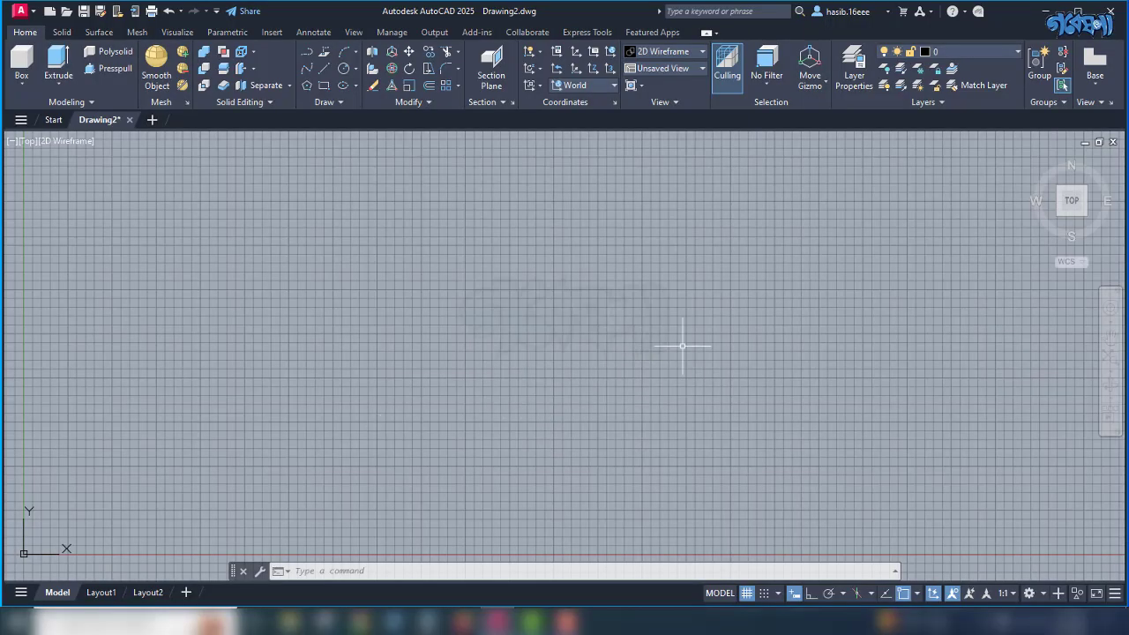
Start a rectangle with its first corner at the origin 0,0.
{"action": "scroll", "coordinate": [629, 365], "scroll_direction": "down", "scroll_amount": 2}
{"action": "scroll", "coordinate": [629, 365], "scroll_direction": "up", "scroll_amount": 2}
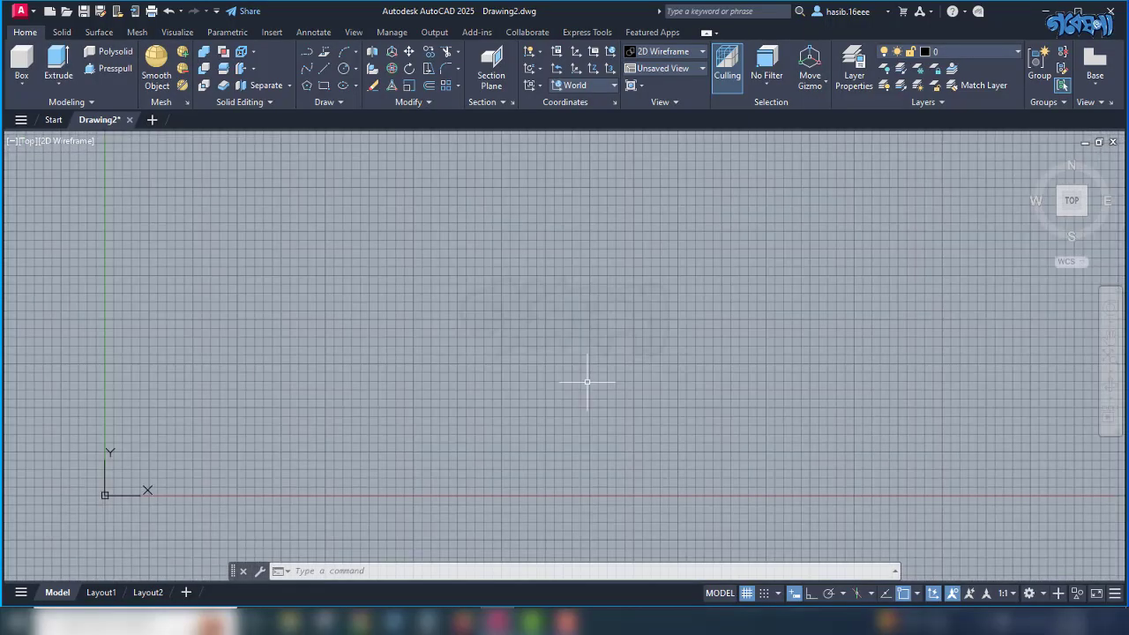
{"action": "left_click", "coordinate": [323, 86]}
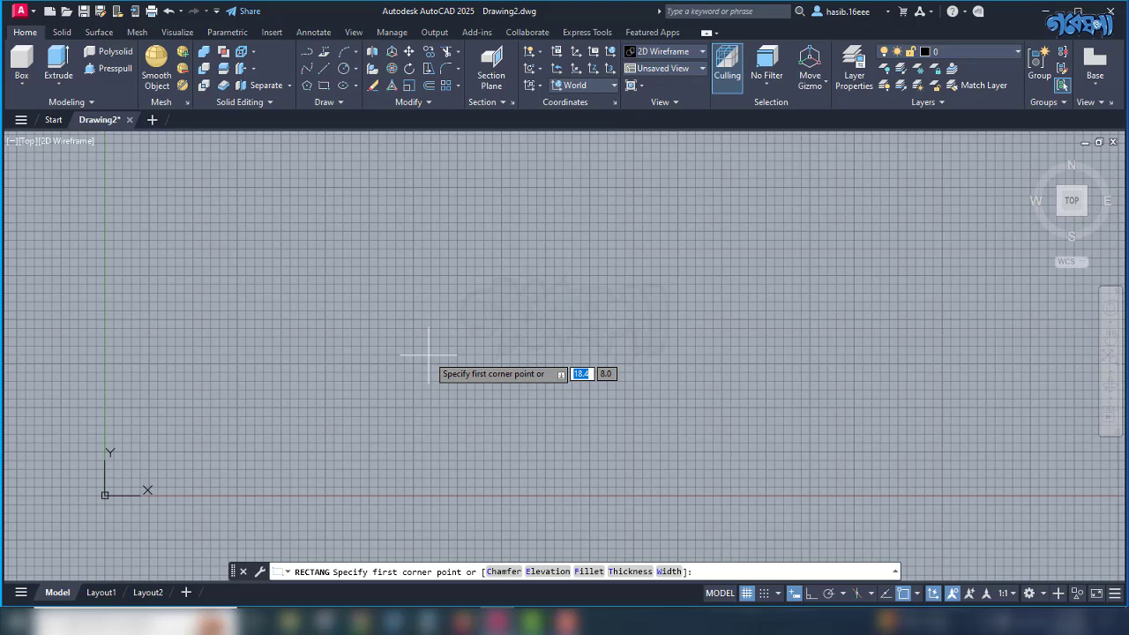
{"action": "type", "text": "0,0"}
{"action": "key", "text": "Return"}
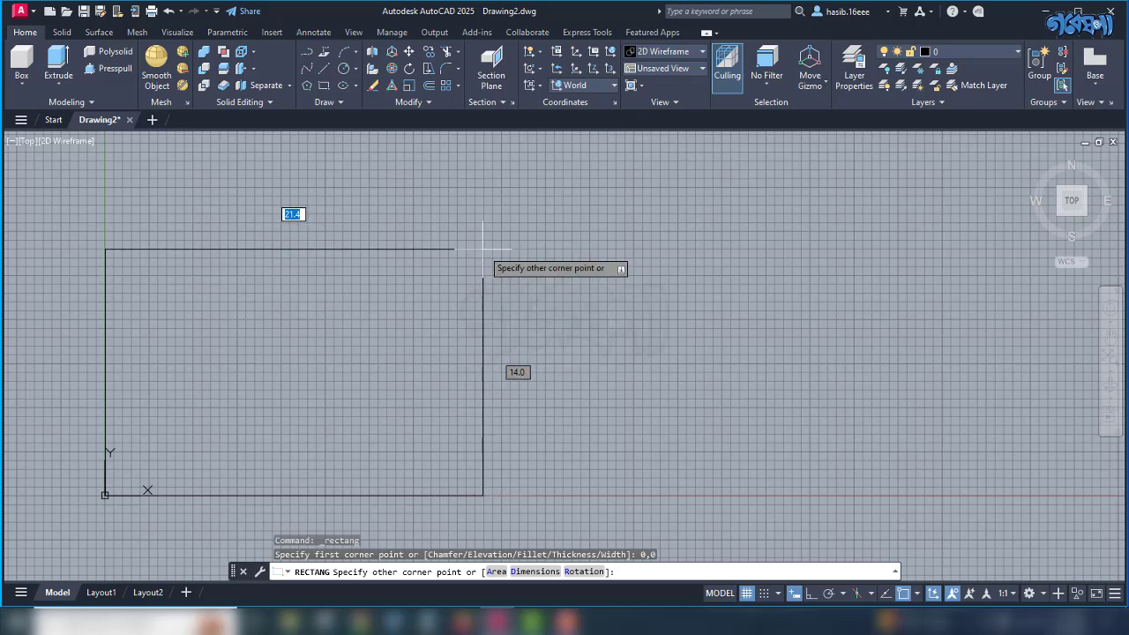
Give the rectangle length 4000 and width 5000, placed up-right of the origin.
{"action": "left_click", "coordinate": [535, 572]}
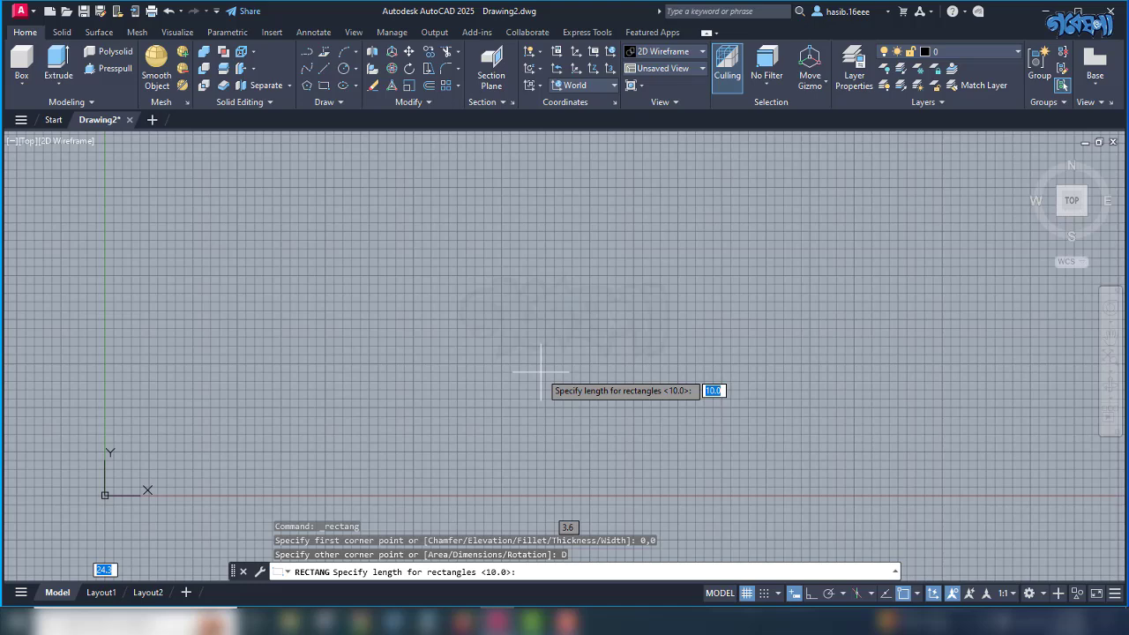
{"action": "type", "text": "4000"}
{"action": "key", "text": "Return"}
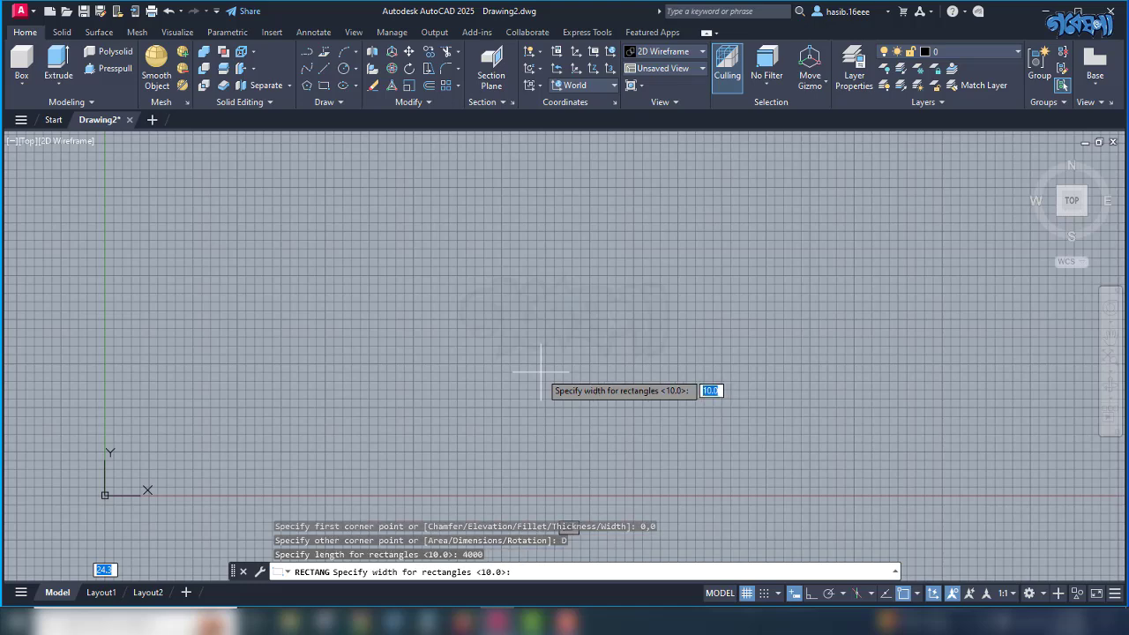
{"action": "type", "text": "5000"}
{"action": "key", "text": "Return"}
{"action": "scroll", "coordinate": [541, 373], "scroll_direction": "up", "scroll_amount": 5}
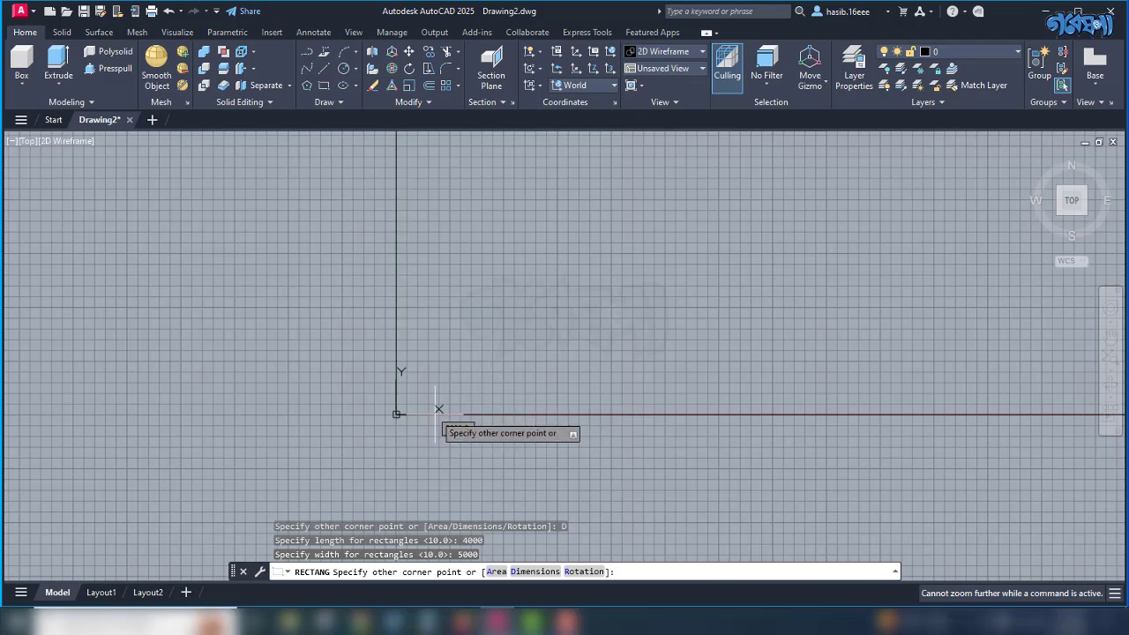
{"action": "left_click", "coordinate": [470, 371]}
{"action": "scroll", "coordinate": [401, 446], "scroll_direction": "down", "scroll_amount": 2}
{"action": "scroll", "coordinate": [402, 448], "scroll_direction": "down", "scroll_amount": 3}
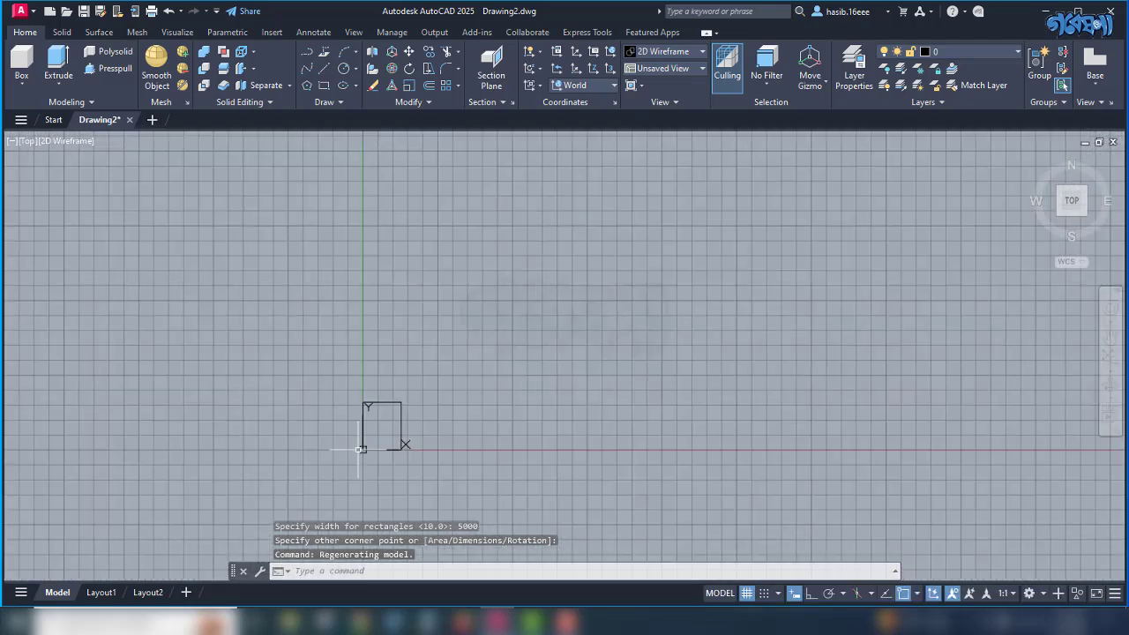
{"action": "scroll", "coordinate": [378, 433], "scroll_direction": "up", "scroll_amount": 3}
{"action": "scroll", "coordinate": [391, 368], "scroll_direction": "down", "scroll_amount": 2}
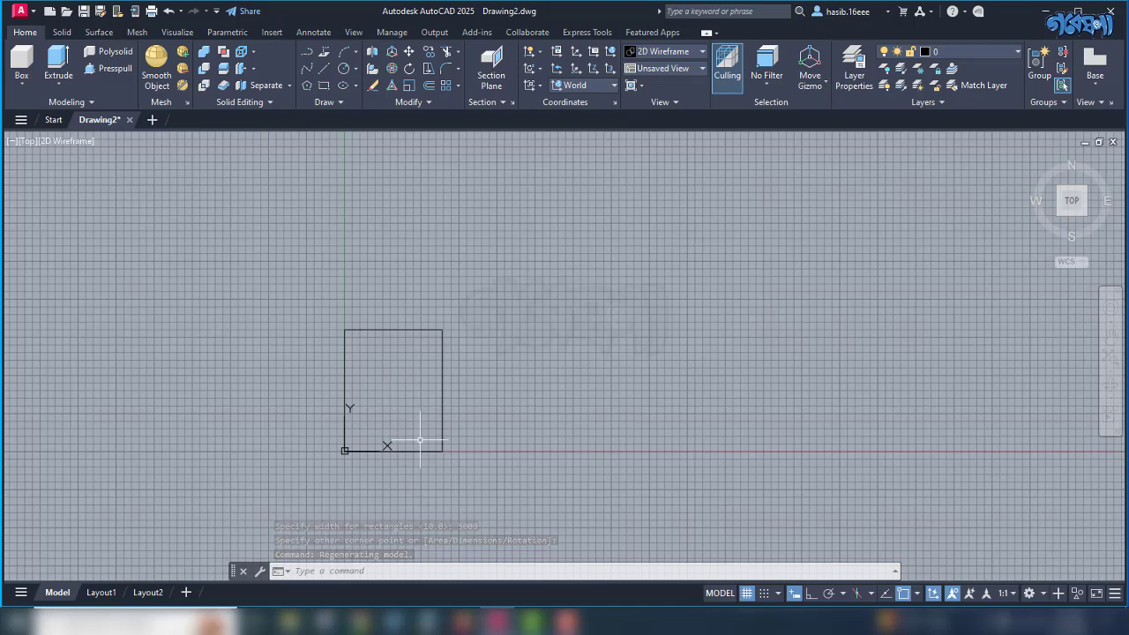
{"action": "scroll", "coordinate": [421, 441], "scroll_direction": "up", "scroll_amount": 2}
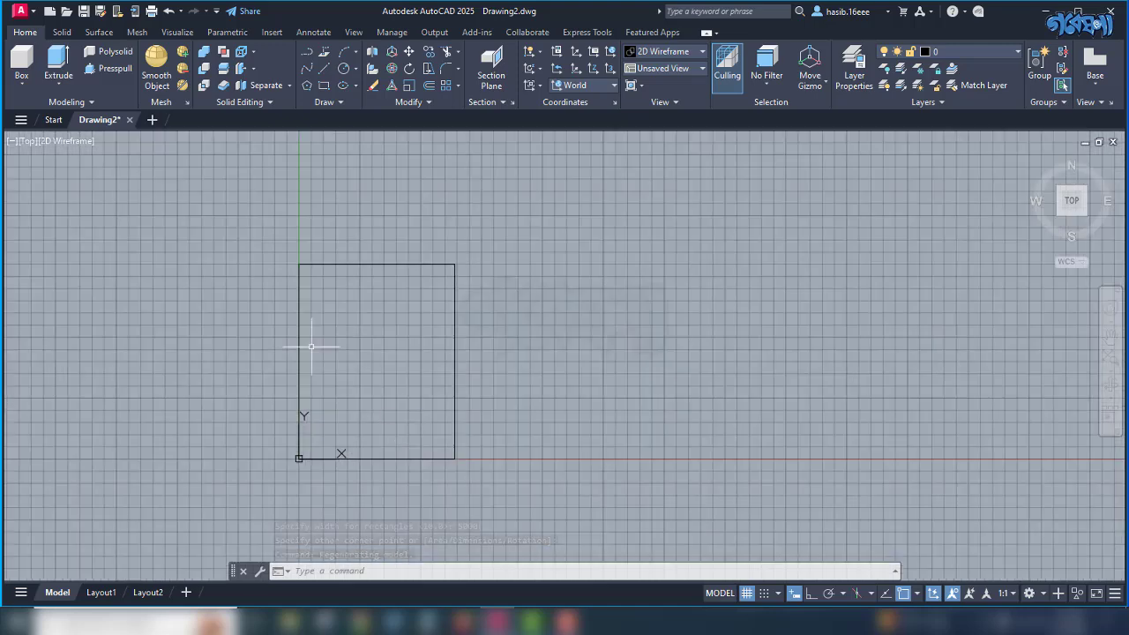
{"action": "left_click", "coordinate": [322, 54]}
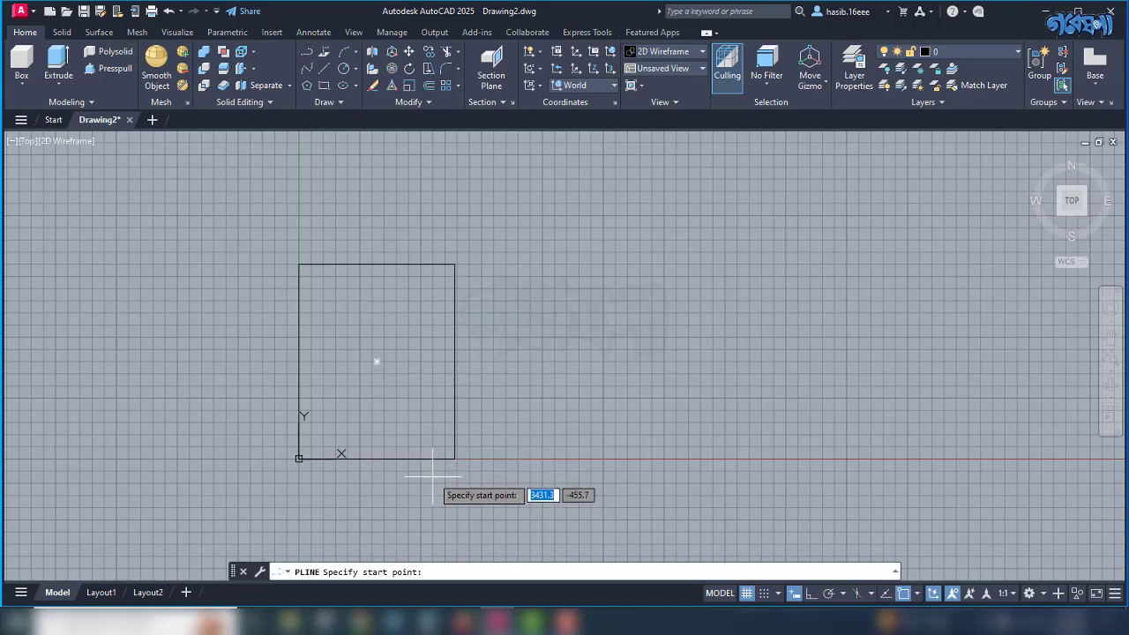
{"action": "scroll", "coordinate": [438, 398], "scroll_direction": "up", "scroll_amount": 3}
{"action": "scroll", "coordinate": [433, 398], "scroll_direction": "down", "scroll_amount": 3}
{"action": "key", "text": "F8"}
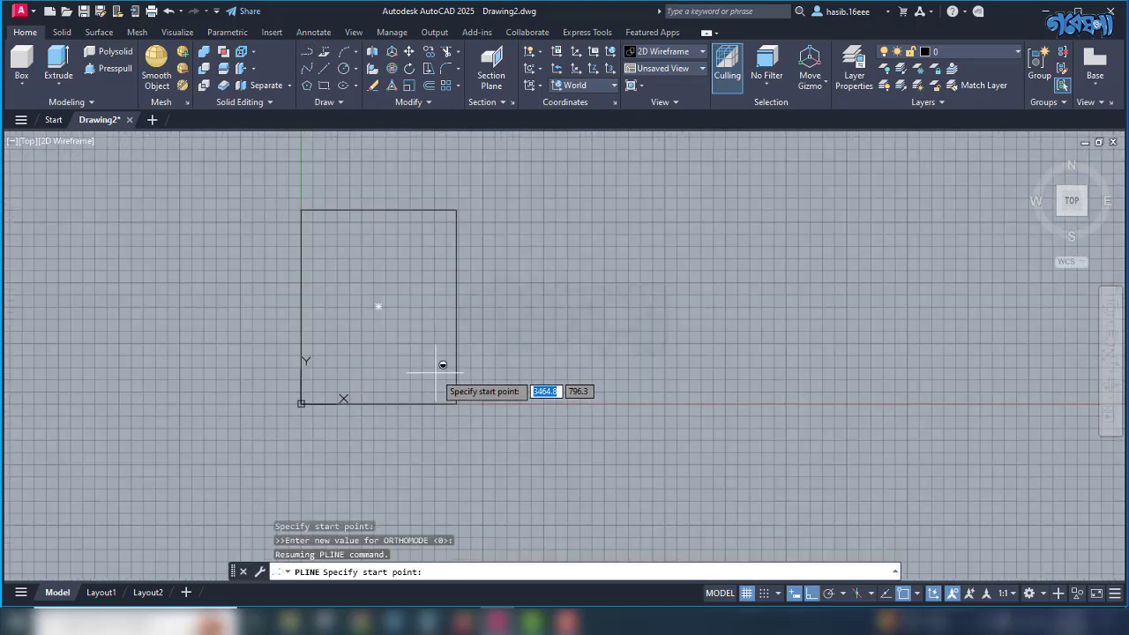
{"action": "right_click", "coordinate": [436, 371], "text": "shift"}
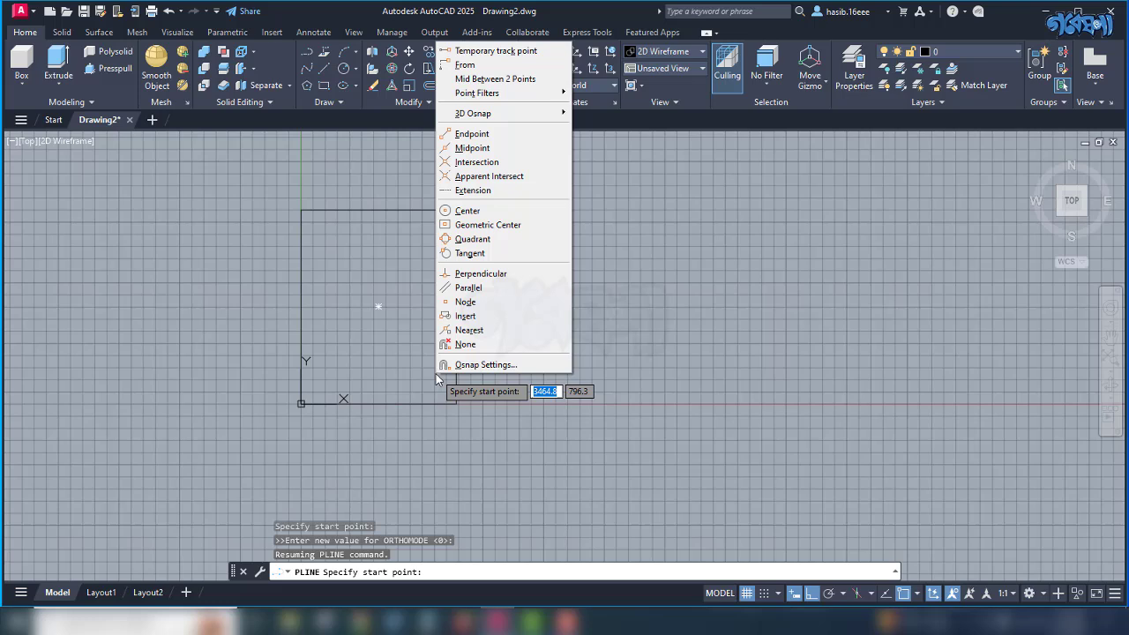
{"action": "left_click", "coordinate": [491, 64]}
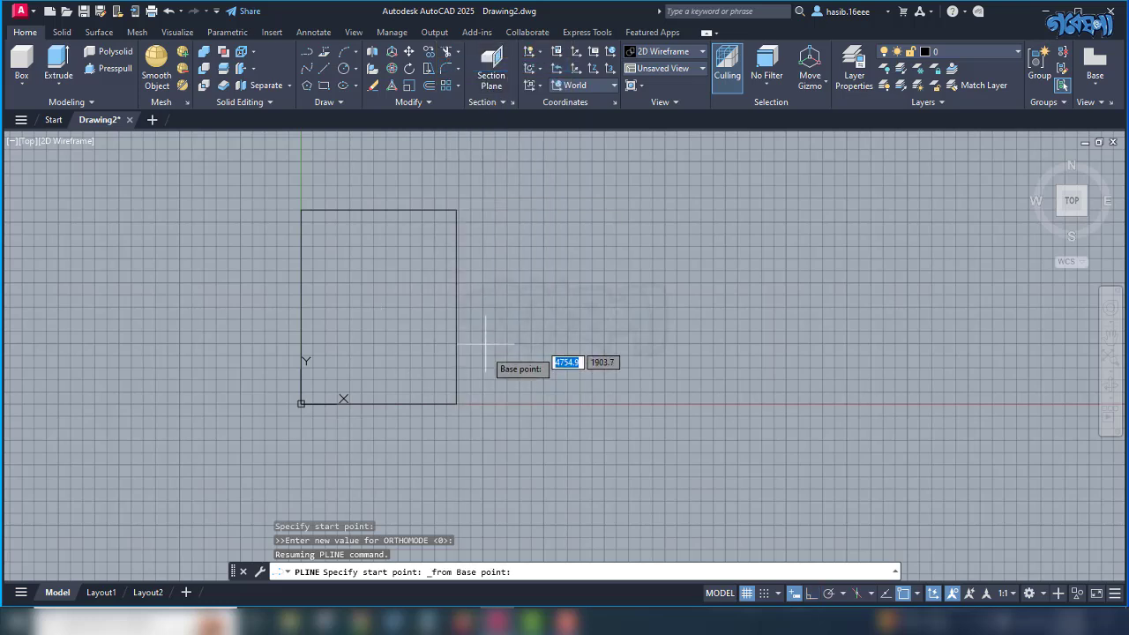
{"action": "left_click", "coordinate": [456, 404]}
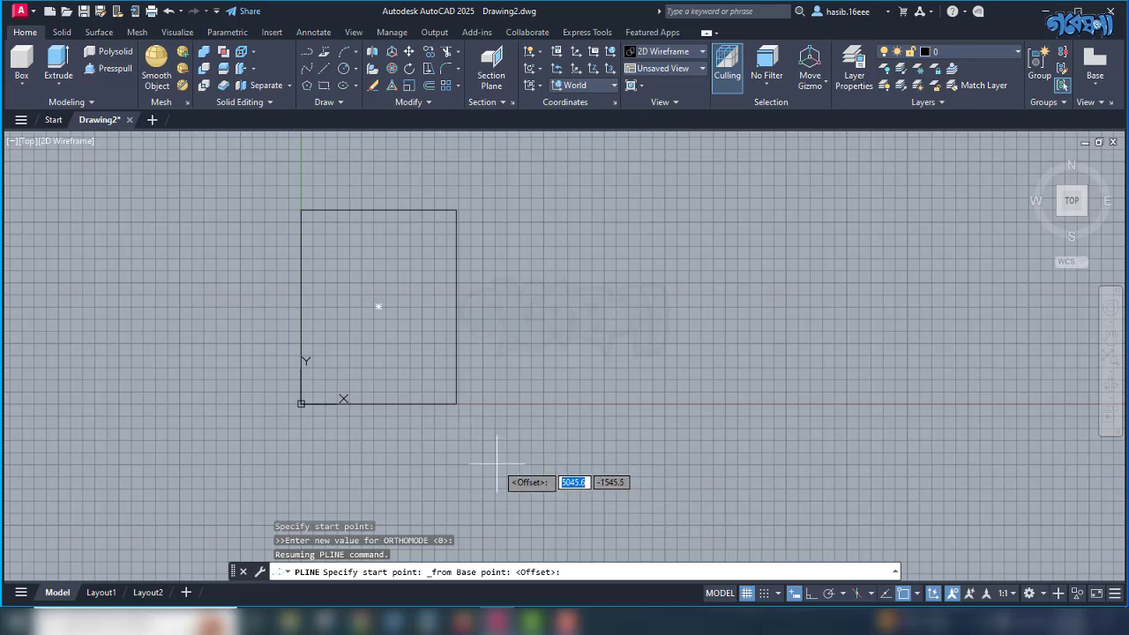
{"action": "key", "text": "F8"}
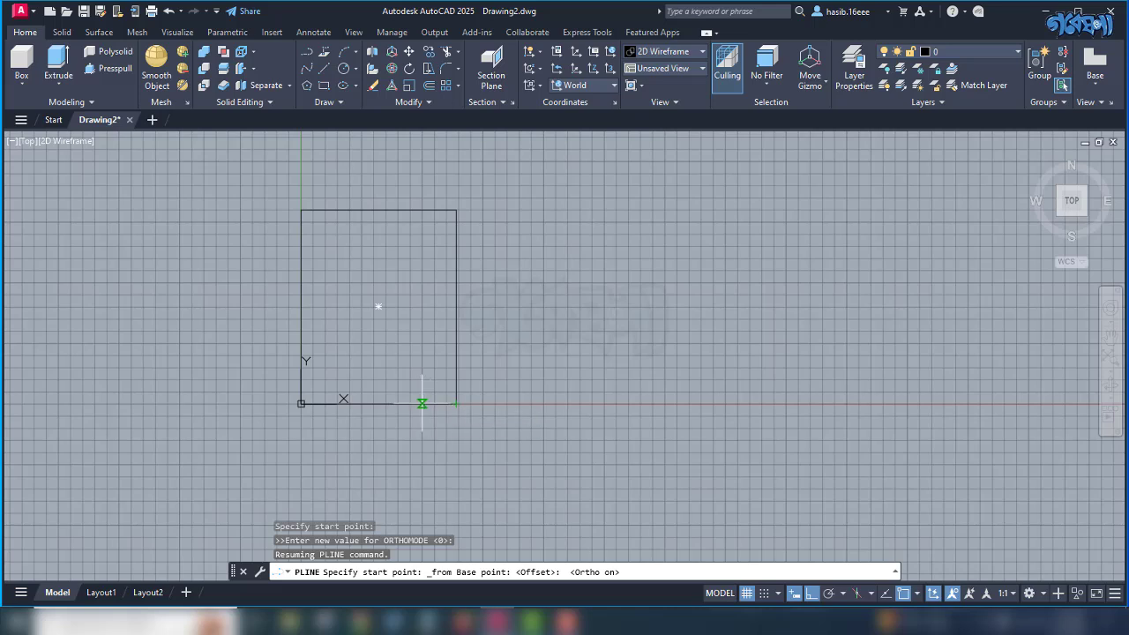
{"action": "type", "text": "1000"}
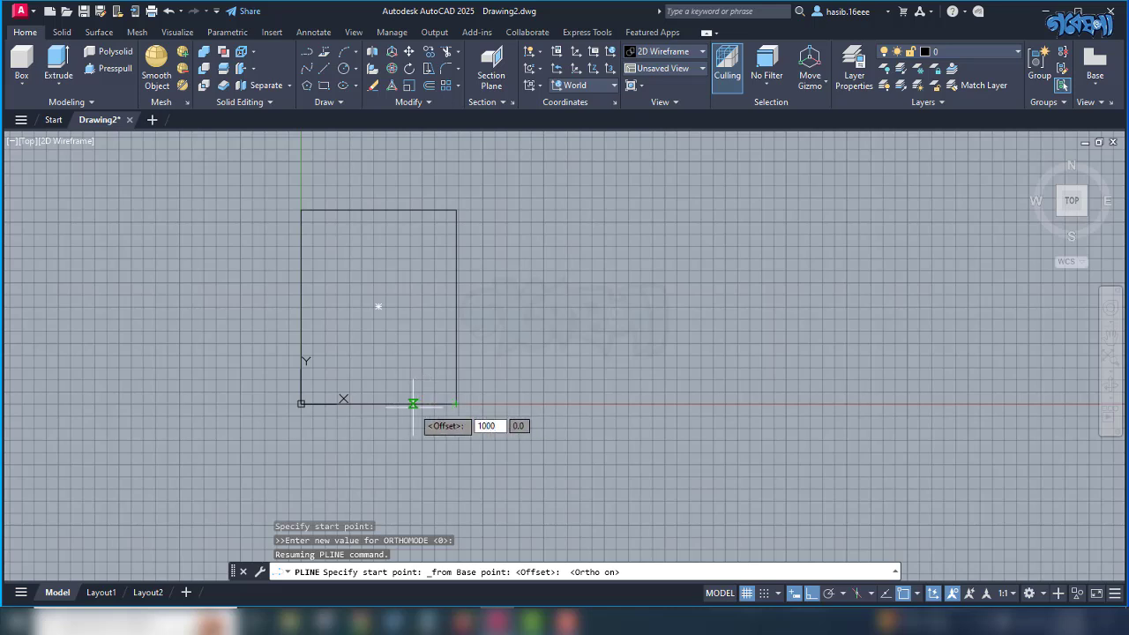
{"action": "key", "text": "Return"}
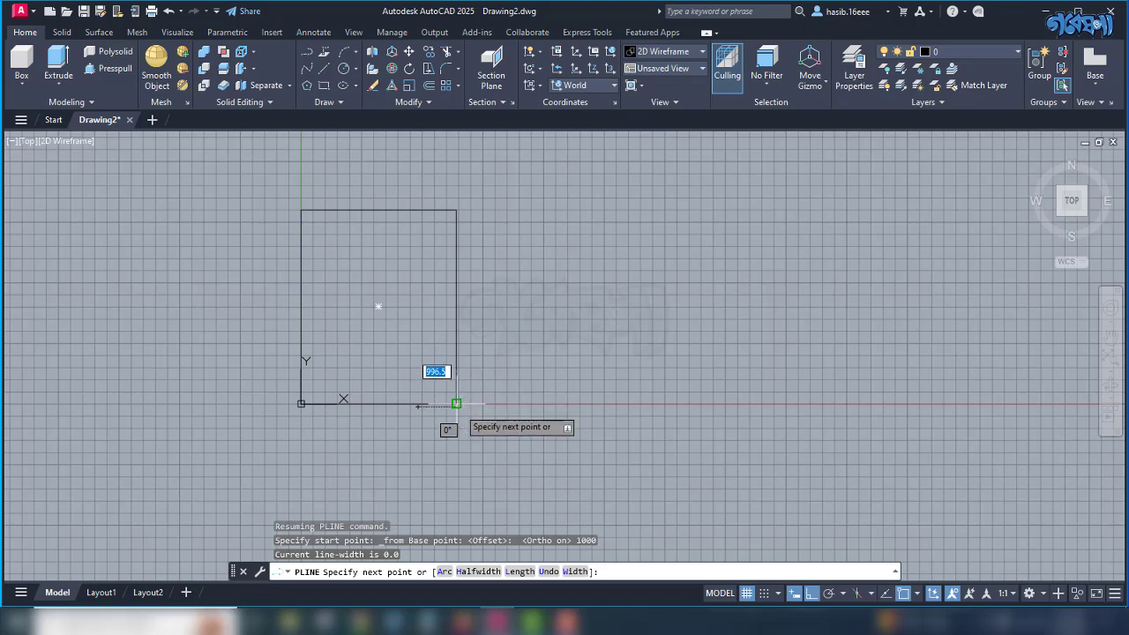
{"action": "scroll", "coordinate": [454, 398], "scroll_direction": "up", "scroll_amount": 3}
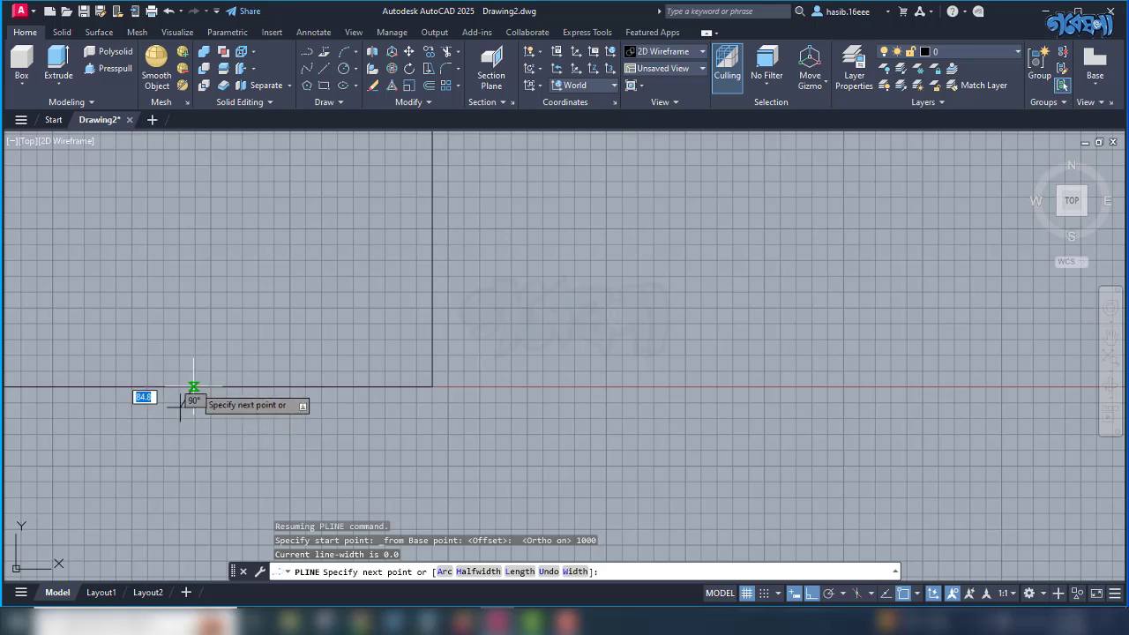
{"action": "key", "text": "Escape"}
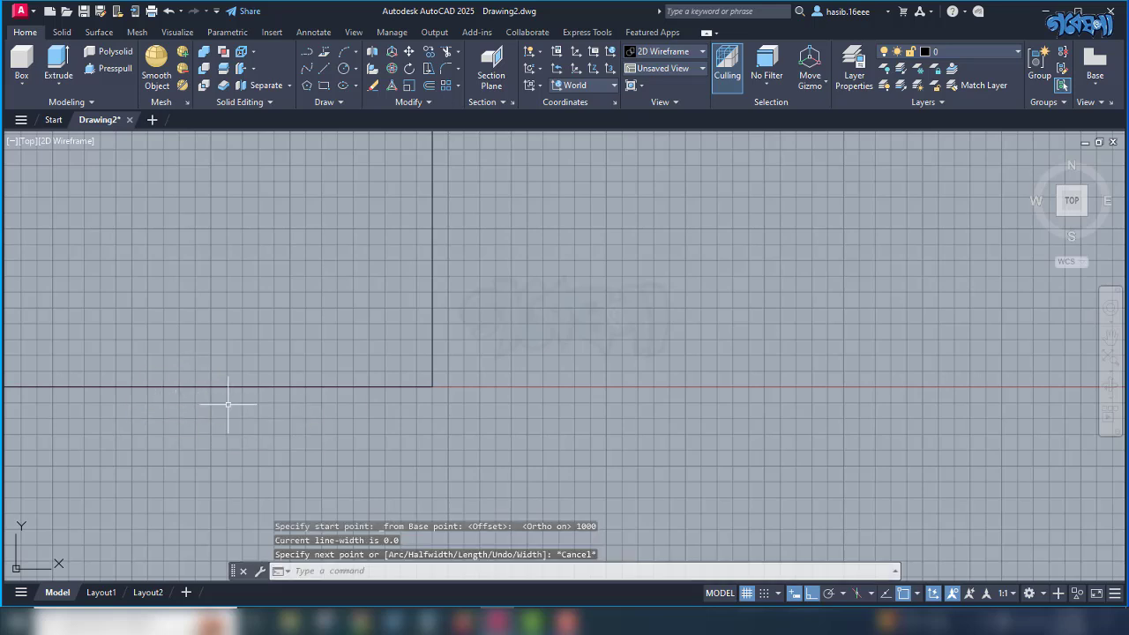
Start a polyline 1000 left of the rectangle's bottom-right corner using the From snap.
{"action": "left_click", "coordinate": [307, 68]}
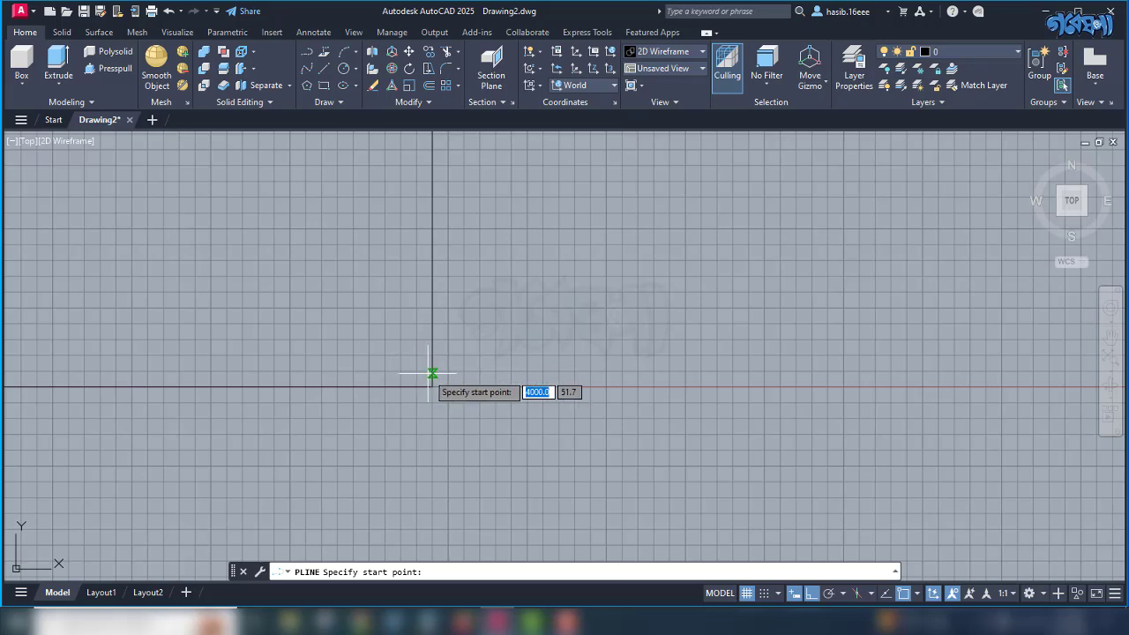
{"action": "key", "text": "F8"}
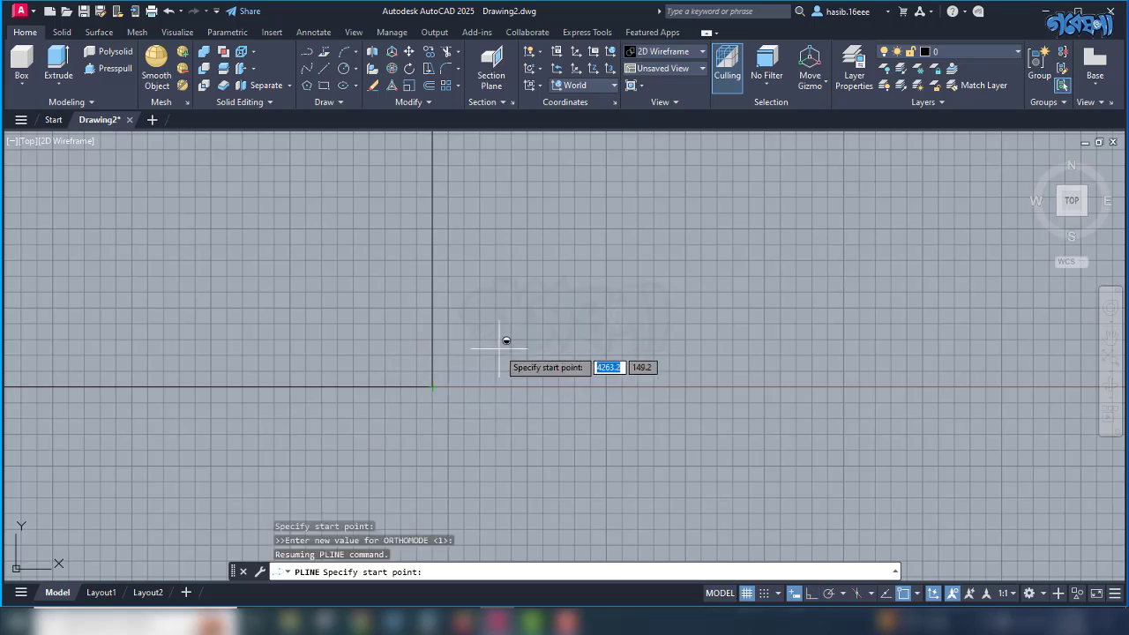
{"action": "right_click", "coordinate": [499, 347], "text": "shift"}
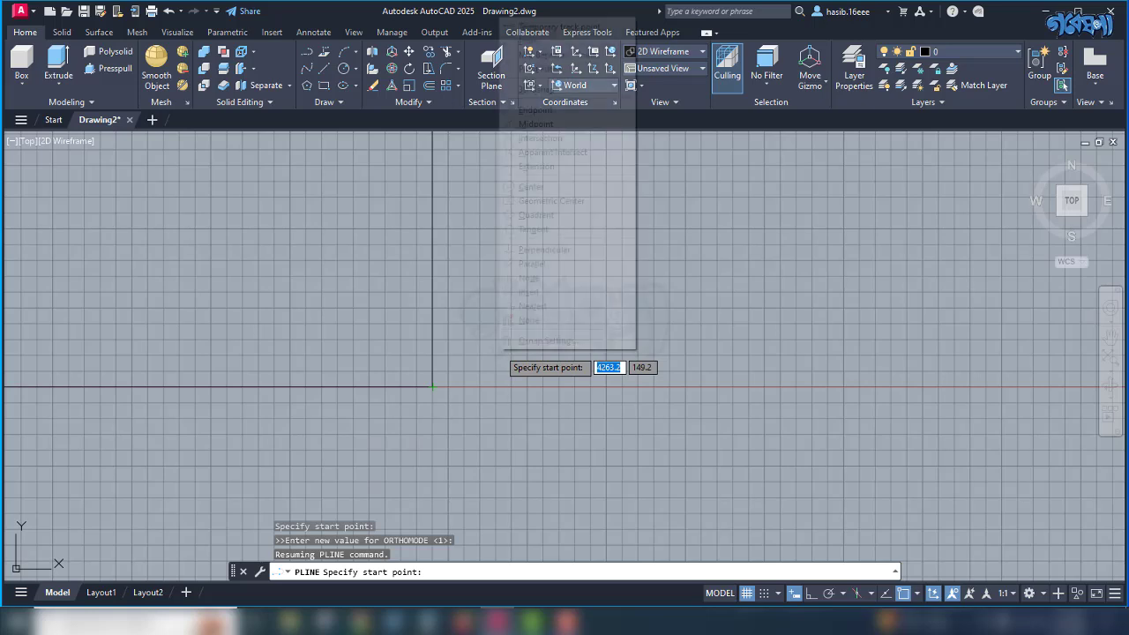
{"action": "left_click", "coordinate": [529, 39]}
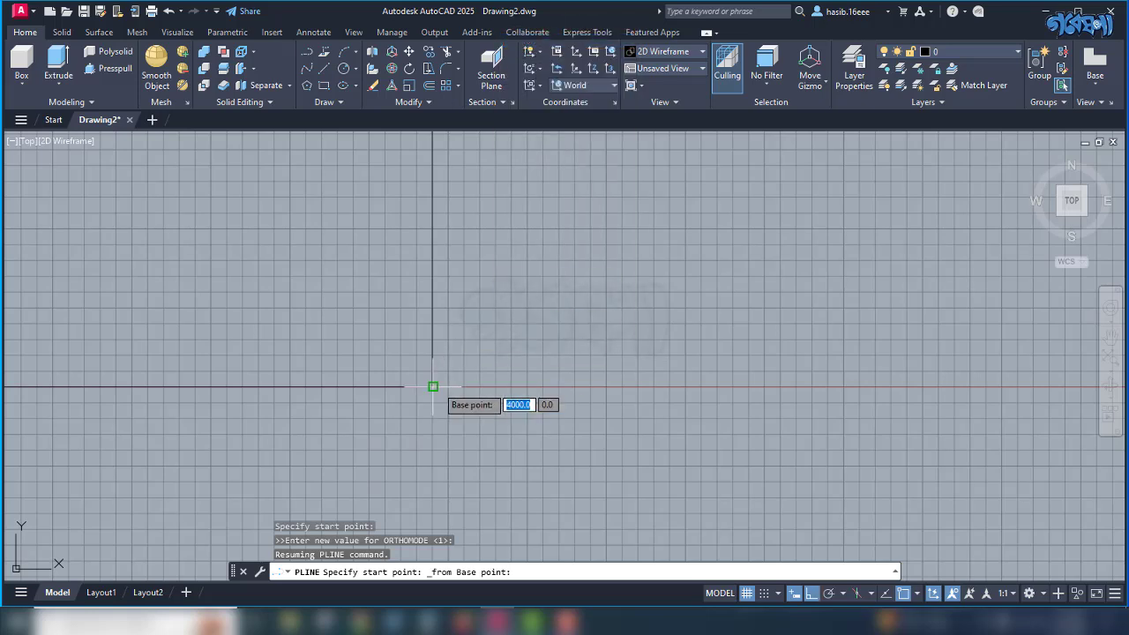
{"action": "left_click", "coordinate": [432, 386]}
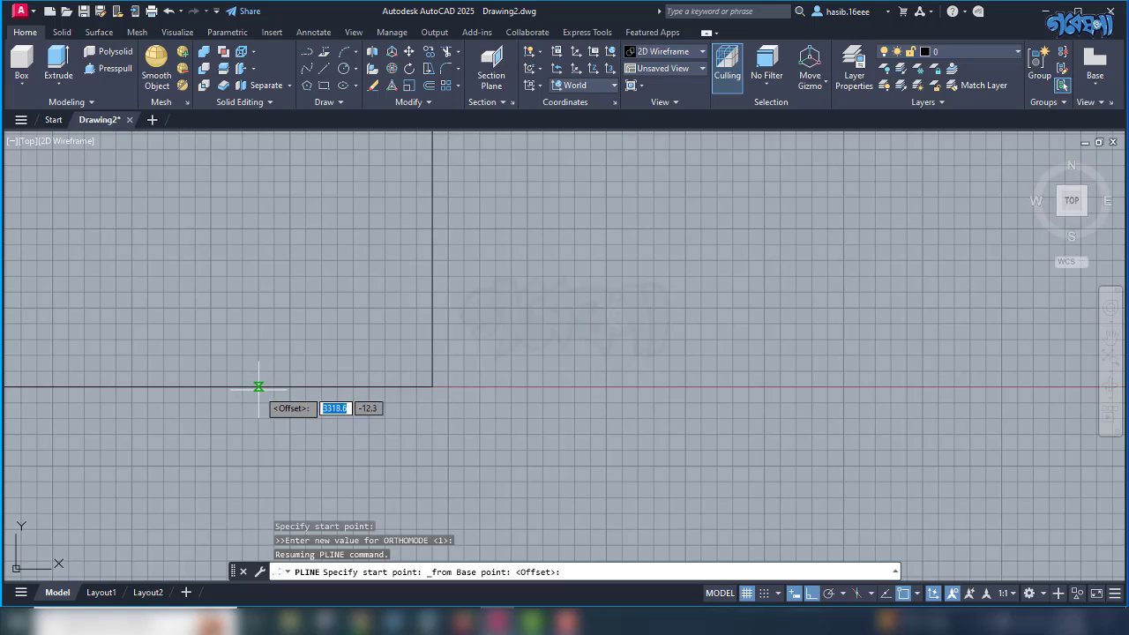
{"action": "type", "text": "1000"}
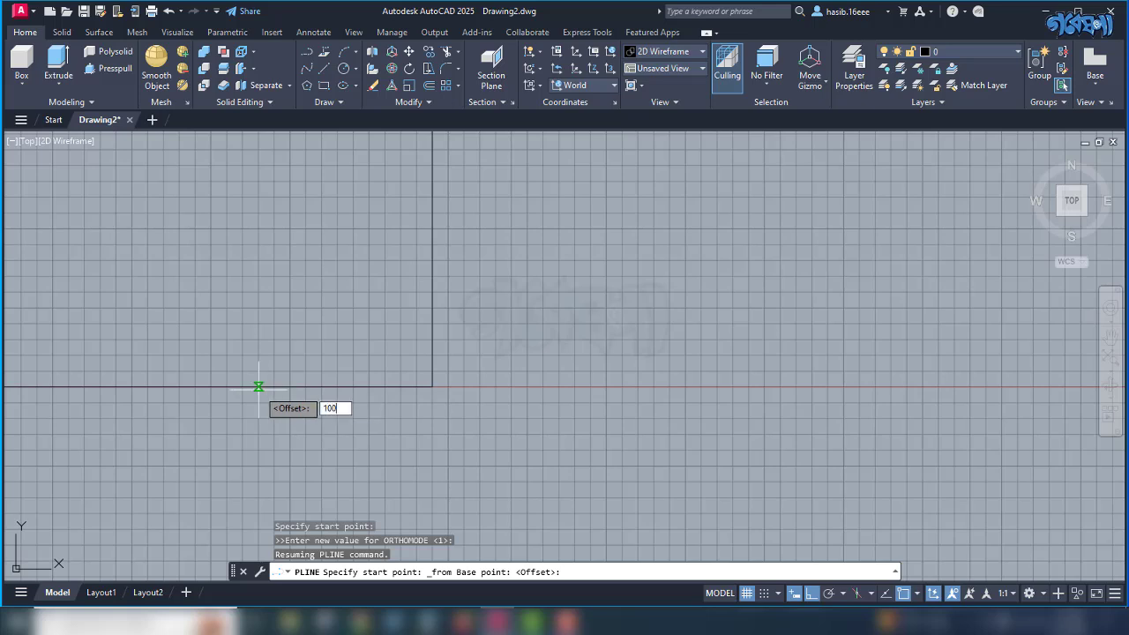
{"action": "key", "text": "Return"}
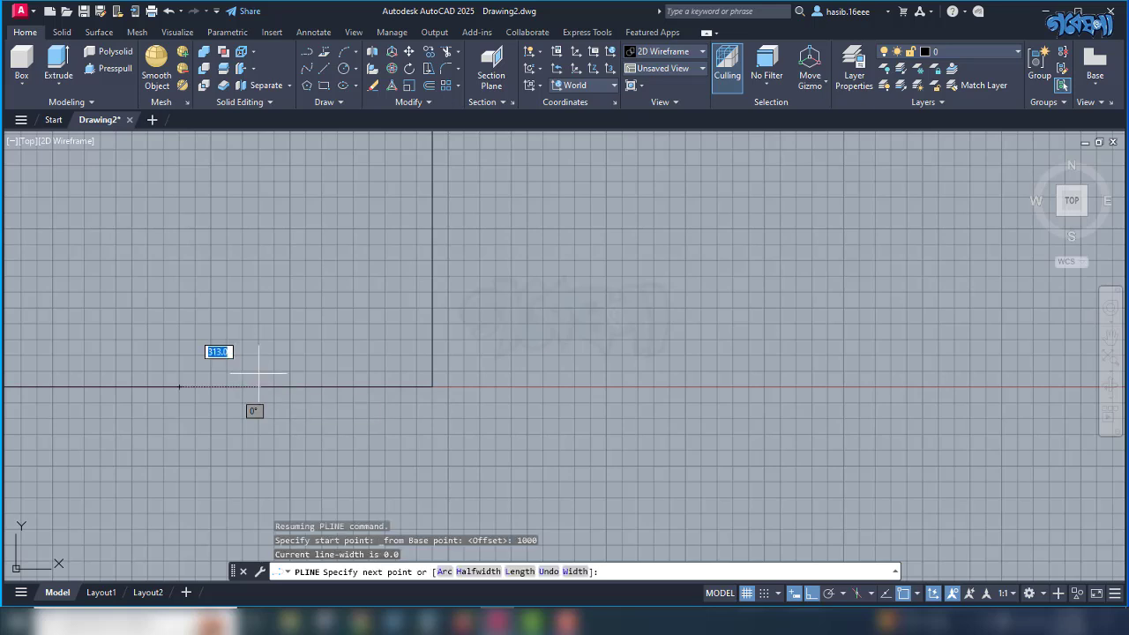
{"action": "scroll", "coordinate": [373, 335], "scroll_direction": "down", "scroll_amount": 2}
Draw a diagonal chamfer segment to the point 1000 above that corner.
{"action": "key", "text": "F8"}
{"action": "right_click", "coordinate": [373, 336], "text": "shift"}
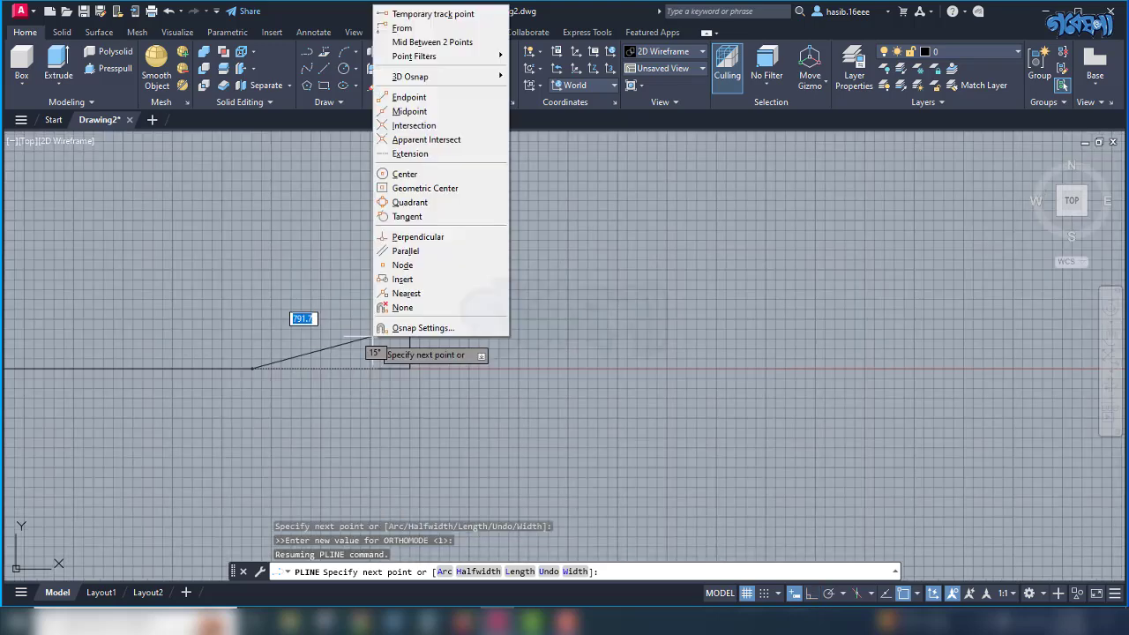
{"action": "left_click", "coordinate": [419, 32]}
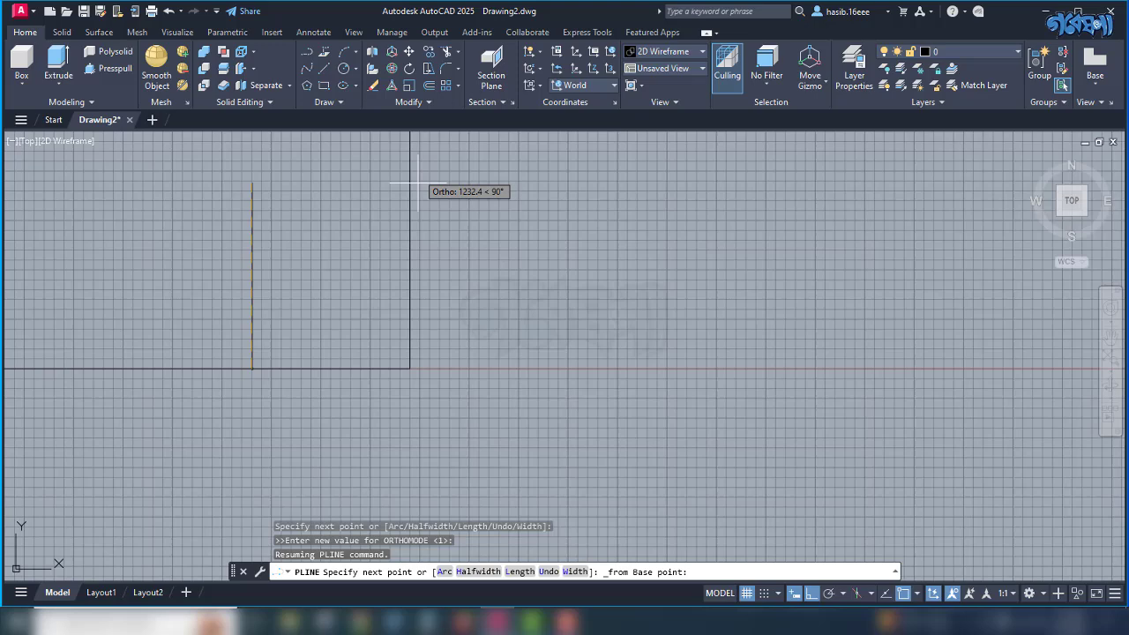
{"action": "left_click", "coordinate": [410, 368]}
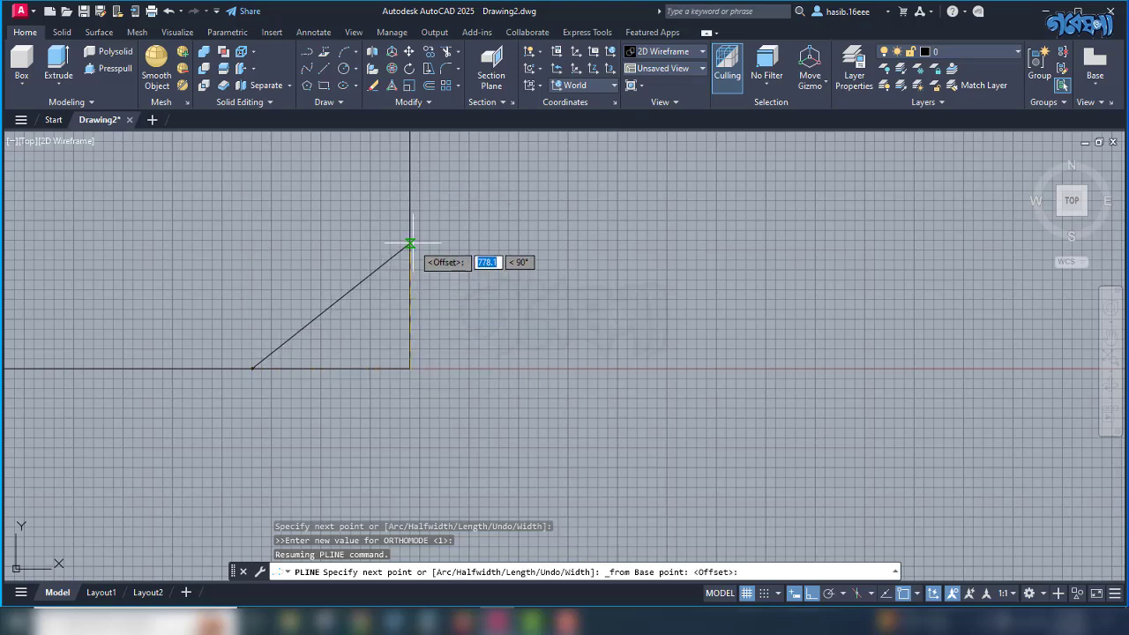
{"action": "type", "text": "1000"}
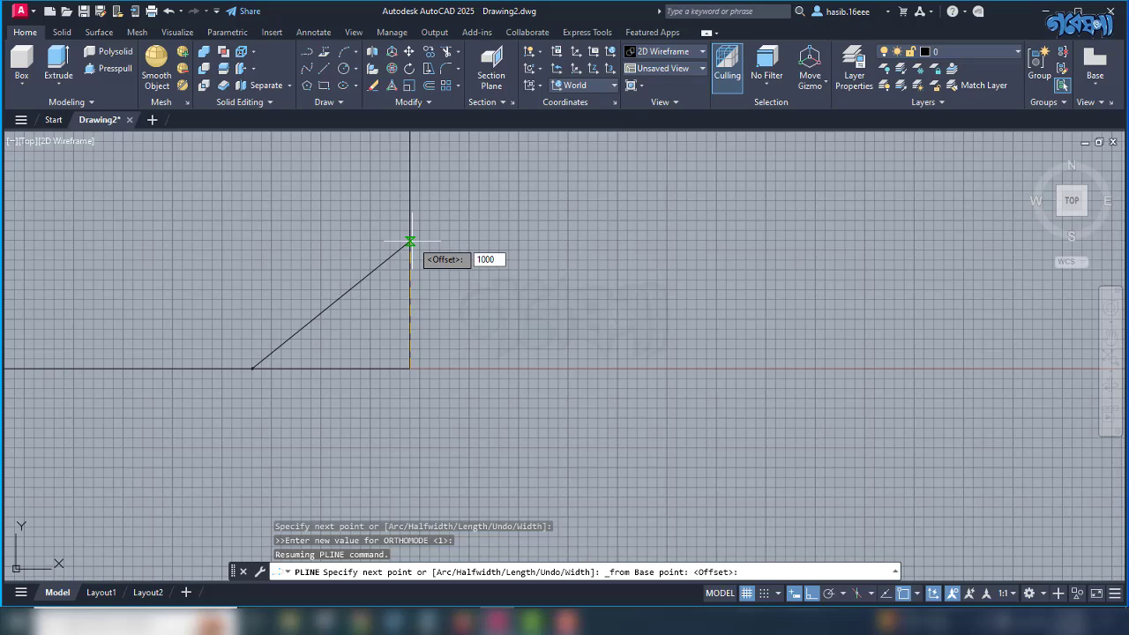
{"action": "key", "text": "Return"}
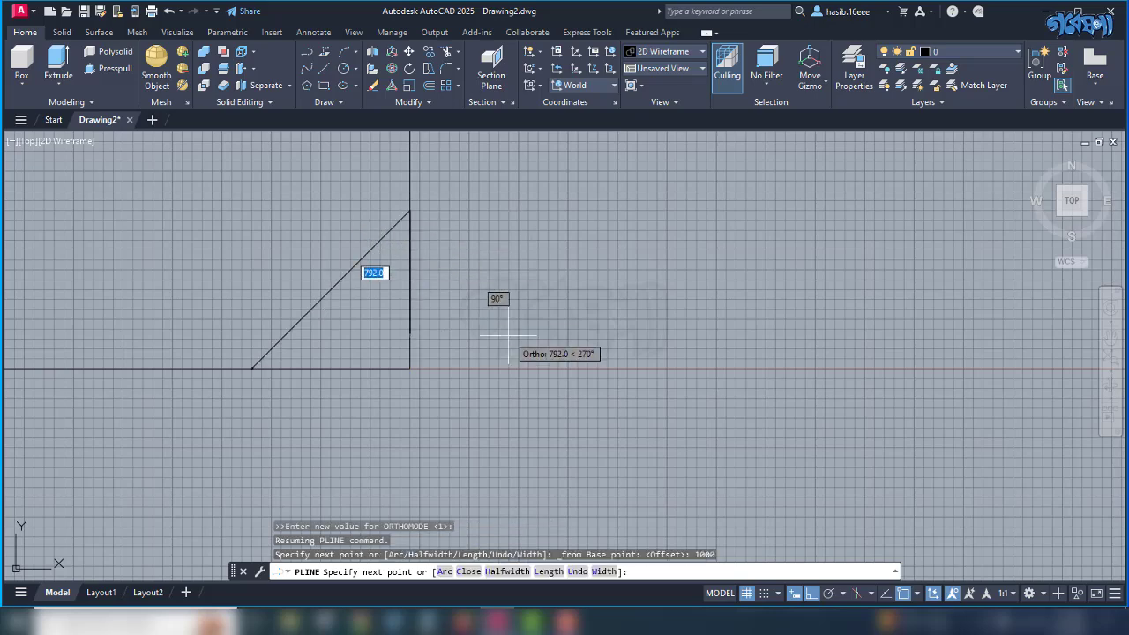
Add the next polyline vertex higher up on the right edge.
{"action": "scroll", "coordinate": [507, 334], "scroll_direction": "down", "scroll_amount": 3}
{"action": "scroll", "coordinate": [492, 258], "scroll_direction": "up", "scroll_amount": 2}
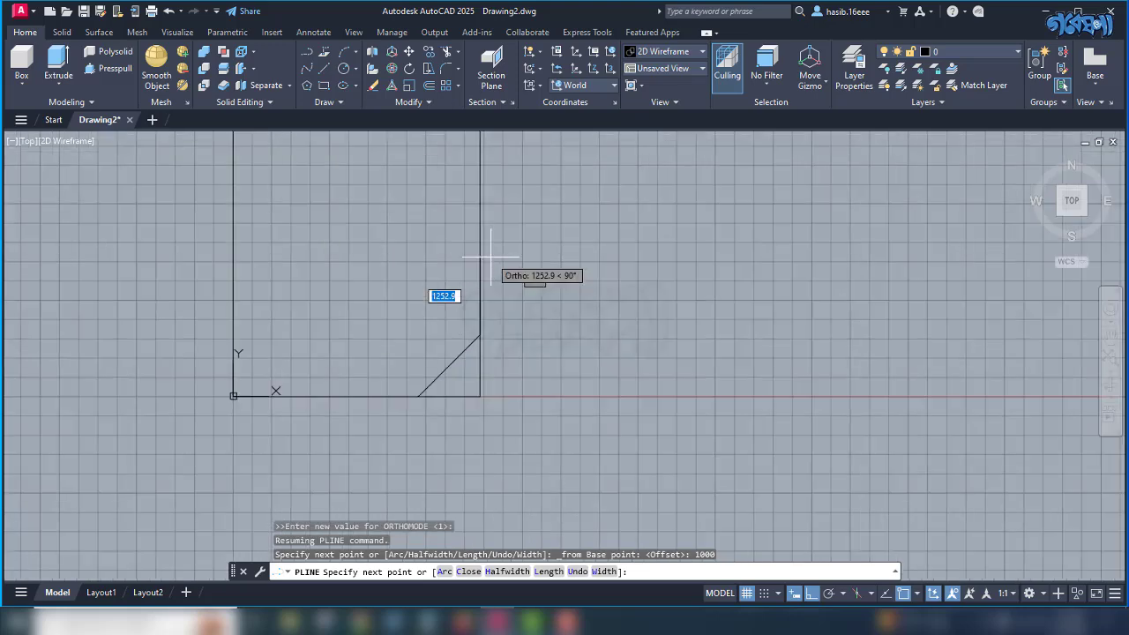
{"action": "scroll", "coordinate": [484, 295], "scroll_direction": "up", "scroll_amount": 3}
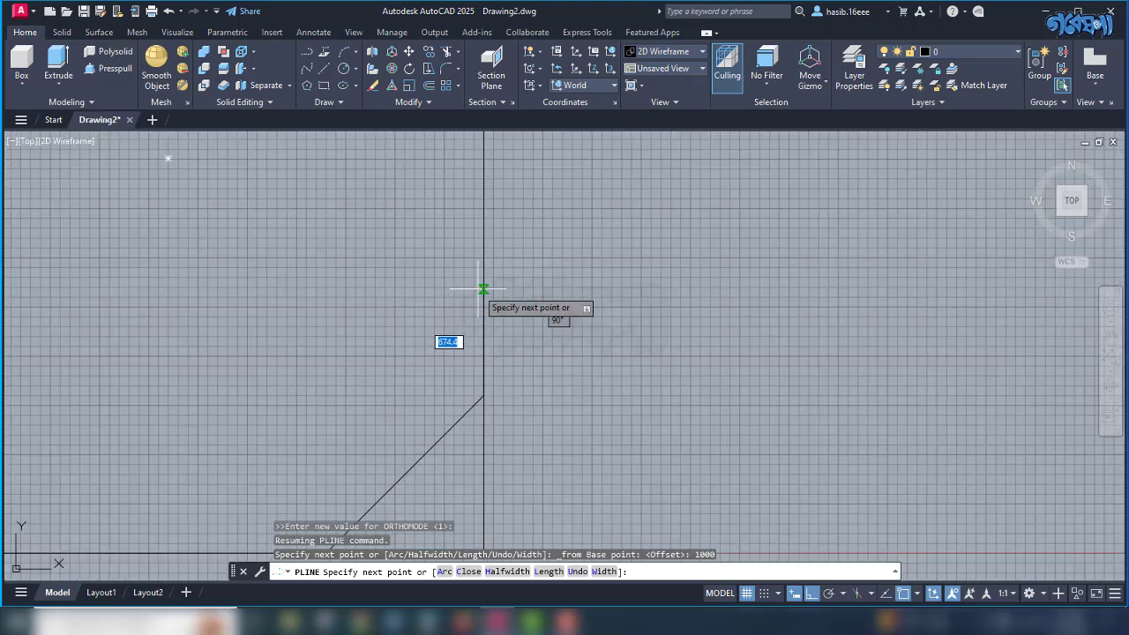
{"action": "scroll", "coordinate": [481, 310], "scroll_direction": "down", "scroll_amount": 1}
{"action": "scroll", "coordinate": [481, 311], "scroll_direction": "down", "scroll_amount": 1}
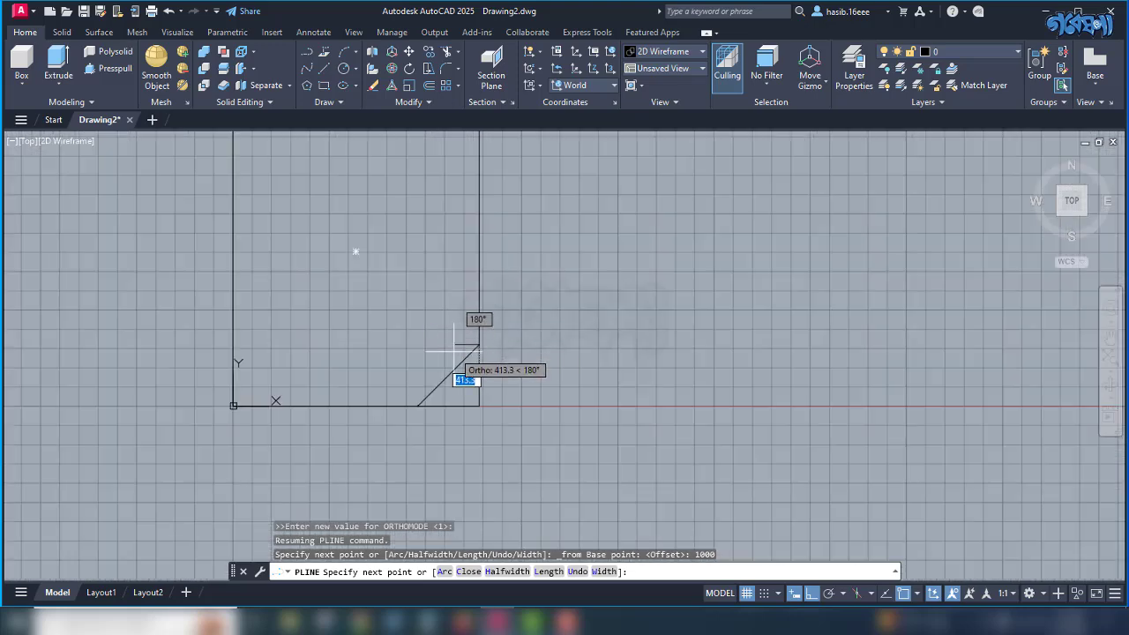
{"action": "left_click", "coordinate": [479, 251]}
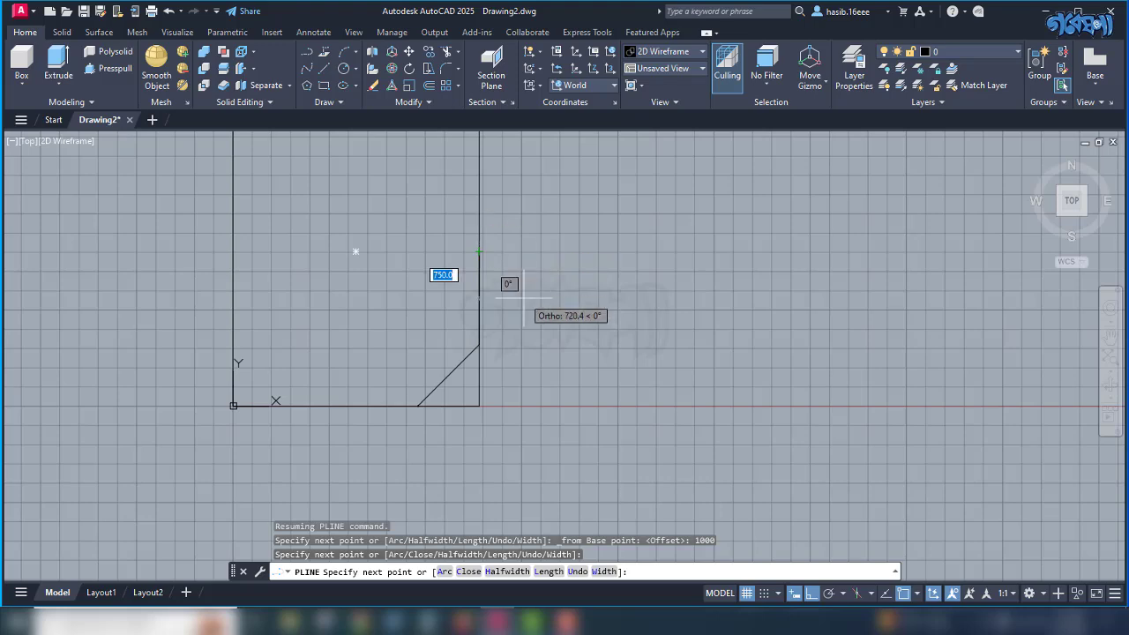
{"action": "scroll", "coordinate": [523, 298], "scroll_direction": "down", "scroll_amount": 2}
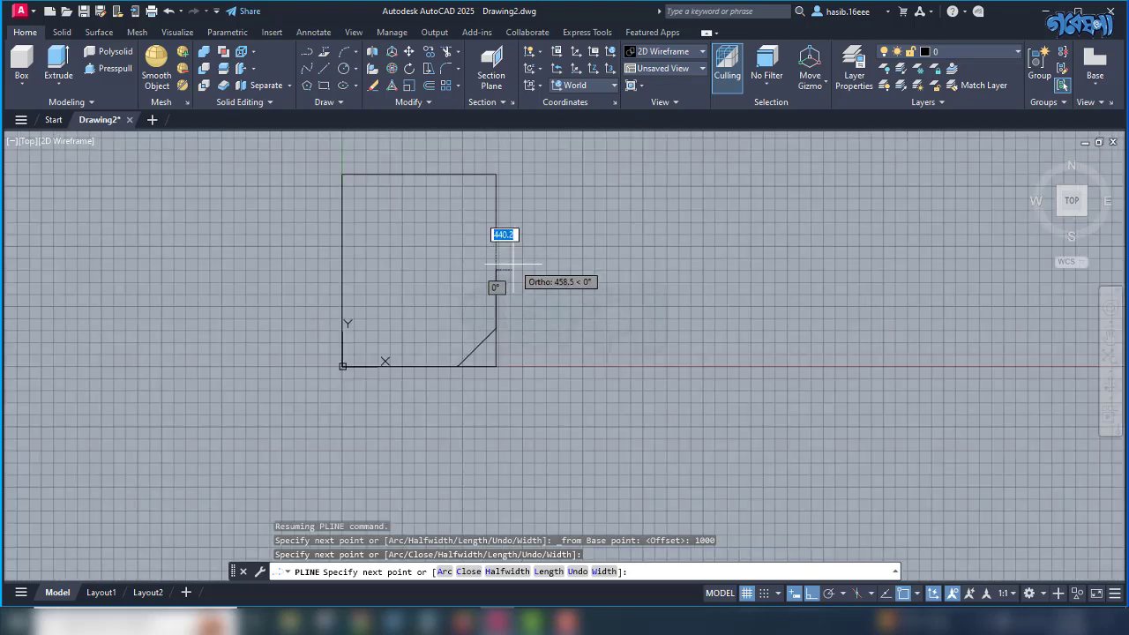
{"action": "scroll", "coordinate": [516, 256], "scroll_direction": "up", "scroll_amount": 3}
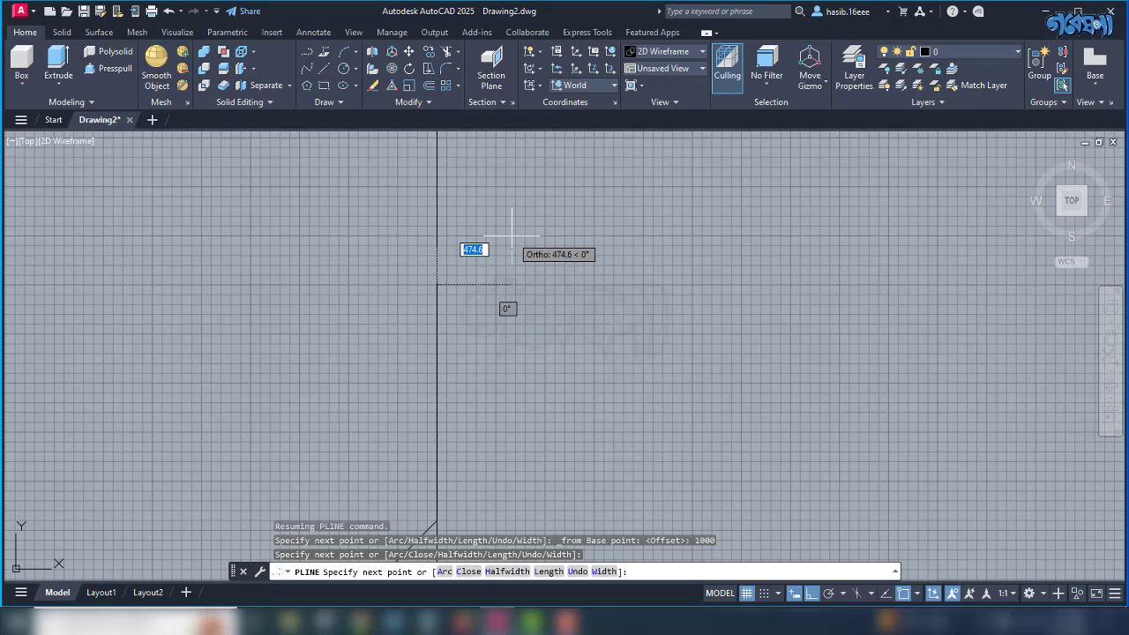
With Ortho off, draw the two 500-unit notch legs at 45° and 135°.
{"action": "key", "text": "F8"}
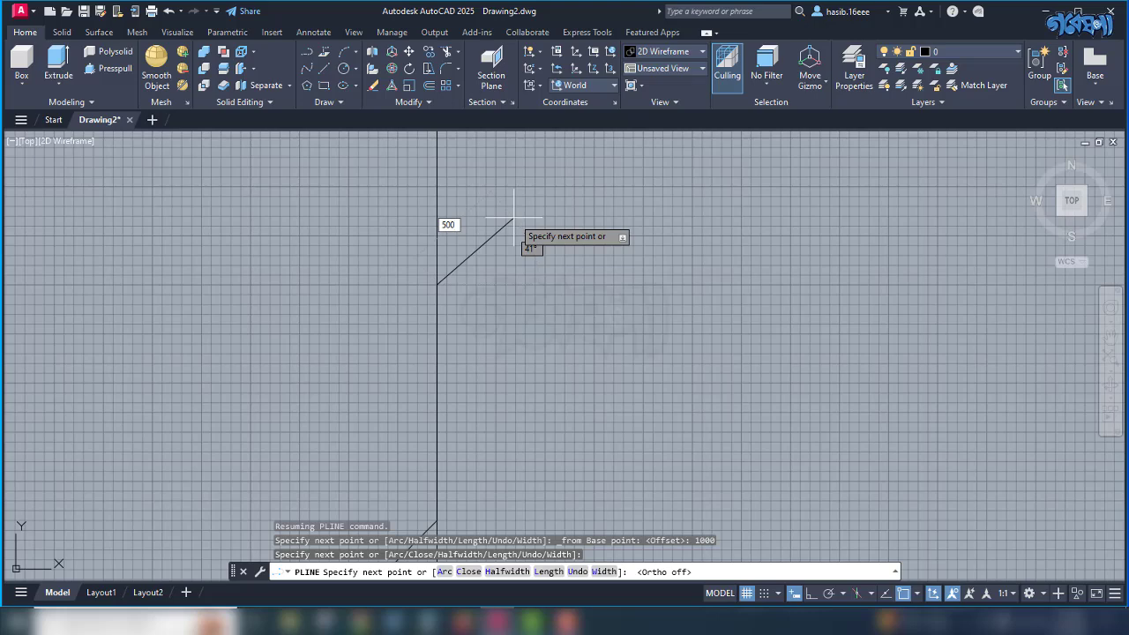
{"action": "key", "text": "Tab"}
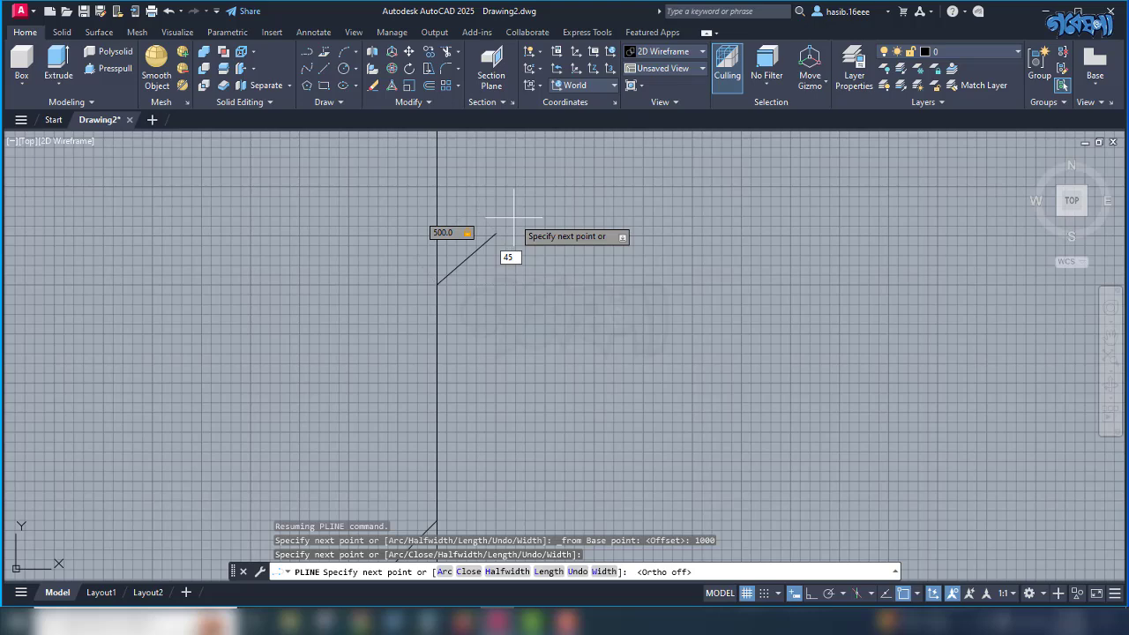
{"action": "key", "text": "Return"}
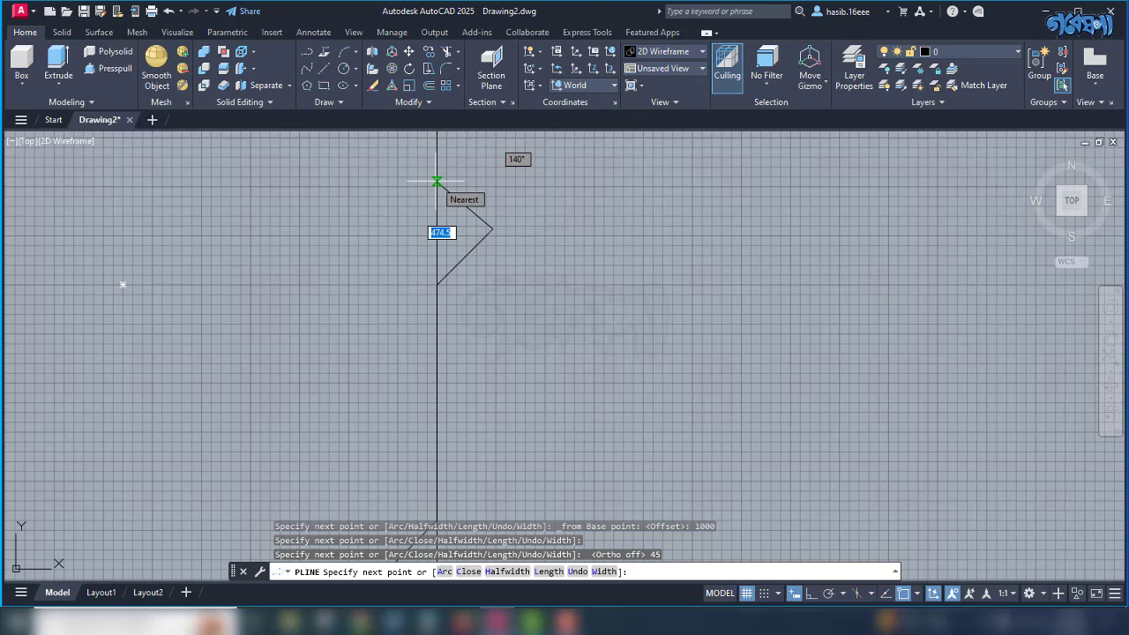
{"action": "type", "text": "500"}
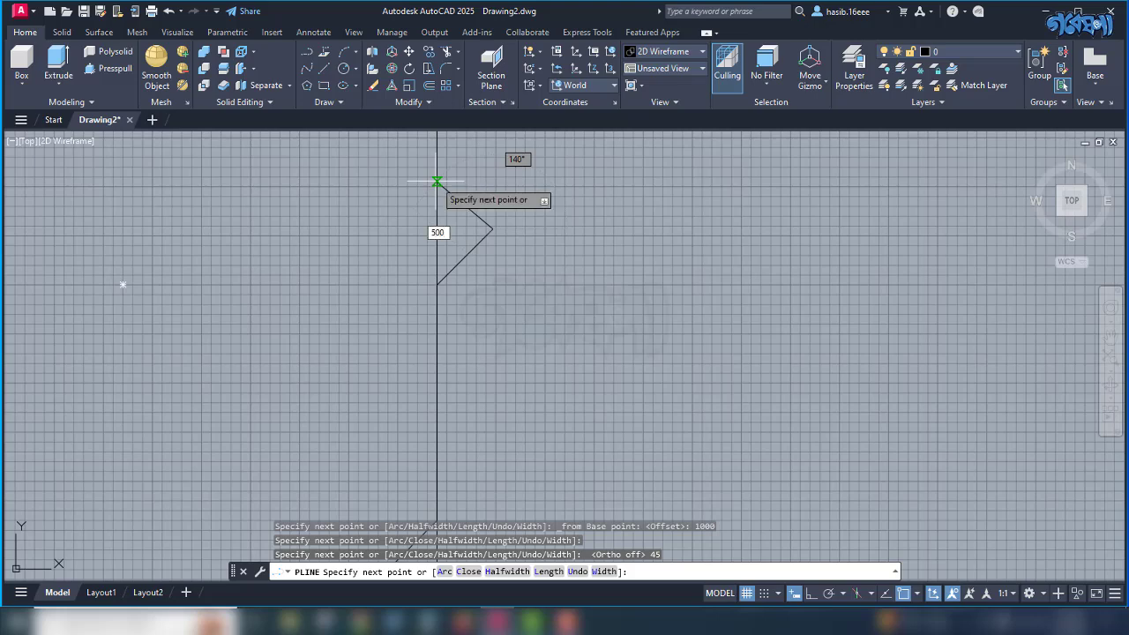
{"action": "key", "text": "Tab"}
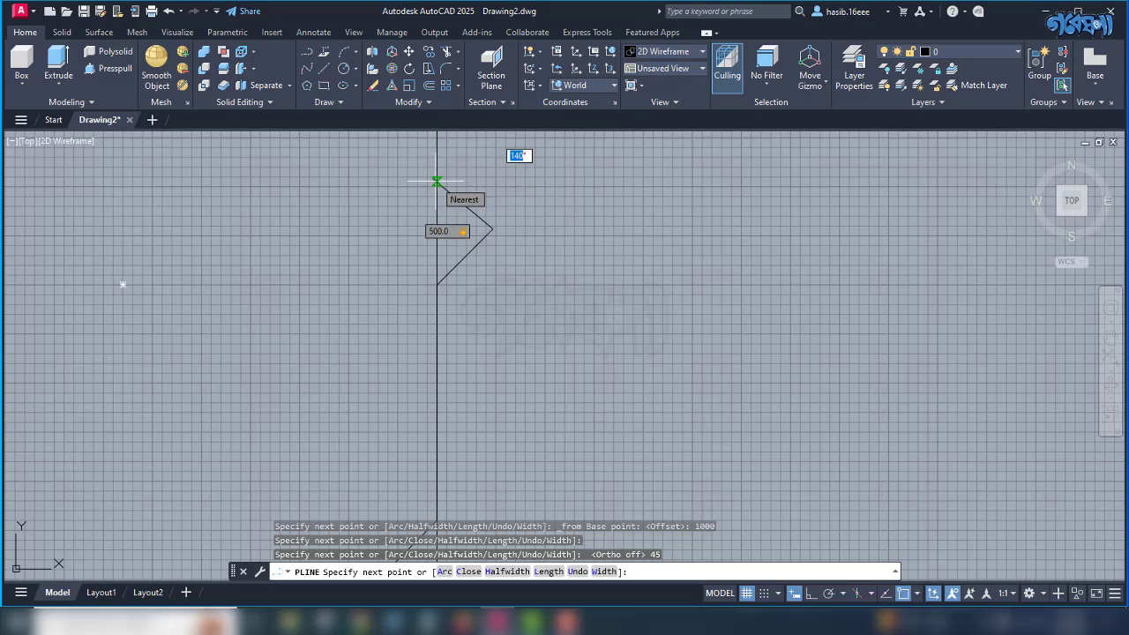
{"action": "type", "text": "13"}
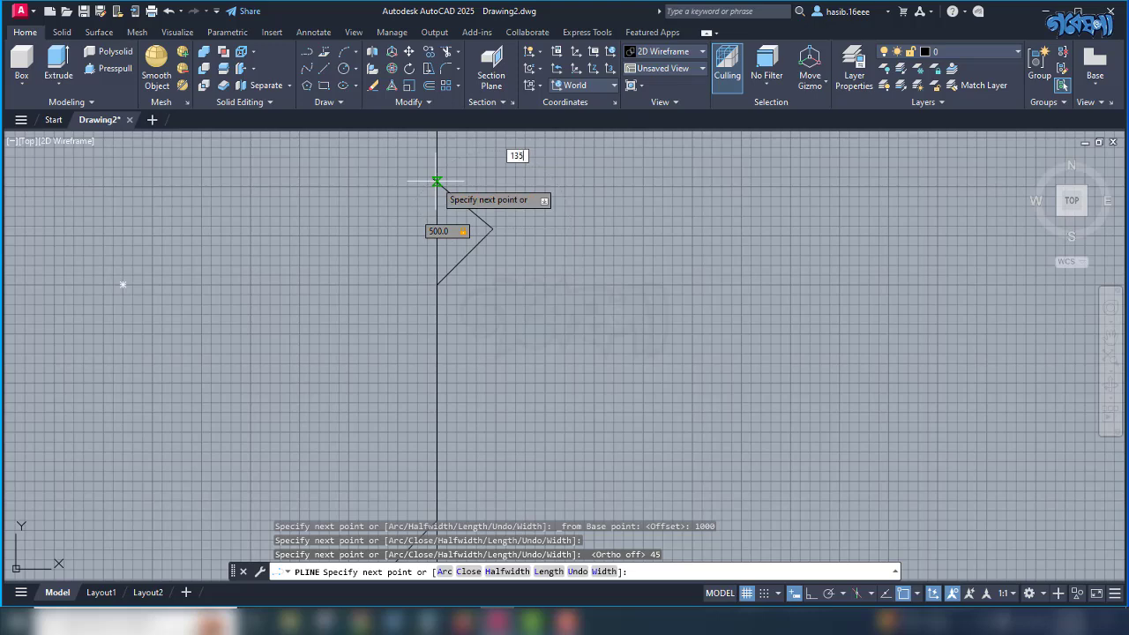
{"action": "type", "text": "5"}
{"action": "key", "text": "Return"}
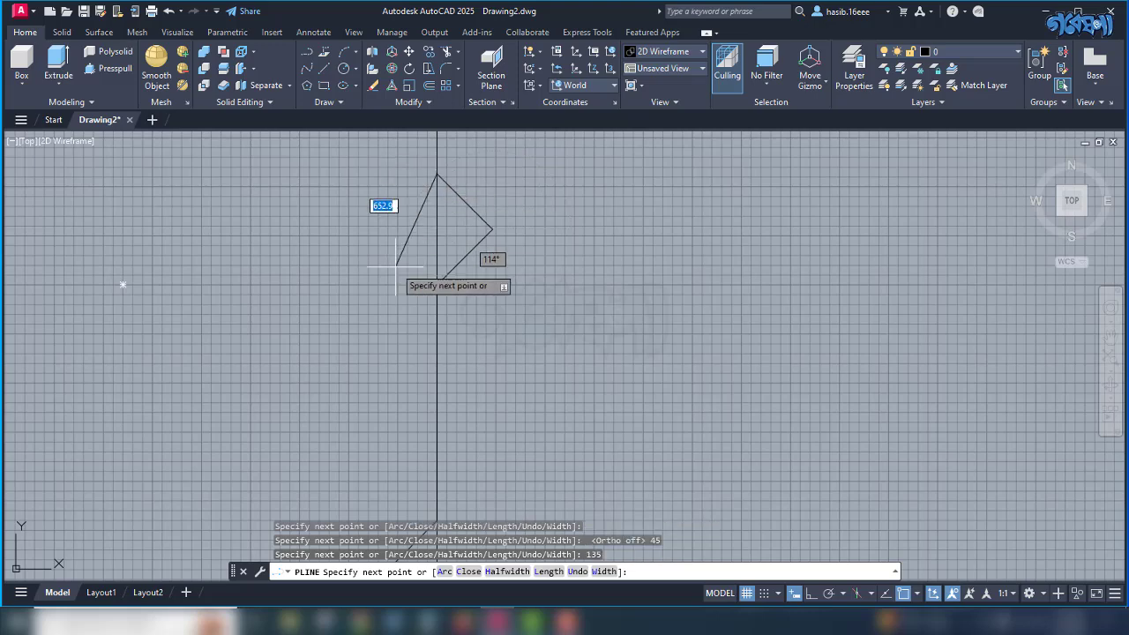
Slant the last segment into the rectangle, finish the polyline and select it.
{"action": "scroll", "coordinate": [388, 260], "scroll_direction": "down", "scroll_amount": 3}
{"action": "scroll", "coordinate": [383, 260], "scroll_direction": "up", "scroll_amount": 3}
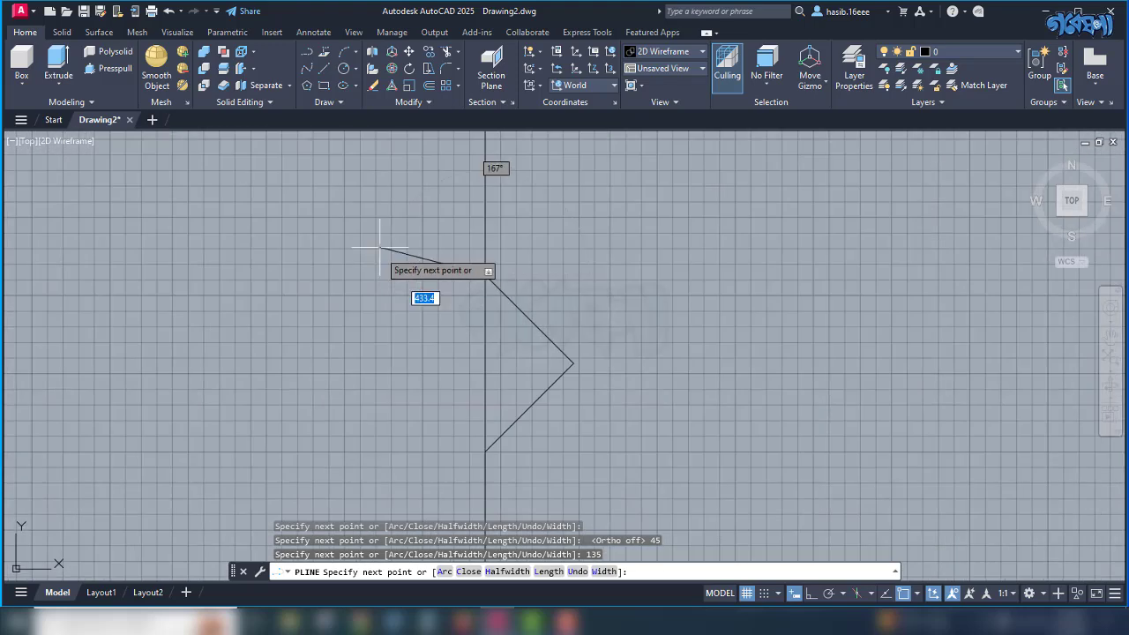
{"action": "scroll", "coordinate": [410, 249], "scroll_direction": "down", "scroll_amount": 1}
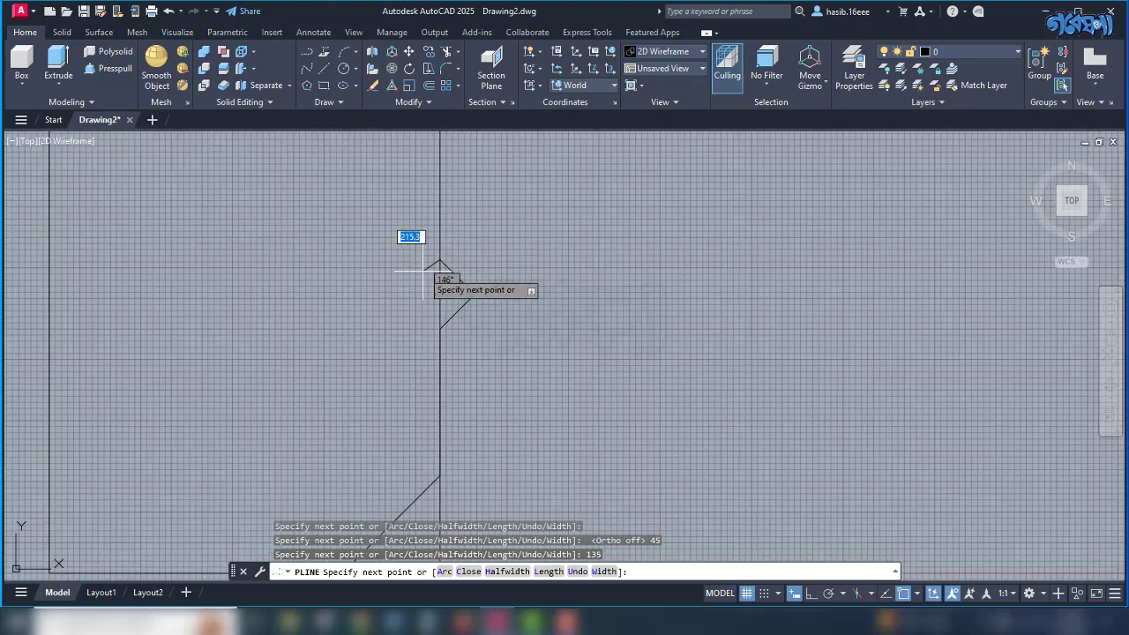
{"action": "scroll", "coordinate": [419, 245], "scroll_direction": "down", "scroll_amount": 2}
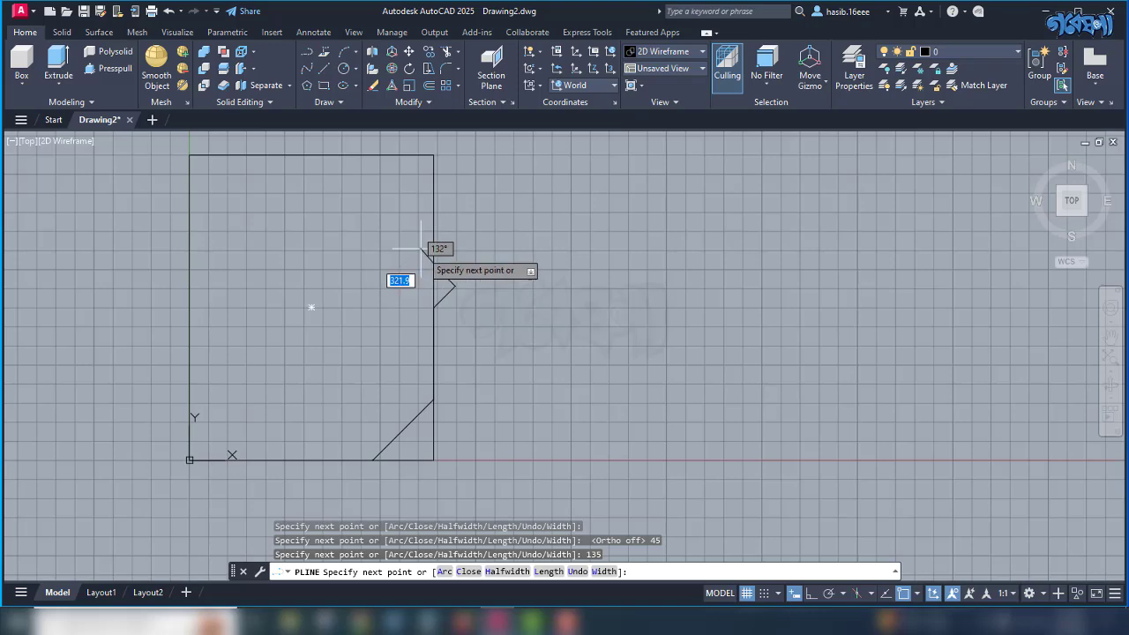
{"action": "scroll", "coordinate": [433, 265], "scroll_direction": "up", "scroll_amount": 5}
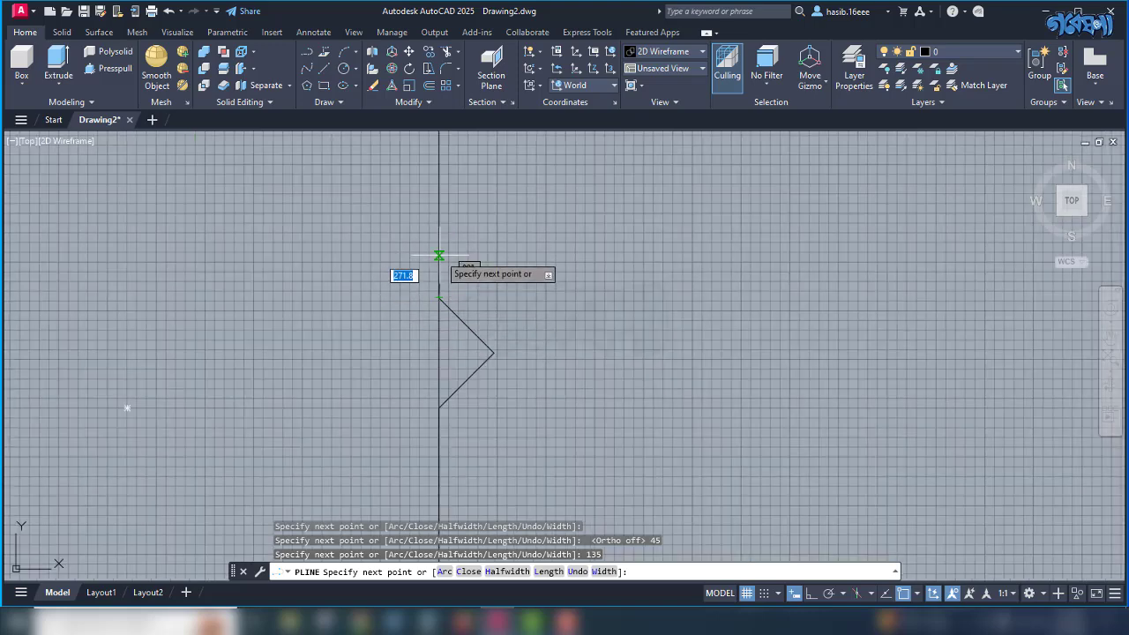
{"action": "scroll", "coordinate": [439, 261], "scroll_direction": "down", "scroll_amount": 5}
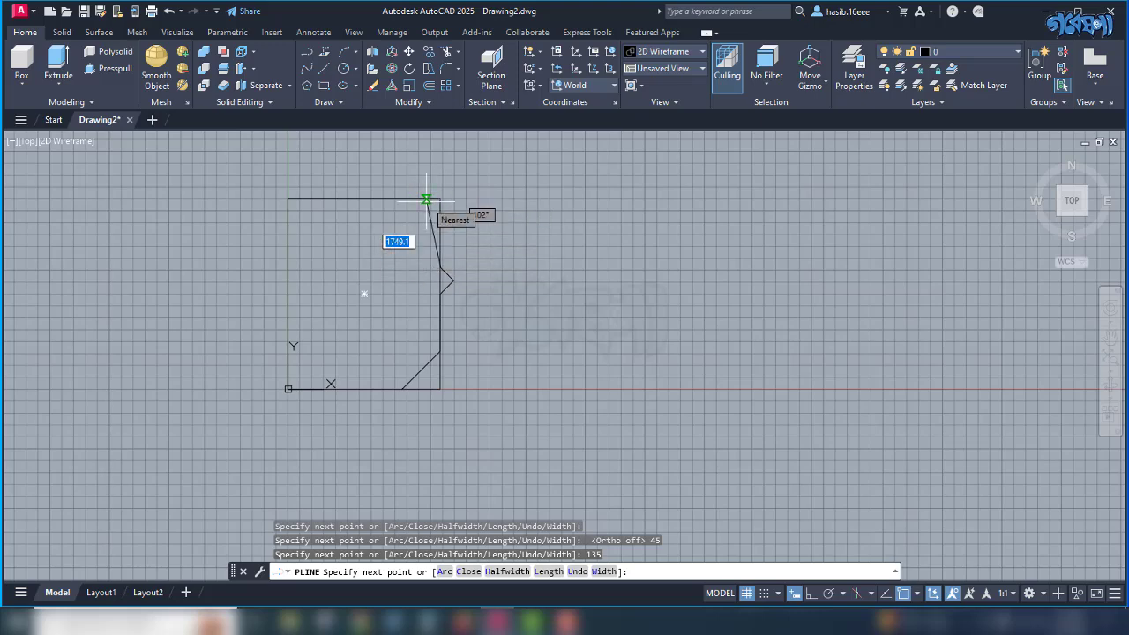
{"action": "scroll", "coordinate": [421, 225], "scroll_direction": "up", "scroll_amount": 4}
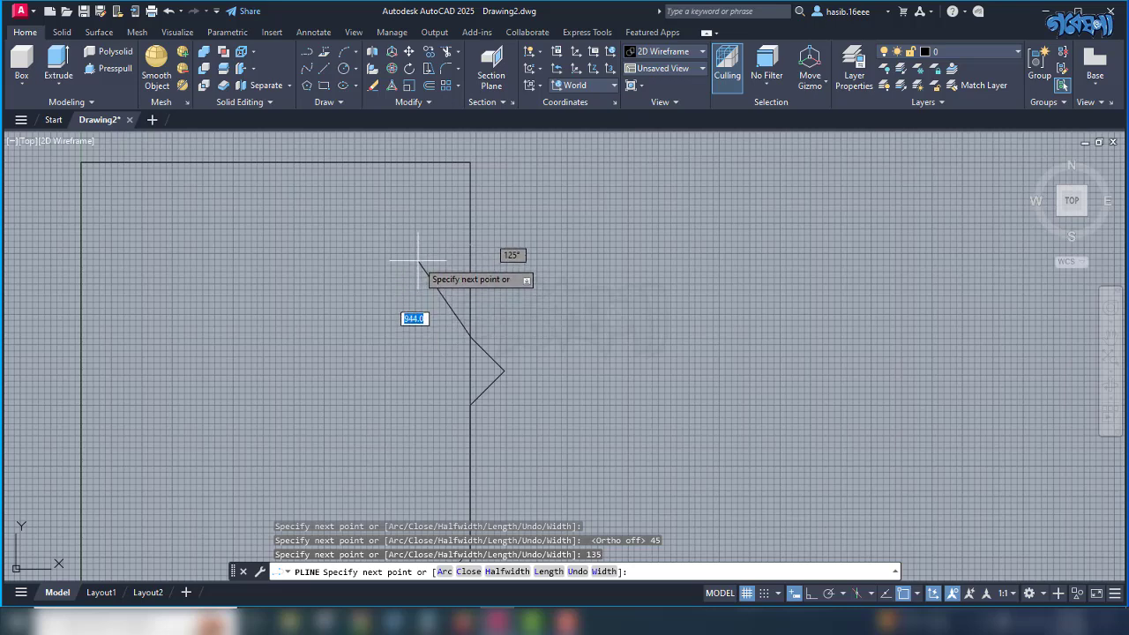
{"action": "left_click", "coordinate": [418, 261]}
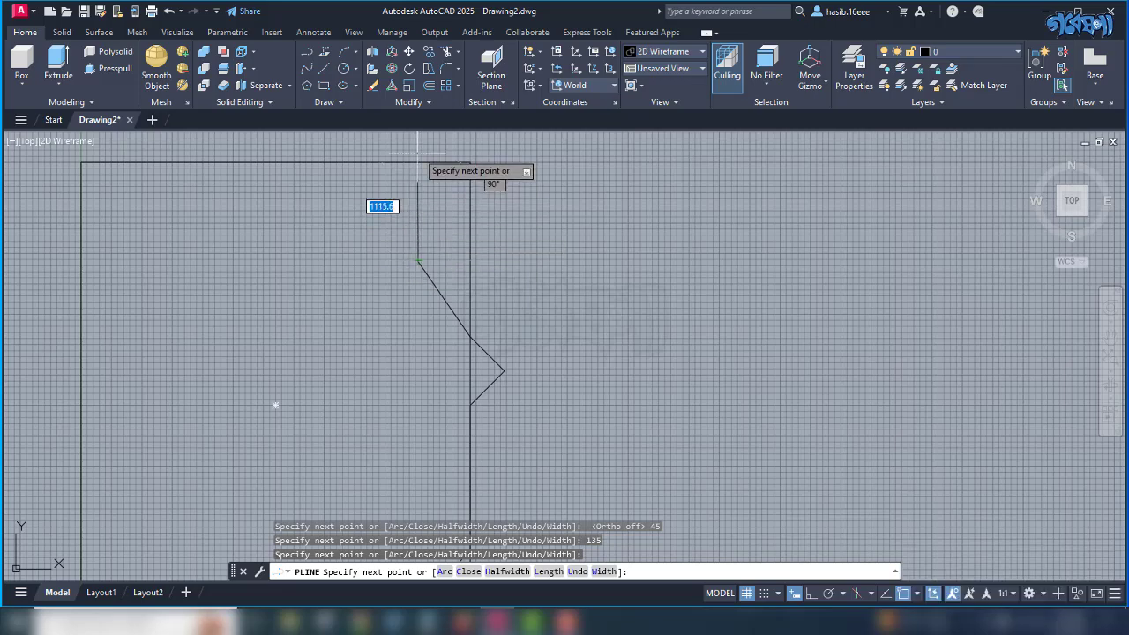
{"action": "key", "text": "F8"}
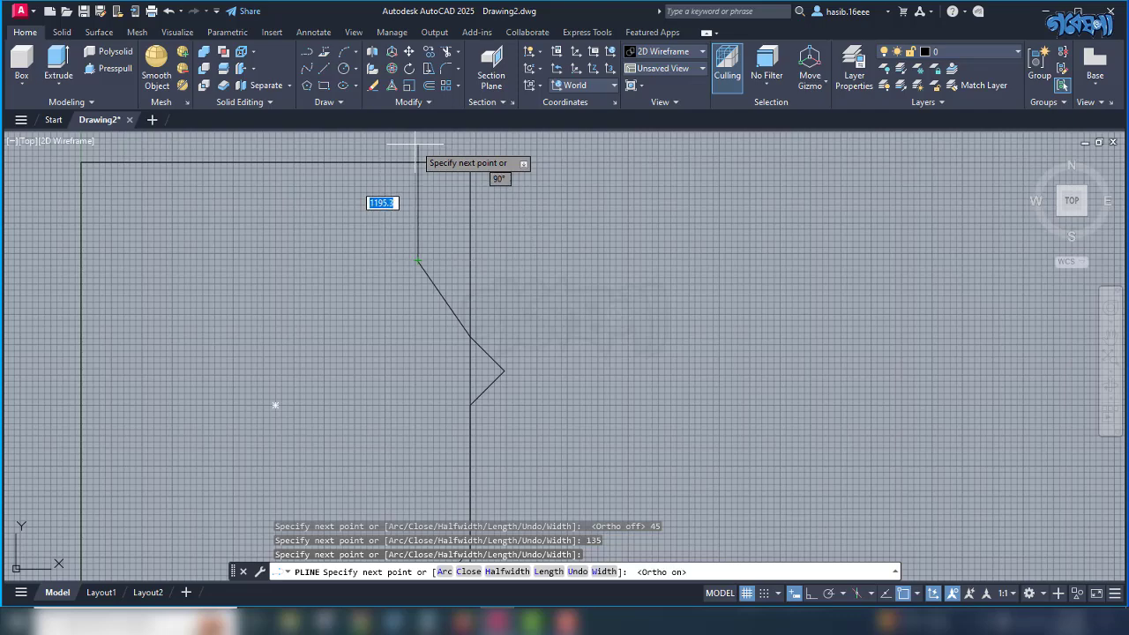
{"action": "scroll", "coordinate": [416, 159], "scroll_direction": "down", "scroll_amount": 4}
{"action": "scroll", "coordinate": [419, 165], "scroll_direction": "up", "scroll_amount": 4}
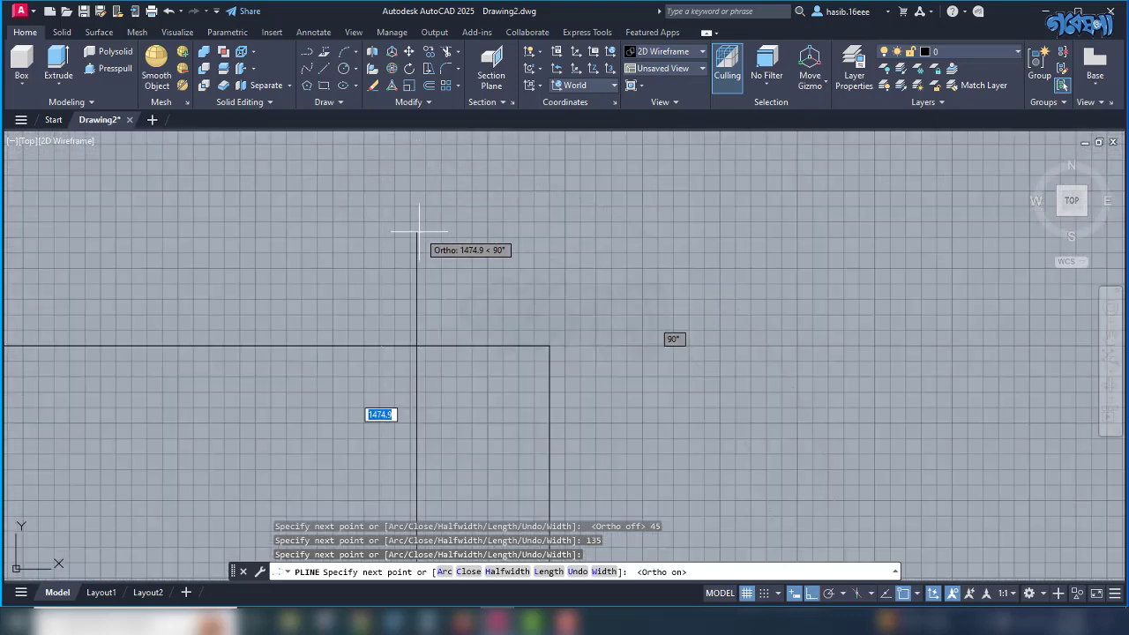
{"action": "key", "text": "Return"}
{"action": "scroll", "coordinate": [455, 235], "scroll_direction": "down", "scroll_amount": 3}
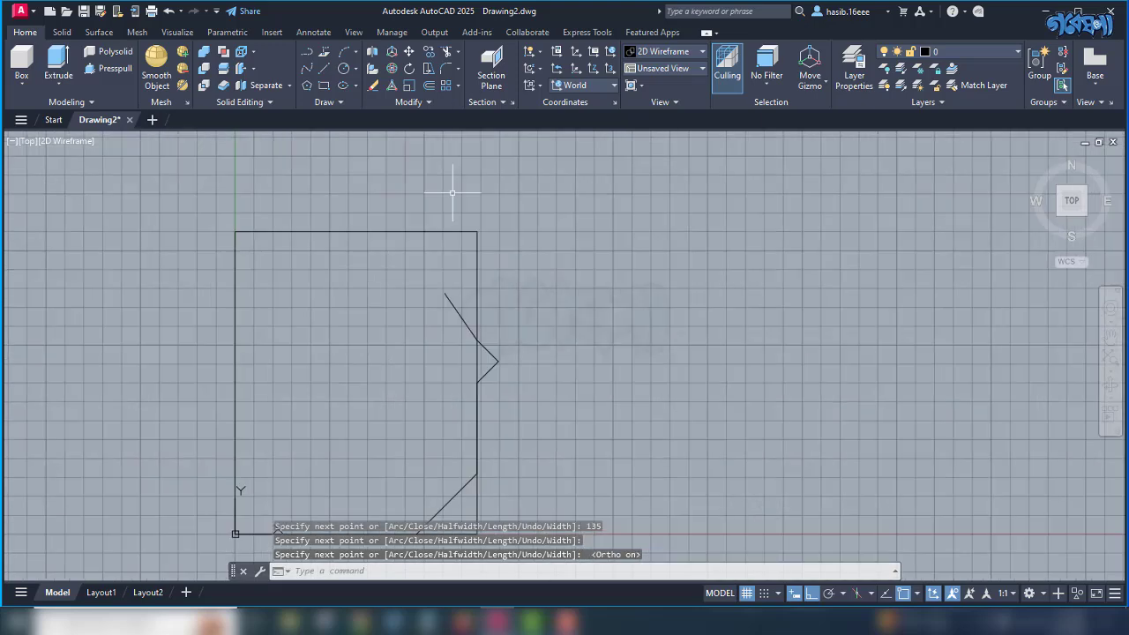
{"action": "left_click", "coordinate": [446, 298]}
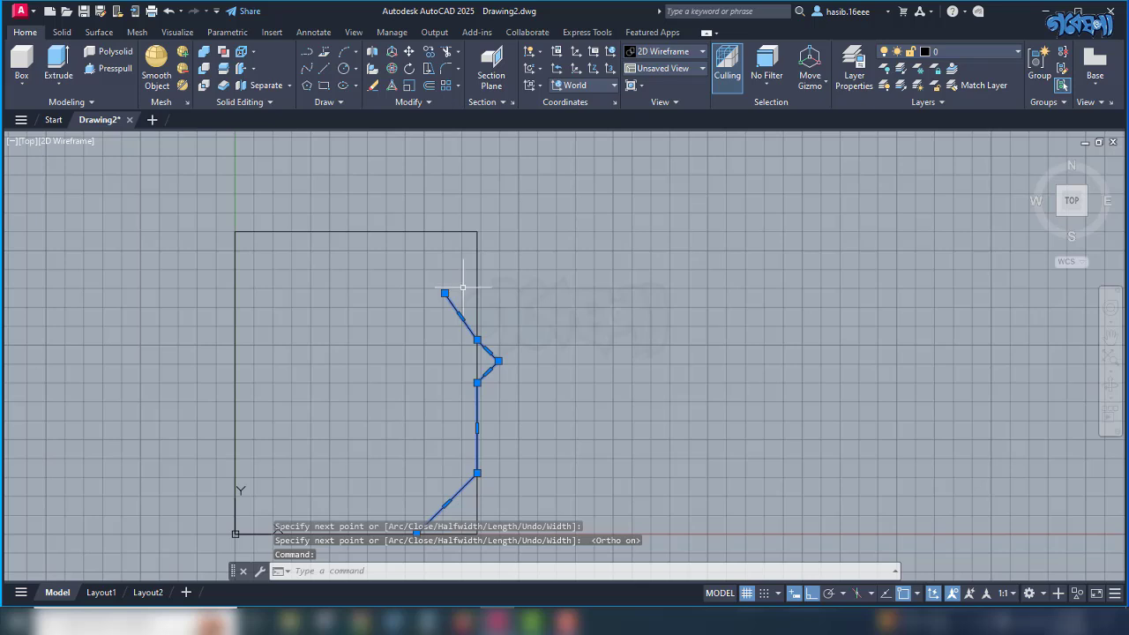
Draw a vertical line from the zigzag's upper end up to the top edge, trimming the excess.
{"action": "key", "text": "Escape"}
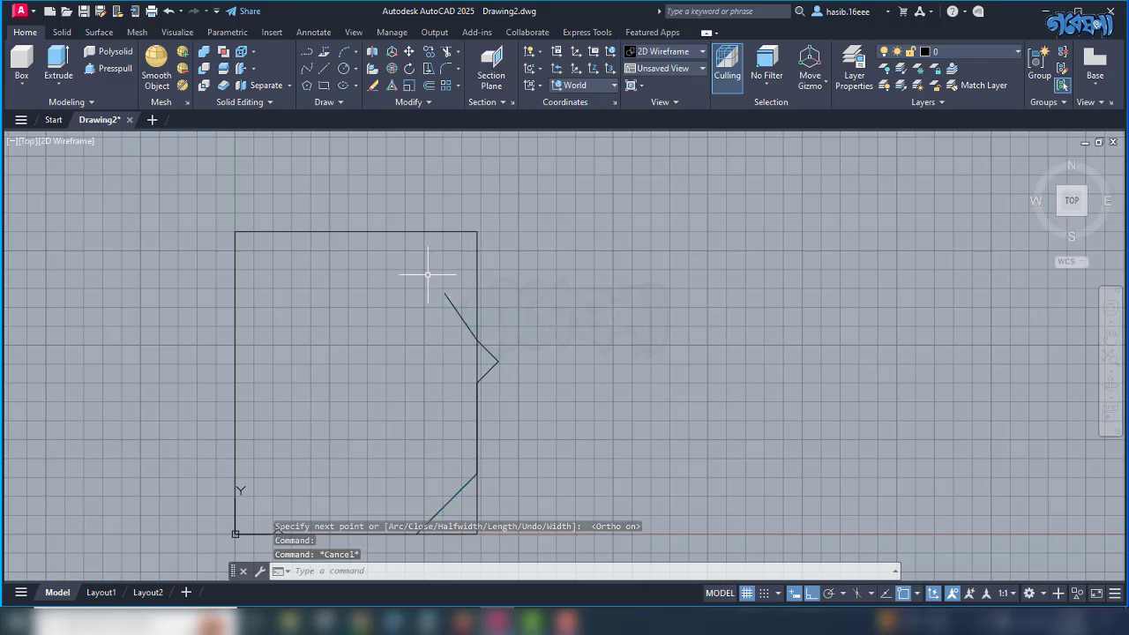
{"action": "left_click", "coordinate": [324, 68]}
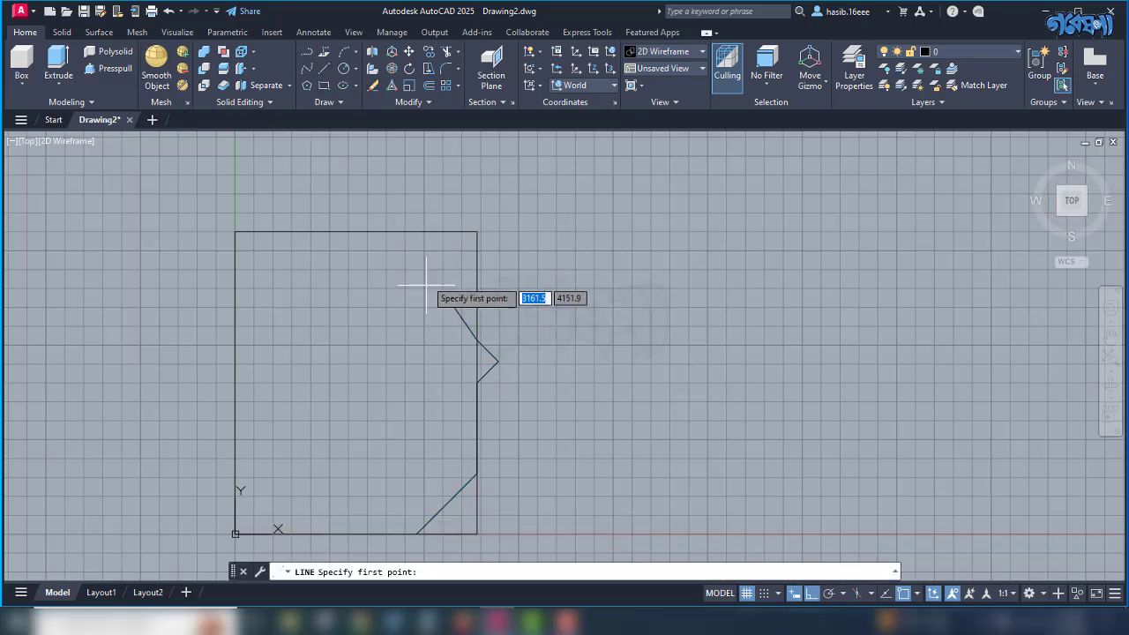
{"action": "left_click", "coordinate": [445, 293]}
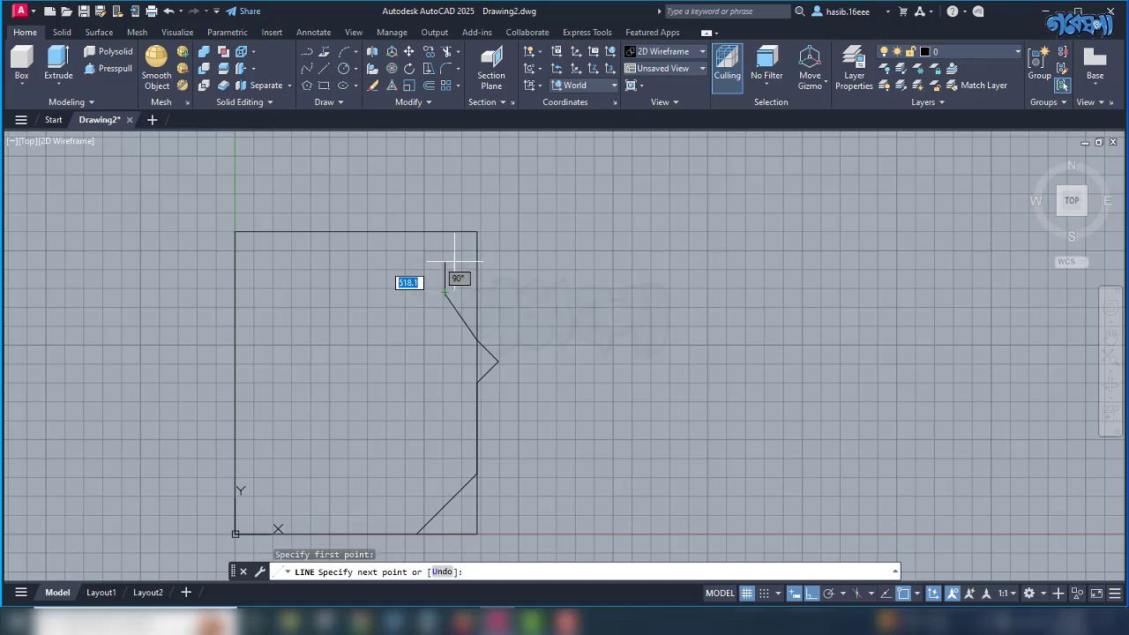
{"action": "left_click", "coordinate": [458, 186]}
{"action": "key", "text": "Return"}
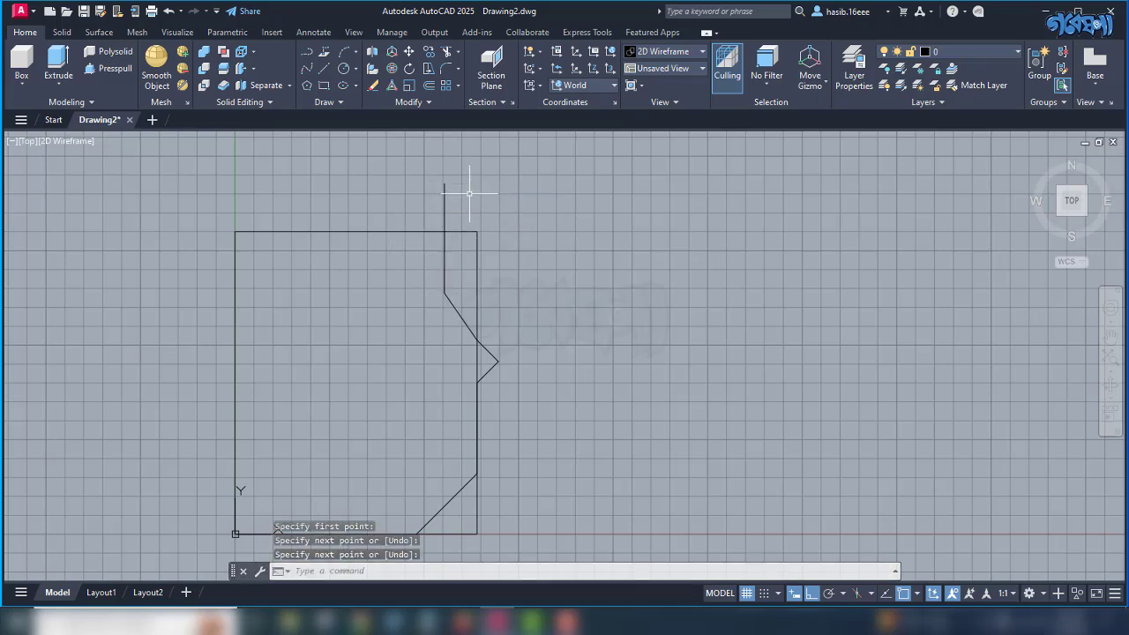
{"action": "type", "text": "tr"}
{"action": "key", "text": "Return"}
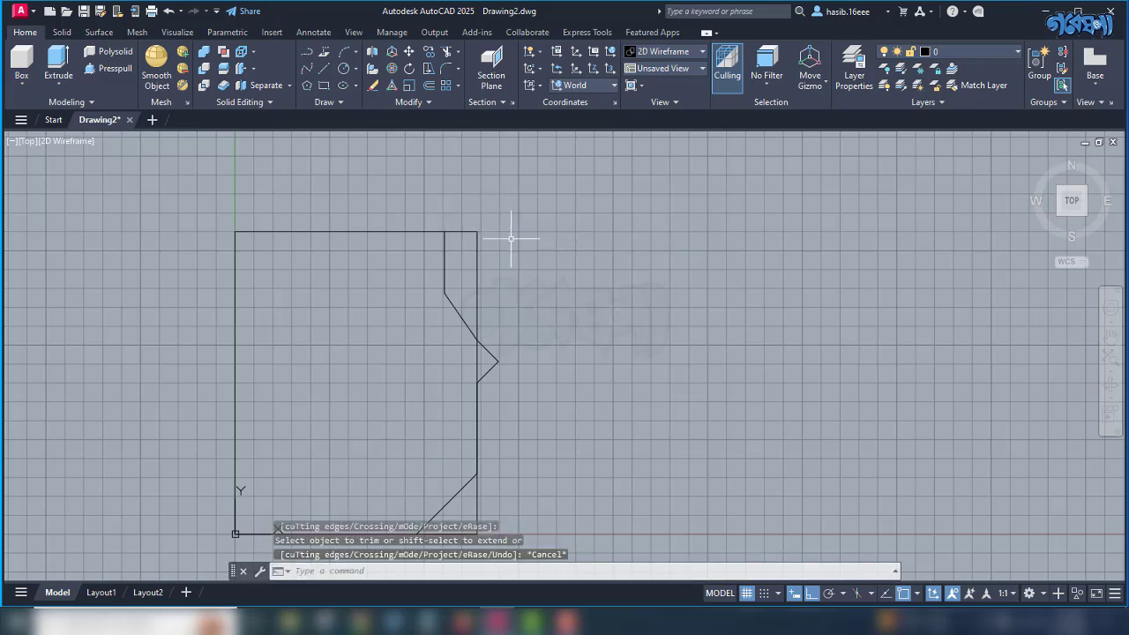
{"action": "key", "text": "Escape"}
Join the vertical line and the notched profile into one polyline.
{"action": "left_click", "coordinate": [446, 284]}
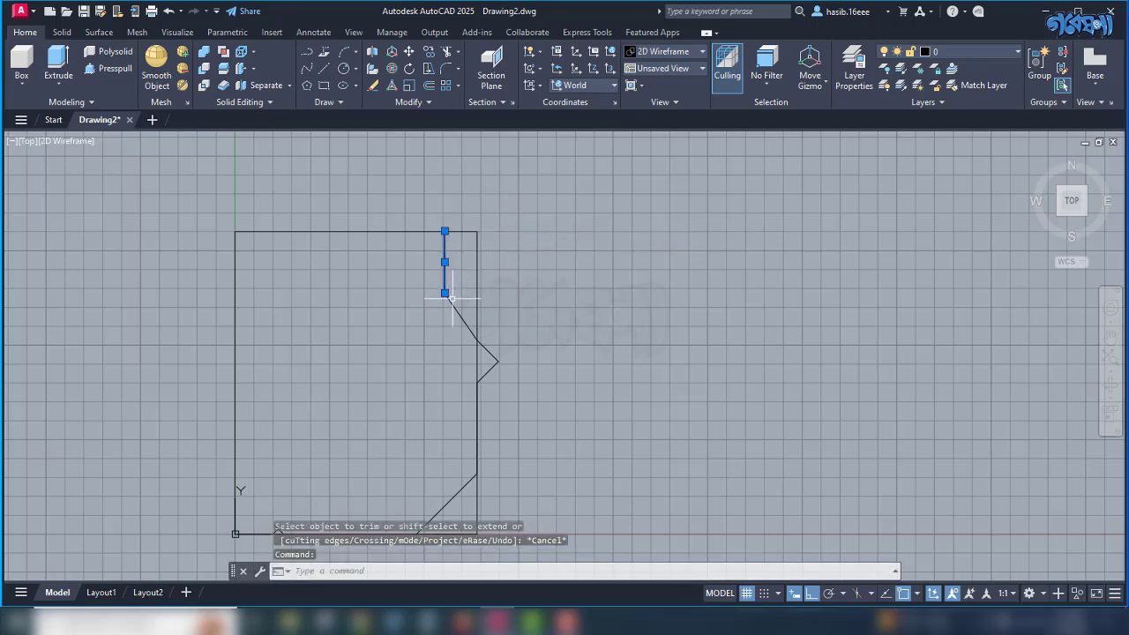
{"action": "left_click_drag", "start_coordinate": [411, 540], "coordinate": [554, 287]}
{"action": "type", "text": "join"}
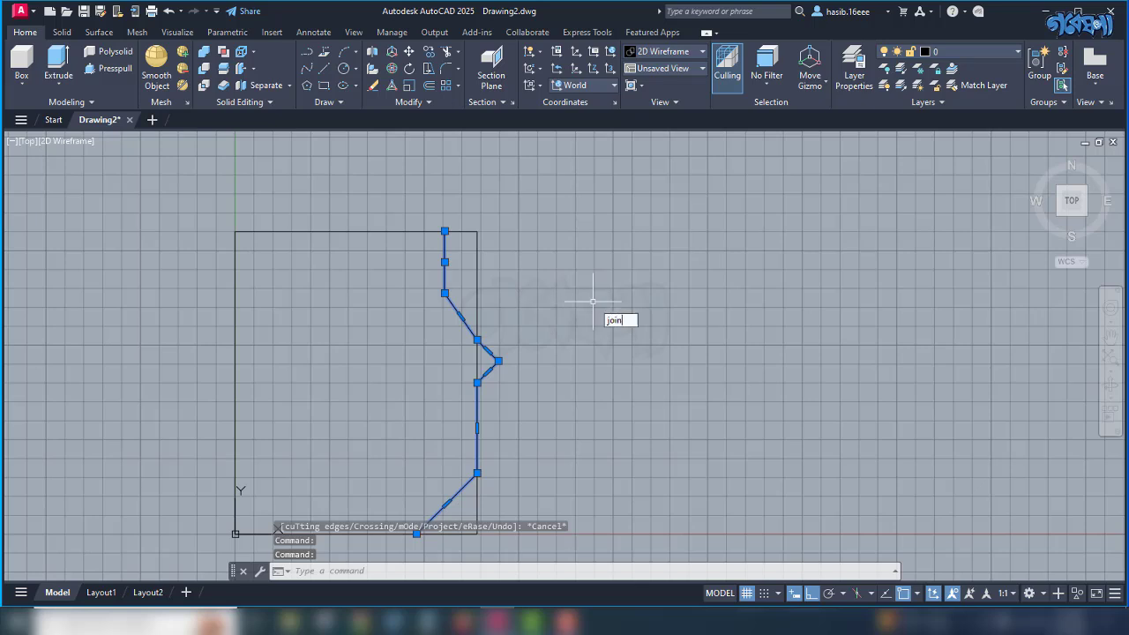
{"action": "key", "text": "Return"}
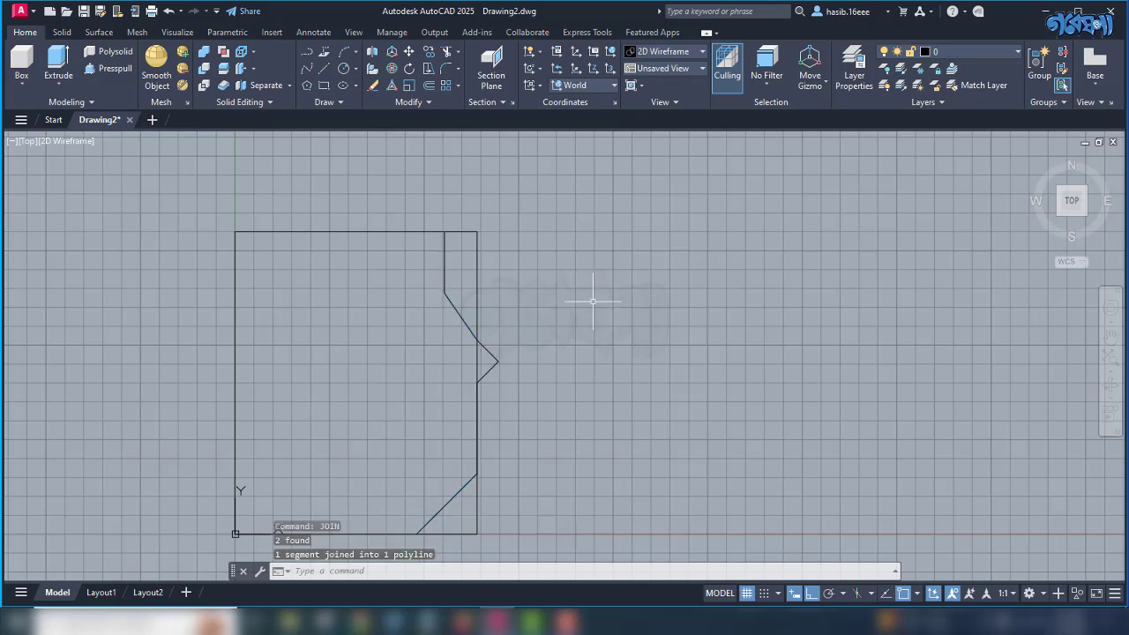
{"action": "left_click", "coordinate": [453, 303]}
{"action": "scroll", "coordinate": [567, 283], "scroll_direction": "down", "scroll_amount": 2}
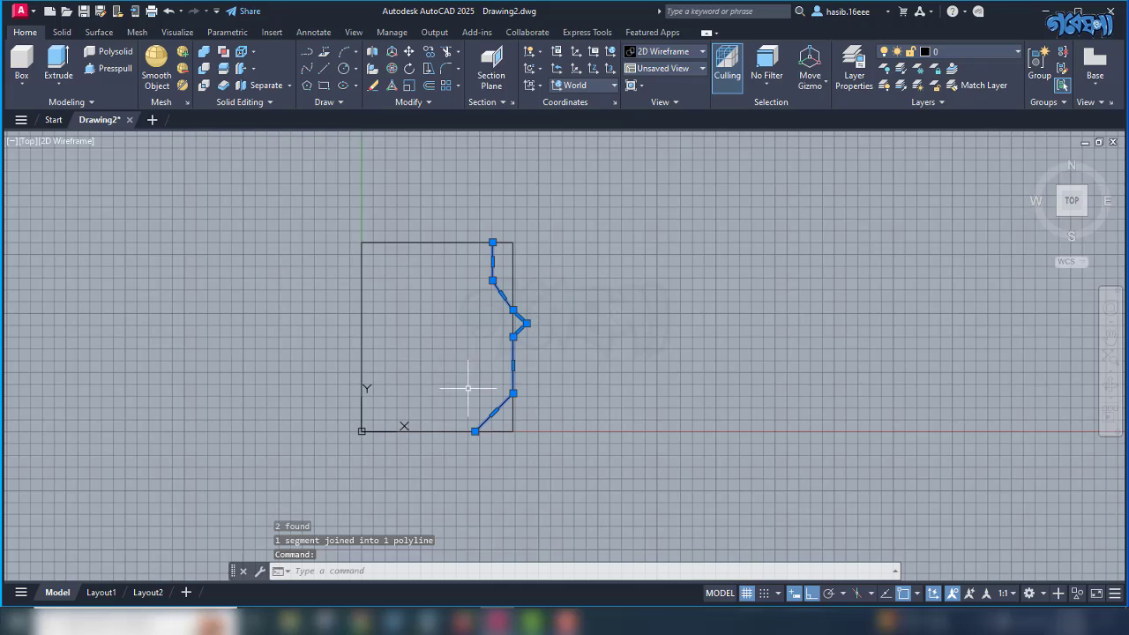
Mirror the profile across the bottom-to-top midline, keeping the original.
{"action": "type", "text": "mi"}
{"action": "key", "text": "Return"}
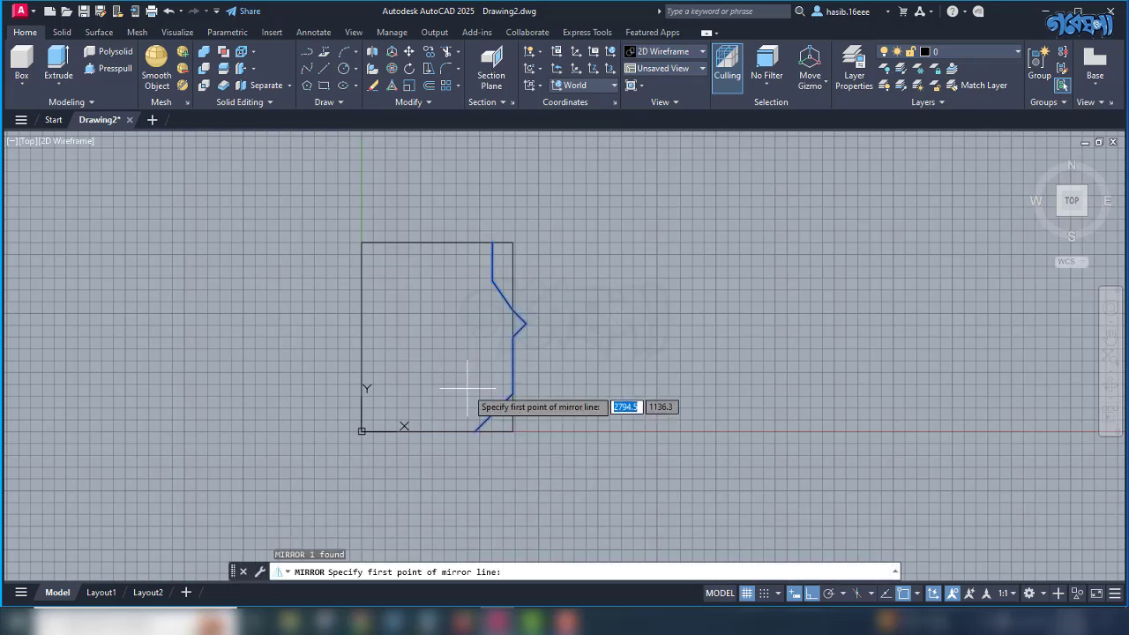
{"action": "left_click", "coordinate": [437, 430]}
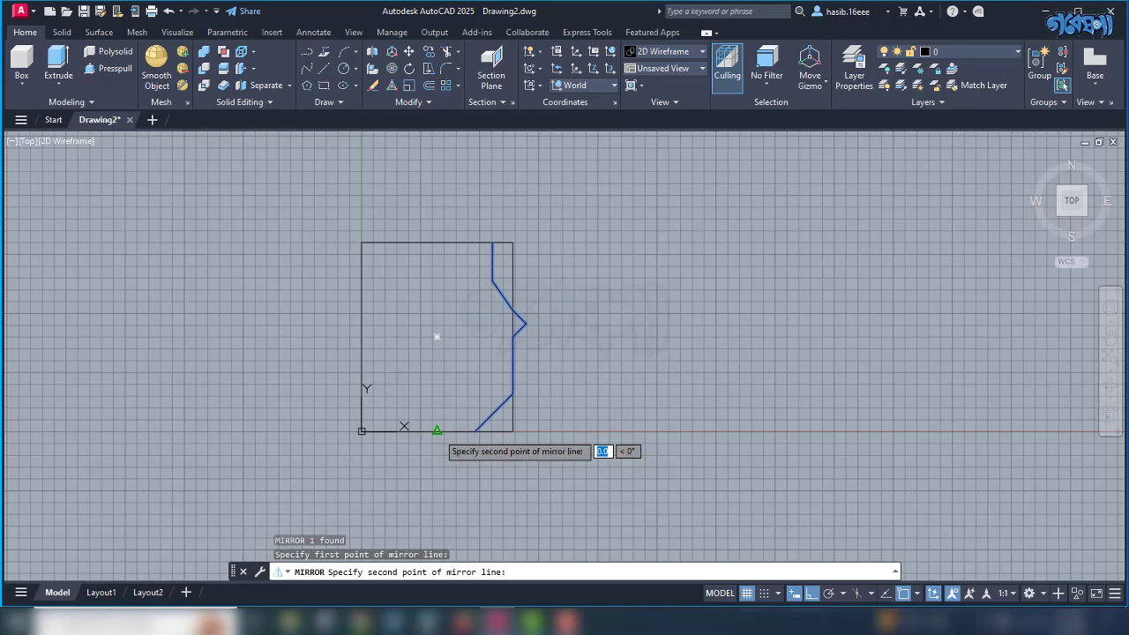
{"action": "left_click", "coordinate": [436, 241]}
{"action": "left_click", "coordinate": [465, 292]}
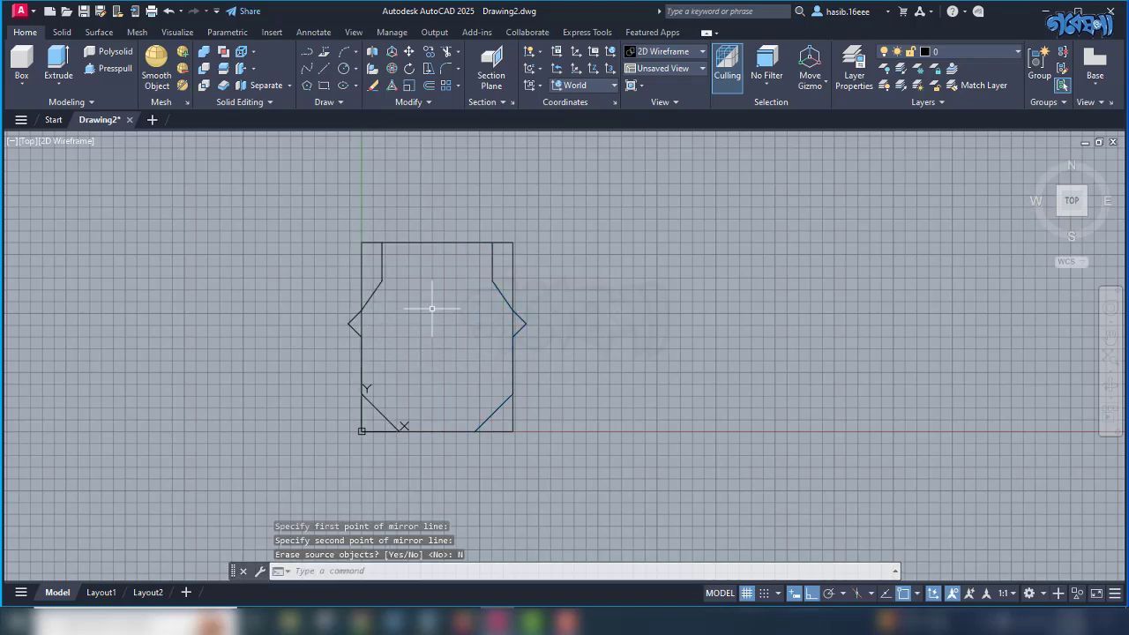
{"action": "scroll", "coordinate": [379, 334], "scroll_direction": "up", "scroll_amount": 2}
{"action": "scroll", "coordinate": [377, 332], "scroll_direction": "down", "scroll_amount": 2}
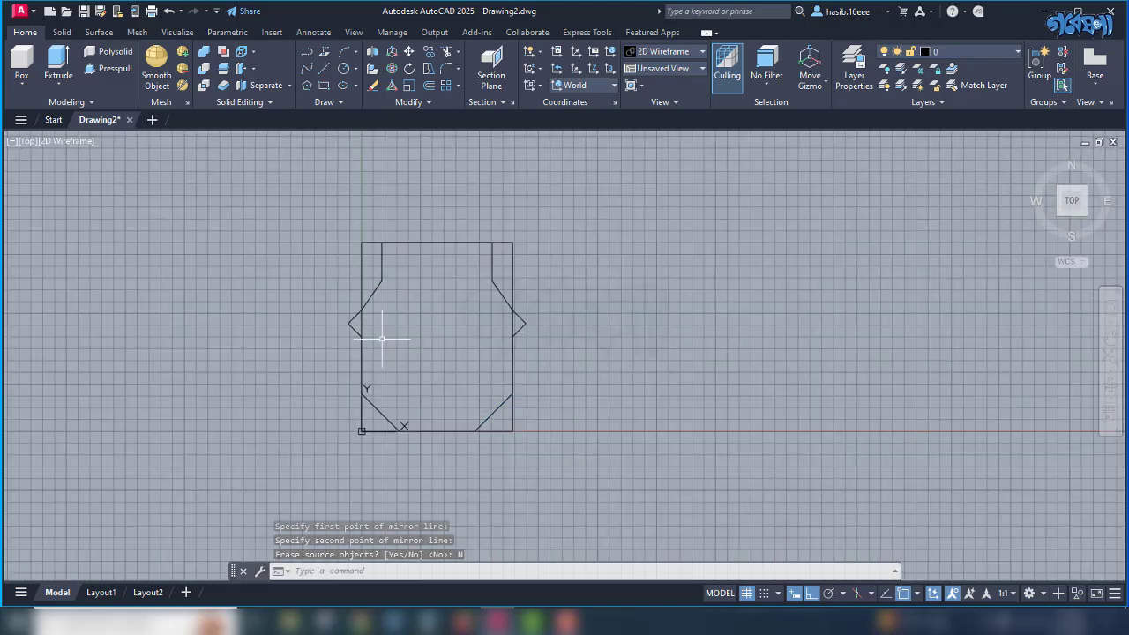
Delete the enclosing rectangle.
{"action": "left_click", "coordinate": [439, 241]}
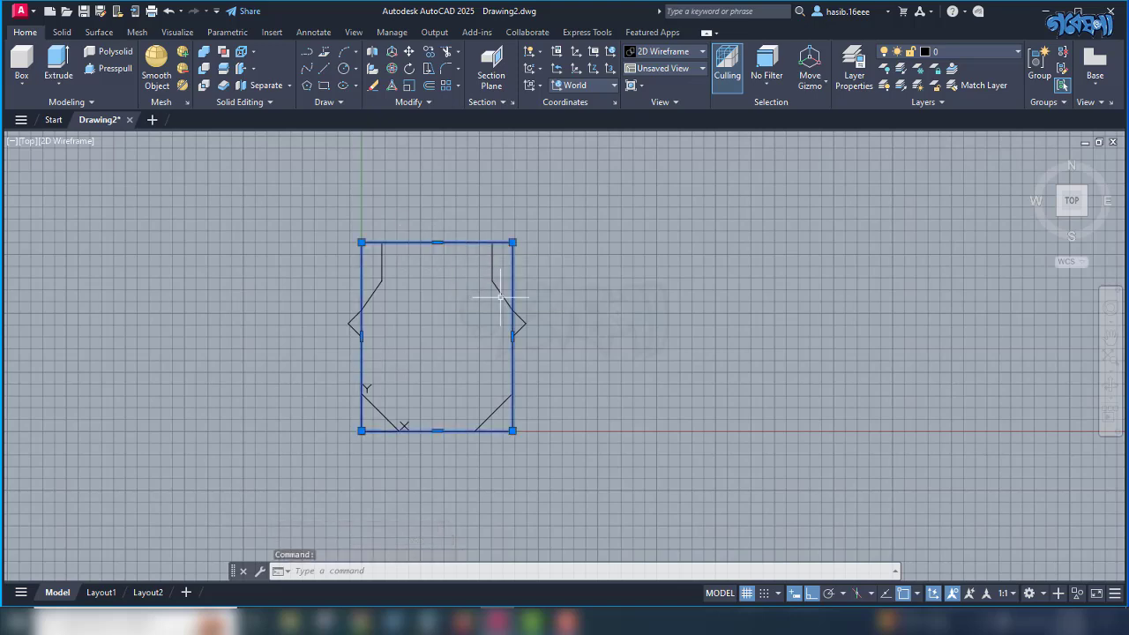
{"action": "key", "text": "Delete"}
{"action": "scroll", "coordinate": [407, 430], "scroll_direction": "up", "scroll_amount": 3}
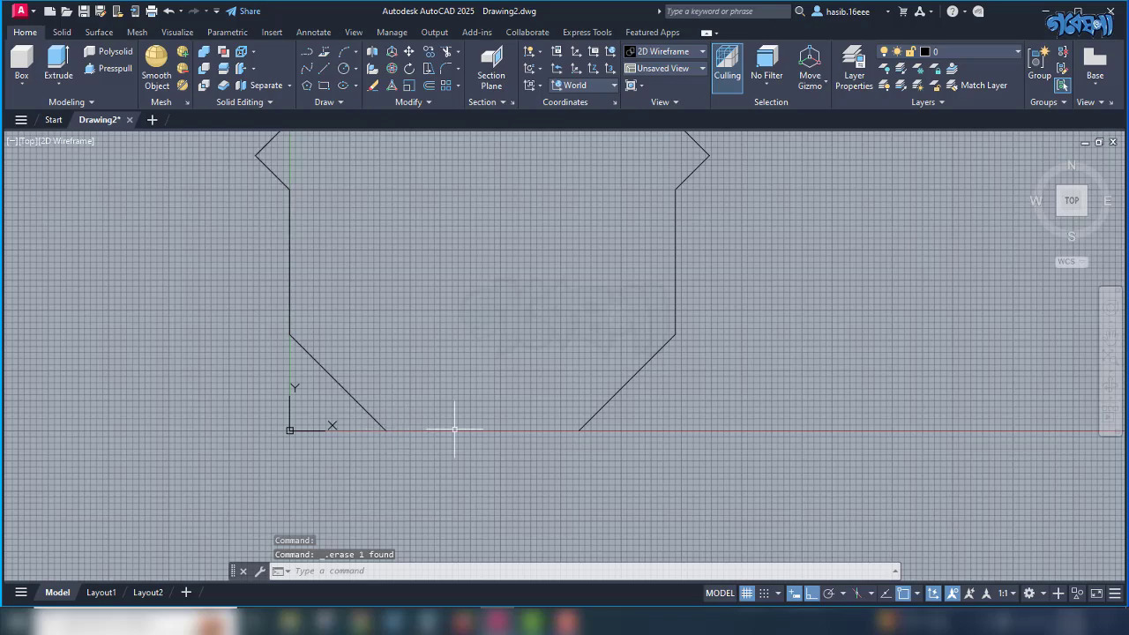
{"action": "scroll", "coordinate": [492, 426], "scroll_direction": "down", "scroll_amount": 5}
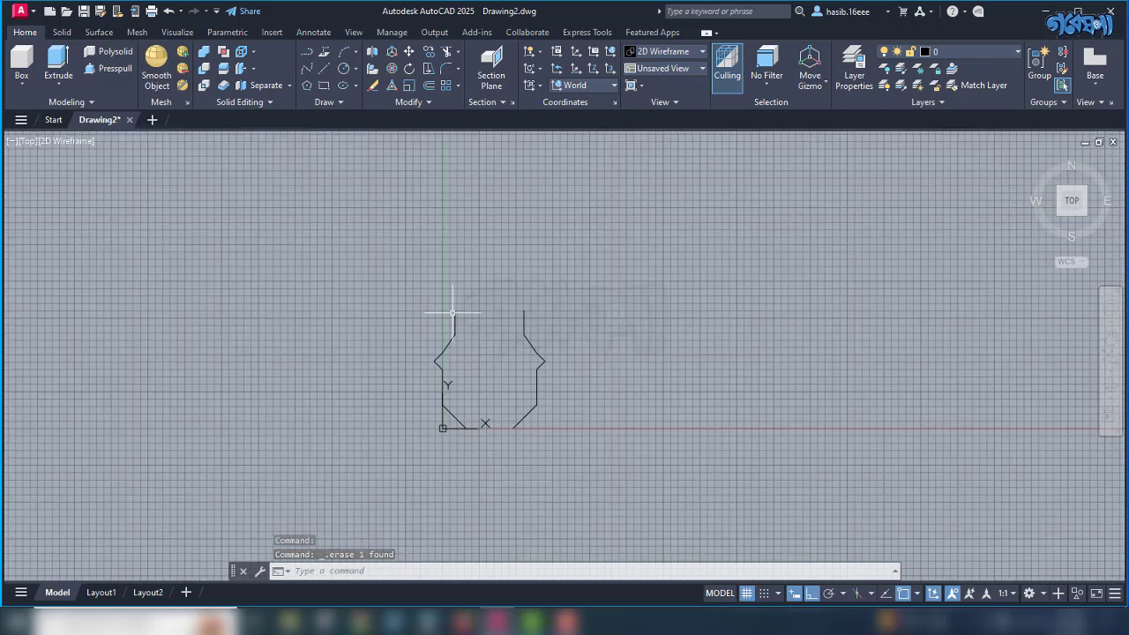
Draw the top and bottom lines connecting the ends of the two side profiles.
{"action": "left_click", "coordinate": [323, 70]}
{"action": "scroll", "coordinate": [455, 304], "scroll_direction": "up", "scroll_amount": 3}
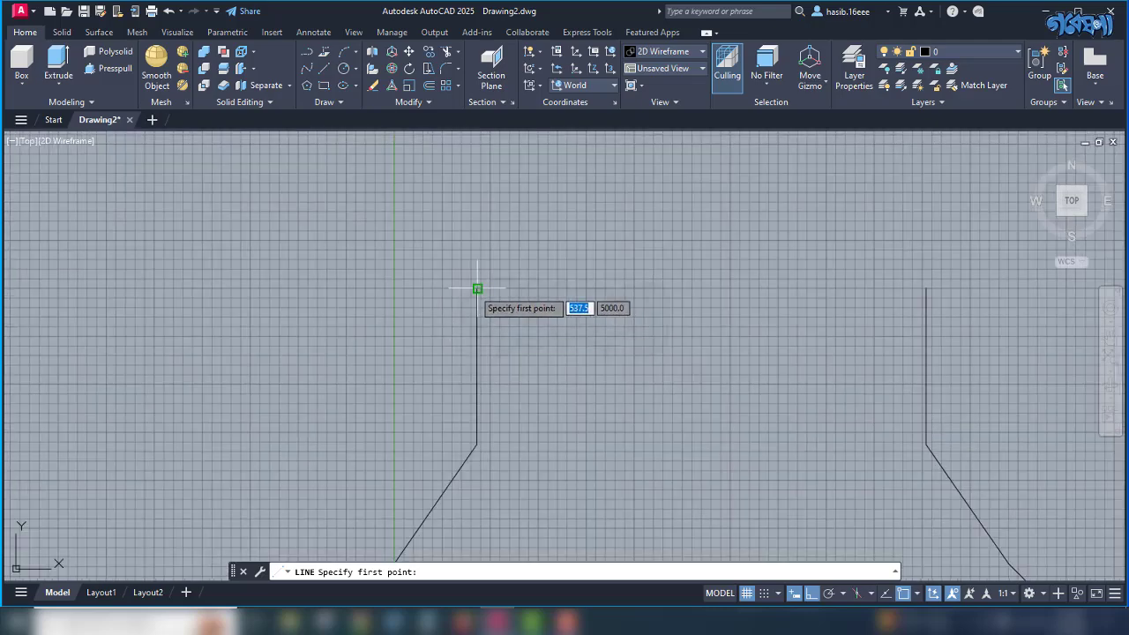
{"action": "left_click", "coordinate": [477, 289]}
{"action": "left_click", "coordinate": [925, 288]}
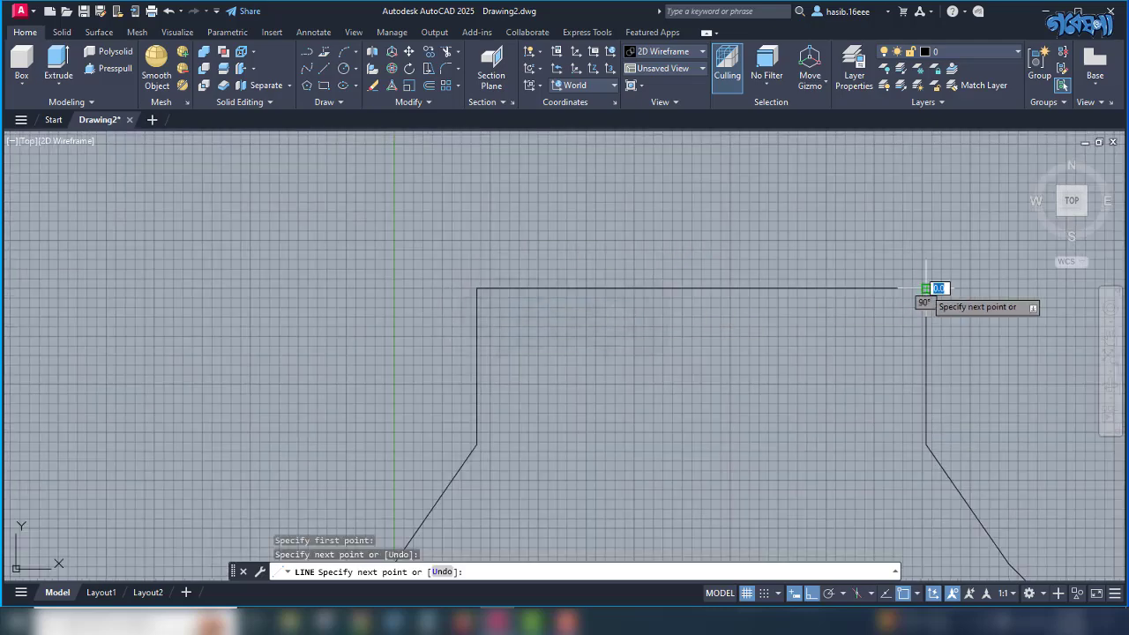
{"action": "key", "text": "Return"}
{"action": "scroll", "coordinate": [757, 171], "scroll_direction": "down", "scroll_amount": 5}
{"action": "scroll", "coordinate": [758, 382], "scroll_direction": "up", "scroll_amount": 4}
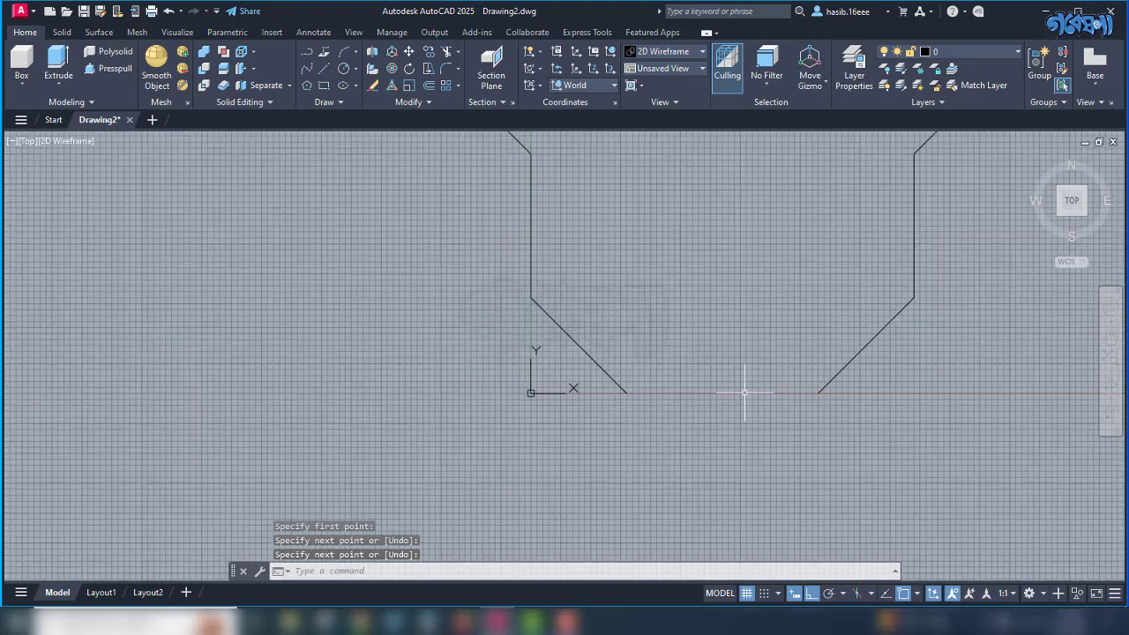
{"action": "key", "text": "Return"}
{"action": "left_click", "coordinate": [625, 392]}
{"action": "left_click", "coordinate": [818, 391]}
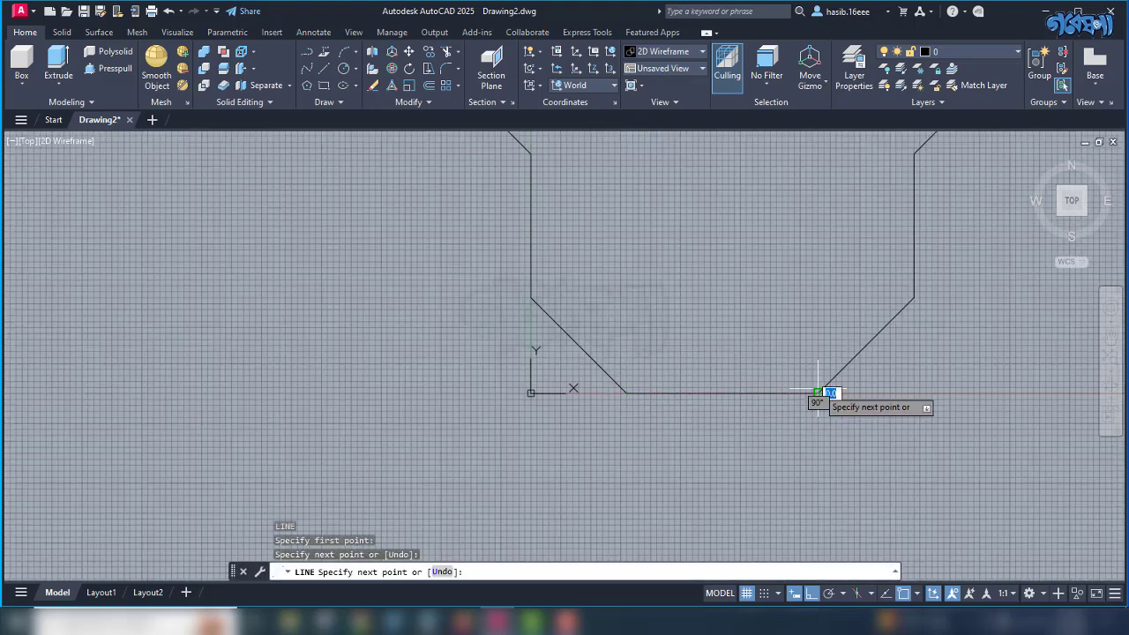
{"action": "key", "text": "Return"}
Select all outline segments and join them into a single closed polyline.
{"action": "scroll", "coordinate": [718, 403], "scroll_direction": "down", "scroll_amount": 5}
{"action": "left_click", "coordinate": [850, 289]}
{"action": "left_click", "coordinate": [588, 448]}
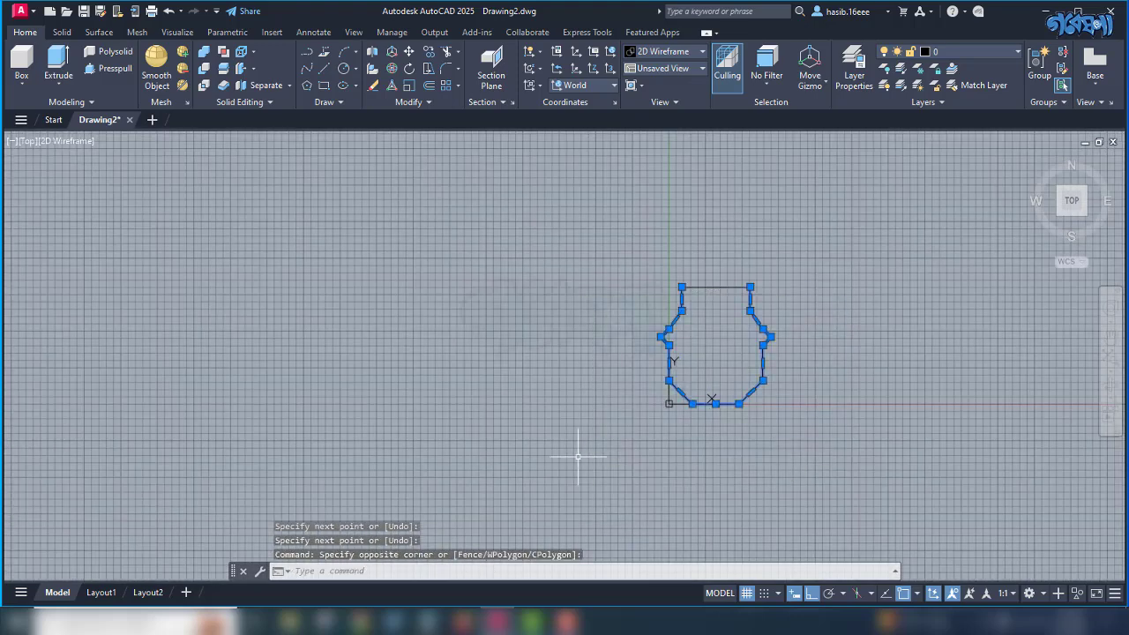
{"action": "left_click", "coordinate": [738, 247]}
{"action": "left_click", "coordinate": [702, 336]}
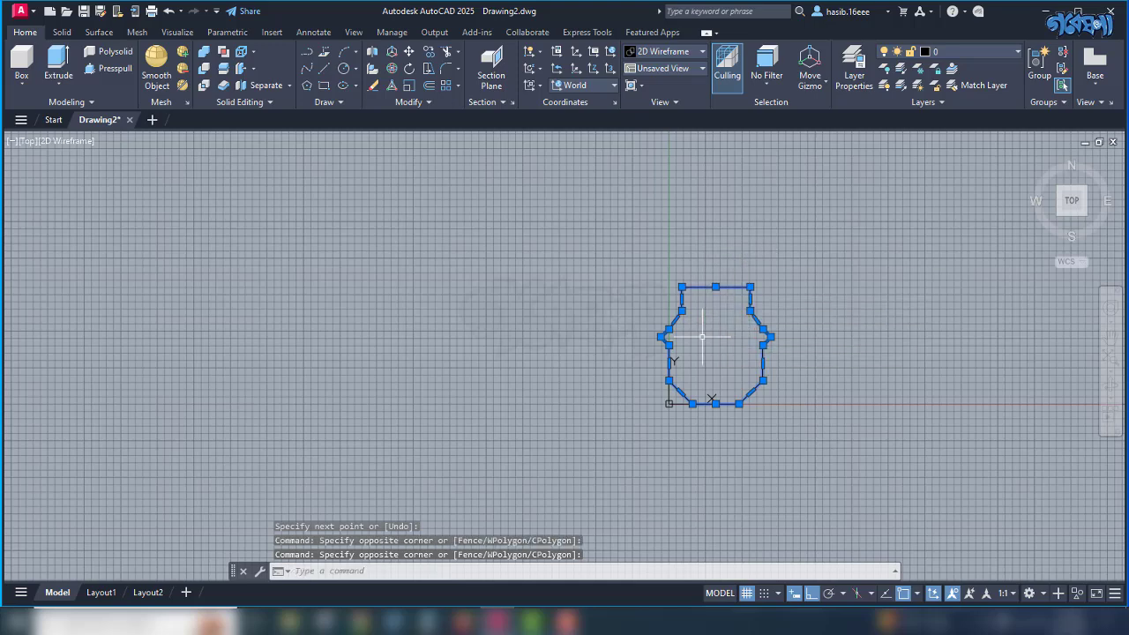
{"action": "type", "text": "join"}
{"action": "key", "text": "Return"}
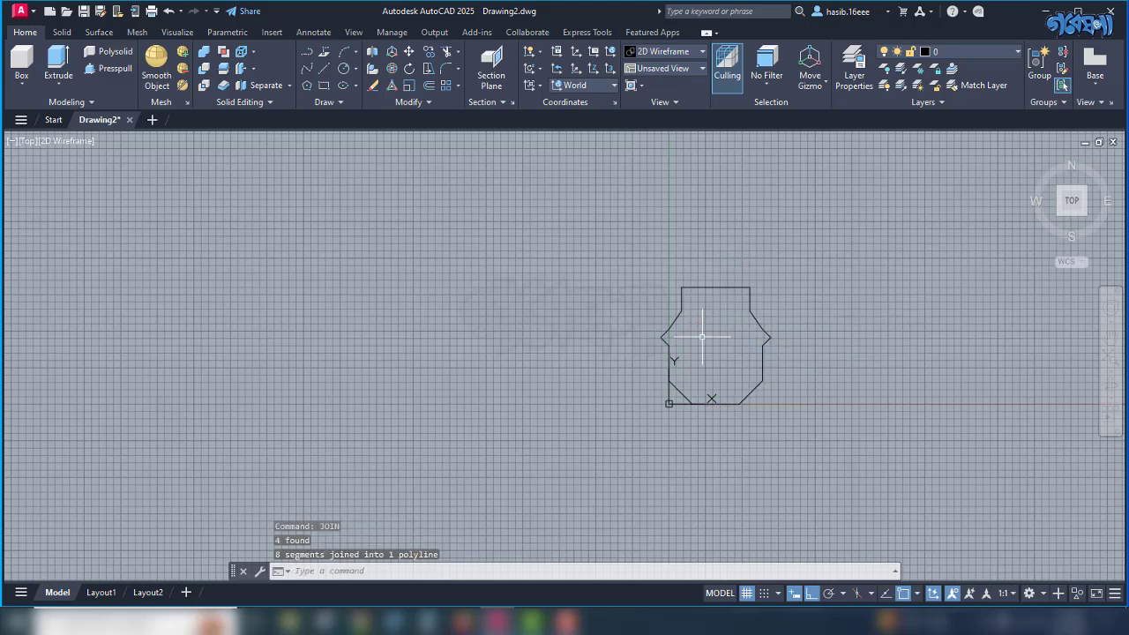
{"action": "left_click", "coordinate": [757, 323]}
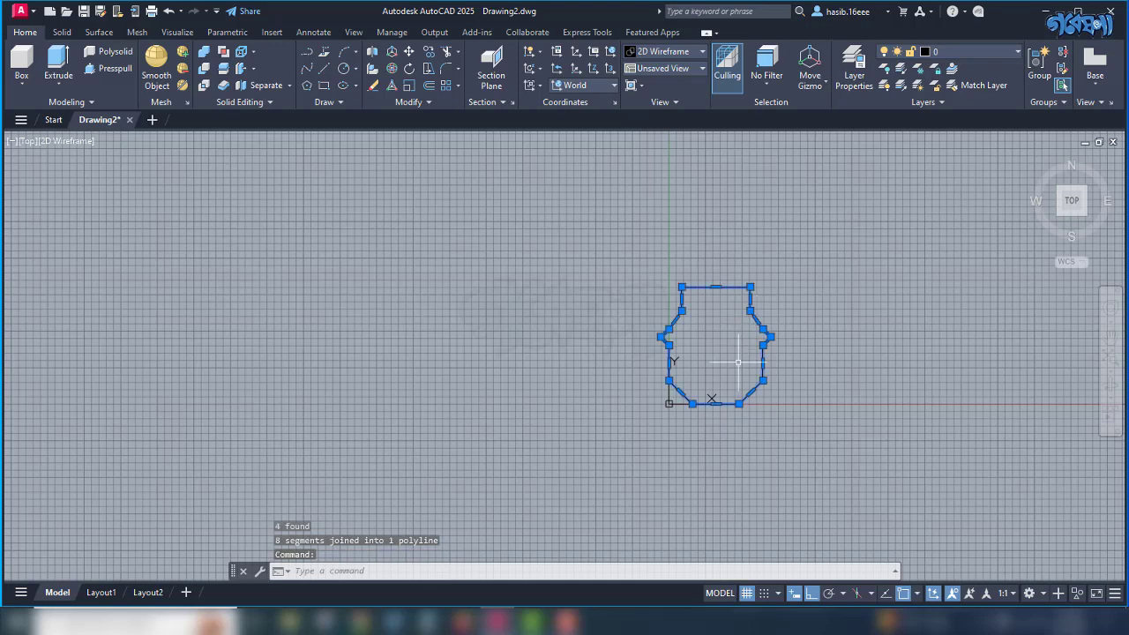
{"action": "key", "text": "Escape"}
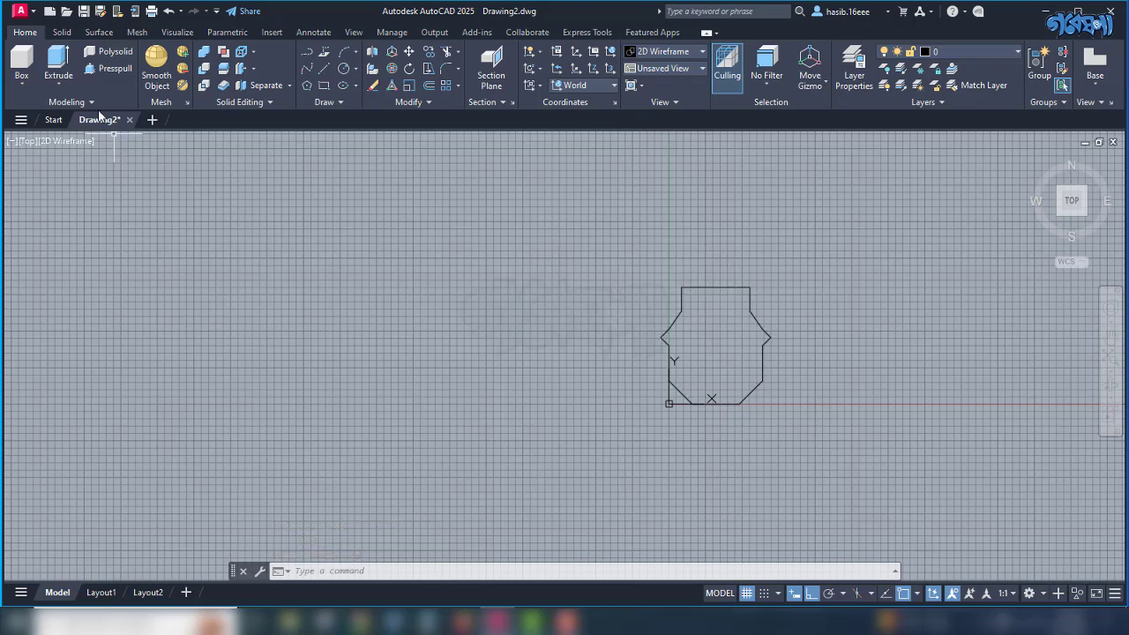
Extrude the closed outline 1000 units upward, viewed in SW Isometric.
{"action": "left_click", "coordinate": [71, 77]}
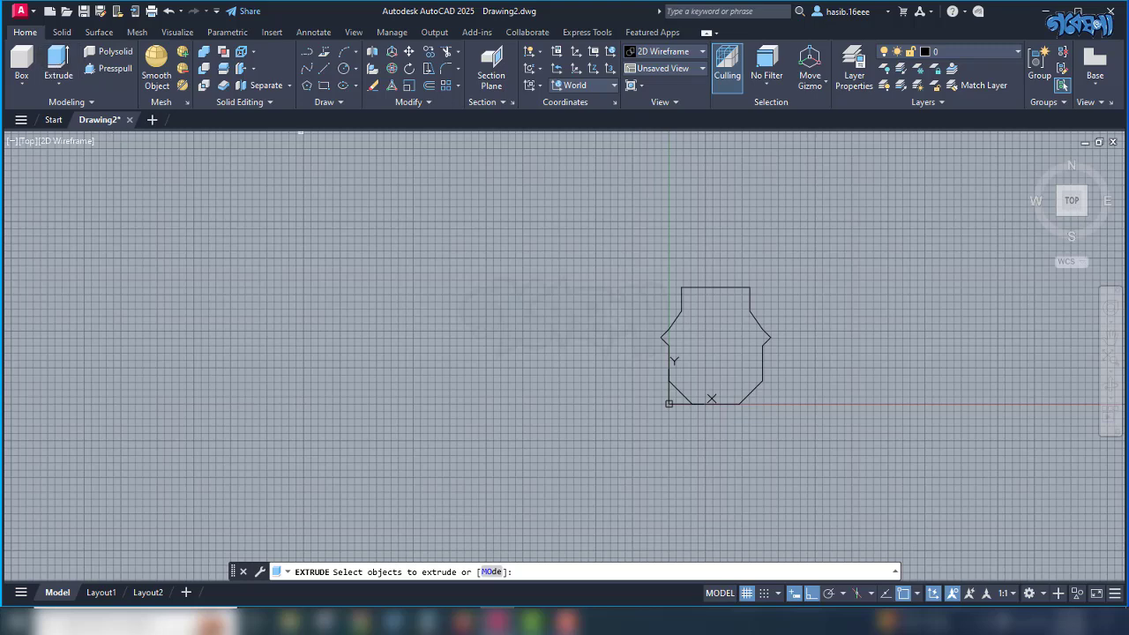
{"action": "left_click", "coordinate": [714, 286]}
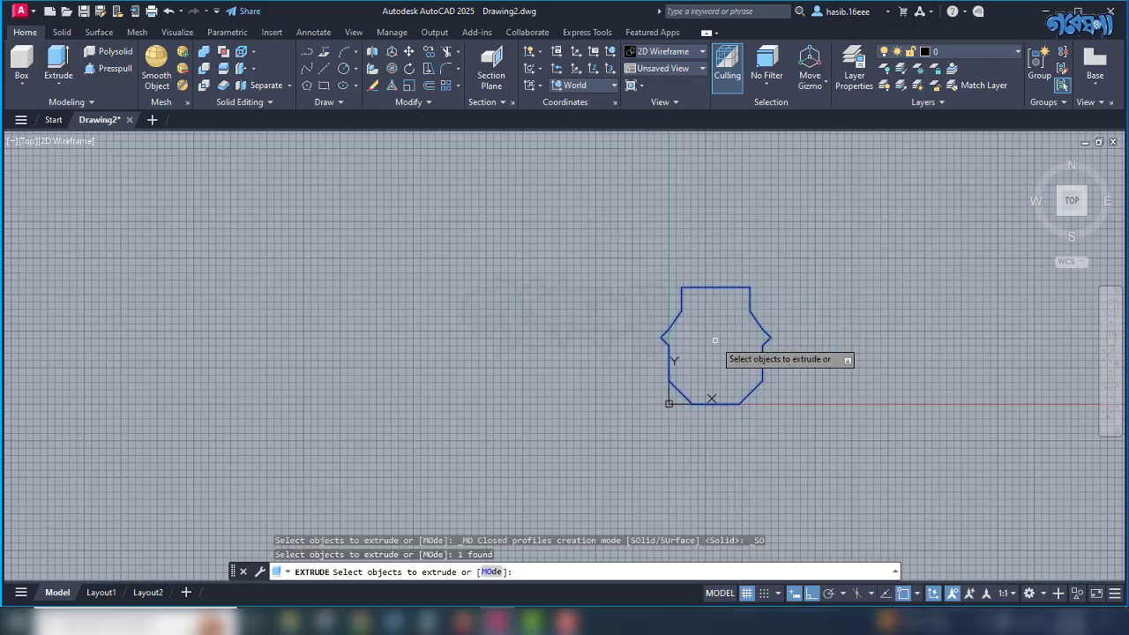
{"action": "key", "text": "Return"}
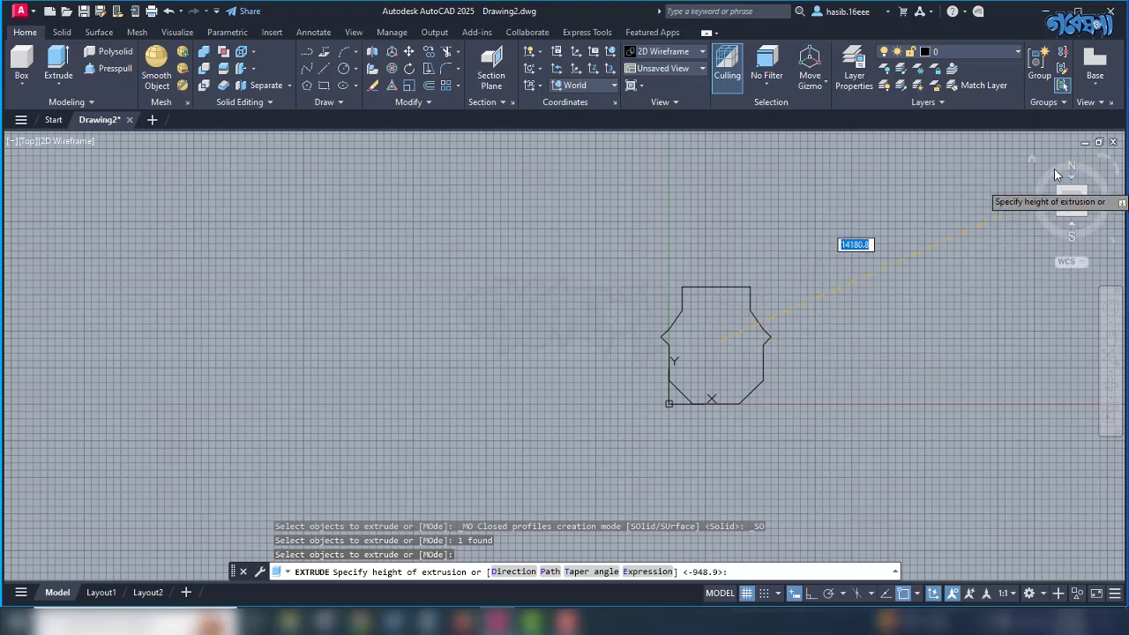
{"action": "left_click", "coordinate": [1033, 157]}
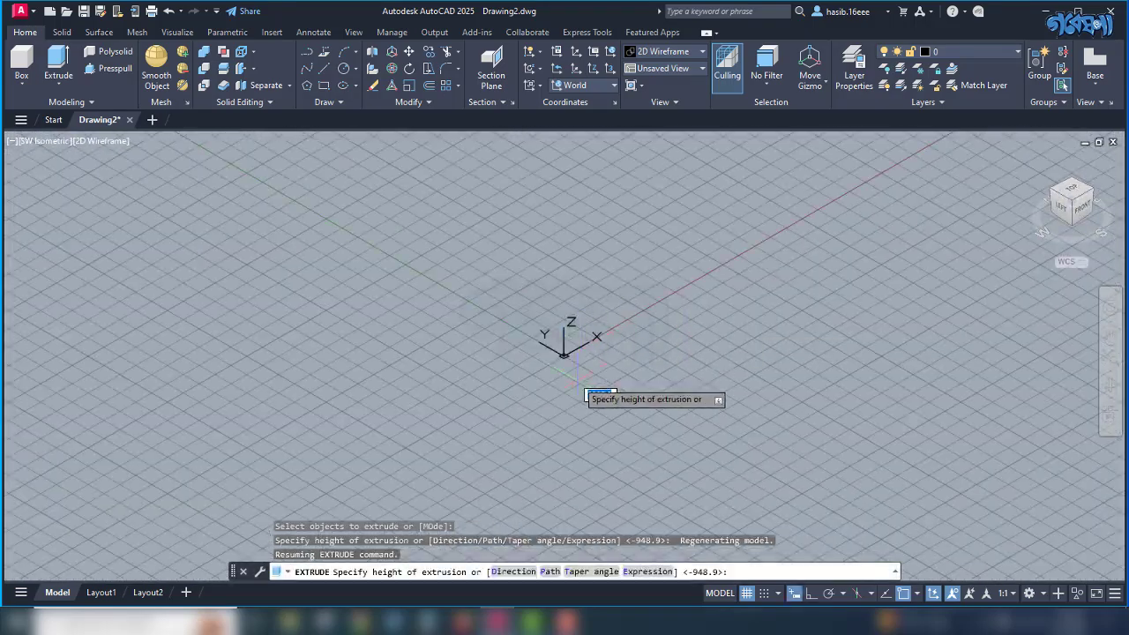
{"action": "scroll", "coordinate": [584, 393], "scroll_direction": "down", "scroll_amount": 6}
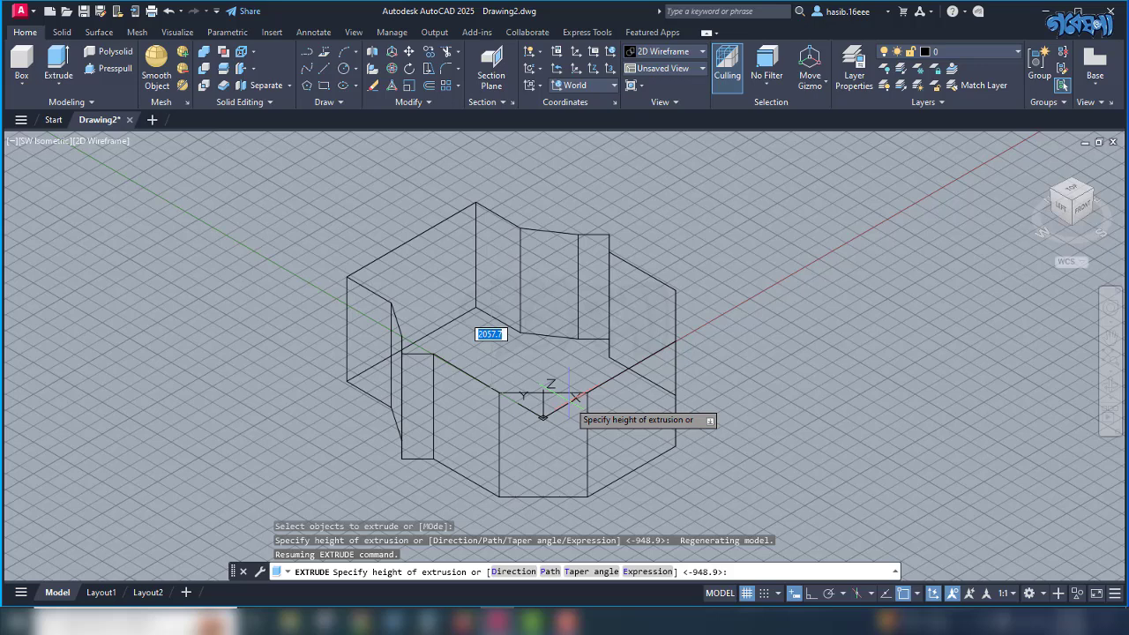
{"action": "type", "text": "1000"}
{"action": "key", "text": "Return"}
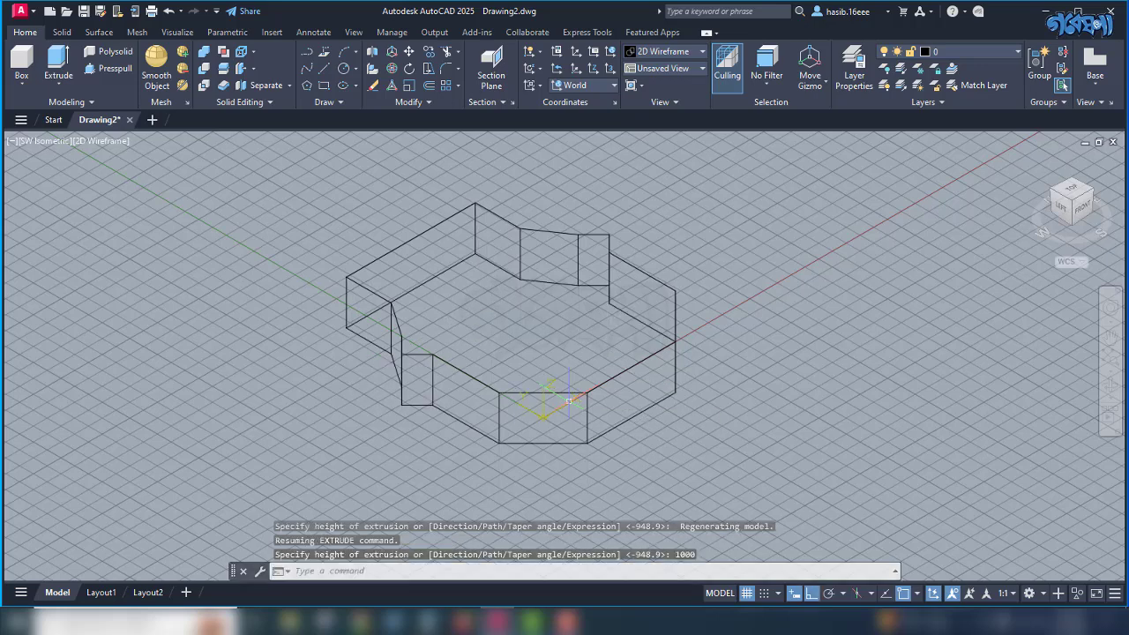
{"action": "left_click", "coordinate": [498, 393]}
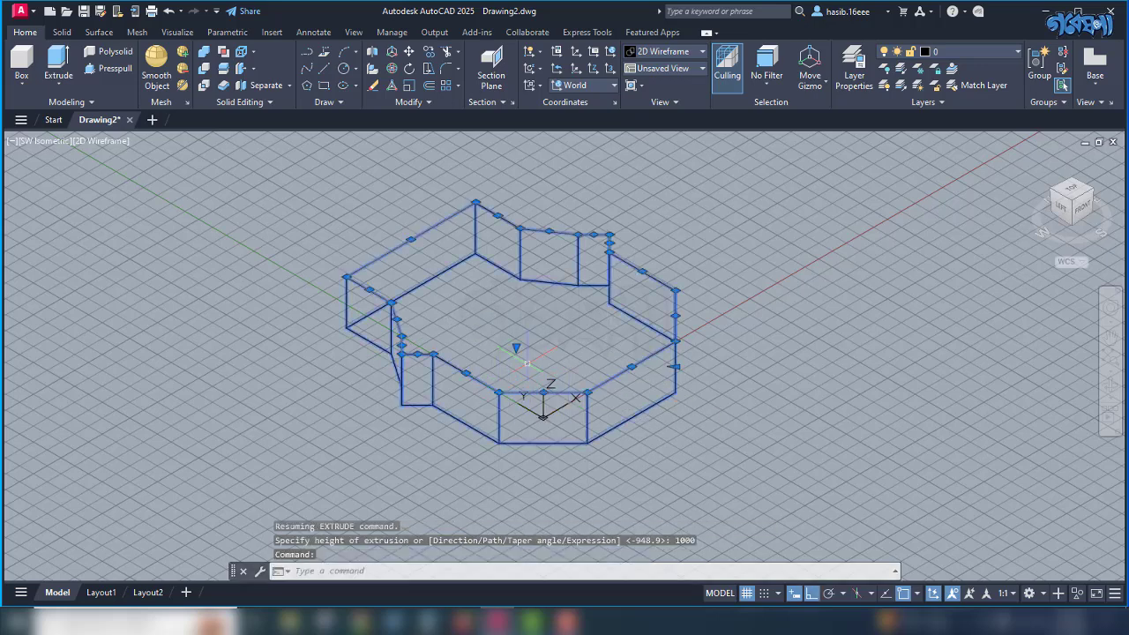
Switch the gizmo to rotation and shade the model in Conceptual style.
{"action": "left_click", "coordinate": [825, 86]}
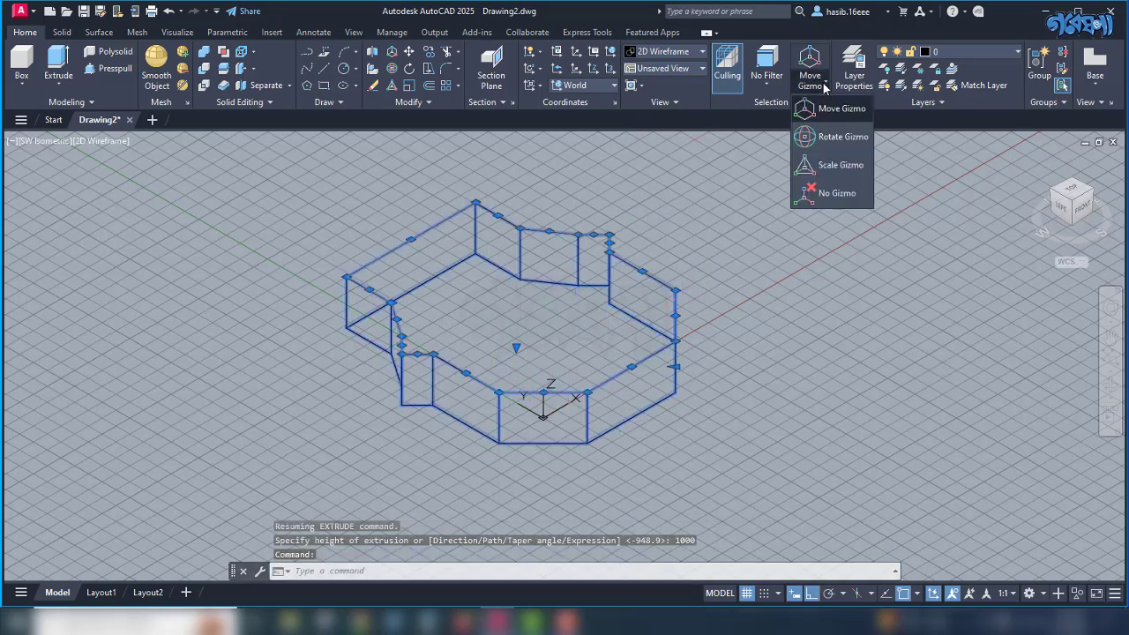
{"action": "left_click", "coordinate": [842, 137]}
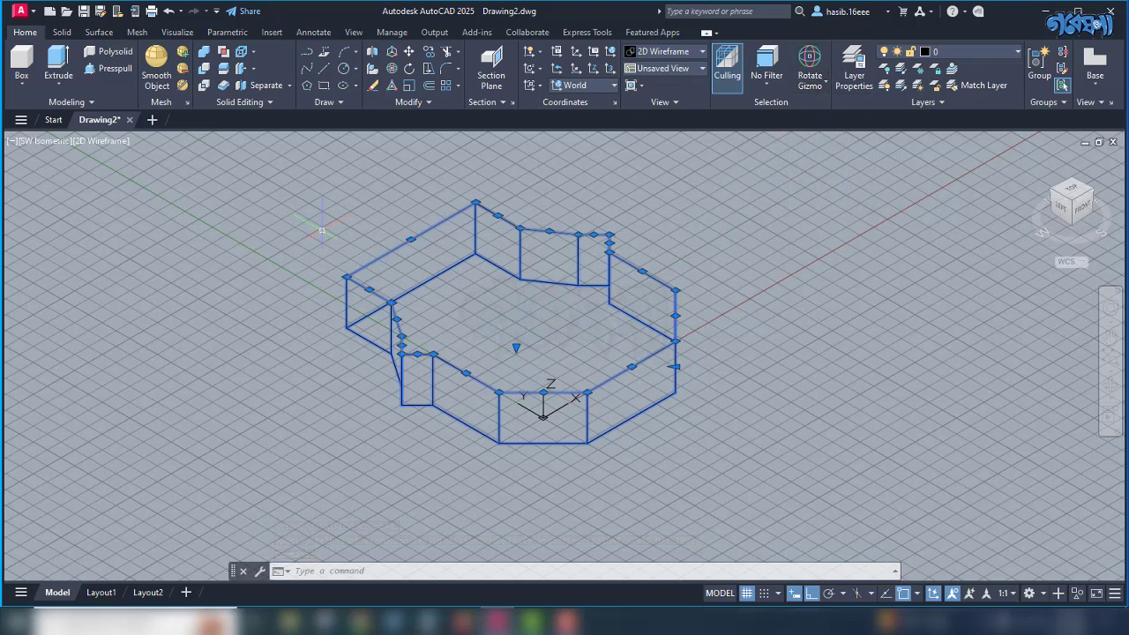
{"action": "left_click", "coordinate": [101, 141]}
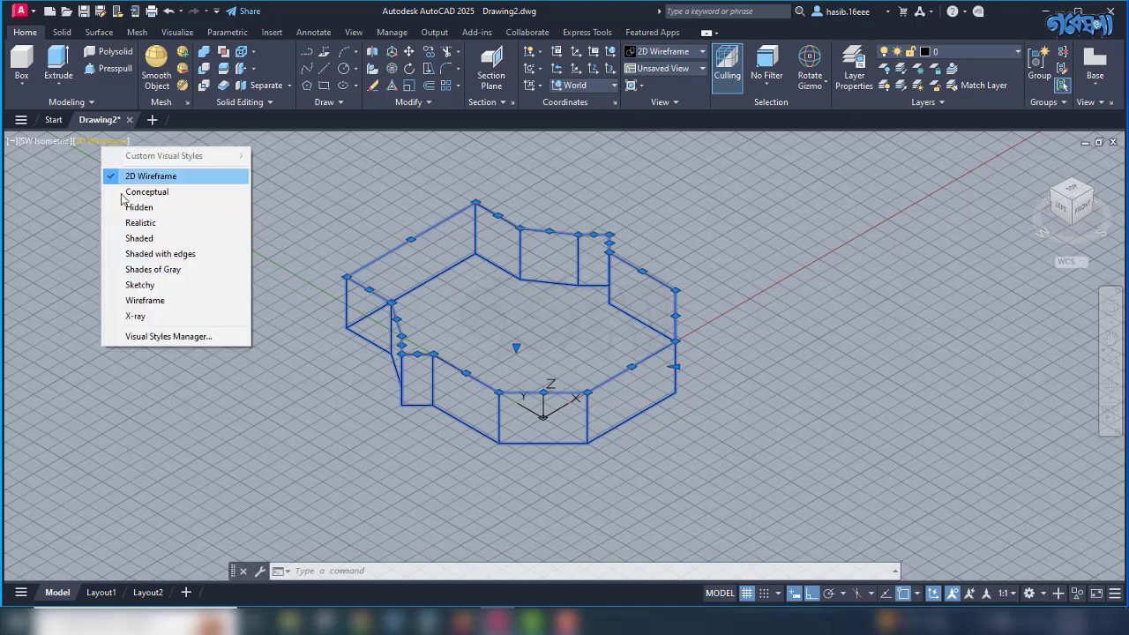
{"action": "left_click", "coordinate": [127, 189]}
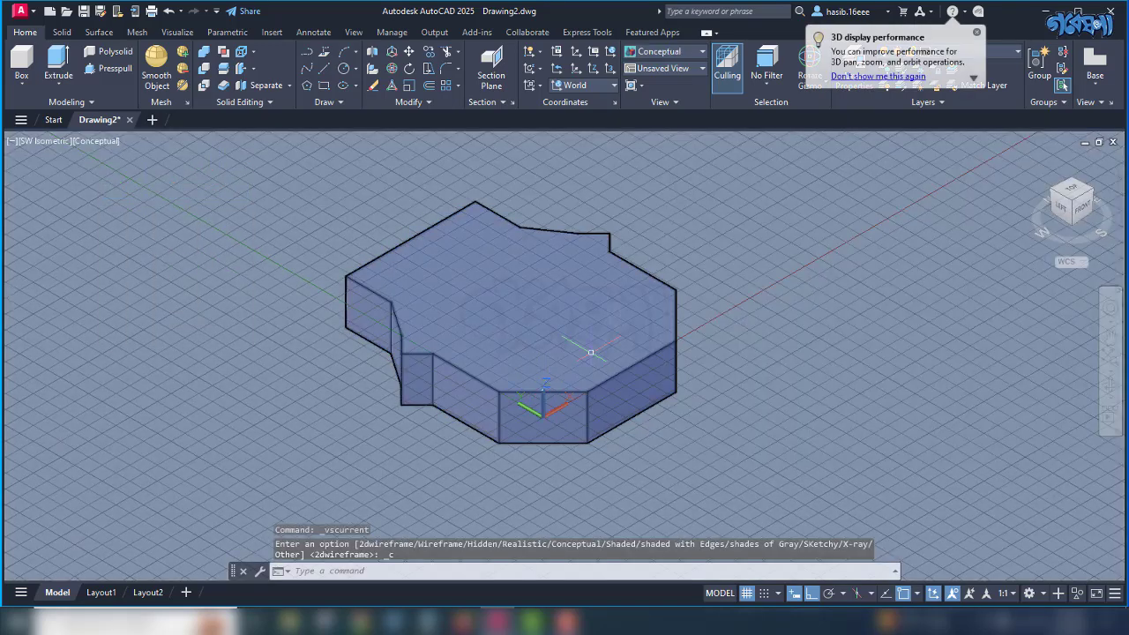
Rotate the solid 90° so it stands upright on edge.
{"action": "left_click", "coordinate": [603, 290]}
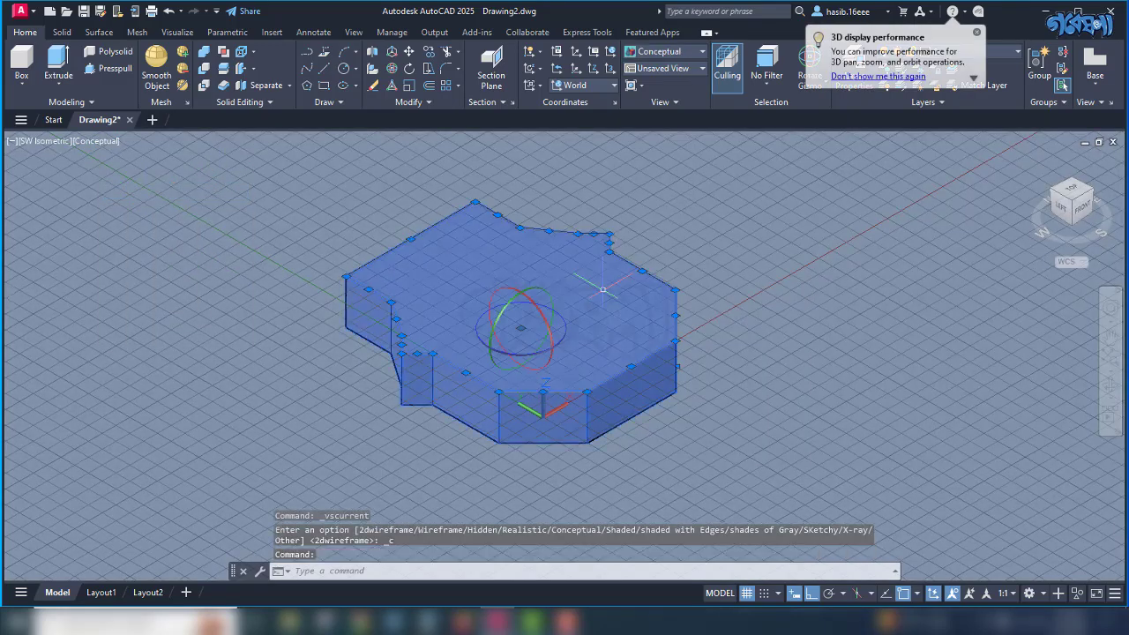
{"action": "left_click", "coordinate": [498, 296]}
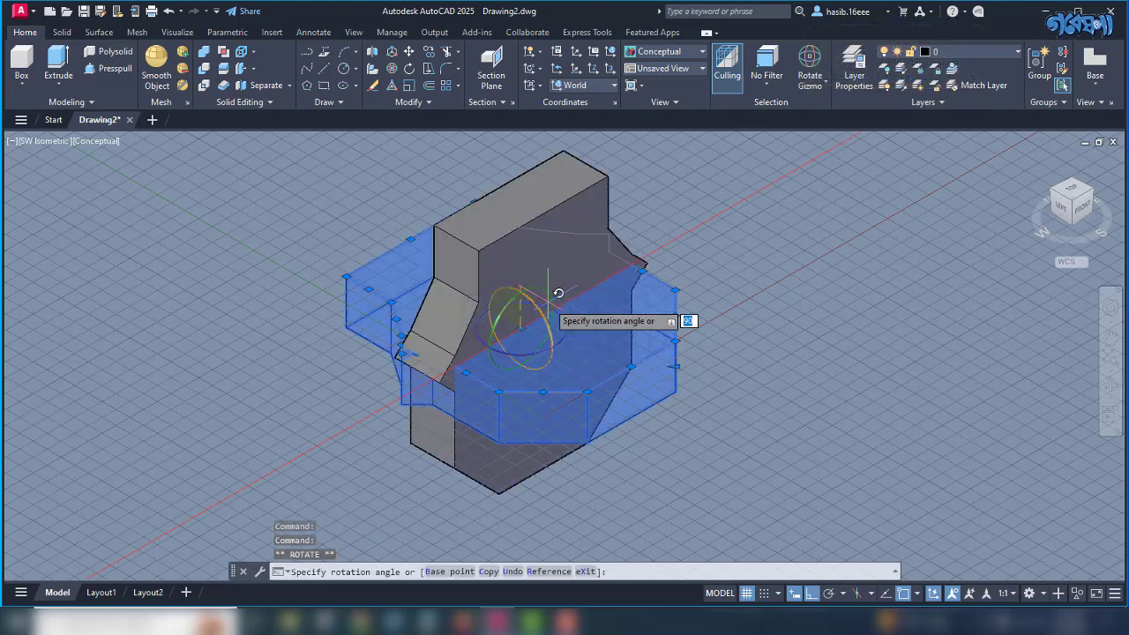
{"action": "left_click", "coordinate": [559, 293]}
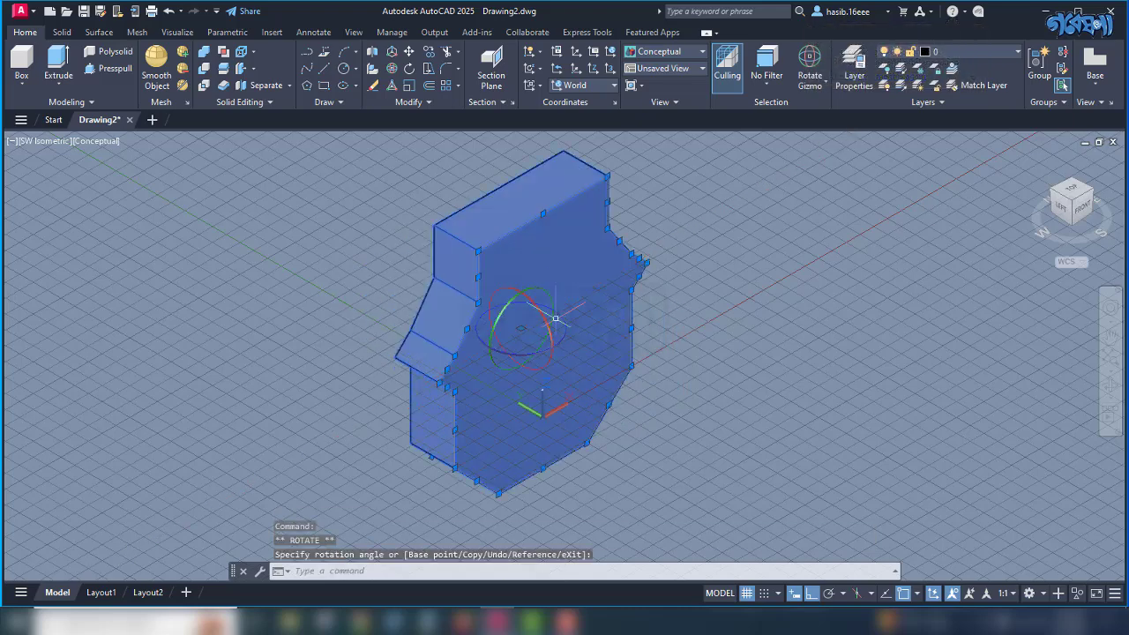
Move the solid straight up along the Z axis with the move gizmo.
{"action": "left_click", "coordinate": [826, 84]}
{"action": "left_click", "coordinate": [812, 108]}
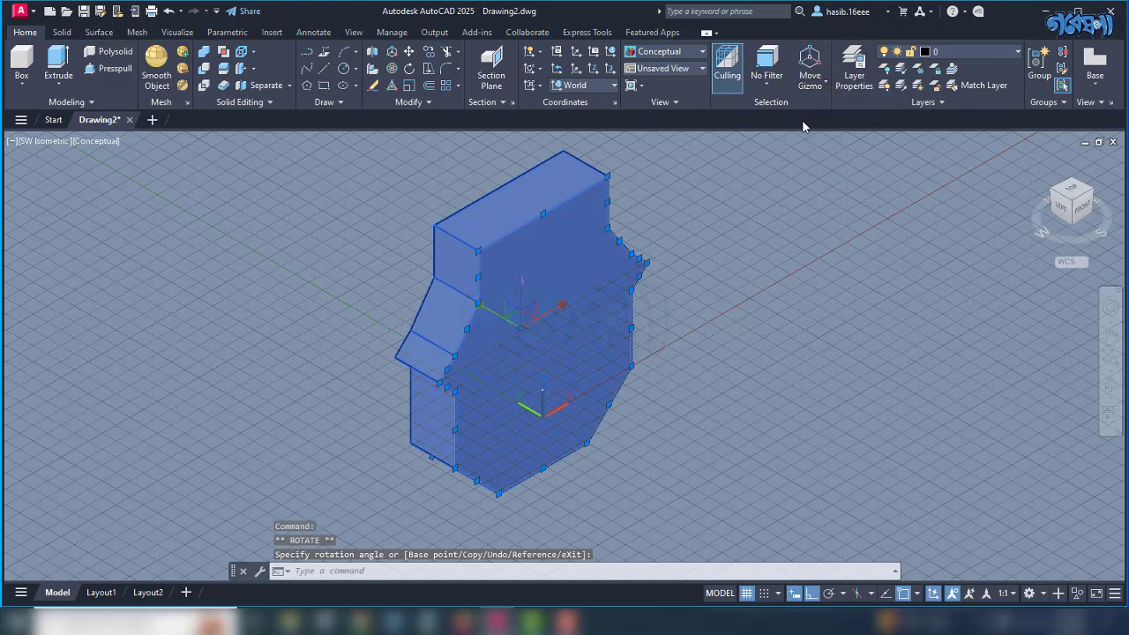
{"action": "left_click", "coordinate": [517, 302]}
{"action": "scroll", "coordinate": [542, 265], "scroll_direction": "down", "scroll_amount": 3}
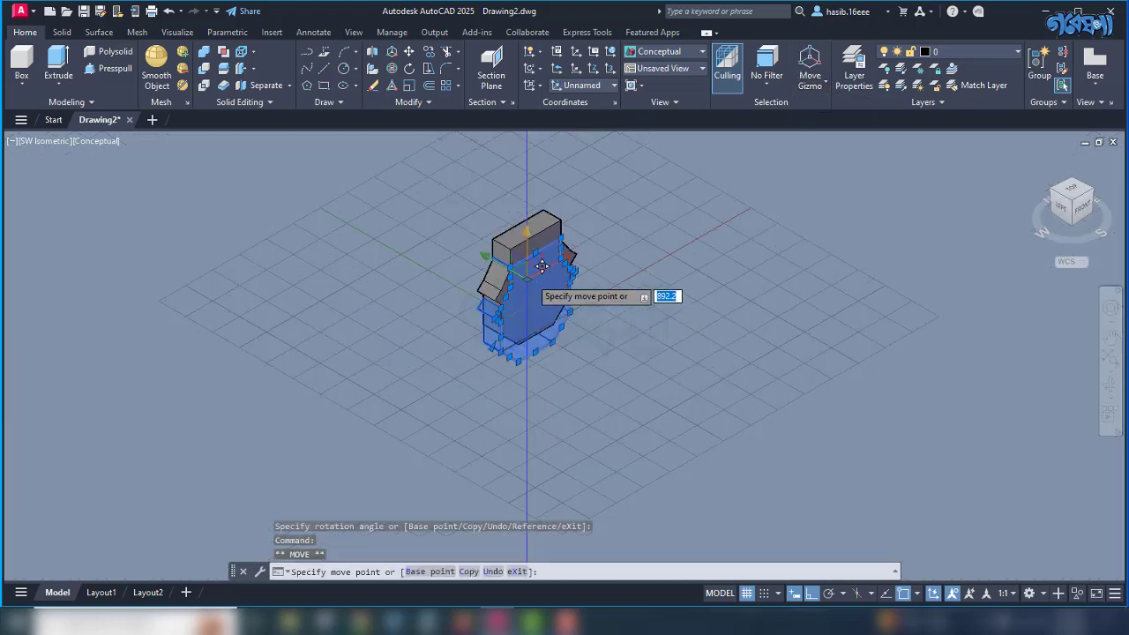
{"action": "left_click", "coordinate": [533, 251]}
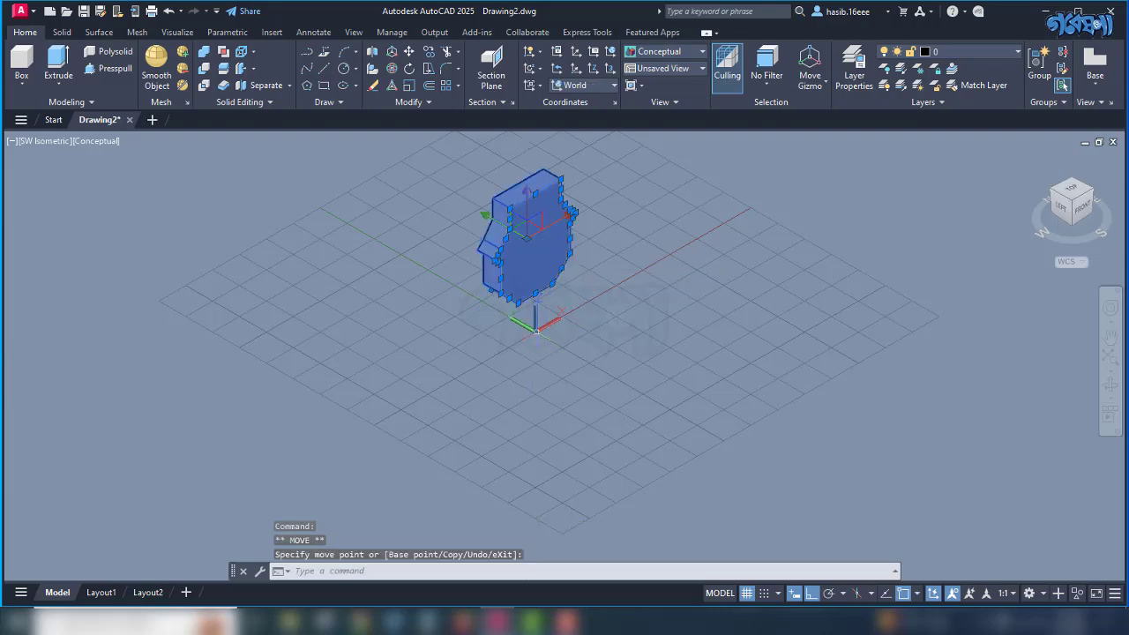
{"action": "scroll", "coordinate": [536, 331], "scroll_direction": "up", "scroll_amount": 3}
{"action": "middle_click_drag", "start_coordinate": [590, 328], "coordinate": [676, 265], "text": "shift"}
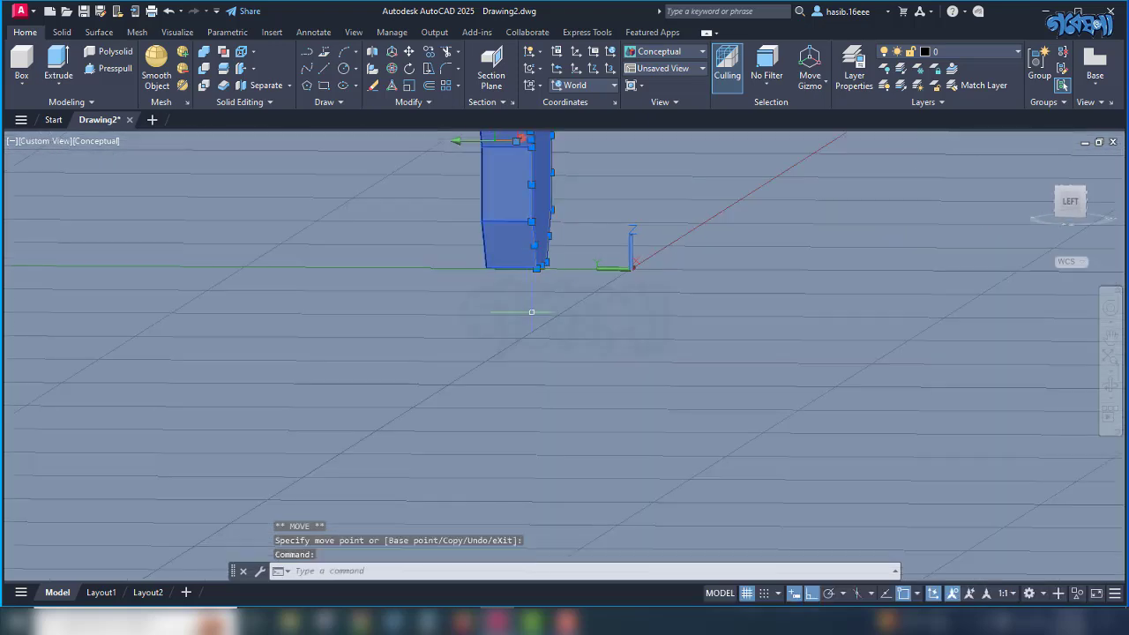
{"action": "type", "text": "m"}
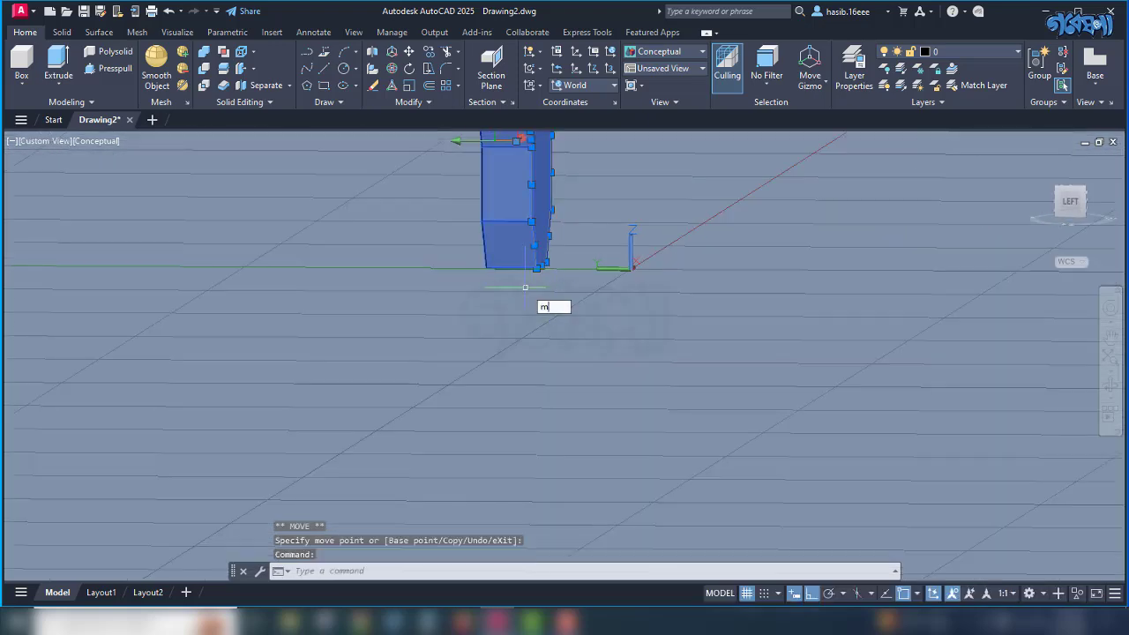
{"action": "key", "text": "Return"}
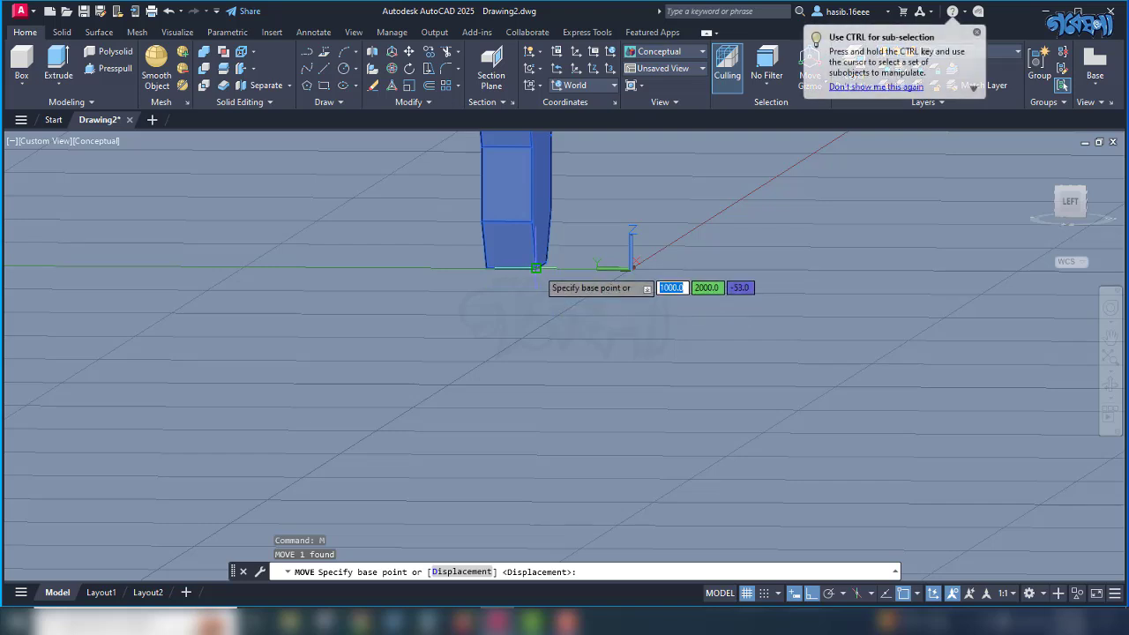
{"action": "left_click", "coordinate": [535, 267]}
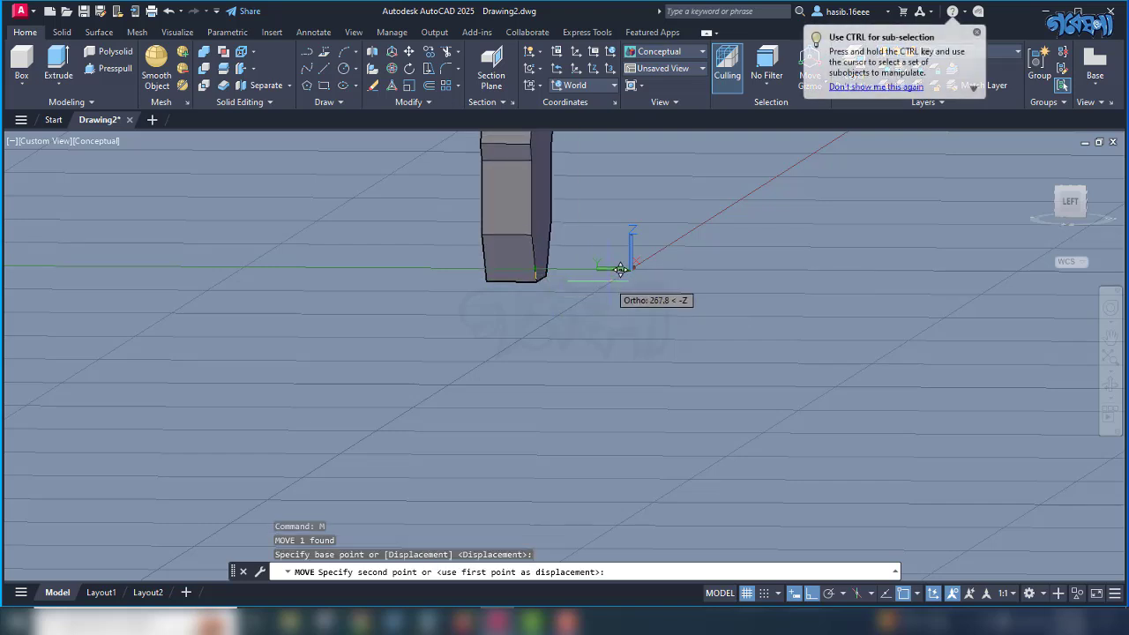
{"action": "type", "text": "0"}
{"action": "key", "text": "Tab"}
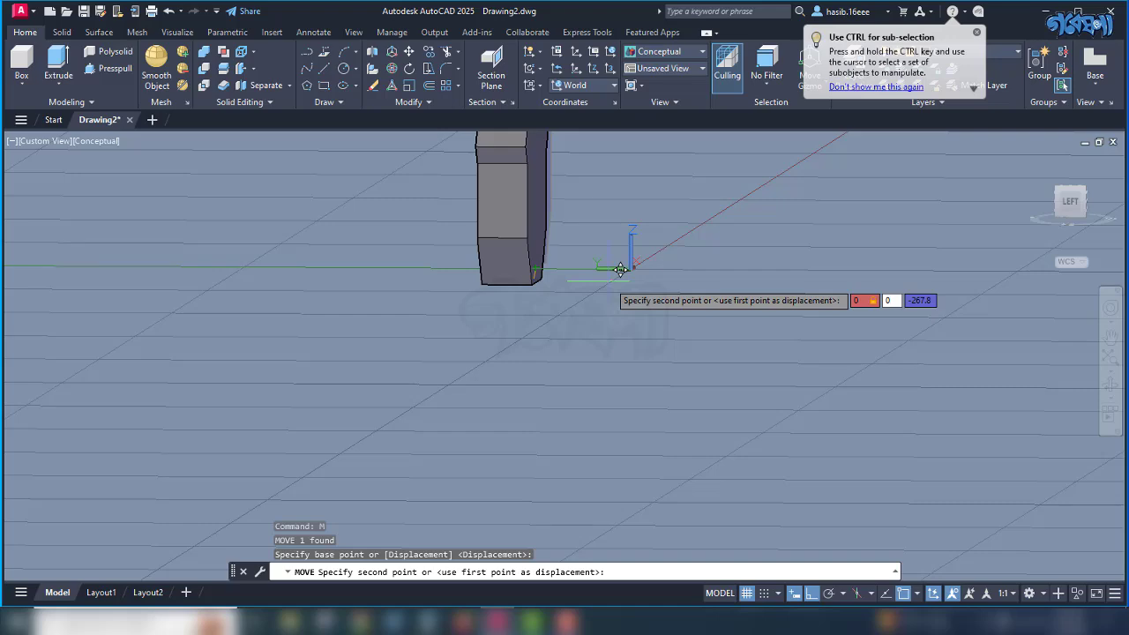
{"action": "key", "text": "Return"}
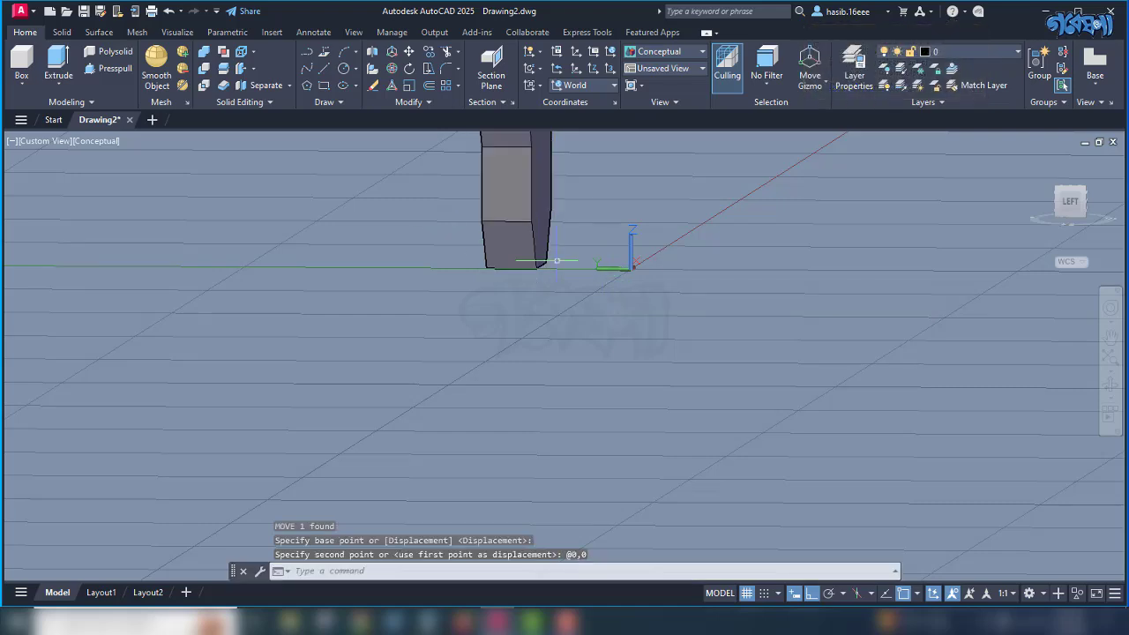
{"action": "middle_click_drag", "start_coordinate": [649, 295], "coordinate": [538, 326], "text": "shift"}
{"action": "left_click", "coordinate": [509, 300]}
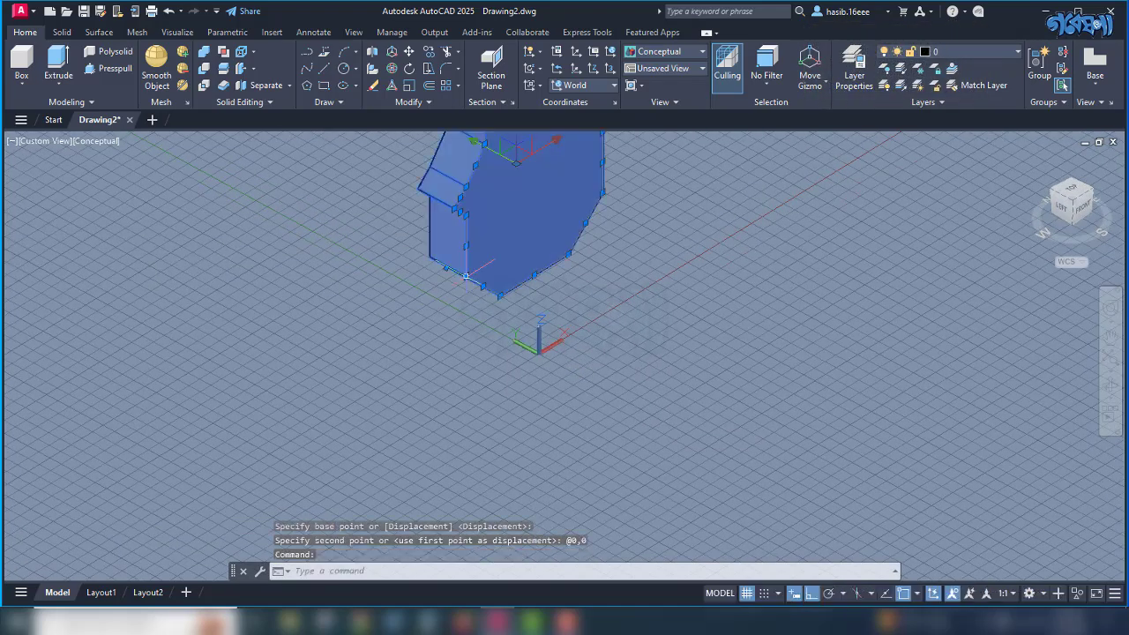
Move the solid with M from its bottom corner onto the grid origin.
{"action": "type", "text": "M"}
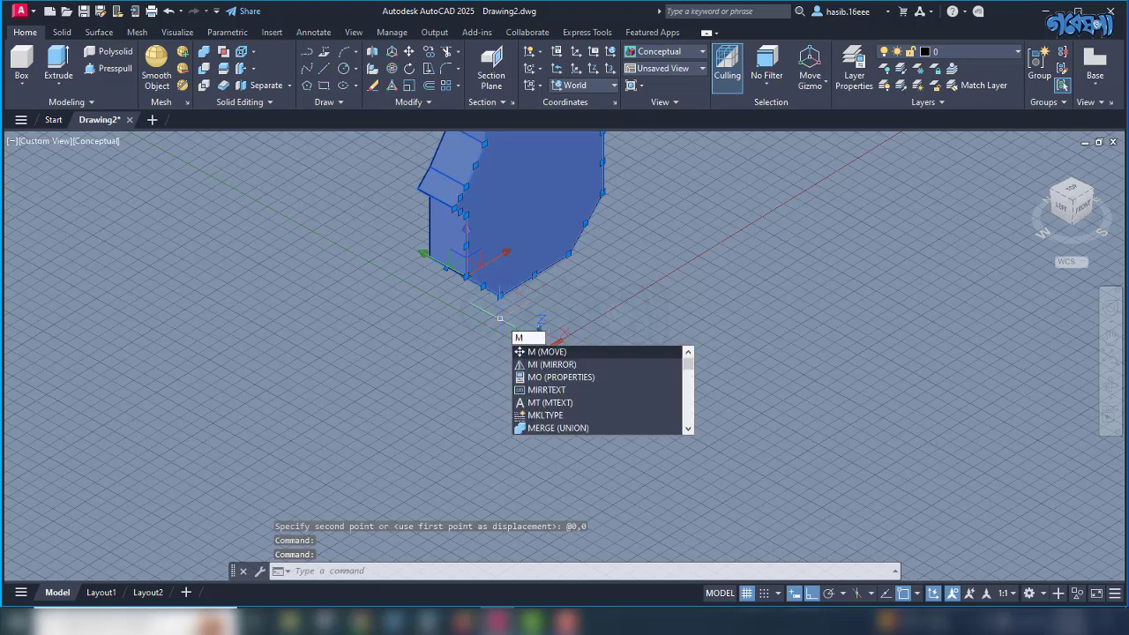
{"action": "key", "text": "Return"}
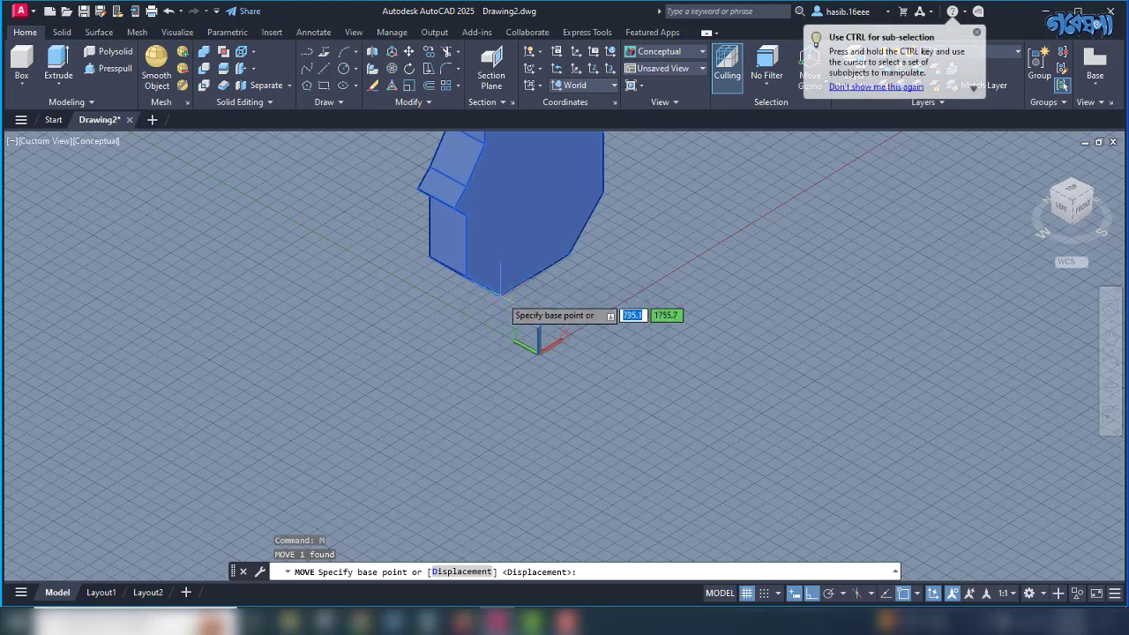
{"action": "left_click", "coordinate": [500, 296]}
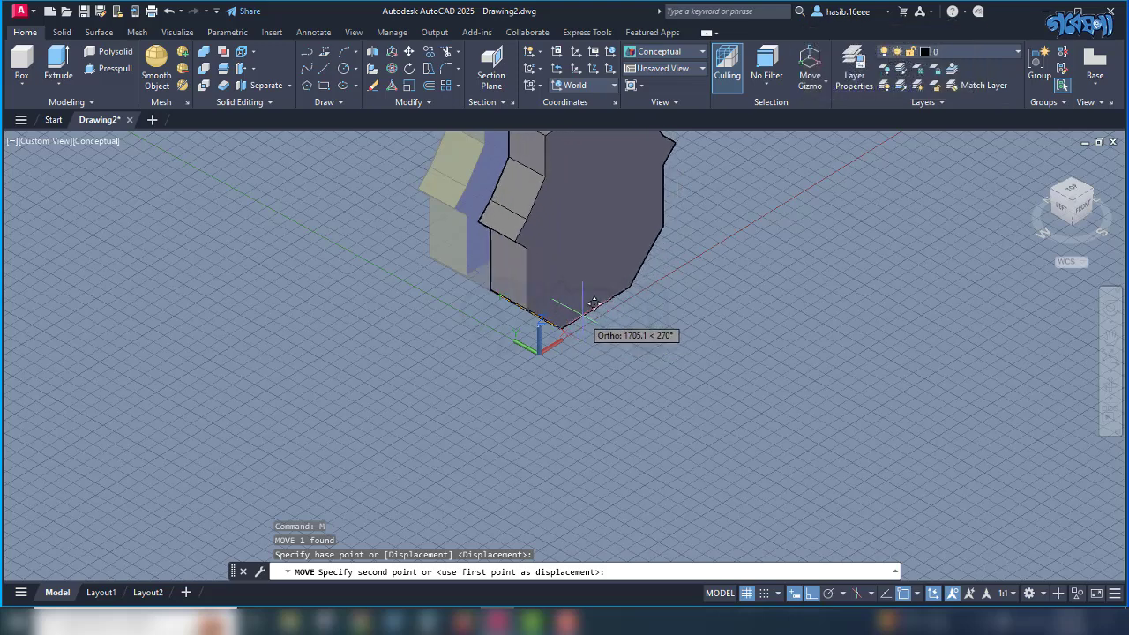
{"action": "left_click", "coordinate": [569, 264]}
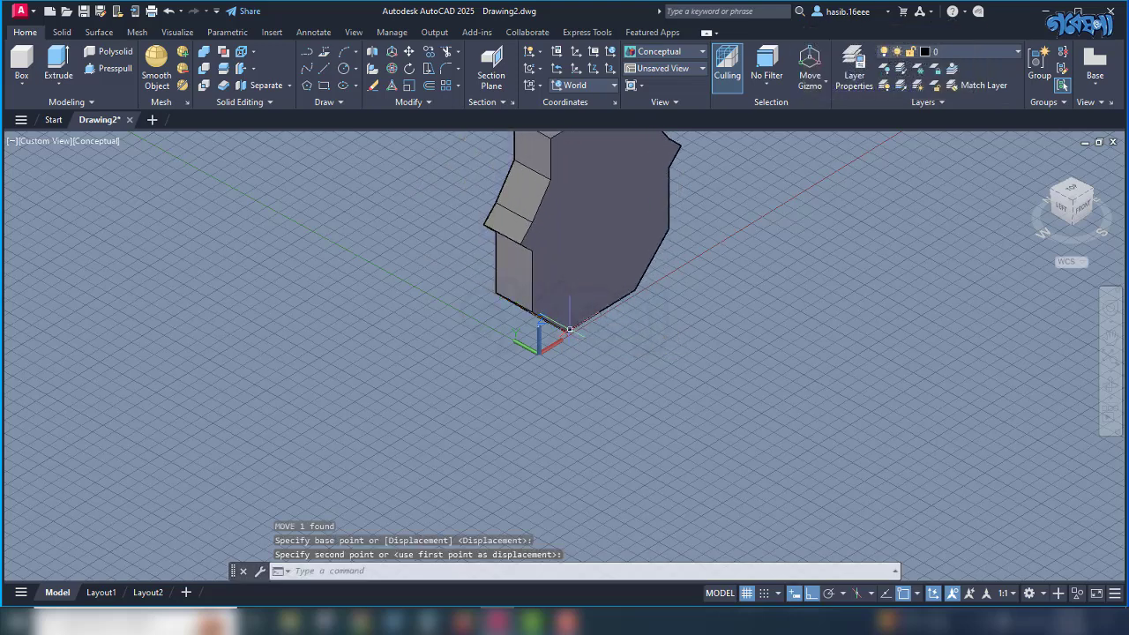
{"action": "scroll", "coordinate": [577, 328], "scroll_direction": "up", "scroll_amount": 3}
{"action": "middle_click_drag", "start_coordinate": [594, 297], "coordinate": [587, 348], "text": "shift"}
{"action": "scroll", "coordinate": [583, 354], "scroll_direction": "down", "scroll_amount": 5}
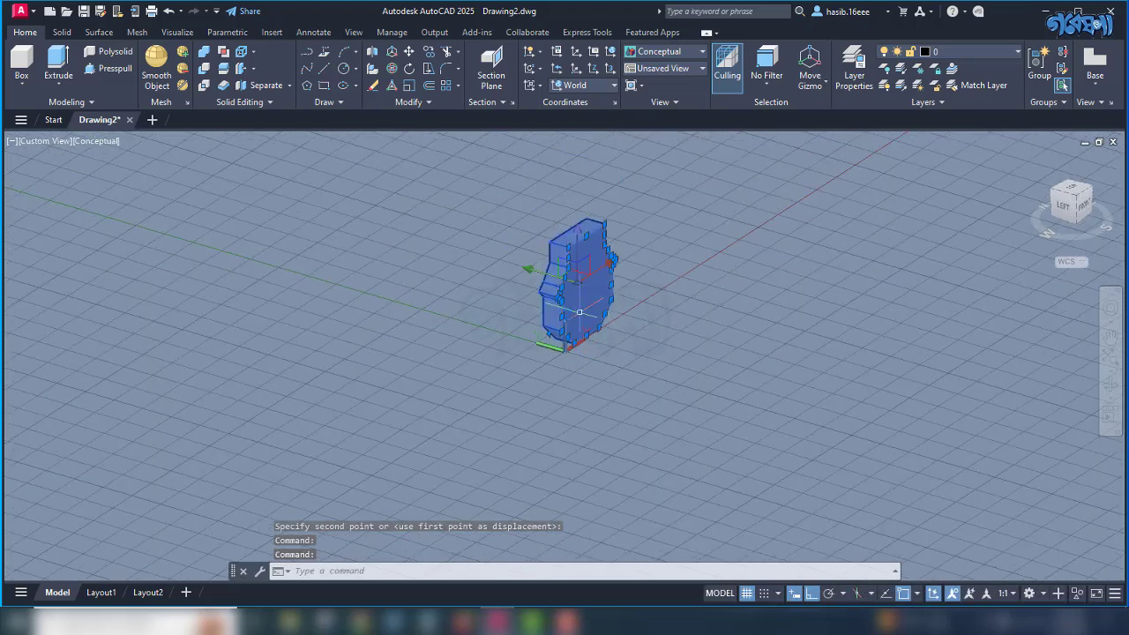
Lower the solid along the vertical axis so its corner rests at the origin, then deselect it.
{"action": "left_click", "coordinate": [579, 236]}
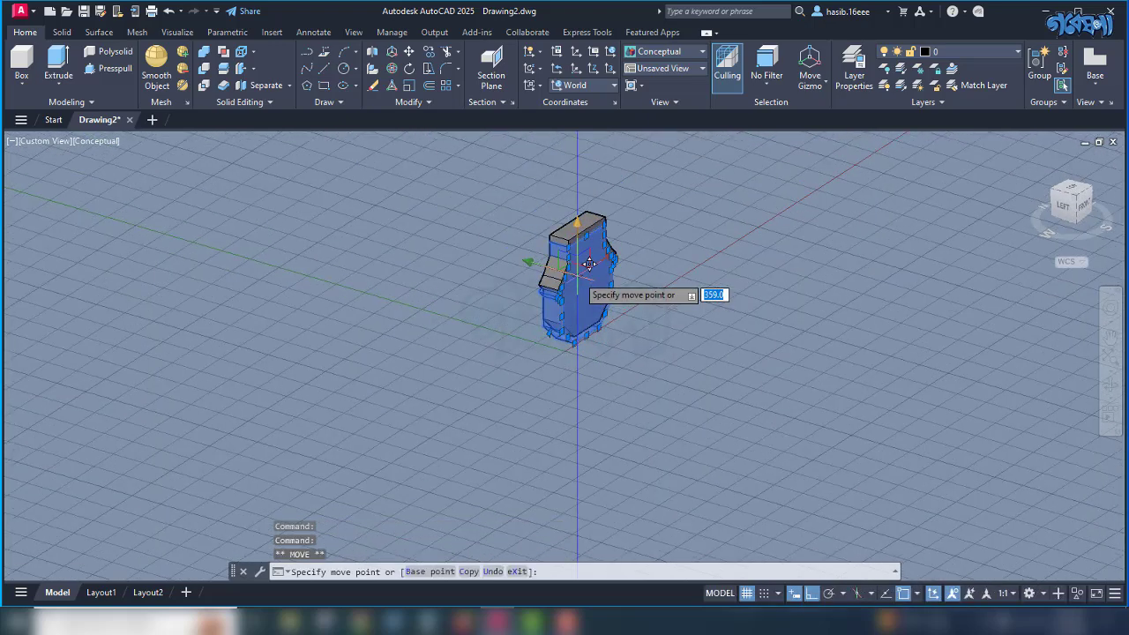
{"action": "scroll", "coordinate": [588, 264], "scroll_direction": "up", "scroll_amount": 5}
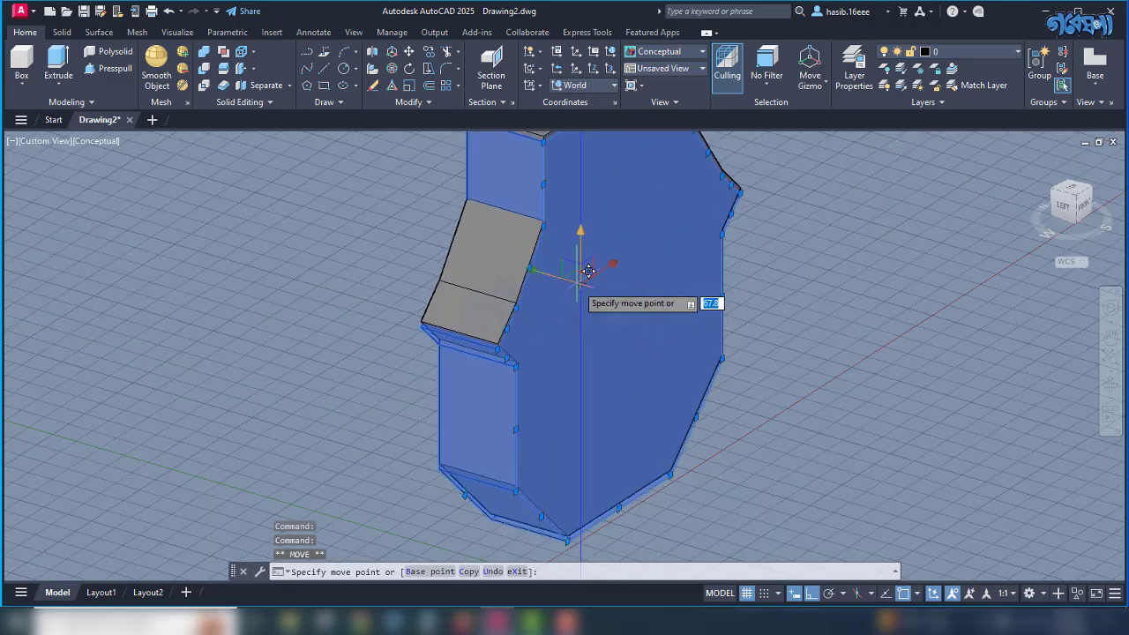
{"action": "left_click", "coordinate": [584, 269]}
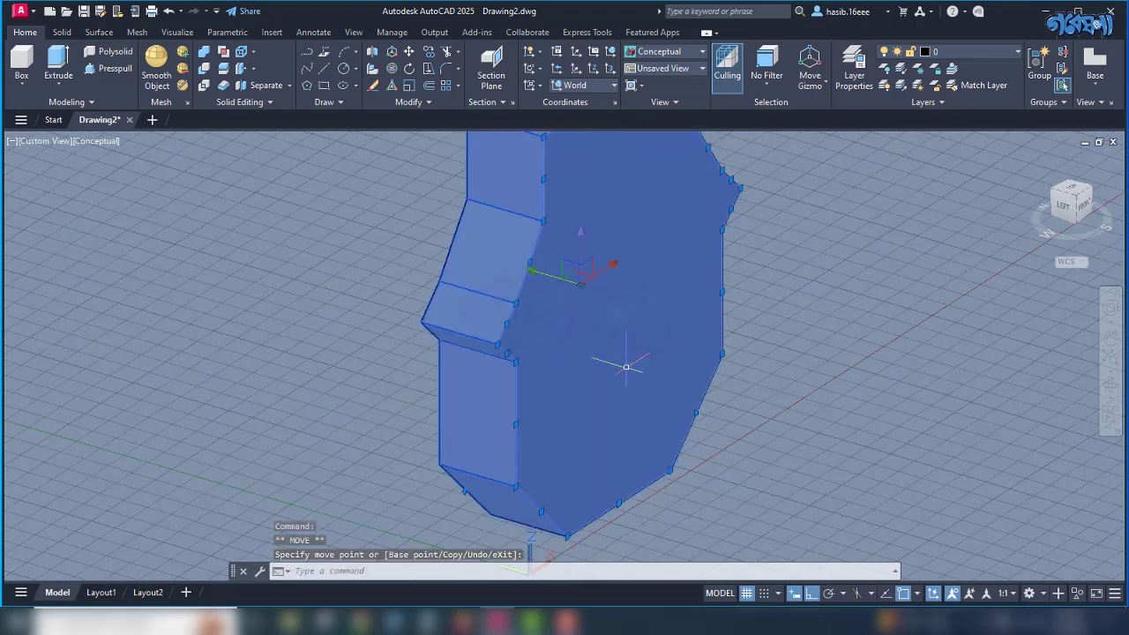
{"action": "key", "text": "Escape"}
{"action": "scroll", "coordinate": [559, 373], "scroll_direction": "down", "scroll_amount": 5}
{"action": "scroll", "coordinate": [550, 376], "scroll_direction": "up", "scroll_amount": 2}
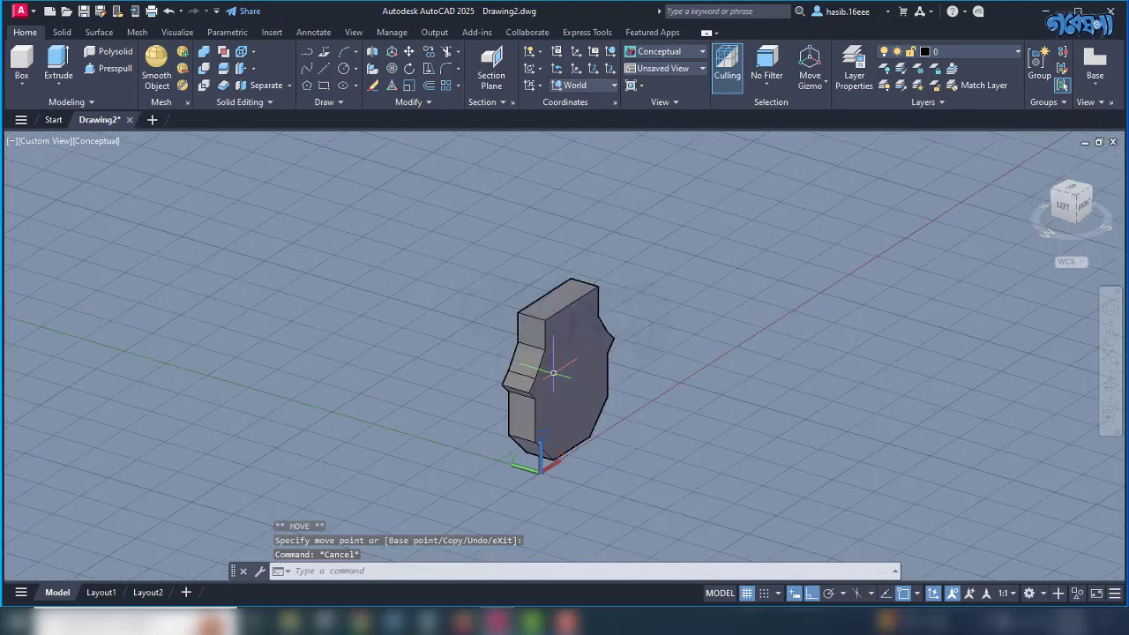
{"action": "scroll", "coordinate": [578, 377], "scroll_direction": "up", "scroll_amount": 2}
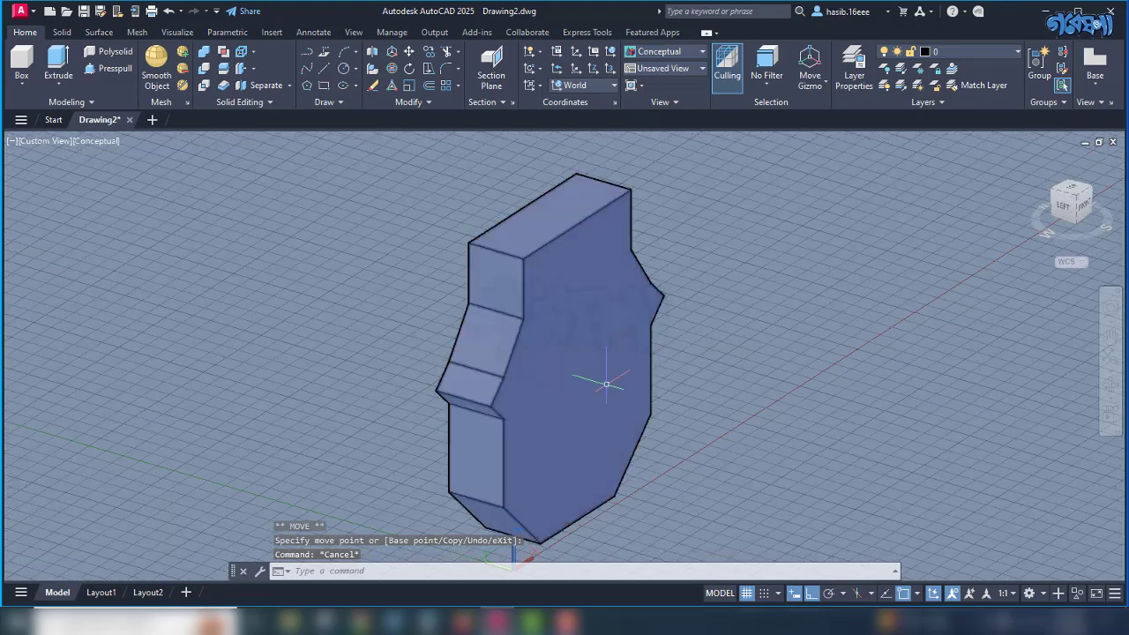
{"action": "middle_click_drag", "start_coordinate": [659, 408], "coordinate": [601, 397], "text": "shift"}
Switch to 2D Wireframe and set a new UCS origin at the notch face corner with its Z direction.
{"action": "left_click", "coordinate": [94, 141]}
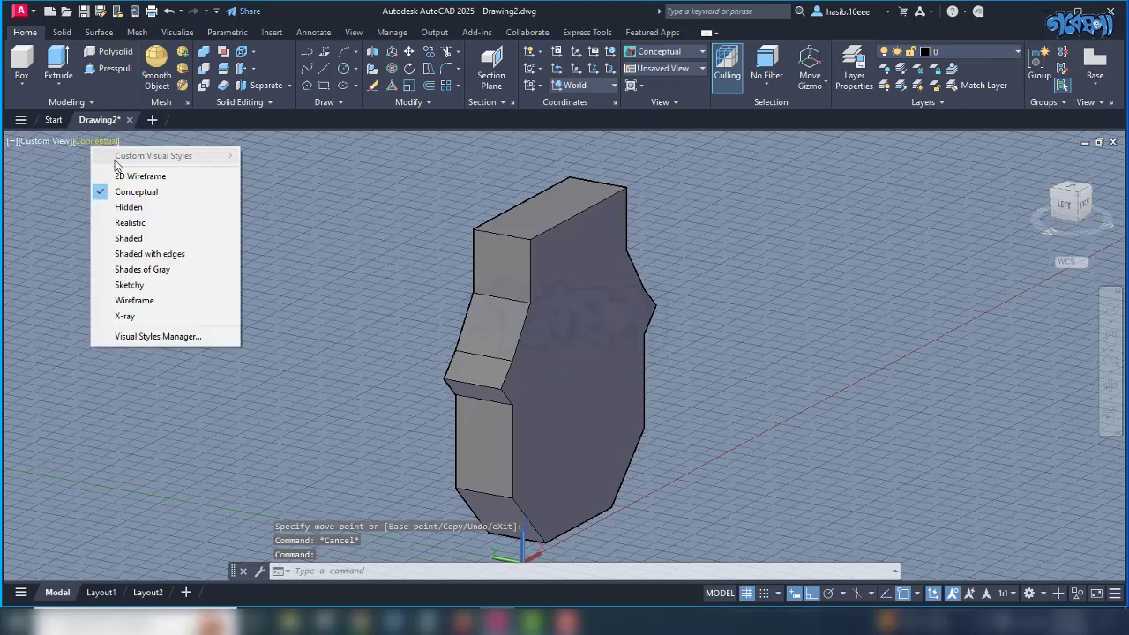
{"action": "left_click", "coordinate": [135, 177]}
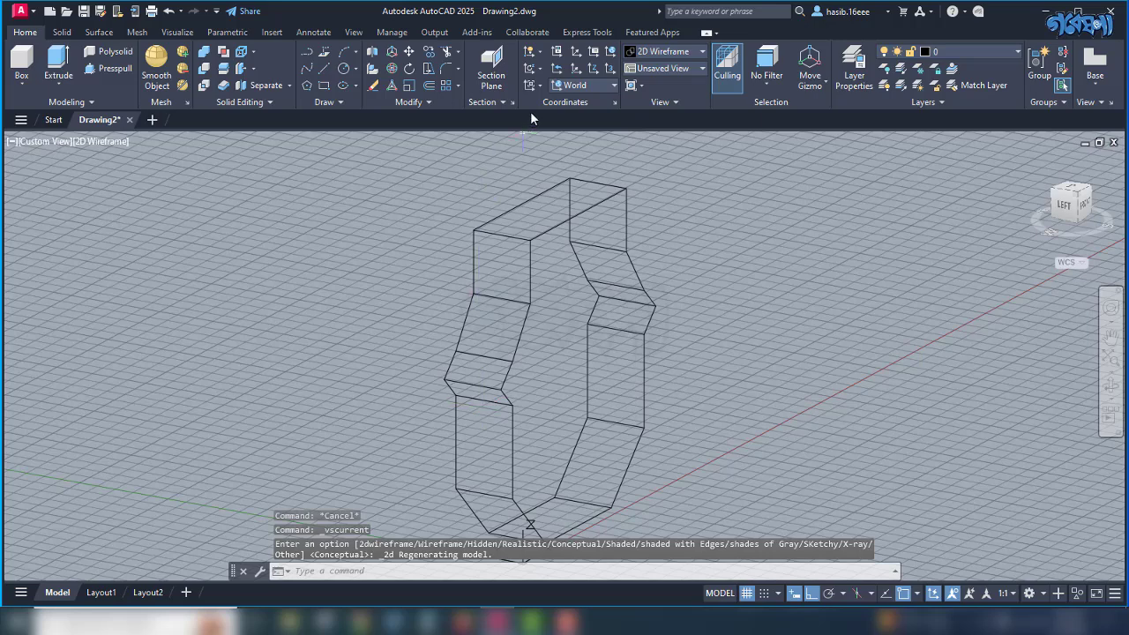
{"action": "left_click", "coordinate": [593, 68]}
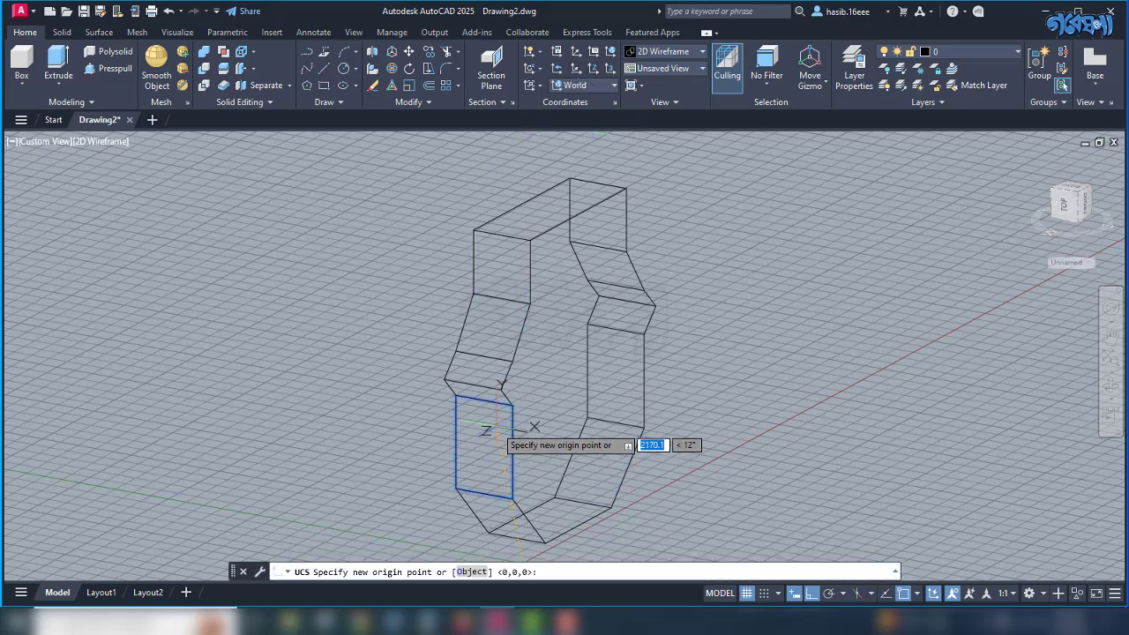
{"action": "left_click", "coordinate": [512, 404]}
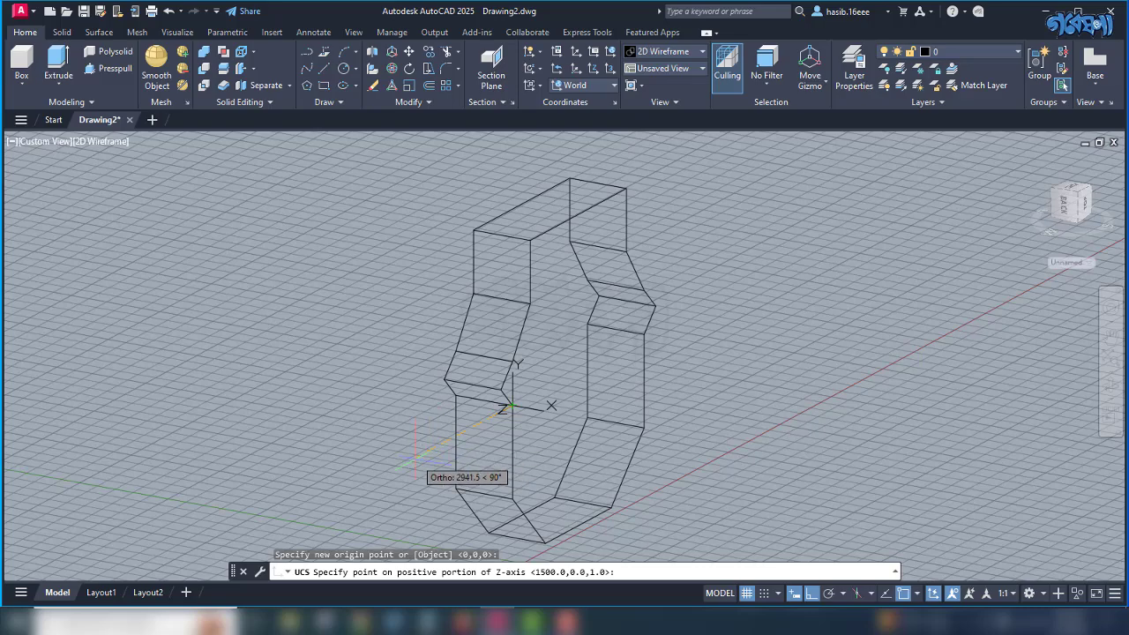
{"action": "left_click", "coordinate": [415, 464]}
{"action": "scroll", "coordinate": [507, 426], "scroll_direction": "up", "scroll_amount": 5}
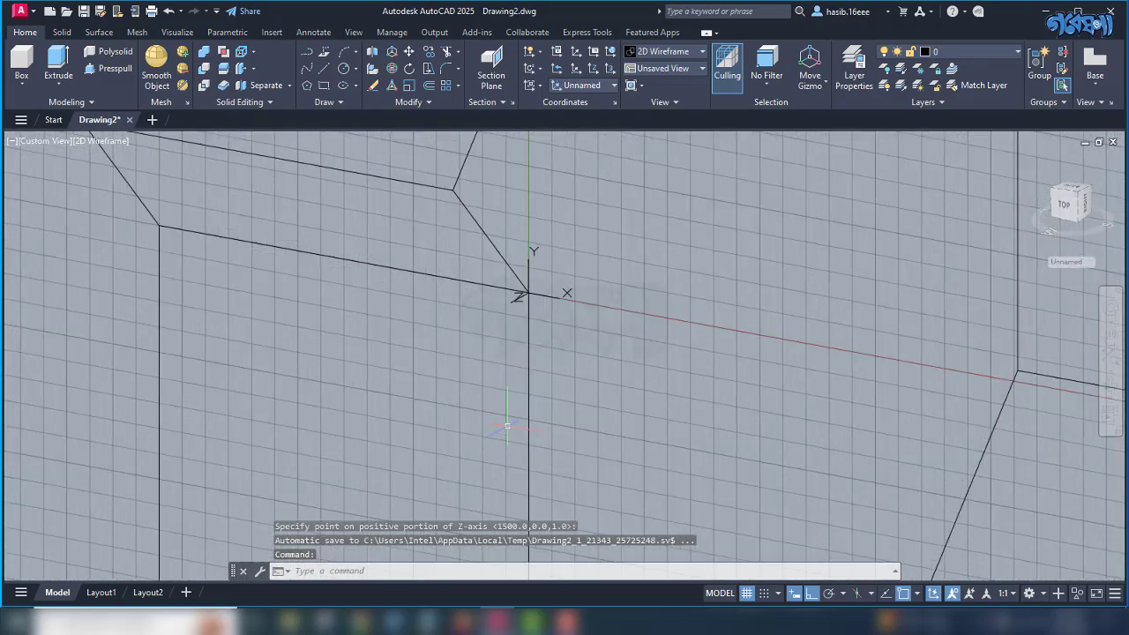
{"action": "scroll", "coordinate": [521, 300], "scroll_direction": "down", "scroll_amount": 3}
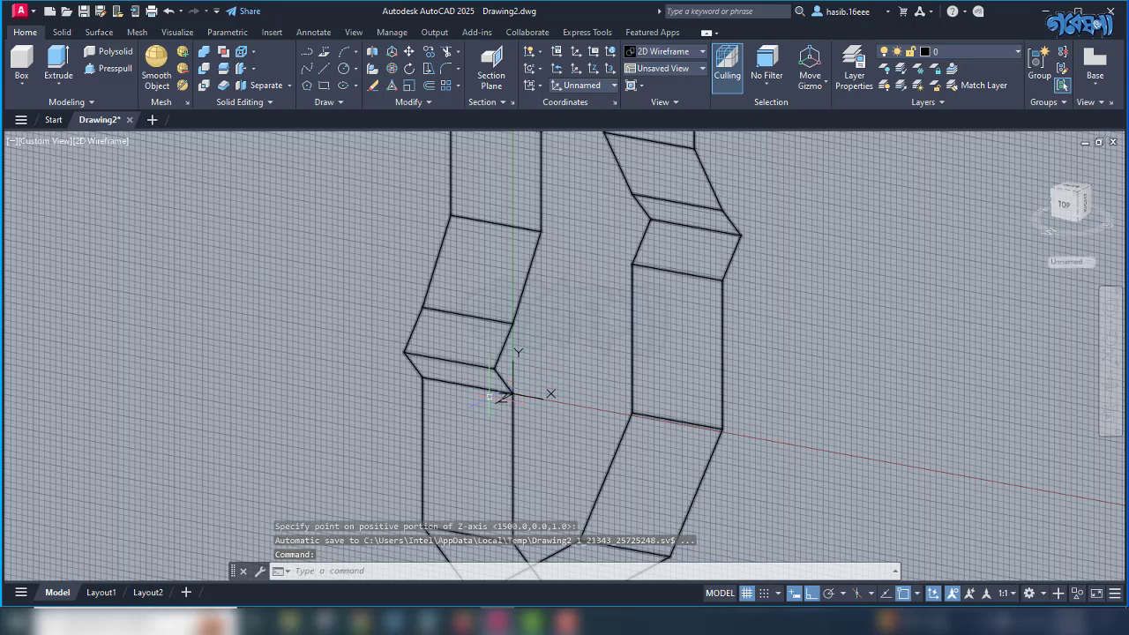
{"action": "scroll", "coordinate": [480, 415], "scroll_direction": "down", "scroll_amount": 2}
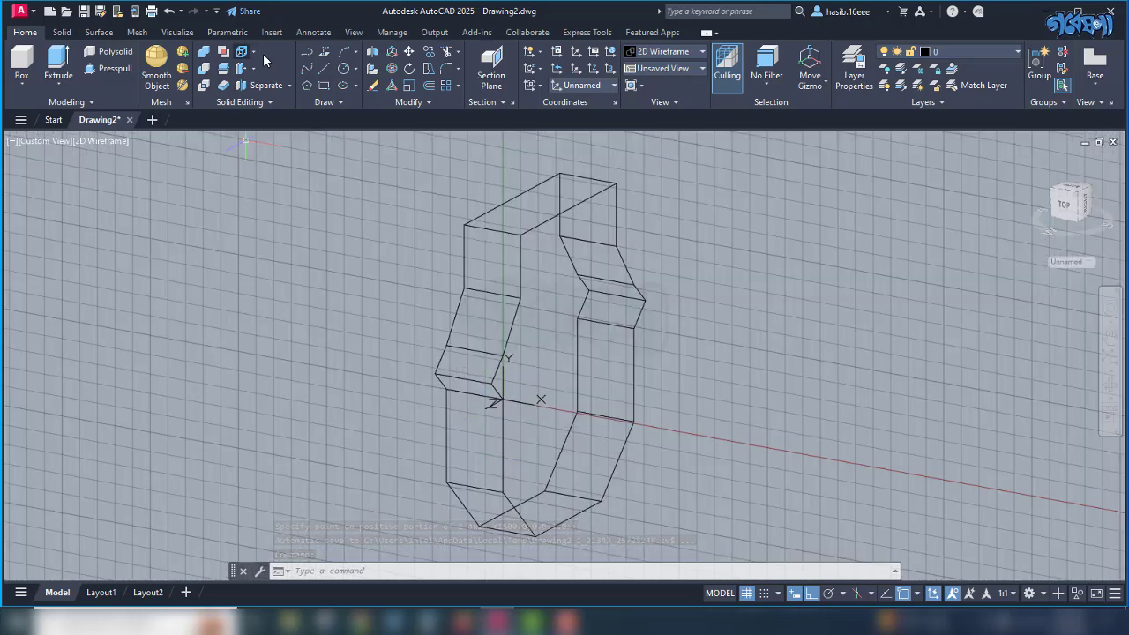
Draw a rectangle on the lower face from the notch corner to the base corner.
{"action": "left_click", "coordinate": [324, 86]}
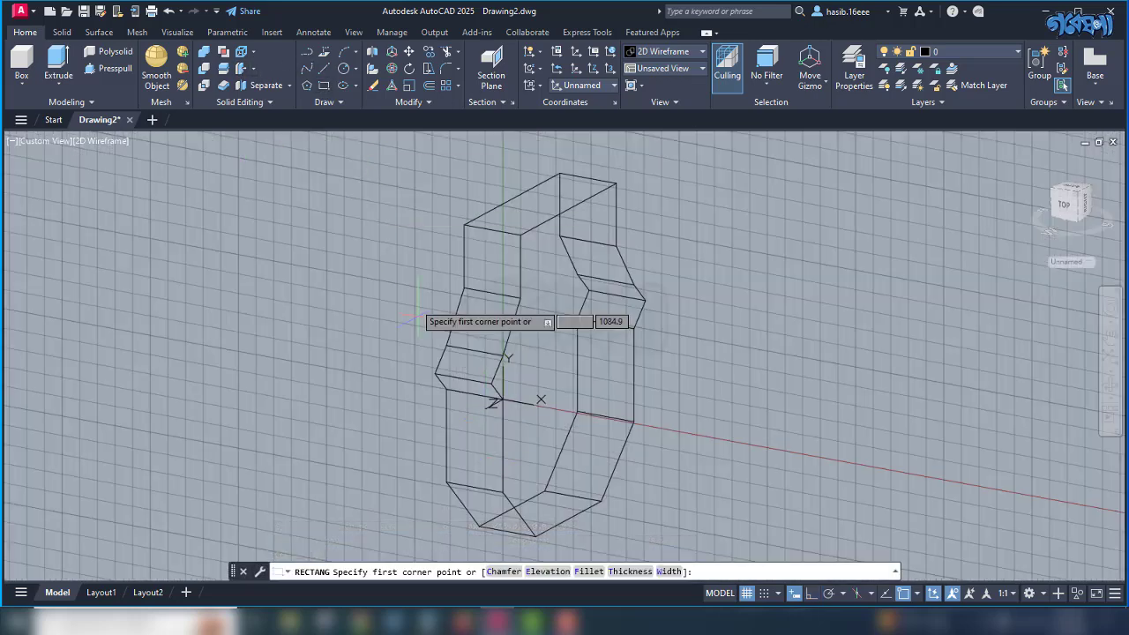
{"action": "left_click", "coordinate": [446, 388]}
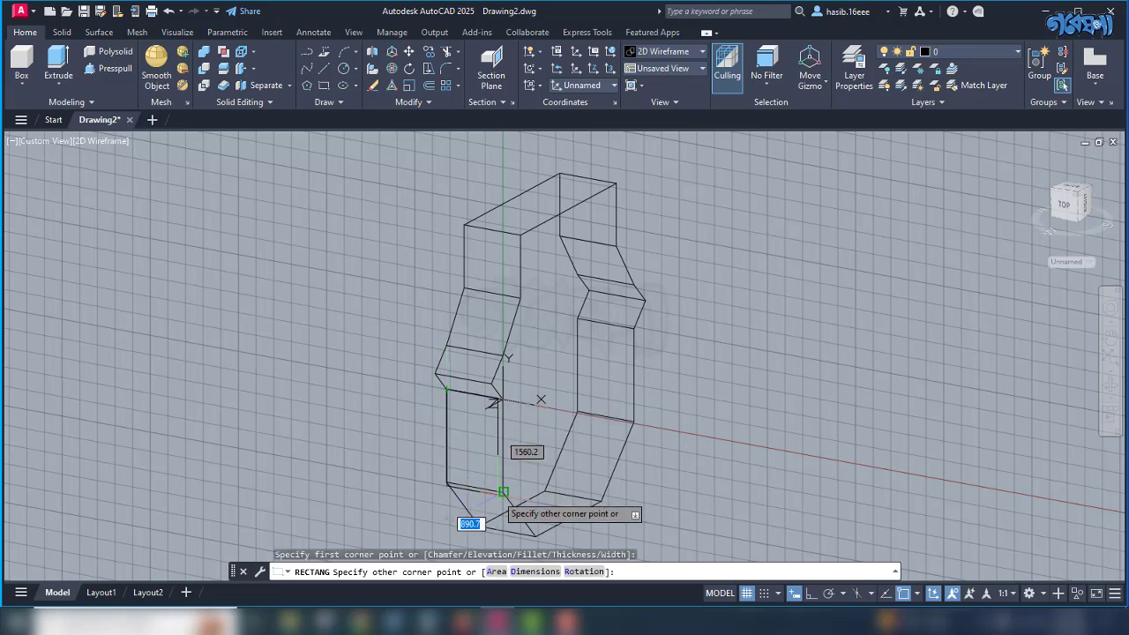
{"action": "left_click", "coordinate": [503, 492]}
{"action": "left_click", "coordinate": [446, 453]}
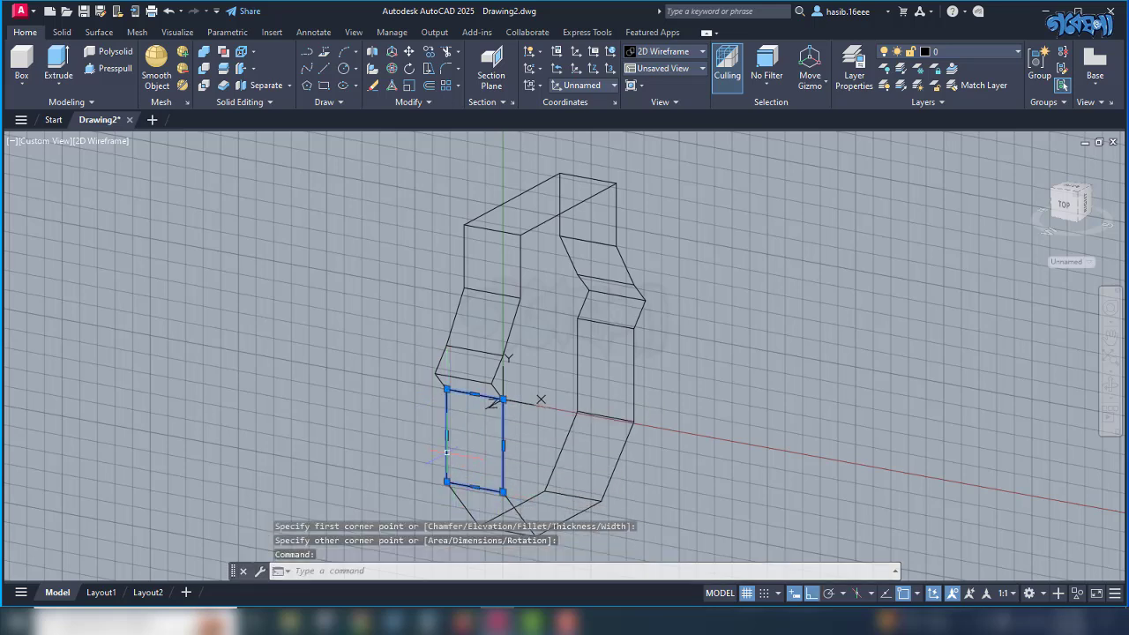
Offset the rectangle 250 inward and delete the original outer rectangle.
{"action": "type", "text": "o"}
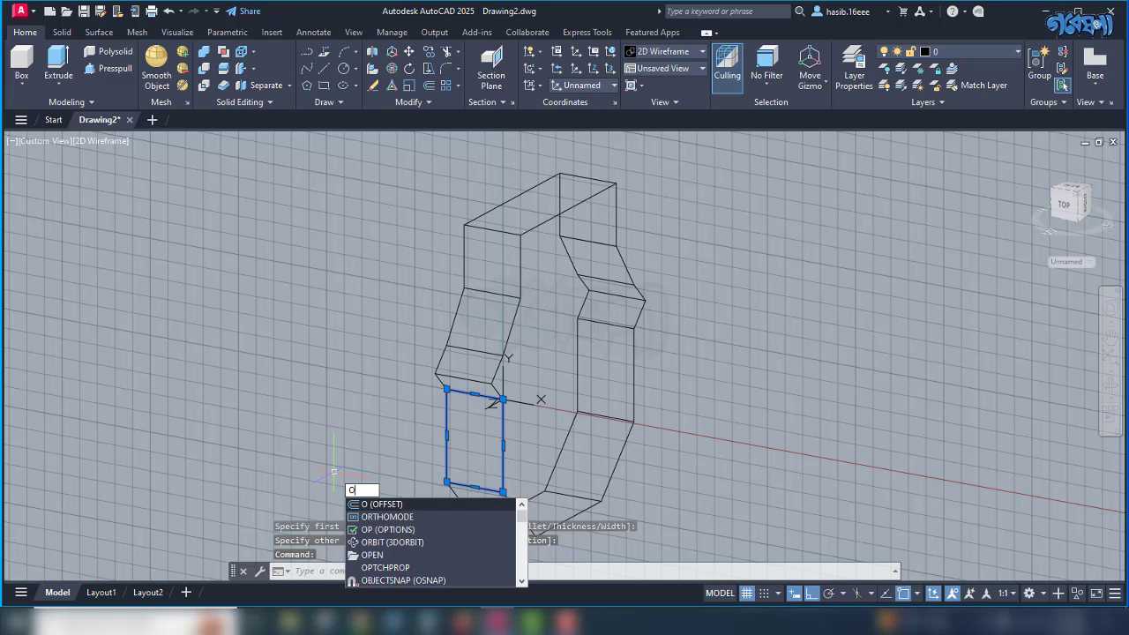
{"action": "key", "text": "Return"}
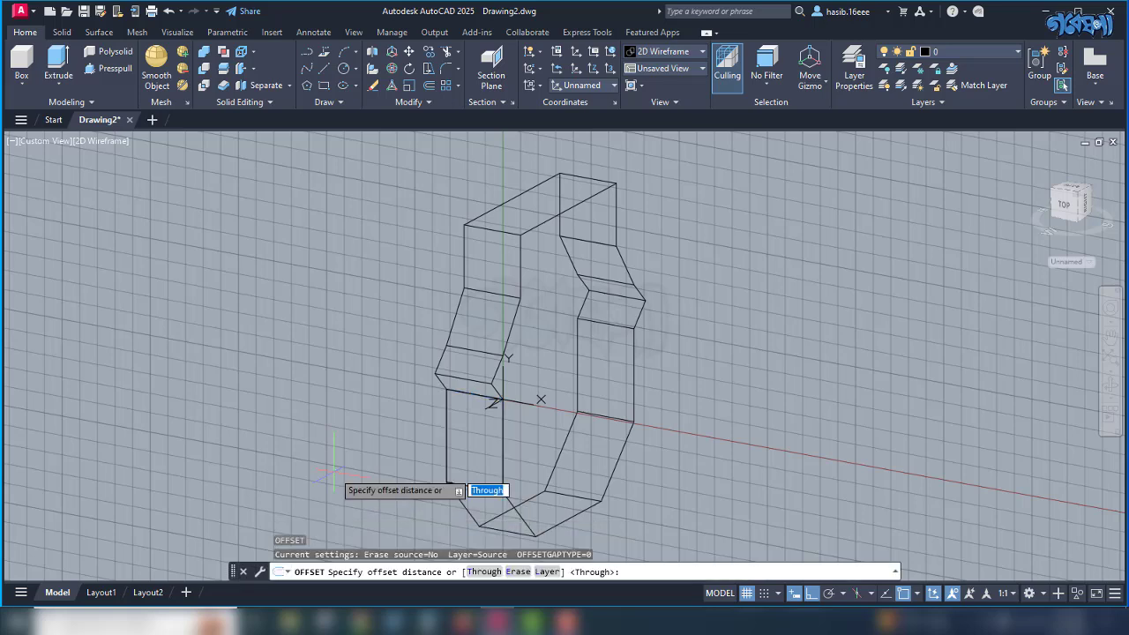
{"action": "type", "text": "250"}
{"action": "key", "text": "Return"}
{"action": "left_click", "coordinate": [447, 467]}
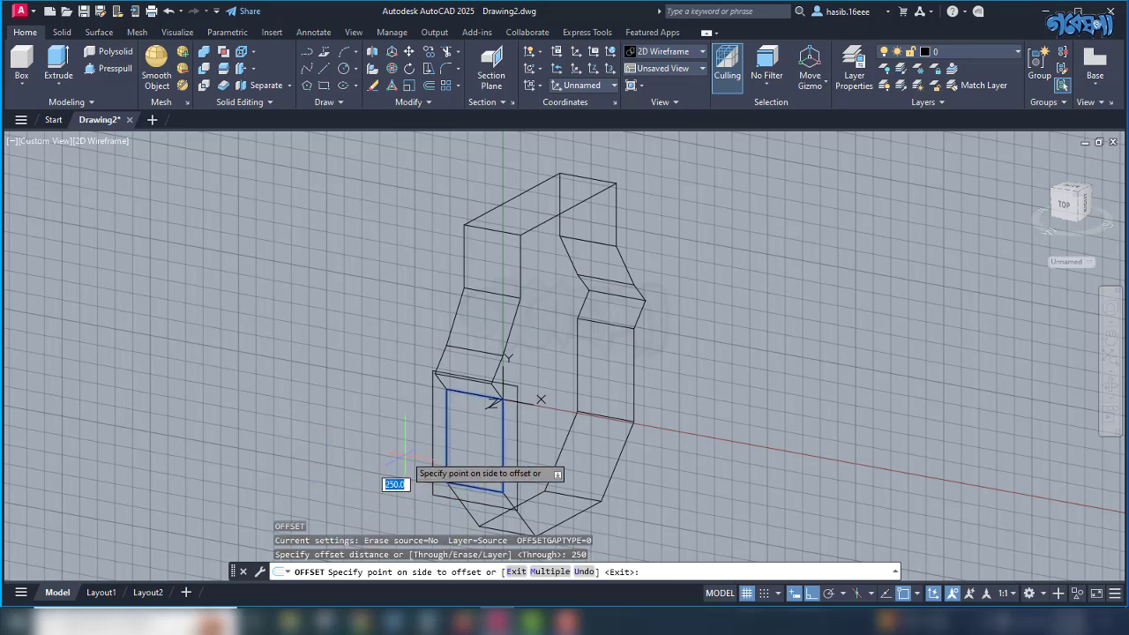
{"action": "left_click", "coordinate": [474, 440]}
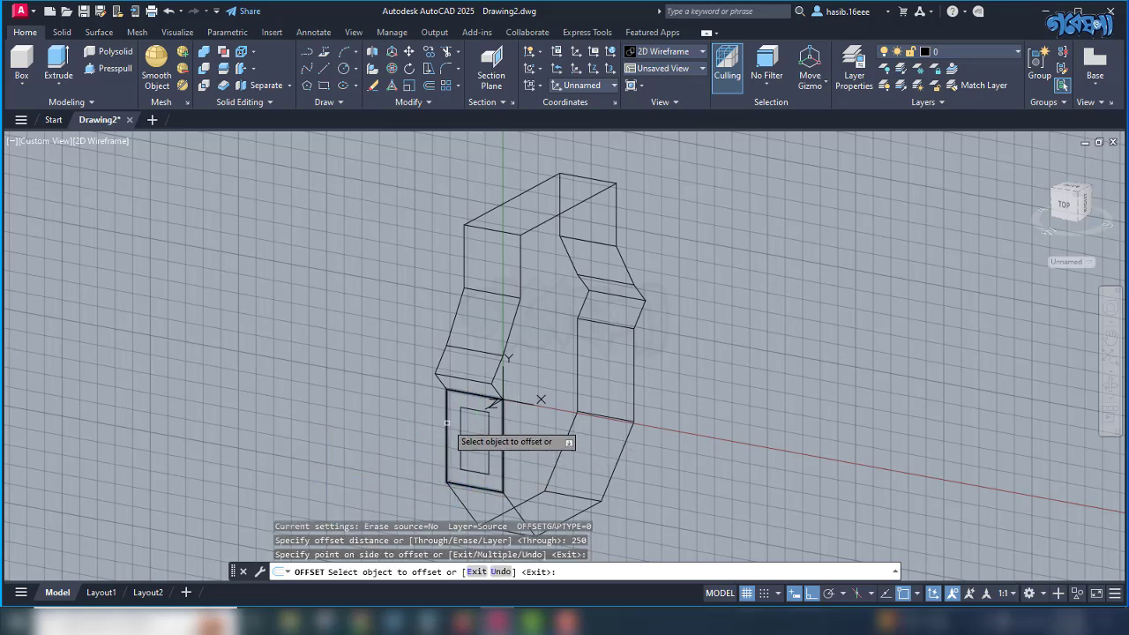
{"action": "key", "text": "Escape"}
{"action": "left_click", "coordinate": [446, 423]}
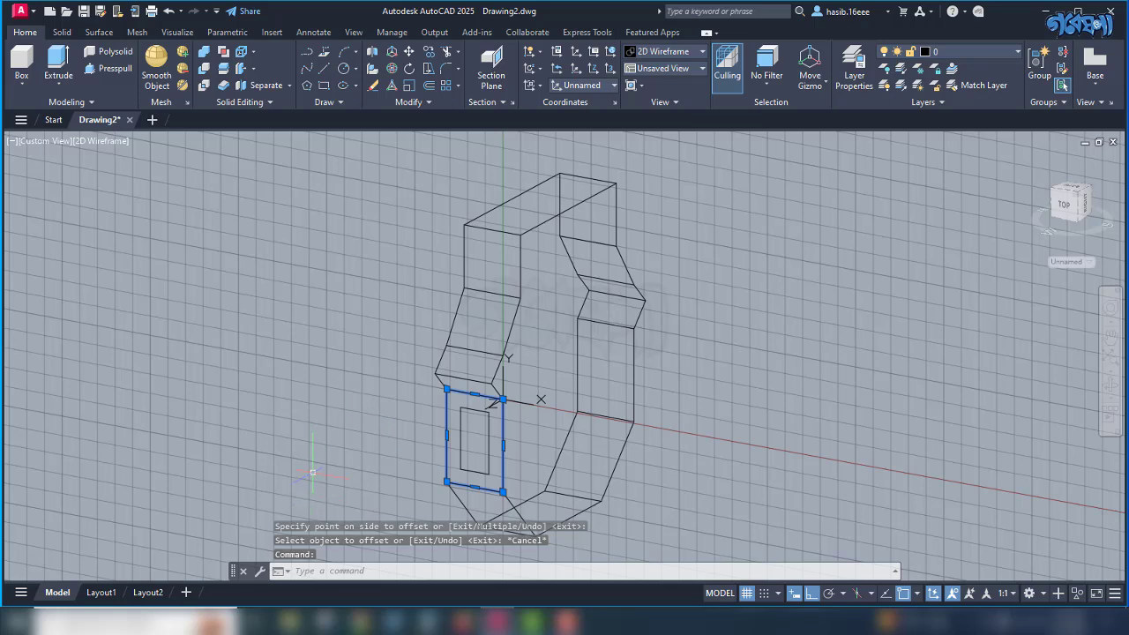
{"action": "key", "text": "Delete"}
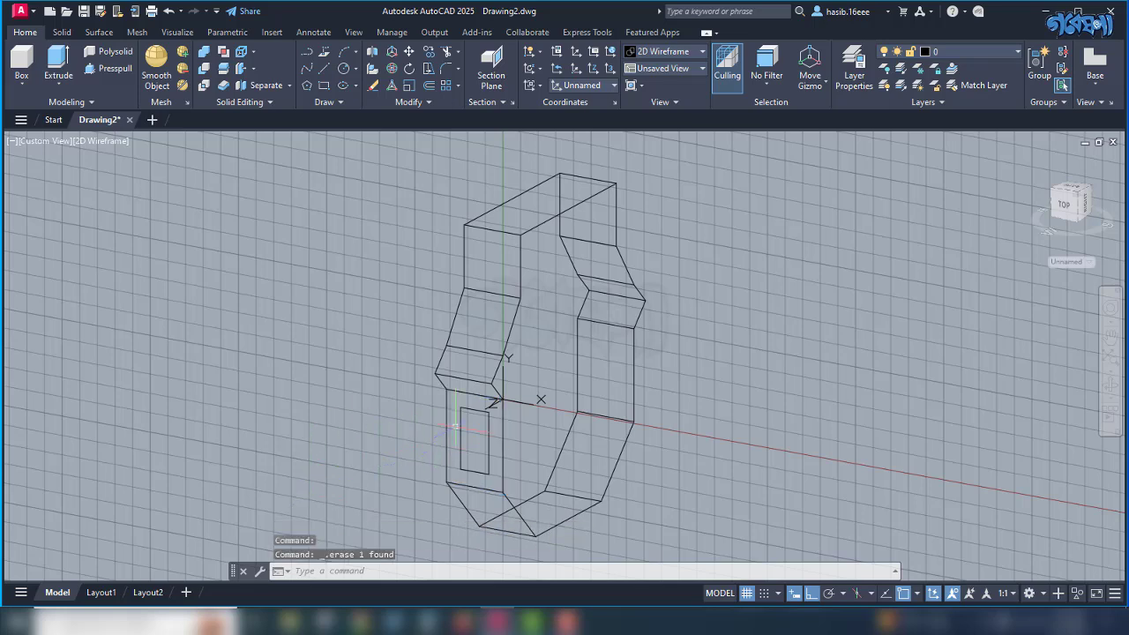
{"action": "scroll", "coordinate": [466, 379], "scroll_direction": "up", "scroll_amount": 2}
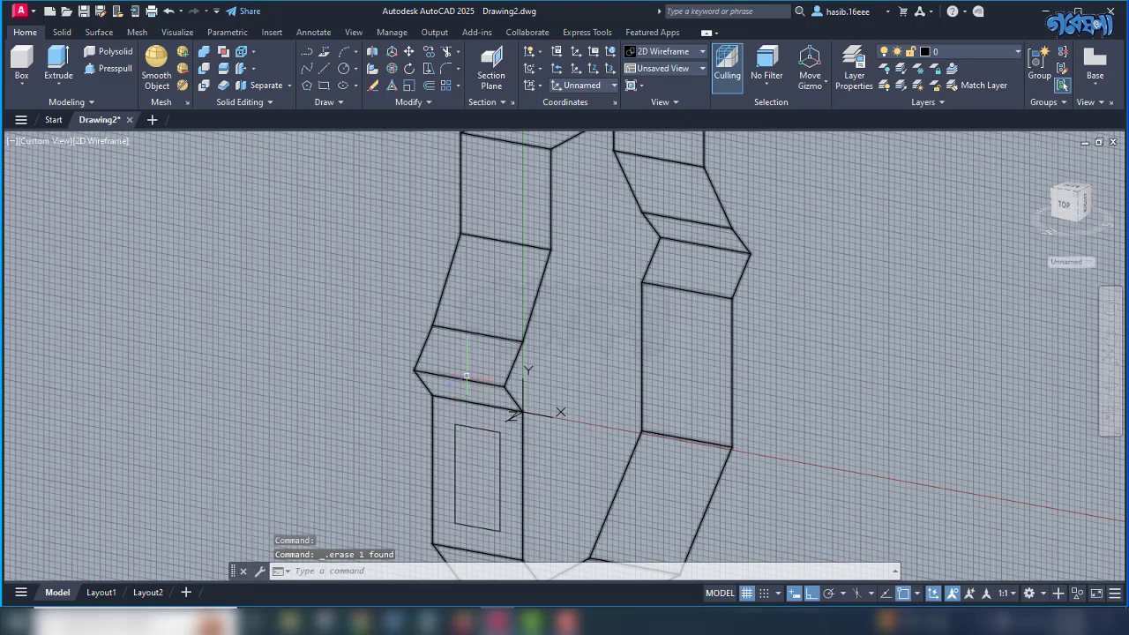
{"action": "scroll", "coordinate": [467, 379], "scroll_direction": "down", "scroll_amount": 2}
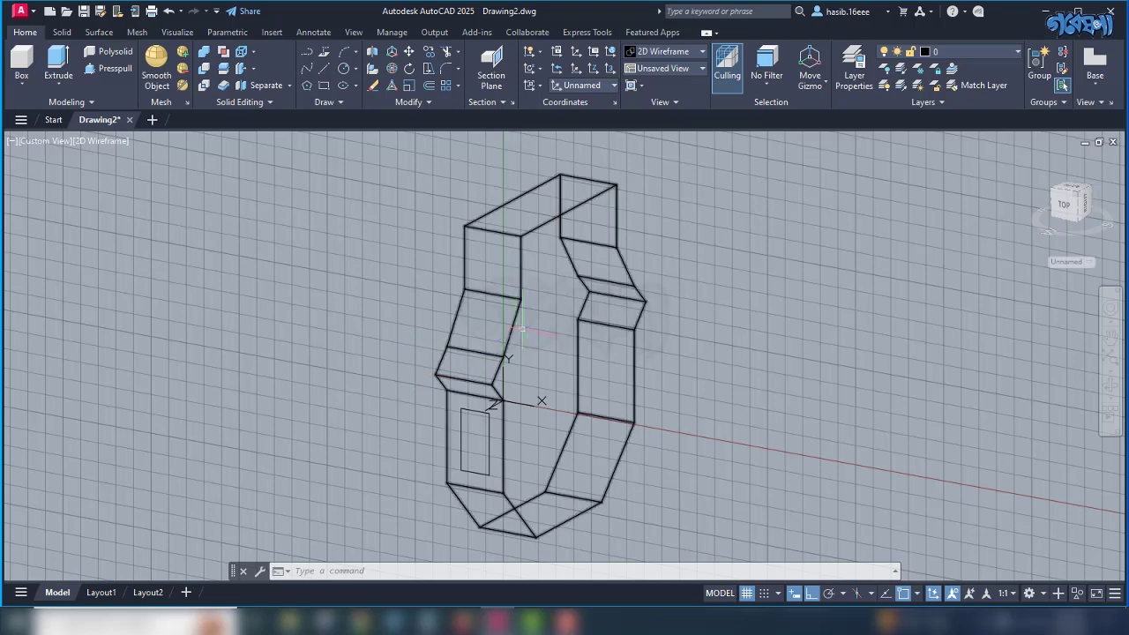
Move the UCS origin to the top-edge corner of the notch and define its +Z direction.
{"action": "left_click", "coordinate": [590, 65]}
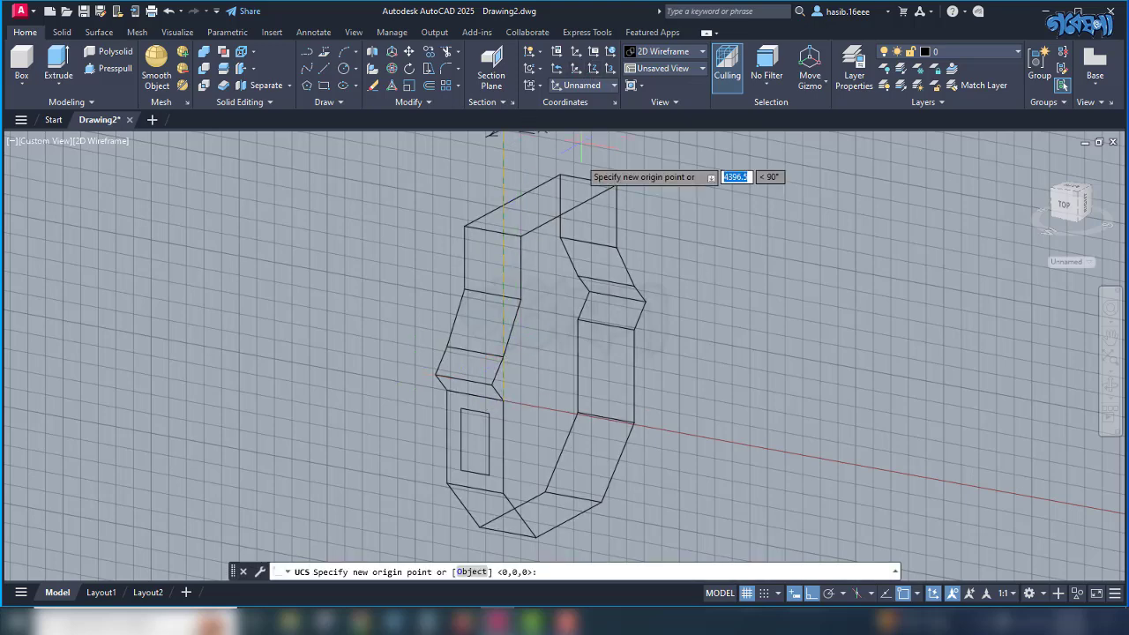
{"action": "middle_click_drag", "start_coordinate": [573, 406], "coordinate": [537, 303], "text": "shift"}
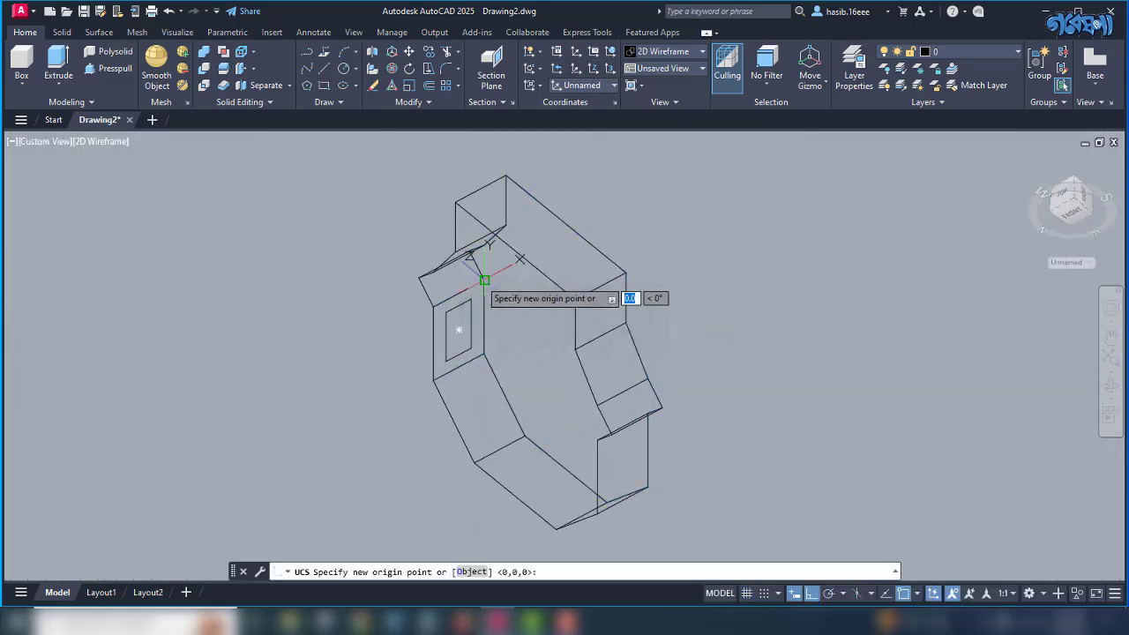
{"action": "left_click", "coordinate": [468, 250]}
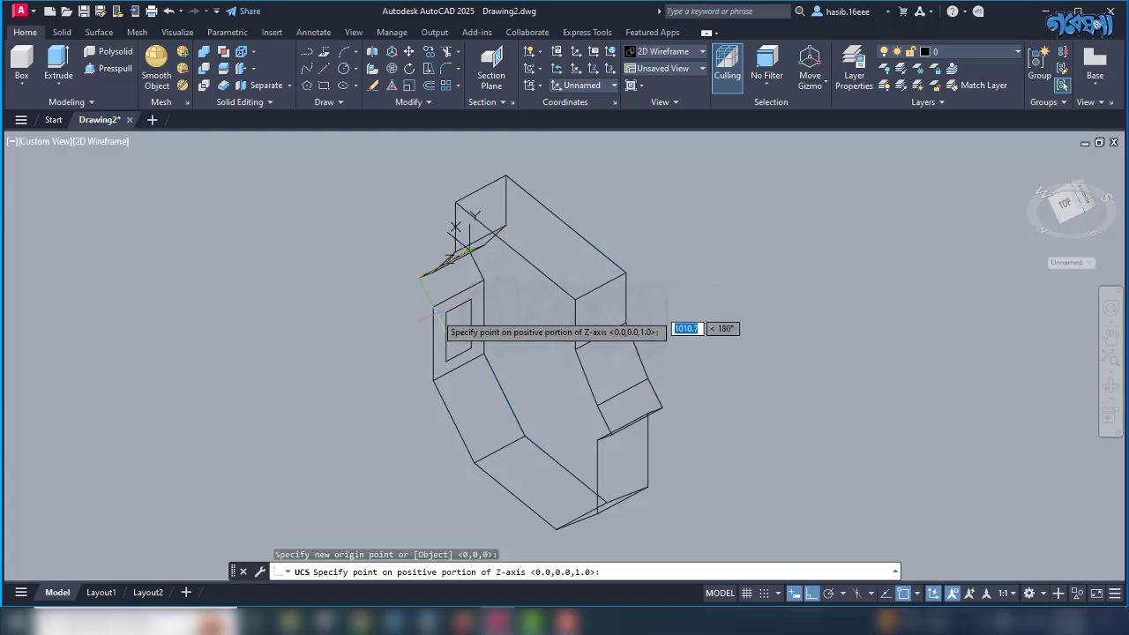
{"action": "middle_click_drag", "start_coordinate": [435, 340], "coordinate": [299, 437], "text": "shift"}
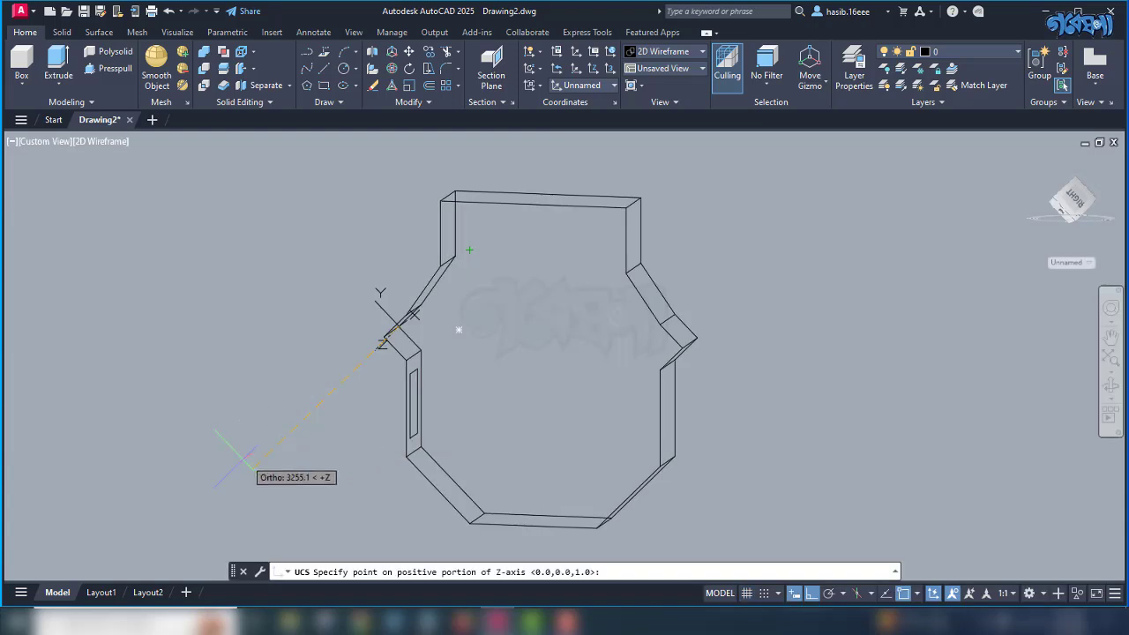
{"action": "middle_click_drag", "start_coordinate": [229, 457], "coordinate": [282, 468], "text": "shift"}
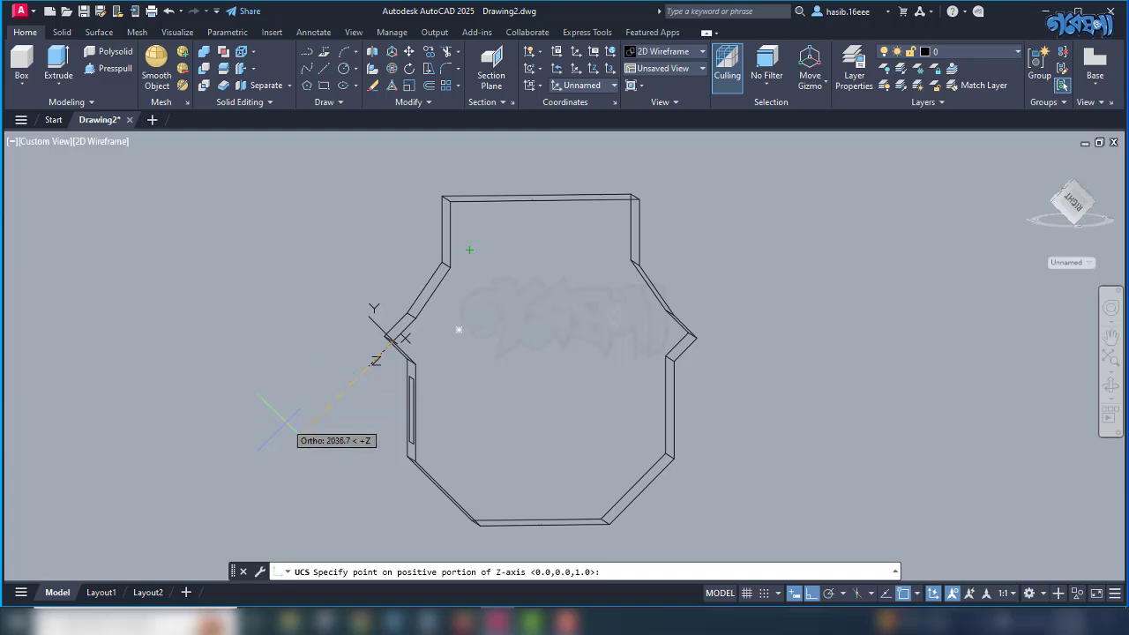
{"action": "left_click", "coordinate": [285, 423]}
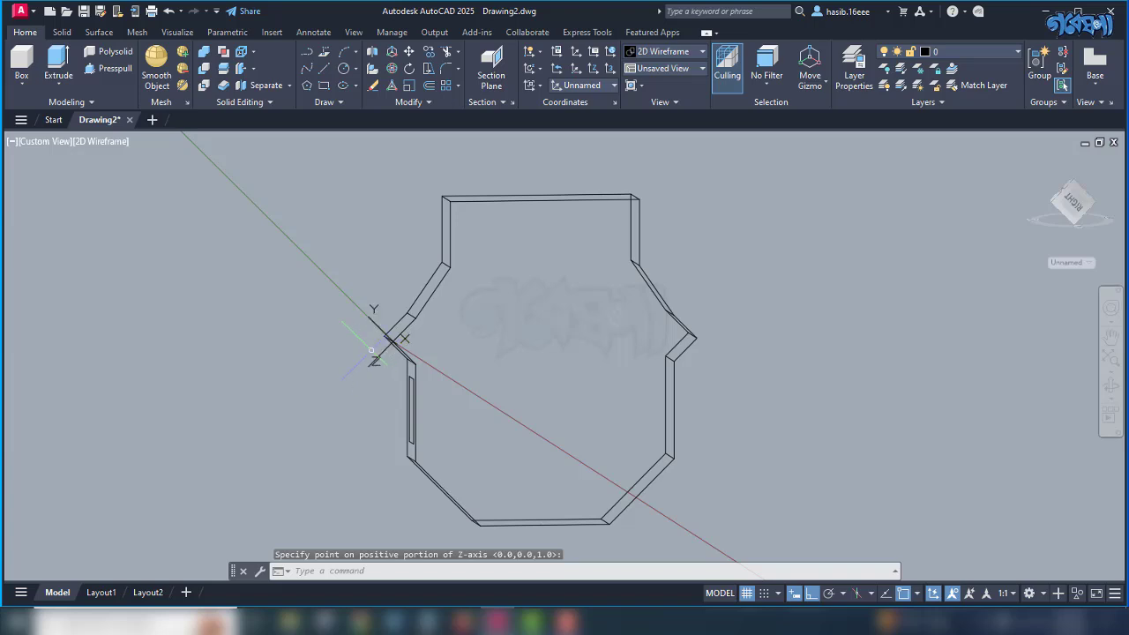
{"action": "scroll", "coordinate": [410, 375], "scroll_direction": "up", "scroll_amount": 5}
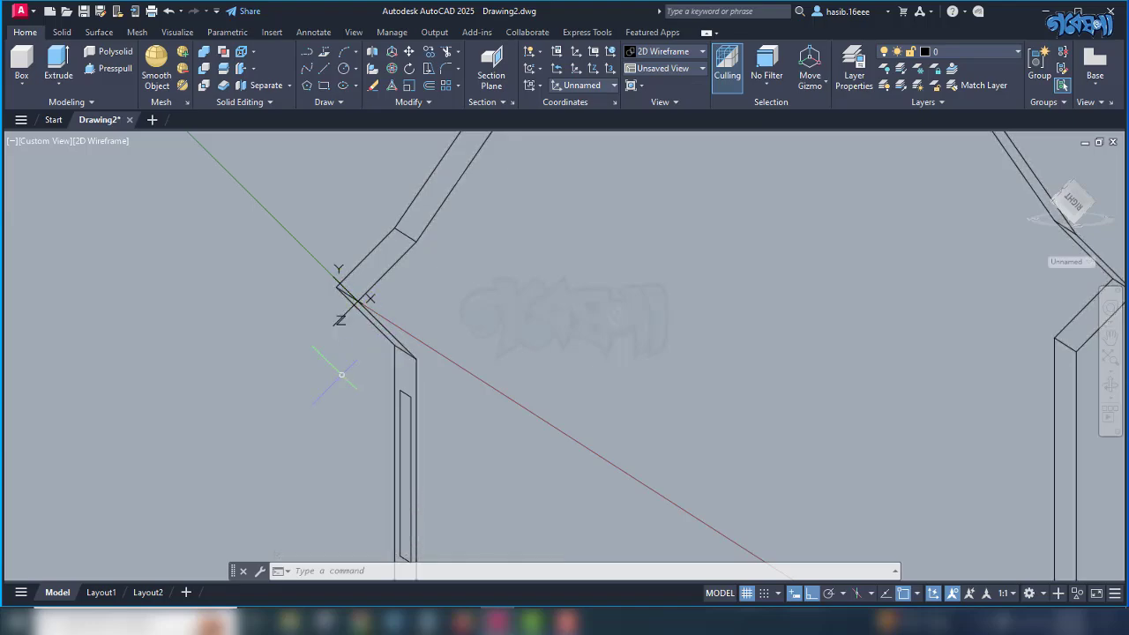
{"action": "middle_click_drag", "start_coordinate": [341, 375], "coordinate": [454, 334], "text": "shift"}
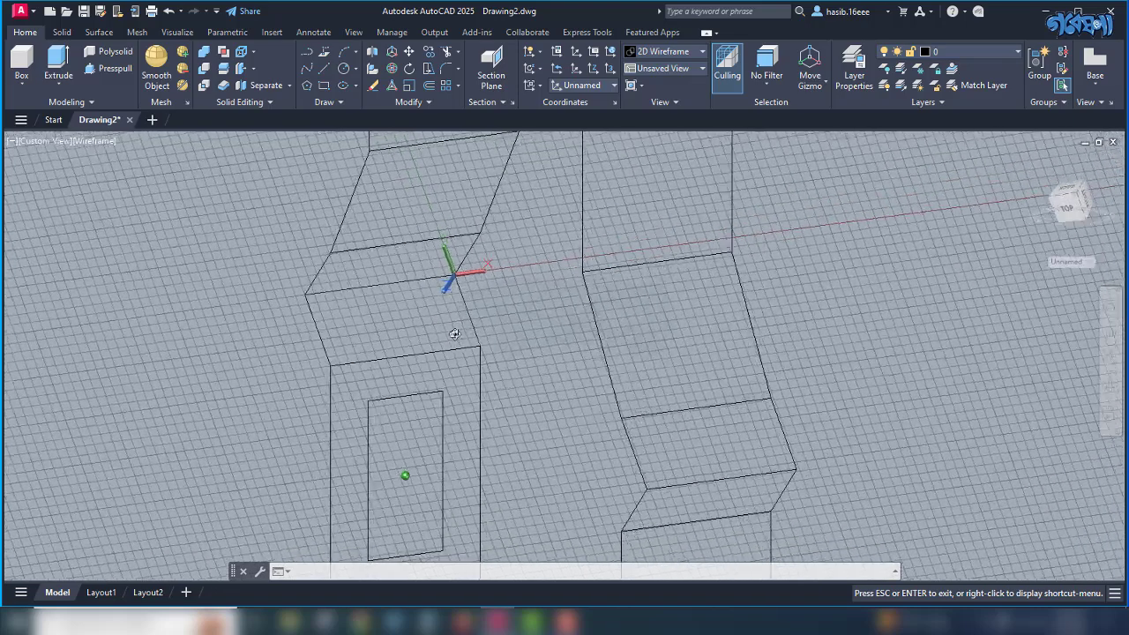
{"action": "left_click", "coordinate": [325, 85]}
Draw a rectangle between the left and front vertices of the slanted face.
{"action": "left_click", "coordinate": [306, 294]}
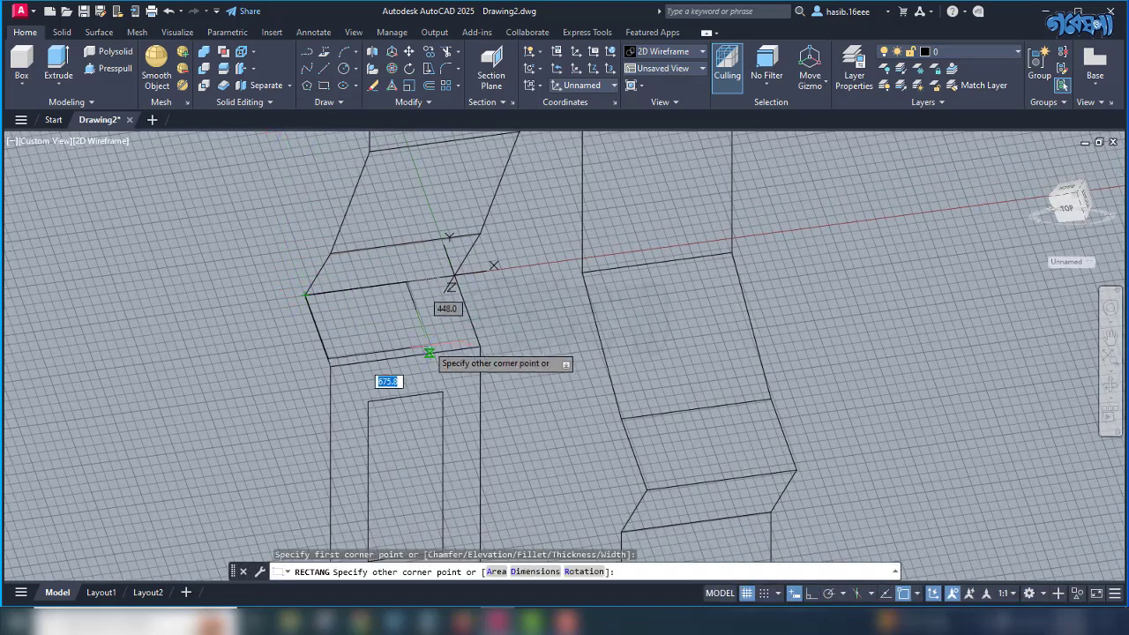
{"action": "left_click", "coordinate": [481, 346]}
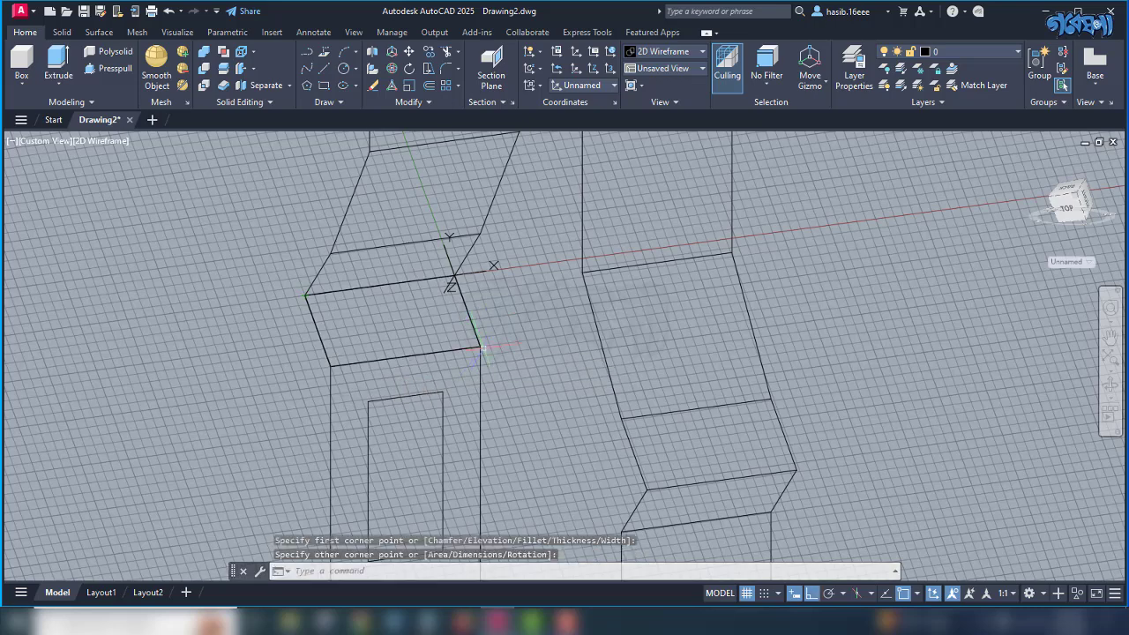
{"action": "left_click", "coordinate": [399, 282]}
Try offsetting the rectangle by 250 twice, then cancel the failed offset.
{"action": "type", "text": "o"}
{"action": "key", "text": "Return"}
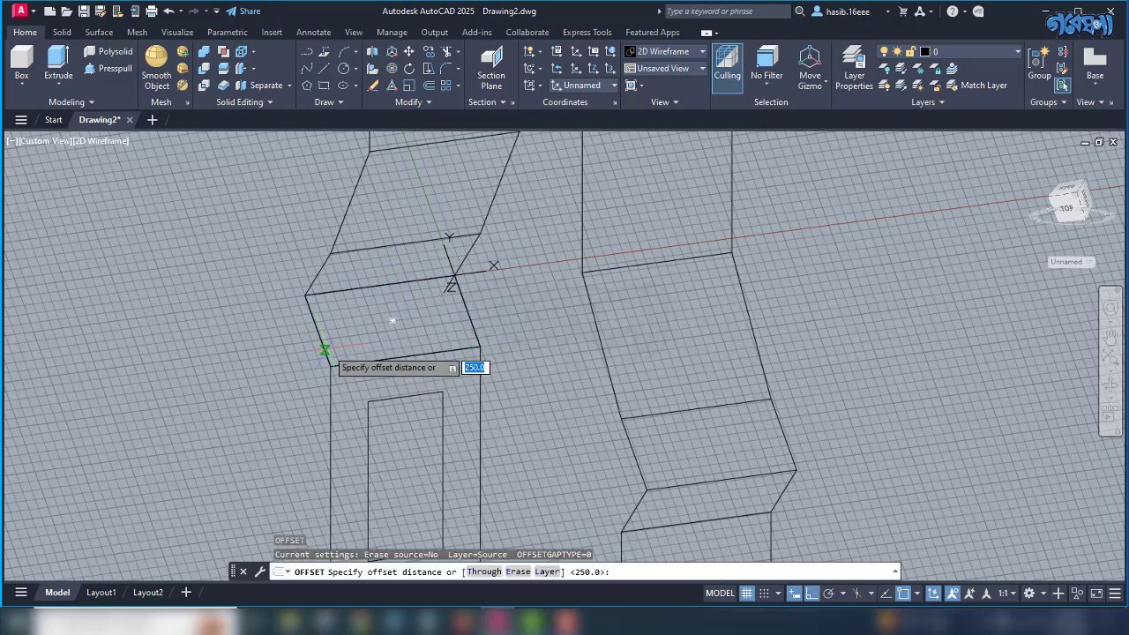
{"action": "key", "text": "Return"}
{"action": "left_click", "coordinate": [324, 350]}
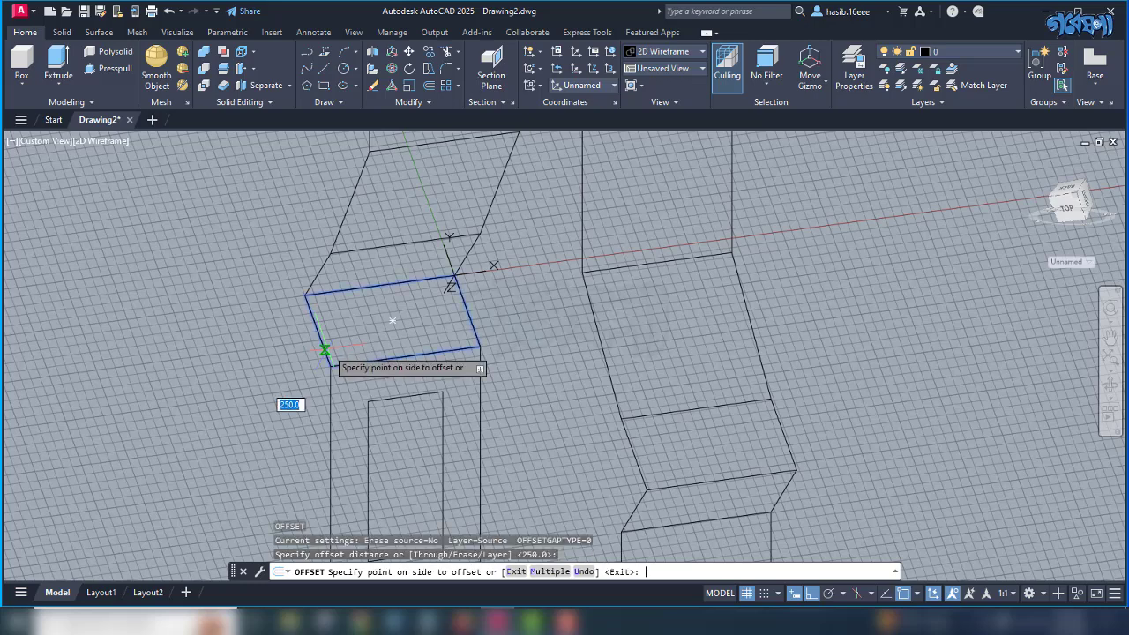
{"action": "key", "text": "Return"}
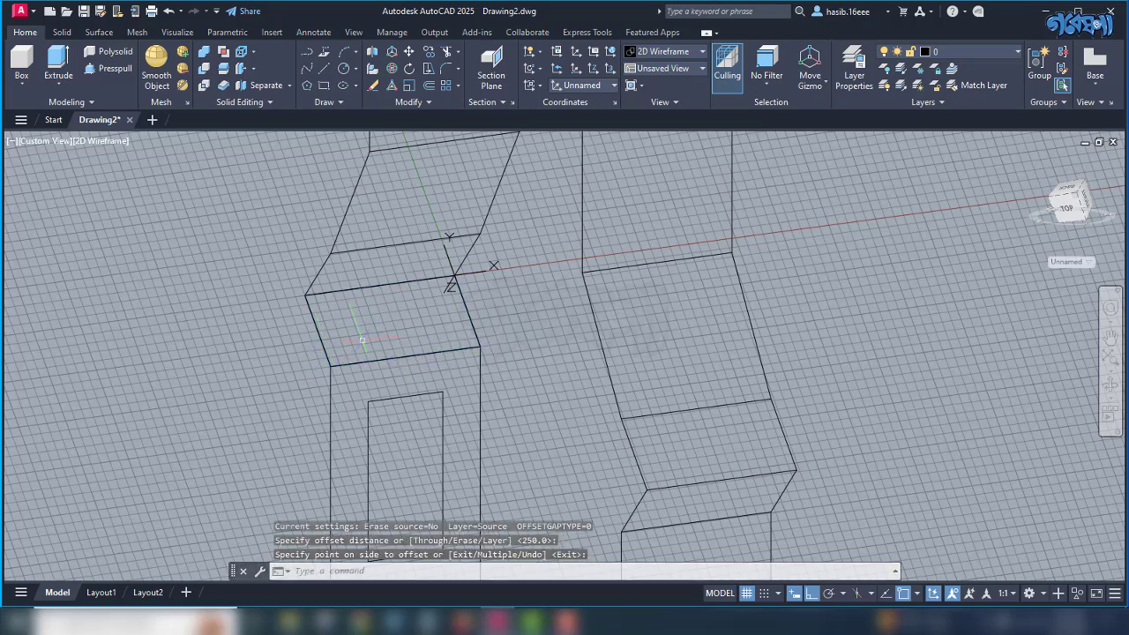
{"action": "left_click", "coordinate": [404, 283]}
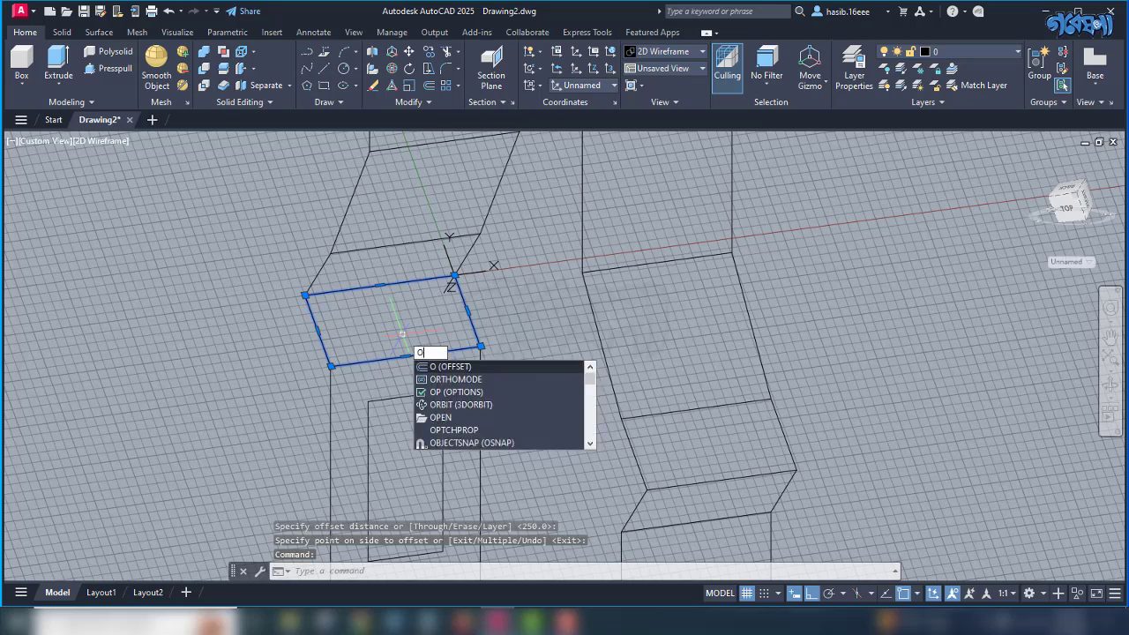
{"action": "key", "text": "Return"}
{"action": "key", "text": "Return"}
{"action": "left_click", "coordinate": [402, 334]}
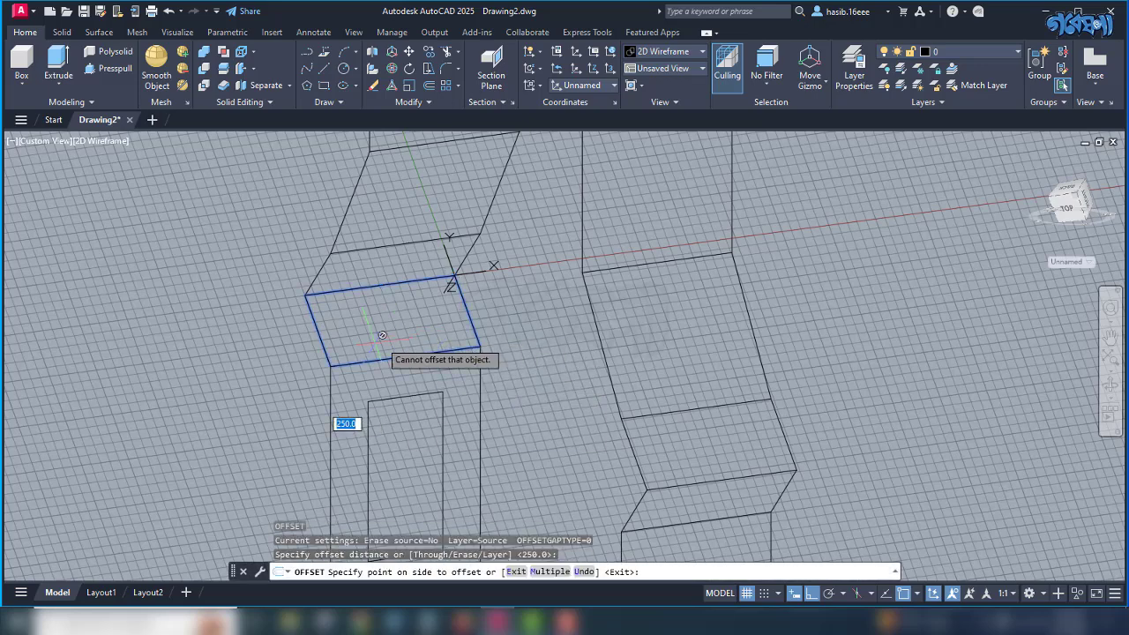
{"action": "scroll", "coordinate": [397, 322], "scroll_direction": "down", "scroll_amount": 3}
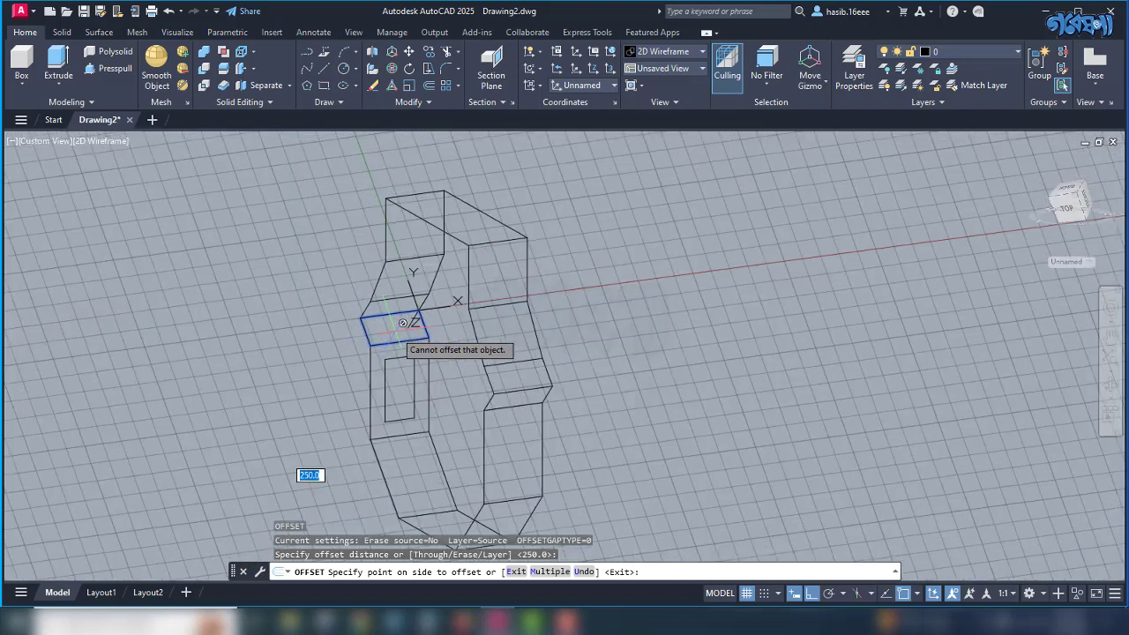
{"action": "scroll", "coordinate": [401, 323], "scroll_direction": "up", "scroll_amount": 5}
{"action": "scroll", "coordinate": [402, 323], "scroll_direction": "up", "scroll_amount": 3}
{"action": "scroll", "coordinate": [402, 323], "scroll_direction": "down", "scroll_amount": 3}
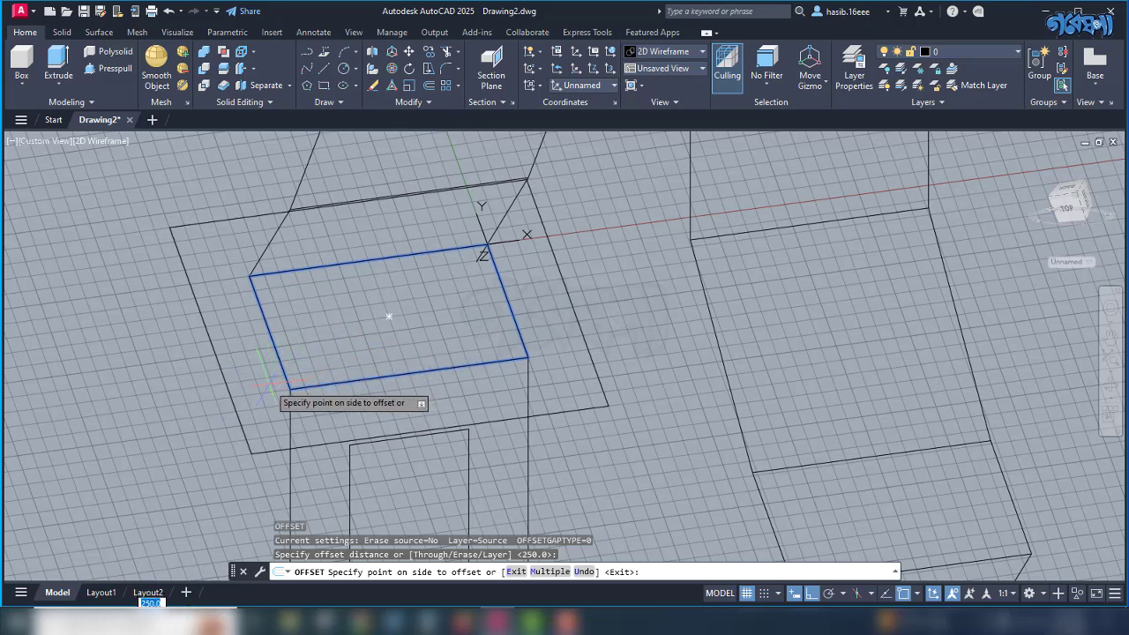
{"action": "key", "text": "Escape"}
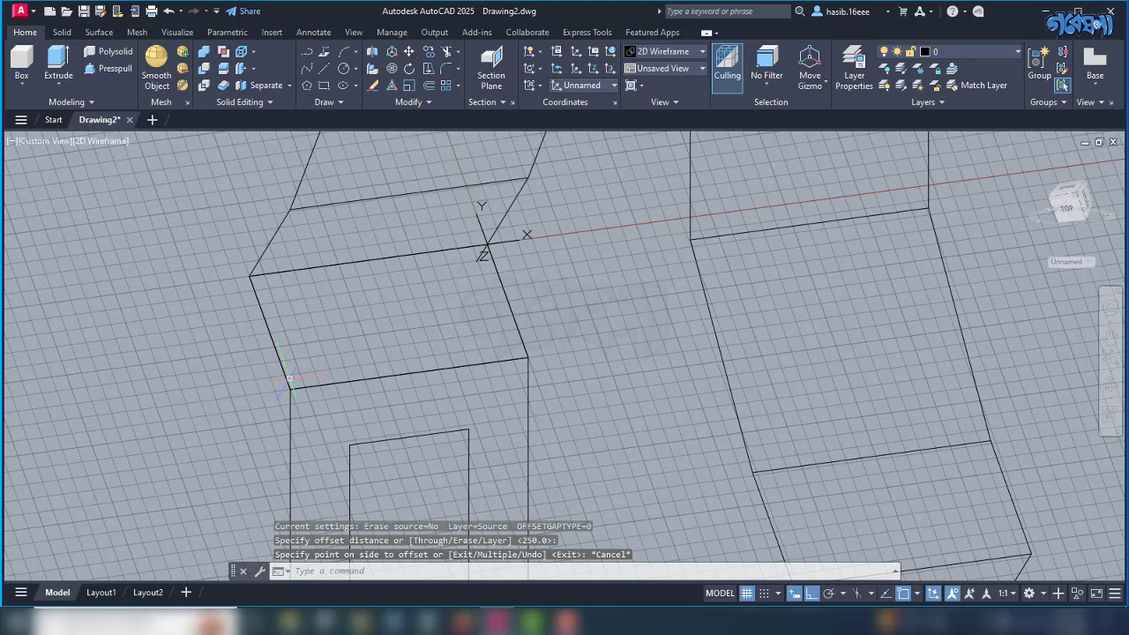
{"action": "scroll", "coordinate": [461, 401], "scroll_direction": "down", "scroll_amount": 3}
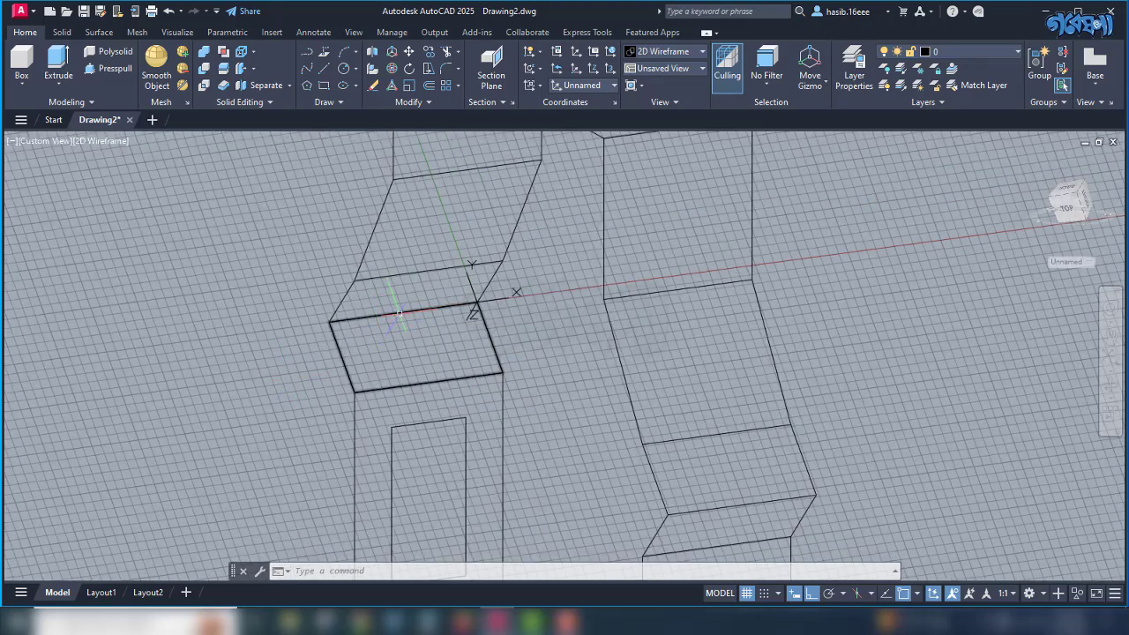
Stretch two edges of the rectangle by 100 each from their midpoint grips.
{"action": "left_click", "coordinate": [399, 319]}
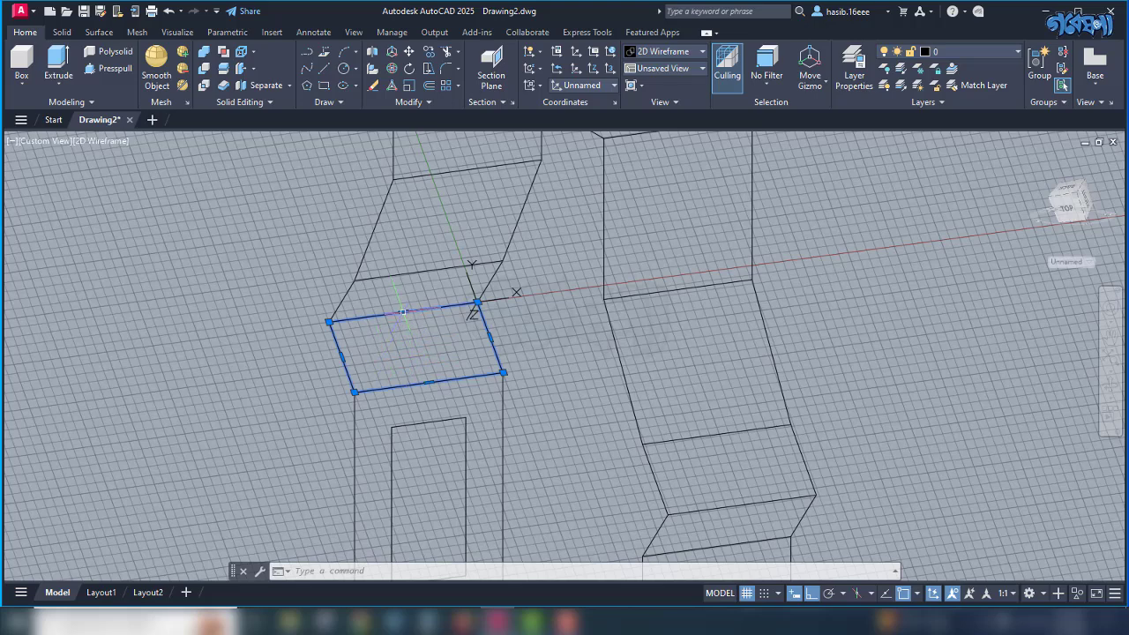
{"action": "left_click", "coordinate": [402, 312]}
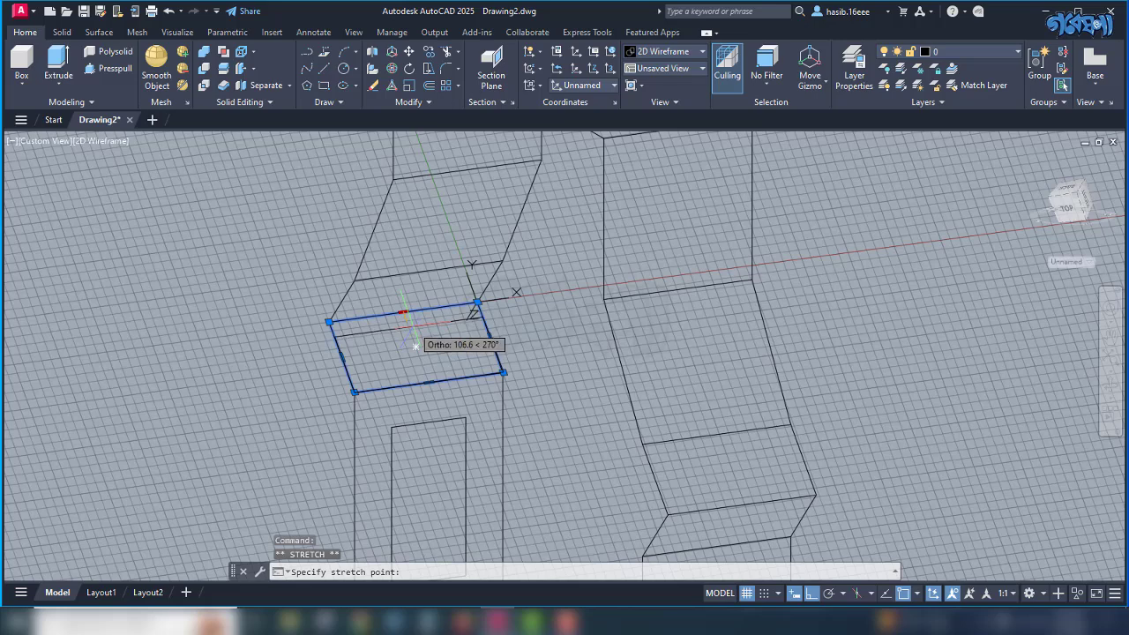
{"action": "type", "text": "10"}
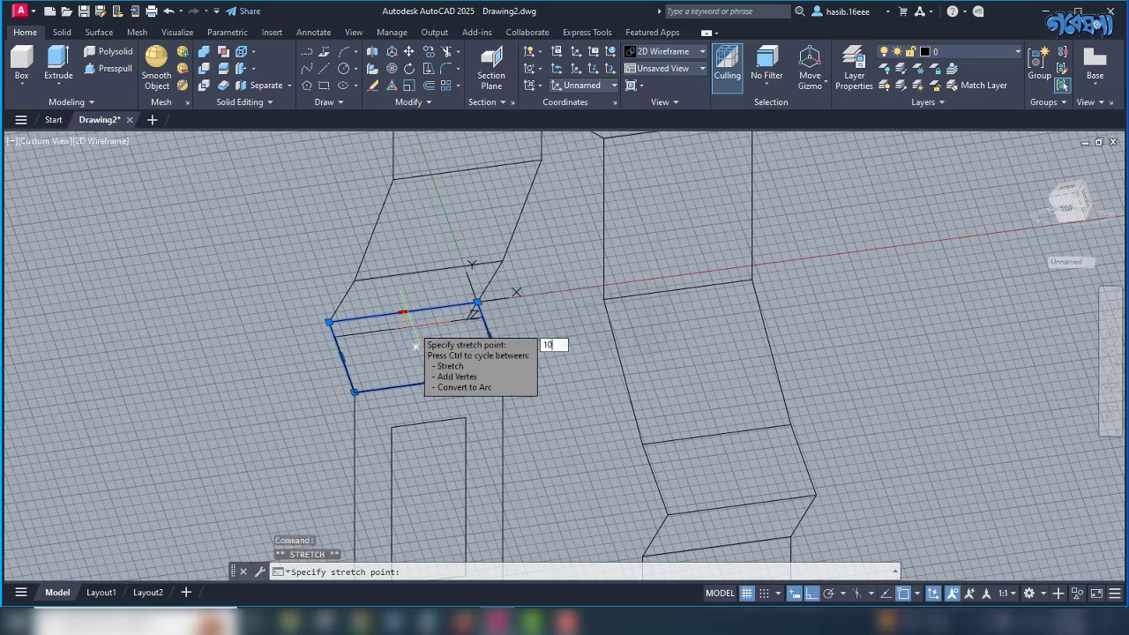
{"action": "type", "text": "0"}
{"action": "key", "text": "Return"}
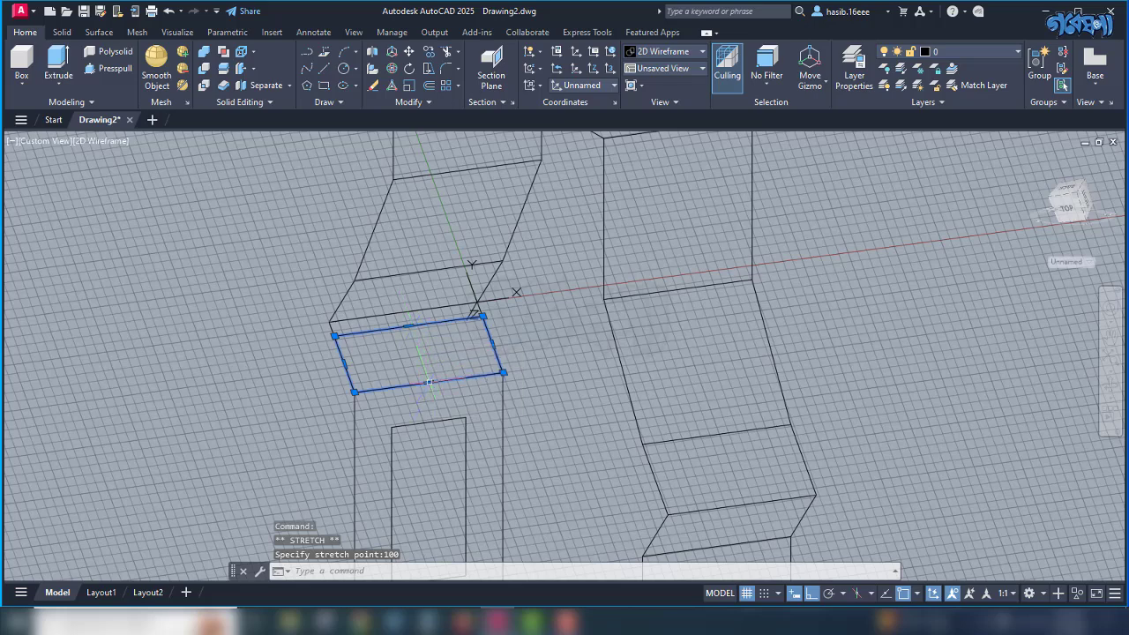
{"action": "left_click", "coordinate": [428, 382]}
{"action": "type", "text": "10"}
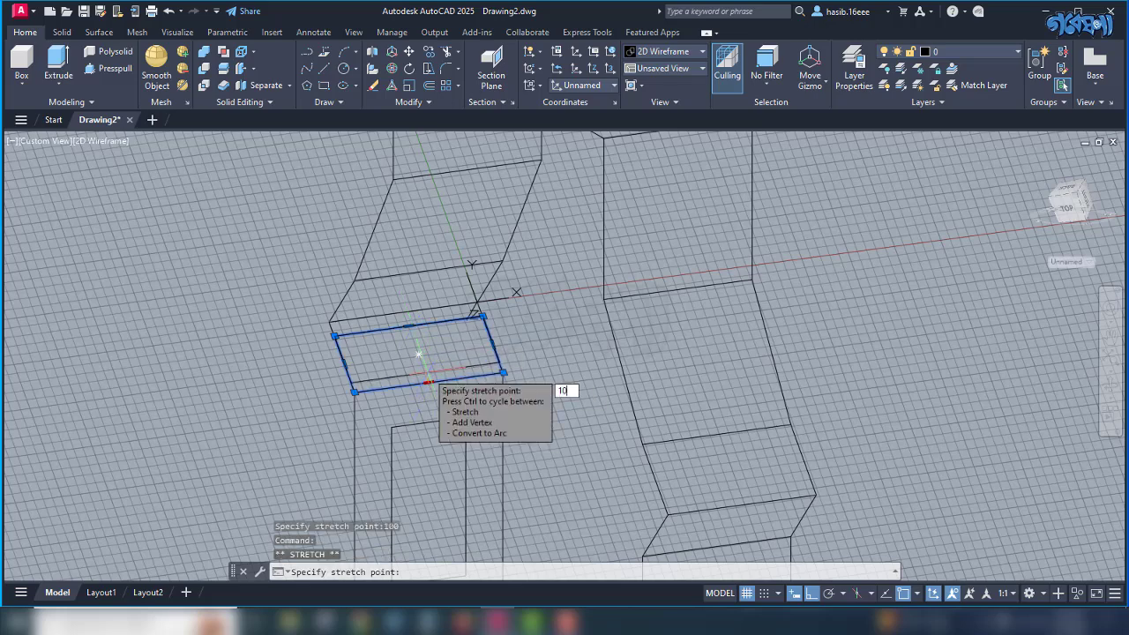
{"action": "type", "text": "0"}
{"action": "key", "text": "Return"}
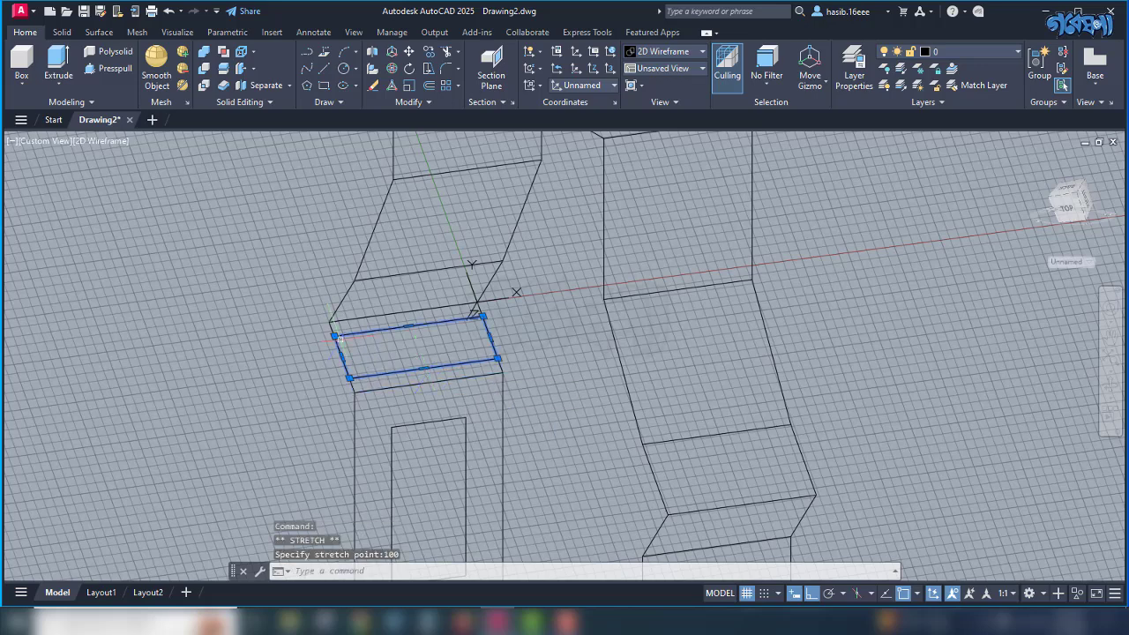
Stretch the left edge by 250, then cancel the right-edge stretch and clear the grips.
{"action": "left_click", "coordinate": [341, 357]}
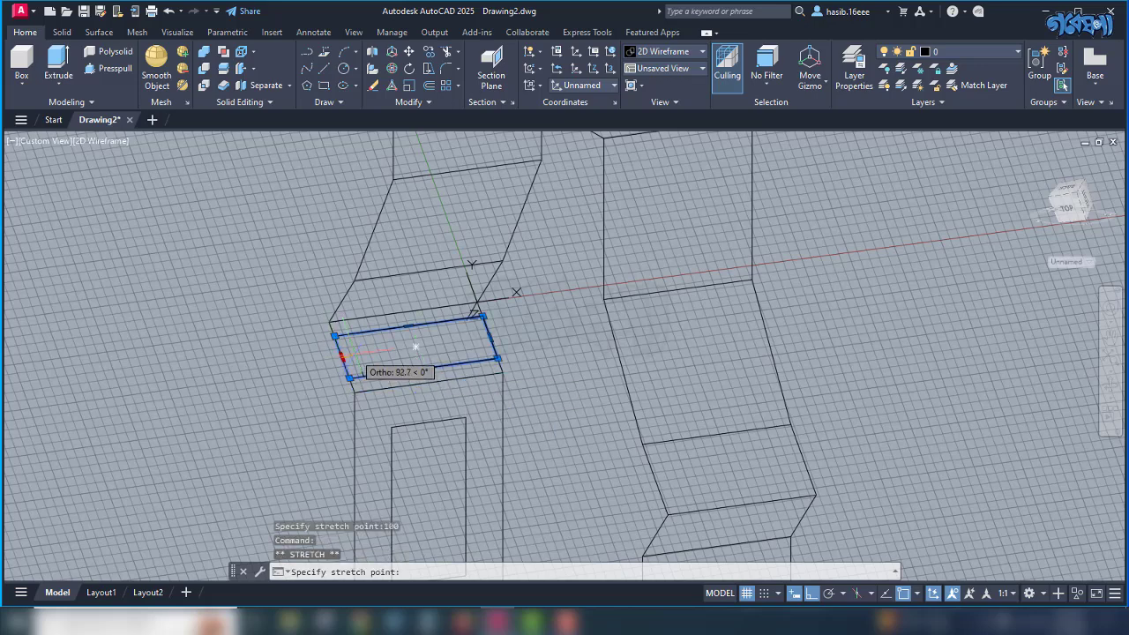
{"action": "type", "text": "2"}
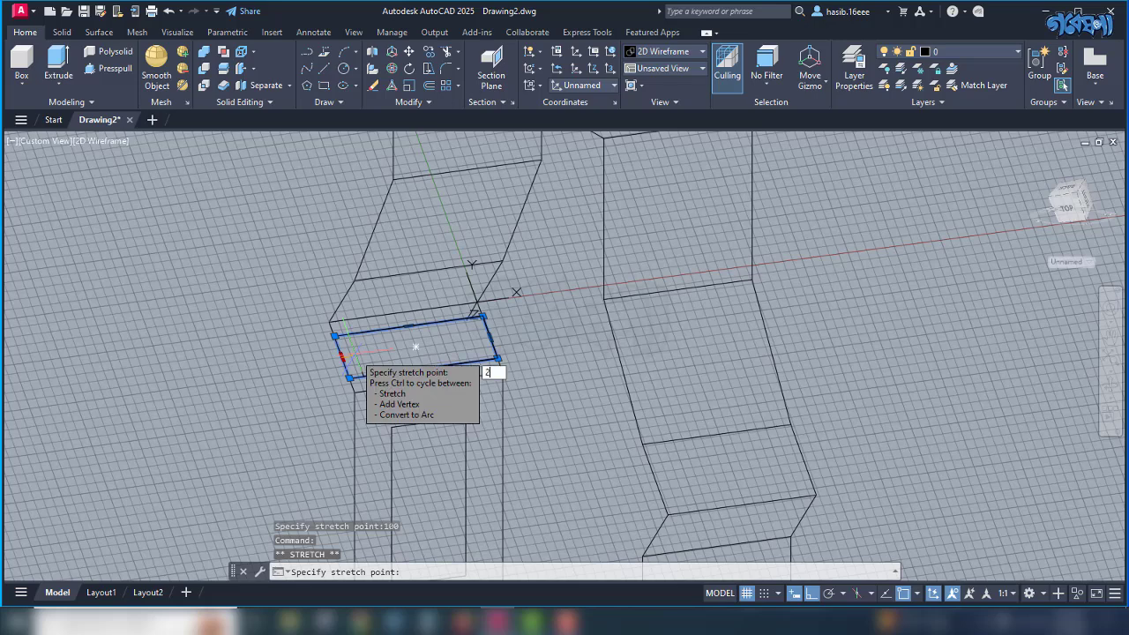
{"action": "type", "text": "50"}
{"action": "key", "text": "Return"}
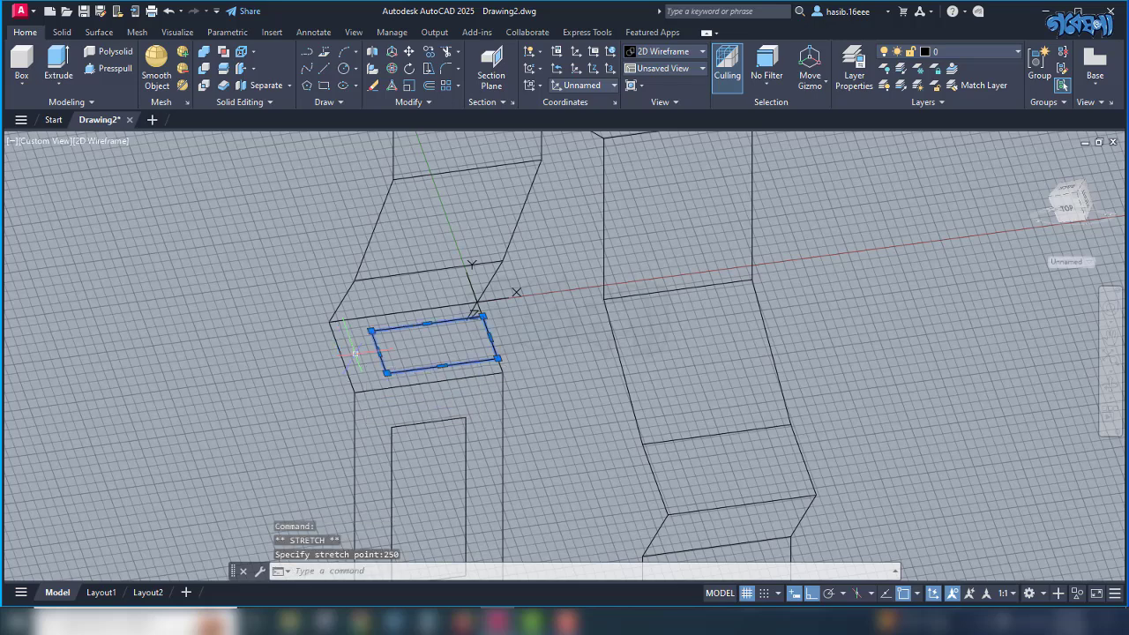
{"action": "left_click", "coordinate": [491, 337]}
{"action": "type", "text": "250"}
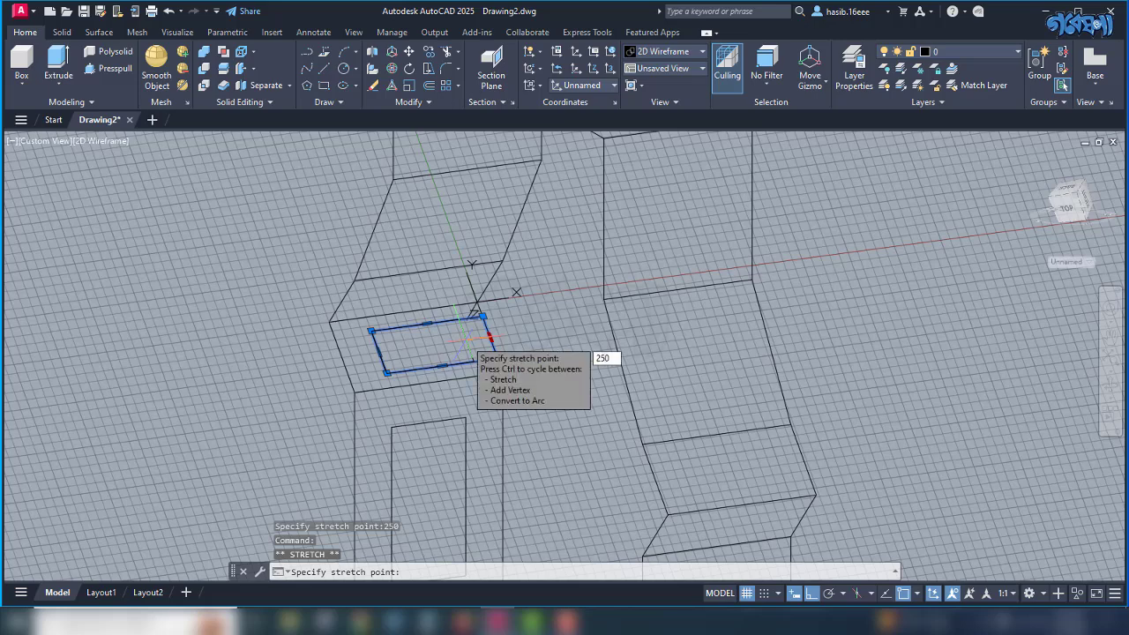
{"action": "key", "text": "Escape"}
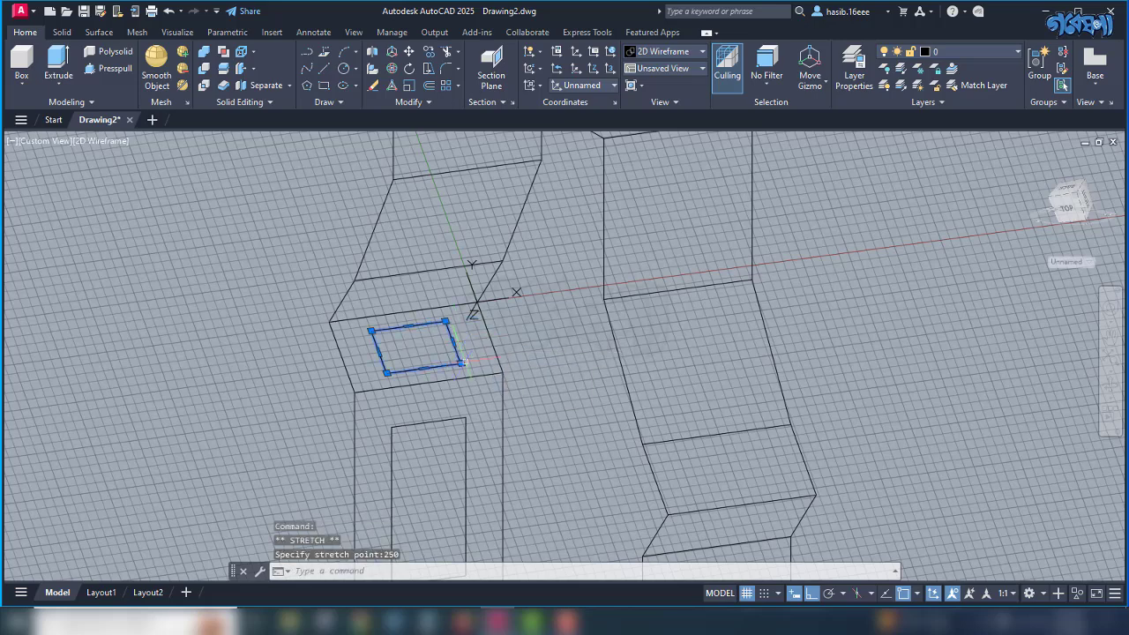
{"action": "key", "text": "Escape"}
{"action": "scroll", "coordinate": [447, 381], "scroll_direction": "down", "scroll_amount": 2}
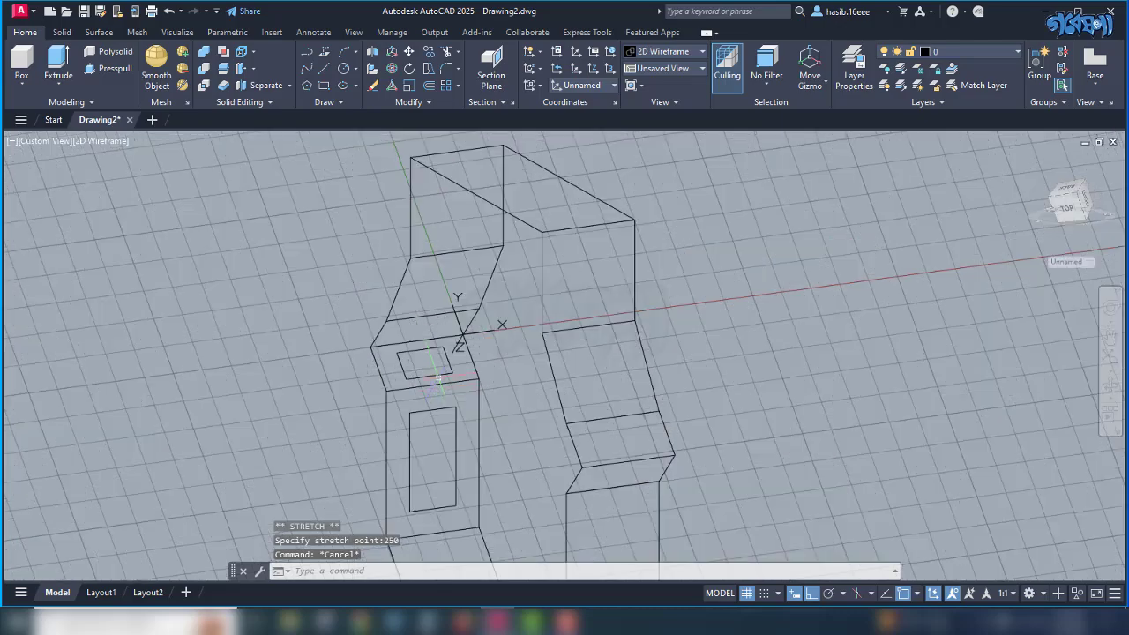
Set a new UCS with its origin at the notch corner and a redefined Z direction.
{"action": "middle_click_drag", "start_coordinate": [746, 338], "coordinate": [746, 407], "text": "shift"}
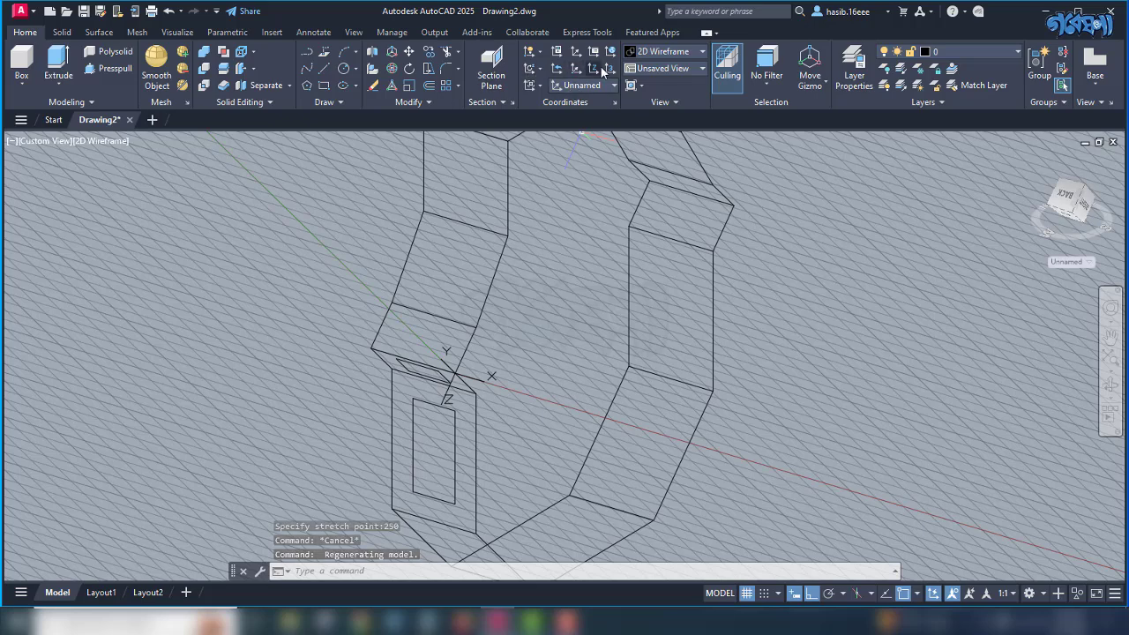
{"action": "left_click", "coordinate": [592, 70]}
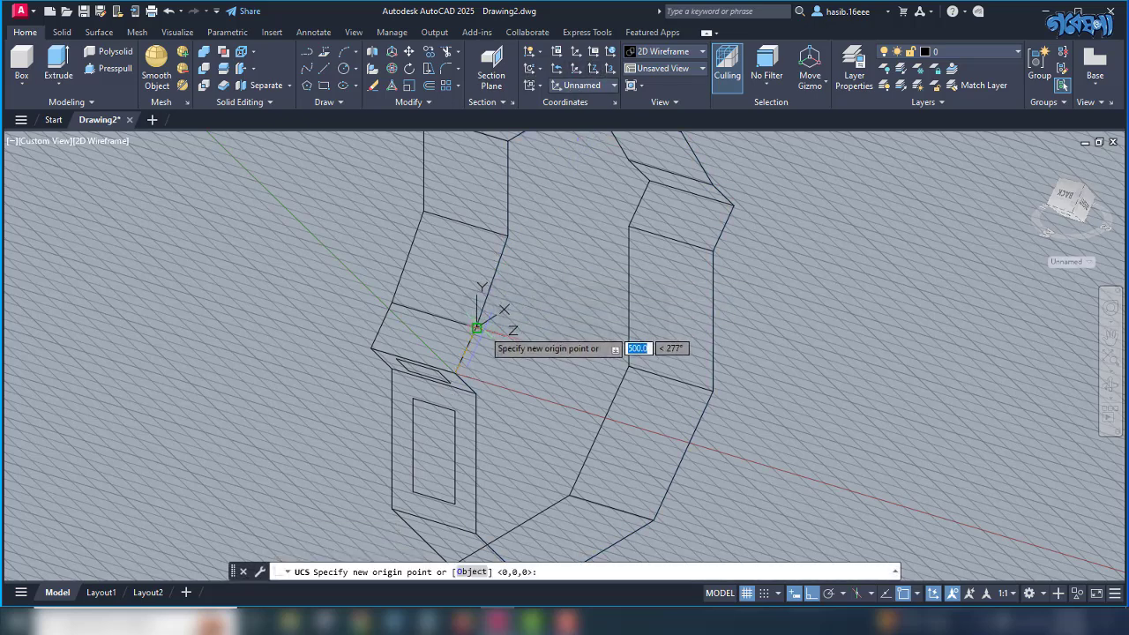
{"action": "left_click", "coordinate": [476, 328]}
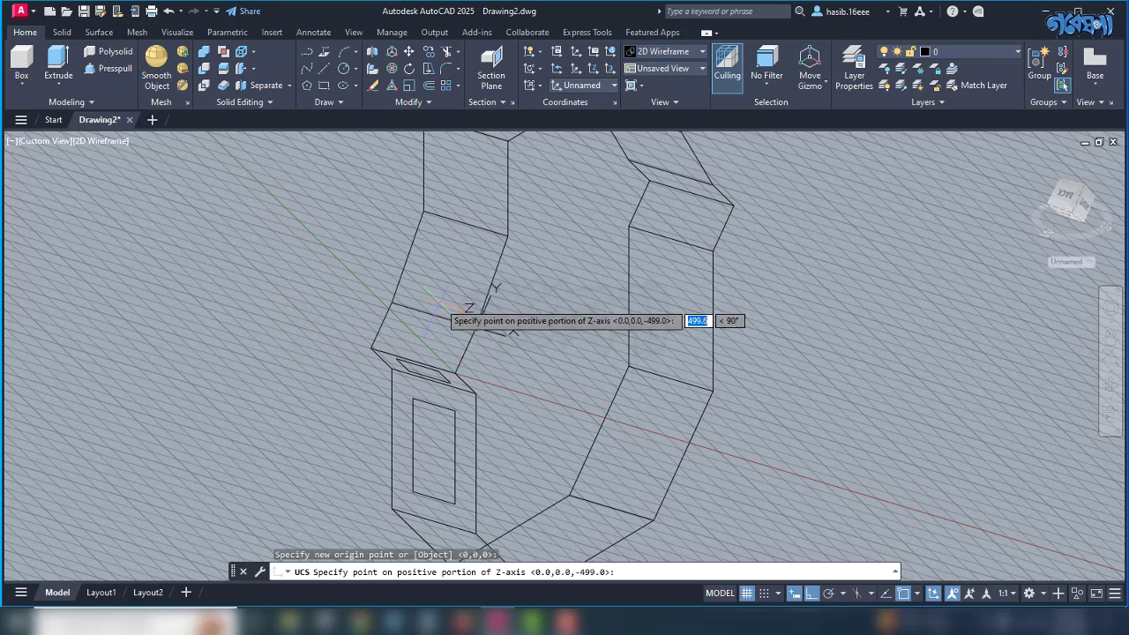
{"action": "left_click", "coordinate": [301, 228]}
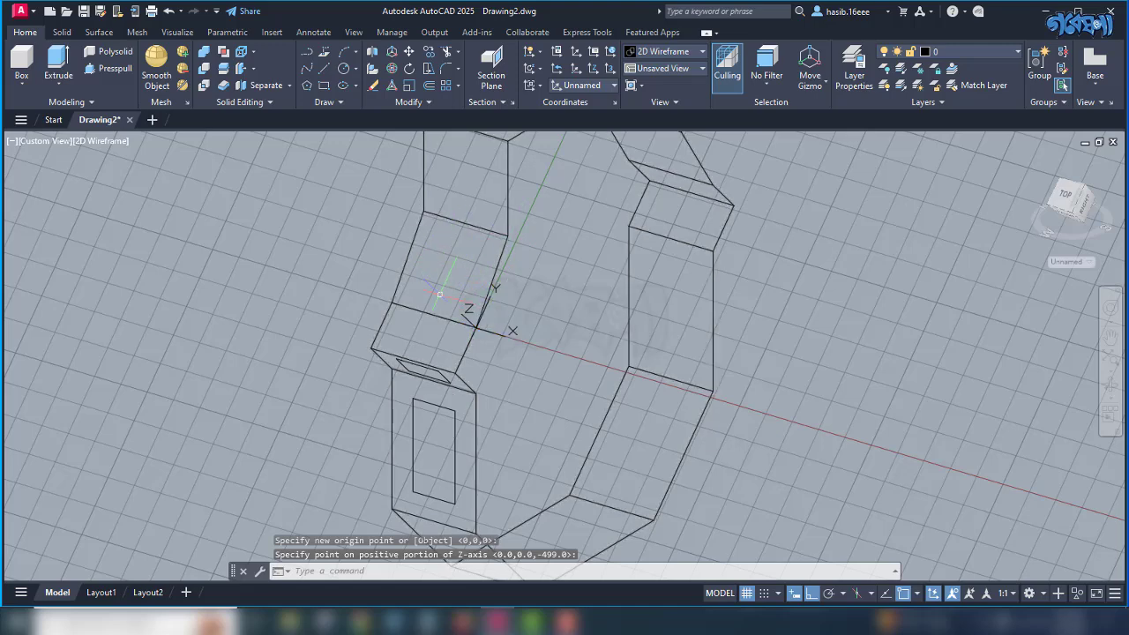
{"action": "scroll", "coordinate": [468, 313], "scroll_direction": "up", "scroll_amount": 2}
{"action": "scroll", "coordinate": [481, 317], "scroll_direction": "up", "scroll_amount": 2}
{"action": "scroll", "coordinate": [482, 317], "scroll_direction": "down", "scroll_amount": 4}
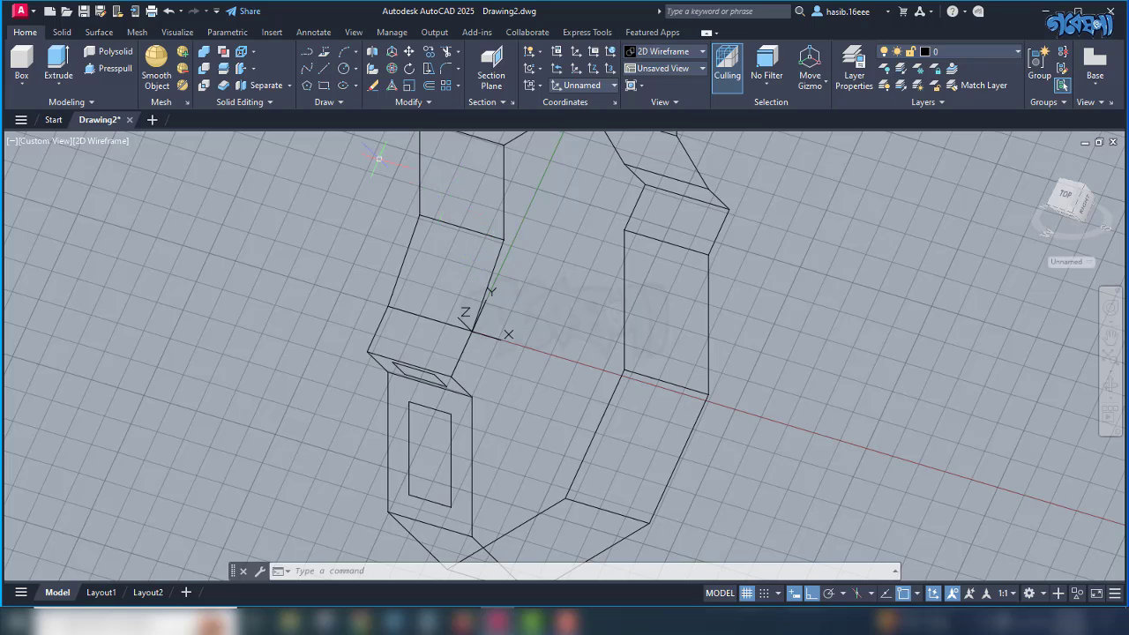
{"action": "left_click", "coordinate": [324, 88]}
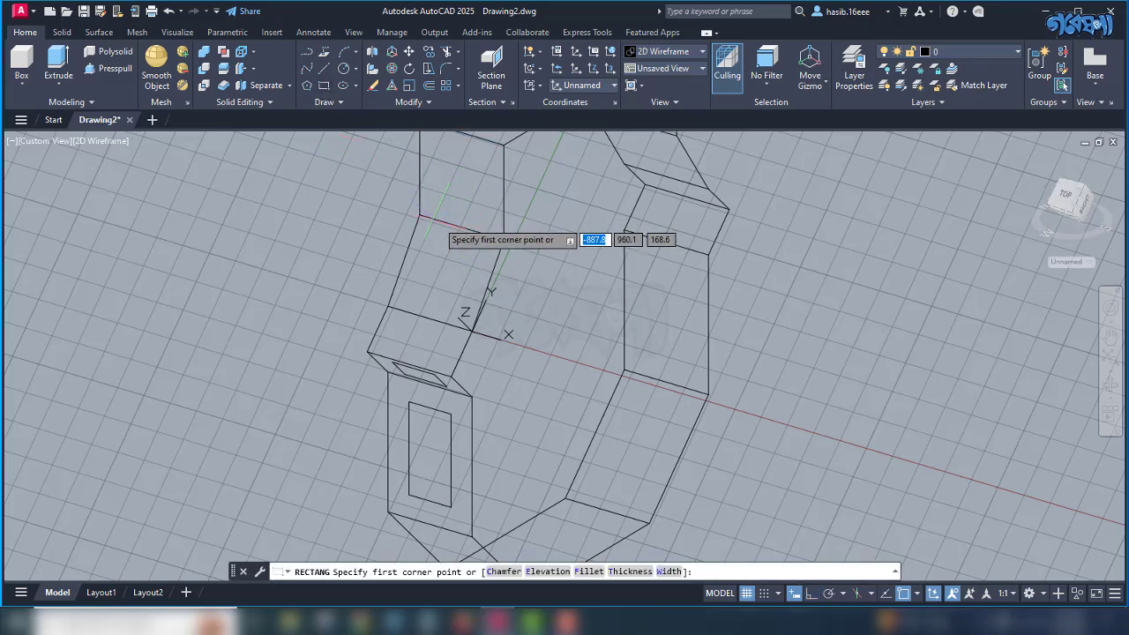
{"action": "left_click", "coordinate": [420, 215]}
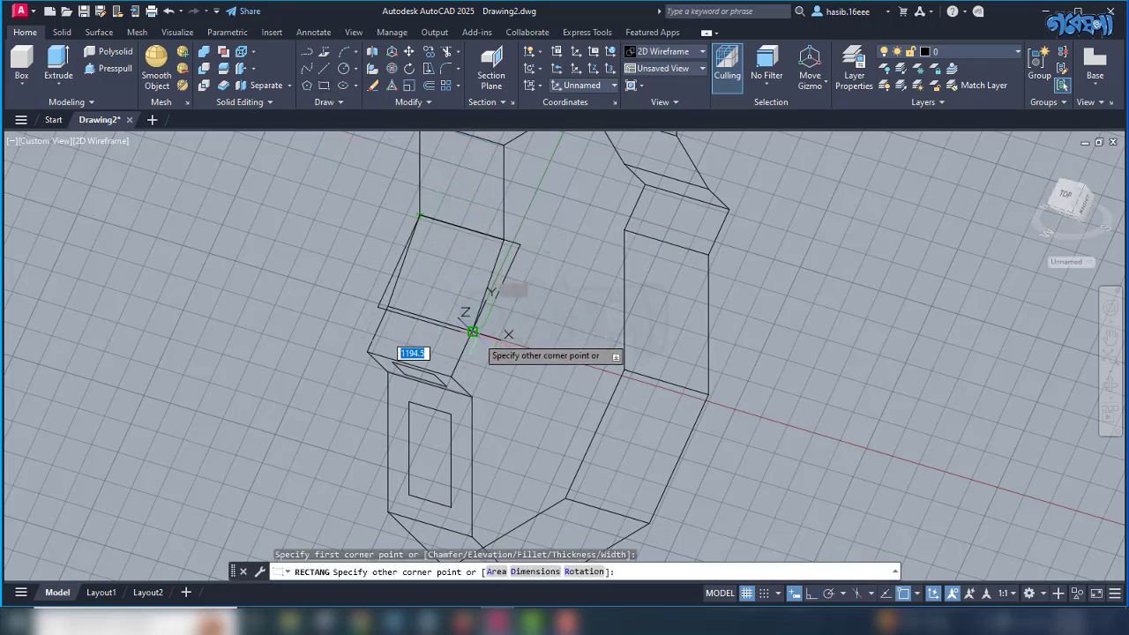
{"action": "left_click", "coordinate": [471, 328]}
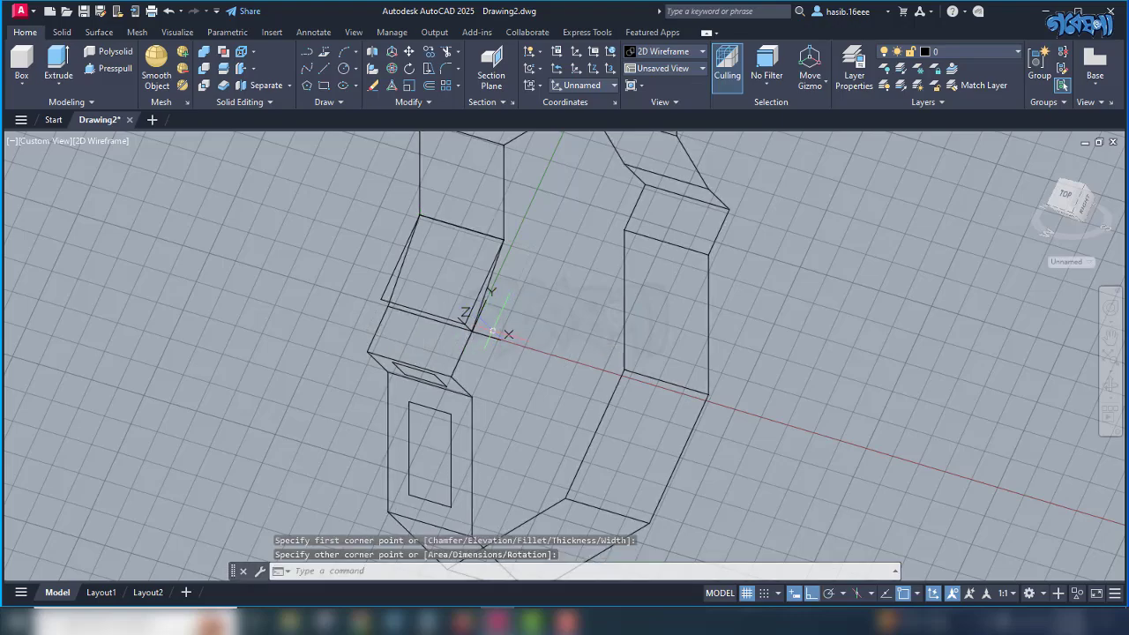
{"action": "middle_click_drag", "start_coordinate": [482, 328], "coordinate": [670, 283], "text": "shift"}
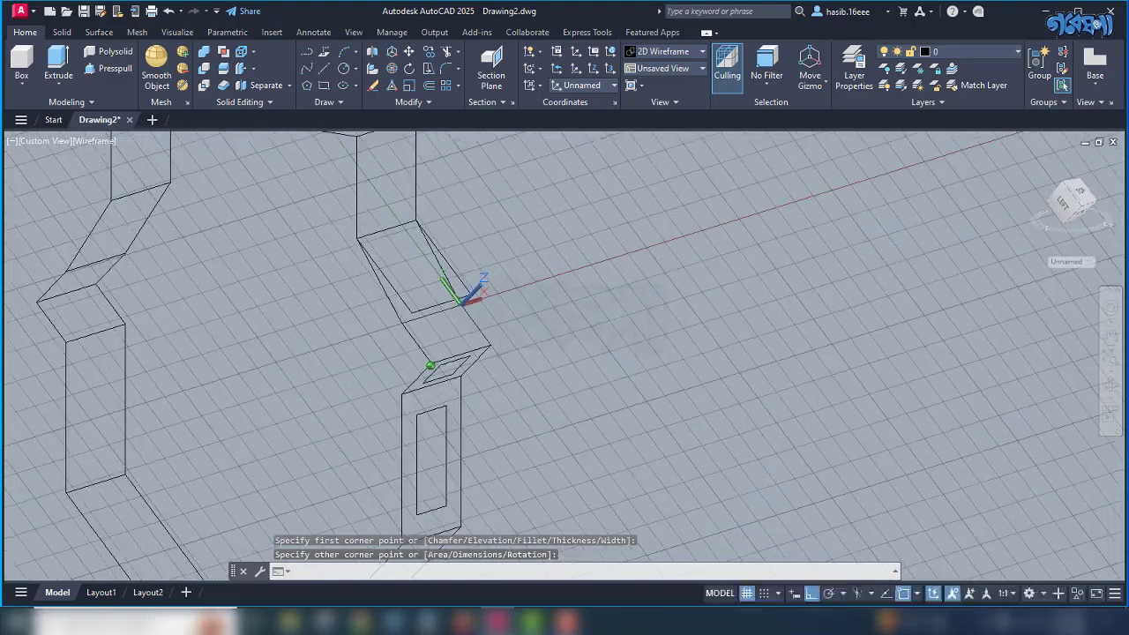
{"action": "left_click", "coordinate": [435, 306]}
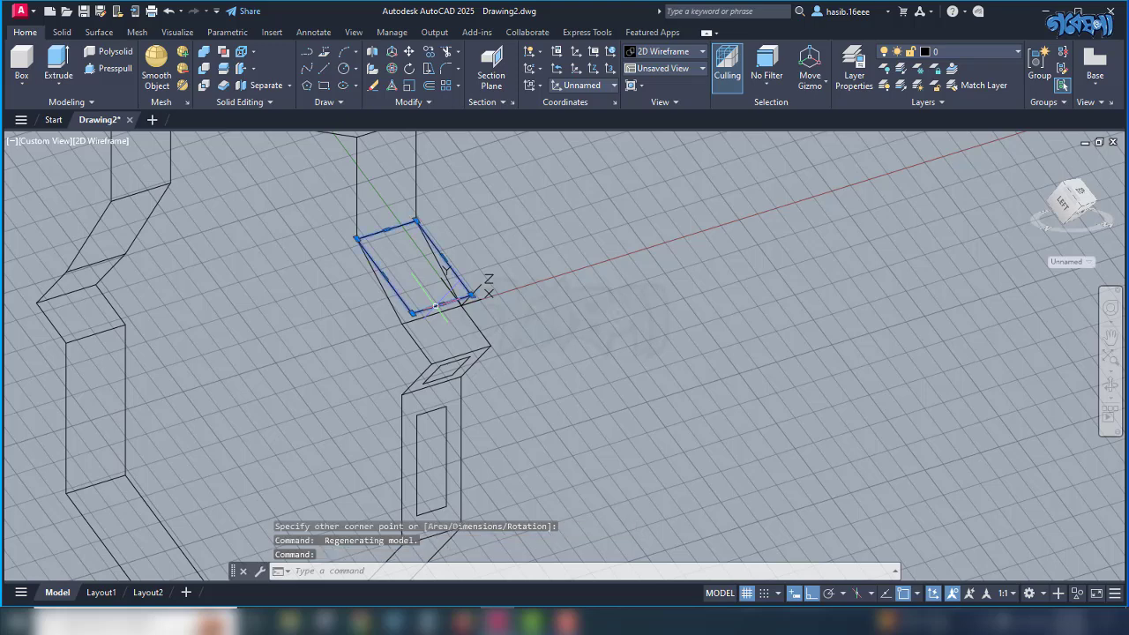
{"action": "key", "text": "Delete"}
{"action": "left_click", "coordinate": [324, 85]}
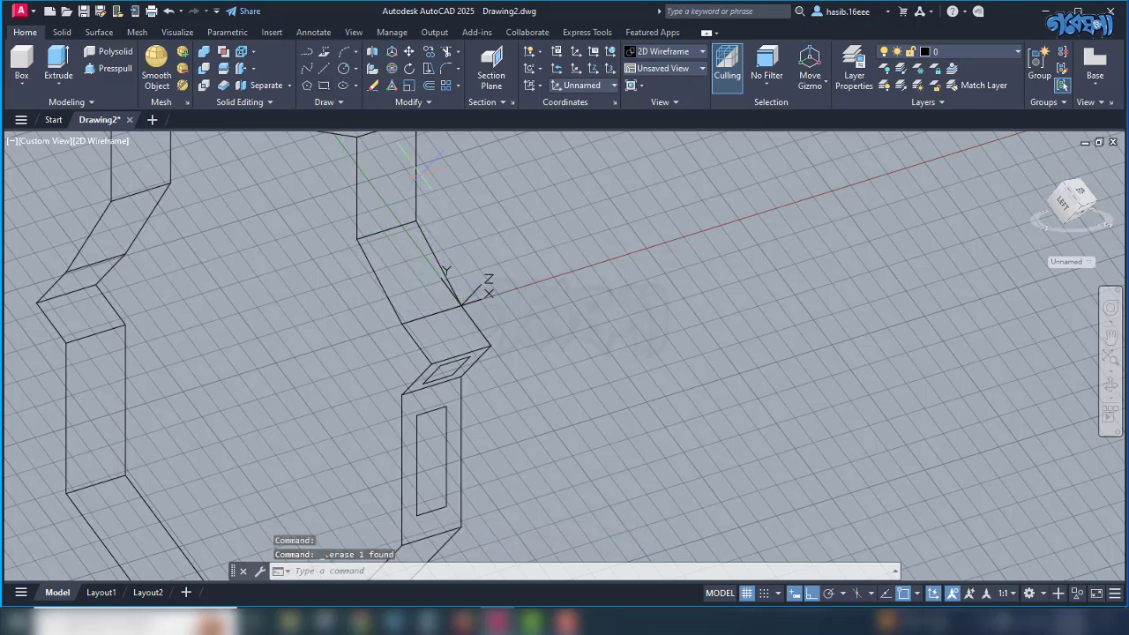
{"action": "left_click", "coordinate": [417, 223]}
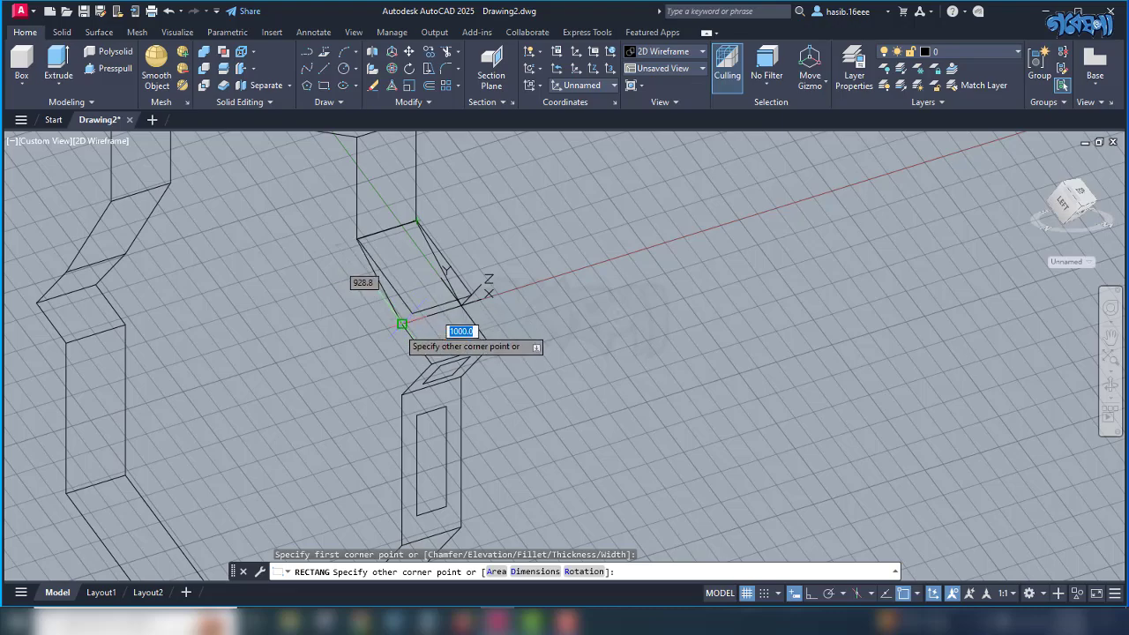
{"action": "key", "text": "Escape"}
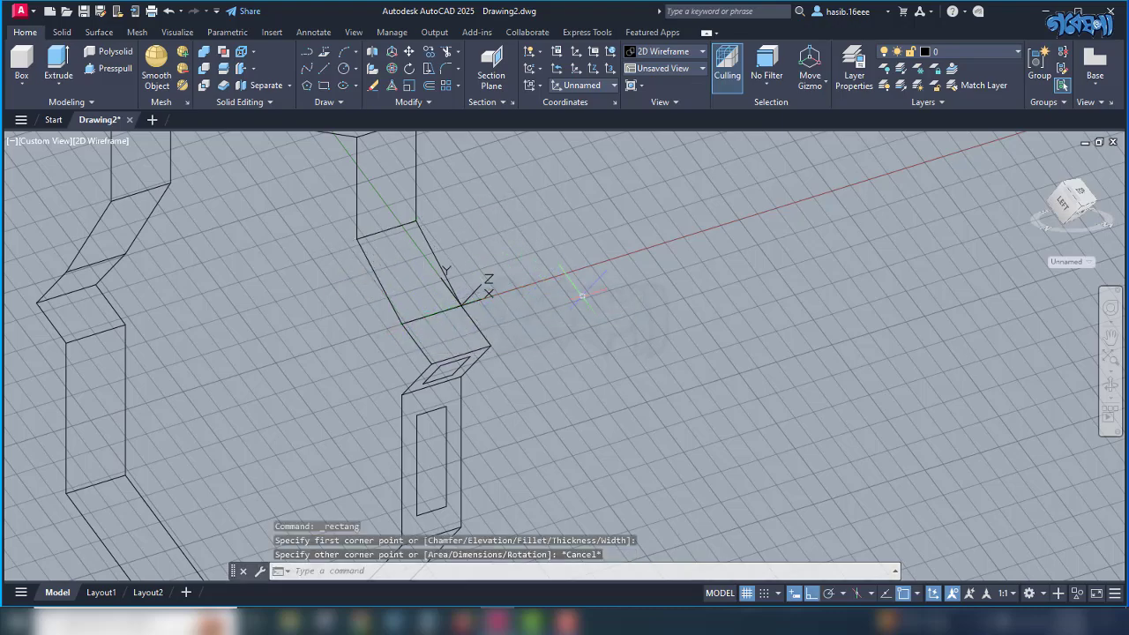
{"action": "middle_click_drag", "start_coordinate": [575, 291], "coordinate": [302, 286], "text": "shift"}
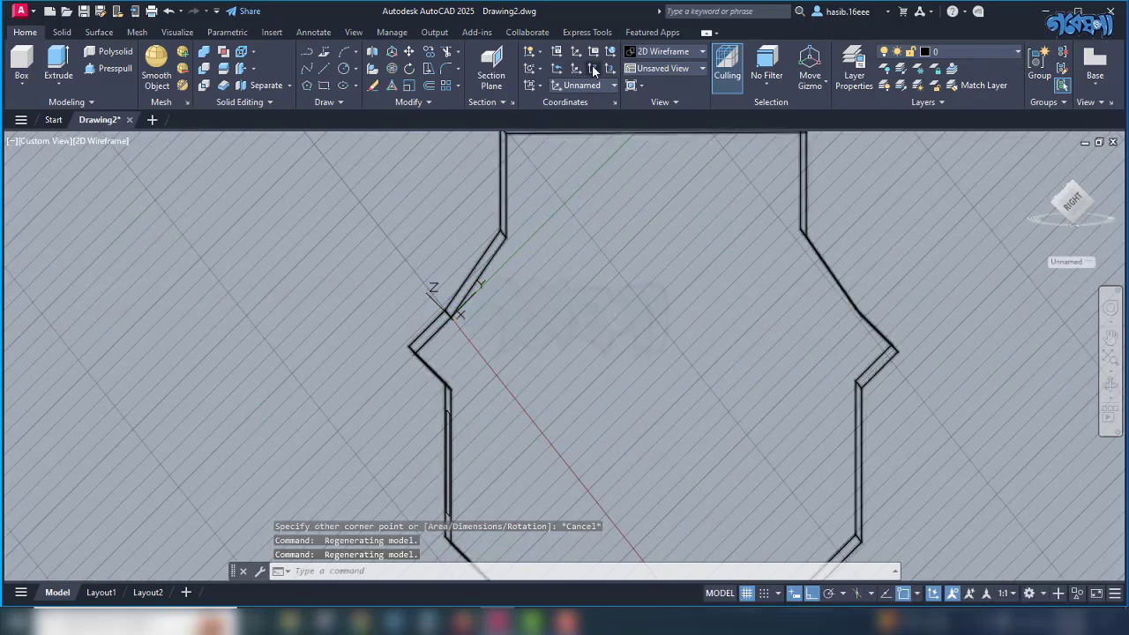
Start a UCS at the notch corner, turn Ortho off with F8, and orbit around the notch.
{"action": "left_click", "coordinate": [593, 70]}
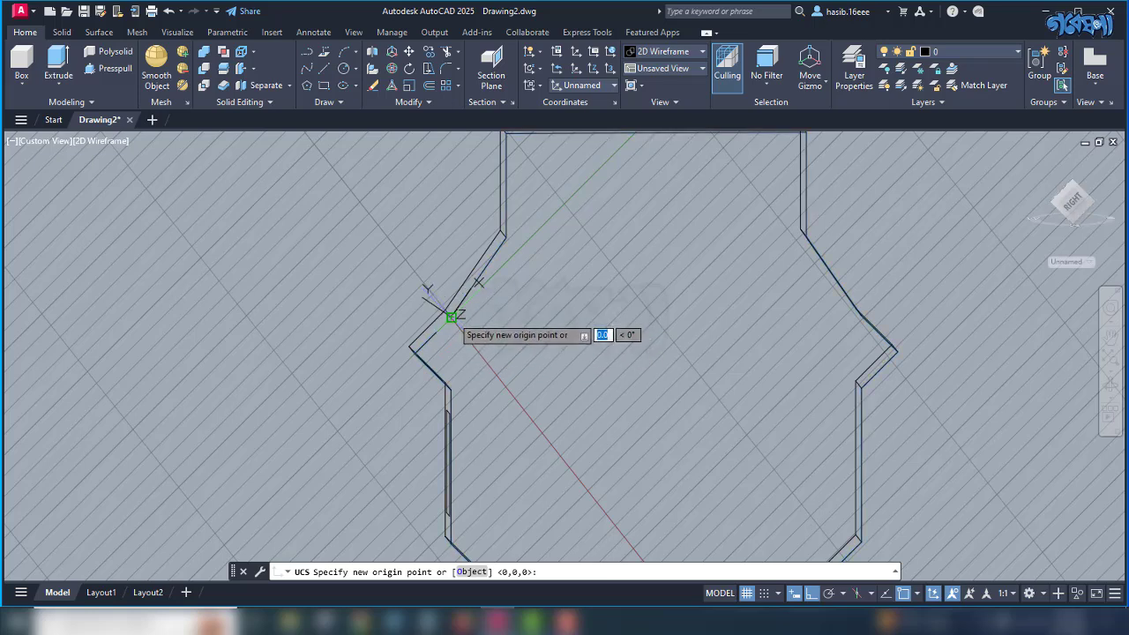
{"action": "left_click", "coordinate": [451, 316]}
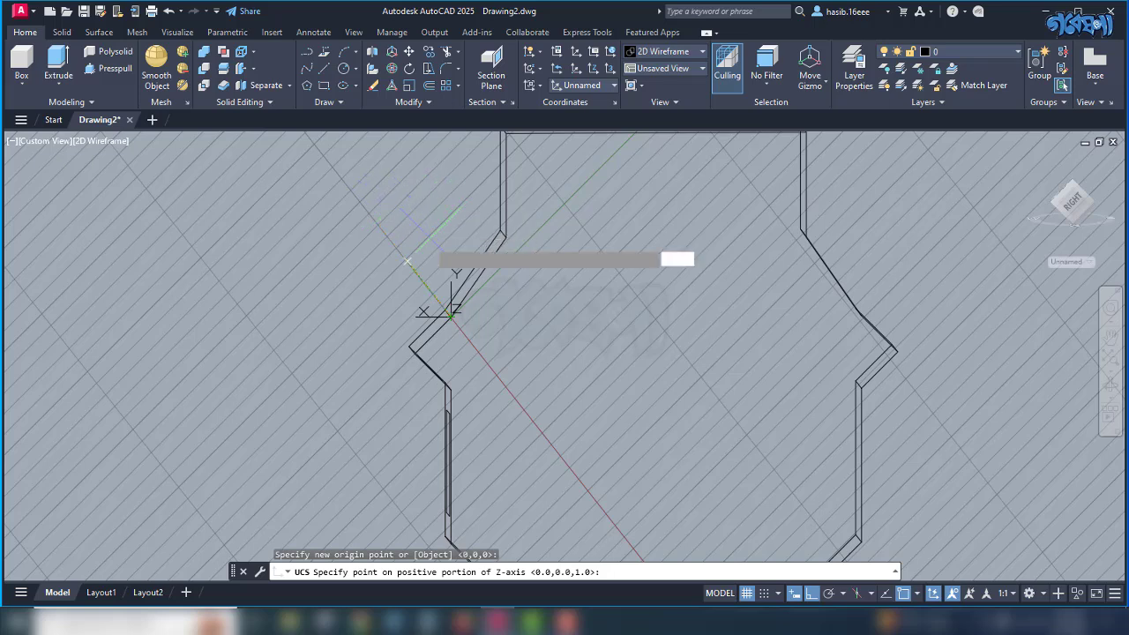
{"action": "key", "text": "F8"}
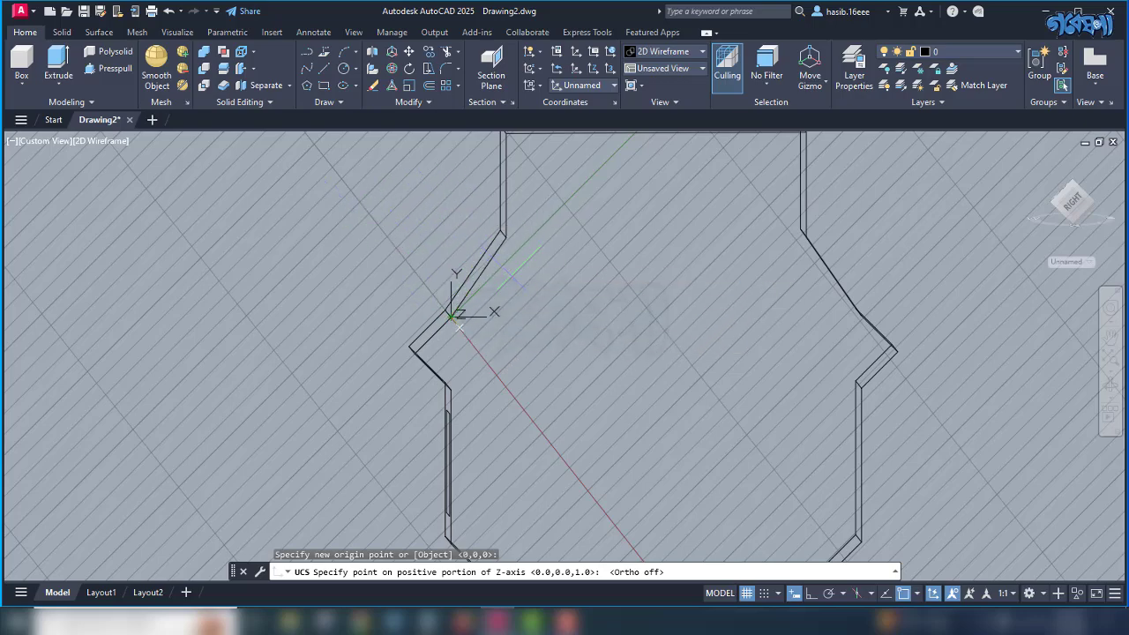
{"action": "middle_click_drag", "start_coordinate": [547, 326], "coordinate": [425, 326], "text": "shift"}
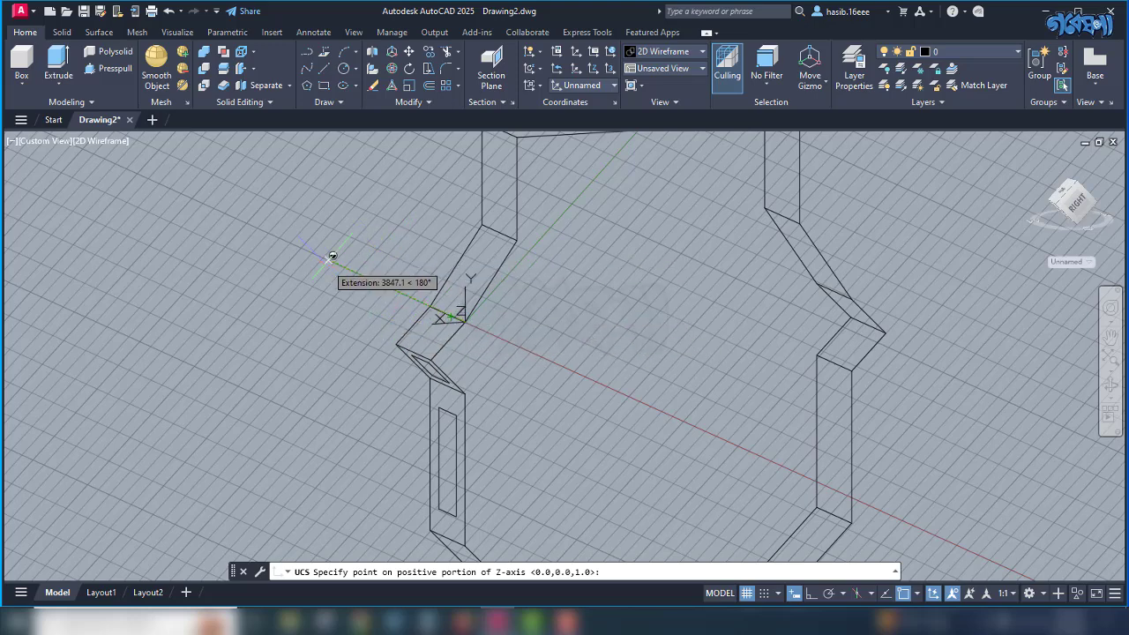
{"action": "middle_click_drag", "start_coordinate": [320, 207], "coordinate": [399, 244], "text": "shift"}
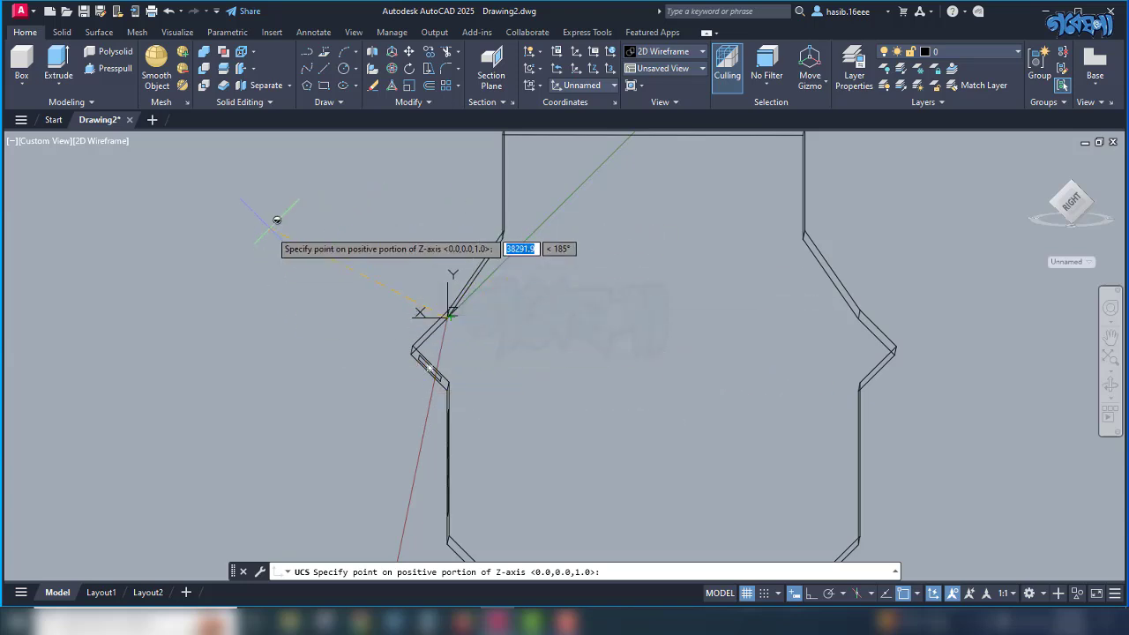
{"action": "mouse_move", "coordinate": [322, 228]}
{"action": "middle_mouse_down", "text": "shift"}
{"action": "mouse_move", "coordinate": [537, 255]}
{"action": "mouse_move", "coordinate": [547, 267]}
{"action": "mouse_move", "coordinate": [655, 244]}
{"action": "mouse_move", "coordinate": [645, 244]}
{"action": "middle_mouse_up", "text": "shift"}
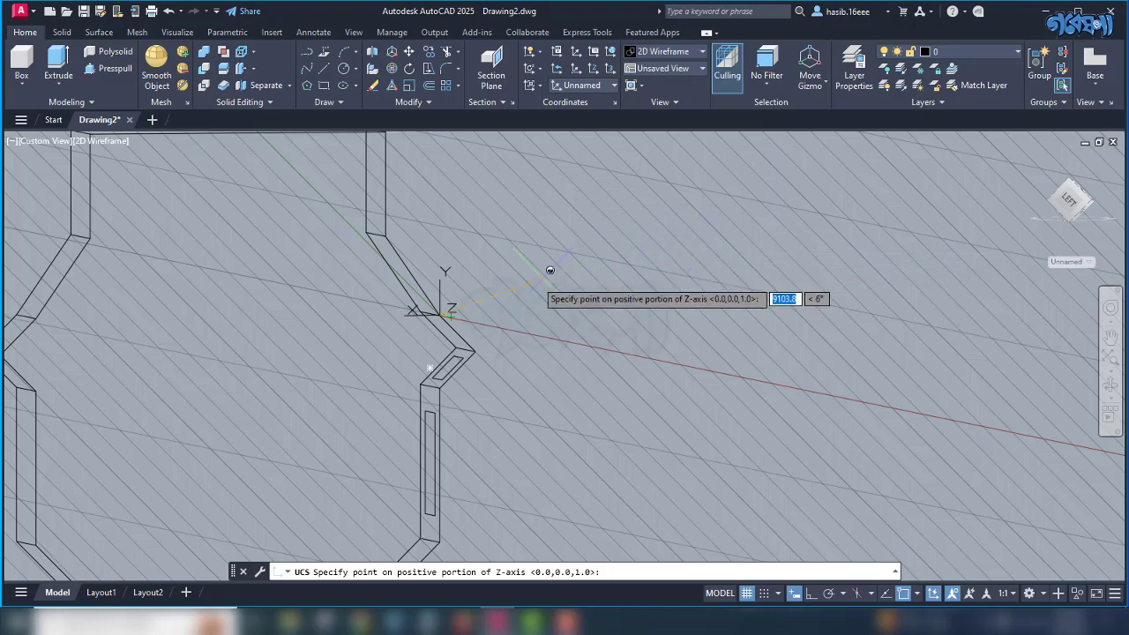
{"action": "middle_click_drag", "start_coordinate": [627, 302], "coordinate": [587, 272], "text": "shift"}
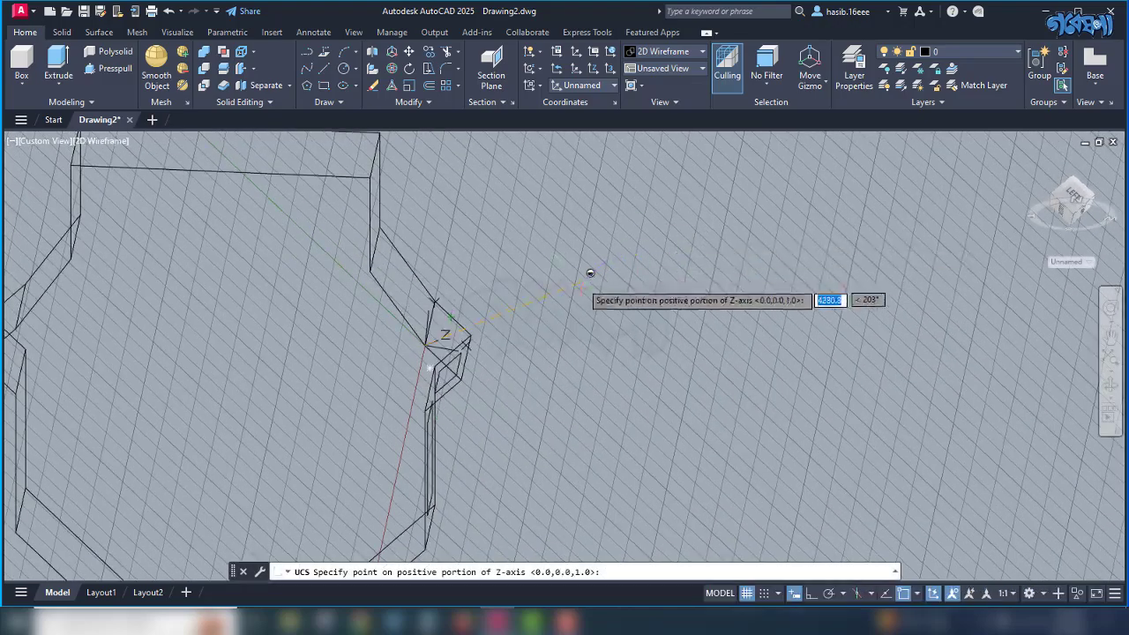
{"action": "middle_click_drag", "start_coordinate": [692, 200], "coordinate": [342, 263], "text": "shift"}
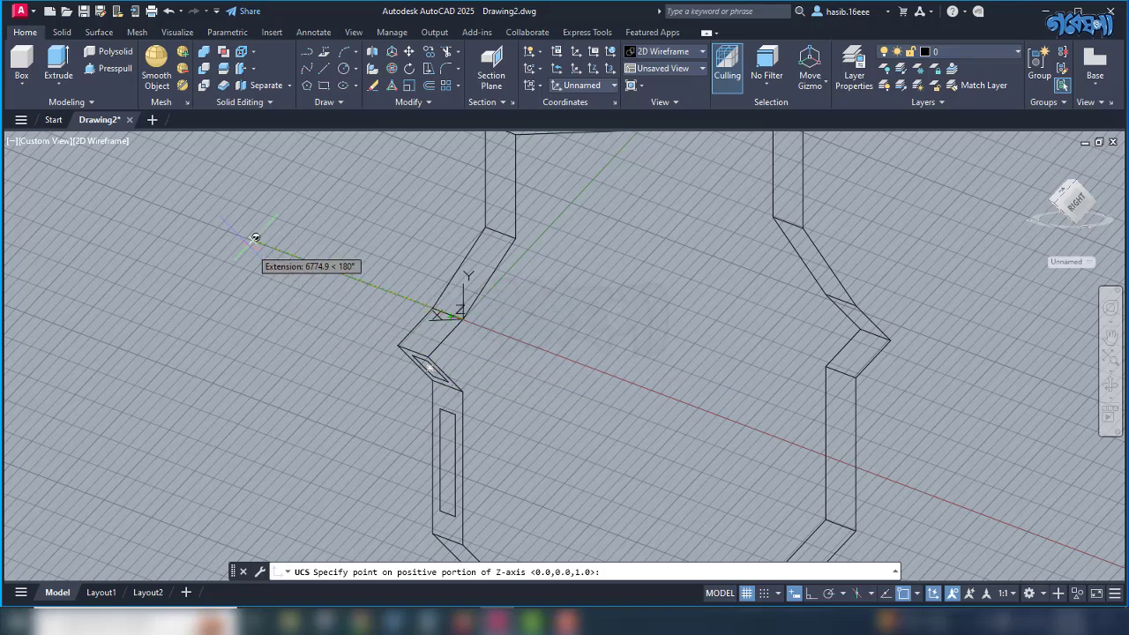
{"action": "middle_click_drag", "start_coordinate": [220, 227], "coordinate": [559, 216], "text": "shift"}
Redefine the UCS with its origin at the inner notch corner and set its Z direction.
{"action": "left_click", "coordinate": [592, 70]}
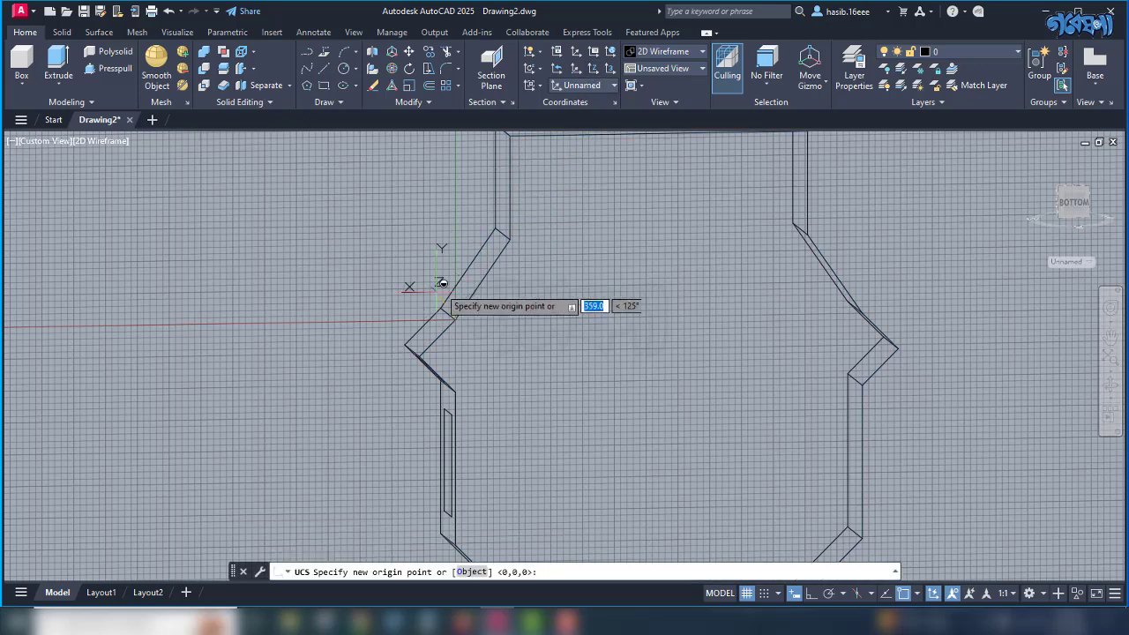
{"action": "left_click", "coordinate": [457, 314]}
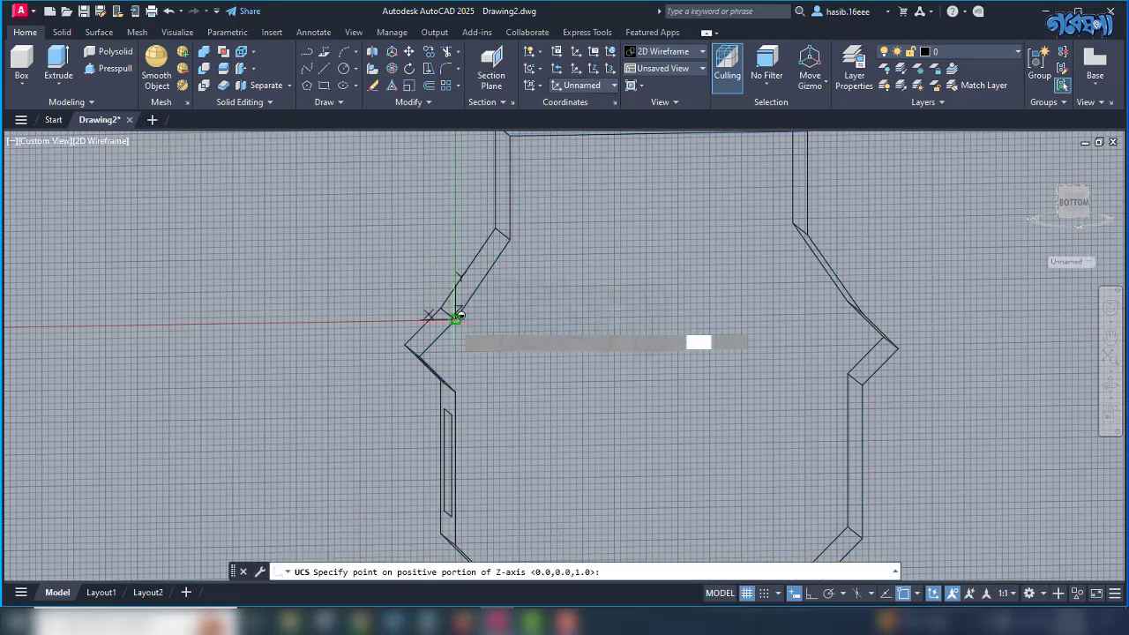
{"action": "left_click", "coordinate": [342, 231]}
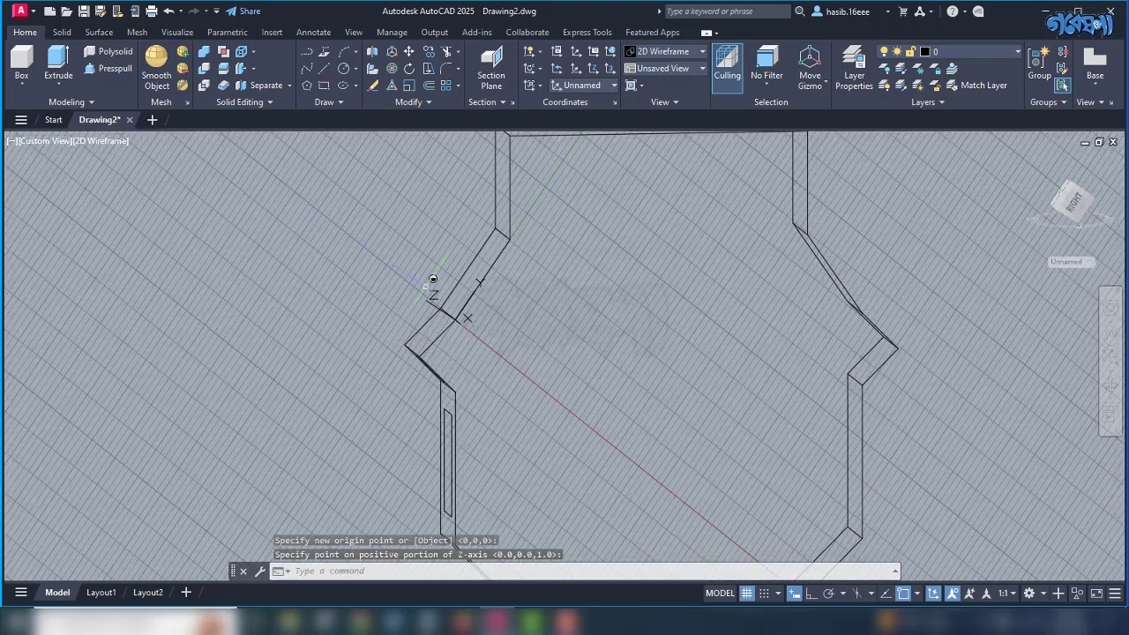
{"action": "middle_click_drag", "start_coordinate": [432, 278], "coordinate": [425, 139], "text": "shift"}
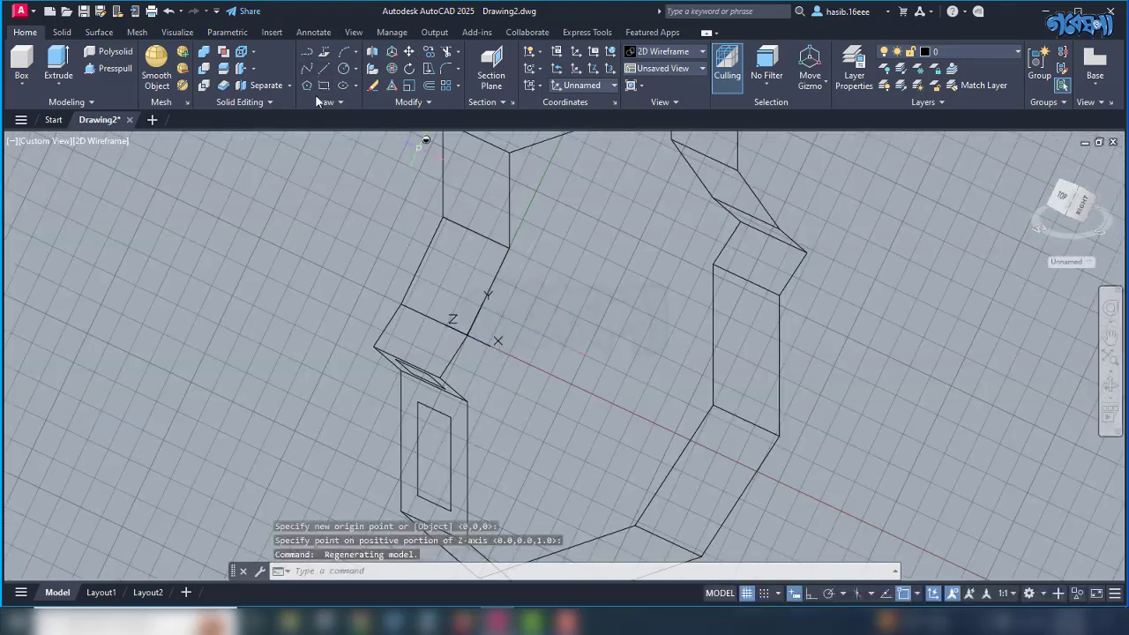
{"action": "left_click", "coordinate": [324, 89]}
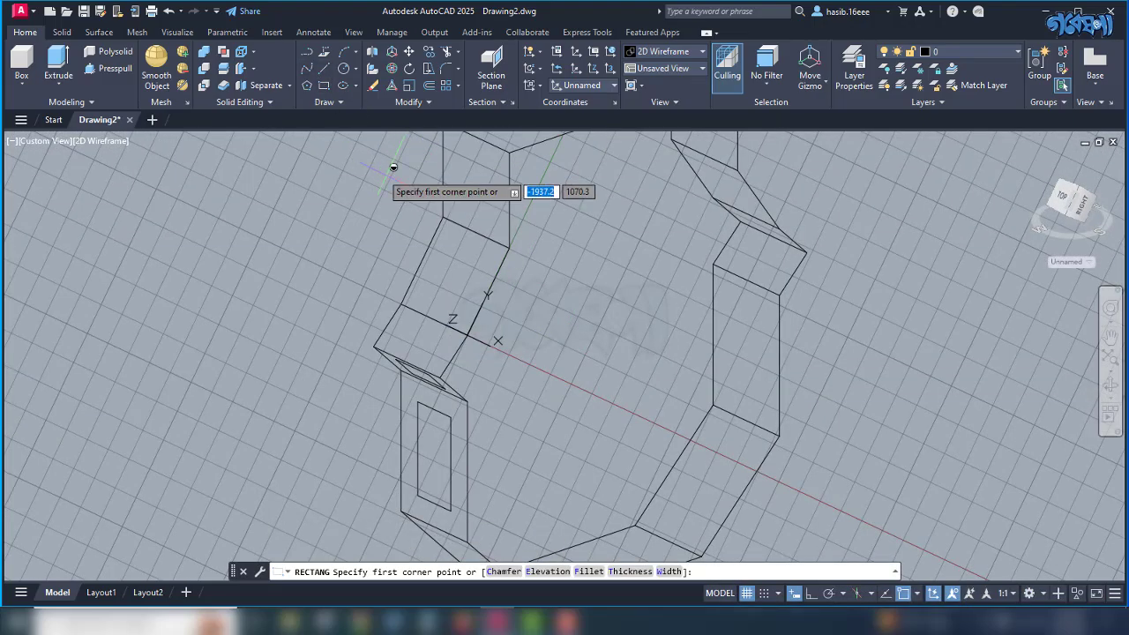
Draw a rectangle covering the upper sloped notch face.
{"action": "left_click", "coordinate": [443, 218]}
{"action": "left_click", "coordinate": [463, 327]}
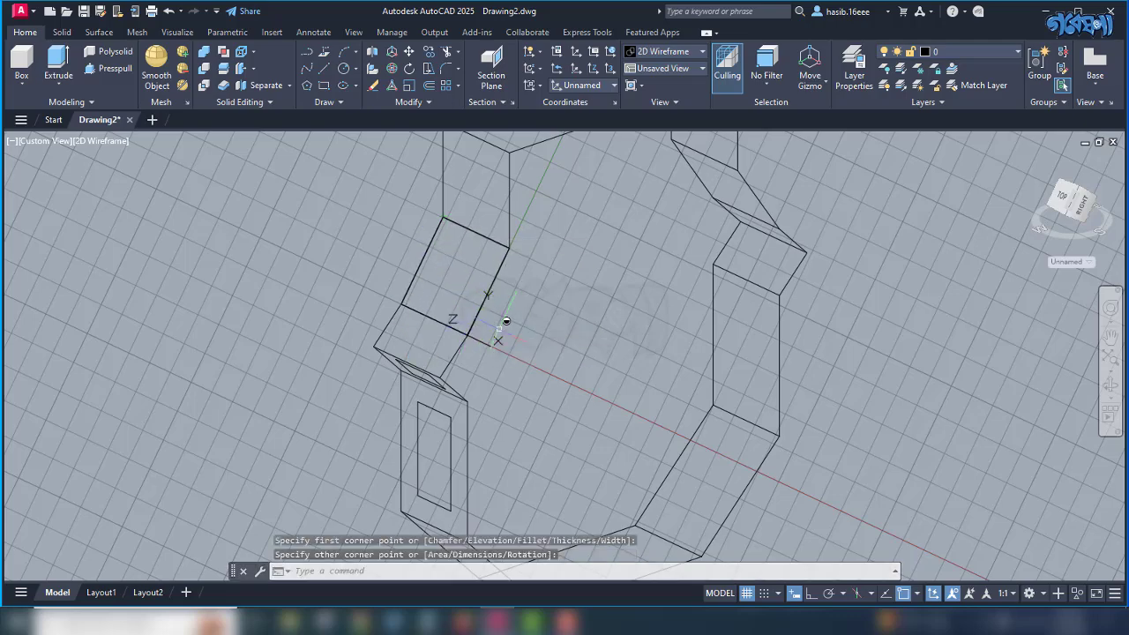
{"action": "mouse_move", "coordinate": [538, 279]}
{"action": "middle_mouse_down", "text": "shift"}
{"action": "mouse_move", "coordinate": [559, 292]}
{"action": "mouse_move", "coordinate": [494, 265]}
{"action": "middle_mouse_up", "text": "shift"}
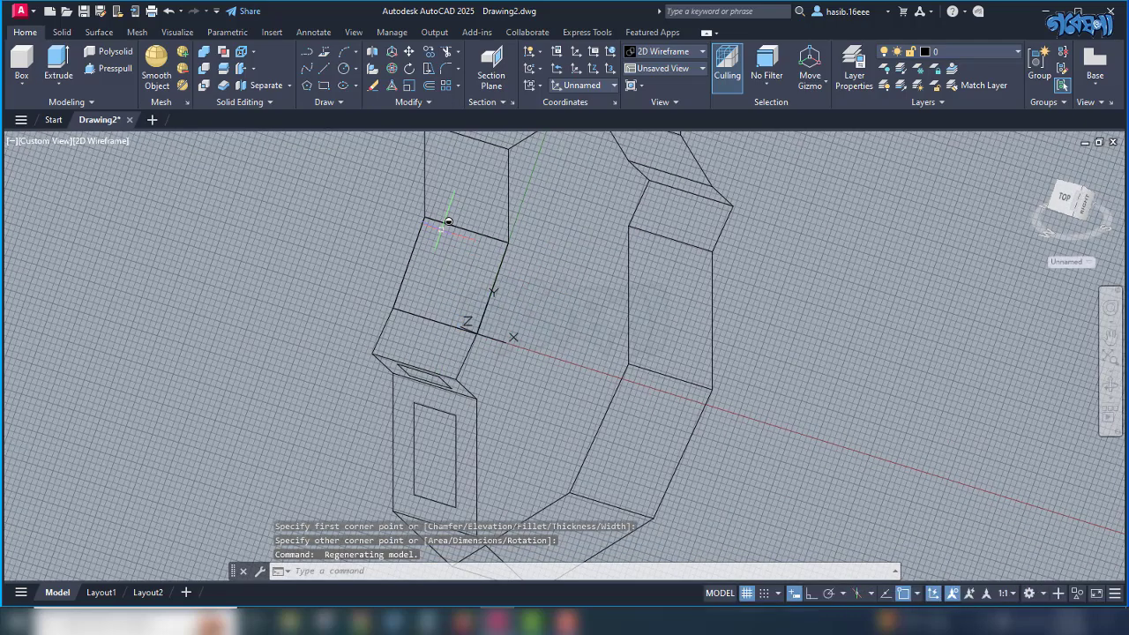
Offset the rectangle 250 inward and delete the outer rectangle.
{"action": "left_click", "coordinate": [460, 229]}
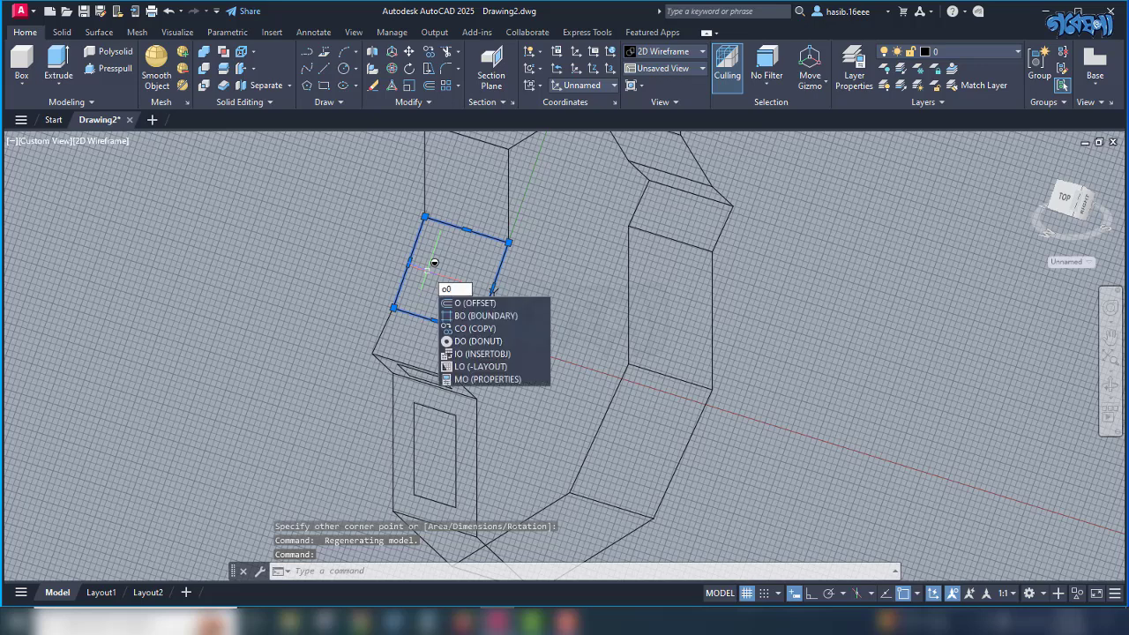
{"action": "key", "text": "Return"}
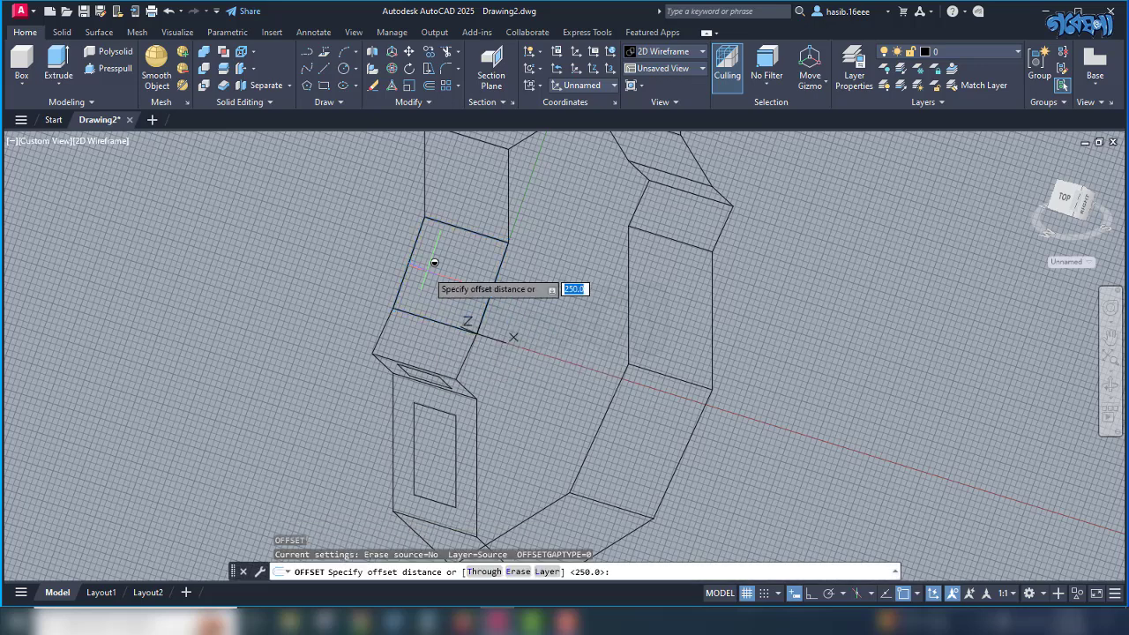
{"action": "key", "text": "Return"}
{"action": "left_click", "coordinate": [411, 258]}
{"action": "left_click", "coordinate": [433, 256]}
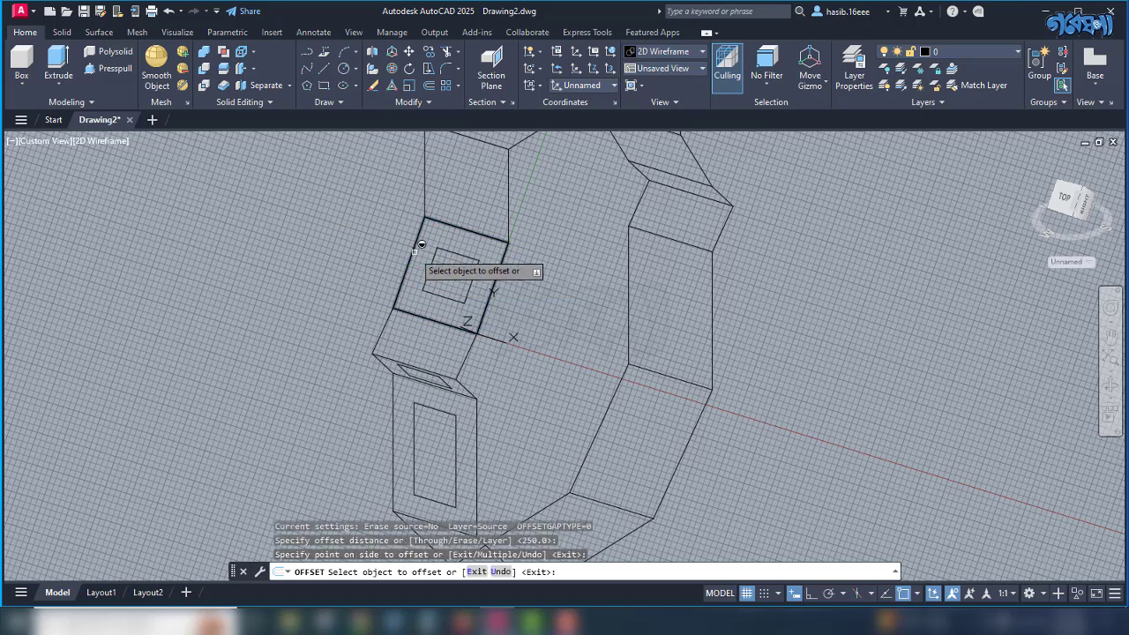
{"action": "key", "text": "Escape"}
{"action": "left_click", "coordinate": [420, 245]}
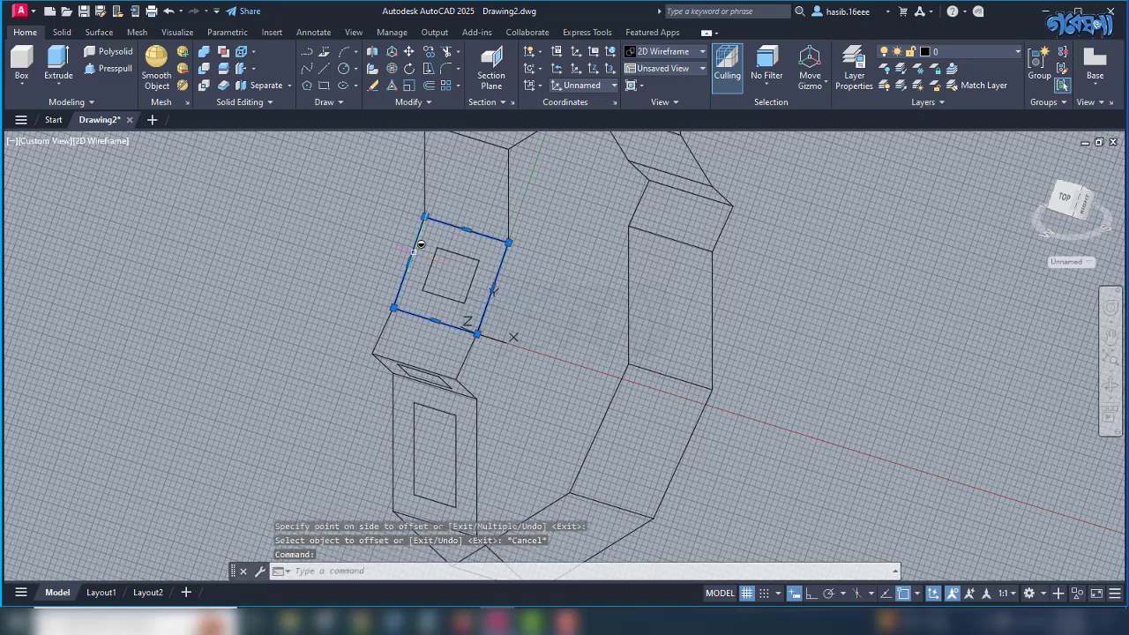
{"action": "key", "text": "Delete"}
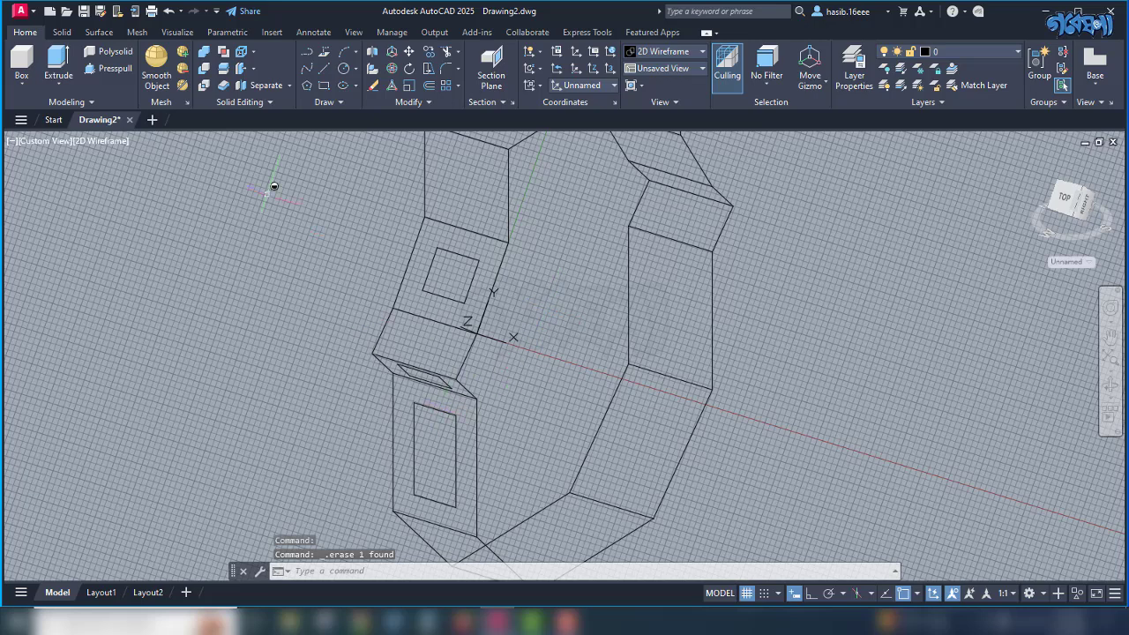
Extrude the small inset square 500 into a window block.
{"action": "left_click", "coordinate": [58, 61]}
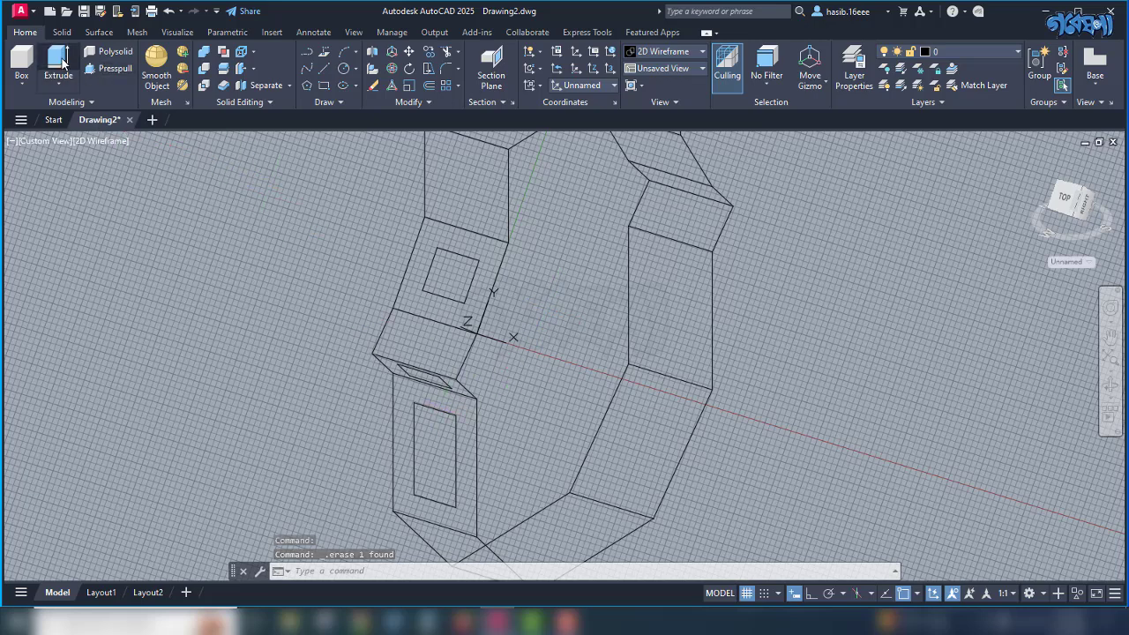
{"action": "left_click", "coordinate": [436, 252]}
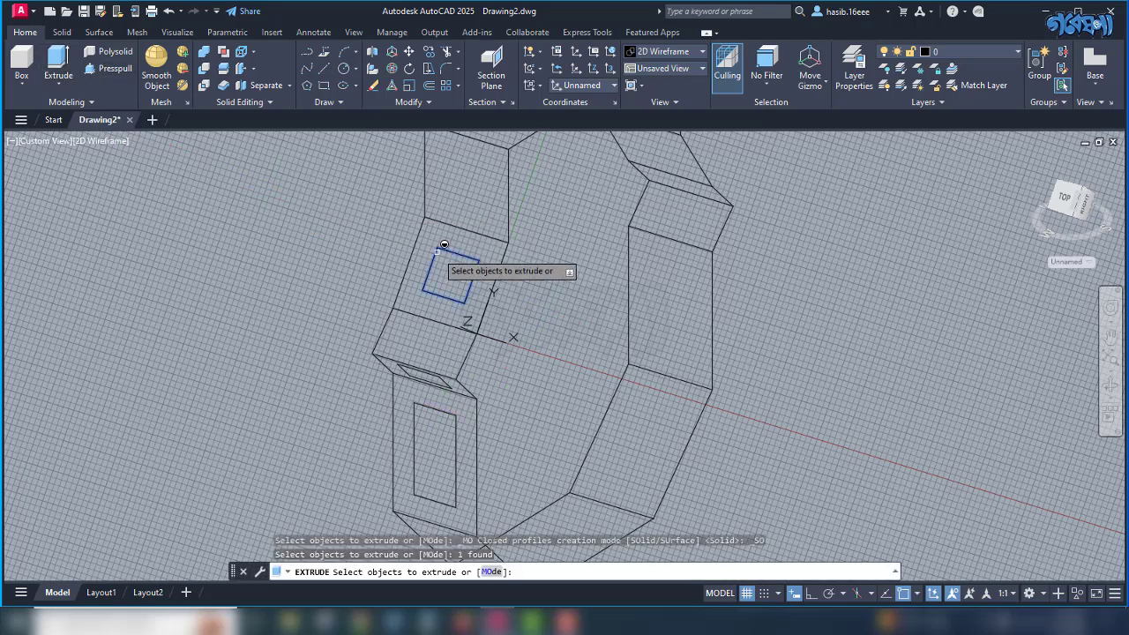
{"action": "key", "text": "Return"}
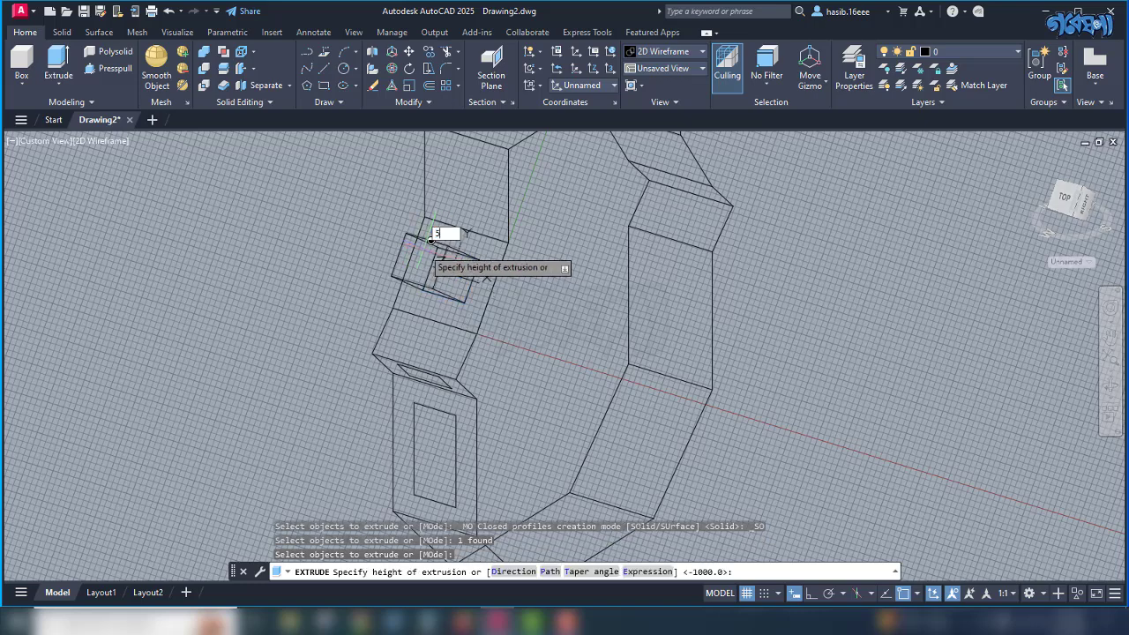
{"action": "key", "text": "Return"}
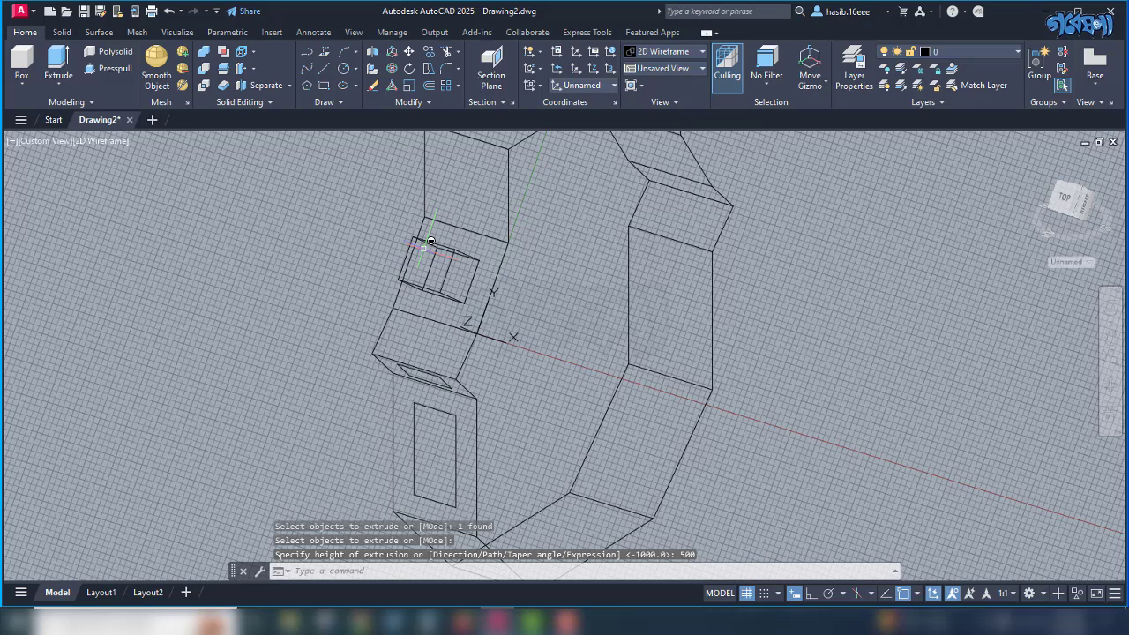
Extrude the chamfered-face profile and the lower-face inner rectangle 200 each.
{"action": "key", "text": "Return"}
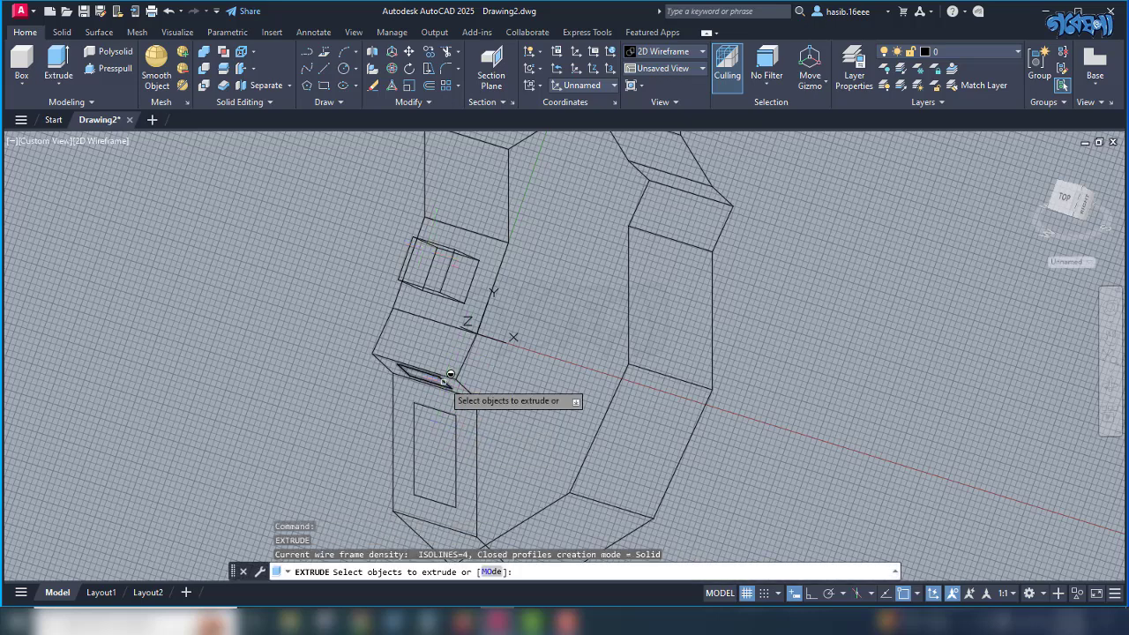
{"action": "left_click", "coordinate": [446, 380]}
{"action": "key", "text": "Return"}
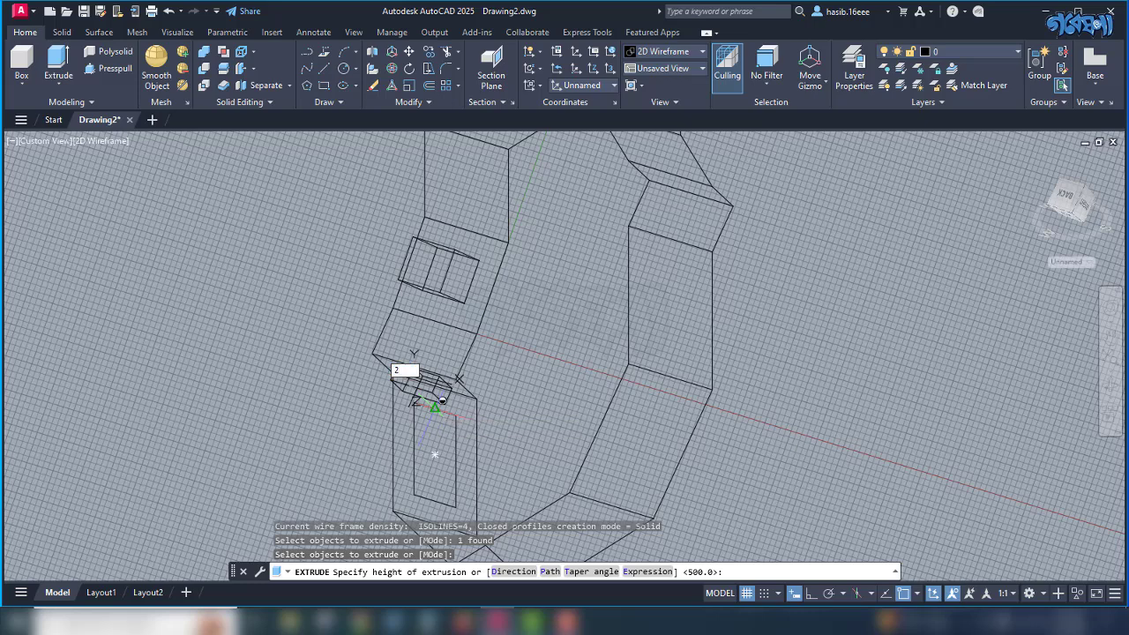
{"action": "type", "text": "200"}
{"action": "key", "text": "Return"}
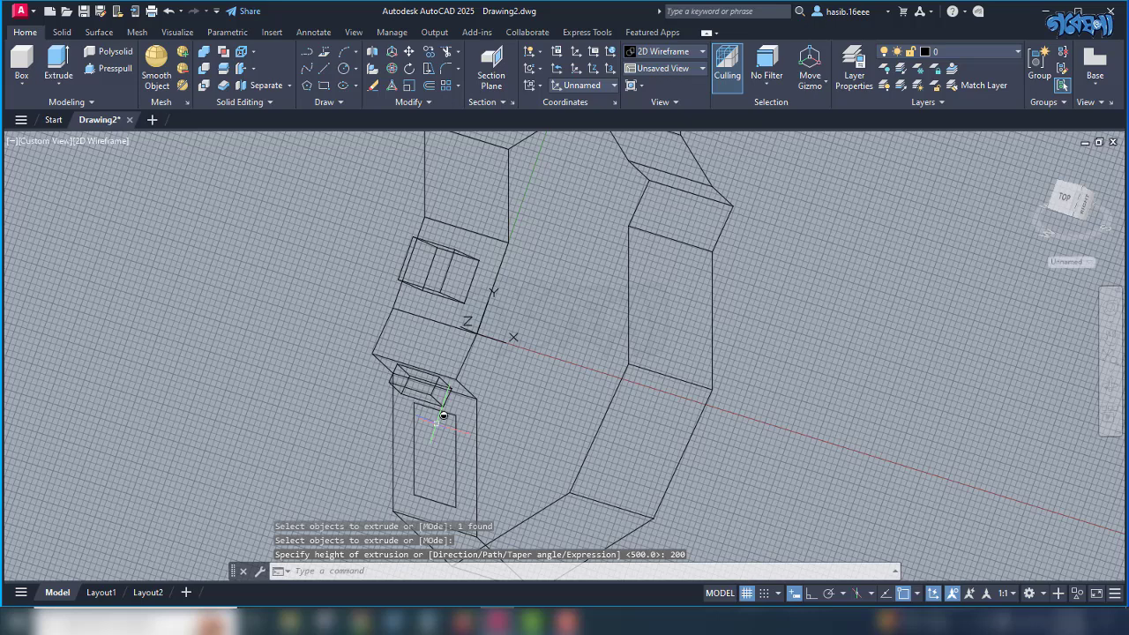
{"action": "key", "text": "Return"}
{"action": "left_click", "coordinate": [456, 437]}
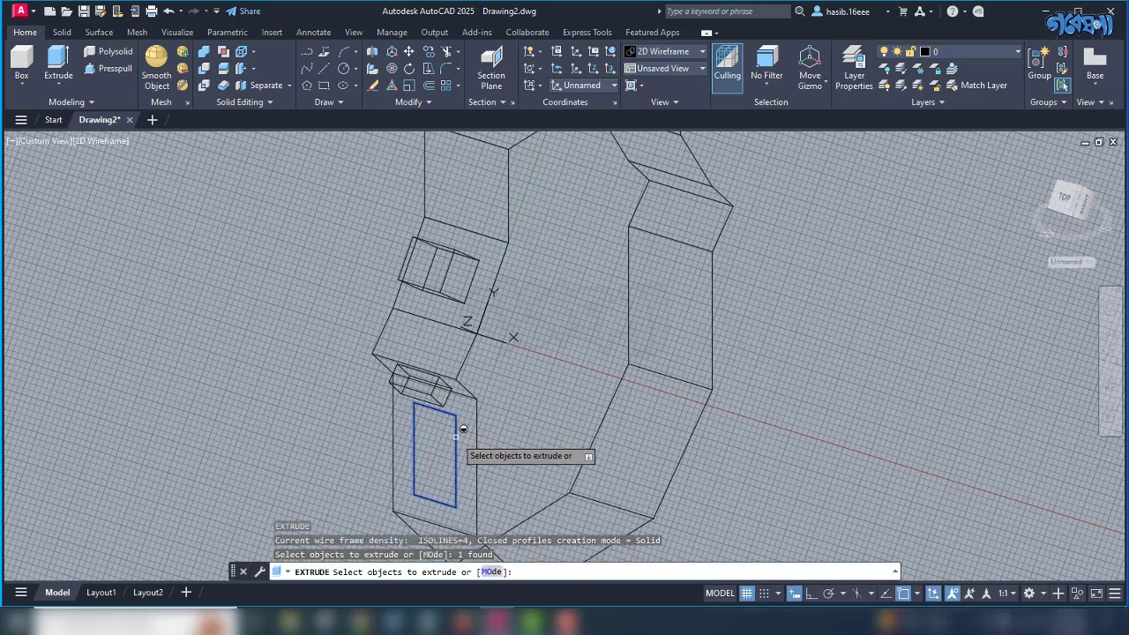
{"action": "key", "text": "Return"}
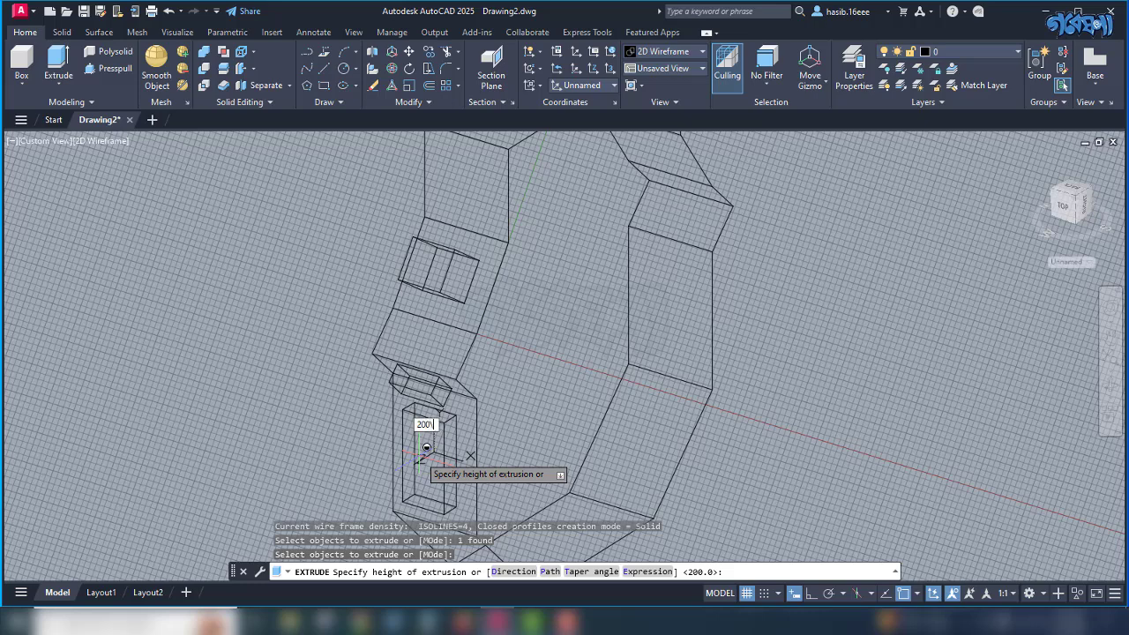
{"action": "type", "text": "200"}
{"action": "key", "text": "Return"}
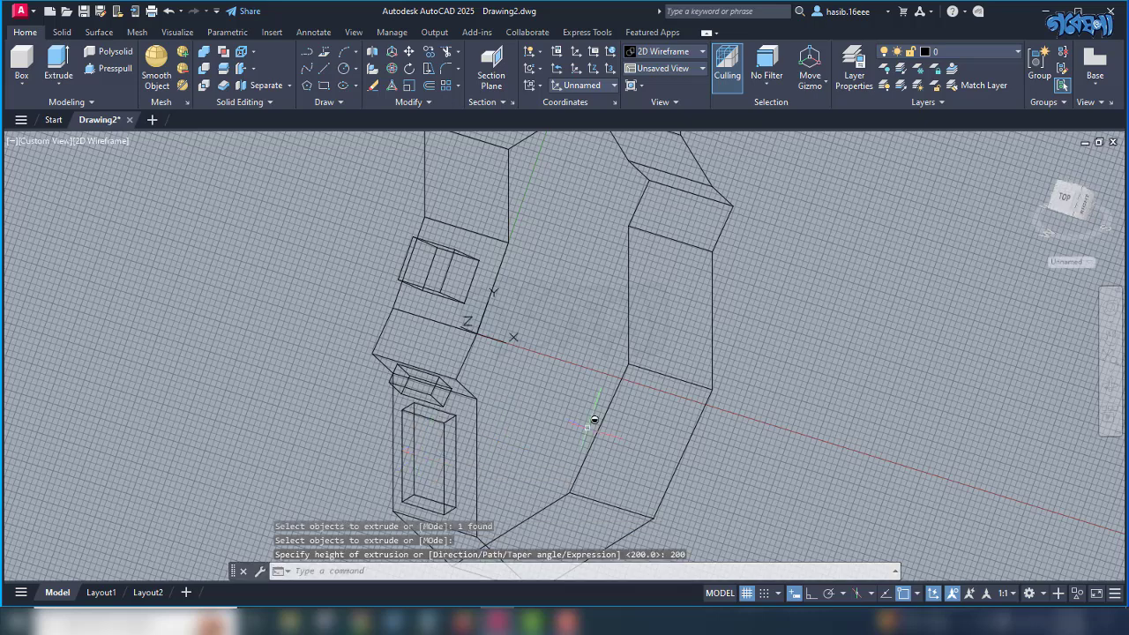
Switch the coordinate system back to World.
{"action": "left_click", "coordinate": [600, 86]}
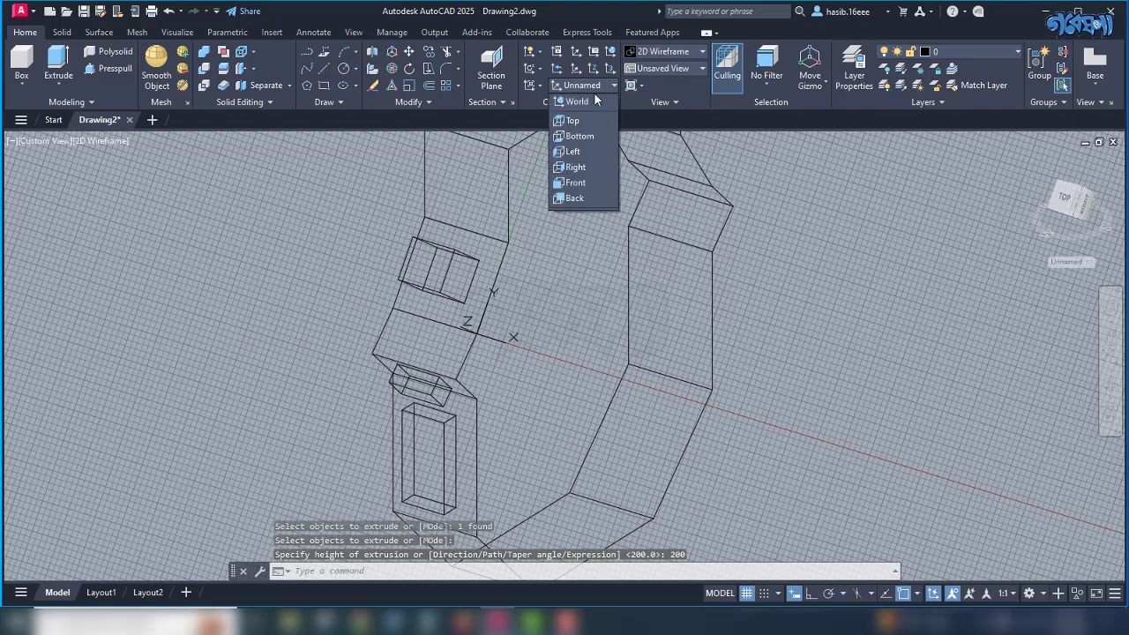
{"action": "left_click", "coordinate": [584, 104]}
{"action": "scroll", "coordinate": [490, 311], "scroll_direction": "down", "scroll_amount": 4}
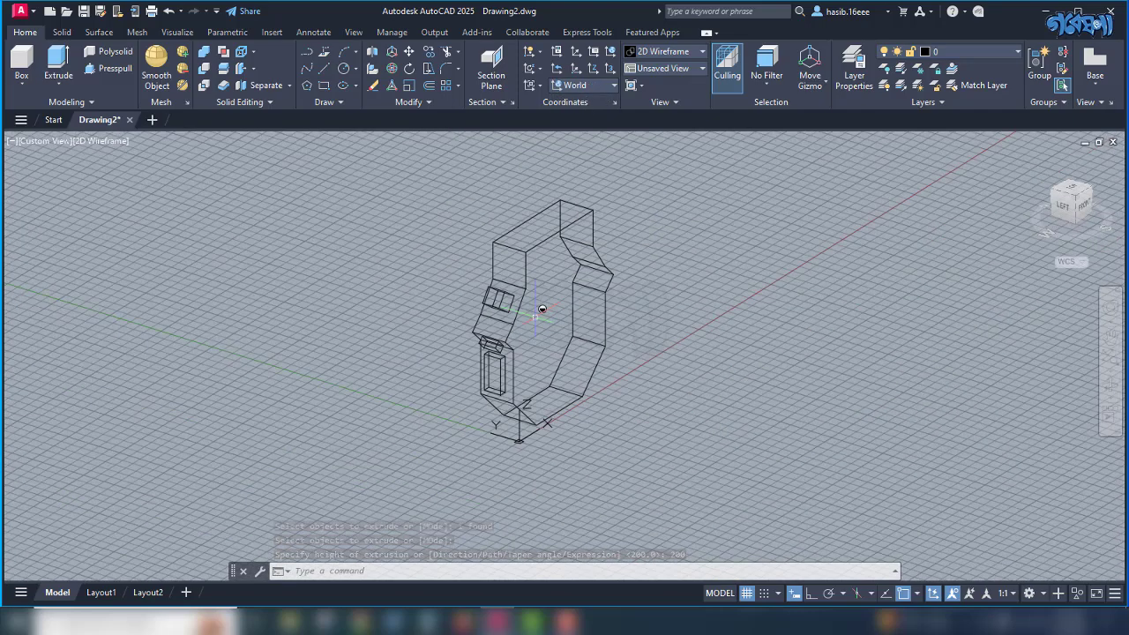
{"action": "scroll", "coordinate": [529, 322], "scroll_direction": "up", "scroll_amount": 3}
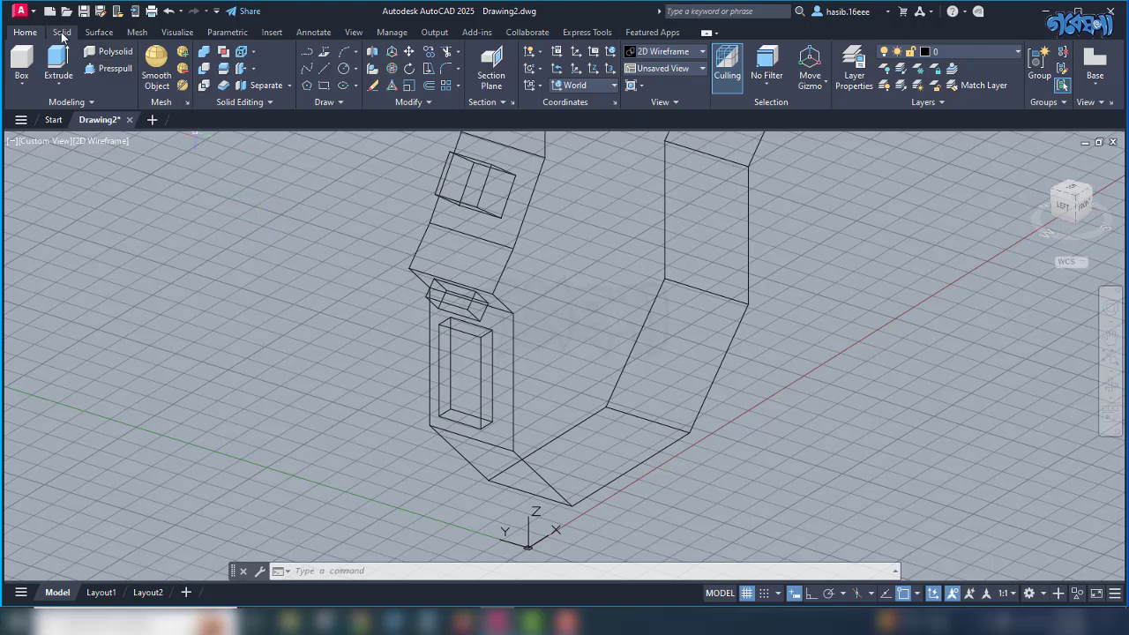
Start a Fillet Edge and pick the tall lower box's edges.
{"action": "left_click", "coordinate": [61, 33]}
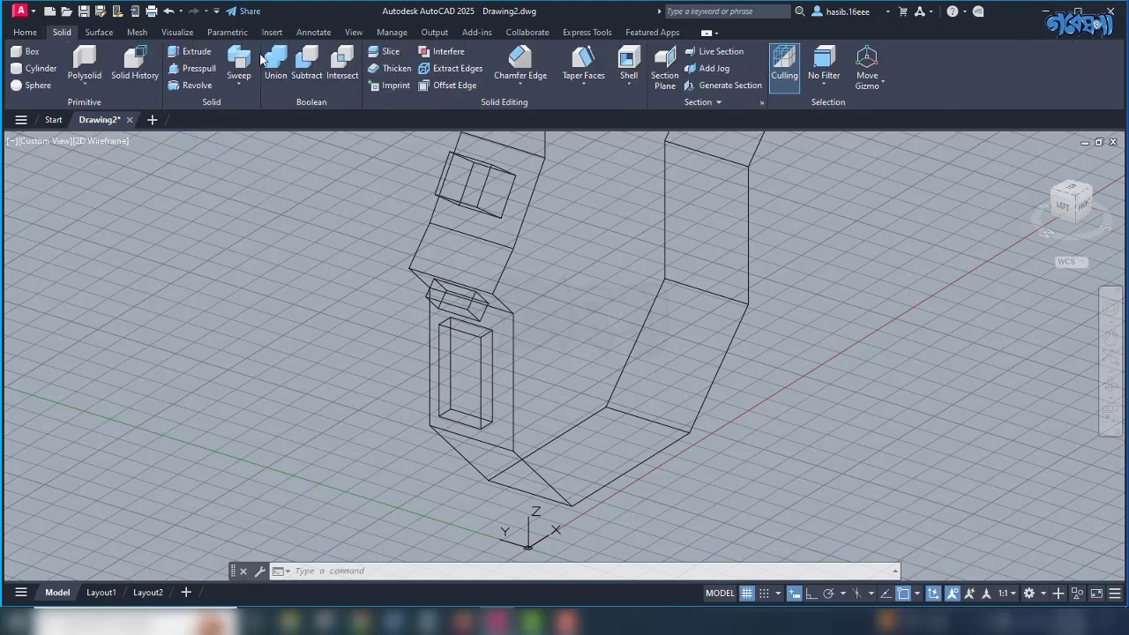
{"action": "left_click", "coordinate": [525, 81]}
{"action": "left_click", "coordinate": [530, 106]}
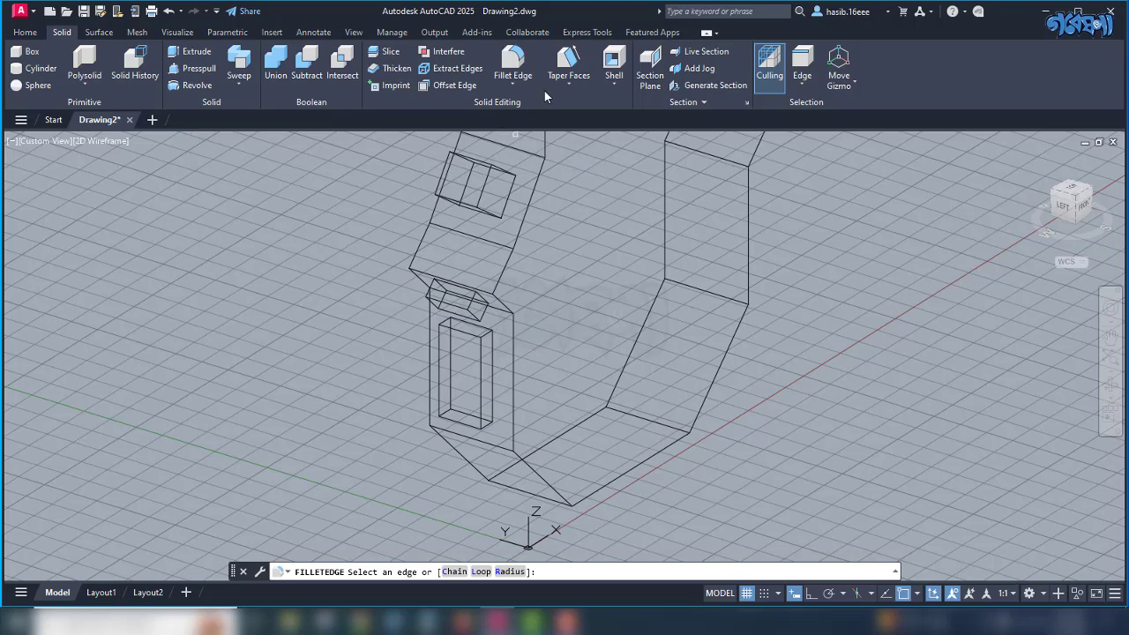
{"action": "left_click", "coordinate": [490, 328]}
{"action": "left_click", "coordinate": [447, 318]}
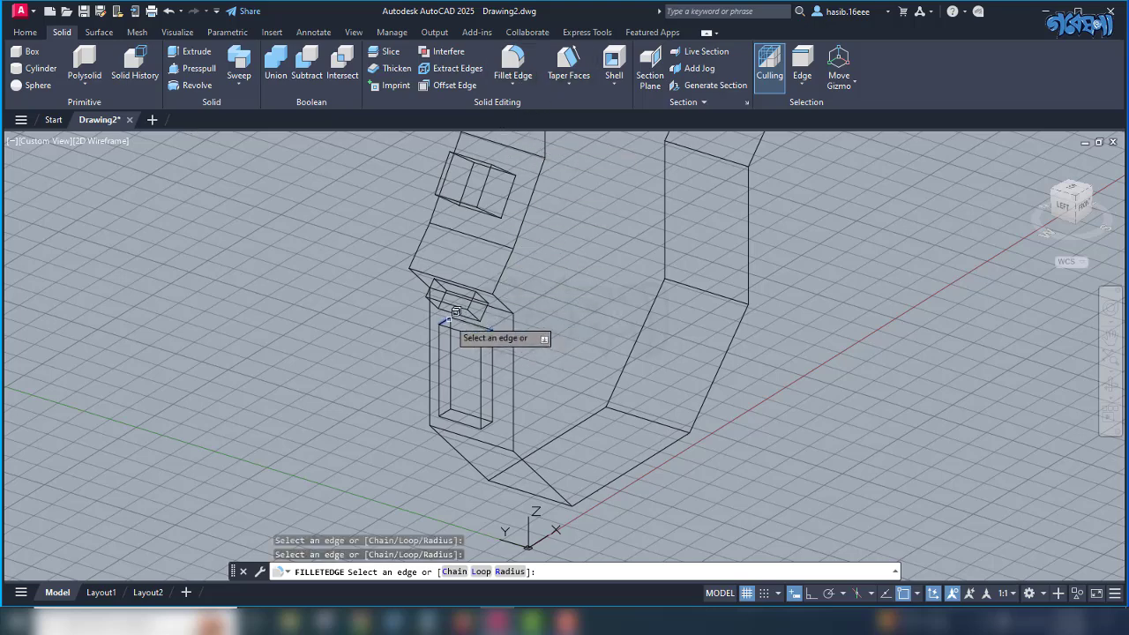
{"action": "left_click", "coordinate": [449, 409]}
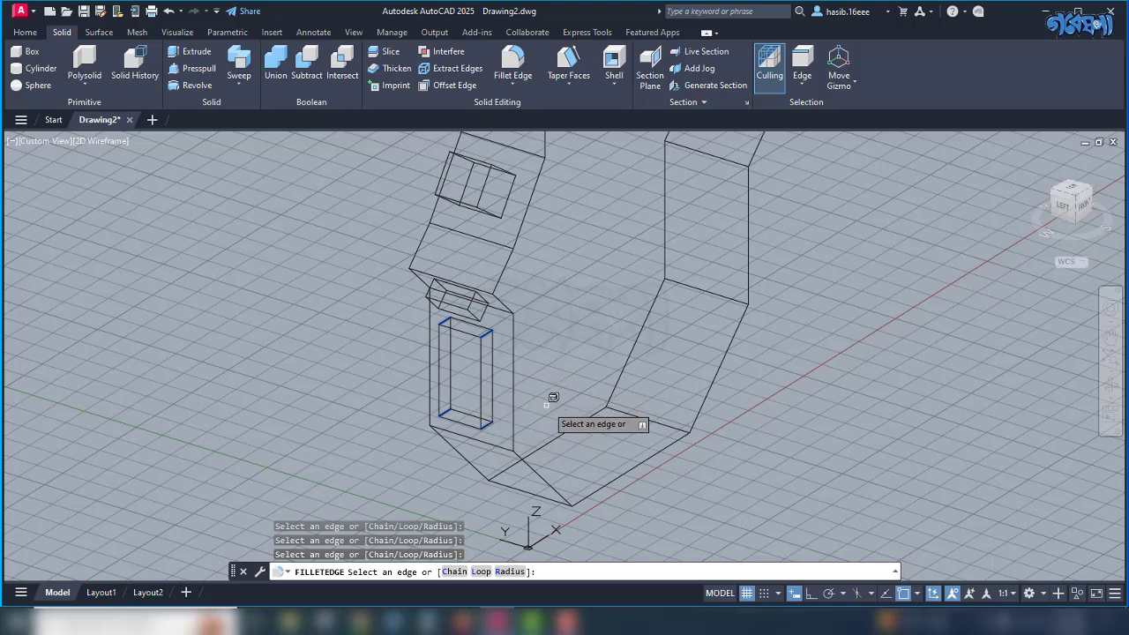
Set the fillet radius to 100 and apply it to the lower box's edges.
{"action": "left_click", "coordinate": [509, 572]}
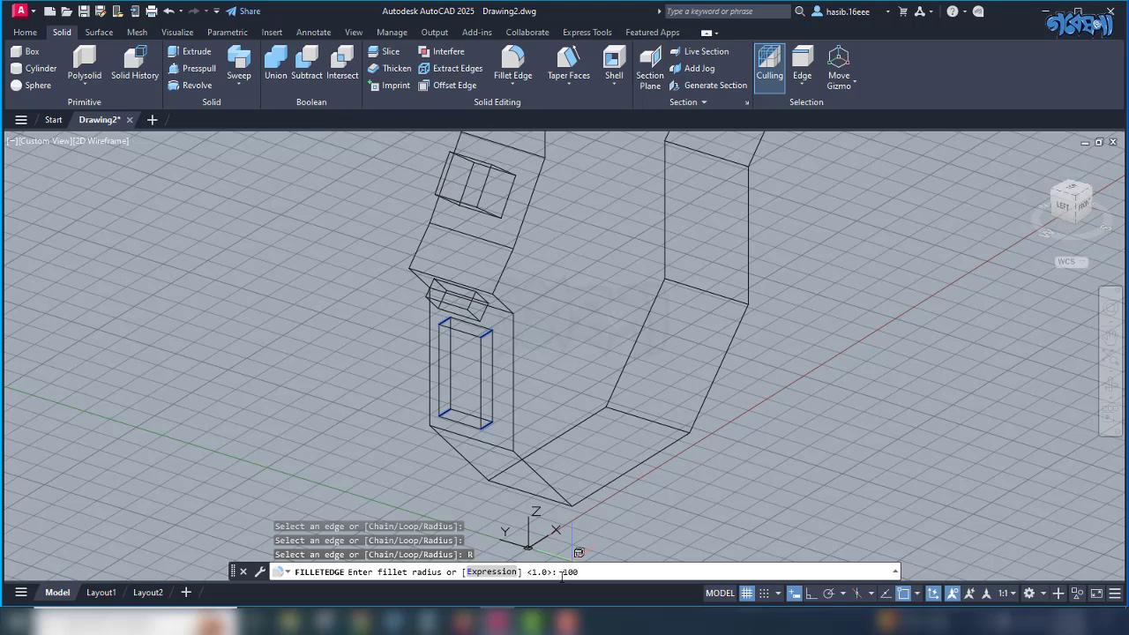
{"action": "key", "text": "Return"}
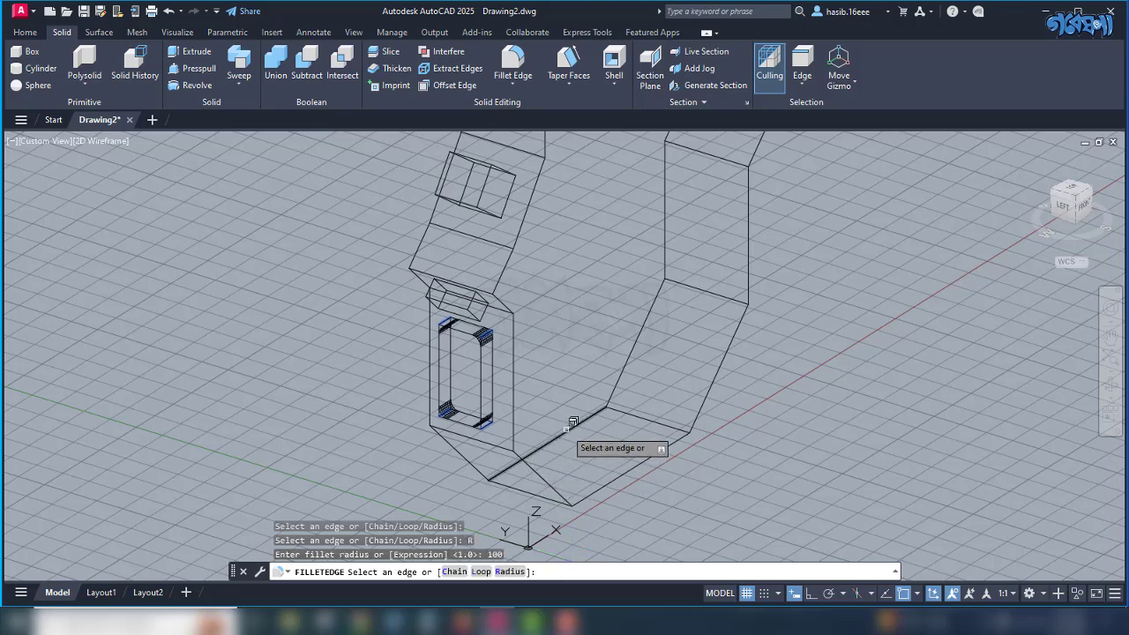
{"action": "scroll", "coordinate": [511, 369], "scroll_direction": "up", "scroll_amount": 2}
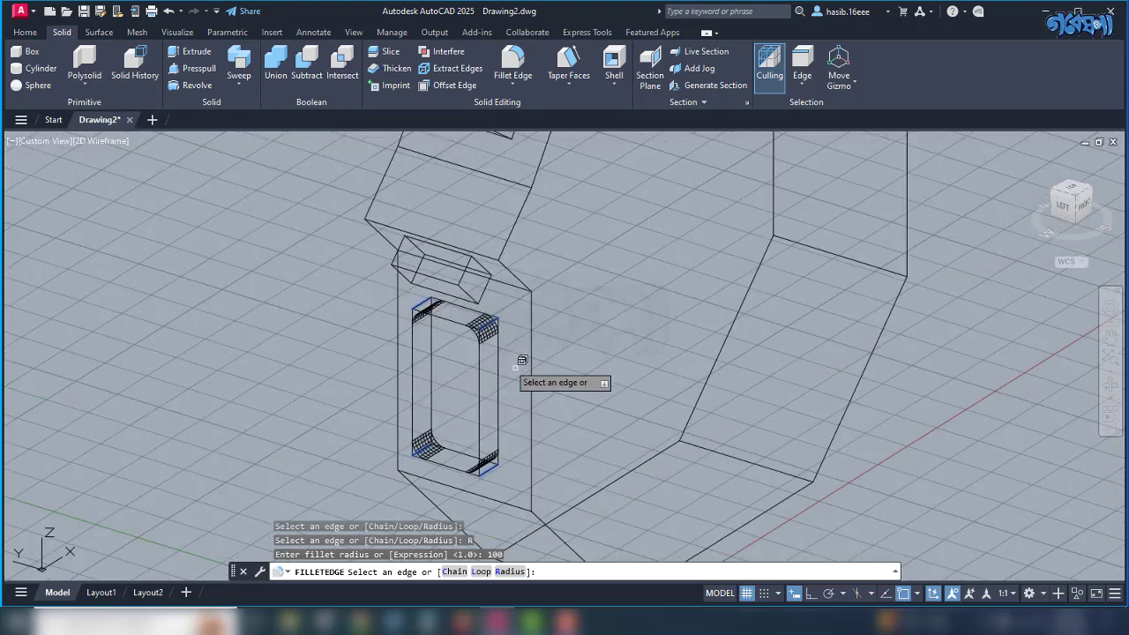
{"action": "key", "text": "Return"}
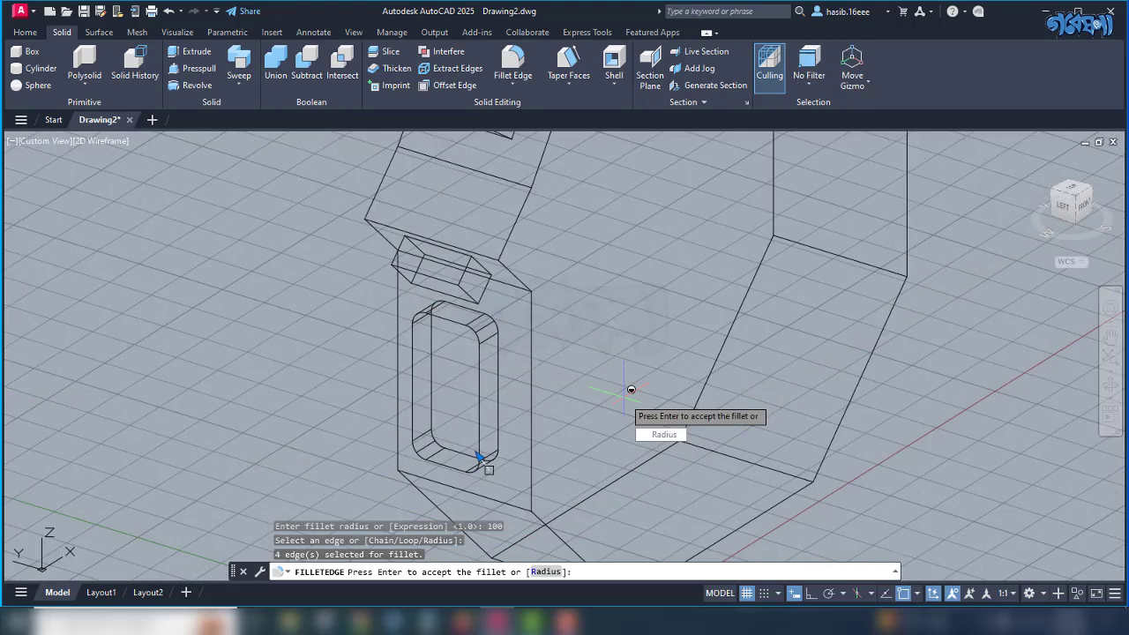
{"action": "key", "text": "Return"}
{"action": "key", "text": "Return"}
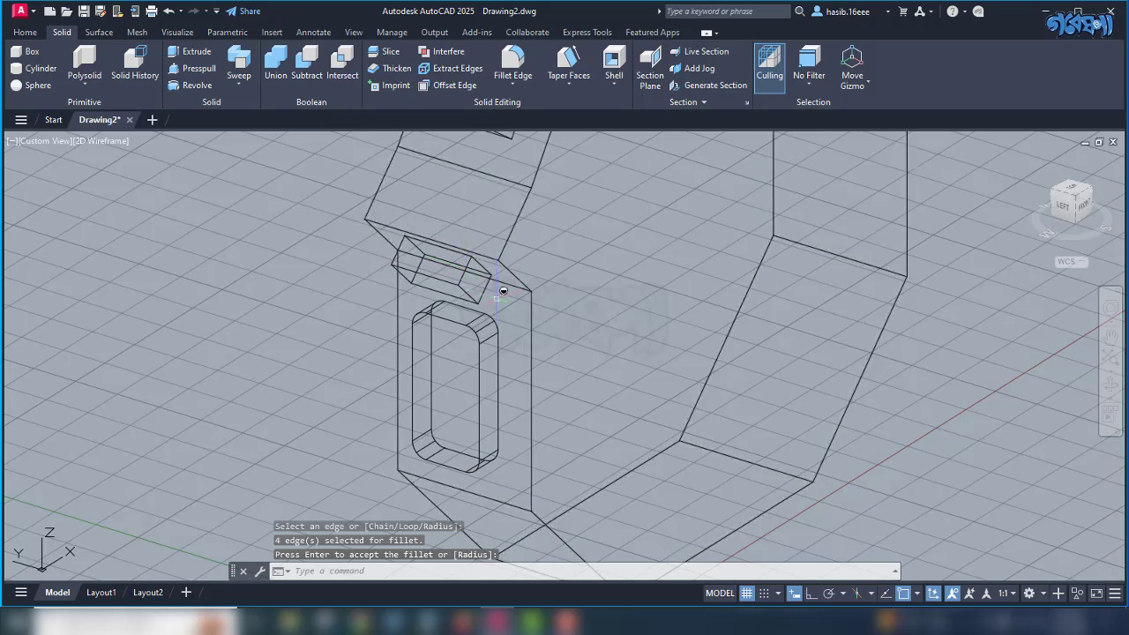
{"action": "key", "text": "Return"}
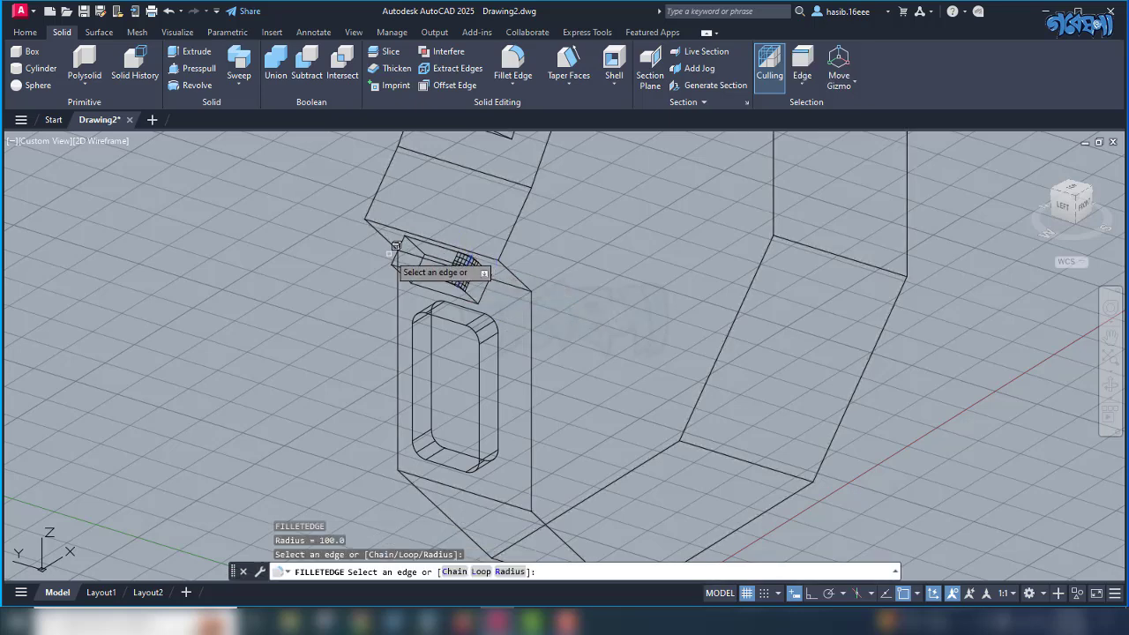
Fillet two edges of the small box at radius 100.
{"action": "left_click", "coordinate": [401, 248]}
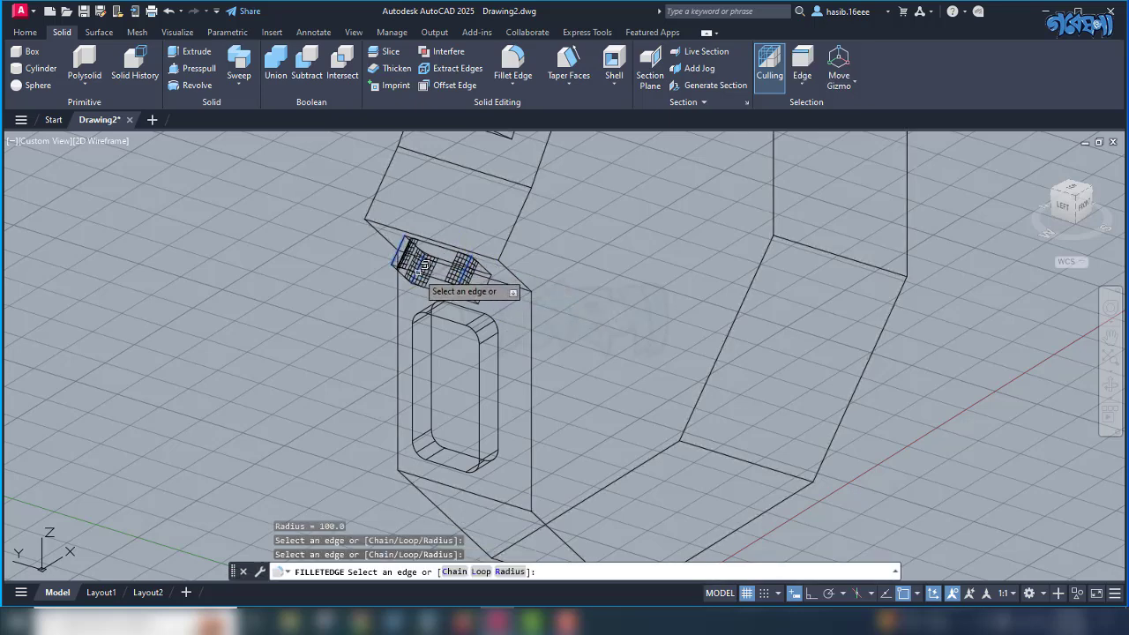
{"action": "left_click", "coordinate": [424, 265]}
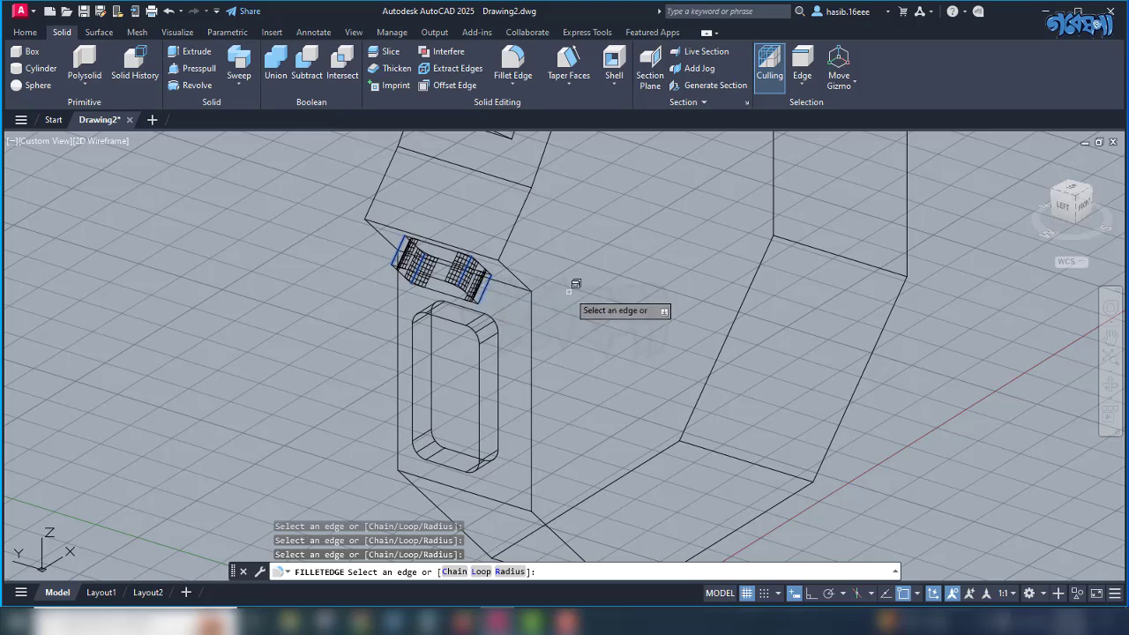
{"action": "key", "text": "Return"}
{"action": "key", "text": "Return"}
{"action": "scroll", "coordinate": [531, 360], "scroll_direction": "down", "scroll_amount": 3}
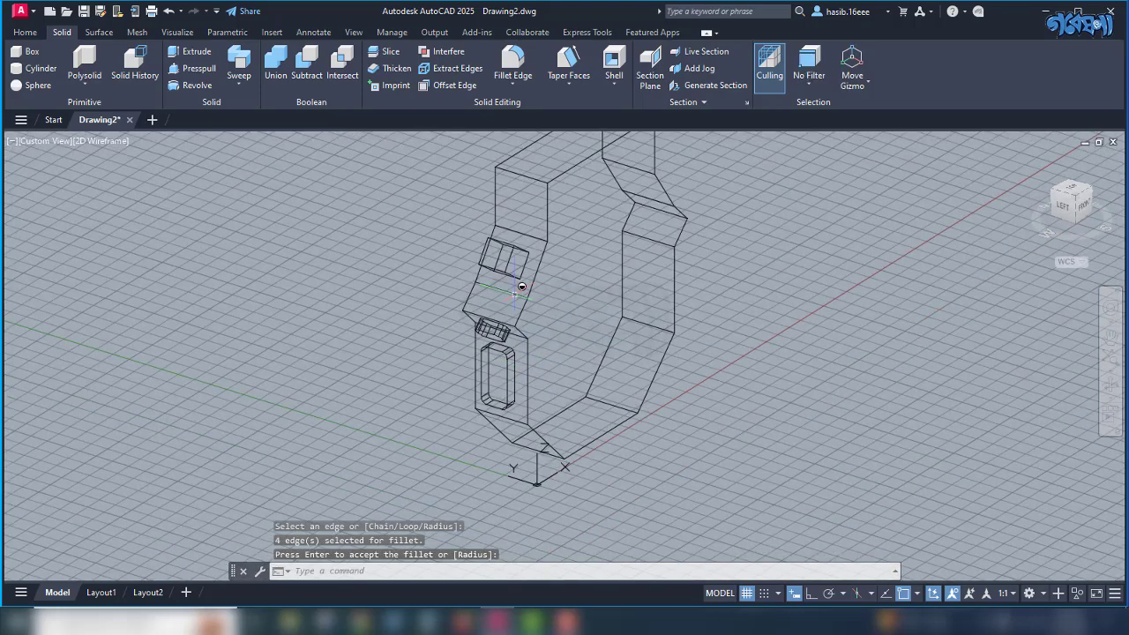
{"action": "scroll", "coordinate": [513, 269], "scroll_direction": "up", "scroll_amount": 5}
{"action": "key", "text": "Return"}
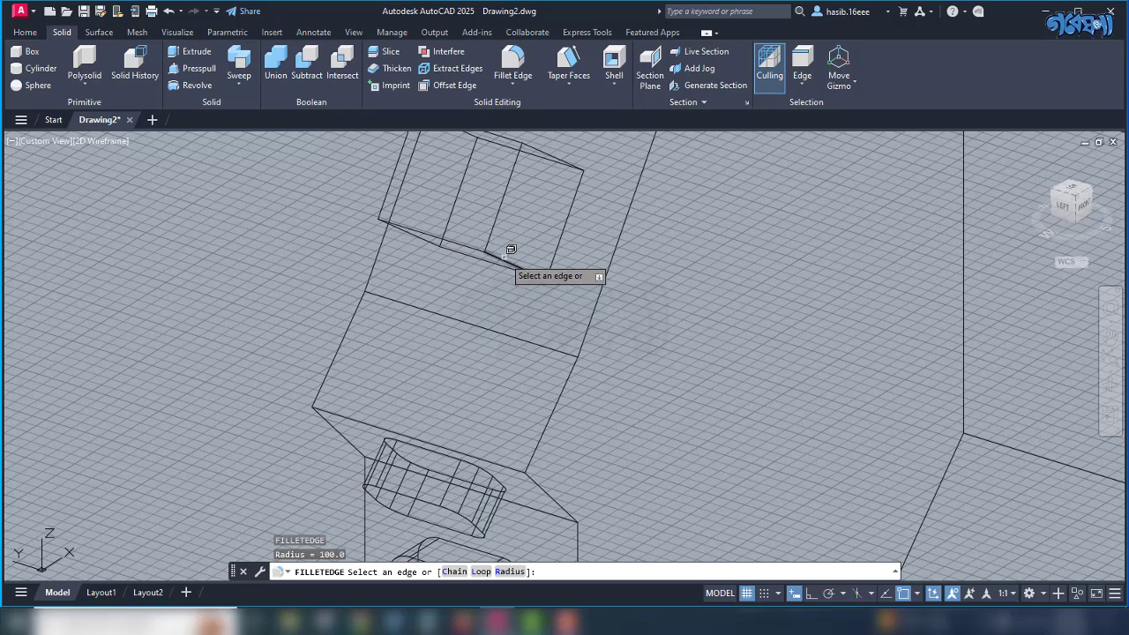
Fillet the upper box's four edges (right, top, lower-left) at radius 100.
{"action": "left_click", "coordinate": [510, 250]}
{"action": "scroll", "coordinate": [507, 282], "scroll_direction": "down", "scroll_amount": 2}
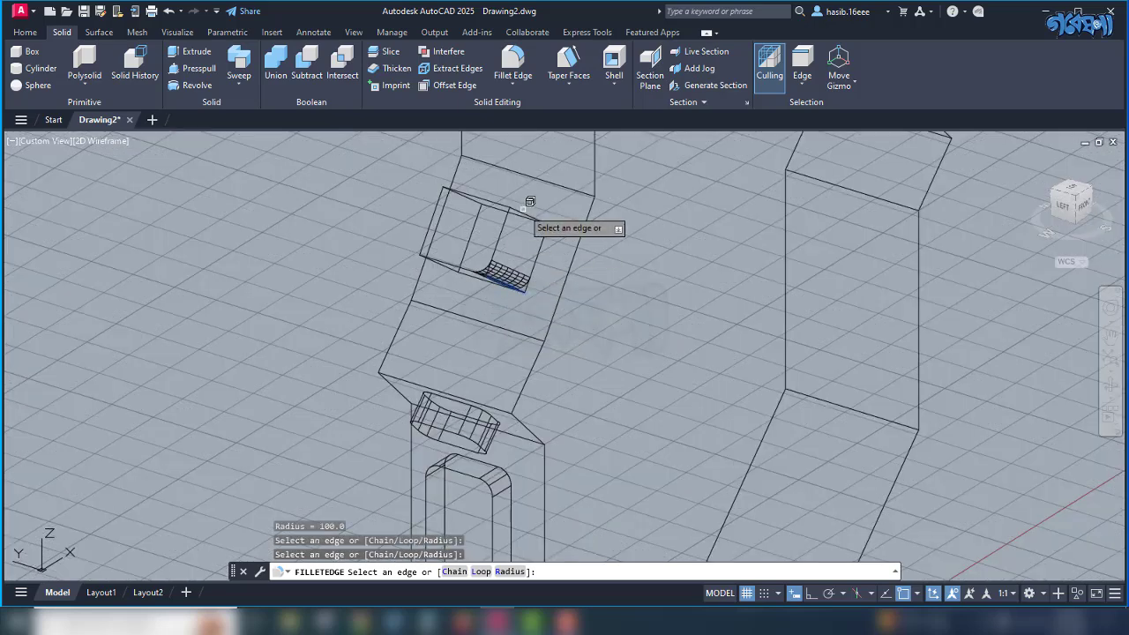
{"action": "left_click", "coordinate": [524, 210]}
{"action": "left_click", "coordinate": [451, 192]}
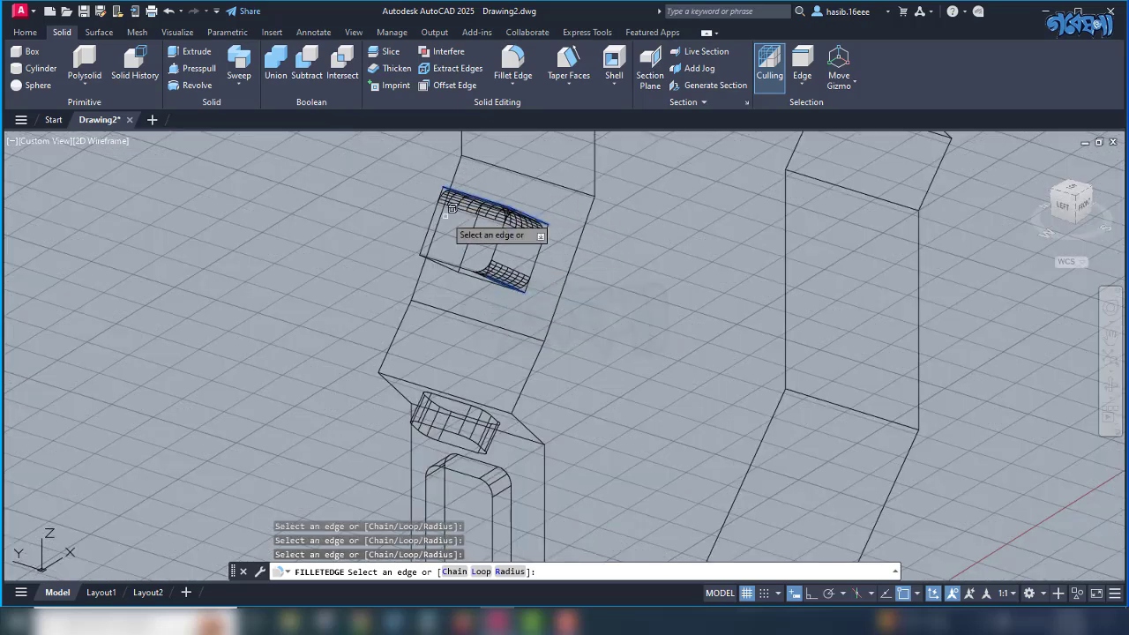
{"action": "left_click", "coordinate": [428, 249]}
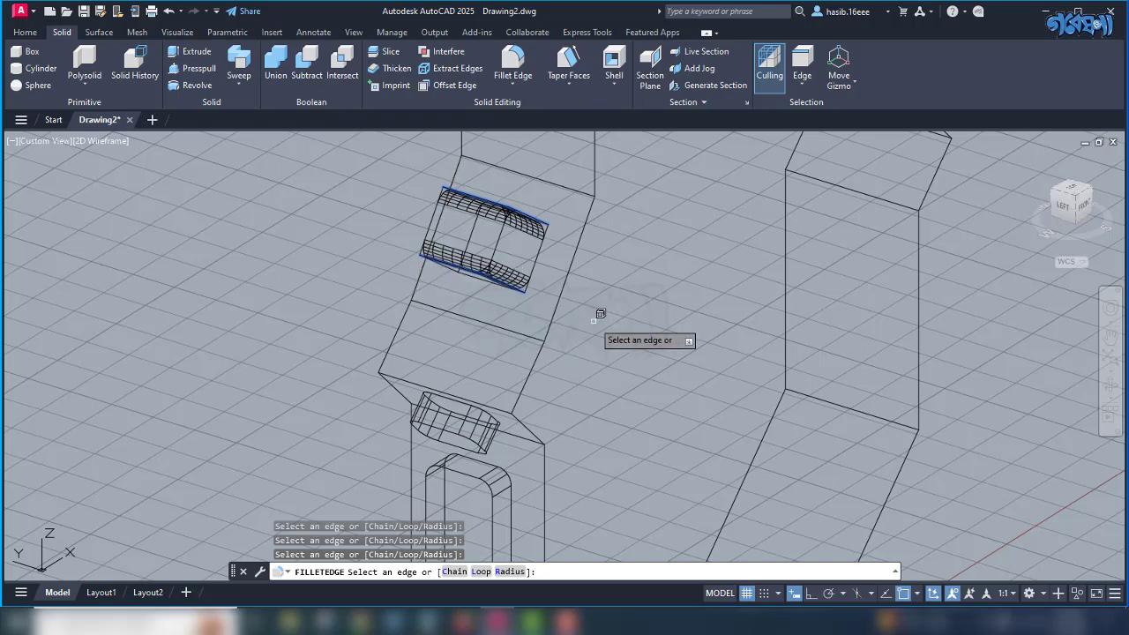
{"action": "key", "text": "Return"}
{"action": "key", "text": "Return"}
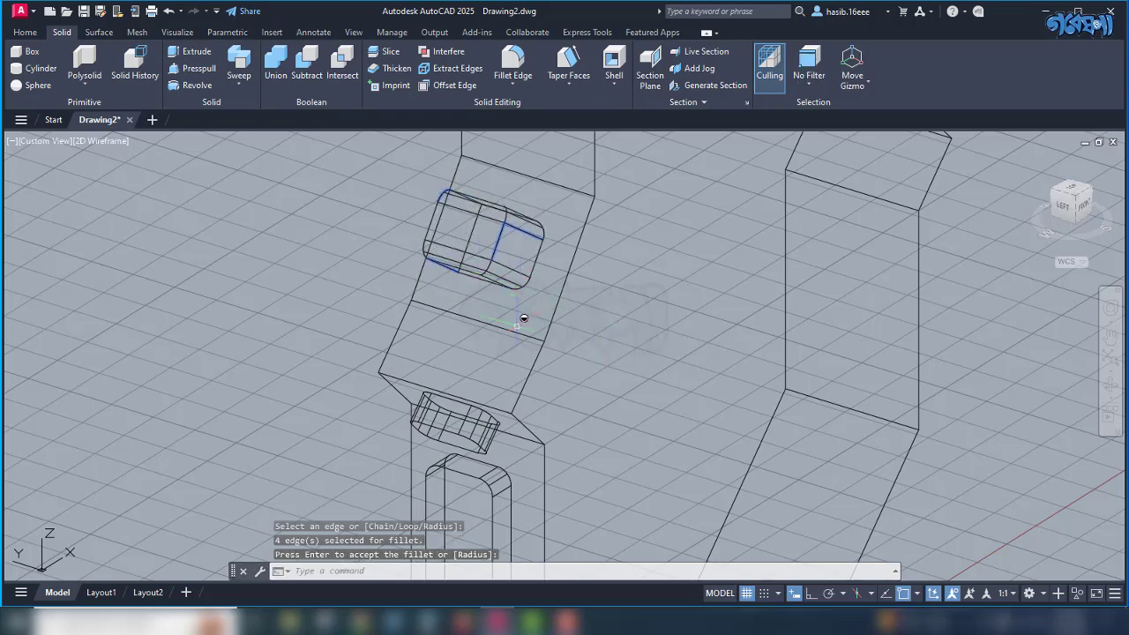
Orbit to the other side and fillet two edges of the small box there.
{"action": "middle_click_drag", "start_coordinate": [524, 318], "coordinate": [515, 239], "text": "shift"}
{"action": "key", "text": "Escape"}
{"action": "key", "text": "space"}
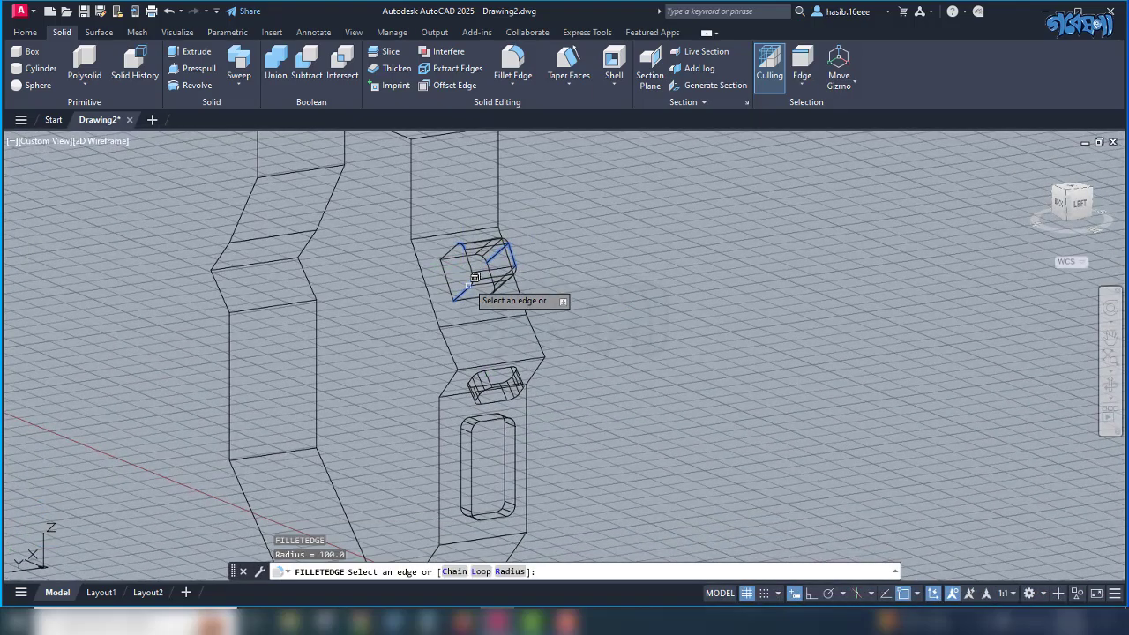
{"action": "left_click", "coordinate": [467, 286]}
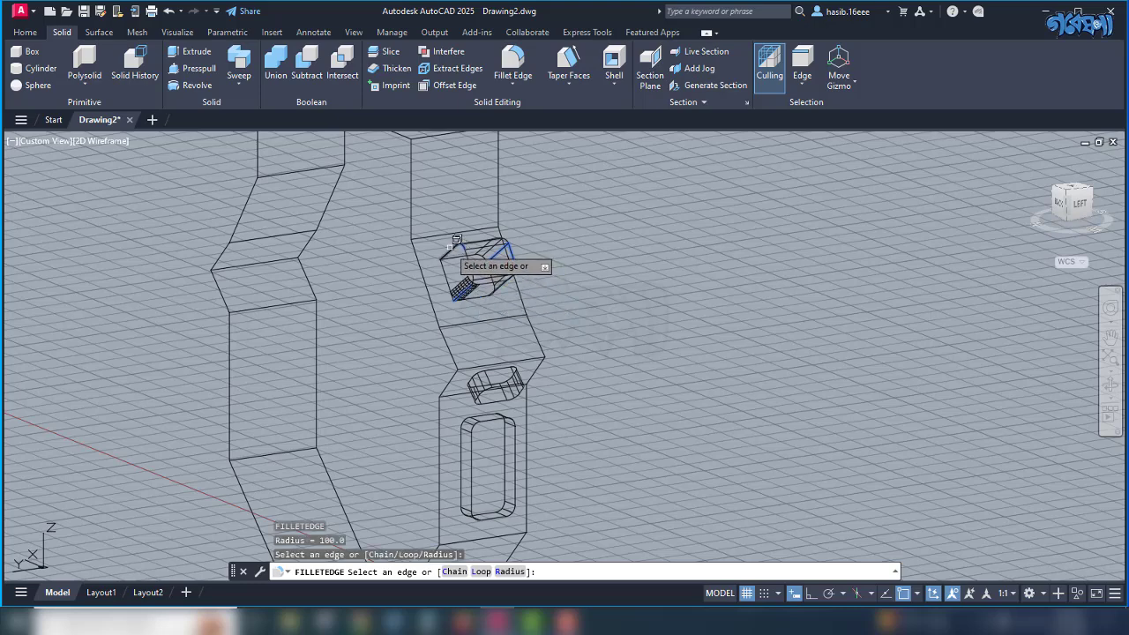
{"action": "left_click", "coordinate": [457, 246]}
{"action": "key", "text": "space"}
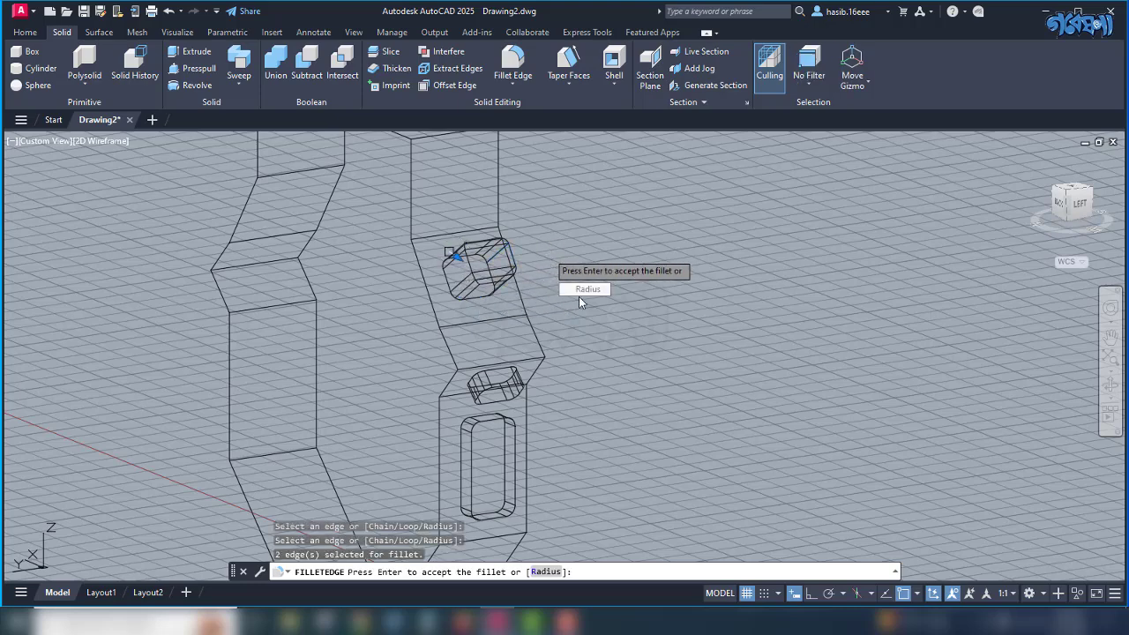
{"action": "key", "text": "space"}
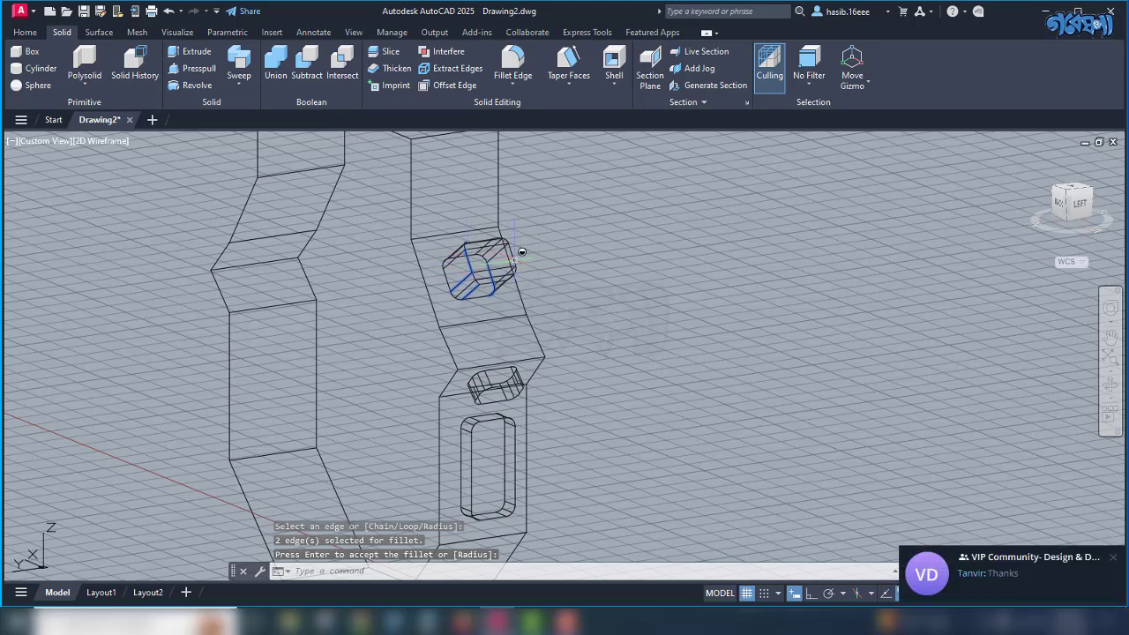
{"action": "key", "text": "space"}
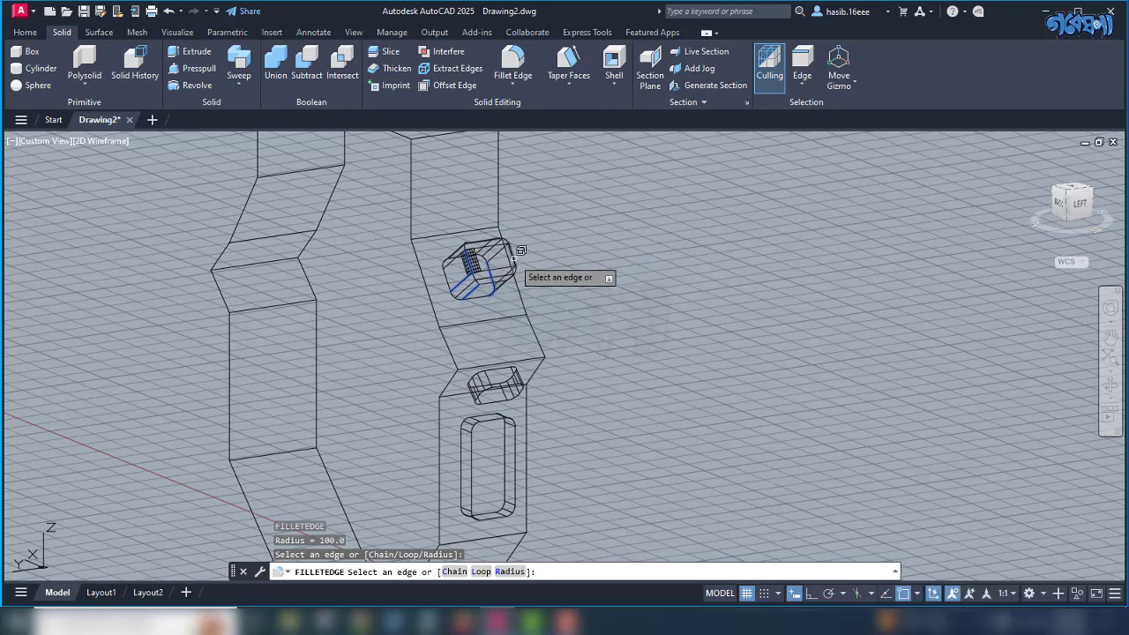
Orbit to reach the box's remaining edges and confirm a fillet on two more edges.
{"action": "middle_click_drag", "start_coordinate": [599, 291], "coordinate": [525, 361], "text": "shift"}
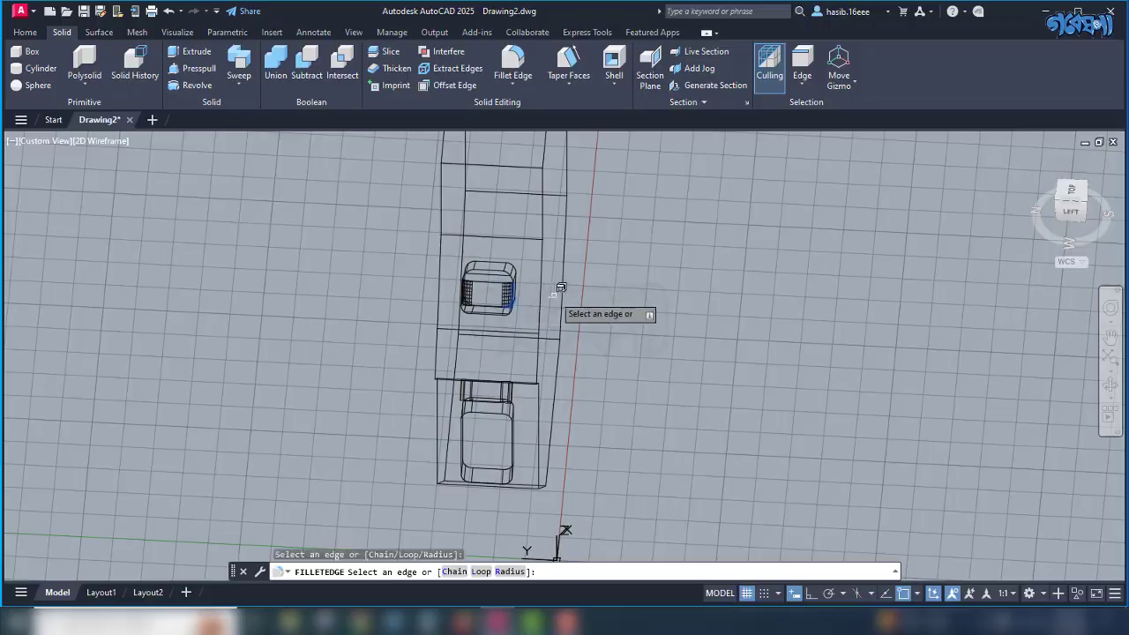
{"action": "middle_click_drag", "start_coordinate": [596, 280], "coordinate": [635, 242], "text": "shift"}
{"action": "key", "text": "Return"}
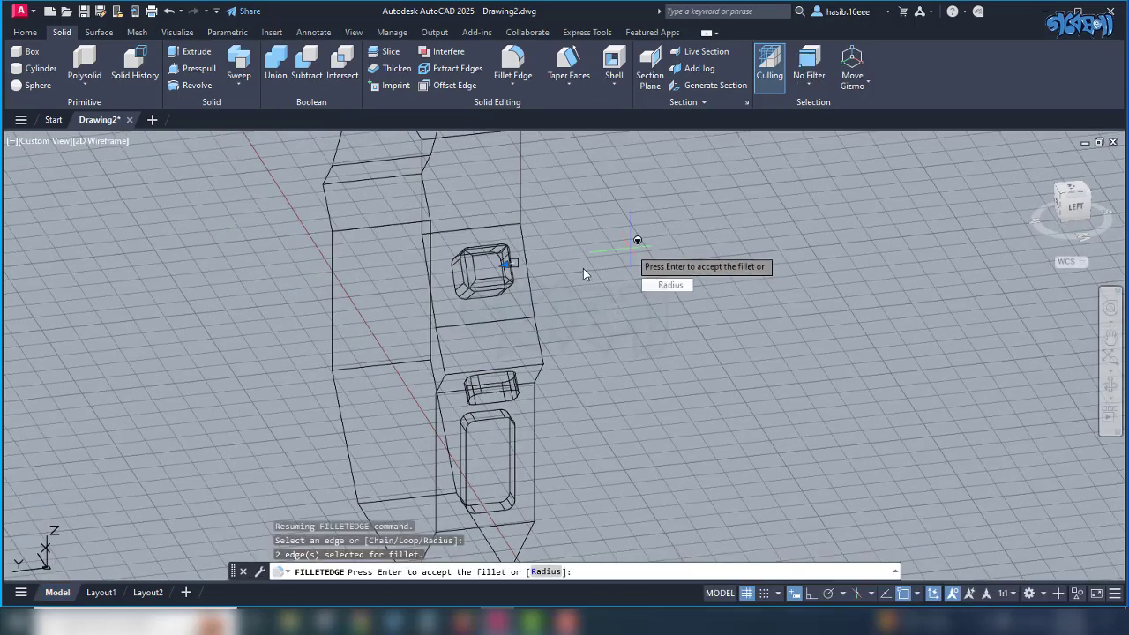
{"action": "middle_click_drag", "start_coordinate": [658, 377], "coordinate": [656, 267], "text": "shift"}
{"action": "key", "text": "Return"}
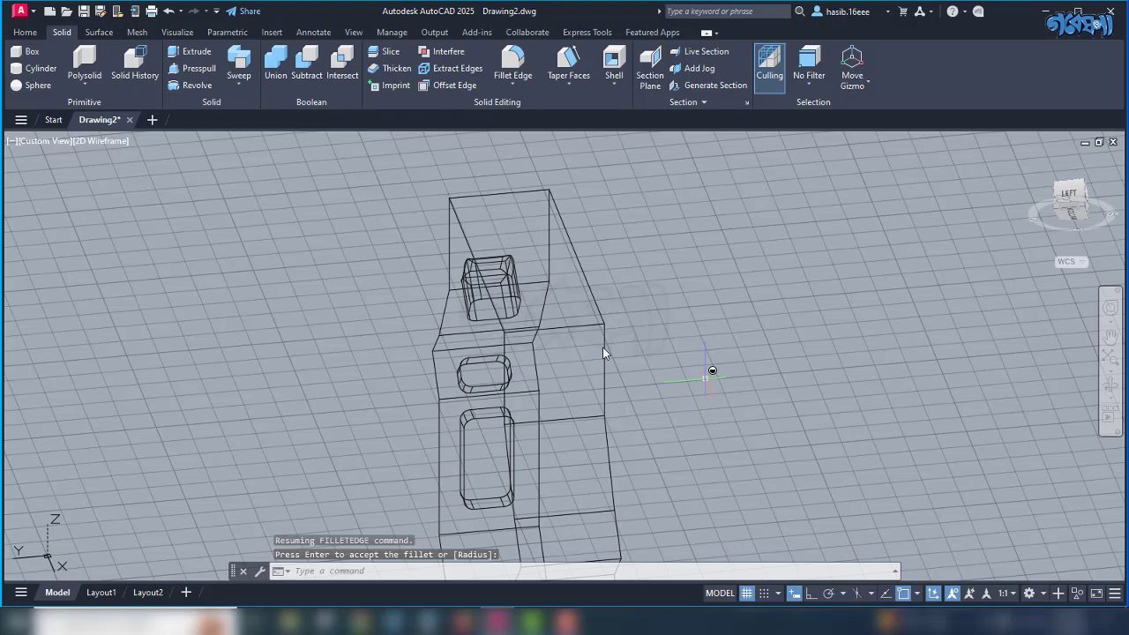
{"action": "middle_click_drag", "start_coordinate": [760, 345], "coordinate": [755, 416], "text": "shift"}
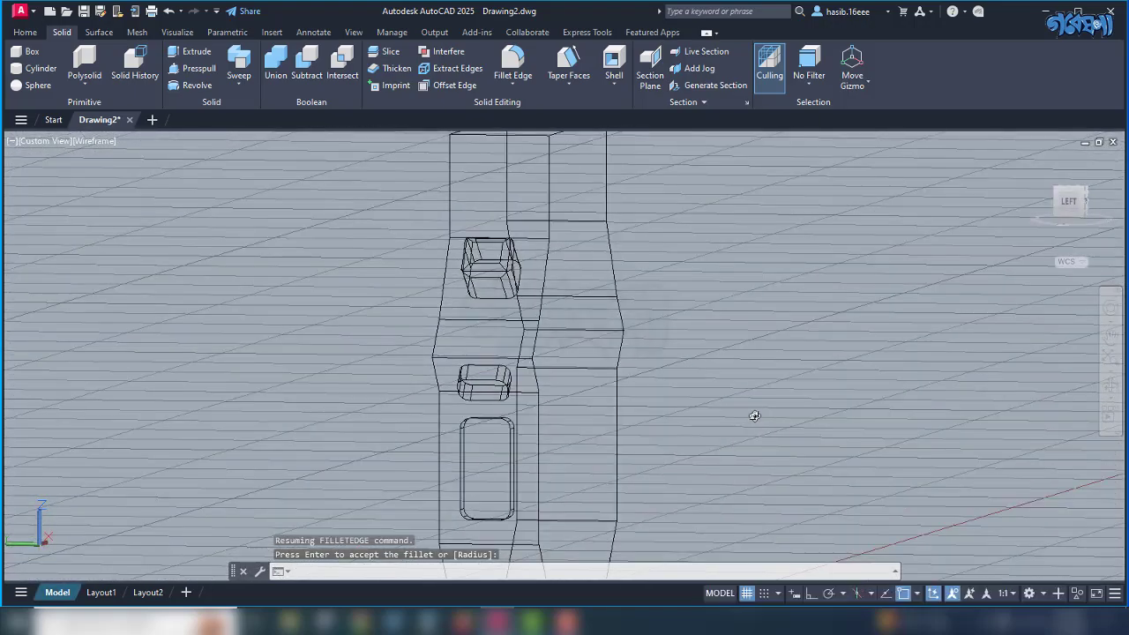
{"action": "key", "text": "Return"}
{"action": "key", "text": "Return"}
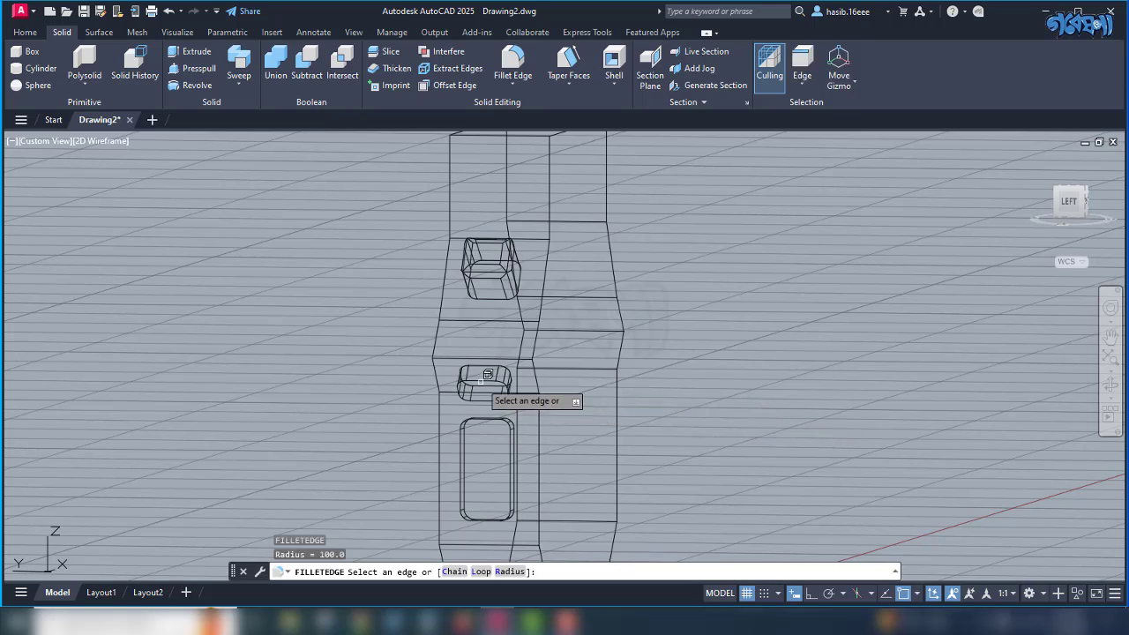
{"action": "left_click", "coordinate": [499, 377]}
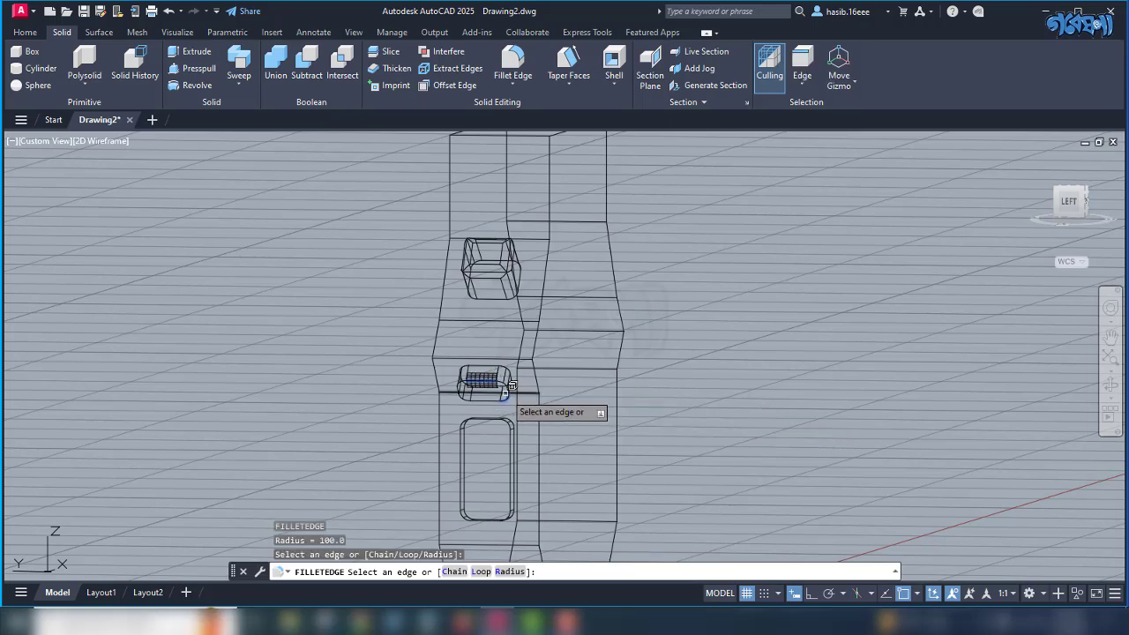
{"action": "left_click", "coordinate": [514, 381]}
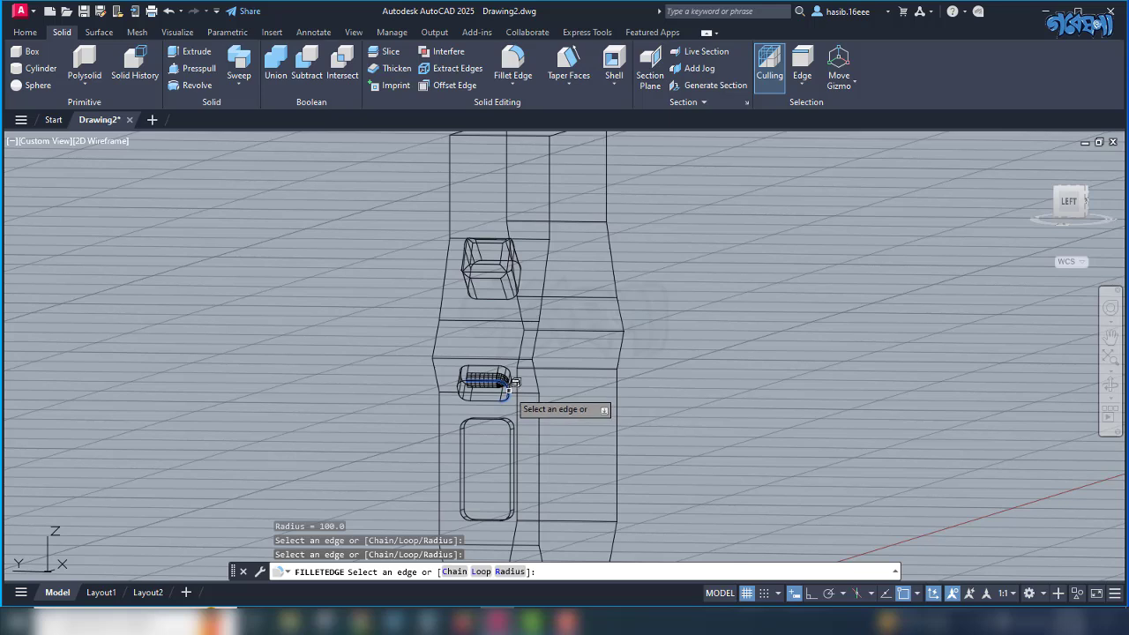
{"action": "left_click", "coordinate": [510, 374]}
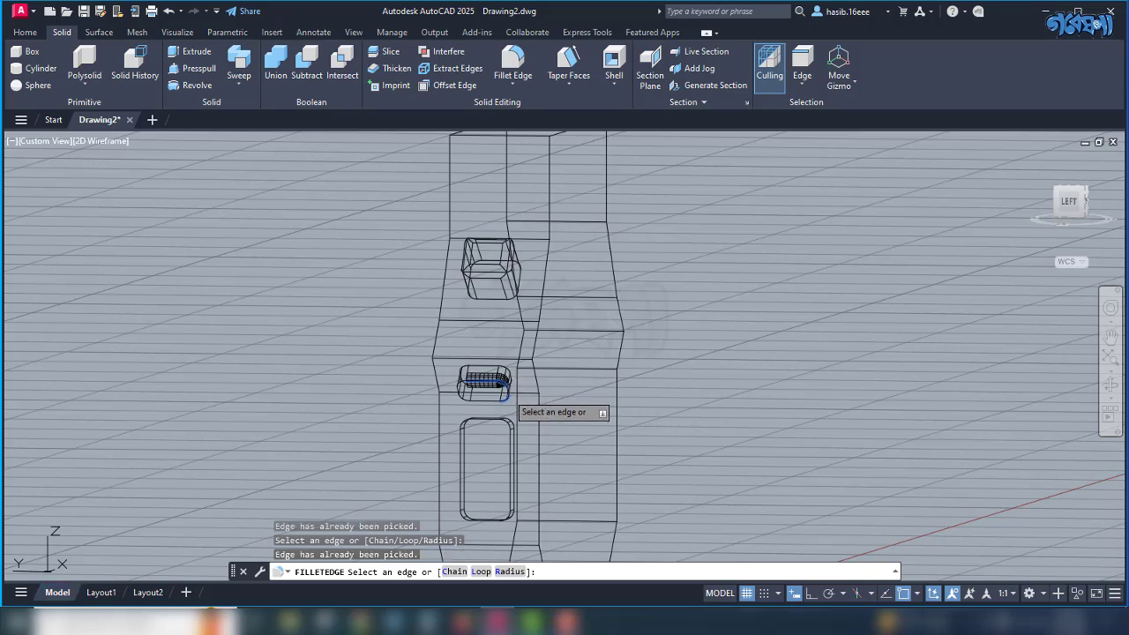
{"action": "middle_click_drag", "start_coordinate": [589, 397], "coordinate": [587, 311], "text": "shift"}
{"action": "left_click", "coordinate": [509, 357]}
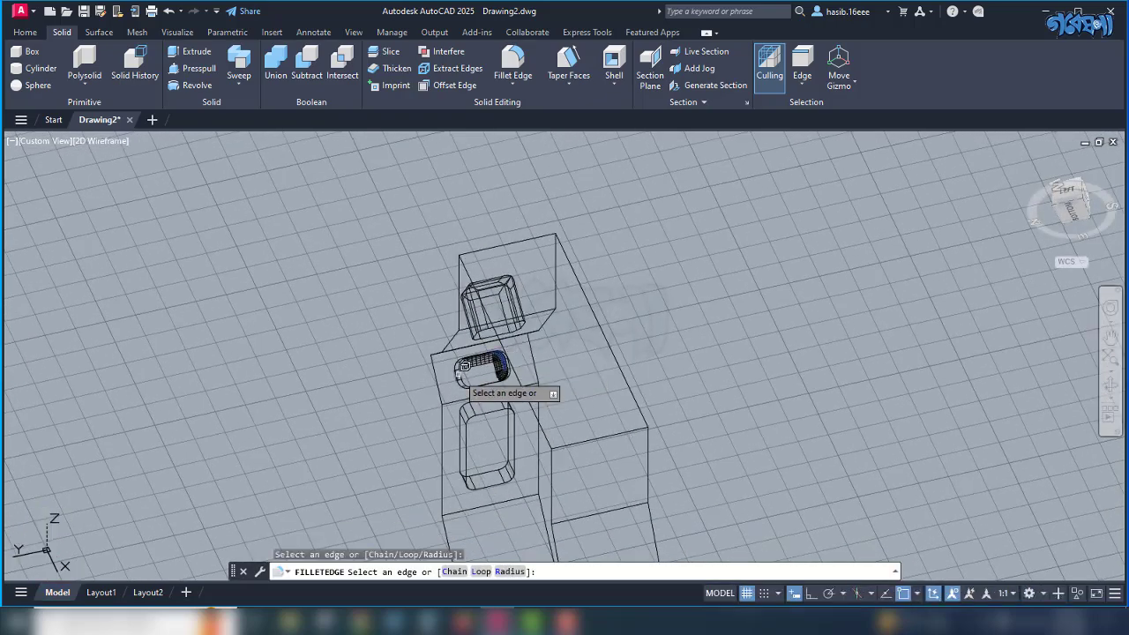
{"action": "left_click", "coordinate": [469, 367]}
{"action": "left_click", "coordinate": [467, 370]}
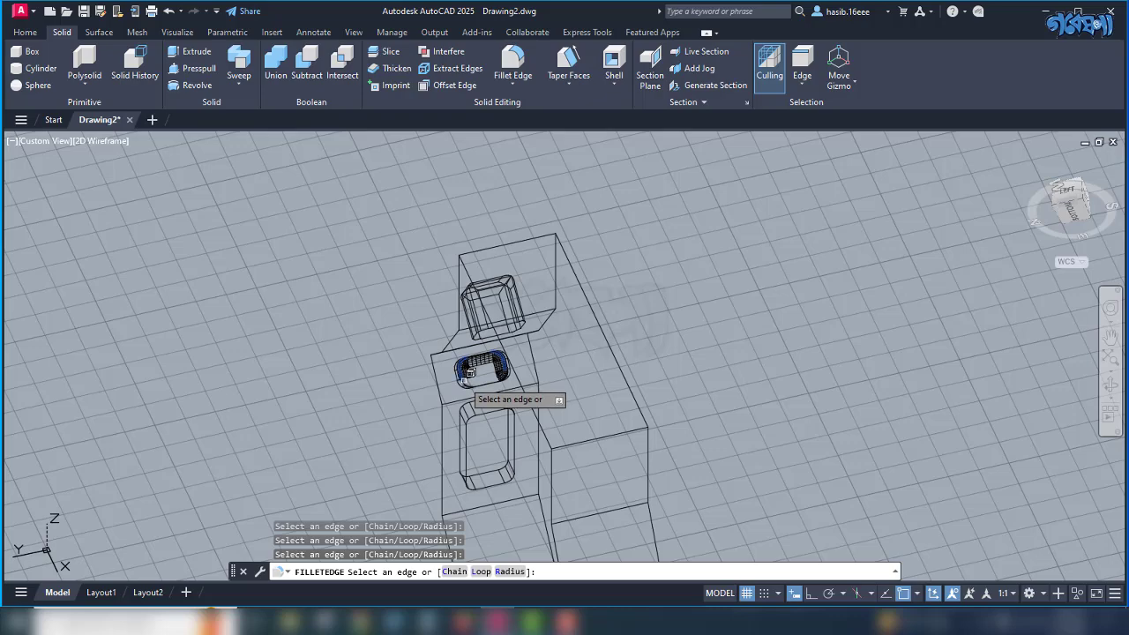
{"action": "left_click", "coordinate": [484, 377]}
{"action": "left_click", "coordinate": [475, 378]}
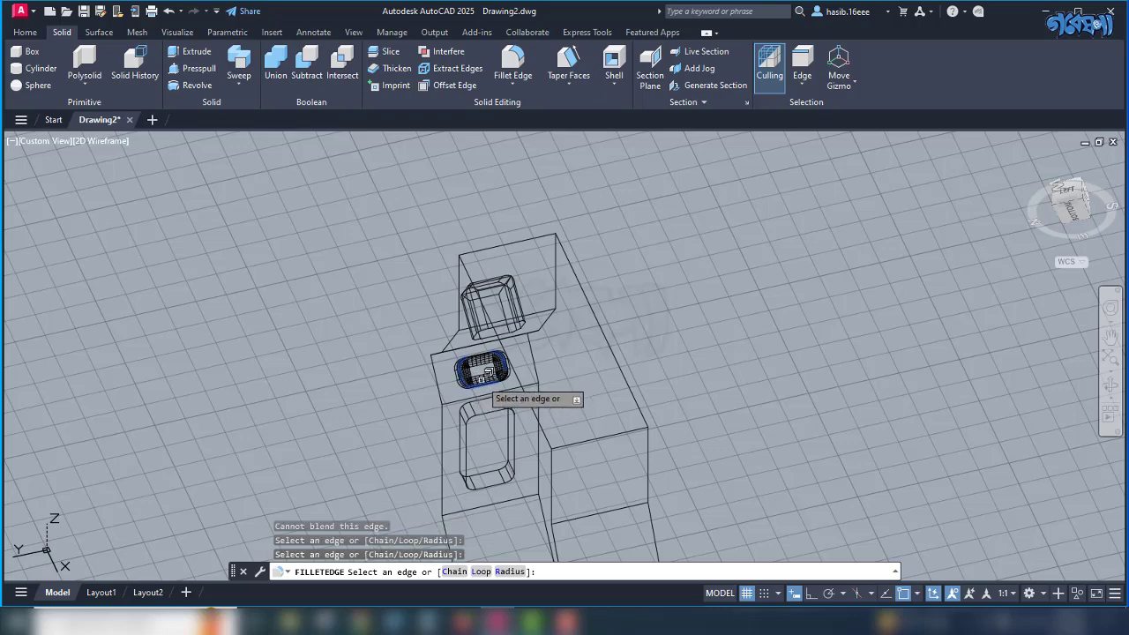
{"action": "key", "text": "Return"}
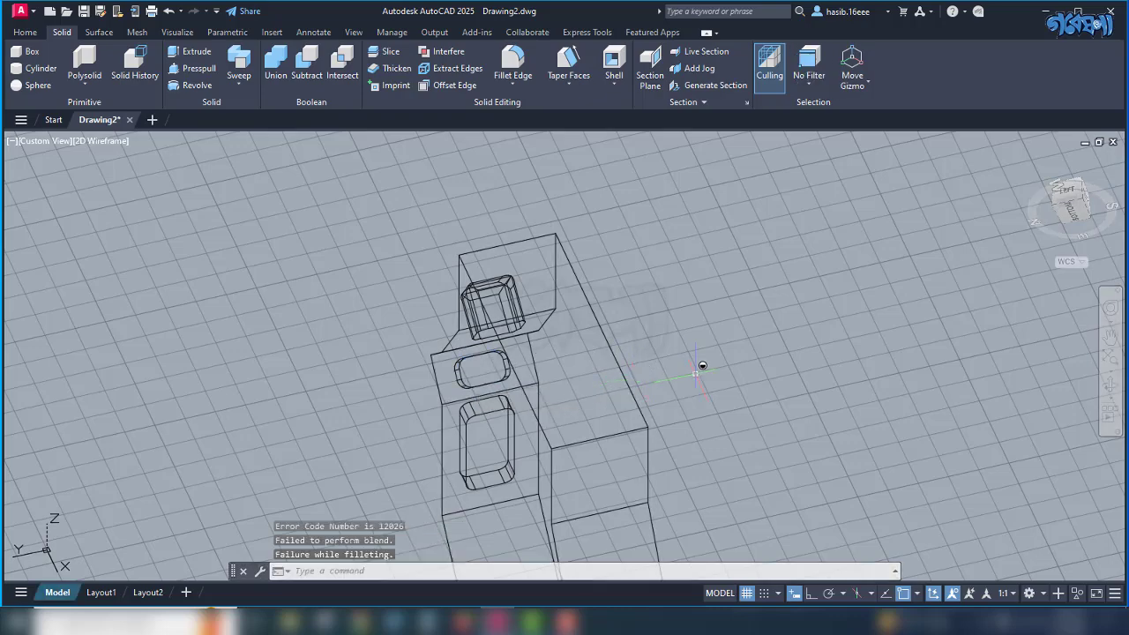
{"action": "middle_click_drag", "start_coordinate": [702, 365], "coordinate": [726, 386], "text": "shift"}
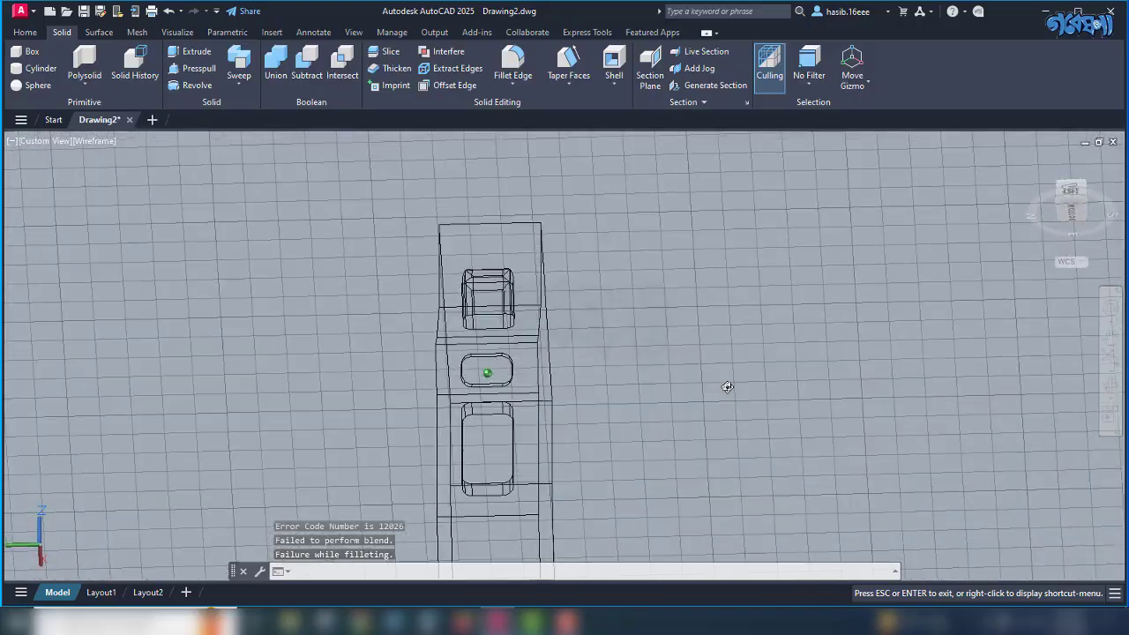
Fillet four curved edges of the middle slot at radius 100.
{"action": "key", "text": "Return"}
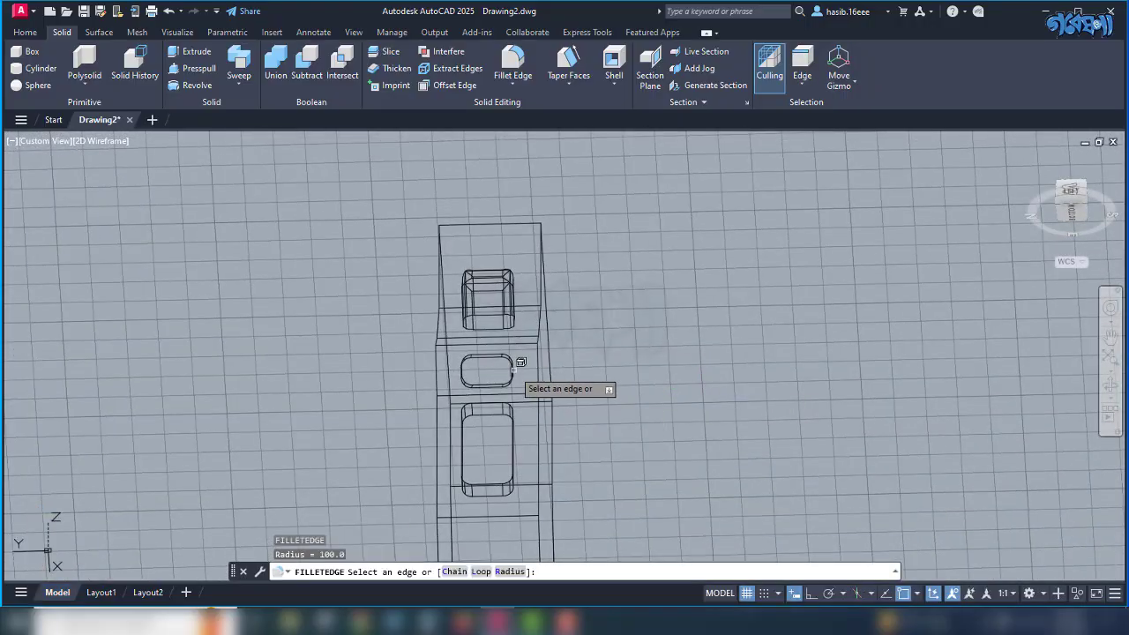
{"action": "left_click", "coordinate": [499, 354]}
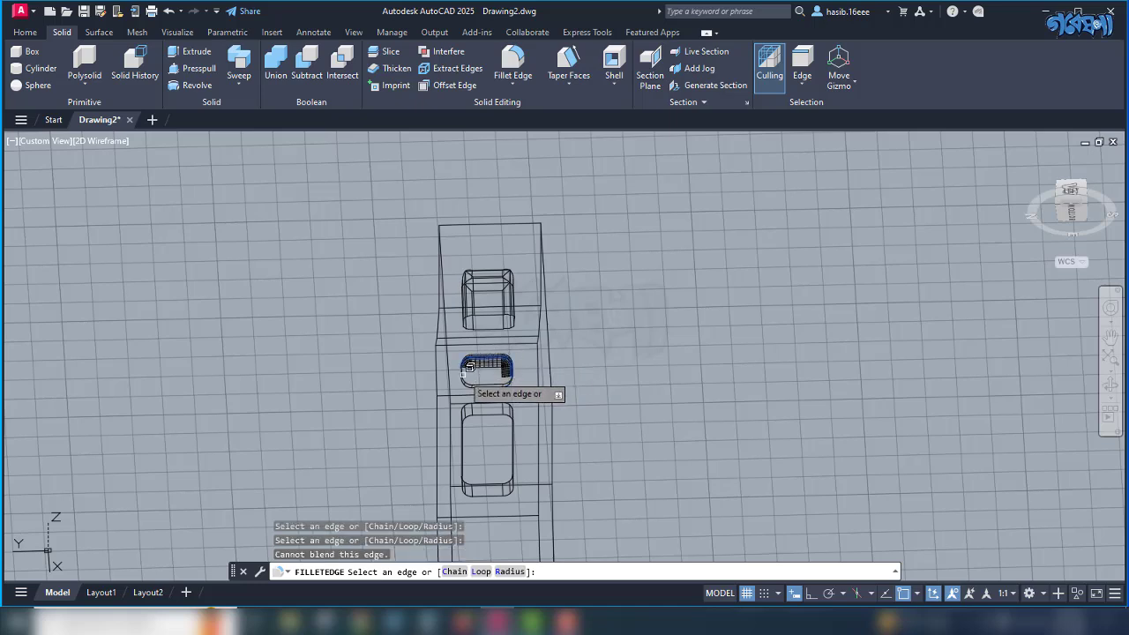
{"action": "left_click", "coordinate": [471, 370]}
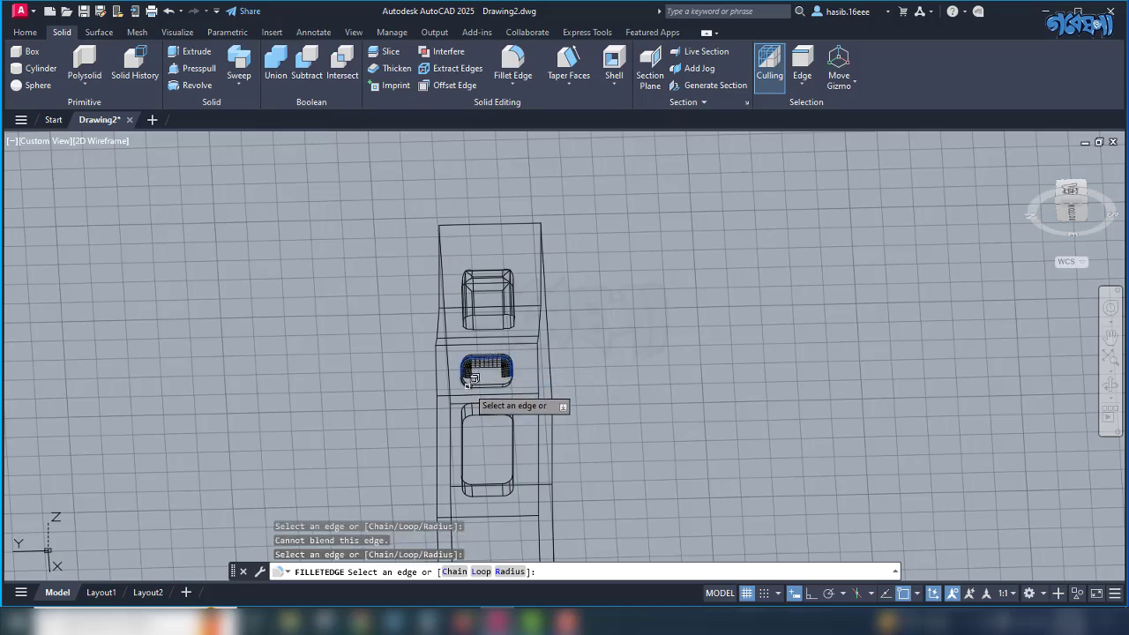
{"action": "left_click", "coordinate": [472, 384]}
{"action": "left_click", "coordinate": [482, 388]}
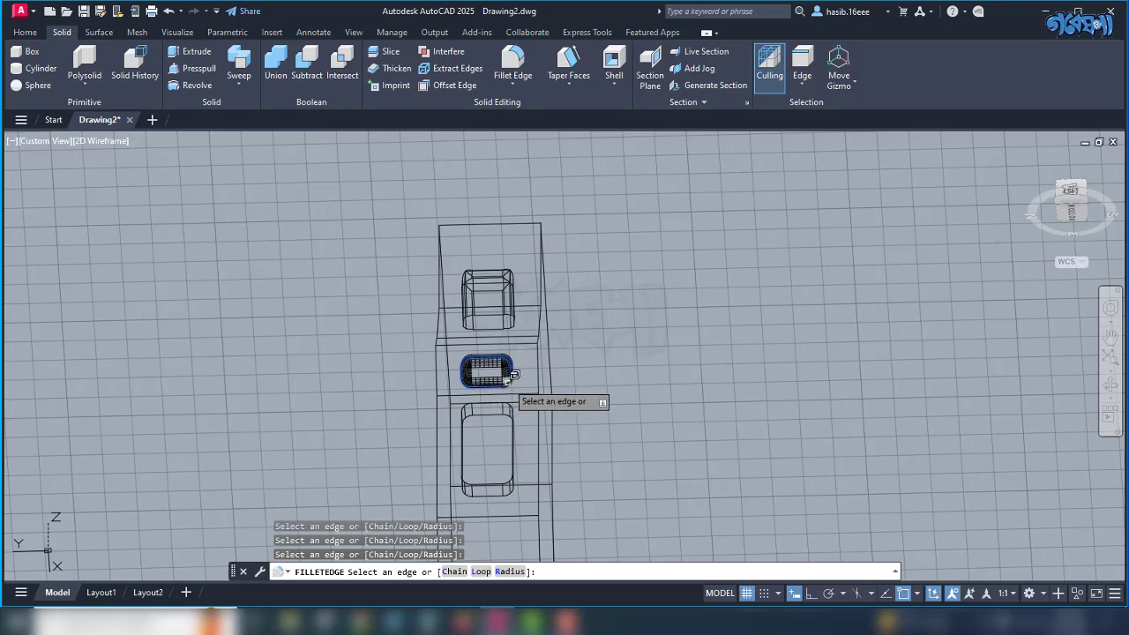
{"action": "key", "text": "Return"}
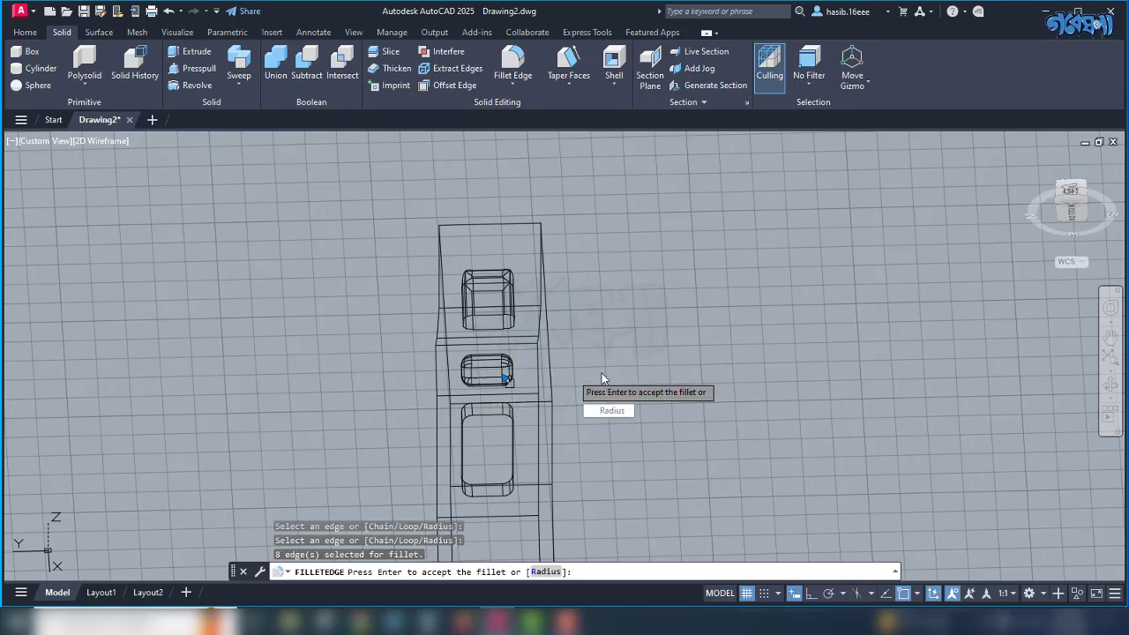
{"action": "middle_click_drag", "start_coordinate": [601, 373], "coordinate": [549, 451], "text": "shift"}
{"action": "key", "text": "Return"}
{"action": "key", "text": "Return"}
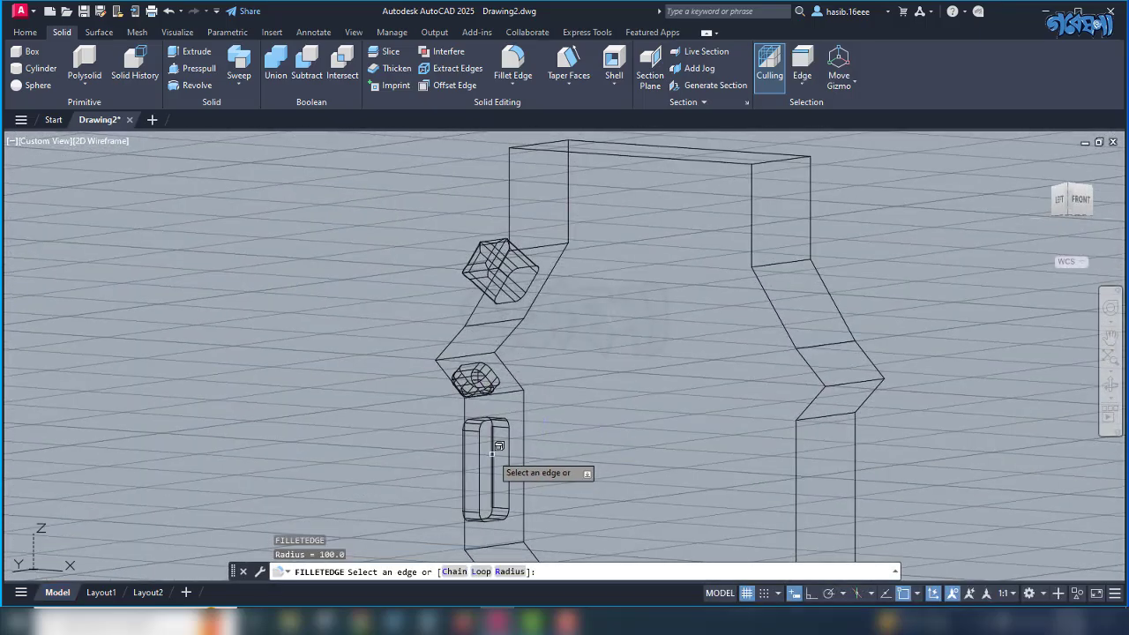
Pick five edges of the lower rounded opening, including its bottom edges, for filleting.
{"action": "left_click", "coordinate": [491, 453]}
{"action": "left_click", "coordinate": [490, 426]}
{"action": "left_click", "coordinate": [479, 417]}
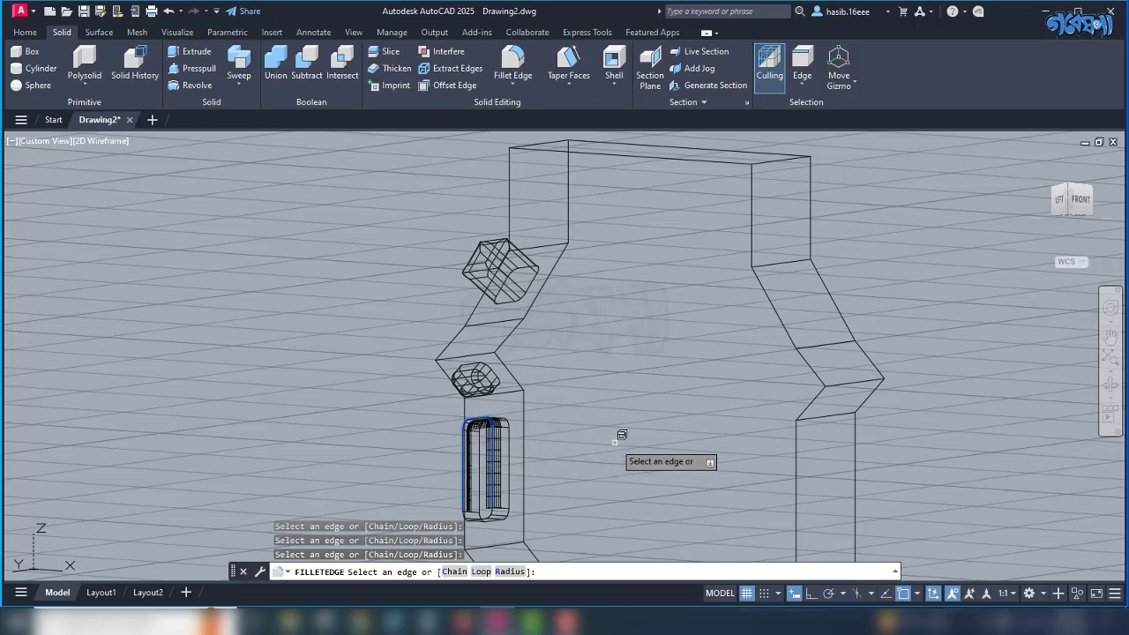
{"action": "middle_click_drag", "start_coordinate": [620, 433], "coordinate": [551, 494], "text": "shift"}
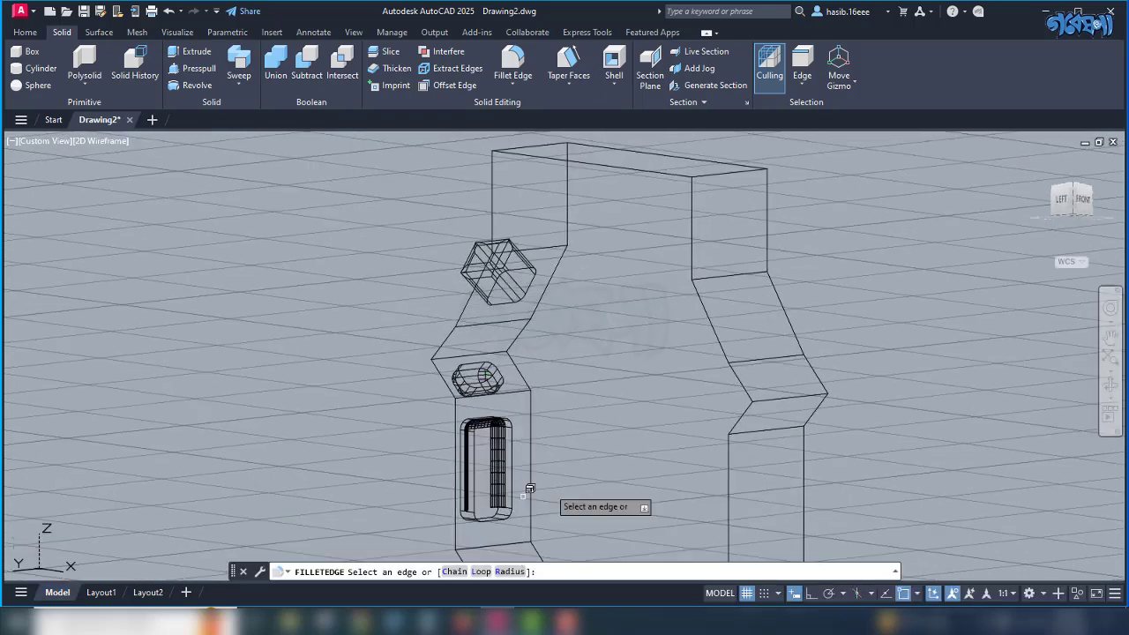
{"action": "left_click", "coordinate": [483, 511]}
{"action": "left_click", "coordinate": [476, 509]}
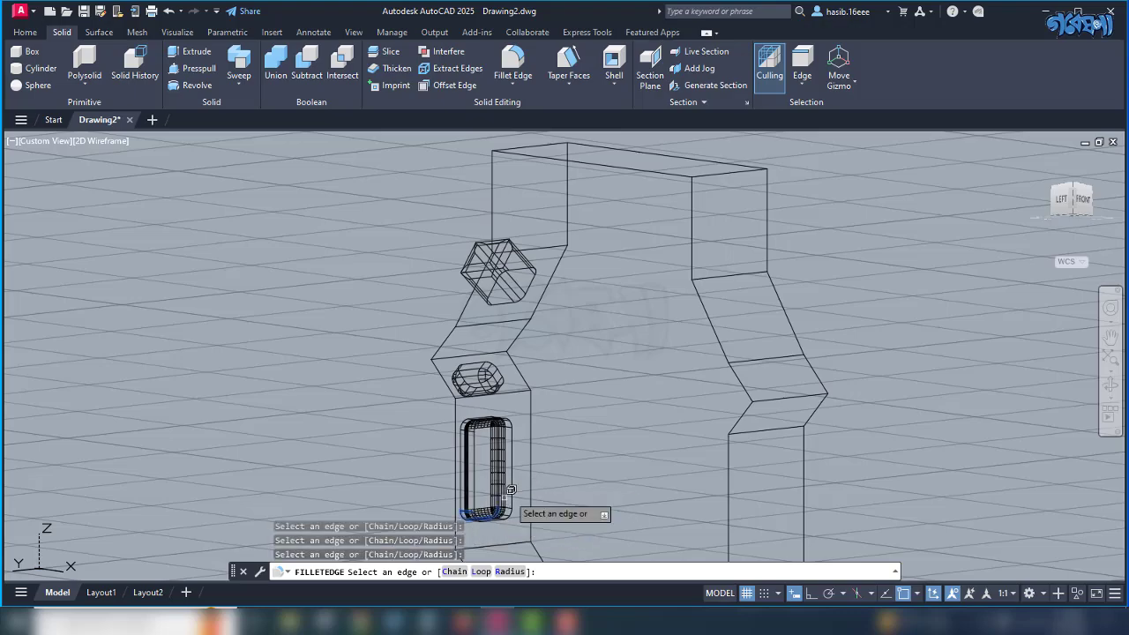
{"action": "middle_click_drag", "start_coordinate": [621, 463], "coordinate": [670, 472], "text": "shift"}
{"action": "key", "text": "Return"}
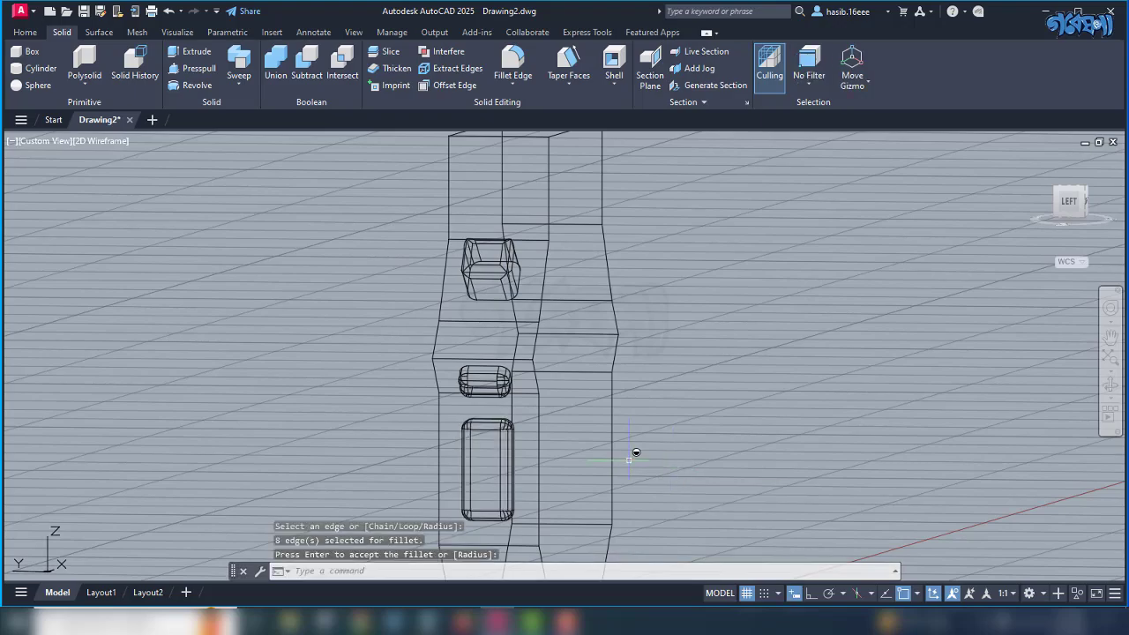
Orbit to a front view and window-select the blocks near the cube.
{"action": "middle_click_drag", "start_coordinate": [563, 408], "coordinate": [520, 293], "text": "shift"}
{"action": "left_click", "coordinate": [520, 293]}
{"action": "left_click", "coordinate": [521, 275]}
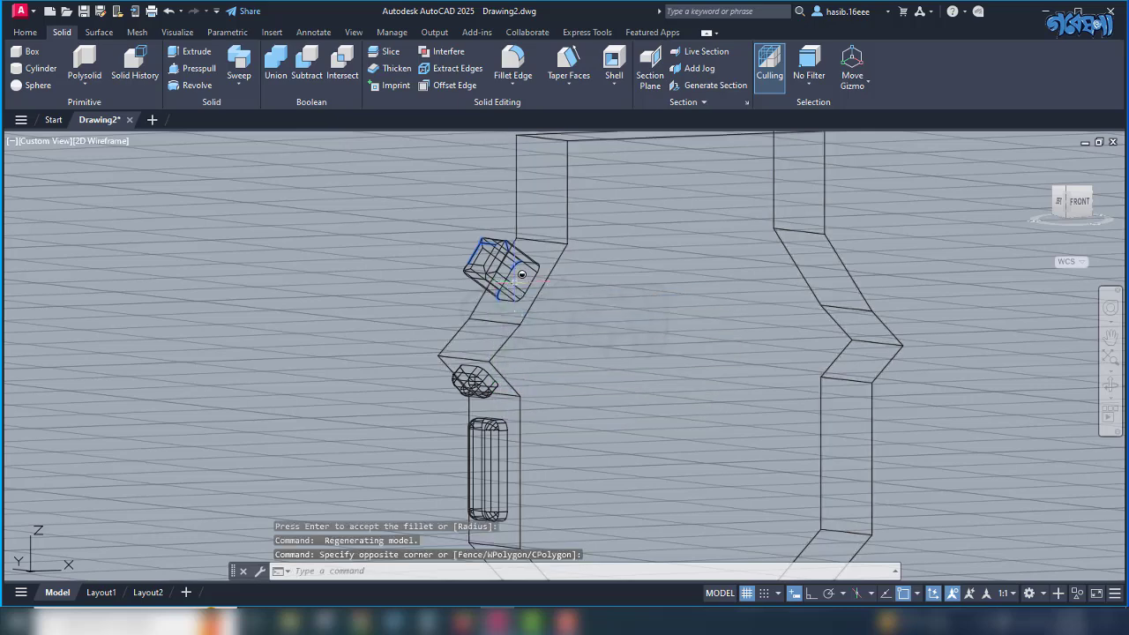
{"action": "key", "text": "Escape"}
{"action": "left_click", "coordinate": [480, 215]}
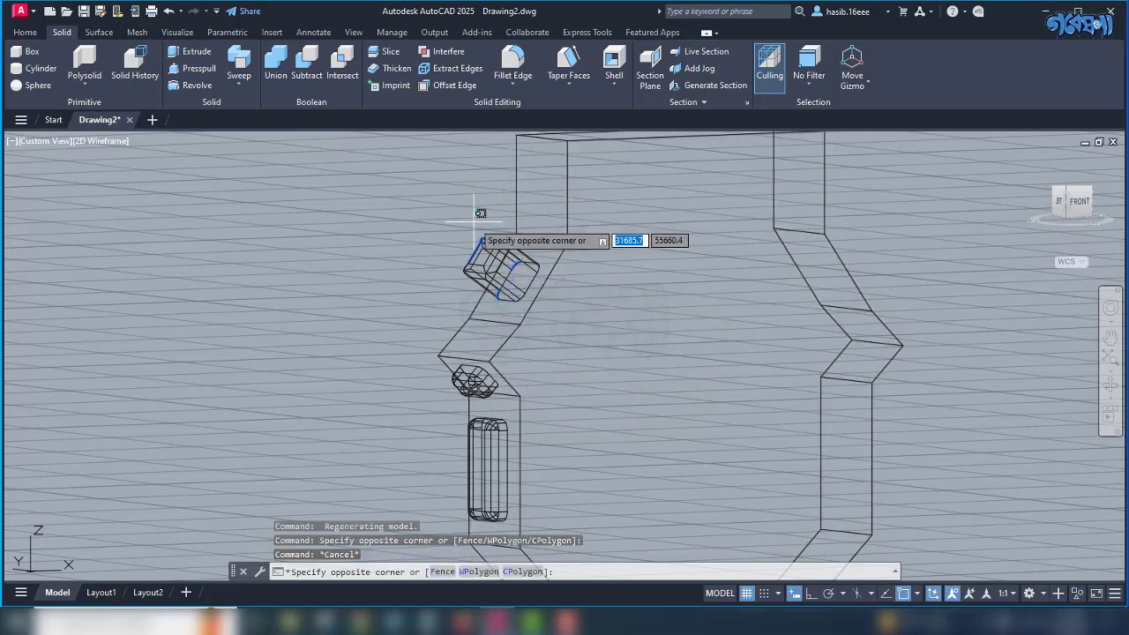
{"action": "left_click", "coordinate": [527, 292]}
{"action": "left_click", "coordinate": [535, 235]}
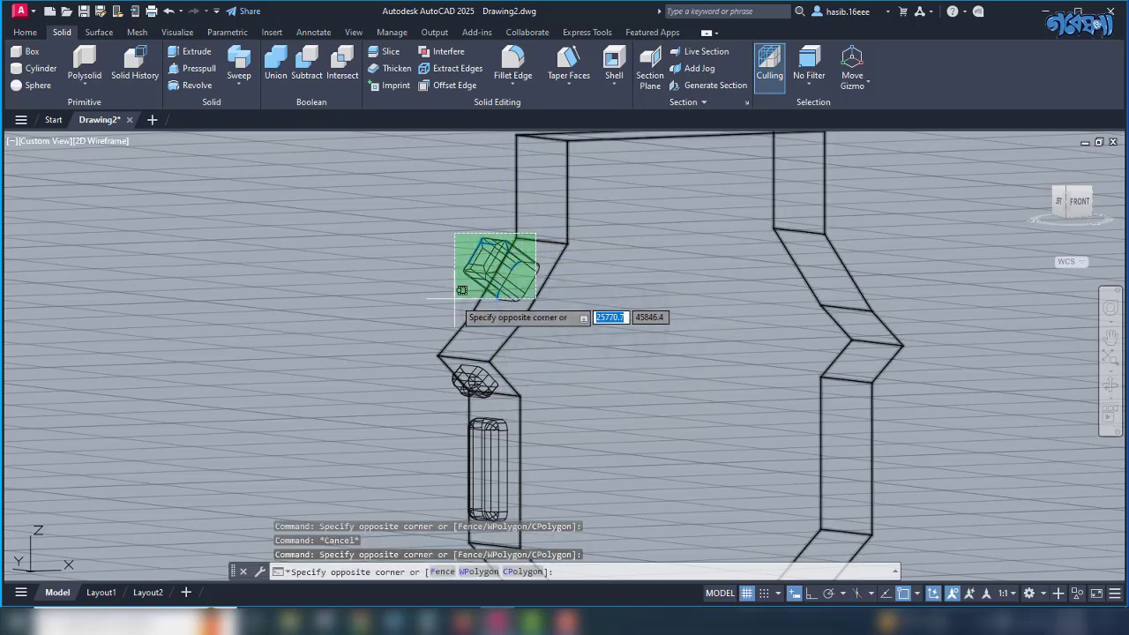
{"action": "left_click", "coordinate": [489, 364]}
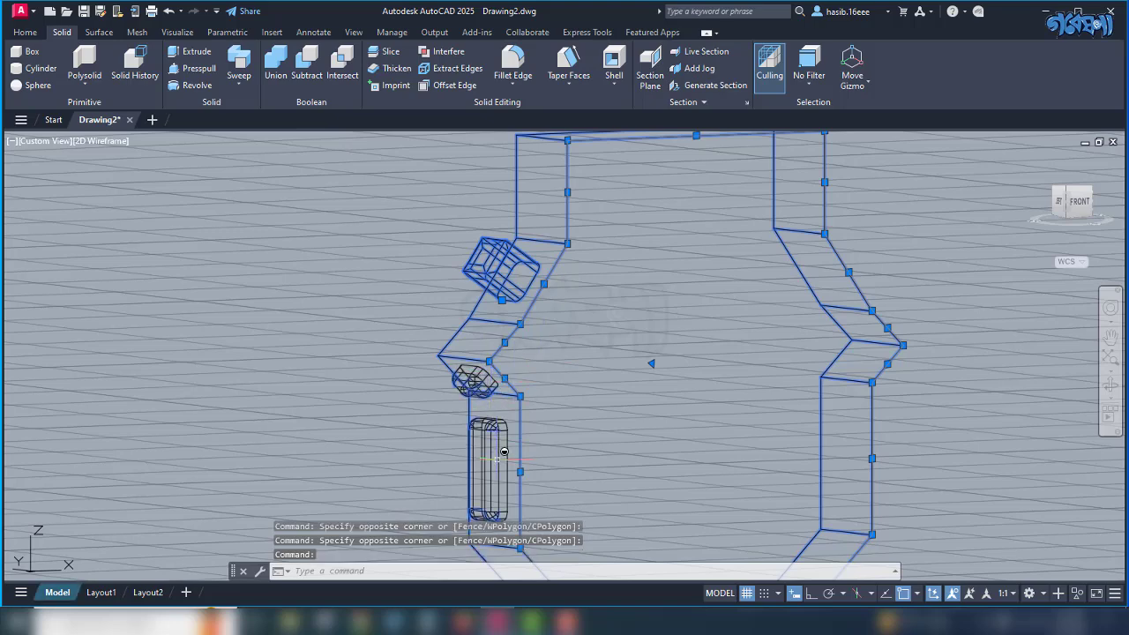
Remove the large solid from the selection and add the small middle and thin door blocks.
{"action": "scroll", "coordinate": [553, 409], "scroll_direction": "down", "scroll_amount": 5}
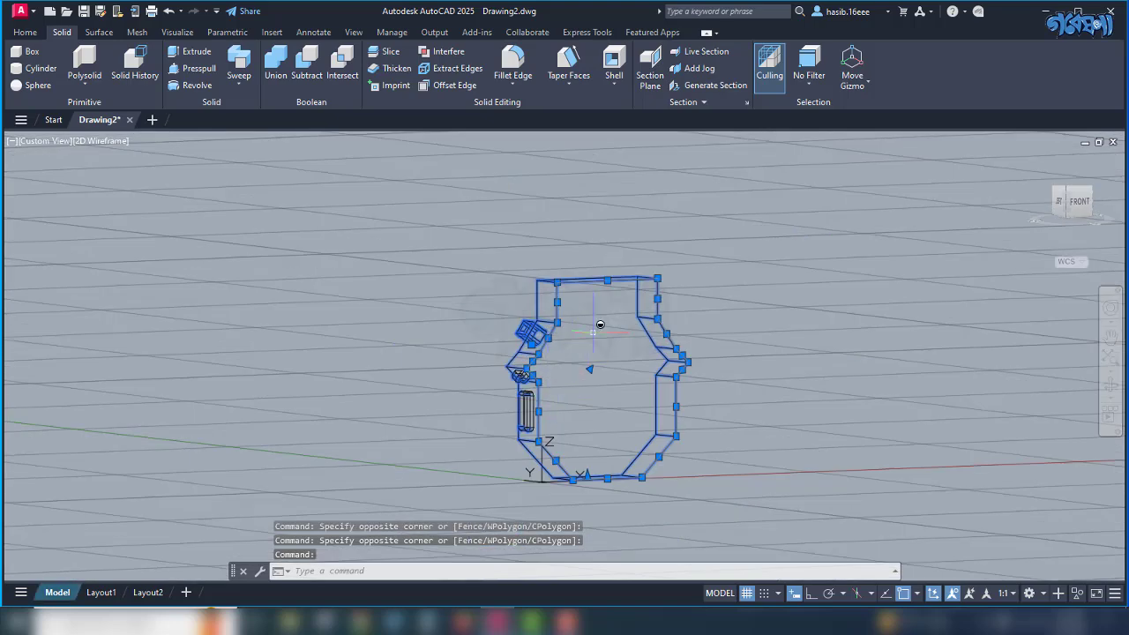
{"action": "left_click", "coordinate": [582, 277], "text": "shift"}
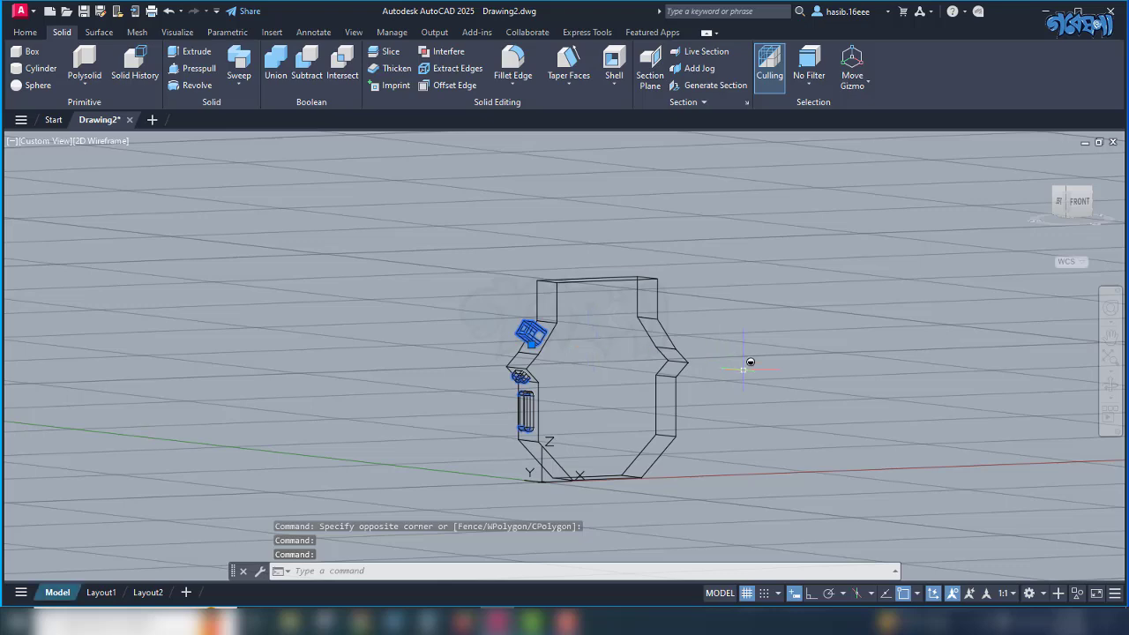
{"action": "middle_click_drag", "start_coordinate": [749, 361], "coordinate": [734, 379], "text": "shift"}
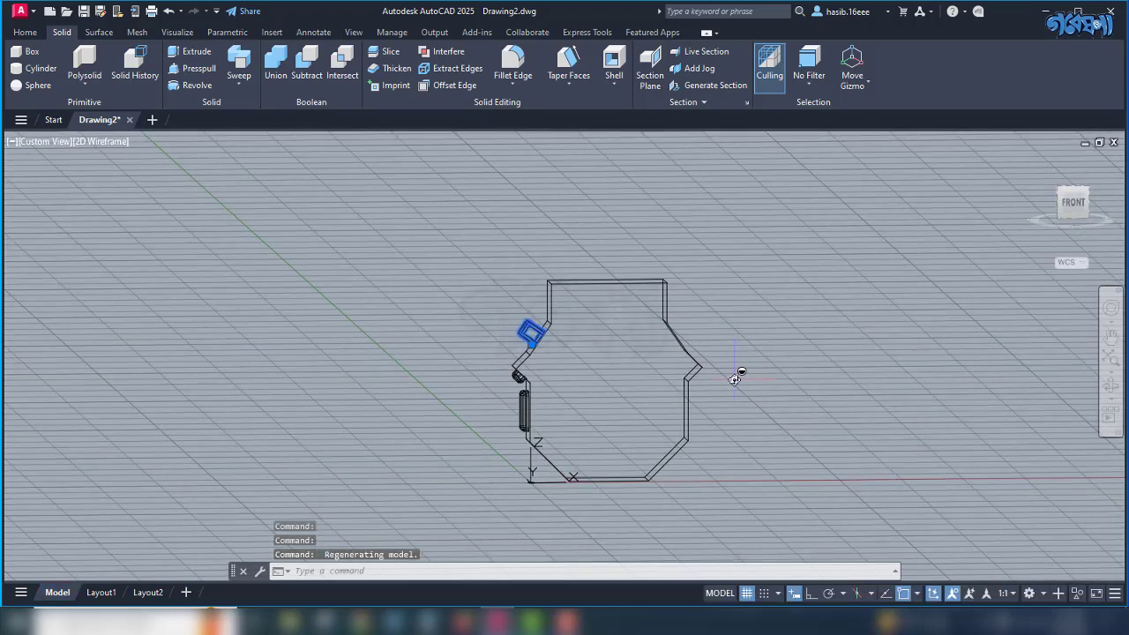
{"action": "left_click", "coordinate": [518, 375]}
{"action": "left_click", "coordinate": [527, 407]}
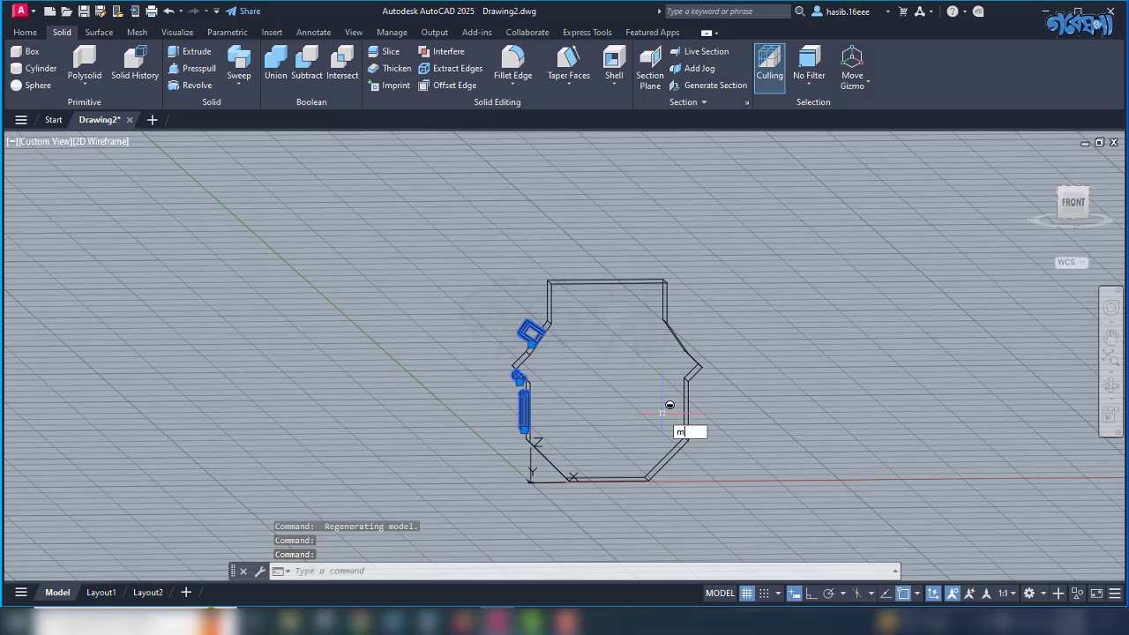
Mirror the three blocks about a vertical line from the bottom-edge midpoint, keeping the originals.
{"action": "type", "text": "mi"}
{"action": "key", "text": "Return"}
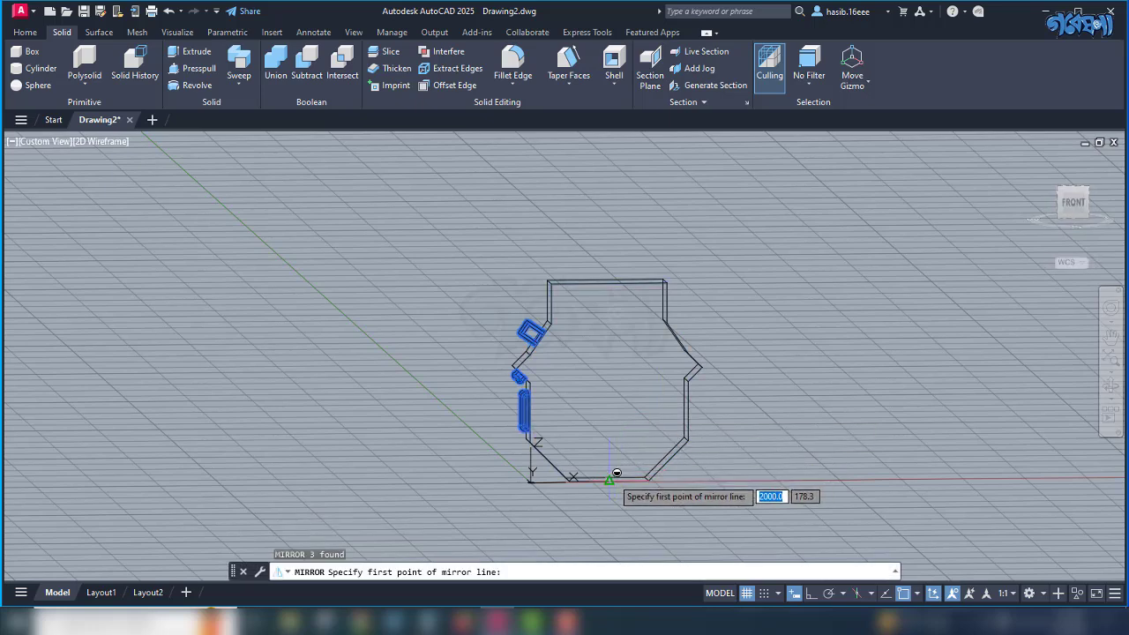
{"action": "left_click", "coordinate": [610, 479]}
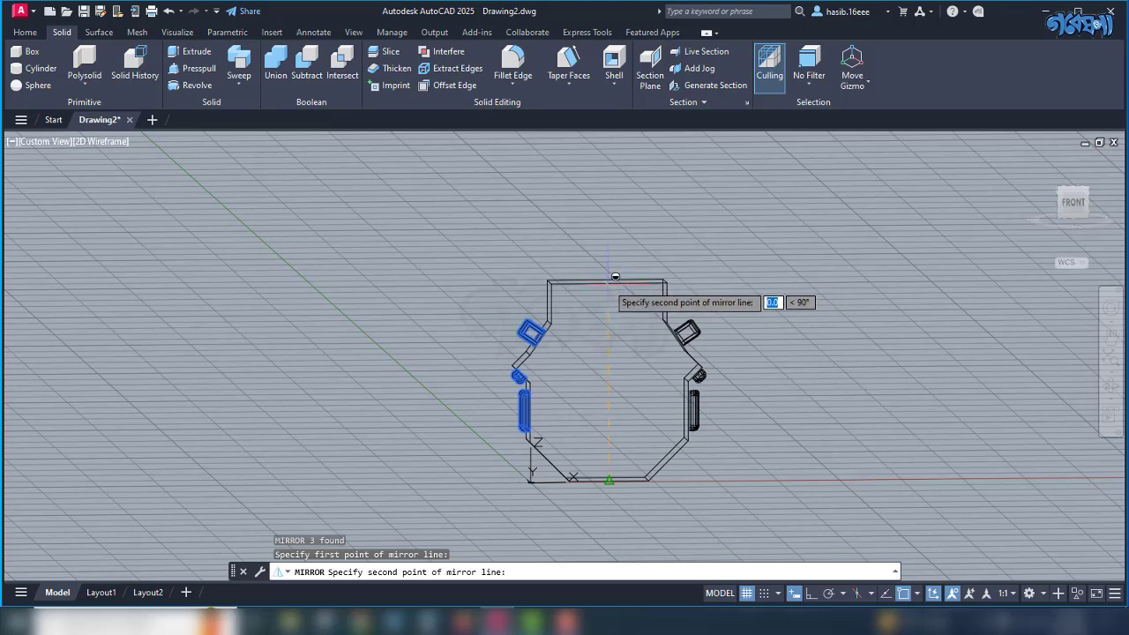
{"action": "scroll", "coordinate": [615, 276], "scroll_direction": "up", "scroll_amount": 3}
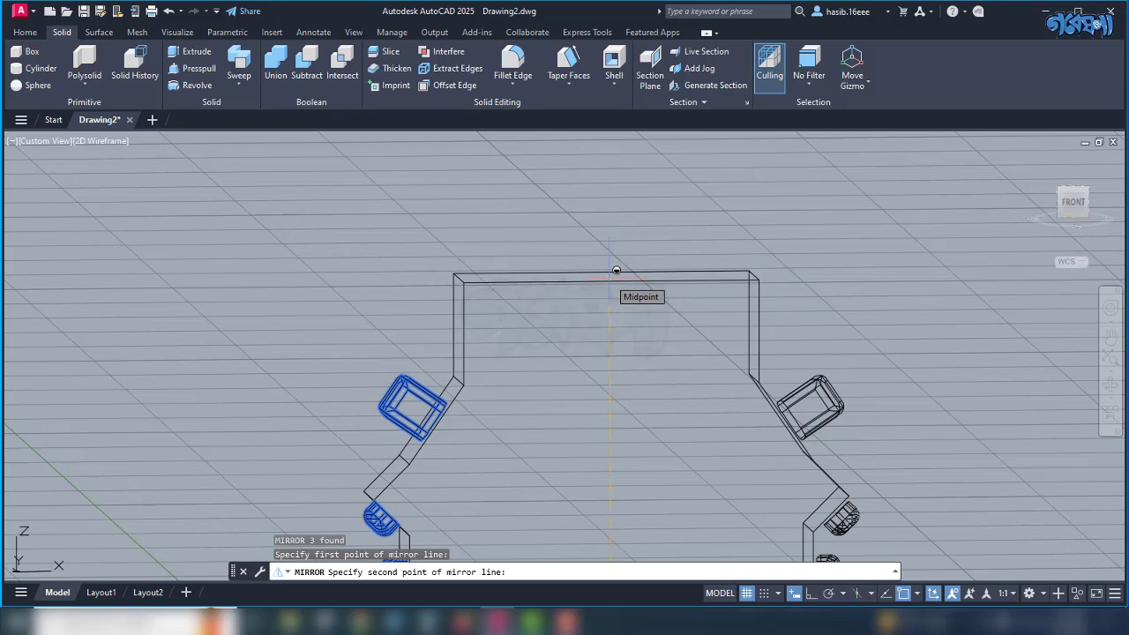
{"action": "key", "text": "F8"}
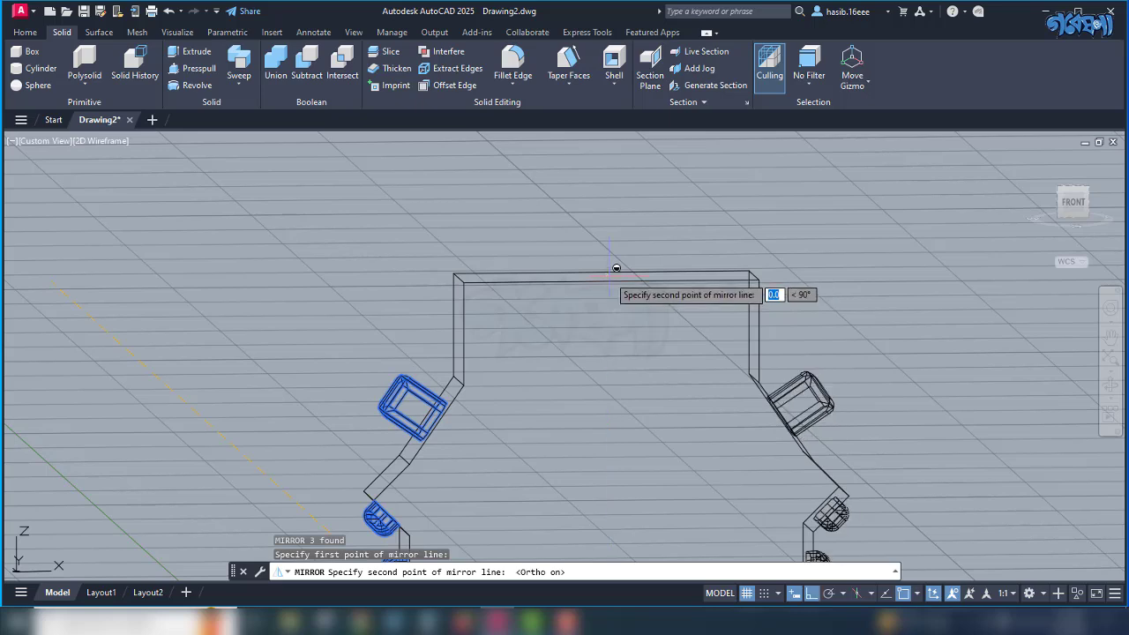
{"action": "left_click", "coordinate": [608, 228]}
{"action": "left_click", "coordinate": [634, 277]}
{"action": "scroll", "coordinate": [565, 218], "scroll_direction": "down", "scroll_amount": 3}
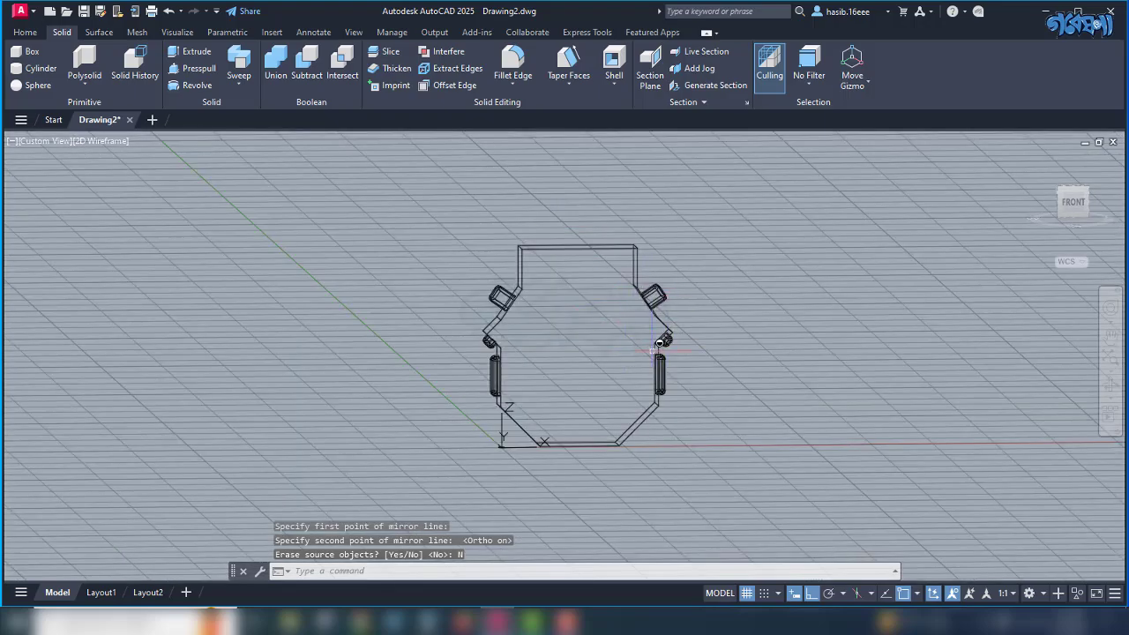
{"action": "mouse_move", "coordinate": [613, 348]}
{"action": "middle_mouse_down", "text": "shift"}
{"action": "mouse_move", "coordinate": [713, 355]}
{"action": "mouse_move", "coordinate": [600, 353]}
{"action": "mouse_move", "coordinate": [548, 383]}
{"action": "mouse_move", "coordinate": [590, 390]}
{"action": "mouse_move", "coordinate": [616, 360]}
{"action": "middle_mouse_up", "text": "shift"}
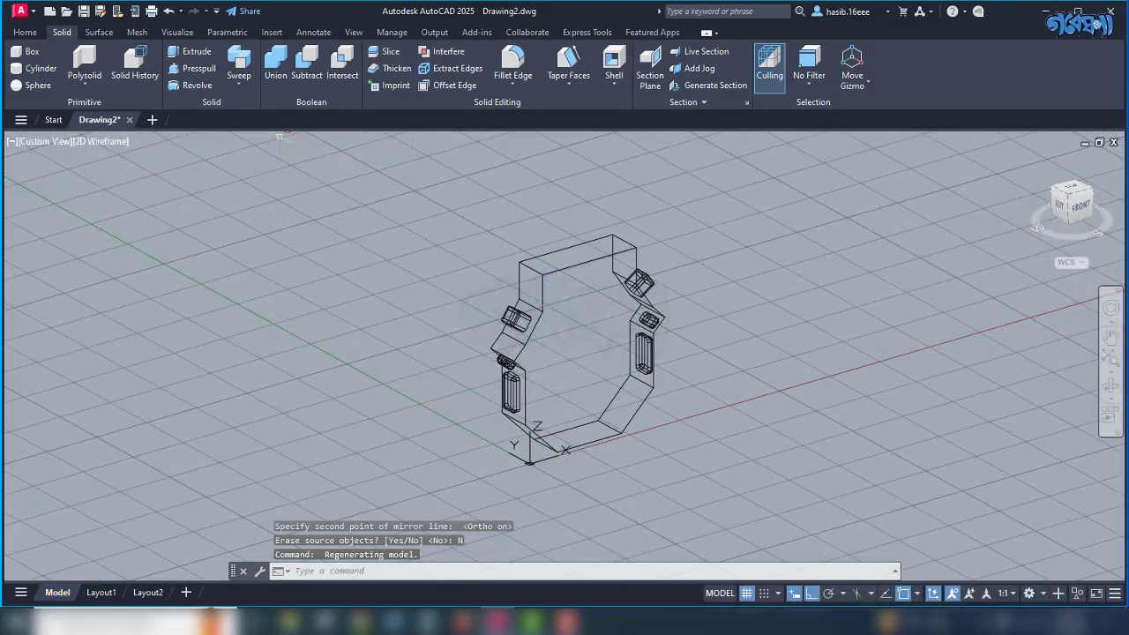
Draw a line from the solid's top corner to a point near the upper-right block.
{"action": "left_click", "coordinate": [25, 32]}
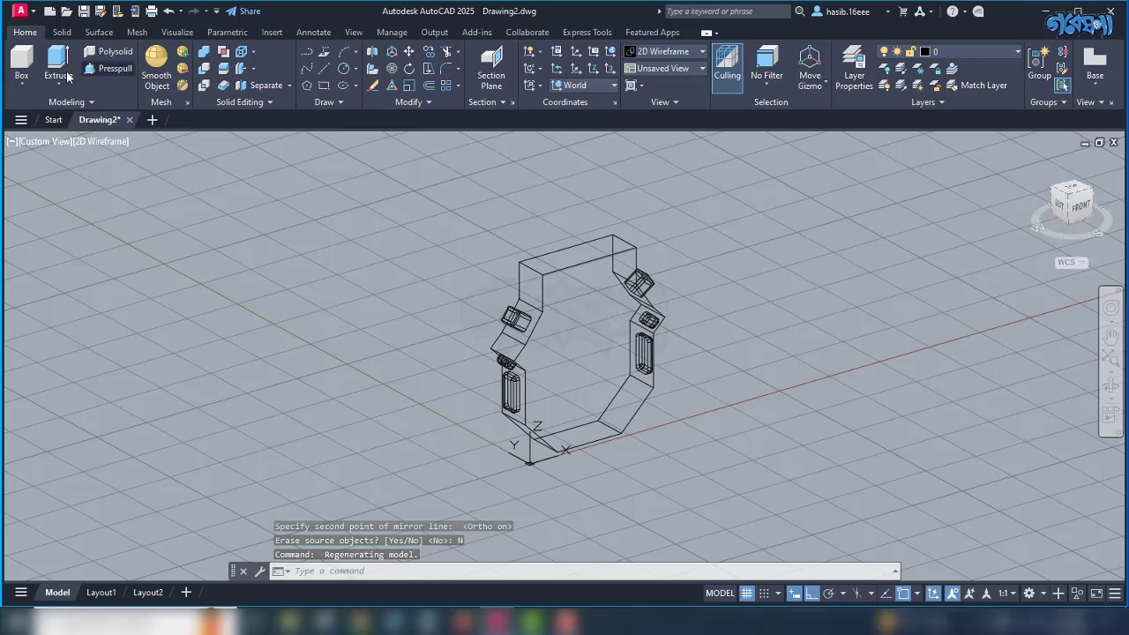
{"action": "left_click", "coordinate": [325, 69]}
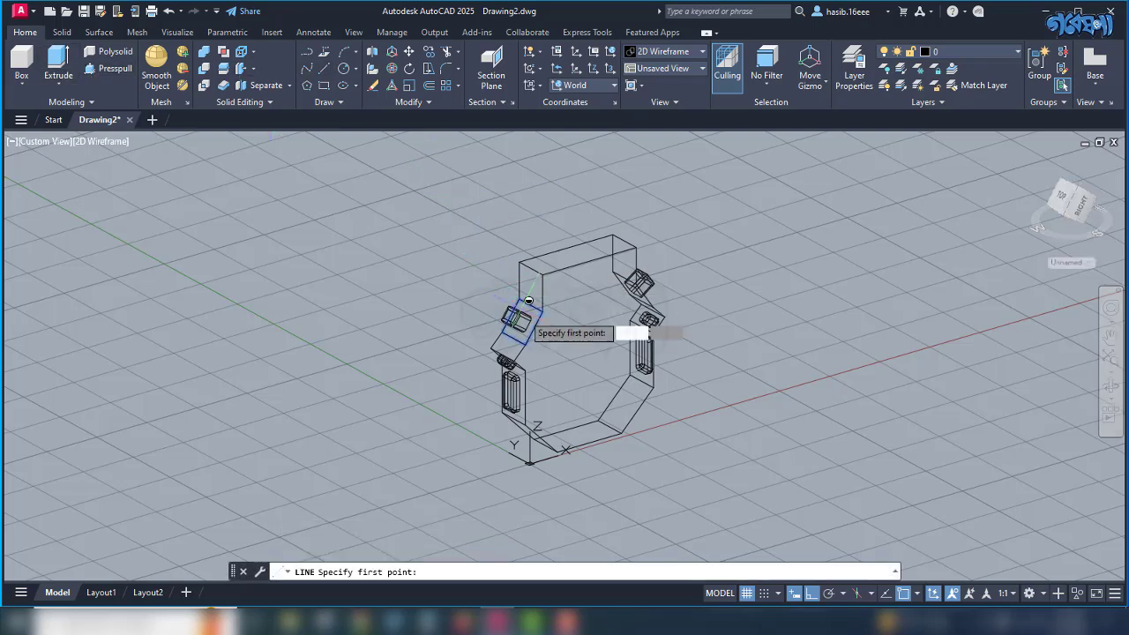
{"action": "left_click", "coordinate": [542, 309]}
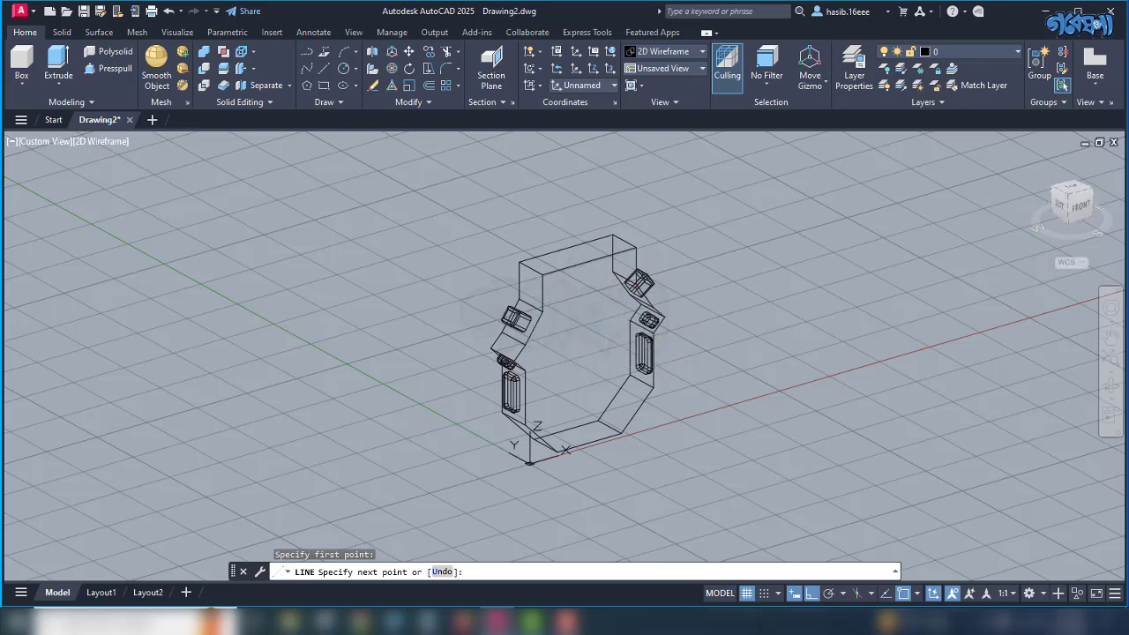
{"action": "key", "text": "Escape"}
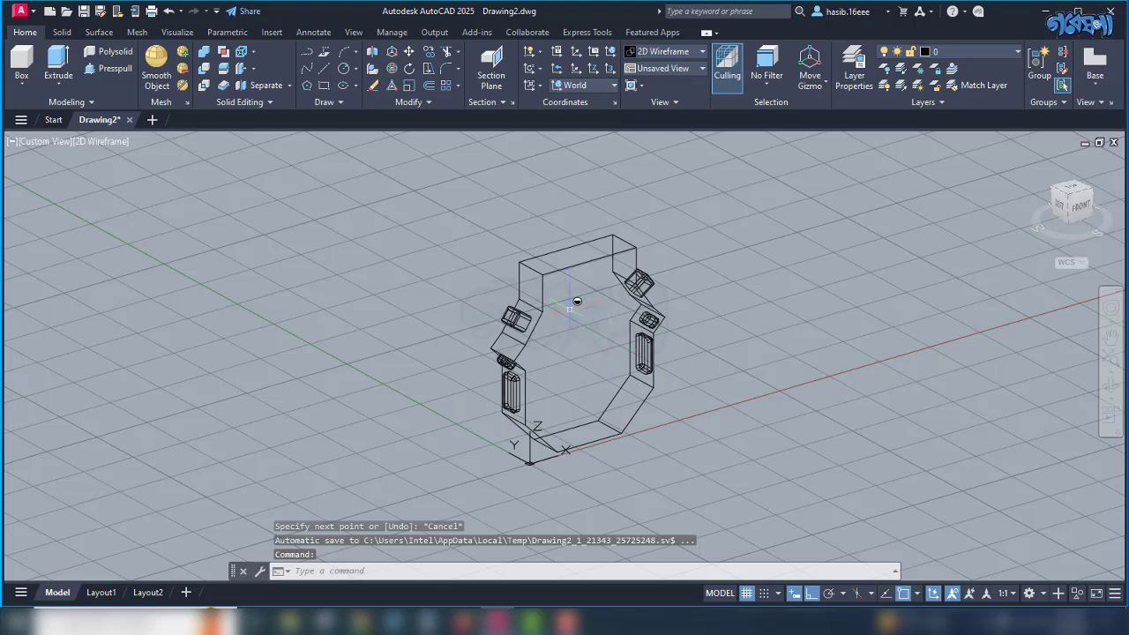
{"action": "left_click", "coordinate": [322, 70]}
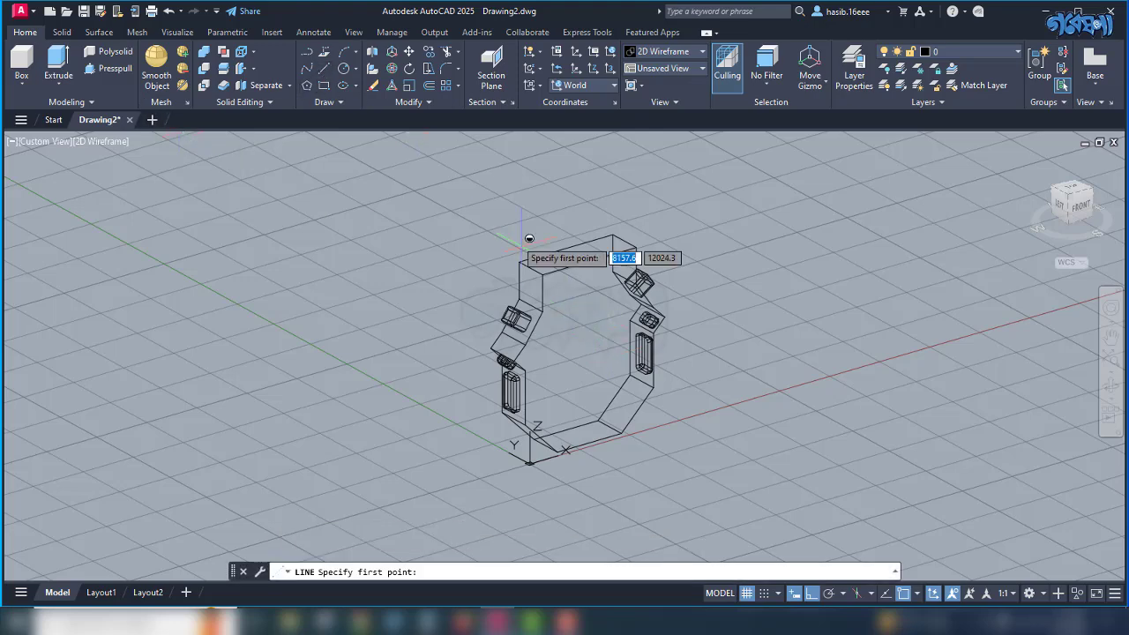
{"action": "left_click", "coordinate": [542, 311]}
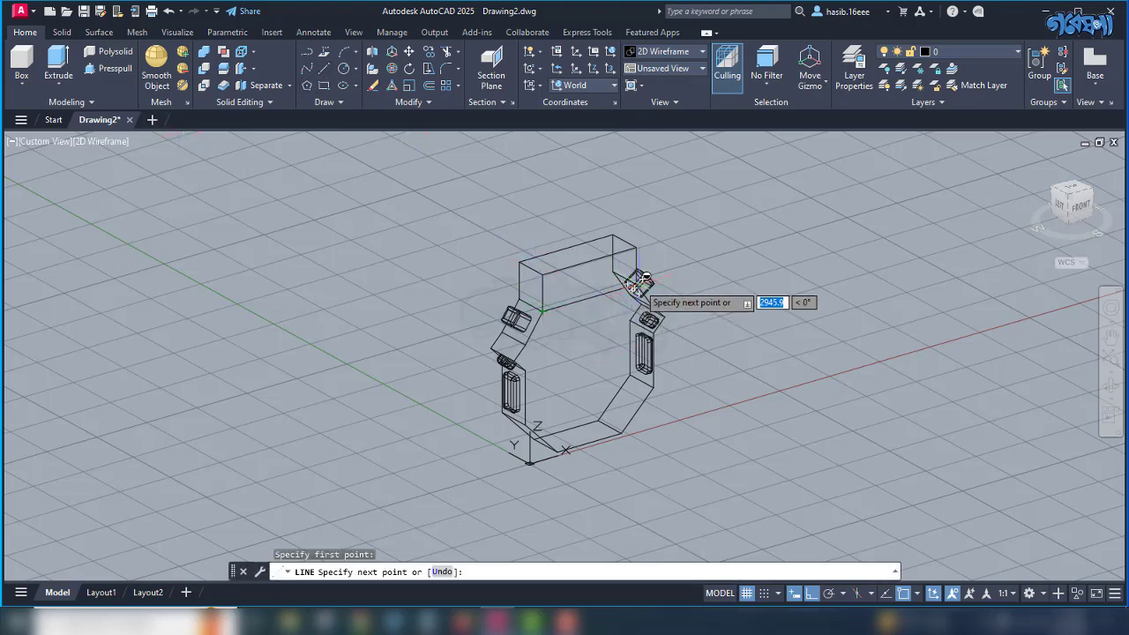
{"action": "scroll", "coordinate": [635, 284], "scroll_direction": "up", "scroll_amount": 5}
{"action": "left_click", "coordinate": [632, 283]}
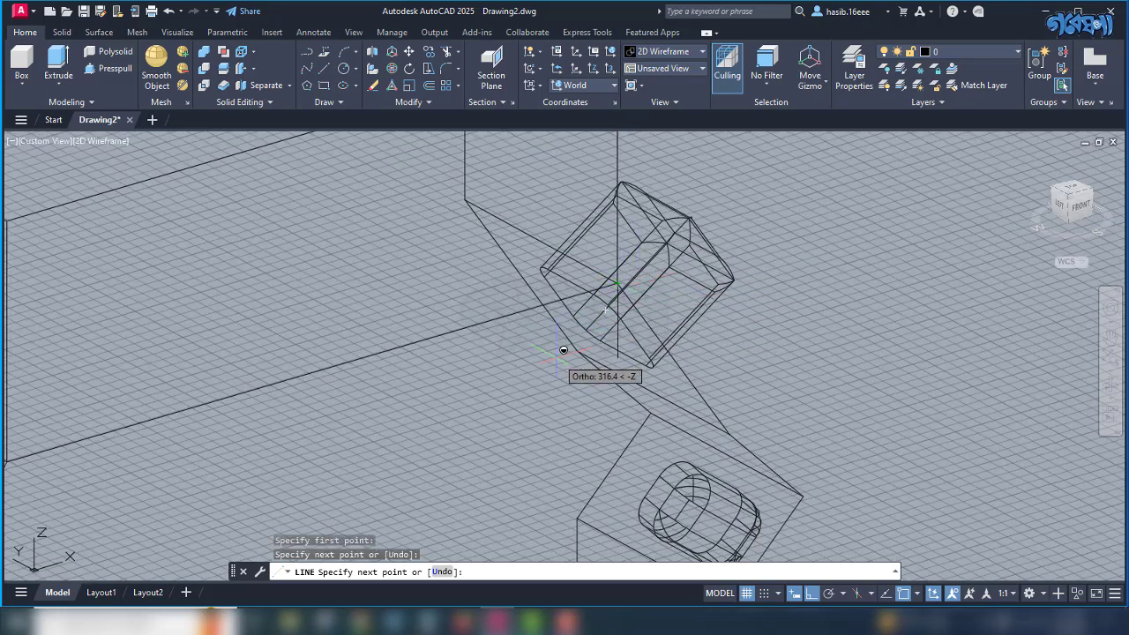
{"action": "key", "text": "Return"}
{"action": "scroll", "coordinate": [504, 317], "scroll_direction": "down", "scroll_amount": 3}
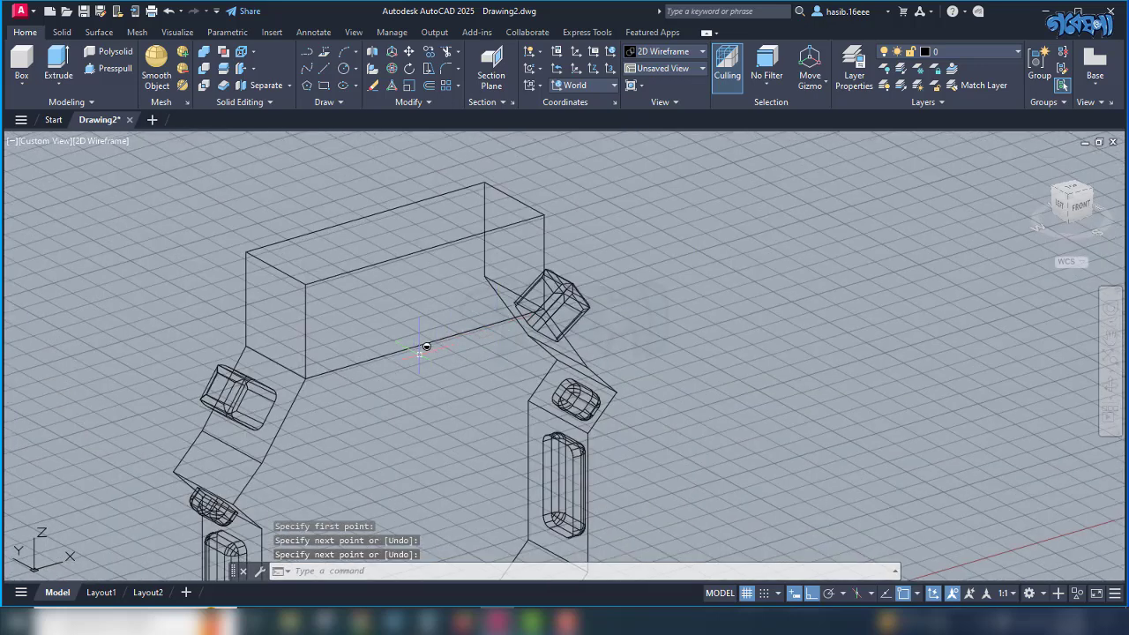
{"action": "mouse_move", "coordinate": [392, 348]}
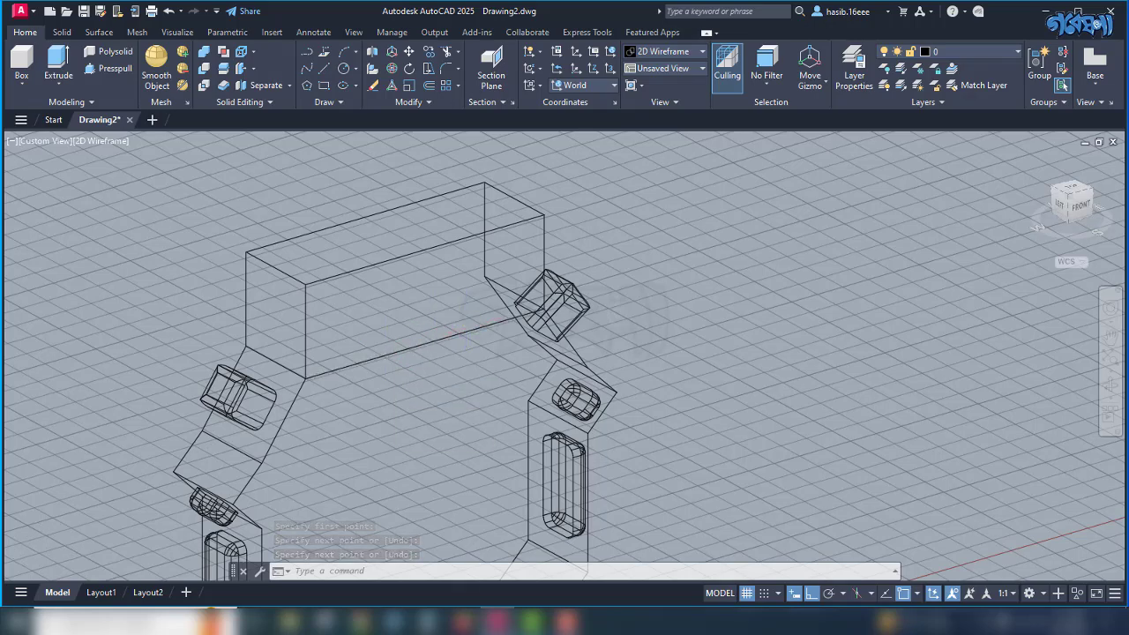
{"action": "scroll", "coordinate": [472, 323], "scroll_direction": "down", "scroll_amount": 2}
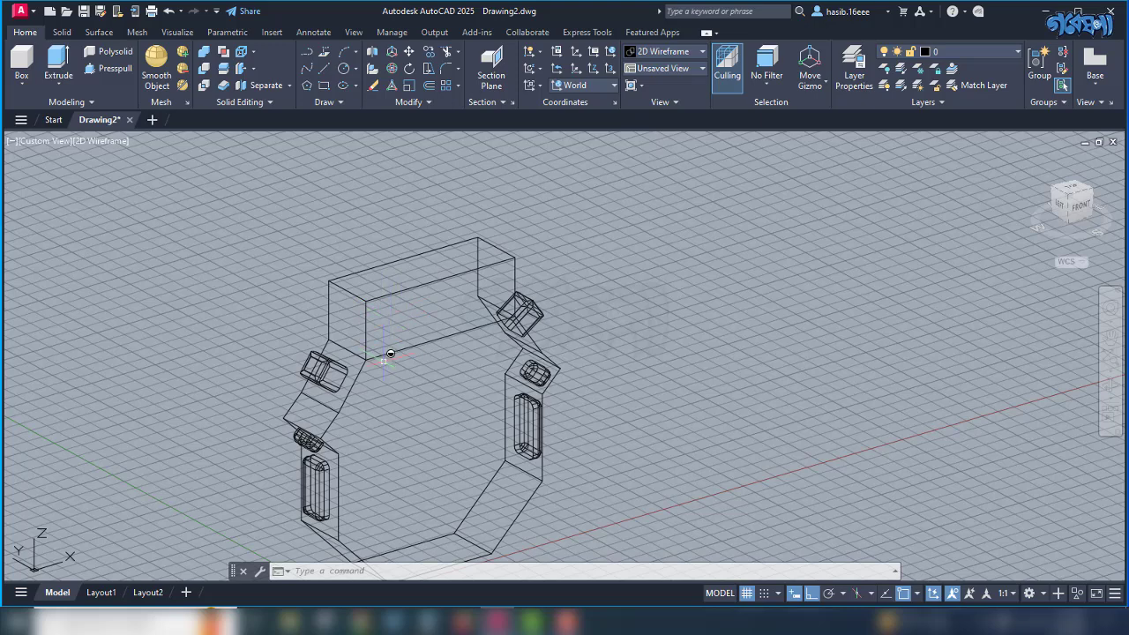
Start a polyline on a bracket corner and trace the first corners of the front face.
{"action": "left_click", "coordinate": [315, 62]}
{"action": "left_click", "coordinate": [365, 359]}
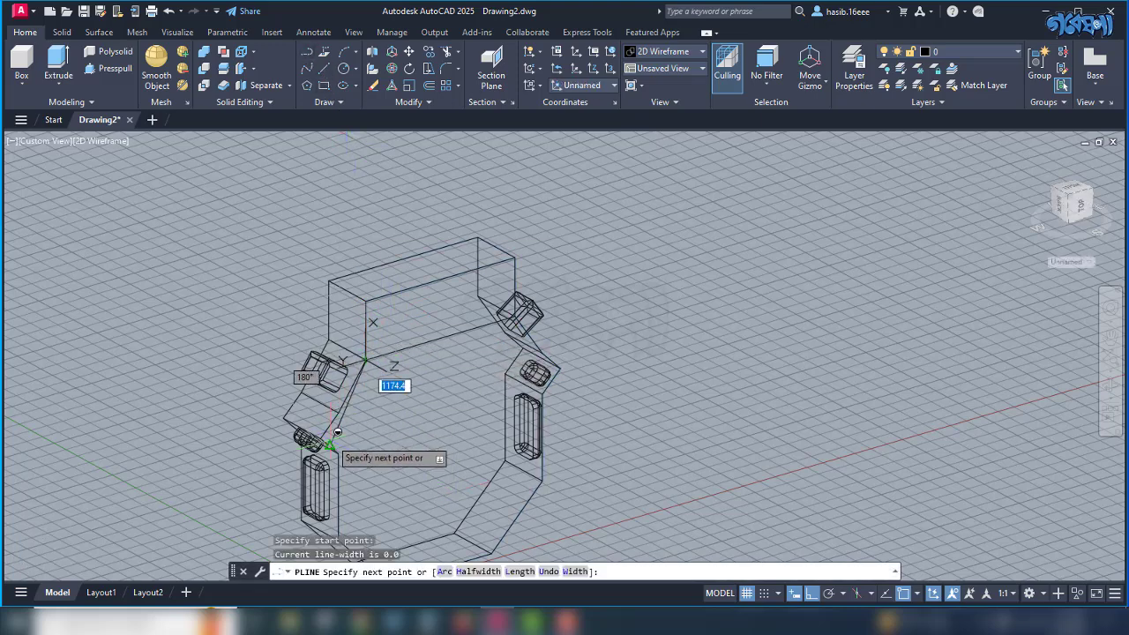
{"action": "scroll", "coordinate": [322, 446], "scroll_direction": "up", "scroll_amount": 5}
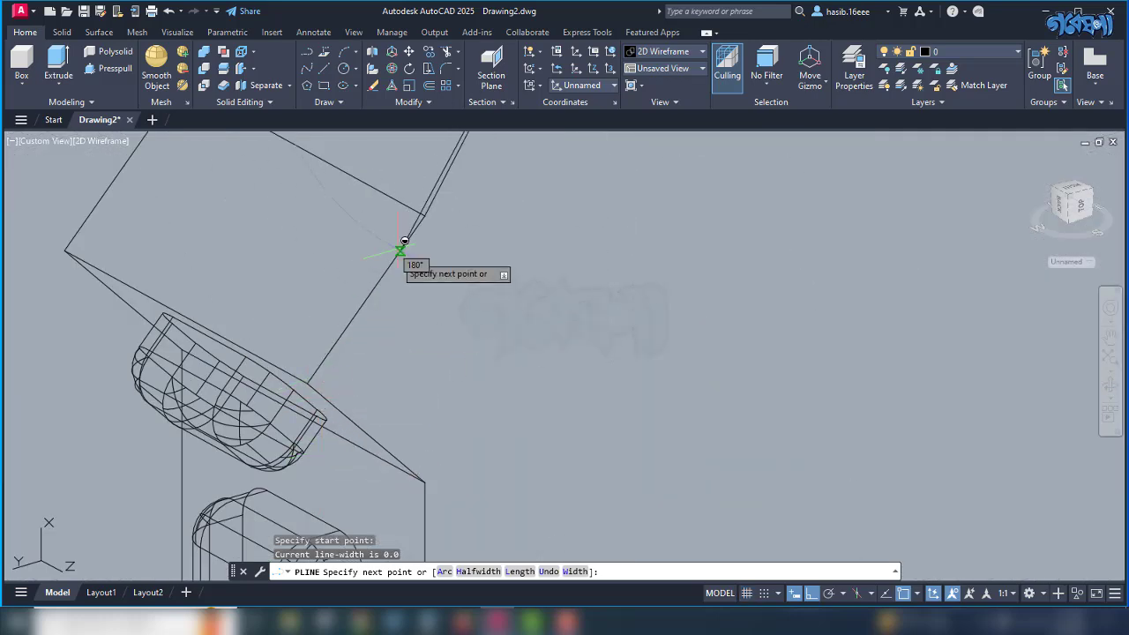
{"action": "left_click", "coordinate": [424, 216]}
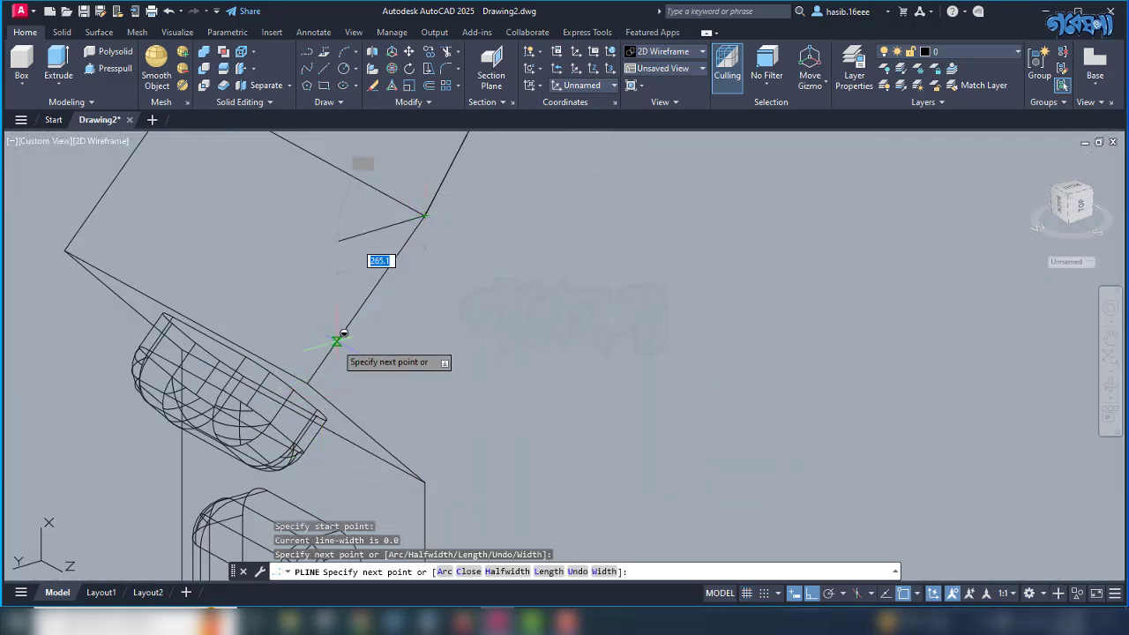
{"action": "left_click", "coordinate": [308, 383]}
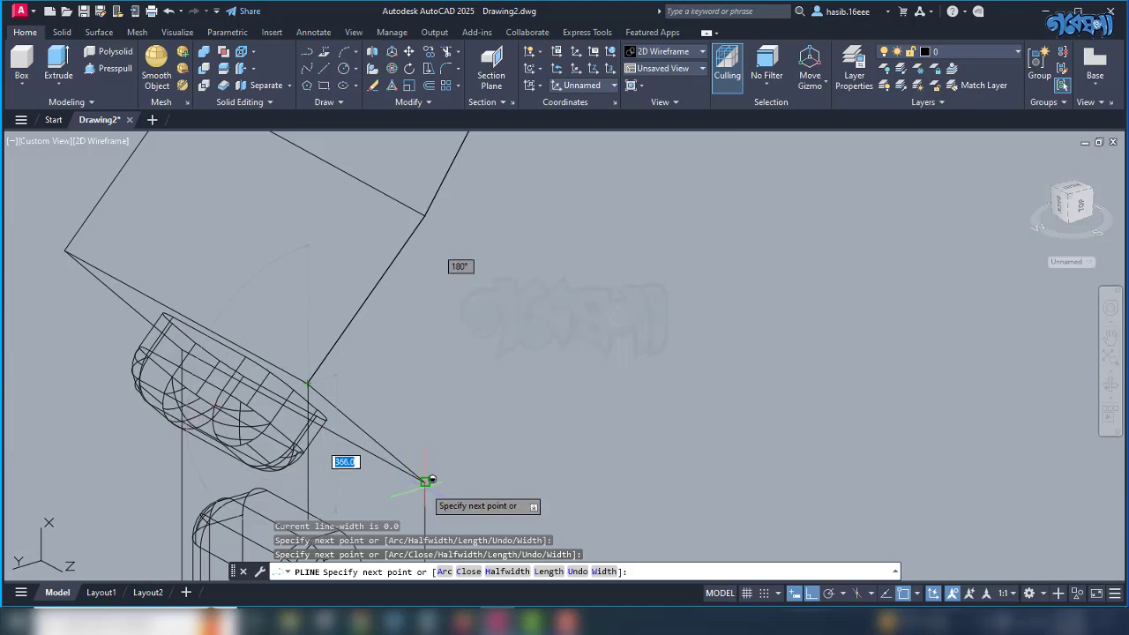
{"action": "scroll", "coordinate": [426, 480], "scroll_direction": "down", "scroll_amount": 6}
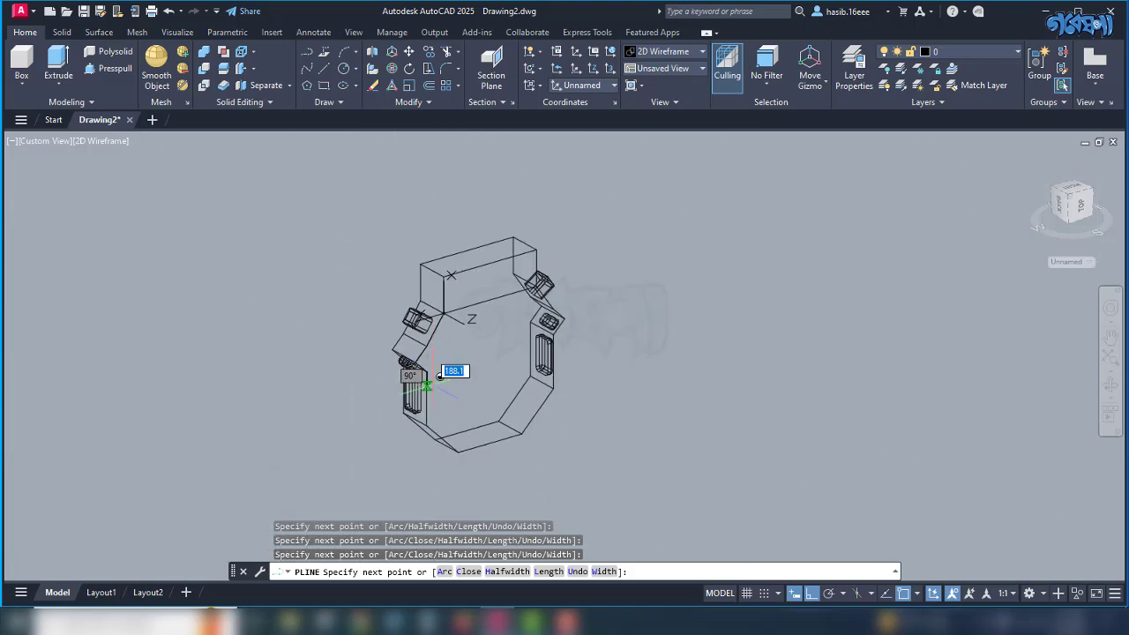
{"action": "scroll", "coordinate": [439, 375], "scroll_direction": "up", "scroll_amount": 8}
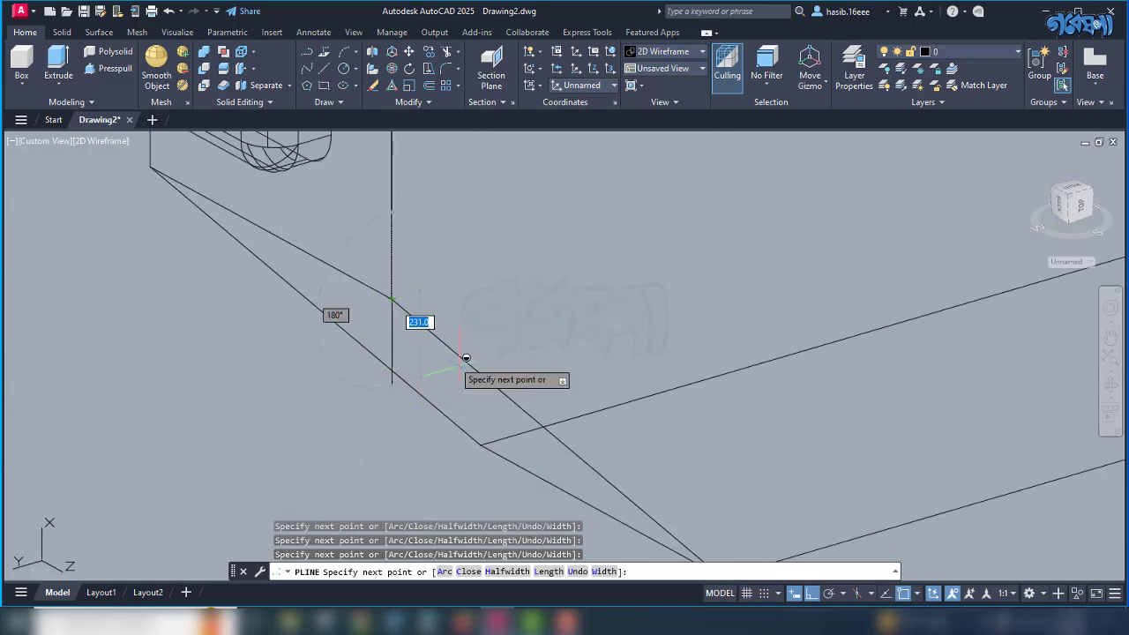
{"action": "scroll", "coordinate": [564, 436], "scroll_direction": "down", "scroll_amount": 3}
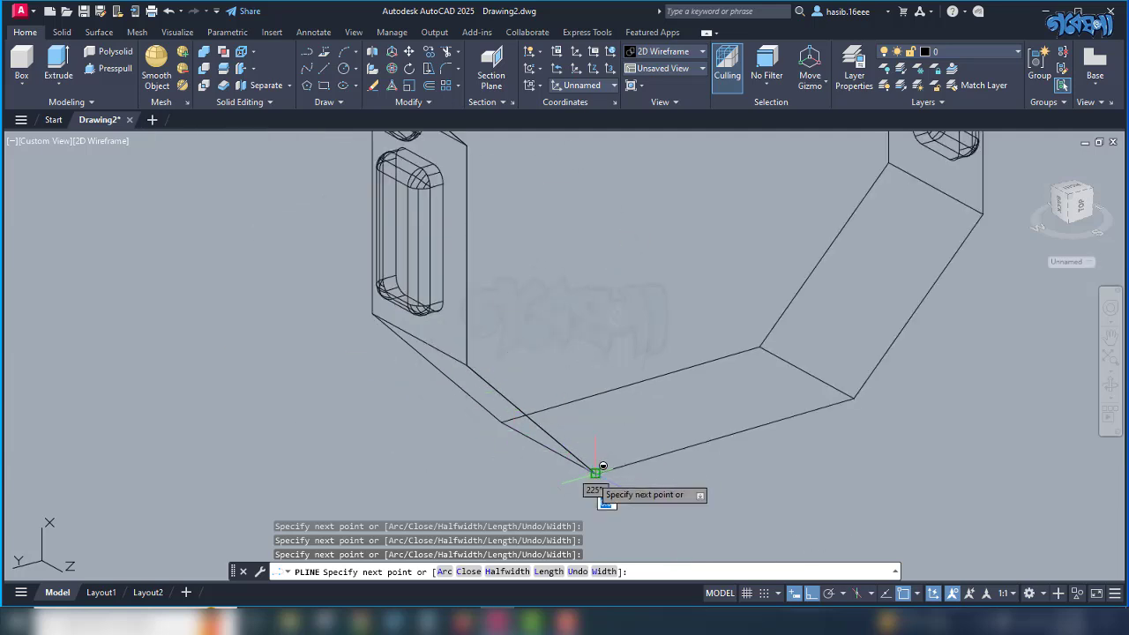
Add the bottom and top corner vertices, close the octagonal outline and select it.
{"action": "left_click", "coordinate": [854, 398]}
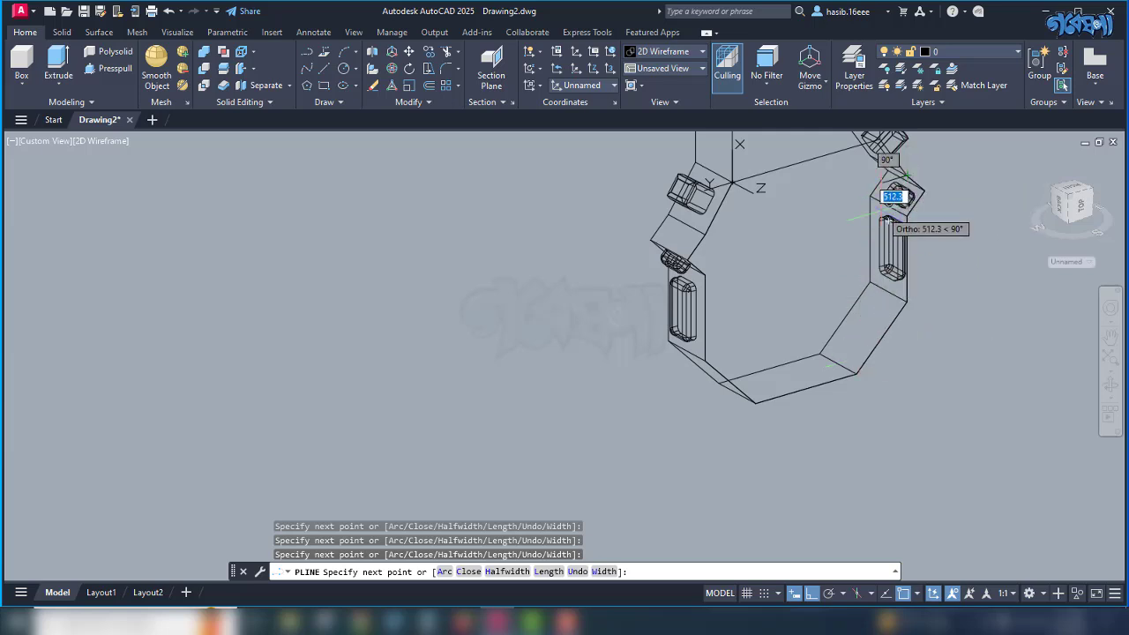
{"action": "scroll", "coordinate": [891, 185], "scroll_direction": "down", "scroll_amount": 2}
{"action": "scroll", "coordinate": [895, 150], "scroll_direction": "up", "scroll_amount": 5}
{"action": "left_click", "coordinate": [893, 147]}
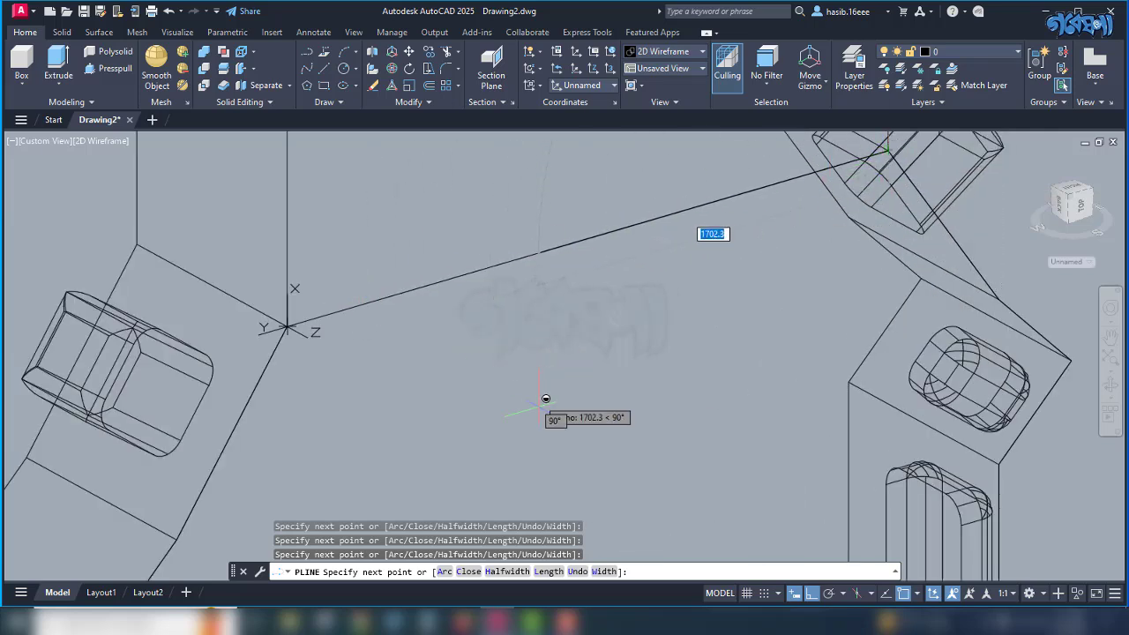
{"action": "left_click", "coordinate": [469, 572]}
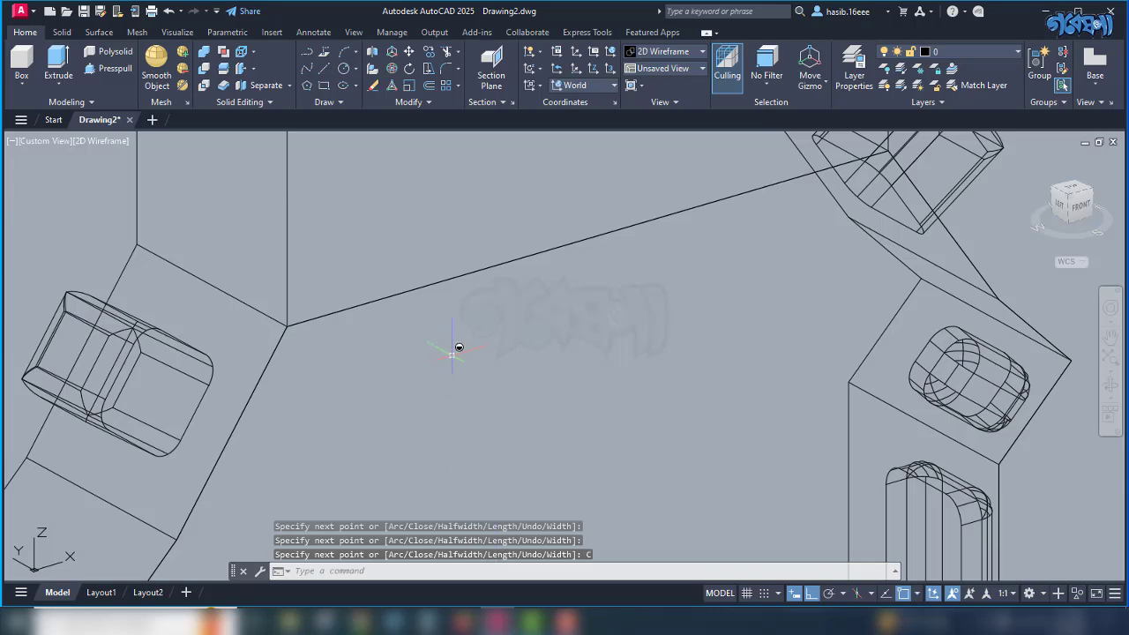
{"action": "left_click", "coordinate": [456, 274]}
{"action": "scroll", "coordinate": [502, 241], "scroll_direction": "down", "scroll_amount": 5}
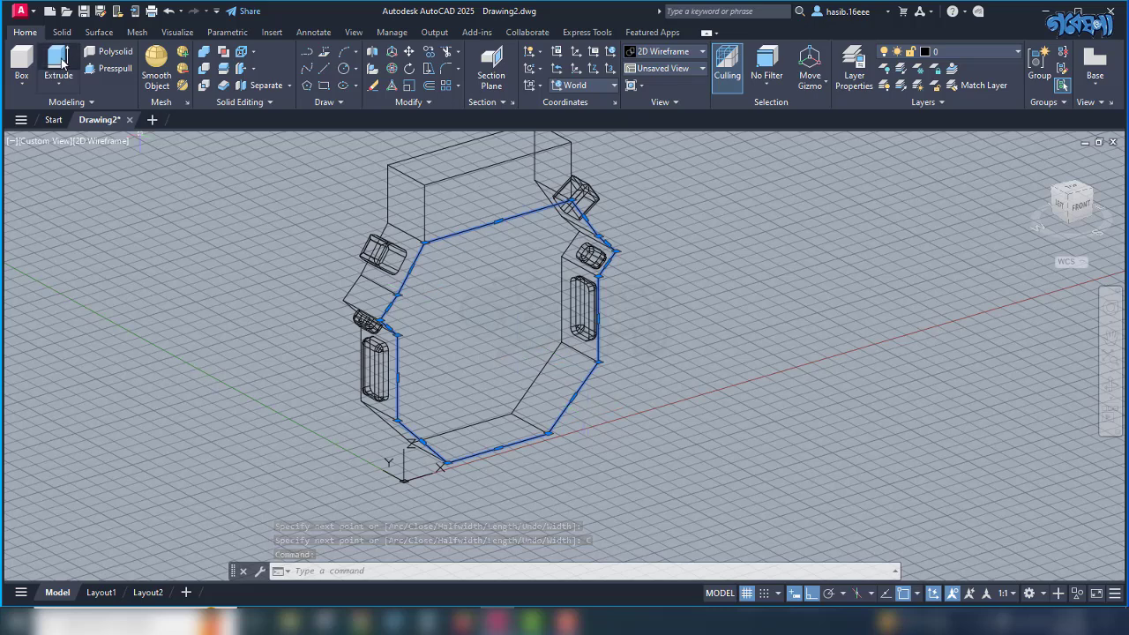
Extrude the selected outline to a height of 500.
{"action": "left_click", "coordinate": [56, 60]}
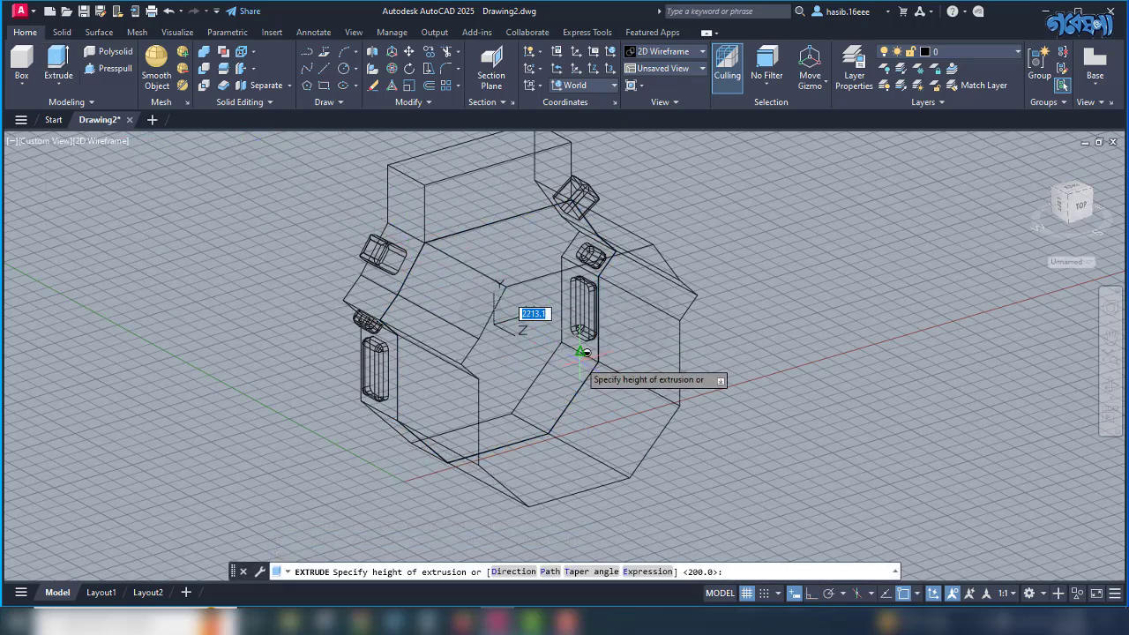
{"action": "type", "text": "500"}
{"action": "key", "text": "Return"}
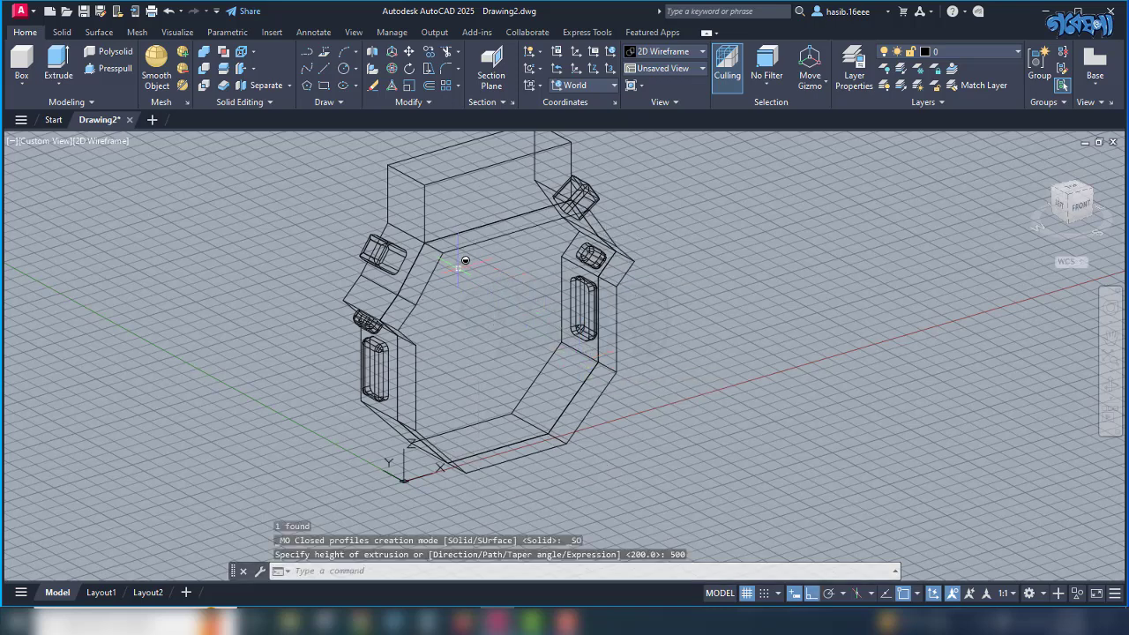
Switch the viewport to the Conceptual visual style and orbit to inspect the slab.
{"action": "left_click", "coordinate": [104, 141]}
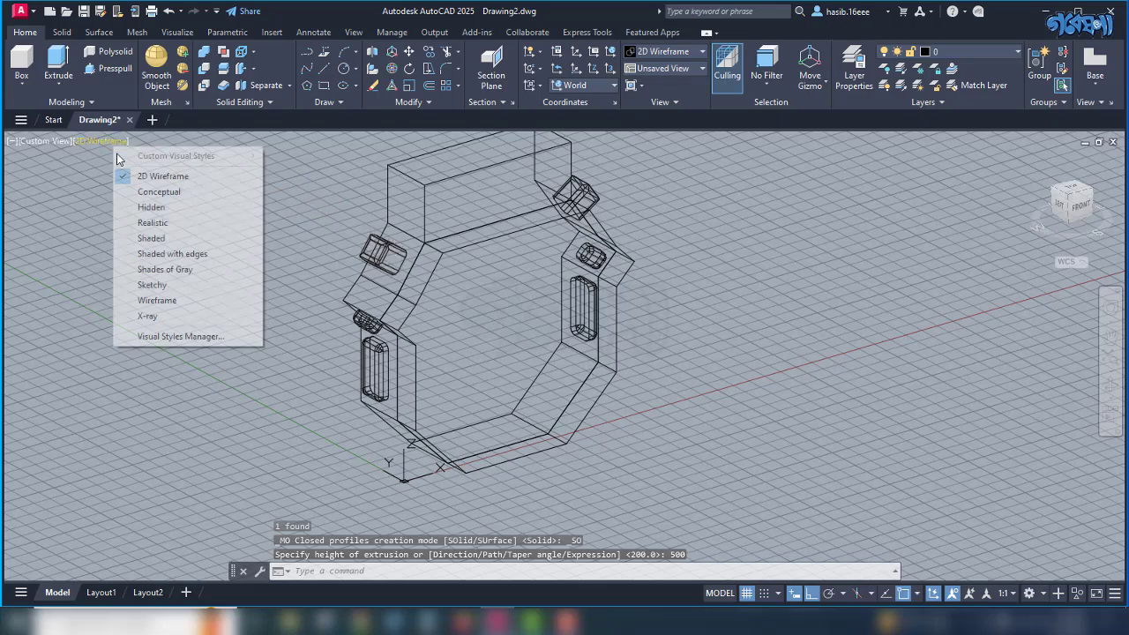
{"action": "left_click", "coordinate": [155, 192]}
{"action": "mouse_move", "coordinate": [741, 395]}
{"action": "middle_mouse_down", "text": "shift"}
{"action": "mouse_move", "coordinate": [584, 410]}
{"action": "mouse_move", "coordinate": [768, 391]}
{"action": "mouse_move", "coordinate": [715, 411]}
{"action": "mouse_move", "coordinate": [661, 402]}
{"action": "middle_mouse_up", "text": "shift"}
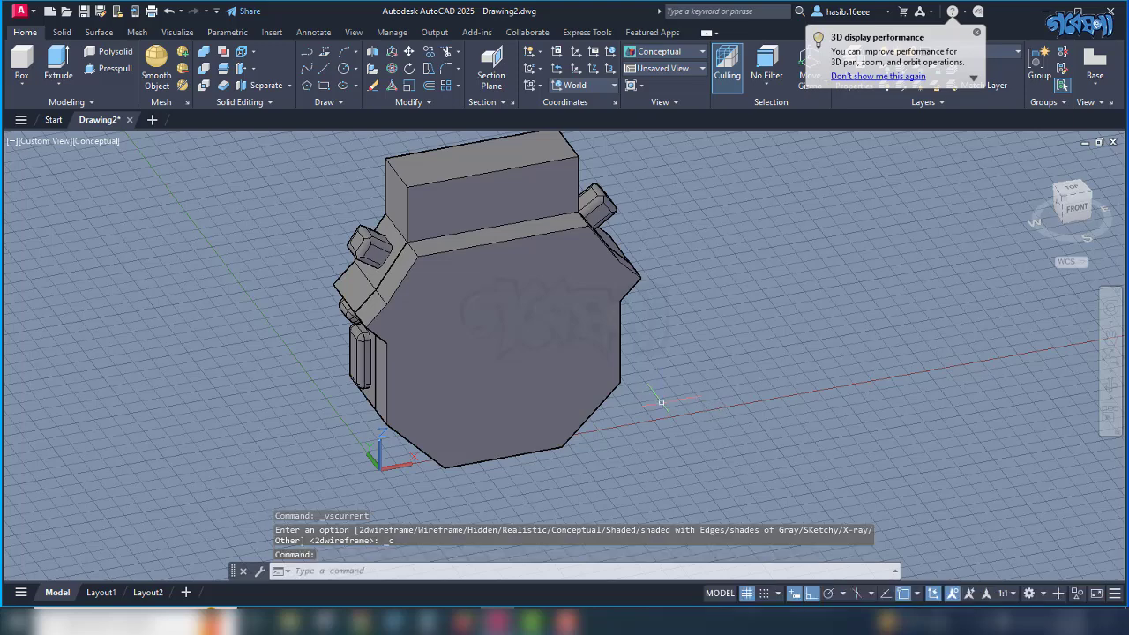
{"action": "scroll", "coordinate": [609, 417], "scroll_direction": "down", "scroll_amount": 3}
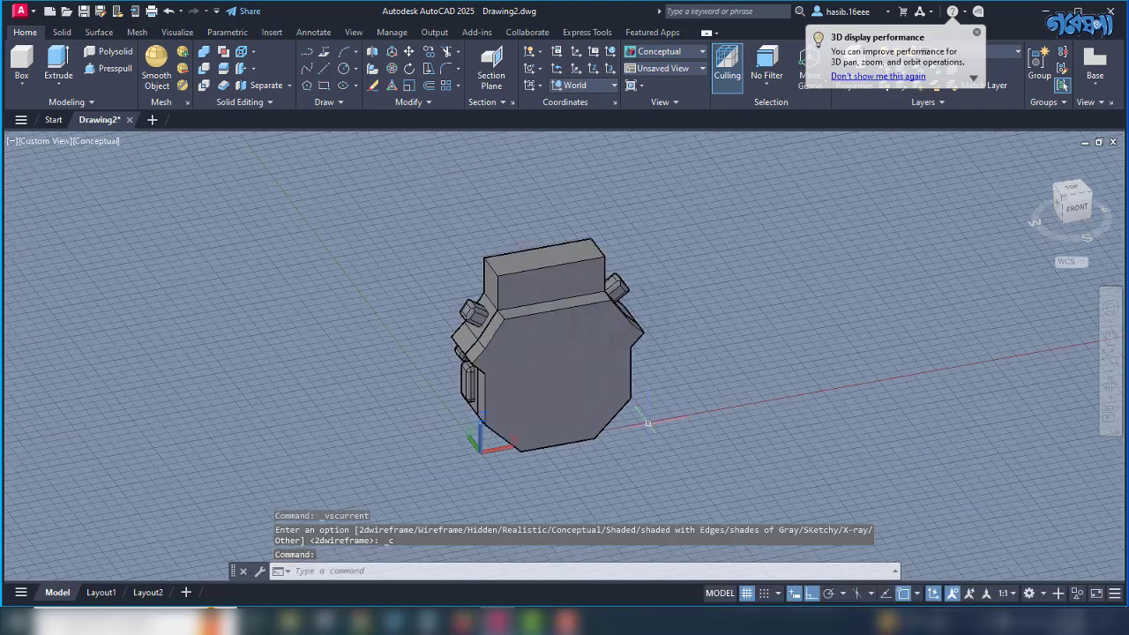
{"action": "left_click", "coordinate": [517, 260]}
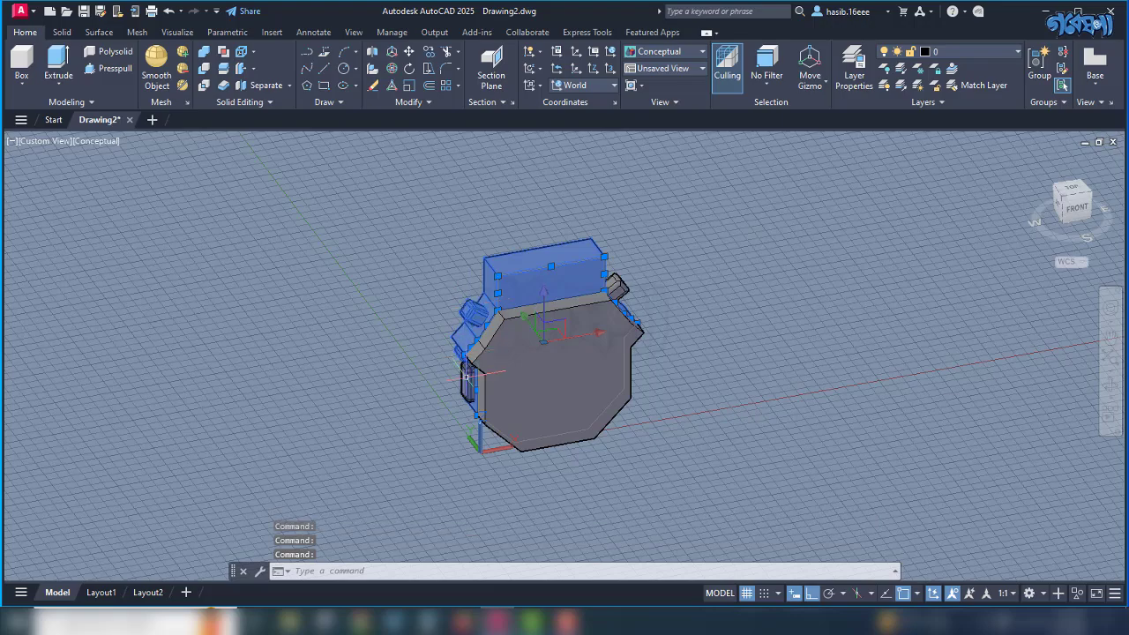
{"action": "key", "text": "Escape"}
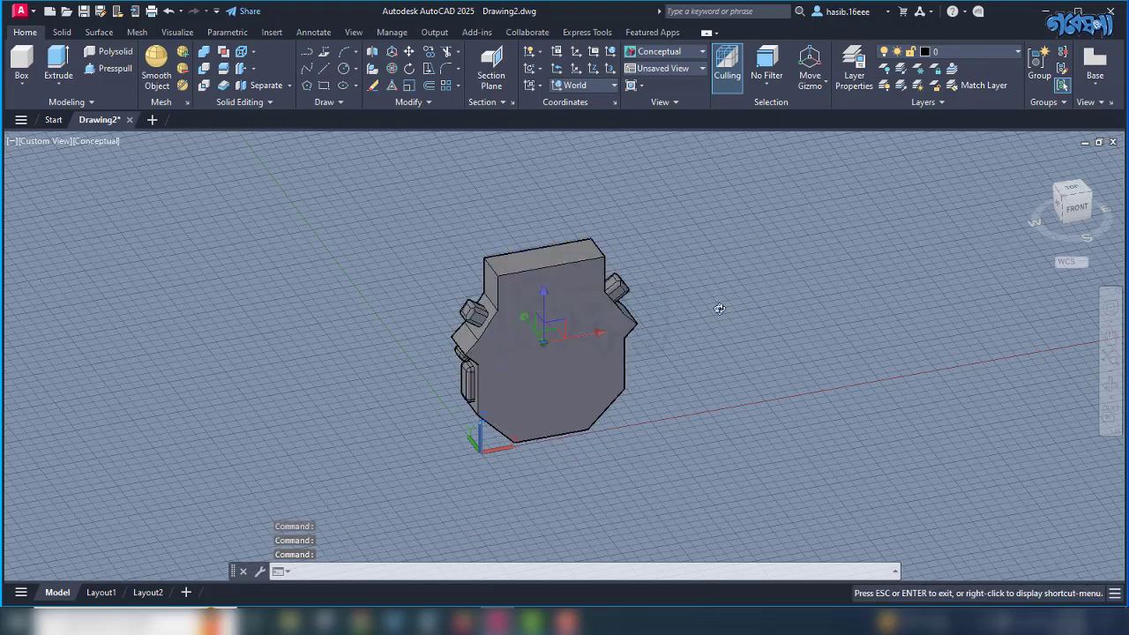
{"action": "middle_click_drag", "start_coordinate": [718, 309], "coordinate": [649, 328], "text": "shift"}
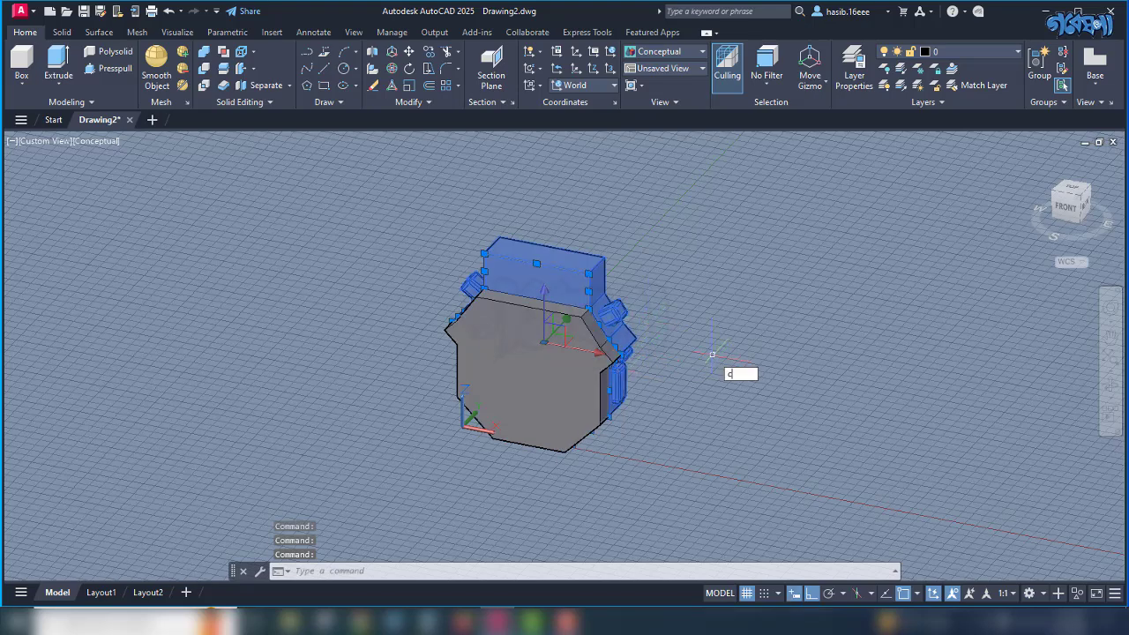
Copy the selected cylinder section from its base corner into the next two slots along the row.
{"action": "type", "text": "p"}
{"action": "key", "text": "Return"}
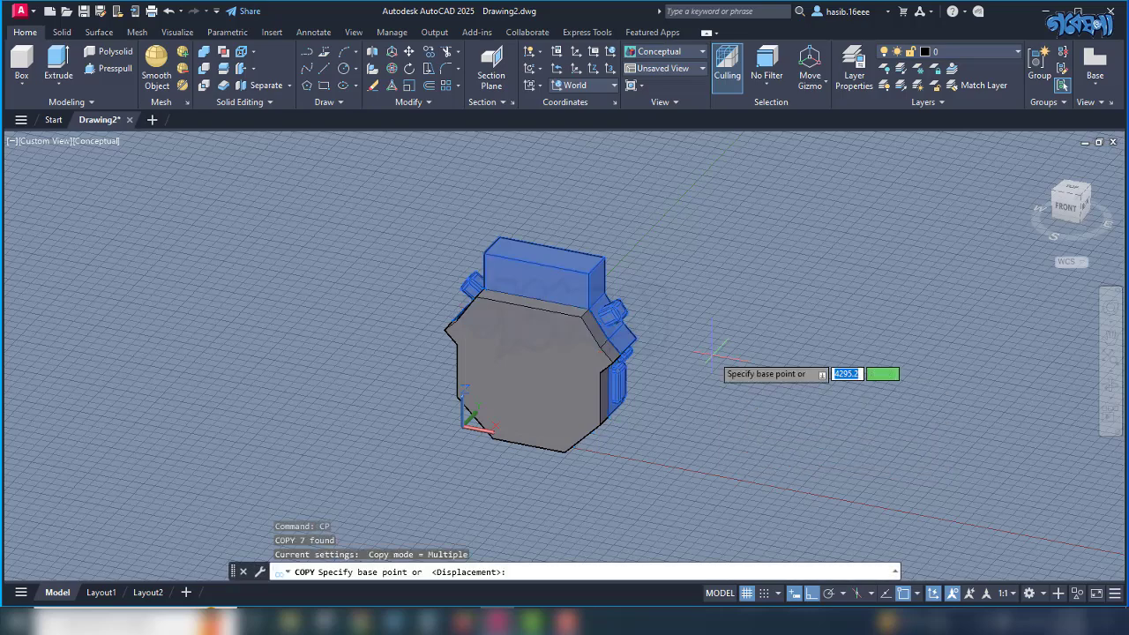
{"action": "middle_click_drag", "start_coordinate": [651, 432], "coordinate": [569, 436], "text": "shift"}
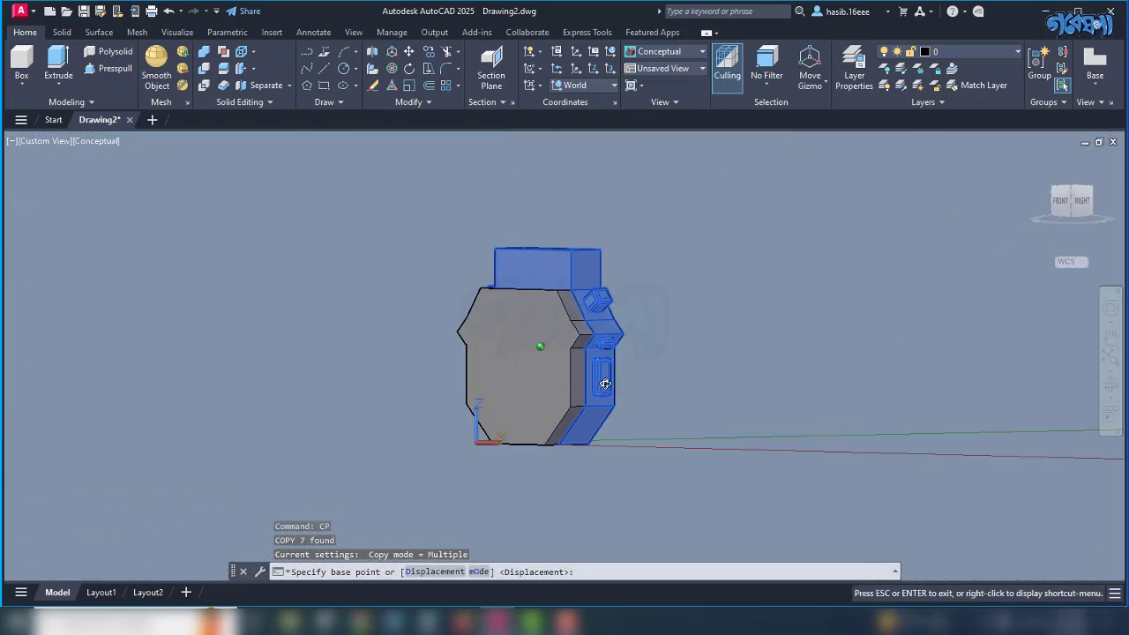
{"action": "scroll", "coordinate": [569, 436], "scroll_direction": "up", "scroll_amount": 4}
{"action": "scroll", "coordinate": [569, 436], "scroll_direction": "up", "scroll_amount": 3}
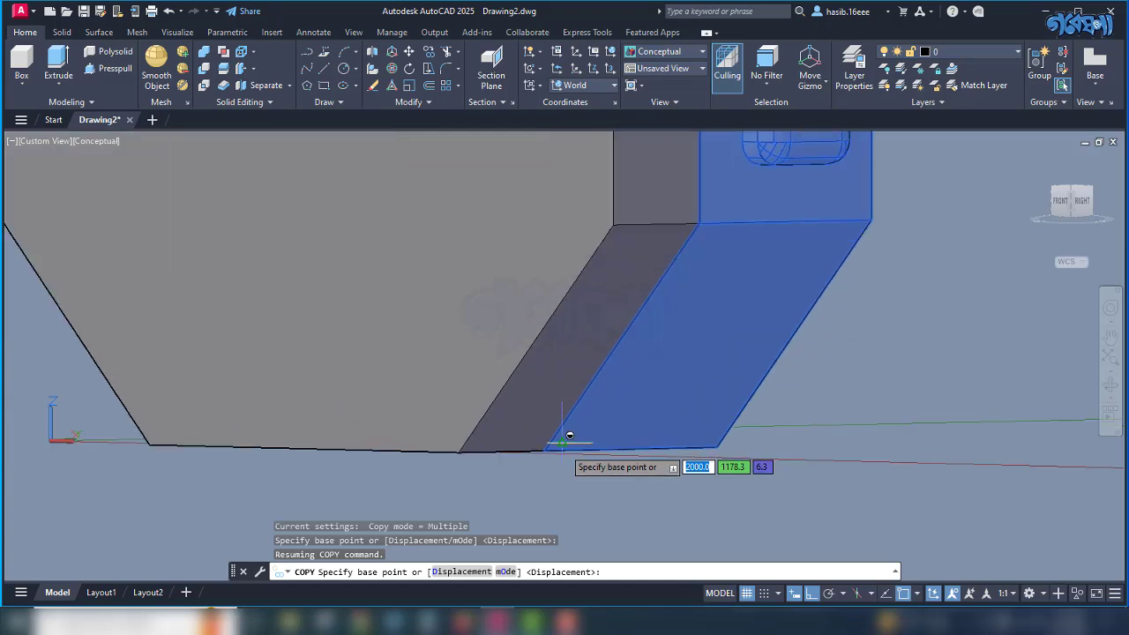
{"action": "left_click", "coordinate": [552, 443]}
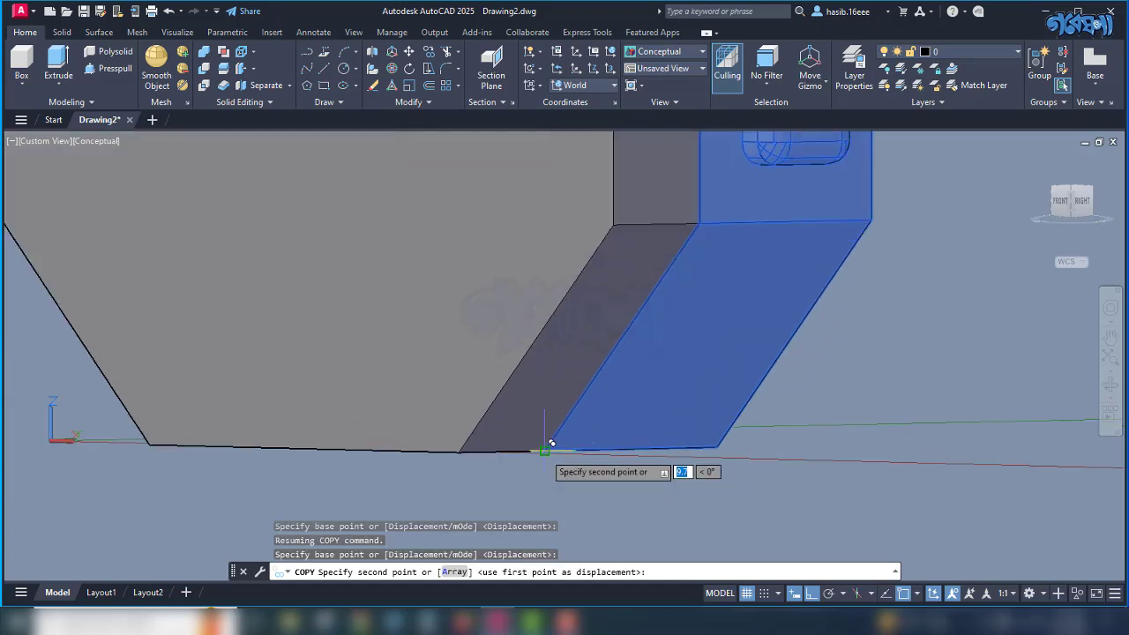
{"action": "left_click", "coordinate": [723, 440]}
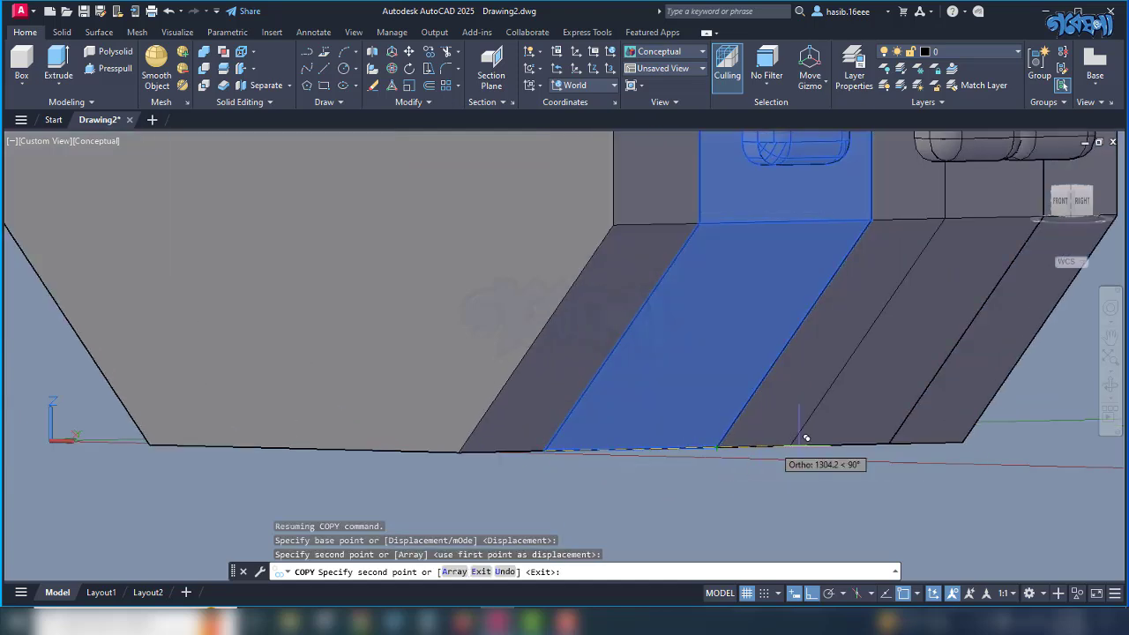
{"action": "left_click", "coordinate": [889, 441]}
Place four more section copies out to the row's end, then finish copying.
{"action": "scroll", "coordinate": [618, 465], "scroll_direction": "down", "scroll_amount": 6}
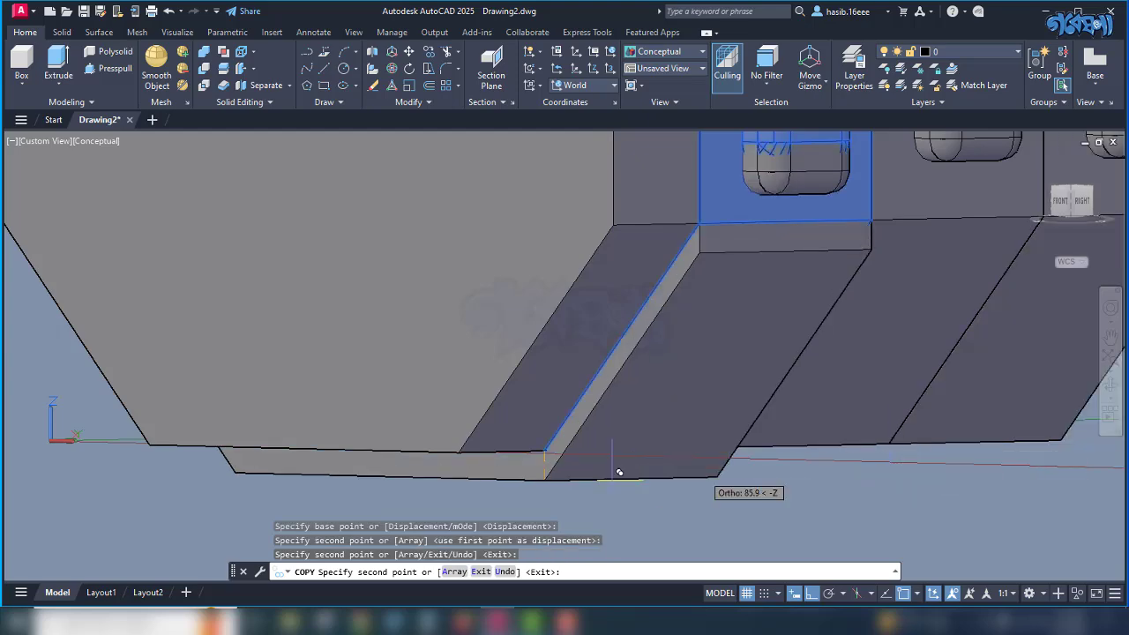
{"action": "scroll", "coordinate": [601, 465], "scroll_direction": "up", "scroll_amount": 6}
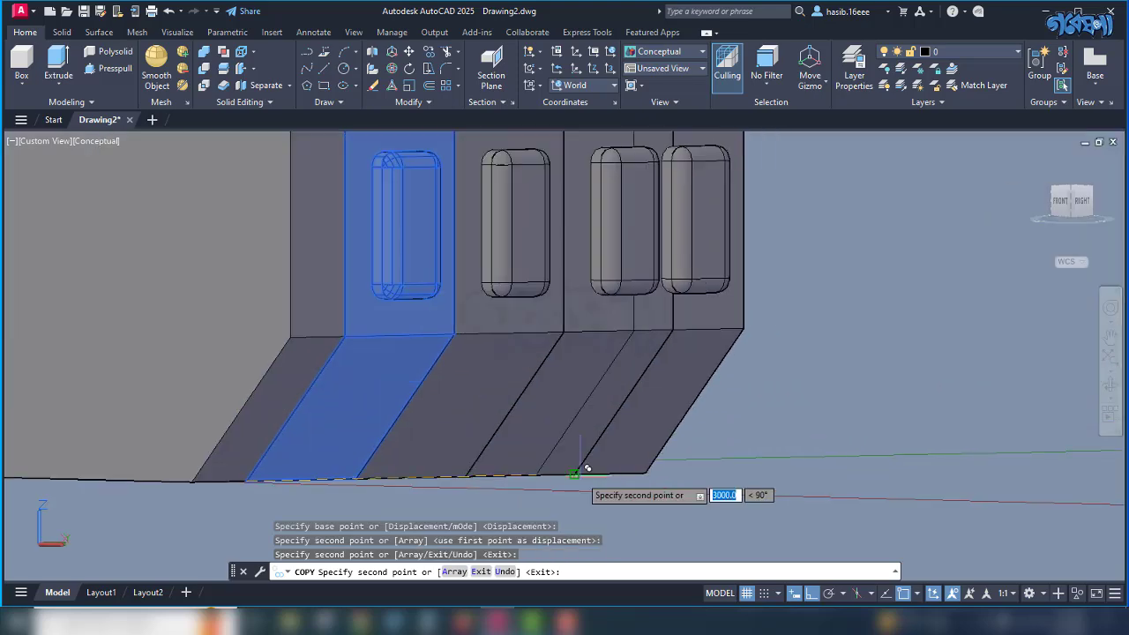
{"action": "left_click", "coordinate": [581, 466]}
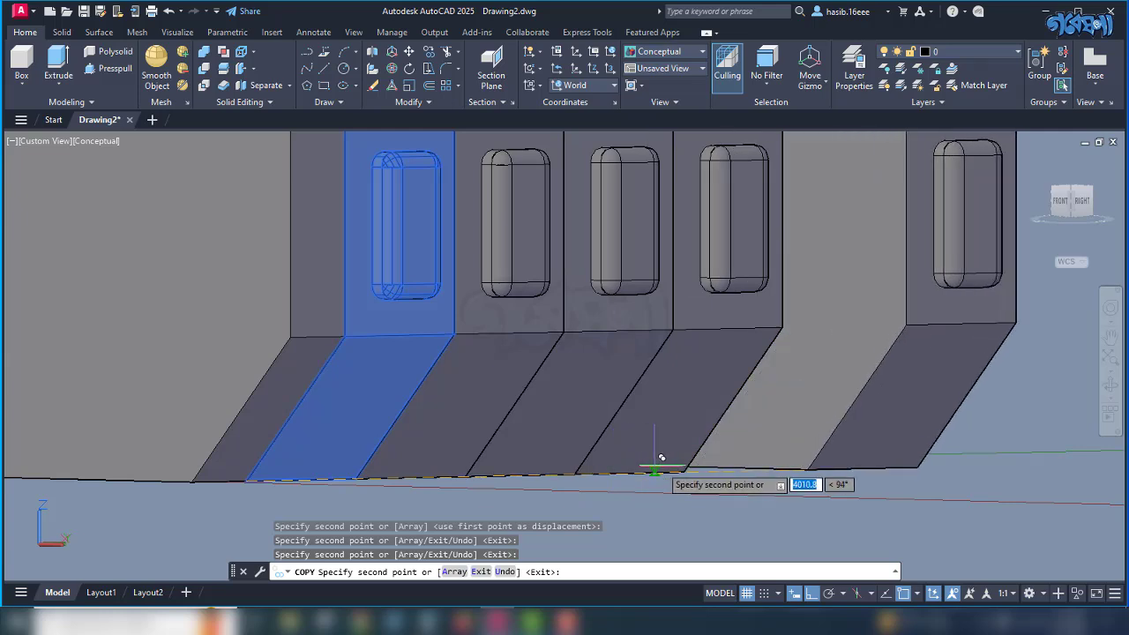
{"action": "left_click", "coordinate": [695, 463]}
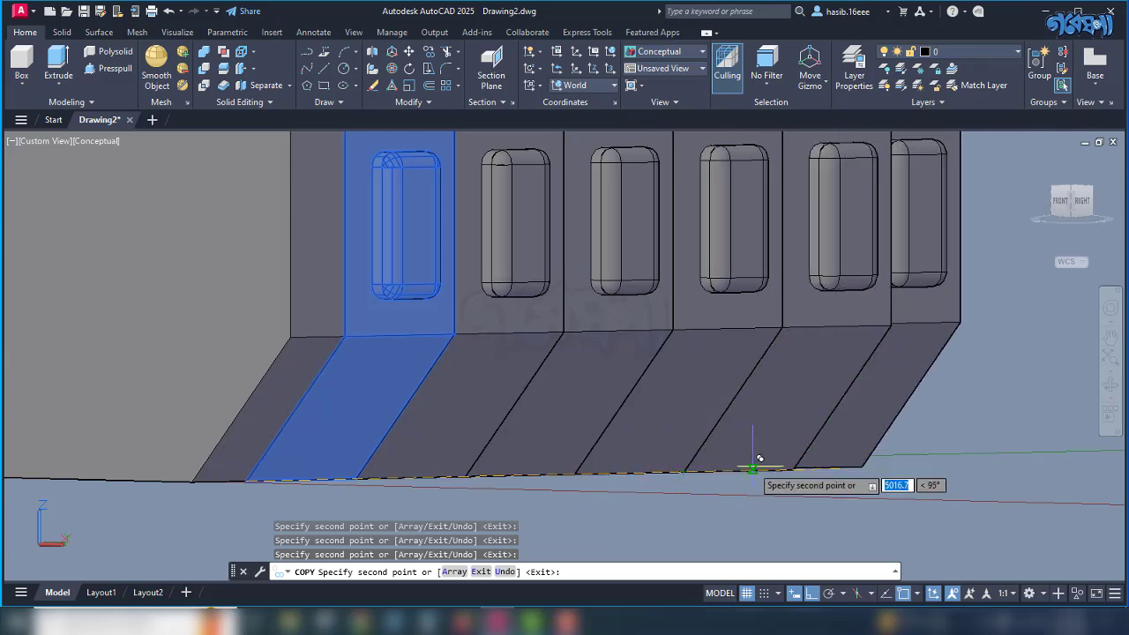
{"action": "left_click", "coordinate": [799, 462]}
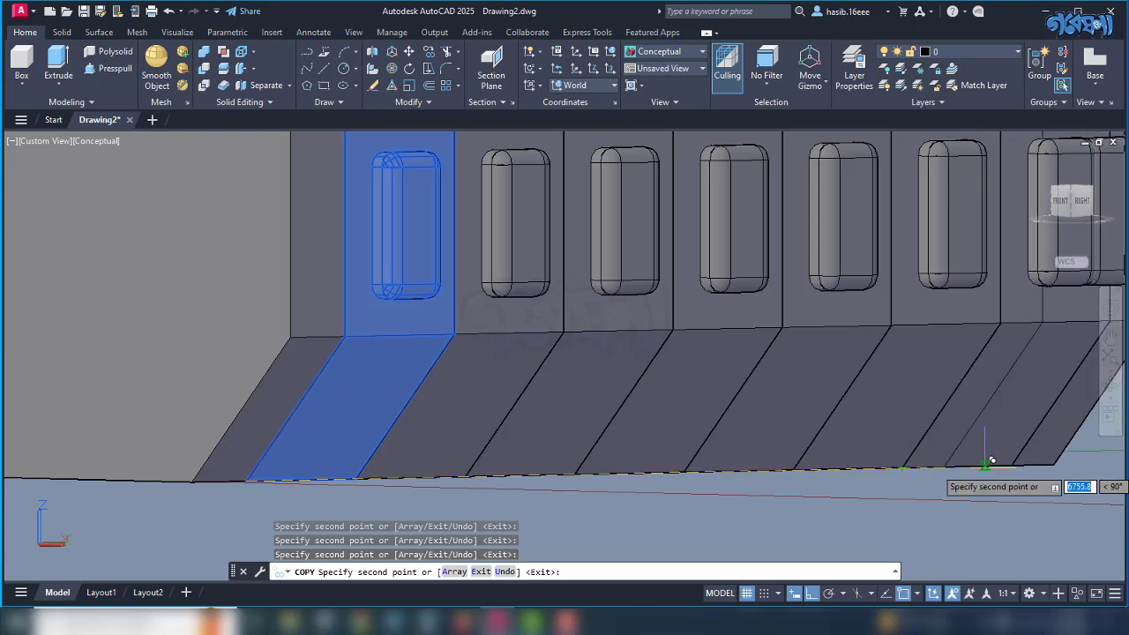
{"action": "left_click", "coordinate": [1011, 464]}
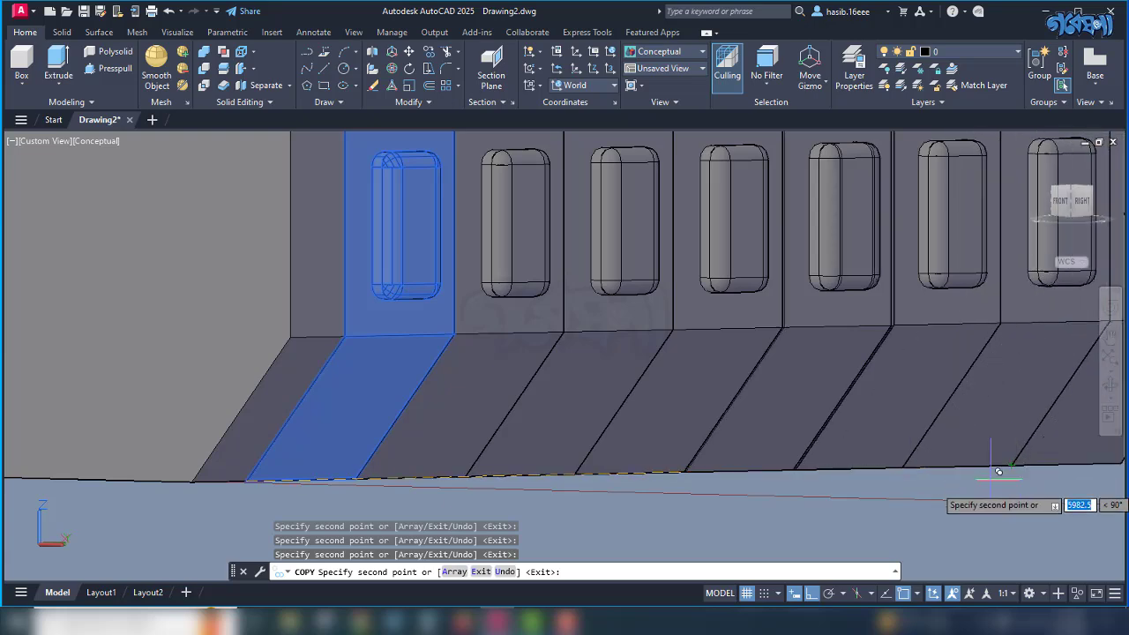
{"action": "scroll", "coordinate": [485, 450], "scroll_direction": "down", "scroll_amount": 5}
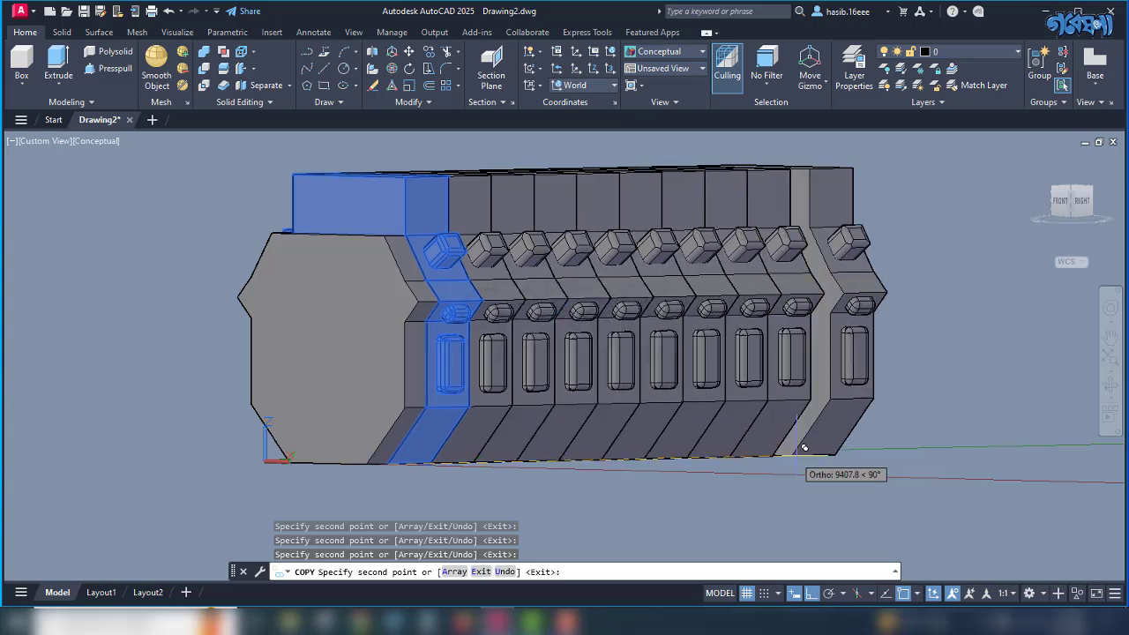
{"action": "key", "text": "Escape"}
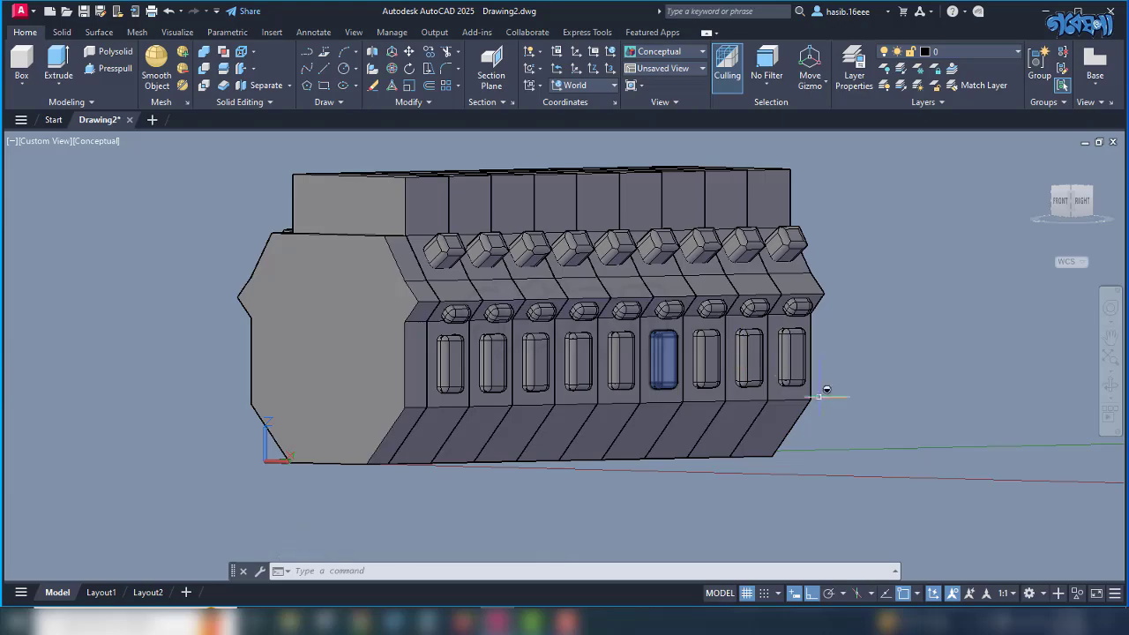
{"action": "middle_click_drag", "start_coordinate": [826, 389], "coordinate": [776, 494], "text": "shift"}
{"action": "key", "text": "Escape"}
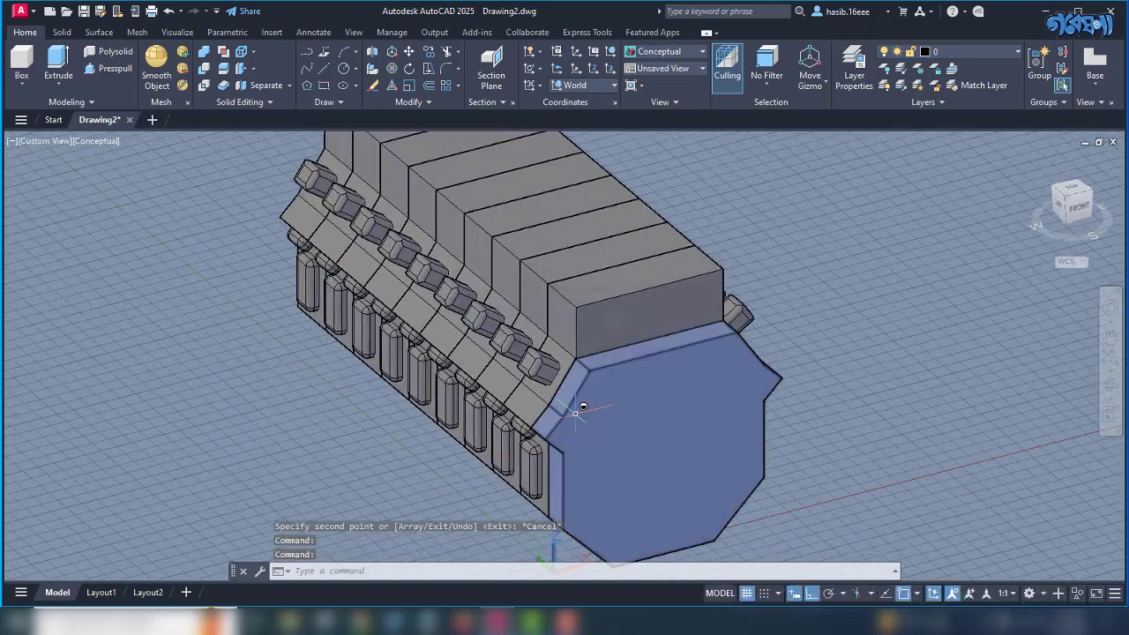
{"action": "left_click", "coordinate": [609, 381]}
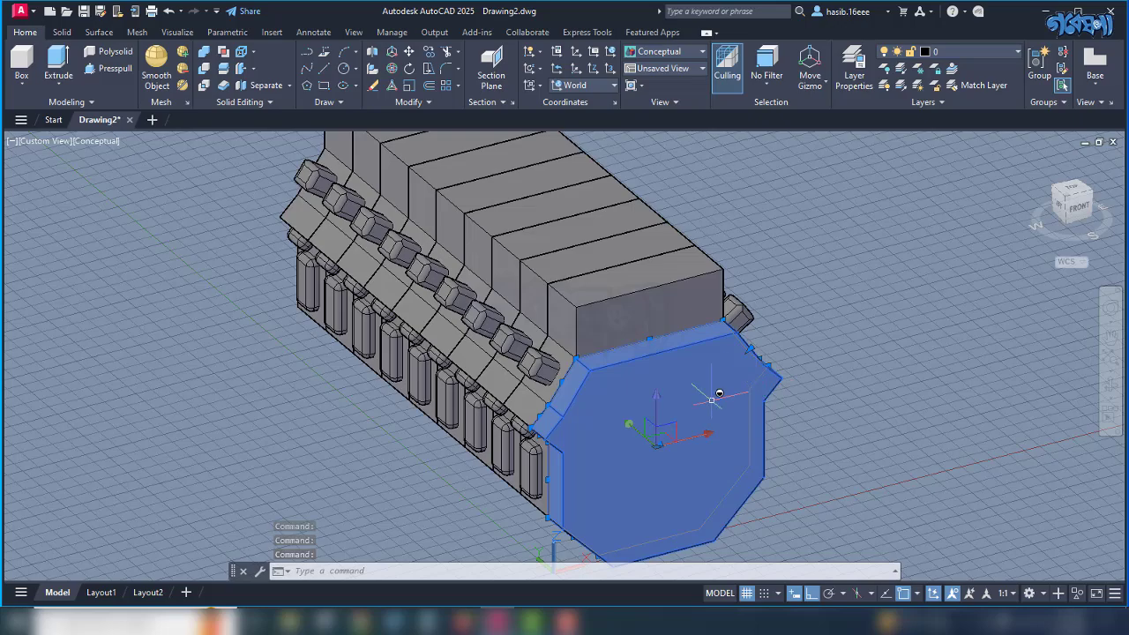
{"action": "type", "text": "CP"}
{"action": "key", "text": "Return"}
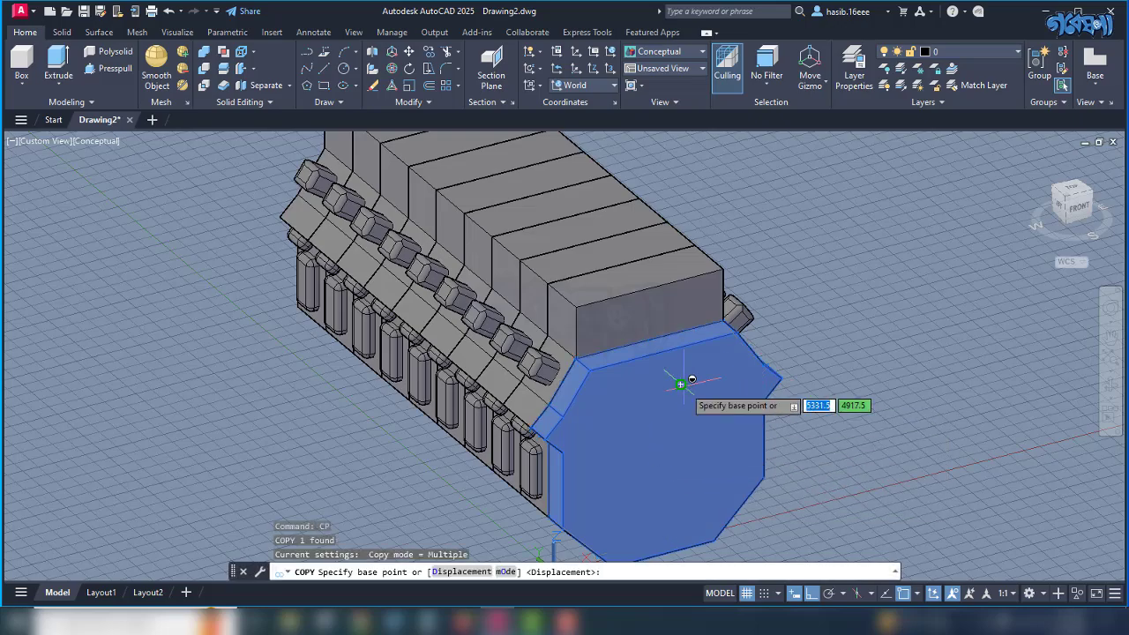
{"action": "scroll", "coordinate": [691, 379], "scroll_direction": "down", "scroll_amount": 3}
{"action": "scroll", "coordinate": [663, 459], "scroll_direction": "up", "scroll_amount": 4}
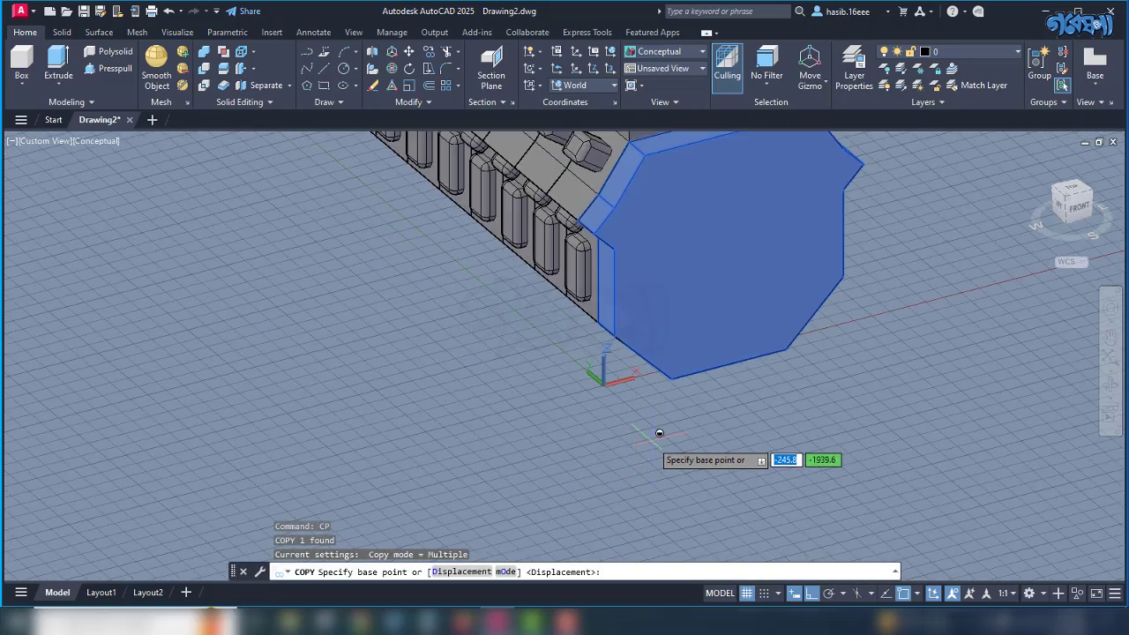
{"action": "middle_click_drag", "start_coordinate": [659, 433], "coordinate": [710, 340], "text": "shift"}
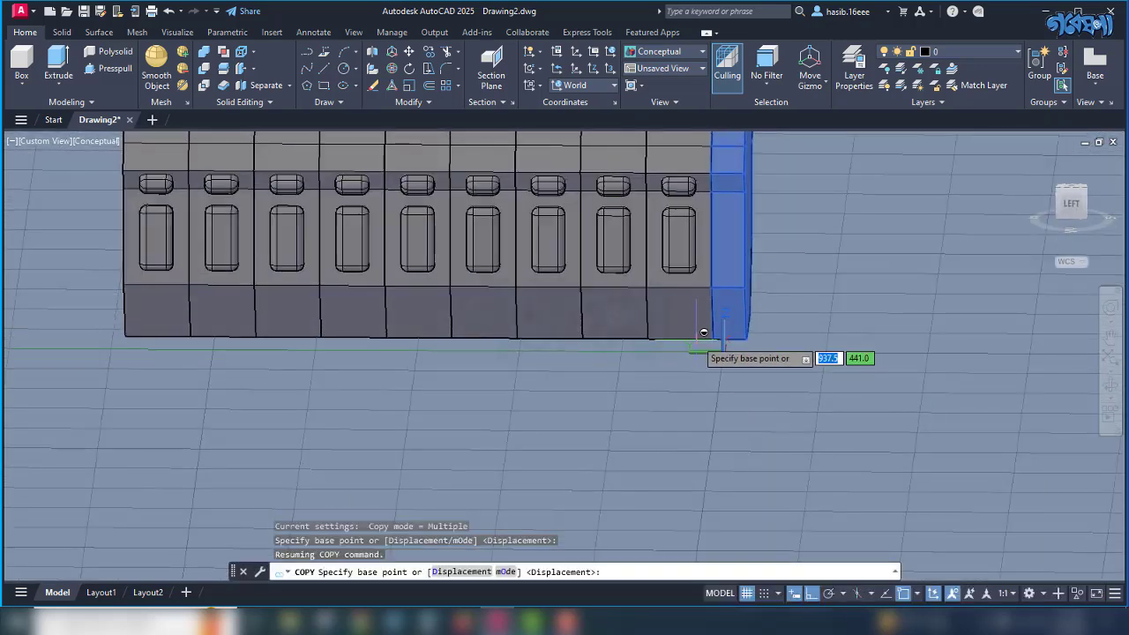
{"action": "left_click", "coordinate": [753, 332]}
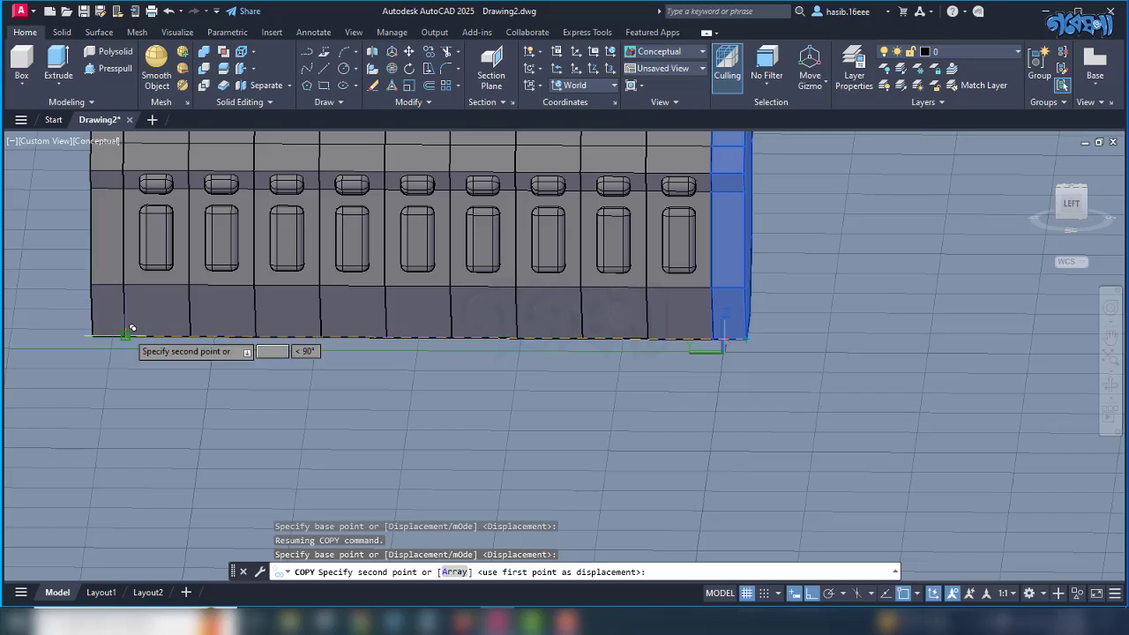
{"action": "key", "text": "Escape"}
{"action": "middle_click_drag", "start_coordinate": [241, 405], "coordinate": [242, 412], "text": "shift"}
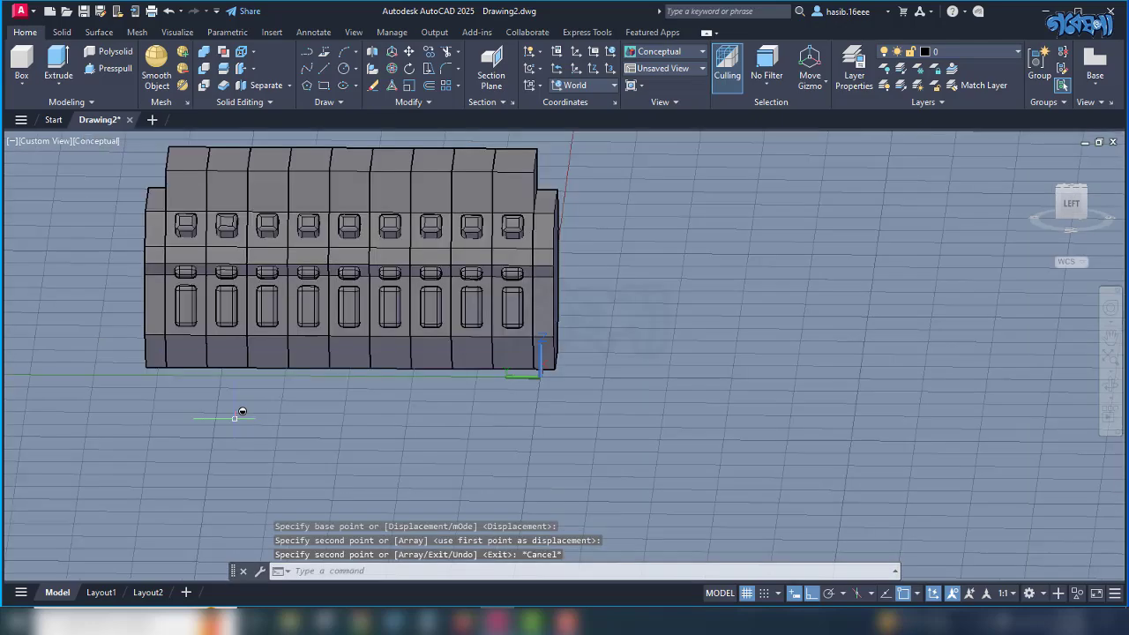
{"action": "scroll", "coordinate": [242, 412], "scroll_direction": "down", "scroll_amount": 3}
{"action": "middle_click_drag", "start_coordinate": [428, 374], "coordinate": [433, 408], "text": "shift"}
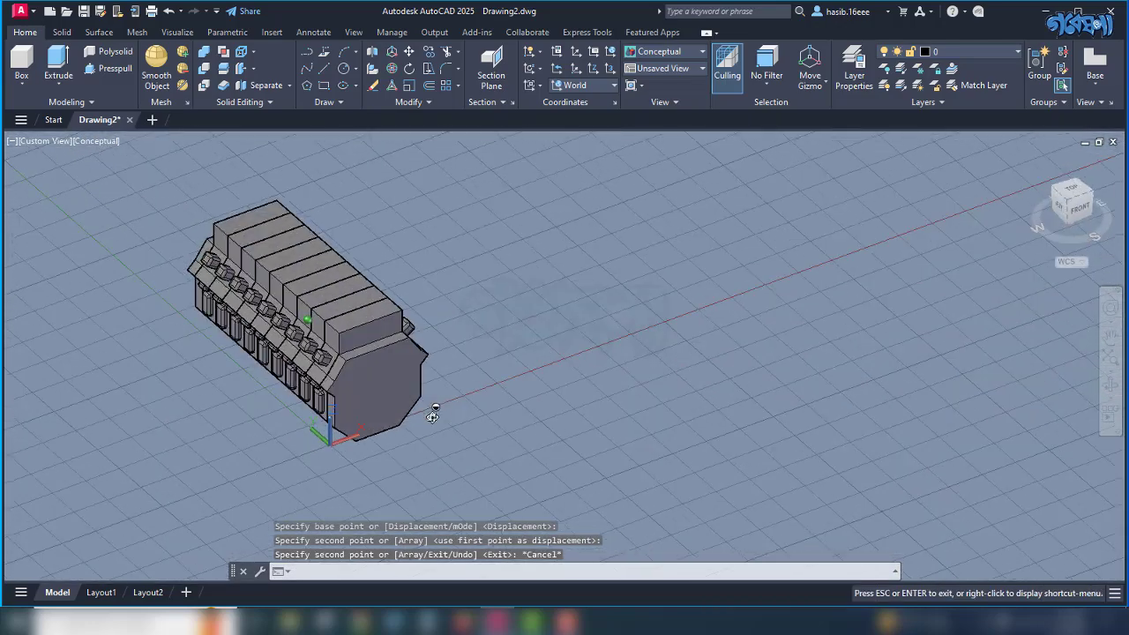
{"action": "scroll", "coordinate": [352, 356], "scroll_direction": "up", "scroll_amount": 3}
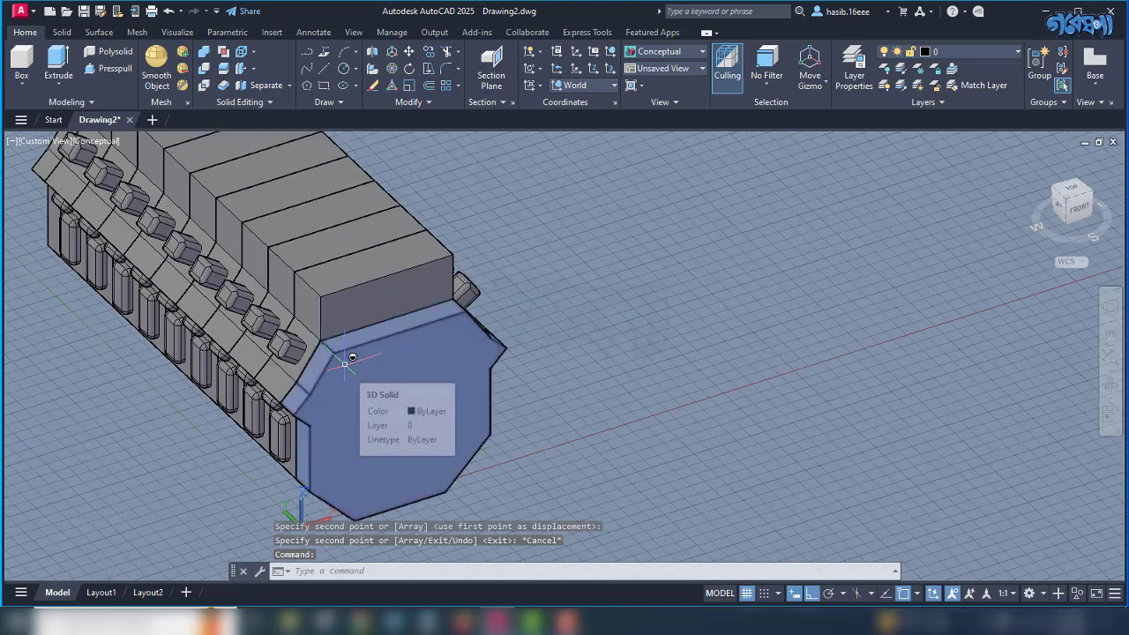
Create a 1500-unit cube solid from a ground corner beside the engine block.
{"action": "left_click", "coordinate": [22, 60]}
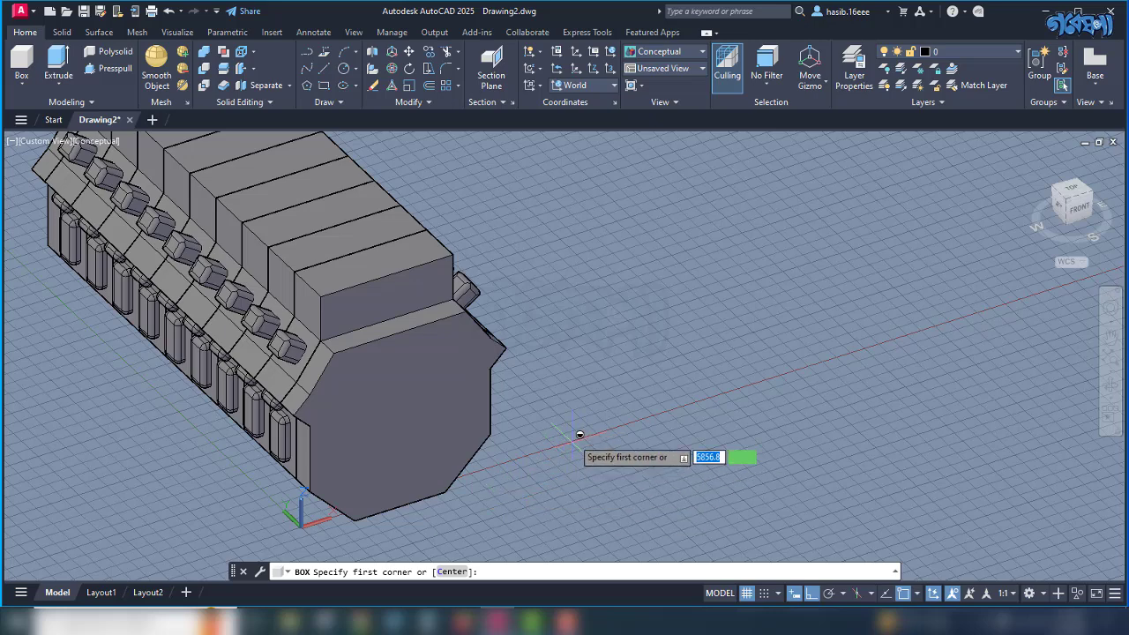
{"action": "left_click", "coordinate": [613, 432]}
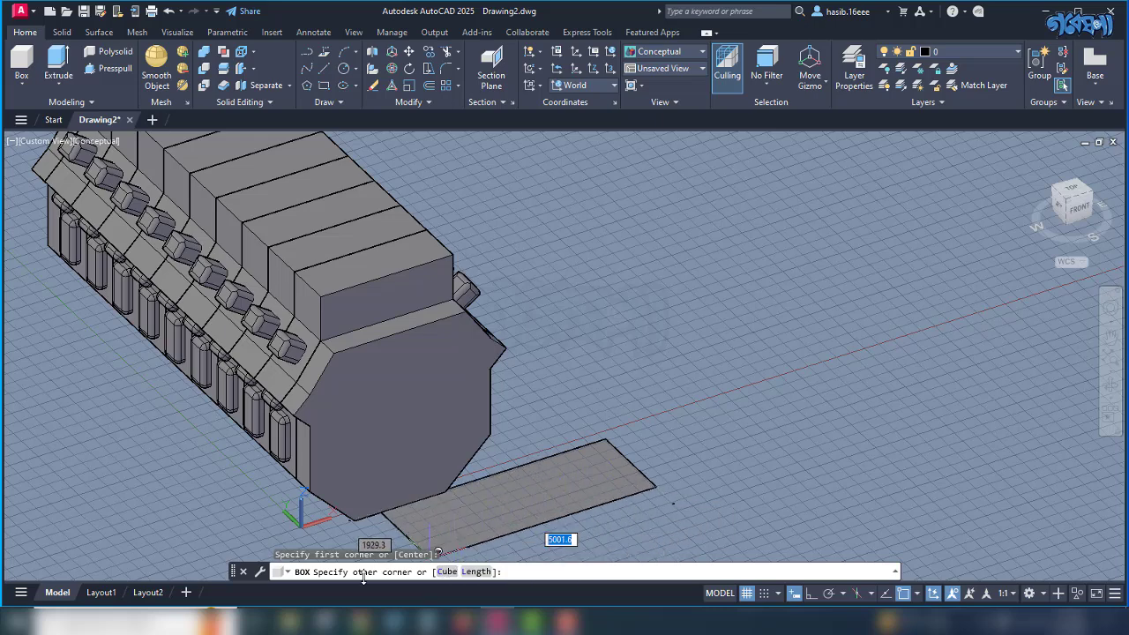
{"action": "left_click", "coordinate": [447, 571]}
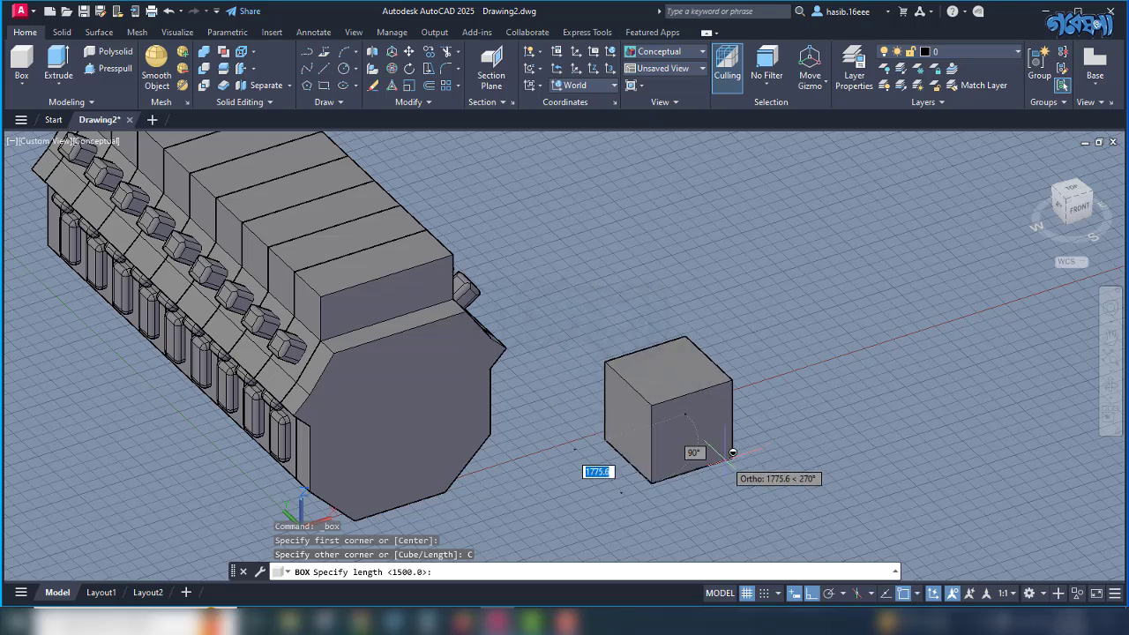
{"action": "type", "text": "150"}
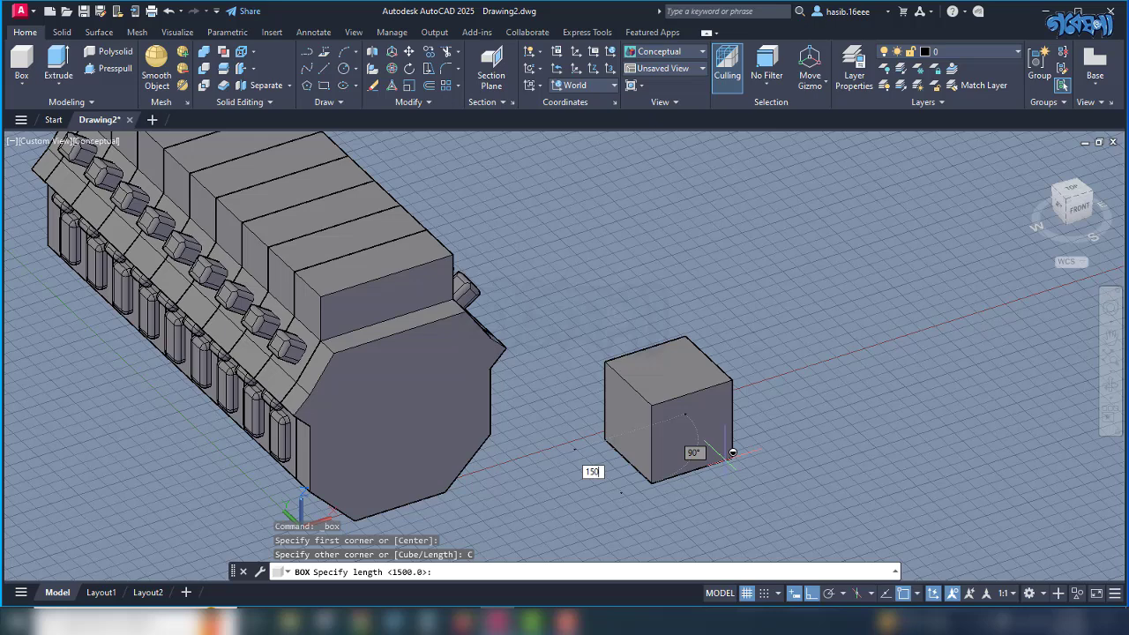
{"action": "type", "text": "0"}
{"action": "key", "text": "Return"}
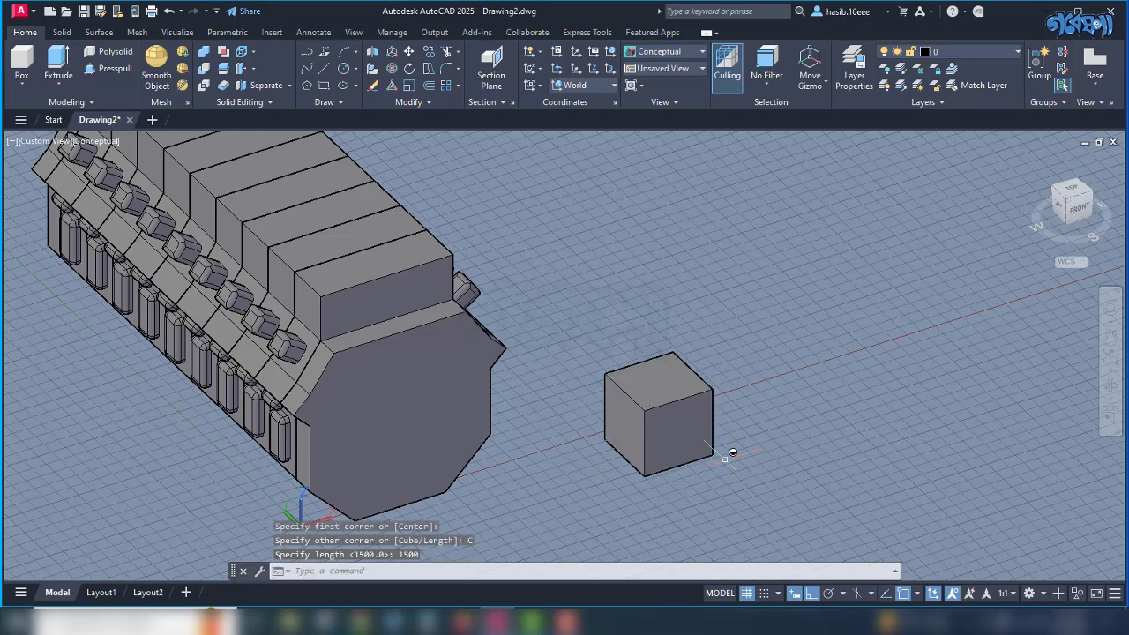
{"action": "scroll", "coordinate": [677, 416], "scroll_direction": "up", "scroll_amount": 3}
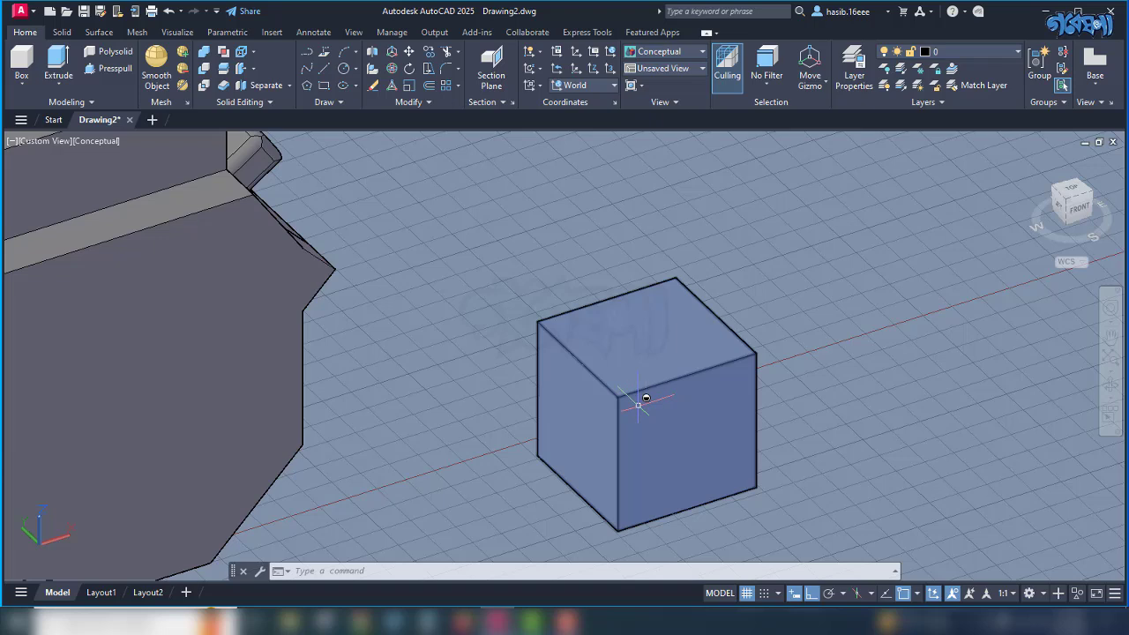
{"action": "left_click", "coordinate": [640, 391]}
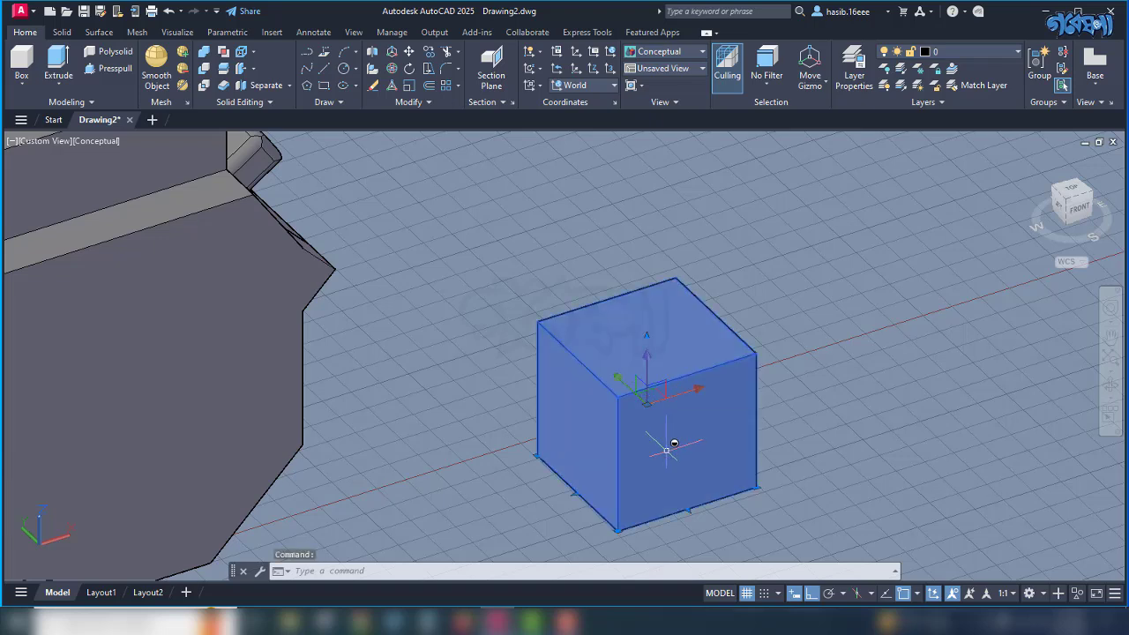
{"action": "key", "text": "Escape"}
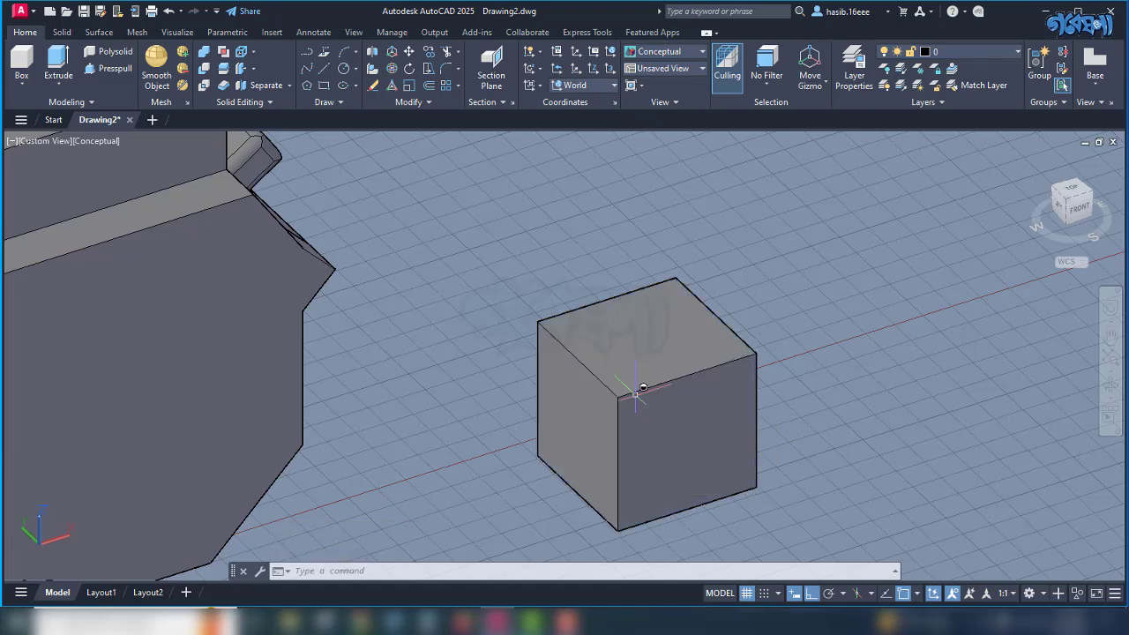
Draw a rectangle across the cube's top face starting at its front corner.
{"action": "left_click", "coordinate": [324, 84]}
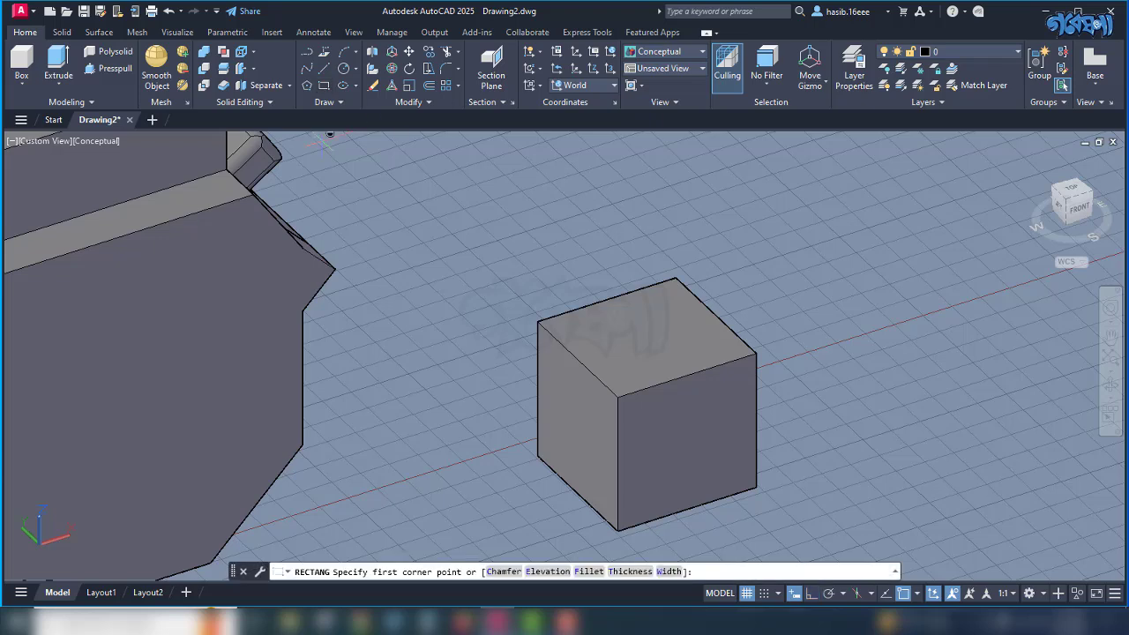
{"action": "left_click", "coordinate": [618, 394]}
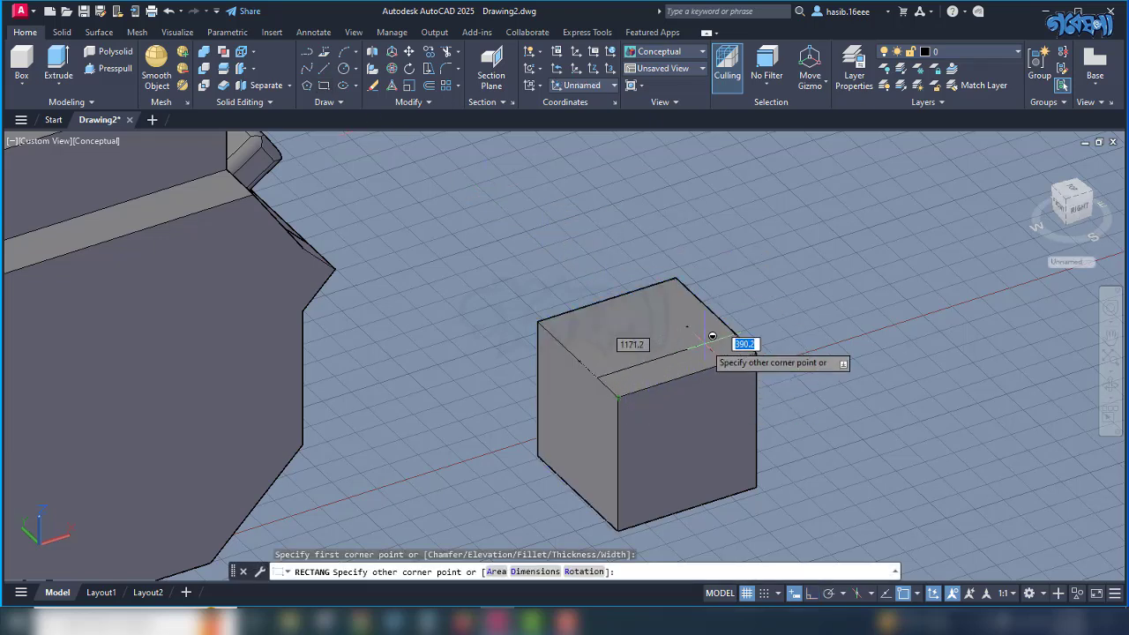
{"action": "left_click", "coordinate": [722, 311]}
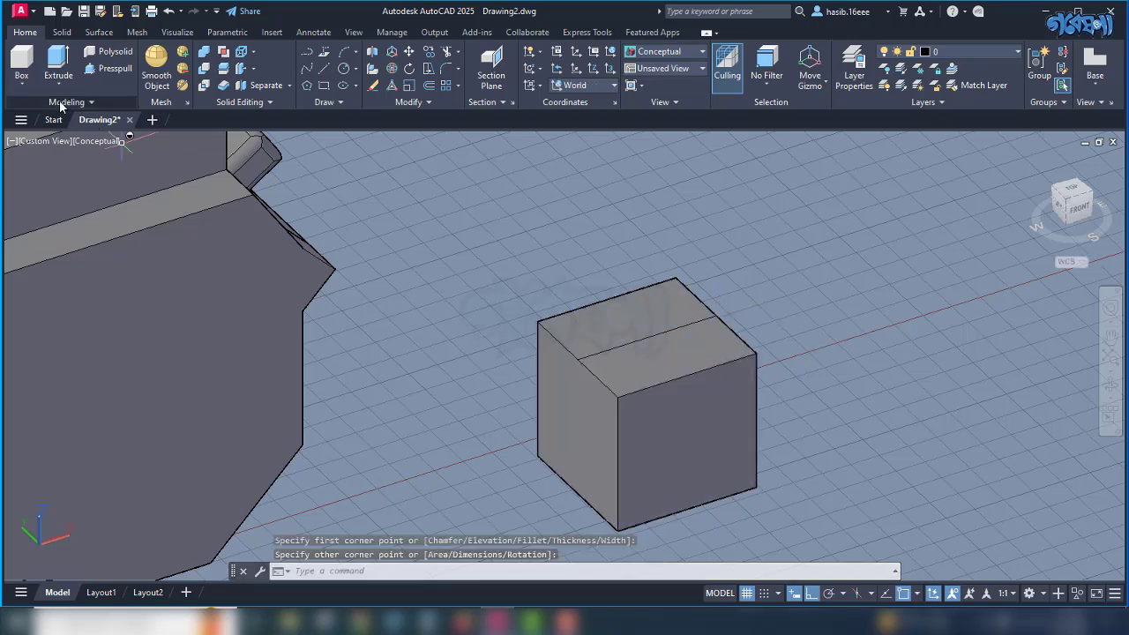
Press-pull the rectangle area up 1500 to raise a tall block.
{"action": "left_click", "coordinate": [114, 68]}
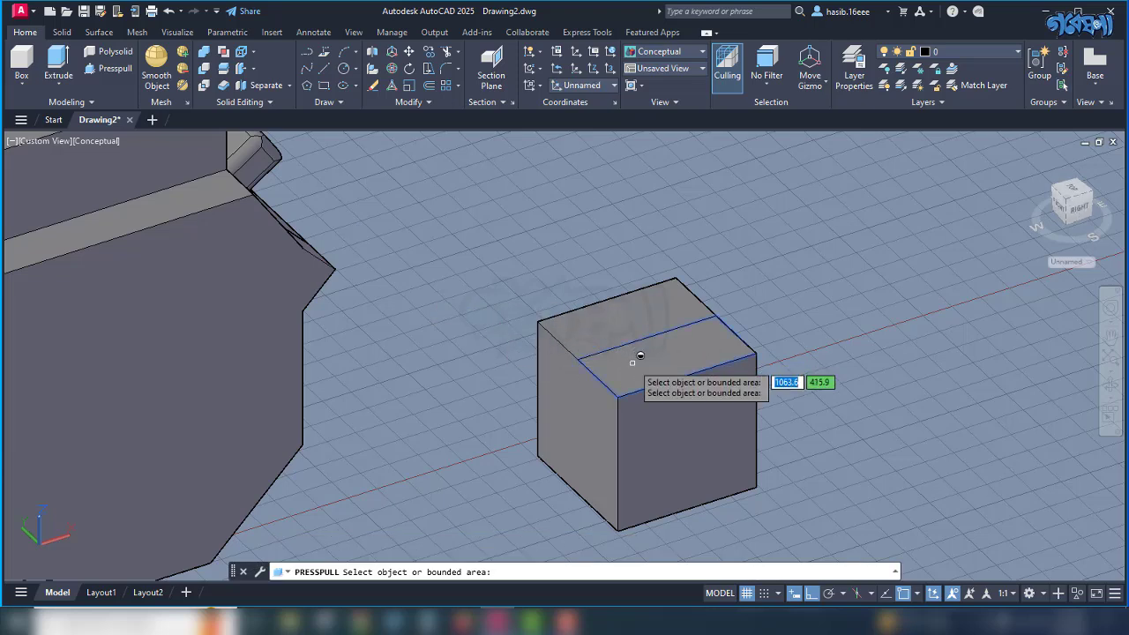
{"action": "left_click", "coordinate": [640, 355]}
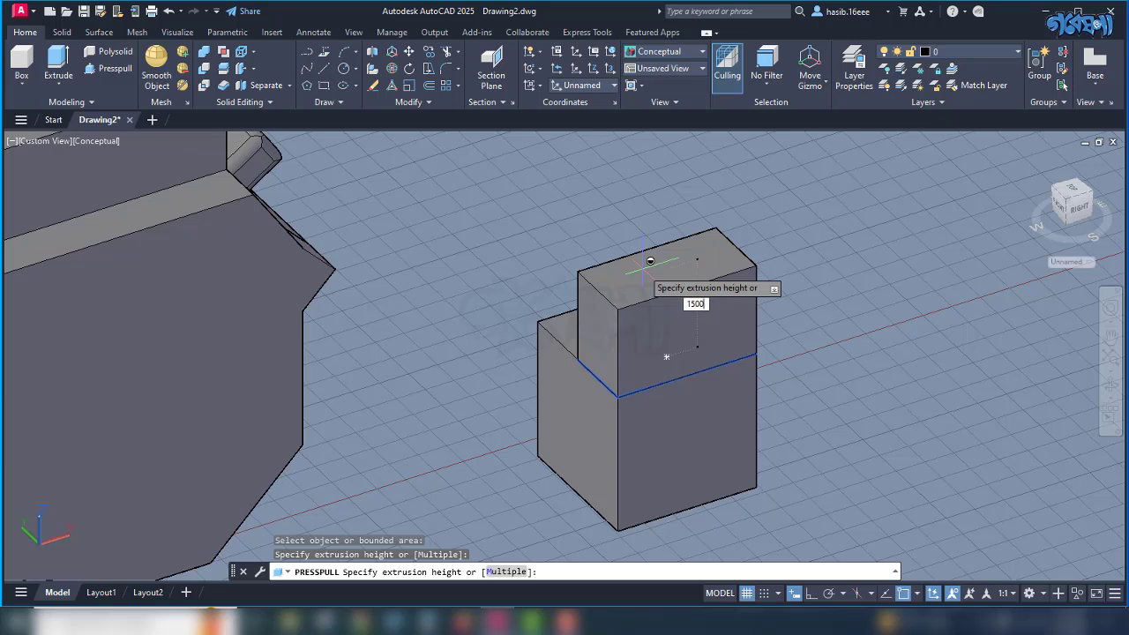
{"action": "type", "text": "1500"}
{"action": "key", "text": "Return"}
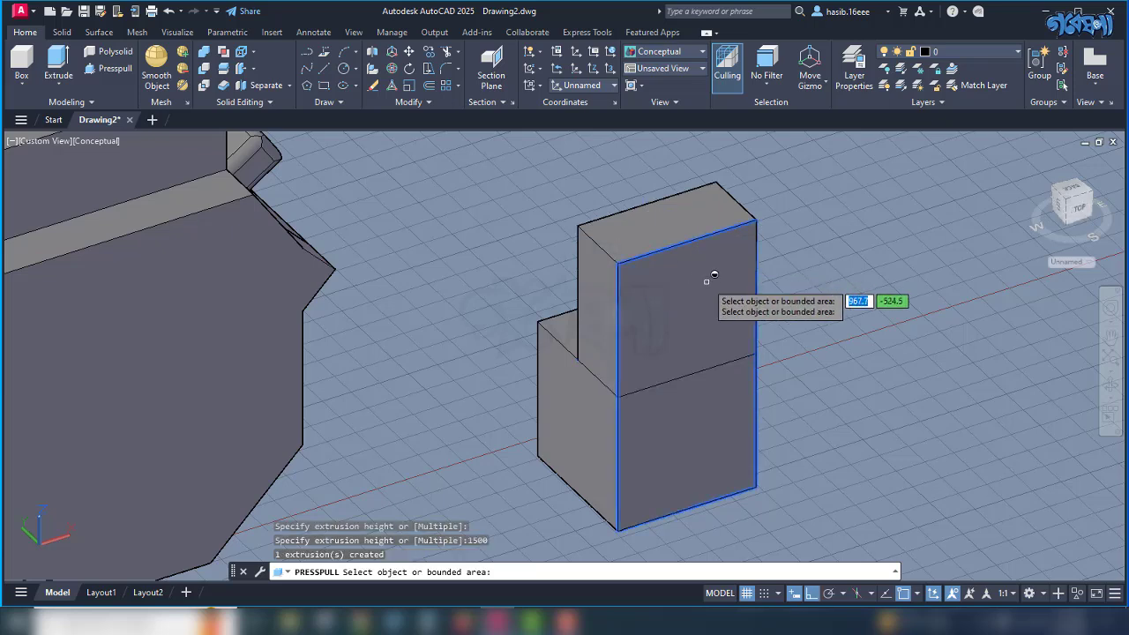
{"action": "key", "text": "Return"}
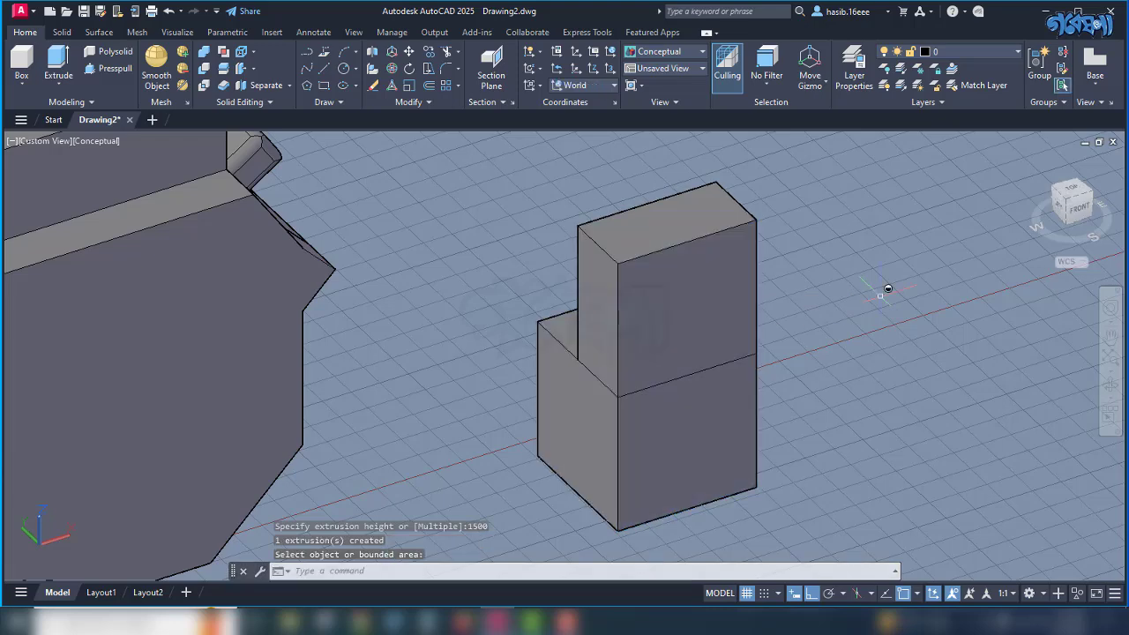
{"action": "middle_click_drag", "start_coordinate": [887, 285], "coordinate": [714, 300], "text": "shift"}
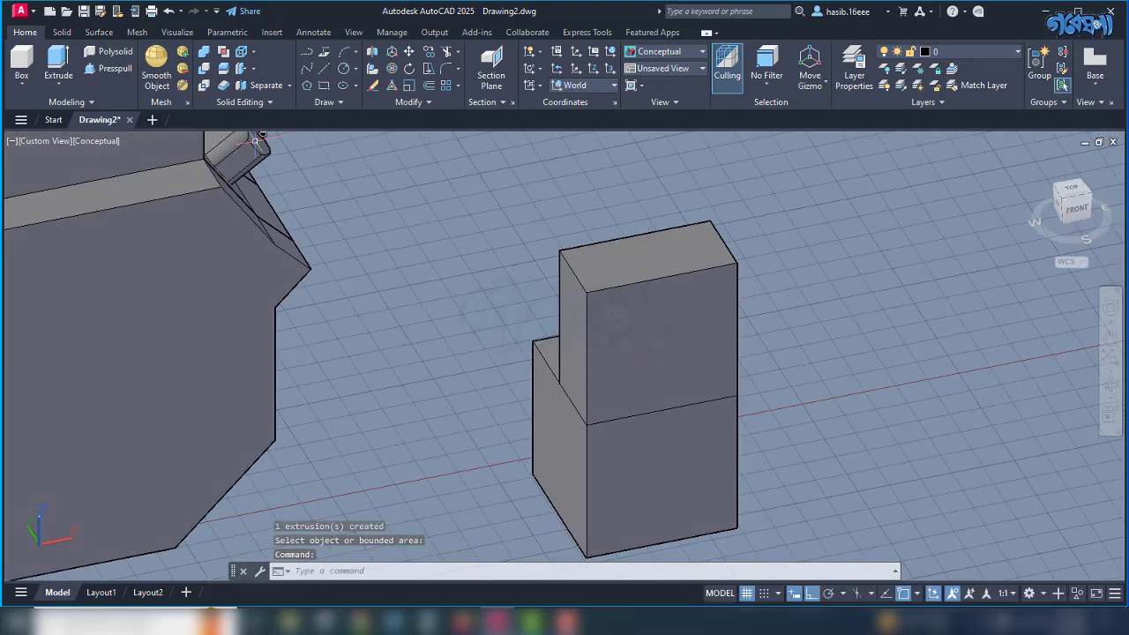
Fillet the raised block's top-left and top-right edges with a 750 radius.
{"action": "left_click", "coordinate": [55, 33]}
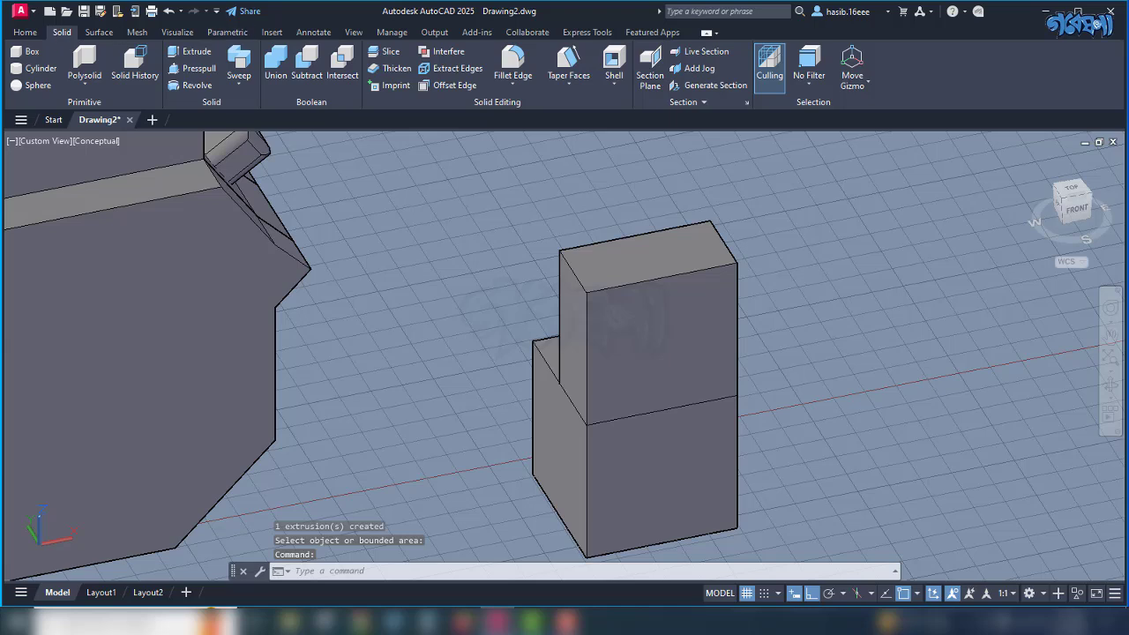
{"action": "left_click", "coordinate": [512, 61]}
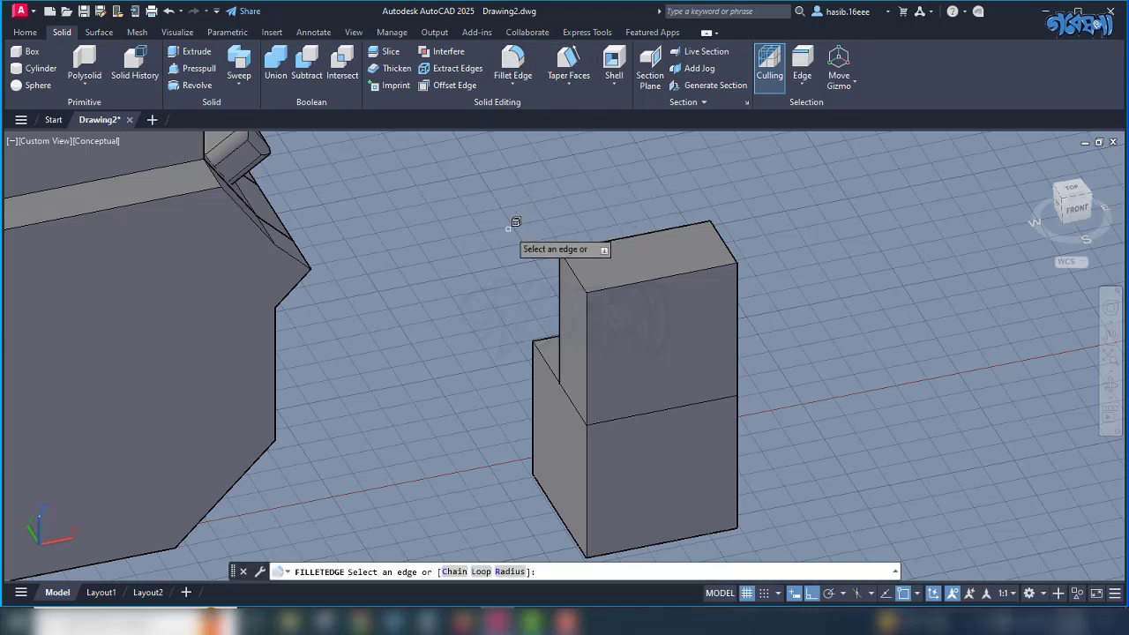
{"action": "left_click", "coordinate": [510, 571]}
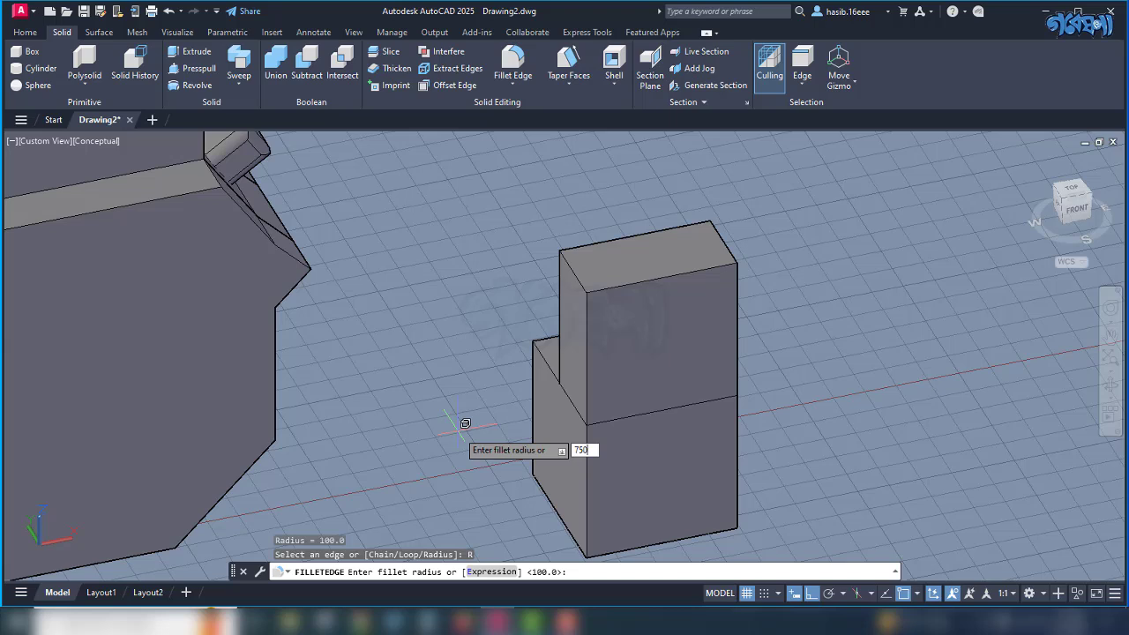
{"action": "key", "text": "Return"}
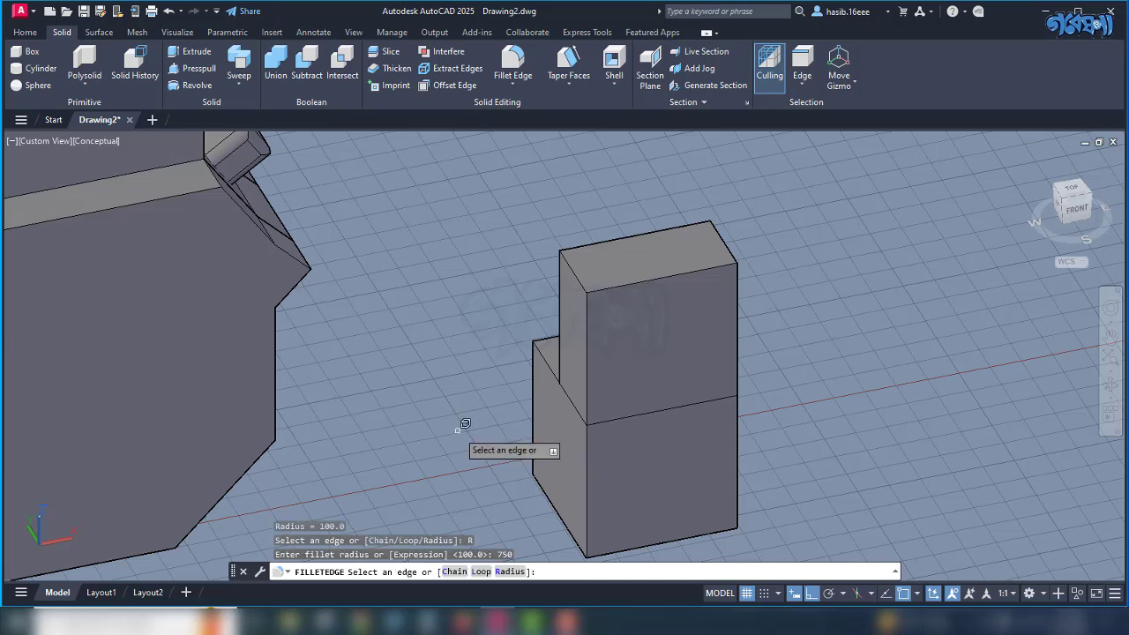
{"action": "left_click", "coordinate": [577, 275]}
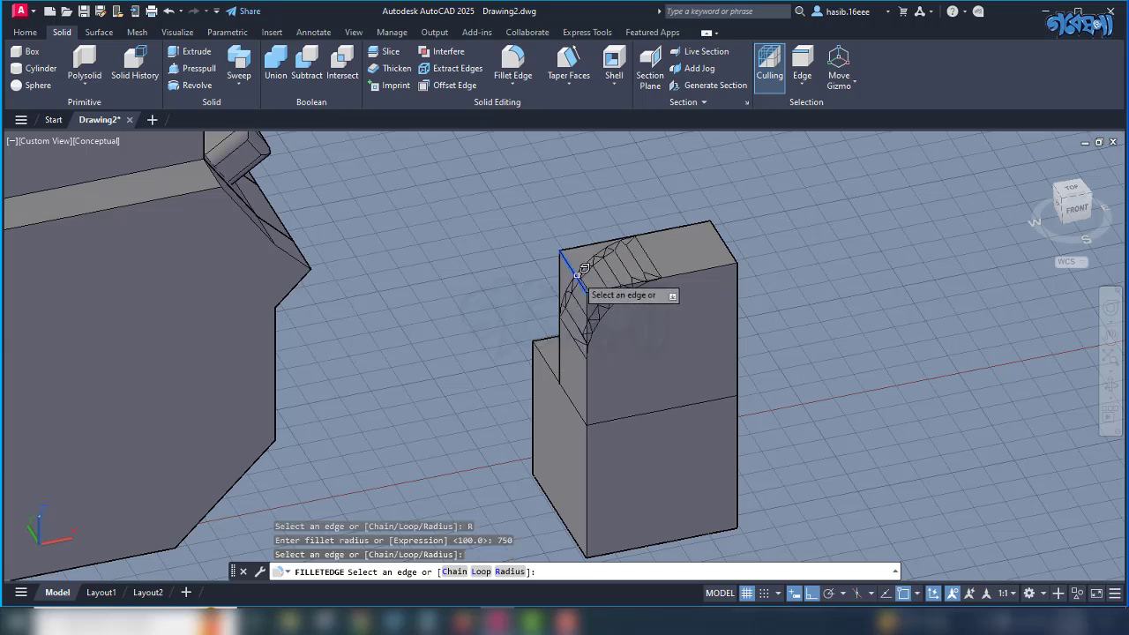
{"action": "left_click", "coordinate": [735, 250]}
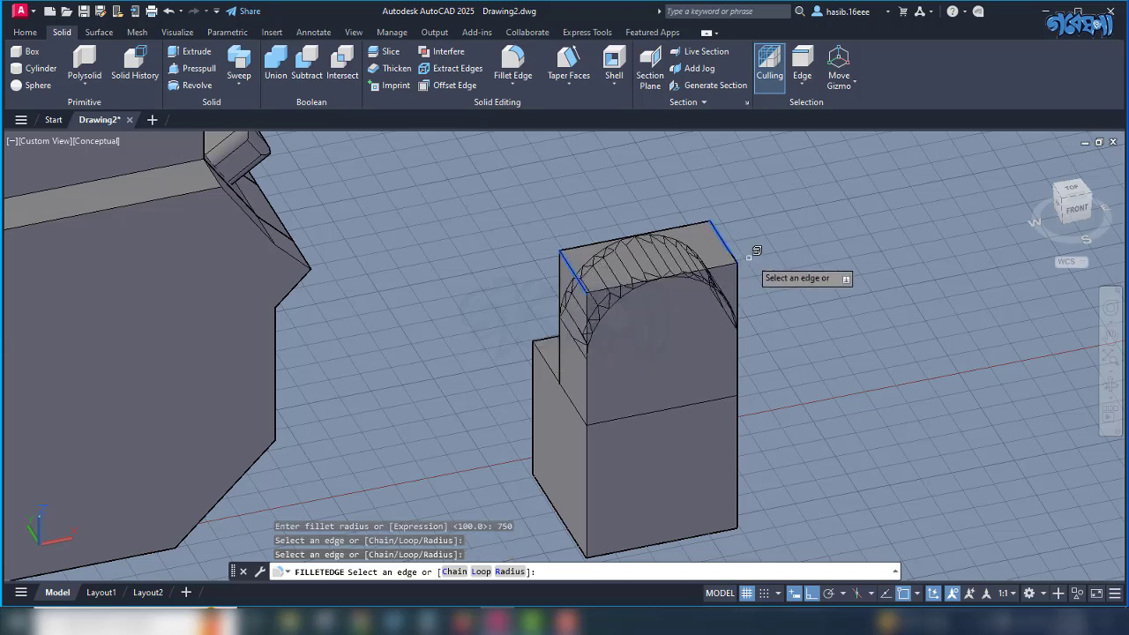
{"action": "key", "text": "Return"}
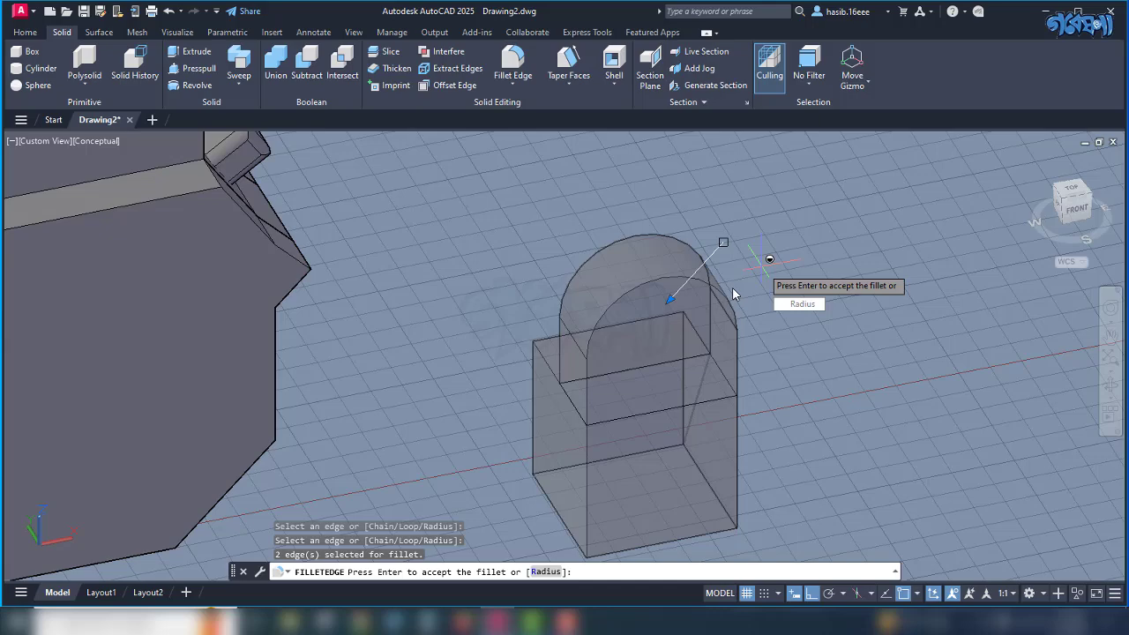
{"action": "key", "text": "Return"}
{"action": "mouse_move", "coordinate": [820, 294]}
{"action": "middle_mouse_down", "text": "shift"}
{"action": "mouse_move", "coordinate": [795, 303]}
{"action": "mouse_move", "coordinate": [819, 285]}
{"action": "mouse_move", "coordinate": [864, 308]}
{"action": "mouse_move", "coordinate": [839, 307]}
{"action": "middle_mouse_up", "text": "shift"}
{"action": "key", "text": "Return"}
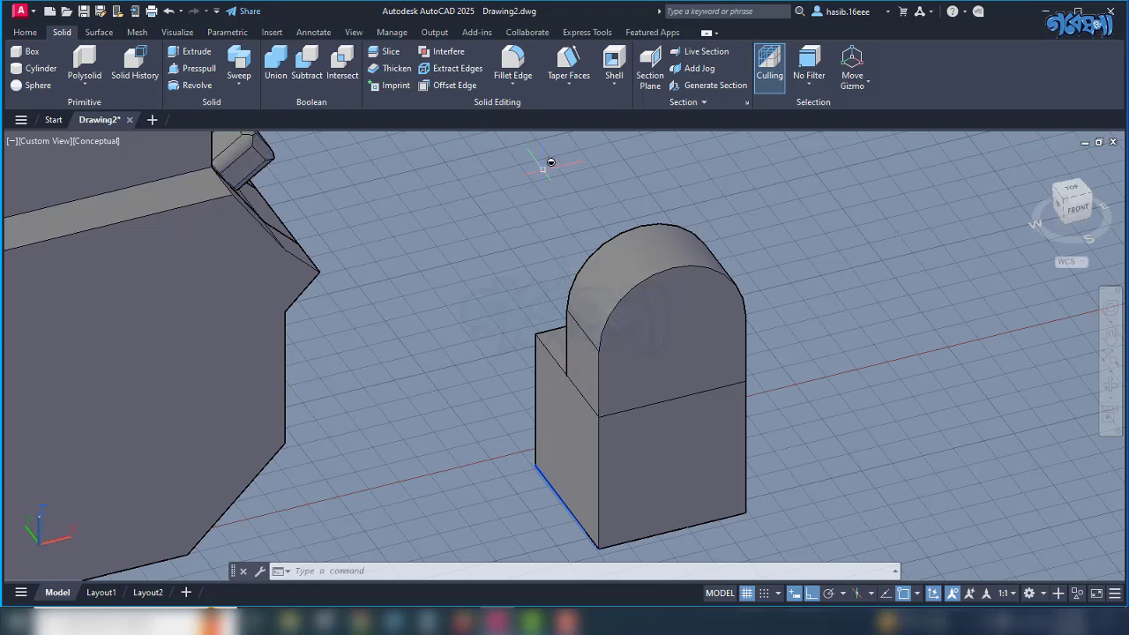
Fillet the bracket's front, side and back vertical edges with radius 100.
{"action": "left_click", "coordinate": [512, 66]}
{"action": "type", "text": "R"}
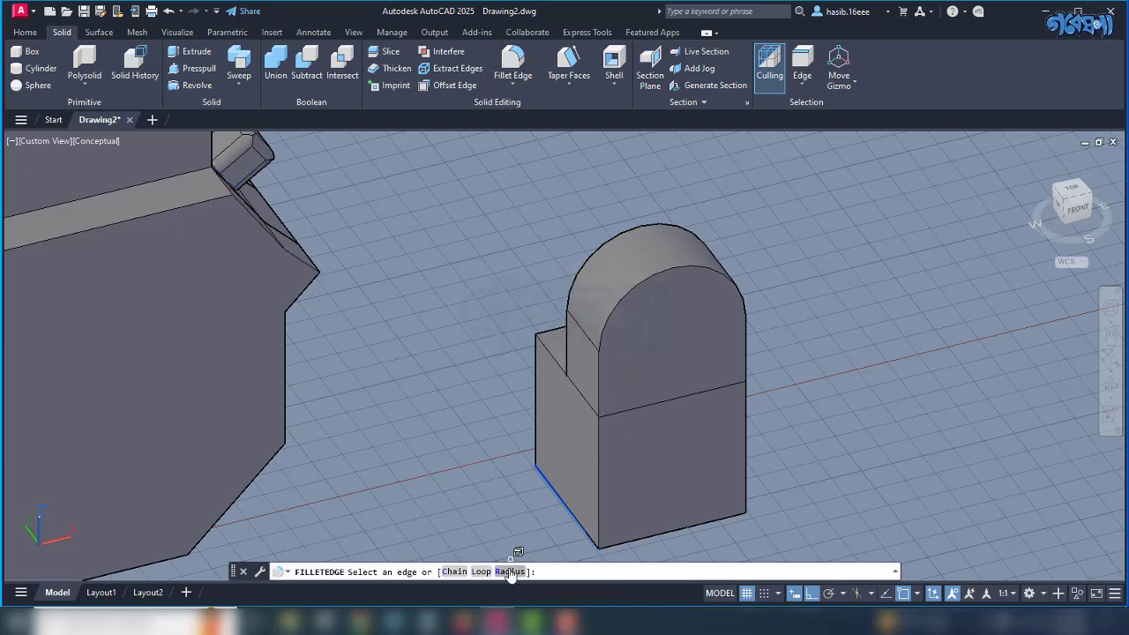
{"action": "key", "text": "Return"}
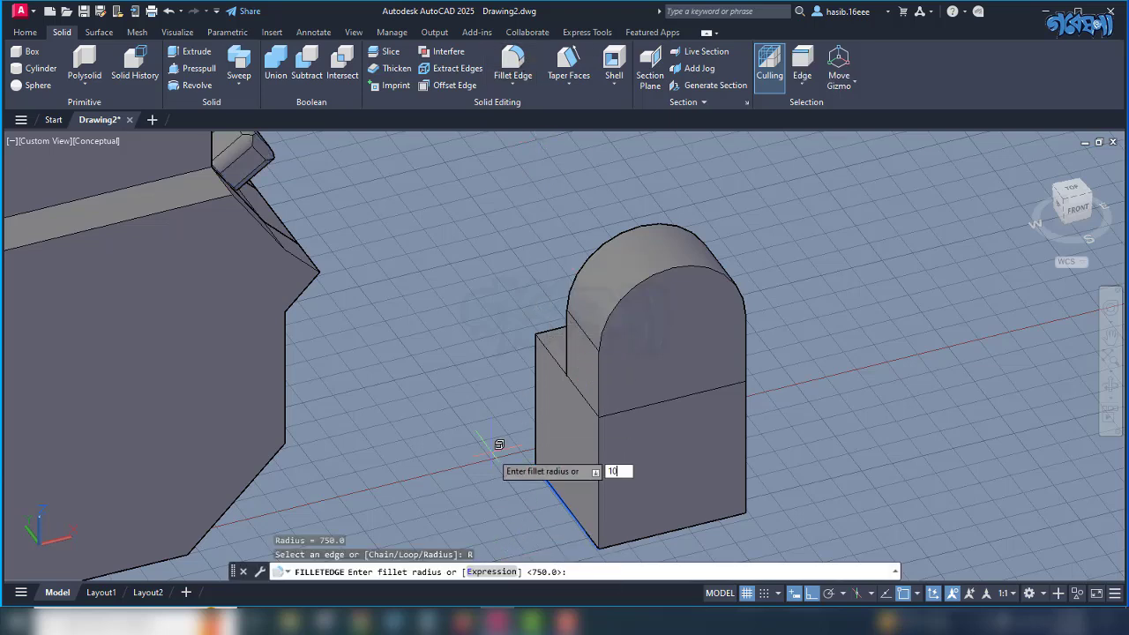
{"action": "key", "text": "Return"}
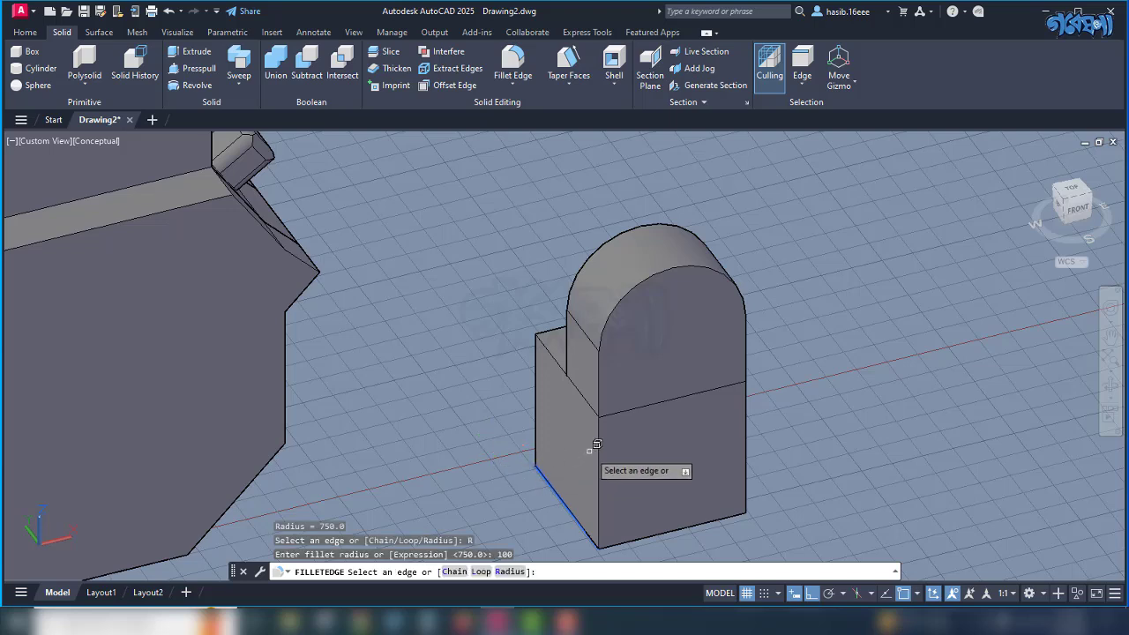
{"action": "left_click", "coordinate": [603, 441]}
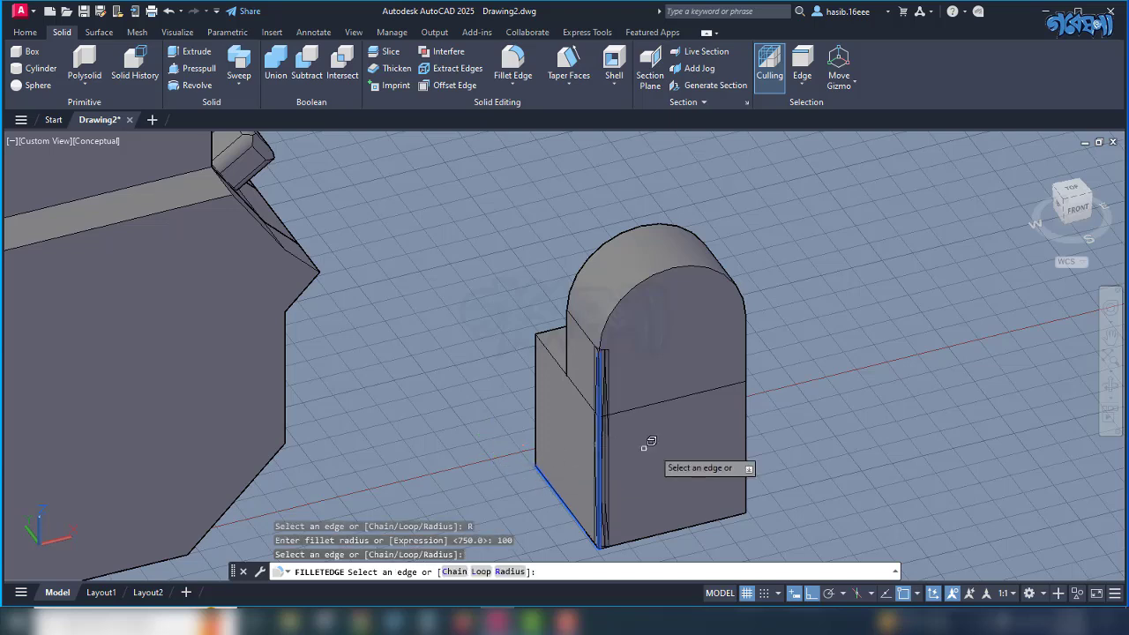
{"action": "left_click", "coordinate": [750, 399]}
{"action": "middle_click_drag", "start_coordinate": [807, 403], "coordinate": [595, 378], "text": "shift"}
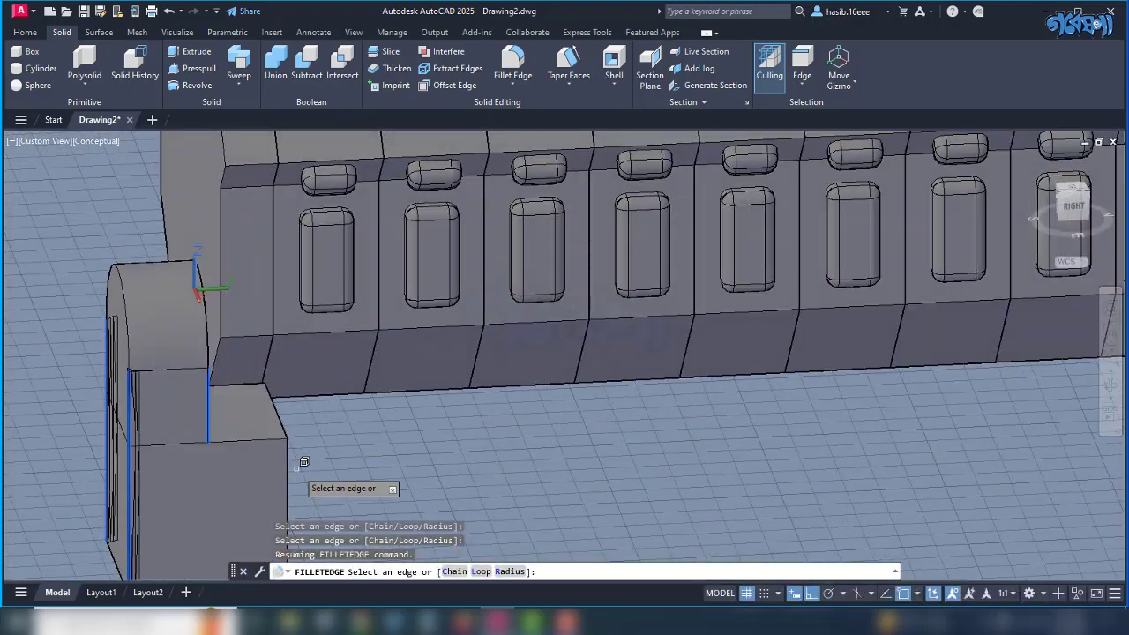
{"action": "middle_click_drag", "start_coordinate": [403, 446], "coordinate": [397, 424], "text": "shift"}
{"action": "left_click", "coordinate": [180, 314]}
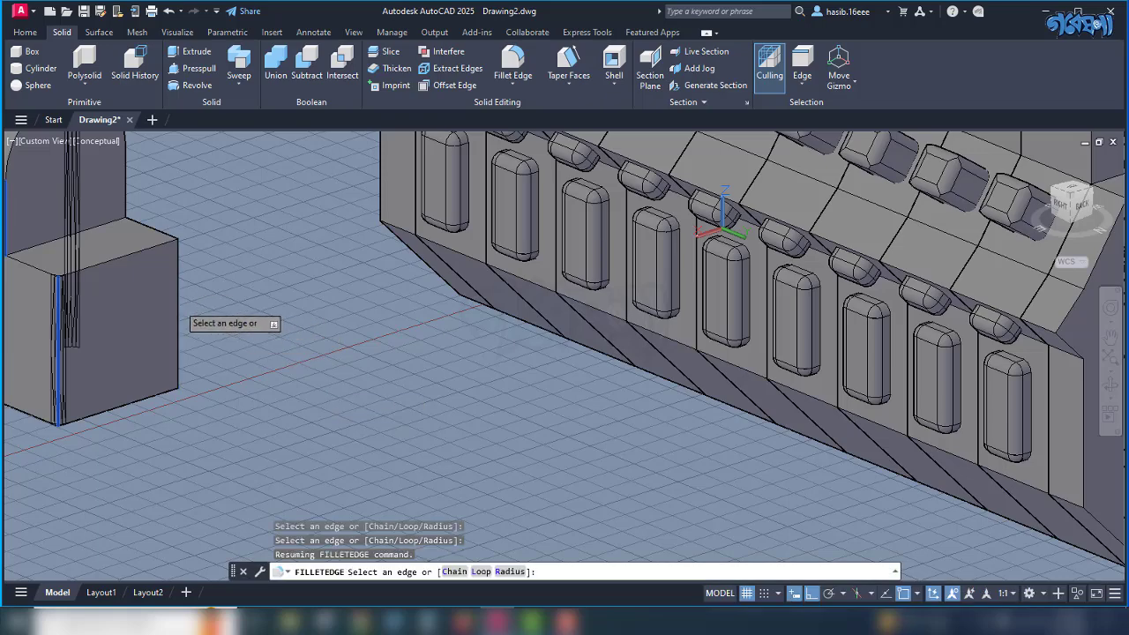
{"action": "key", "text": "Return"}
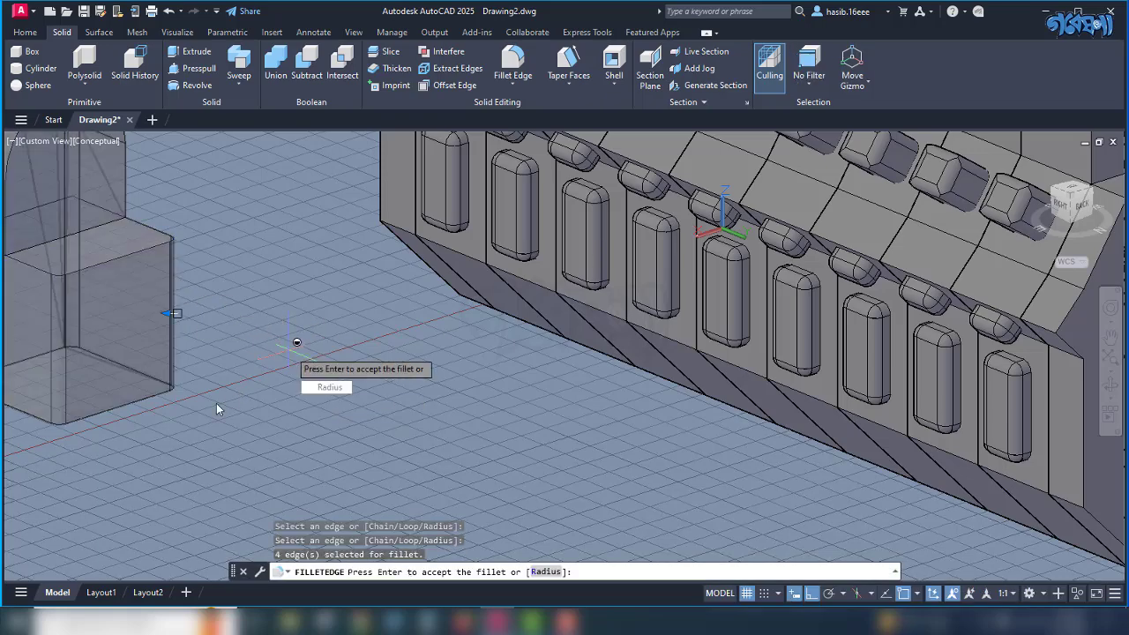
{"action": "key", "text": "Return"}
Orbit the view to inspect the filleted bracket from the front.
{"action": "middle_click_drag", "start_coordinate": [255, 388], "coordinate": [494, 374], "text": "shift"}
{"action": "key", "text": "Return"}
{"action": "scroll", "coordinate": [494, 373], "scroll_direction": "down", "scroll_amount": 5}
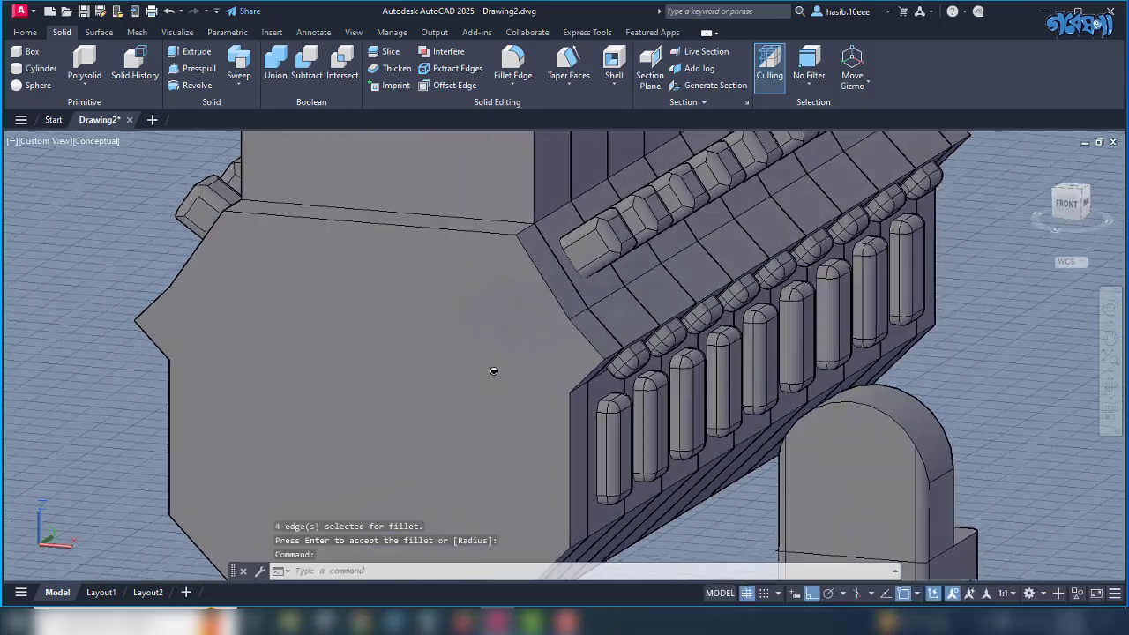
{"action": "scroll", "coordinate": [398, 323], "scroll_direction": "up", "scroll_amount": 5}
{"action": "middle_click_drag", "start_coordinate": [771, 420], "coordinate": [713, 418], "text": "shift"}
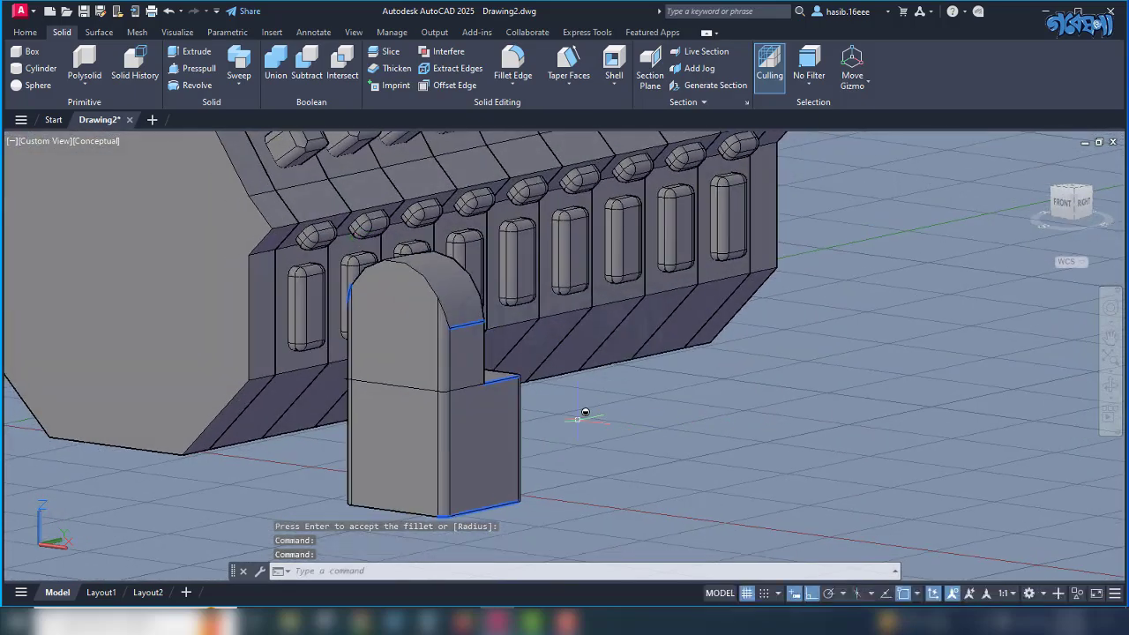
{"action": "middle_click_drag", "start_coordinate": [585, 412], "coordinate": [598, 442], "text": "shift"}
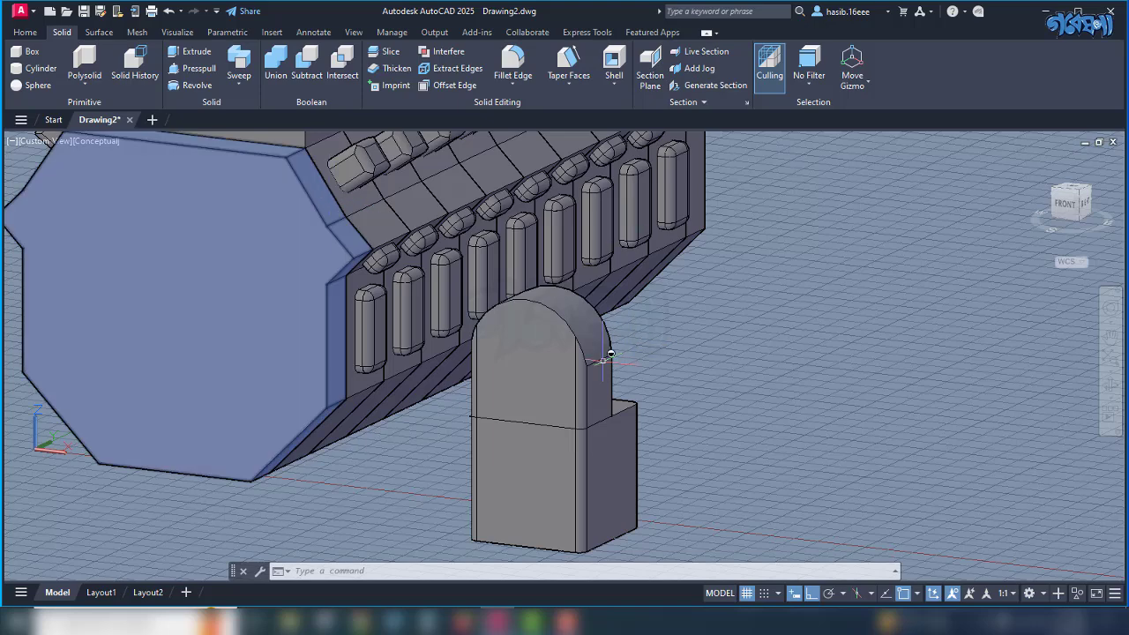
Try a circle centred midway between two arch points, then cancel the oversized result.
{"action": "left_click", "coordinate": [25, 33]}
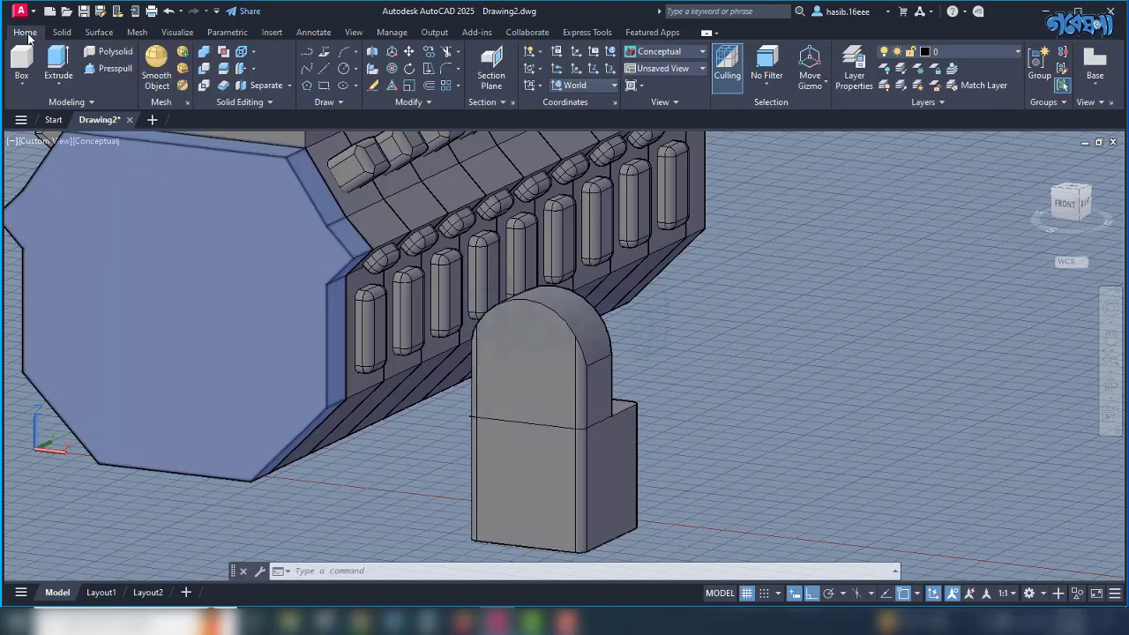
{"action": "left_click", "coordinate": [345, 68]}
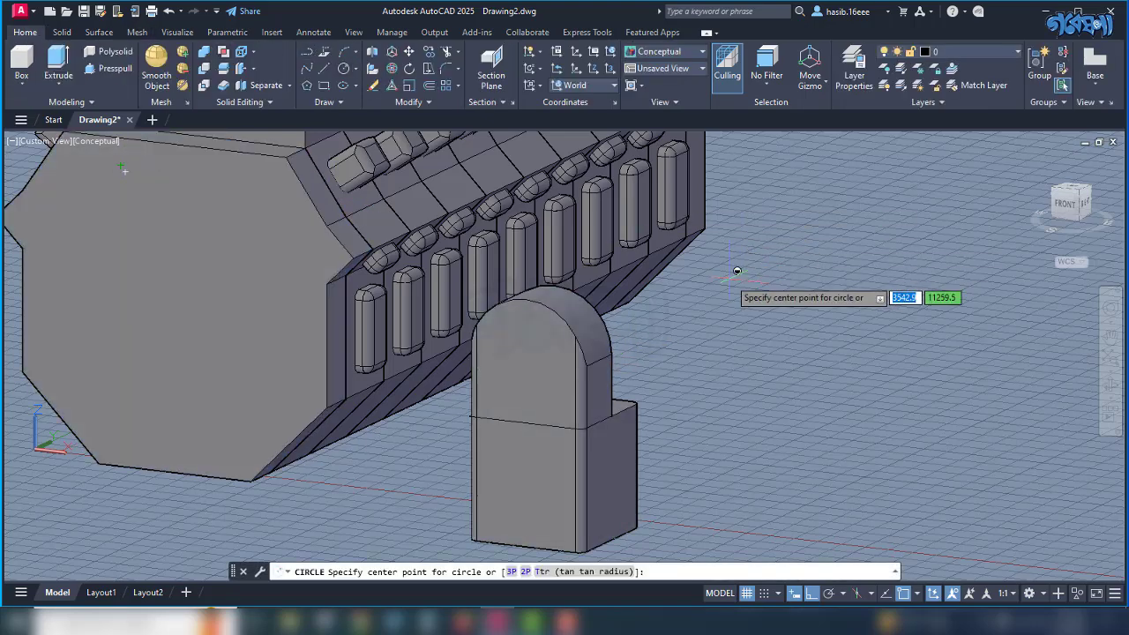
{"action": "right_click", "coordinate": [736, 270], "text": "shift"}
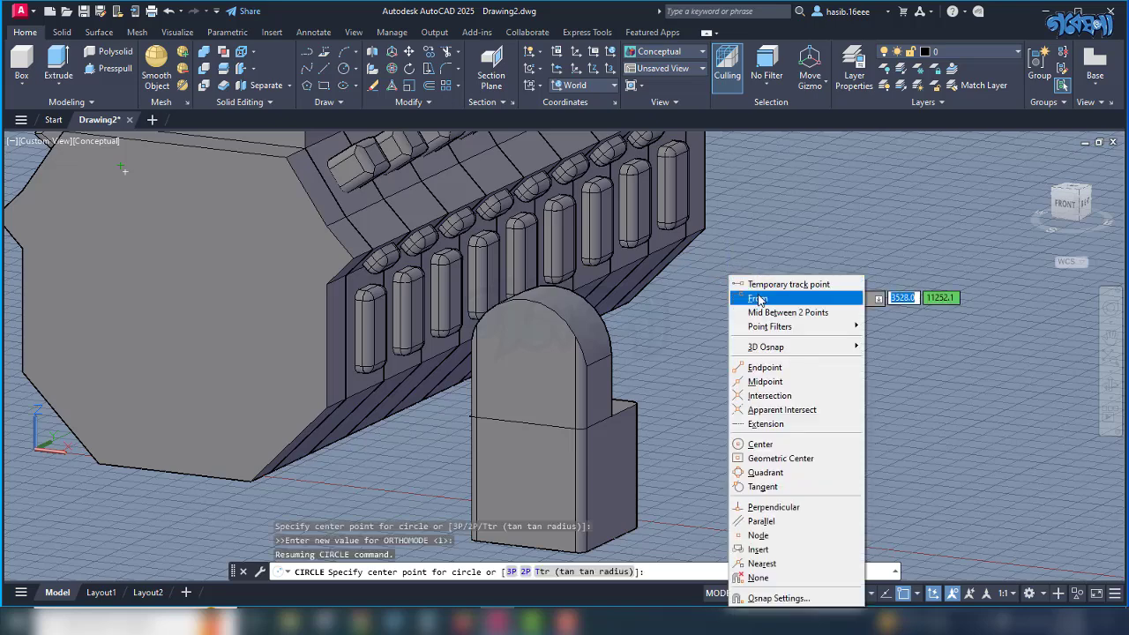
{"action": "left_click", "coordinate": [788, 312]}
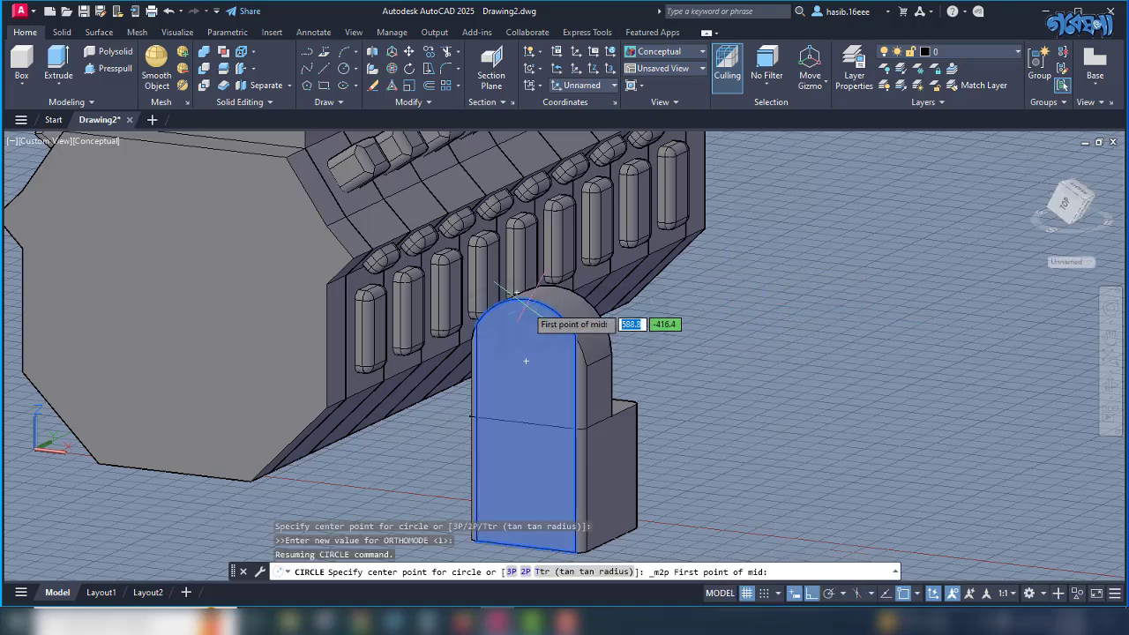
{"action": "scroll", "coordinate": [528, 300], "scroll_direction": "up", "scroll_amount": 2}
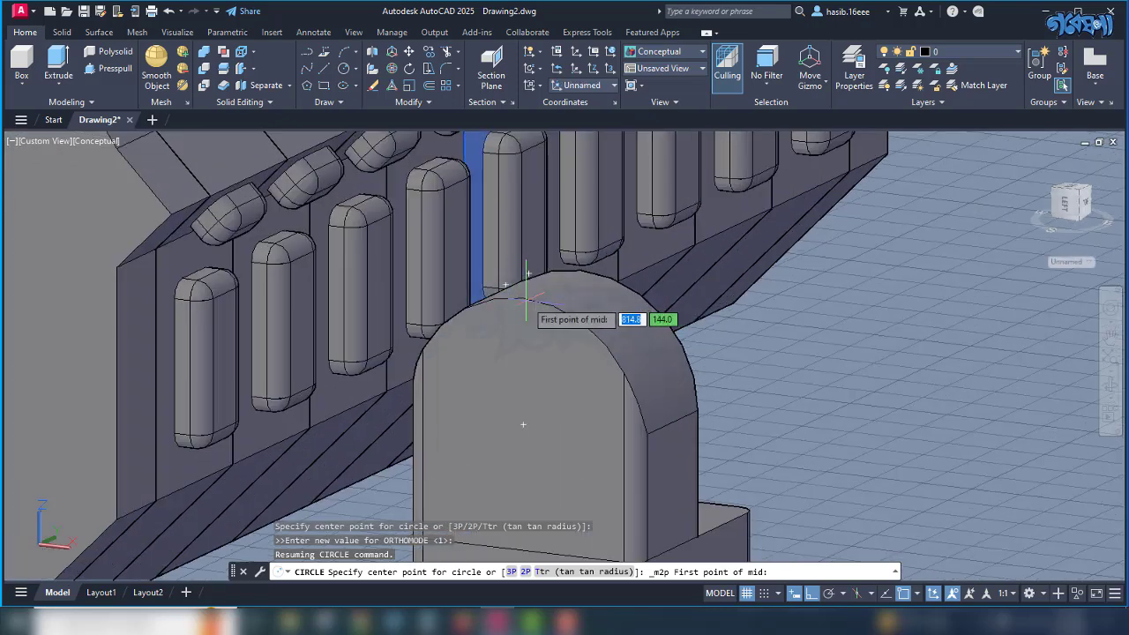
{"action": "left_click", "coordinate": [524, 300]}
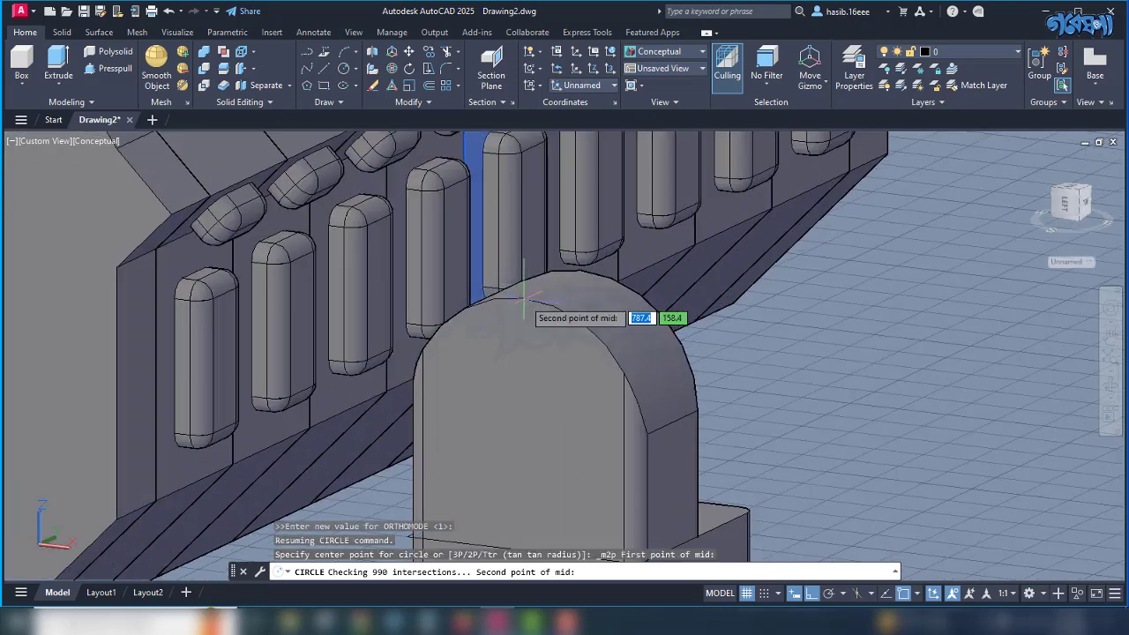
{"action": "scroll", "coordinate": [534, 300], "scroll_direction": "down", "scroll_amount": 4}
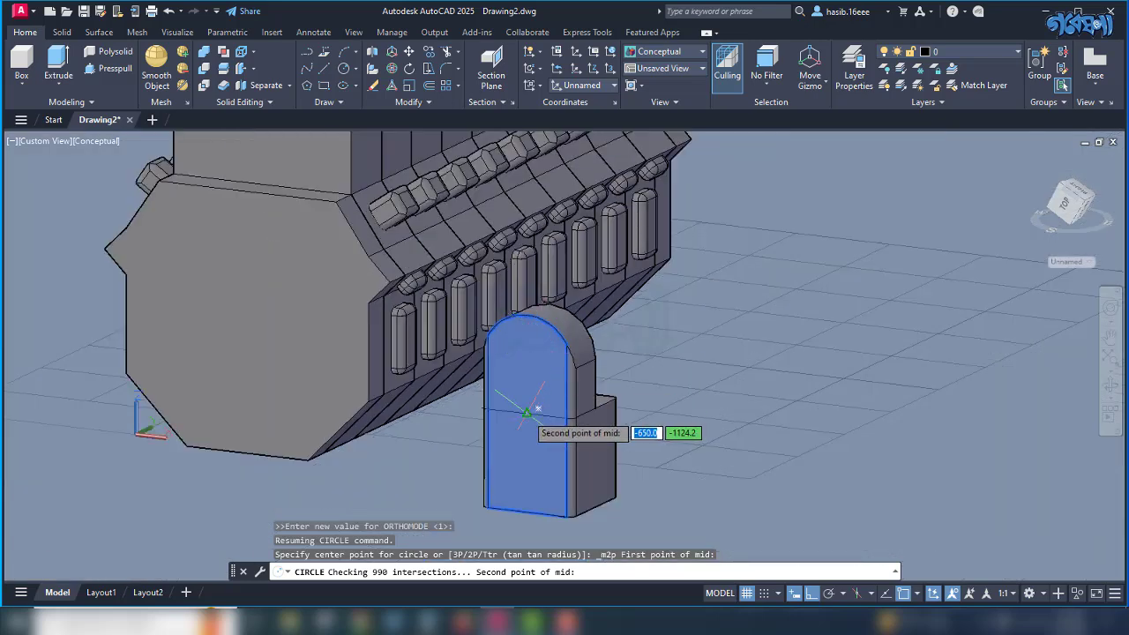
{"action": "left_click", "coordinate": [538, 407]}
{"action": "scroll", "coordinate": [538, 404], "scroll_direction": "down", "scroll_amount": 4}
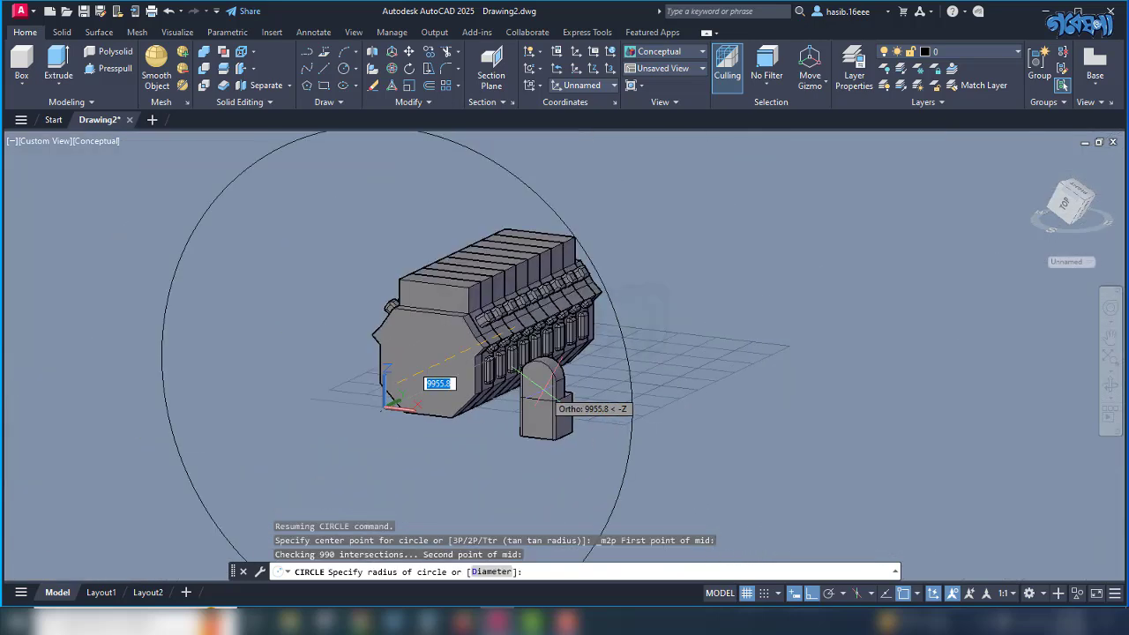
{"action": "key", "text": "Escape"}
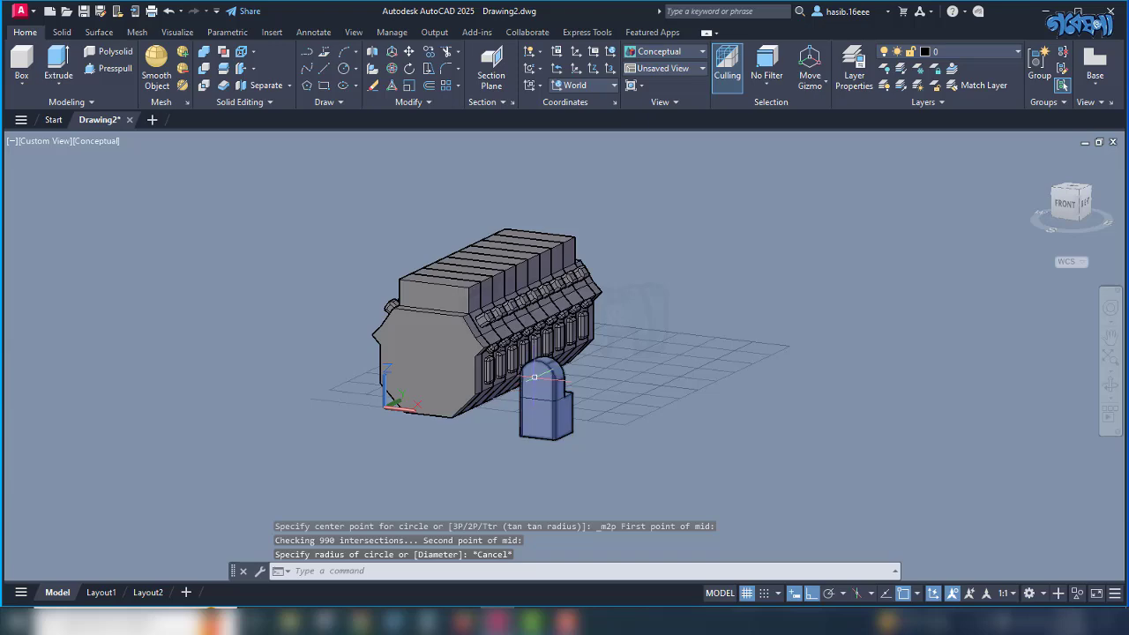
{"action": "scroll", "coordinate": [529, 388], "scroll_direction": "up", "scroll_amount": 5}
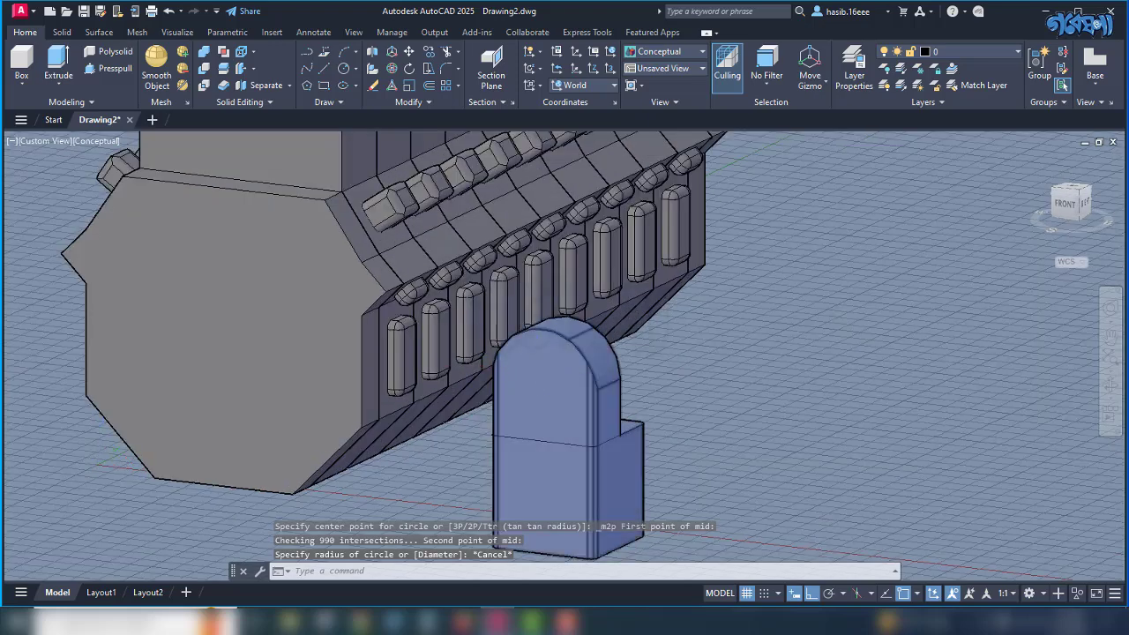
{"action": "scroll", "coordinate": [540, 375], "scroll_direction": "down", "scroll_amount": 4}
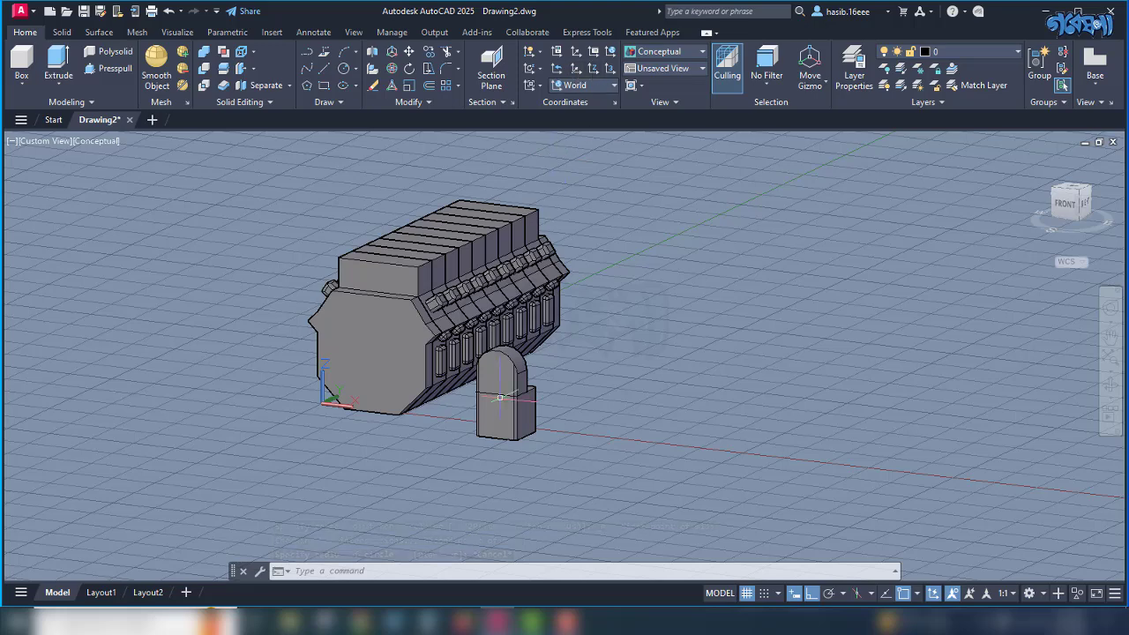
{"action": "scroll", "coordinate": [500, 397], "scroll_direction": "up", "scroll_amount": 3}
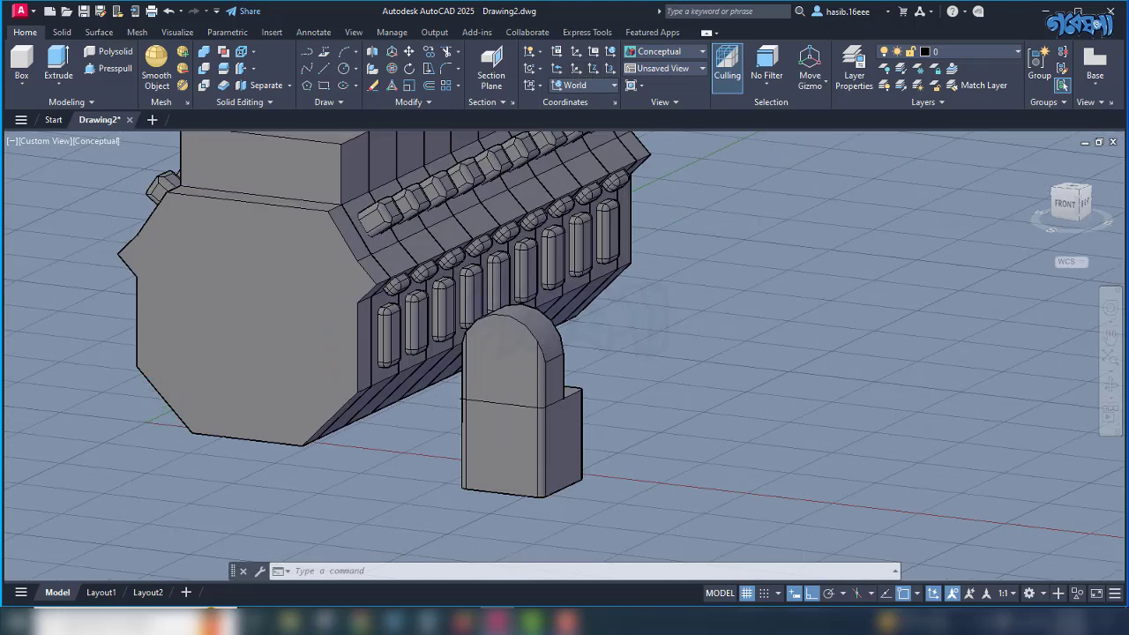
Draw a 300-radius circle centred on the bracket's arch face and select it.
{"action": "left_click", "coordinate": [343, 69]}
{"action": "scroll", "coordinate": [499, 344], "scroll_direction": "up", "scroll_amount": 5}
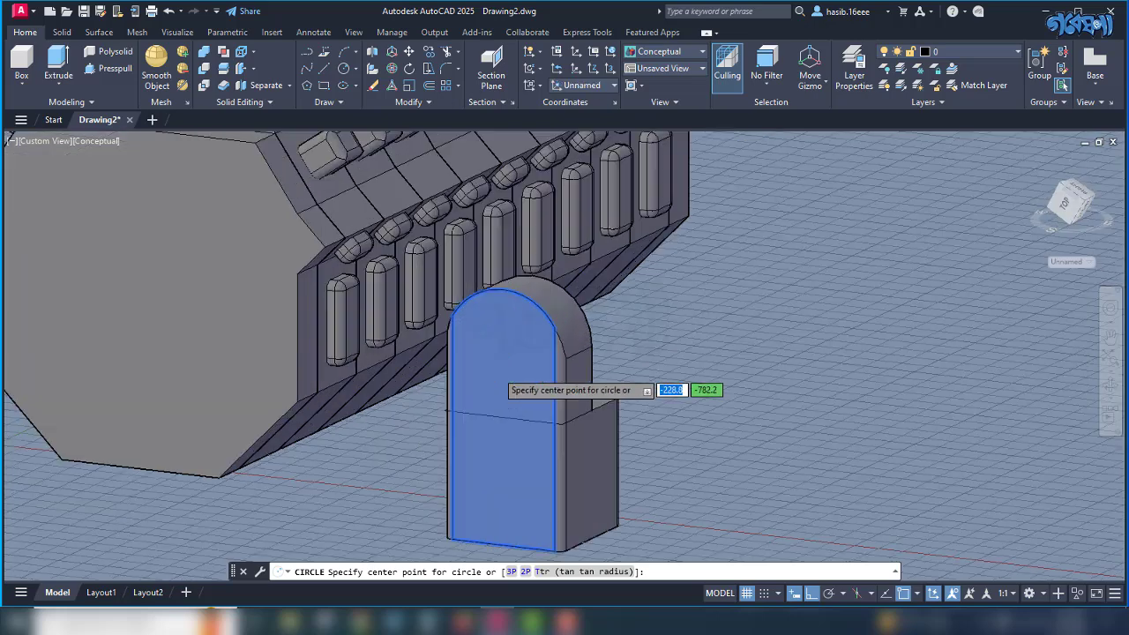
{"action": "left_click", "coordinate": [501, 347]}
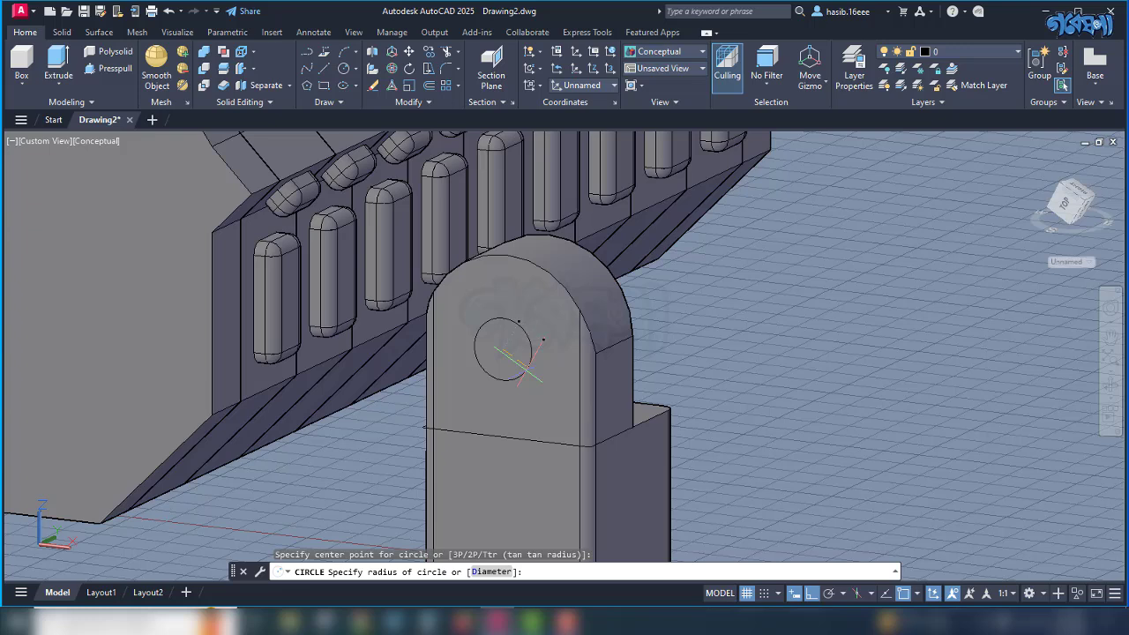
{"action": "type", "text": "300"}
{"action": "key", "text": "Return"}
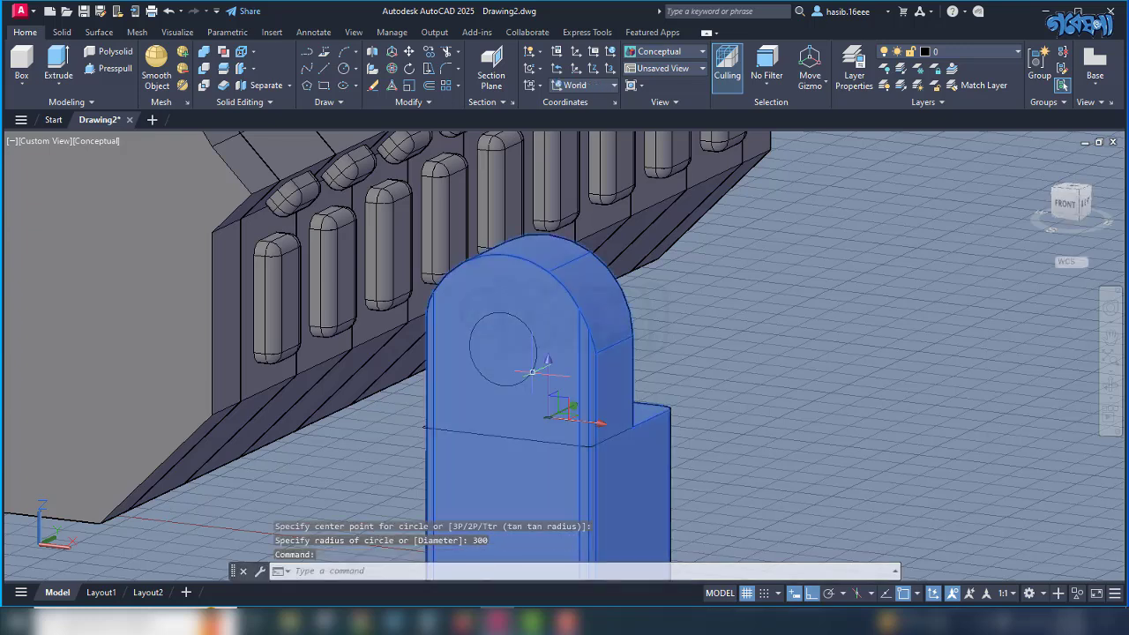
{"action": "key", "text": "Escape"}
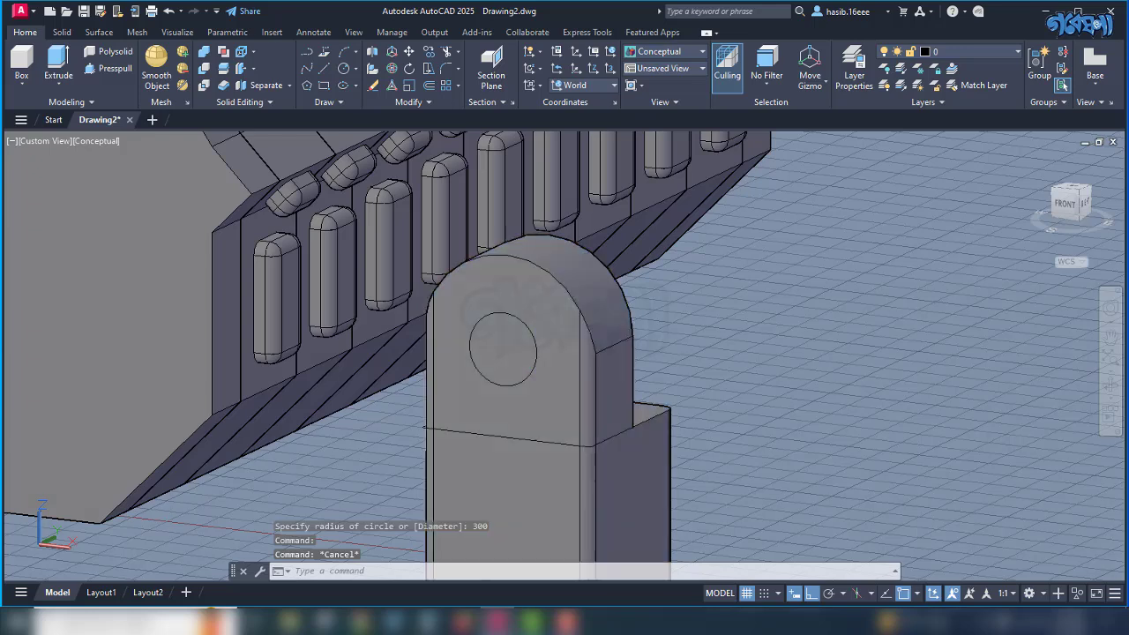
{"action": "left_click", "coordinate": [530, 365]}
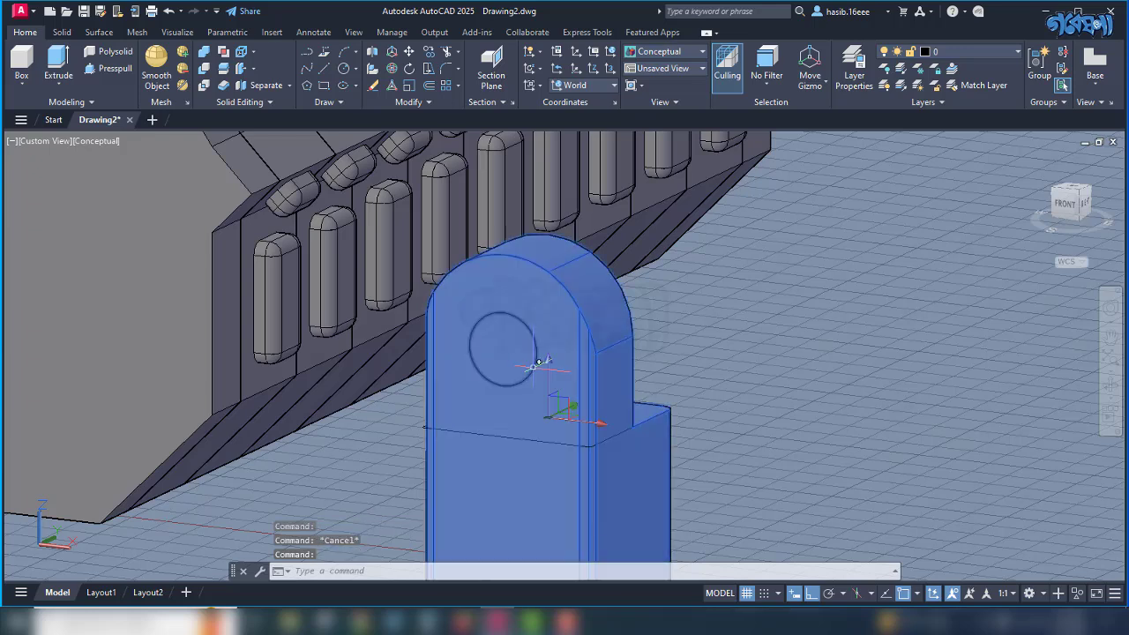
{"action": "left_click", "coordinate": [532, 366]}
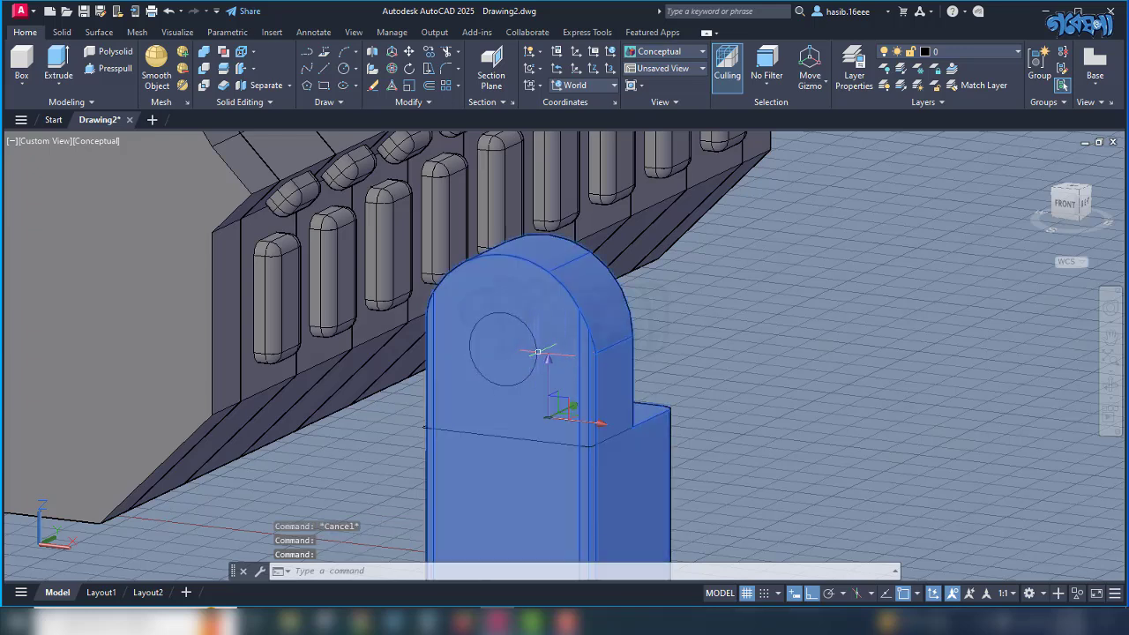
{"action": "left_click", "coordinate": [537, 352]}
Move the circle from its centre to the midpoint between the arch top and a lower face point.
{"action": "middle_click_drag", "start_coordinate": [537, 352], "coordinate": [580, 344], "text": "shift"}
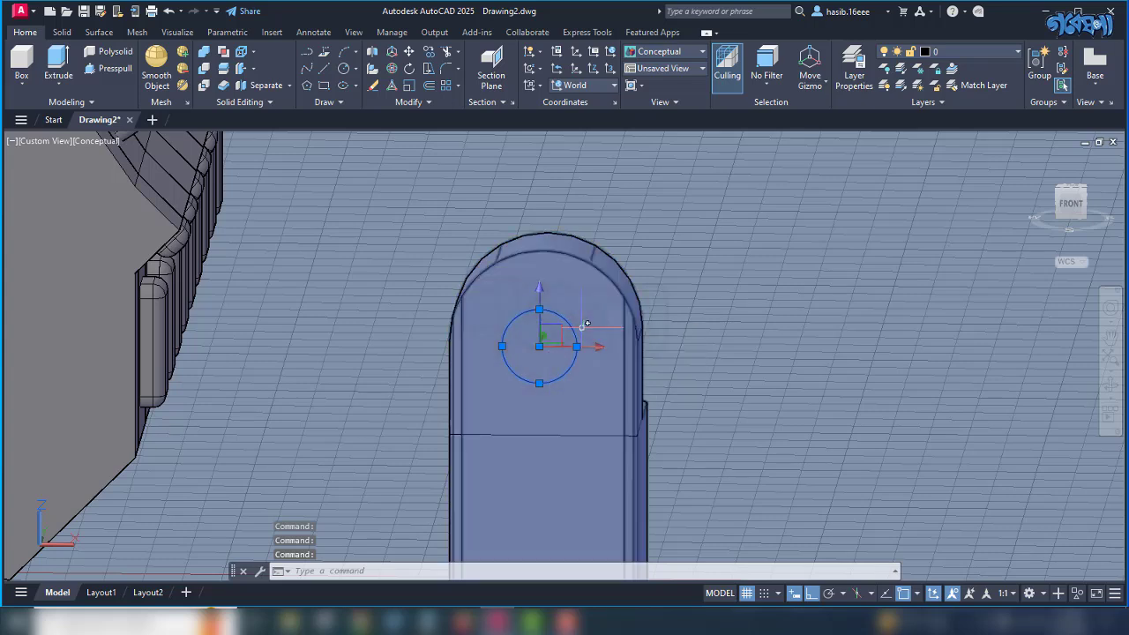
{"action": "type", "text": "m"}
{"action": "key", "text": "Return"}
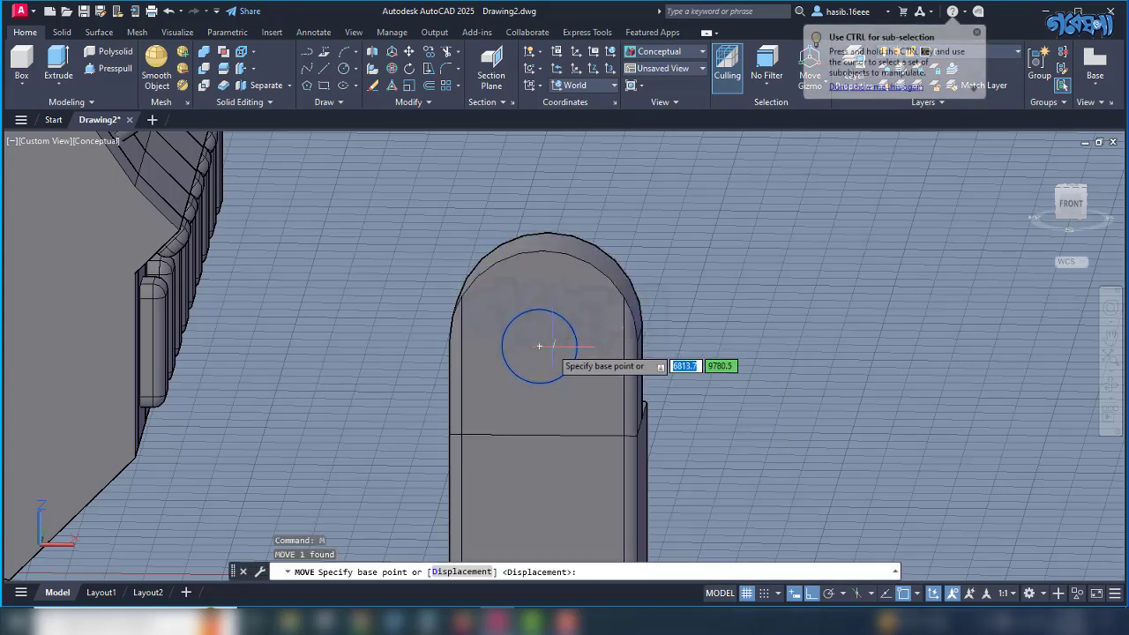
{"action": "left_click", "coordinate": [539, 346]}
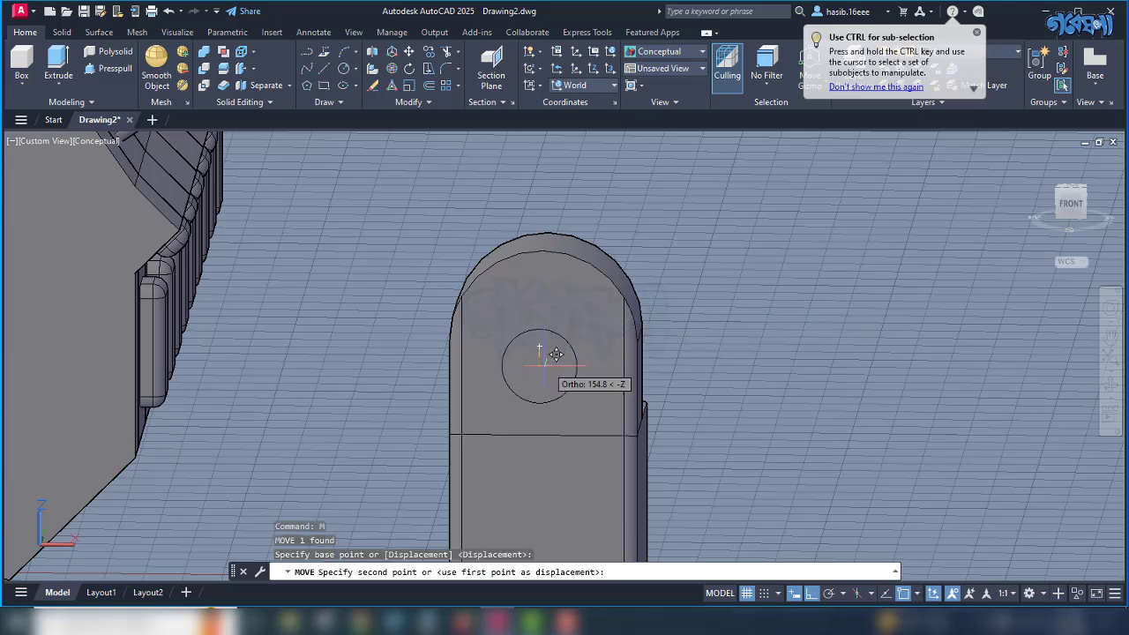
{"action": "right_click", "coordinate": [547, 257], "text": "shift"}
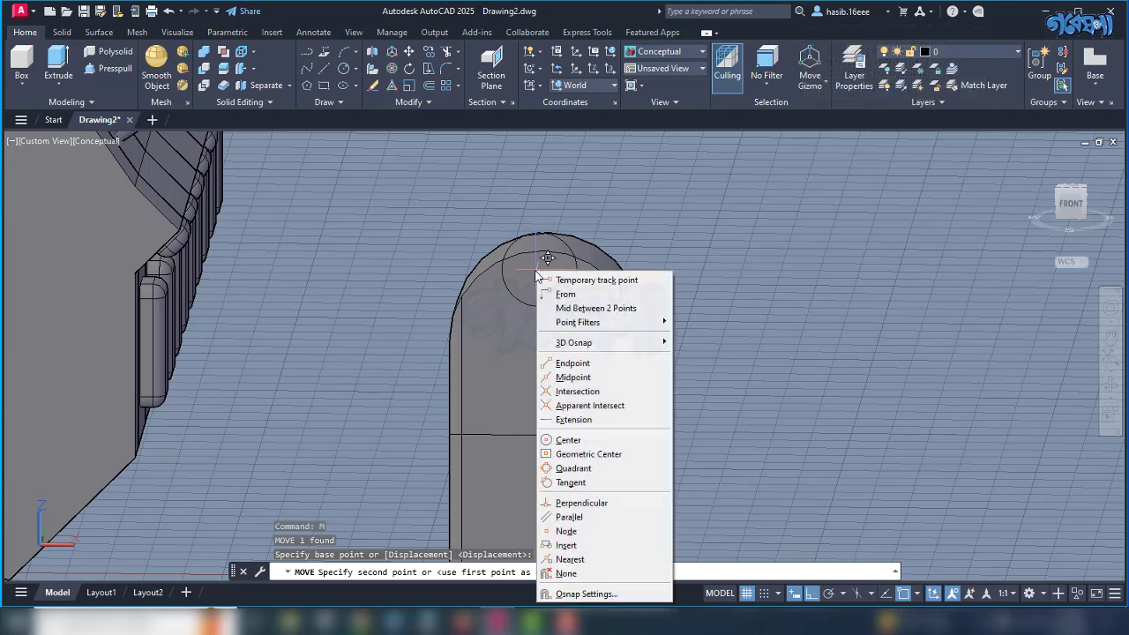
{"action": "left_click", "coordinate": [572, 309]}
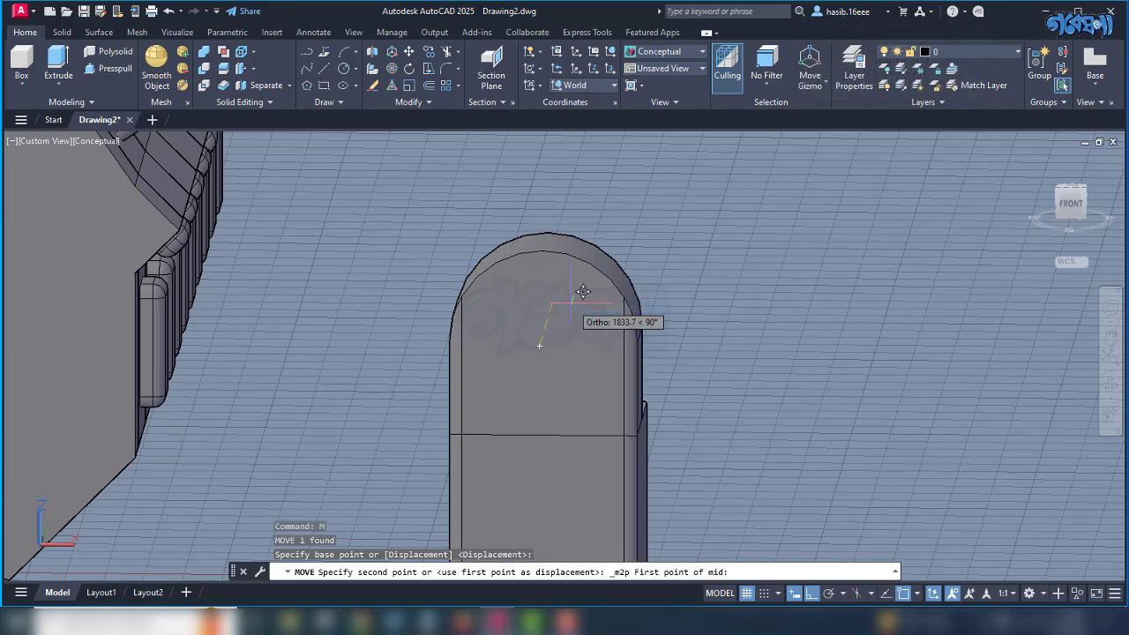
{"action": "left_click", "coordinate": [539, 254]}
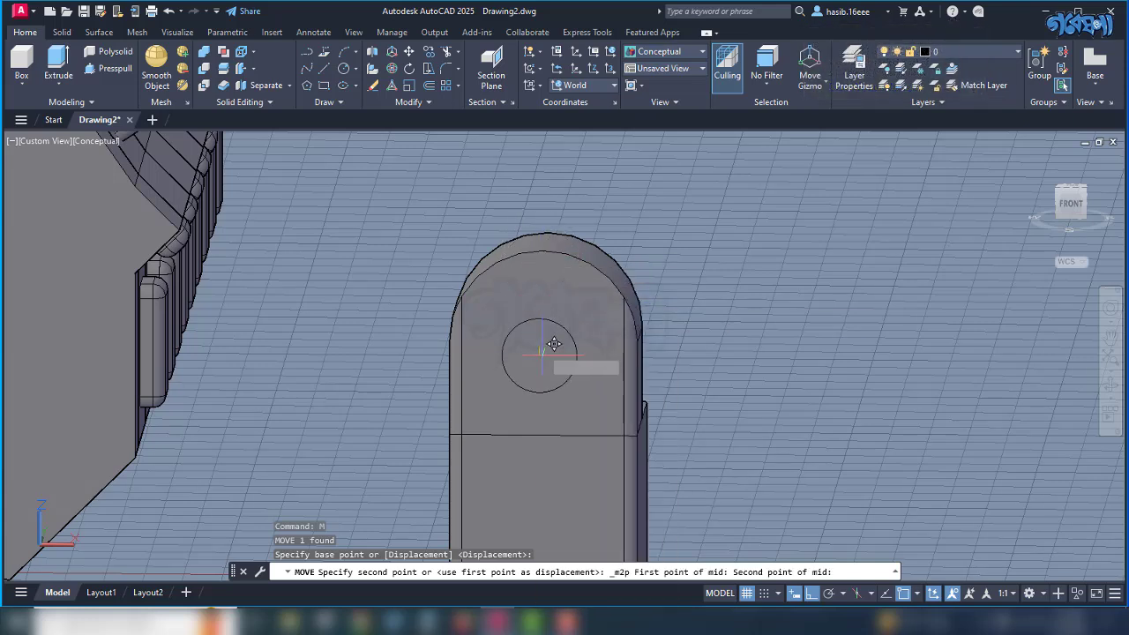
{"action": "left_click", "coordinate": [544, 432]}
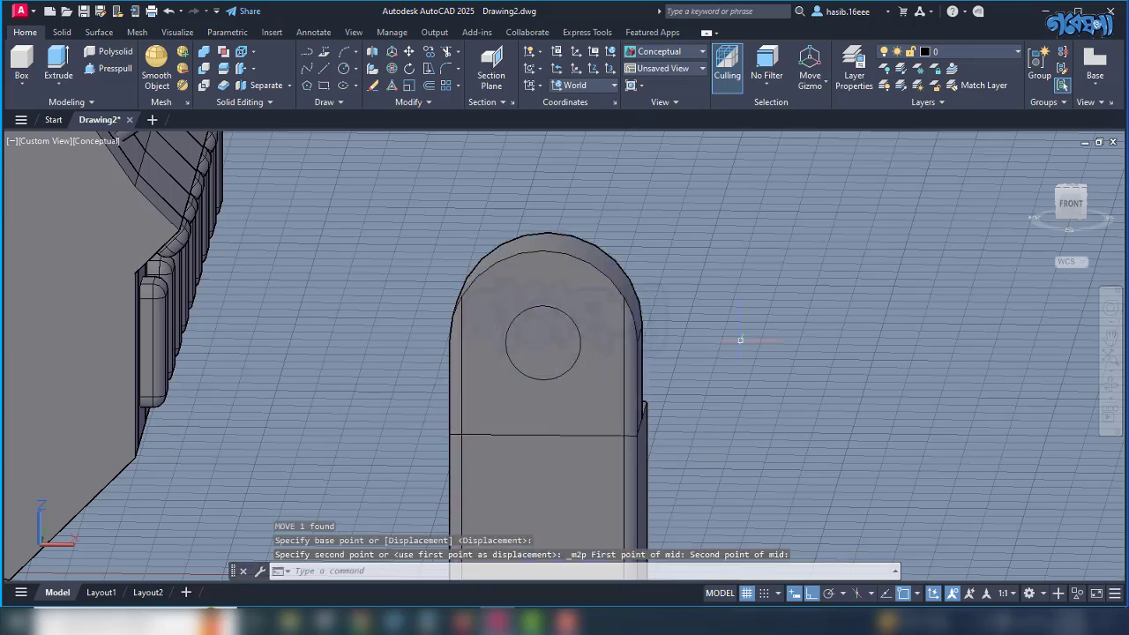
Press-pull the circle 200, then undo the resulting recessed hole.
{"action": "left_click", "coordinate": [58, 62]}
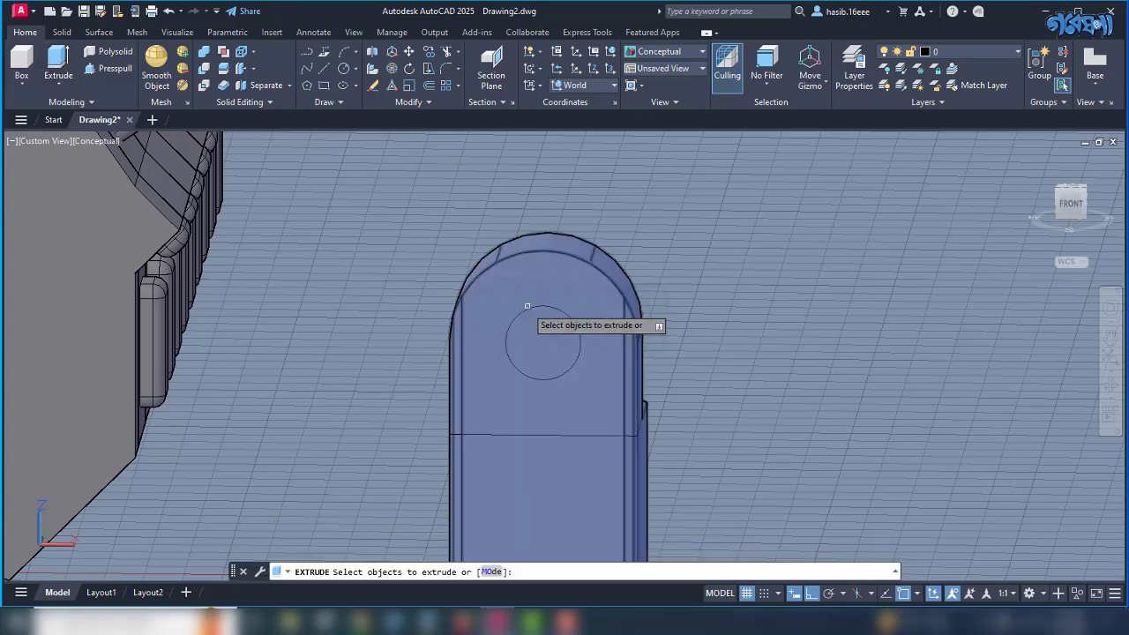
{"action": "left_click", "coordinate": [528, 309]}
{"action": "key", "text": "Escape"}
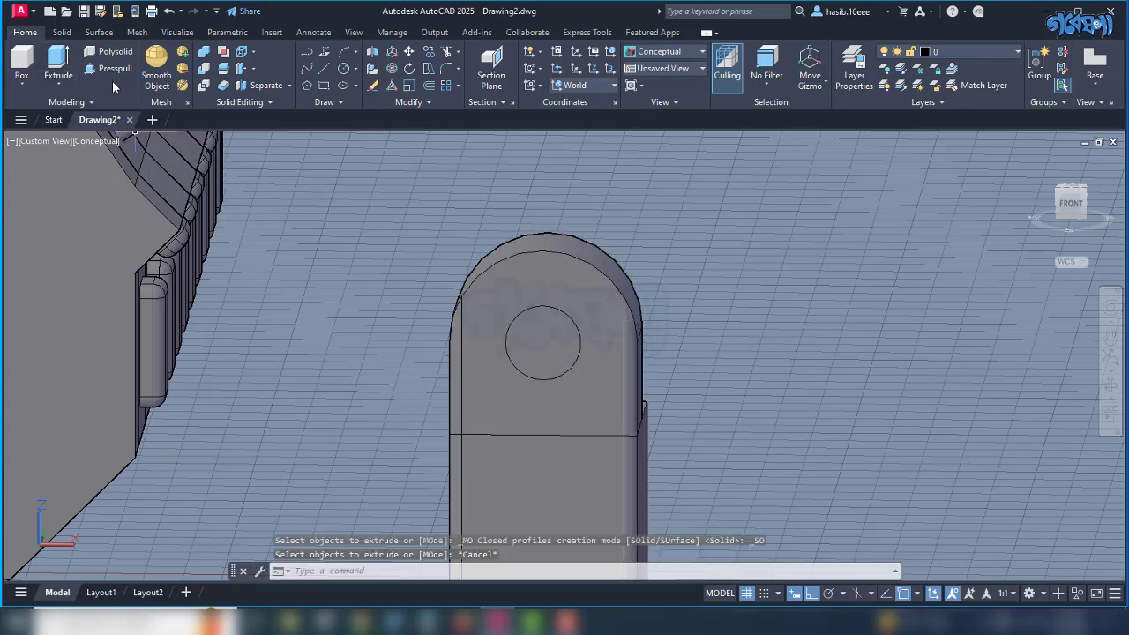
{"action": "left_click", "coordinate": [113, 70]}
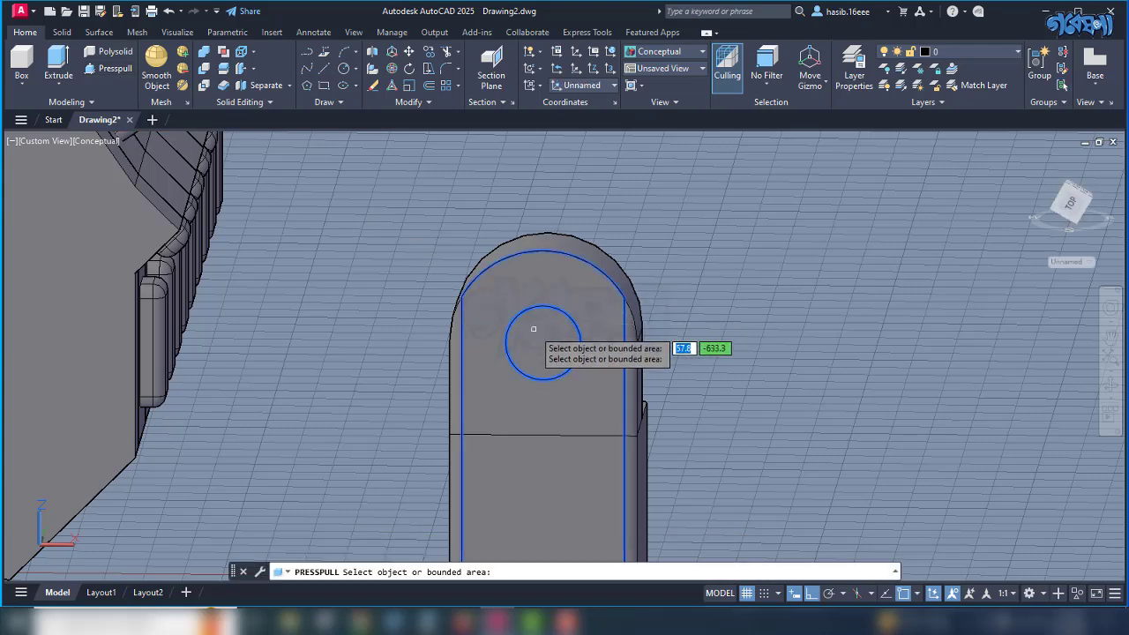
{"action": "left_click", "coordinate": [541, 339]}
{"action": "mouse_move", "coordinate": [542, 338]}
{"action": "middle_mouse_down", "text": "shift"}
{"action": "mouse_move", "coordinate": [295, 272]}
{"action": "mouse_move", "coordinate": [542, 342]}
{"action": "middle_mouse_up", "text": "shift"}
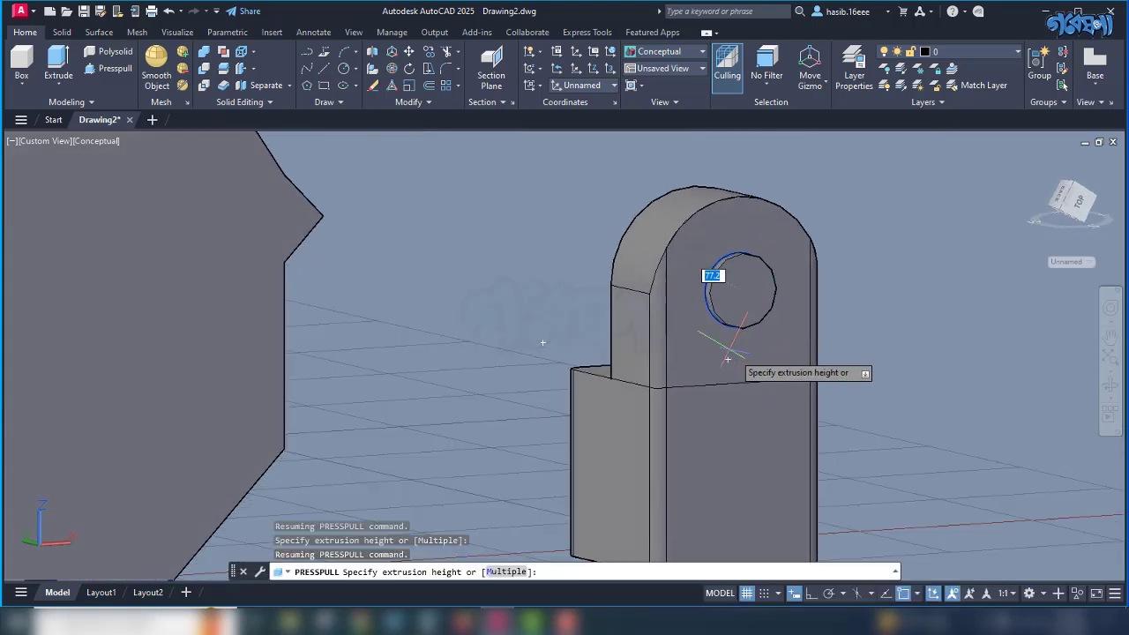
{"action": "type", "text": "2"}
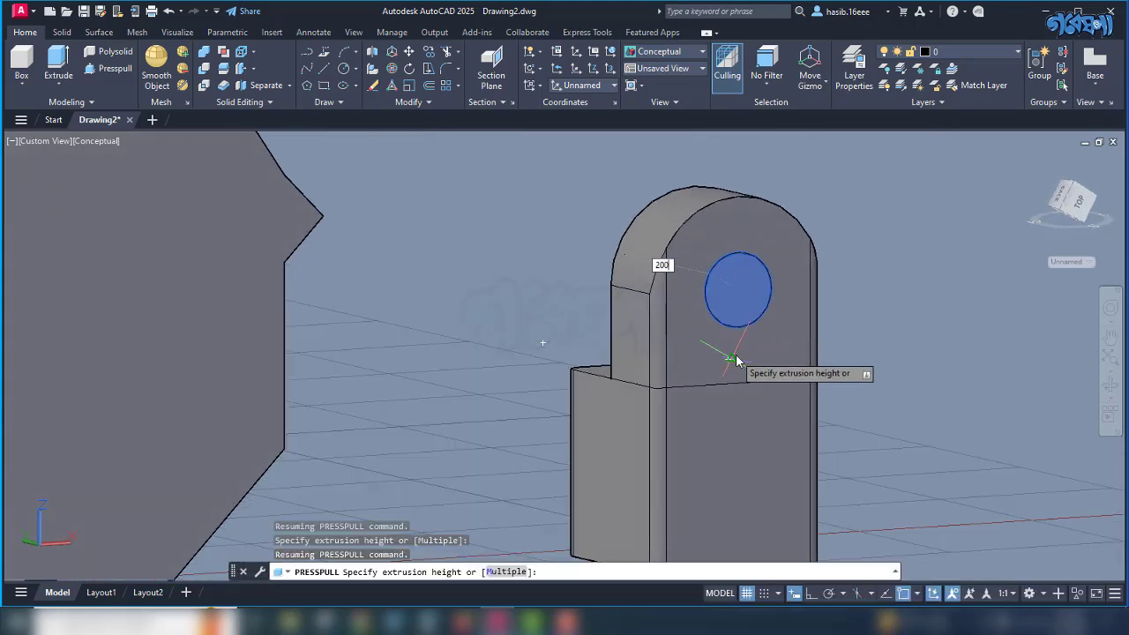
{"action": "type", "text": "00"}
{"action": "key", "text": "Return"}
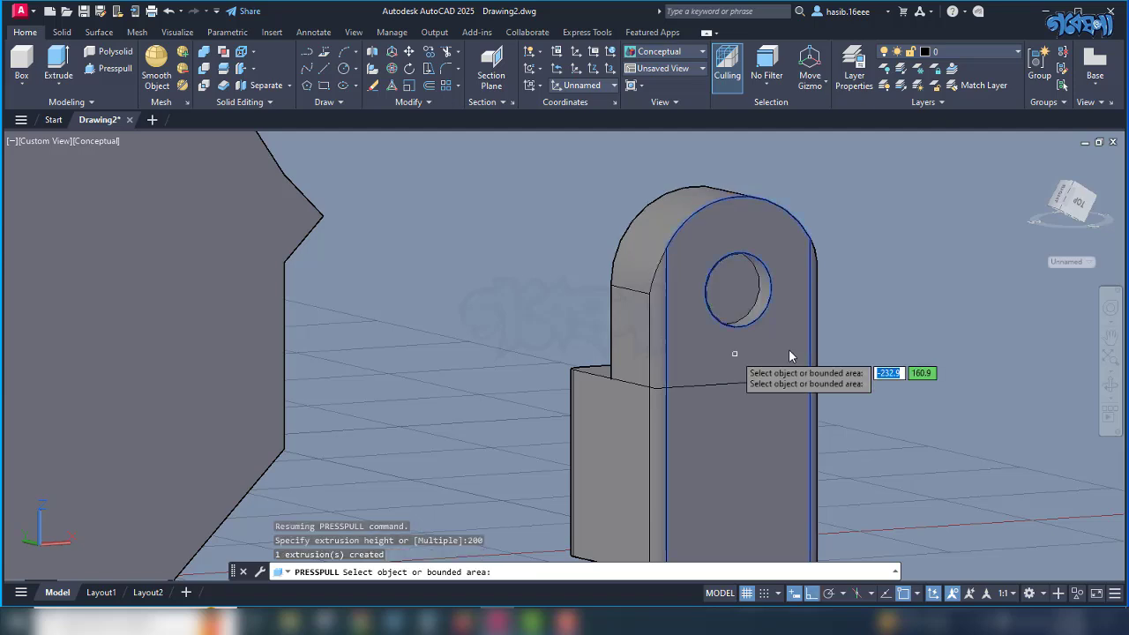
{"action": "type", "text": "u"}
{"action": "key", "text": "Return"}
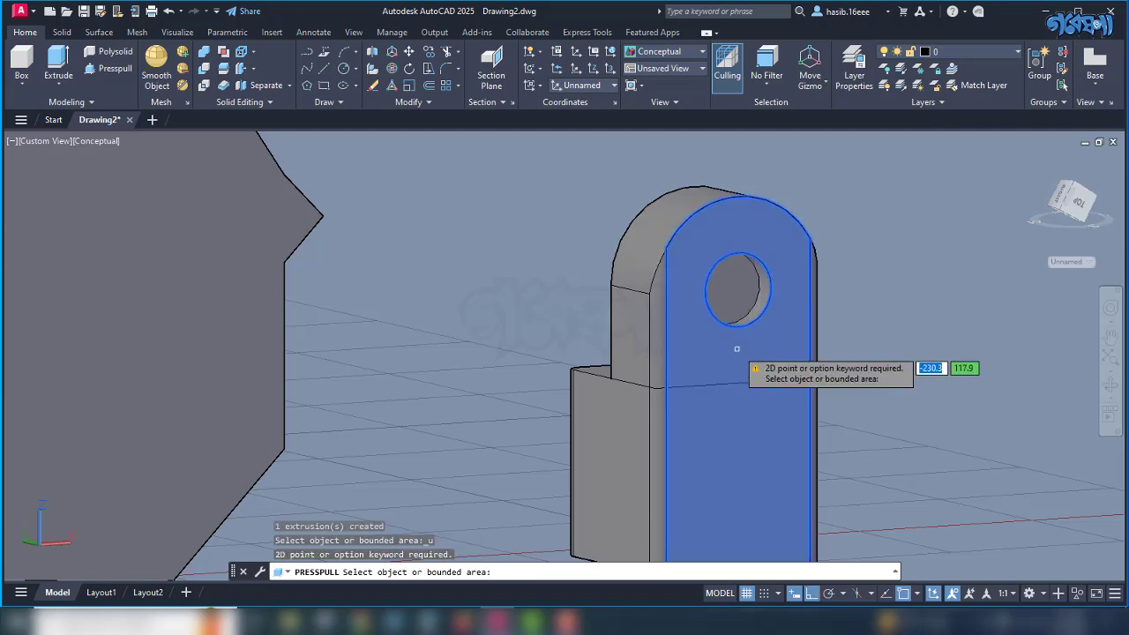
{"action": "type", "text": "u"}
{"action": "key", "text": "Return"}
{"action": "key", "text": "ctrl+z"}
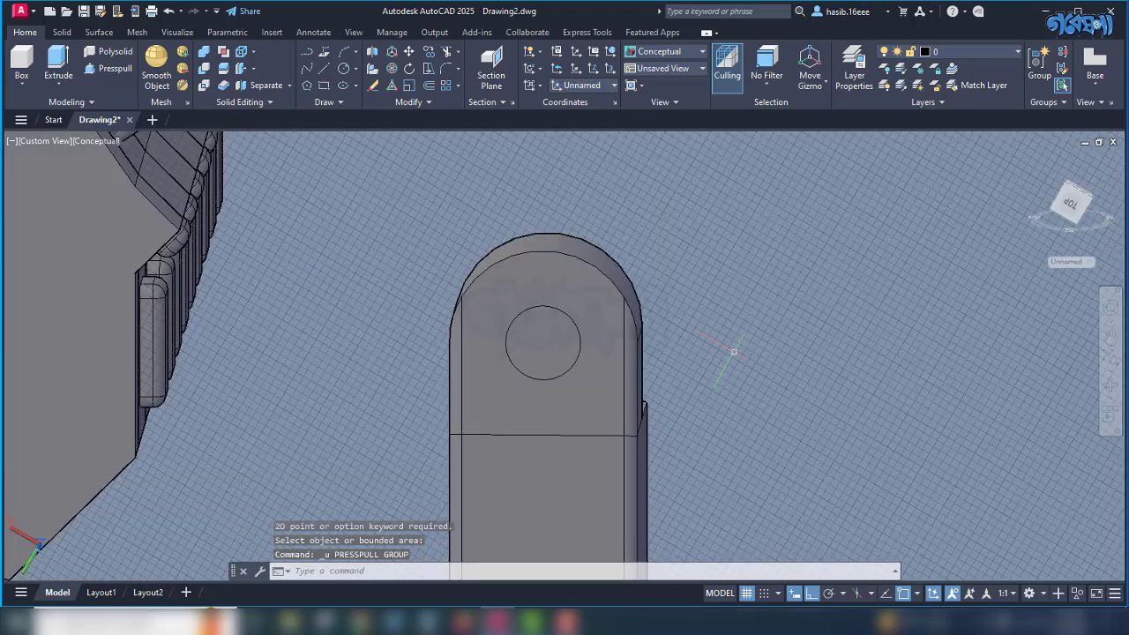
Press-pull the circle outward 200 into a protruding cylindrical boss.
{"action": "left_click", "coordinate": [107, 67]}
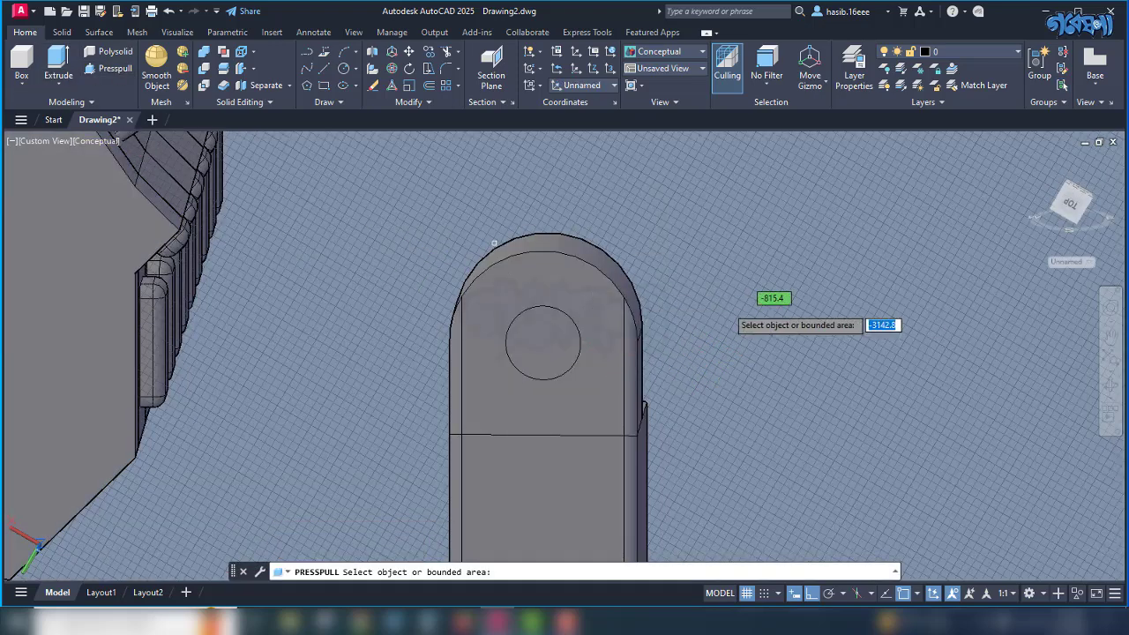
{"action": "middle_click_drag", "start_coordinate": [743, 315], "coordinate": [831, 286], "text": "shift"}
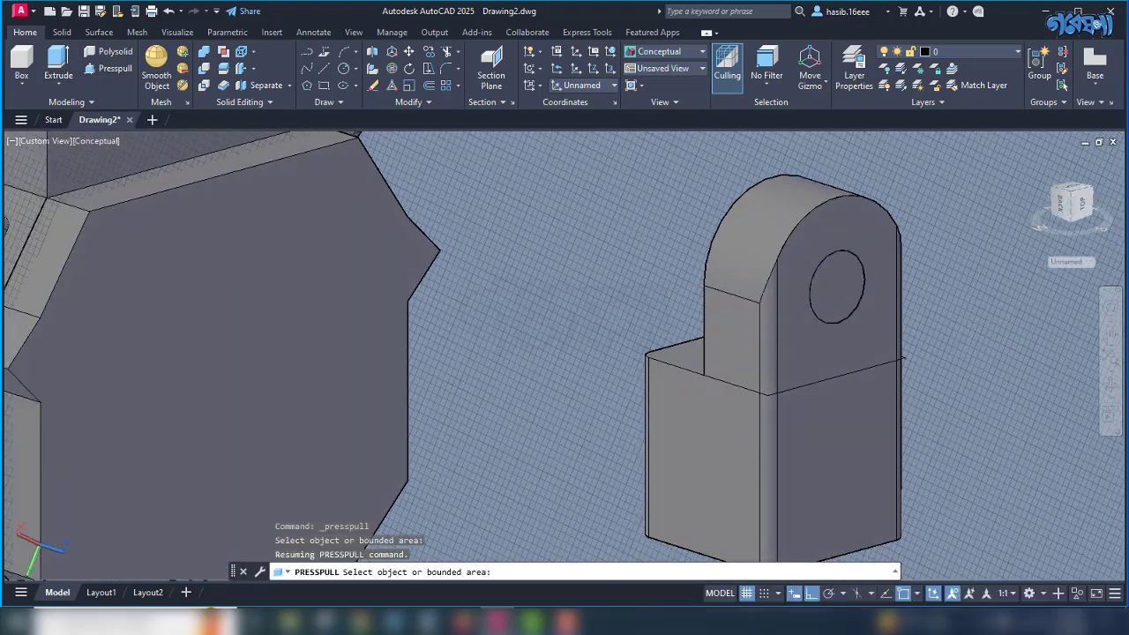
{"action": "left_click", "coordinate": [829, 293]}
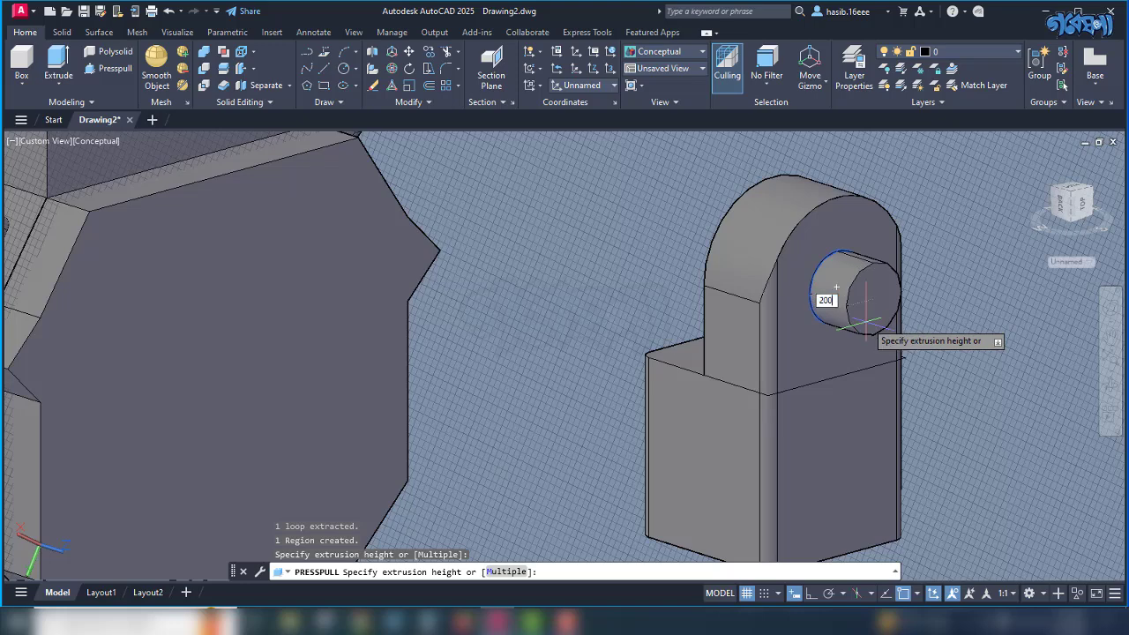
{"action": "key", "text": "Return"}
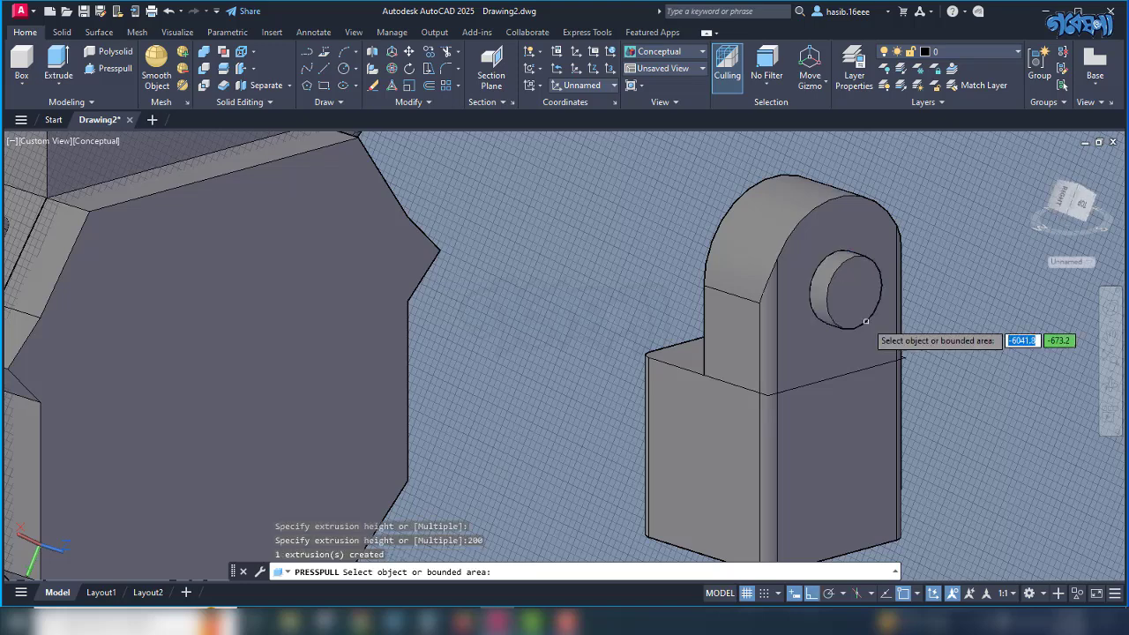
{"action": "key", "text": "Return"}
{"action": "key", "text": "Escape"}
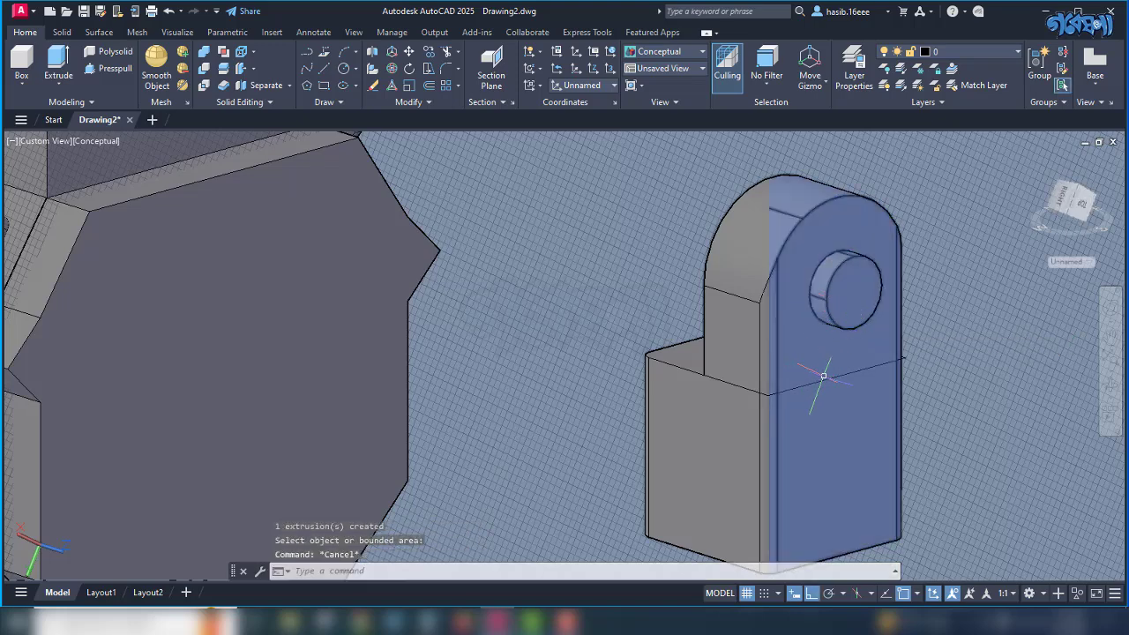
{"action": "left_click", "coordinate": [805, 300]}
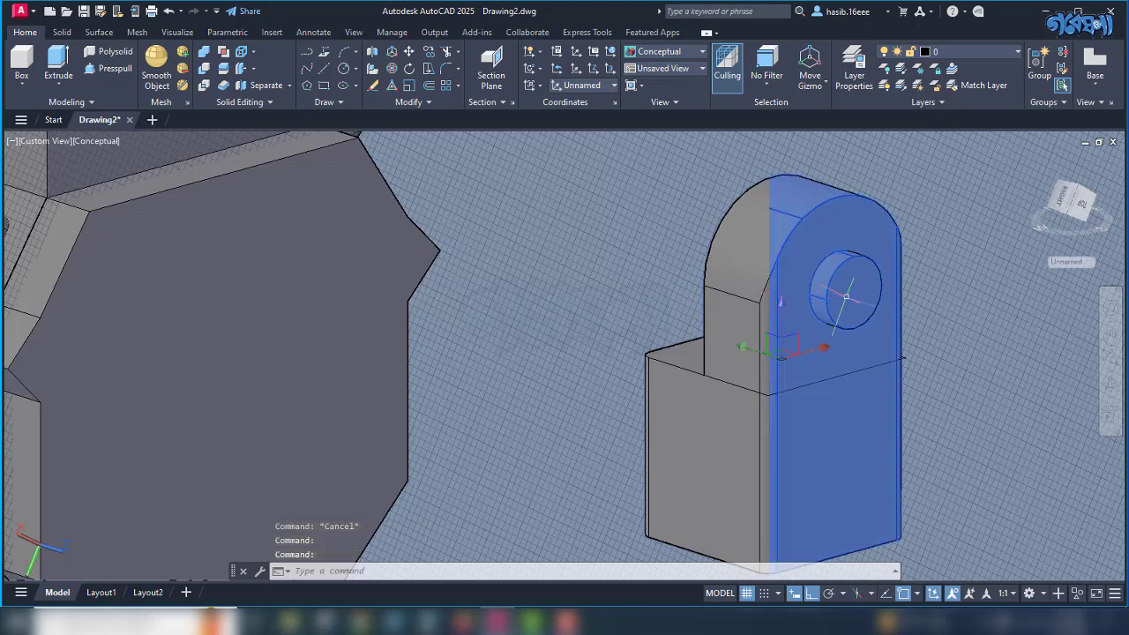
{"action": "key", "text": "Escape"}
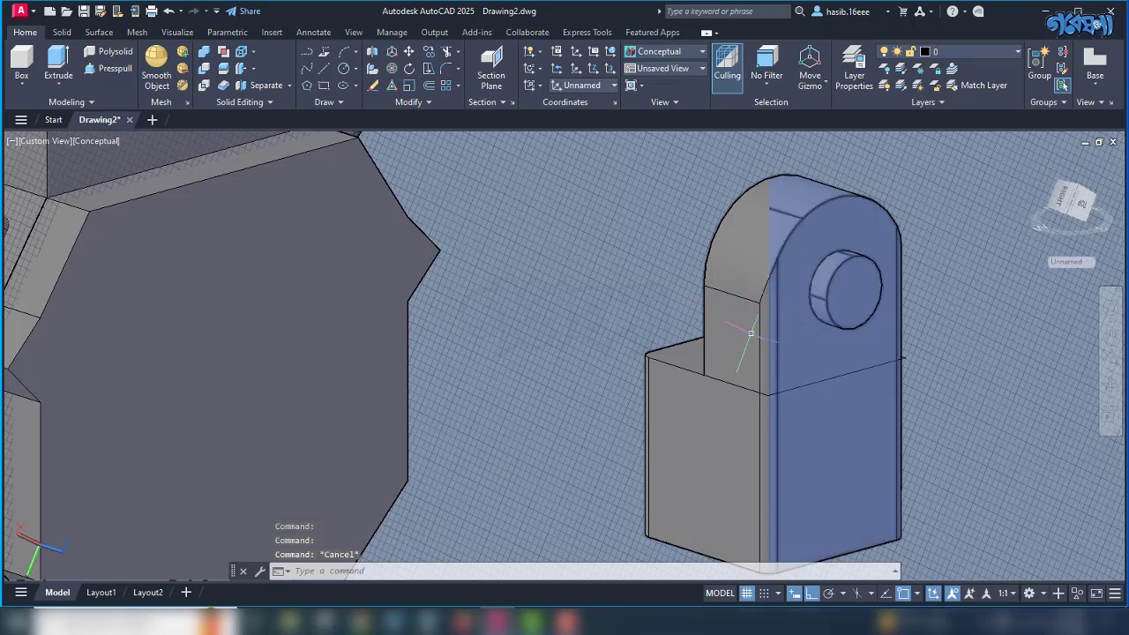
{"action": "left_click", "coordinate": [204, 51]}
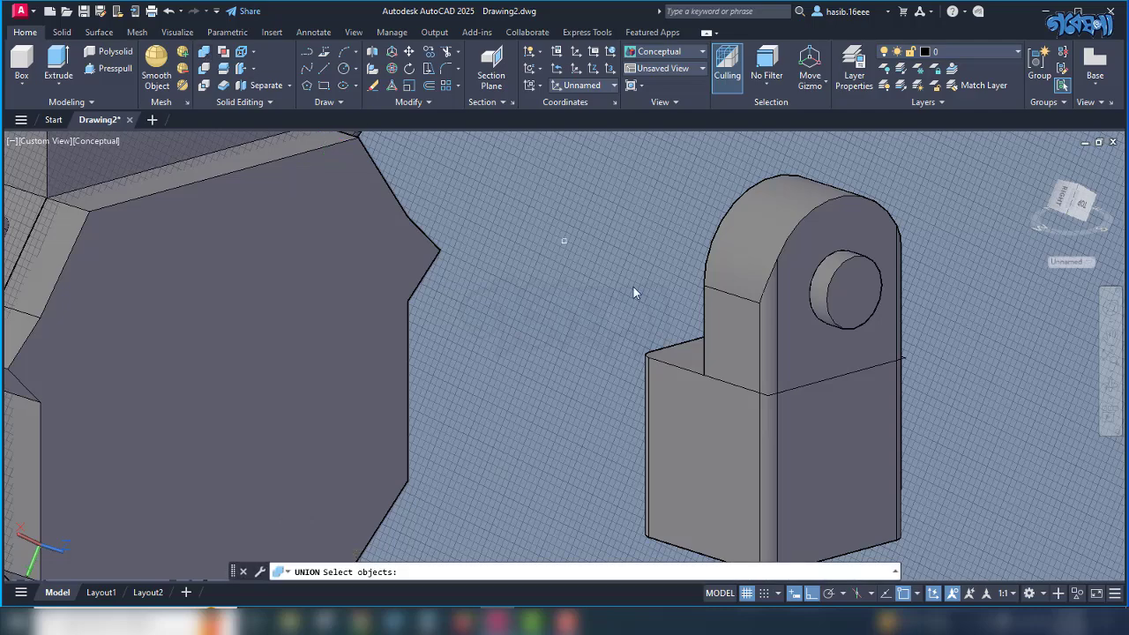
{"action": "left_click", "coordinate": [769, 313]}
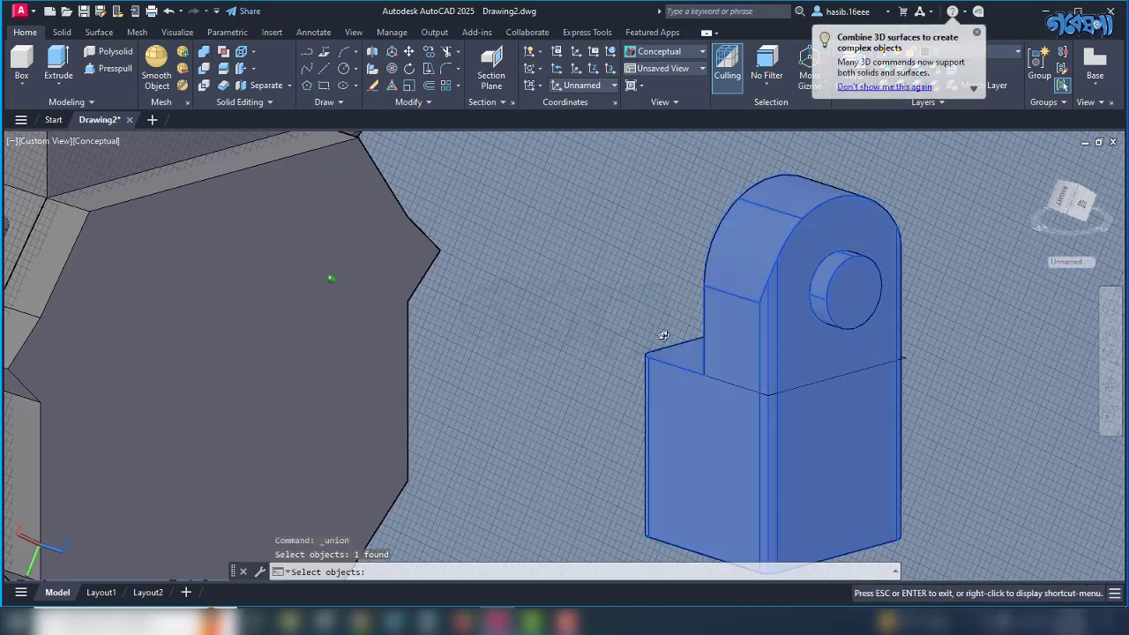
{"action": "middle_click_drag", "start_coordinate": [660, 335], "coordinate": [328, 277], "text": "shift"}
{"action": "scroll", "coordinate": [544, 371], "scroll_direction": "down", "scroll_amount": 3}
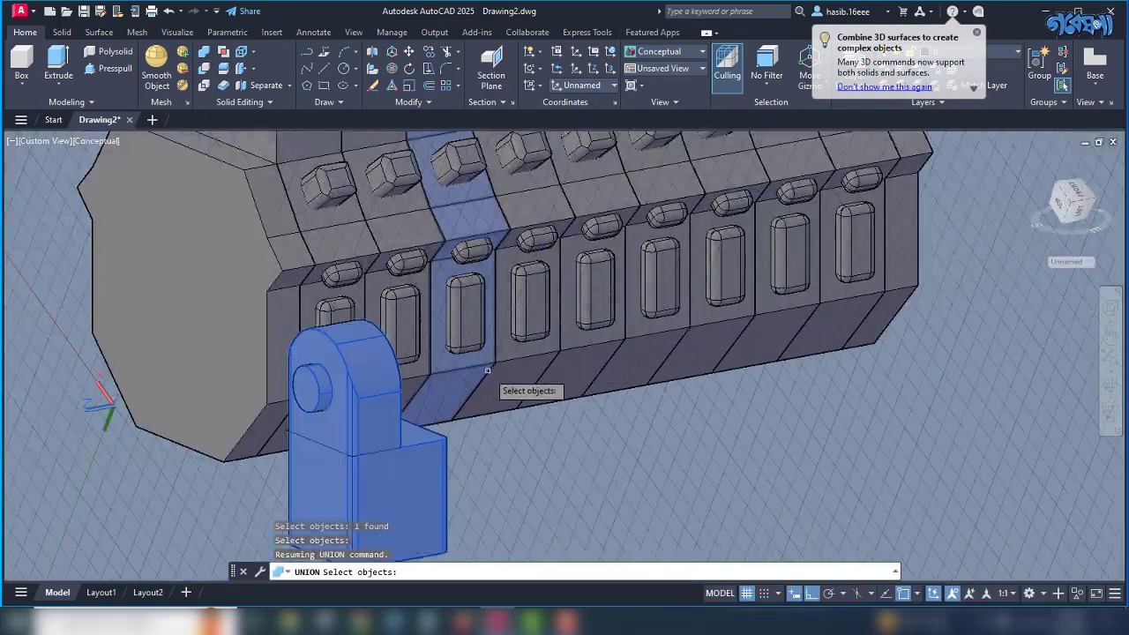
{"action": "middle_click_drag", "start_coordinate": [536, 454], "coordinate": [732, 453], "text": "shift"}
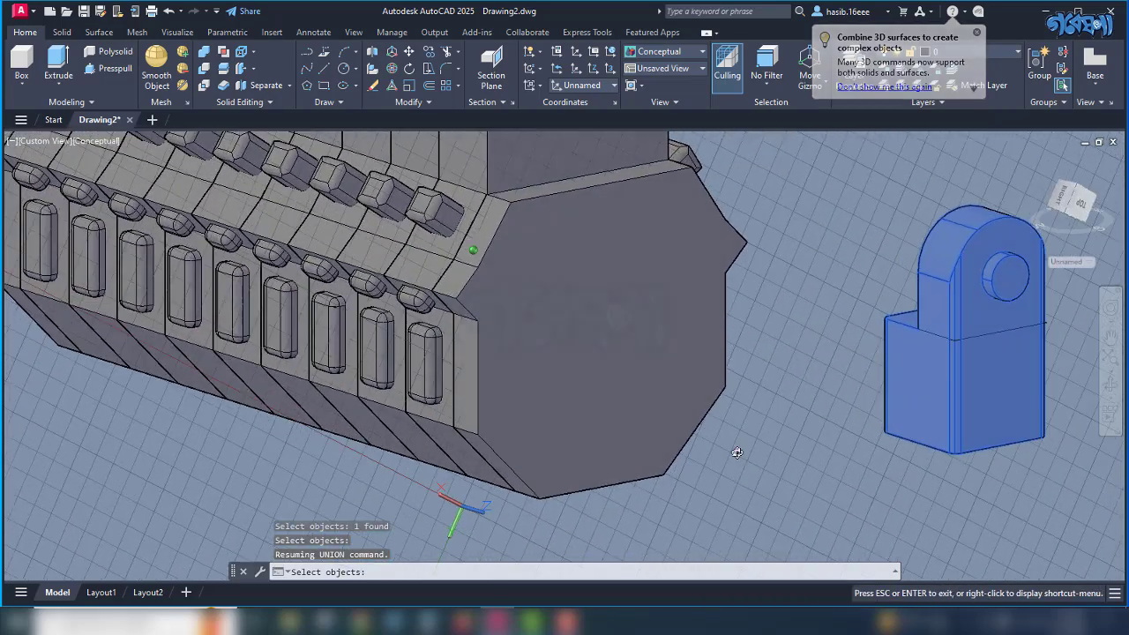
{"action": "key", "text": "Escape"}
{"action": "key", "text": "Return"}
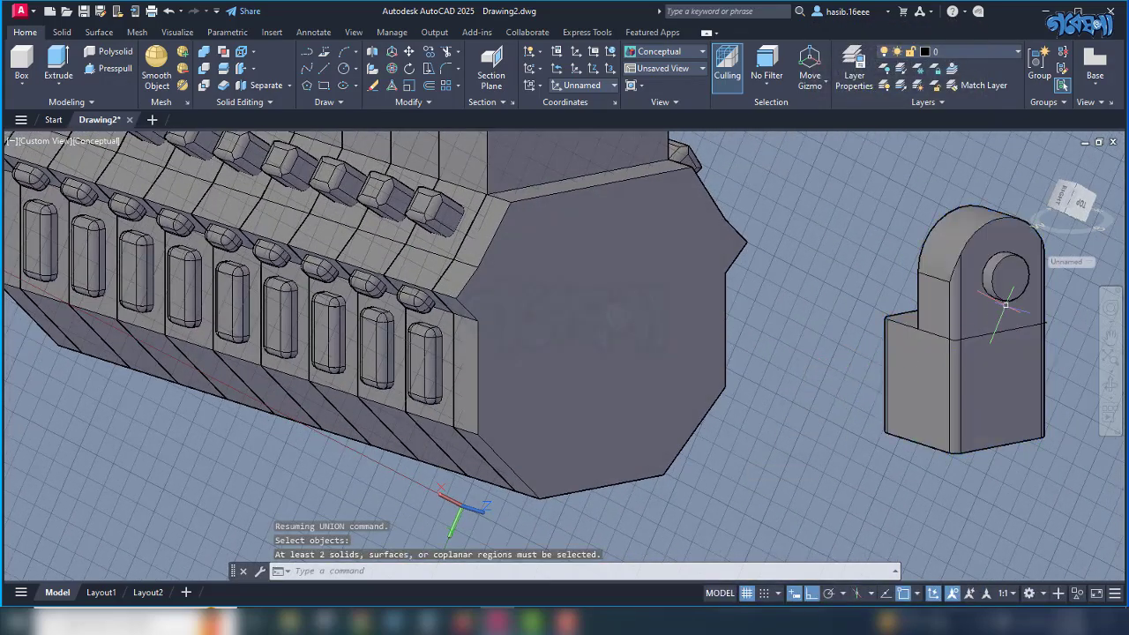
{"action": "left_click", "coordinate": [1005, 302]}
{"action": "middle_click_drag", "start_coordinate": [949, 359], "coordinate": [953, 315], "text": "shift"}
{"action": "scroll", "coordinate": [1011, 293], "scroll_direction": "up", "scroll_amount": 4}
{"action": "key", "text": "Escape"}
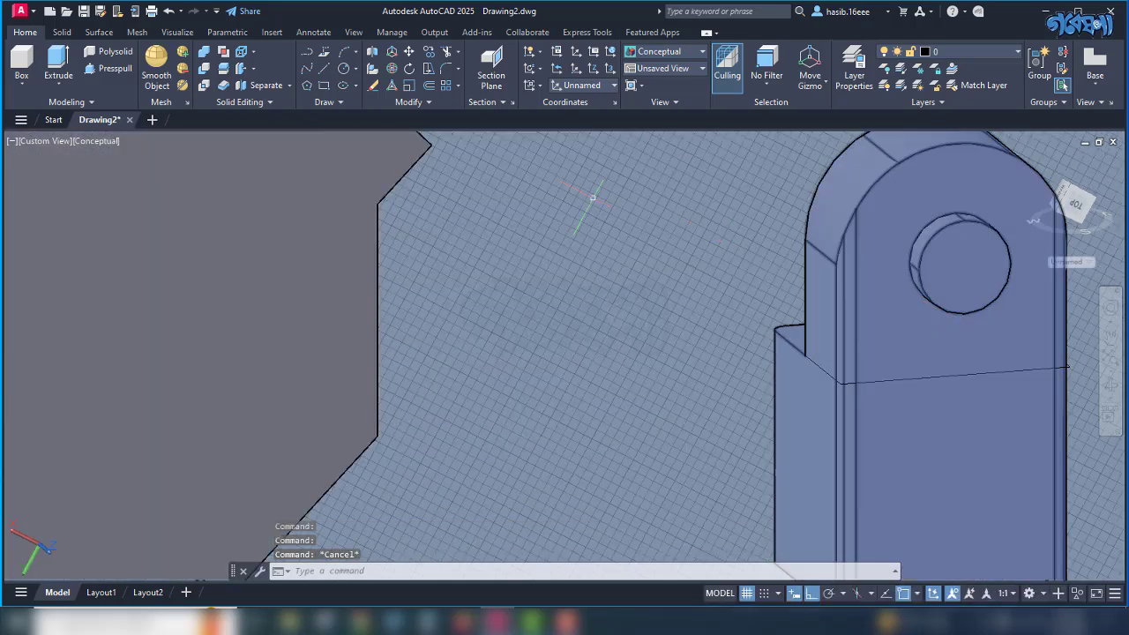
Fillet the boss's circular edge on the bracket's lower block.
{"action": "left_click", "coordinate": [61, 33]}
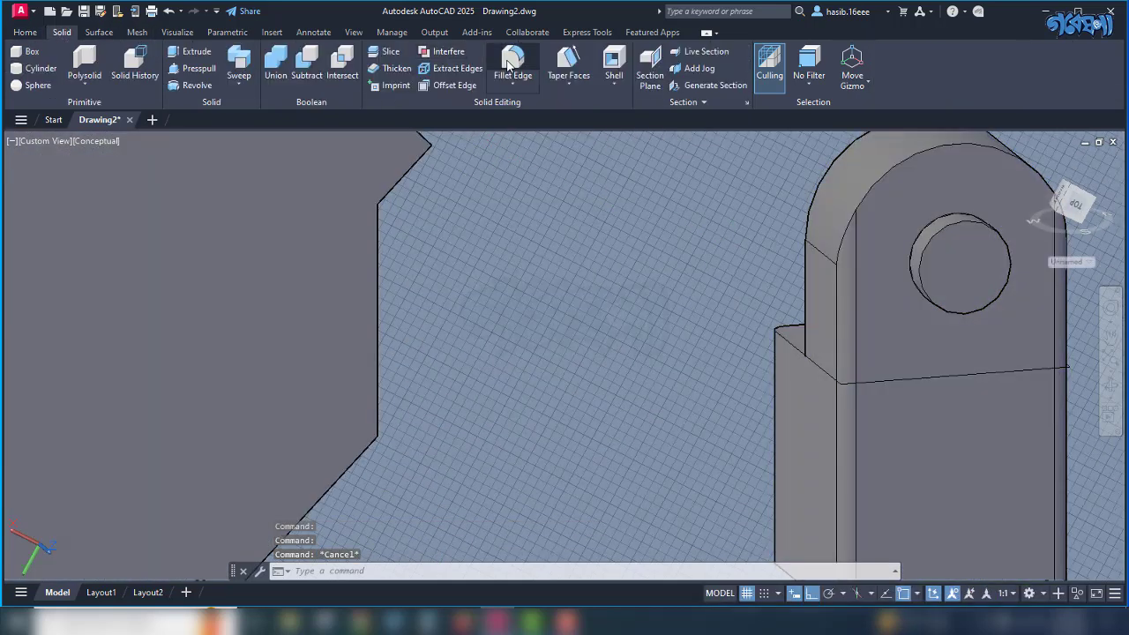
{"action": "left_click", "coordinate": [512, 62]}
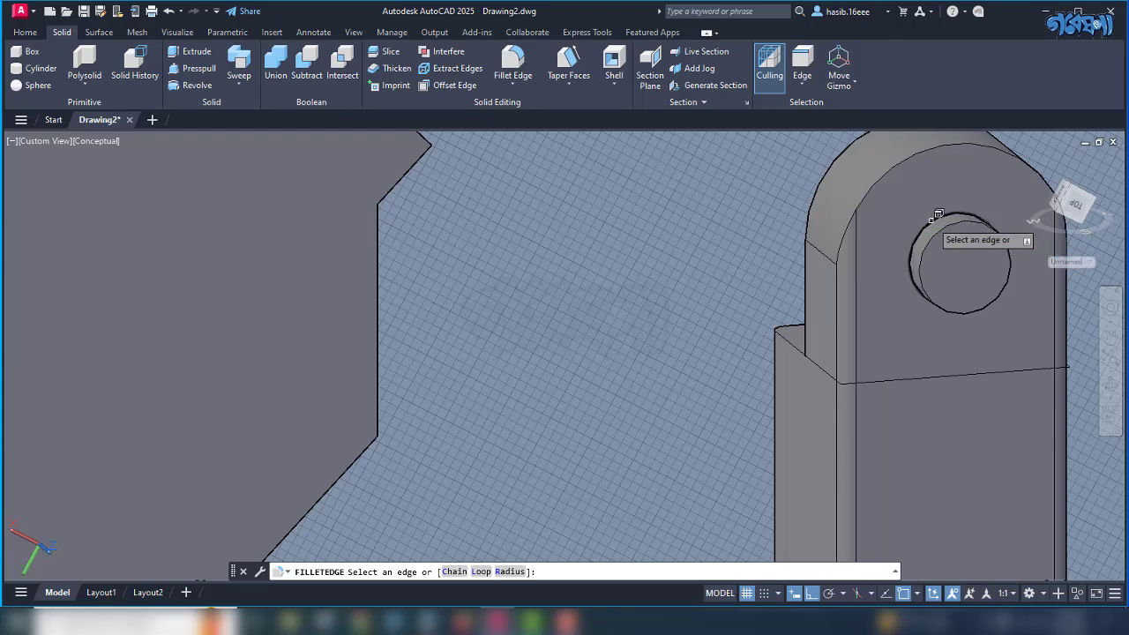
{"action": "left_click", "coordinate": [930, 221]}
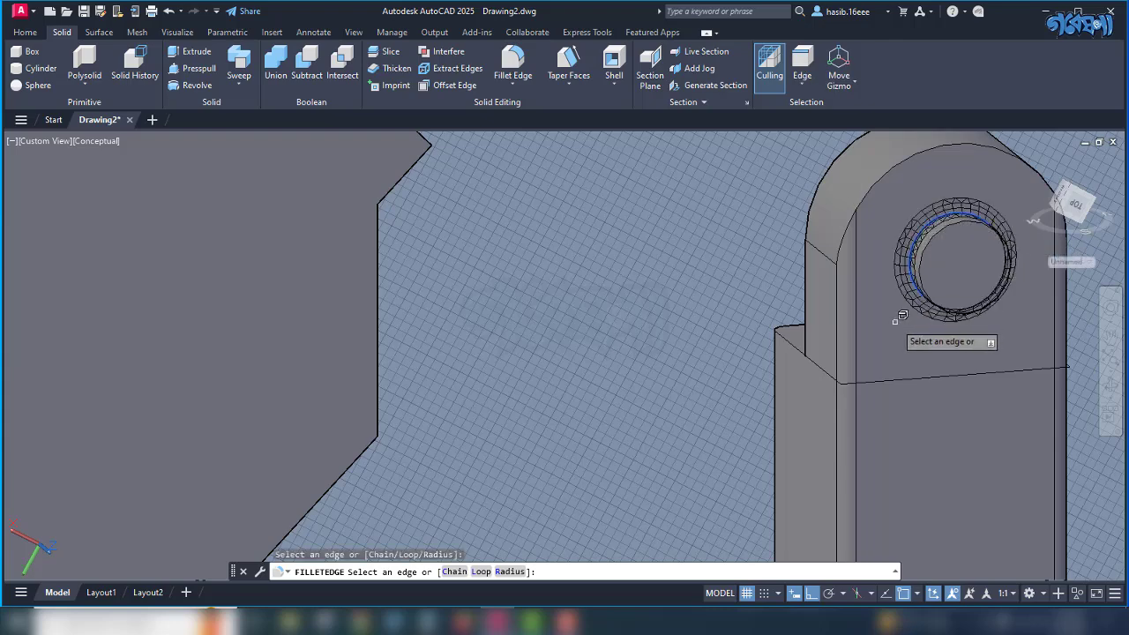
{"action": "key", "text": "Return"}
{"action": "key", "text": "Return"}
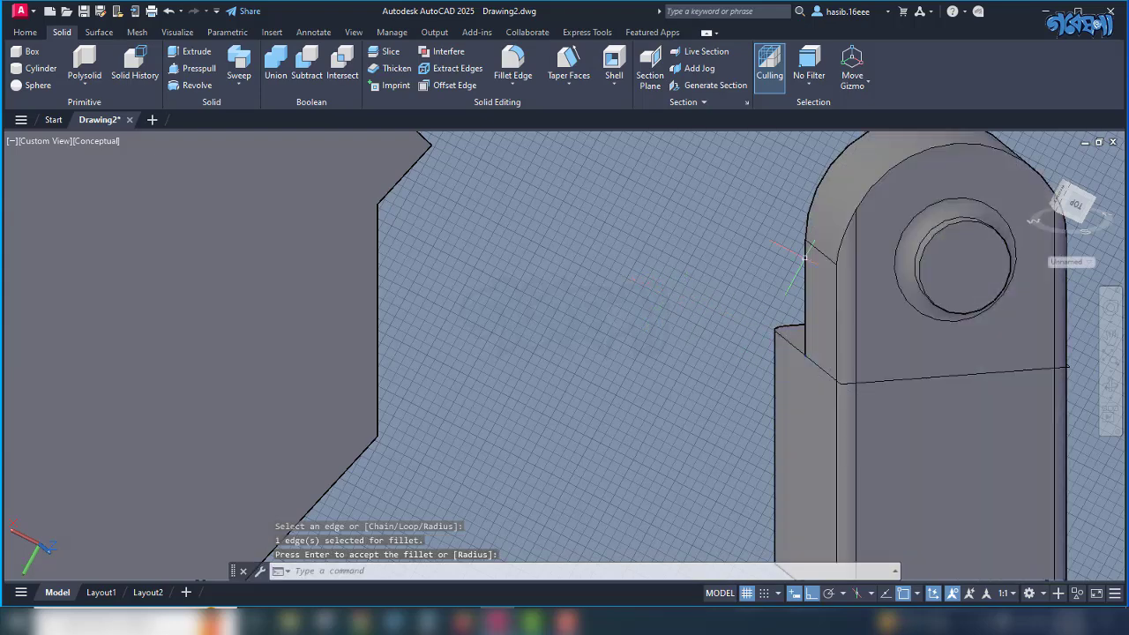
Round the bracket's arched front edge with a 100-radius fillet using FILLETEDGE.
{"action": "middle_click_drag", "start_coordinate": [732, 262], "coordinate": [891, 236], "text": "shift"}
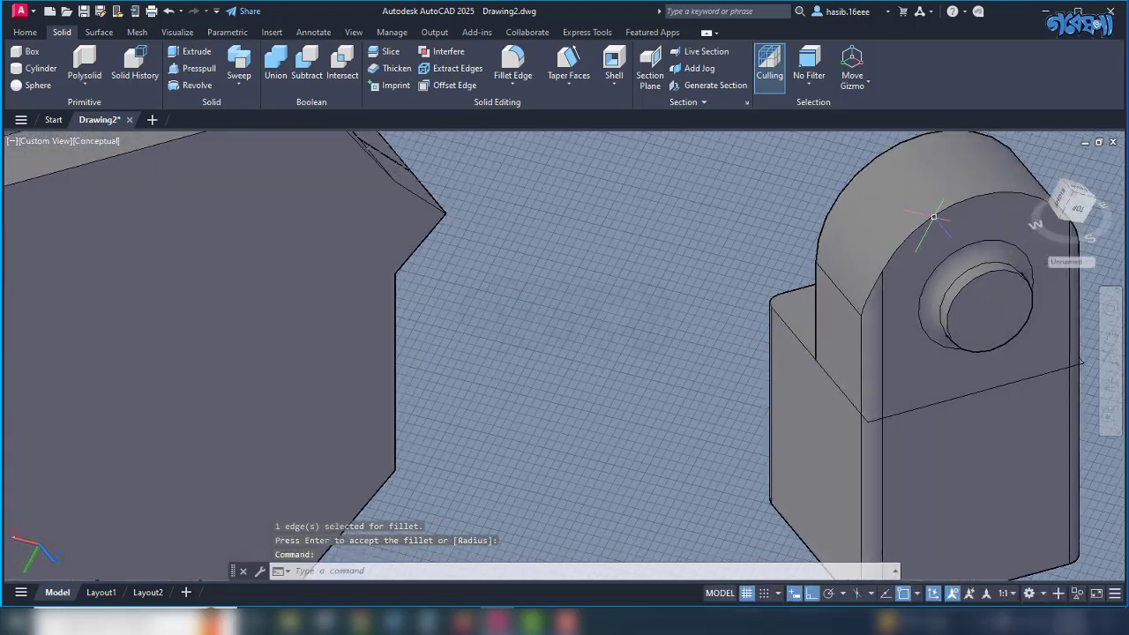
{"action": "type", "text": "filletedge"}
{"action": "key", "text": "Return"}
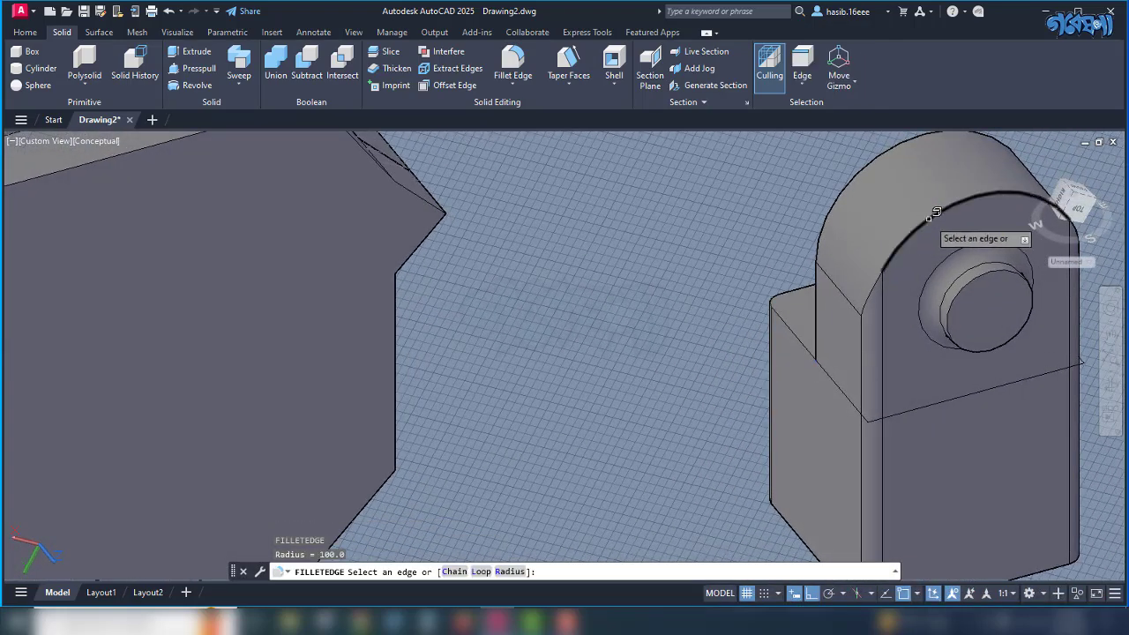
{"action": "left_click", "coordinate": [937, 213]}
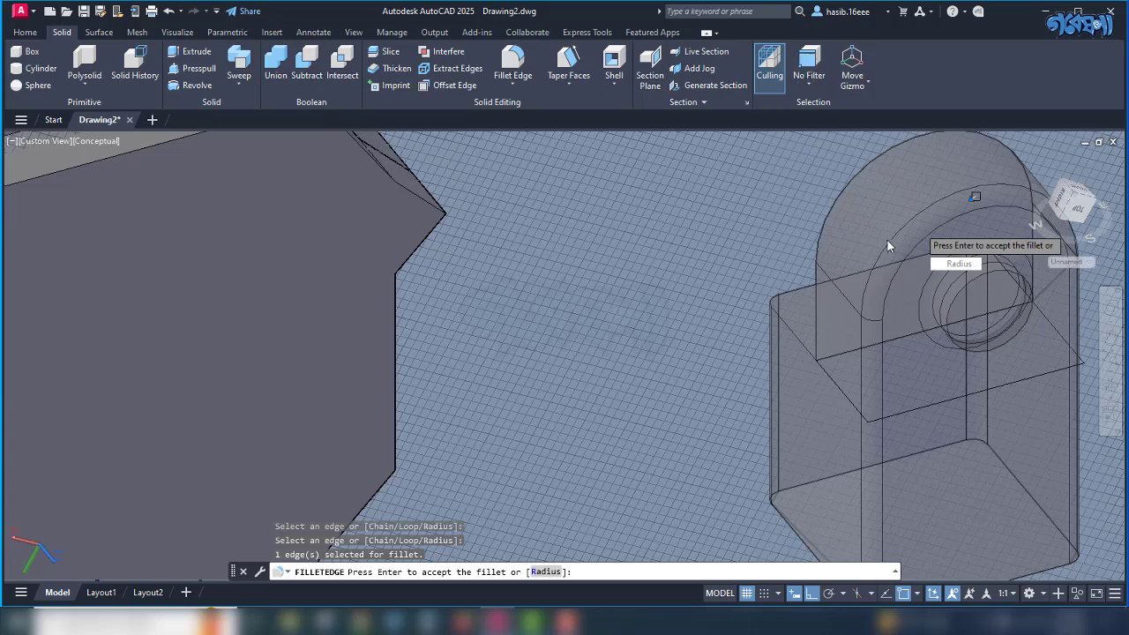
{"action": "key", "text": "Return"}
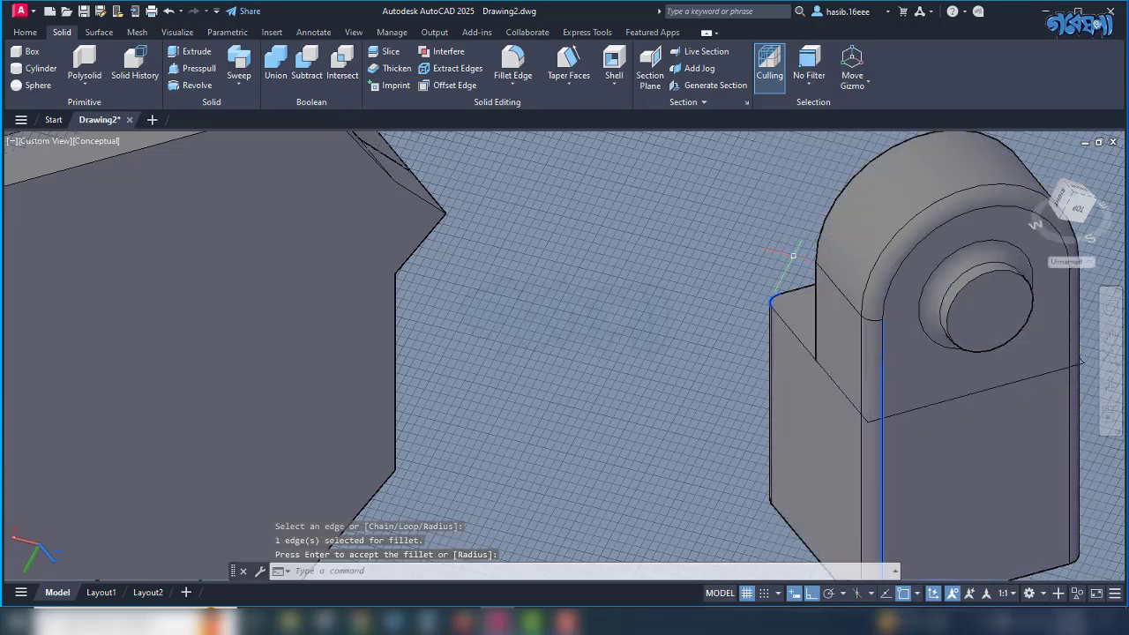
{"action": "mouse_move", "coordinate": [772, 298]}
{"action": "middle_mouse_down", "text": "shift"}
{"action": "mouse_move", "coordinate": [746, 307]}
{"action": "mouse_move", "coordinate": [809, 315]}
{"action": "mouse_move", "coordinate": [768, 282]}
{"action": "middle_mouse_up", "text": "shift"}
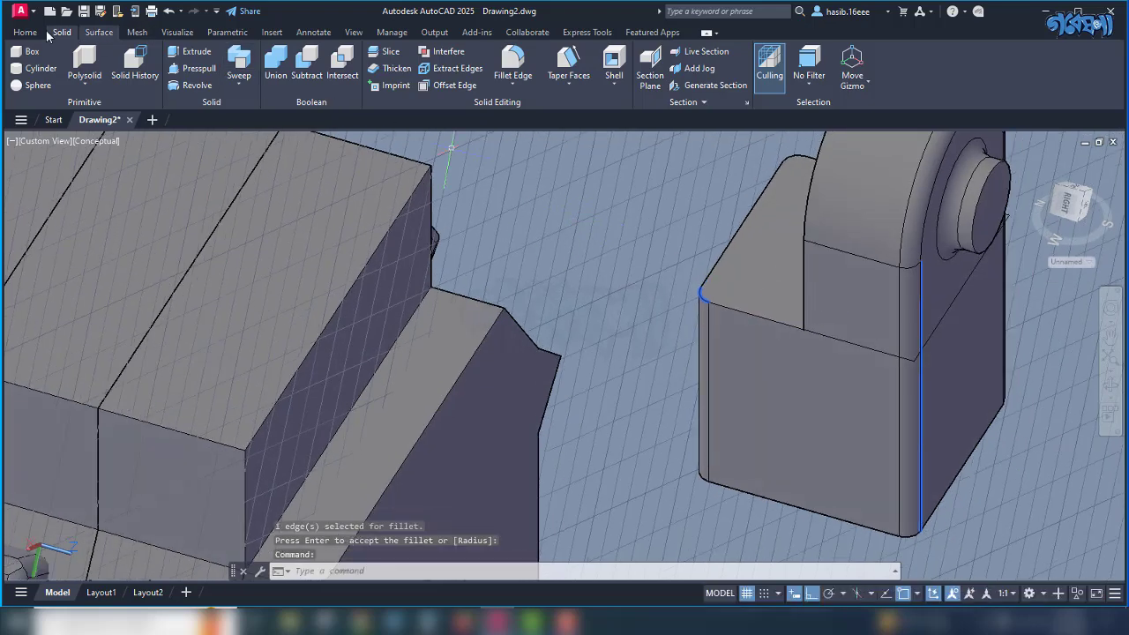
{"action": "left_click", "coordinate": [26, 51]}
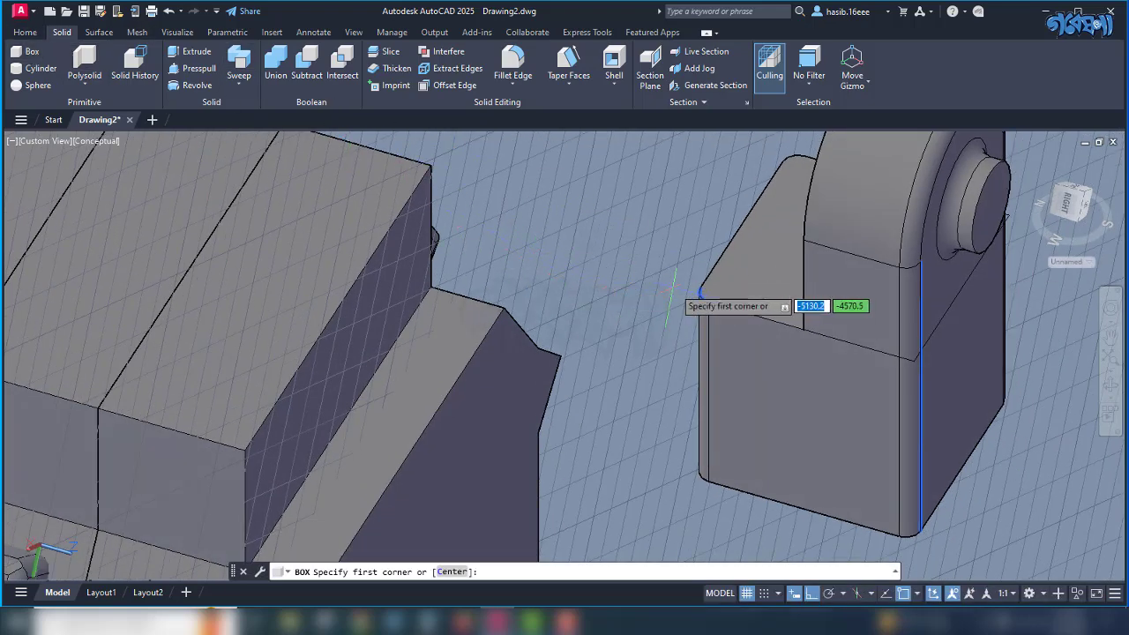
Abandon the first box attempt and reset the coordinate system to World.
{"action": "left_click", "coordinate": [700, 293]}
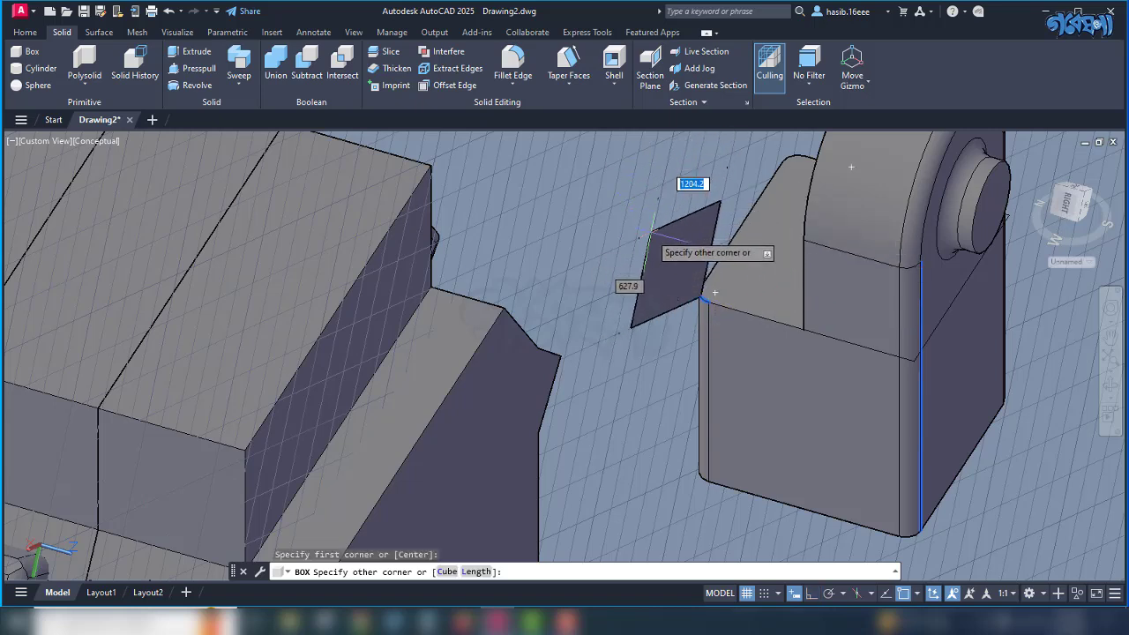
{"action": "key", "text": "Escape"}
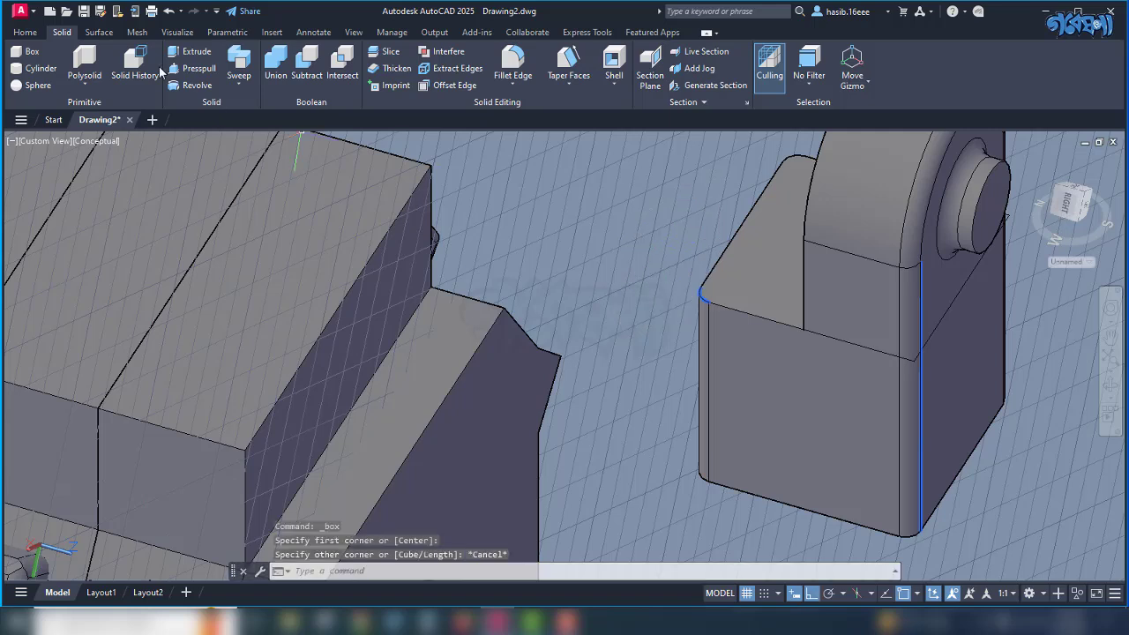
{"action": "left_click", "coordinate": [25, 33]}
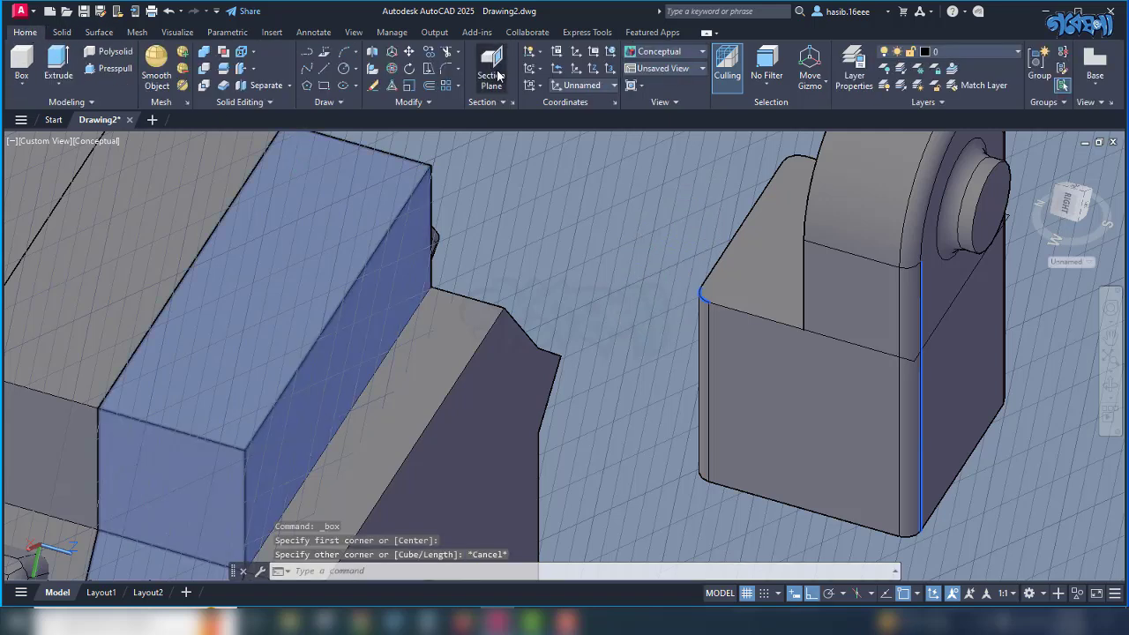
{"action": "left_click", "coordinate": [611, 85]}
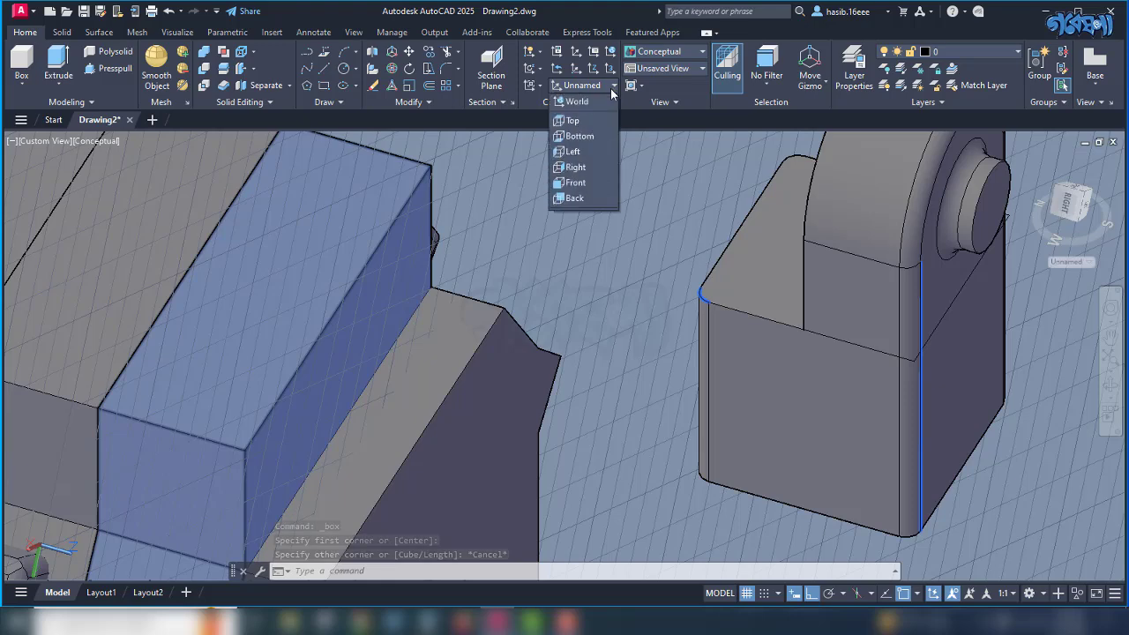
{"action": "left_click", "coordinate": [575, 100]}
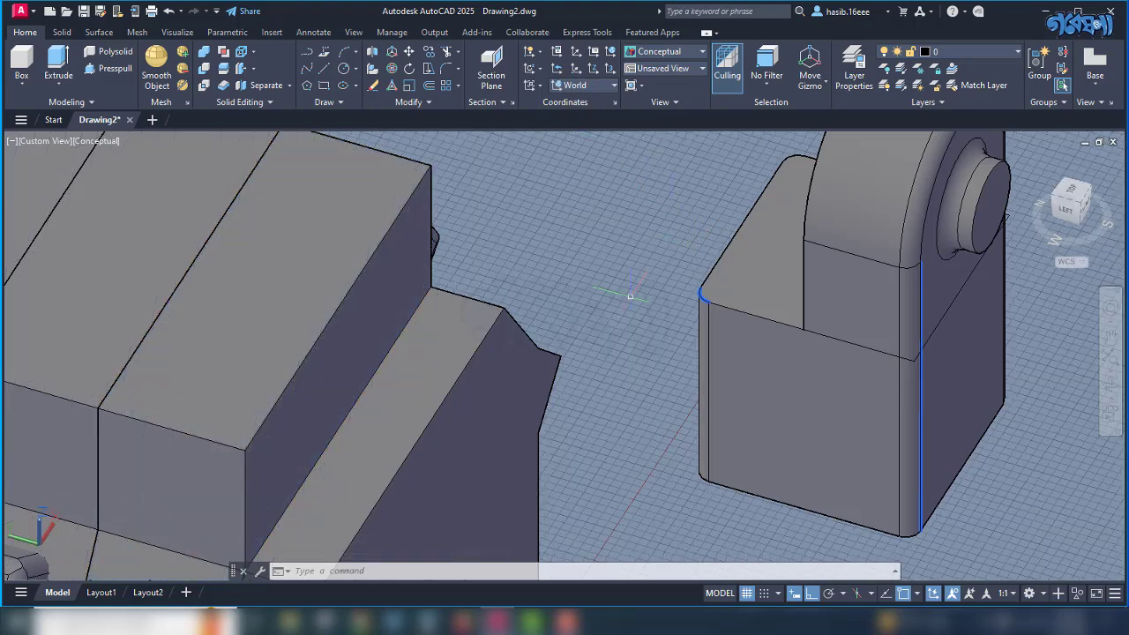
Draw a 1500-tall box from the bracket block's corner to the opposite base corner.
{"action": "left_click", "coordinate": [22, 64]}
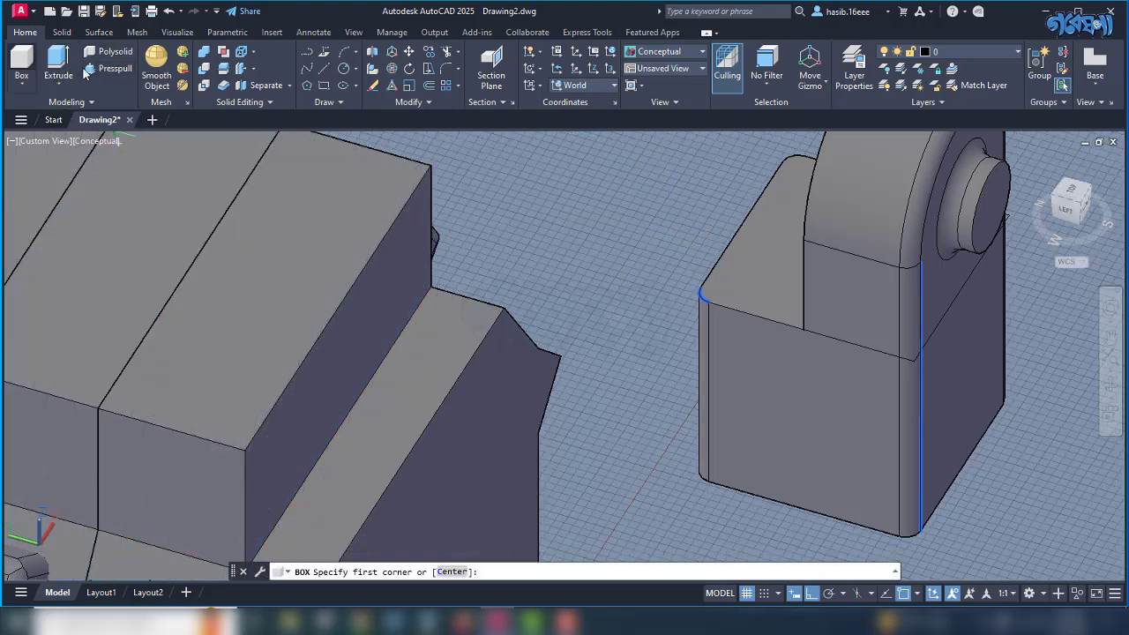
{"action": "left_click", "coordinate": [701, 294]}
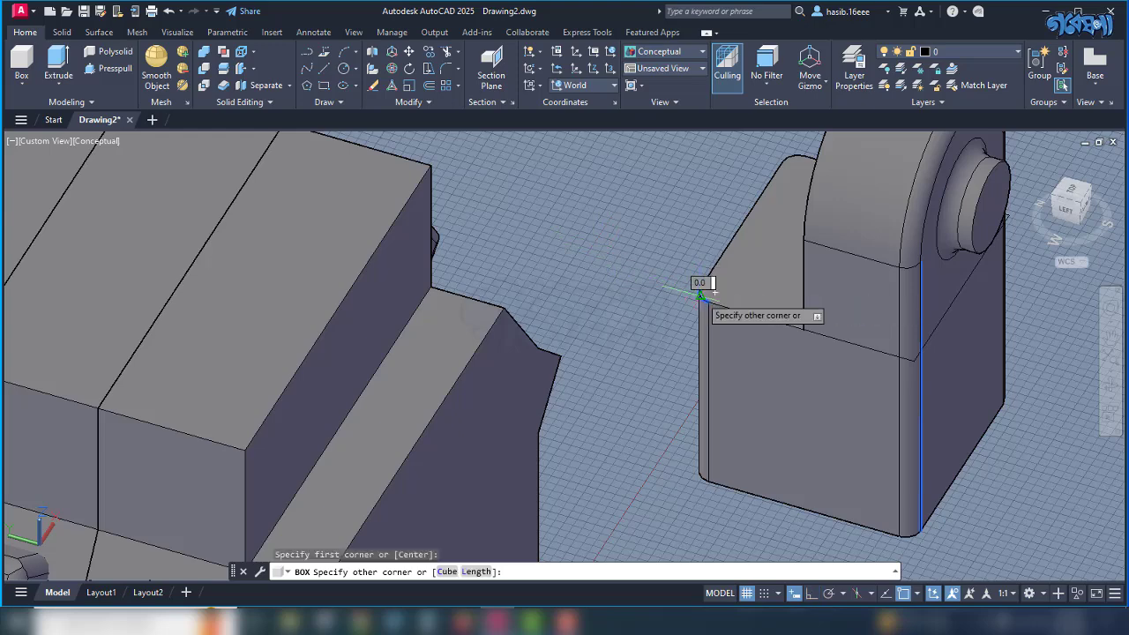
{"action": "scroll", "coordinate": [754, 287], "scroll_direction": "down", "scroll_amount": 2}
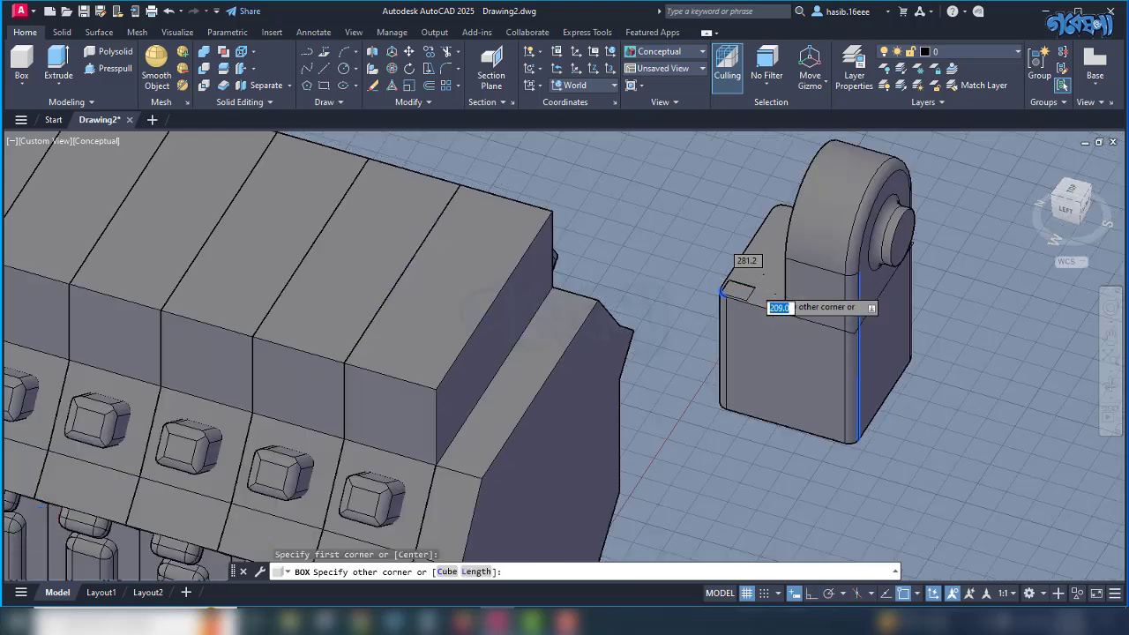
{"action": "middle_click_drag", "start_coordinate": [760, 289], "coordinate": [406, 318], "text": "shift"}
{"action": "scroll", "coordinate": [406, 316], "scroll_direction": "down", "scroll_amount": 2}
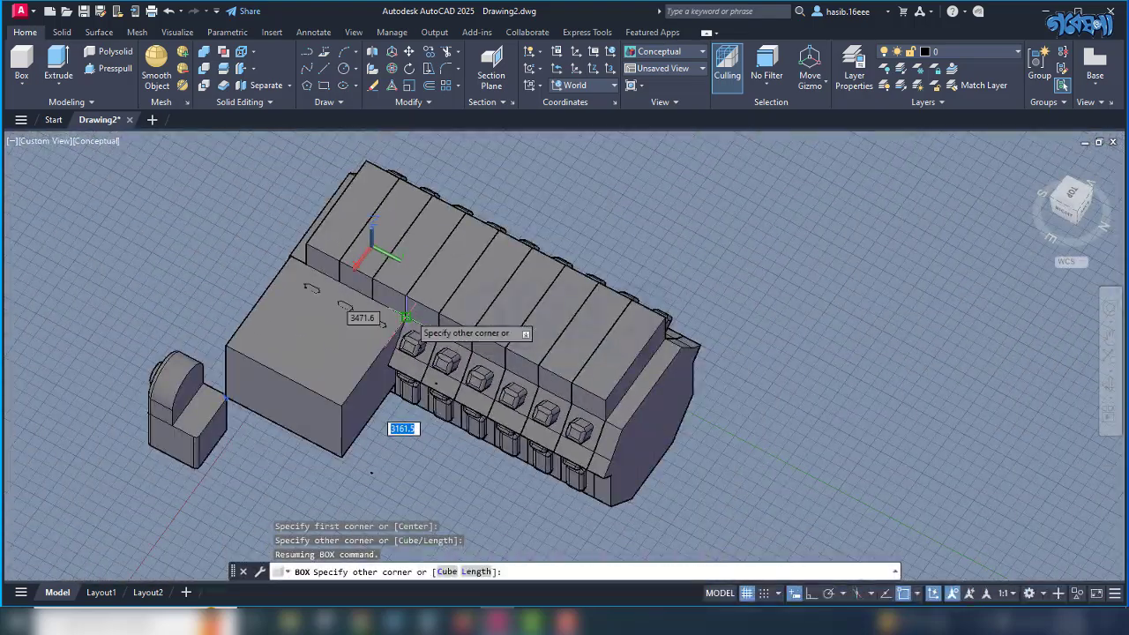
{"action": "scroll", "coordinate": [156, 406], "scroll_direction": "up", "scroll_amount": 4}
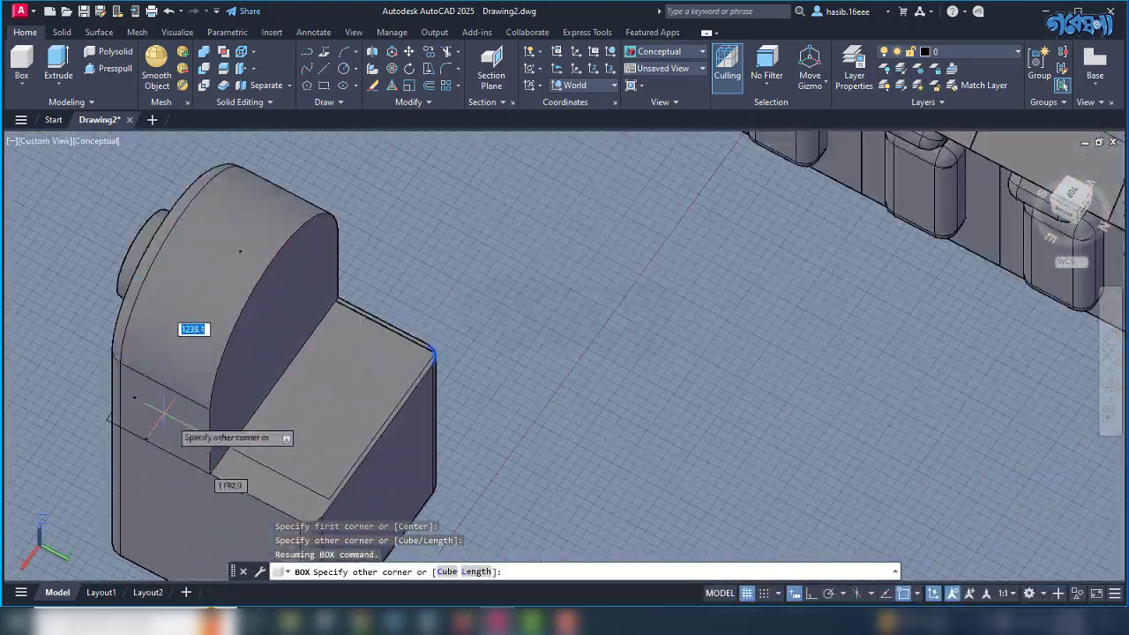
{"action": "left_click", "coordinate": [213, 466]}
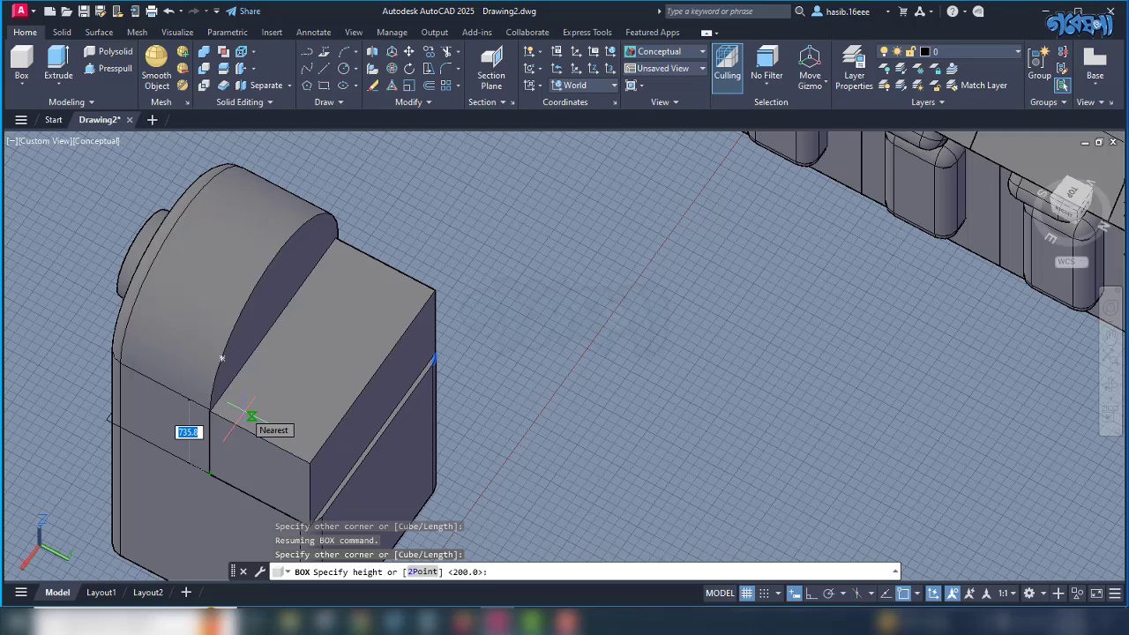
{"action": "type", "text": "1500"}
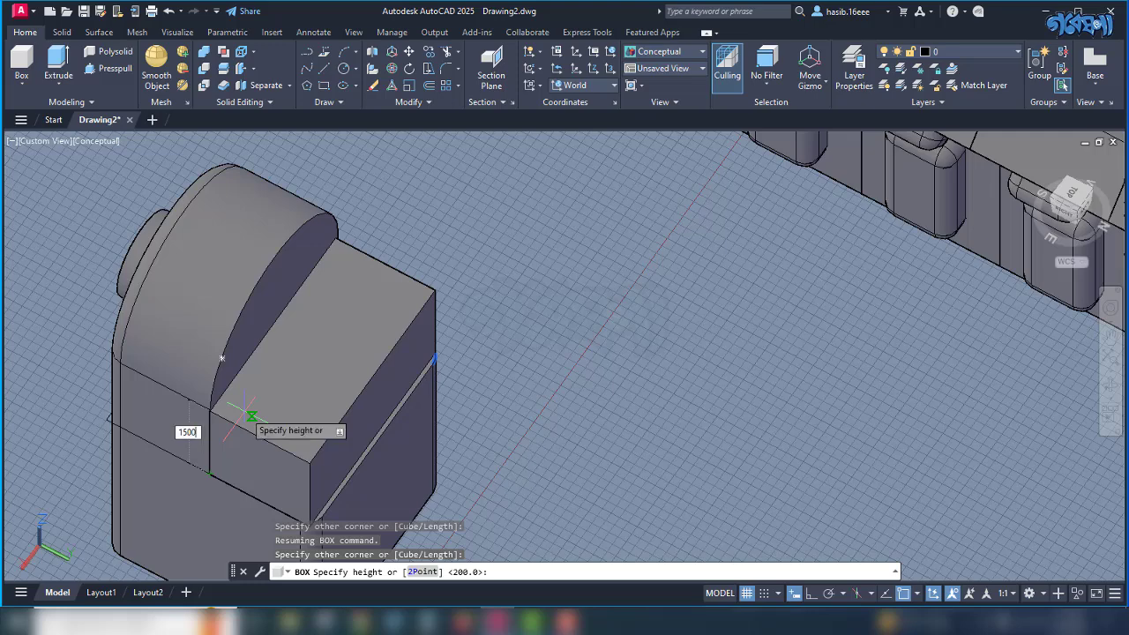
{"action": "key", "text": "Return"}
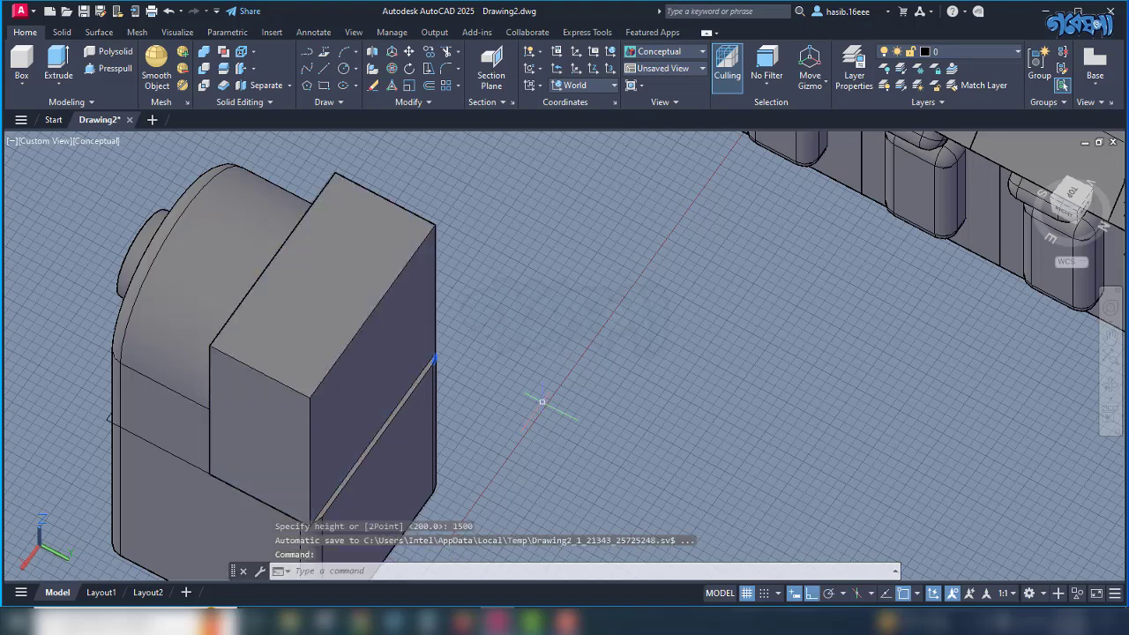
Select the new box and try reshaping it with a grip edit.
{"action": "scroll", "coordinate": [423, 431], "scroll_direction": "up", "scroll_amount": 3}
{"action": "left_click", "coordinate": [388, 431]}
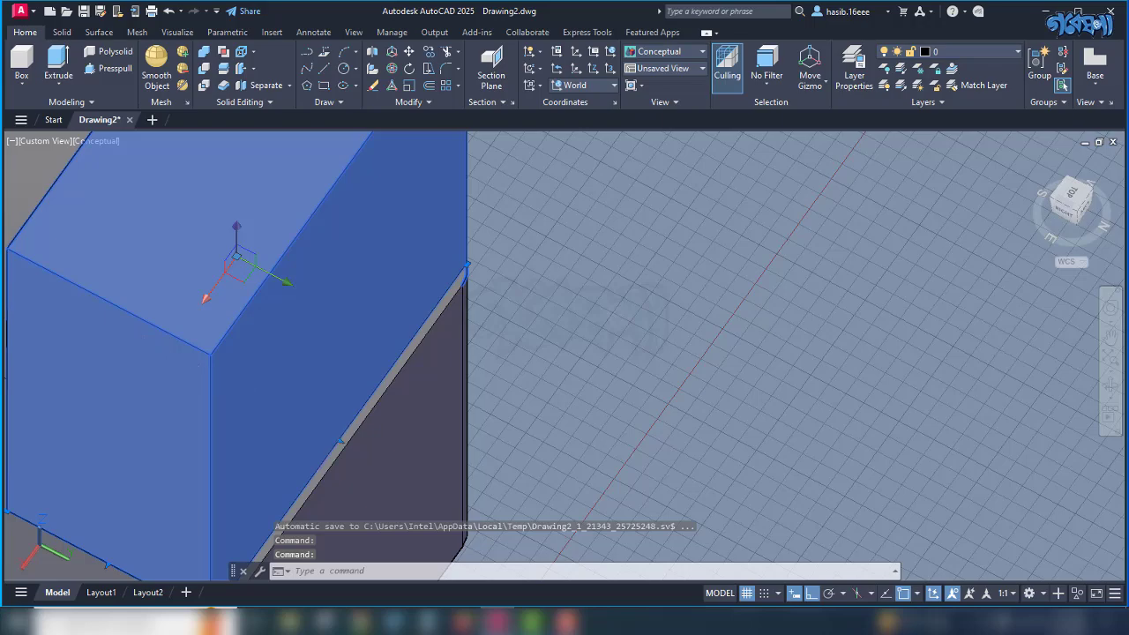
{"action": "left_click", "coordinate": [342, 439]}
{"action": "left_click", "coordinate": [348, 439]}
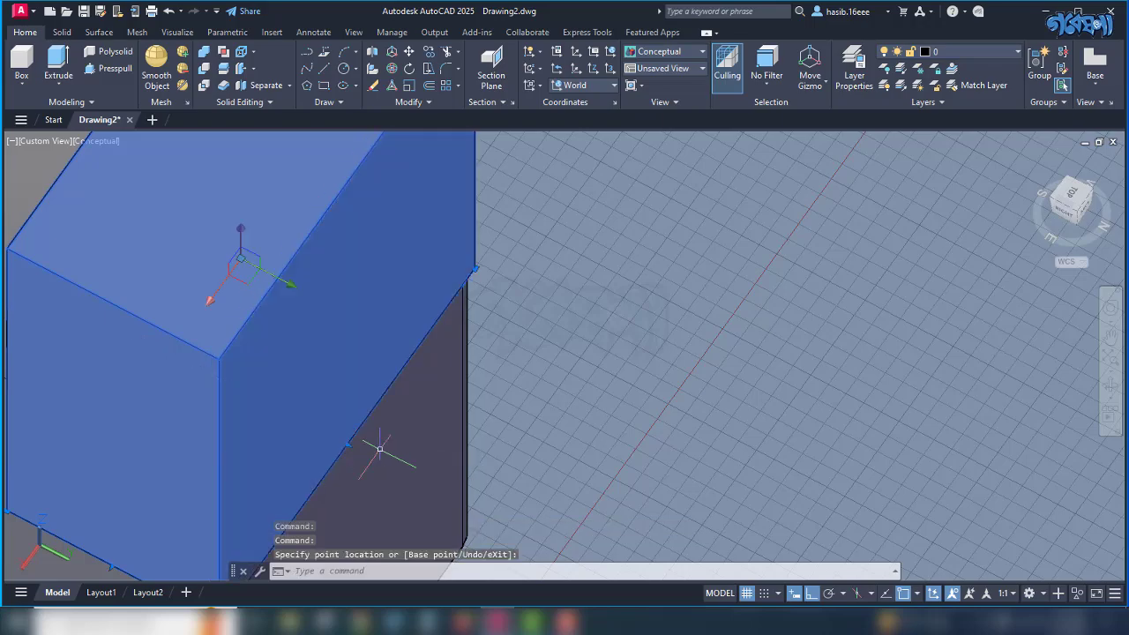
{"action": "key", "text": "Escape"}
{"action": "middle_click_drag", "start_coordinate": [618, 392], "coordinate": [395, 346], "text": "shift"}
{"action": "scroll", "coordinate": [394, 346], "scroll_direction": "down", "scroll_amount": 5}
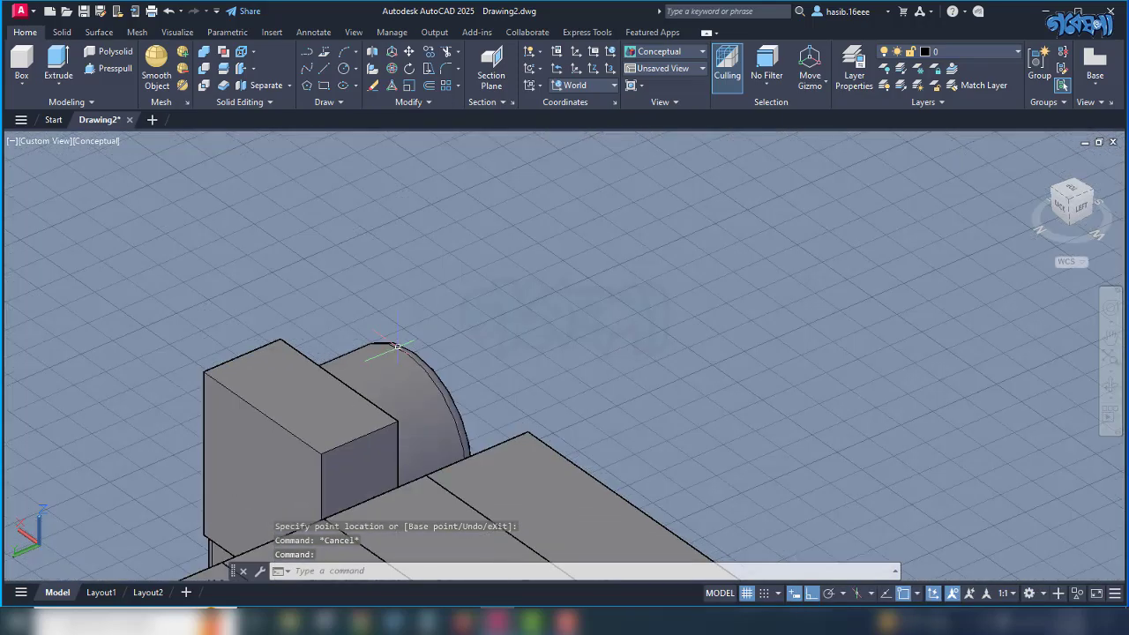
{"action": "scroll", "coordinate": [435, 407], "scroll_direction": "up", "scroll_amount": 3}
{"action": "middle_click_drag", "start_coordinate": [504, 390], "coordinate": [415, 321], "text": "shift"}
{"action": "scroll", "coordinate": [413, 324], "scroll_direction": "down", "scroll_amount": 3}
{"action": "scroll", "coordinate": [376, 499], "scroll_direction": "up", "scroll_amount": 5}
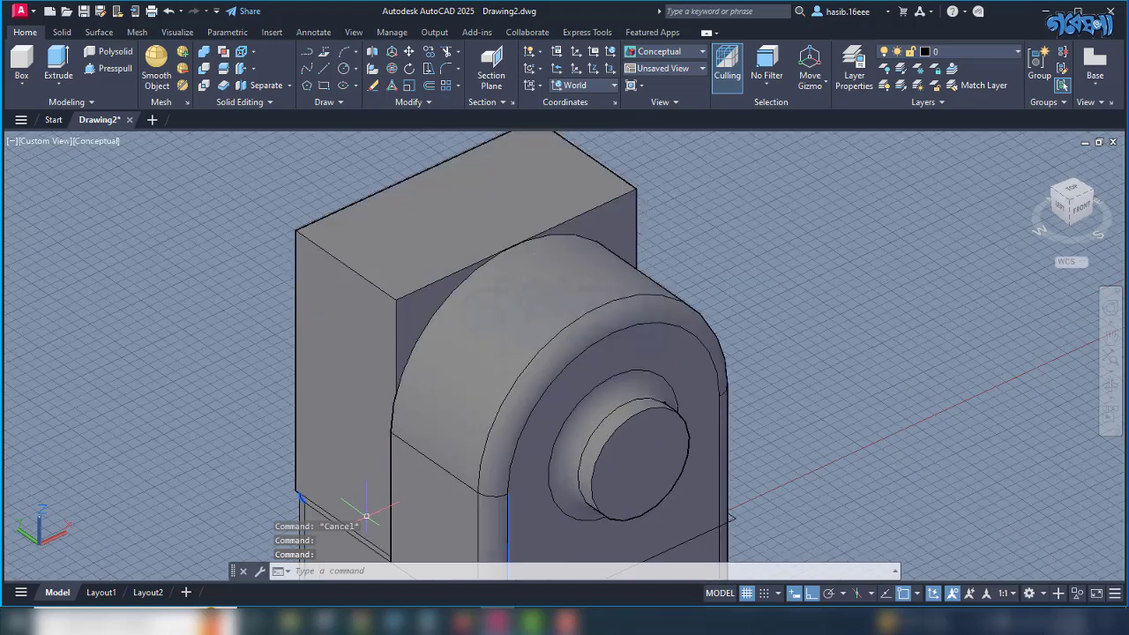
{"action": "scroll", "coordinate": [385, 424], "scroll_direction": "down", "scroll_amount": 3}
{"action": "scroll", "coordinate": [379, 437], "scroll_direction": "up", "scroll_amount": 3}
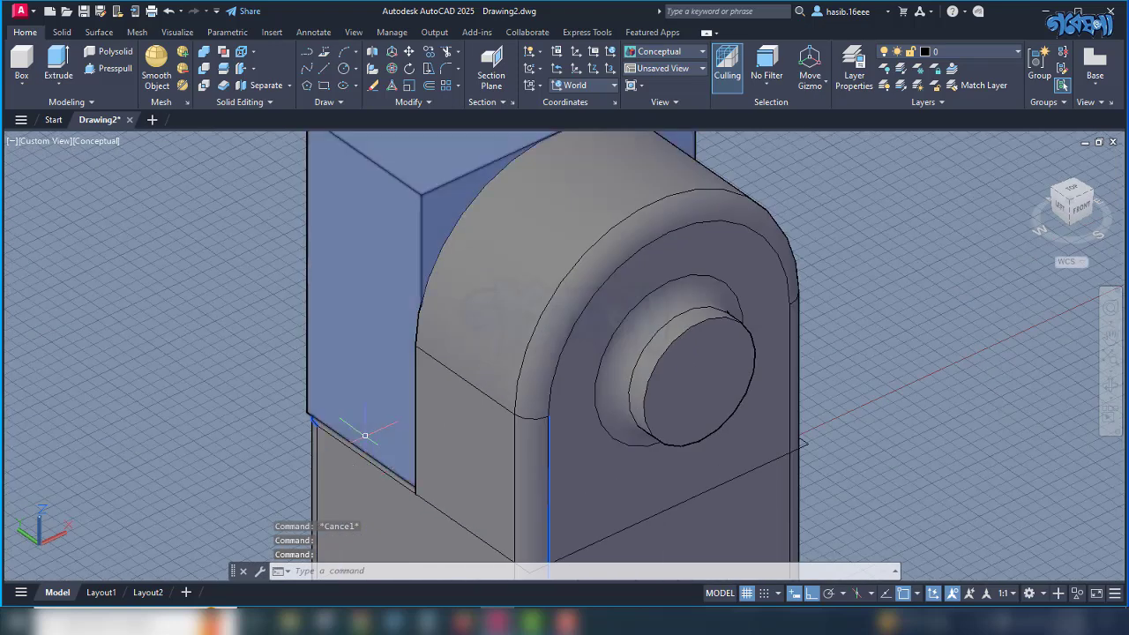
Stretch the box's left face down to meet the bracket's lower block.
{"action": "left_click", "coordinate": [363, 438], "text": "ctrl"}
{"action": "left_click", "coordinate": [362, 454]}
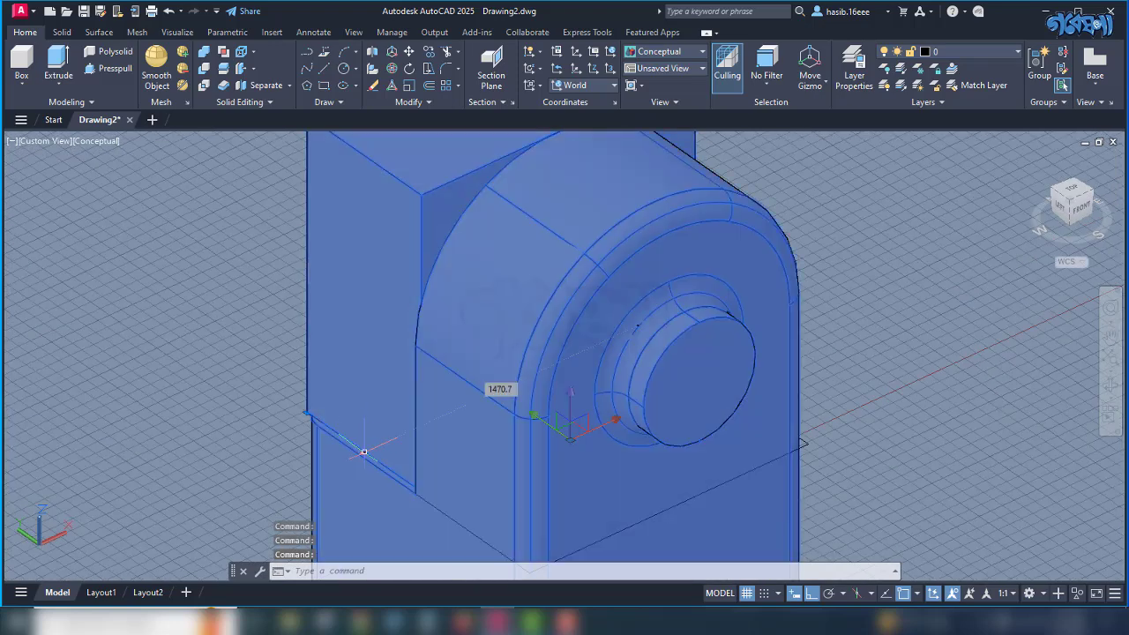
{"action": "key", "text": "Escape"}
{"action": "left_click", "coordinate": [363, 449], "text": "ctrl"}
{"action": "scroll", "coordinate": [375, 437], "scroll_direction": "up", "scroll_amount": 3}
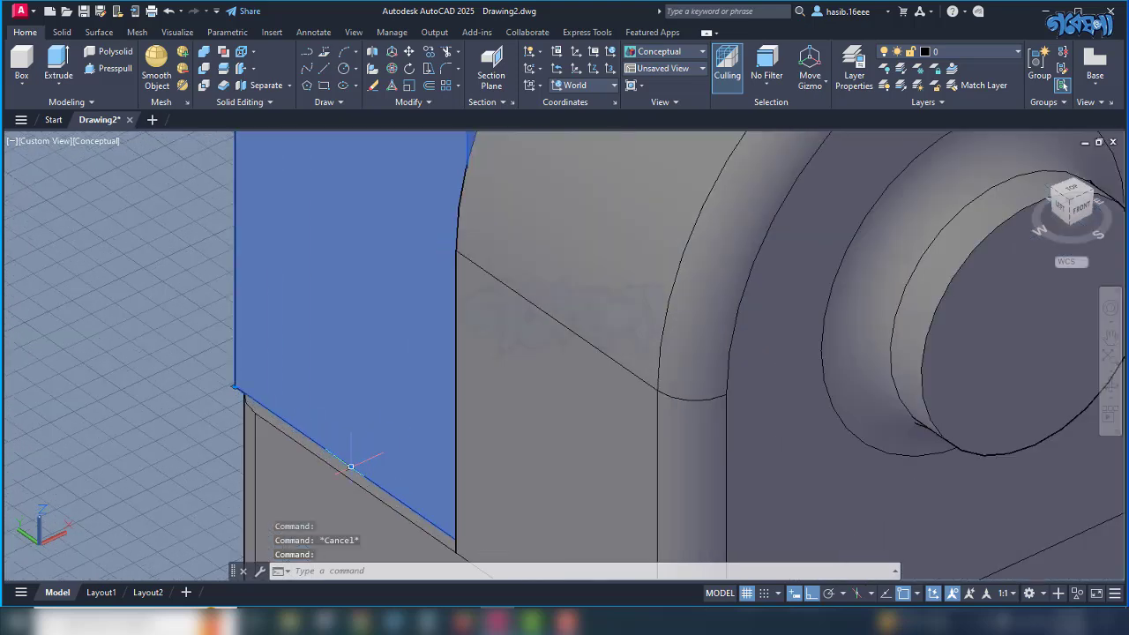
{"action": "left_click", "coordinate": [350, 467]}
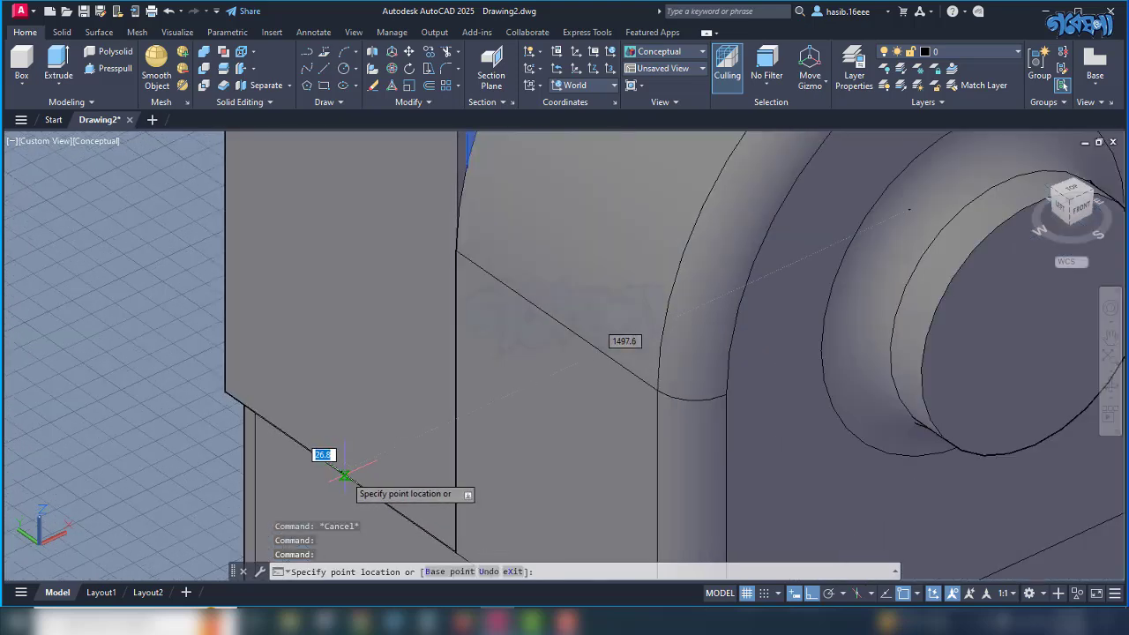
{"action": "scroll", "coordinate": [343, 478], "scroll_direction": "up", "scroll_amount": 3}
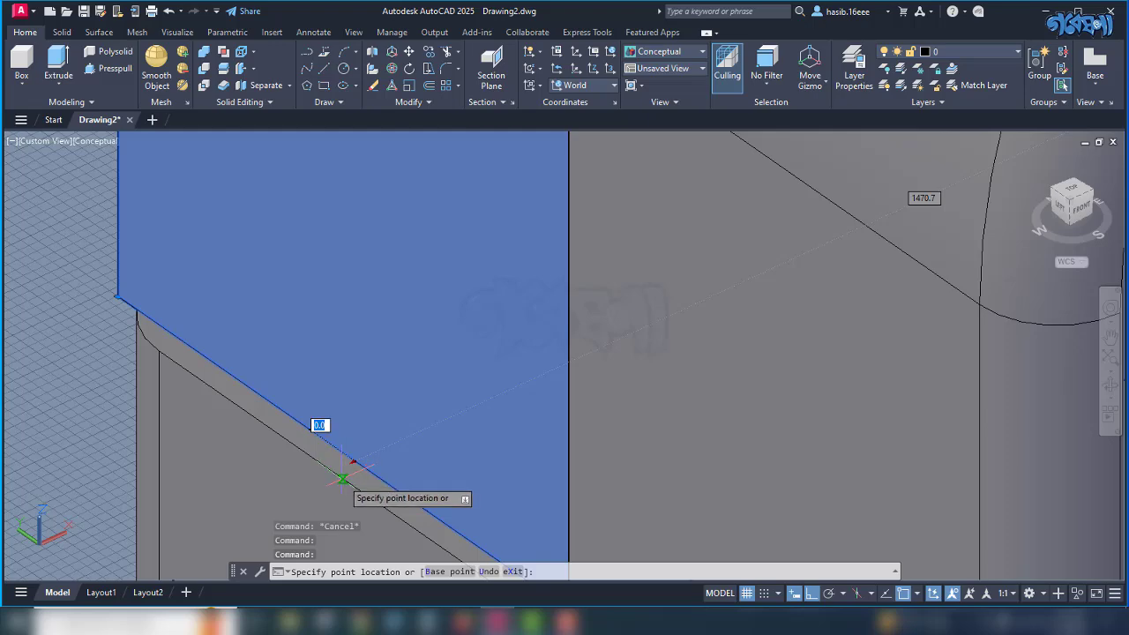
{"action": "left_click", "coordinate": [342, 478]}
{"action": "scroll", "coordinate": [372, 445], "scroll_direction": "down", "scroll_amount": 3}
{"action": "middle_click_drag", "start_coordinate": [418, 433], "coordinate": [452, 424], "text": "shift"}
{"action": "key", "text": "Escape"}
{"action": "middle_click_drag", "start_coordinate": [531, 429], "coordinate": [532, 431], "text": "shift"}
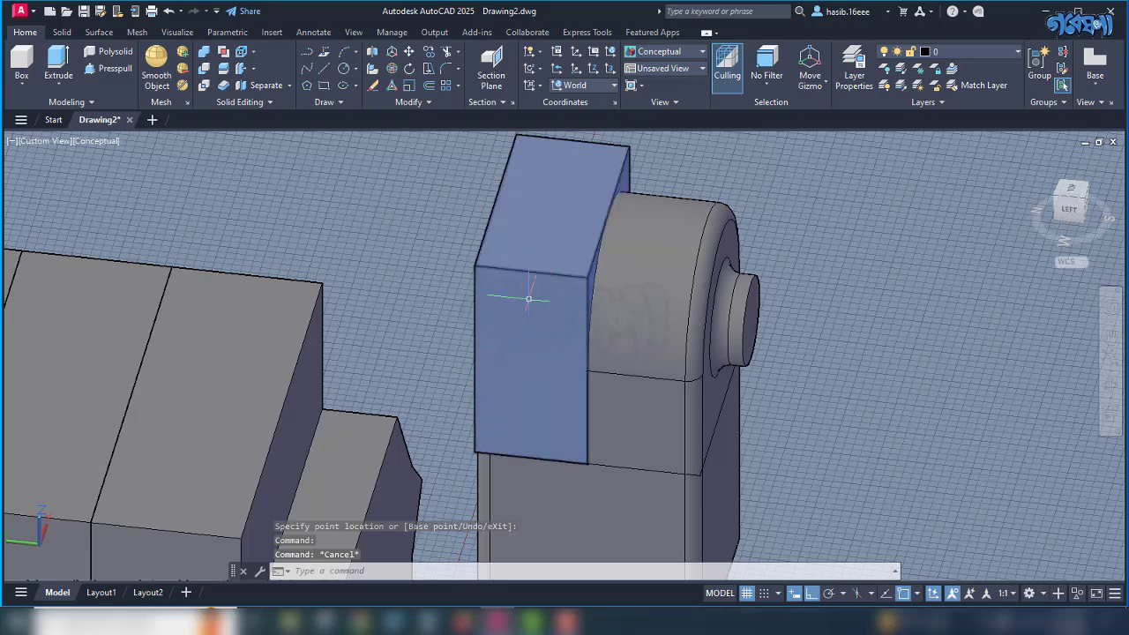
{"action": "middle_click_drag", "start_coordinate": [644, 271], "coordinate": [383, 393], "text": "shift"}
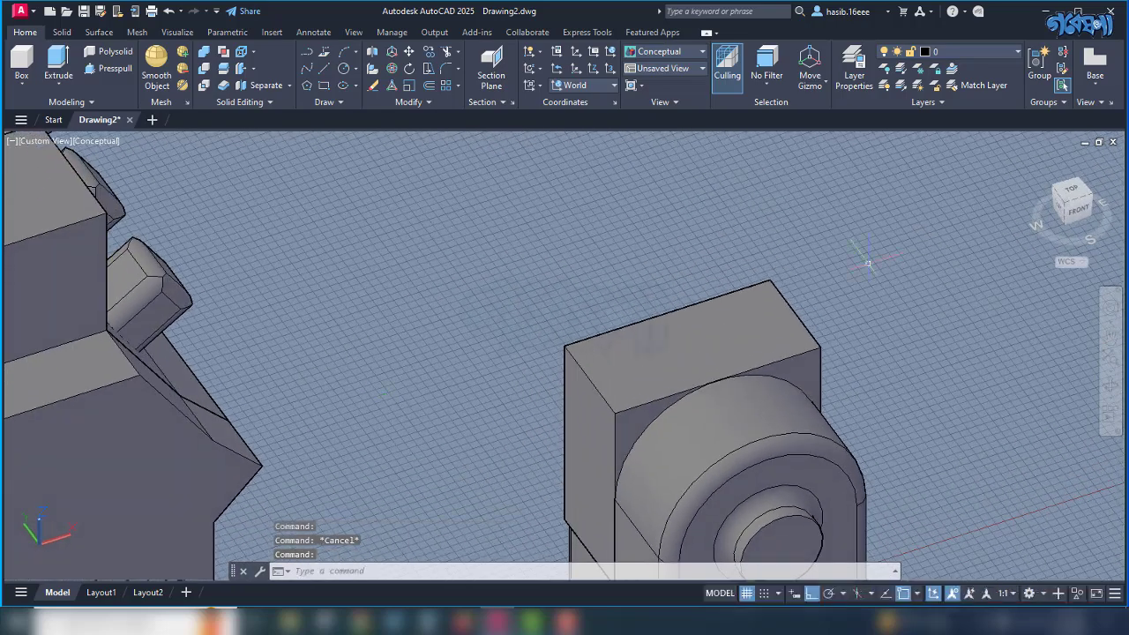
{"action": "middle_click_drag", "start_coordinate": [671, 282], "coordinate": [722, 260], "text": "shift"}
{"action": "scroll", "coordinate": [767, 355], "scroll_direction": "up", "scroll_amount": 2}
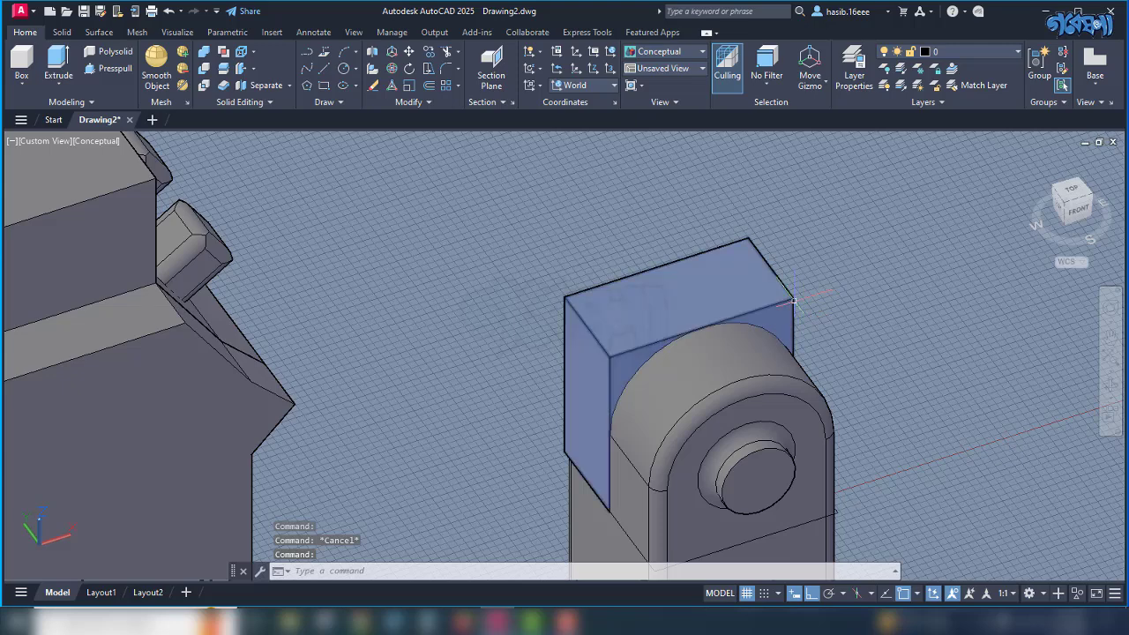
{"action": "left_click", "coordinate": [62, 32]}
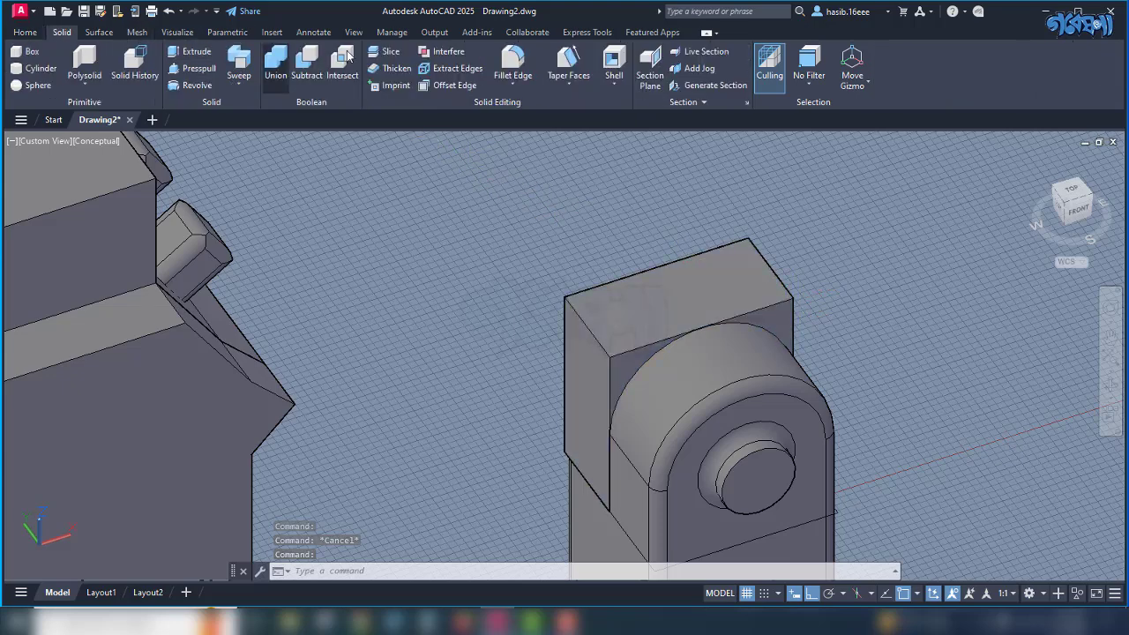
Fillet the box's left vertical edge and the upper block's vertical edge.
{"action": "left_click", "coordinate": [513, 64]}
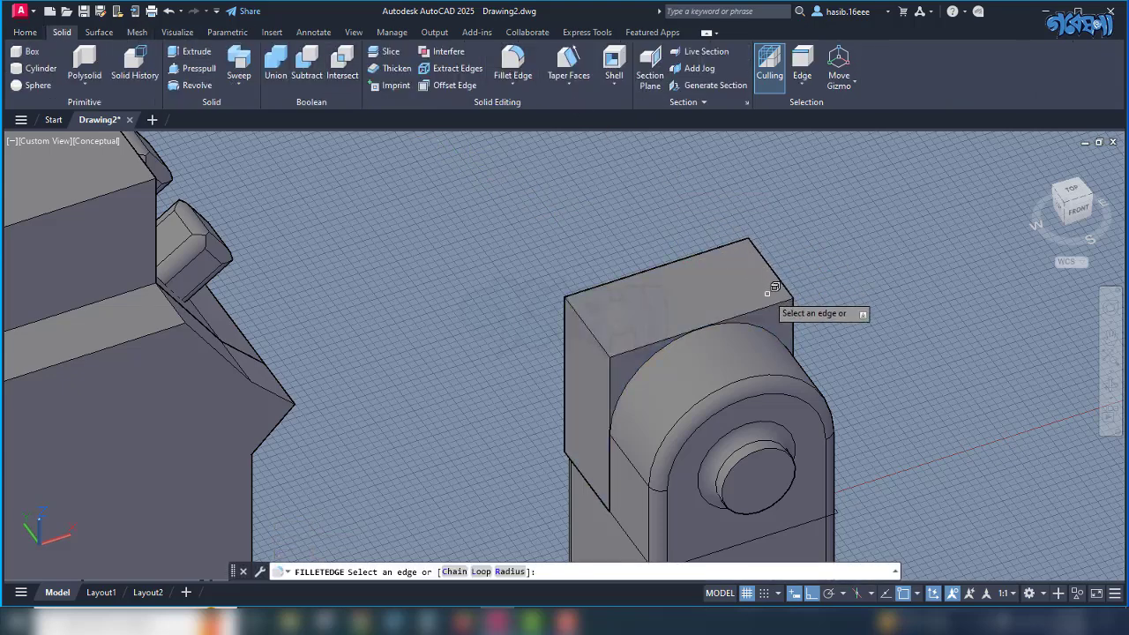
{"action": "left_click", "coordinate": [569, 353]}
{"action": "left_click", "coordinate": [565, 357]}
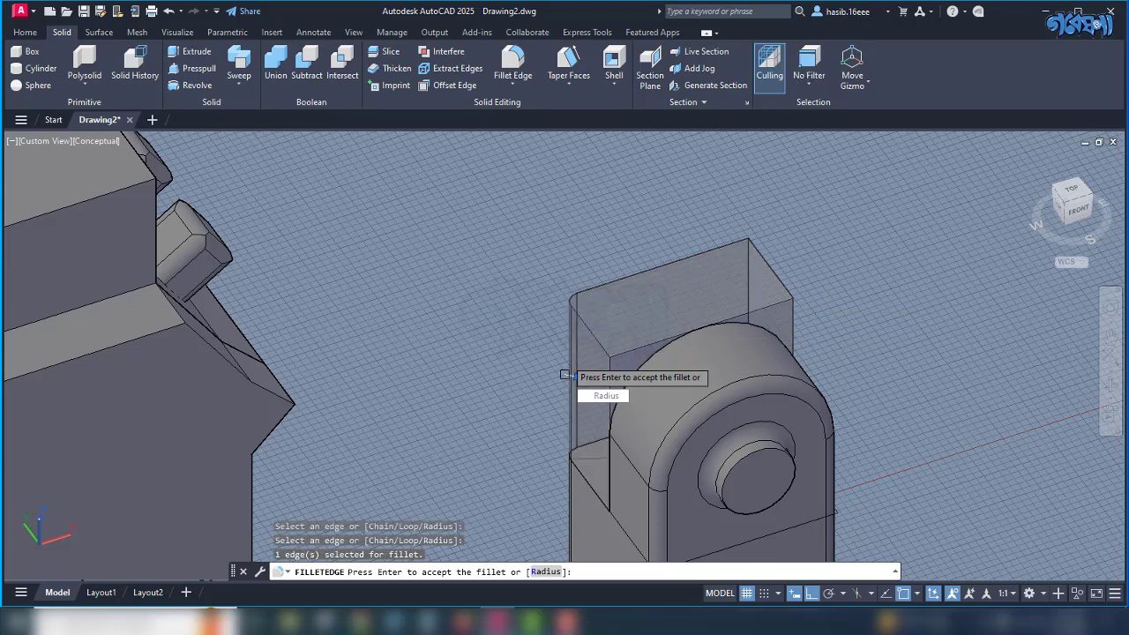
{"action": "key", "text": "Return"}
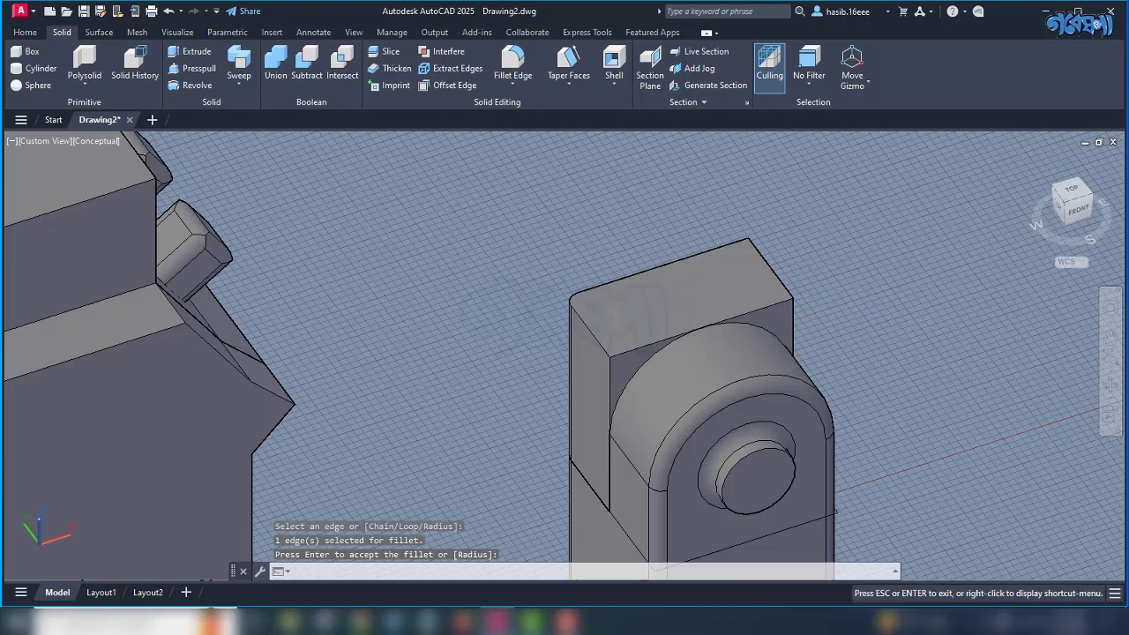
{"action": "middle_click_drag", "start_coordinate": [781, 315], "coordinate": [435, 278], "text": "shift"}
{"action": "scroll", "coordinate": [435, 278], "scroll_direction": "down", "scroll_amount": 6}
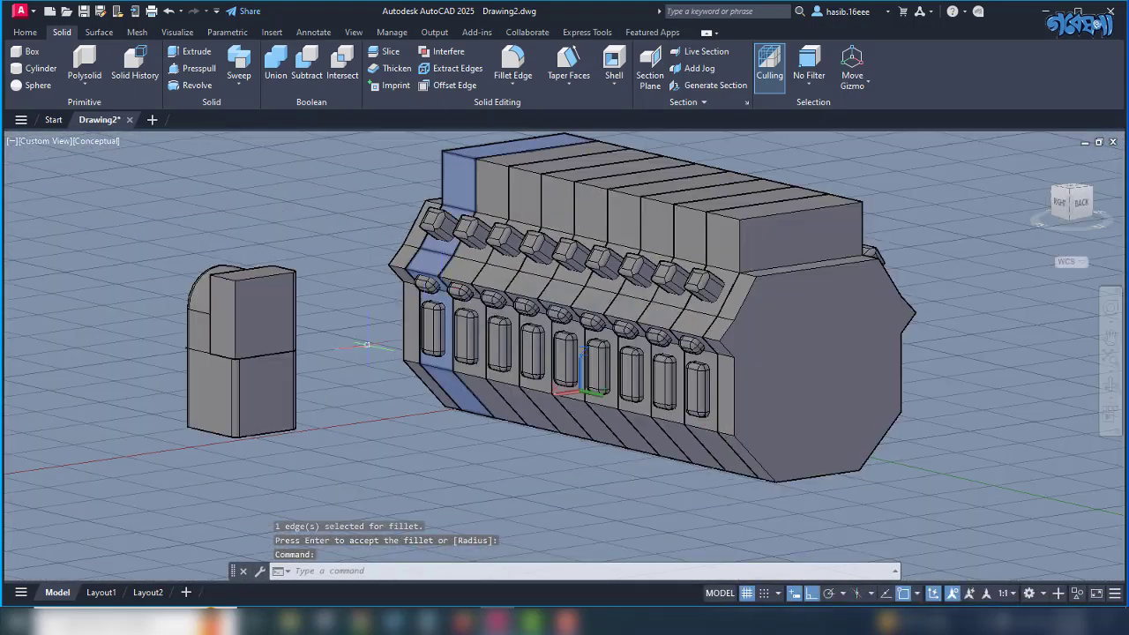
{"action": "scroll", "coordinate": [224, 338], "scroll_direction": "up", "scroll_amount": 6}
{"action": "key", "text": "Return"}
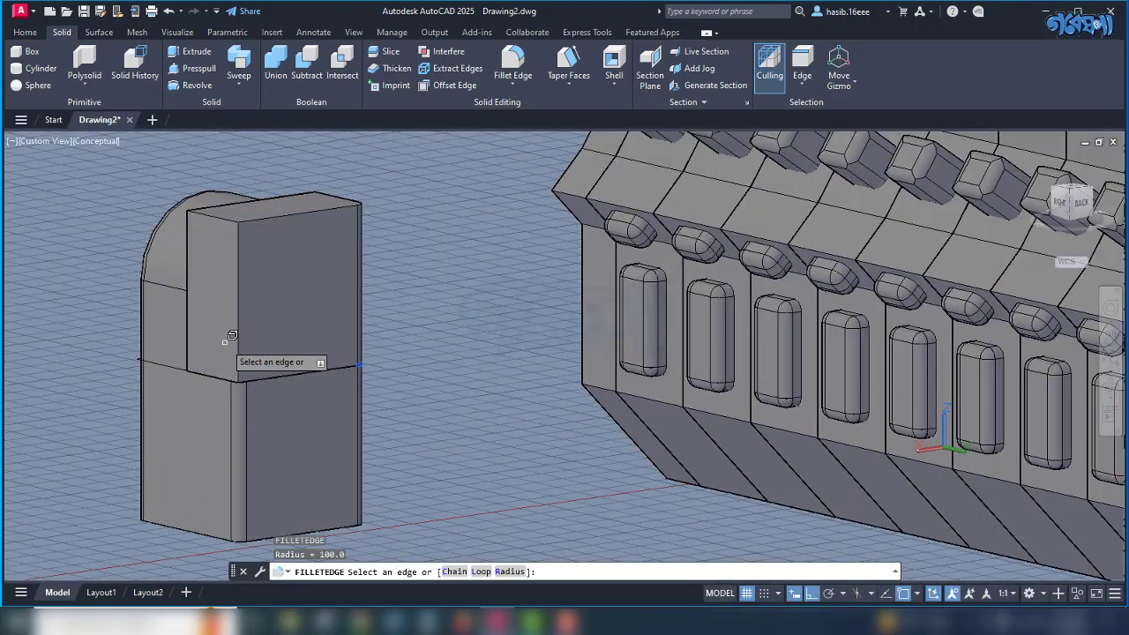
{"action": "left_click", "coordinate": [243, 338]}
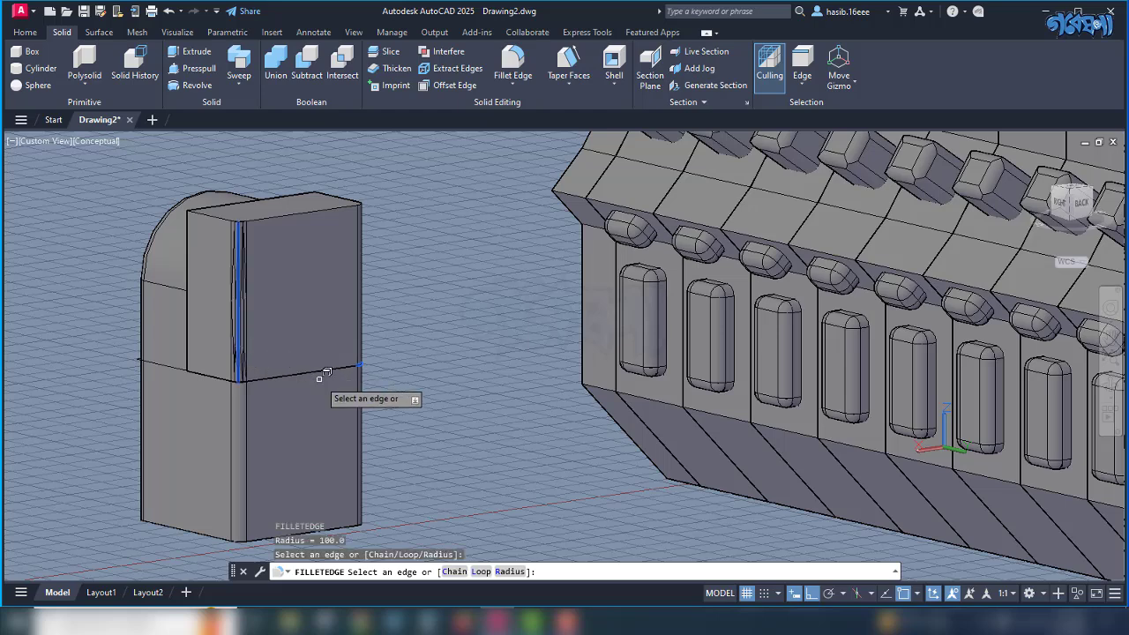
{"action": "key", "text": "Return"}
{"action": "key", "text": "Return"}
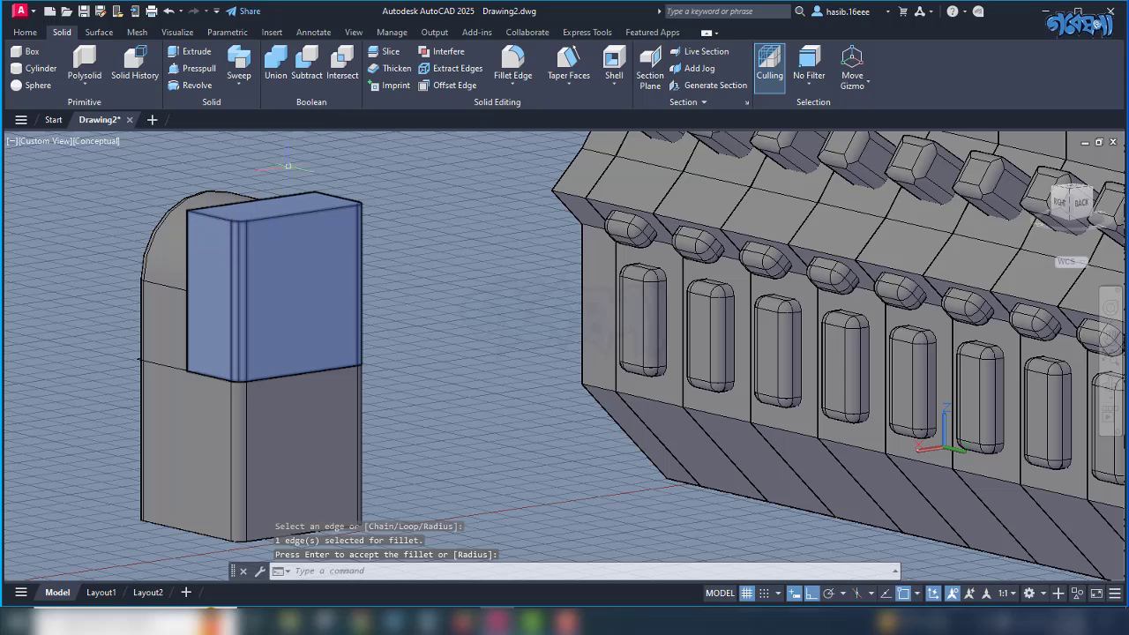
Round the upper block's top edge with a 750-radius fillet.
{"action": "left_click", "coordinate": [507, 74]}
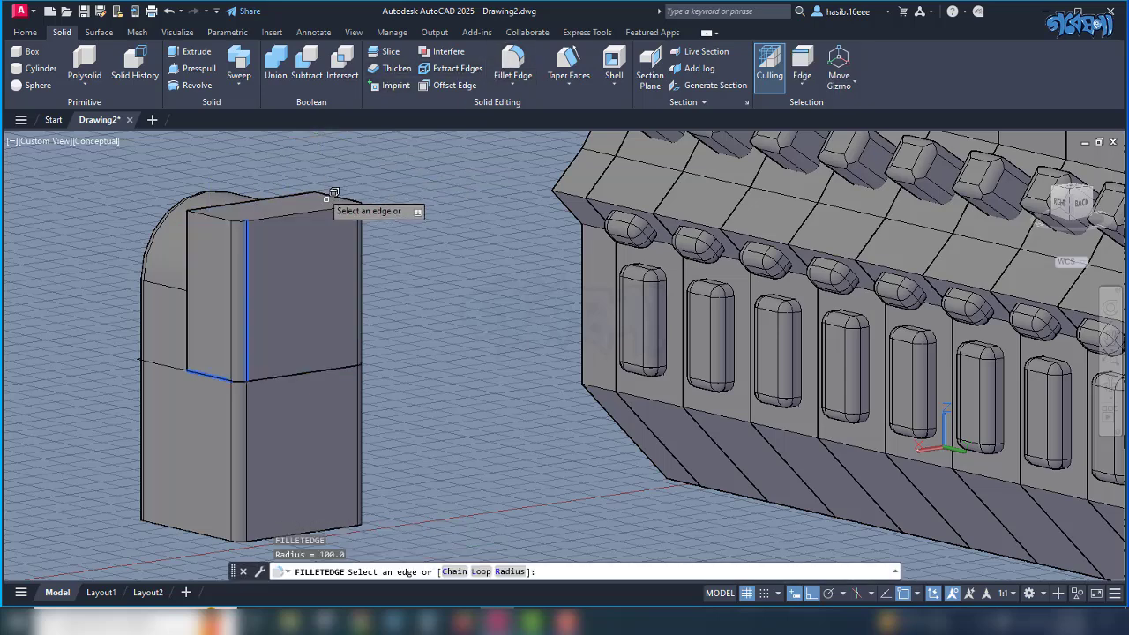
{"action": "left_click", "coordinate": [510, 572]}
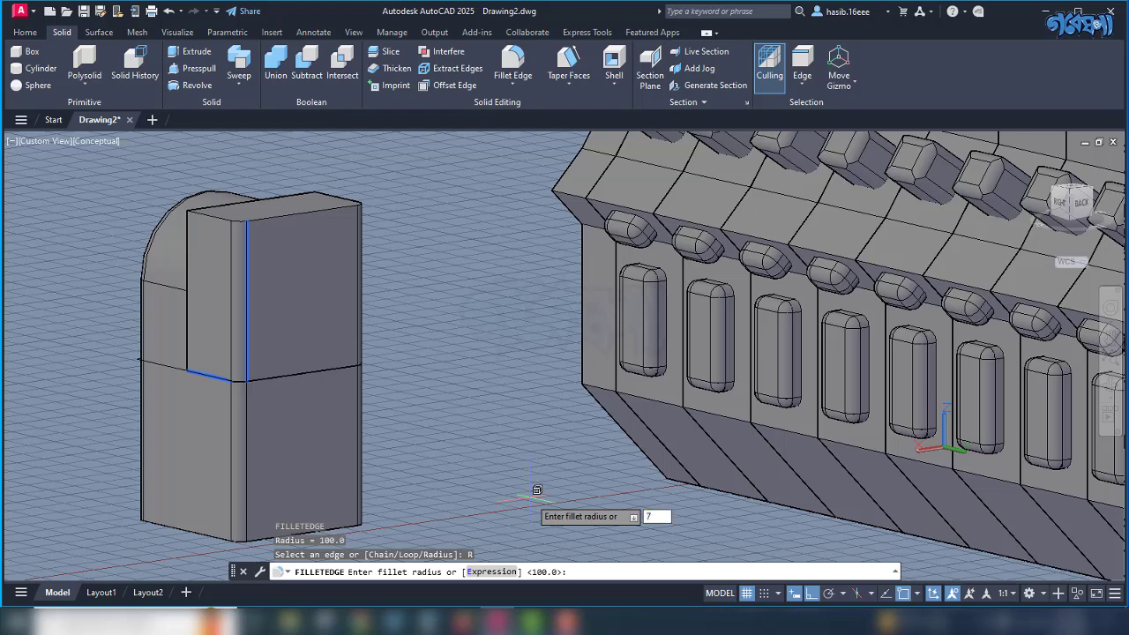
{"action": "key", "text": "Return"}
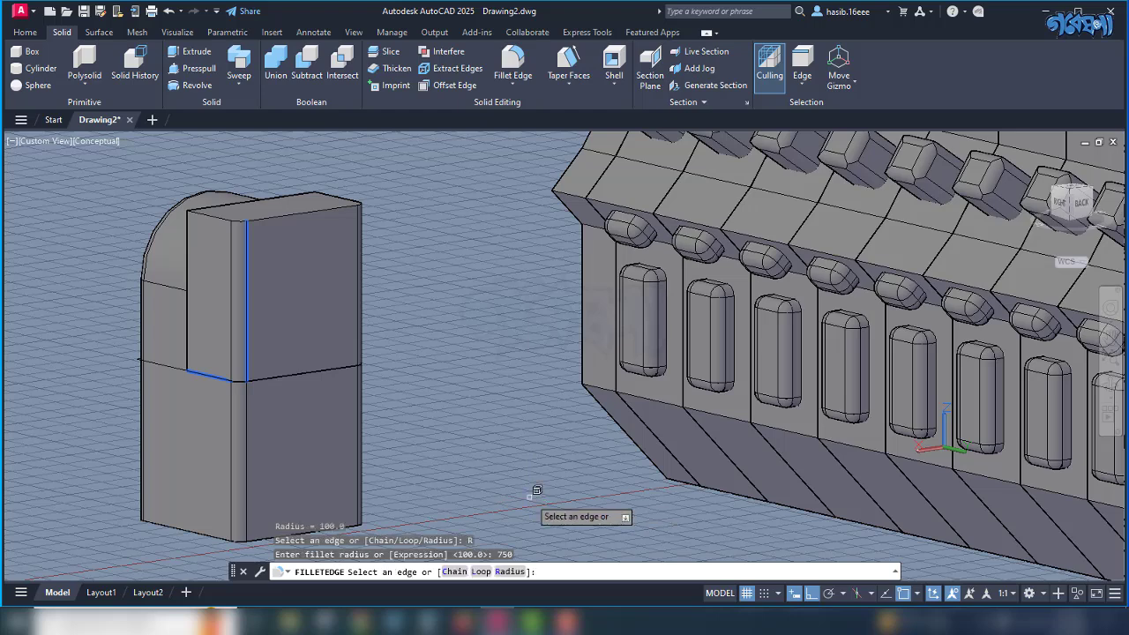
{"action": "left_click", "coordinate": [214, 216]}
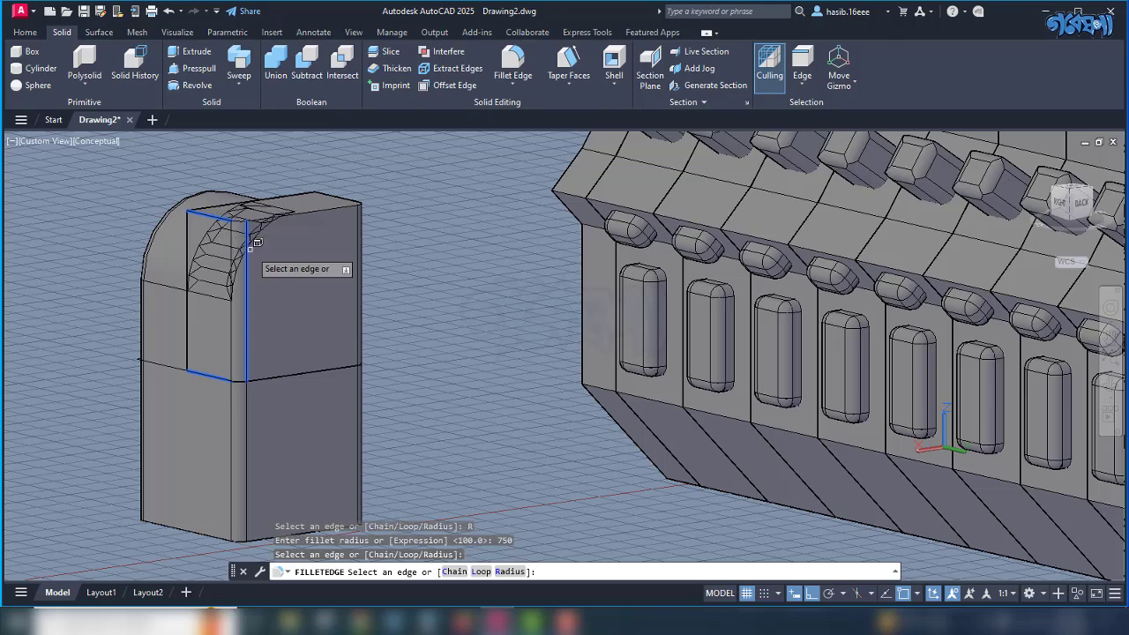
{"action": "key", "text": "Return"}
{"action": "key", "text": "Return"}
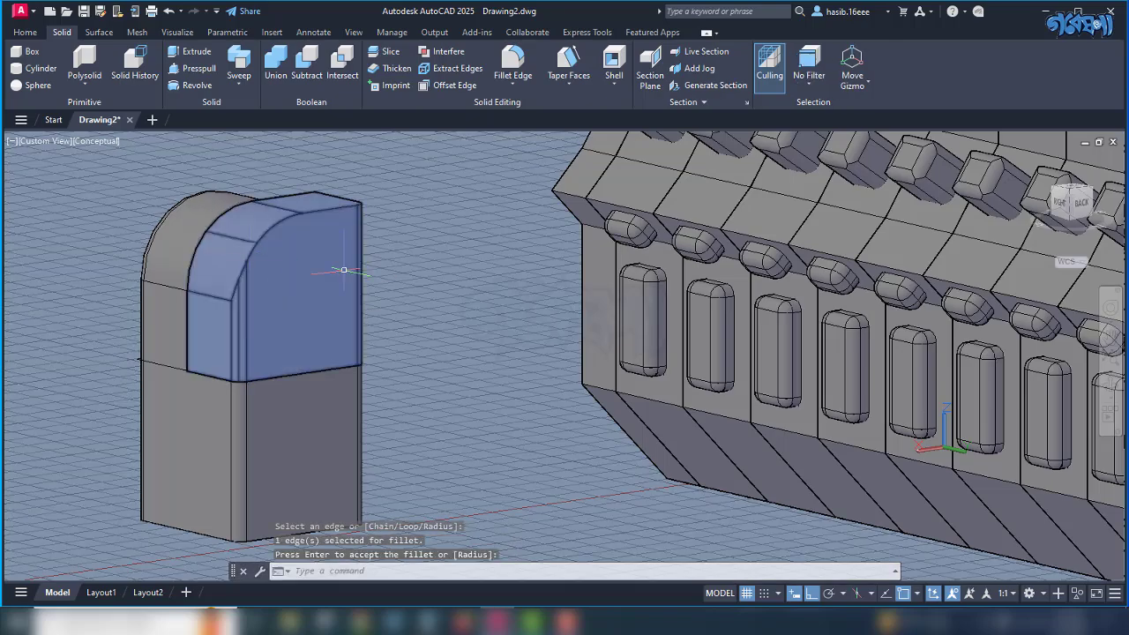
{"action": "middle_click_drag", "start_coordinate": [369, 312], "coordinate": [481, 385], "text": "shift"}
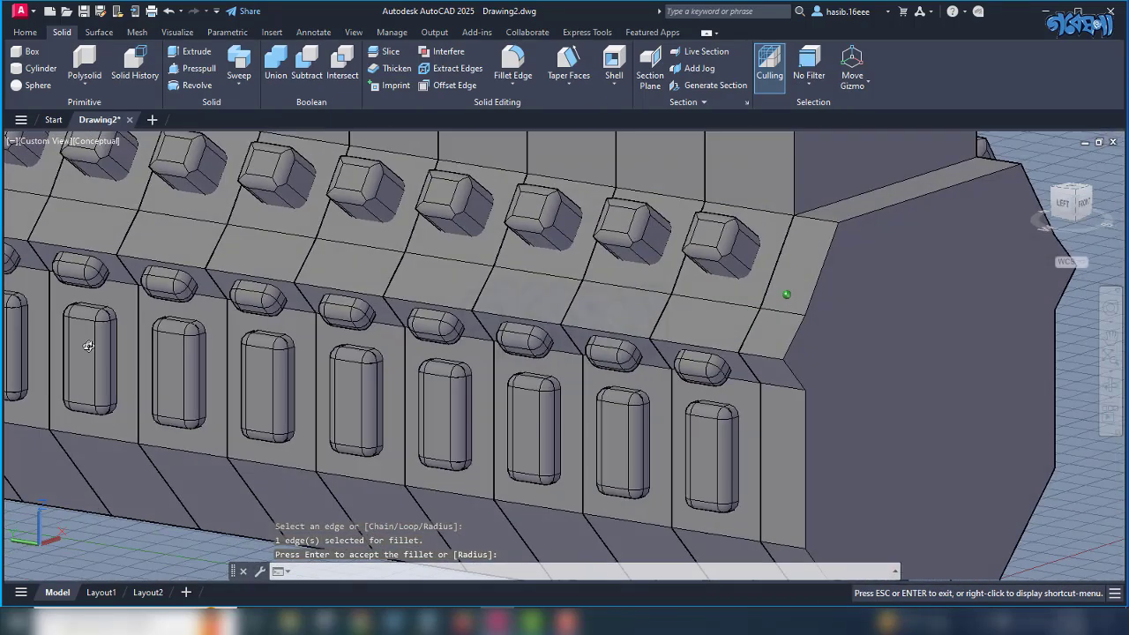
{"action": "scroll", "coordinate": [481, 386], "scroll_direction": "down", "scroll_amount": 5}
{"action": "scroll", "coordinate": [883, 437], "scroll_direction": "up", "scroll_amount": 4}
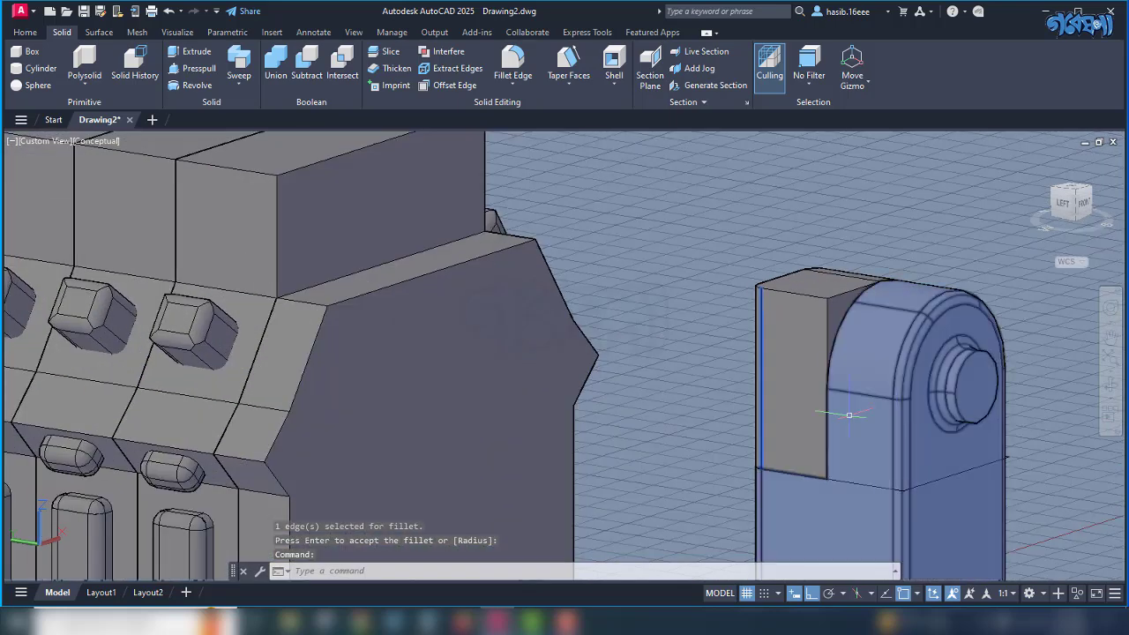
{"action": "key", "text": "Escape"}
{"action": "scroll", "coordinate": [797, 348], "scroll_direction": "up", "scroll_amount": 3}
{"action": "key", "text": "Escape"}
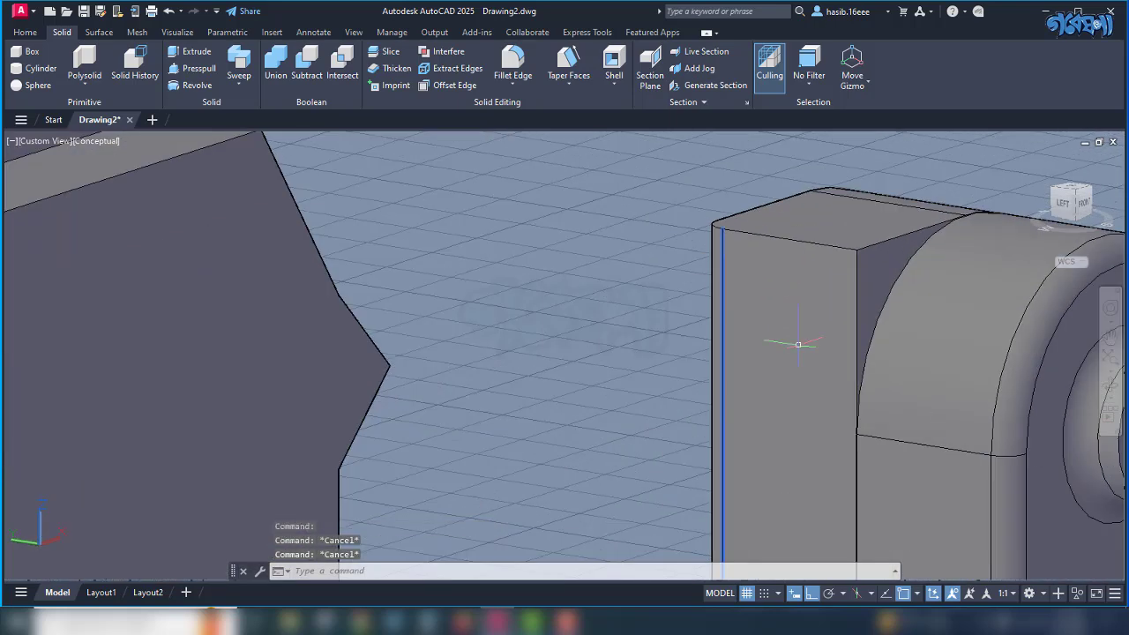
{"action": "key", "text": "Escape"}
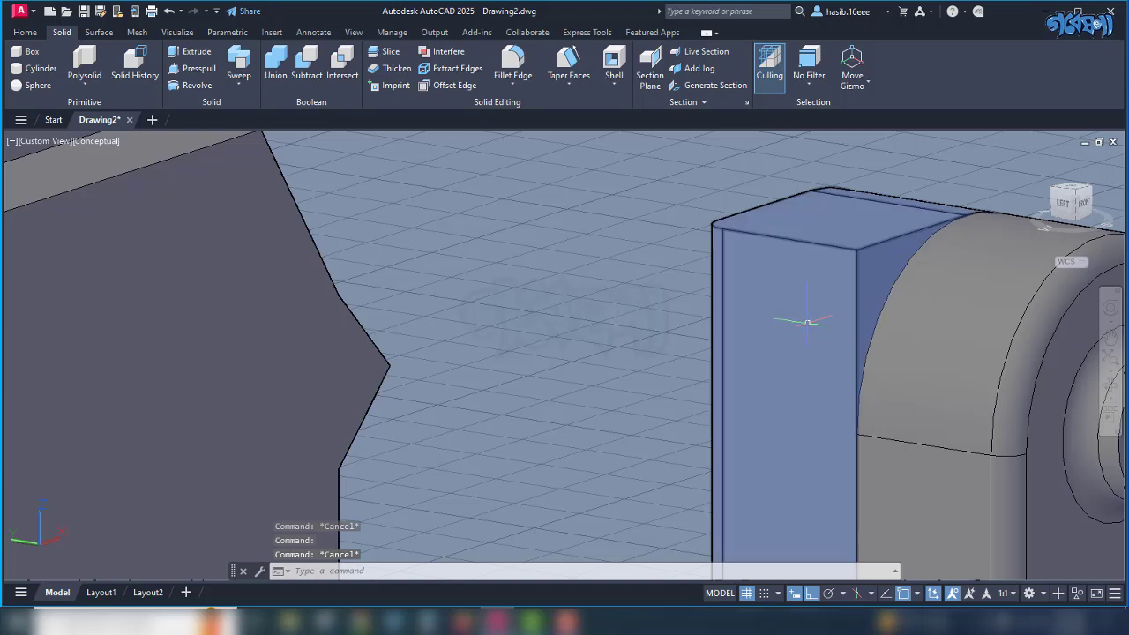
{"action": "key", "text": "Escape"}
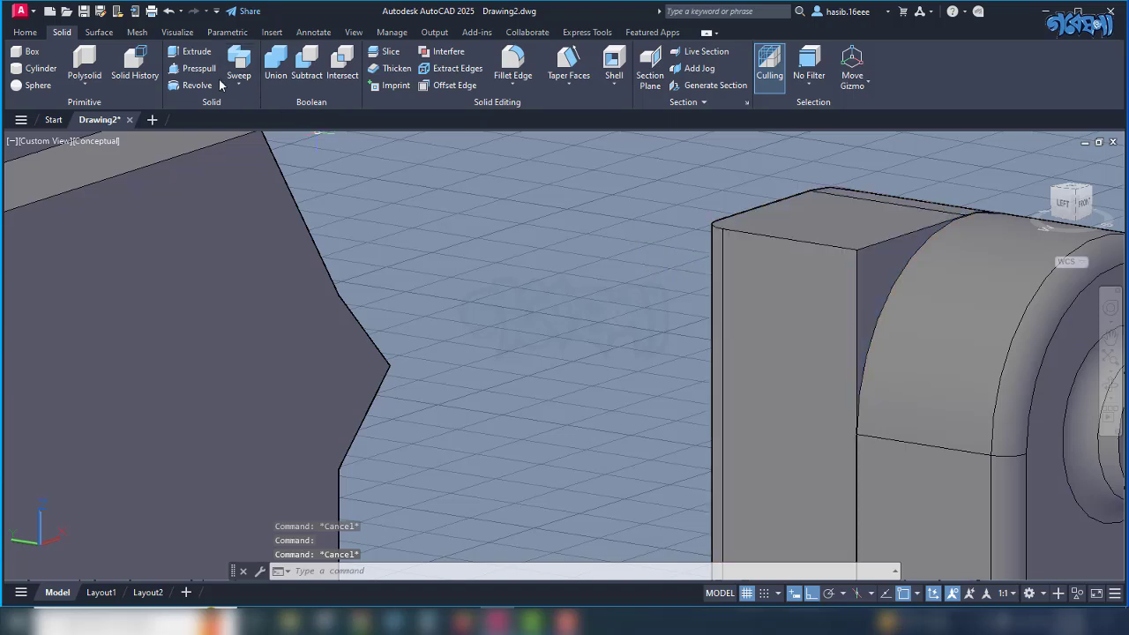
Draw a 750 × 750 rectangle from the block's top corner on its side face.
{"action": "left_click", "coordinate": [25, 32]}
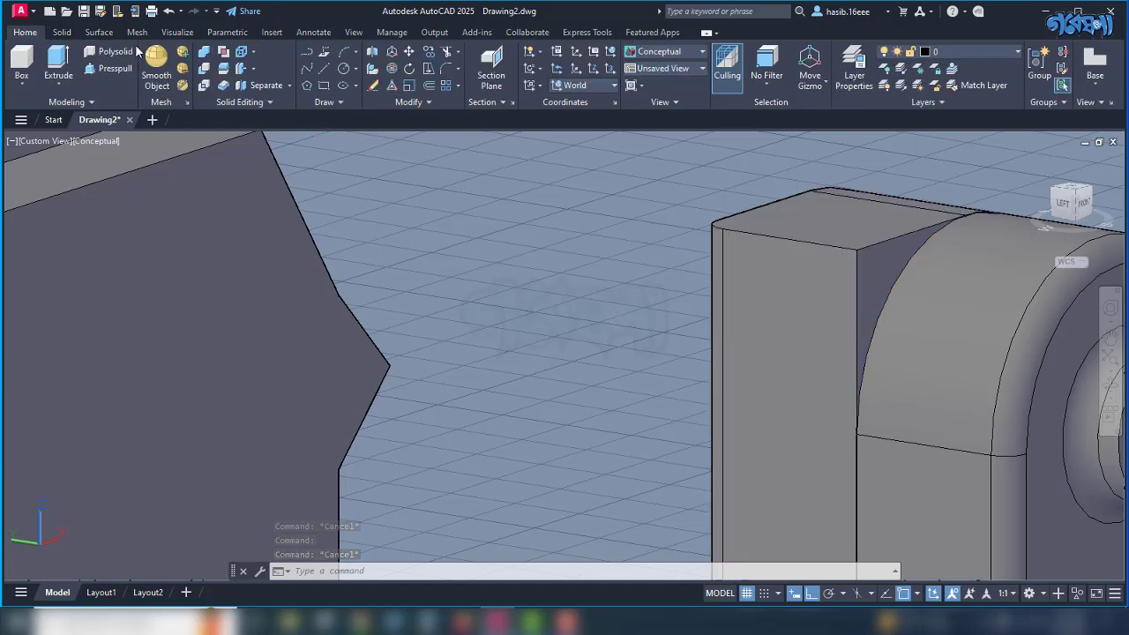
{"action": "left_click", "coordinate": [323, 87]}
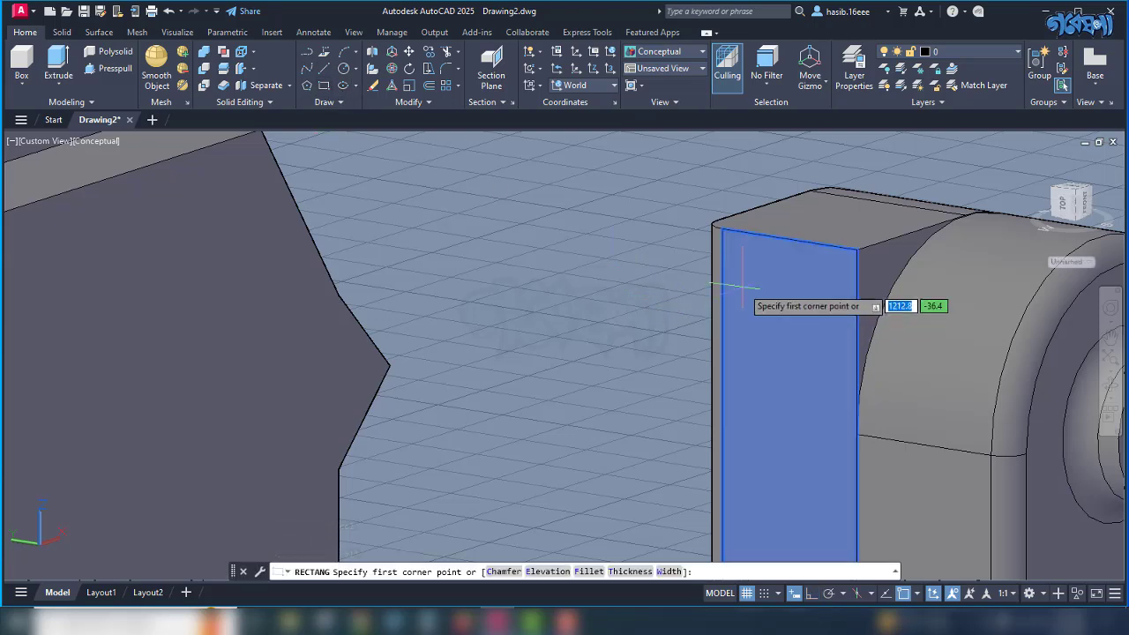
{"action": "left_click", "coordinate": [856, 251]}
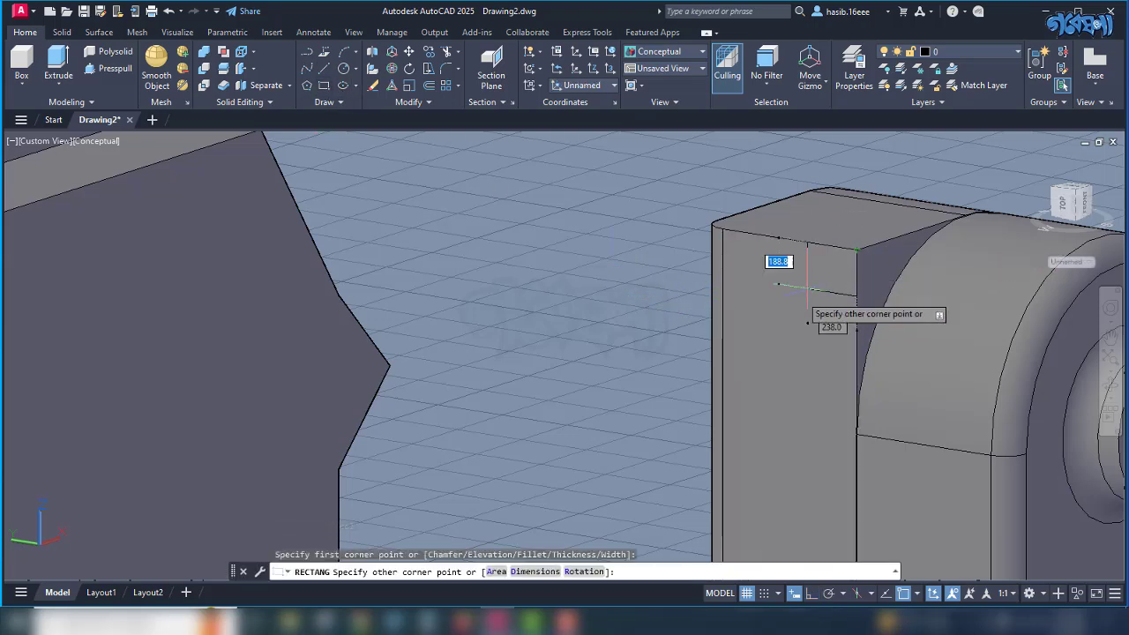
{"action": "type", "text": "D"}
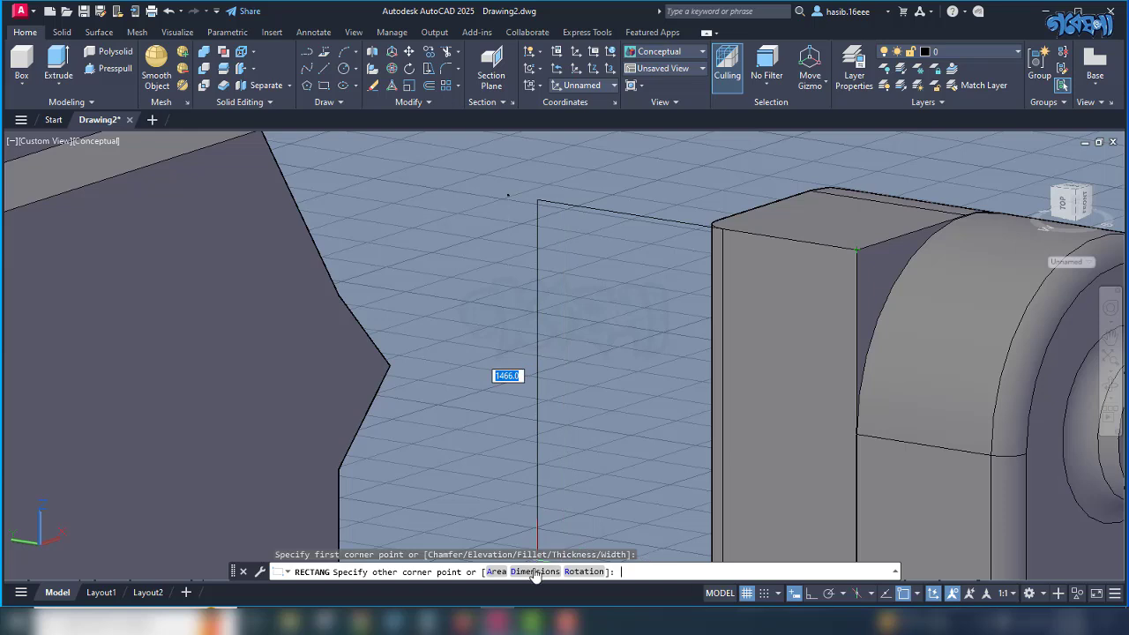
{"action": "key", "text": "Return"}
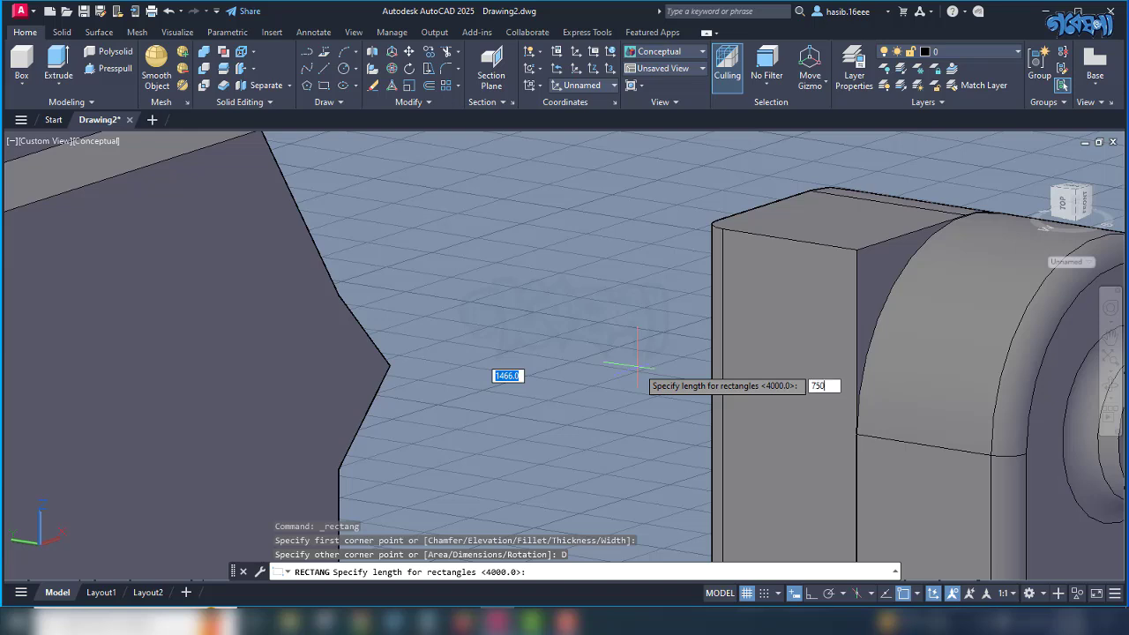
{"action": "key", "text": "Return"}
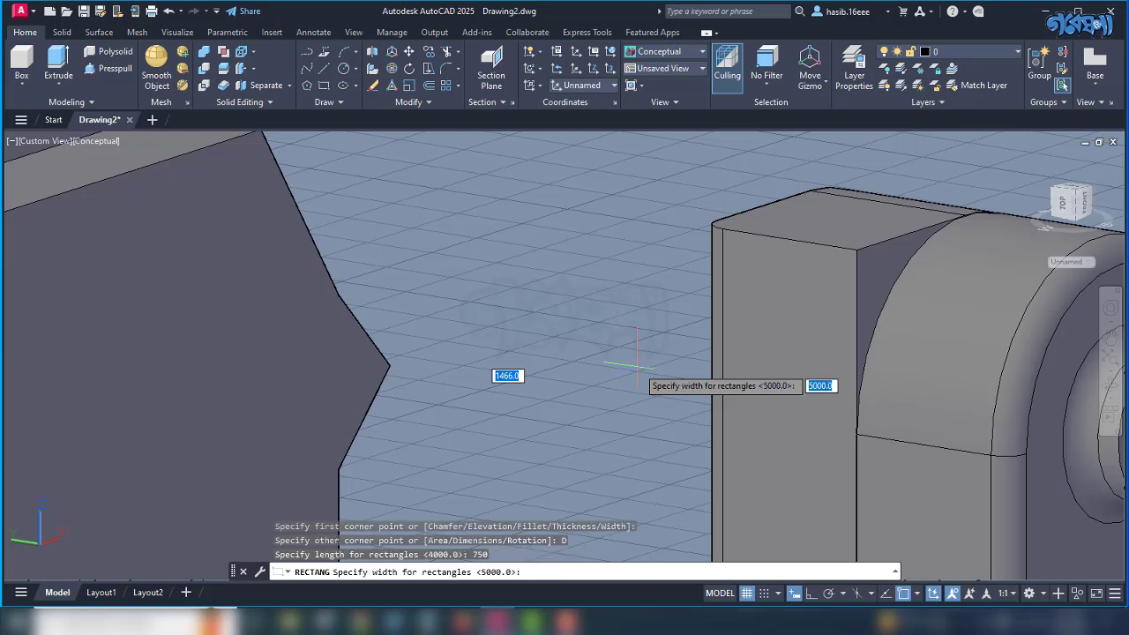
{"action": "type", "text": "750"}
{"action": "key", "text": "Return"}
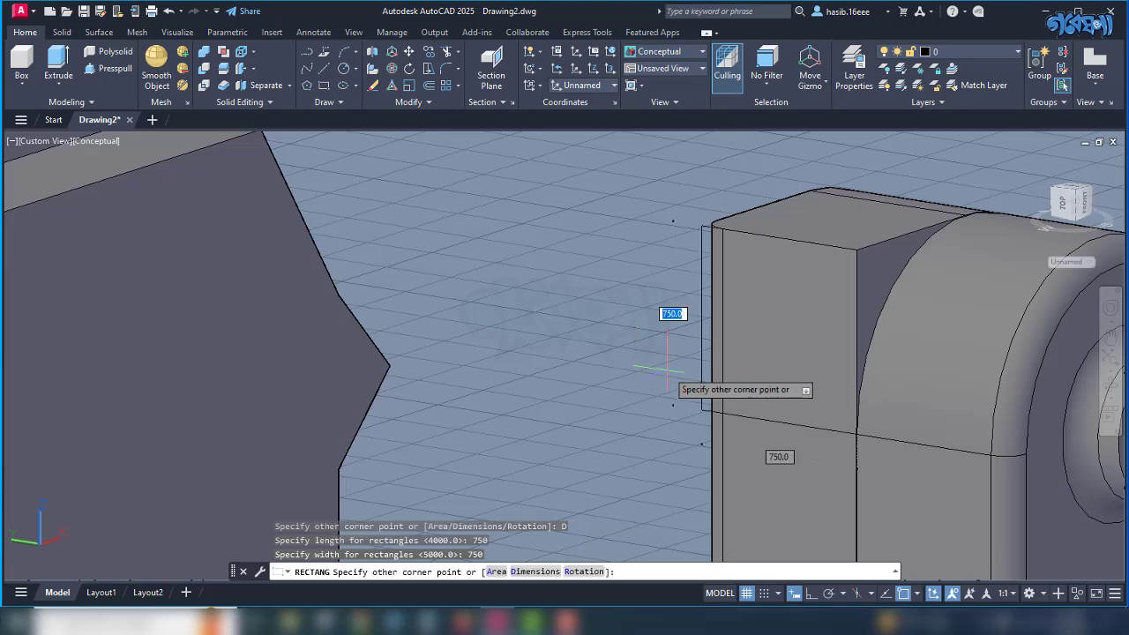
{"action": "left_click", "coordinate": [766, 379]}
{"action": "middle_click_drag", "start_coordinate": [758, 380], "coordinate": [808, 350], "text": "shift"}
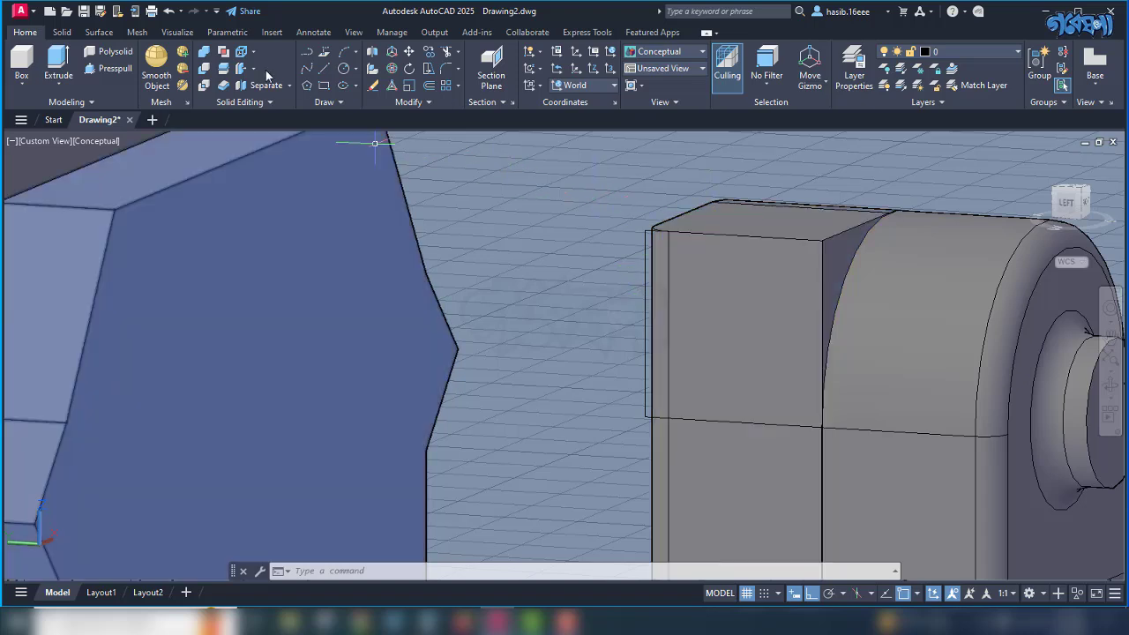
Move the UCS origin onto the block's front face and turn off dynamic UCS.
{"action": "left_click", "coordinate": [344, 69]}
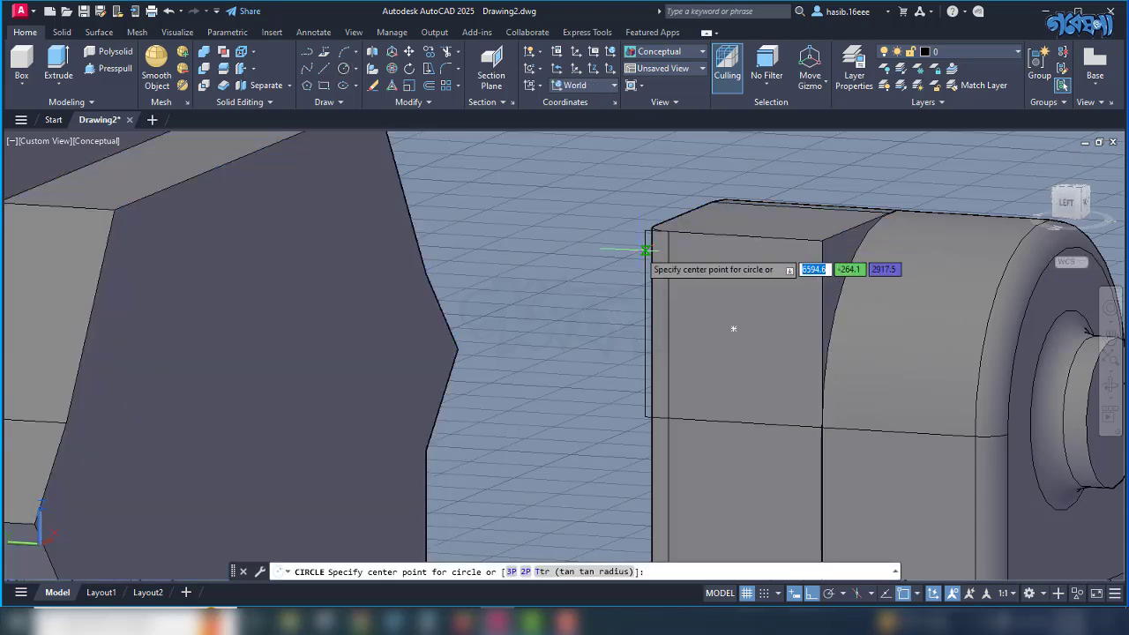
{"action": "middle_click_drag", "start_coordinate": [733, 329], "coordinate": [744, 327], "text": "shift"}
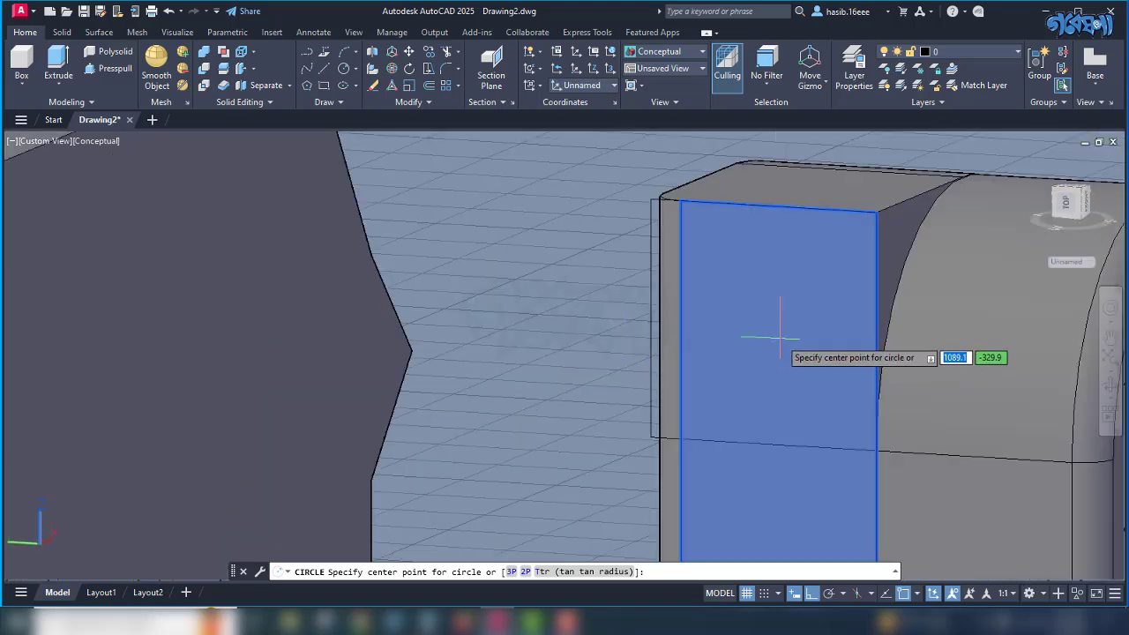
{"action": "left_click", "coordinate": [594, 68]}
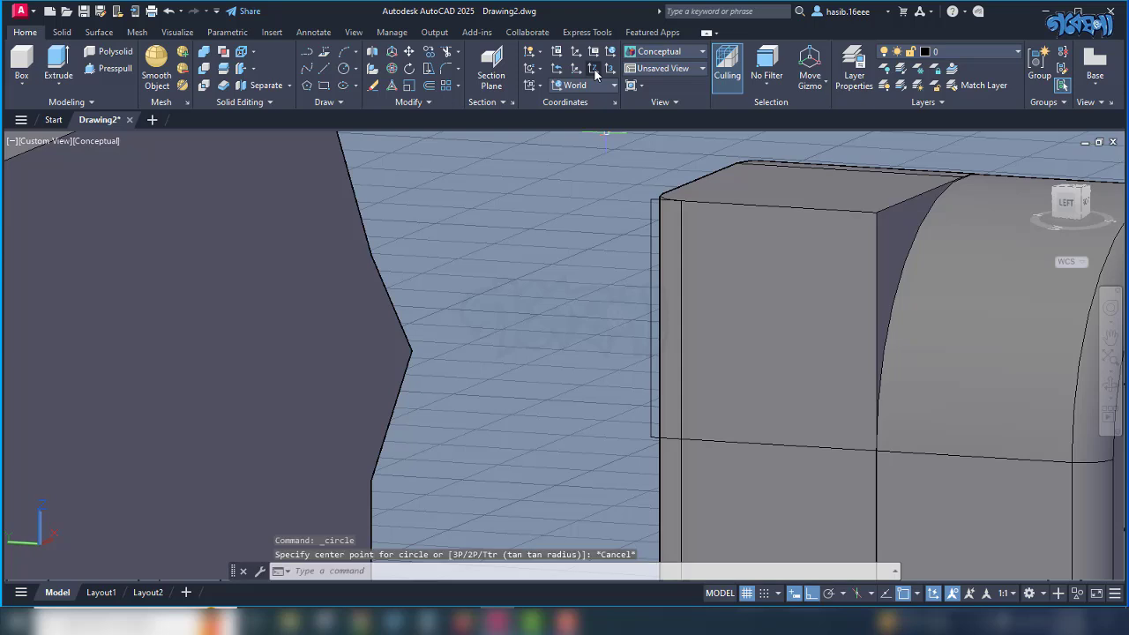
{"action": "left_click", "coordinate": [780, 342]}
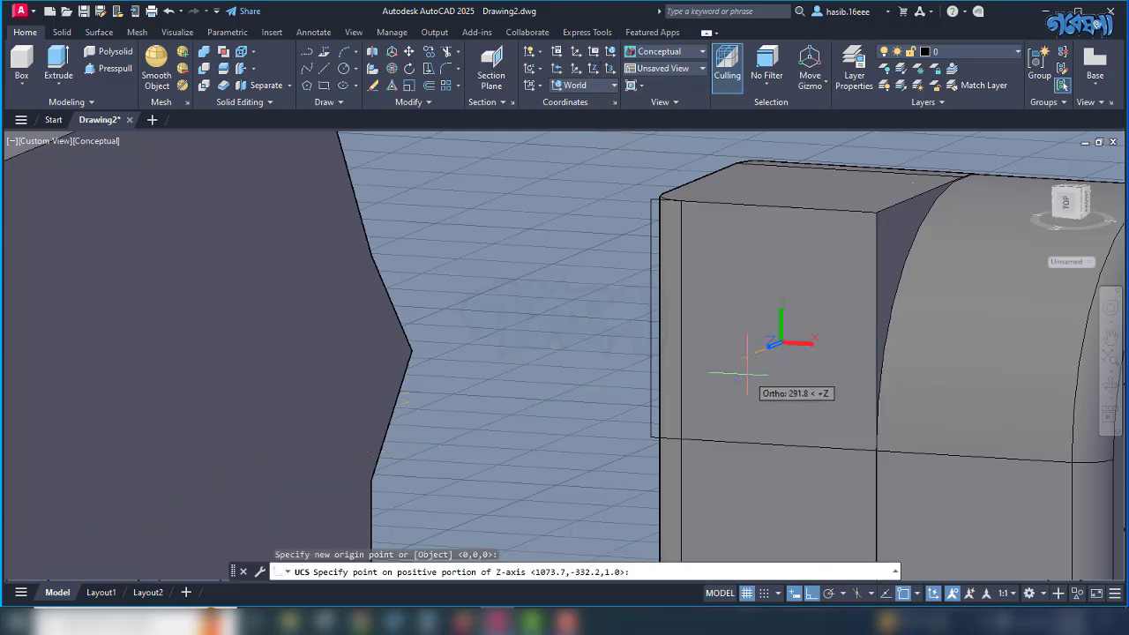
{"action": "key", "text": "Return"}
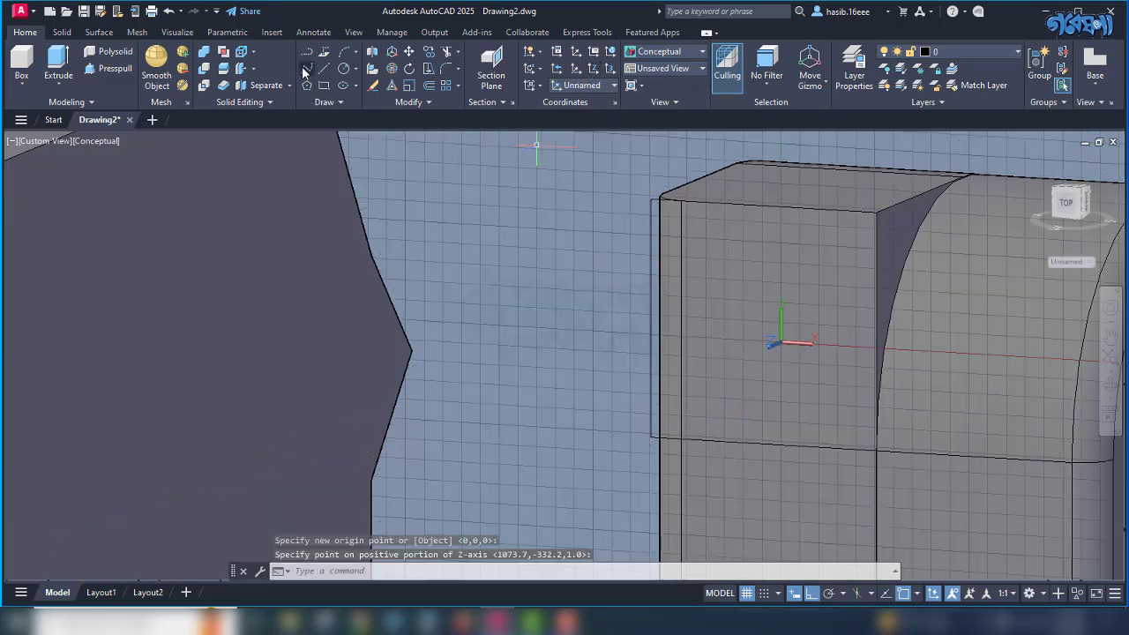
{"action": "left_click", "coordinate": [935, 597]}
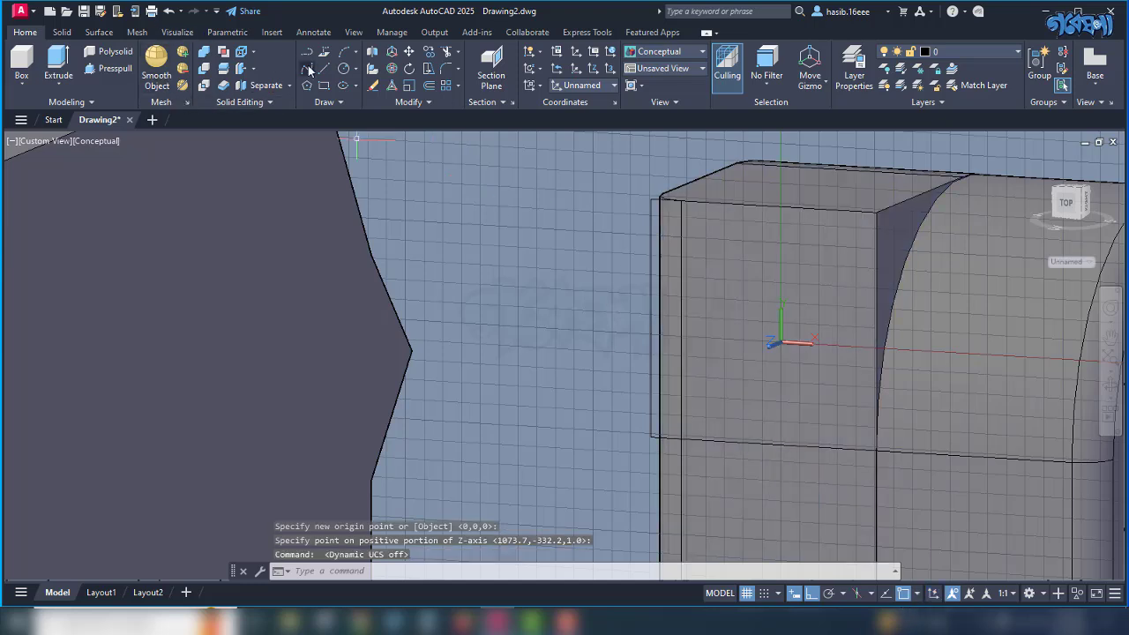
Draw a radius-400 circle centred on the block's front face.
{"action": "left_click", "coordinate": [343, 69]}
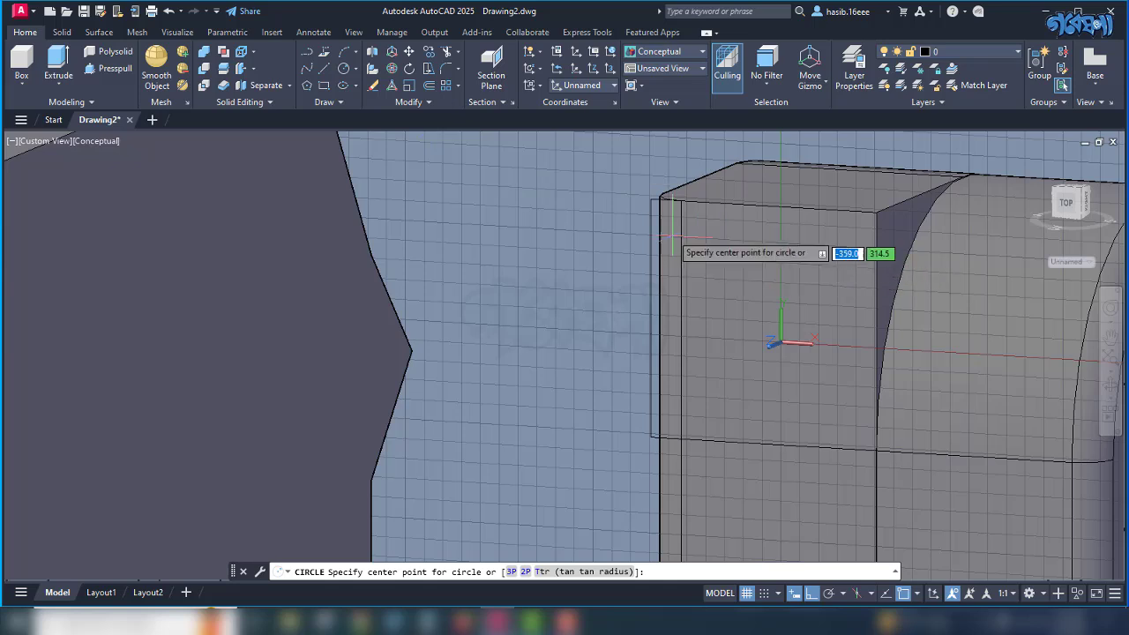
{"action": "left_click", "coordinate": [763, 325]}
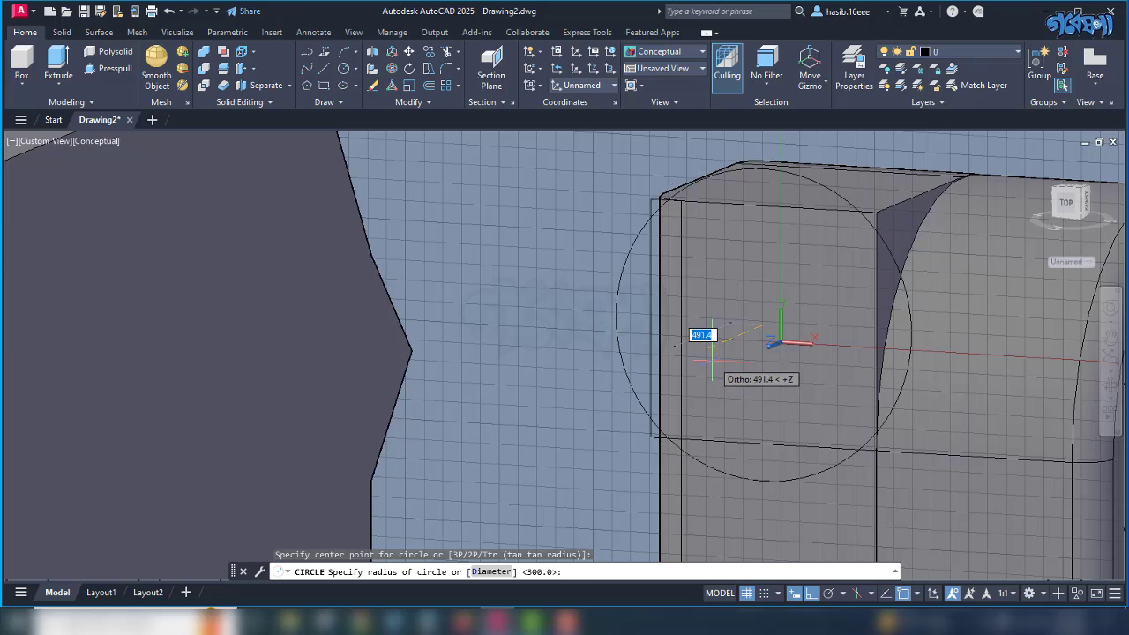
{"action": "type", "text": "4"}
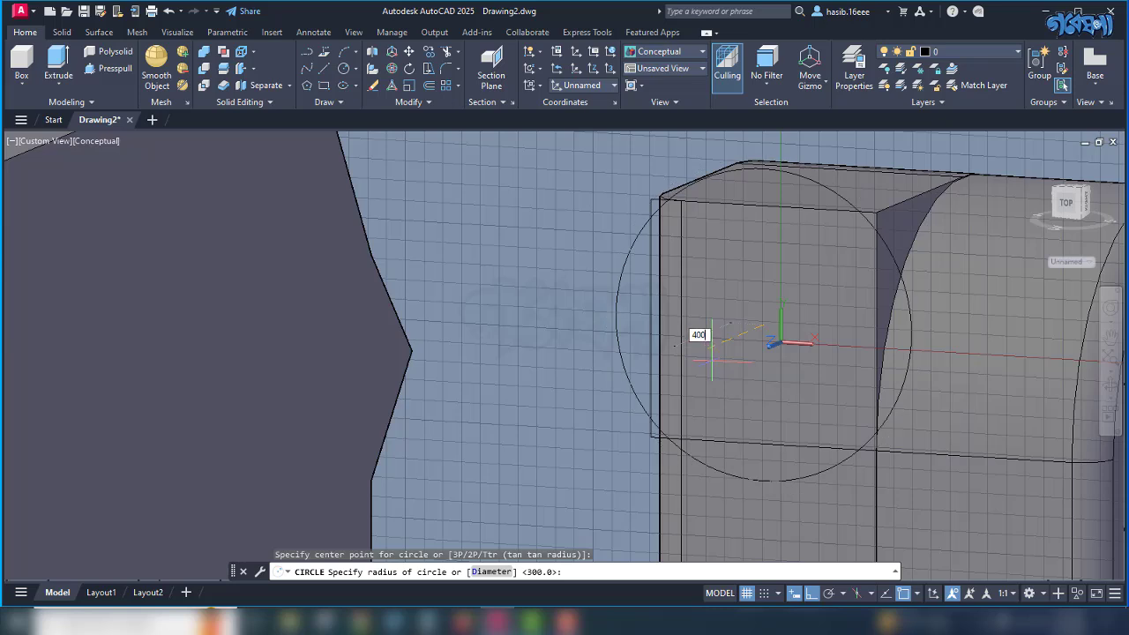
{"action": "type", "text": "00"}
{"action": "key", "text": "Return"}
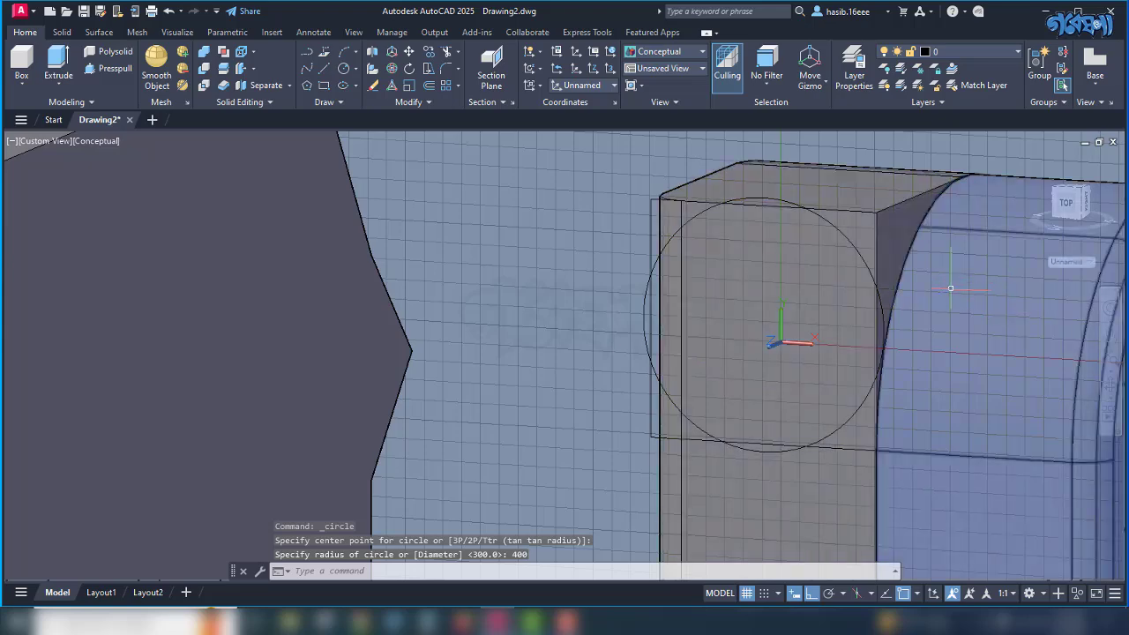
{"action": "middle_click_drag", "start_coordinate": [687, 217], "coordinate": [582, 205], "text": "shift"}
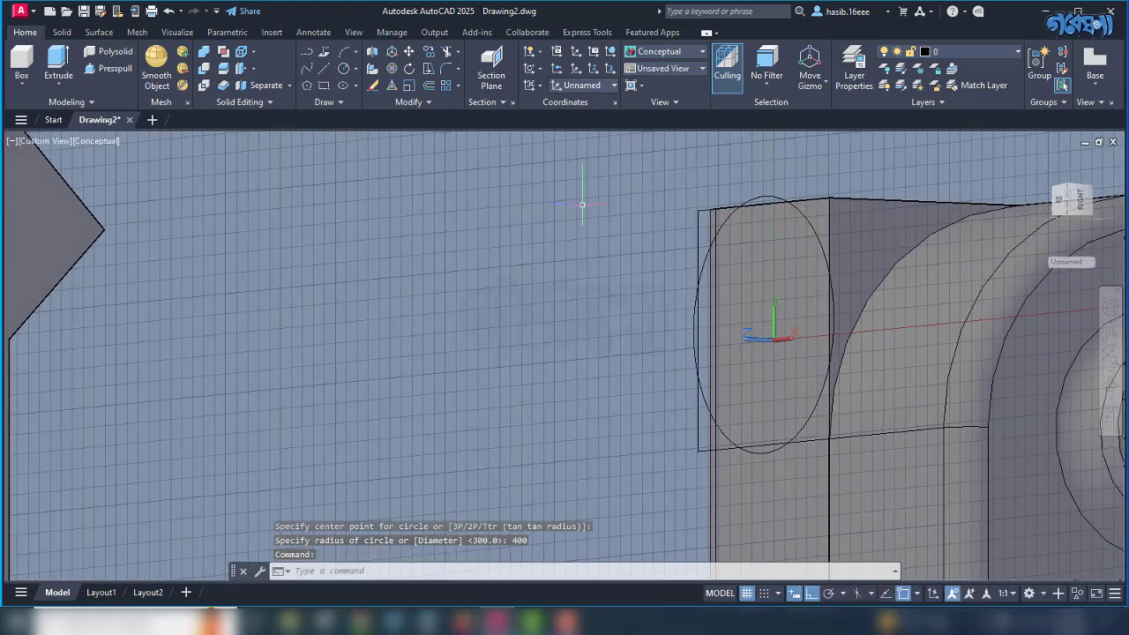
Move the 400-radius circle 300 units out from the box's end face.
{"action": "left_click", "coordinate": [693, 332]}
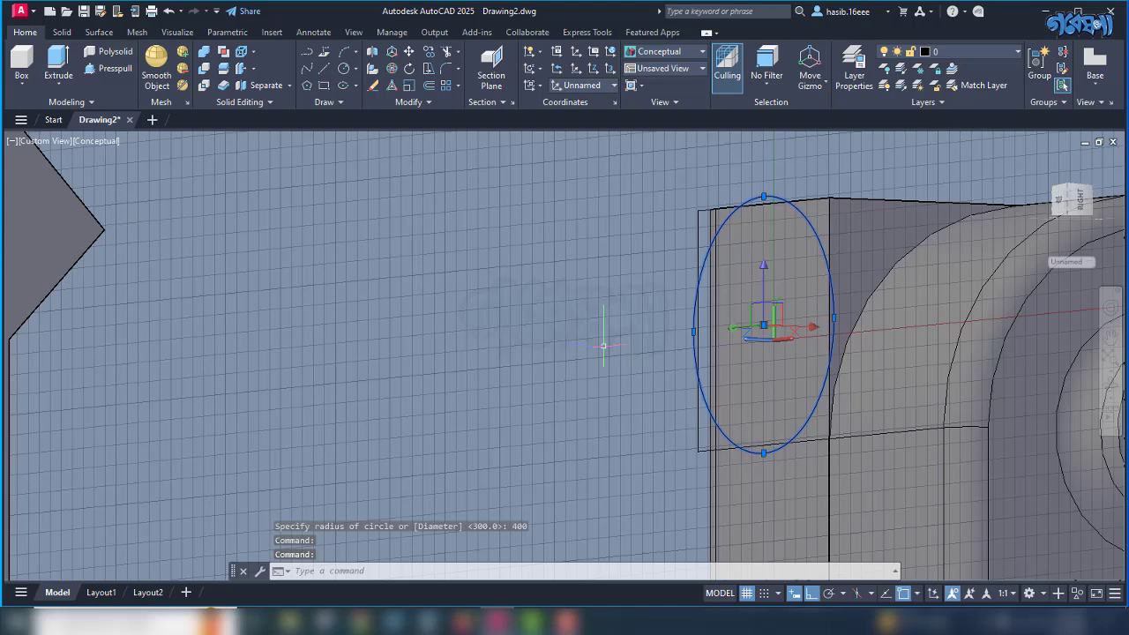
{"action": "middle_click_drag", "start_coordinate": [569, 346], "coordinate": [557, 347], "text": "shift"}
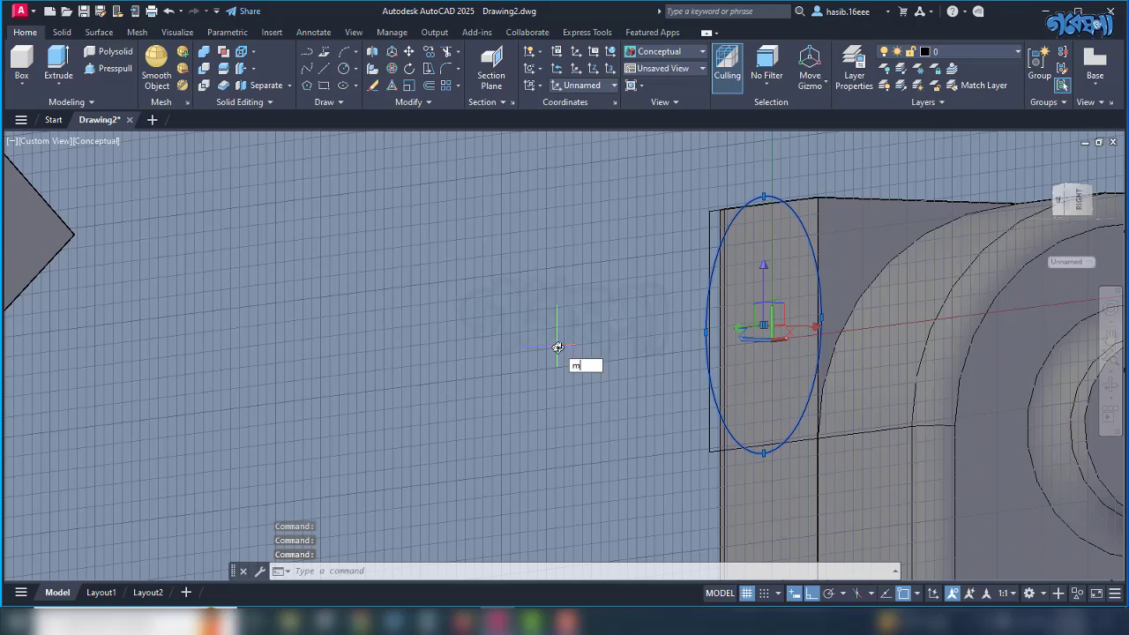
{"action": "key", "text": "Return"}
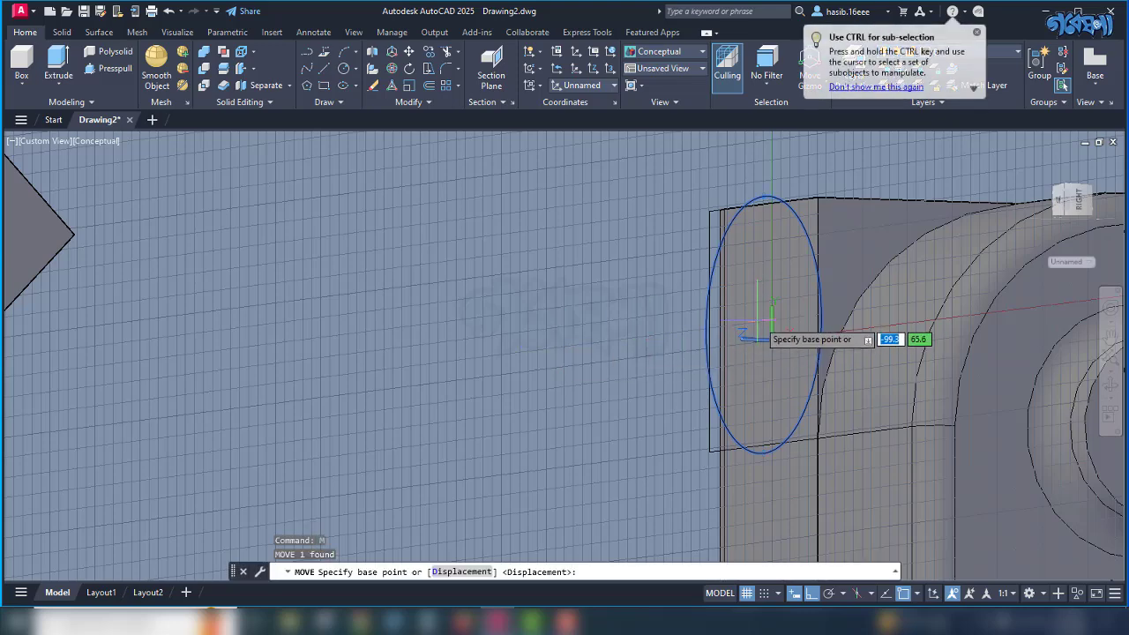
{"action": "scroll", "coordinate": [759, 321], "scroll_direction": "up", "scroll_amount": 4}
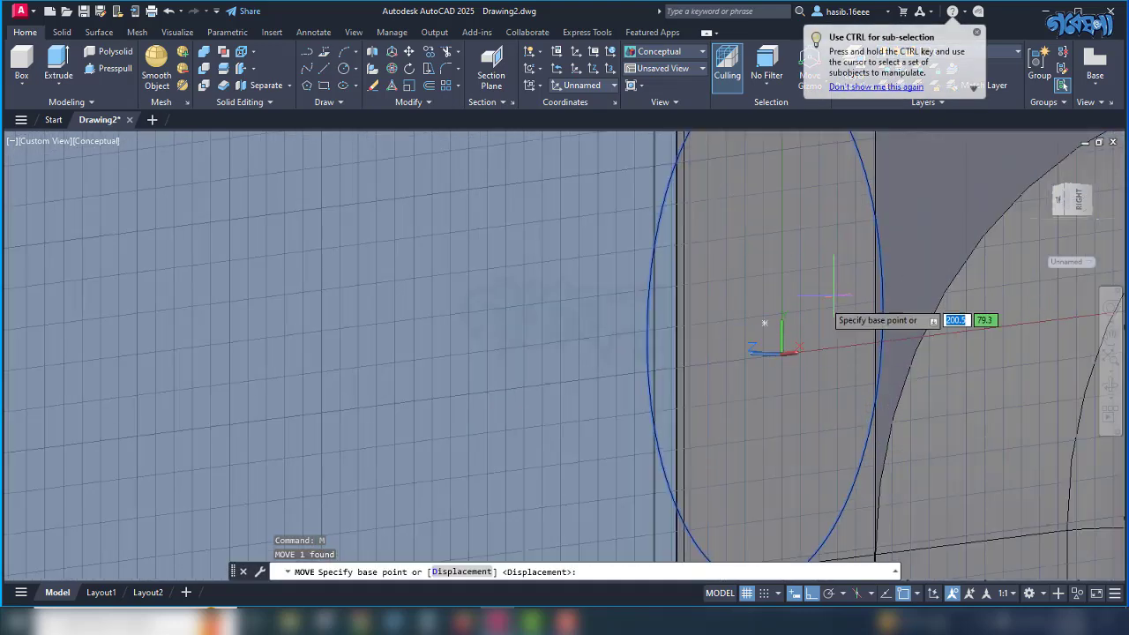
{"action": "left_click", "coordinate": [764, 323]}
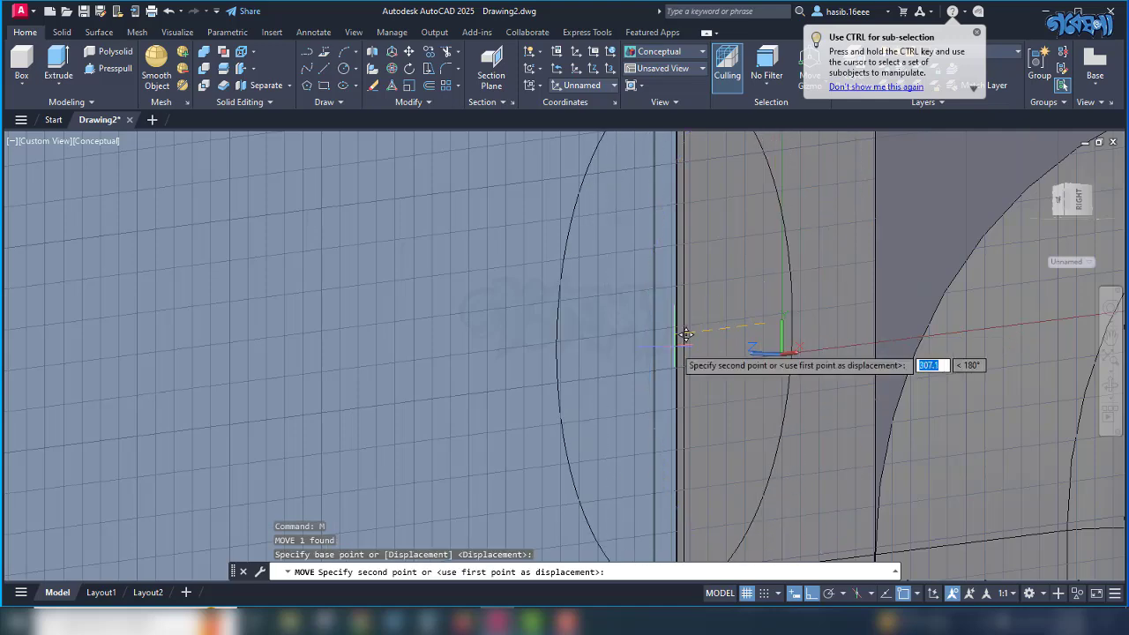
{"action": "middle_click_drag", "start_coordinate": [676, 322], "coordinate": [650, 320], "text": "shift"}
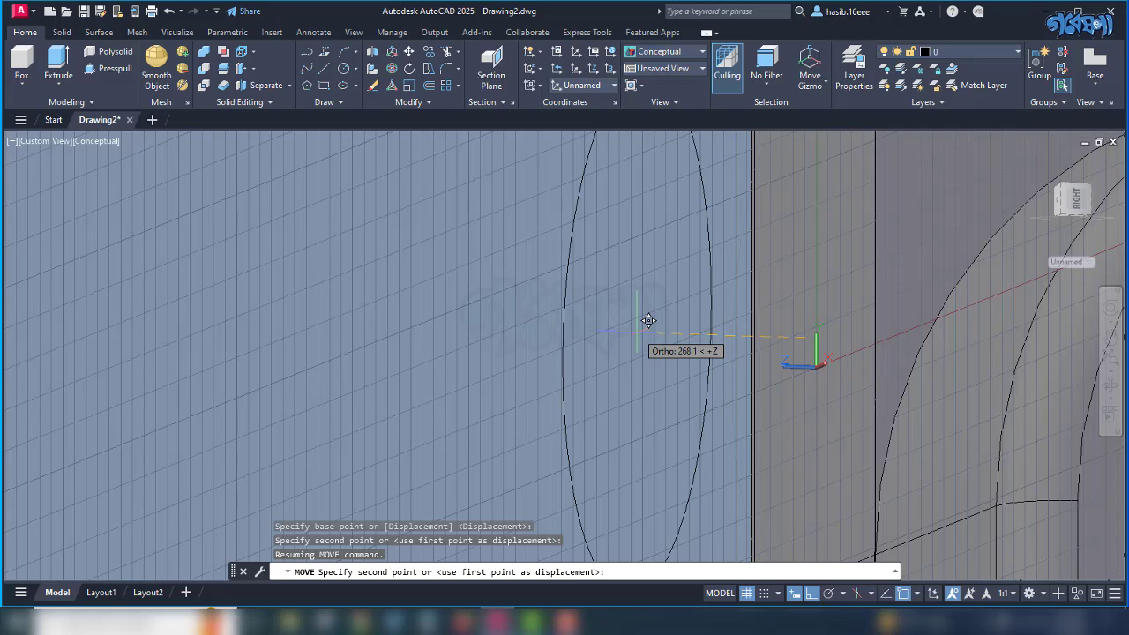
{"action": "type", "text": "3"}
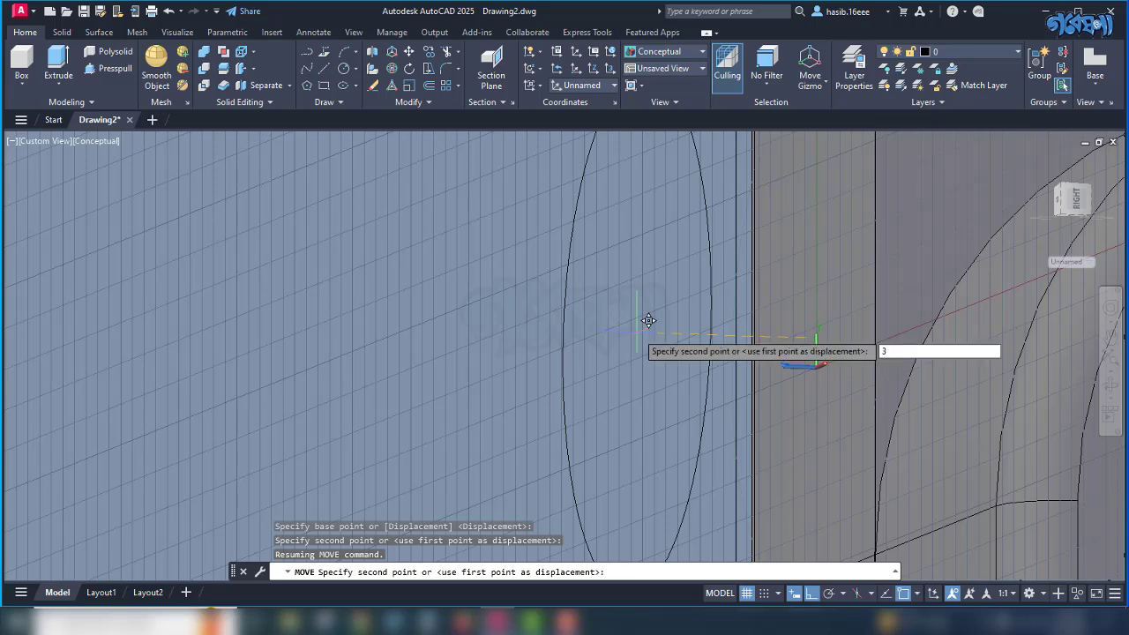
{"action": "type", "text": "00"}
{"action": "key", "text": "Return"}
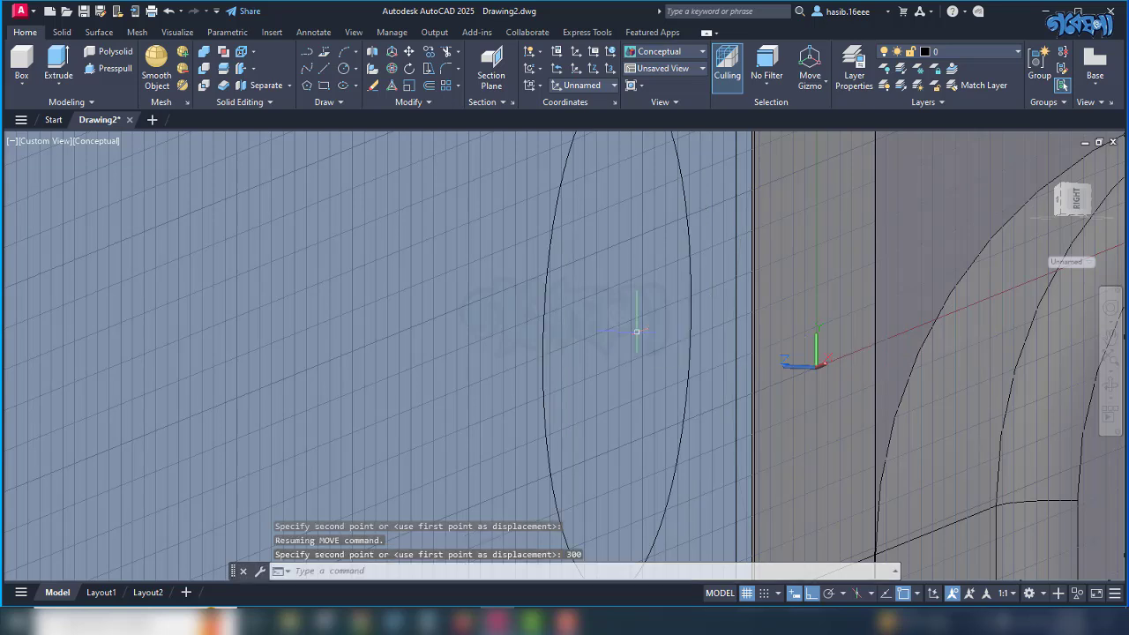
{"action": "scroll", "coordinate": [445, 309], "scroll_direction": "down", "scroll_amount": 4}
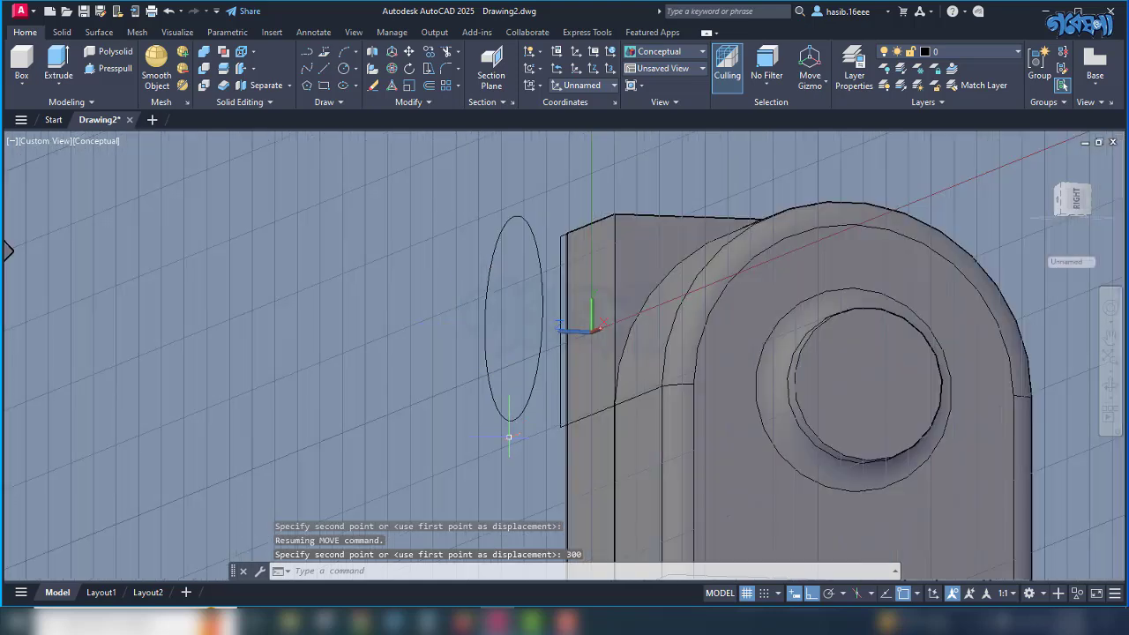
{"action": "middle_click_drag", "start_coordinate": [508, 437], "coordinate": [499, 453], "text": "shift"}
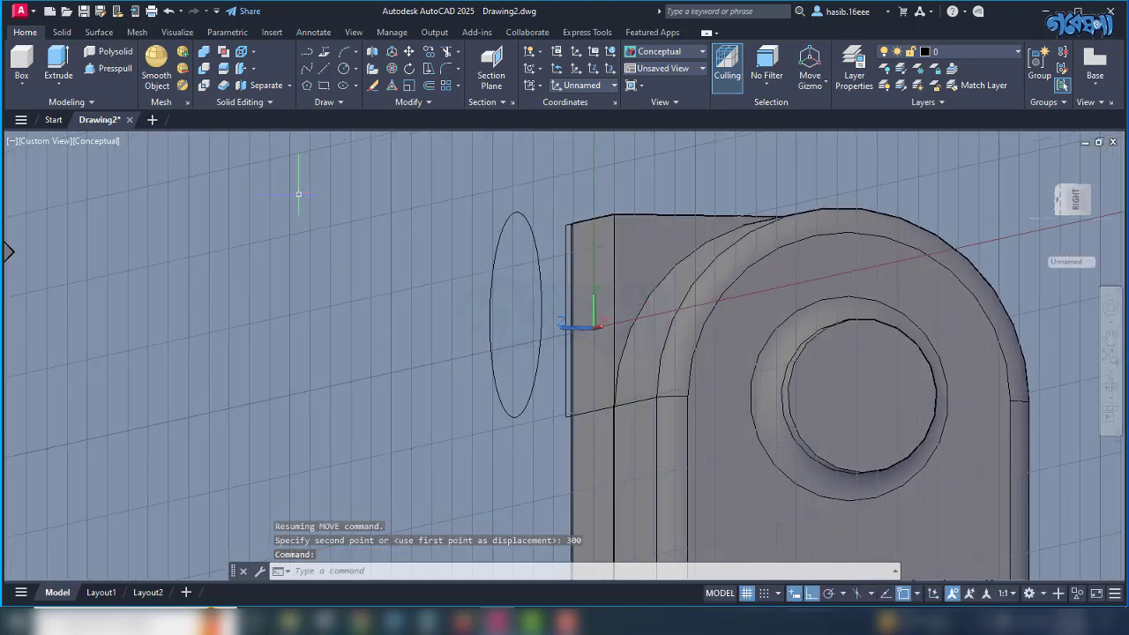
Loft a solid from the 750 rectangular end face to the offset 400-radius circle.
{"action": "left_click", "coordinate": [57, 85]}
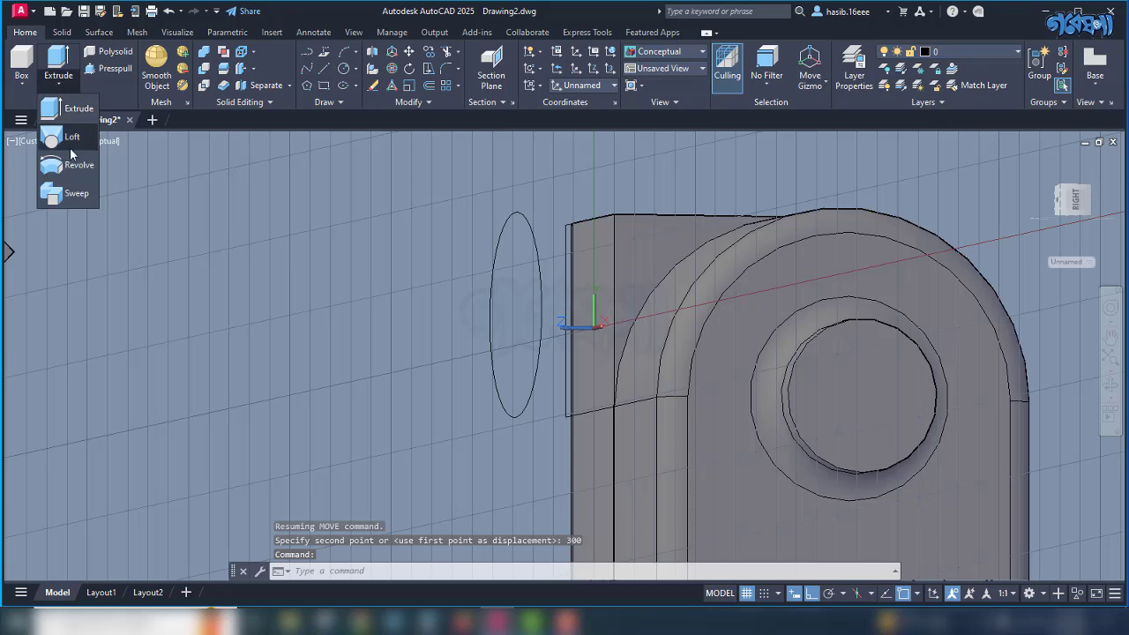
{"action": "left_click", "coordinate": [70, 139]}
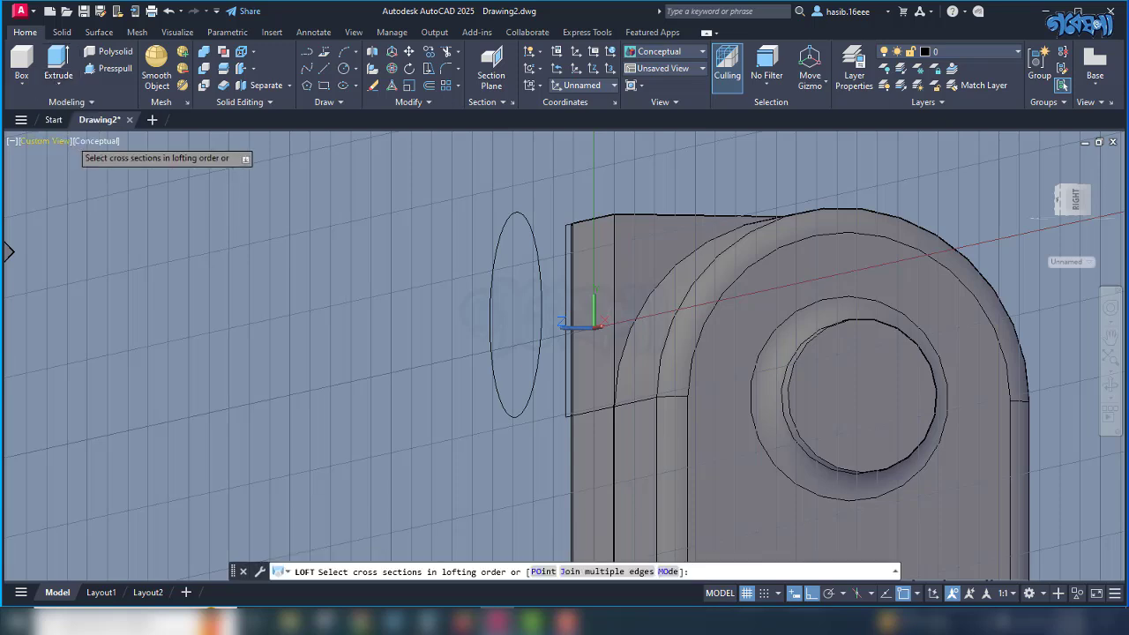
{"action": "left_click", "coordinate": [566, 237]}
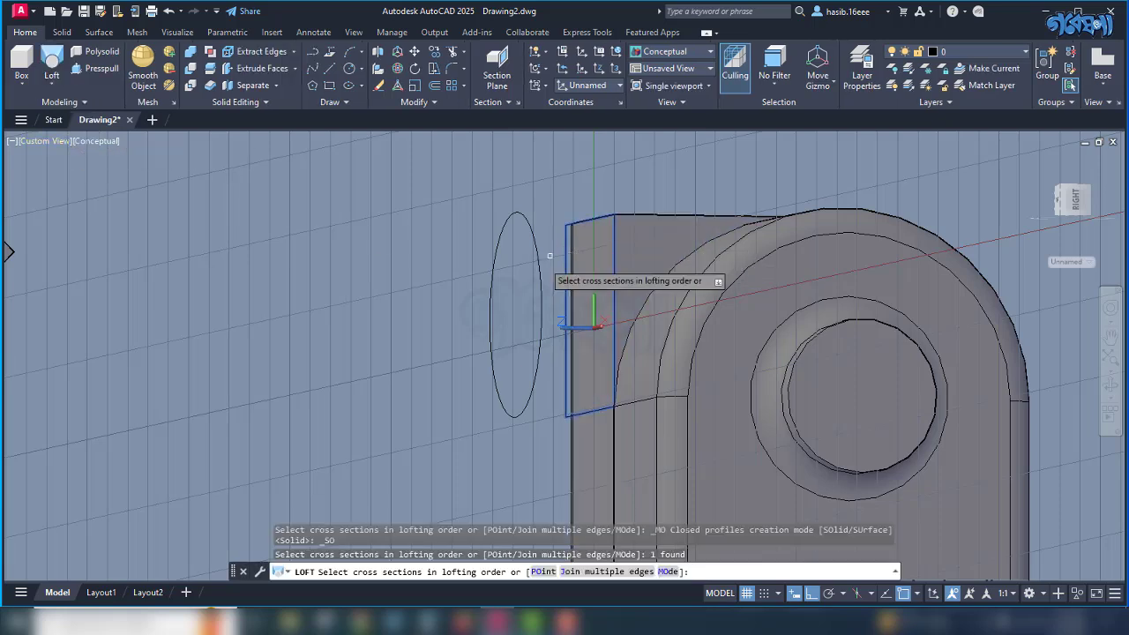
{"action": "left_click", "coordinate": [536, 256]}
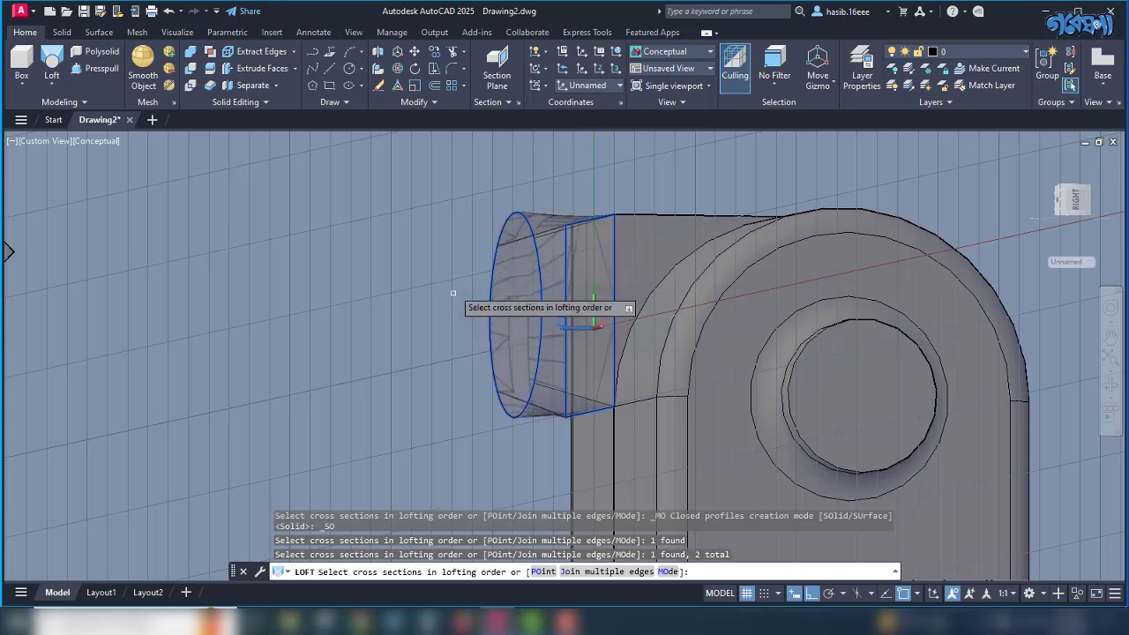
{"action": "key", "text": "Return"}
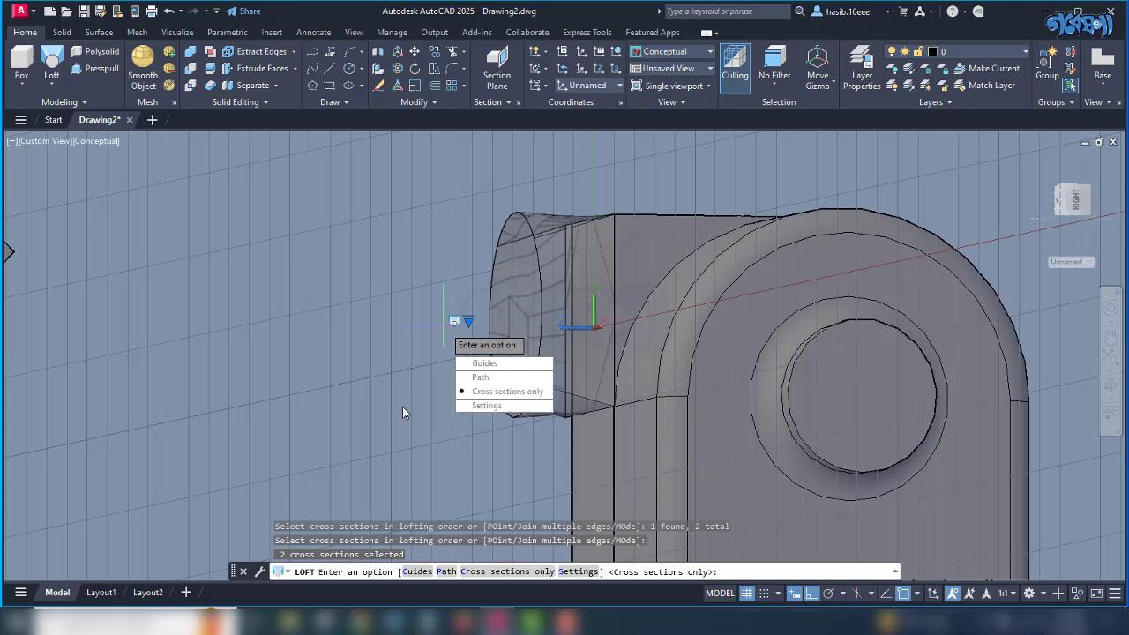
{"action": "middle_click_drag", "start_coordinate": [386, 406], "coordinate": [472, 319], "text": "shift"}
{"action": "key", "text": "Escape"}
{"action": "scroll", "coordinate": [472, 319], "scroll_direction": "down", "scroll_amount": 3}
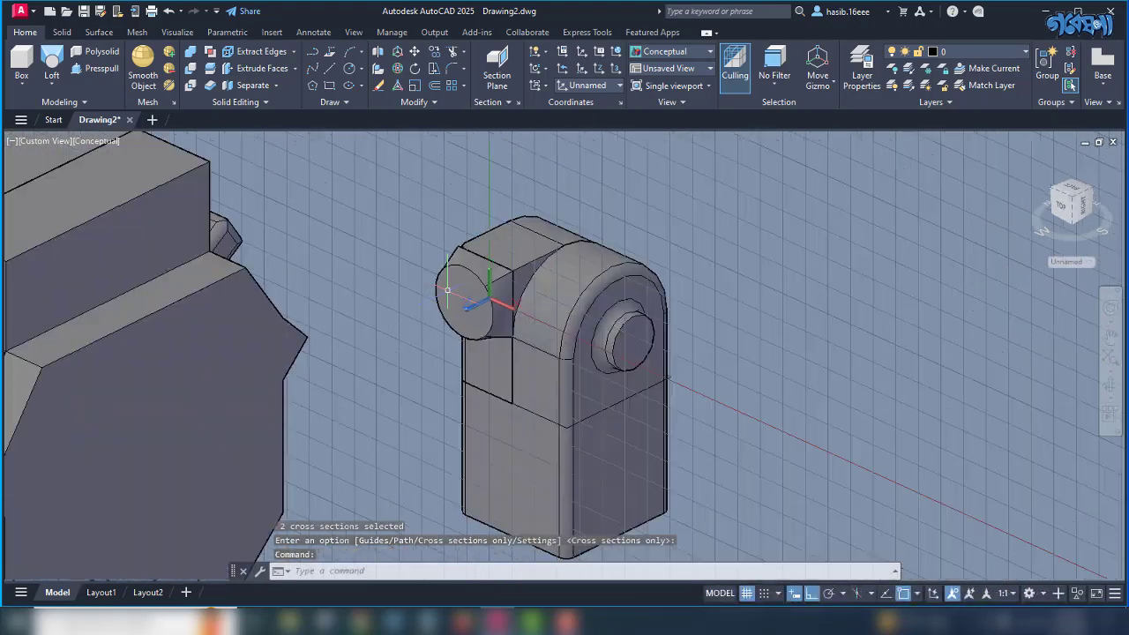
{"action": "left_click", "coordinate": [489, 291]}
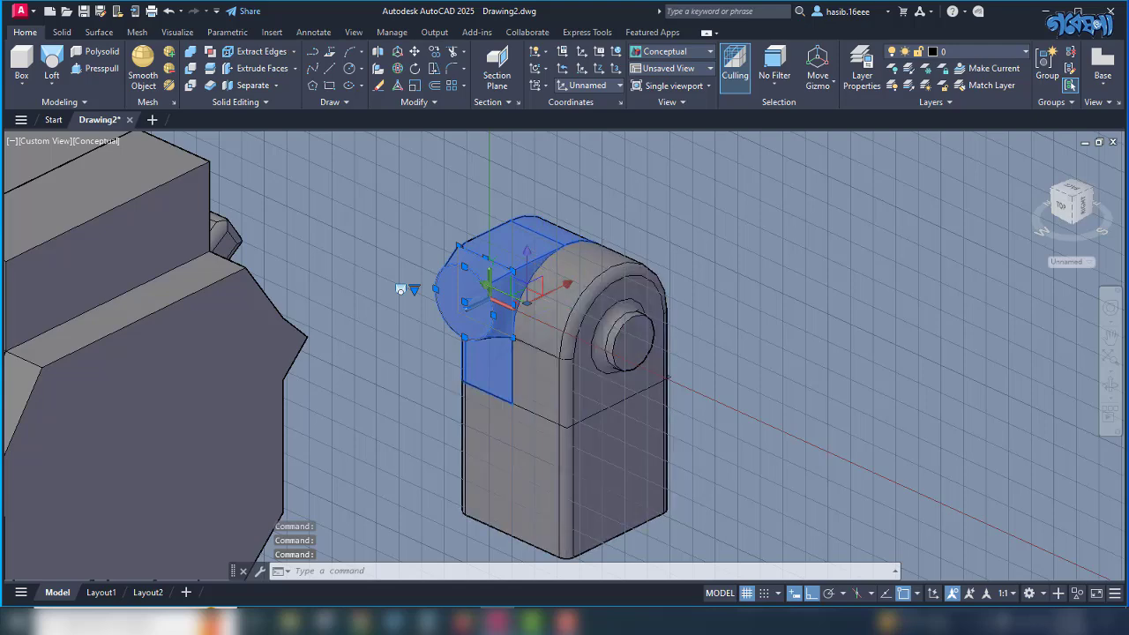
{"action": "left_click", "coordinate": [526, 389]}
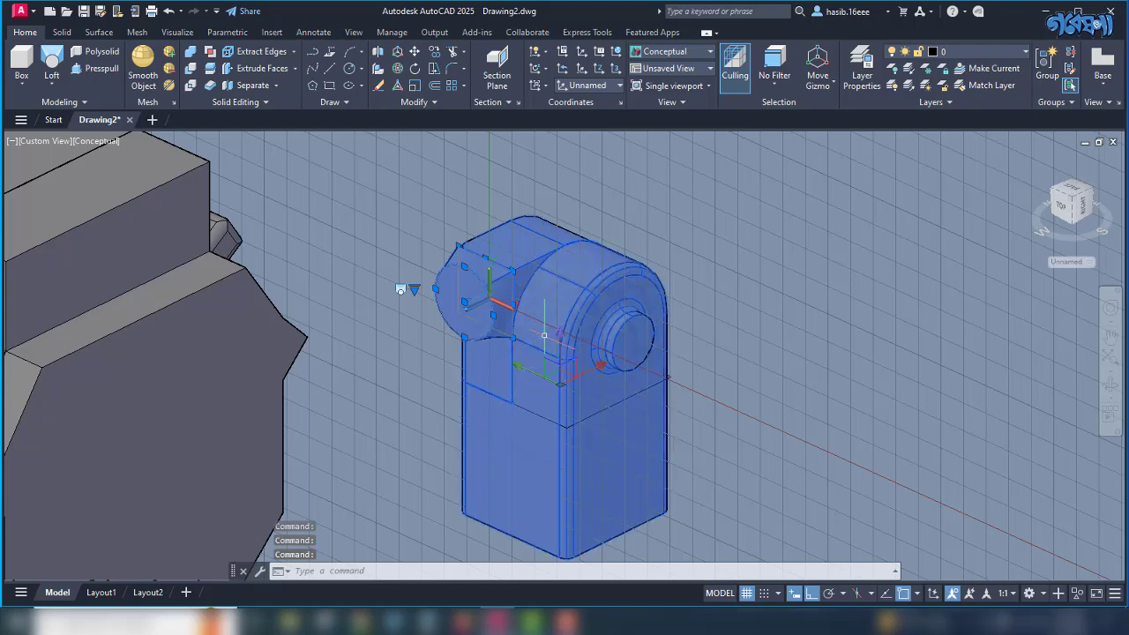
{"action": "left_click", "coordinate": [541, 379]}
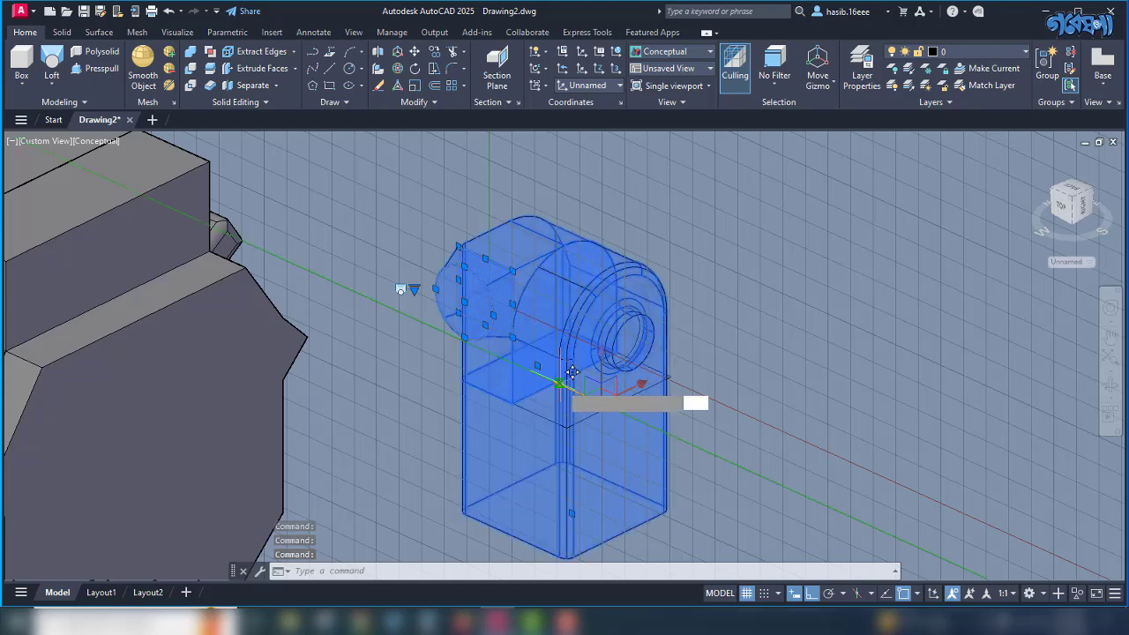
{"action": "scroll", "coordinate": [539, 330], "scroll_direction": "down", "scroll_amount": 4}
{"action": "left_click", "coordinate": [611, 400]}
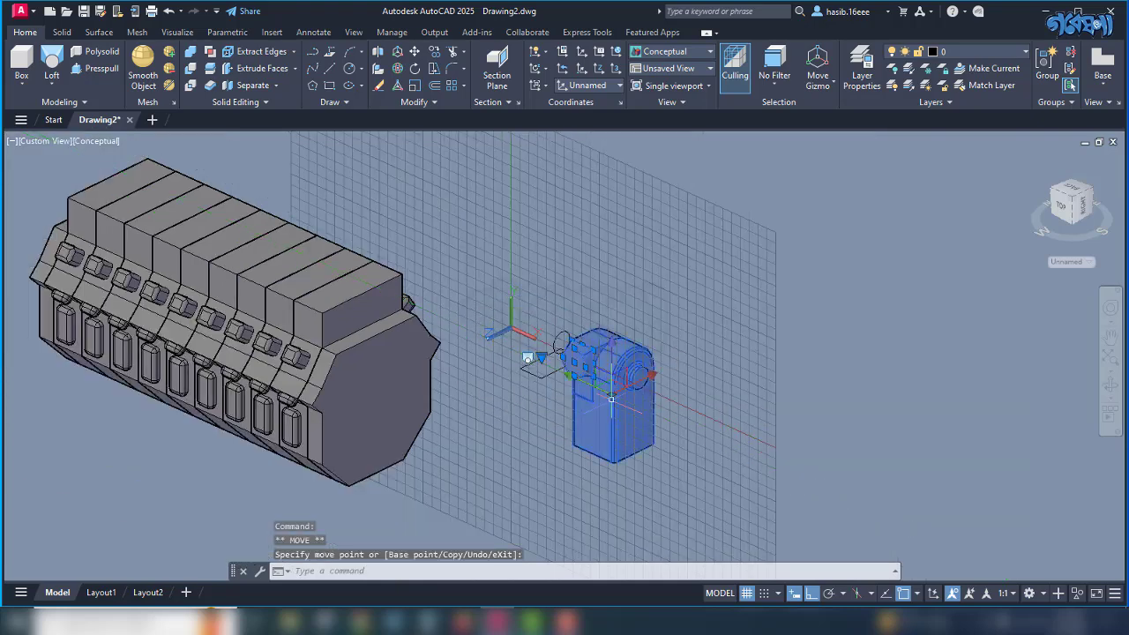
{"action": "key", "text": "Escape"}
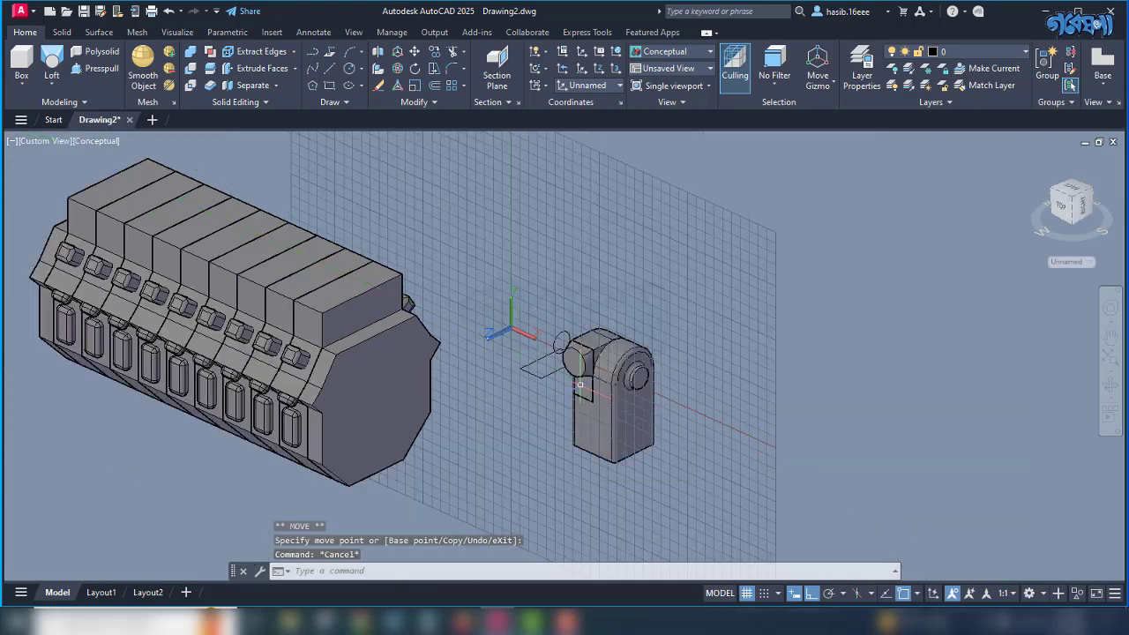
{"action": "scroll", "coordinate": [556, 338], "scroll_direction": "up", "scroll_amount": 5}
{"action": "left_click", "coordinate": [549, 349]}
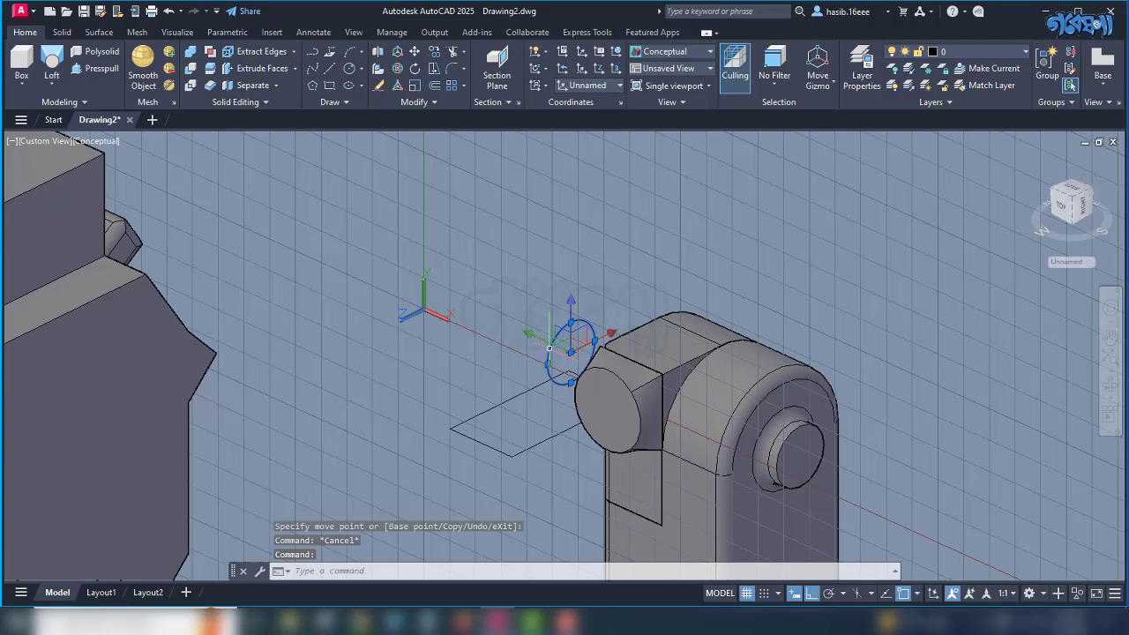
Erase the leftover circle and rectangle profiles, then view the bracket's underside.
{"action": "left_click", "coordinate": [492, 444]}
{"action": "key", "text": "Delete"}
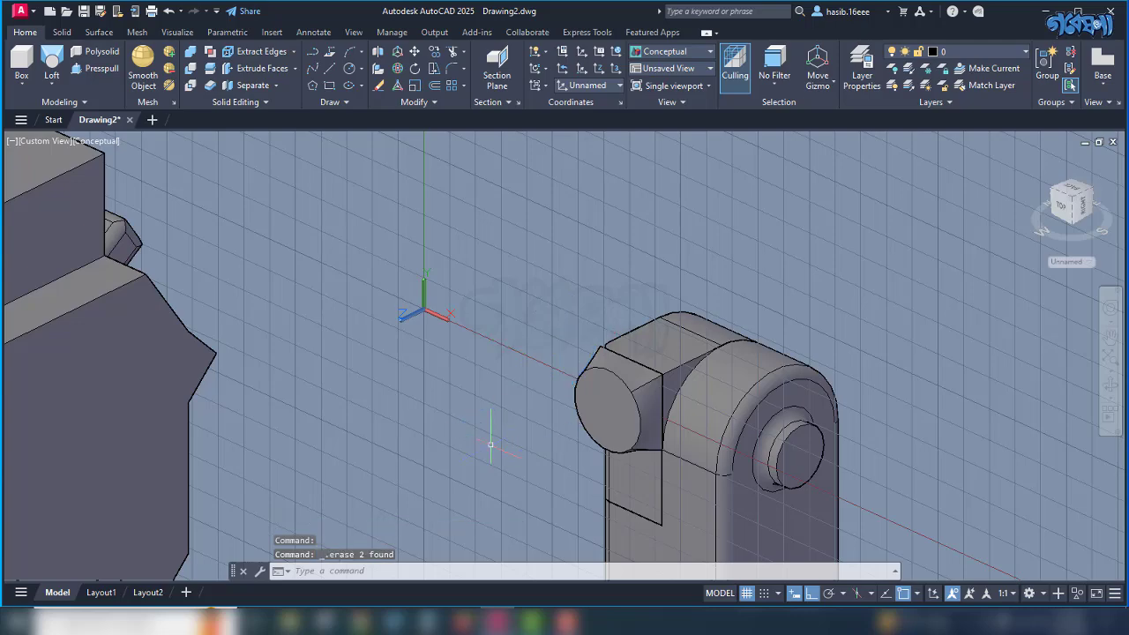
{"action": "middle_click_drag", "start_coordinate": [479, 406], "coordinate": [620, 406], "text": "shift"}
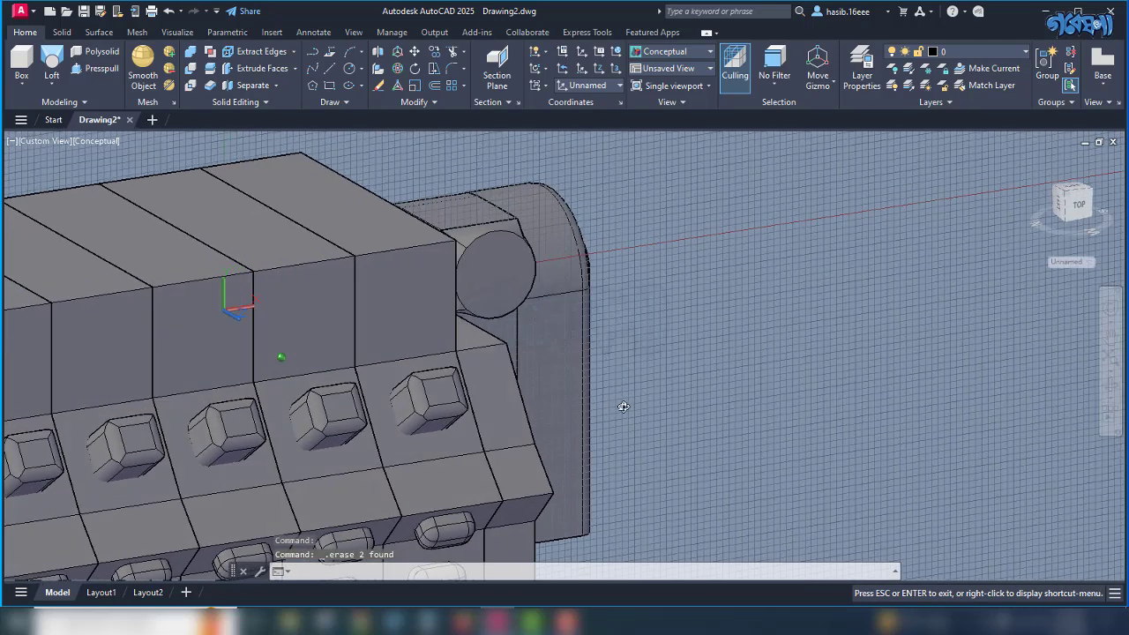
{"action": "scroll", "coordinate": [480, 247], "scroll_direction": "up", "scroll_amount": 3}
{"action": "middle_click_drag", "start_coordinate": [612, 345], "coordinate": [728, 369], "text": "shift"}
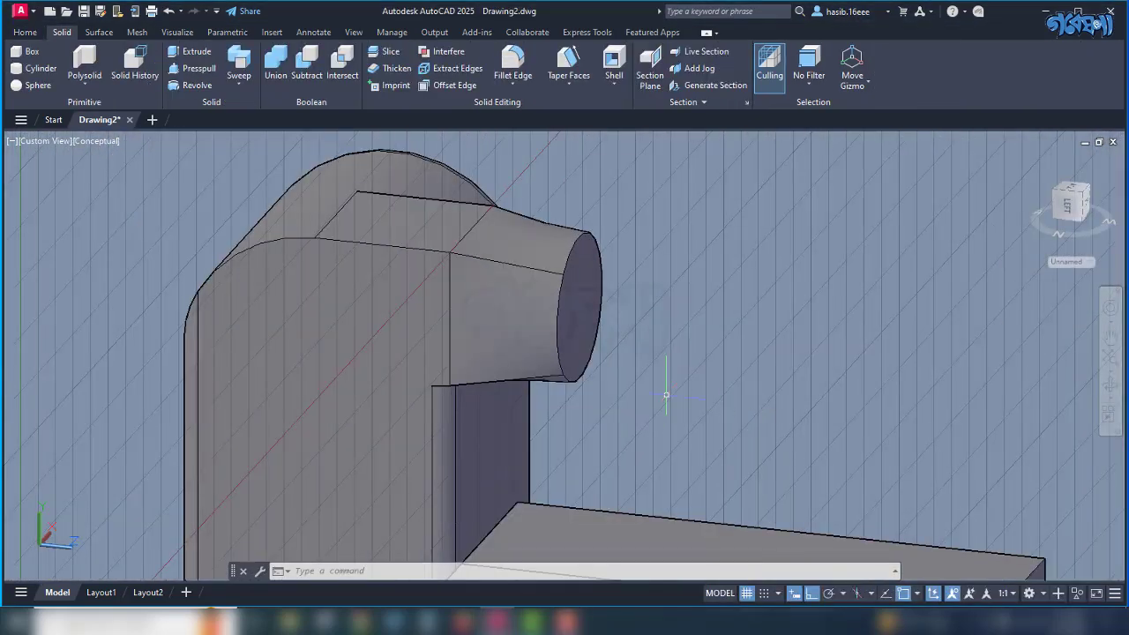
{"action": "middle_click_drag", "start_coordinate": [666, 394], "coordinate": [650, 270], "text": "shift"}
{"action": "scroll", "coordinate": [612, 259], "scroll_direction": "up", "scroll_amount": 4}
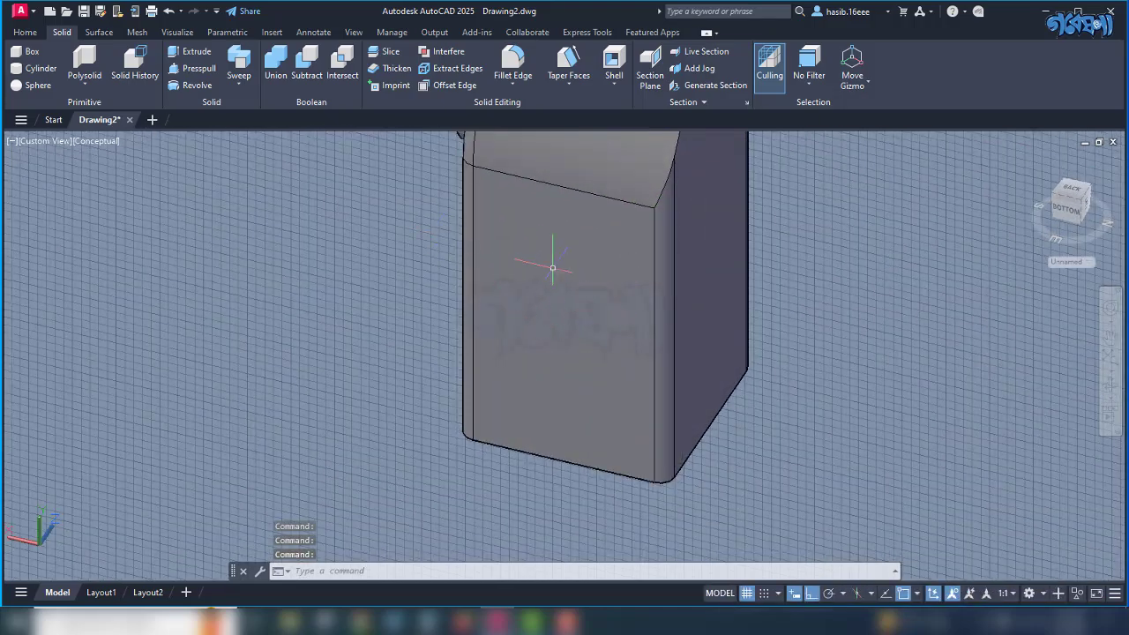
{"action": "left_click", "coordinate": [25, 31]}
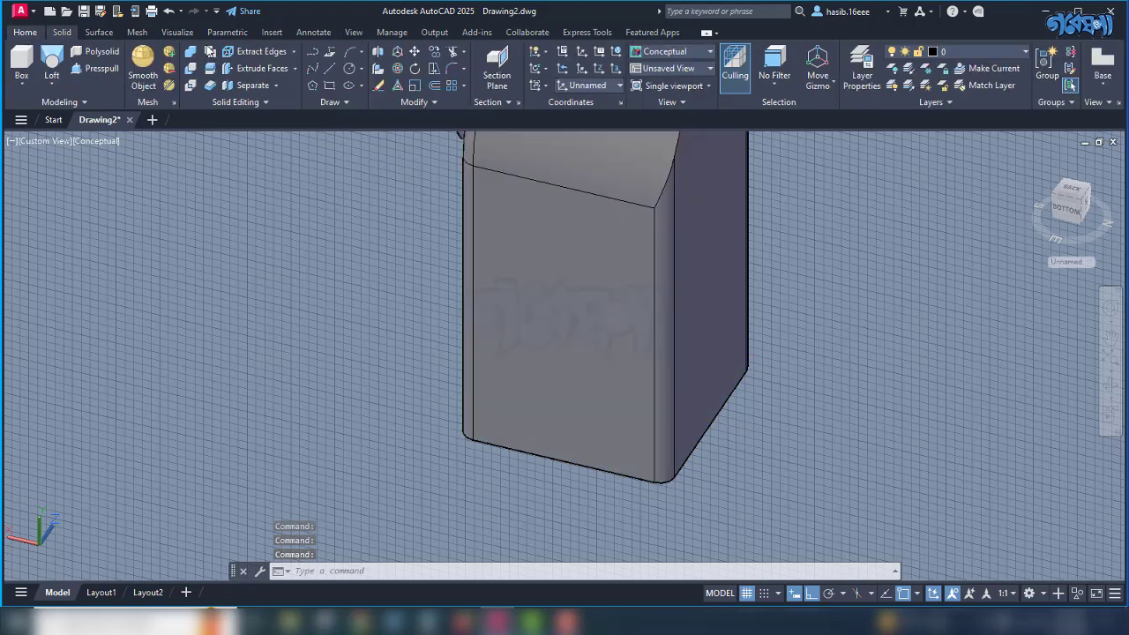
{"action": "left_click", "coordinate": [349, 70]}
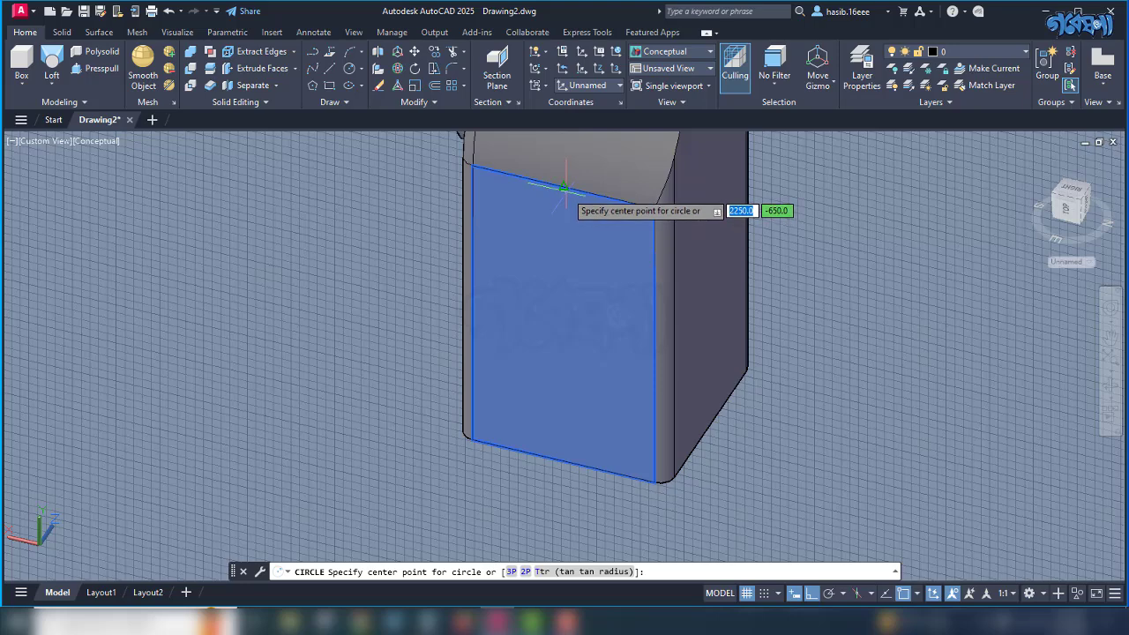
{"action": "right_click", "coordinate": [397, 258], "text": "shift"}
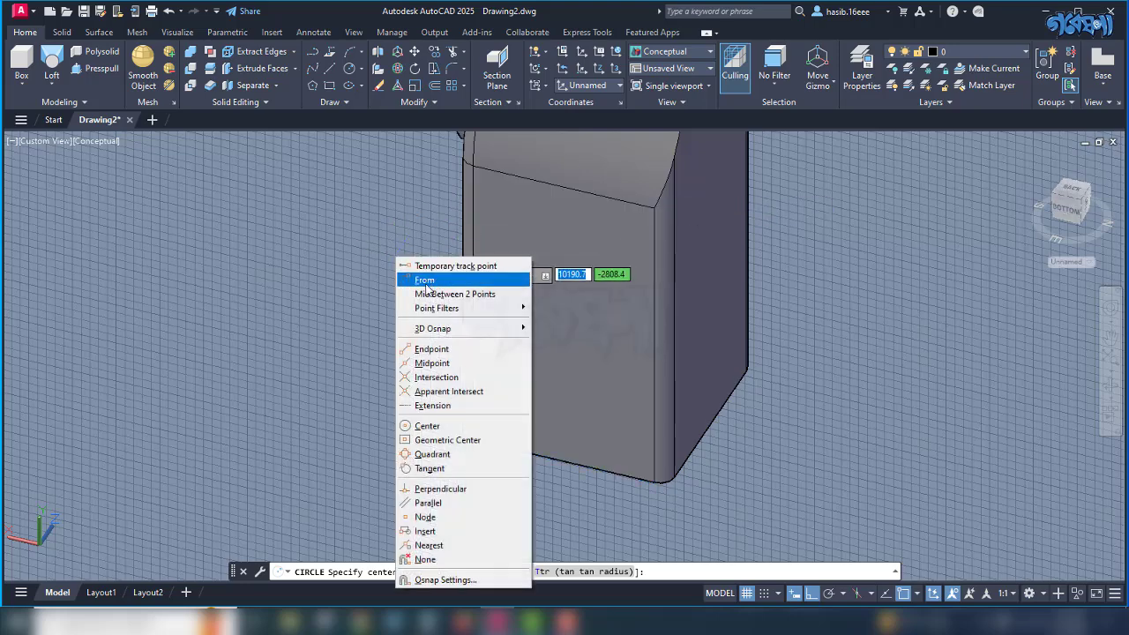
{"action": "left_click", "coordinate": [441, 281]}
{"action": "left_click", "coordinate": [554, 203]}
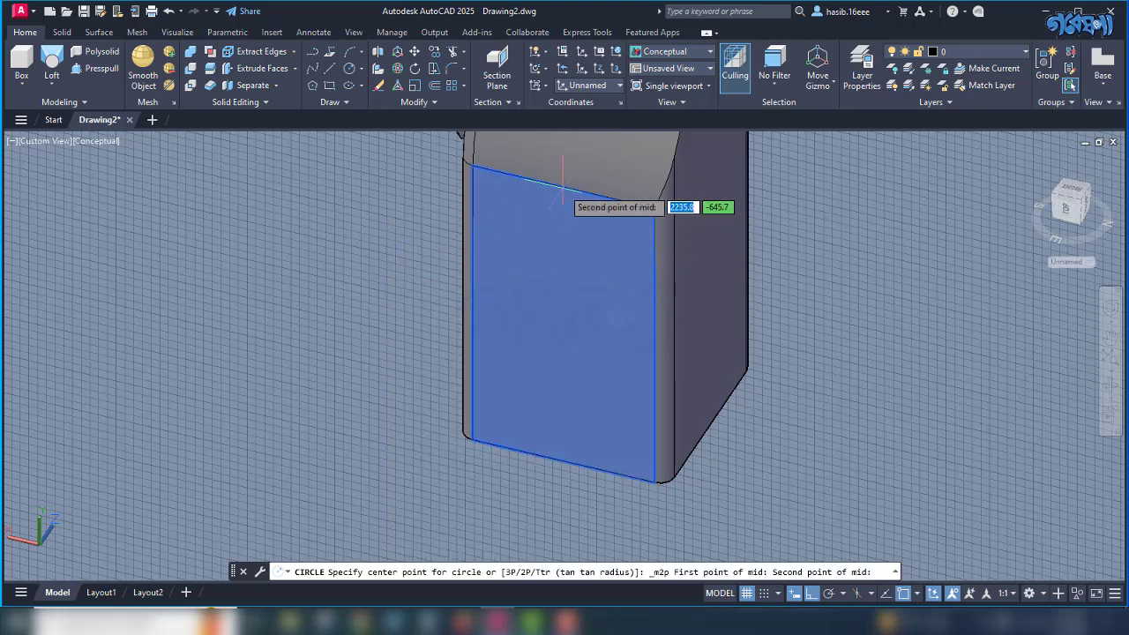
{"action": "left_click", "coordinate": [561, 455]}
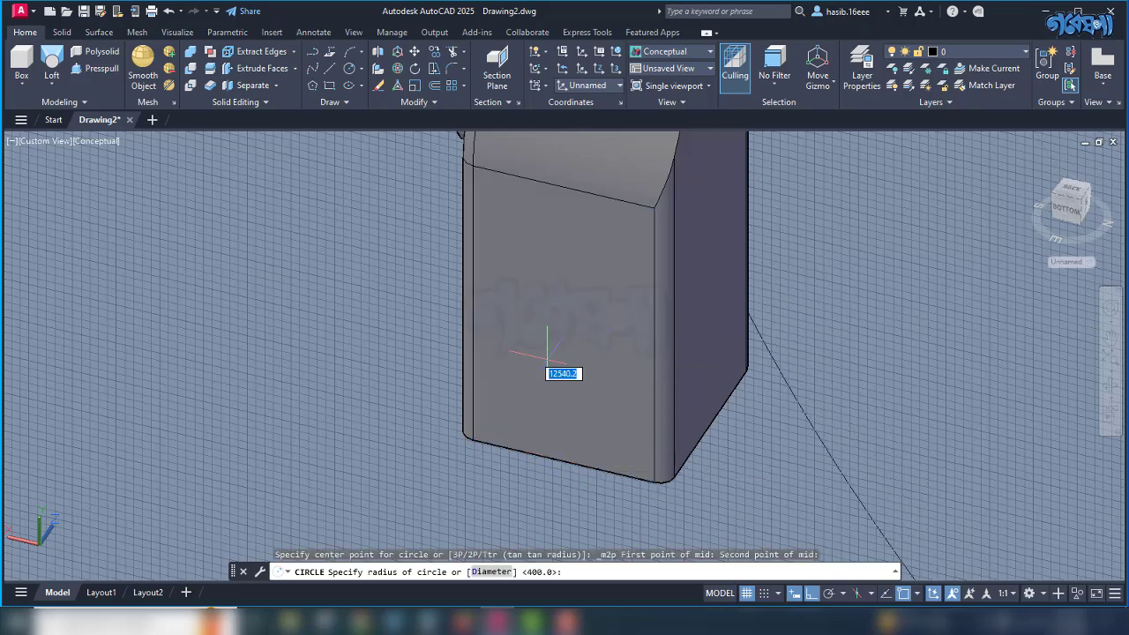
{"action": "scroll", "coordinate": [556, 379], "scroll_direction": "down", "scroll_amount": 5}
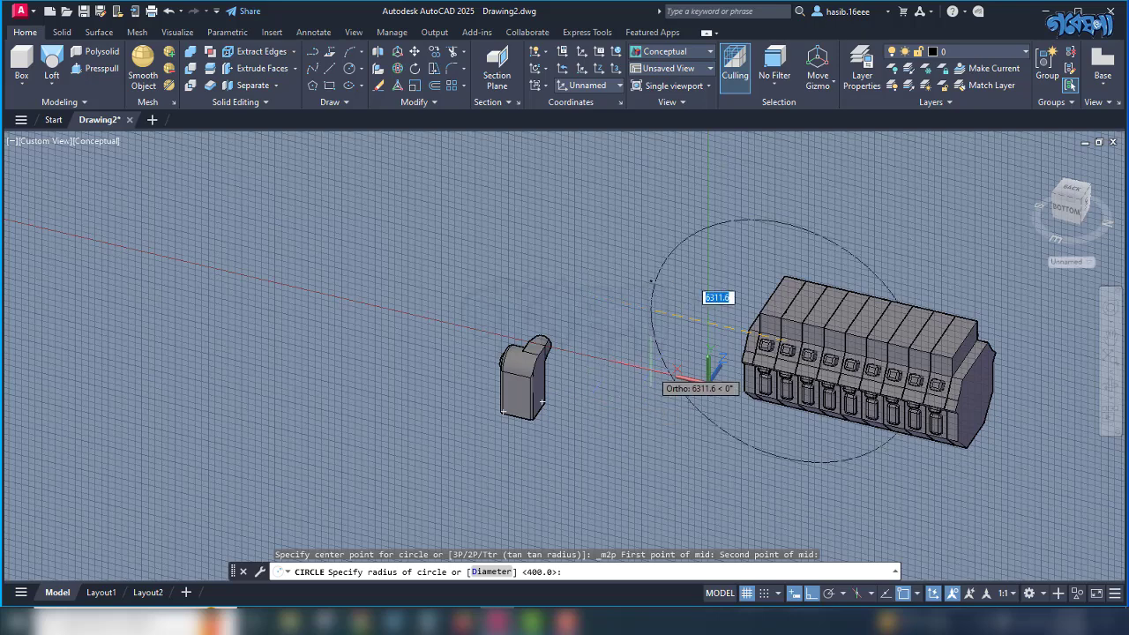
{"action": "key", "text": "Escape"}
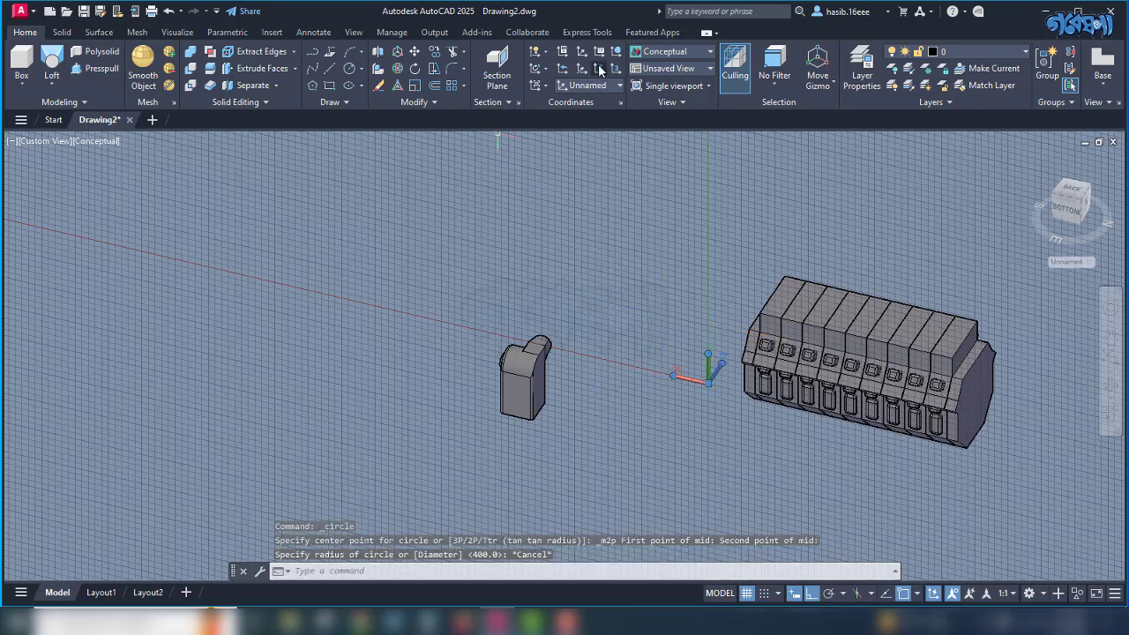
Align the UCS to the bracket's lower front face, origin at its lower corner.
{"action": "type", "text": "ucs"}
{"action": "key", "text": "Return"}
{"action": "scroll", "coordinate": [520, 388], "scroll_direction": "up", "scroll_amount": 3}
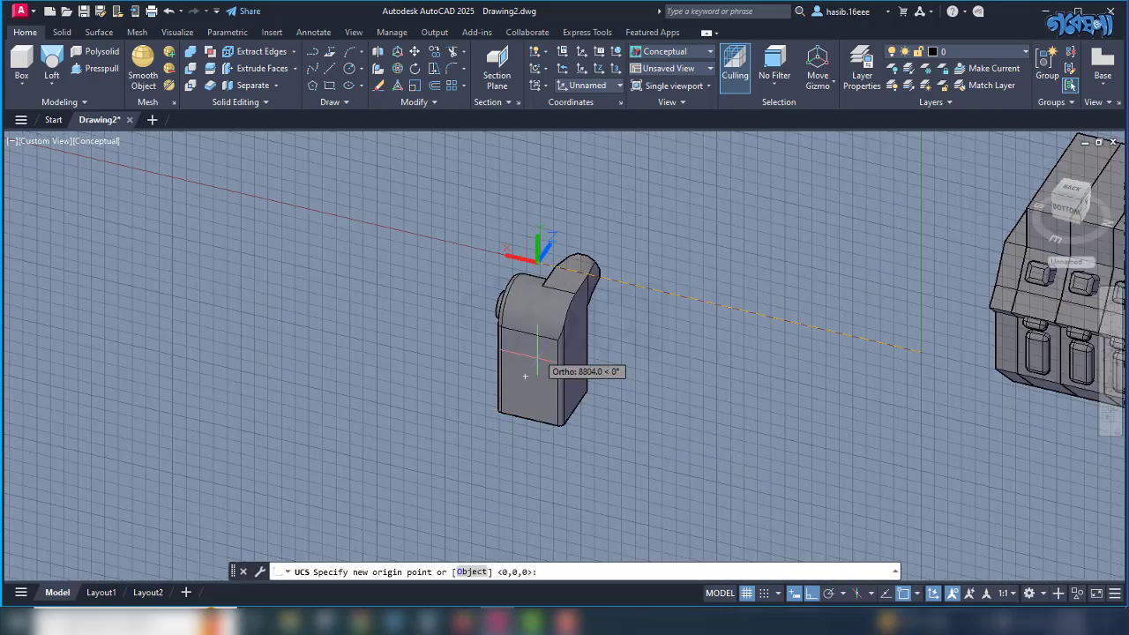
{"action": "left_click", "coordinate": [524, 377]}
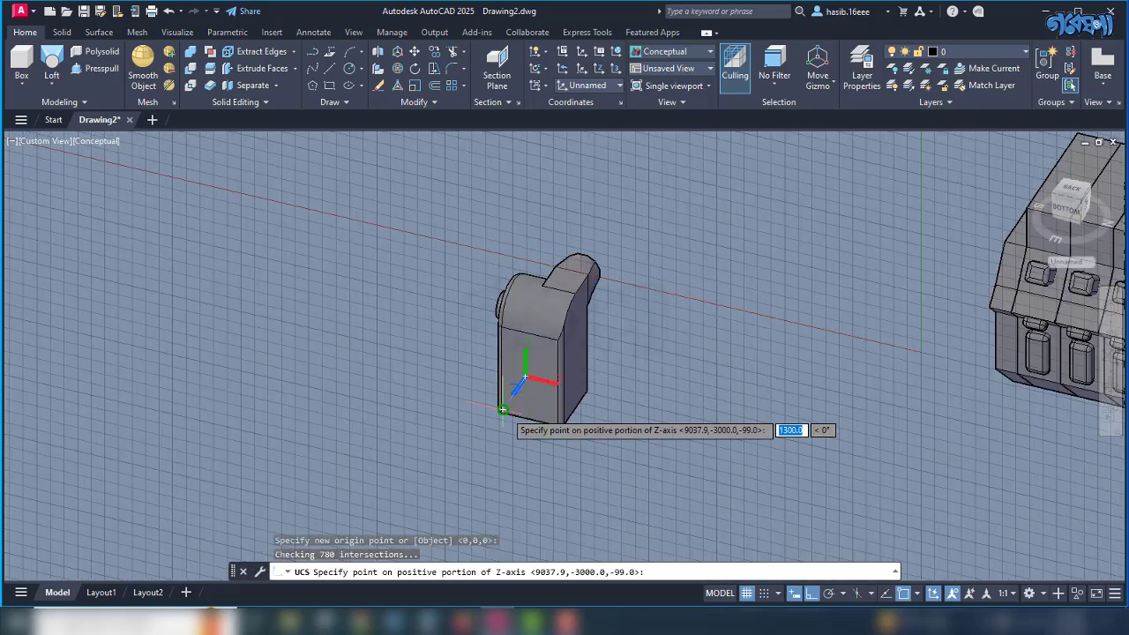
{"action": "left_click", "coordinate": [525, 407]}
{"action": "scroll", "coordinate": [520, 380], "scroll_direction": "up", "scroll_amount": 5}
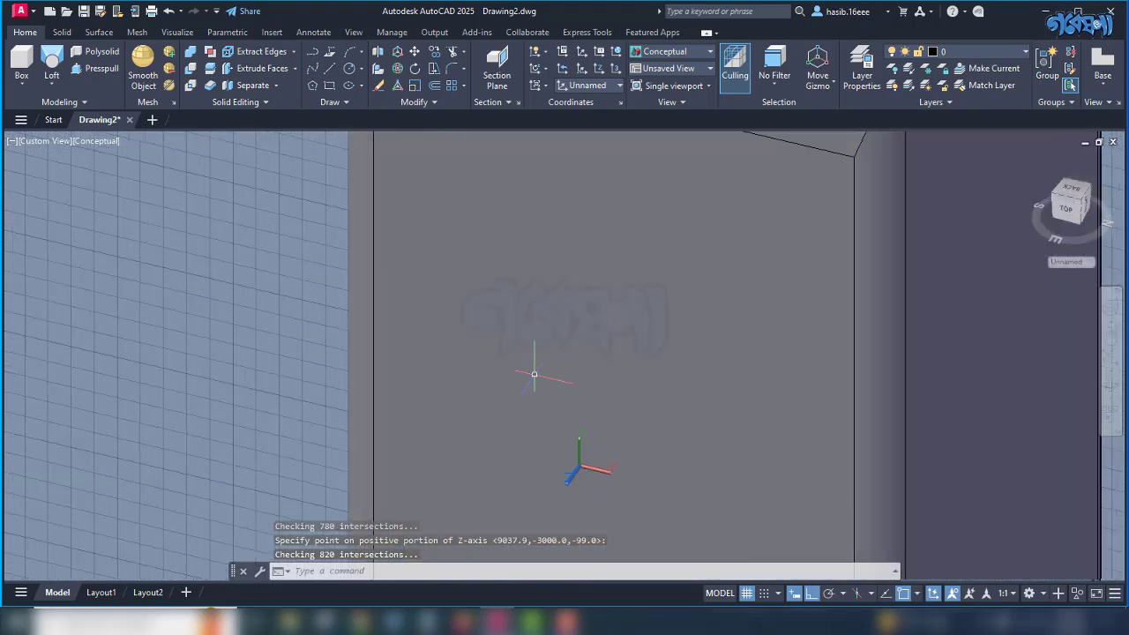
{"action": "scroll", "coordinate": [529, 371], "scroll_direction": "down", "scroll_amount": 1}
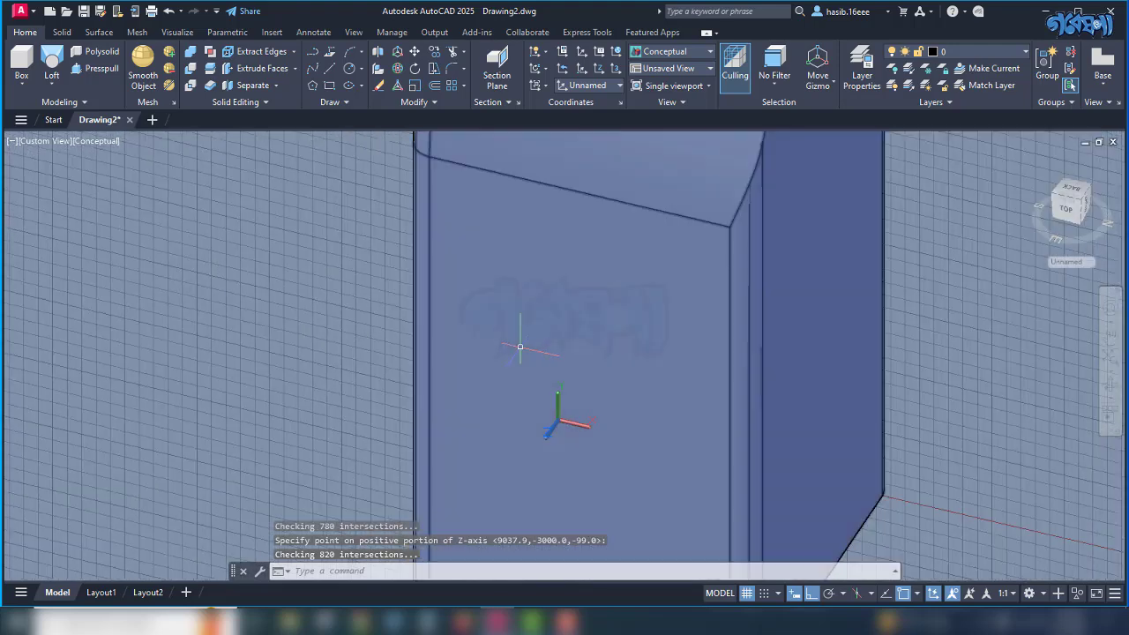
Draw a vertical guide line from the face's top edge to its bottom edge.
{"action": "left_click", "coordinate": [348, 71]}
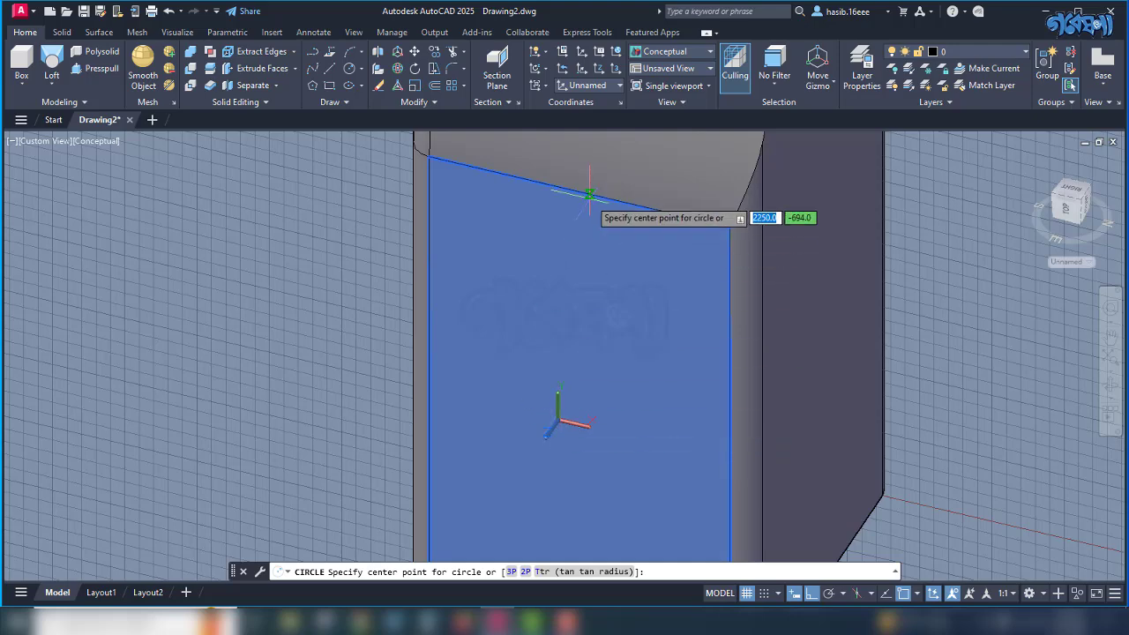
{"action": "scroll", "coordinate": [560, 388], "scroll_direction": "down", "scroll_amount": 3}
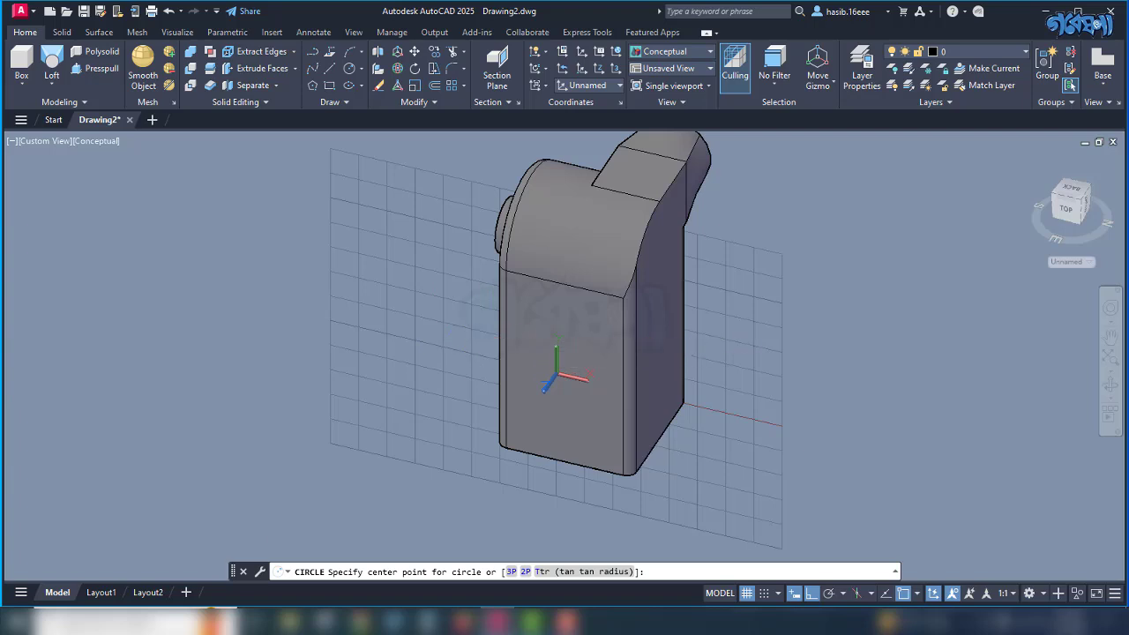
{"action": "key", "text": "Escape"}
{"action": "left_click", "coordinate": [330, 70]}
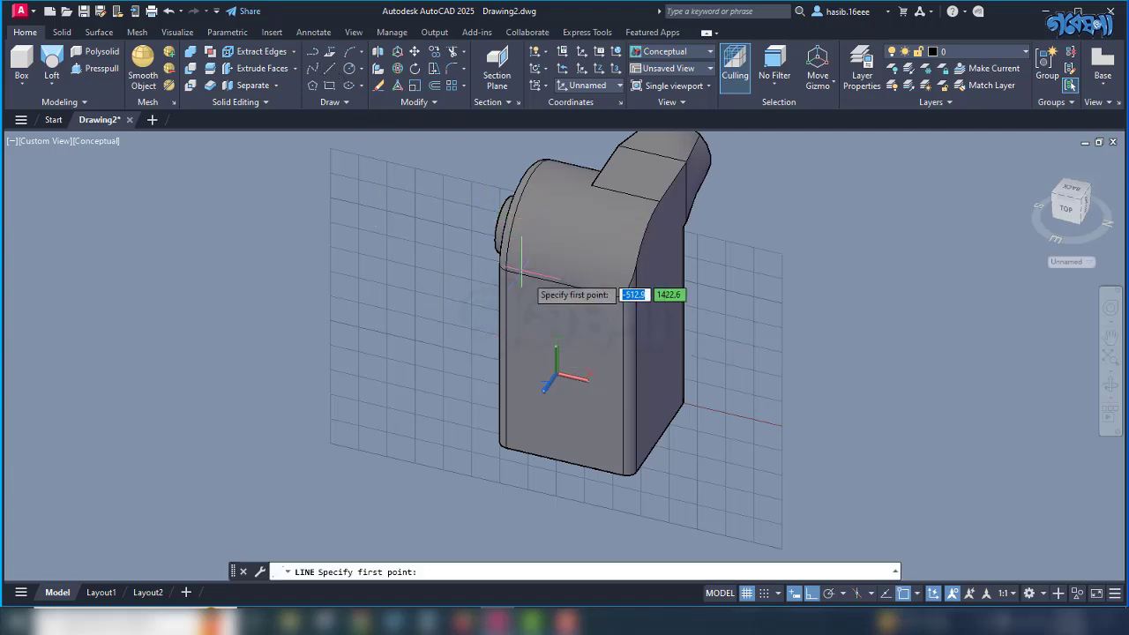
{"action": "left_click", "coordinate": [564, 284]}
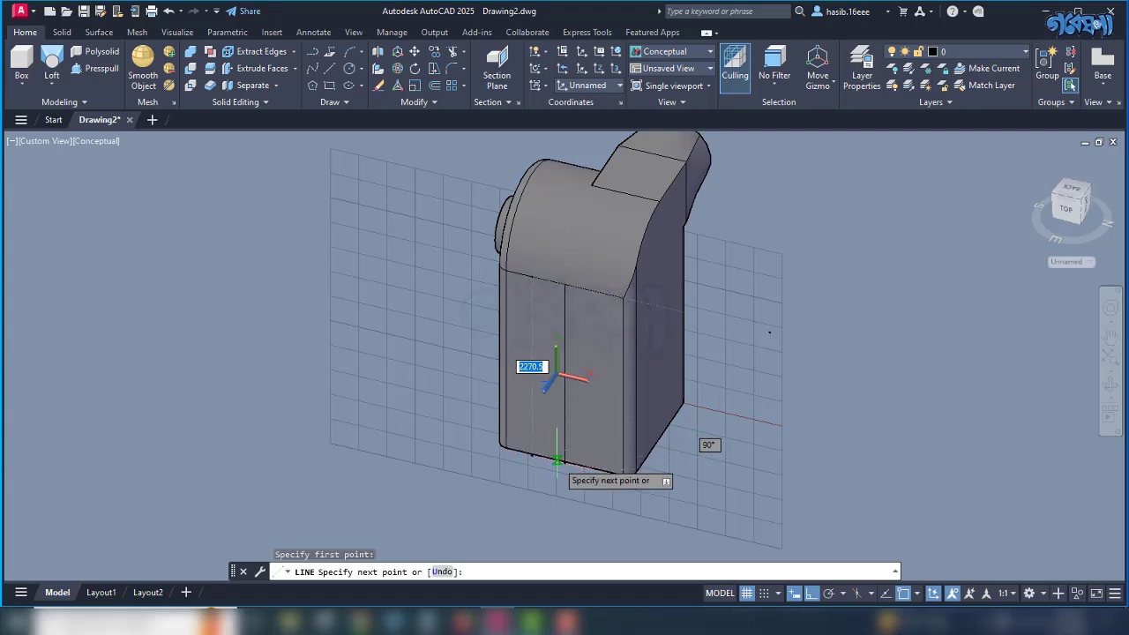
{"action": "left_click", "coordinate": [564, 462]}
{"action": "key", "text": "Return"}
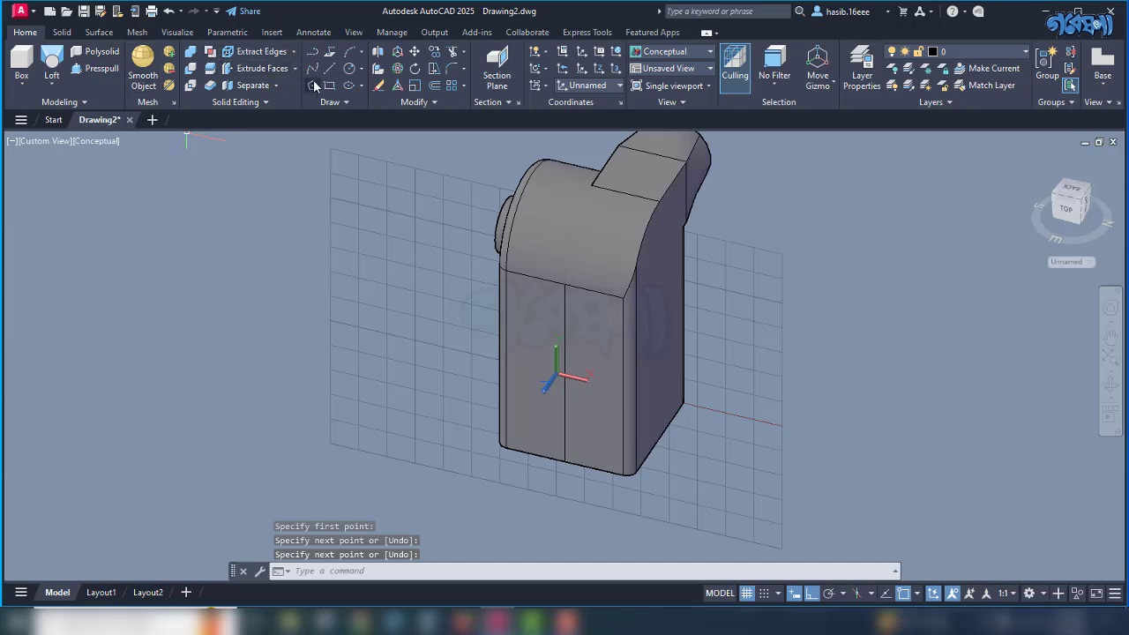
Draw a radius-200 circle centred low on the bracket's front face.
{"action": "left_click", "coordinate": [350, 70]}
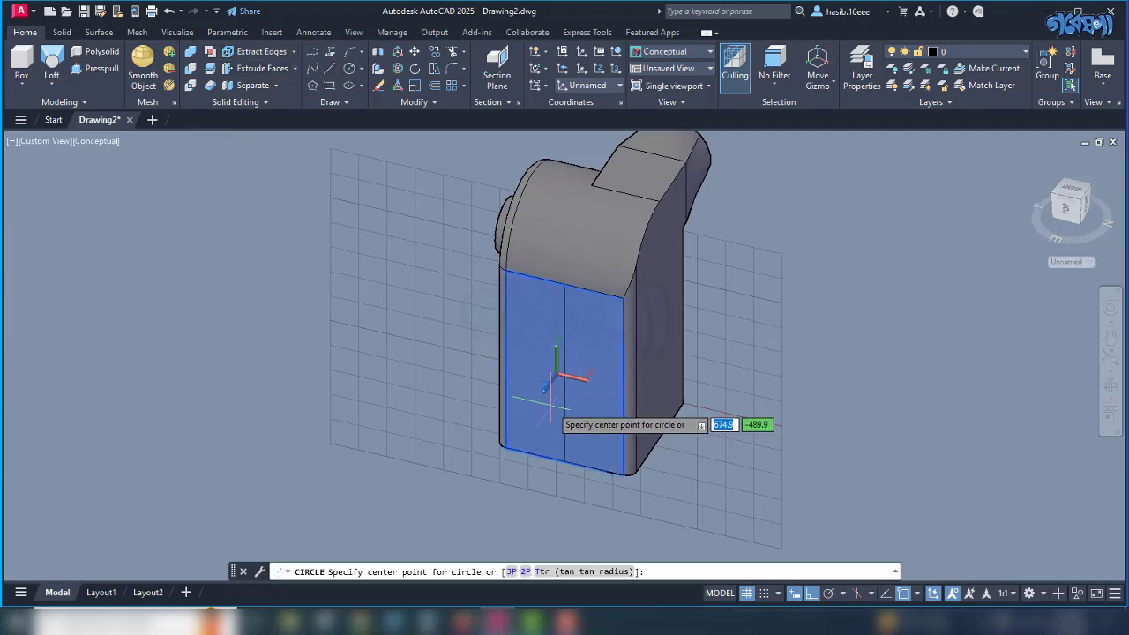
{"action": "scroll", "coordinate": [565, 418], "scroll_direction": "up", "scroll_amount": 5}
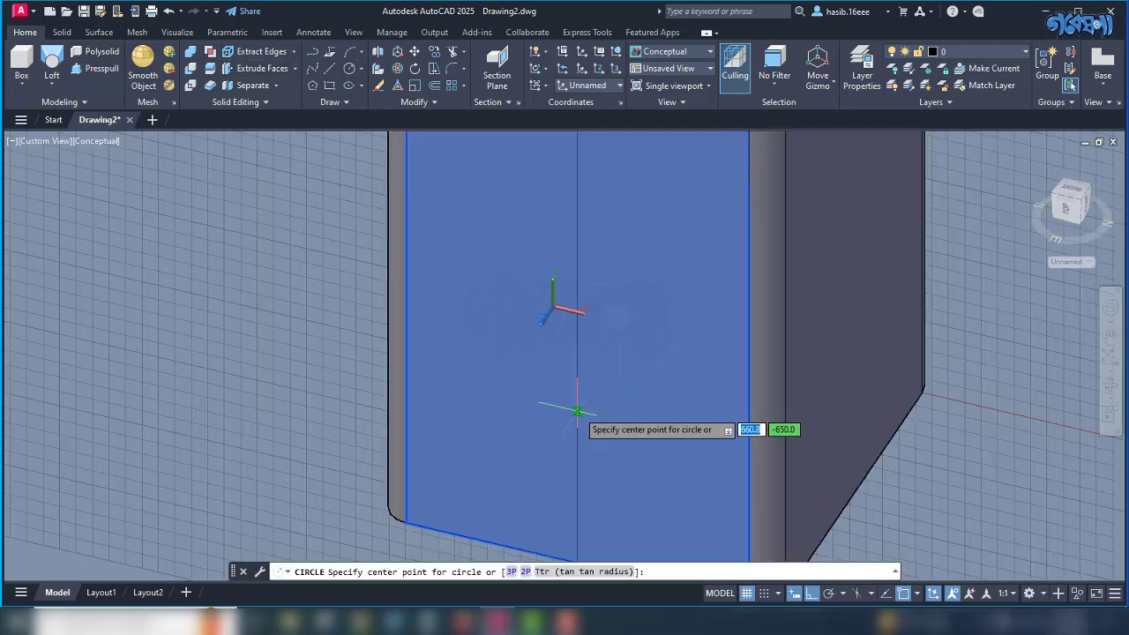
{"action": "left_click", "coordinate": [577, 396]}
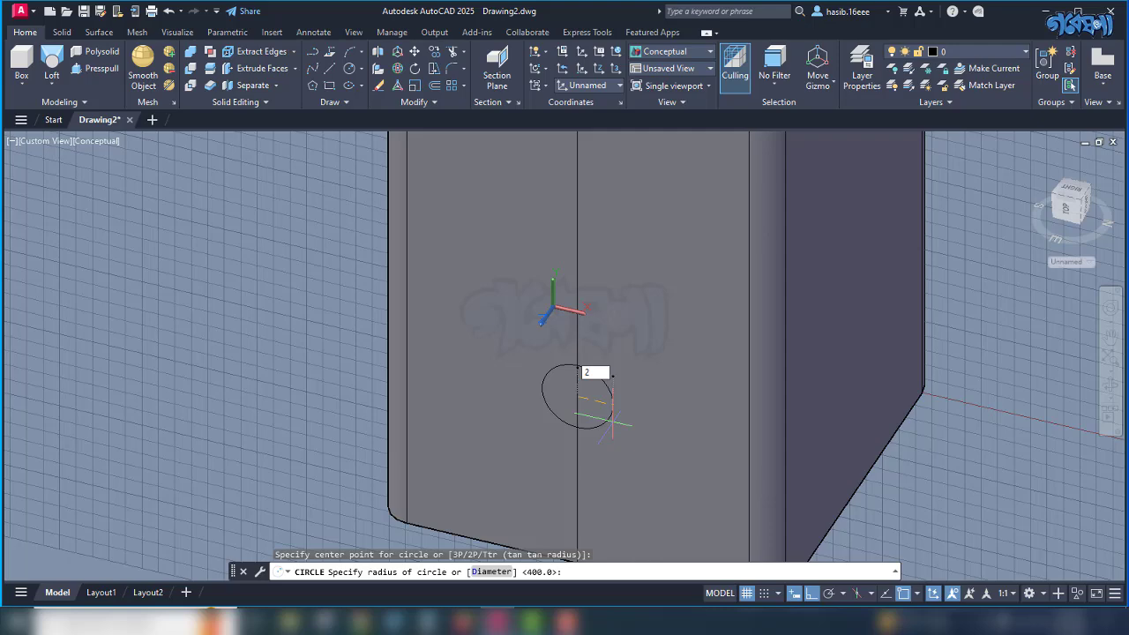
{"action": "type", "text": "200"}
{"action": "key", "text": "Return"}
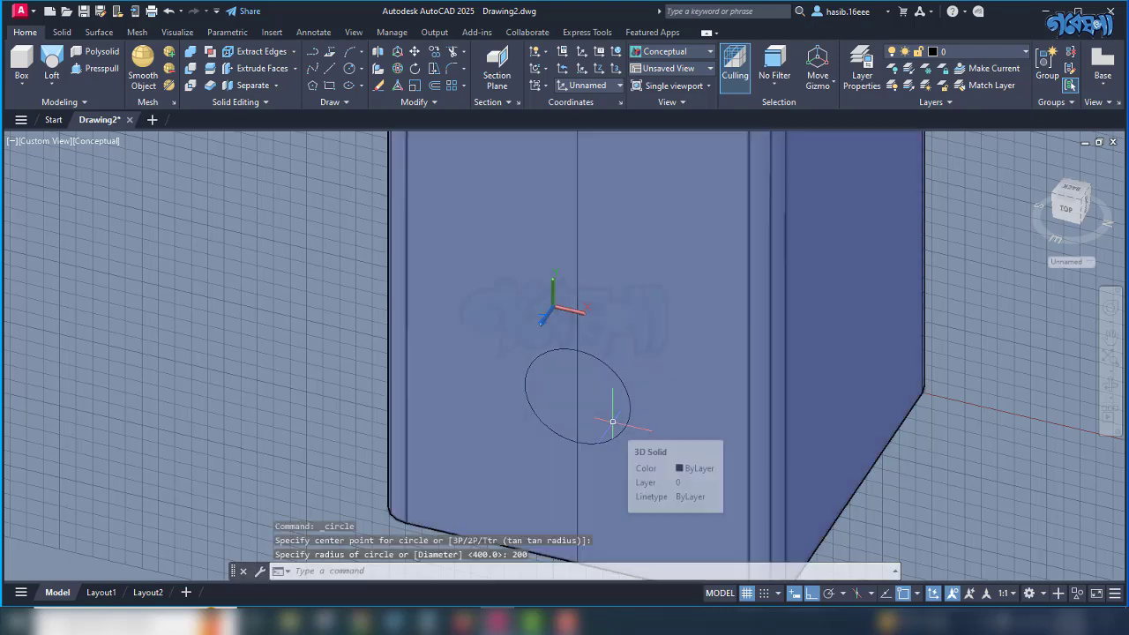
{"action": "scroll", "coordinate": [612, 421], "scroll_direction": "down", "scroll_amount": 5}
Erase the vertical guide line, leaving the bracket solid intact.
{"action": "left_click", "coordinate": [572, 288]}
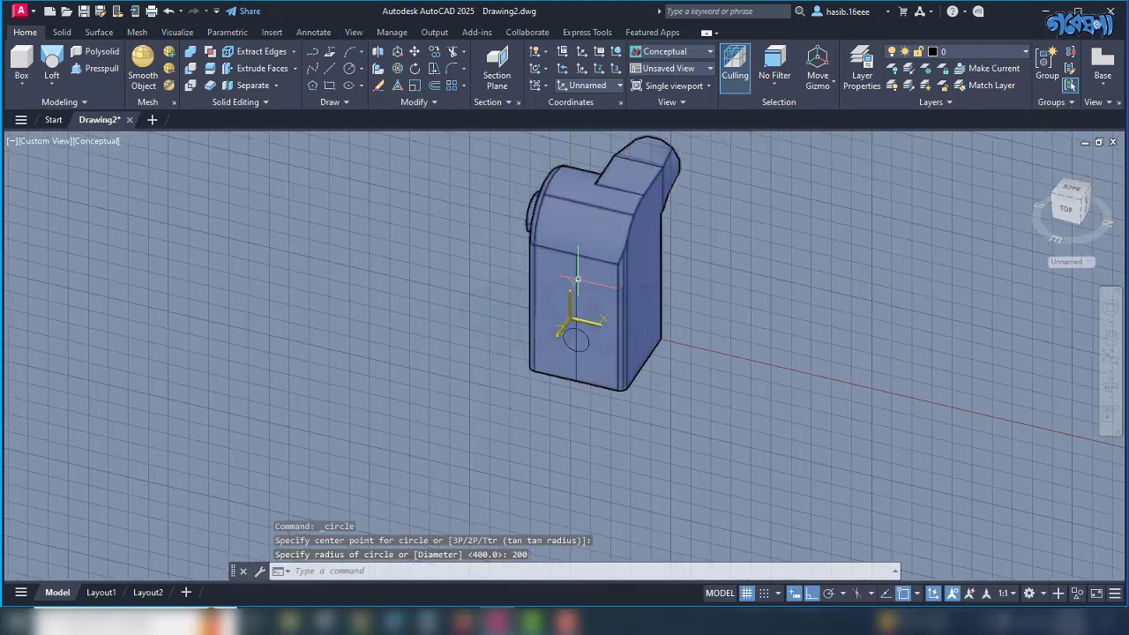
{"action": "left_click", "coordinate": [578, 273]}
{"action": "scroll", "coordinate": [577, 270], "scroll_direction": "up", "scroll_amount": 4}
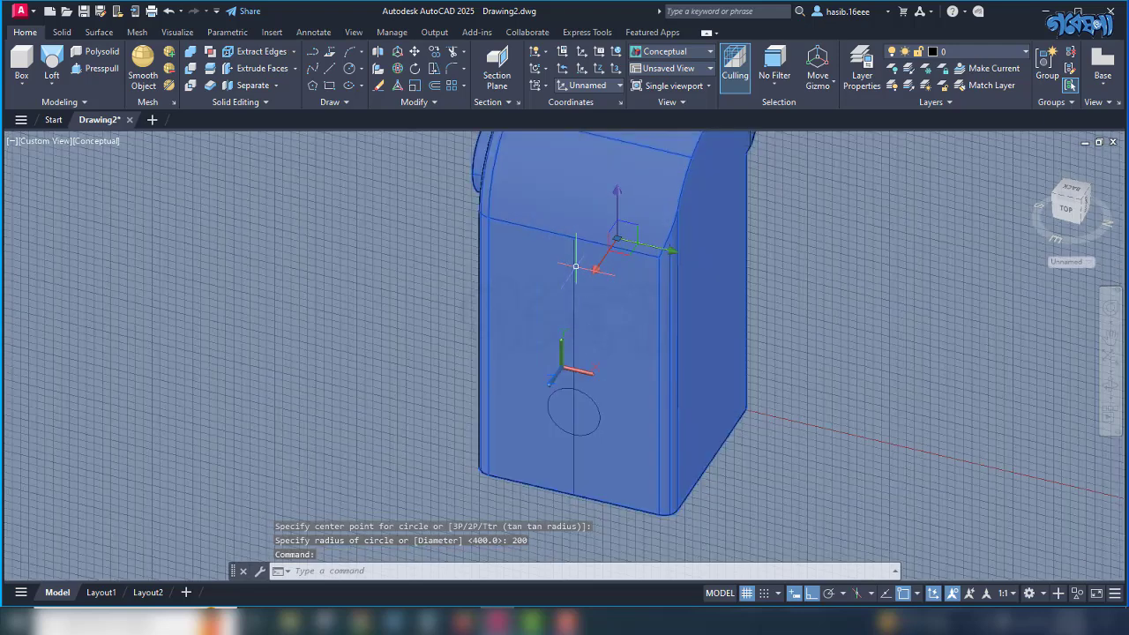
{"action": "left_click", "coordinate": [573, 263]}
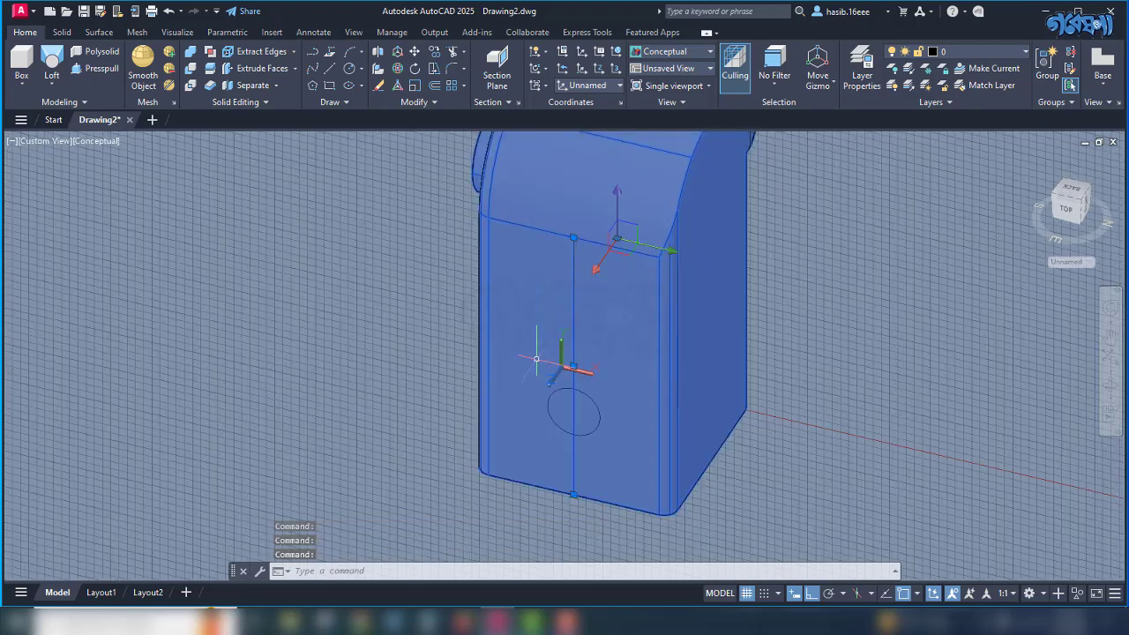
{"action": "left_click", "coordinate": [609, 323], "text": "shift"}
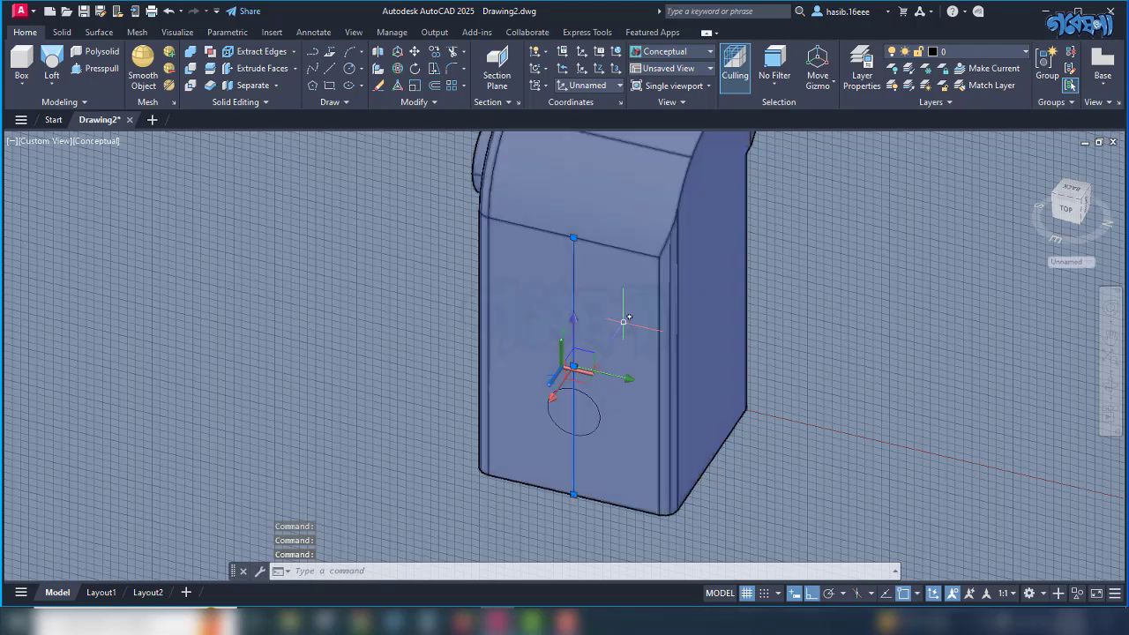
{"action": "key", "text": "Delete"}
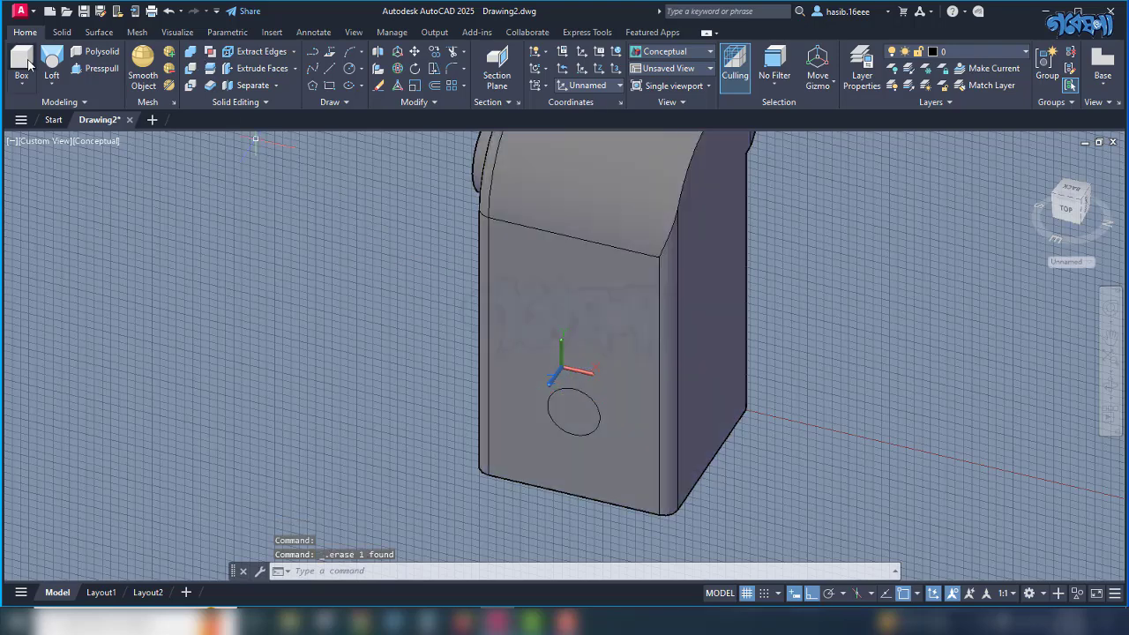
Presspull the circle 200 to form the cylindrical boss.
{"action": "left_click", "coordinate": [98, 69]}
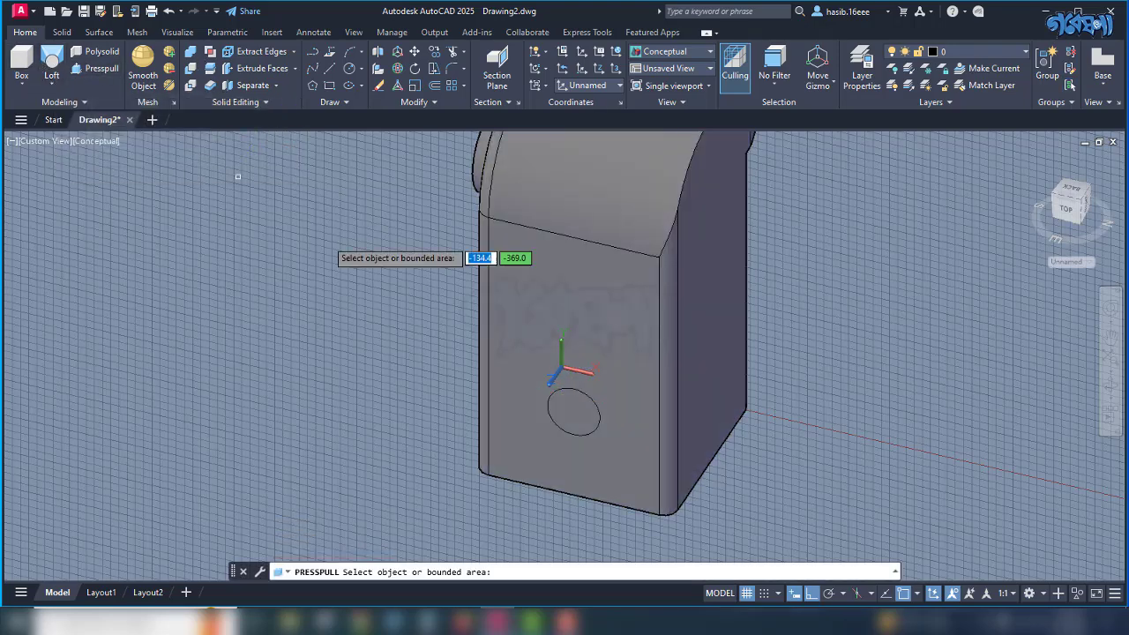
{"action": "left_click", "coordinate": [585, 403]}
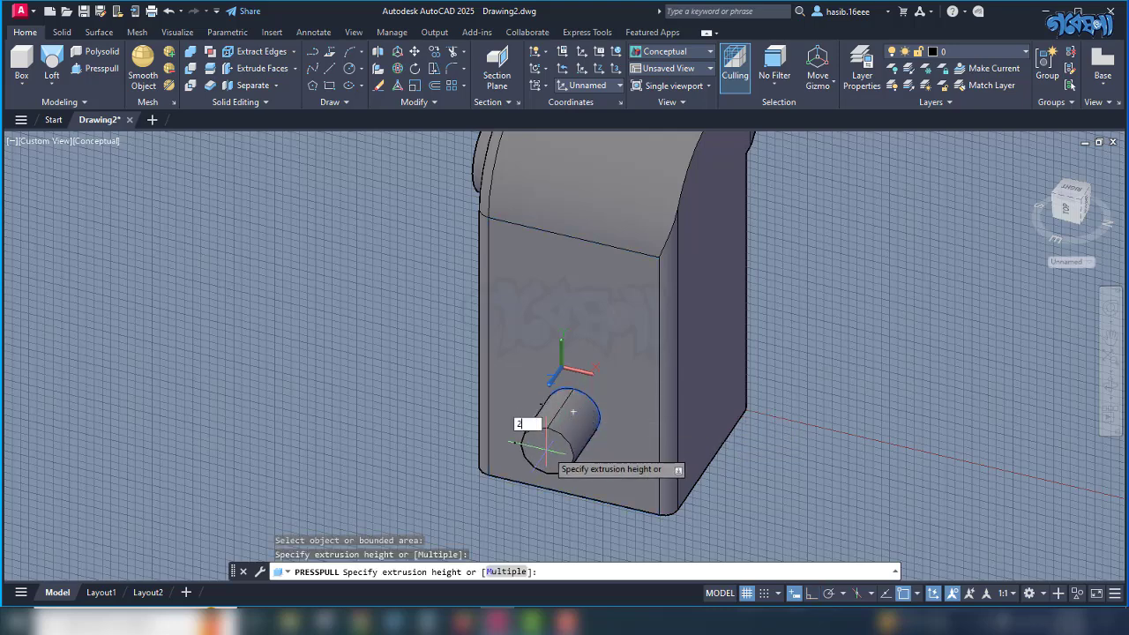
{"action": "key", "text": "Return"}
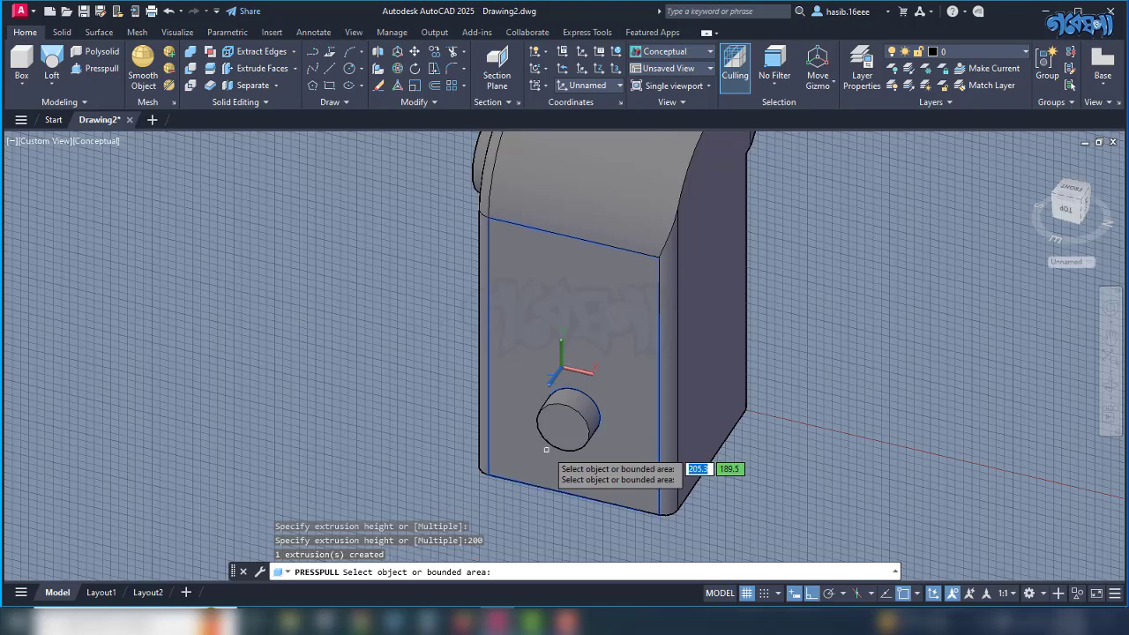
{"action": "key", "text": "Return"}
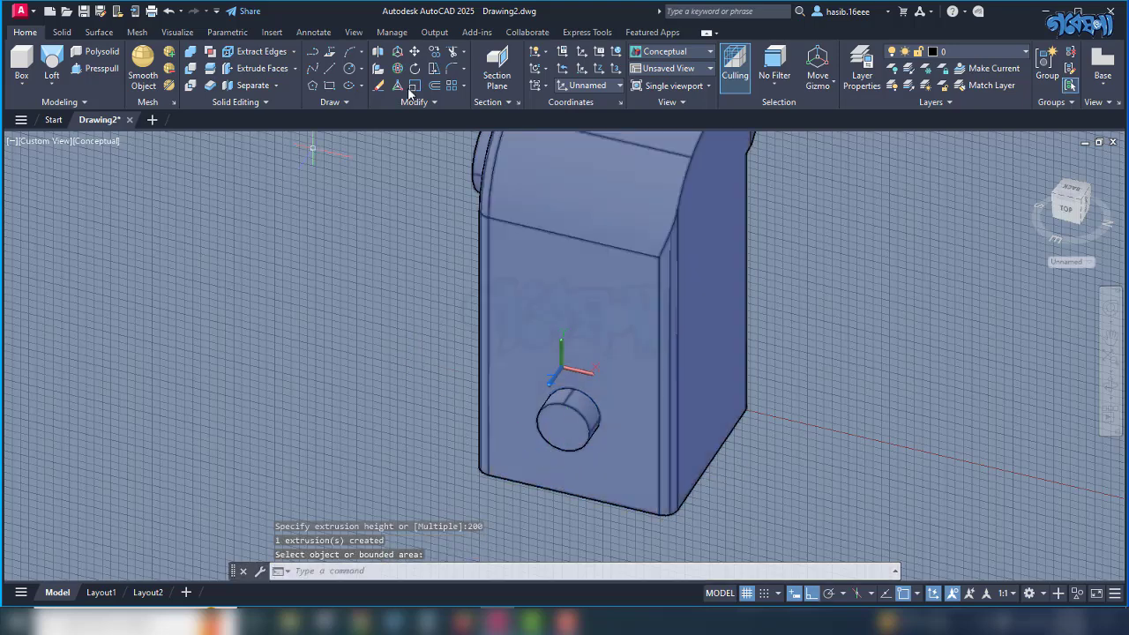
Start a Shell on the bracket solid, removing the side boss's end face.
{"action": "left_click", "coordinate": [60, 35]}
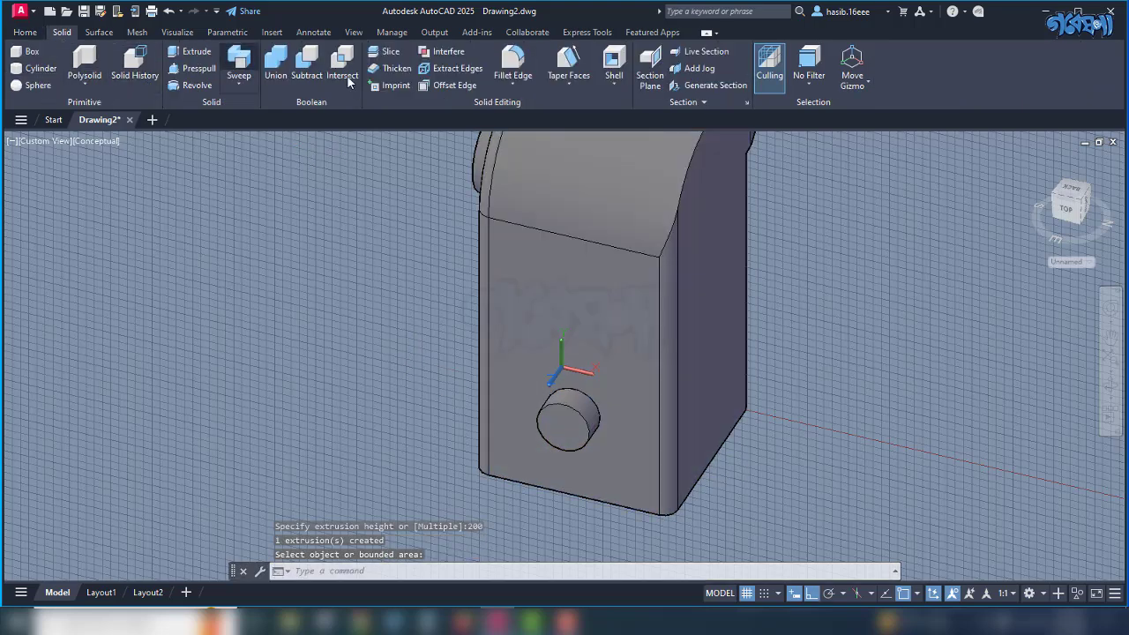
{"action": "left_click", "coordinate": [607, 63]}
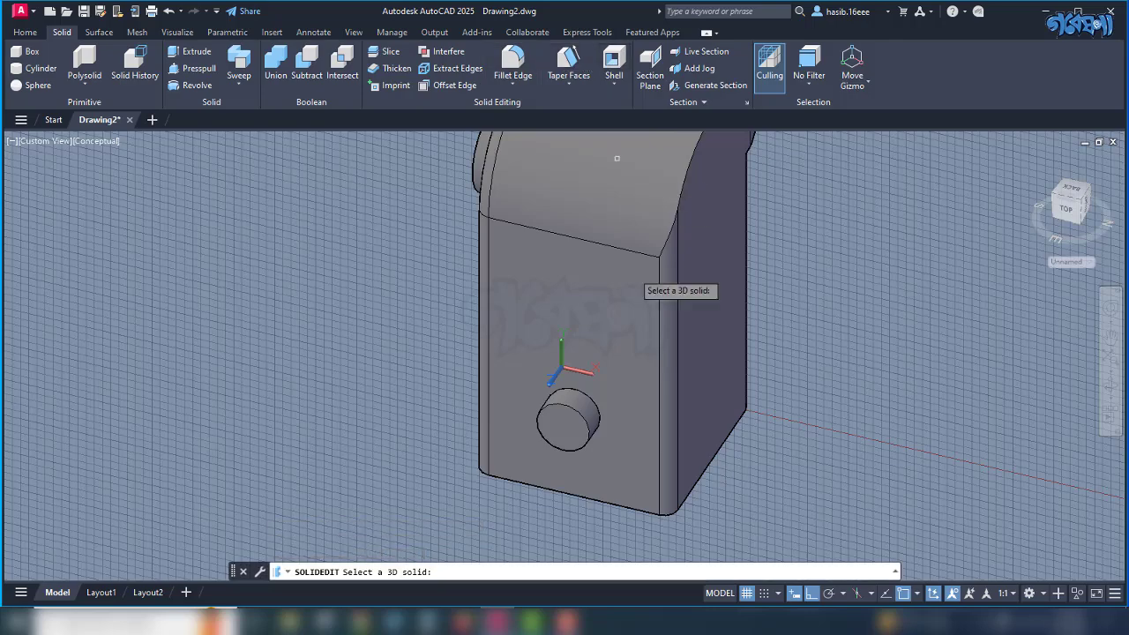
{"action": "left_click", "coordinate": [615, 346]}
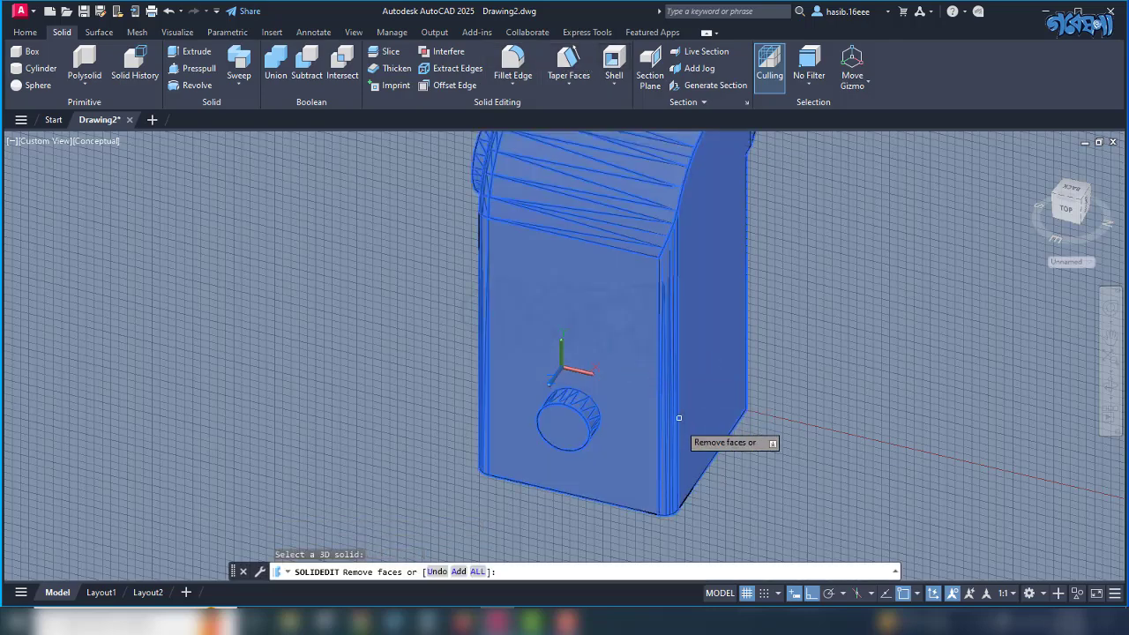
{"action": "middle_click_drag", "start_coordinate": [319, 436], "coordinate": [364, 368], "text": "shift"}
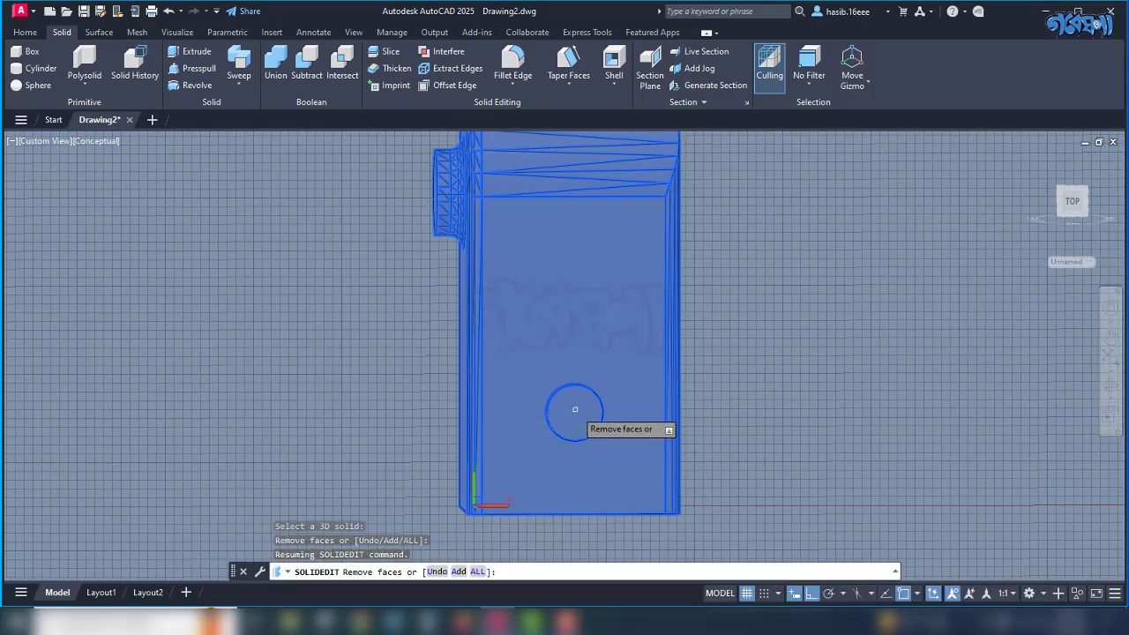
{"action": "left_click", "coordinate": [574, 409]}
{"action": "middle_click_drag", "start_coordinate": [213, 446], "coordinate": [343, 480], "text": "shift"}
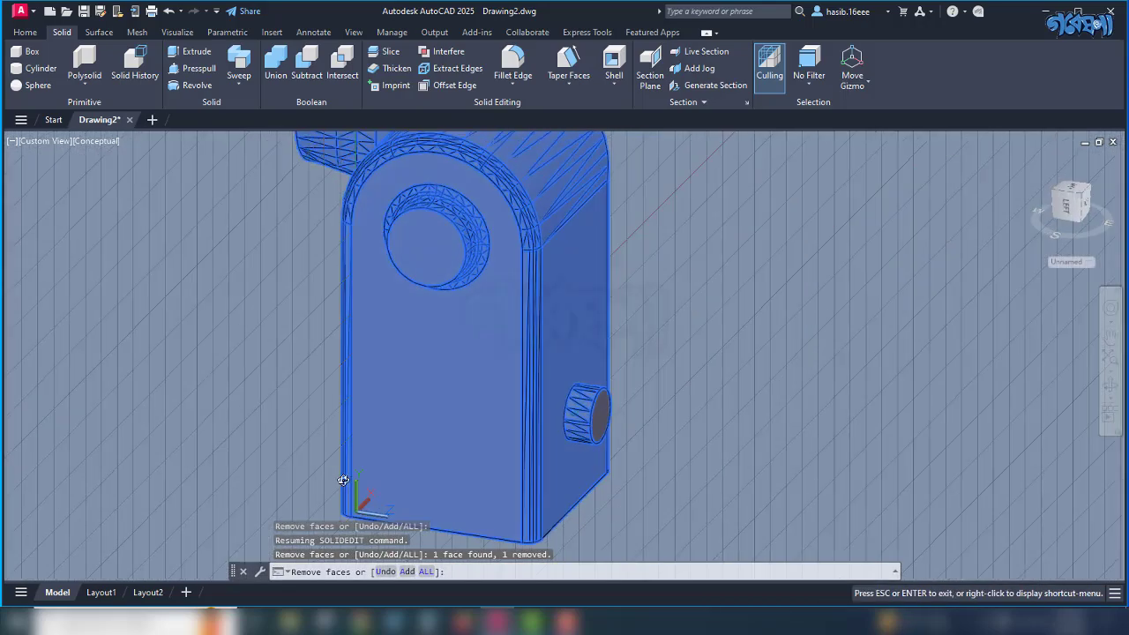
{"action": "middle_click_drag", "start_coordinate": [163, 393], "coordinate": [394, 387], "text": "shift"}
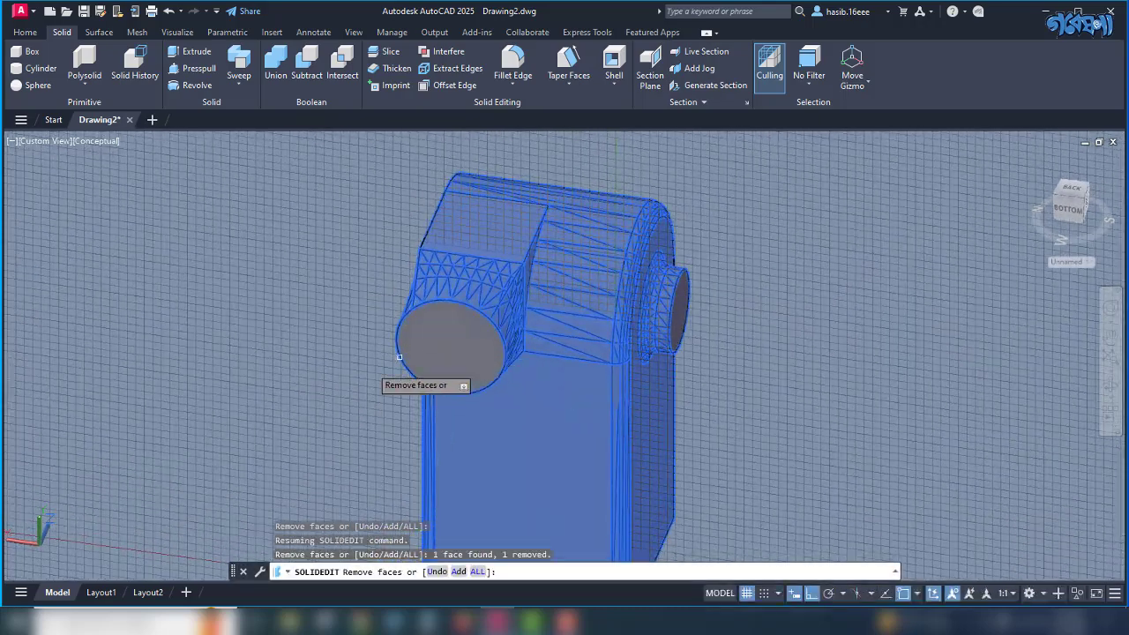
{"action": "key", "text": "Return"}
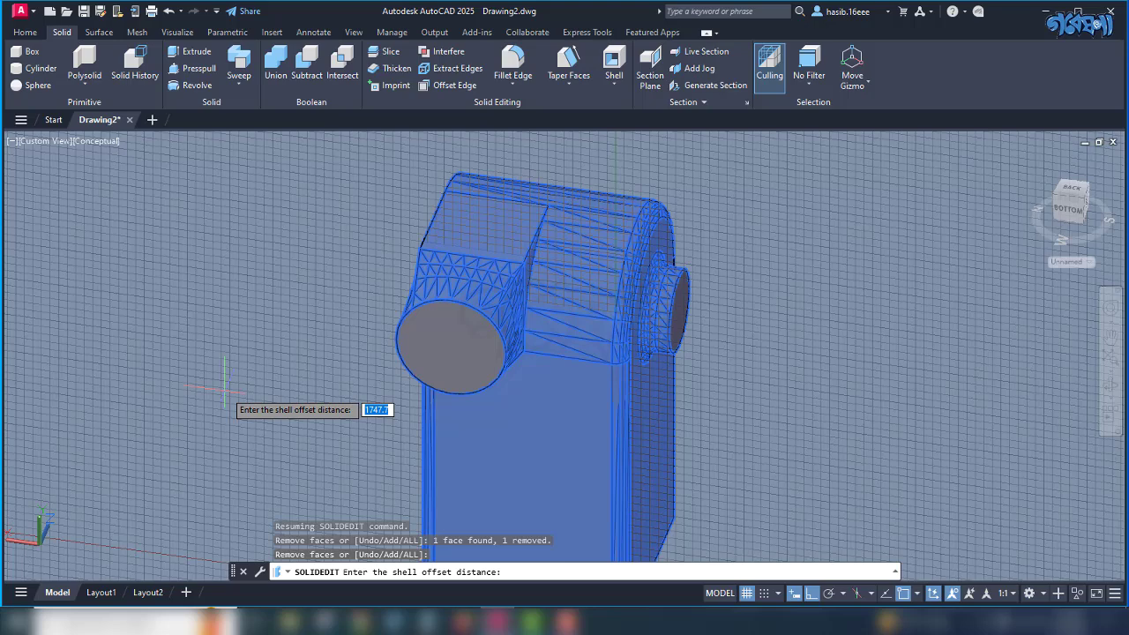
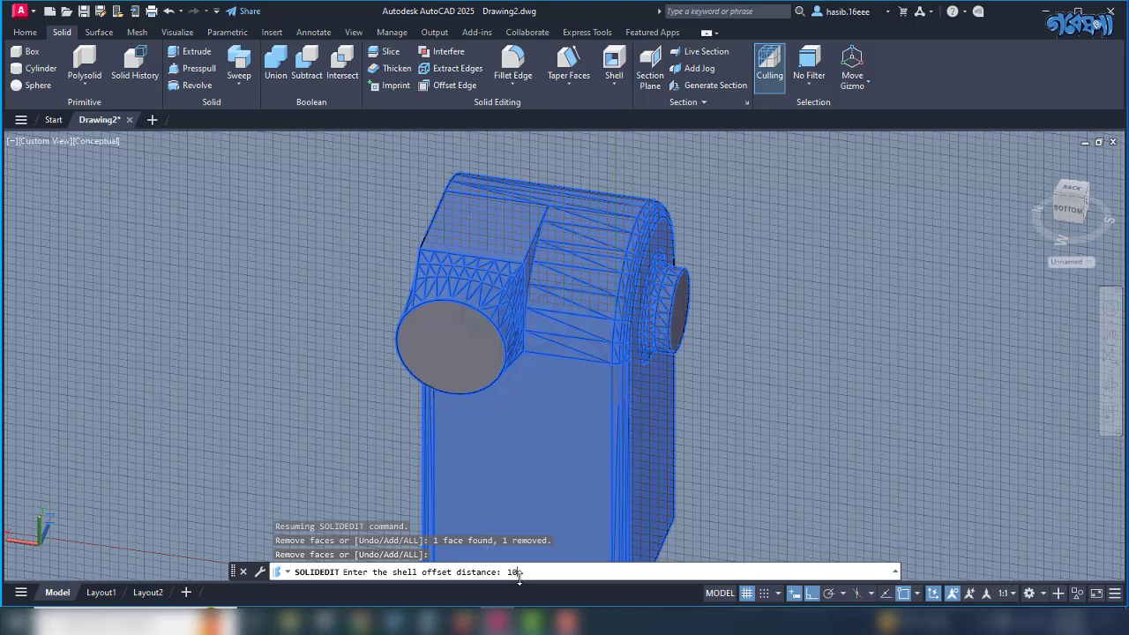
Finish shelling the part with a 10-unit wall offset and exit SOLIDEDIT.
{"action": "type", "text": "10"}
{"action": "key", "text": "Return"}
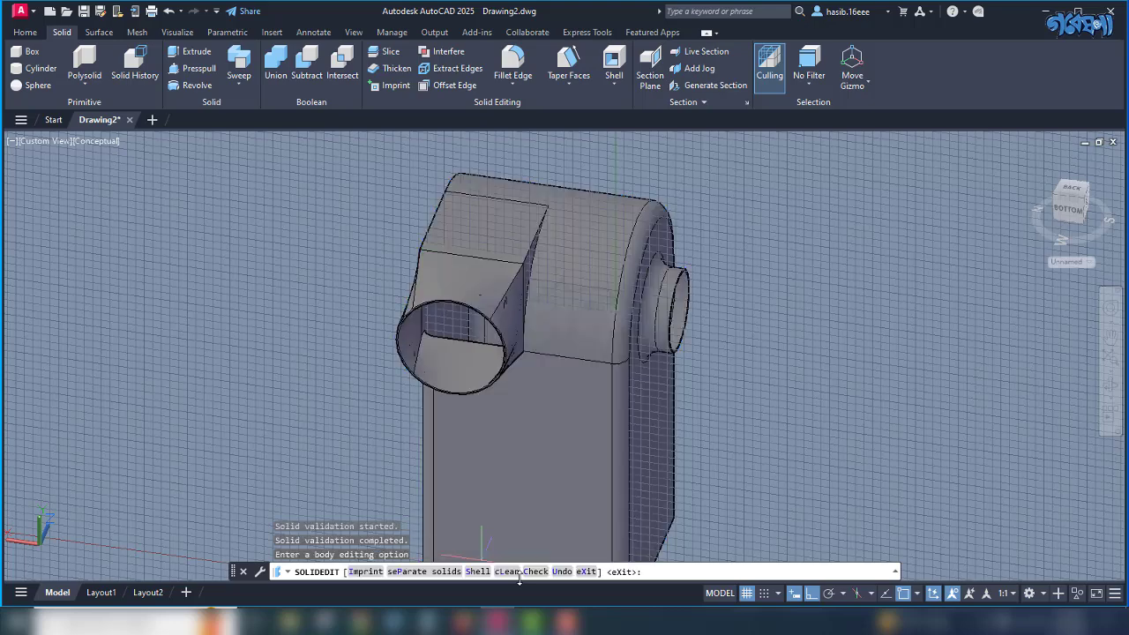
{"action": "key", "text": "Return"}
{"action": "key", "text": "Down"}
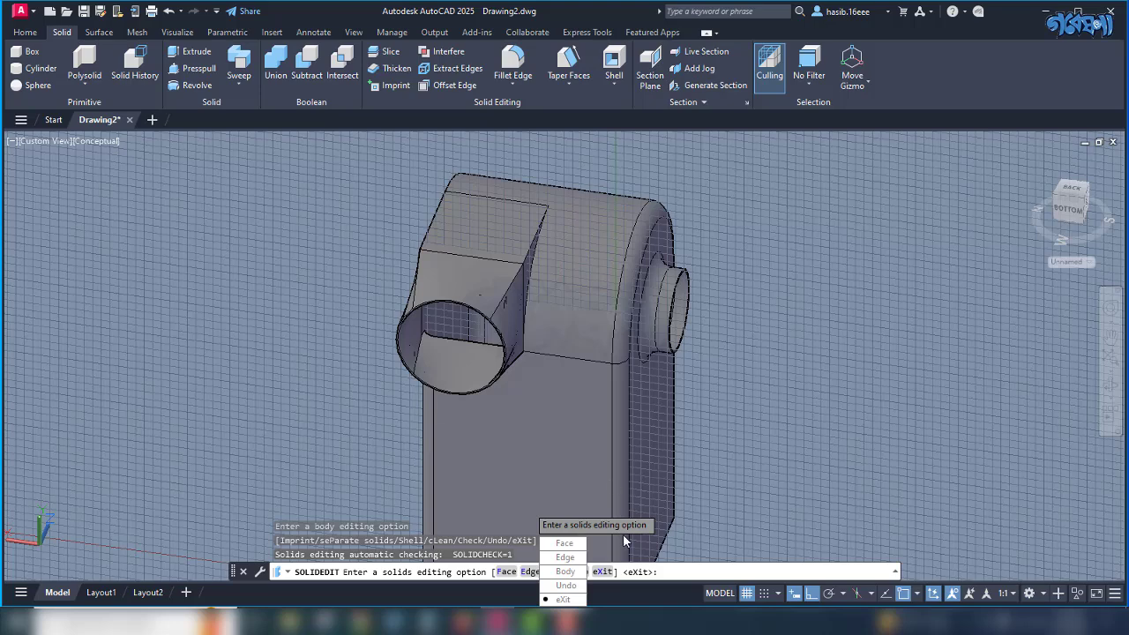
{"action": "left_click", "coordinate": [568, 600]}
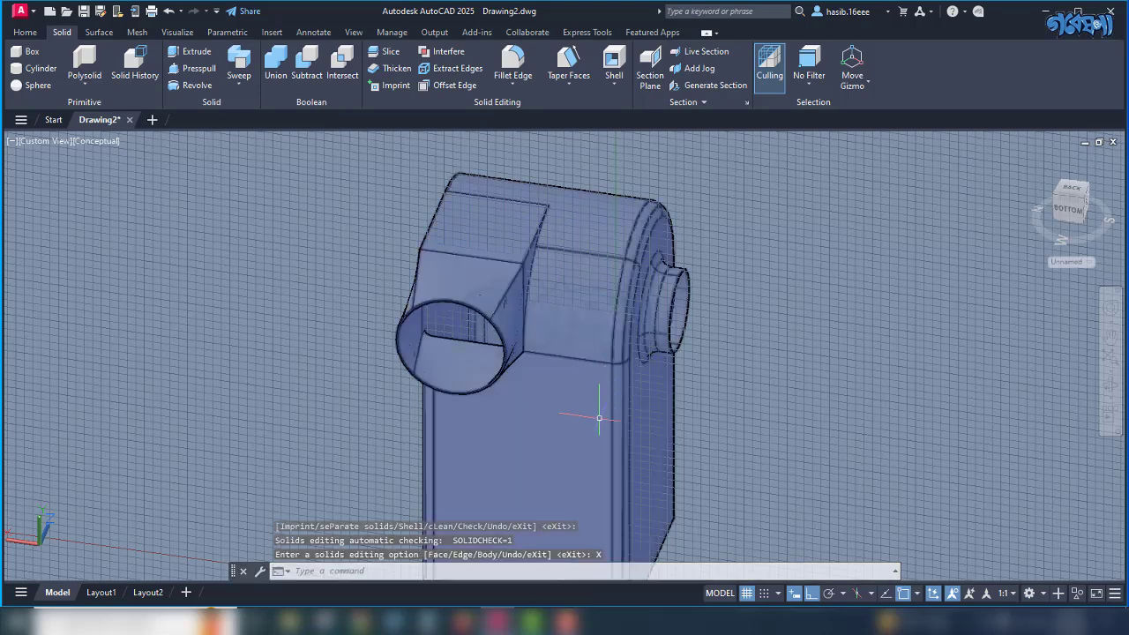
Reset the UCS to World and orbit out to view the hollow part.
{"action": "left_click", "coordinate": [25, 33]}
{"action": "left_click", "coordinate": [622, 81]}
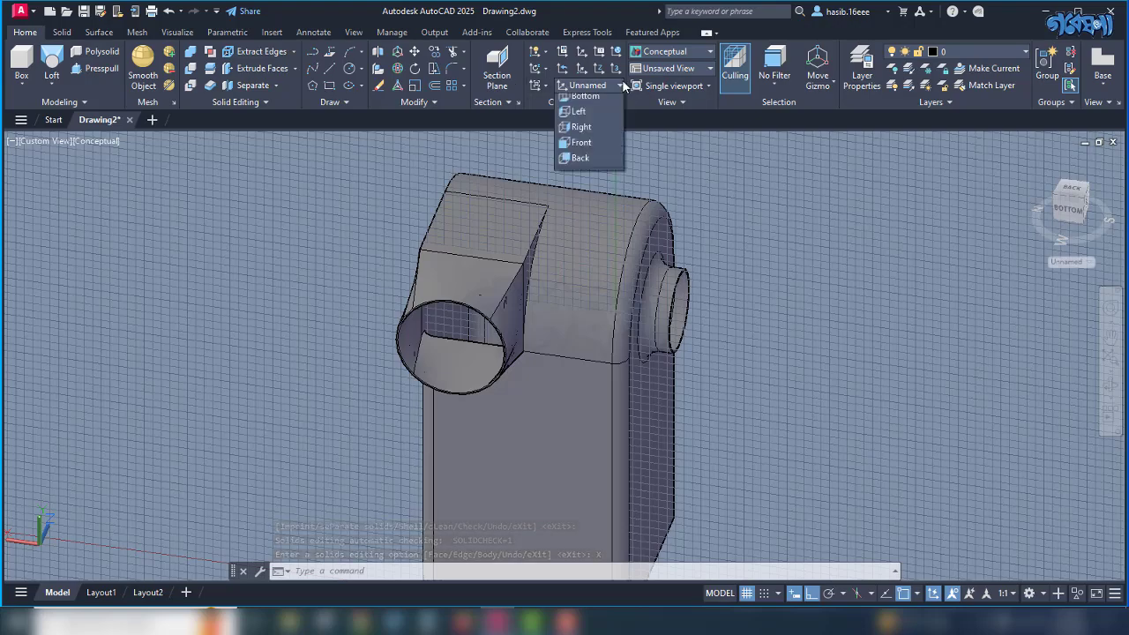
{"action": "left_click", "coordinate": [592, 99]}
{"action": "middle_click_drag", "start_coordinate": [648, 335], "coordinate": [683, 385], "text": "shift"}
{"action": "scroll", "coordinate": [525, 362], "scroll_direction": "down", "scroll_amount": 5}
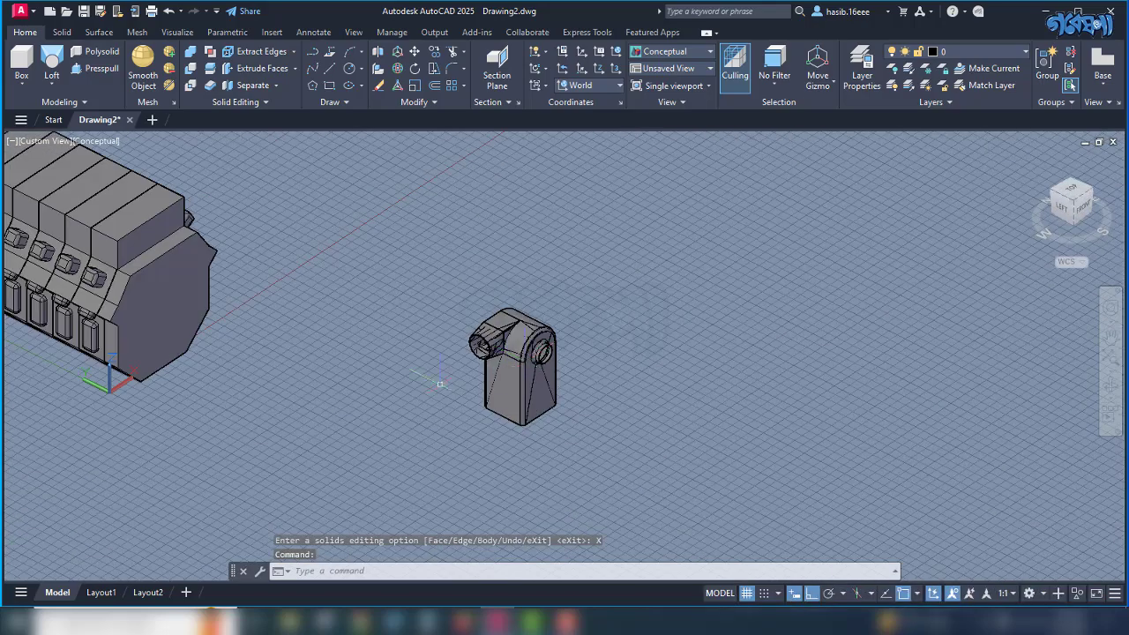
Rotate the hollow part 90° about its bottom corner.
{"action": "left_click", "coordinate": [534, 371]}
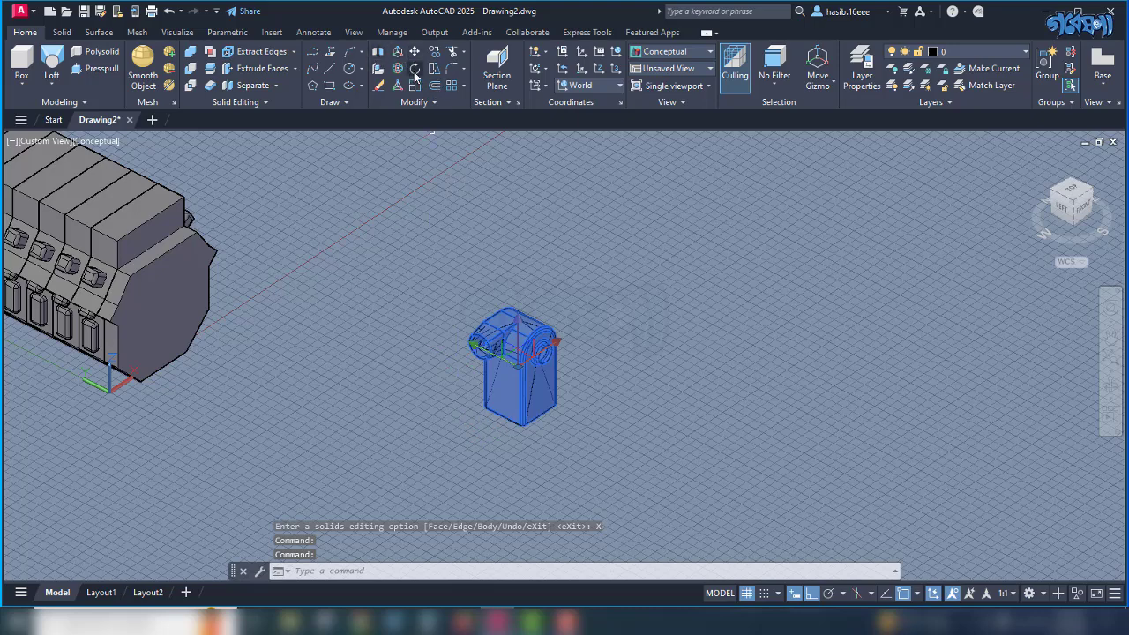
{"action": "type", "text": "ro"}
{"action": "key", "text": "Return"}
{"action": "left_click", "coordinate": [523, 422]}
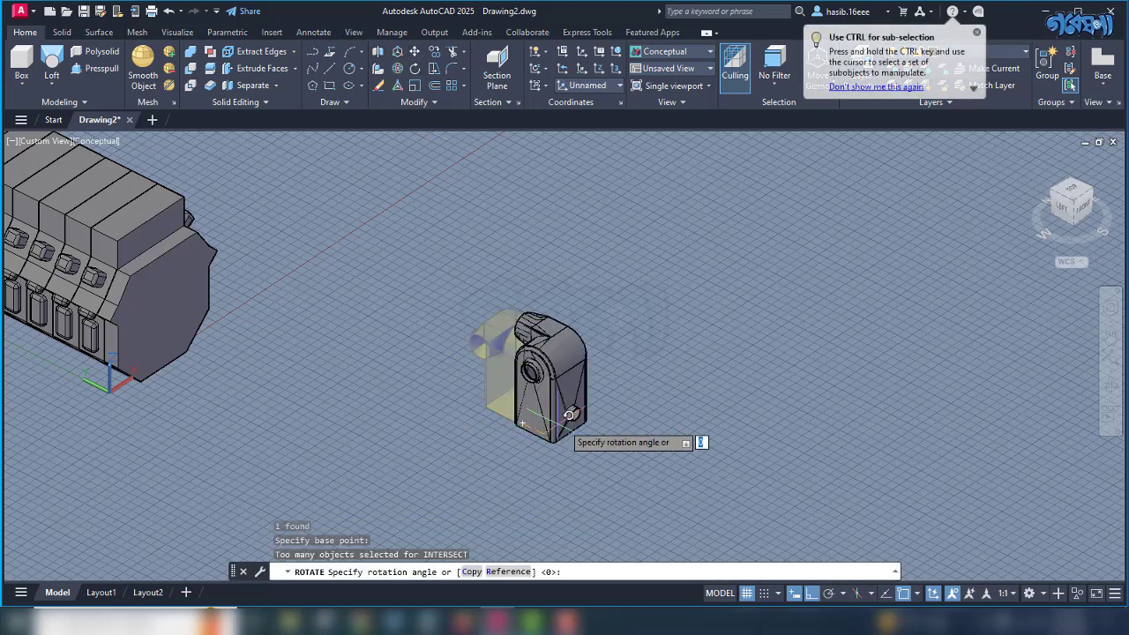
{"action": "left_click", "coordinate": [446, 280]}
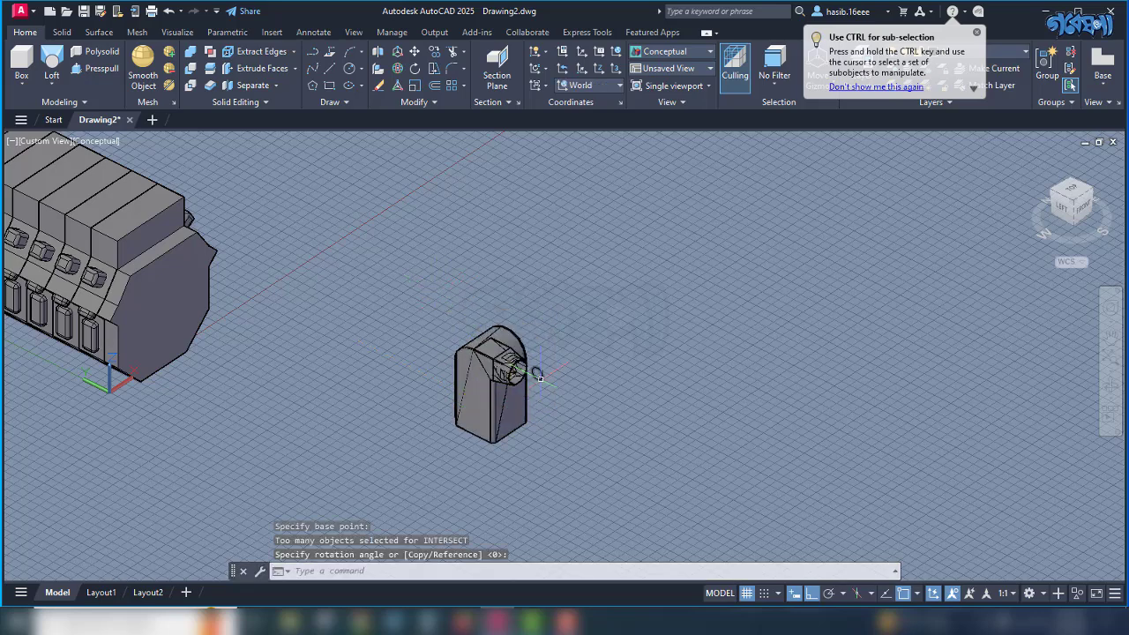
Erase the small stray object beside the rotated part.
{"action": "left_click", "coordinate": [509, 371]}
{"action": "left_click", "coordinate": [504, 367]}
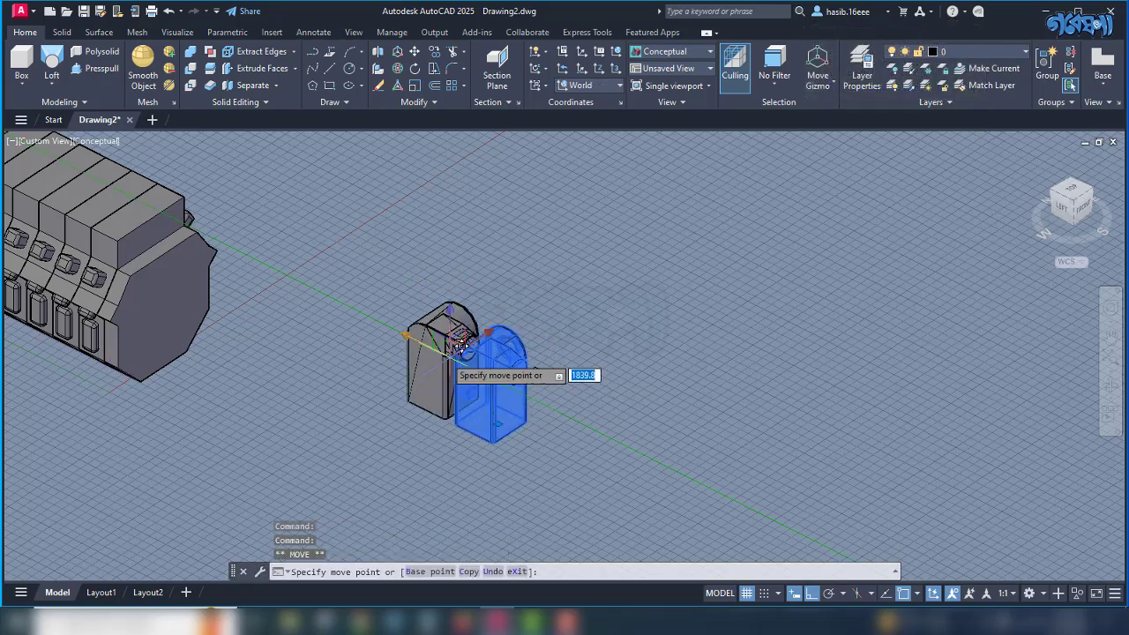
{"action": "key", "text": "Escape"}
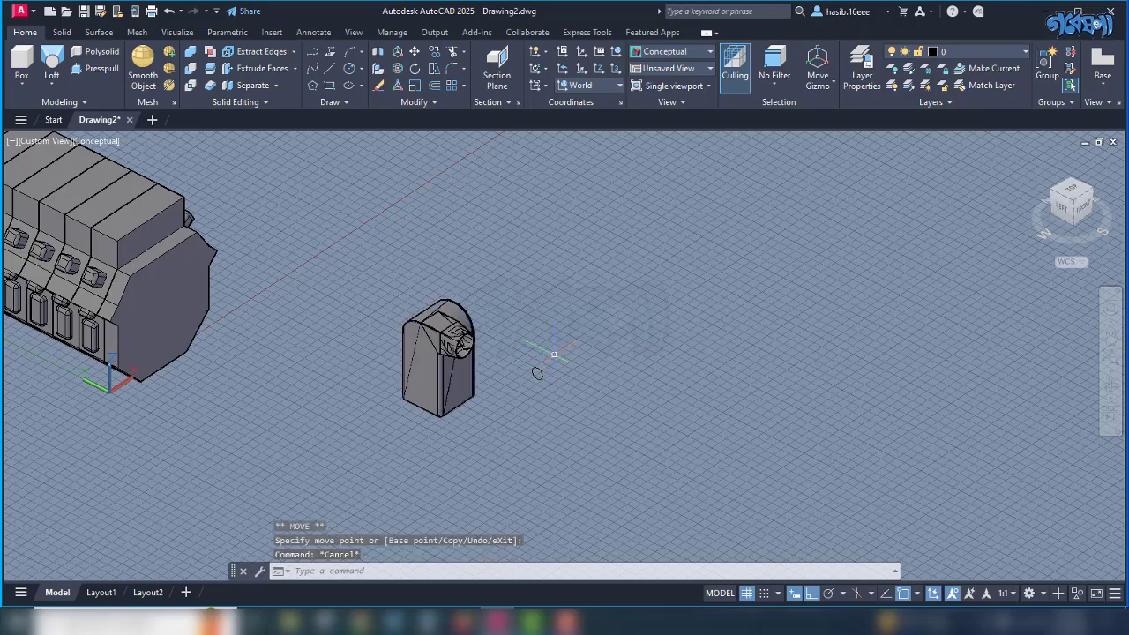
{"action": "left_click", "coordinate": [538, 371]}
{"action": "left_click", "coordinate": [533, 382]}
{"action": "key", "text": "Delete"}
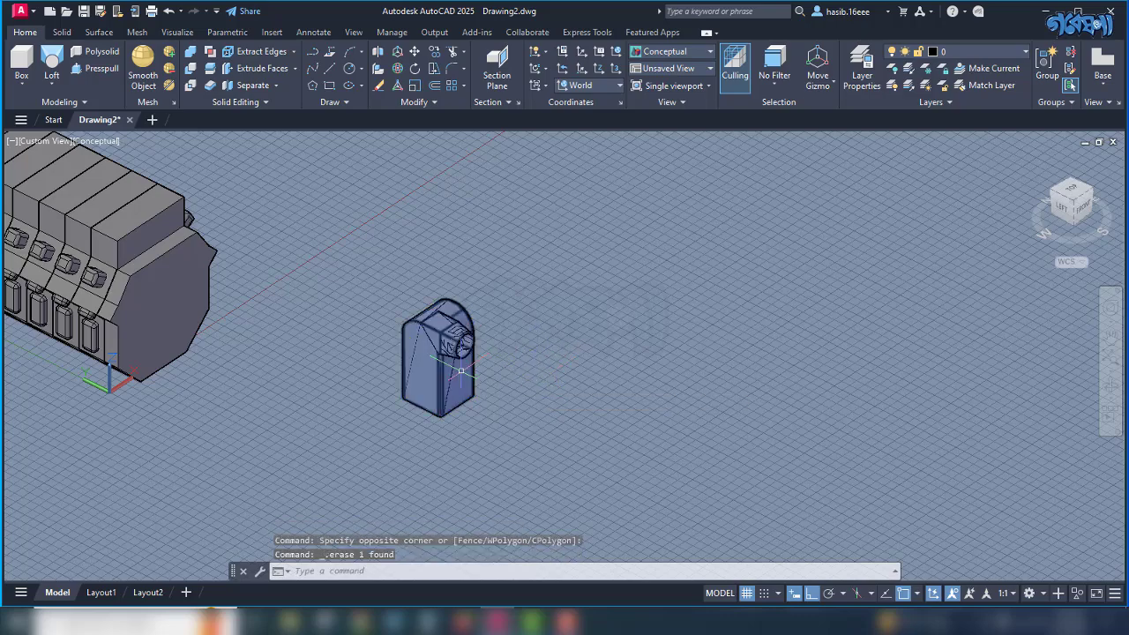
{"action": "scroll", "coordinate": [456, 370], "scroll_direction": "up", "scroll_amount": 6}
{"action": "left_click", "coordinate": [445, 408]}
Start moving the hollow part, using its corner as the base point.
{"action": "scroll", "coordinate": [446, 408], "scroll_direction": "down", "scroll_amount": 5}
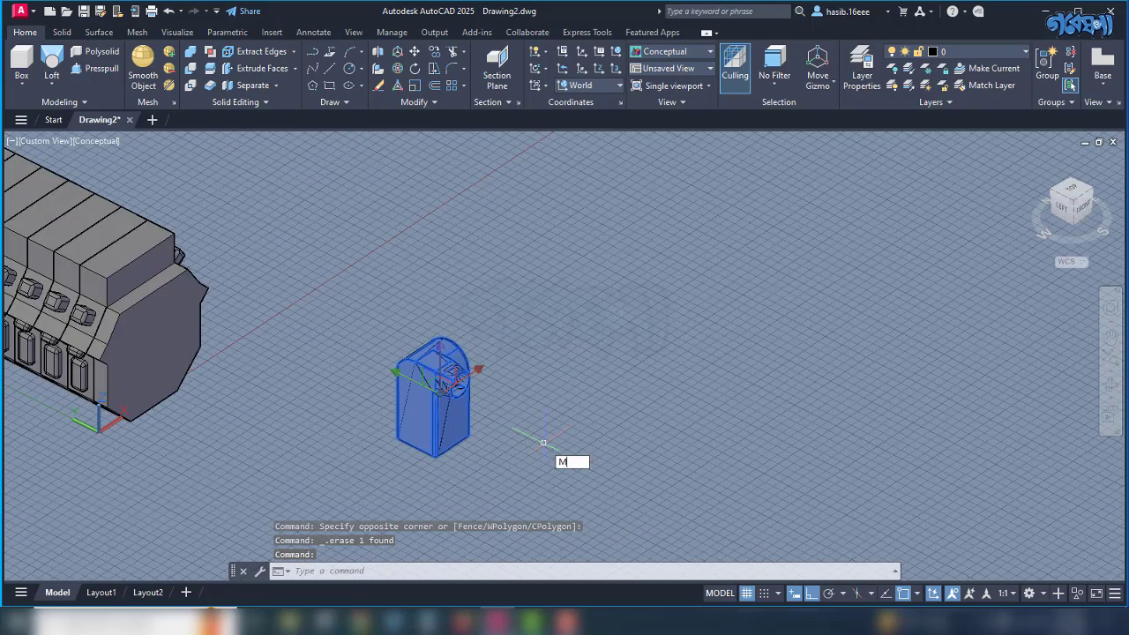
{"action": "key", "text": "Return"}
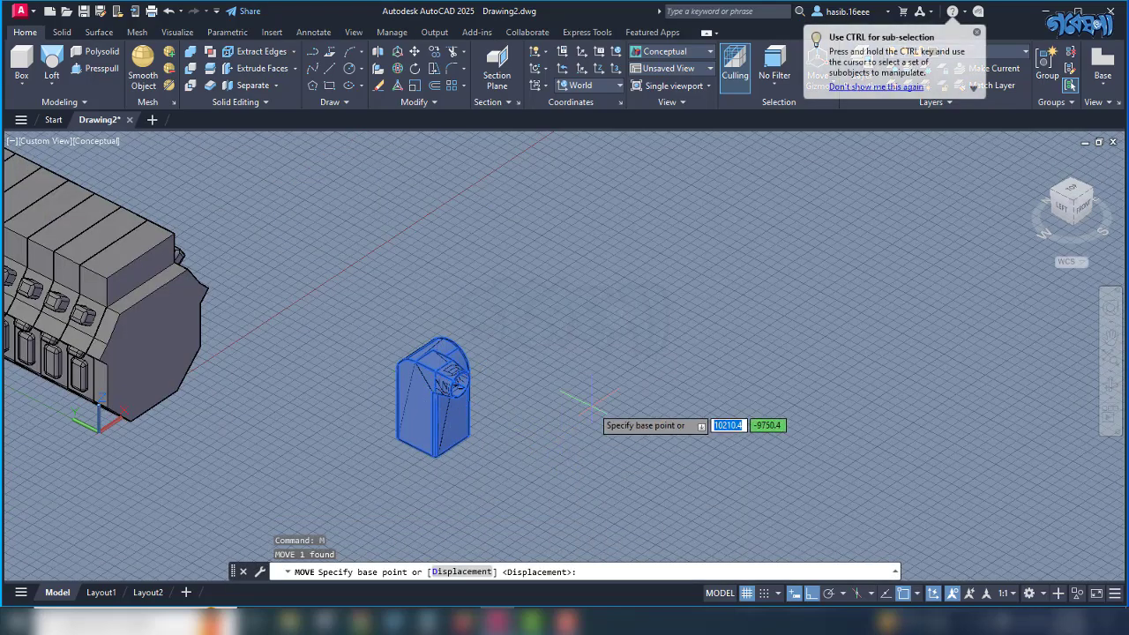
{"action": "middle_click_drag", "start_coordinate": [590, 401], "coordinate": [267, 414], "text": "shift"}
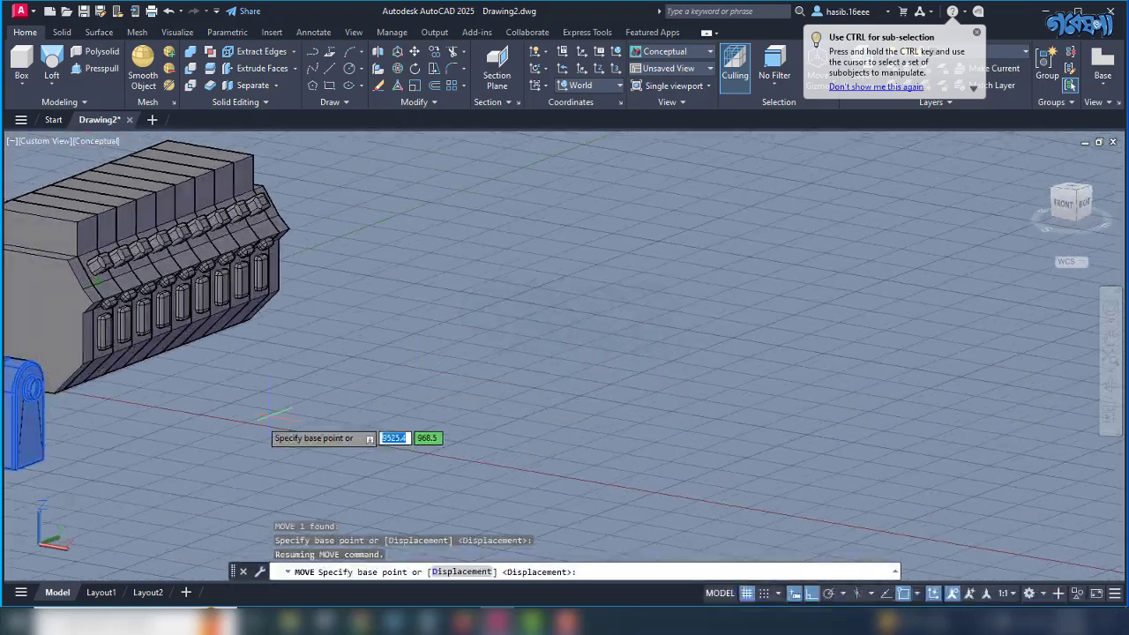
{"action": "scroll", "coordinate": [48, 441], "scroll_direction": "up", "scroll_amount": 2}
{"action": "scroll", "coordinate": [329, 441], "scroll_direction": "up", "scroll_amount": 3}
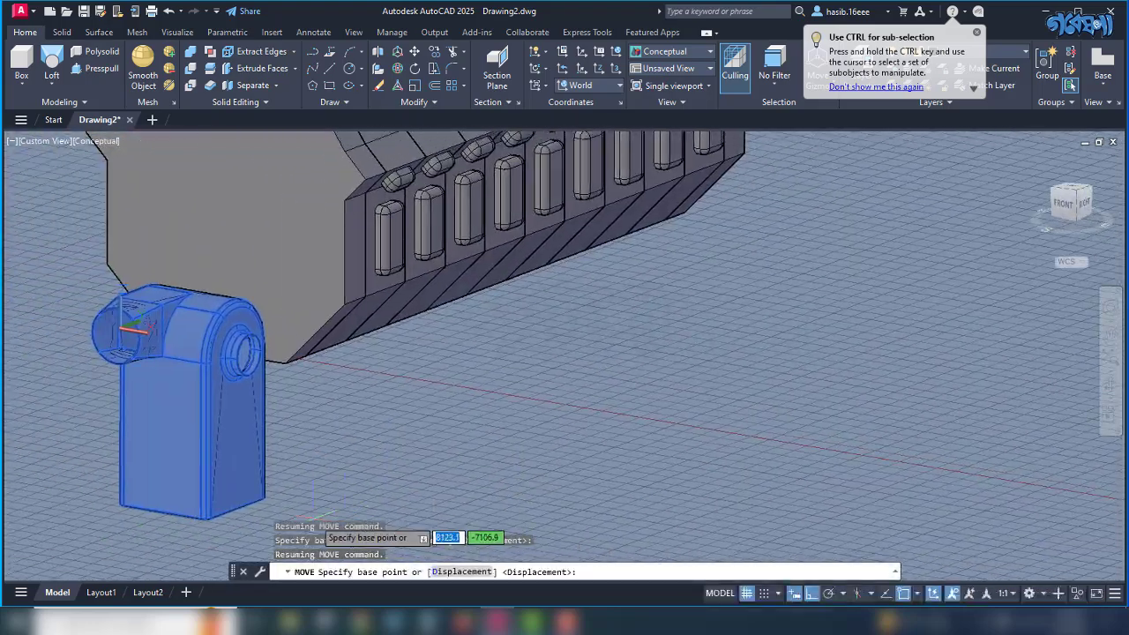
{"action": "scroll", "coordinate": [291, 513], "scroll_direction": "up", "scroll_amount": 5}
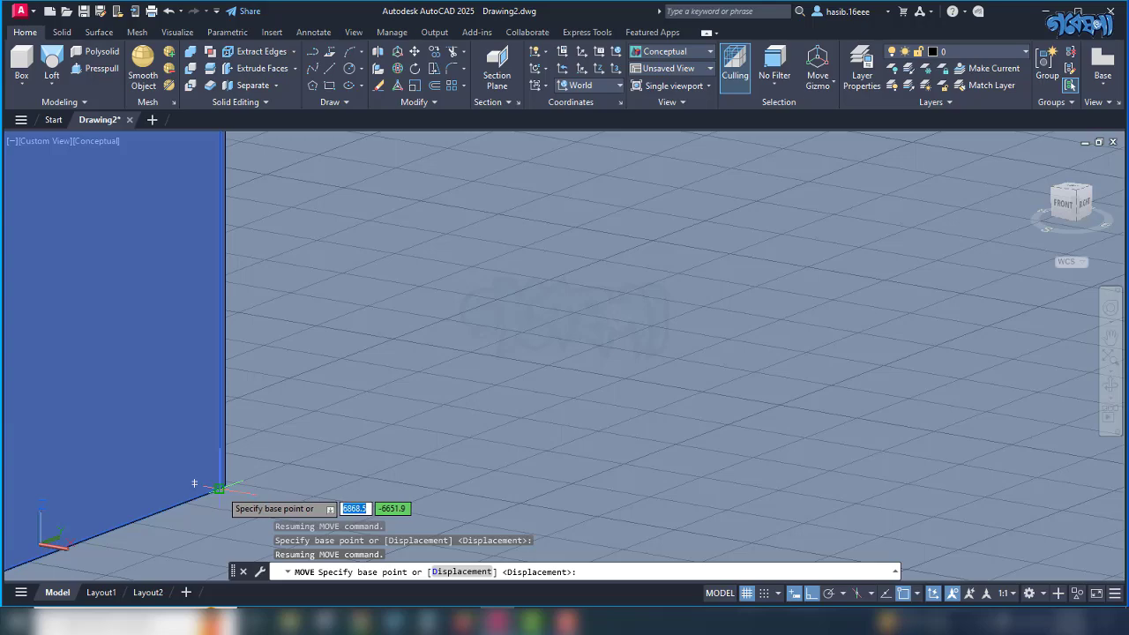
{"action": "scroll", "coordinate": [146, 475], "scroll_direction": "up", "scroll_amount": 1}
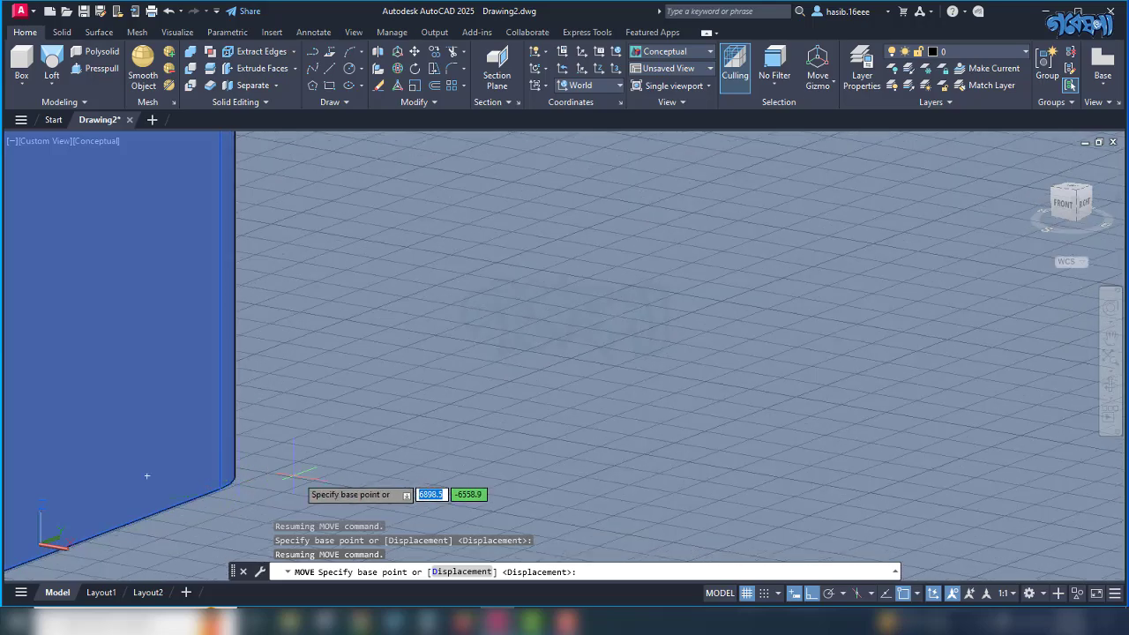
{"action": "scroll", "coordinate": [146, 475], "scroll_direction": "up", "scroll_amount": 3}
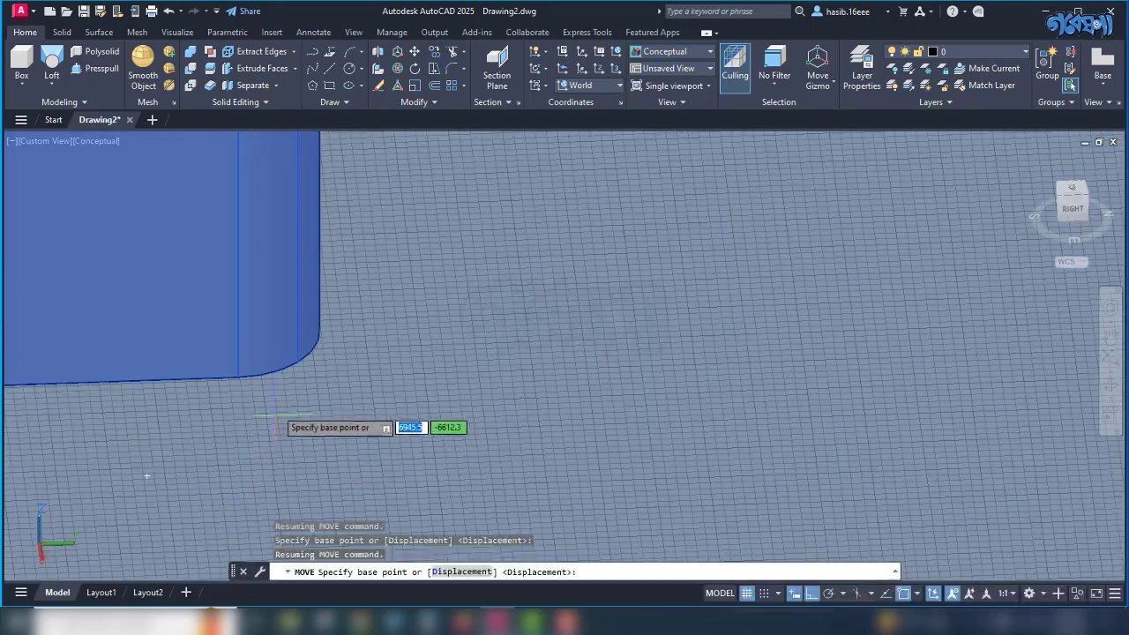
{"action": "left_click", "coordinate": [298, 362]}
Snap the part onto the engine block's end corner.
{"action": "scroll", "coordinate": [292, 370], "scroll_direction": "down", "scroll_amount": 8}
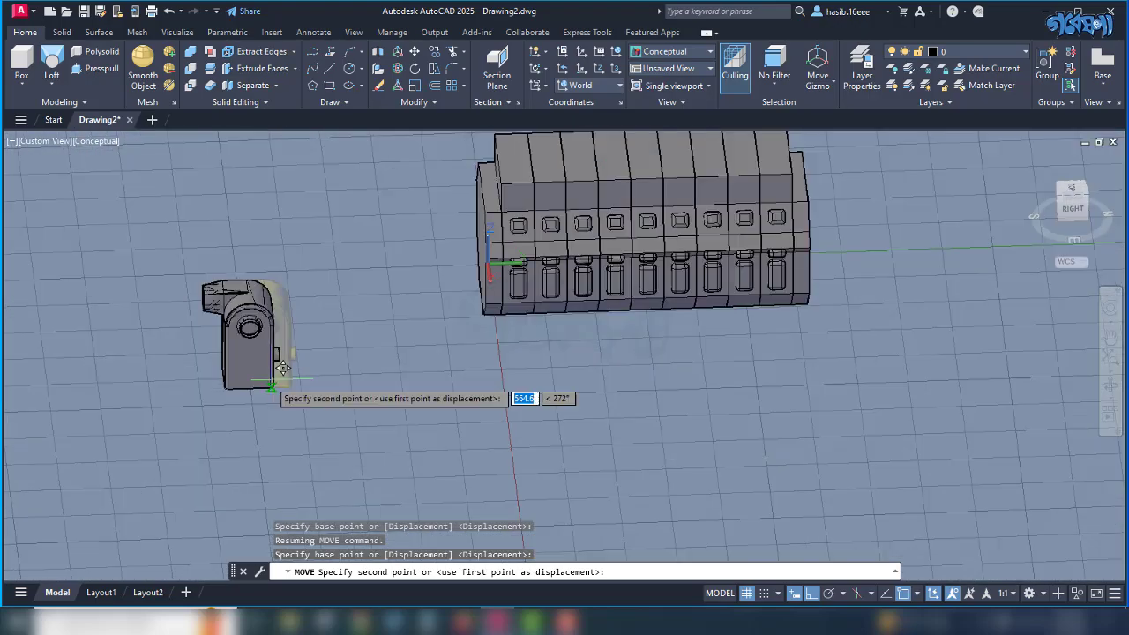
{"action": "scroll", "coordinate": [281, 379], "scroll_direction": "down", "scroll_amount": 2}
{"action": "middle_click_drag", "start_coordinate": [416, 371], "coordinate": [363, 333], "text": "shift"}
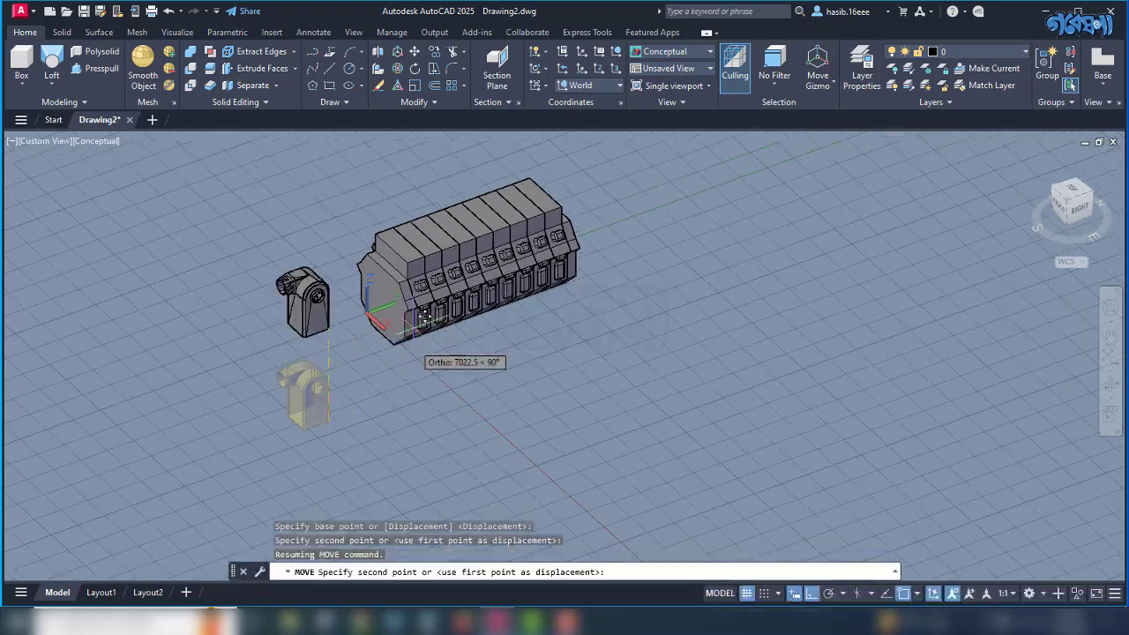
{"action": "scroll", "coordinate": [403, 315], "scroll_direction": "up", "scroll_amount": 5}
{"action": "scroll", "coordinate": [399, 289], "scroll_direction": "down", "scroll_amount": 8}
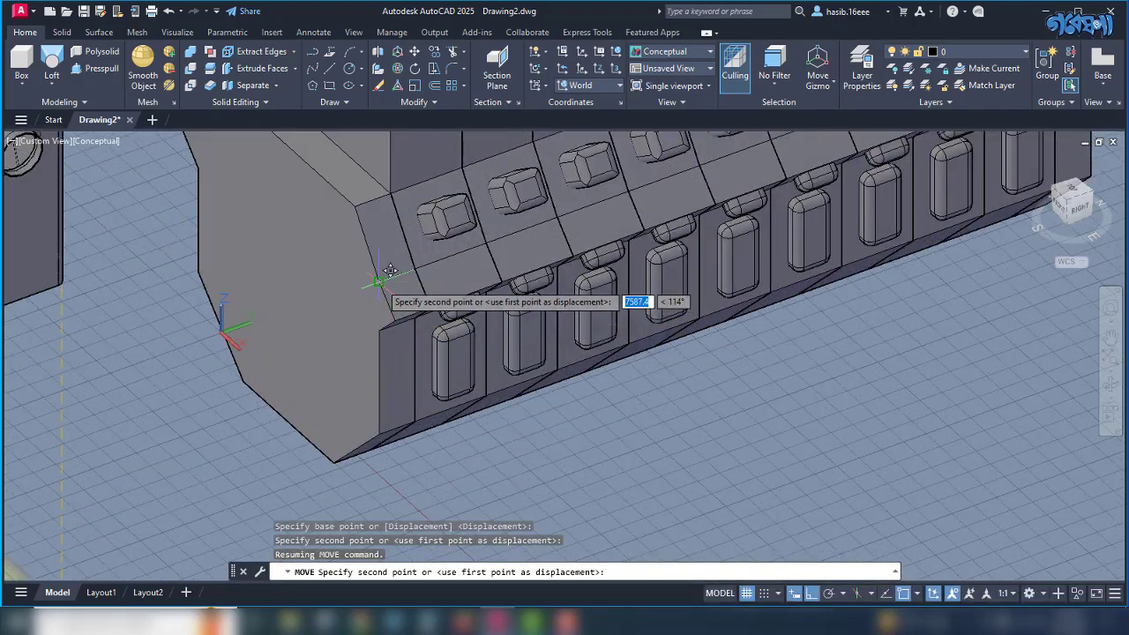
{"action": "scroll", "coordinate": [399, 291], "scroll_direction": "up", "scroll_amount": 5}
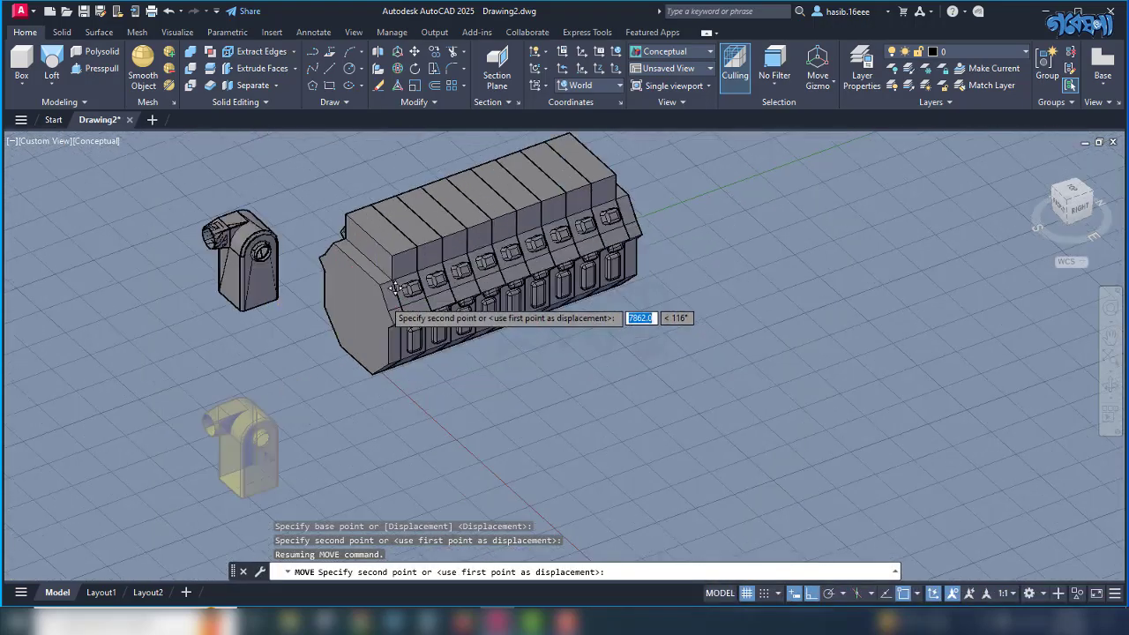
{"action": "scroll", "coordinate": [398, 316], "scroll_direction": "up", "scroll_amount": 5}
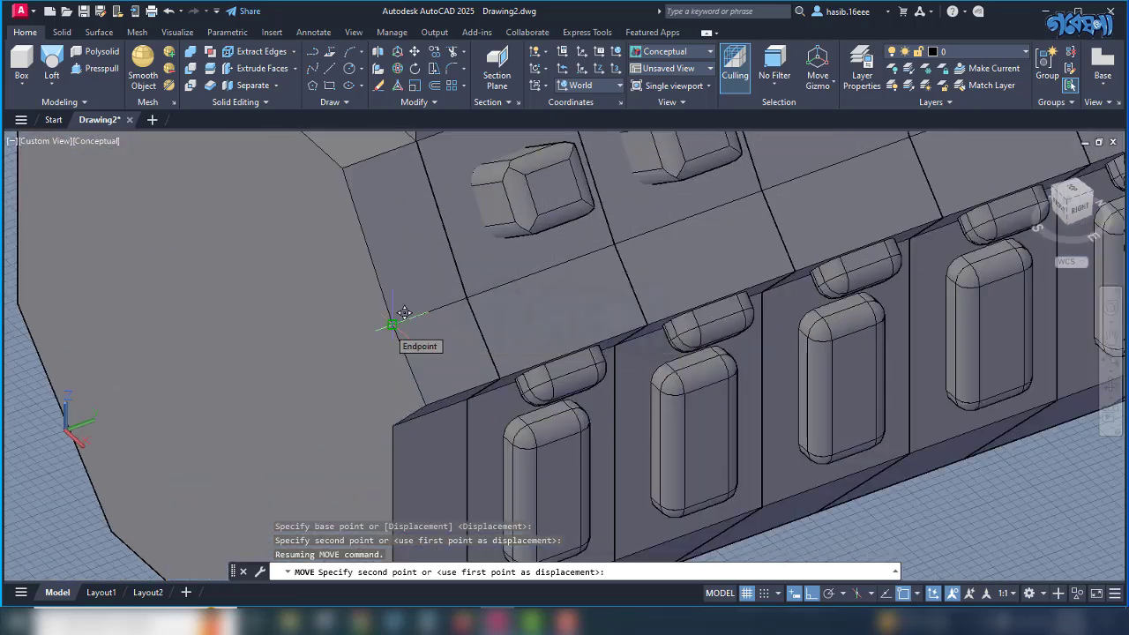
{"action": "left_click", "coordinate": [403, 315]}
{"action": "scroll", "coordinate": [375, 381], "scroll_direction": "down", "scroll_amount": 10}
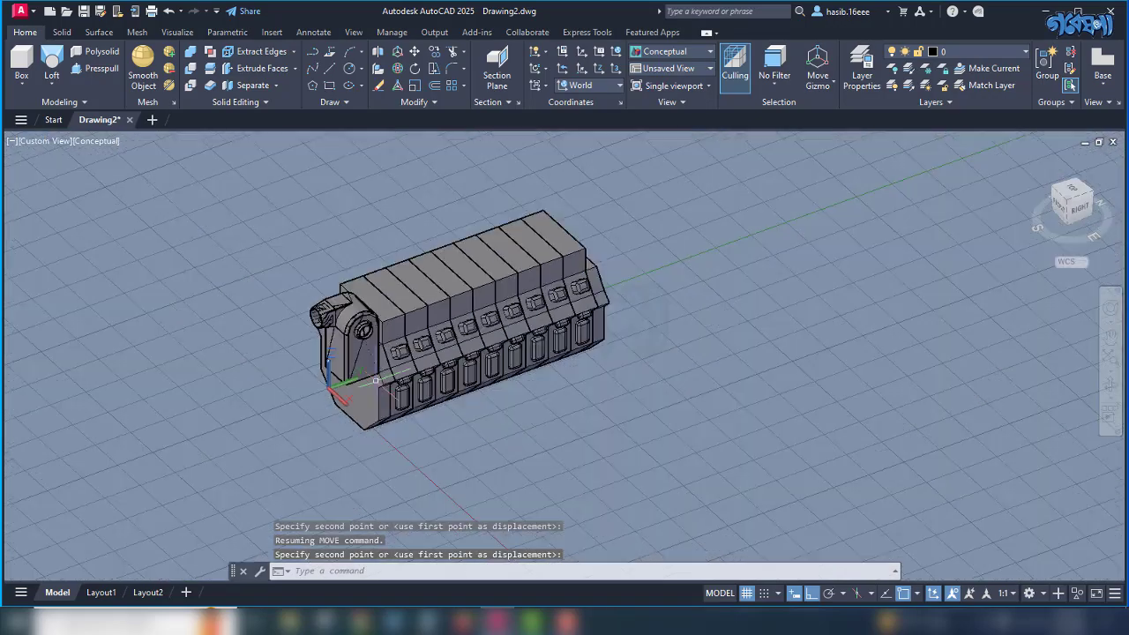
{"action": "middle_click_drag", "start_coordinate": [385, 372], "coordinate": [577, 348], "text": "shift"}
Select the flanged part on the engine's end and start MIRROR.
{"action": "scroll", "coordinate": [543, 322], "scroll_direction": "up", "scroll_amount": 5}
{"action": "left_click", "coordinate": [529, 318]}
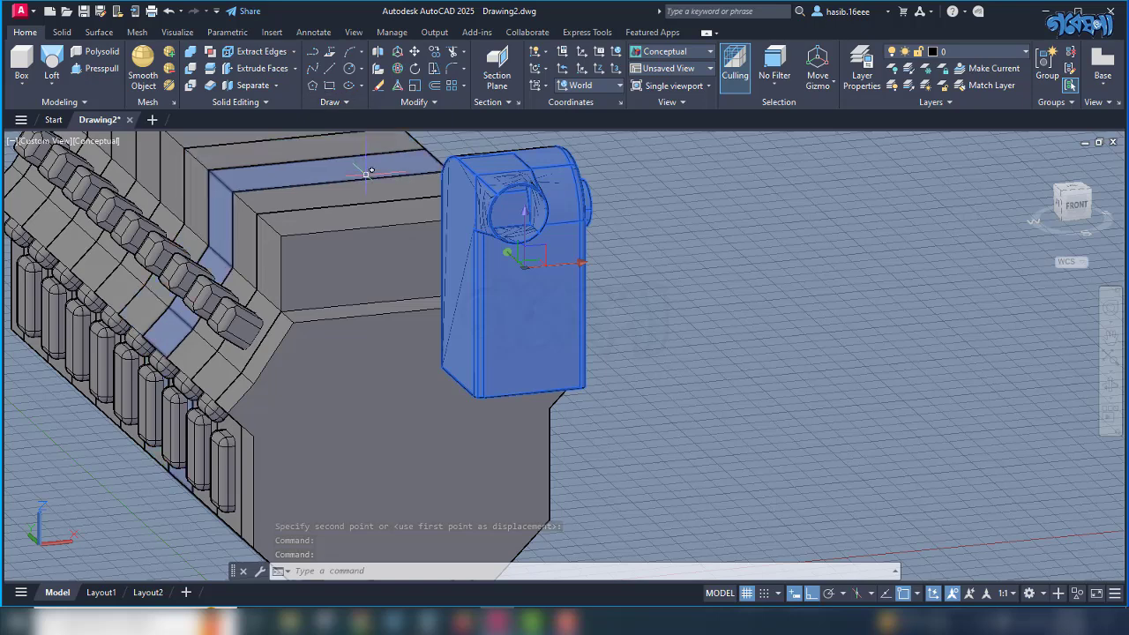
{"action": "key", "text": "Return"}
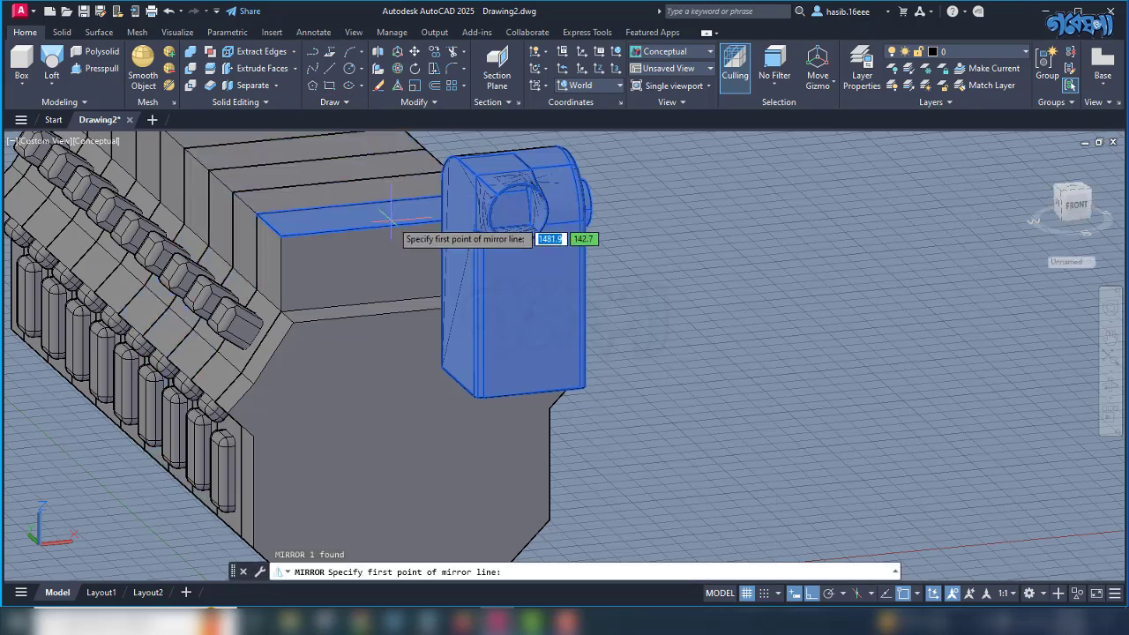
{"action": "scroll", "coordinate": [406, 226], "scroll_direction": "up", "scroll_amount": 4}
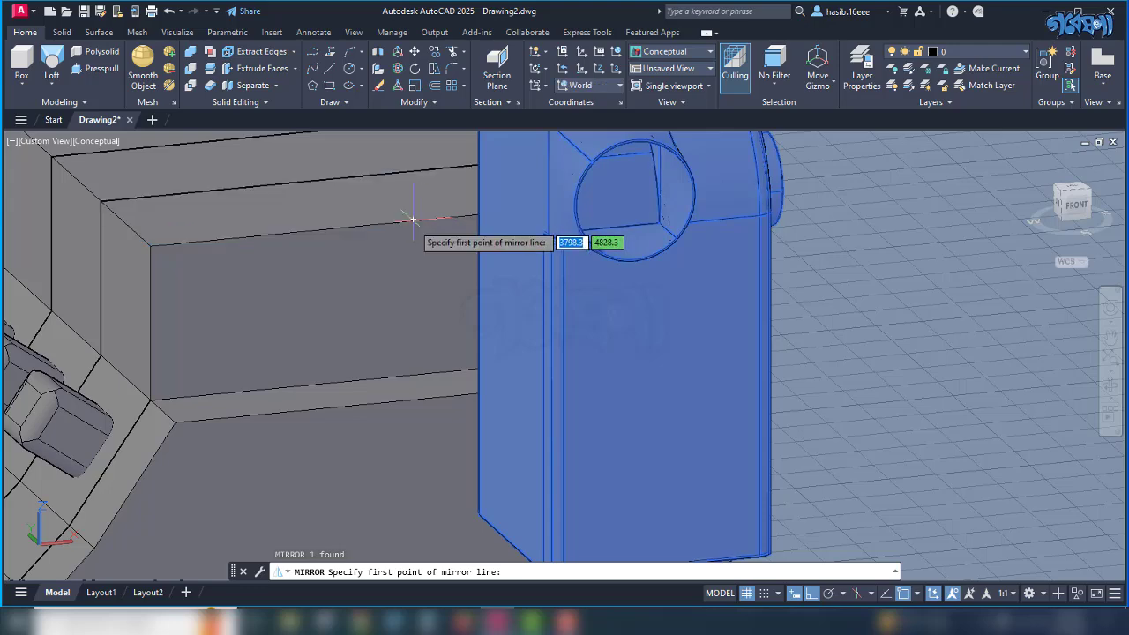
{"action": "scroll", "coordinate": [390, 226], "scroll_direction": "down", "scroll_amount": 5}
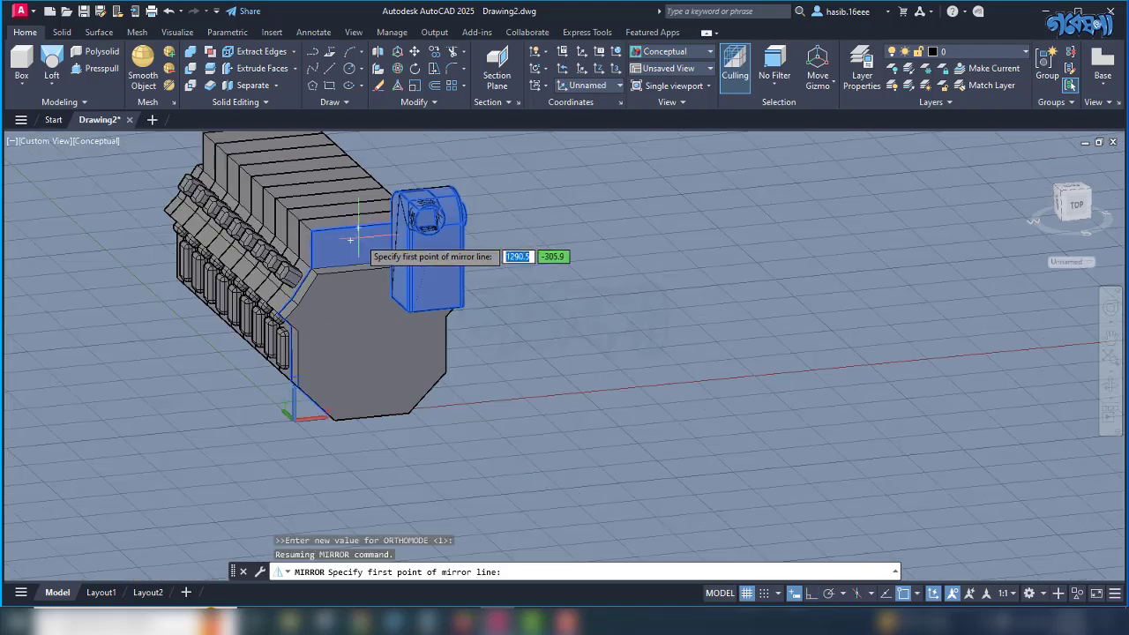
{"action": "scroll", "coordinate": [383, 225], "scroll_direction": "up", "scroll_amount": 4}
{"action": "scroll", "coordinate": [384, 213], "scroll_direction": "up", "scroll_amount": 3}
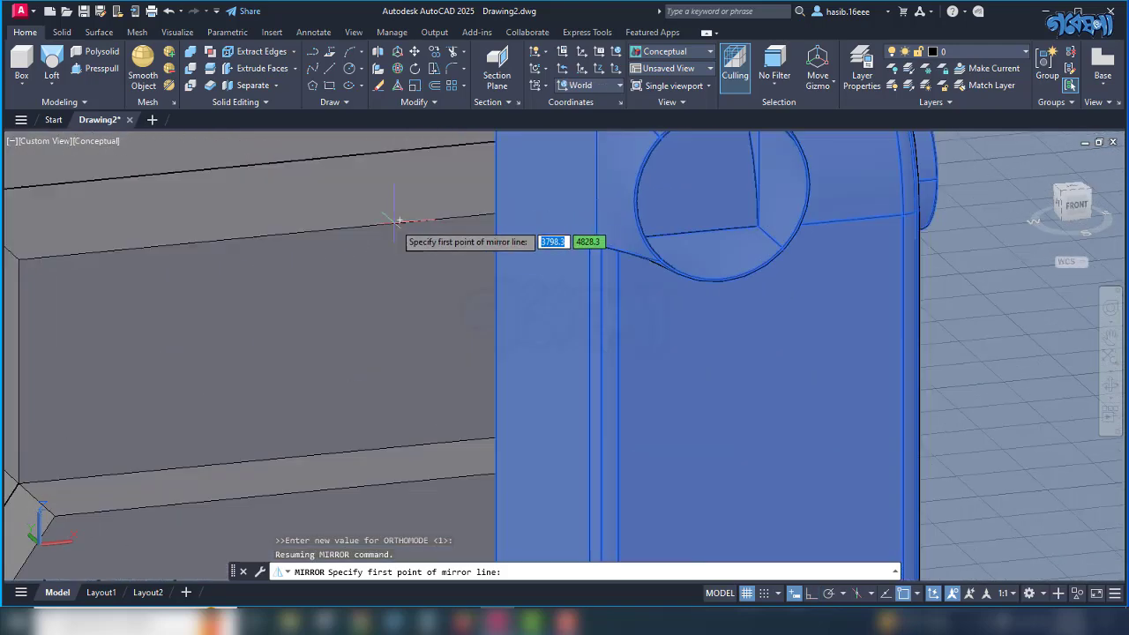
Mirror it across a vertical line with Ortho on, keeping the original.
{"action": "middle_click_drag", "start_coordinate": [398, 219], "coordinate": [373, 253], "text": "shift"}
{"action": "scroll", "coordinate": [335, 265], "scroll_direction": "down", "scroll_amount": 6}
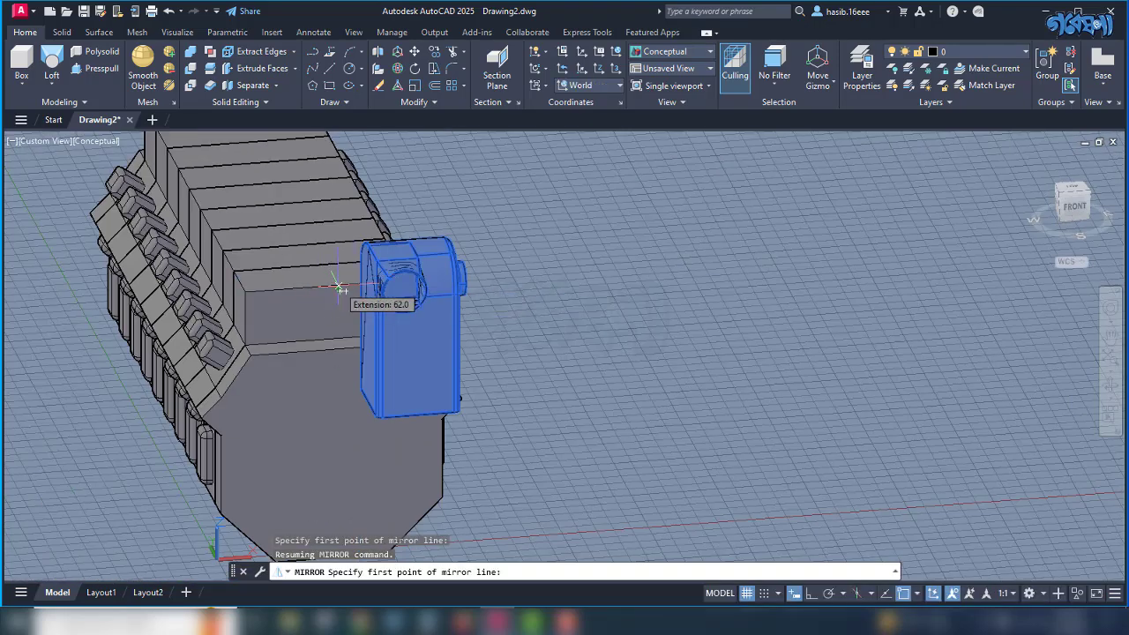
{"action": "scroll", "coordinate": [341, 290], "scroll_direction": "up", "scroll_amount": 4}
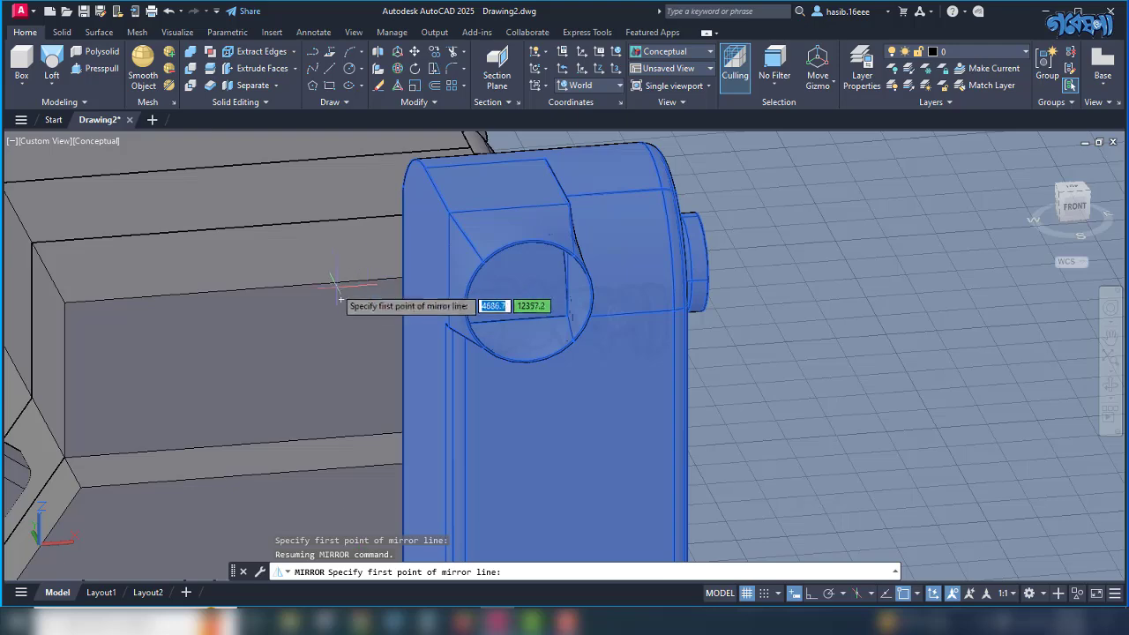
{"action": "scroll", "coordinate": [298, 294], "scroll_direction": "down", "scroll_amount": 4}
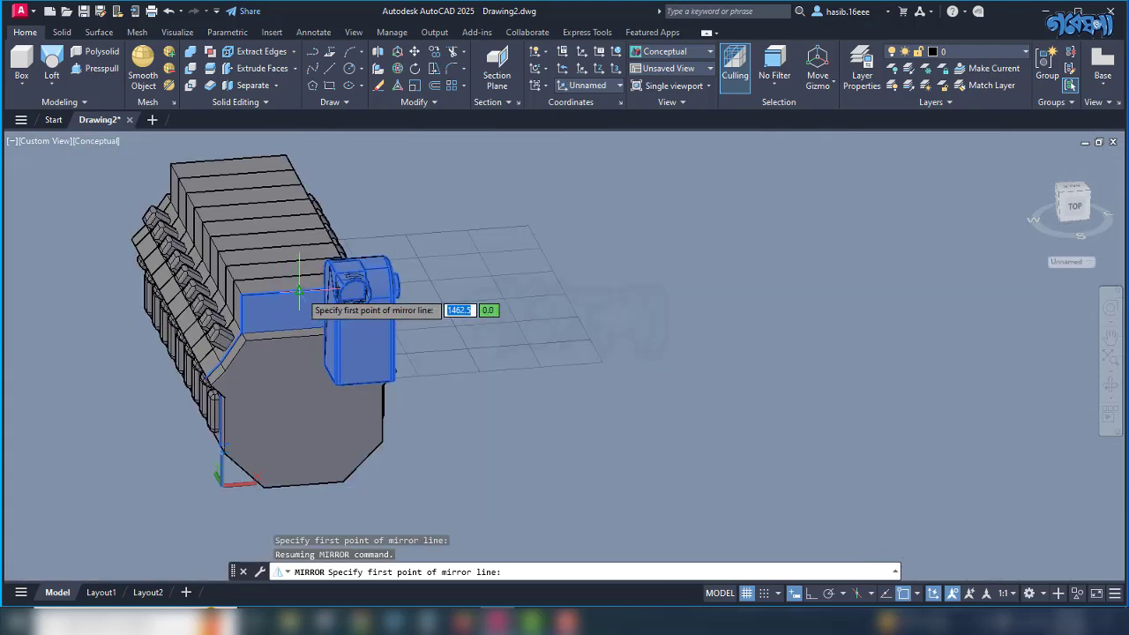
{"action": "left_click", "coordinate": [298, 291]}
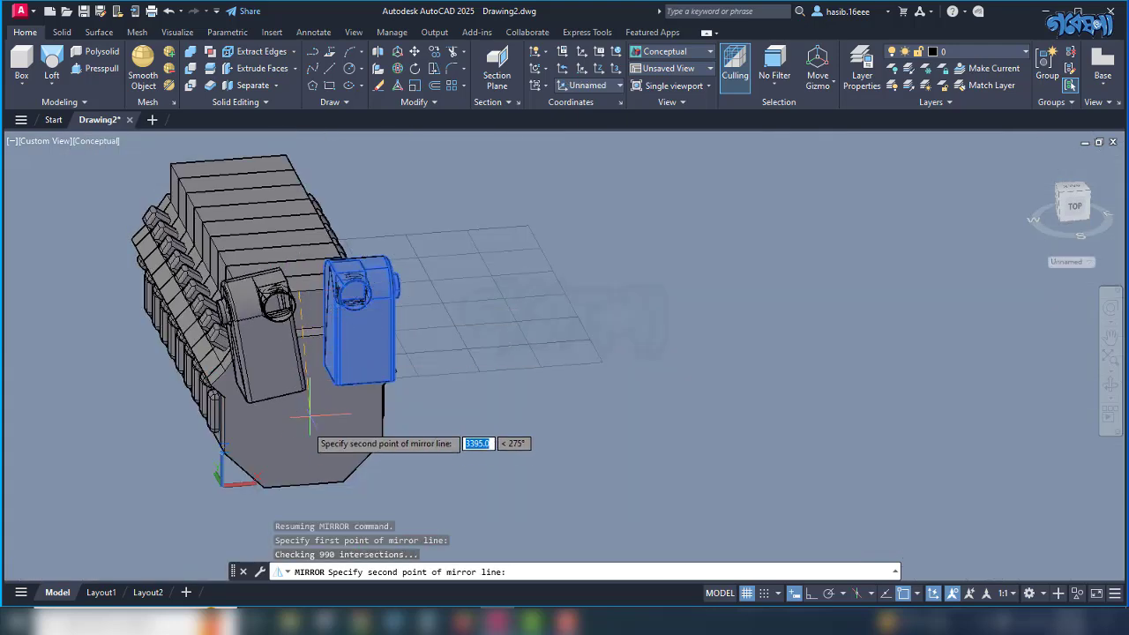
{"action": "key", "text": "F8"}
{"action": "left_click", "coordinate": [294, 460]}
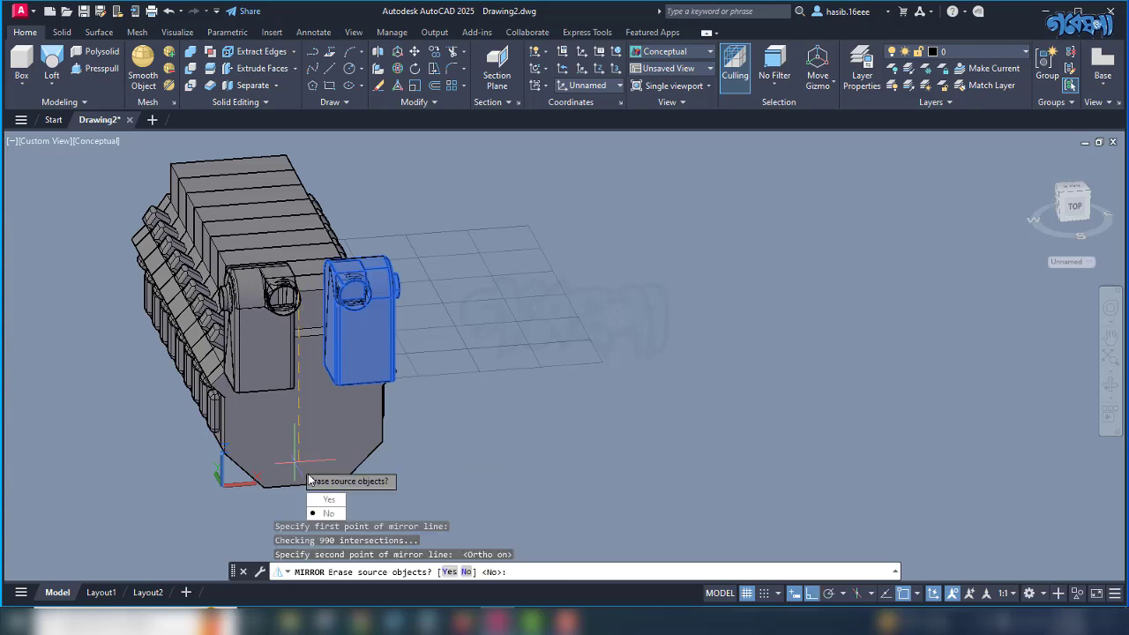
{"action": "left_click", "coordinate": [326, 514]}
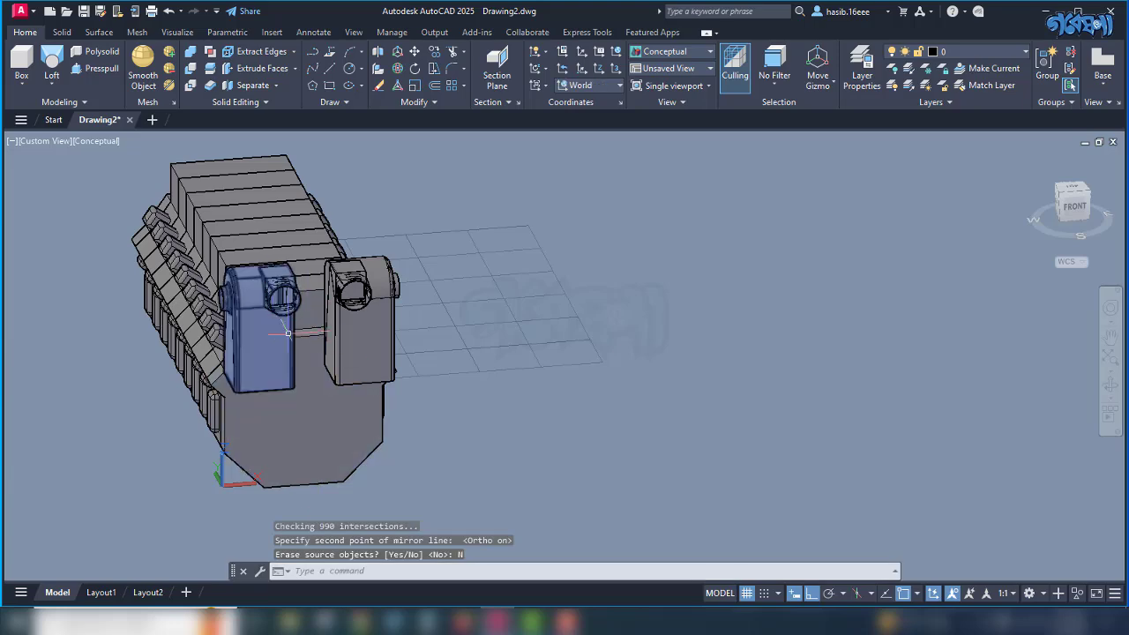
{"action": "middle_click_drag", "start_coordinate": [506, 351], "coordinate": [549, 384], "text": "shift"}
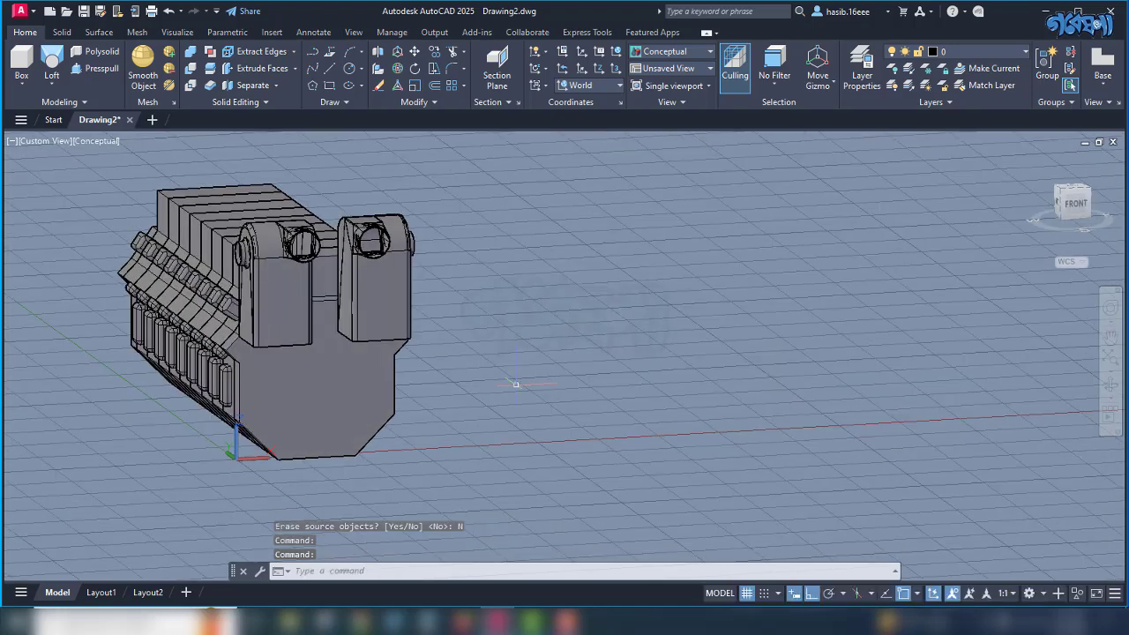
Set a new UCS origin on the block's upper face edge, with Z pointing downward.
{"action": "scroll", "coordinate": [382, 378], "scroll_direction": "up", "scroll_amount": 3}
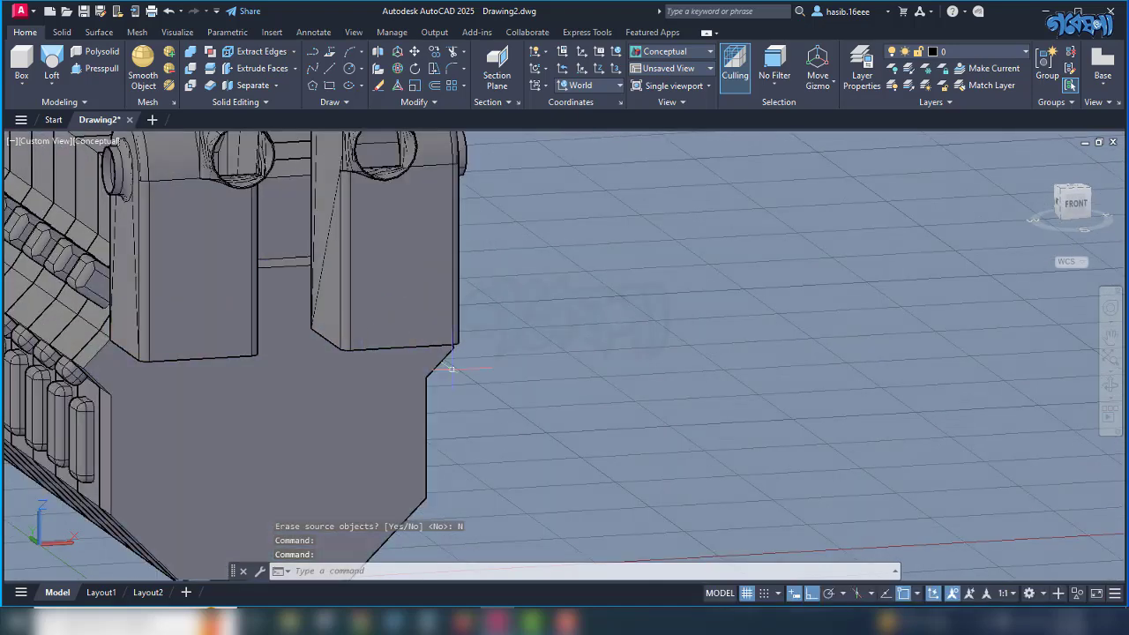
{"action": "left_click", "coordinate": [598, 70]}
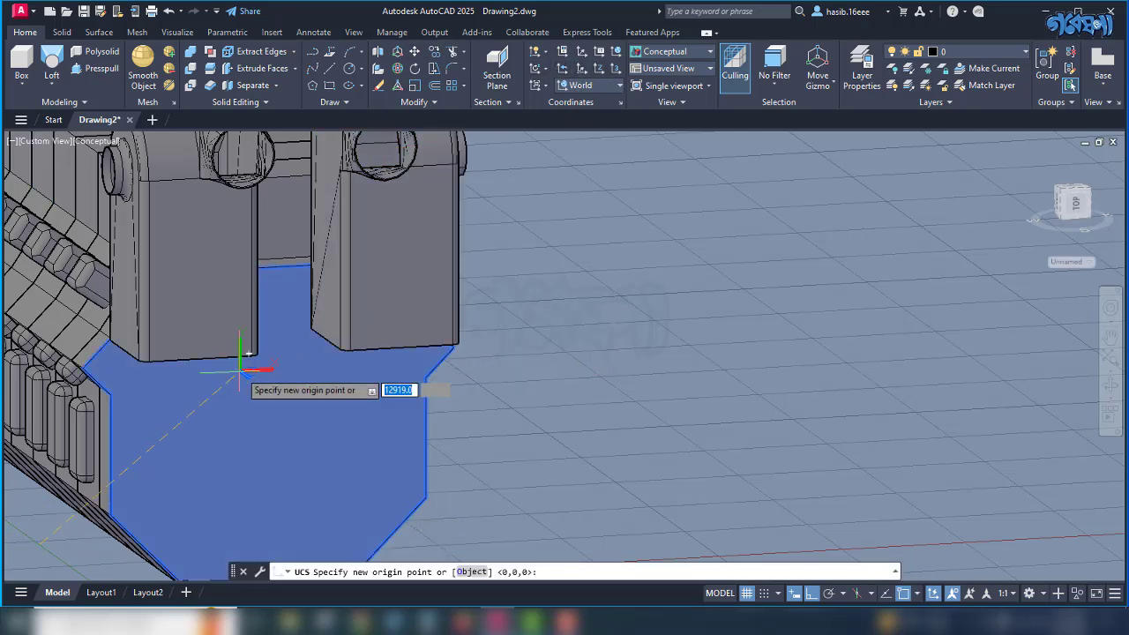
{"action": "middle_click_drag", "start_coordinate": [234, 361], "coordinate": [362, 316], "text": "shift"}
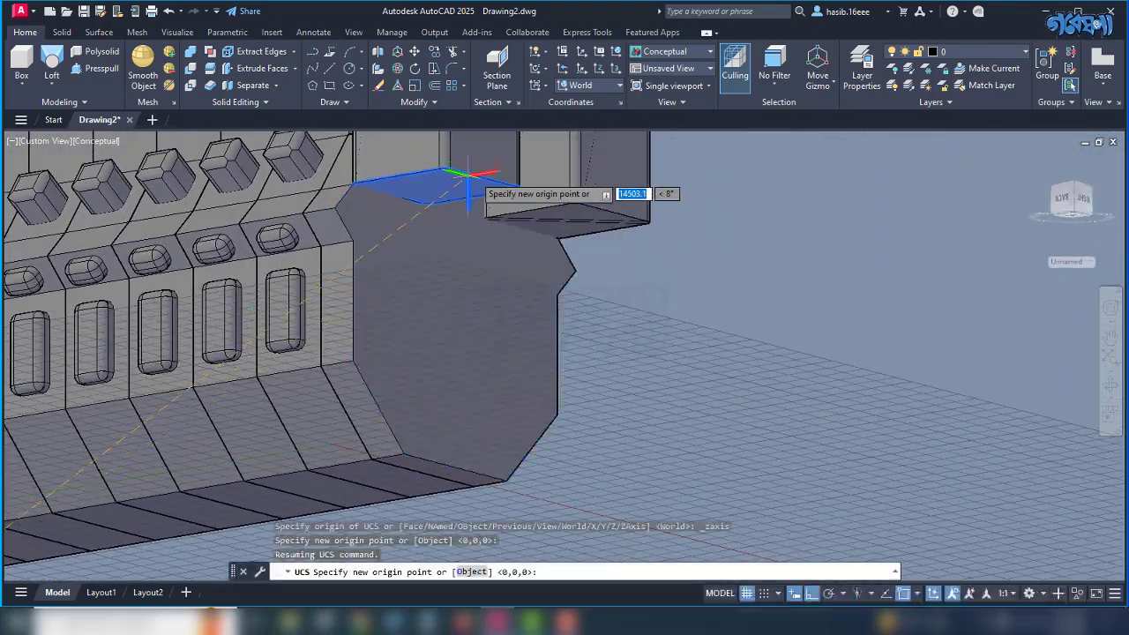
{"action": "left_click", "coordinate": [494, 179]}
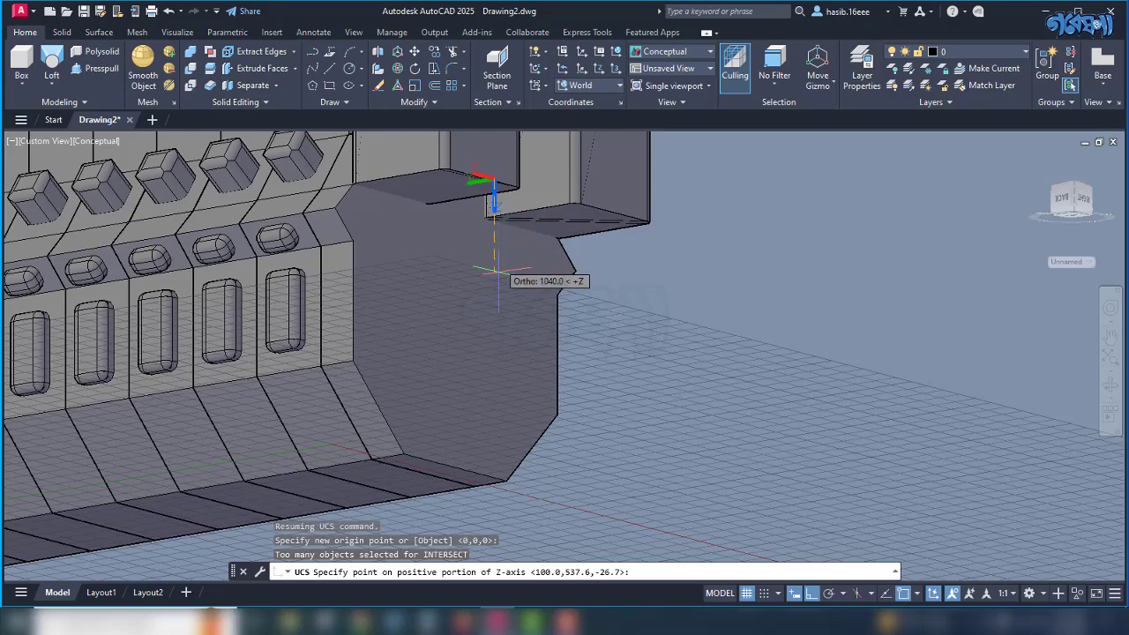
{"action": "left_click", "coordinate": [494, 520]}
{"action": "middle_click_drag", "start_coordinate": [690, 439], "coordinate": [676, 461], "text": "shift"}
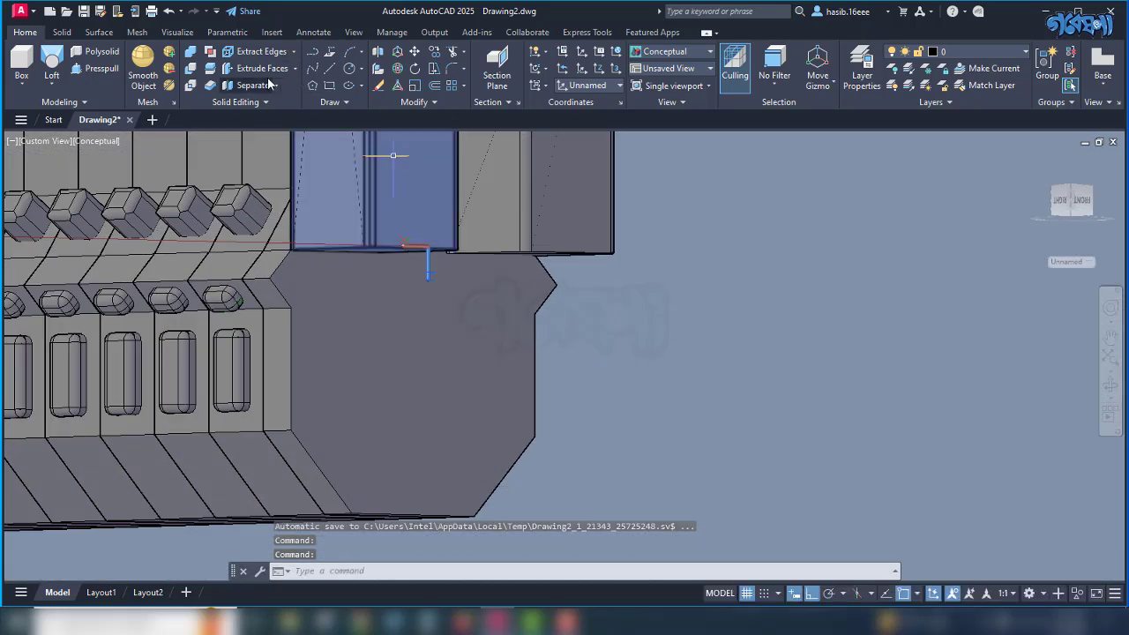
Draw a radius-100 circle centred 200 from the face corner using the From snap.
{"action": "left_click", "coordinate": [349, 69]}
{"action": "scroll", "coordinate": [441, 282], "scroll_direction": "up", "scroll_amount": 6}
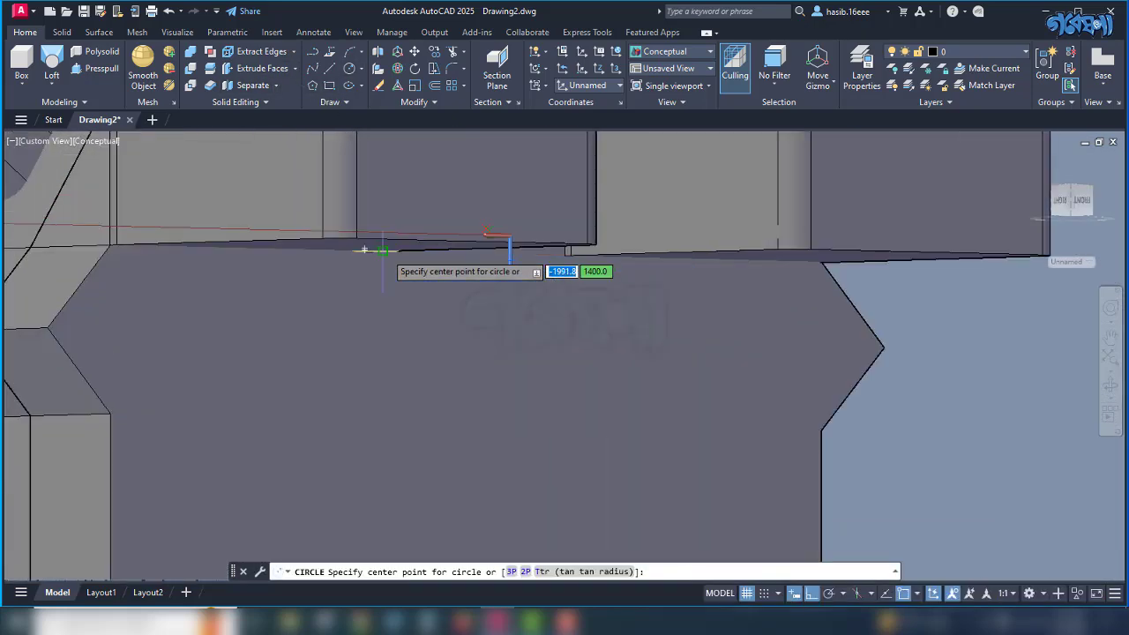
{"action": "mouse_move", "coordinate": [490, 347]}
{"action": "middle_mouse_down", "text": "shift"}
{"action": "mouse_move", "coordinate": [507, 199]}
{"action": "mouse_move", "coordinate": [479, 327]}
{"action": "middle_mouse_up", "text": "shift"}
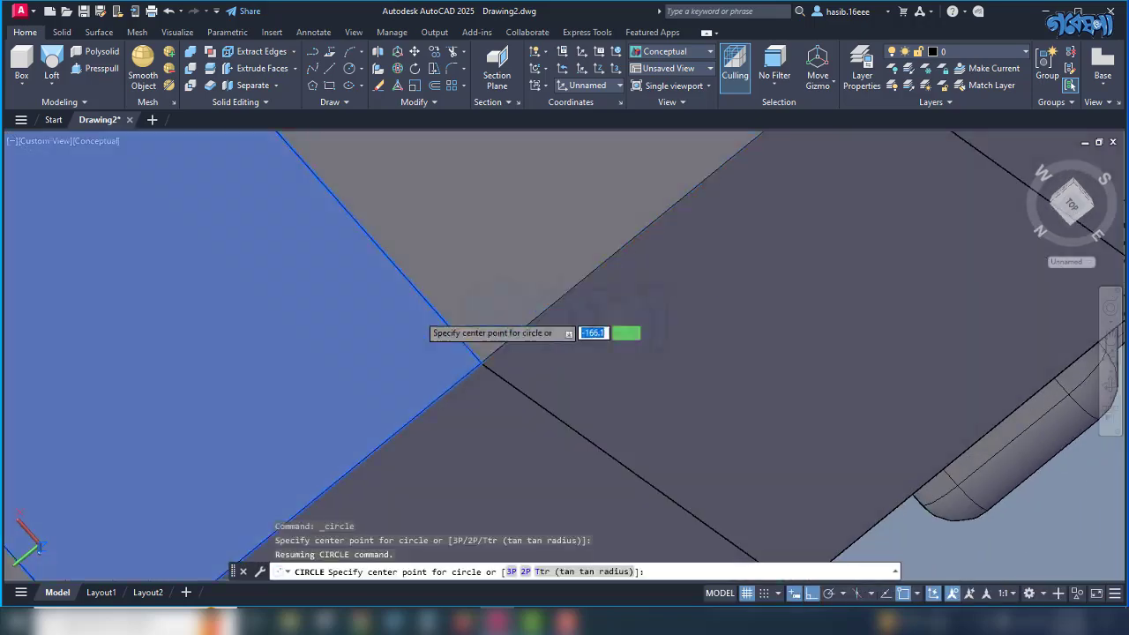
{"action": "scroll", "coordinate": [403, 323], "scroll_direction": "down", "scroll_amount": 6}
{"action": "scroll", "coordinate": [394, 326], "scroll_direction": "up", "scroll_amount": 6}
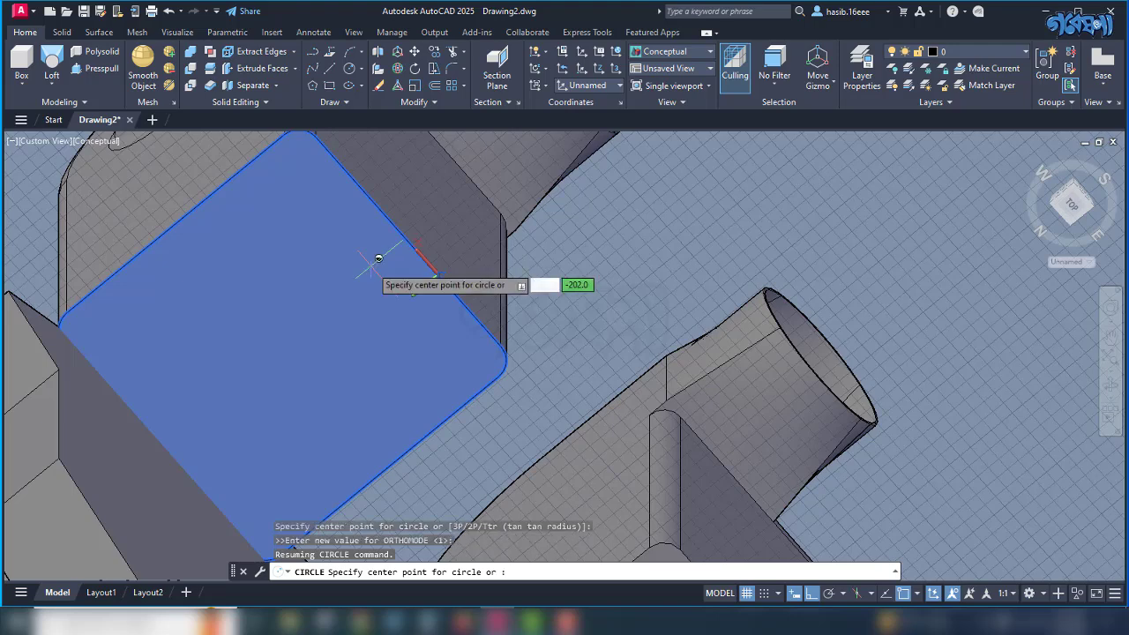
{"action": "right_click", "coordinate": [376, 256], "text": "shift"}
{"action": "left_click", "coordinate": [368, 290]}
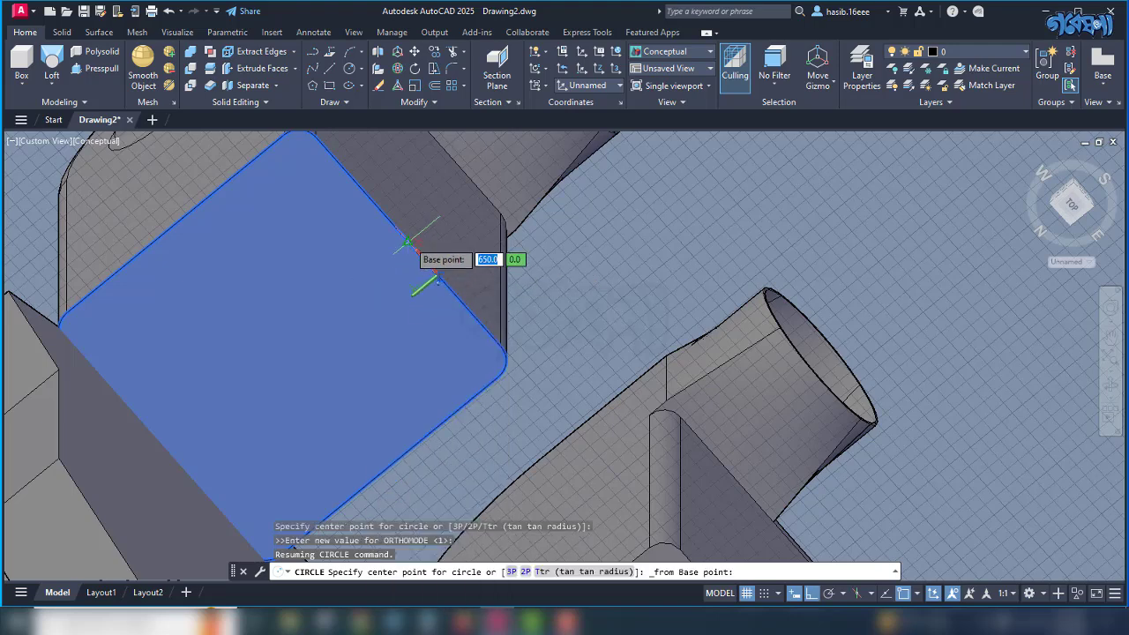
{"action": "left_click", "coordinate": [408, 241]}
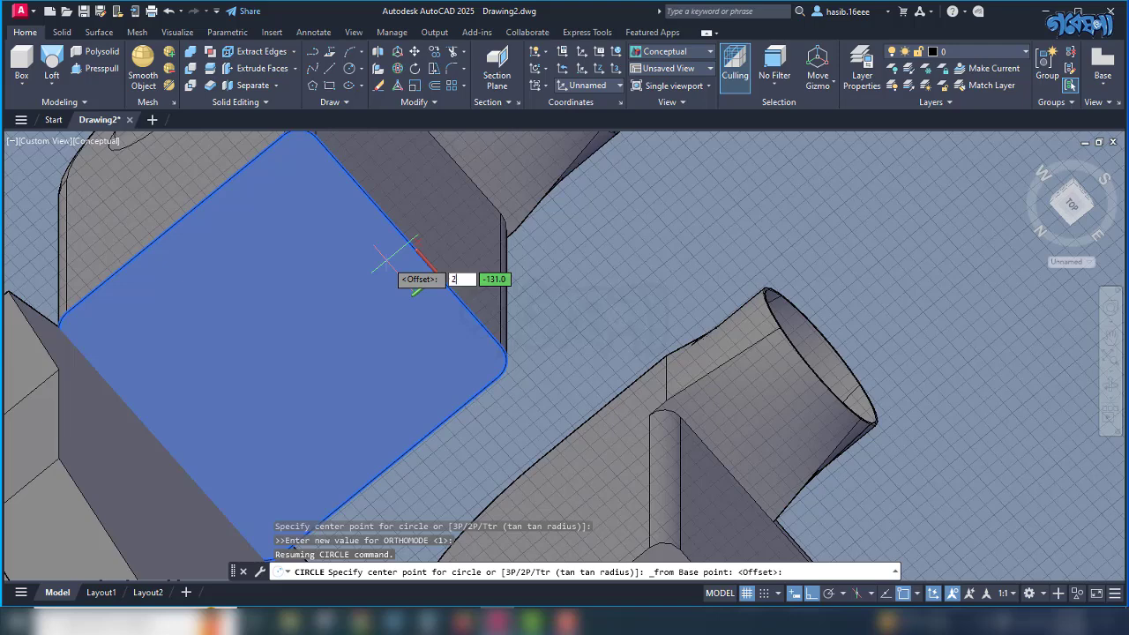
{"action": "key", "text": "Return"}
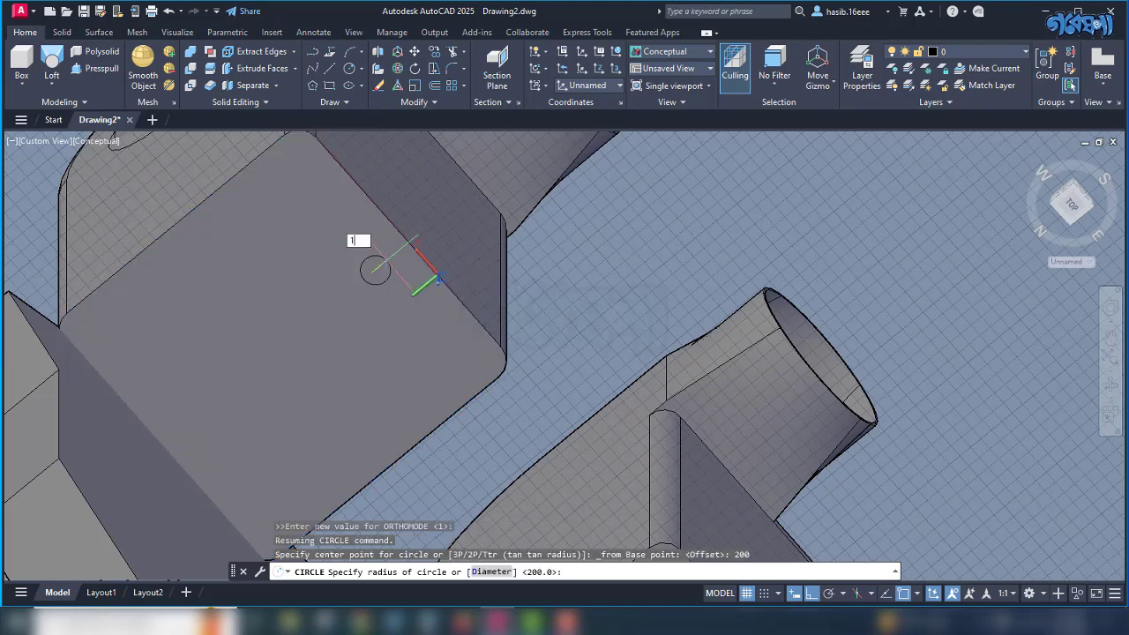
{"action": "key", "text": "Return"}
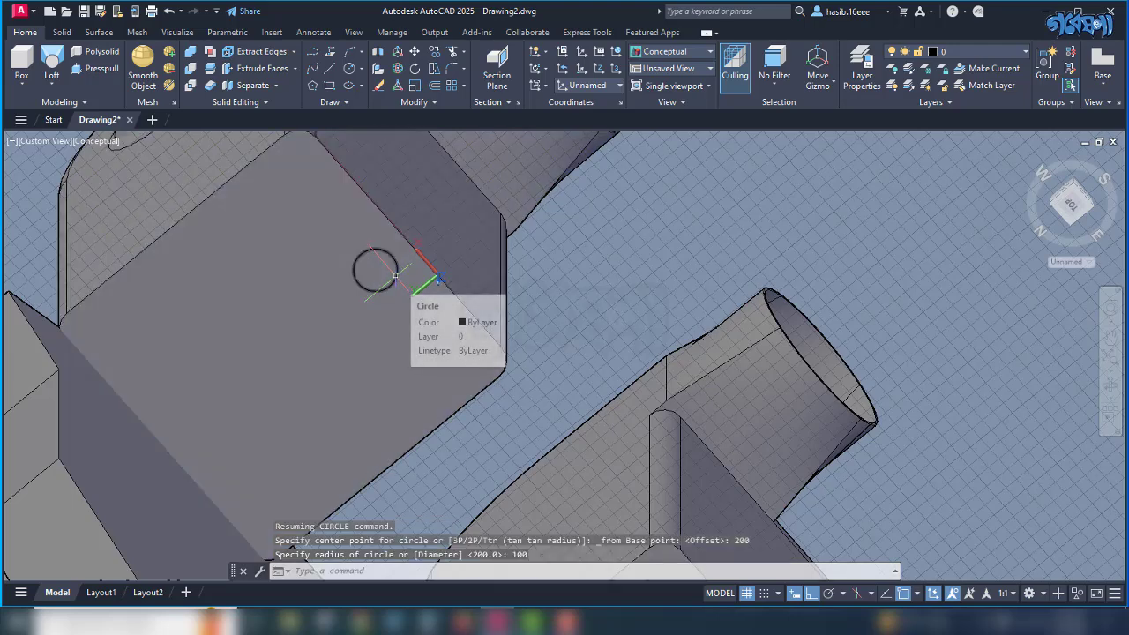
{"action": "scroll", "coordinate": [410, 269], "scroll_direction": "down", "scroll_amount": 4}
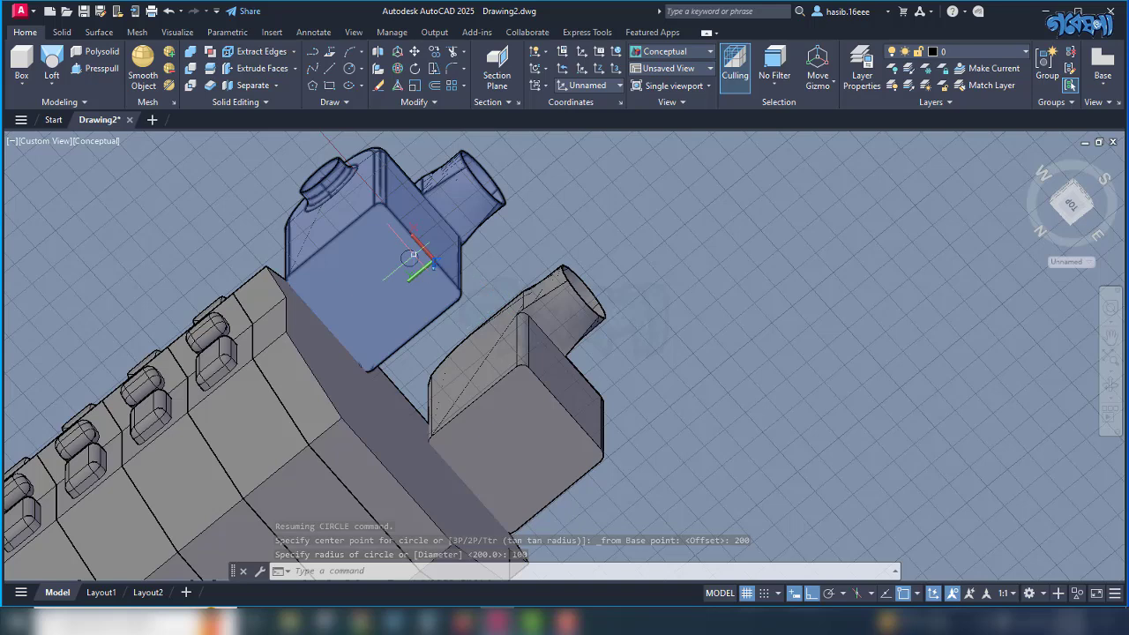
{"action": "left_click", "coordinate": [410, 256]}
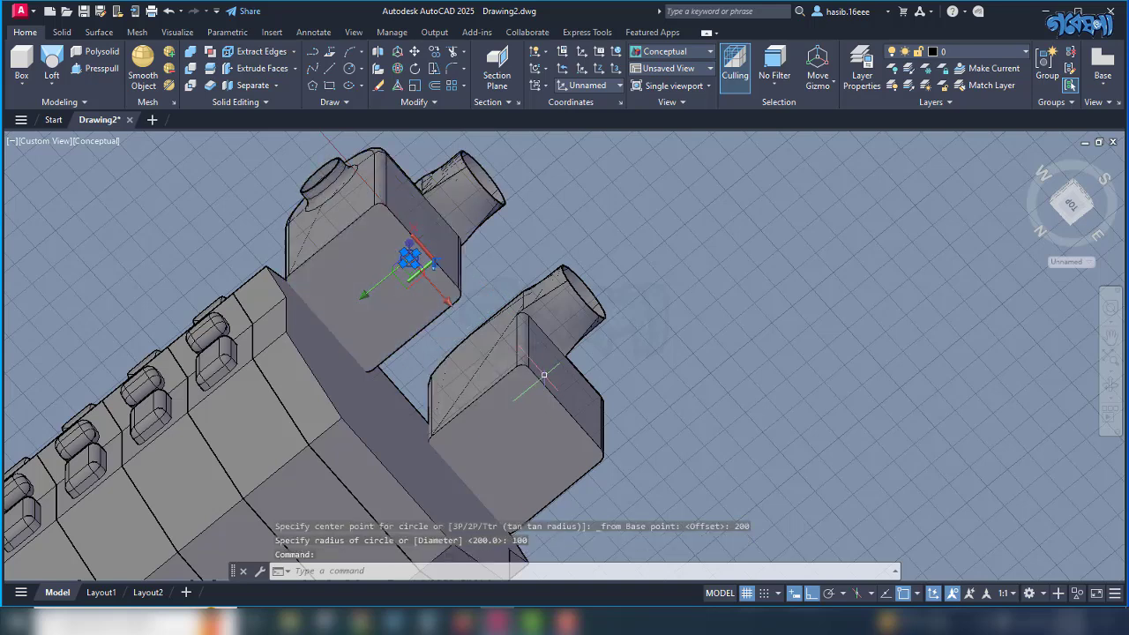
{"action": "key", "text": "Escape"}
Draw an 800-long line starting at the circle's centre.
{"action": "scroll", "coordinate": [409, 258], "scroll_direction": "up", "scroll_amount": 3}
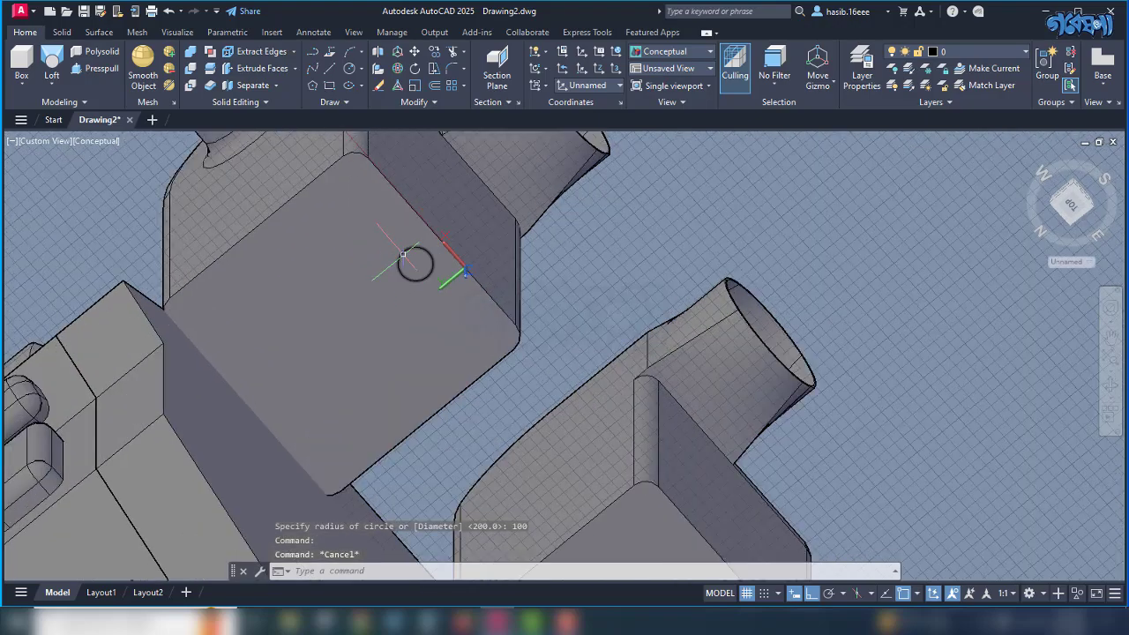
{"action": "middle_click_drag", "start_coordinate": [553, 239], "coordinate": [503, 396], "text": "shift"}
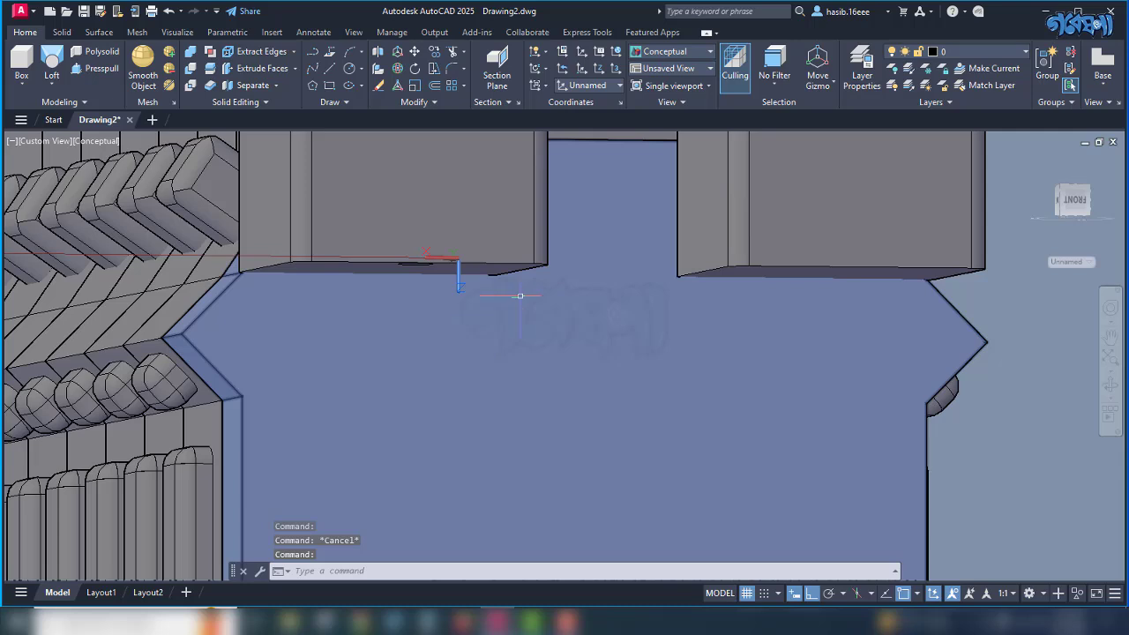
{"action": "left_click", "coordinate": [332, 71]}
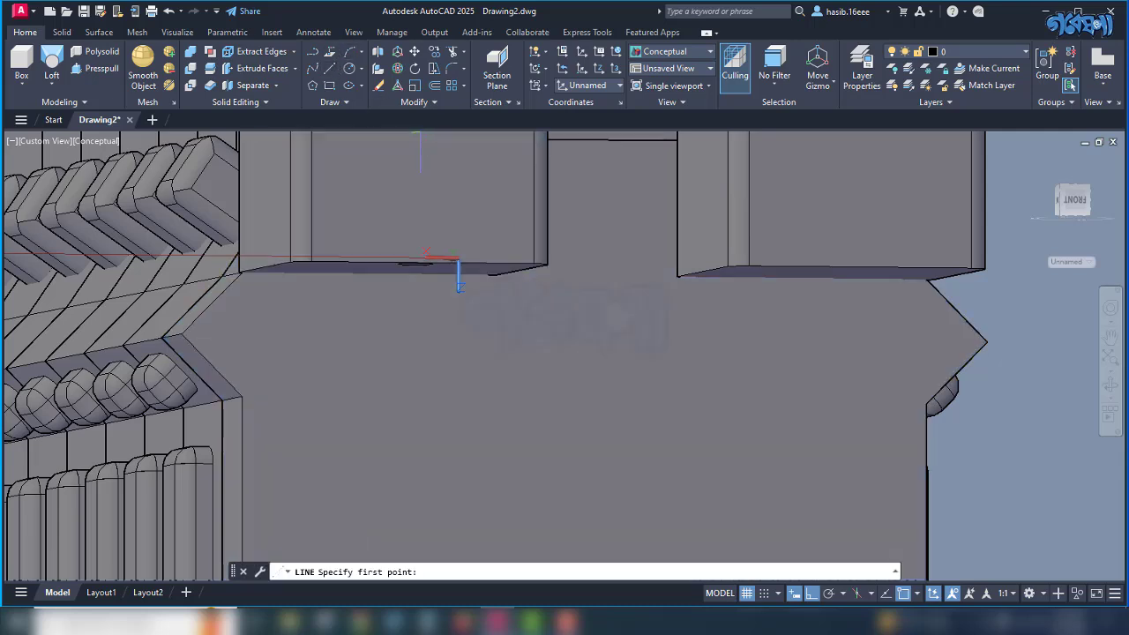
{"action": "scroll", "coordinate": [414, 269], "scroll_direction": "up", "scroll_amount": 5}
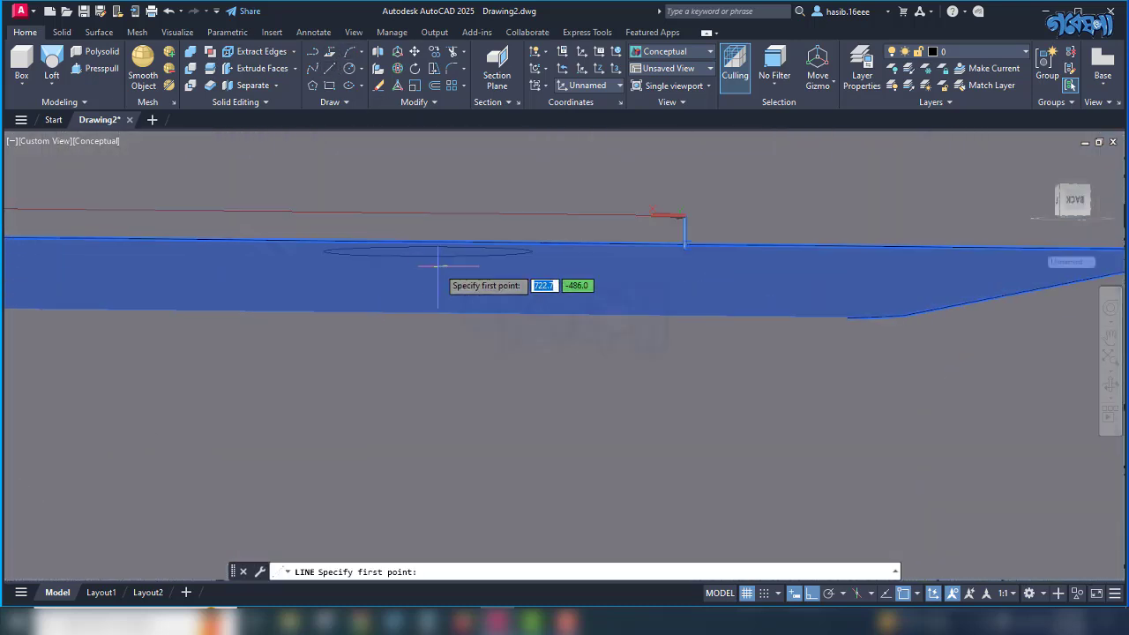
{"action": "mouse_move", "coordinate": [423, 264]}
{"action": "middle_mouse_down", "text": "shift"}
{"action": "mouse_move", "coordinate": [439, 233]}
{"action": "mouse_move", "coordinate": [427, 262]}
{"action": "middle_mouse_up", "text": "shift"}
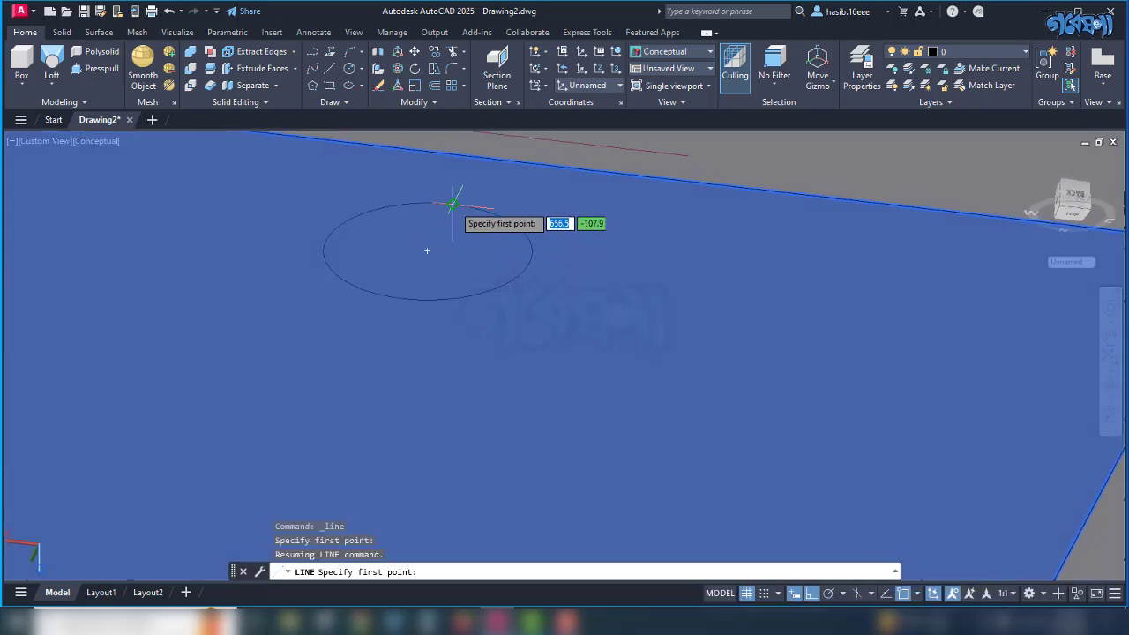
{"action": "left_click", "coordinate": [428, 253]}
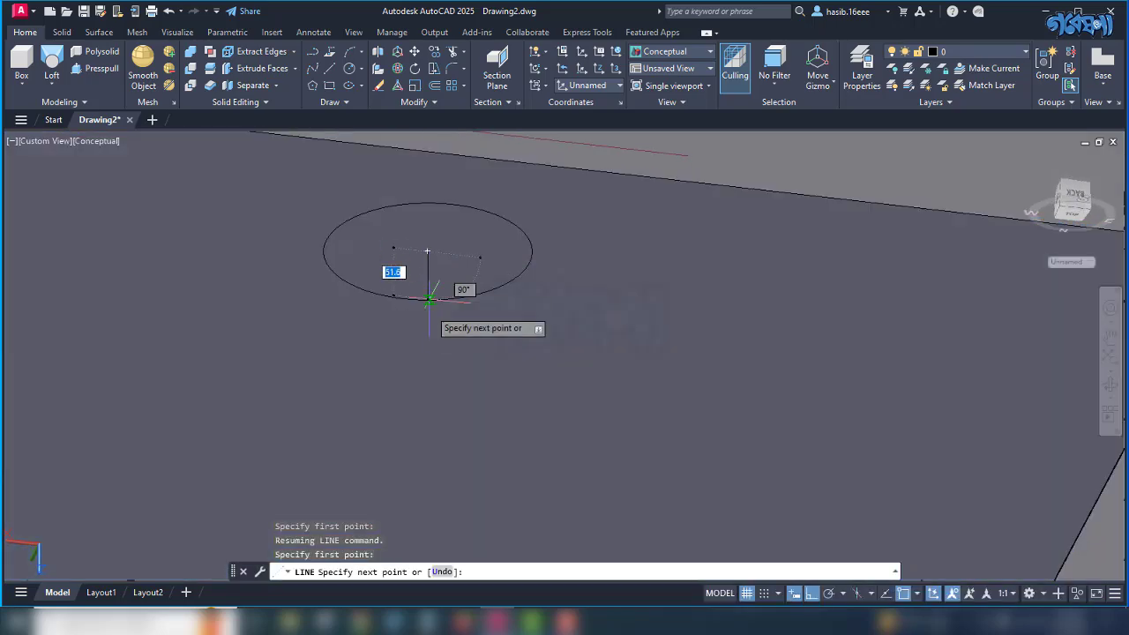
{"action": "scroll", "coordinate": [428, 296], "scroll_direction": "down", "scroll_amount": 3}
{"action": "scroll", "coordinate": [426, 375], "scroll_direction": "down", "scroll_amount": 3}
{"action": "middle_click_drag", "start_coordinate": [426, 374], "coordinate": [422, 463], "text": "shift"}
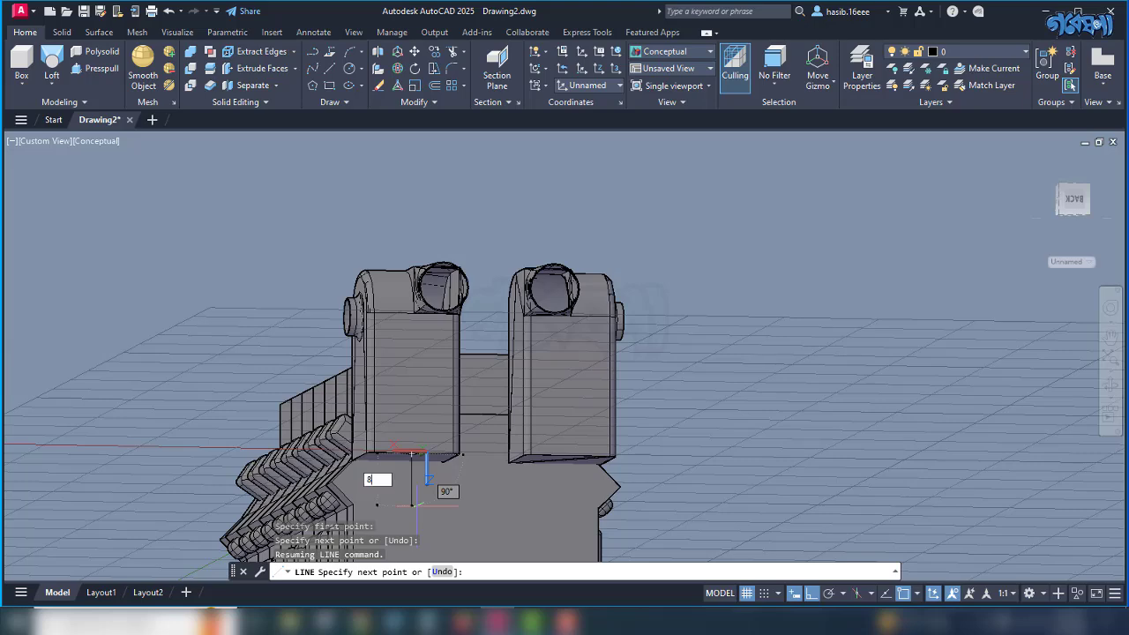
{"action": "key", "text": "Return"}
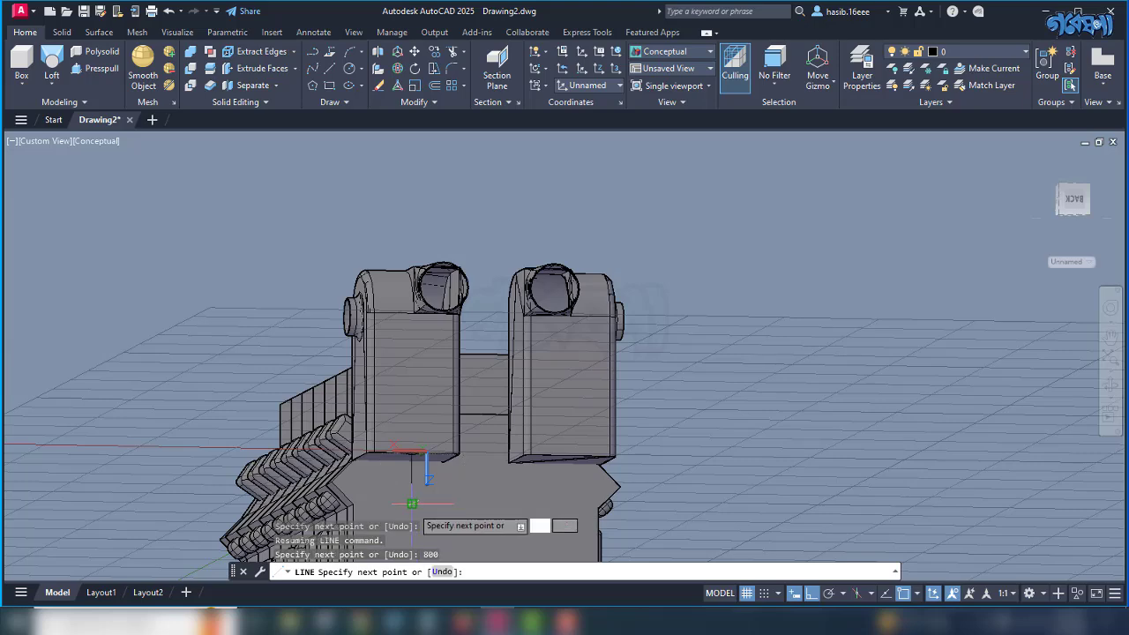
Add a horizontal segment across the lower block's front face and end the line.
{"action": "mouse_move", "coordinate": [547, 508]}
{"action": "middle_mouse_down", "text": "shift"}
{"action": "mouse_move", "coordinate": [516, 511]}
{"action": "mouse_move", "coordinate": [539, 514]}
{"action": "middle_mouse_up", "text": "shift"}
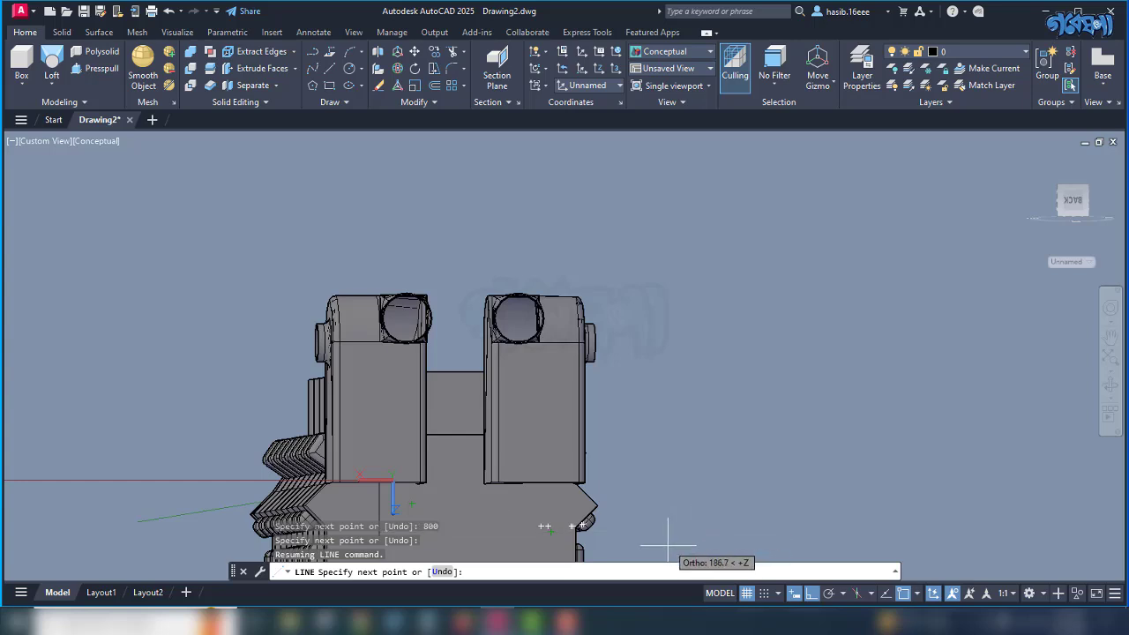
{"action": "scroll", "coordinate": [667, 544], "scroll_direction": "down", "scroll_amount": 2}
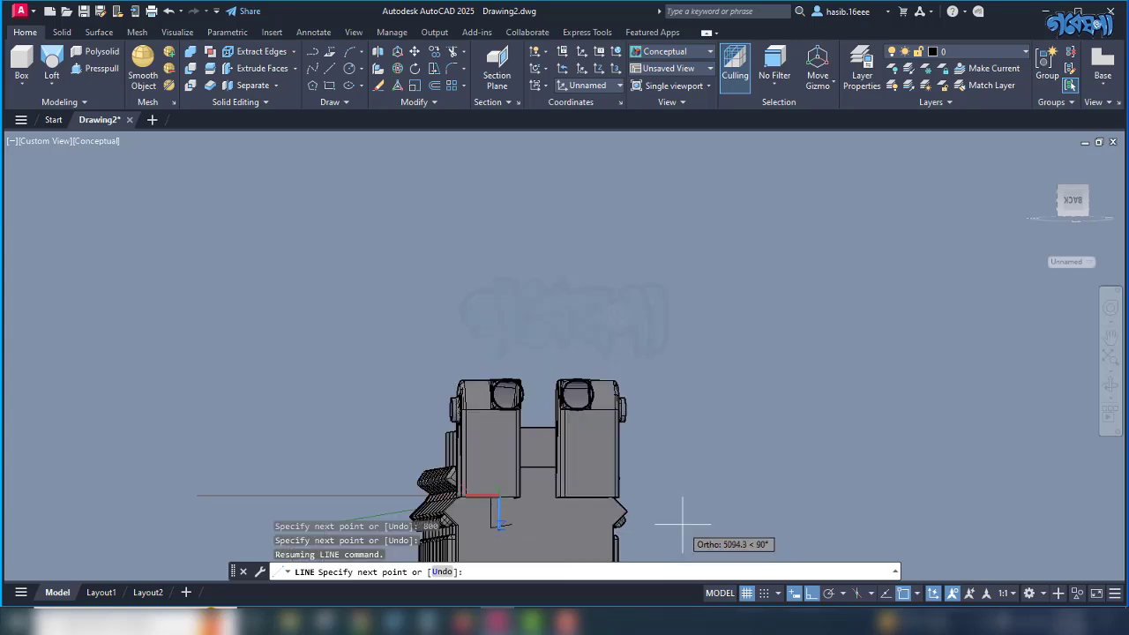
{"action": "left_click", "coordinate": [682, 529]}
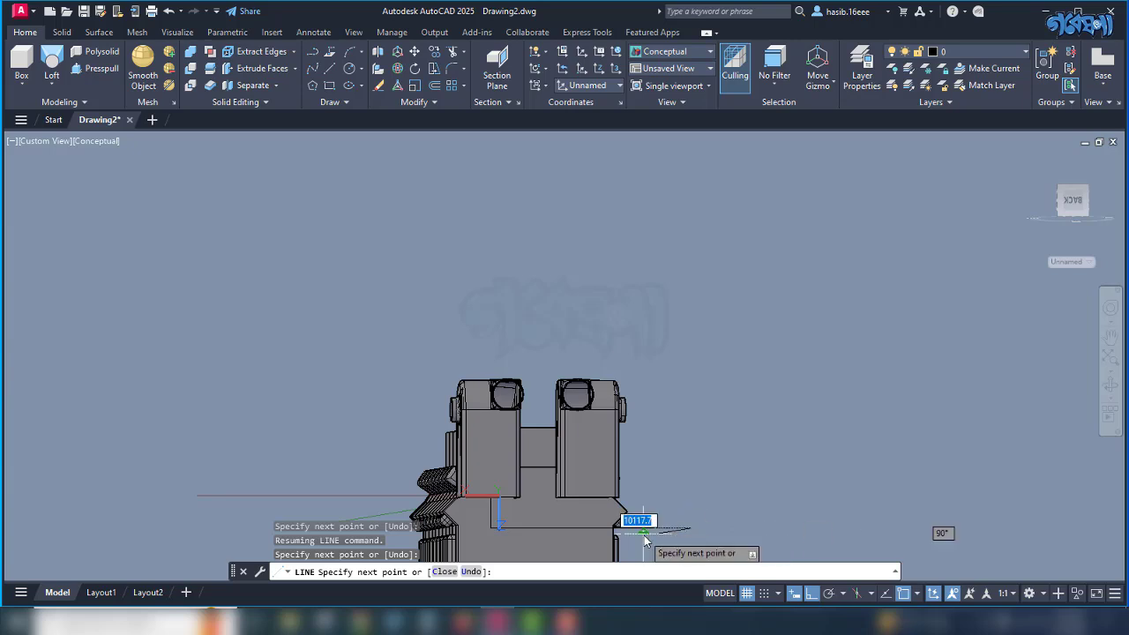
{"action": "key", "text": "Return"}
{"action": "scroll", "coordinate": [638, 530], "scroll_direction": "up", "scroll_amount": 4}
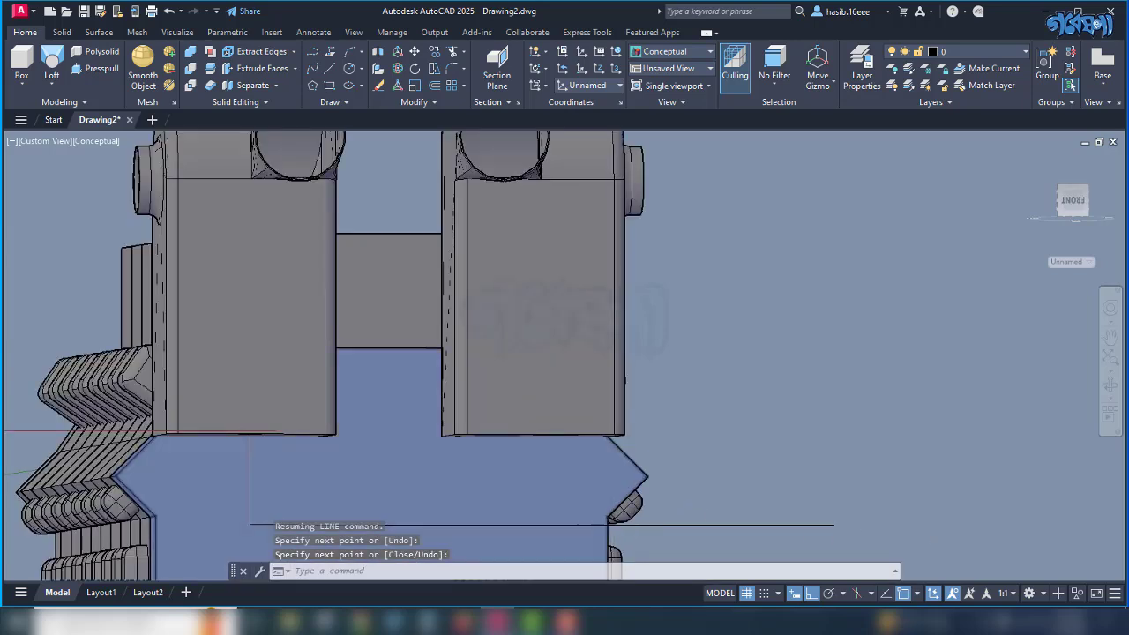
{"action": "scroll", "coordinate": [582, 514], "scroll_direction": "up", "scroll_amount": 2}
{"action": "scroll", "coordinate": [546, 447], "scroll_direction": "down", "scroll_amount": 2}
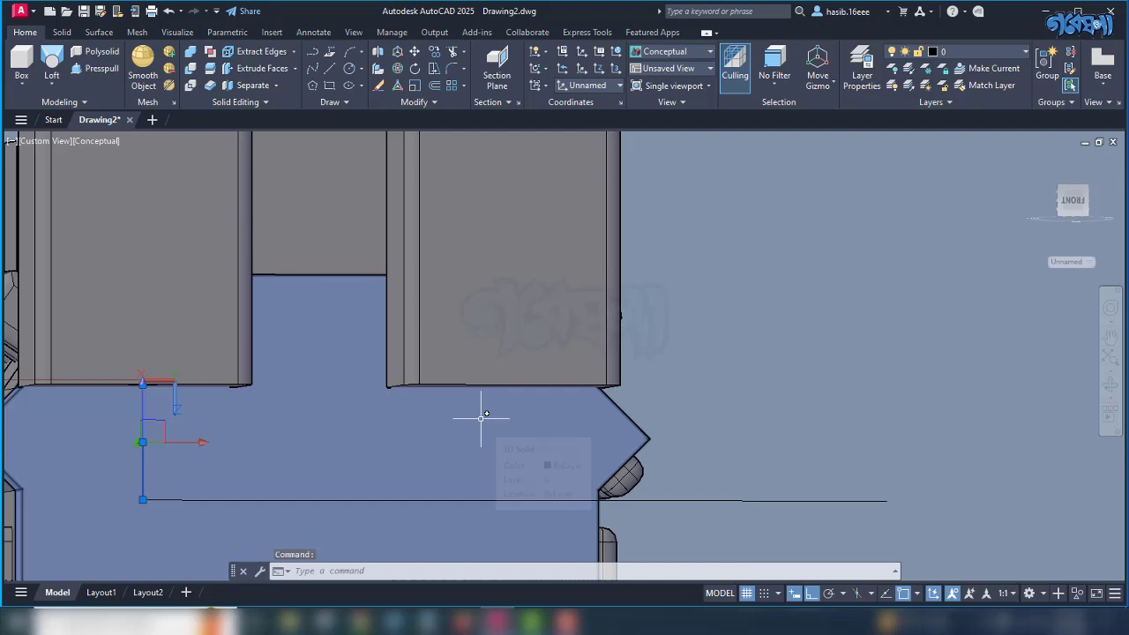
Copy the vertical line further right along the front face with CP.
{"action": "type", "text": "CP"}
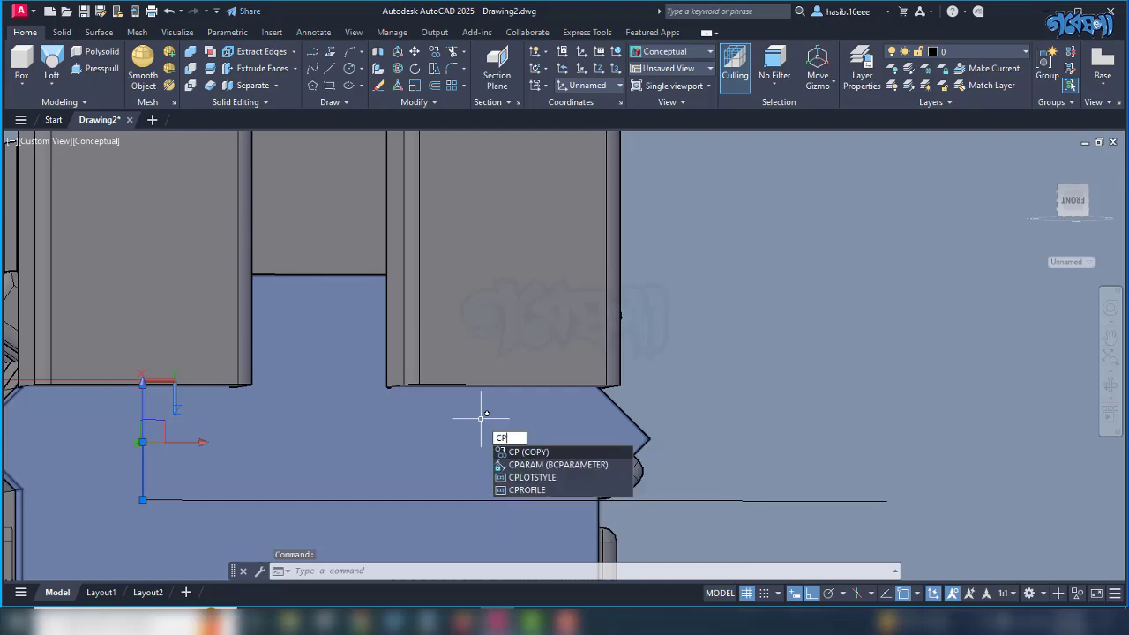
{"action": "key", "text": "Return"}
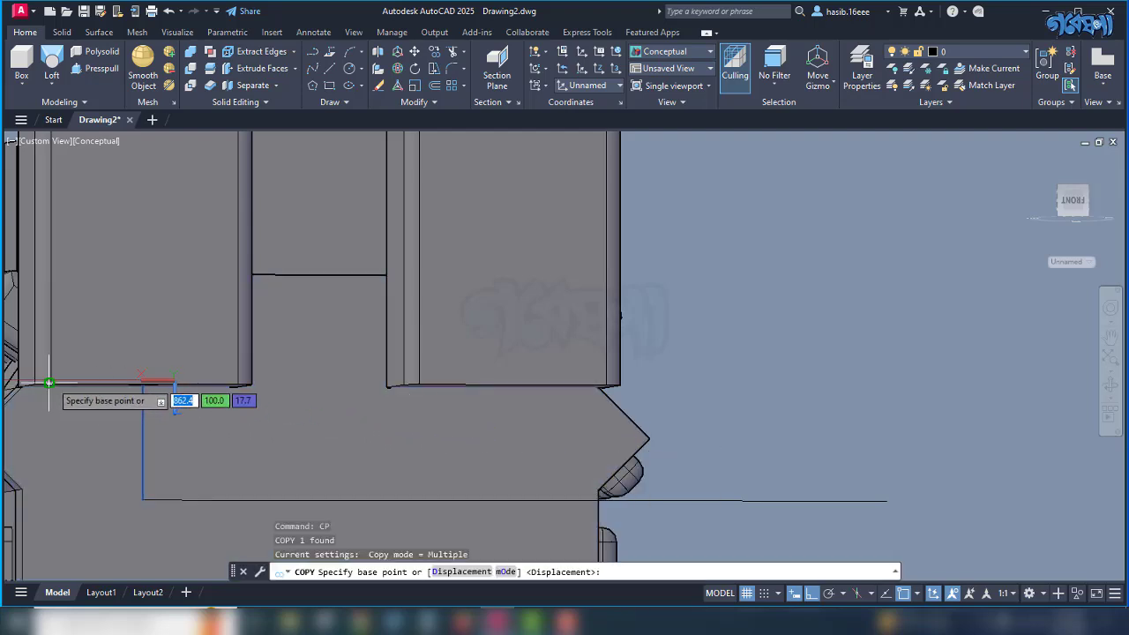
{"action": "scroll", "coordinate": [48, 383], "scroll_direction": "up", "scroll_amount": 5}
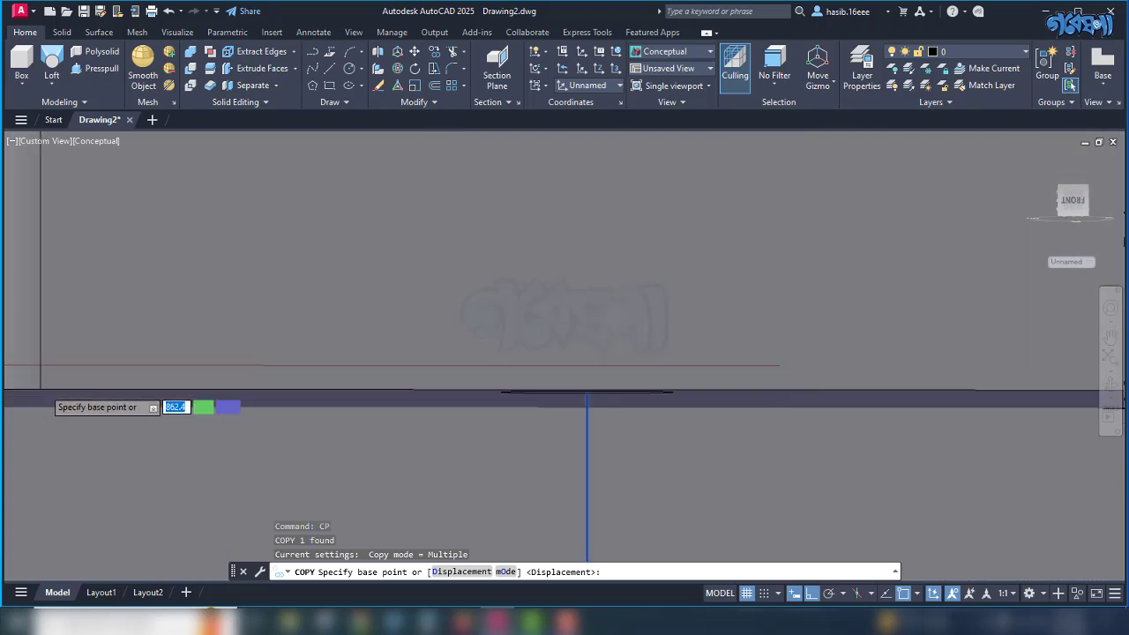
{"action": "scroll", "coordinate": [49, 383], "scroll_direction": "up", "scroll_amount": 1}
{"action": "left_click", "coordinate": [35, 391]}
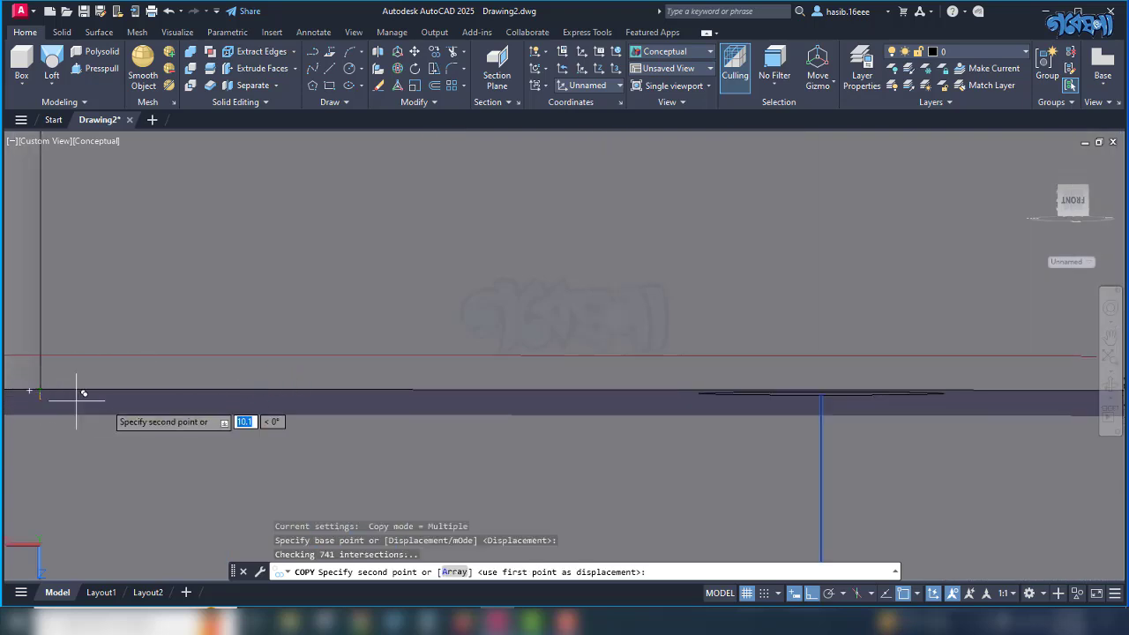
{"action": "scroll", "coordinate": [80, 393], "scroll_direction": "down", "scroll_amount": 4}
{"action": "scroll", "coordinate": [482, 444], "scroll_direction": "down", "scroll_amount": 2}
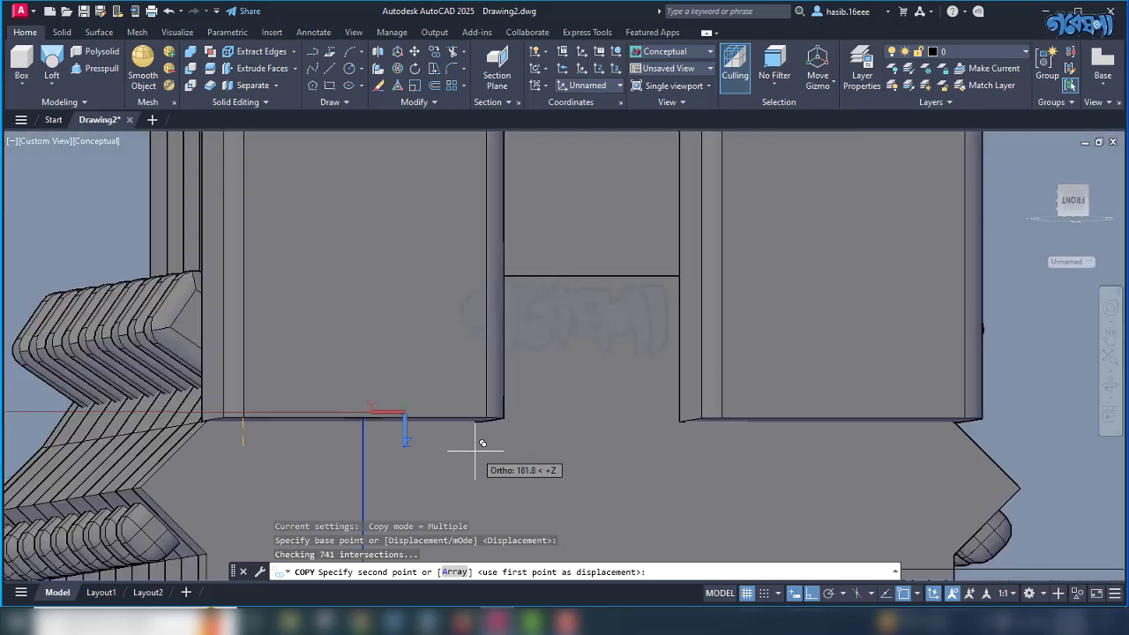
{"action": "scroll", "coordinate": [696, 432], "scroll_direction": "up", "scroll_amount": 3}
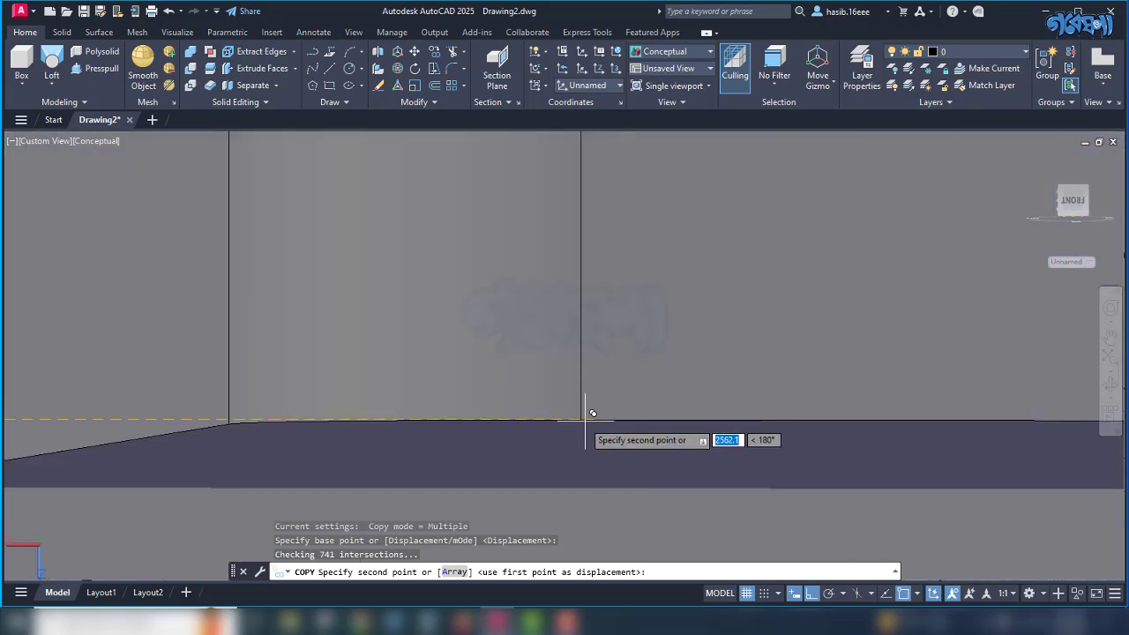
{"action": "left_click", "coordinate": [585, 414]}
{"action": "scroll", "coordinate": [476, 431], "scroll_direction": "down", "scroll_amount": 2}
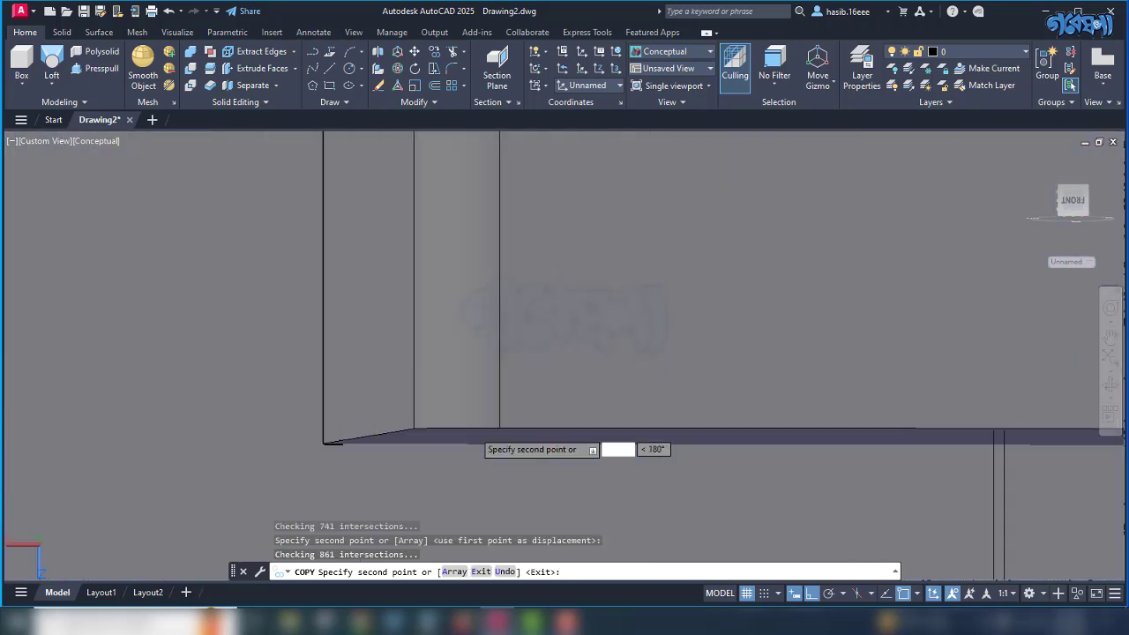
{"action": "scroll", "coordinate": [425, 465], "scroll_direction": "down", "scroll_amount": 2}
{"action": "key", "text": "Escape"}
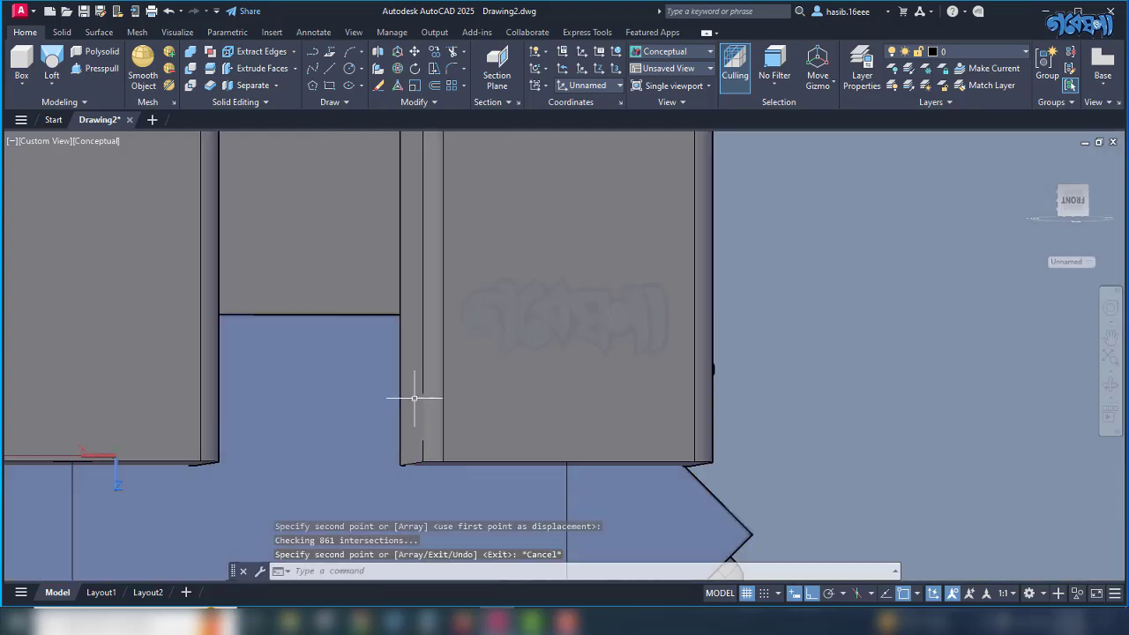
{"action": "scroll", "coordinate": [472, 425], "scroll_direction": "down", "scroll_amount": 3}
{"action": "scroll", "coordinate": [477, 468], "scroll_direction": "up", "scroll_amount": 4}
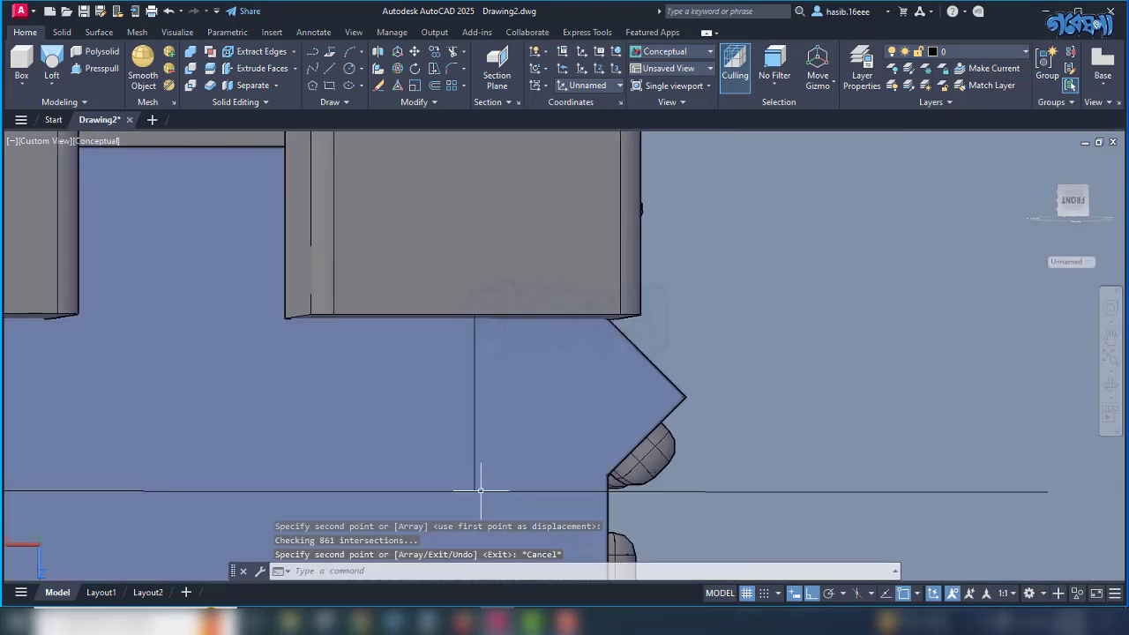
Abandon a trim and grip-stretch the copied vertical line's bottom end by 100.
{"action": "key", "text": "Return"}
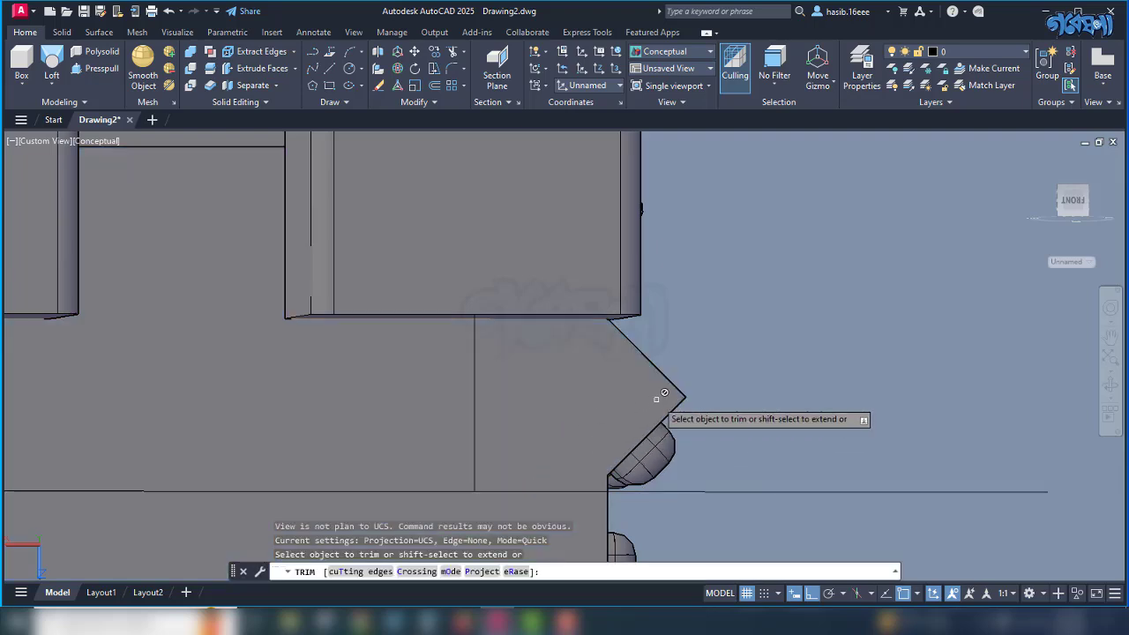
{"action": "key", "text": "Escape"}
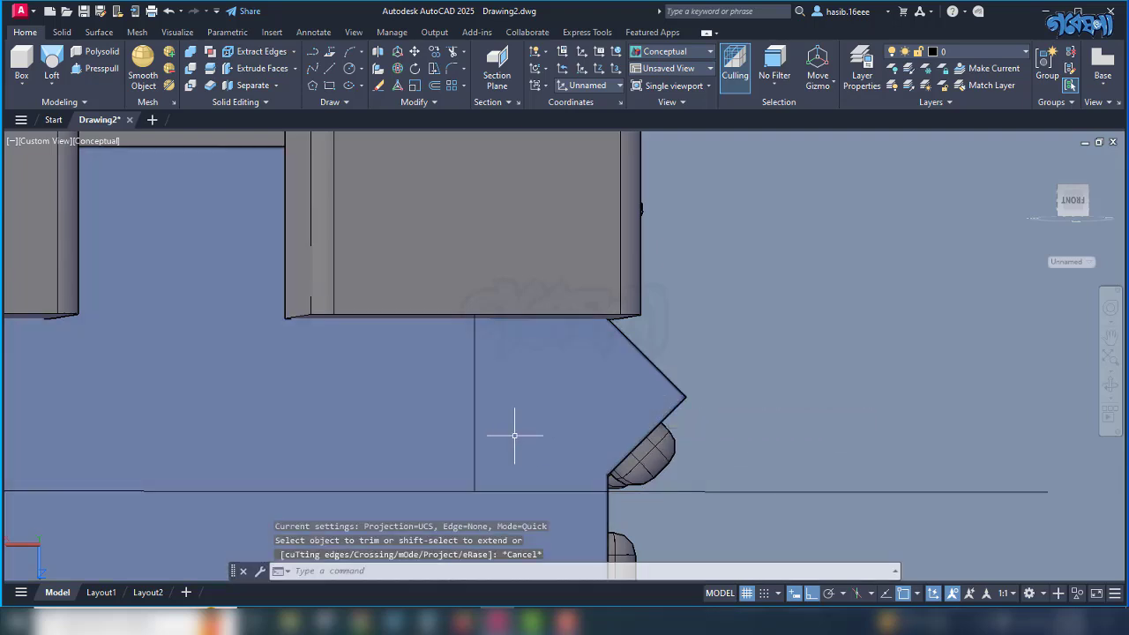
{"action": "key", "text": "Escape"}
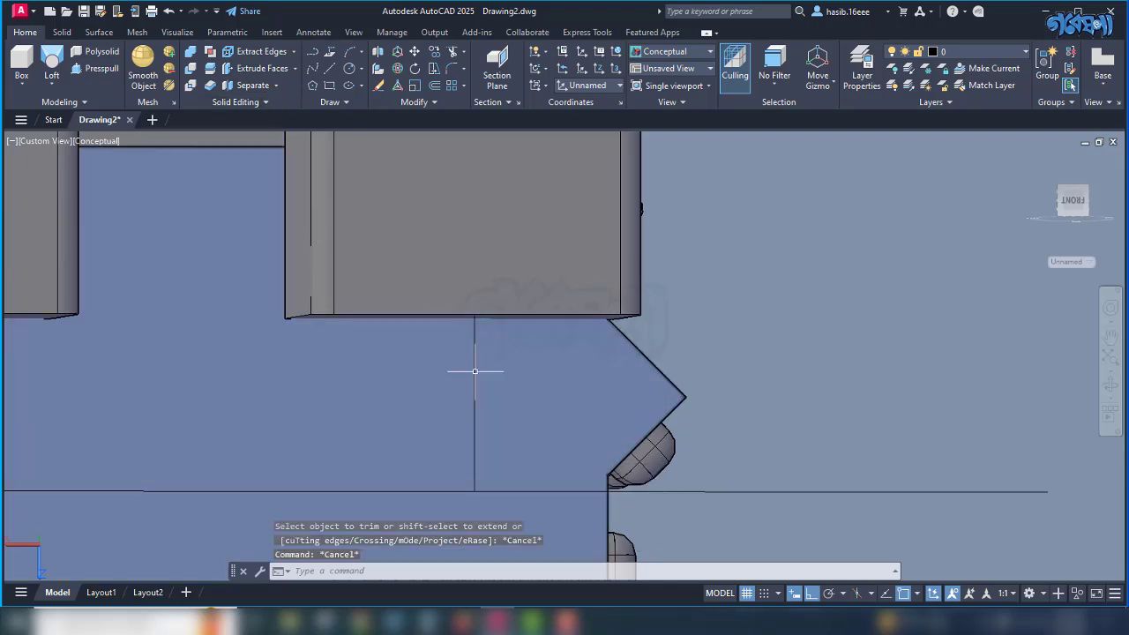
{"action": "left_click", "coordinate": [473, 415]}
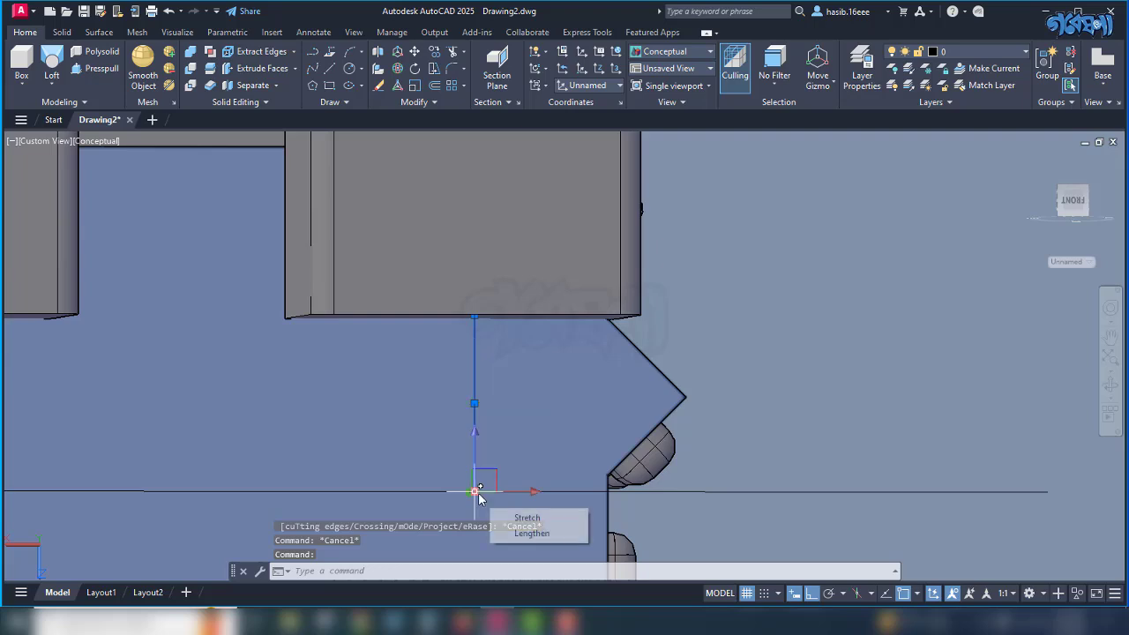
{"action": "left_click", "coordinate": [475, 493]}
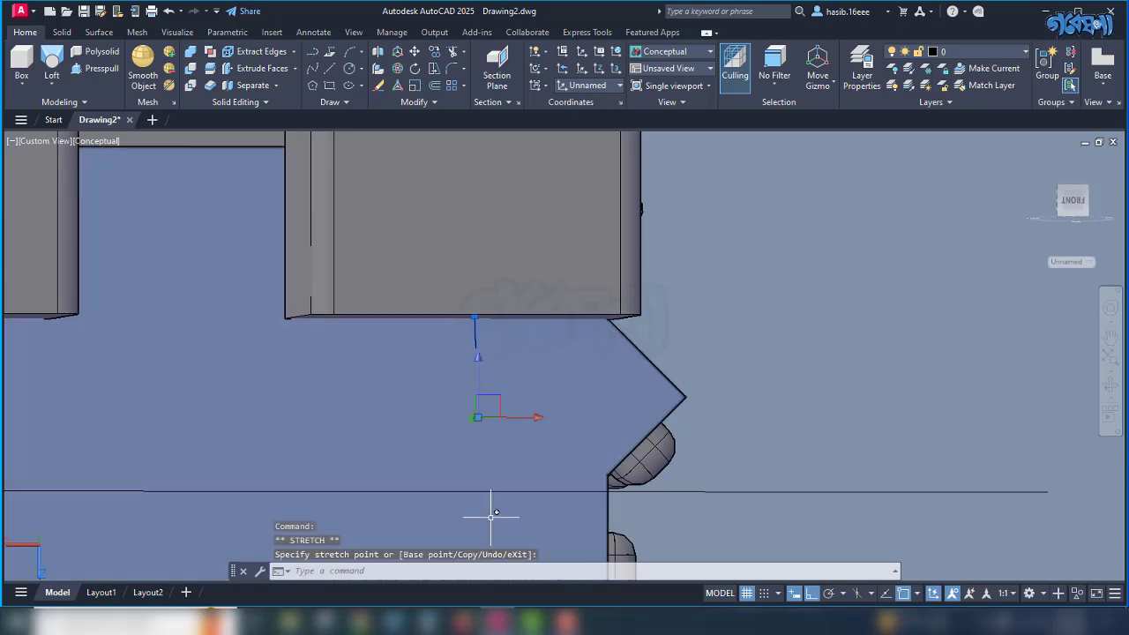
{"action": "key", "text": "ctrl+z"}
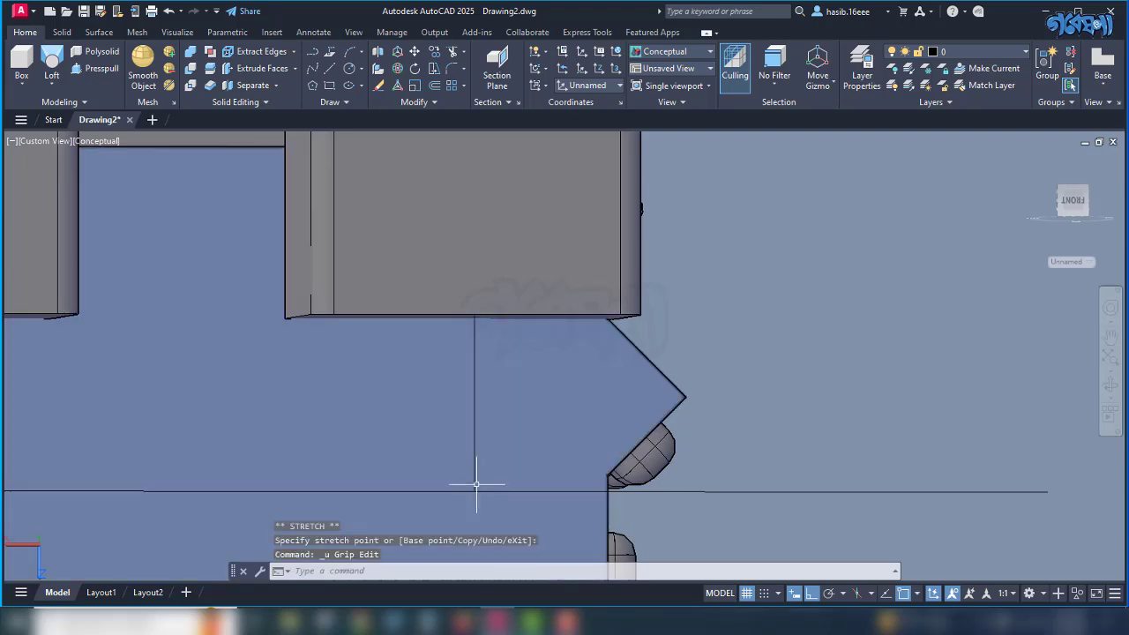
{"action": "left_click", "coordinate": [475, 481]}
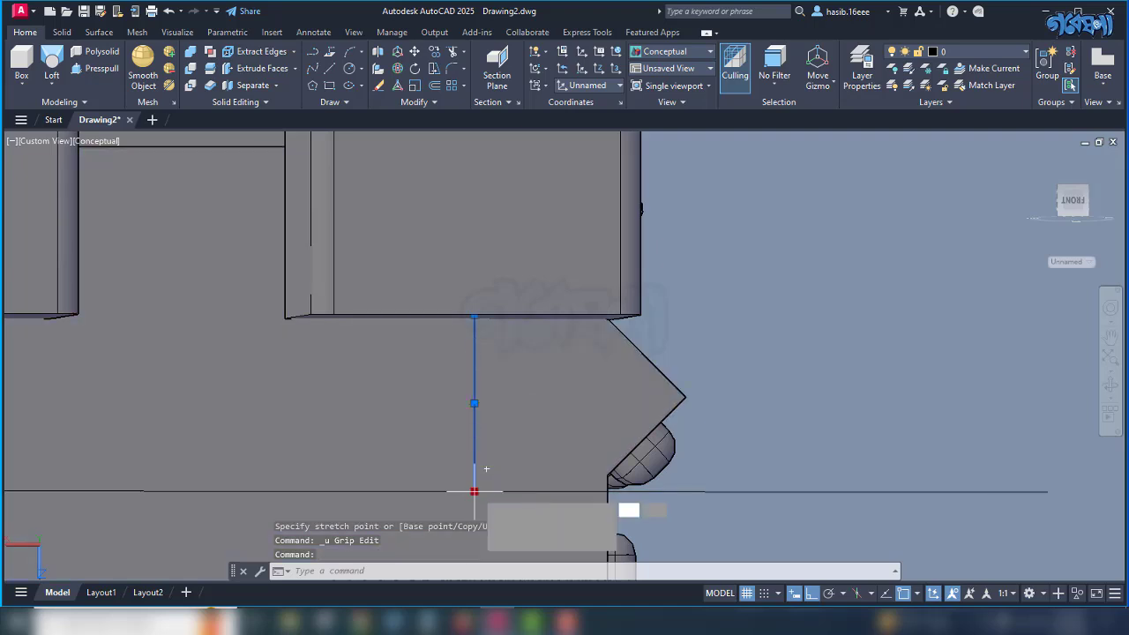
{"action": "left_click", "coordinate": [475, 491]}
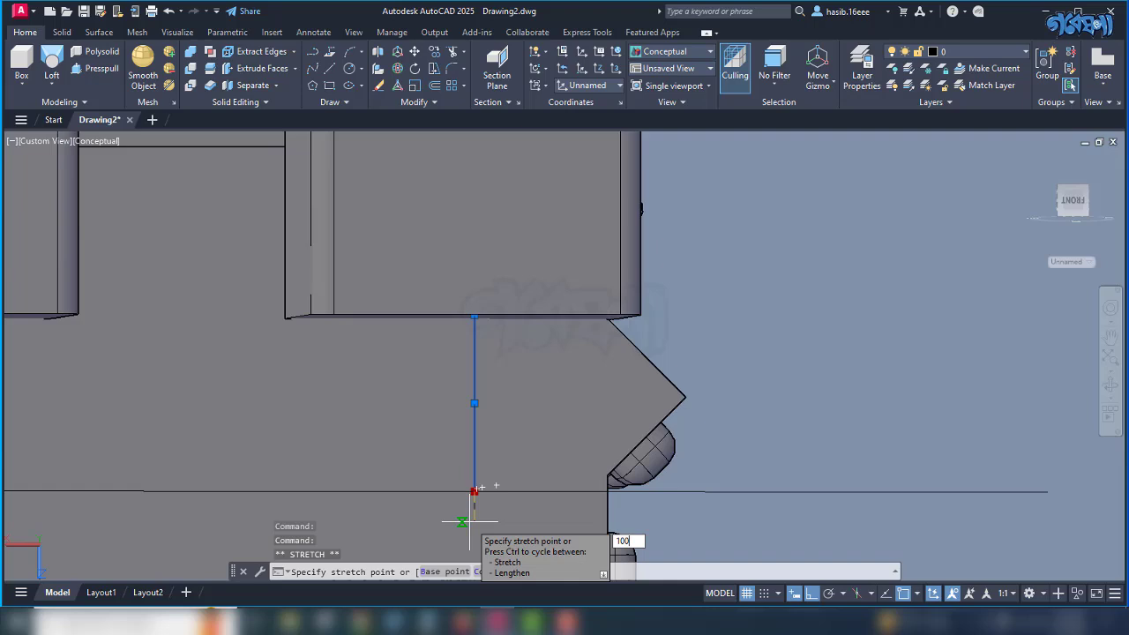
{"action": "key", "text": "Return"}
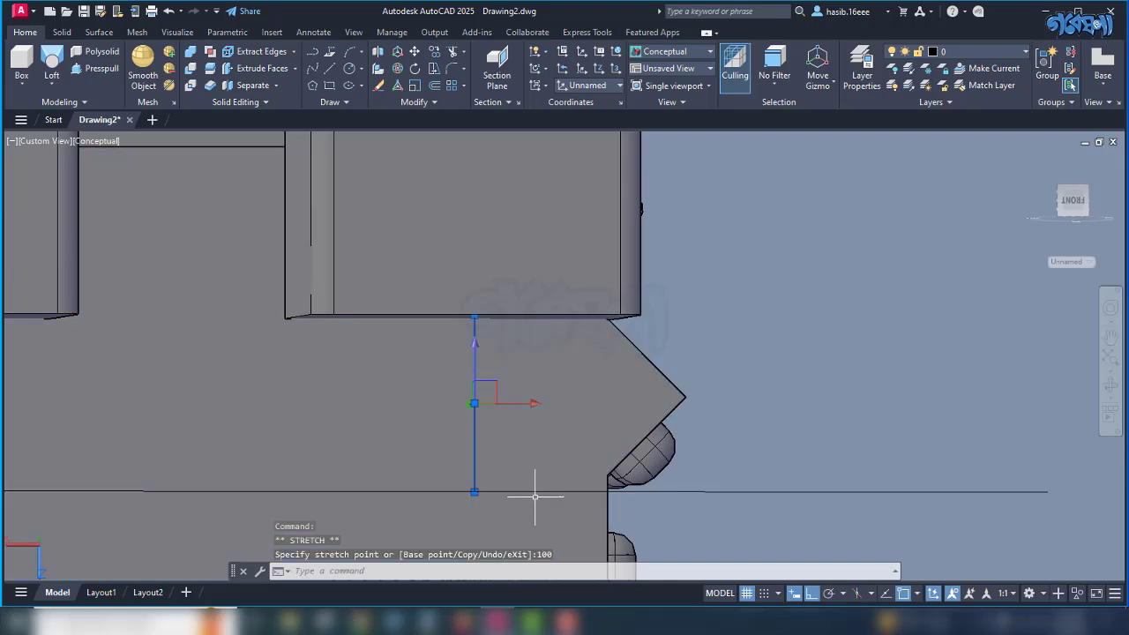
{"action": "scroll", "coordinate": [535, 497], "scroll_direction": "down", "scroll_amount": 3}
{"action": "scroll", "coordinate": [517, 453], "scroll_direction": "up", "scroll_amount": 4}
{"action": "key", "text": "Escape"}
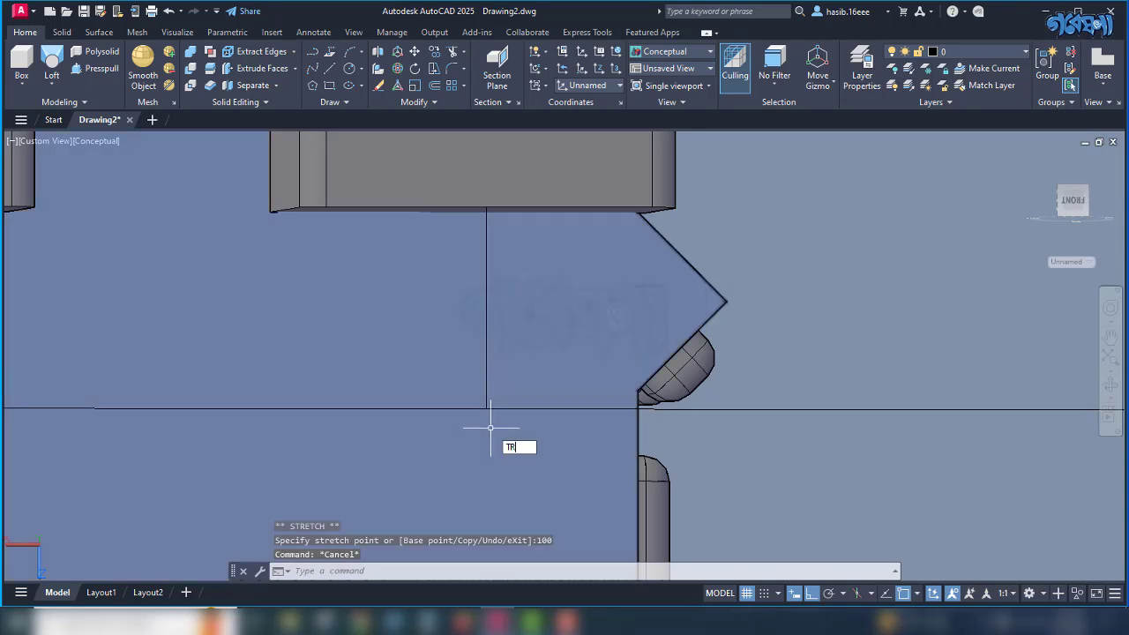
Join the right vertical, horizontal and left vertical outline lines with JOIN.
{"action": "key", "text": "Return"}
{"action": "left_click", "coordinate": [540, 411]}
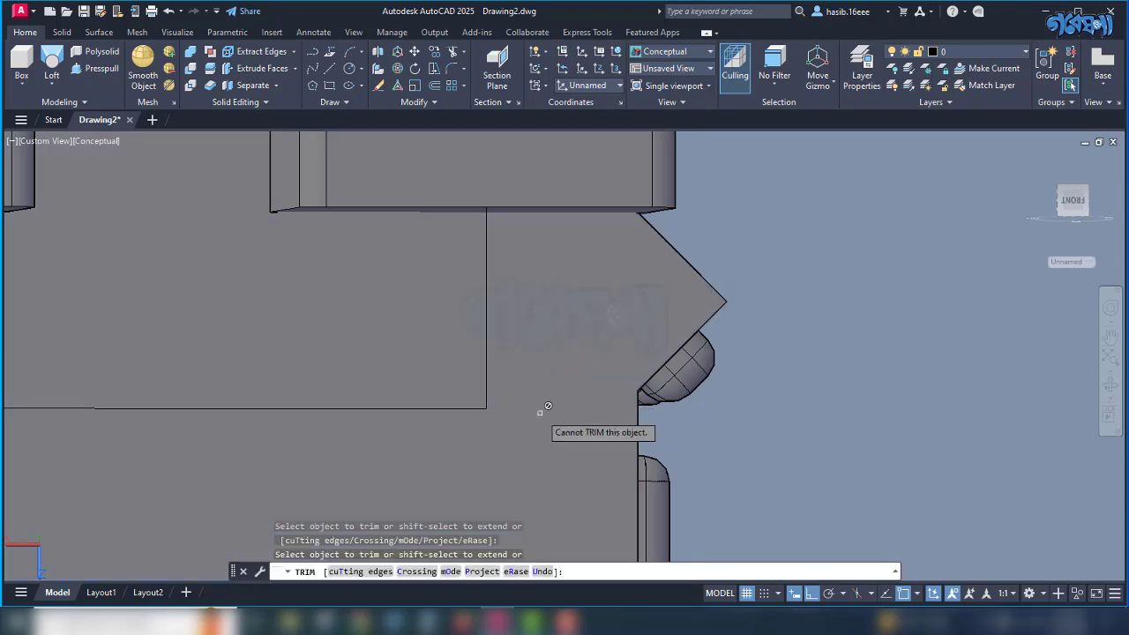
{"action": "scroll", "coordinate": [539, 420], "scroll_direction": "down", "scroll_amount": 3}
{"action": "key", "text": "Escape"}
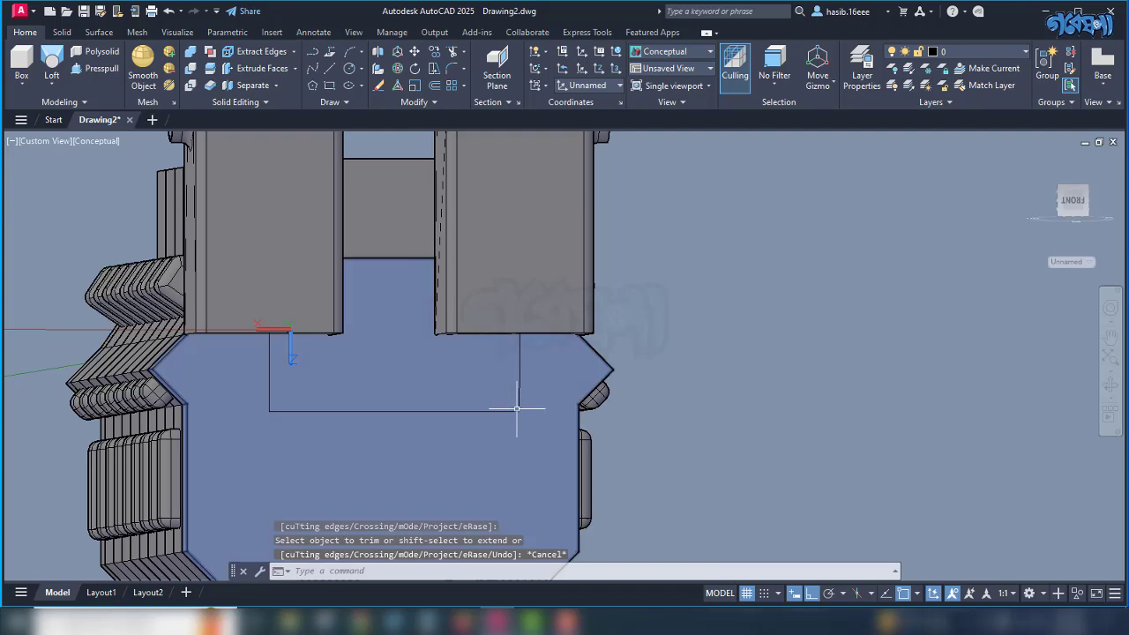
{"action": "scroll", "coordinate": [524, 399], "scroll_direction": "up", "scroll_amount": 3}
{"action": "scroll", "coordinate": [544, 366], "scroll_direction": "down", "scroll_amount": 3}
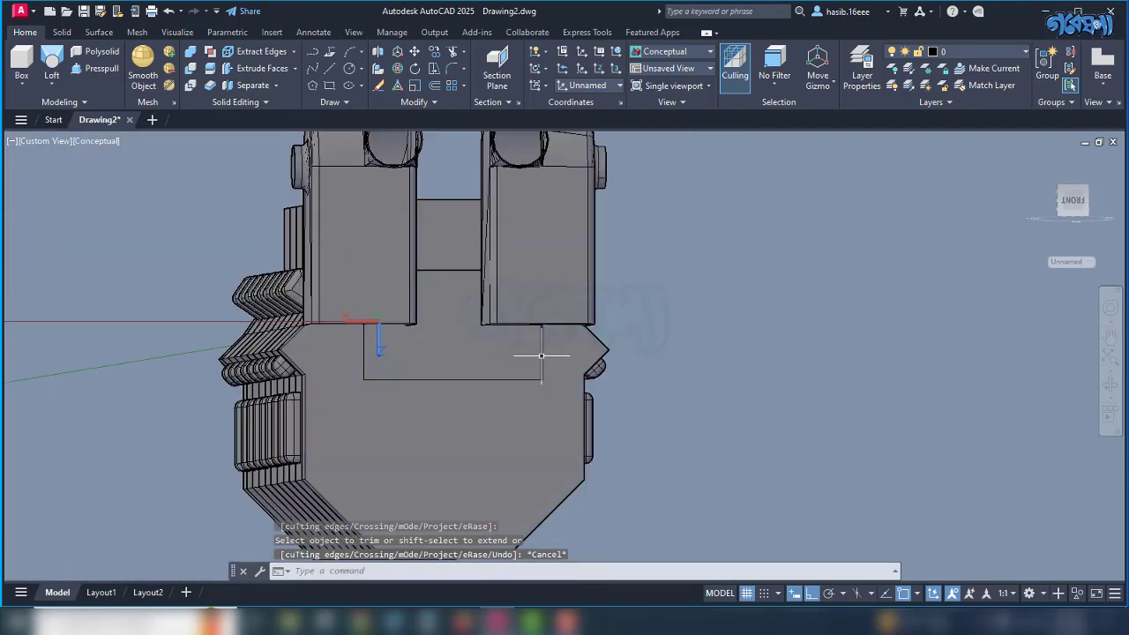
{"action": "left_click", "coordinate": [540, 356]}
{"action": "left_click", "coordinate": [455, 378]}
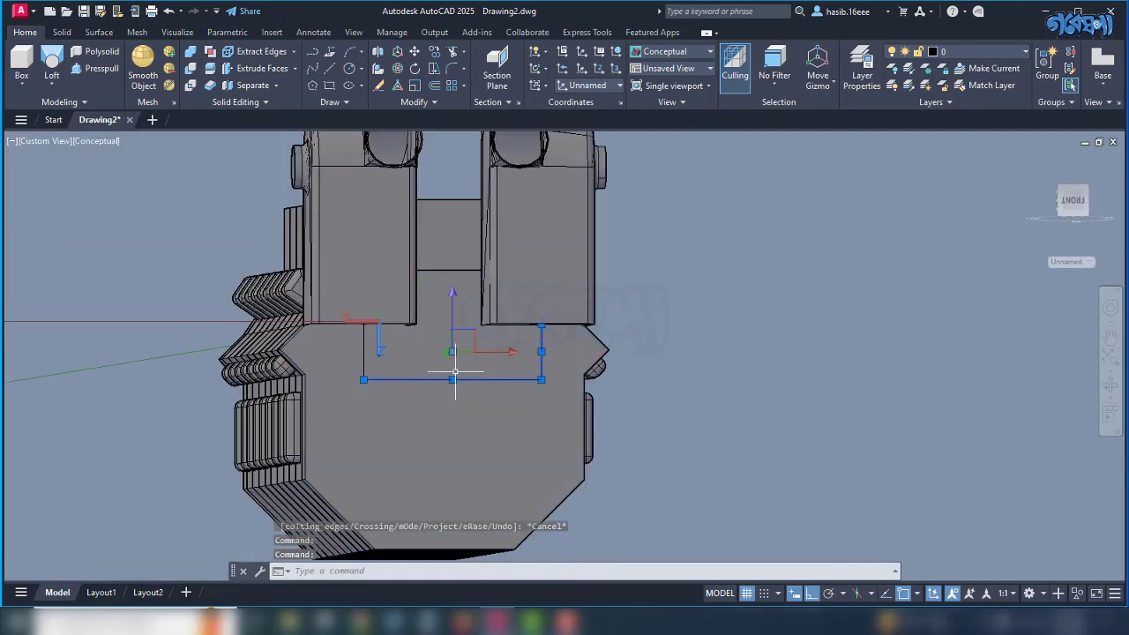
{"action": "left_click", "coordinate": [363, 353]}
{"action": "type", "text": "JOIN"}
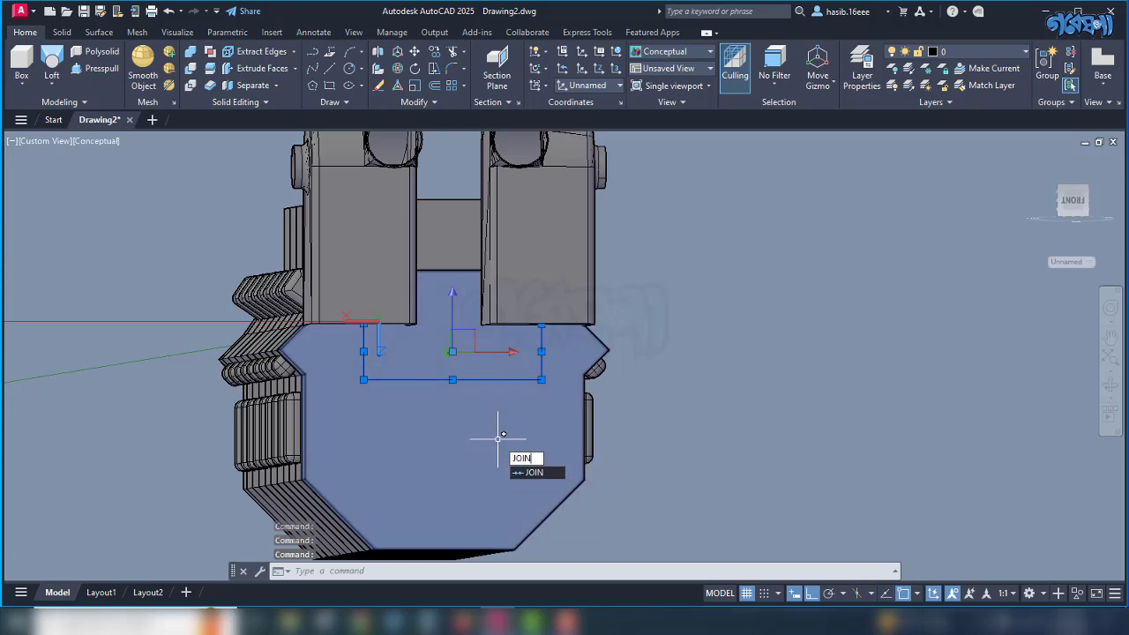
{"action": "key", "text": "Return"}
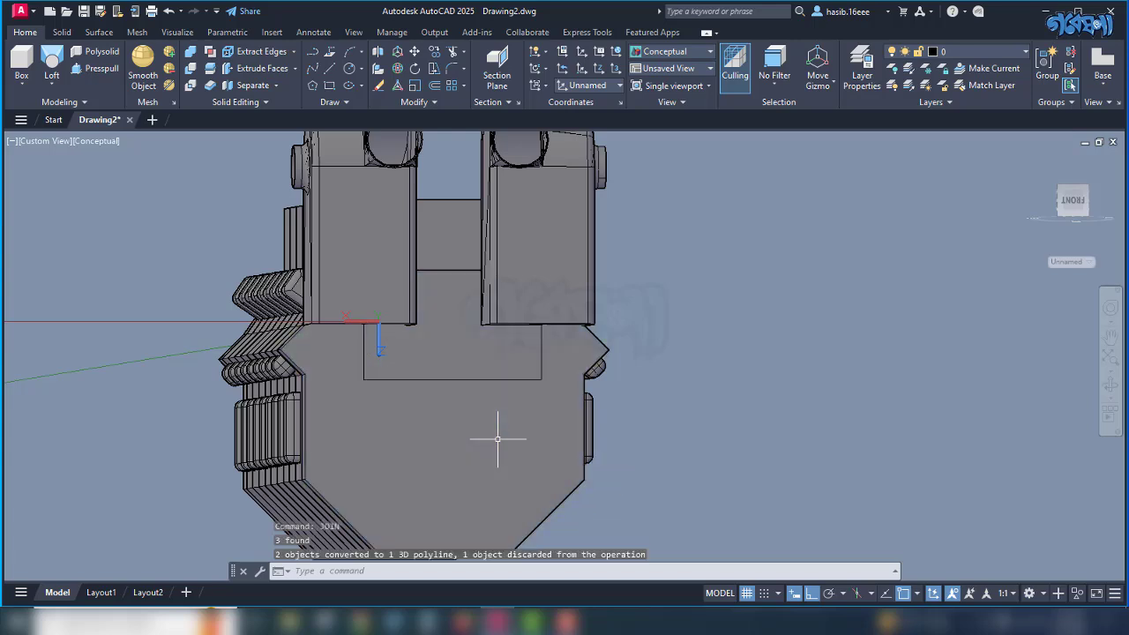
Trim the vertical line's overhang above the corner, then undo that trim.
{"action": "left_click", "coordinate": [467, 380]}
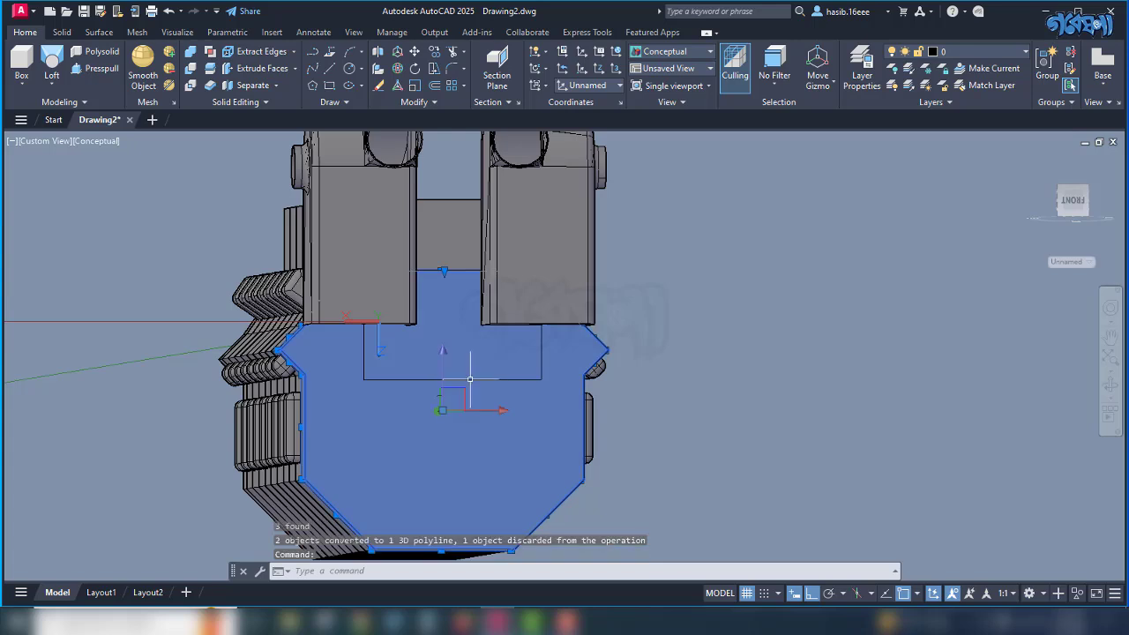
{"action": "key", "text": "Escape"}
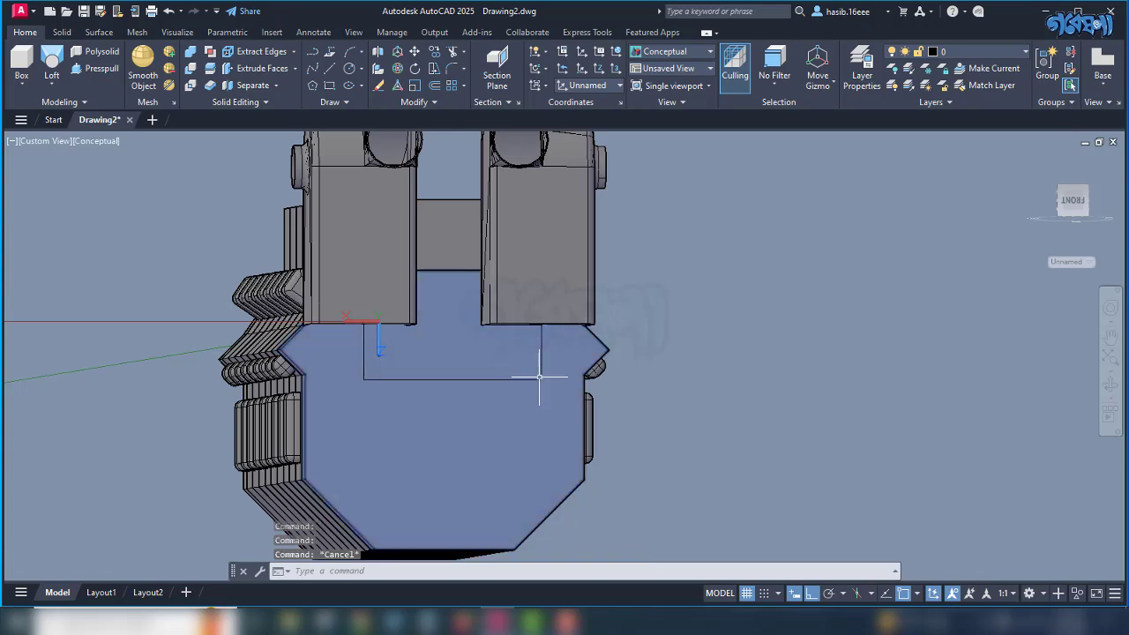
{"action": "scroll", "coordinate": [542, 378], "scroll_direction": "up", "scroll_amount": 5}
{"action": "scroll", "coordinate": [551, 381], "scroll_direction": "up", "scroll_amount": 4}
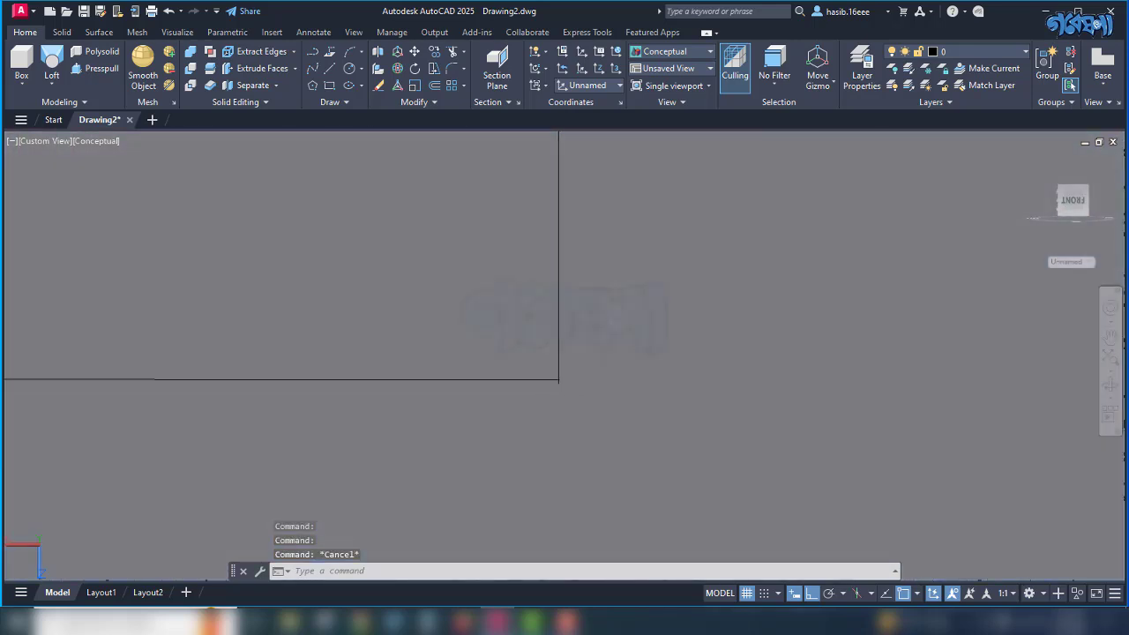
{"action": "scroll", "coordinate": [570, 392], "scroll_direction": "up", "scroll_amount": 3}
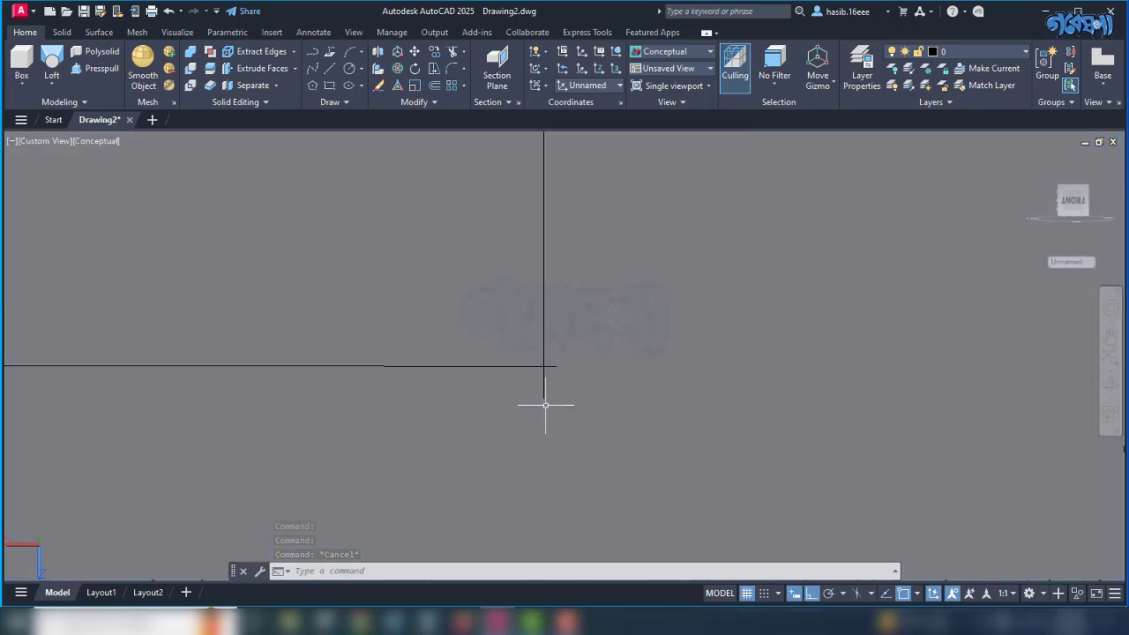
{"action": "key", "text": "Return"}
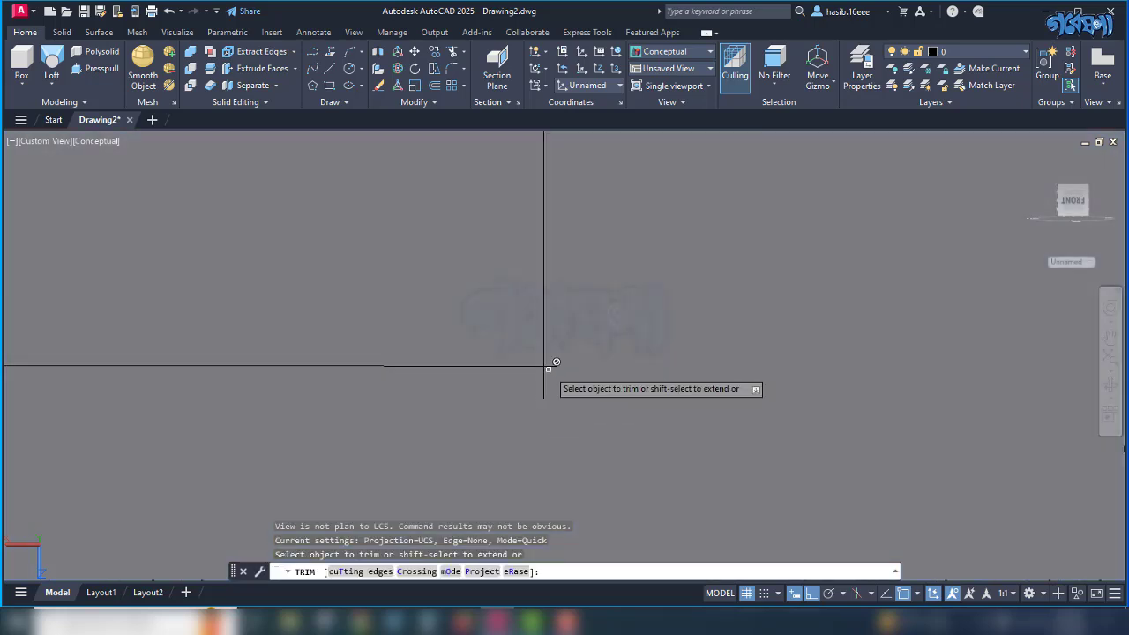
{"action": "left_click", "coordinate": [553, 367]}
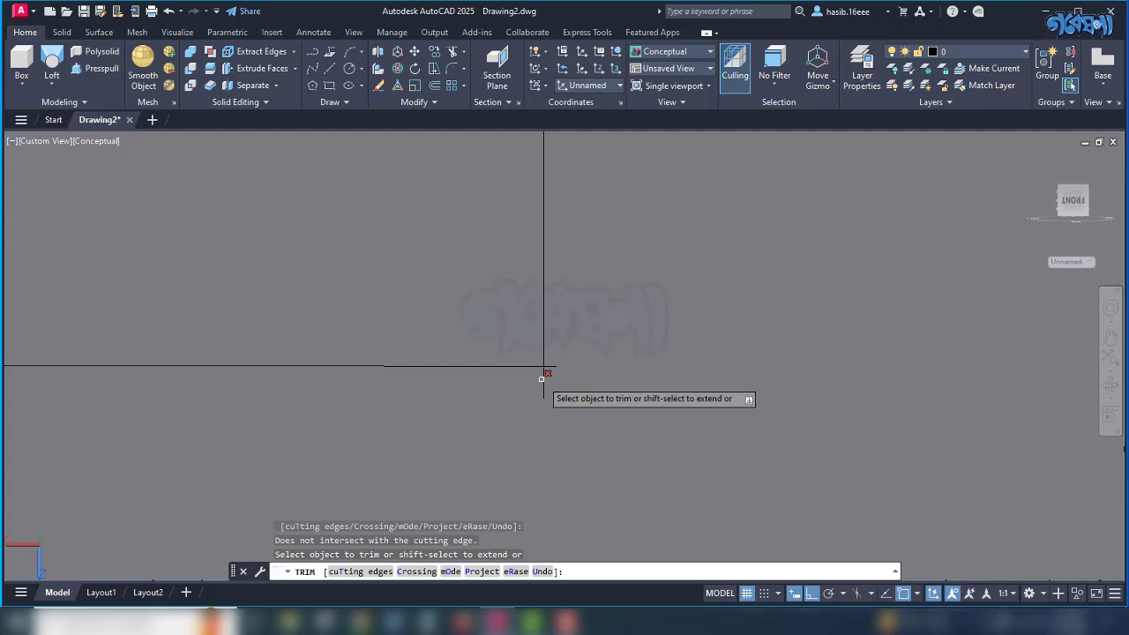
{"action": "left_click", "coordinate": [544, 379]}
{"action": "key", "text": "Escape"}
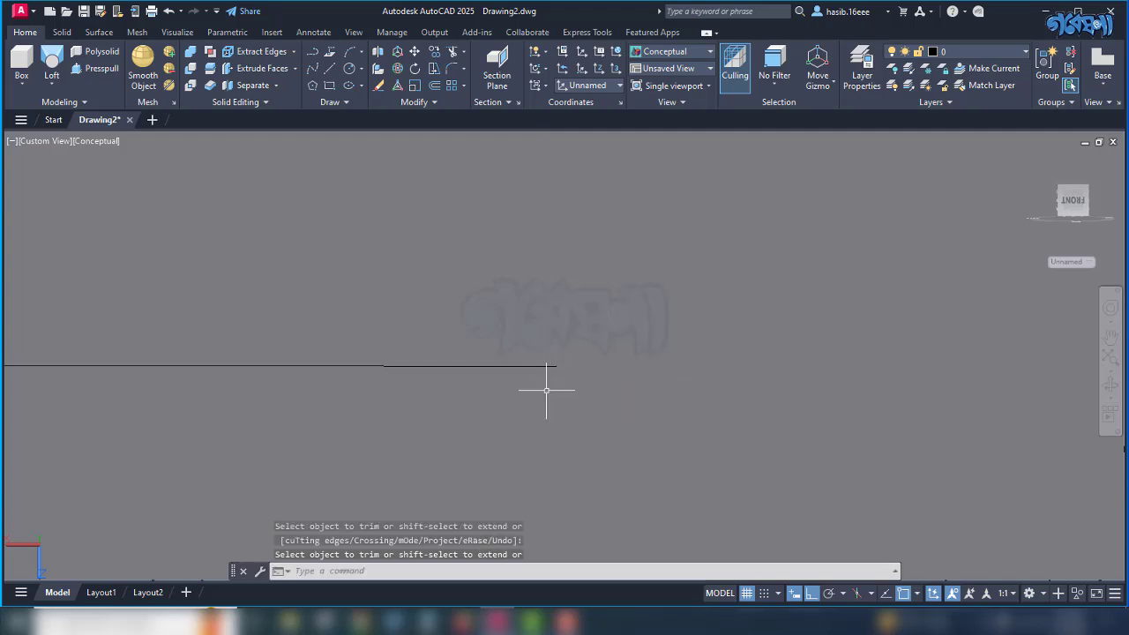
{"action": "key", "text": "ctrl+z"}
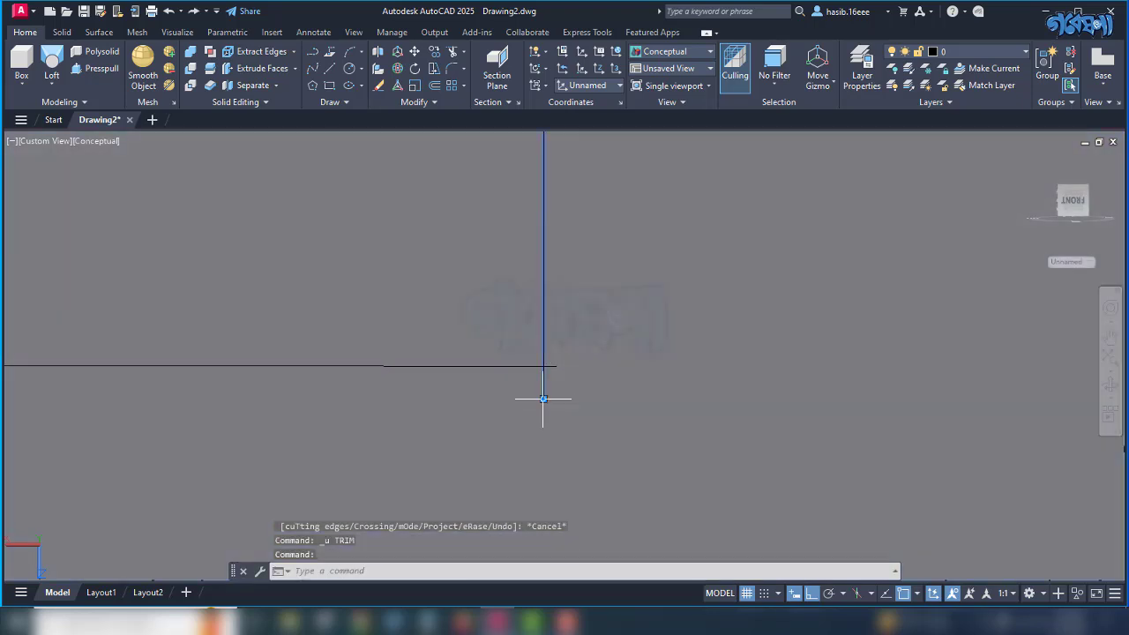
Grip-stretch the horizontal and vertical line ends so they meet at the corner.
{"action": "left_click", "coordinate": [568, 304]}
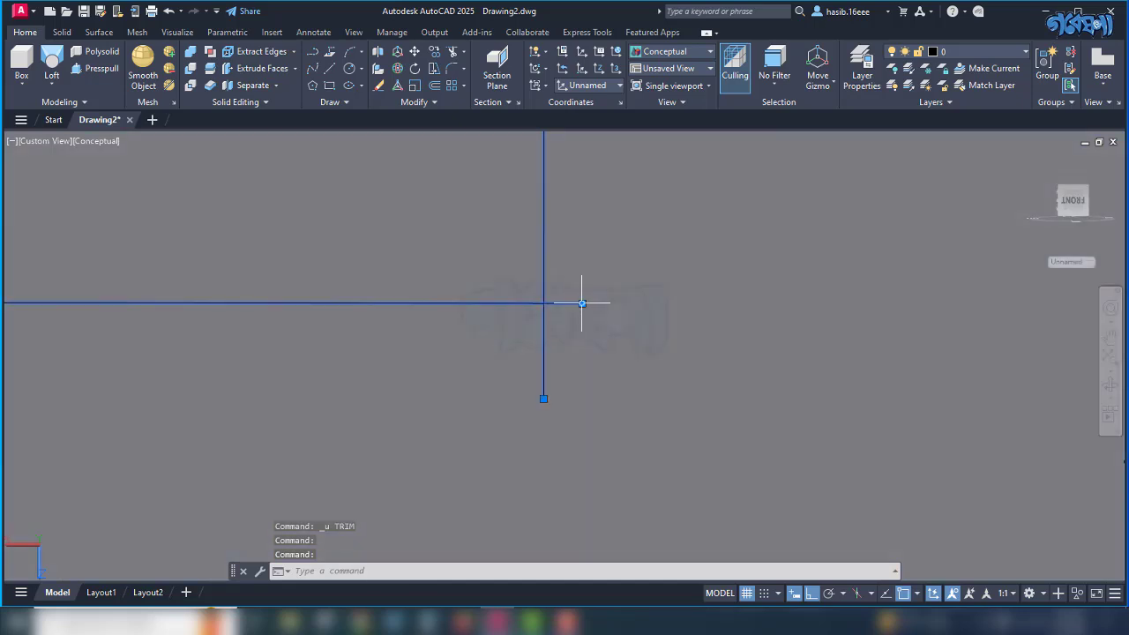
{"action": "left_click", "coordinate": [582, 304]}
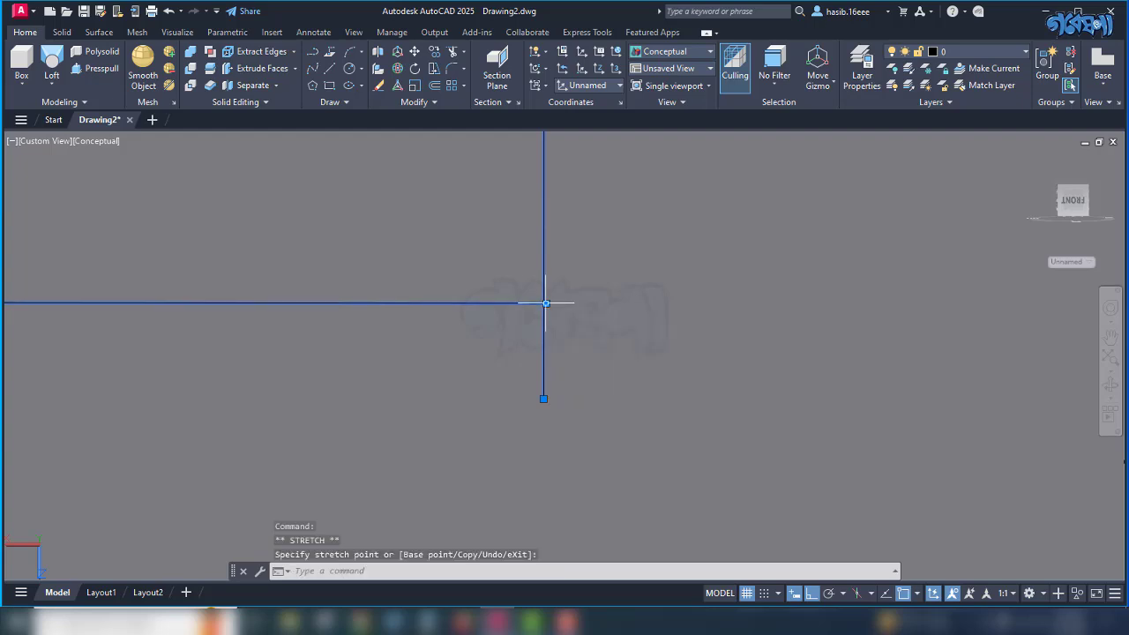
{"action": "left_click", "coordinate": [546, 303]}
{"action": "left_click", "coordinate": [543, 362]}
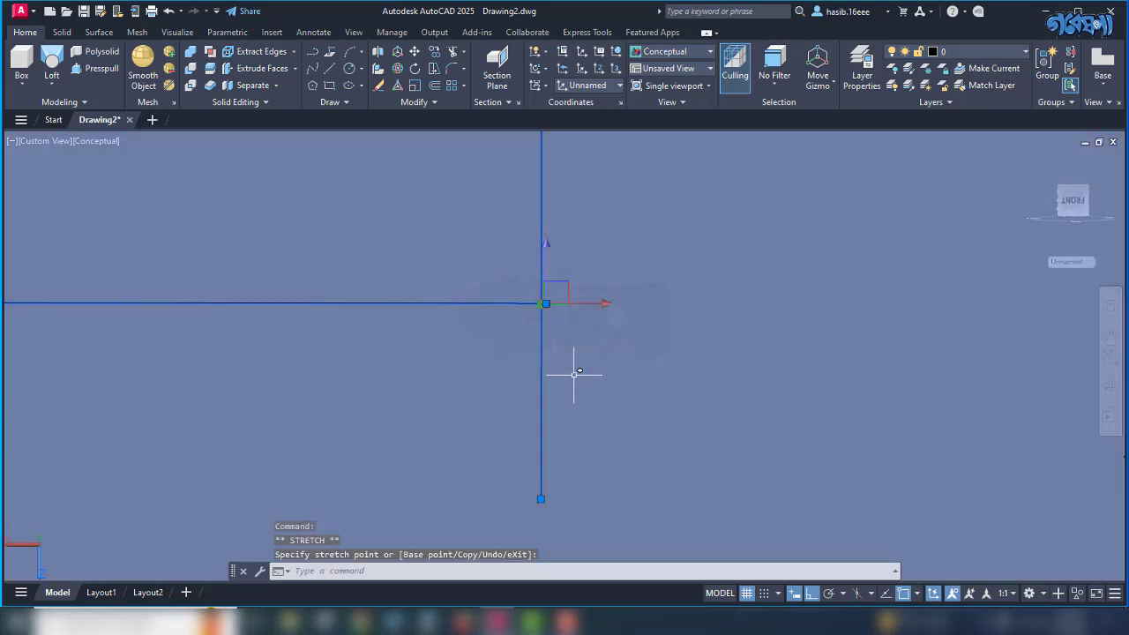
{"action": "key", "text": "Escape"}
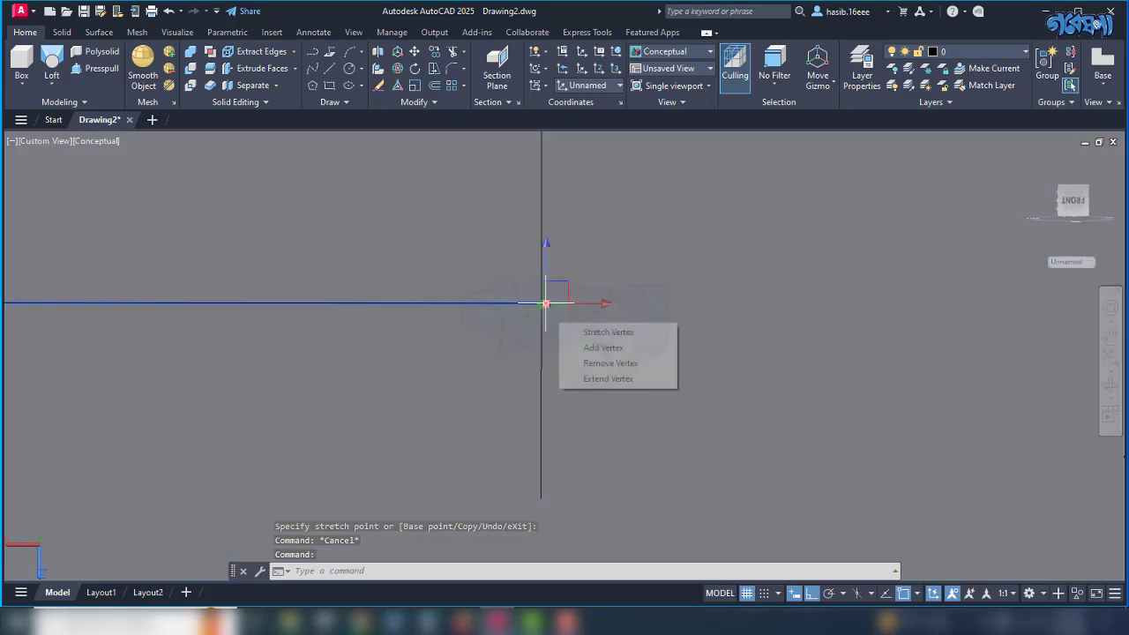
{"action": "left_click", "coordinate": [544, 305]}
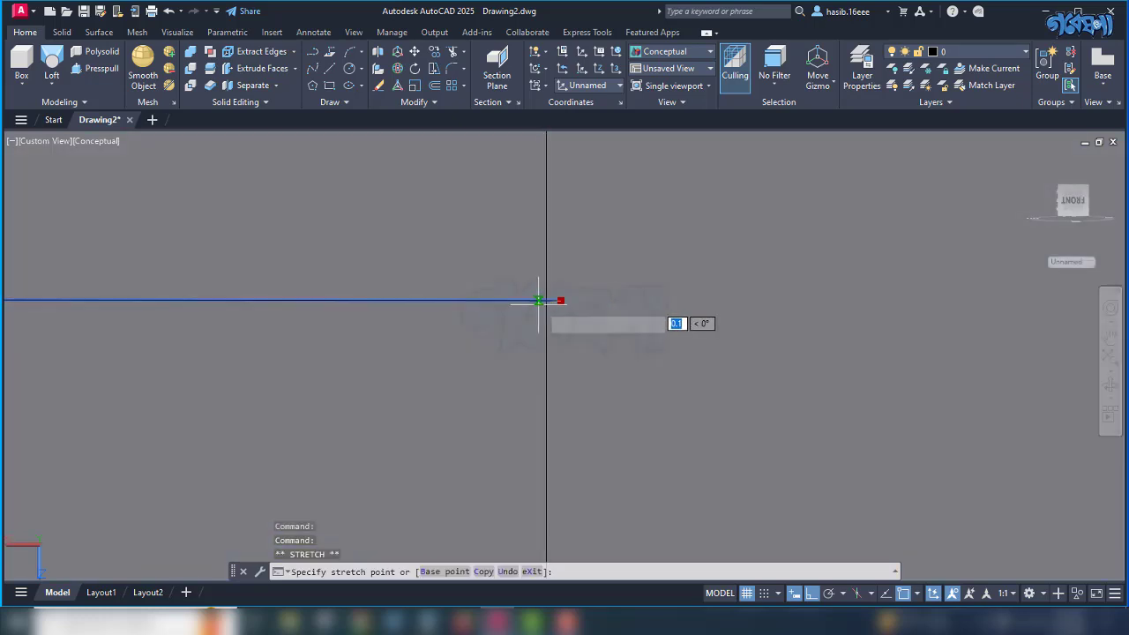
{"action": "left_click", "coordinate": [547, 302]}
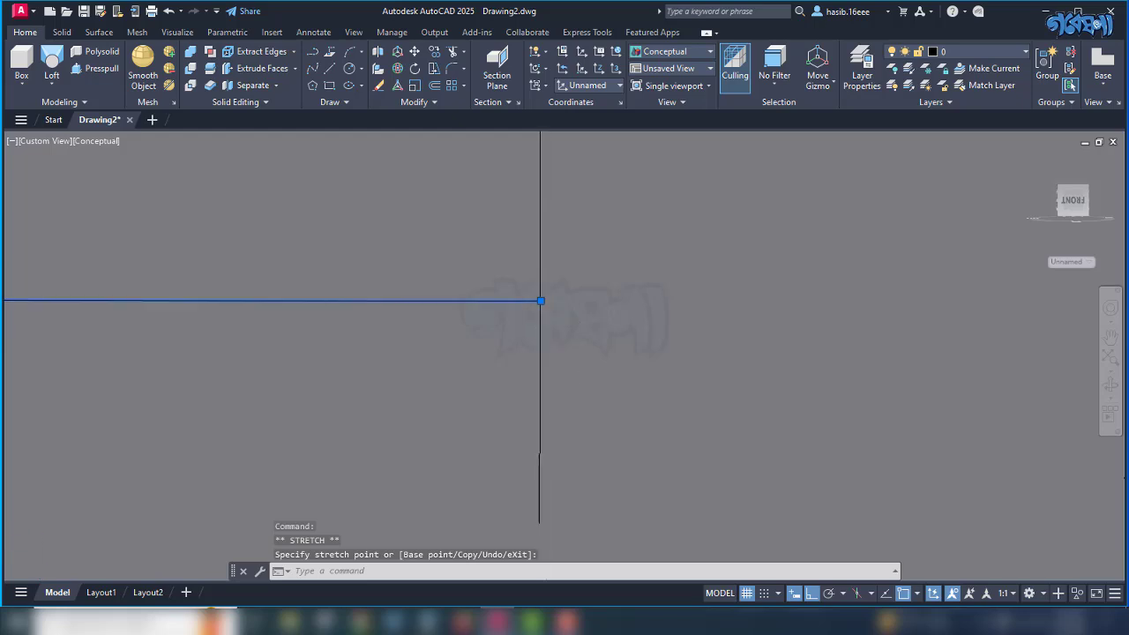
{"action": "middle_click_drag", "start_coordinate": [544, 385], "coordinate": [543, 428]}
{"action": "left_click", "coordinate": [542, 436]}
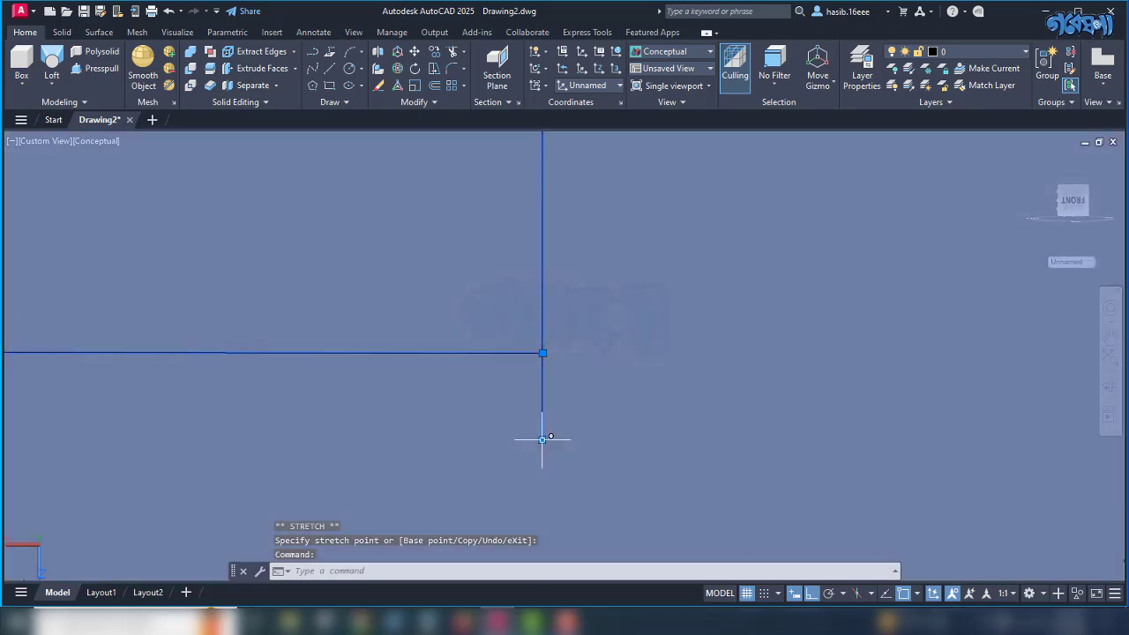
{"action": "left_click", "coordinate": [542, 436]}
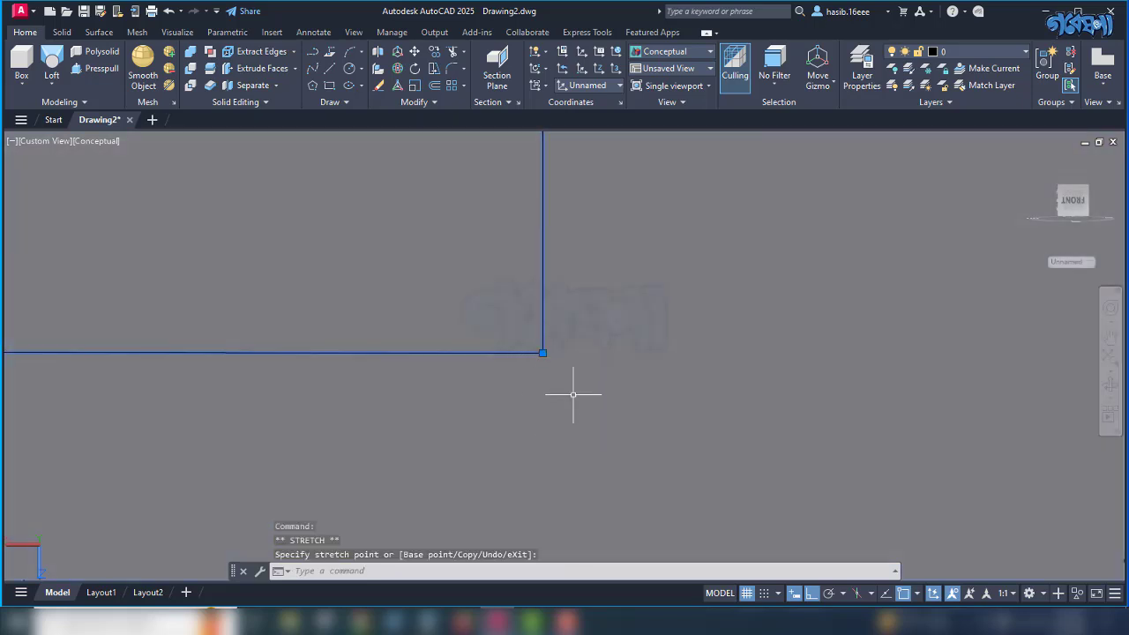
{"action": "key", "text": "Escape"}
Join the rectangle outline's lines into one 3D polyline and check the result.
{"action": "mouse_move", "coordinate": [544, 370]}
{"action": "middle_mouse_down"}
{"action": "mouse_move", "coordinate": [549, 309]}
{"action": "mouse_move", "coordinate": [546, 400]}
{"action": "mouse_move", "coordinate": [535, 404]}
{"action": "mouse_move", "coordinate": [542, 381]}
{"action": "middle_mouse_up"}
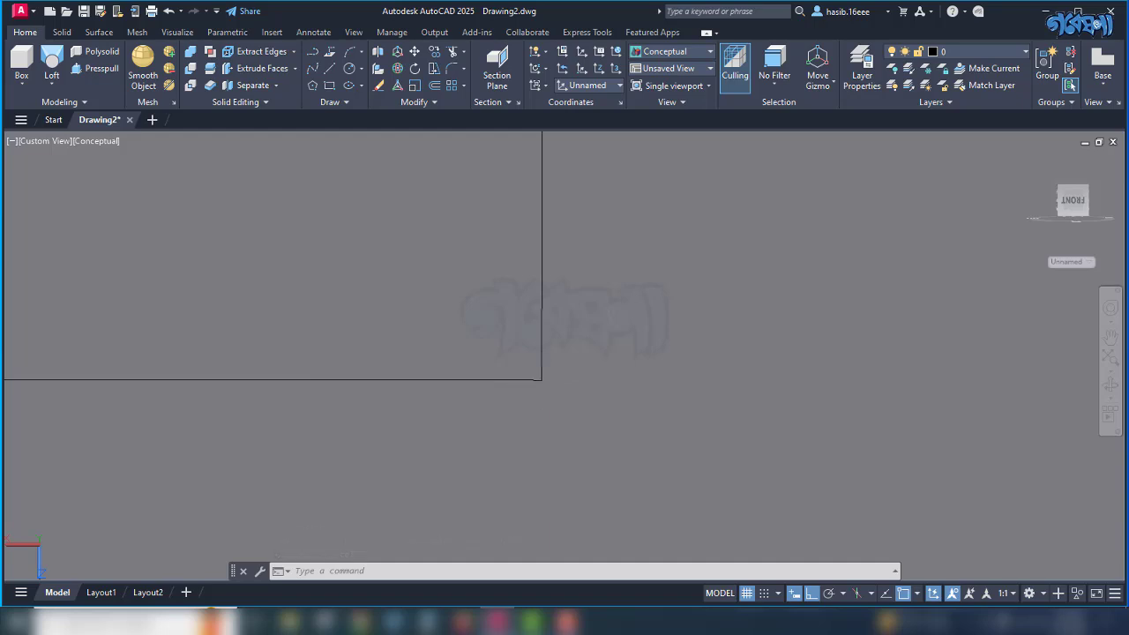
{"action": "key", "text": "Escape"}
{"action": "key", "text": "Escape"}
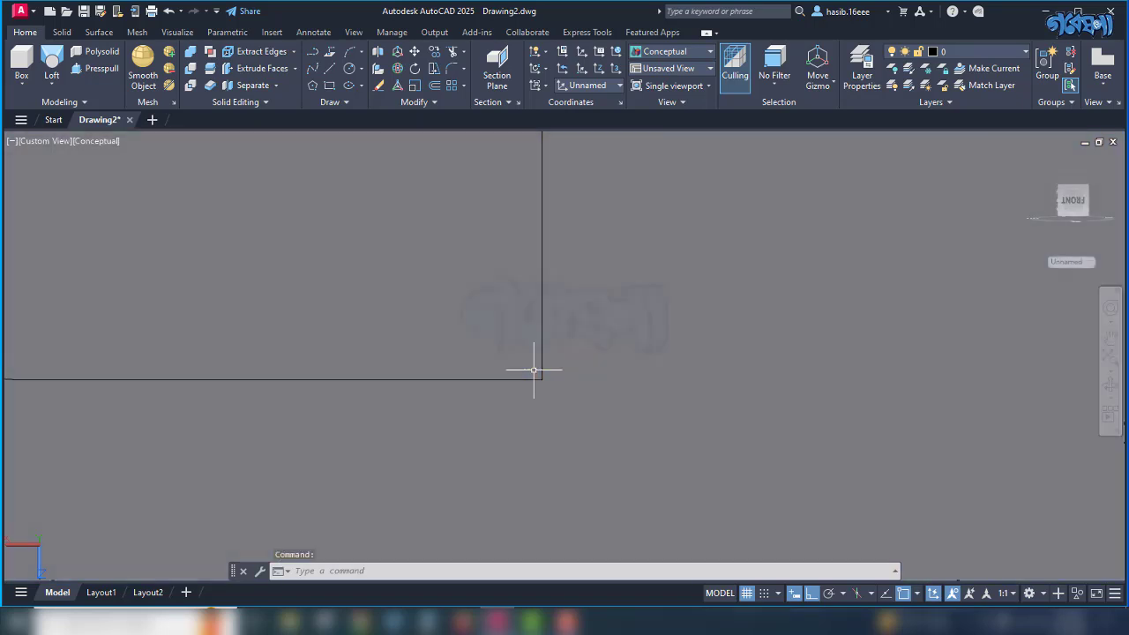
{"action": "middle_click_drag", "start_coordinate": [535, 371], "coordinate": [524, 379]}
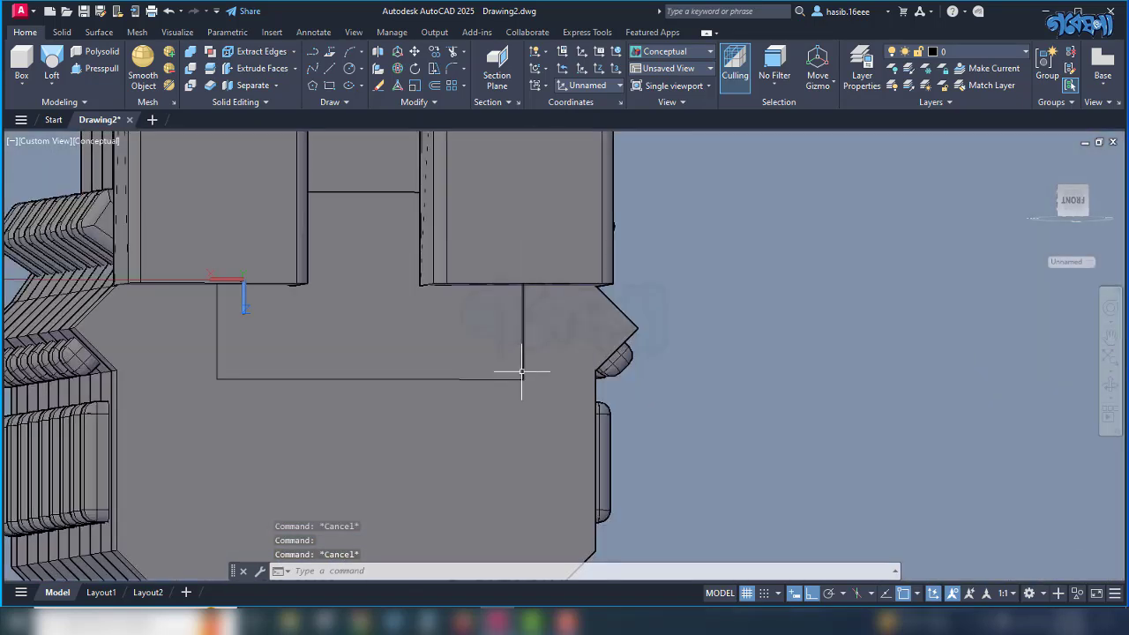
{"action": "left_click", "coordinate": [524, 379]}
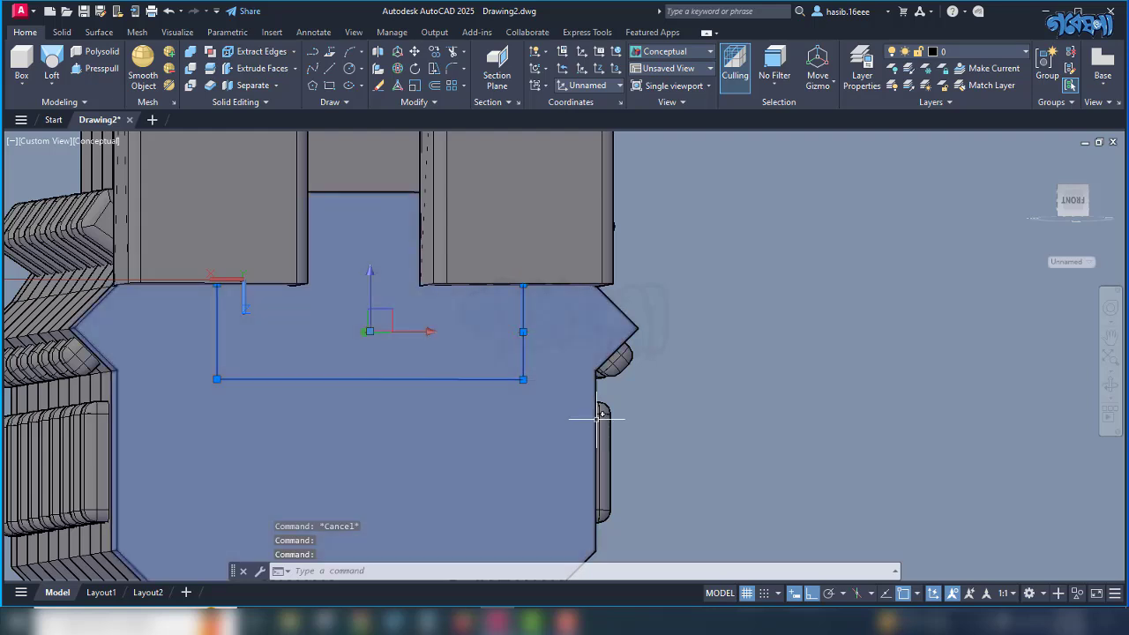
{"action": "key", "text": "Return"}
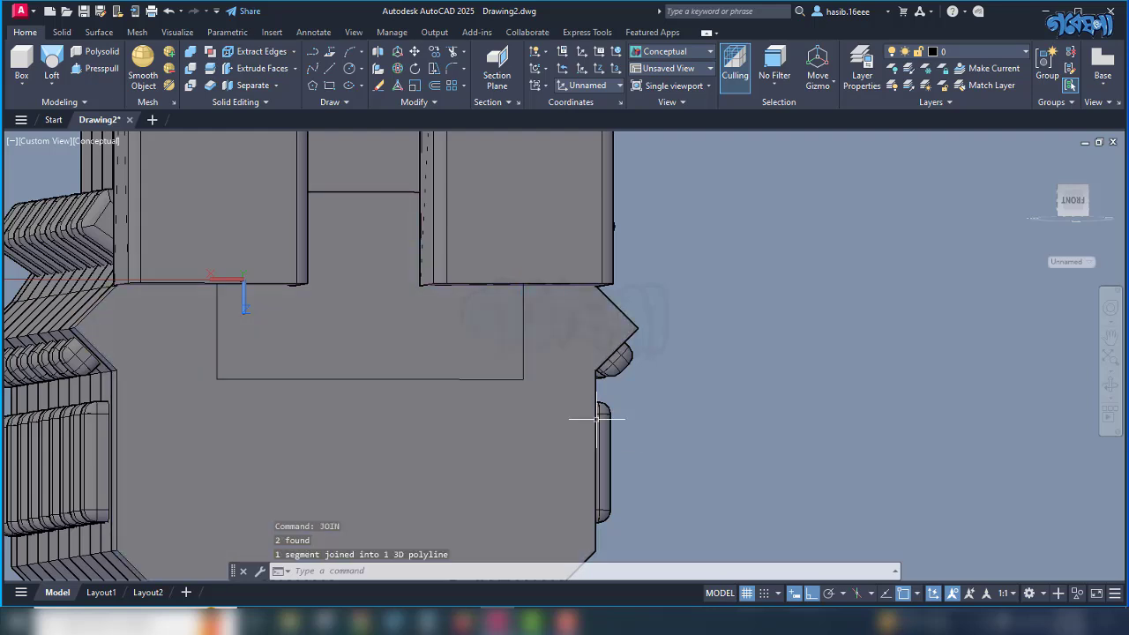
{"action": "left_click", "coordinate": [500, 381]}
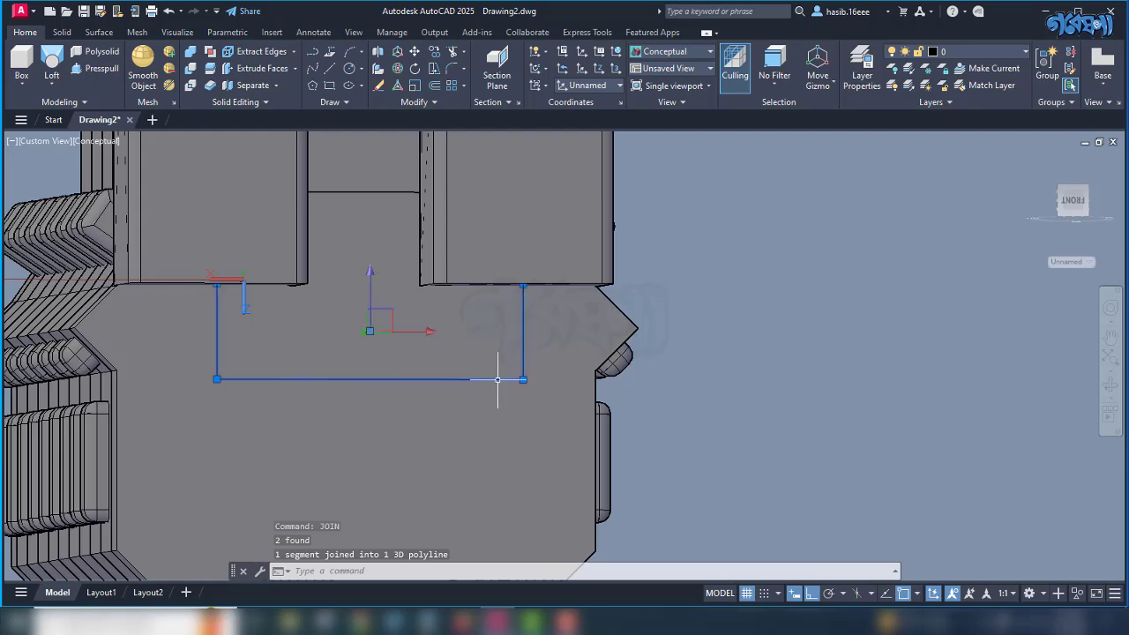
{"action": "key", "text": "Escape"}
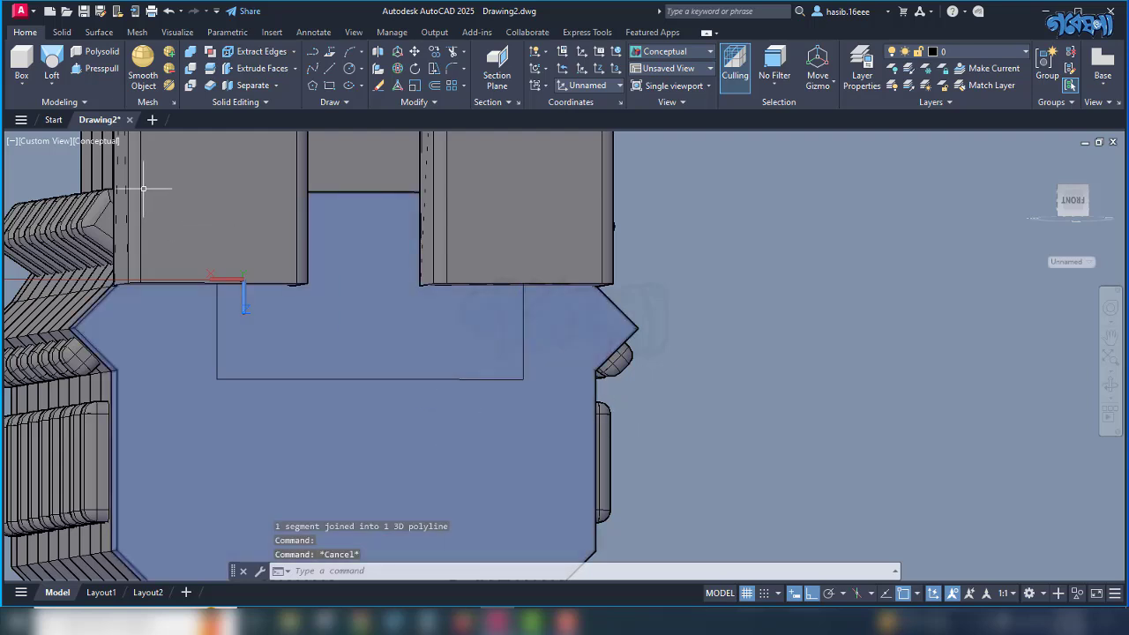
Sweep the small circle along the bent polyline to form the U-shaped tube.
{"action": "left_click", "coordinate": [52, 84]}
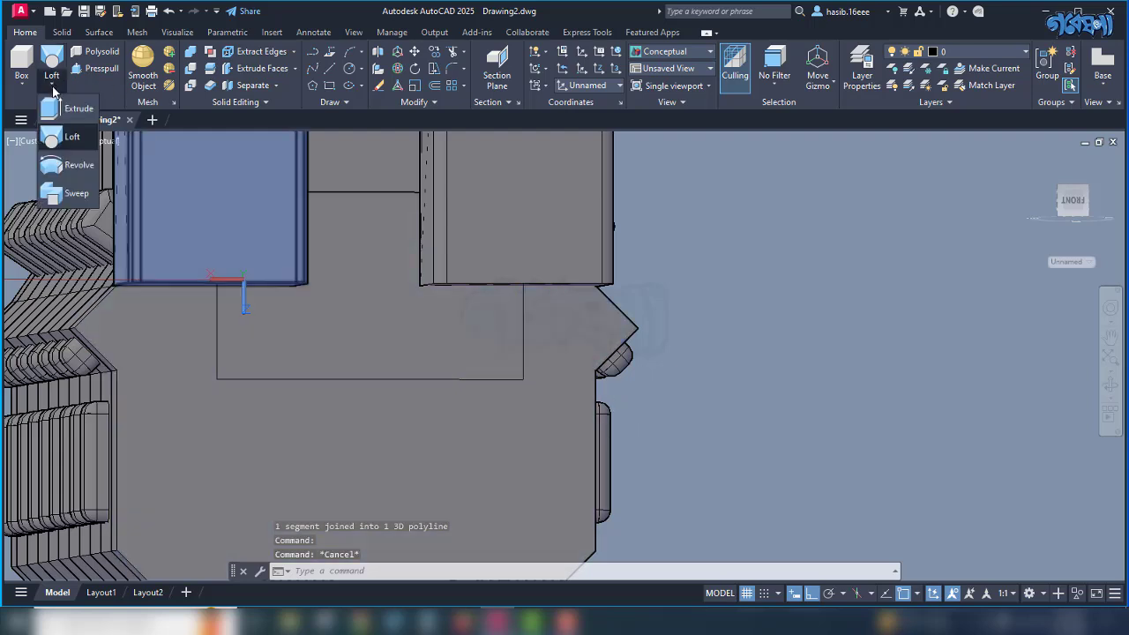
{"action": "left_click", "coordinate": [66, 195]}
{"action": "scroll", "coordinate": [229, 291], "scroll_direction": "up", "scroll_amount": 5}
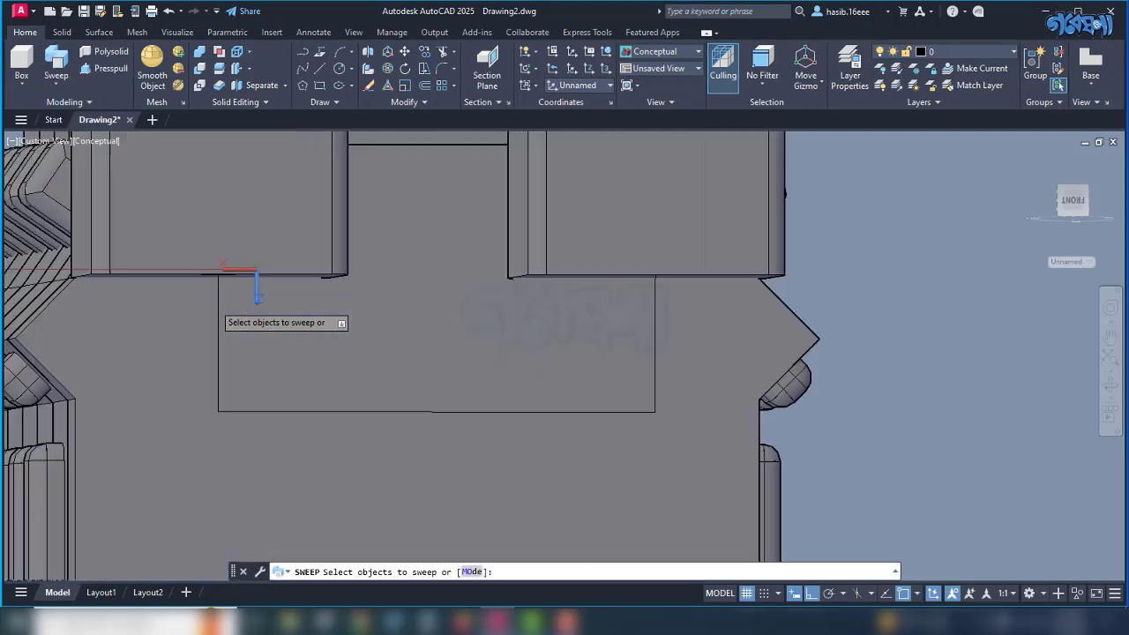
{"action": "scroll", "coordinate": [335, 383], "scroll_direction": "down", "scroll_amount": 3}
{"action": "scroll", "coordinate": [315, 253], "scroll_direction": "up", "scroll_amount": 4}
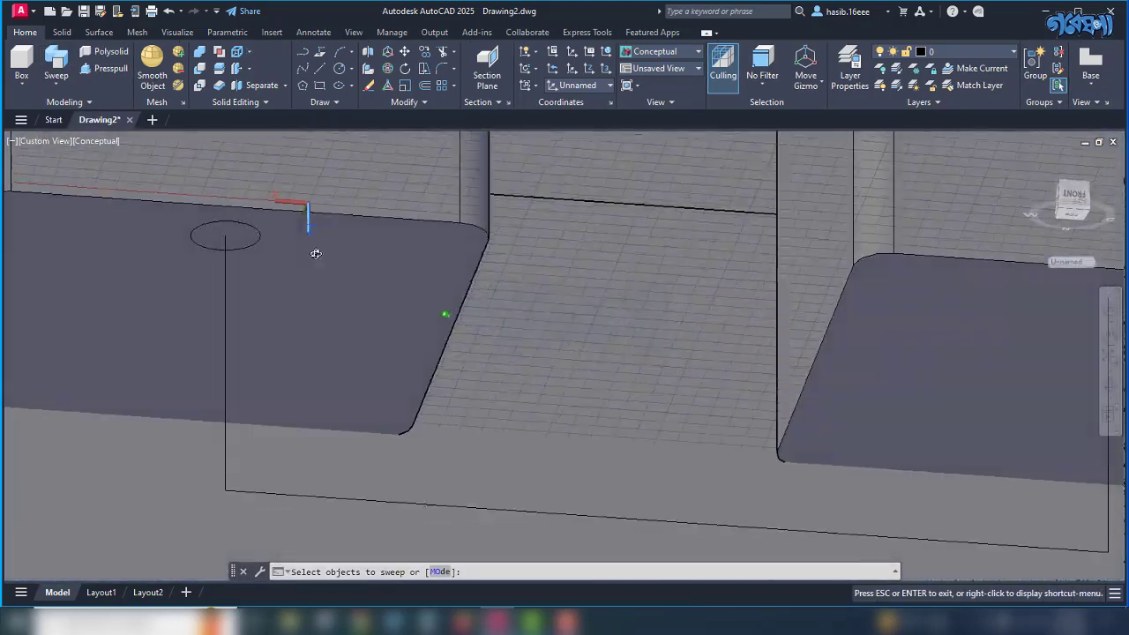
{"action": "left_click", "coordinate": [260, 218]}
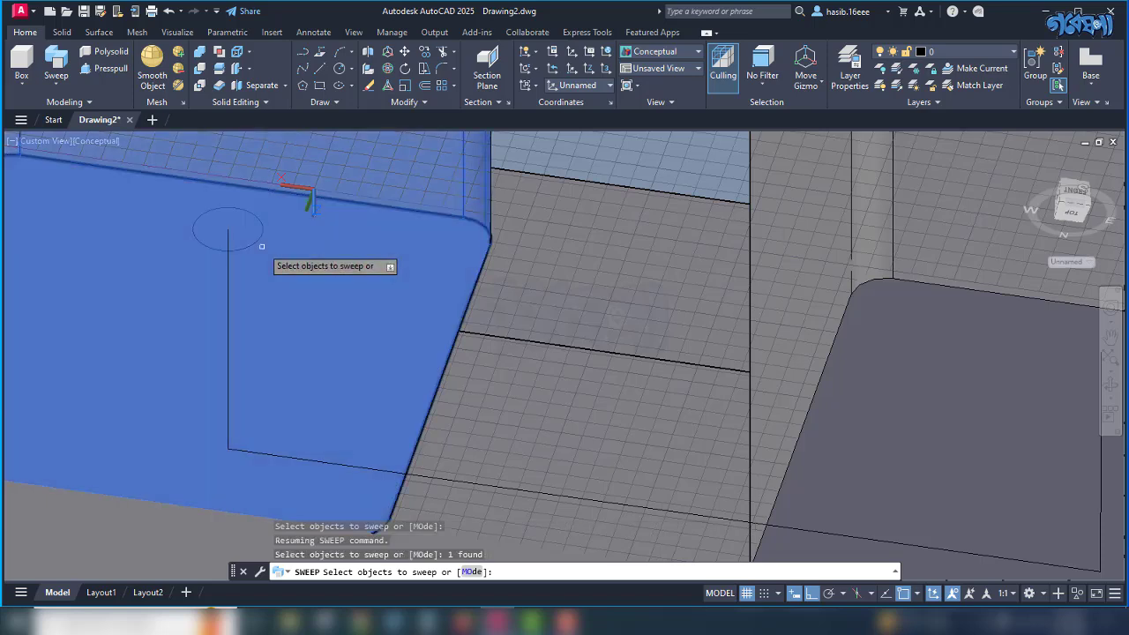
{"action": "key", "text": "ctrl+z"}
{"action": "scroll", "coordinate": [261, 228], "scroll_direction": "up", "scroll_amount": 3}
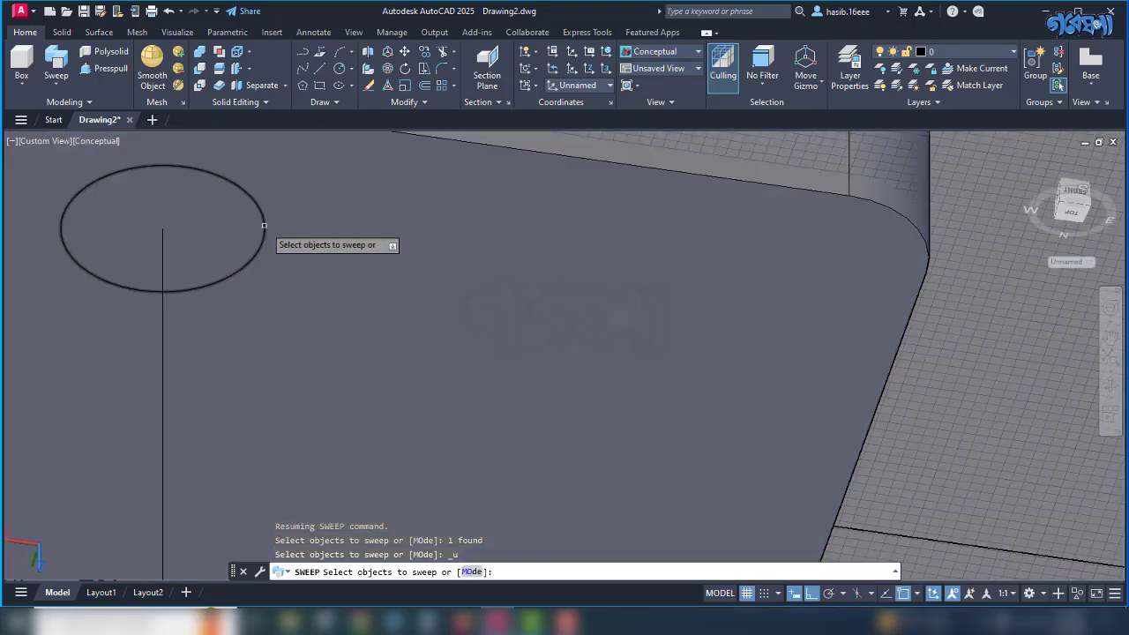
{"action": "left_click", "coordinate": [262, 226]}
{"action": "scroll", "coordinate": [221, 318], "scroll_direction": "down", "scroll_amount": 5}
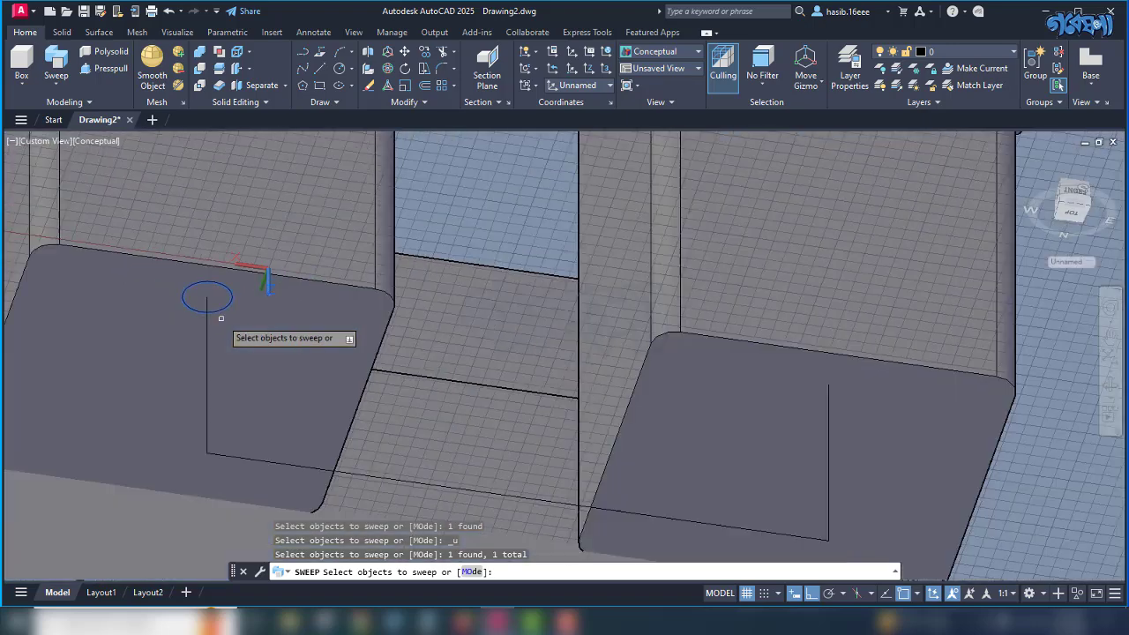
{"action": "key", "text": "Return"}
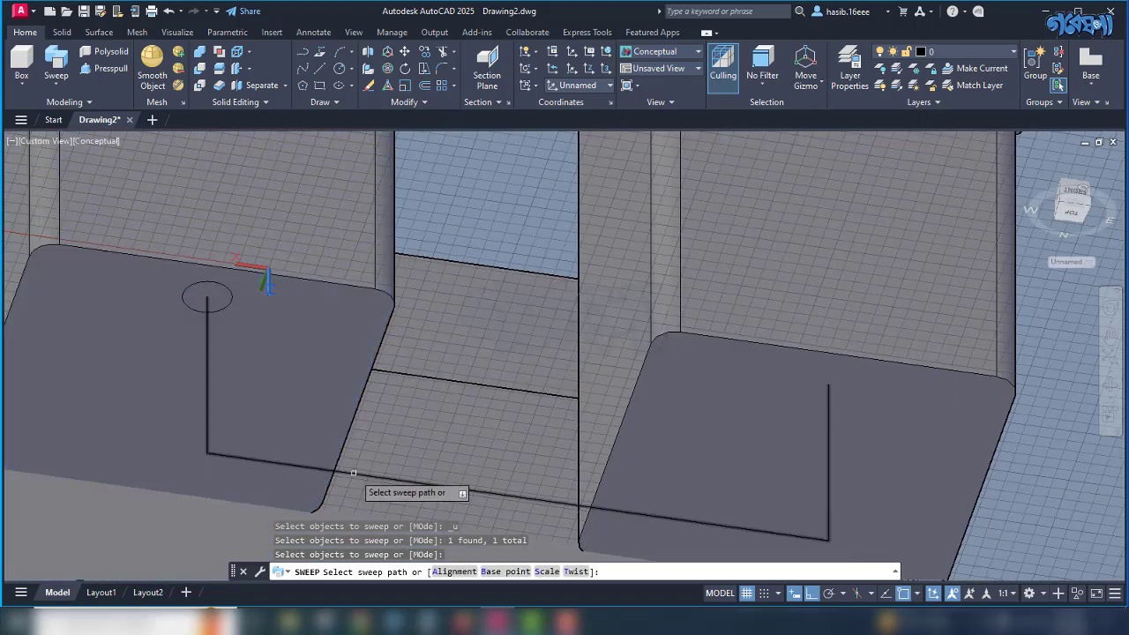
{"action": "left_click", "coordinate": [352, 473]}
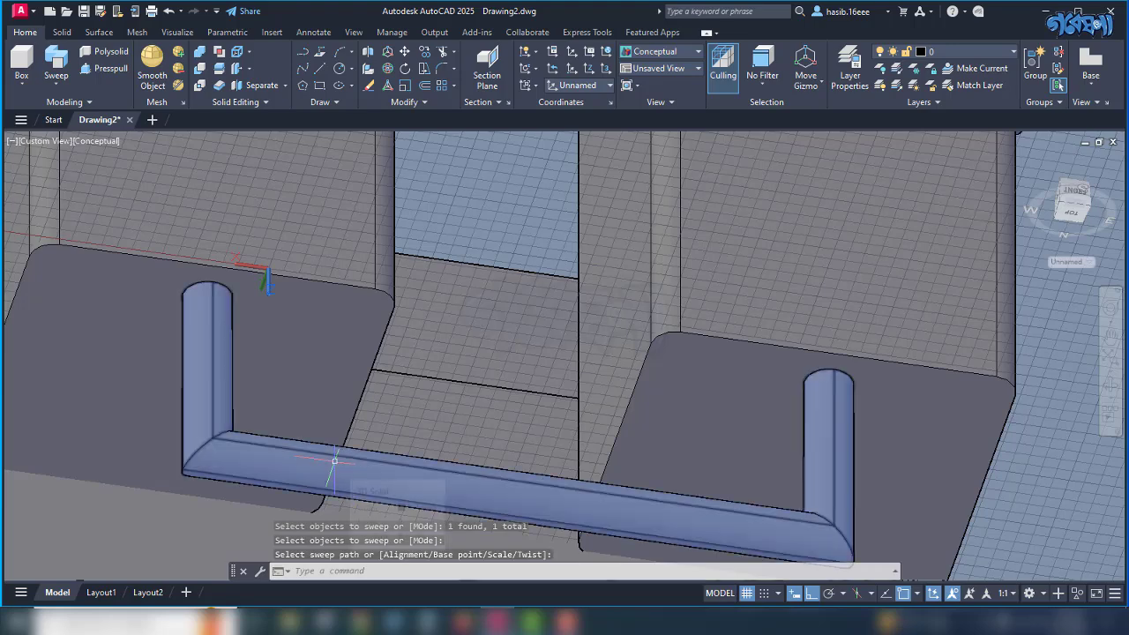
Repeat SWEEP and cancel it without selecting anything.
{"action": "key", "text": "Return"}
{"action": "scroll", "coordinate": [364, 487], "scroll_direction": "down", "scroll_amount": 4}
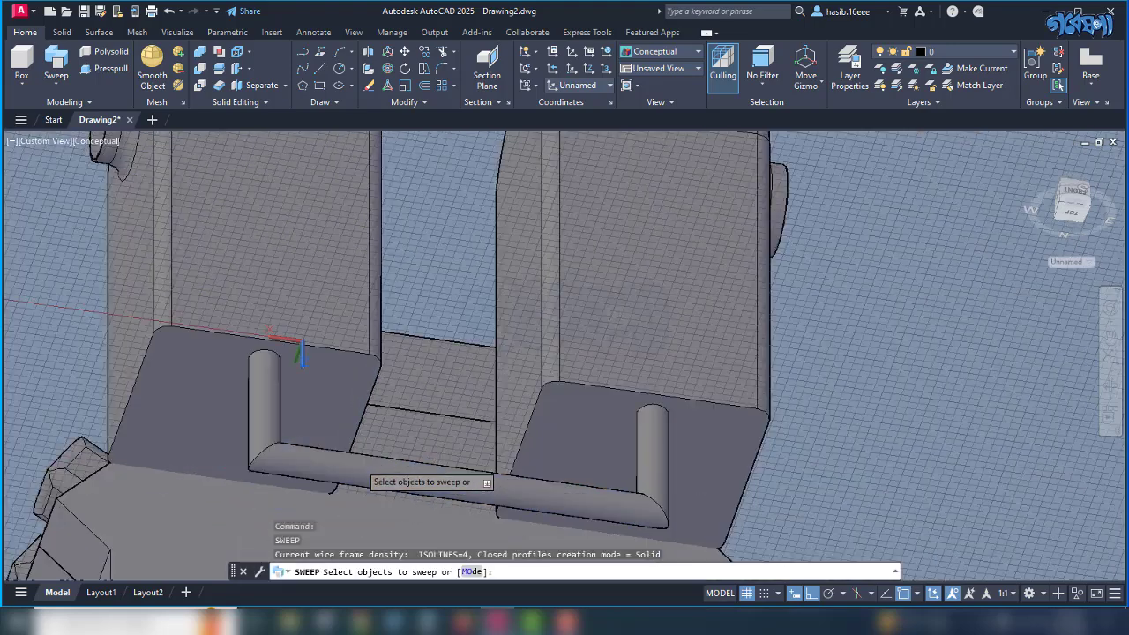
{"action": "key", "text": "Escape"}
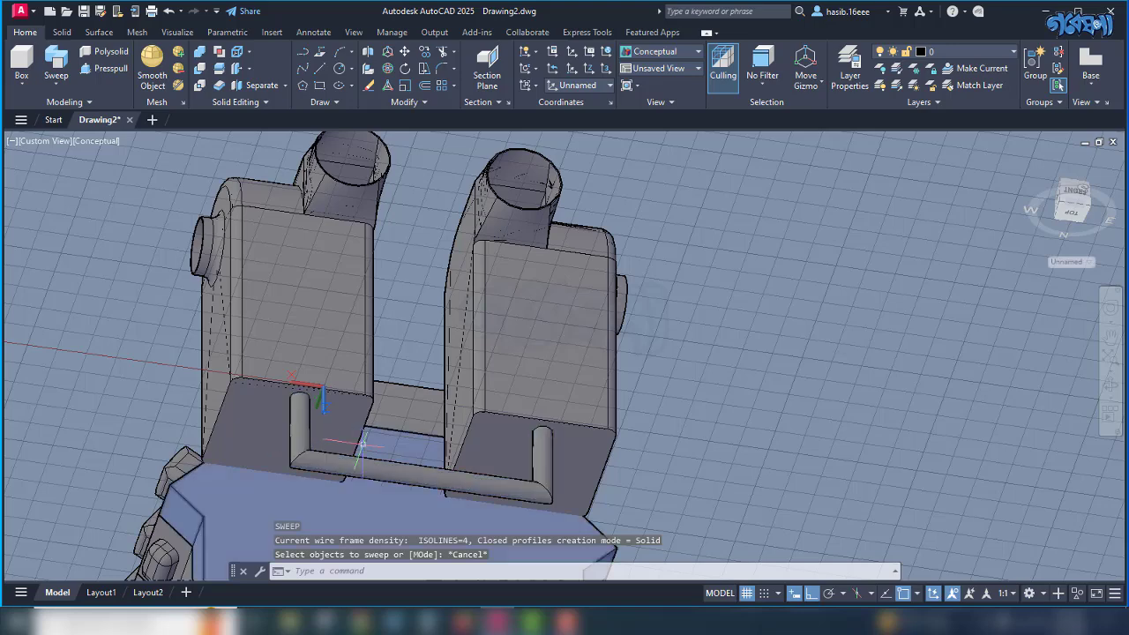
Copy the U-shaped tube 300 units from its top point with CP.
{"action": "left_click", "coordinate": [327, 454]}
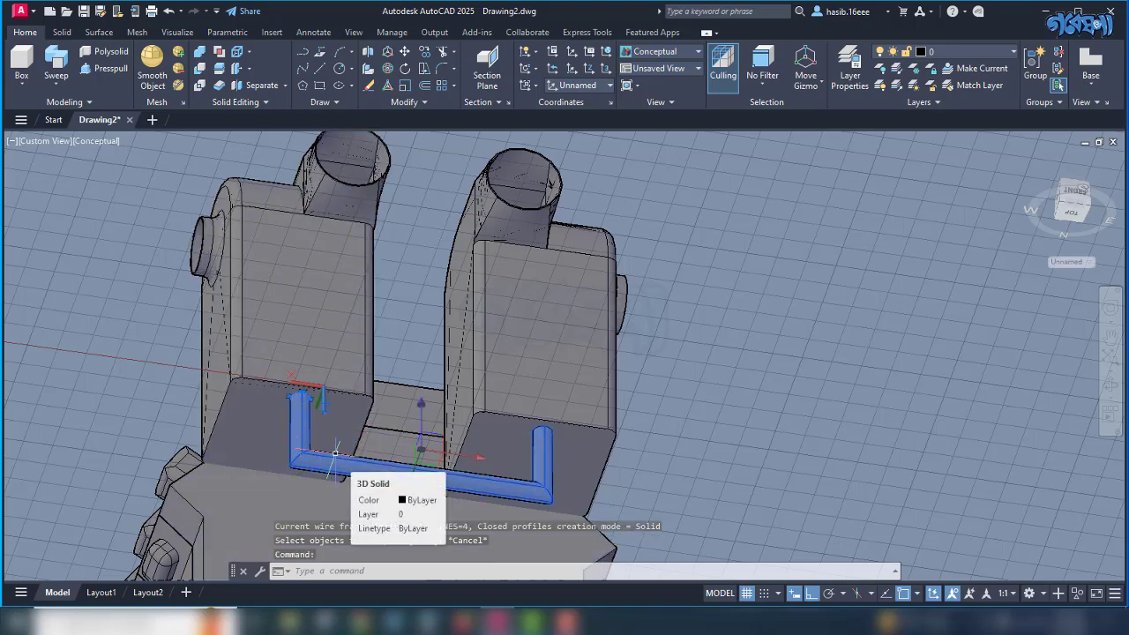
{"action": "type", "text": "cp"}
{"action": "key", "text": "Return"}
{"action": "scroll", "coordinate": [300, 412], "scroll_direction": "up", "scroll_amount": 3}
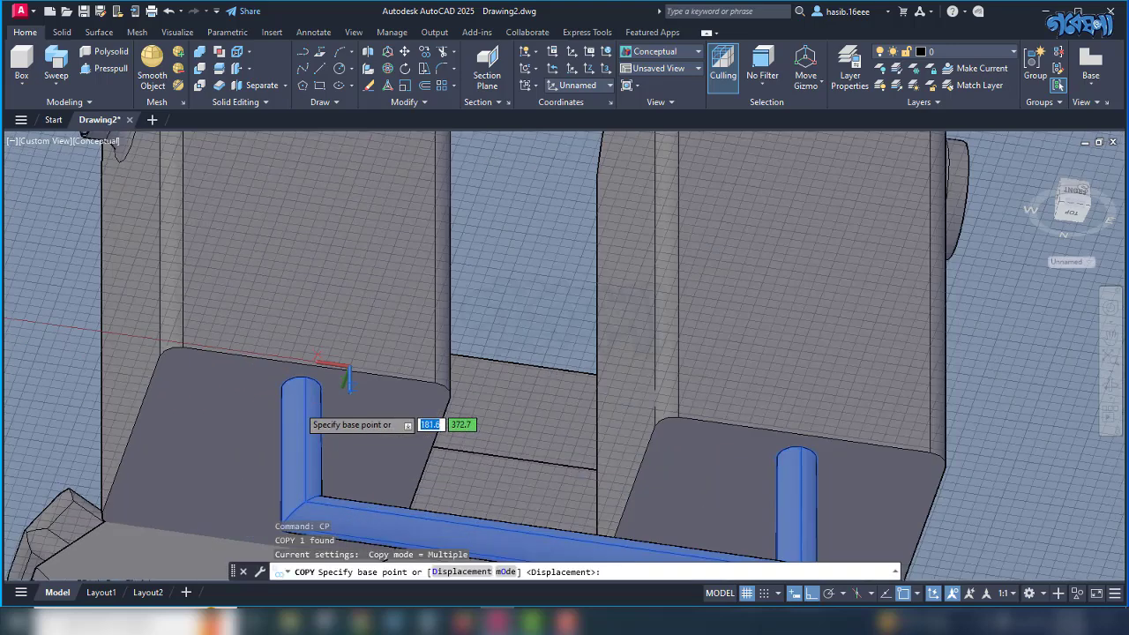
{"action": "scroll", "coordinate": [302, 405], "scroll_direction": "up", "scroll_amount": 5}
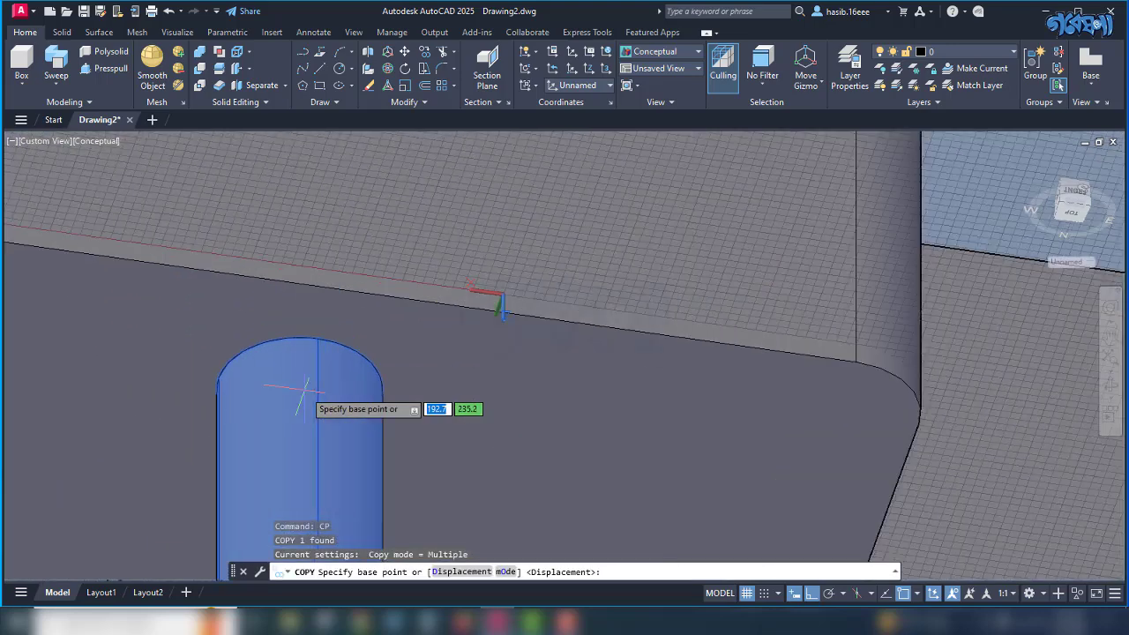
{"action": "left_click", "coordinate": [319, 337]}
{"action": "scroll", "coordinate": [335, 363], "scroll_direction": "down", "scroll_amount": 5}
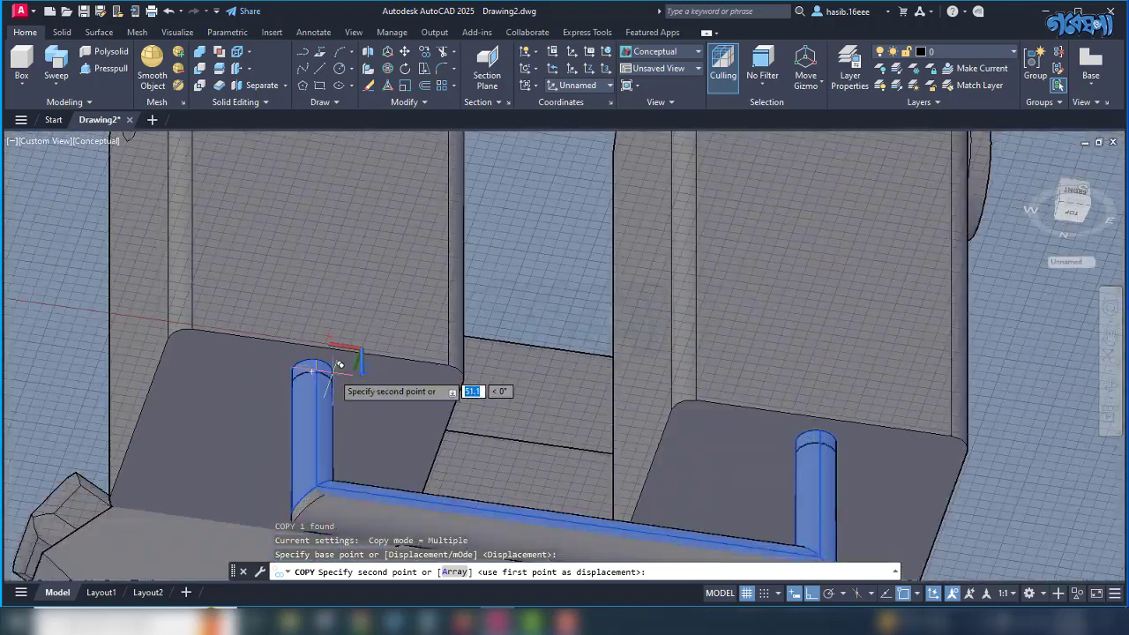
{"action": "middle_click_drag", "start_coordinate": [338, 366], "coordinate": [373, 328], "text": "shift"}
{"action": "scroll", "coordinate": [388, 380], "scroll_direction": "down", "scroll_amount": 4}
{"action": "scroll", "coordinate": [441, 423], "scroll_direction": "up", "scroll_amount": 6}
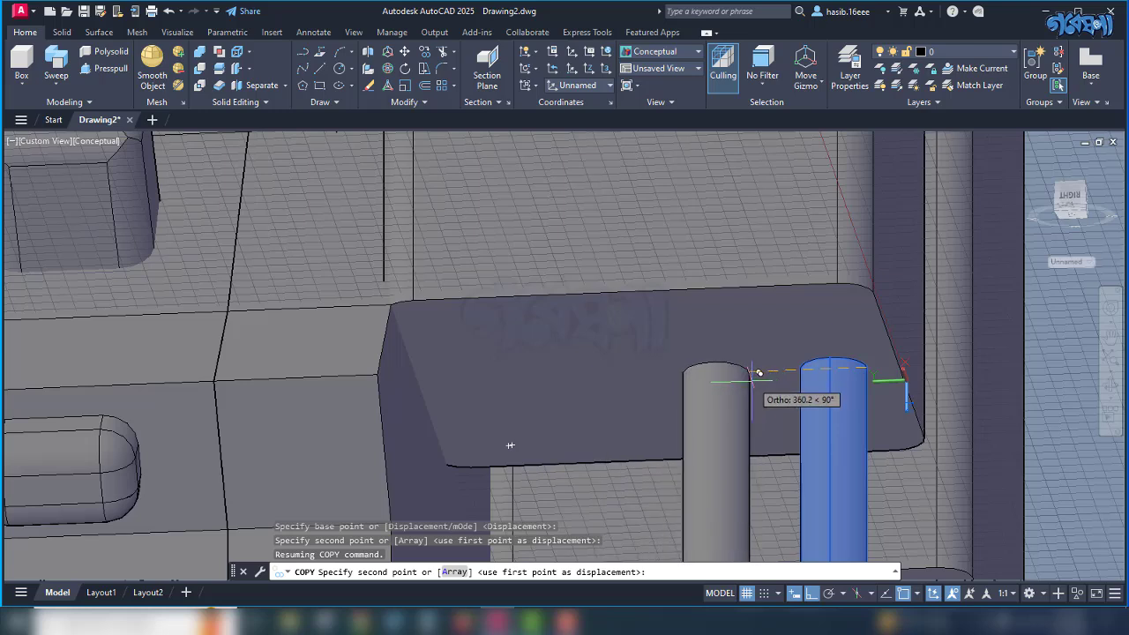
{"action": "type", "text": "3"}
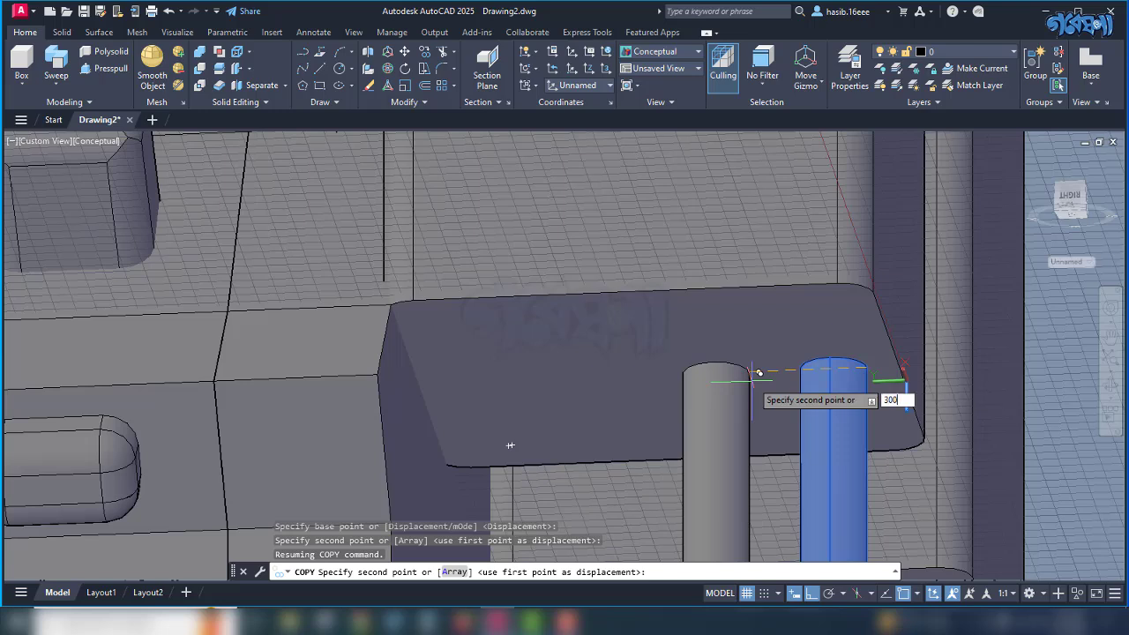
{"action": "type", "text": "00"}
{"action": "key", "text": "Return"}
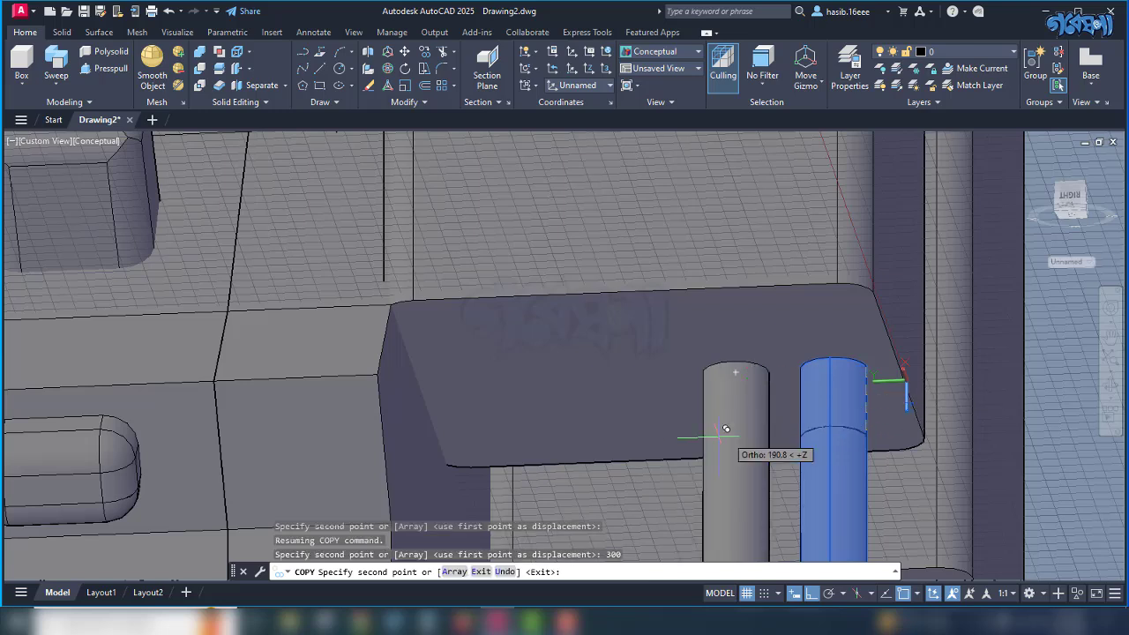
{"action": "key", "text": "Escape"}
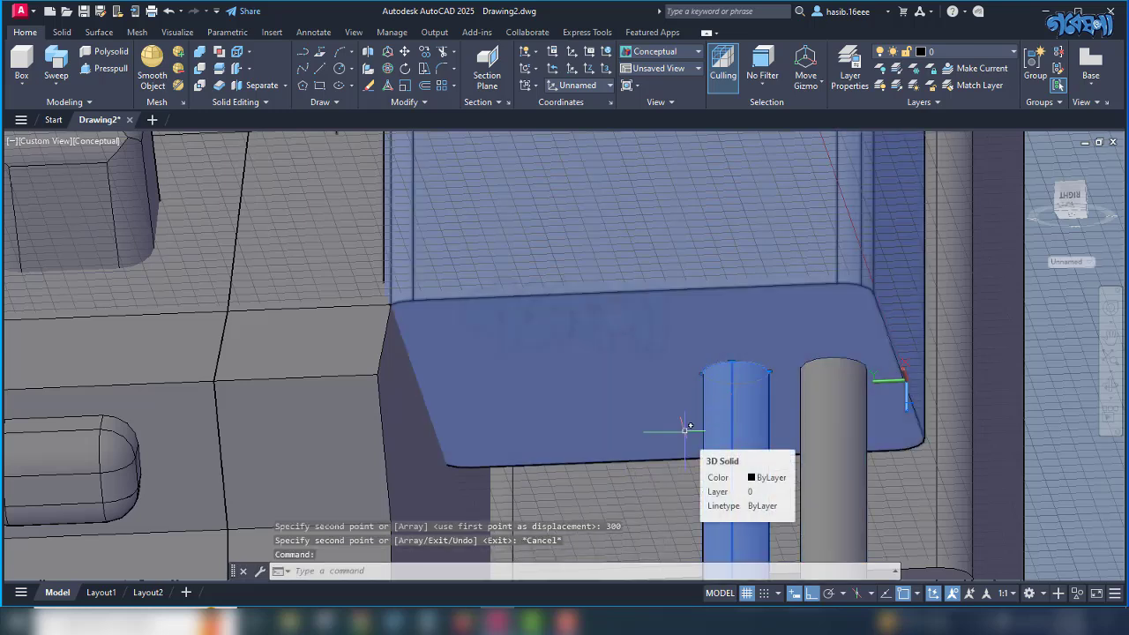
Copy the grey cylinder twice further to the left of the blue one.
{"action": "type", "text": "CP"}
{"action": "key", "text": "Return"}
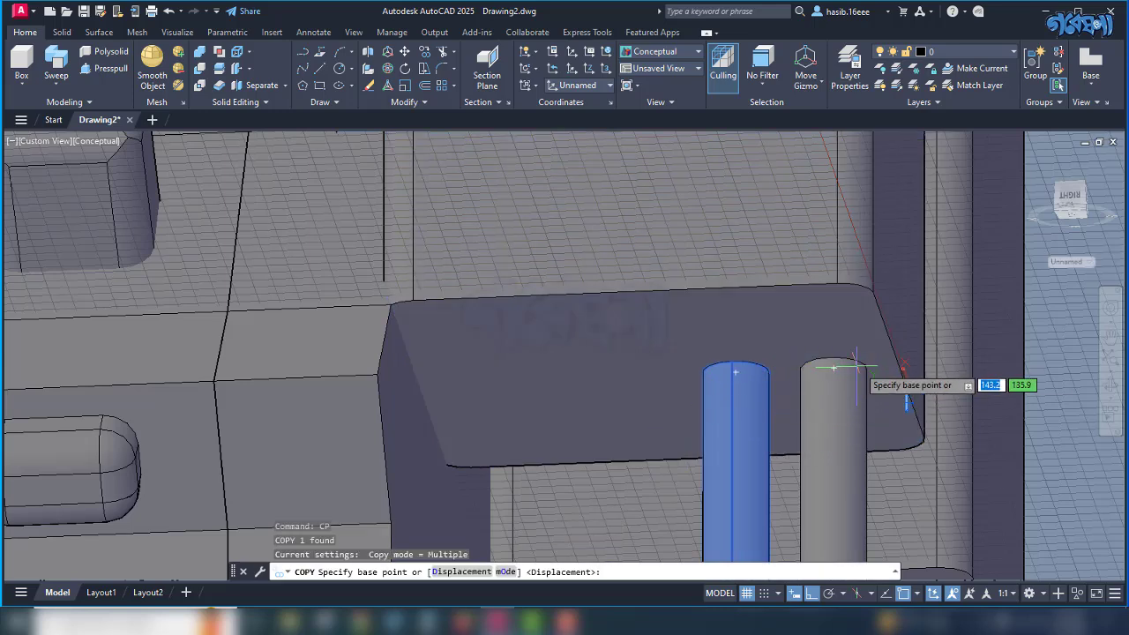
{"action": "left_click", "coordinate": [867, 366]}
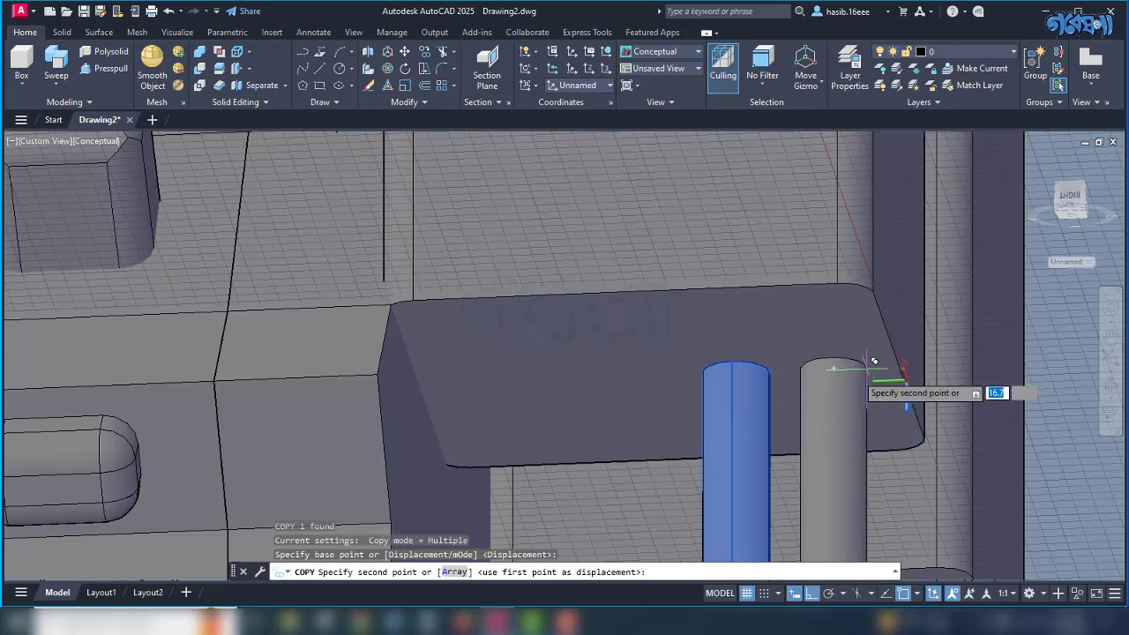
{"action": "left_click", "coordinate": [778, 371]}
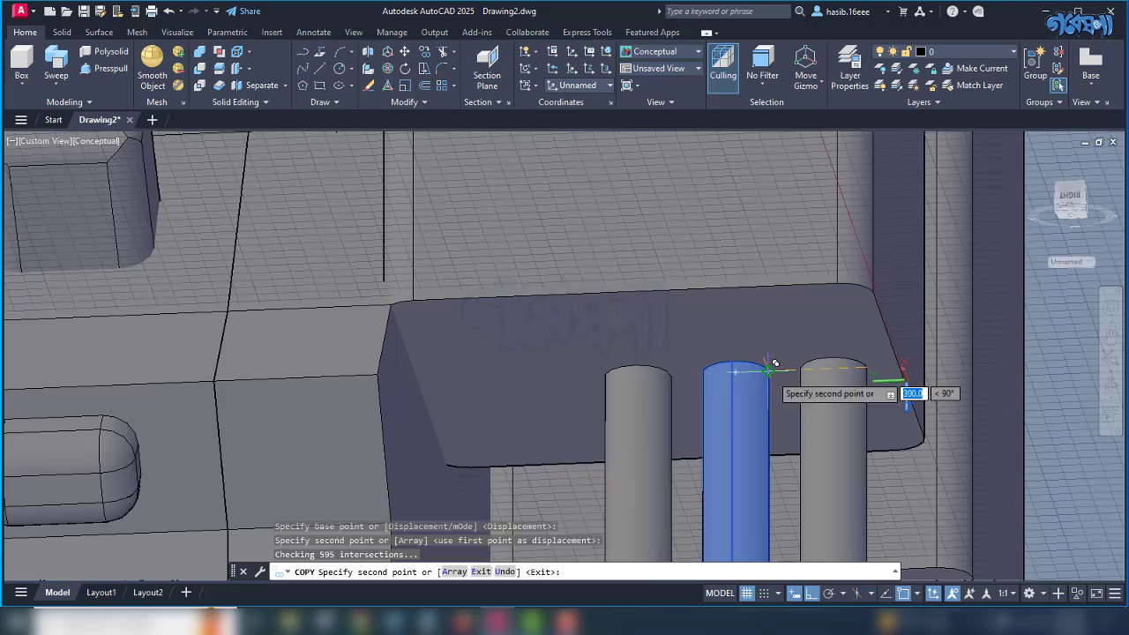
{"action": "left_click", "coordinate": [673, 375]}
{"action": "key", "text": "Escape"}
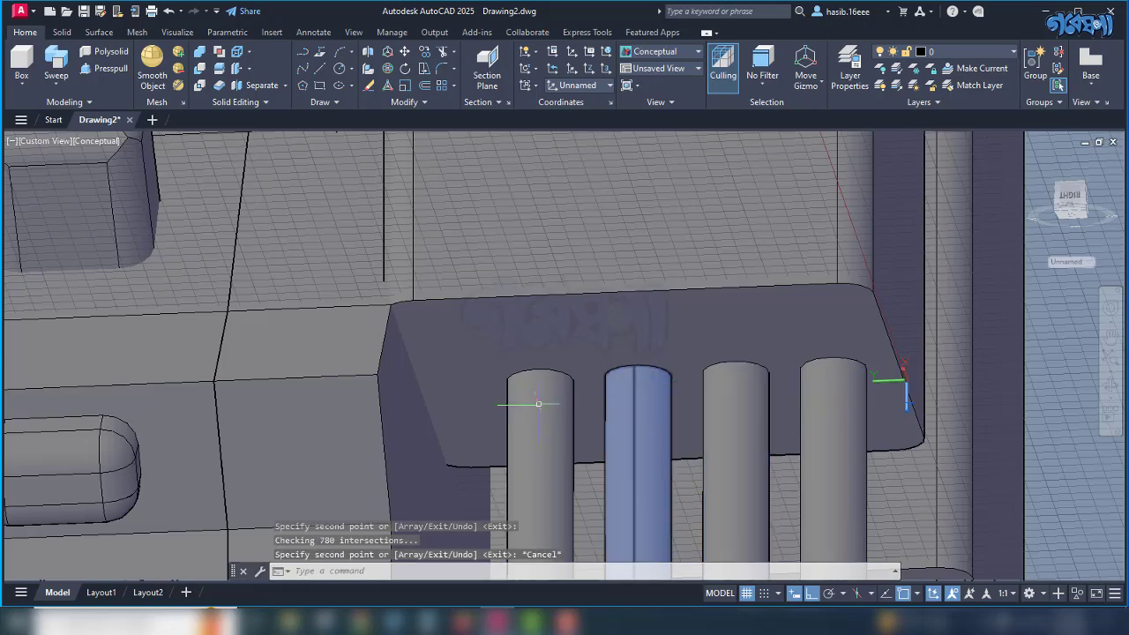
{"action": "scroll", "coordinate": [510, 401], "scroll_direction": "down", "scroll_amount": 5}
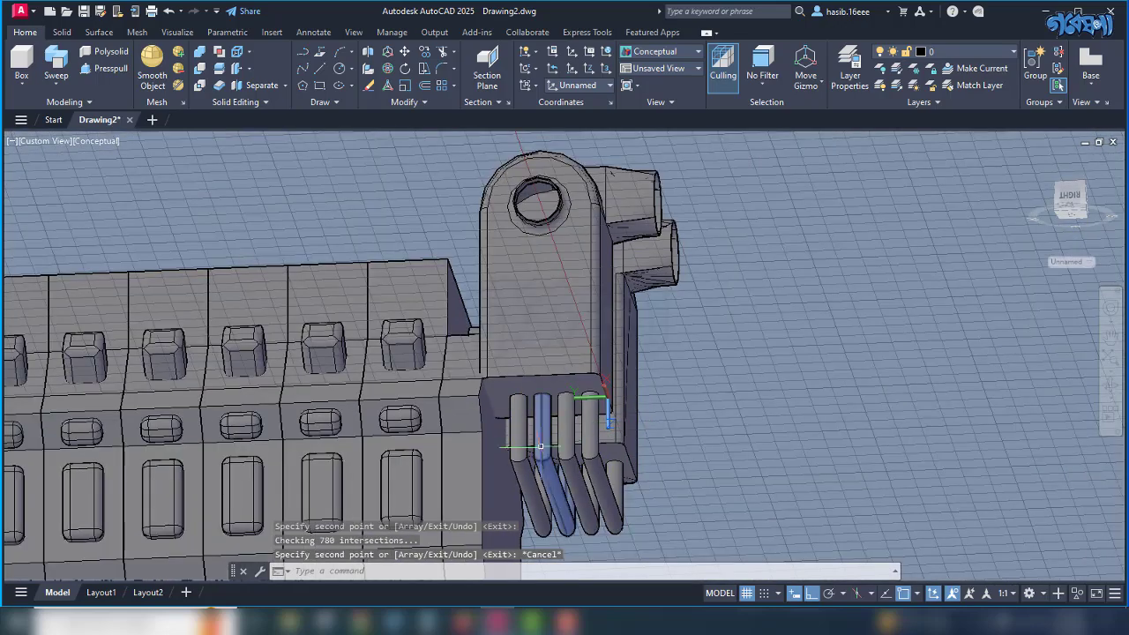
{"action": "middle_click_drag", "start_coordinate": [609, 424], "coordinate": [423, 458], "text": "shift"}
{"action": "scroll", "coordinate": [582, 477], "scroll_direction": "down", "scroll_amount": 3}
{"action": "scroll", "coordinate": [427, 381], "scroll_direction": "up", "scroll_amount": 3}
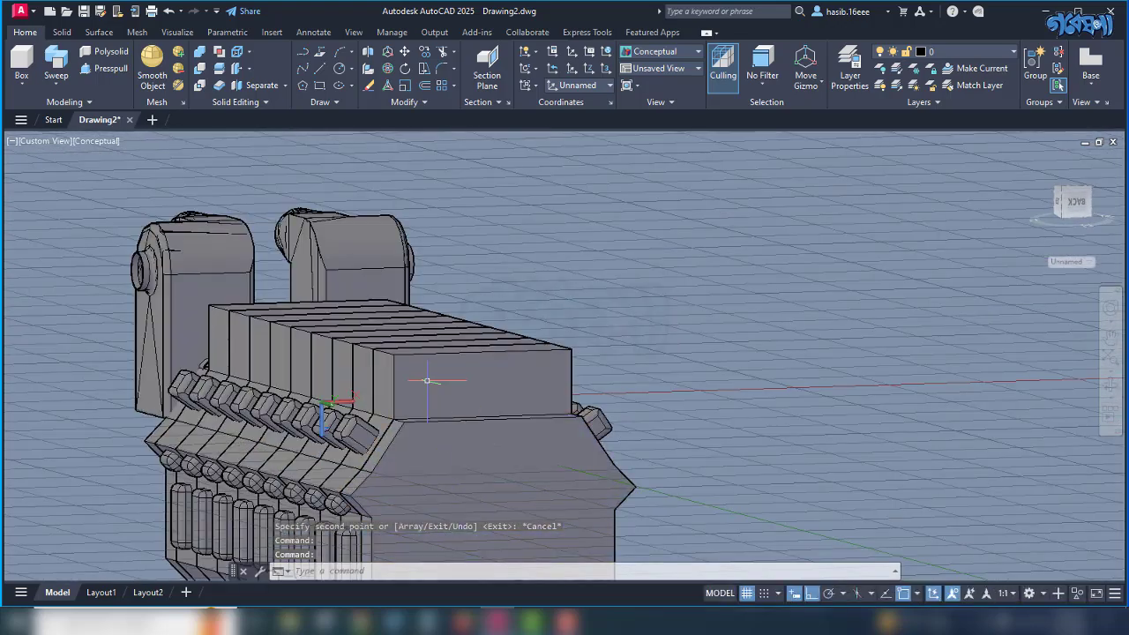
{"action": "scroll", "coordinate": [427, 381], "scroll_direction": "down", "scroll_amount": 3}
{"action": "scroll", "coordinate": [471, 460], "scroll_direction": "up", "scroll_amount": 4}
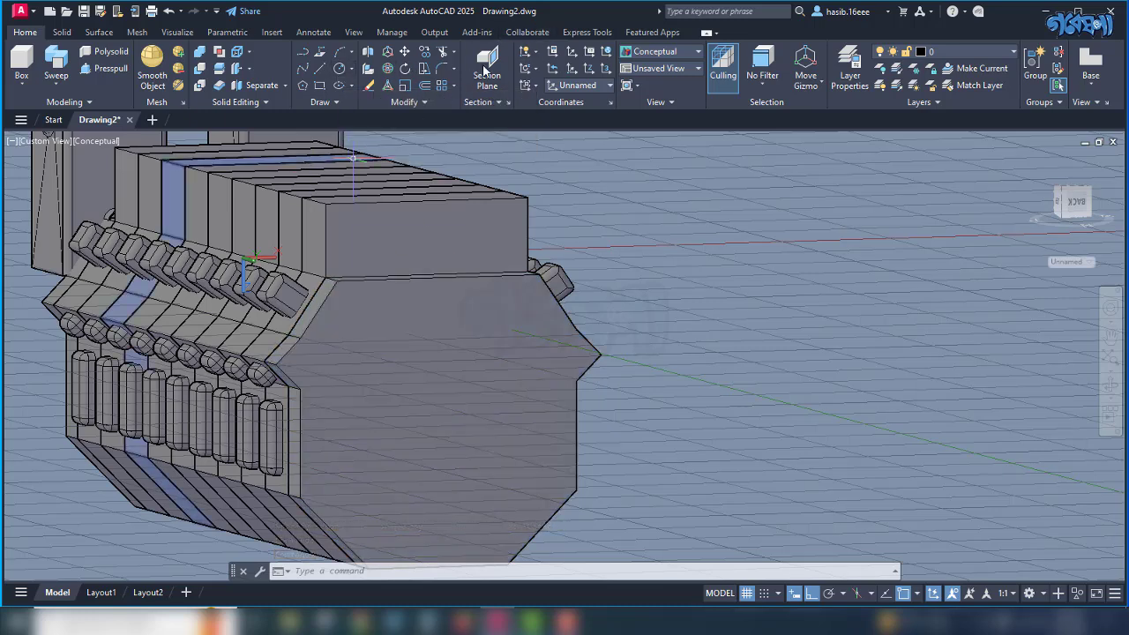
Align the UCS to the engine's end face by origin and Z direction.
{"action": "left_click", "coordinate": [589, 70]}
{"action": "left_click", "coordinate": [422, 346]}
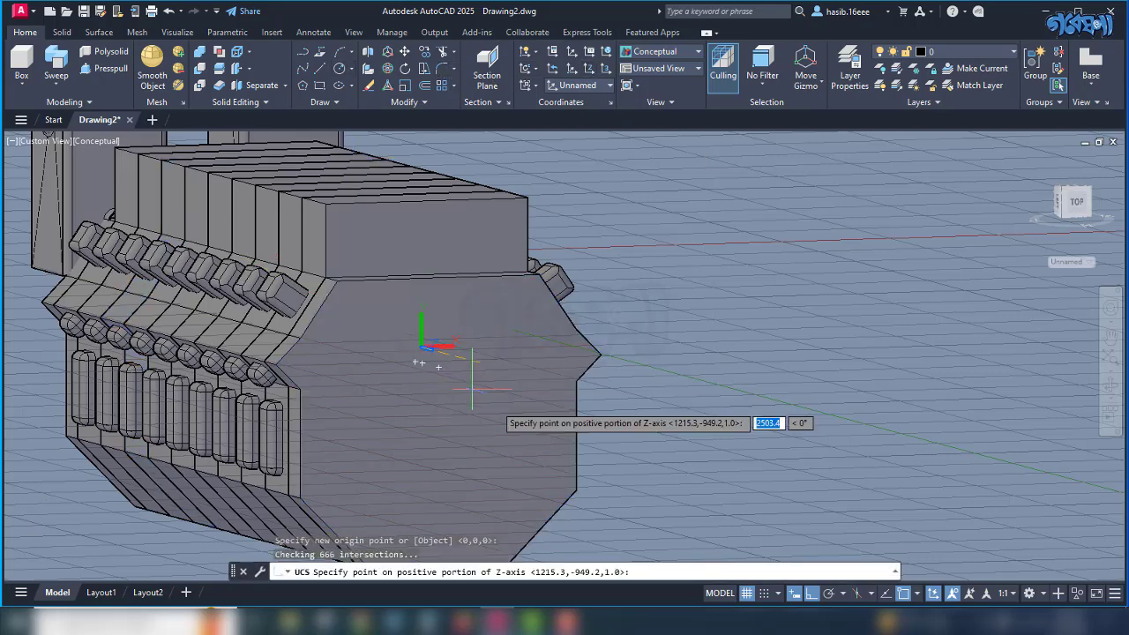
{"action": "left_click", "coordinate": [508, 425]}
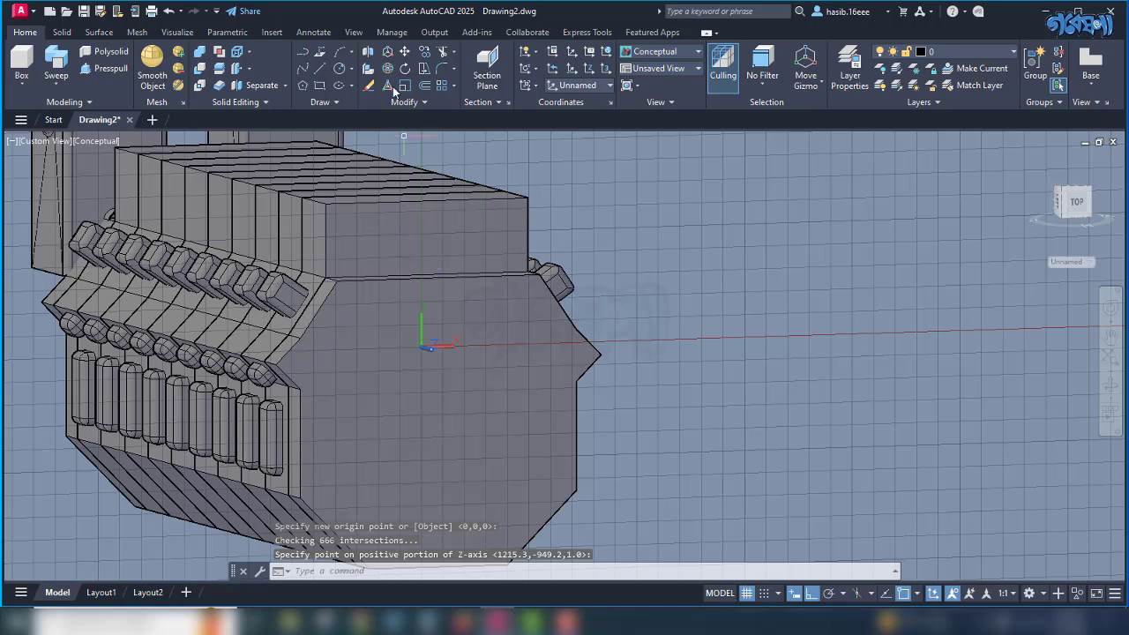
Start a circle centred Mid Between 2 Points, then cancel it.
{"action": "left_click", "coordinate": [340, 70]}
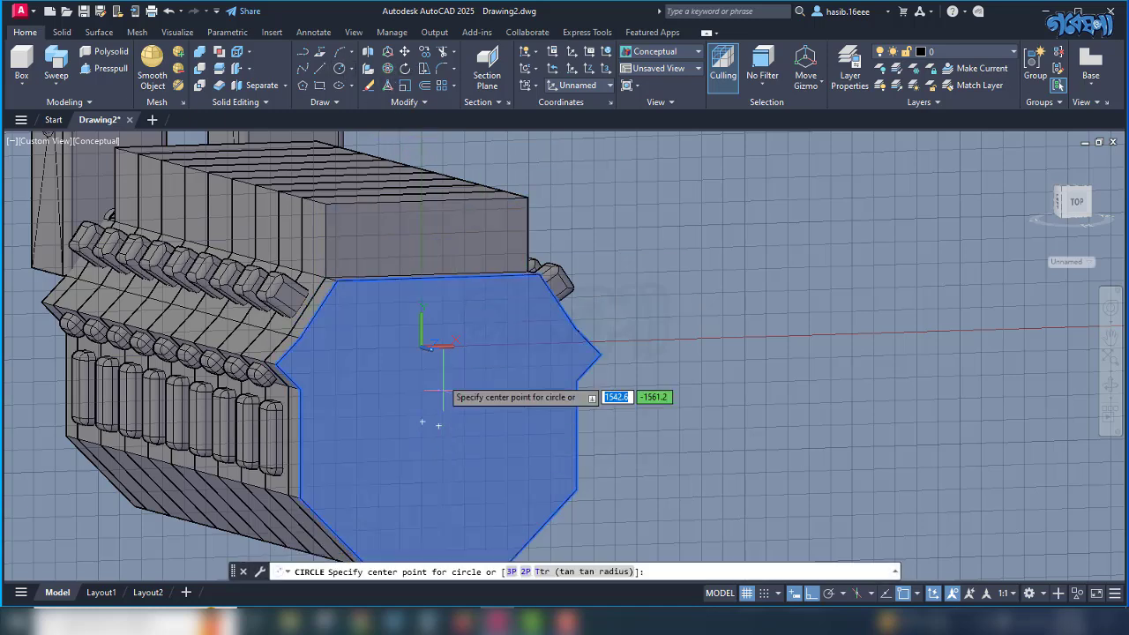
{"action": "right_click", "coordinate": [439, 281], "text": "shift"}
{"action": "left_click", "coordinate": [494, 309]}
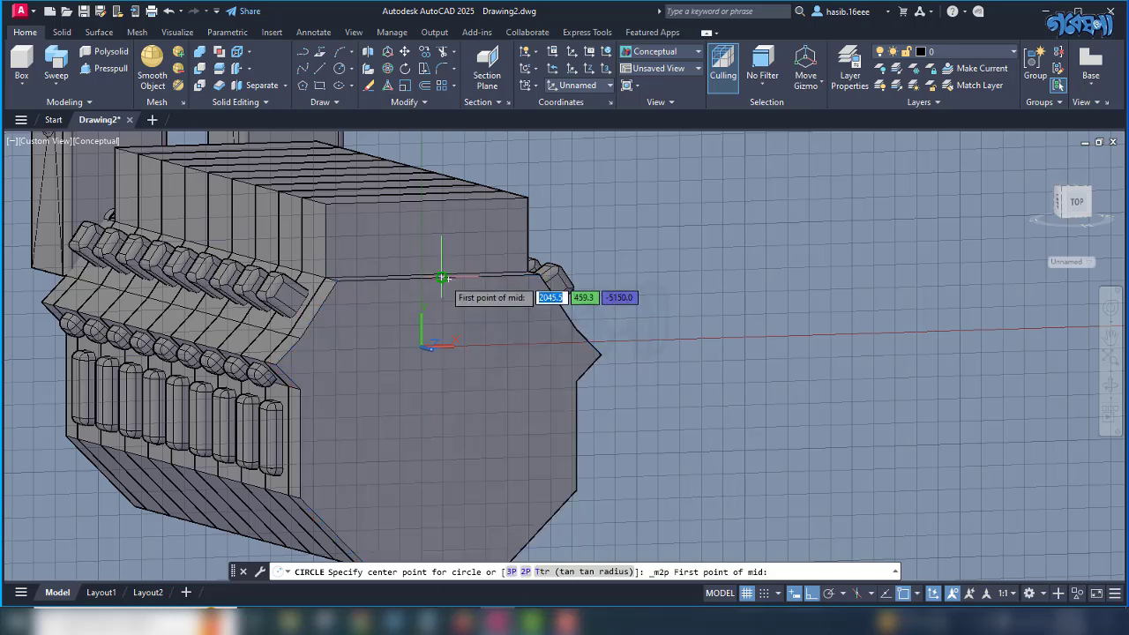
{"action": "left_click", "coordinate": [442, 278]}
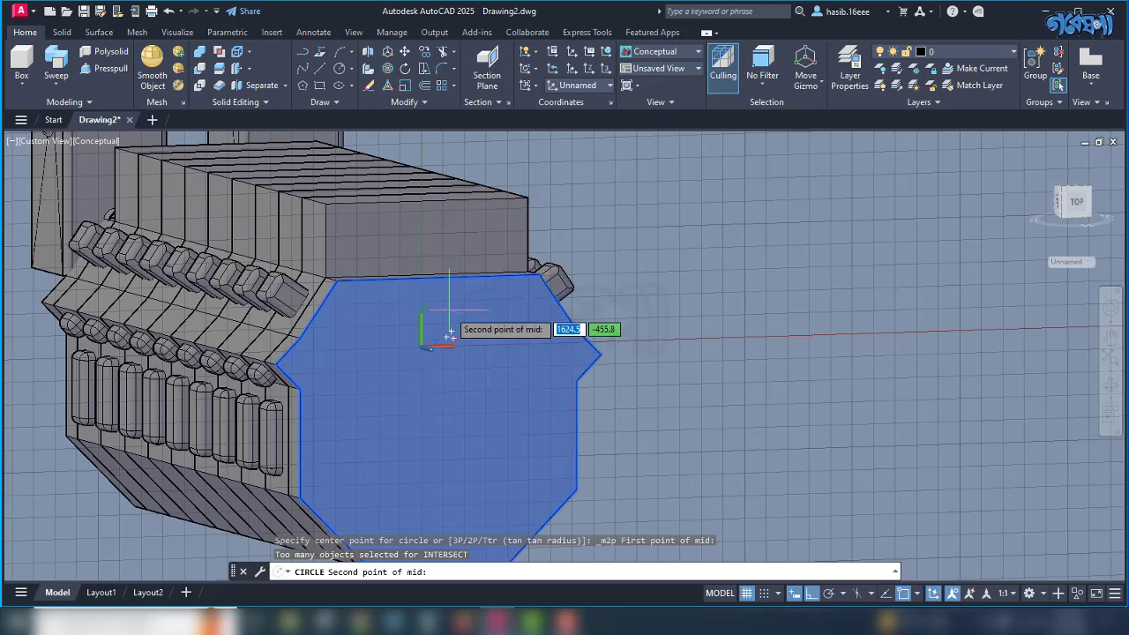
{"action": "key", "text": "Escape"}
Retry the circle midway between the end face's top and bottom edges, then cancel.
{"action": "left_click", "coordinate": [347, 69]}
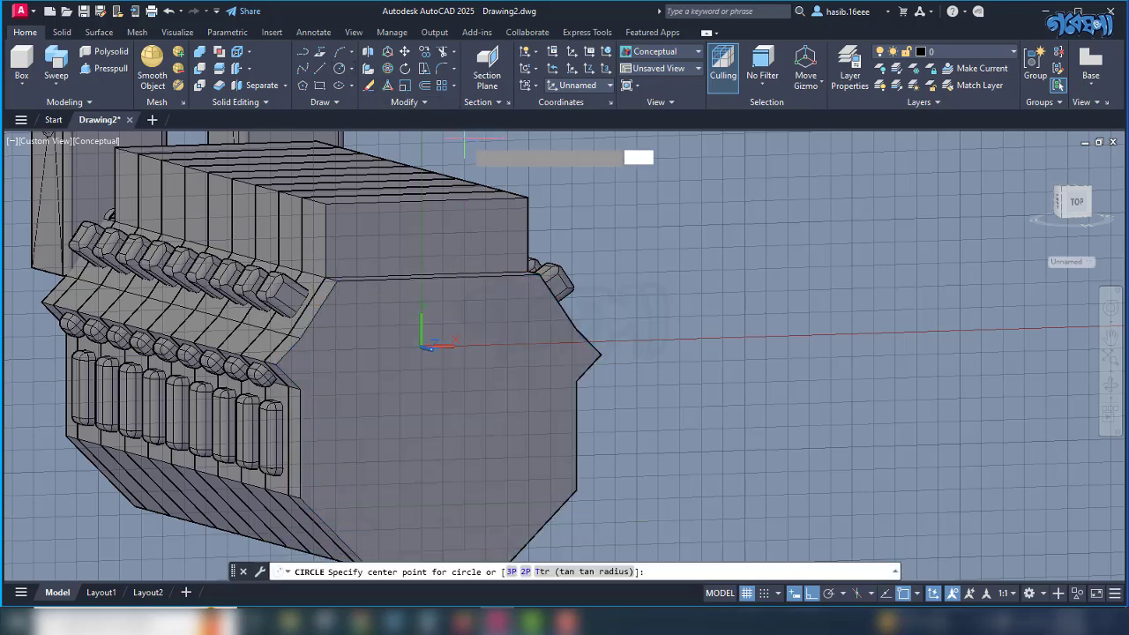
{"action": "right_click", "coordinate": [639, 265], "text": "shift"}
{"action": "left_click", "coordinate": [697, 285]}
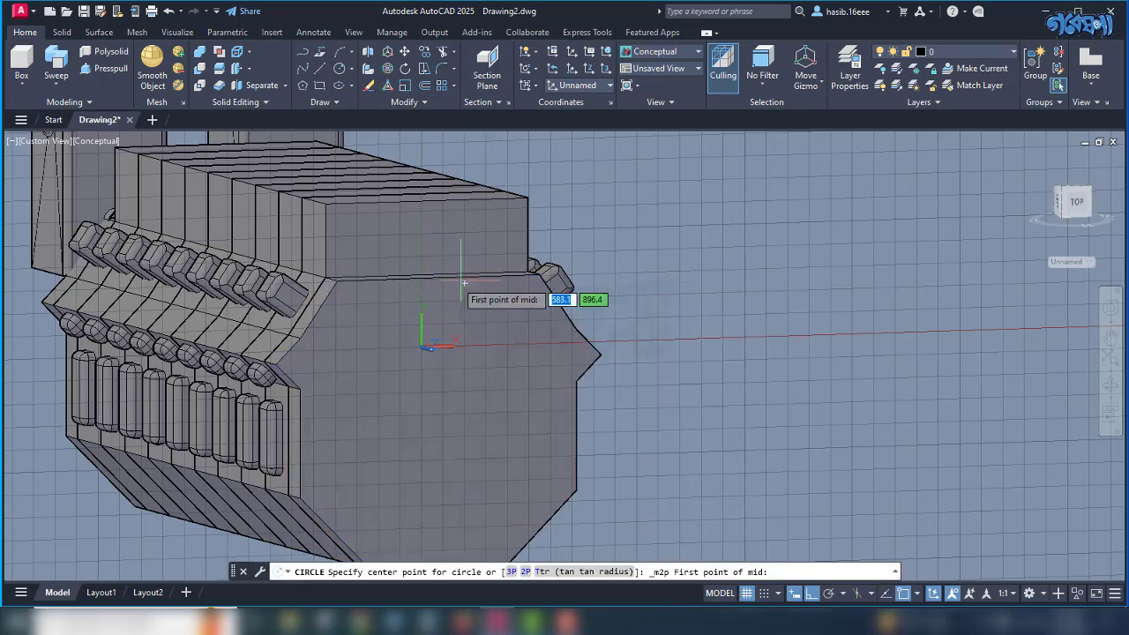
{"action": "scroll", "coordinate": [424, 279], "scroll_direction": "up", "scroll_amount": 3}
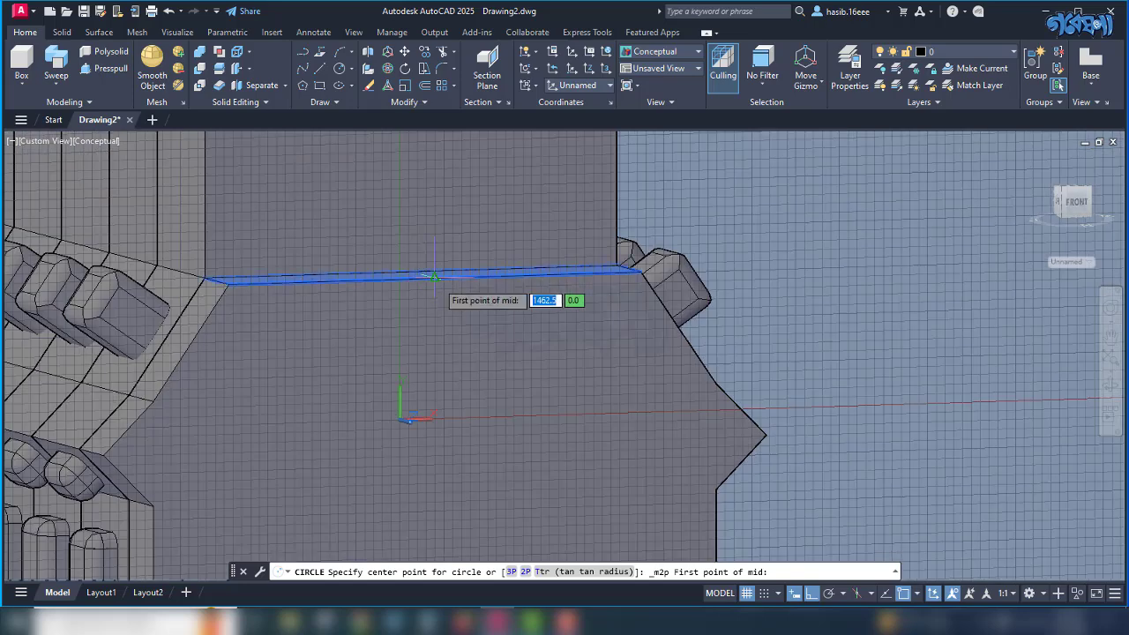
{"action": "left_click", "coordinate": [434, 277]}
{"action": "scroll", "coordinate": [441, 277], "scroll_direction": "down", "scroll_amount": 5}
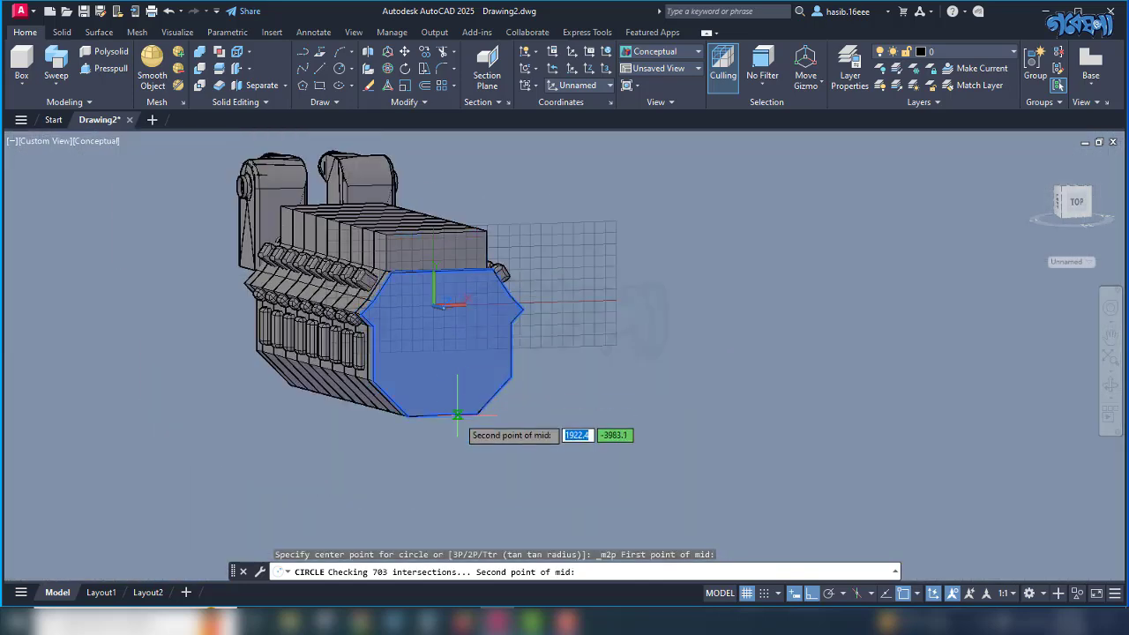
{"action": "scroll", "coordinate": [440, 411], "scroll_direction": "up", "scroll_amount": 4}
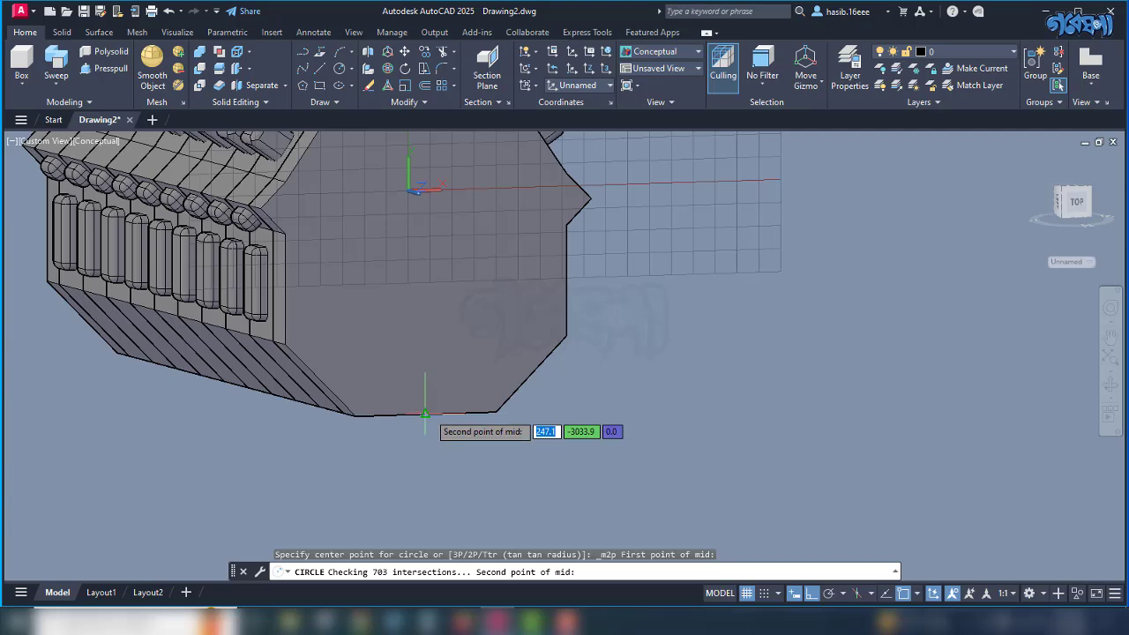
{"action": "left_click", "coordinate": [424, 413]}
{"action": "scroll", "coordinate": [445, 353], "scroll_direction": "down", "scroll_amount": 4}
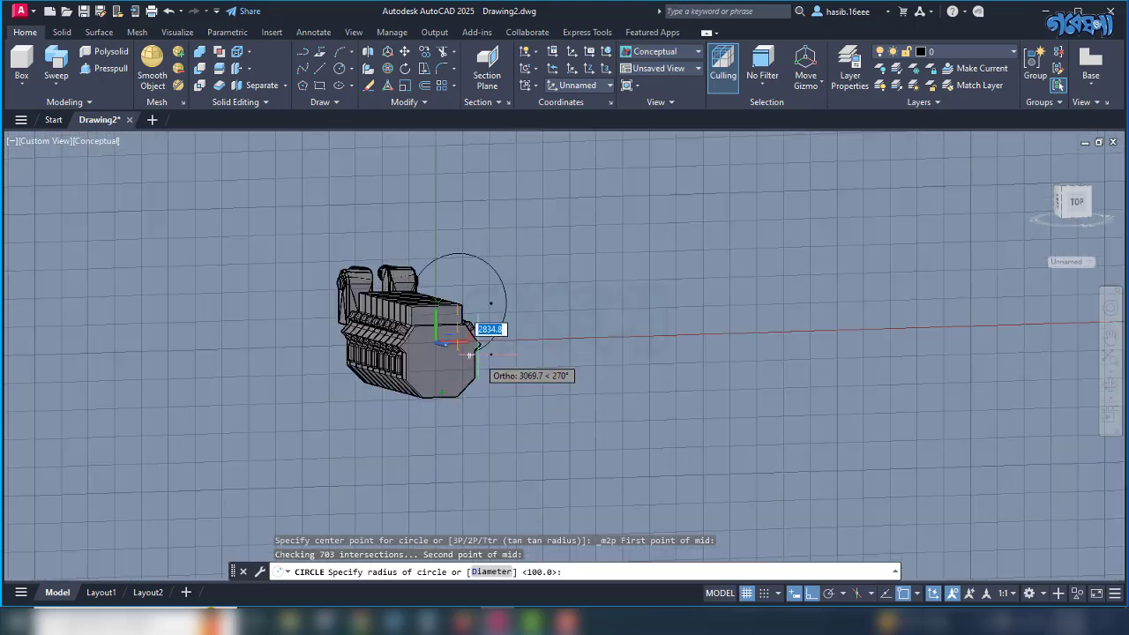
{"action": "scroll", "coordinate": [477, 351], "scroll_direction": "up", "scroll_amount": 3}
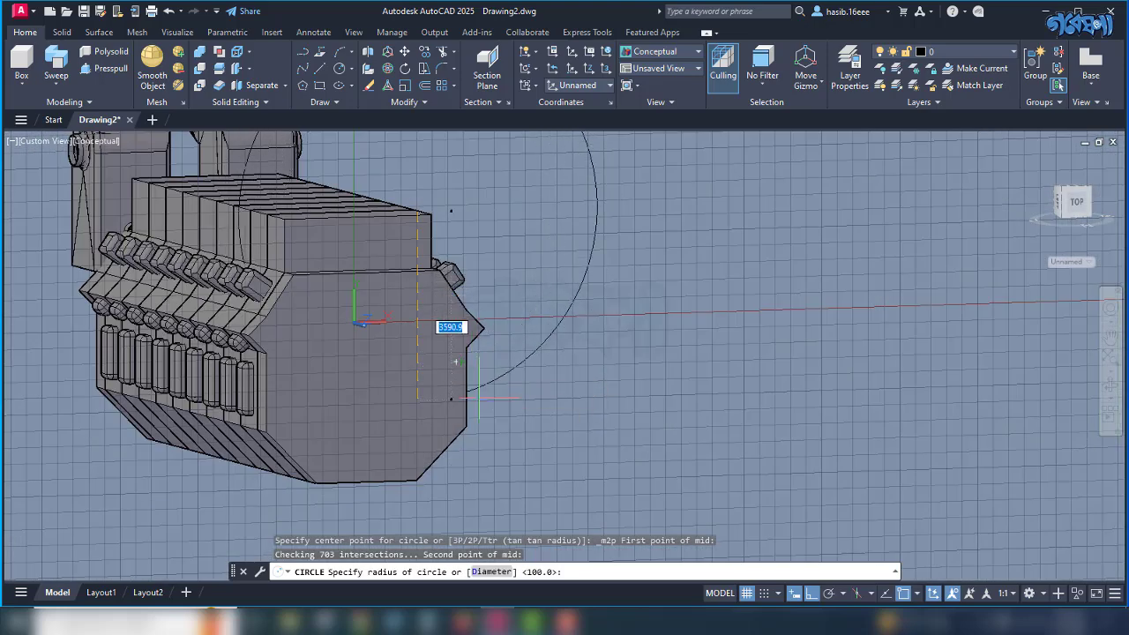
{"action": "scroll", "coordinate": [472, 402], "scroll_direction": "down", "scroll_amount": 4}
{"action": "key", "text": "Escape"}
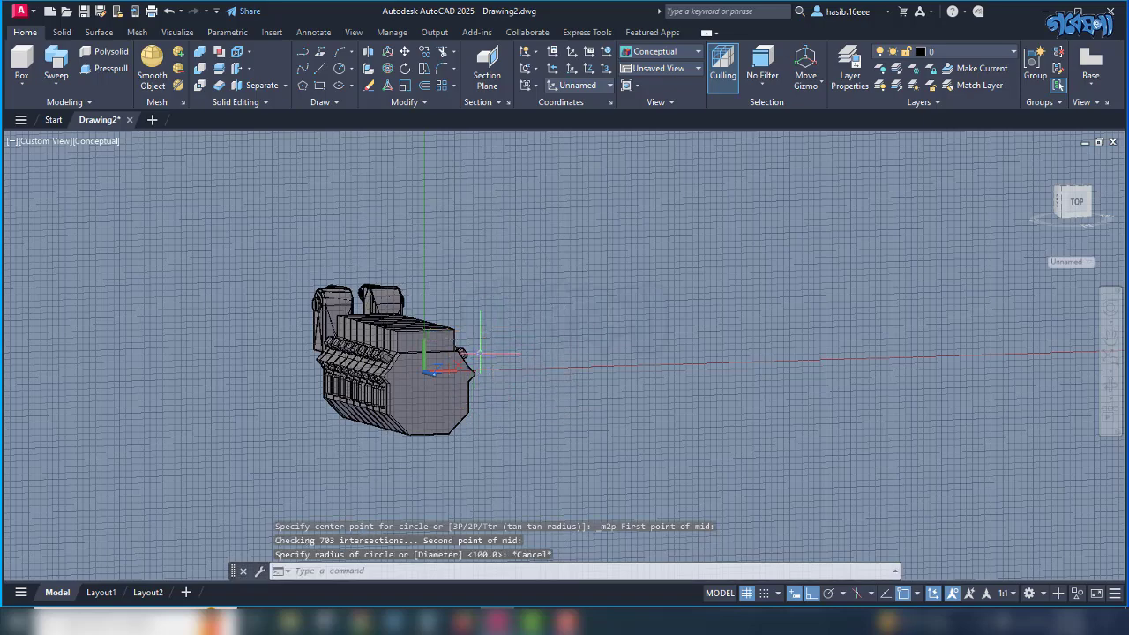
{"action": "scroll", "coordinate": [467, 312], "scroll_direction": "up", "scroll_amount": 5}
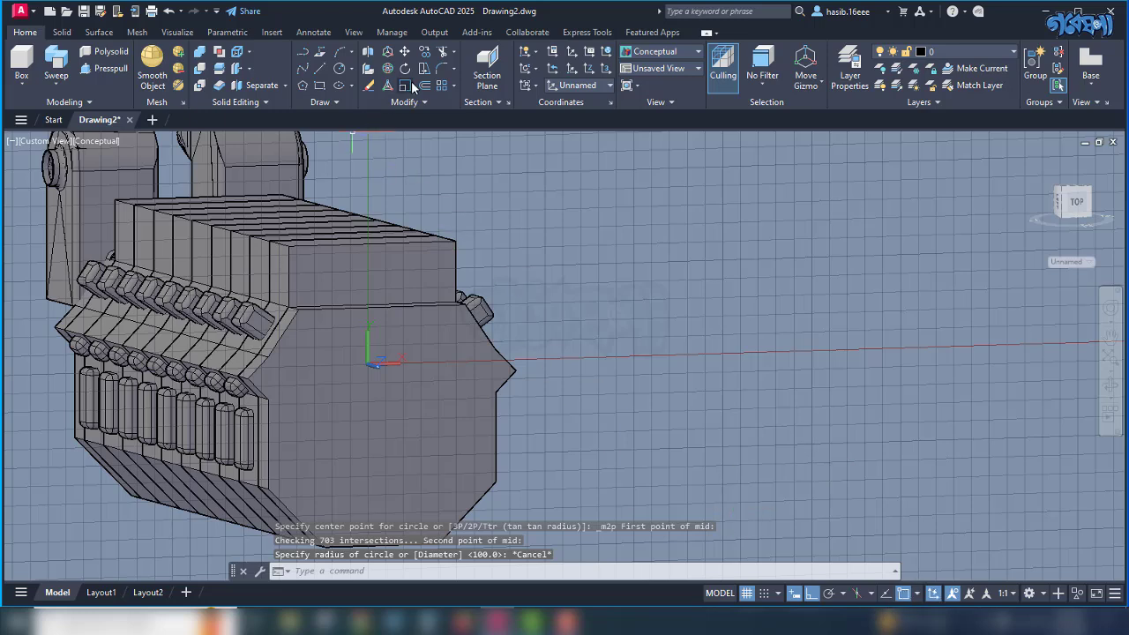
Draw a radius-500 circle centred on the engine's end face.
{"action": "left_click", "coordinate": [339, 68]}
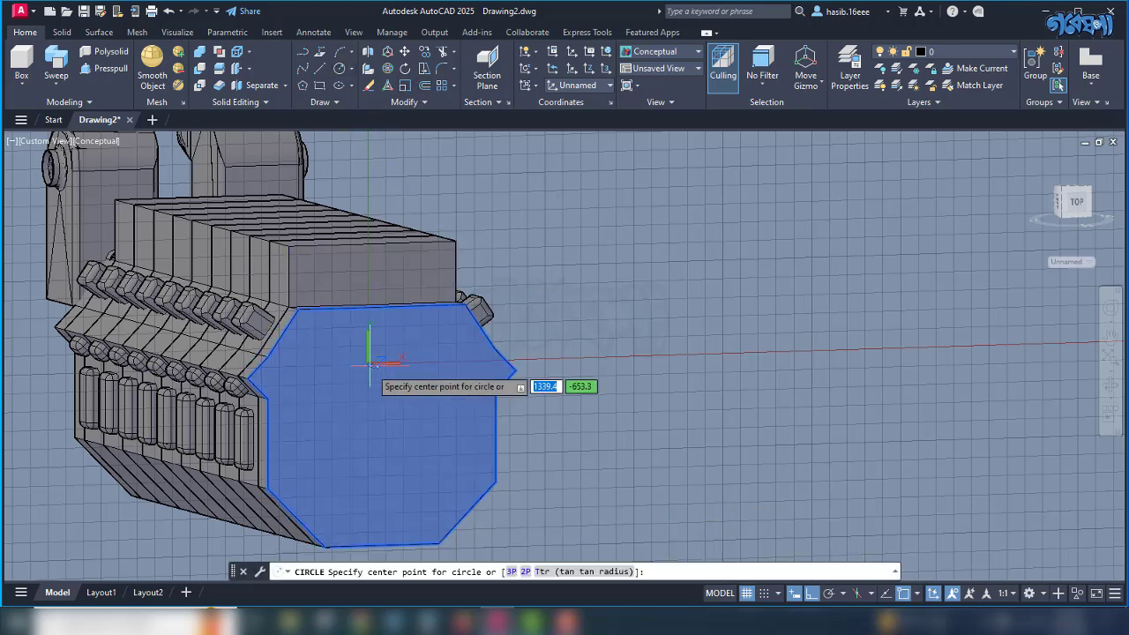
{"action": "left_click", "coordinate": [365, 425]}
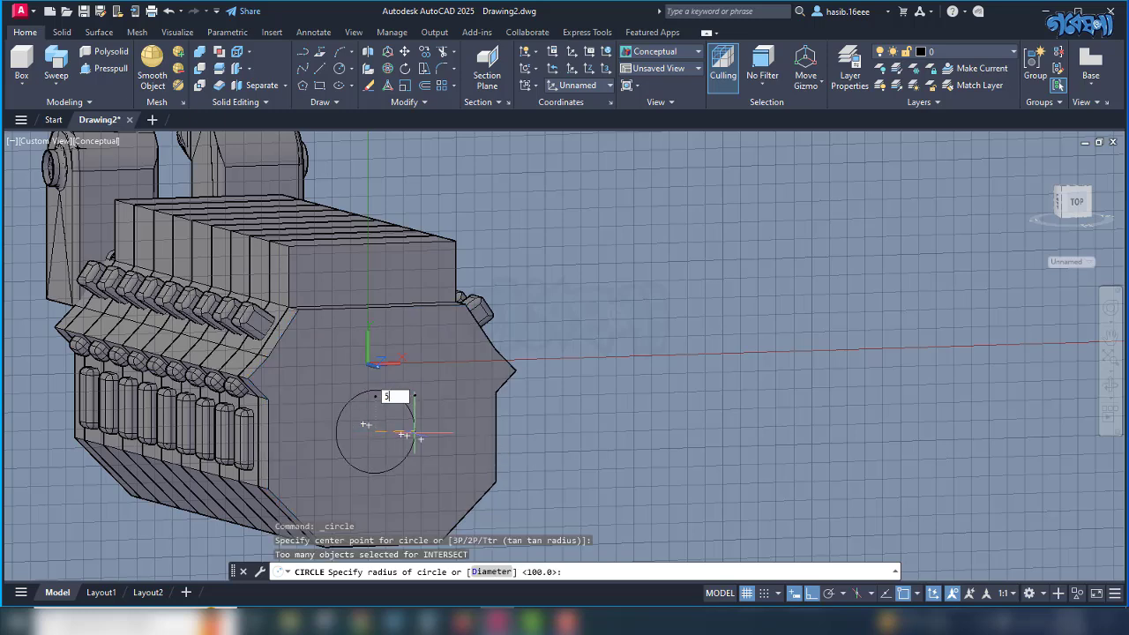
{"action": "key", "text": "Return"}
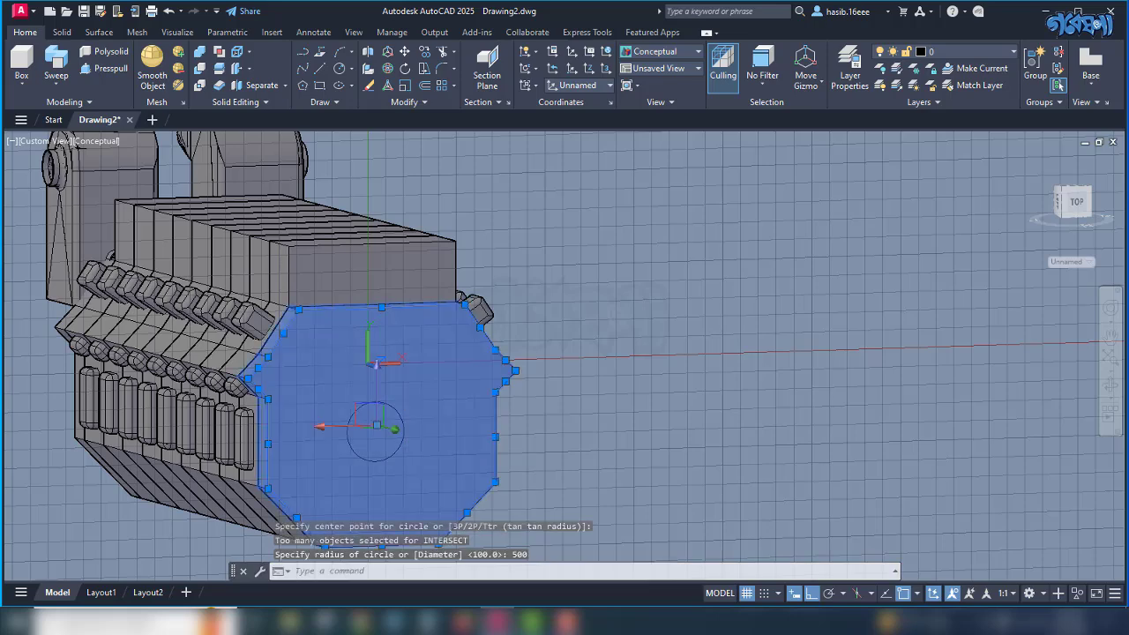
{"action": "key", "text": "Escape"}
Select the new circle and start MOVE after abandoning a copy.
{"action": "scroll", "coordinate": [401, 438], "scroll_direction": "up", "scroll_amount": 4}
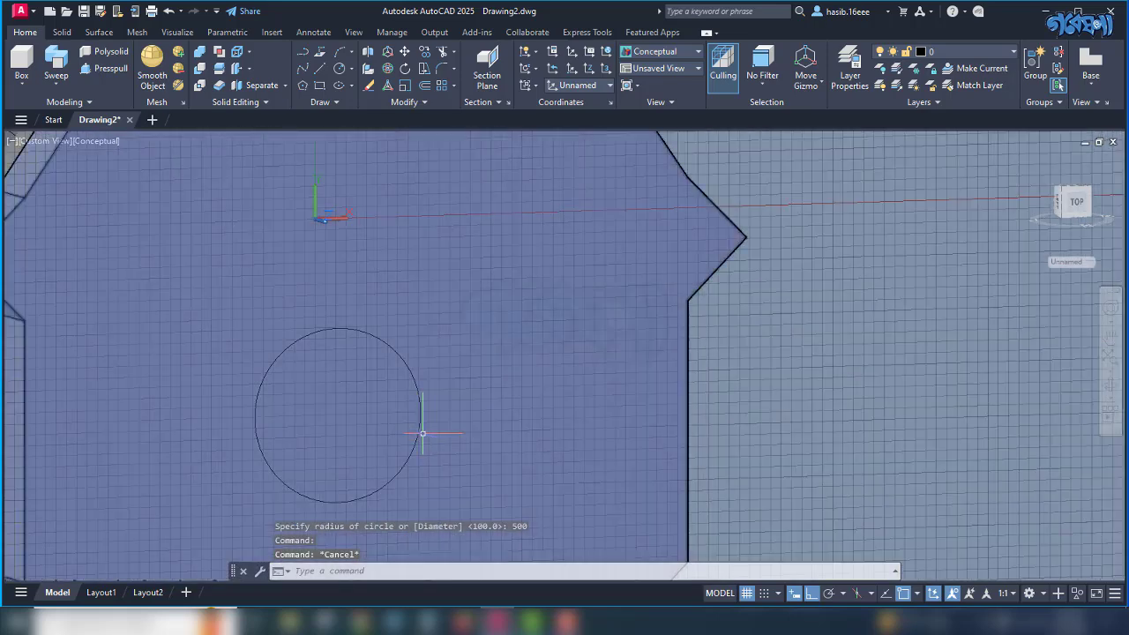
{"action": "left_click", "coordinate": [355, 494]}
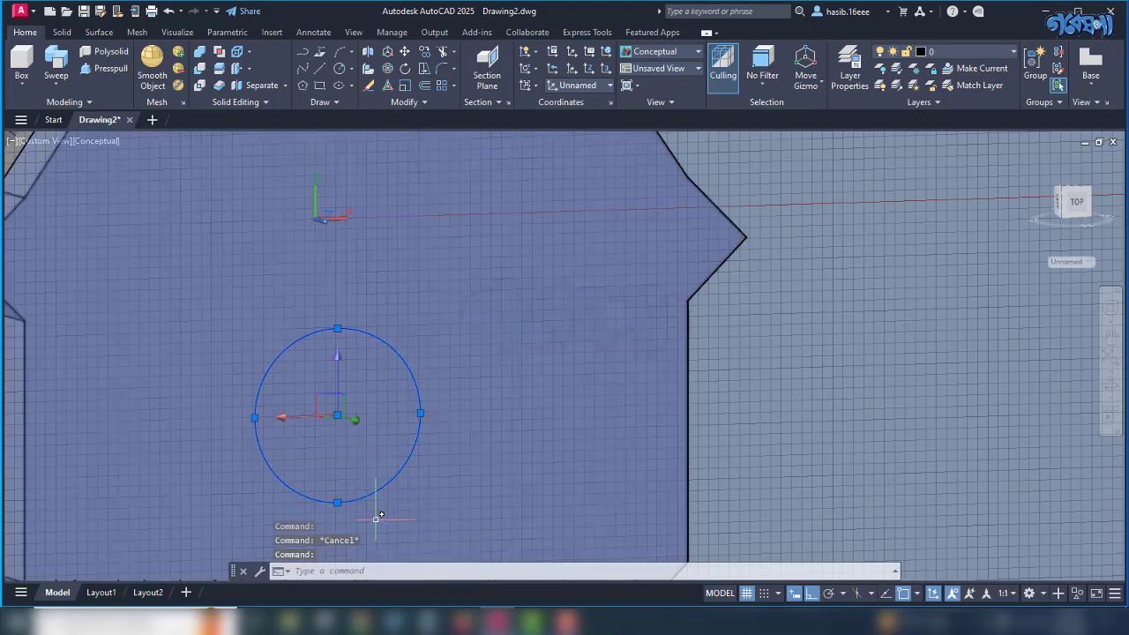
{"action": "type", "text": "CP"}
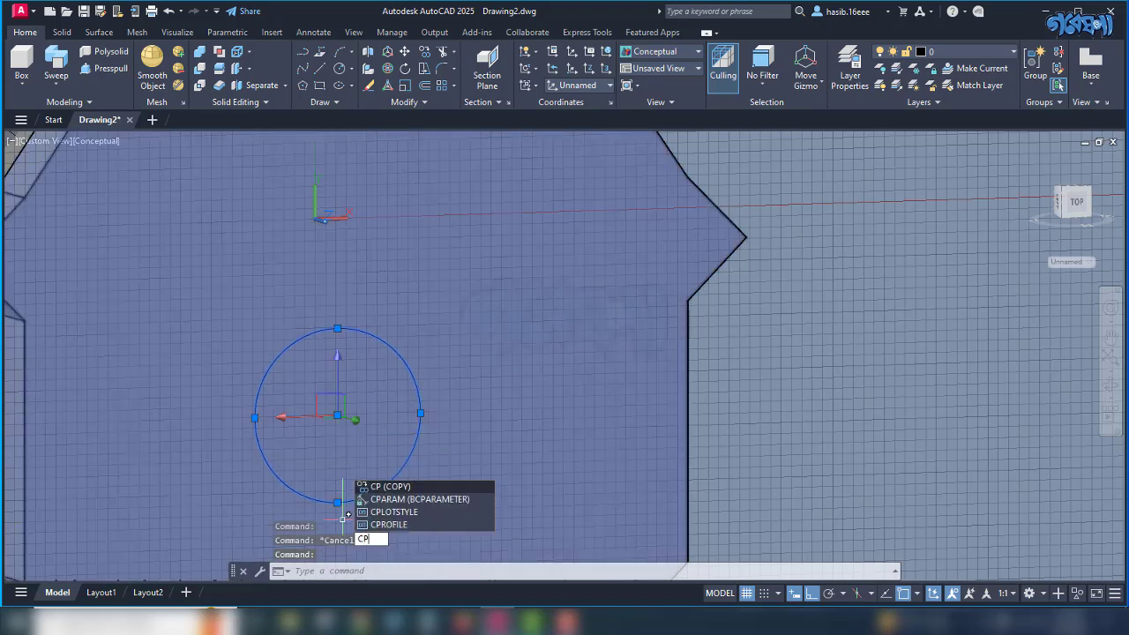
{"action": "key", "text": "Return"}
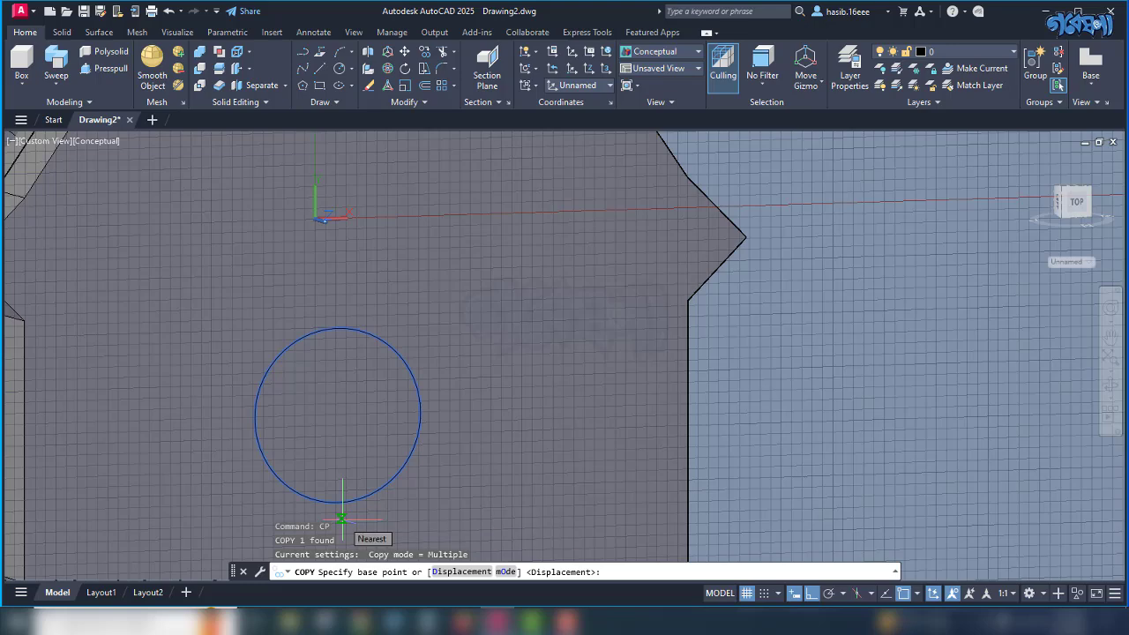
{"action": "key", "text": "Escape"}
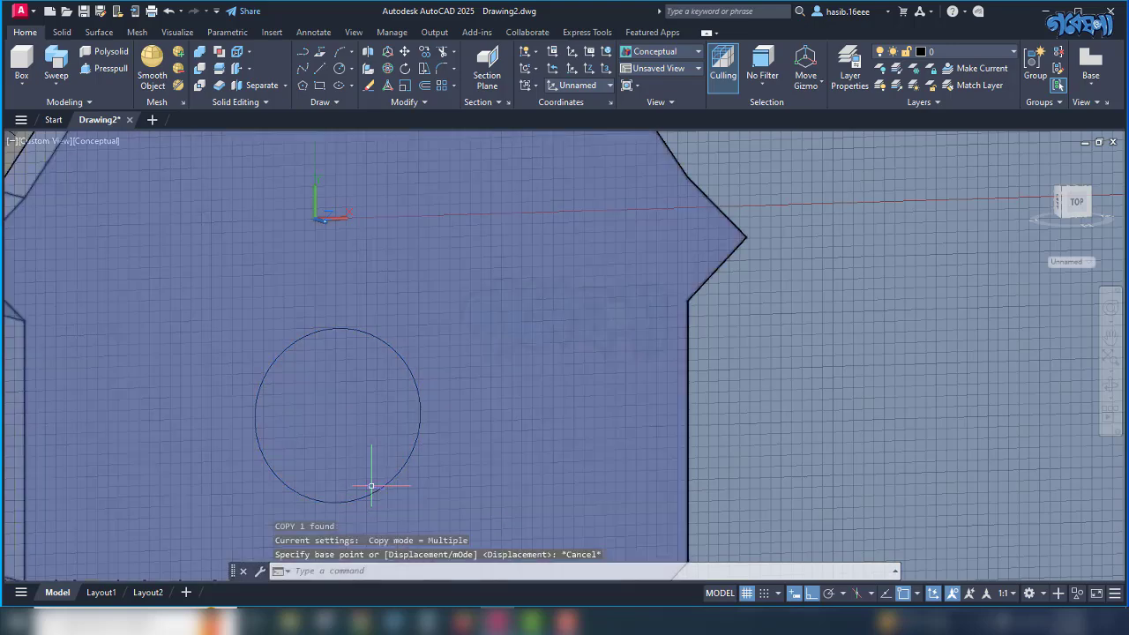
{"action": "left_click", "coordinate": [403, 470]}
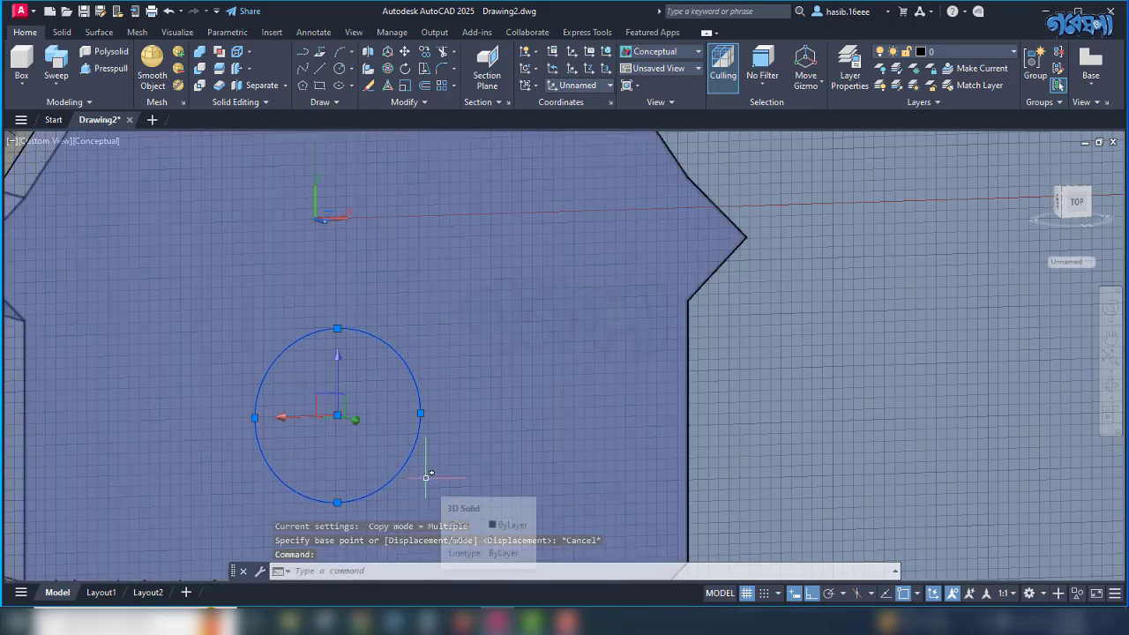
{"action": "type", "text": "m"}
{"action": "key", "text": "Return"}
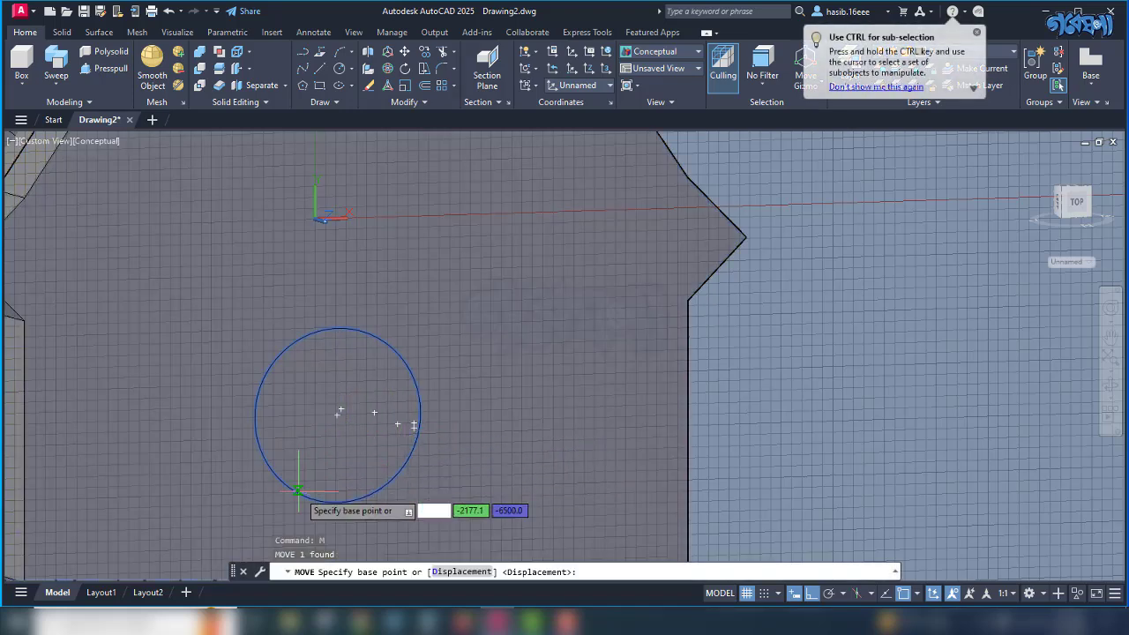
Move the circle from its centre to midway between the end face's top and bottom edges.
{"action": "left_click", "coordinate": [339, 412]}
{"action": "scroll", "coordinate": [373, 407], "scroll_direction": "down", "scroll_amount": 5}
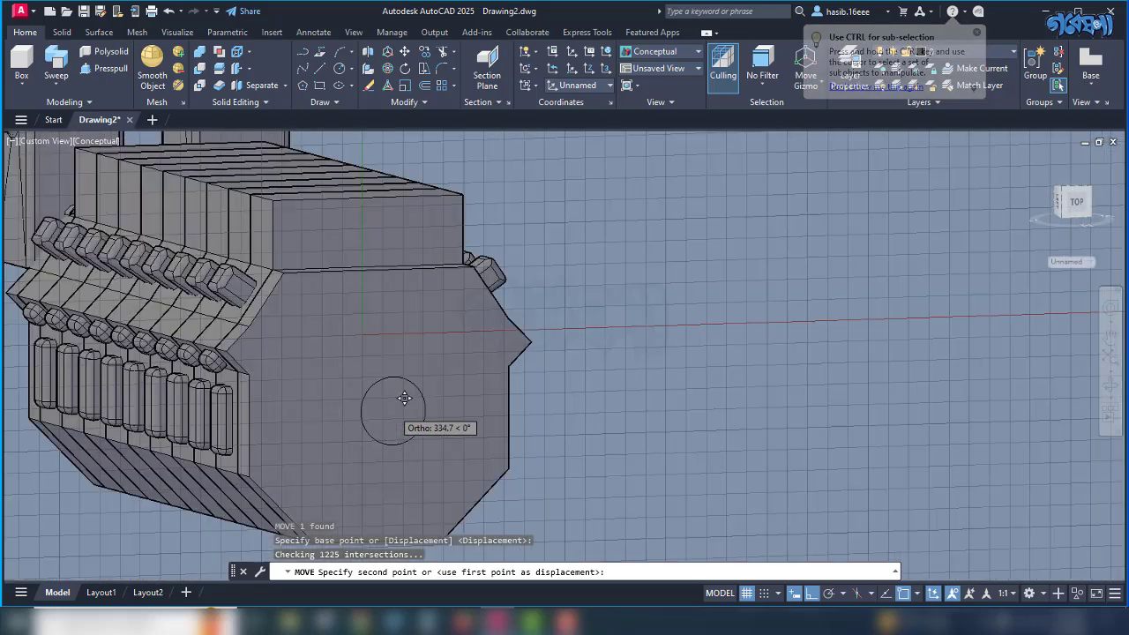
{"action": "right_click", "coordinate": [396, 333], "text": "shift"}
{"action": "left_click", "coordinate": [448, 313]}
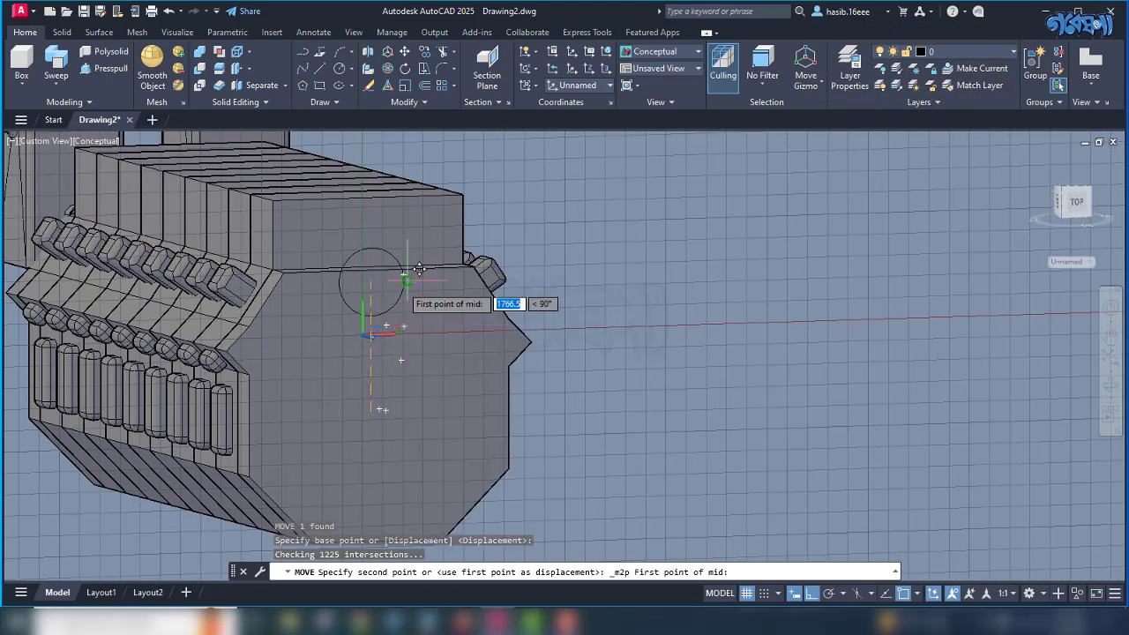
{"action": "scroll", "coordinate": [386, 262], "scroll_direction": "up", "scroll_amount": 2}
{"action": "scroll", "coordinate": [386, 262], "scroll_direction": "up", "scroll_amount": 3}
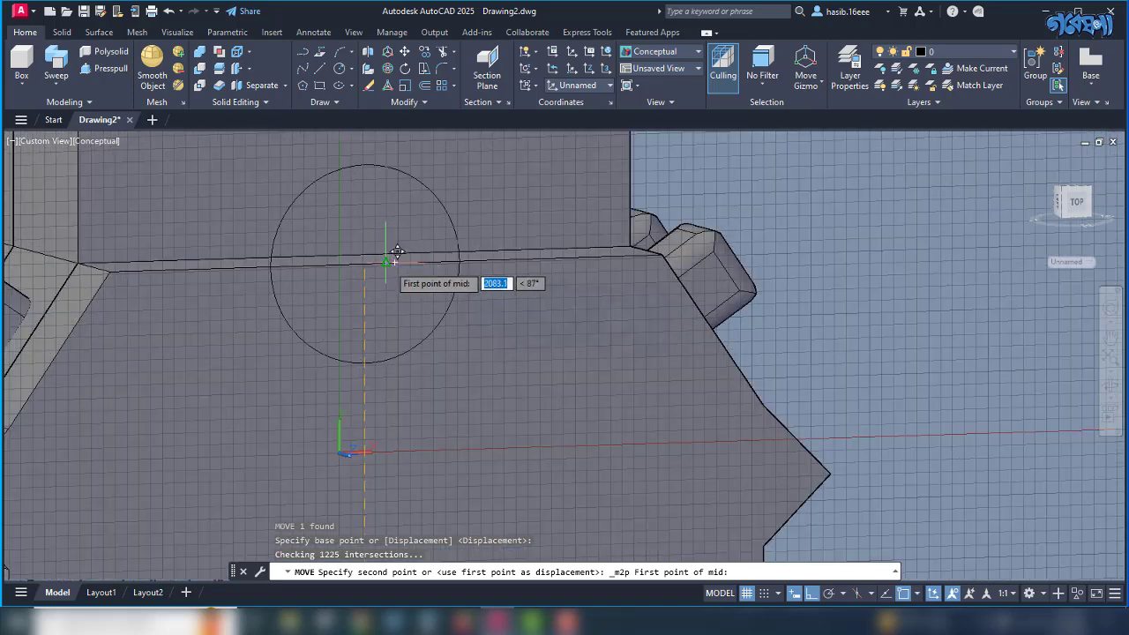
{"action": "left_click", "coordinate": [395, 262]}
{"action": "scroll", "coordinate": [393, 262], "scroll_direction": "down", "scroll_amount": 4}
{"action": "scroll", "coordinate": [397, 363], "scroll_direction": "up", "scroll_amount": 5}
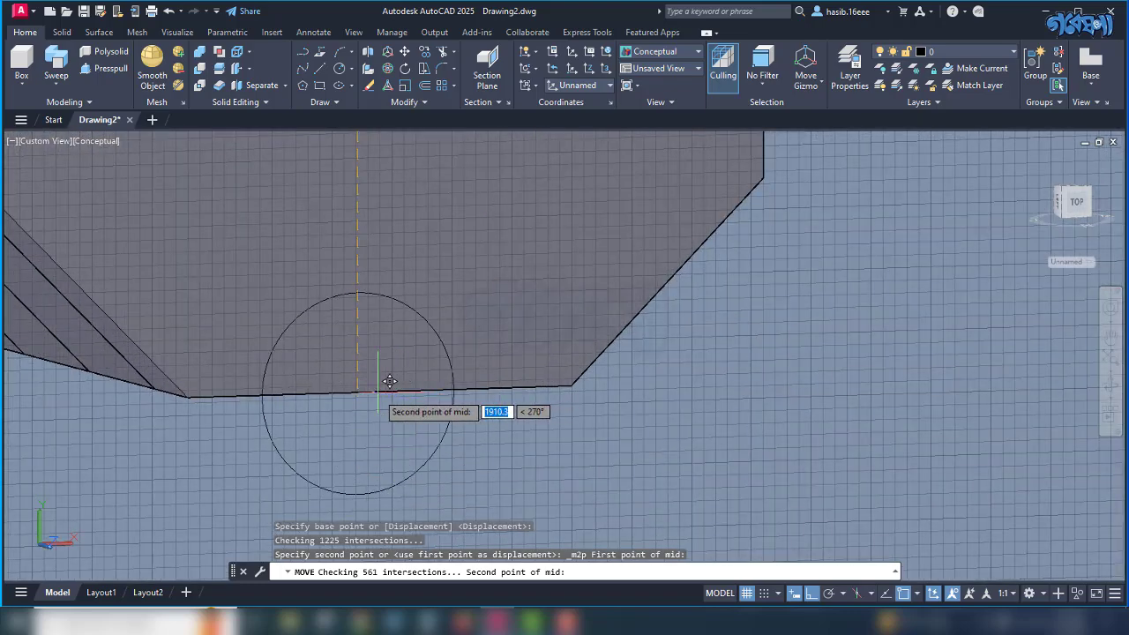
{"action": "left_click", "coordinate": [376, 393]}
{"action": "scroll", "coordinate": [413, 410], "scroll_direction": "down", "scroll_amount": 4}
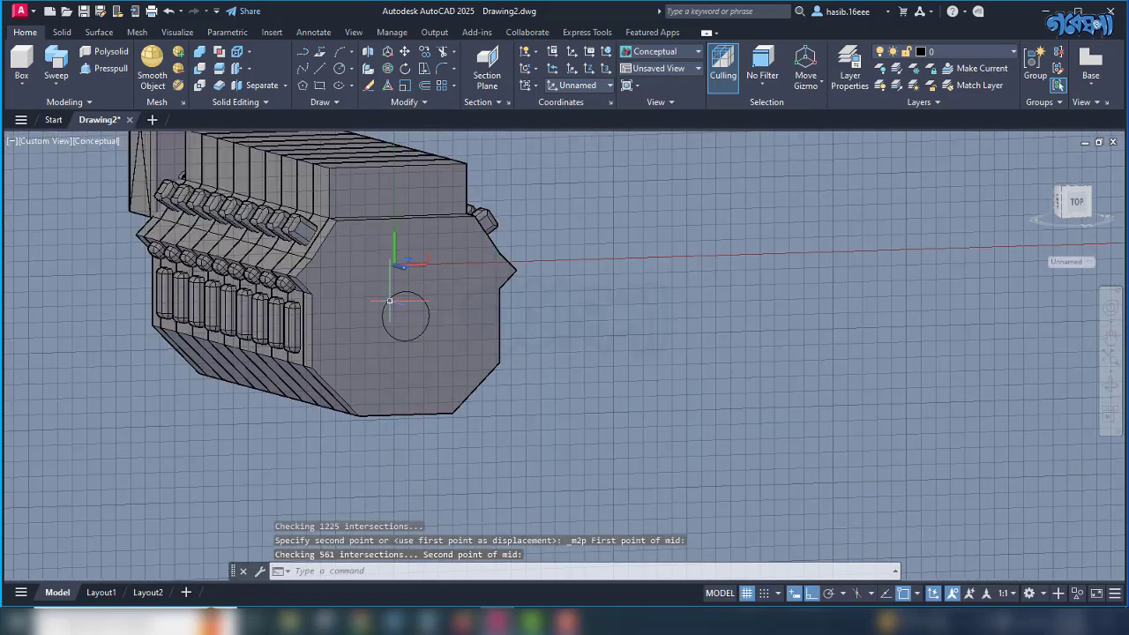
{"action": "scroll", "coordinate": [389, 301], "scroll_direction": "up", "scroll_amount": 2}
{"action": "scroll", "coordinate": [391, 297], "scroll_direction": "down", "scroll_amount": 2}
{"action": "middle_click_drag", "start_coordinate": [390, 297], "coordinate": [392, 328], "text": "shift"}
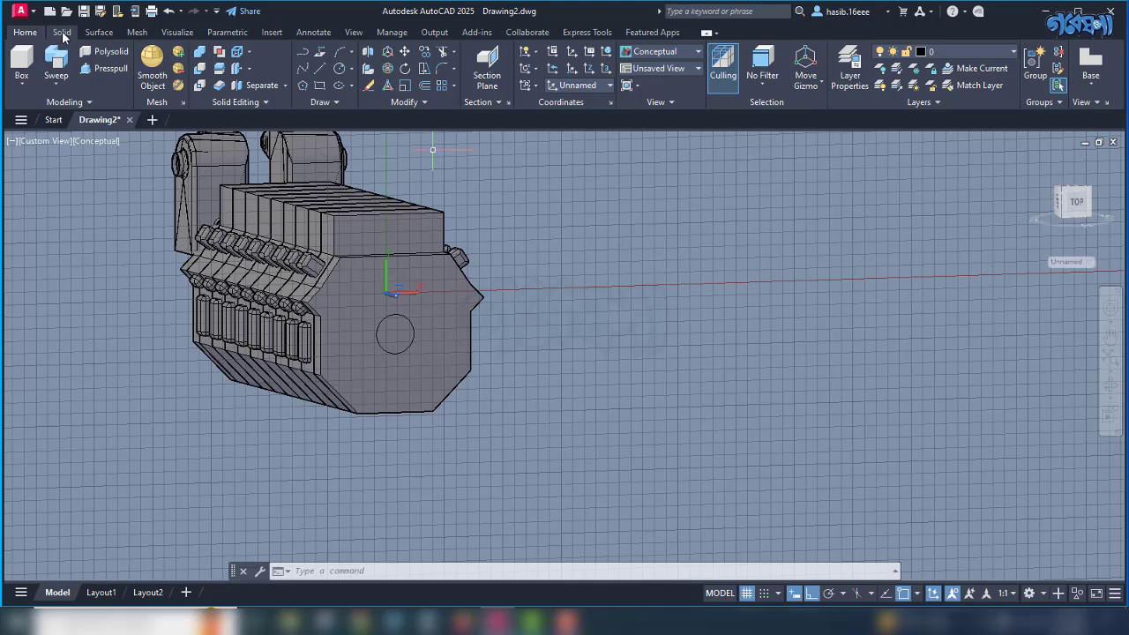
Extrude the circle on the engine's end face 200 units into a short cylindrical hub.
{"action": "left_click", "coordinate": [58, 84]}
{"action": "left_click", "coordinate": [78, 109]}
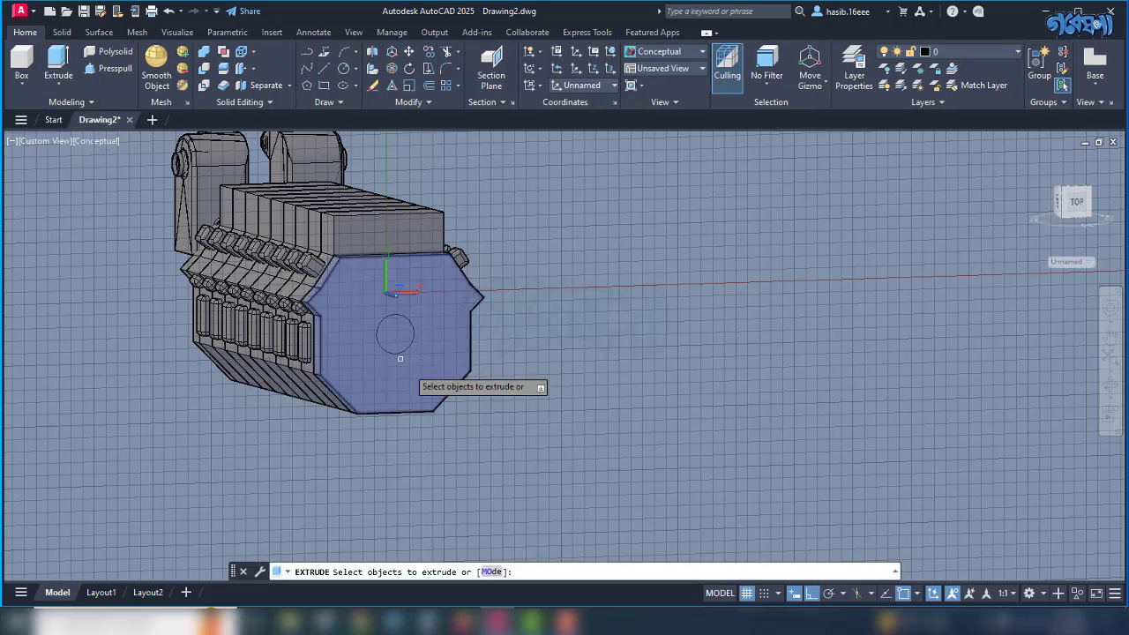
{"action": "scroll", "coordinate": [393, 342], "scroll_direction": "up", "scroll_amount": 3}
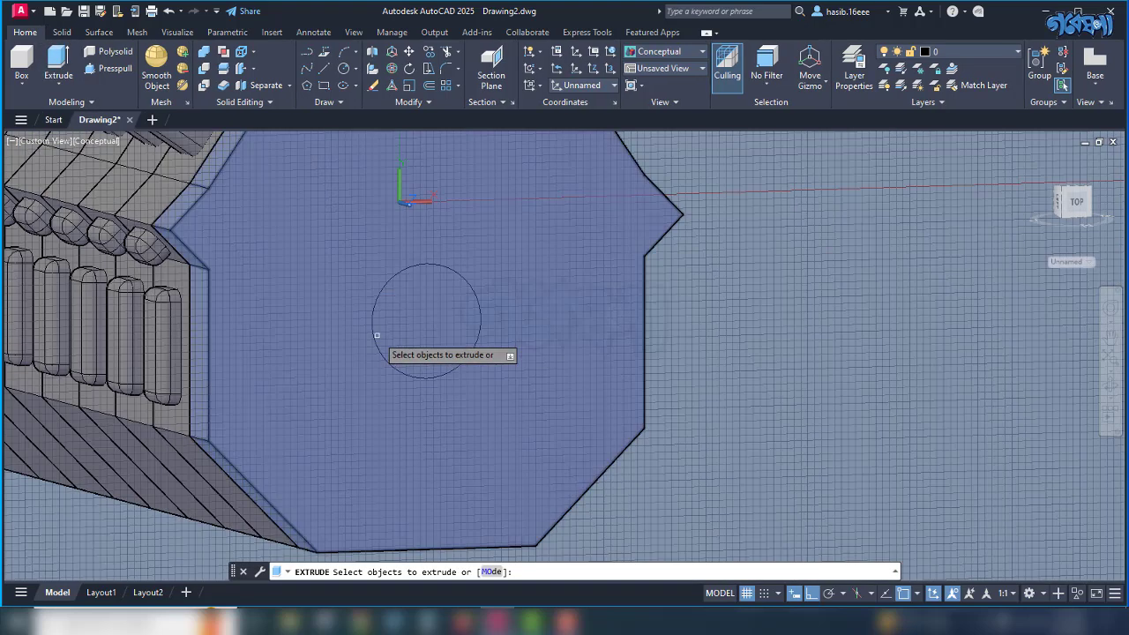
{"action": "left_click", "coordinate": [377, 333]}
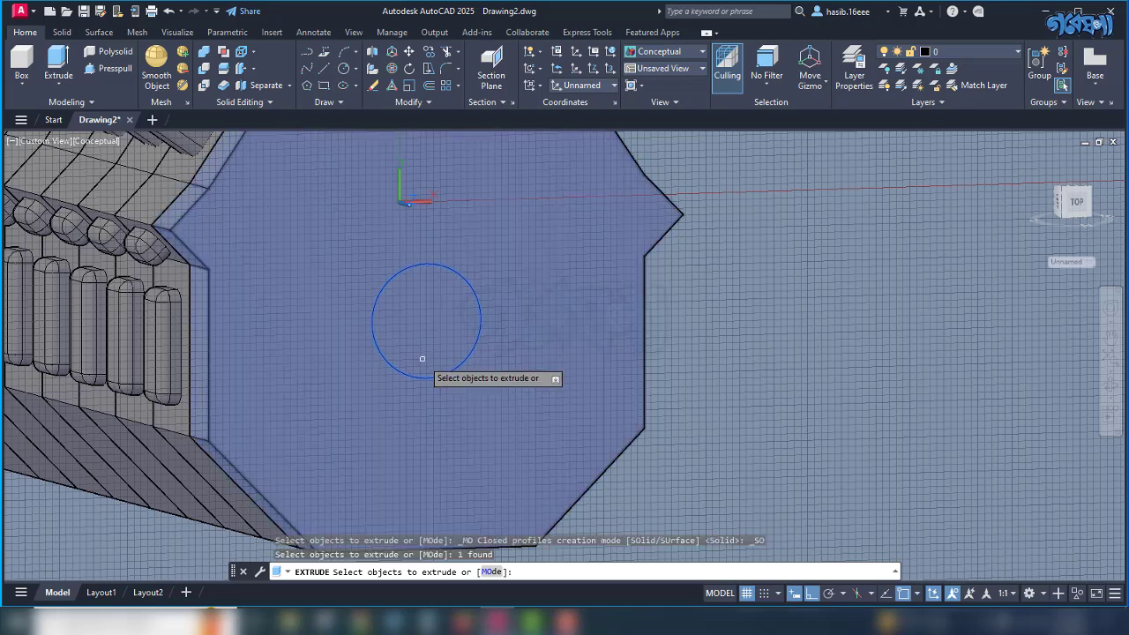
{"action": "key", "text": "Return"}
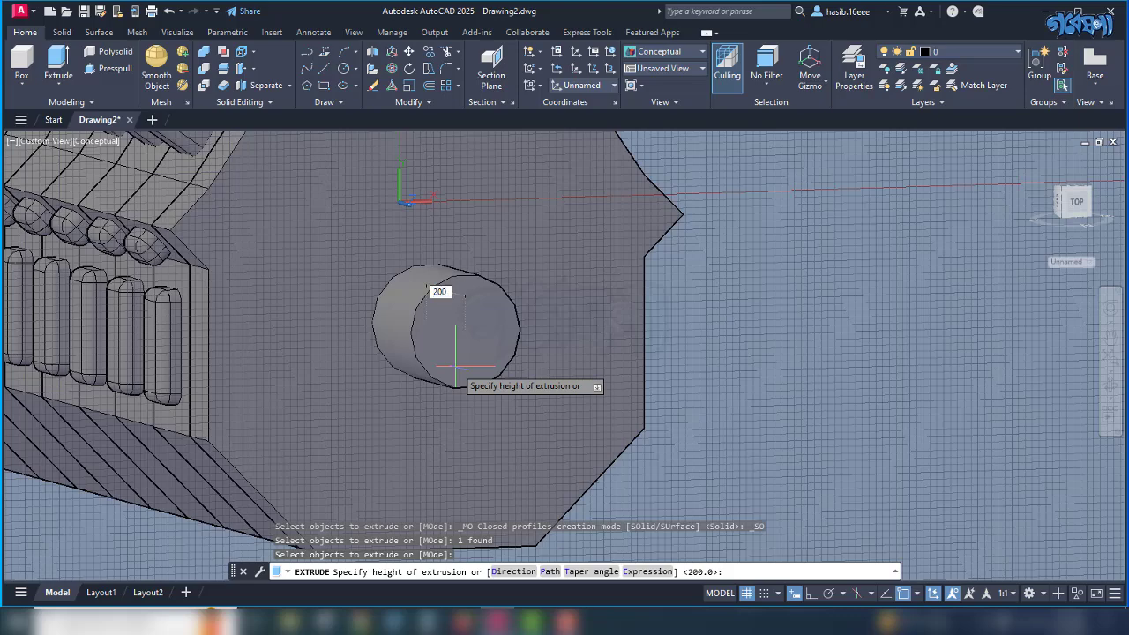
{"action": "key", "text": "Return"}
{"action": "middle_click_drag", "start_coordinate": [433, 361], "coordinate": [507, 371], "text": "shift"}
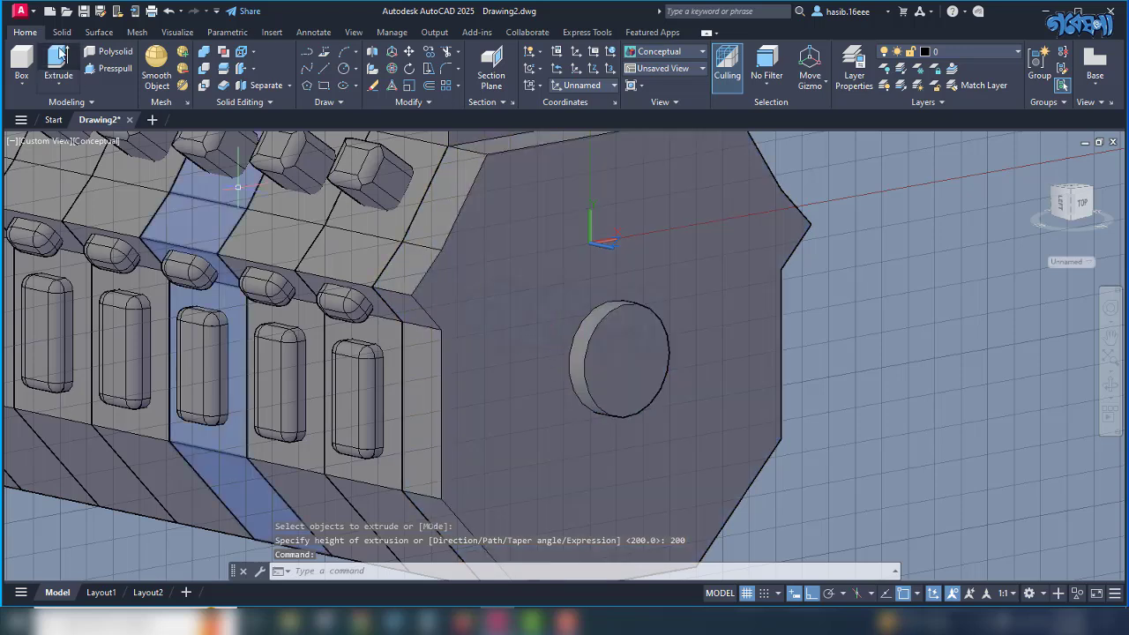
Draw a radius-900 circle centred on the cylinder's end face.
{"action": "left_click", "coordinate": [343, 68]}
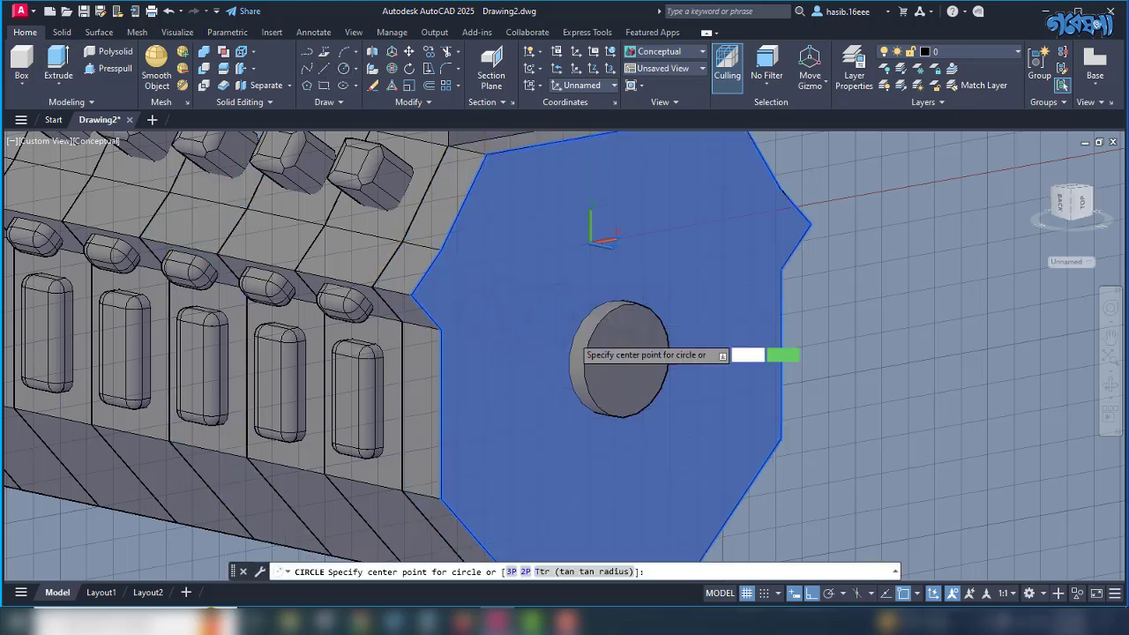
{"action": "scroll", "coordinate": [622, 363], "scroll_direction": "up", "scroll_amount": 5}
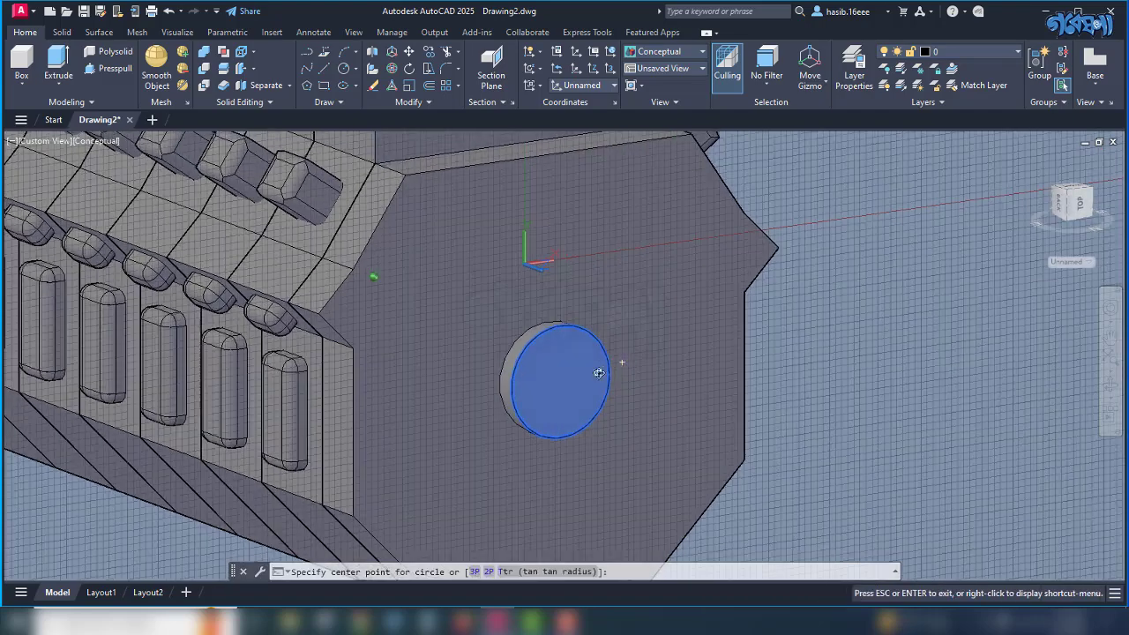
{"action": "scroll", "coordinate": [482, 416], "scroll_direction": "up", "scroll_amount": 2}
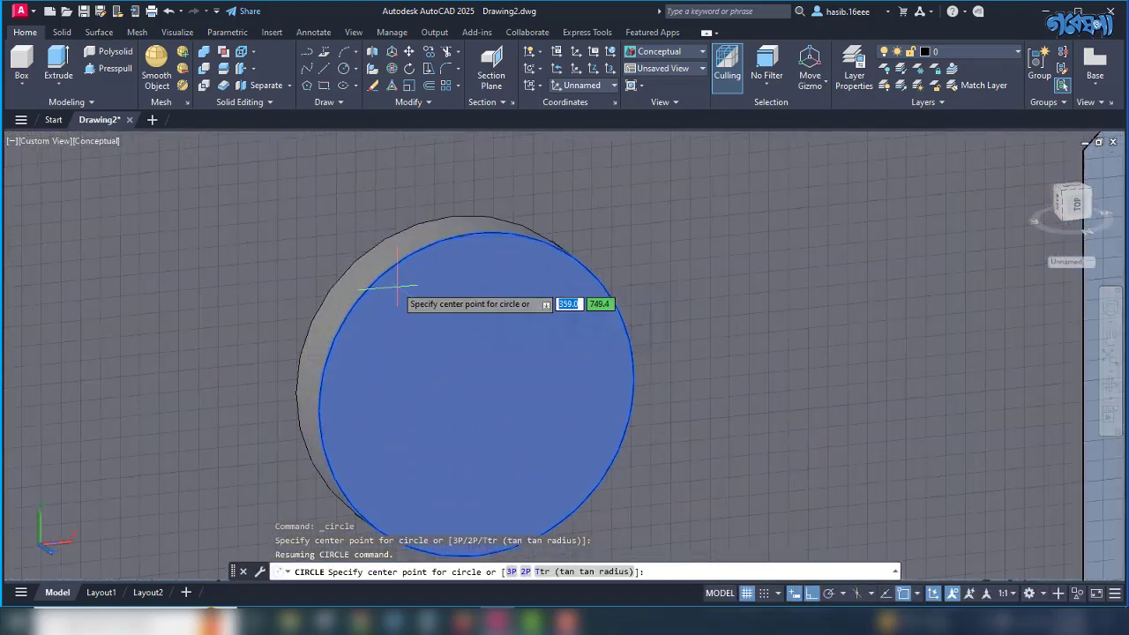
{"action": "left_click", "coordinate": [476, 394]}
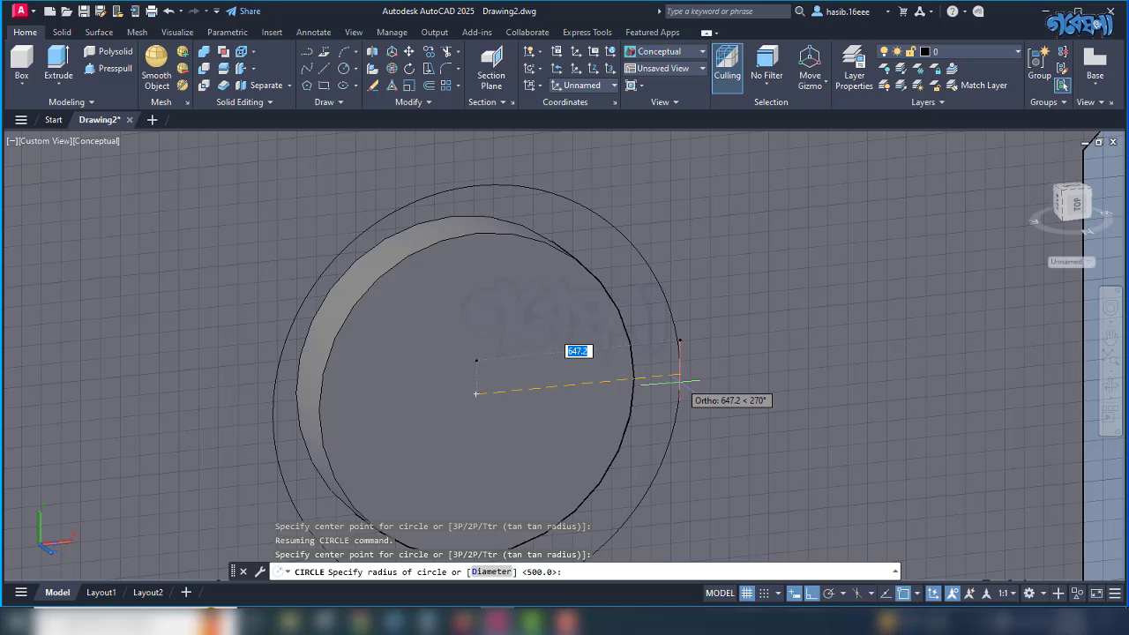
{"action": "type", "text": "90"}
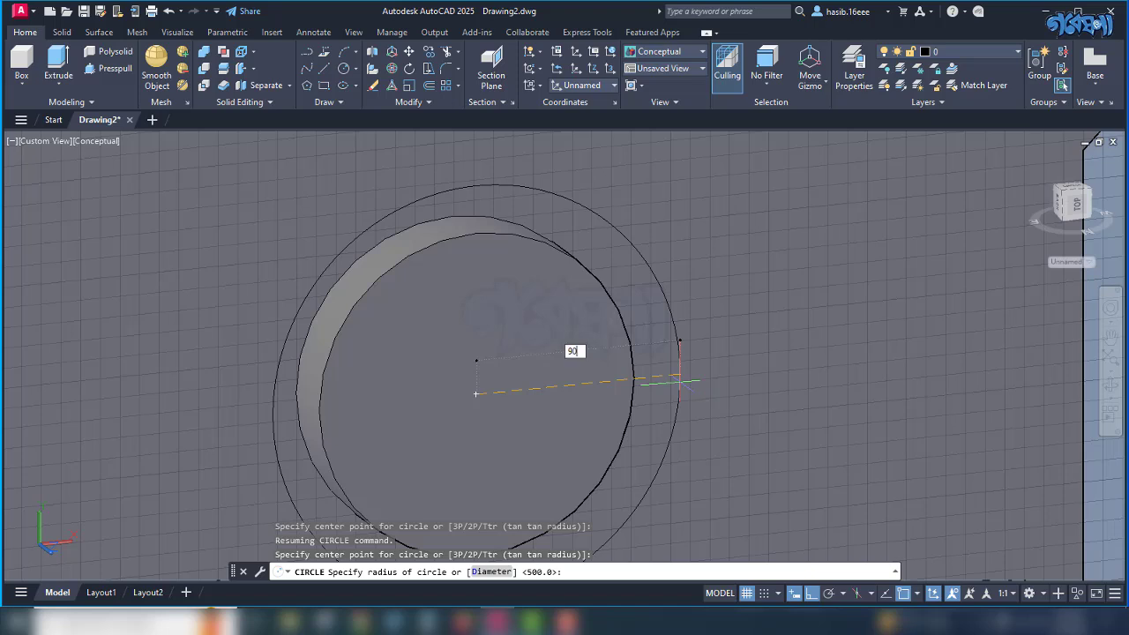
{"action": "type", "text": "0"}
{"action": "key", "text": "Return"}
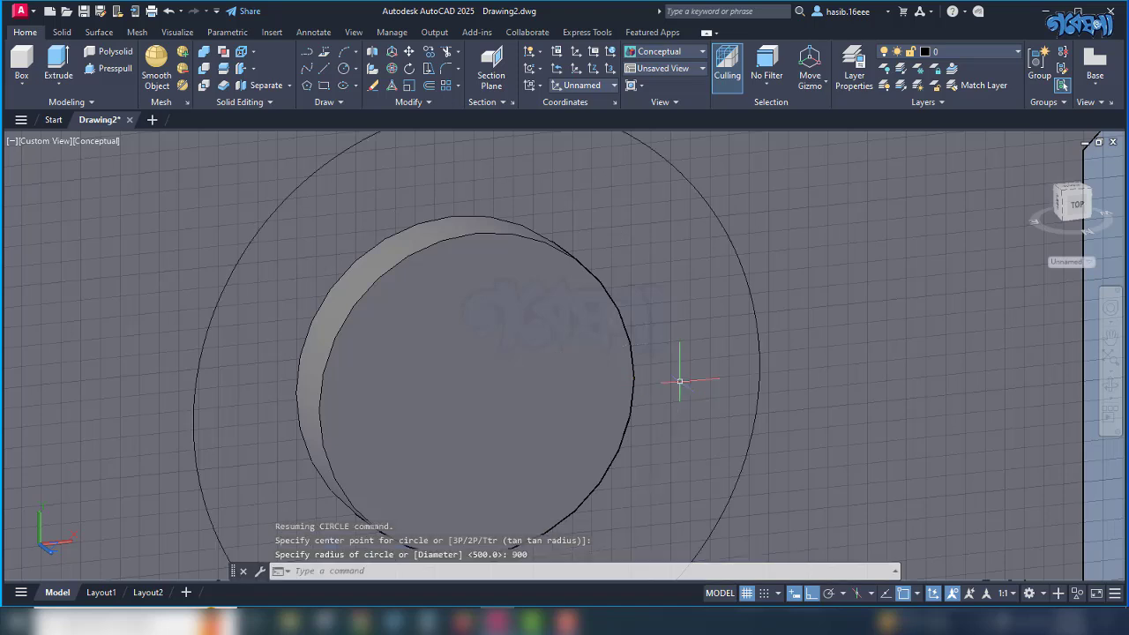
{"action": "scroll", "coordinate": [414, 344], "scroll_direction": "down", "scroll_amount": 4}
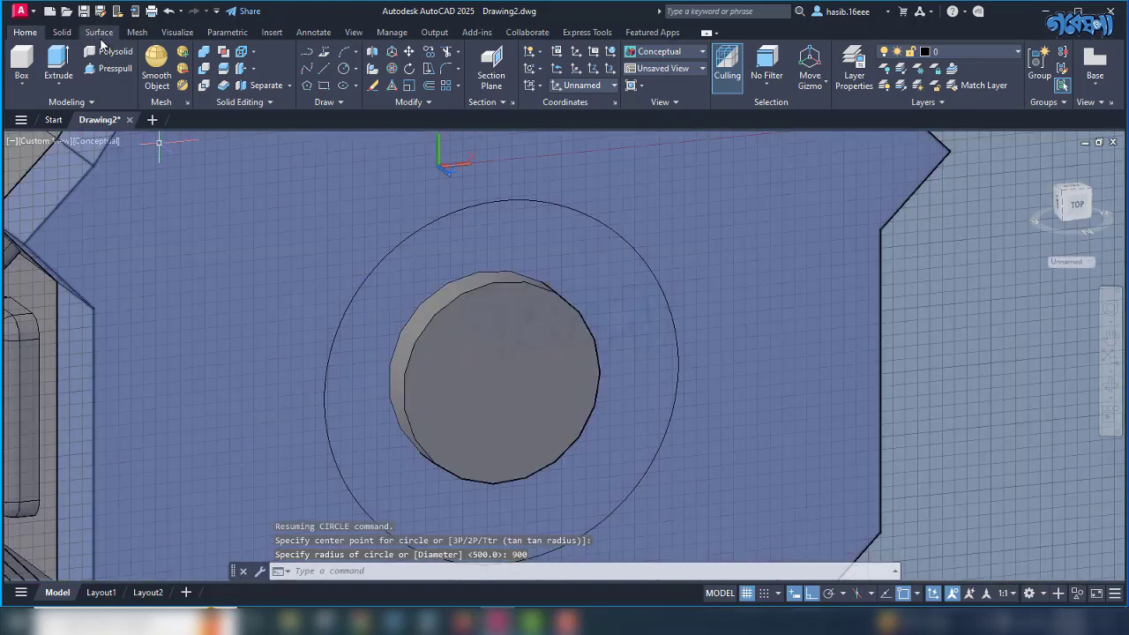
Extrude the 900-radius circle 100 units into a wide disc.
{"action": "left_click", "coordinate": [58, 62]}
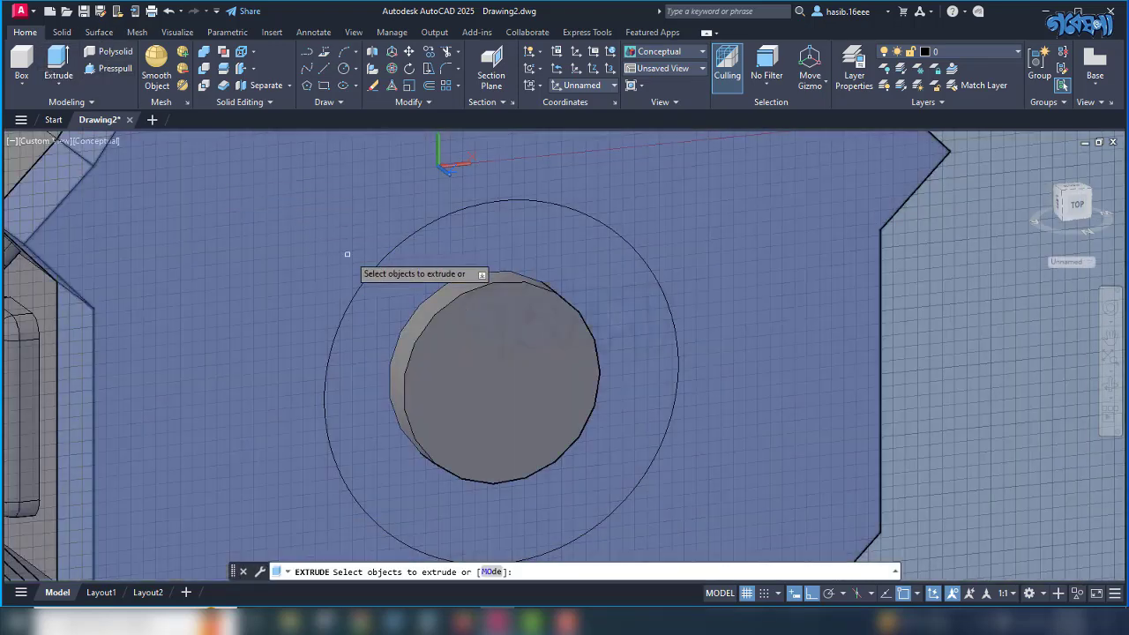
{"action": "left_click", "coordinate": [371, 271]}
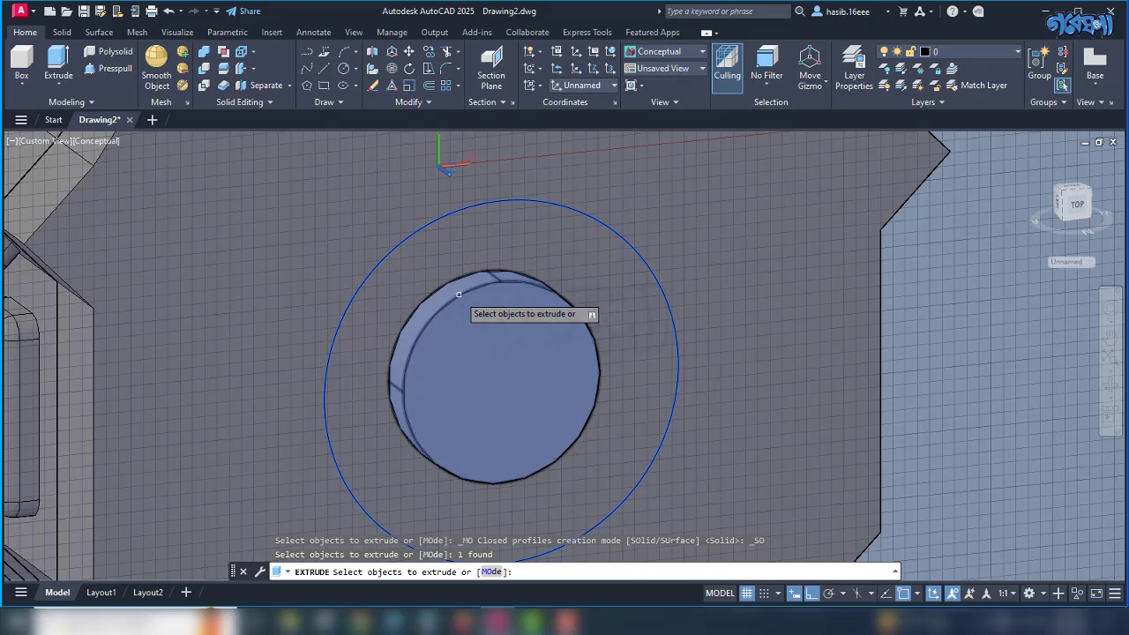
{"action": "key", "text": "Return"}
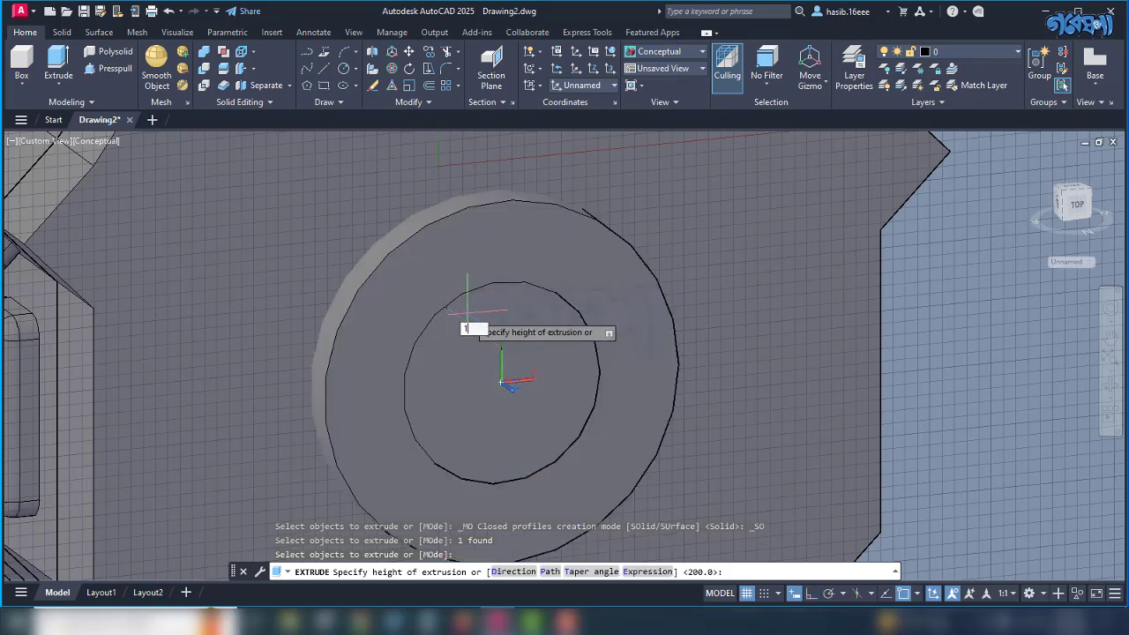
{"action": "type", "text": "100"}
{"action": "key", "text": "Return"}
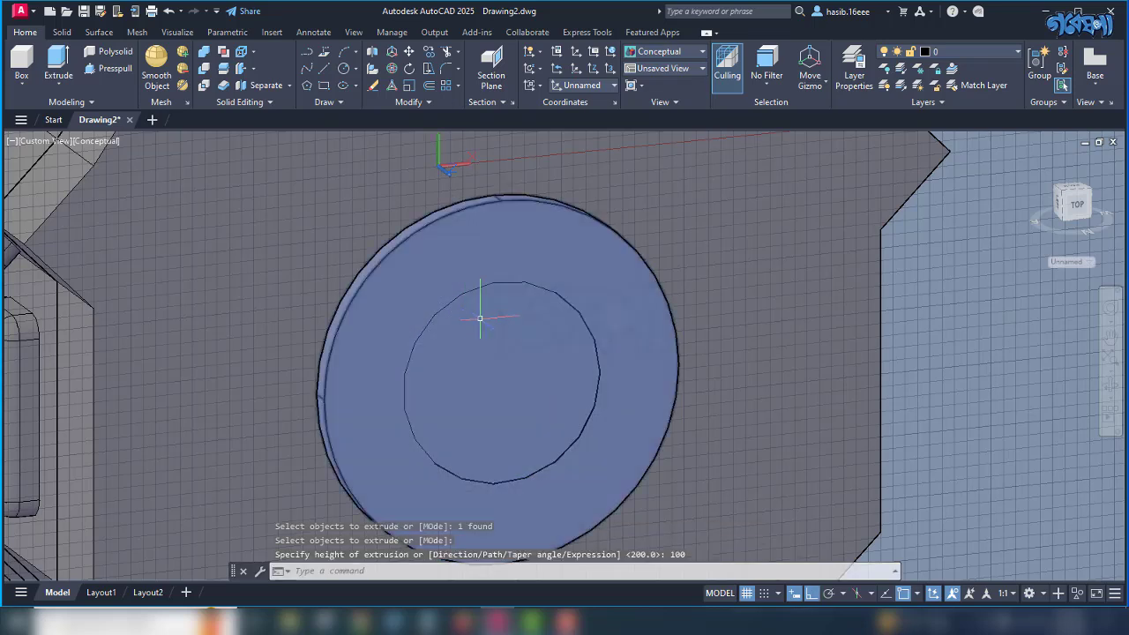
{"action": "middle_click_drag", "start_coordinate": [534, 347], "coordinate": [612, 351], "text": "shift"}
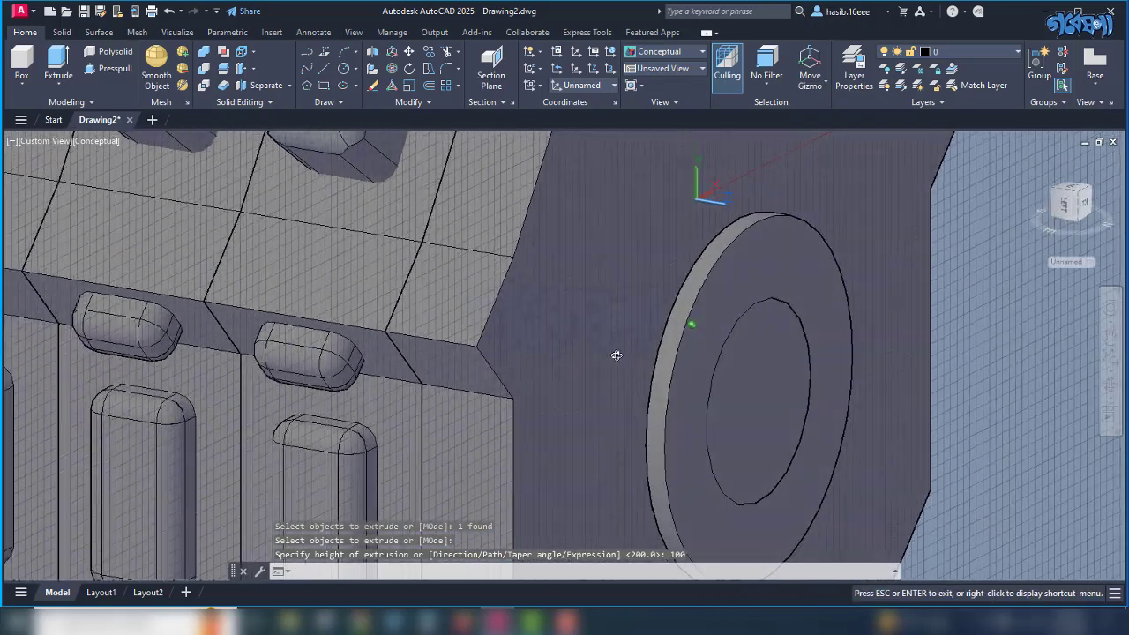
Move the disc 100 units along the X axis with the move gizmo.
{"action": "left_click", "coordinate": [688, 353]}
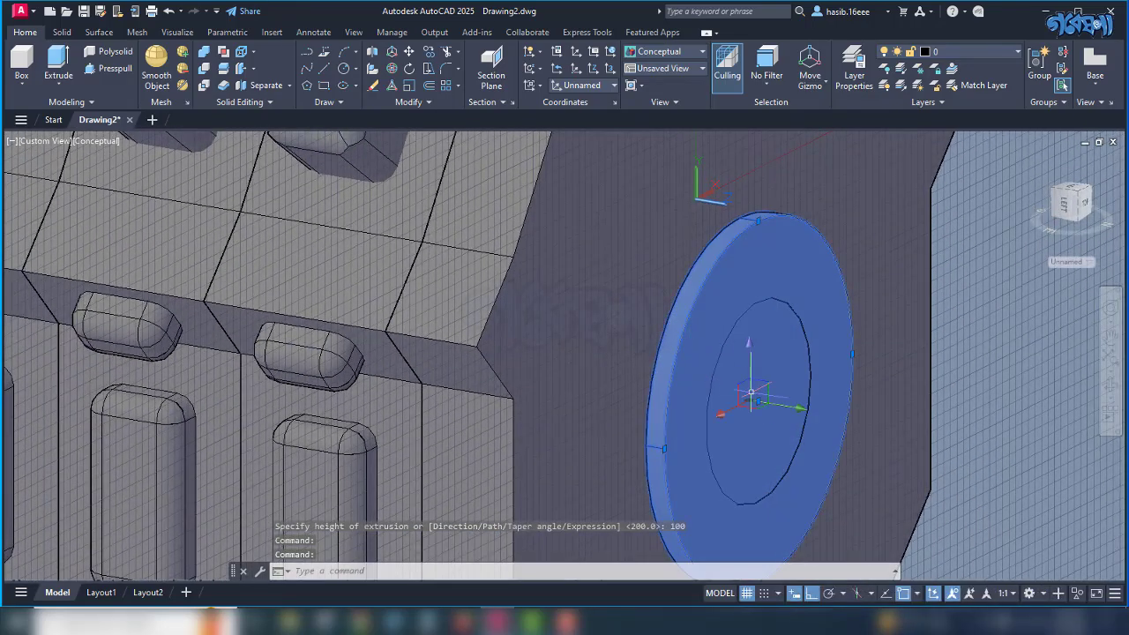
{"action": "left_click", "coordinate": [782, 401]}
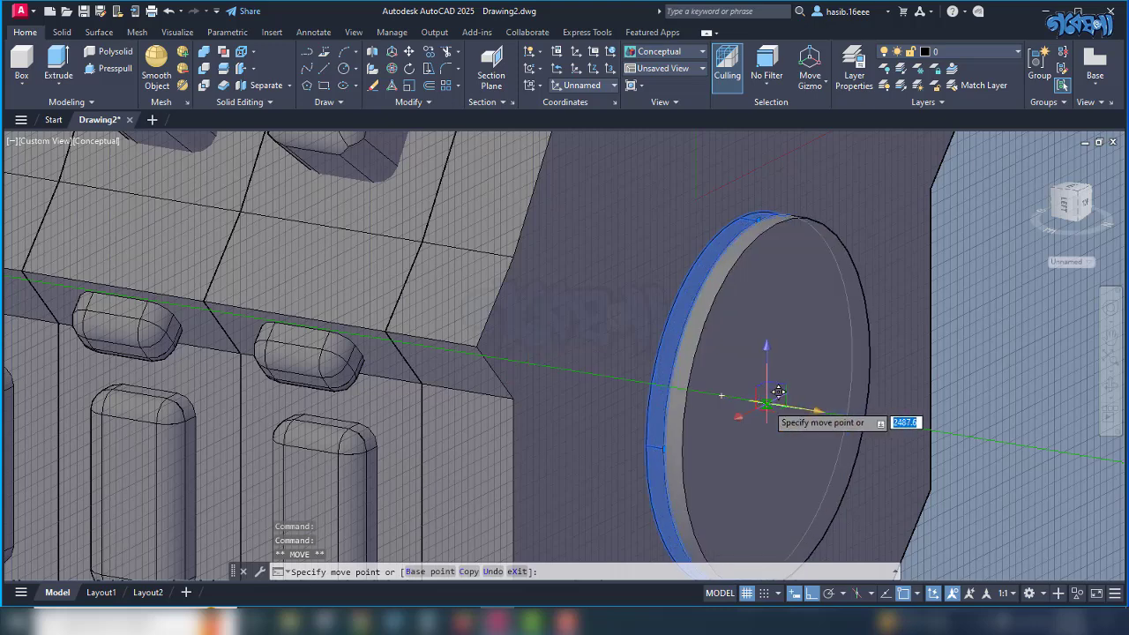
{"action": "type", "text": "100"}
{"action": "key", "text": "Return"}
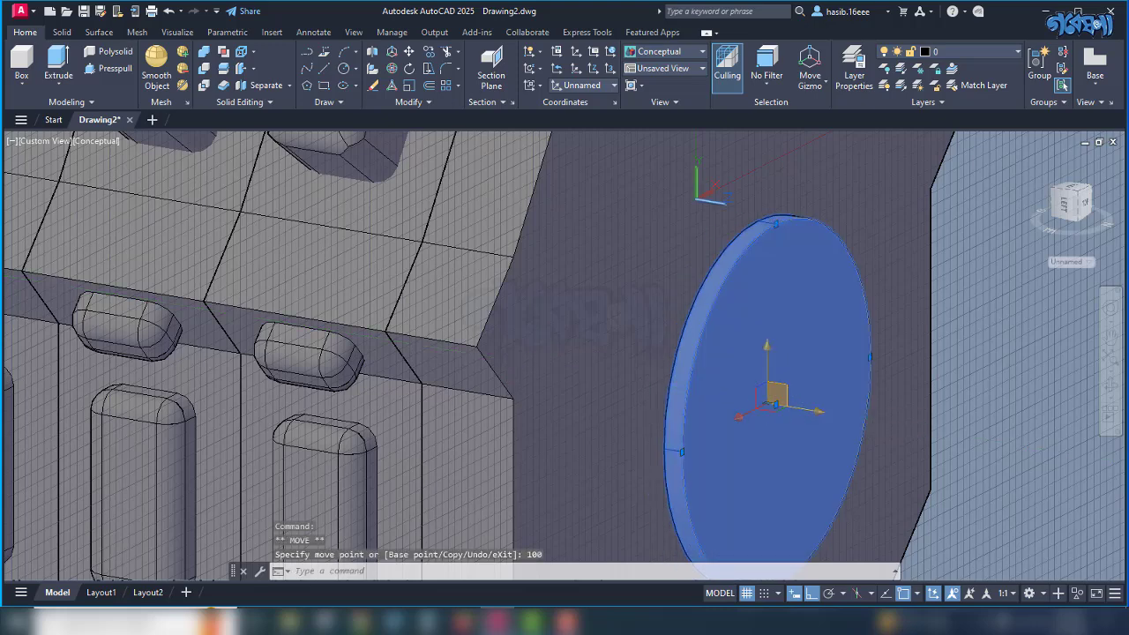
{"action": "key", "text": "Escape"}
{"action": "middle_click_drag", "start_coordinate": [756, 441], "coordinate": [504, 327], "text": "shift"}
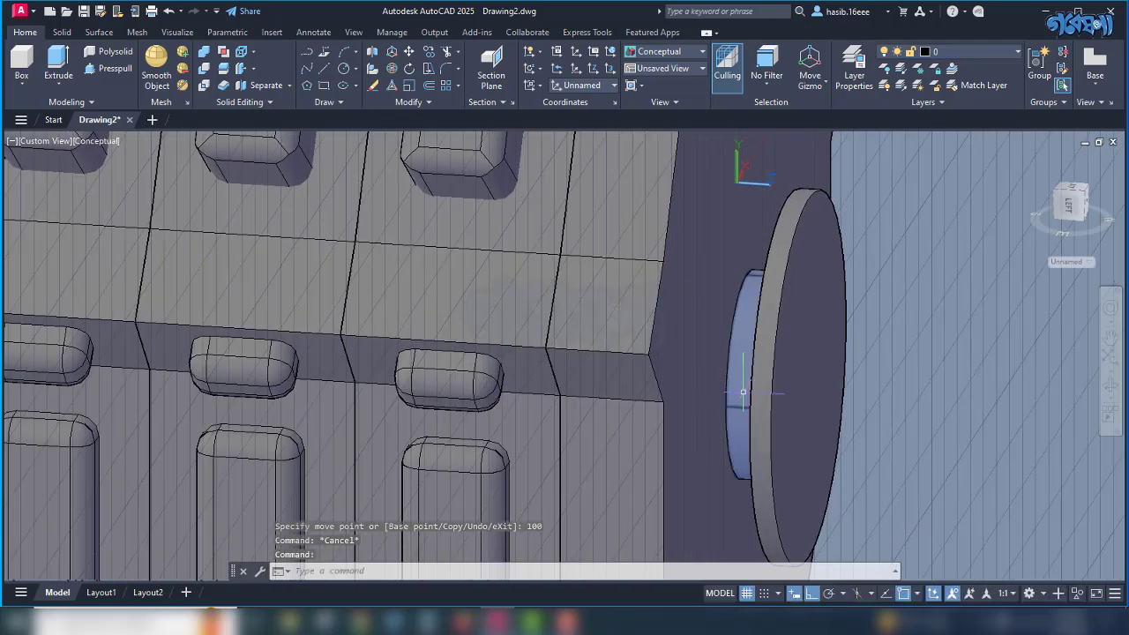
{"action": "left_click", "coordinate": [789, 399]}
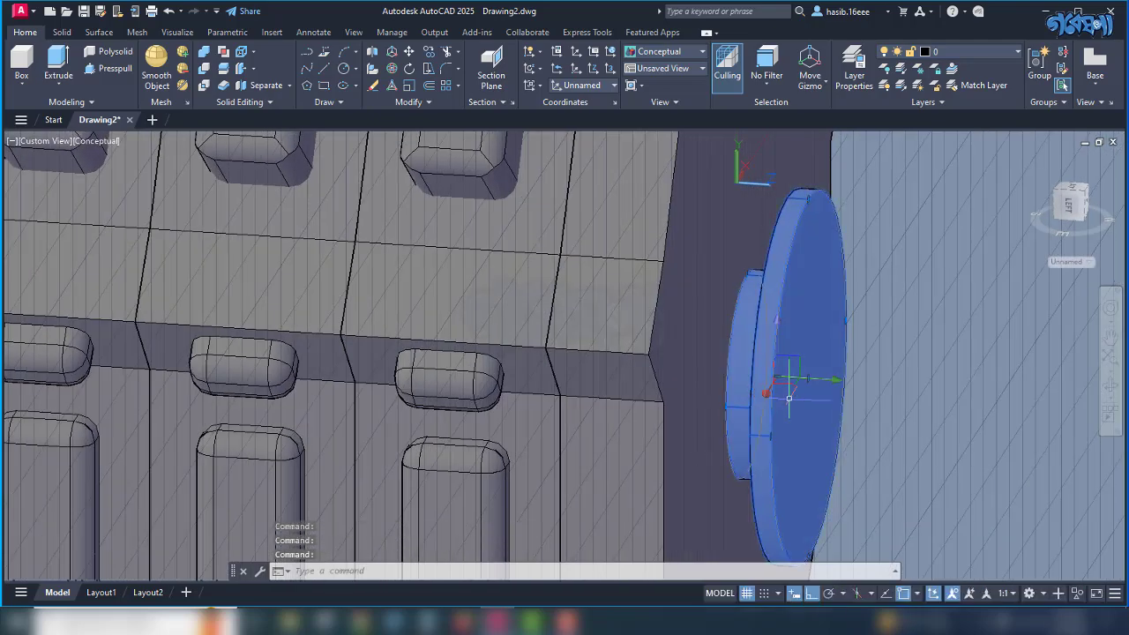
{"action": "key", "text": "Escape"}
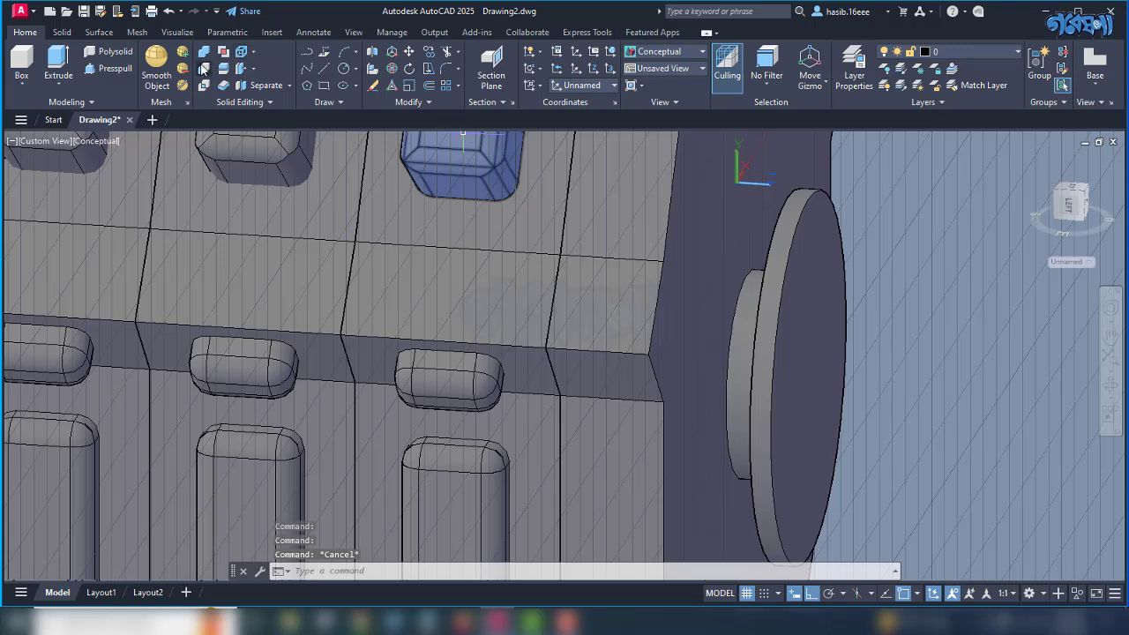
Union the small cylinder and the disc into one hub solid.
{"action": "left_click", "coordinate": [203, 68]}
{"action": "left_click", "coordinate": [743, 334]}
{"action": "left_click", "coordinate": [765, 338]}
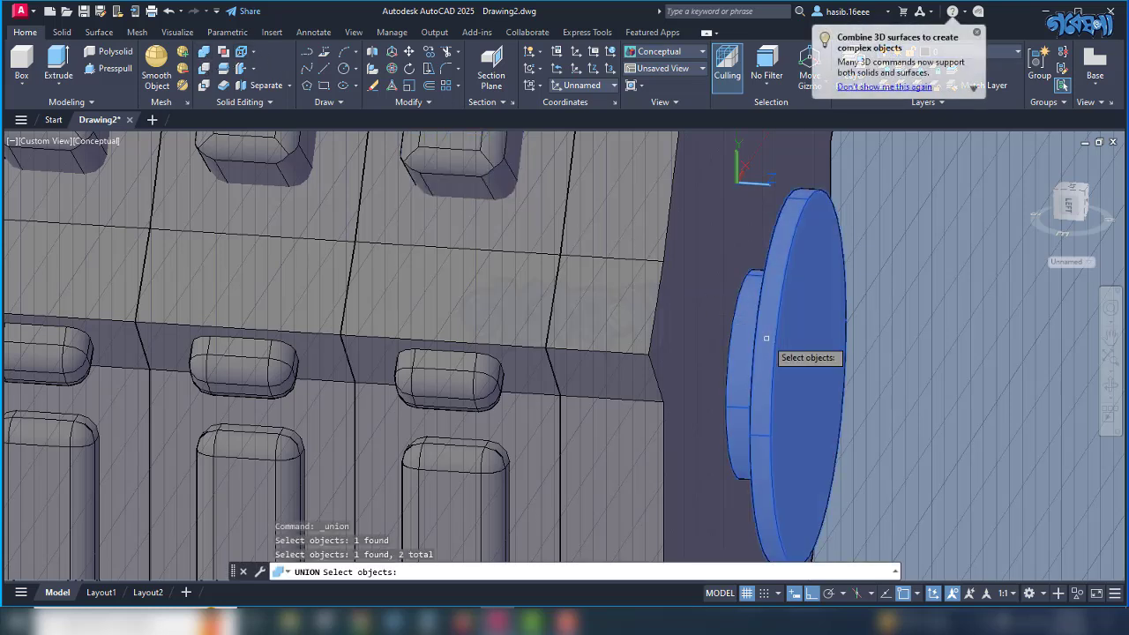
{"action": "key", "text": "Return"}
{"action": "left_click", "coordinate": [762, 368]}
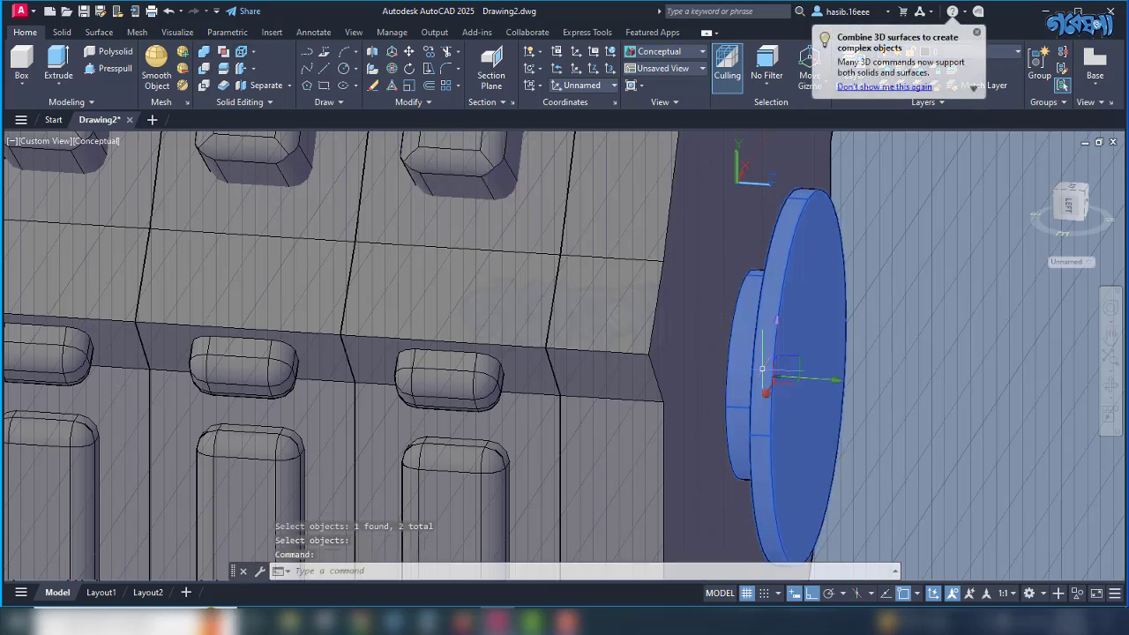
{"action": "left_click", "coordinate": [674, 362]}
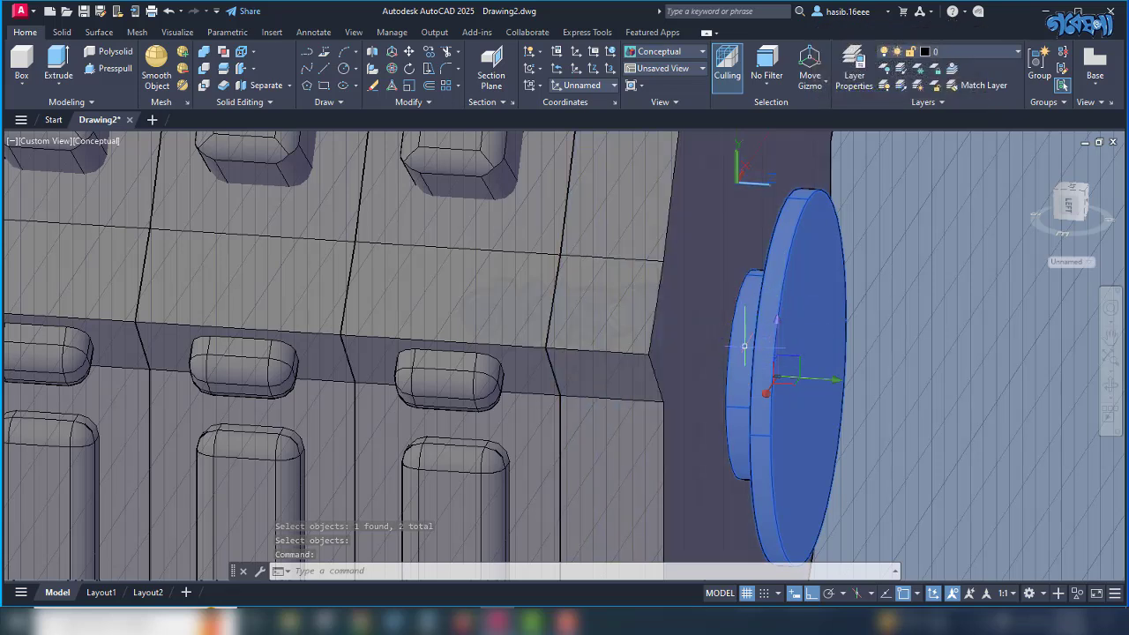
Copy the flanged hub with CP to a spot beside the engine block.
{"action": "type", "text": "P"}
{"action": "key", "text": "Return"}
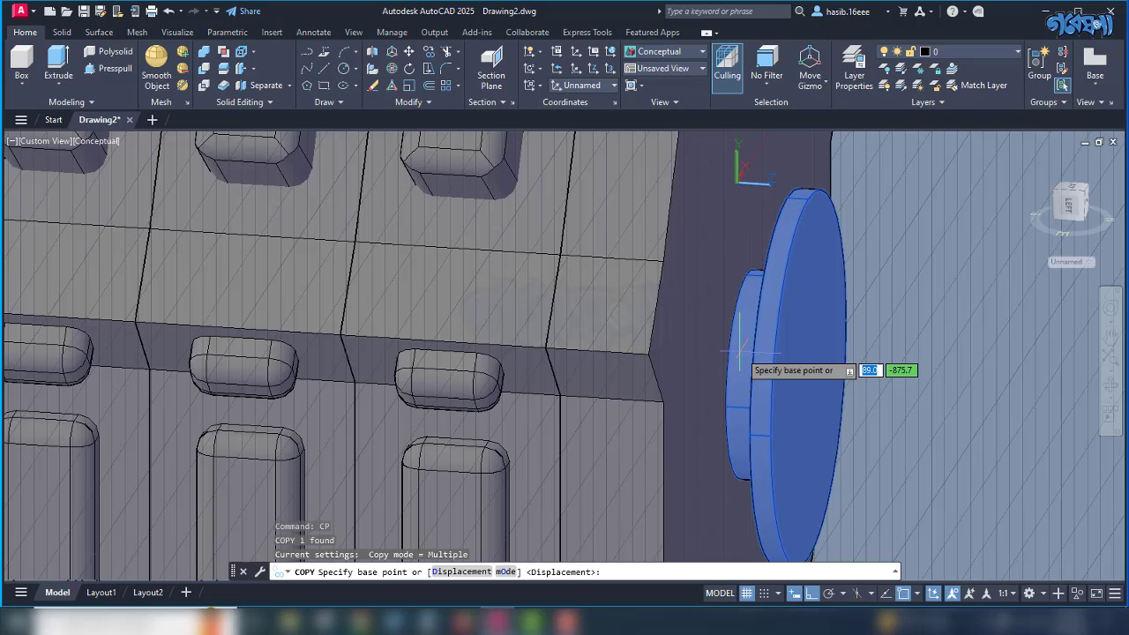
{"action": "left_click", "coordinate": [792, 381]}
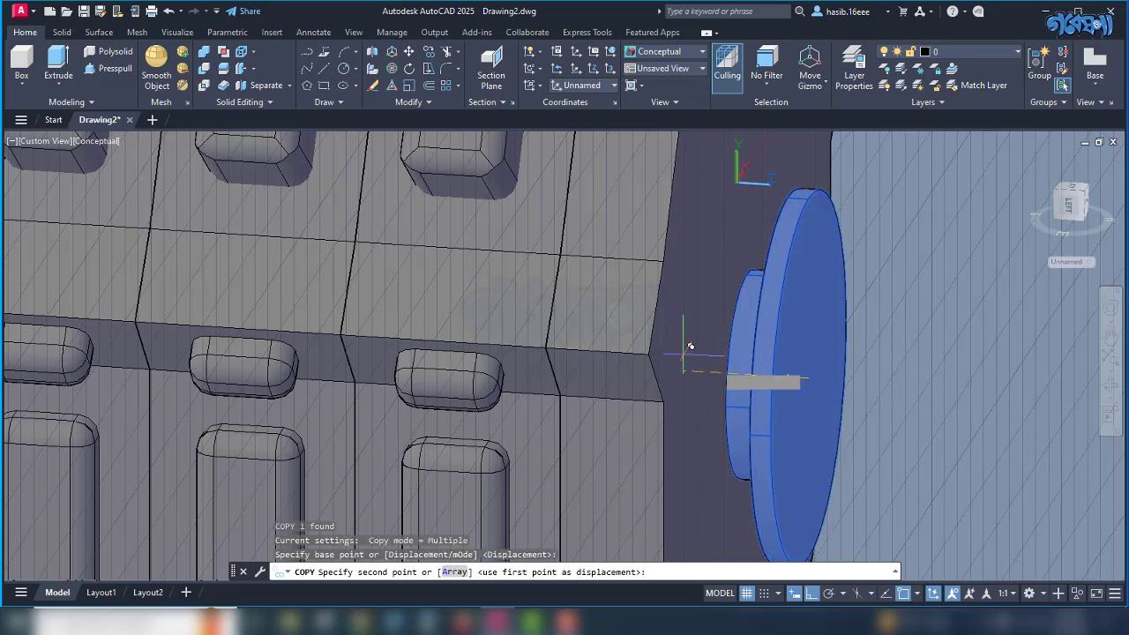
{"action": "scroll", "coordinate": [679, 348], "scroll_direction": "down", "scroll_amount": 5}
{"action": "left_click", "coordinate": [804, 361]}
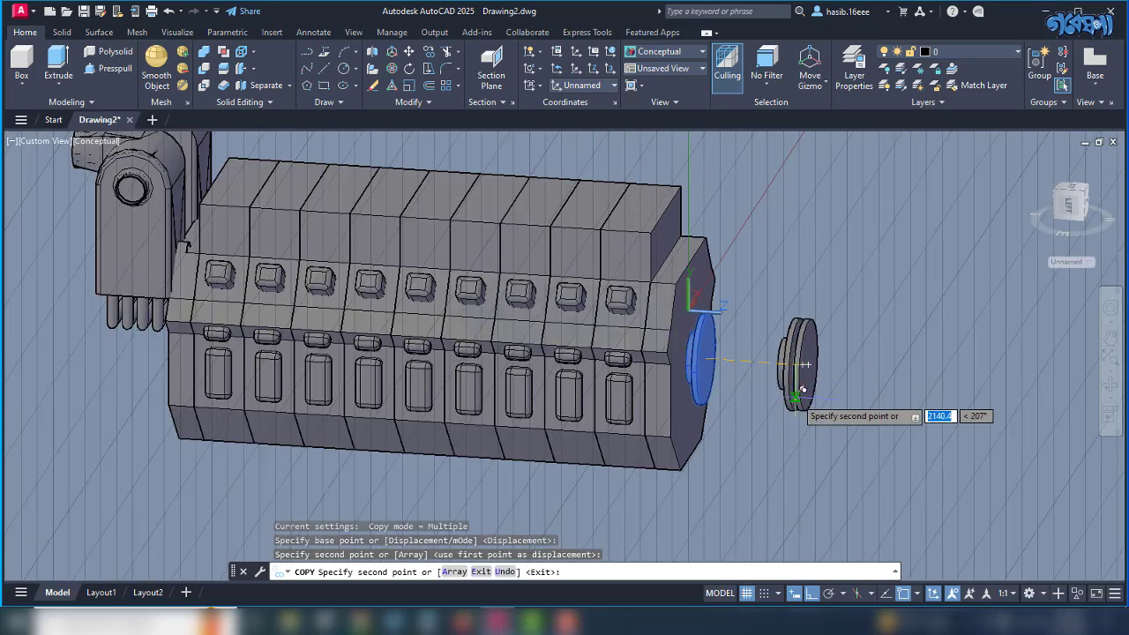
{"action": "key", "text": "Escape"}
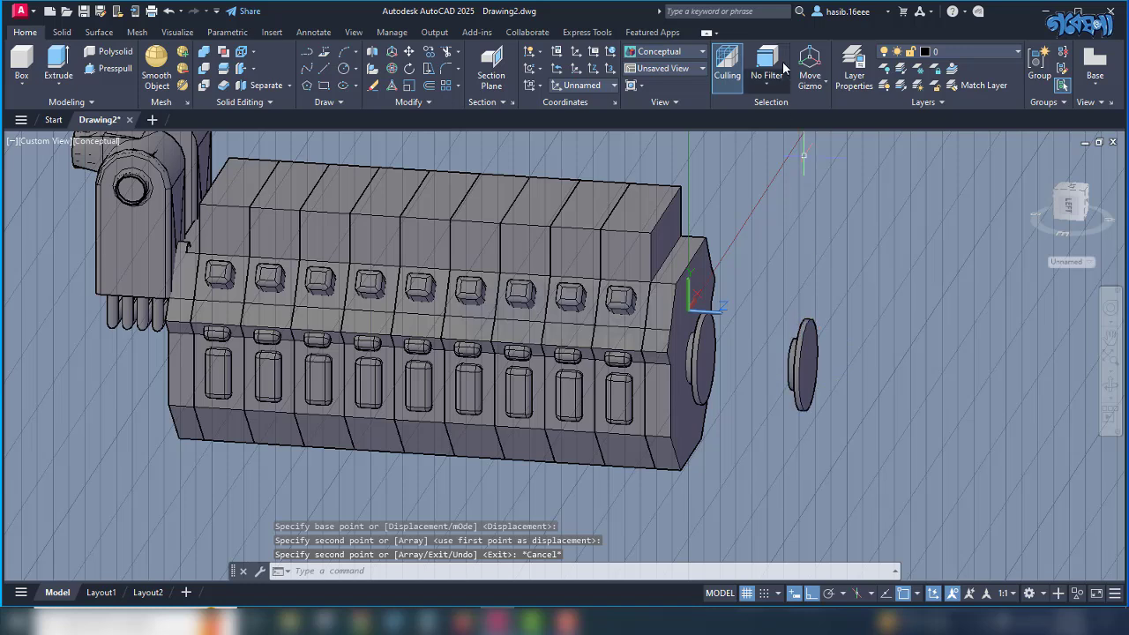
Rotate the hub copy to a new orientation using the Rotate Gizmo.
{"action": "left_click", "coordinate": [810, 80]}
{"action": "left_click", "coordinate": [838, 138]}
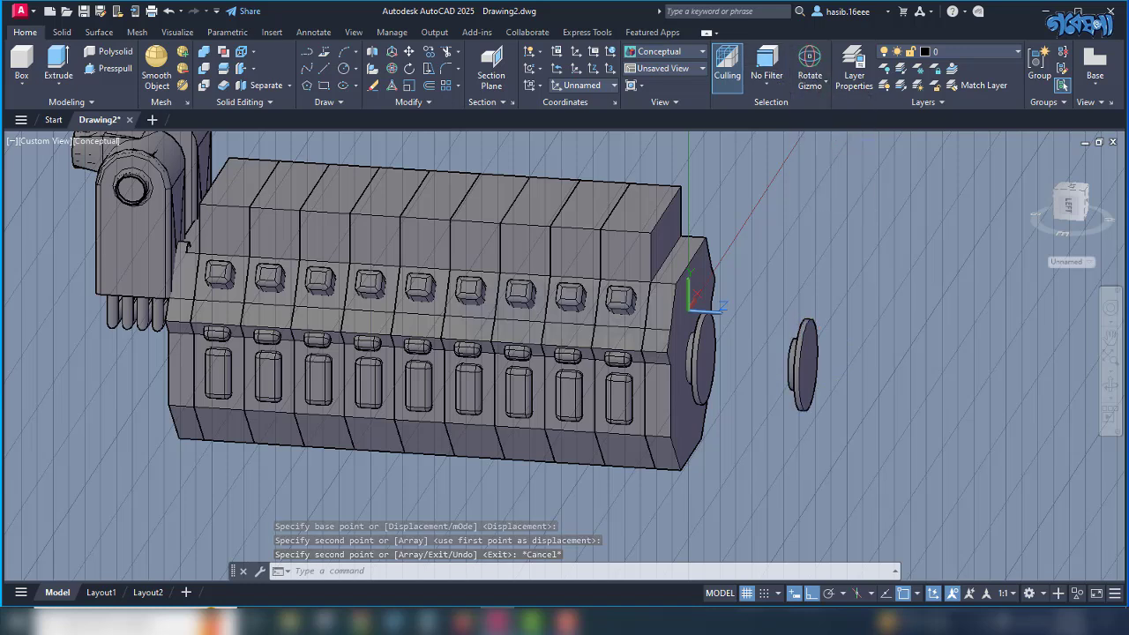
{"action": "left_click", "coordinate": [804, 367]}
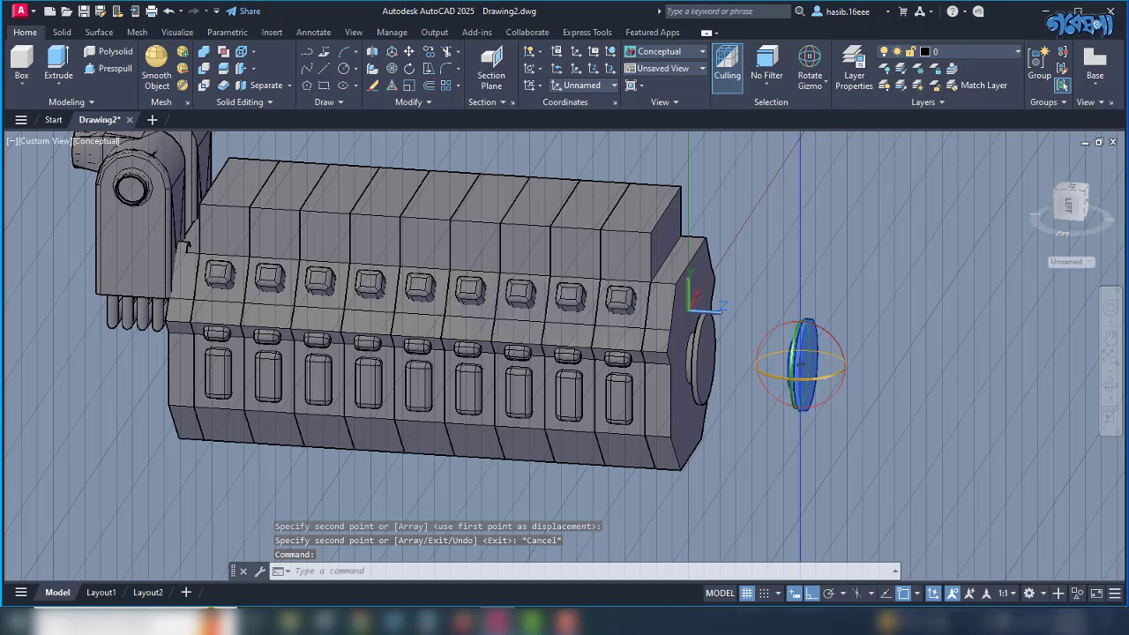
{"action": "left_click", "coordinate": [816, 387]}
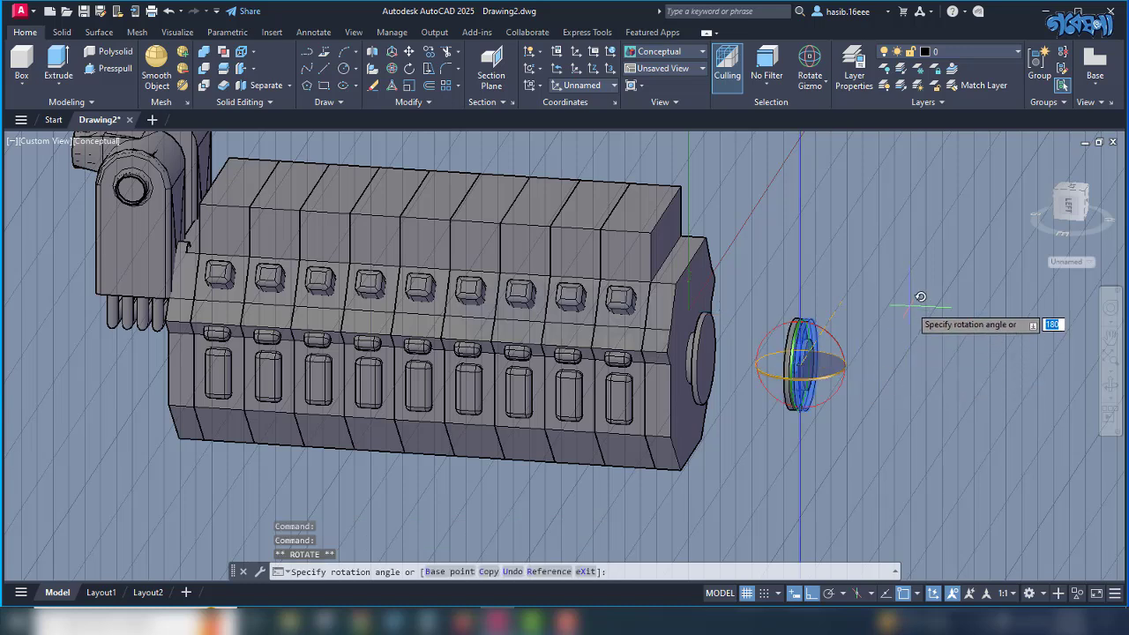
{"action": "left_click", "coordinate": [824, 88]}
{"action": "left_click", "coordinate": [838, 107]}
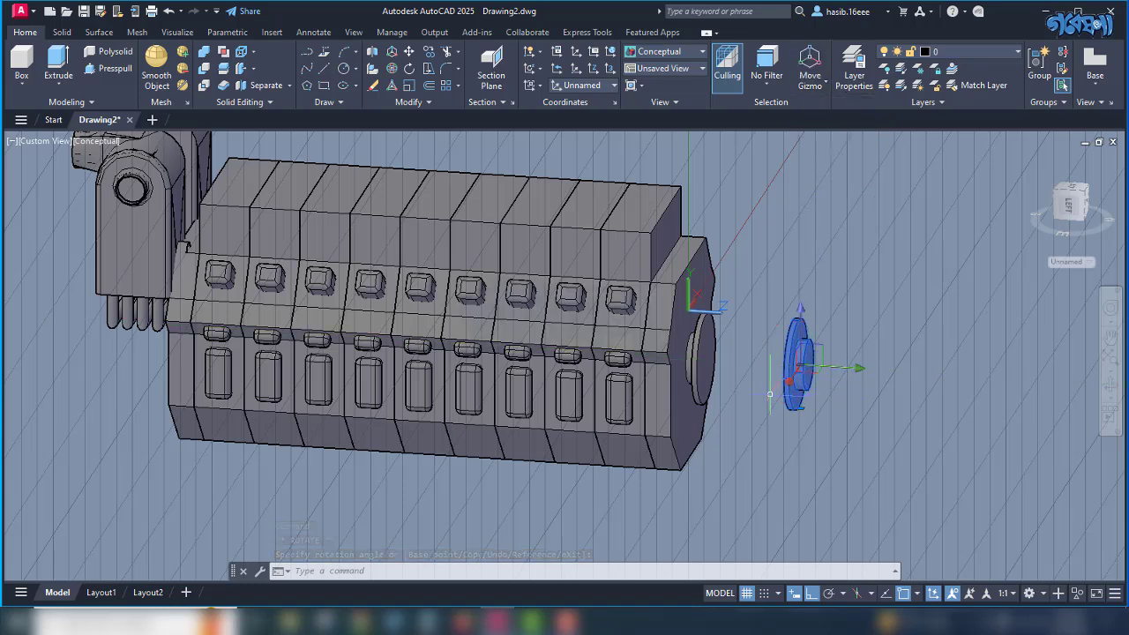
Move the hub copy onto the engine's end, offset 300 units from the original hub using From.
{"action": "key", "text": "Return"}
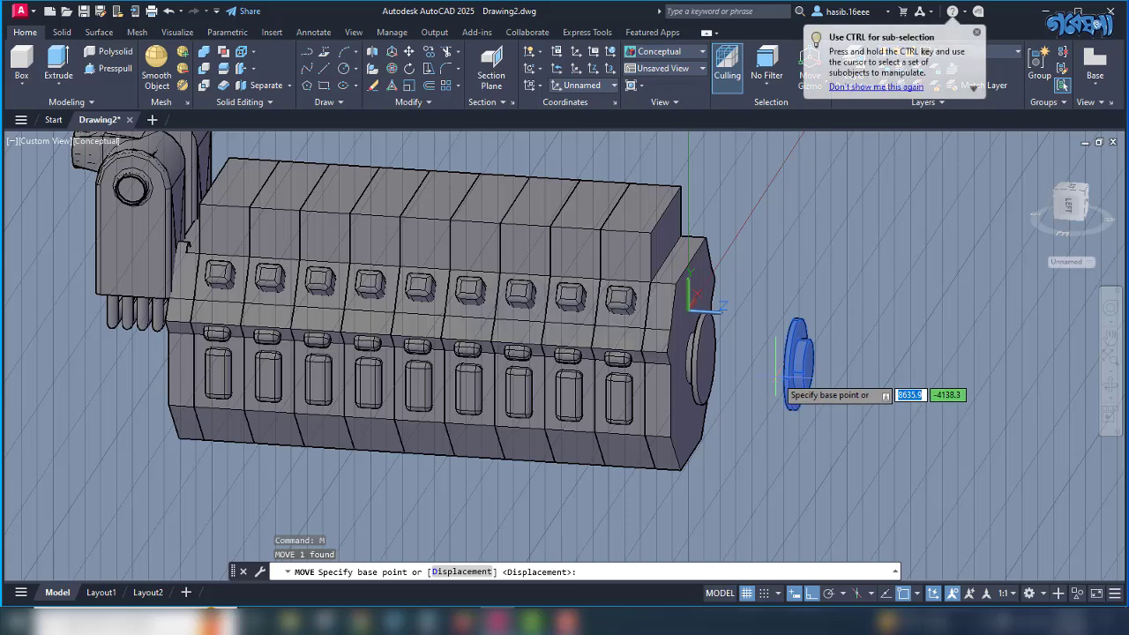
{"action": "scroll", "coordinate": [764, 370], "scroll_direction": "up", "scroll_amount": 3}
{"action": "scroll", "coordinate": [765, 370], "scroll_direction": "down", "scroll_amount": 3}
{"action": "middle_click_drag", "start_coordinate": [806, 378], "coordinate": [824, 353], "text": "shift"}
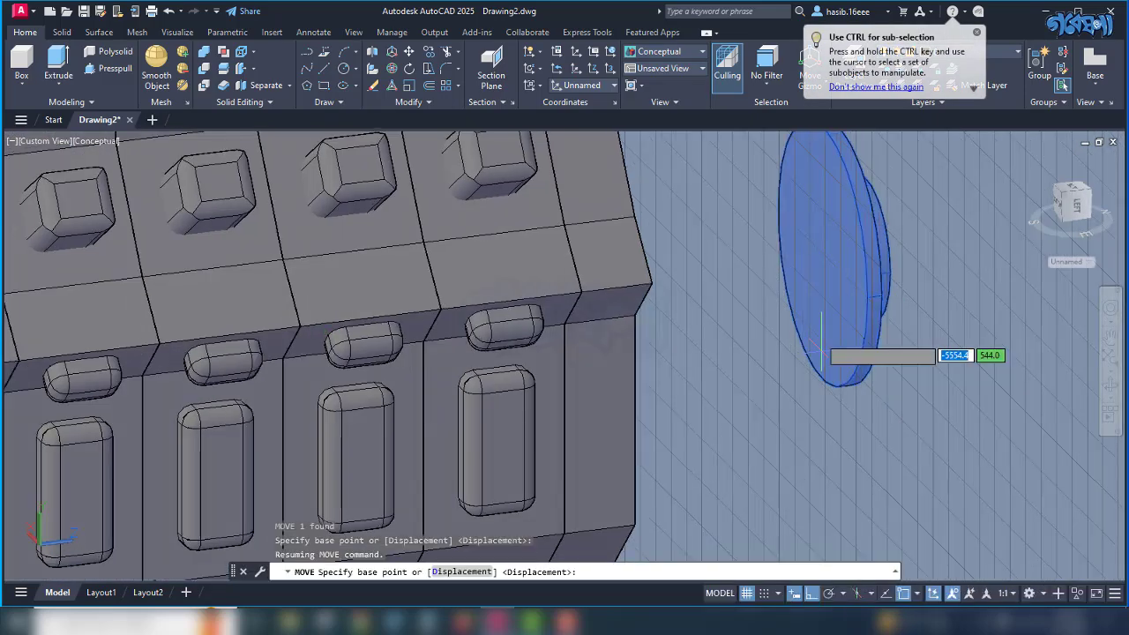
{"action": "left_click", "coordinate": [824, 252]}
{"action": "middle_click_drag", "start_coordinate": [775, 280], "coordinate": [714, 300], "text": "shift"}
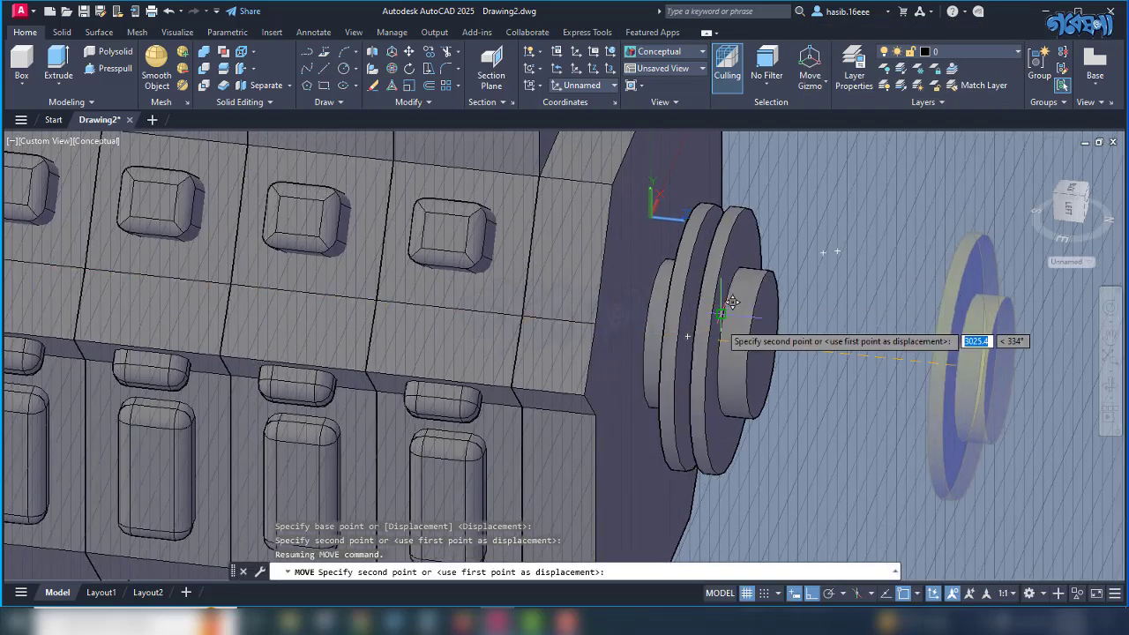
{"action": "right_click", "coordinate": [820, 311], "text": "shift"}
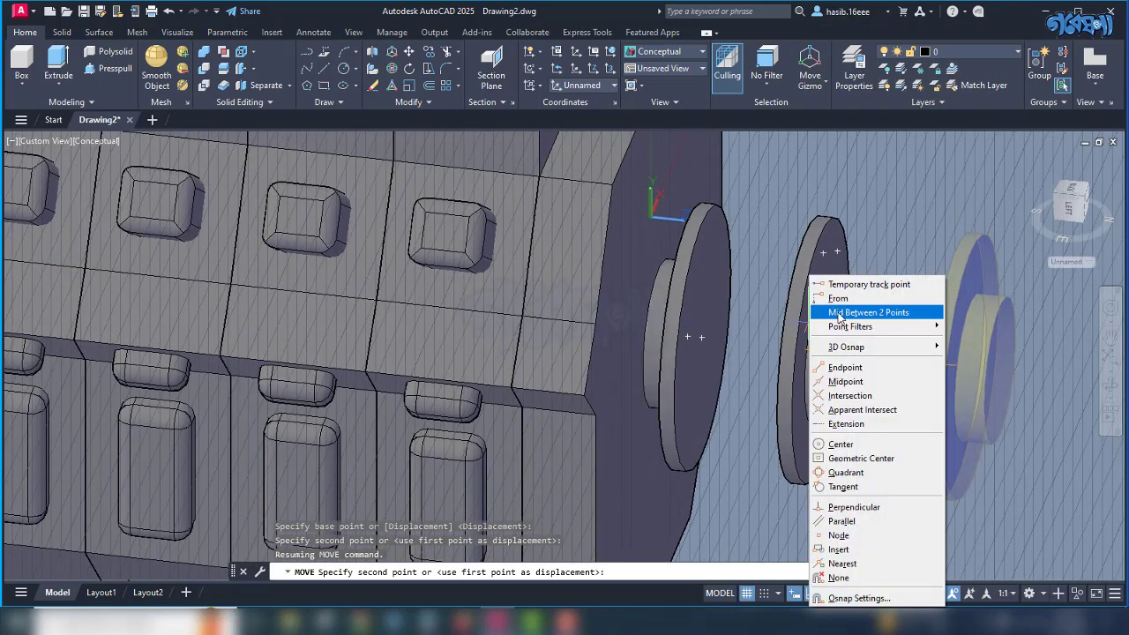
{"action": "left_click", "coordinate": [839, 297]}
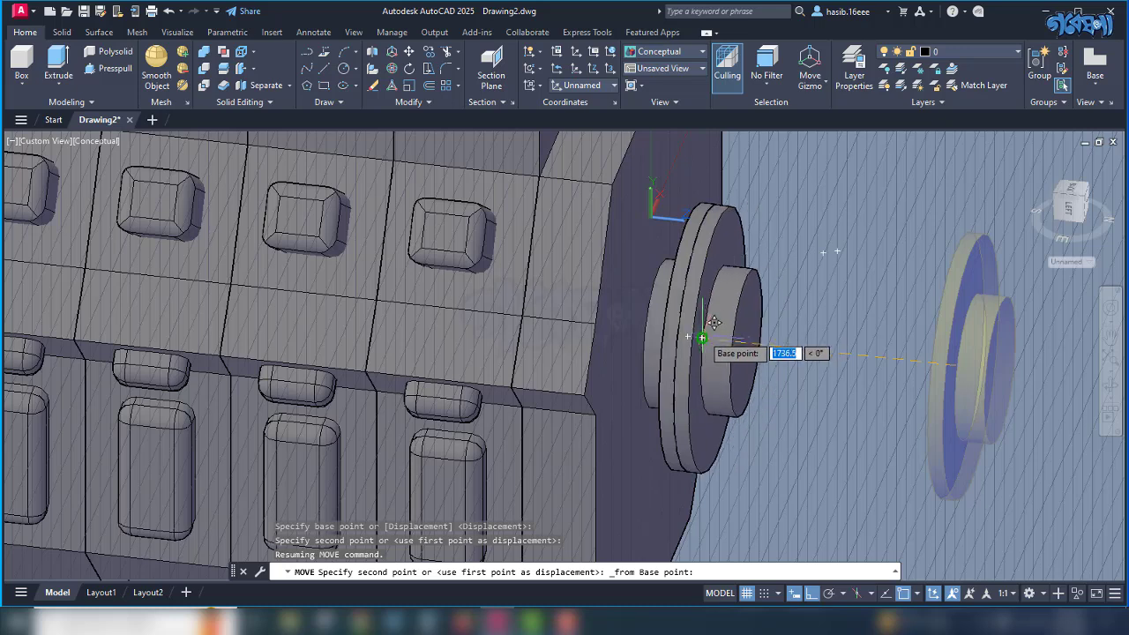
{"action": "left_click", "coordinate": [721, 341]}
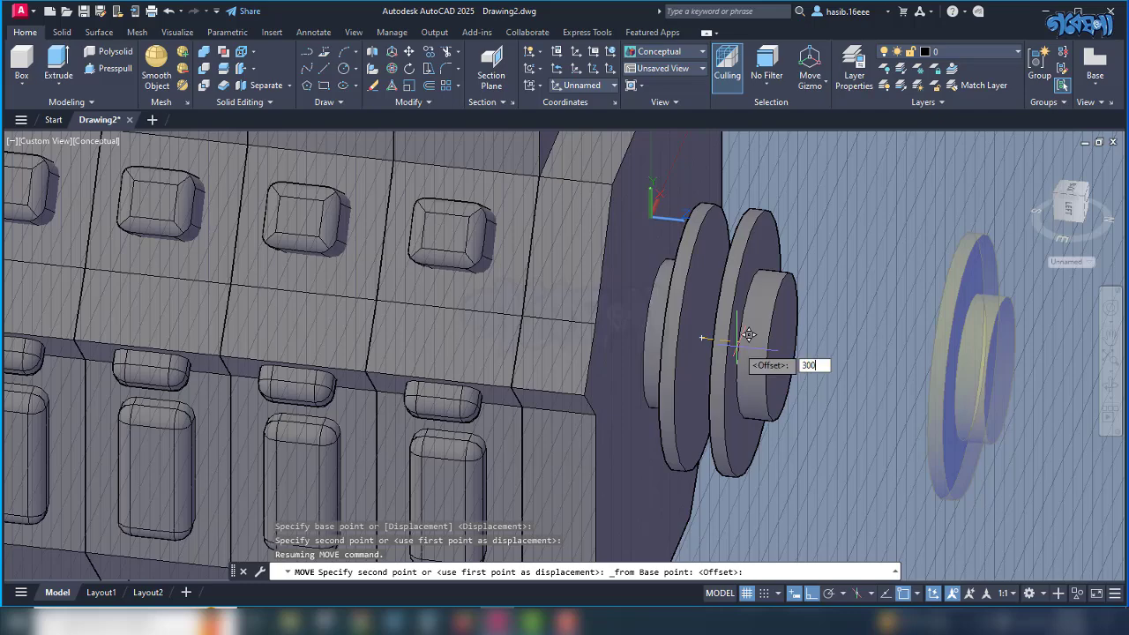
{"action": "key", "text": "Return"}
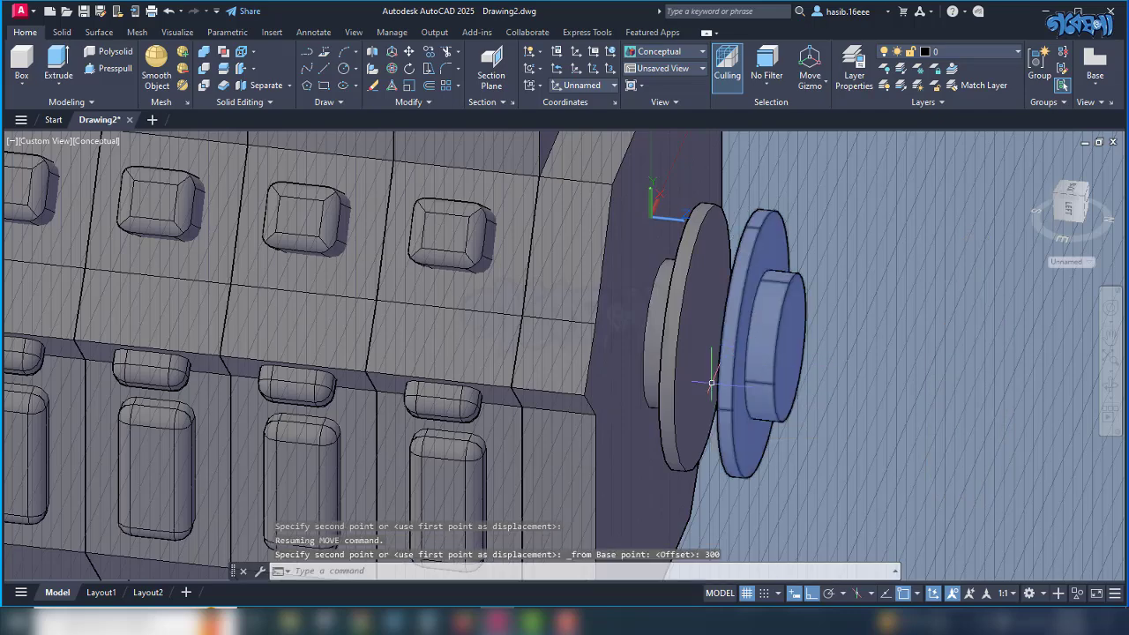
{"action": "middle_click_drag", "start_coordinate": [792, 385], "coordinate": [833, 411], "text": "shift"}
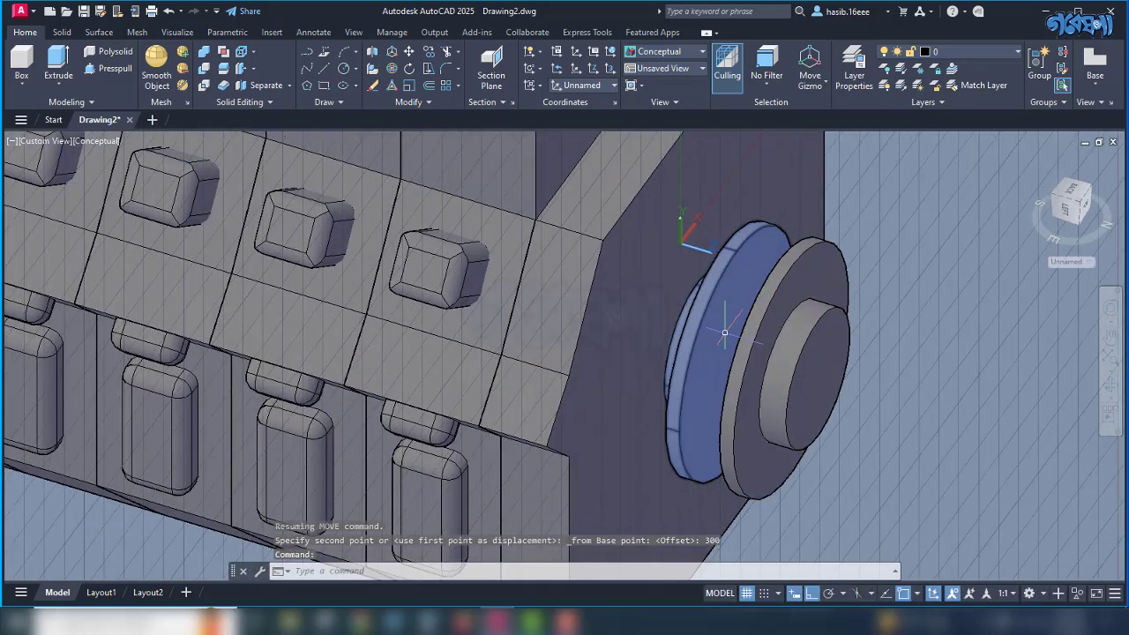
Hide the flanged disc using Isolate > Hide Objects.
{"action": "left_click", "coordinate": [766, 339]}
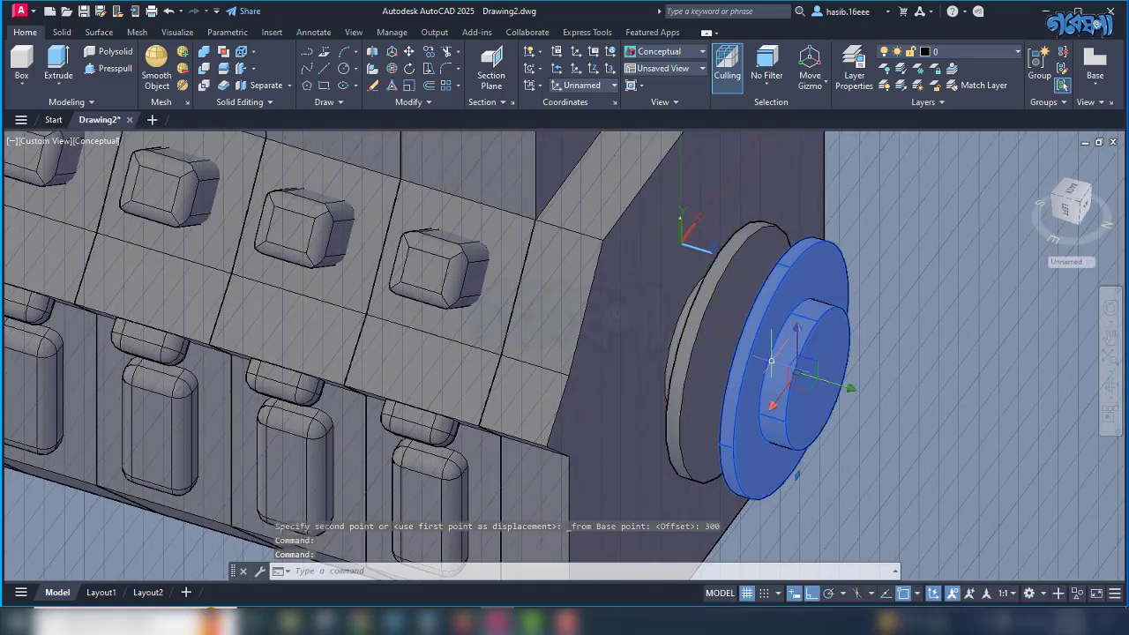
{"action": "right_click", "coordinate": [884, 291]}
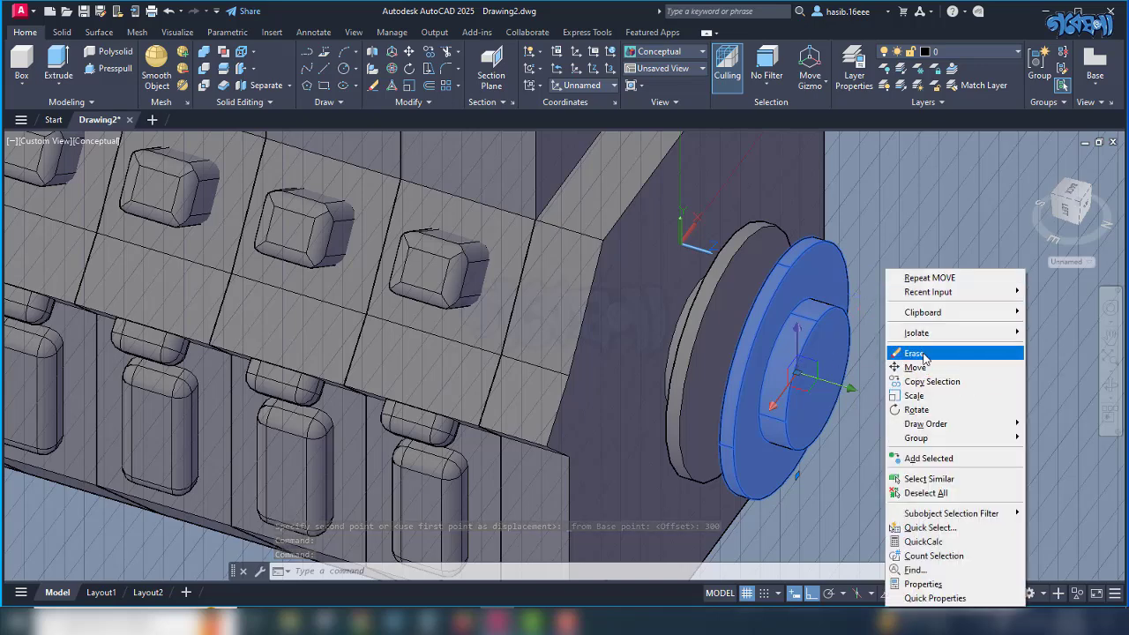
{"action": "mouse_move", "coordinate": [926, 342]}
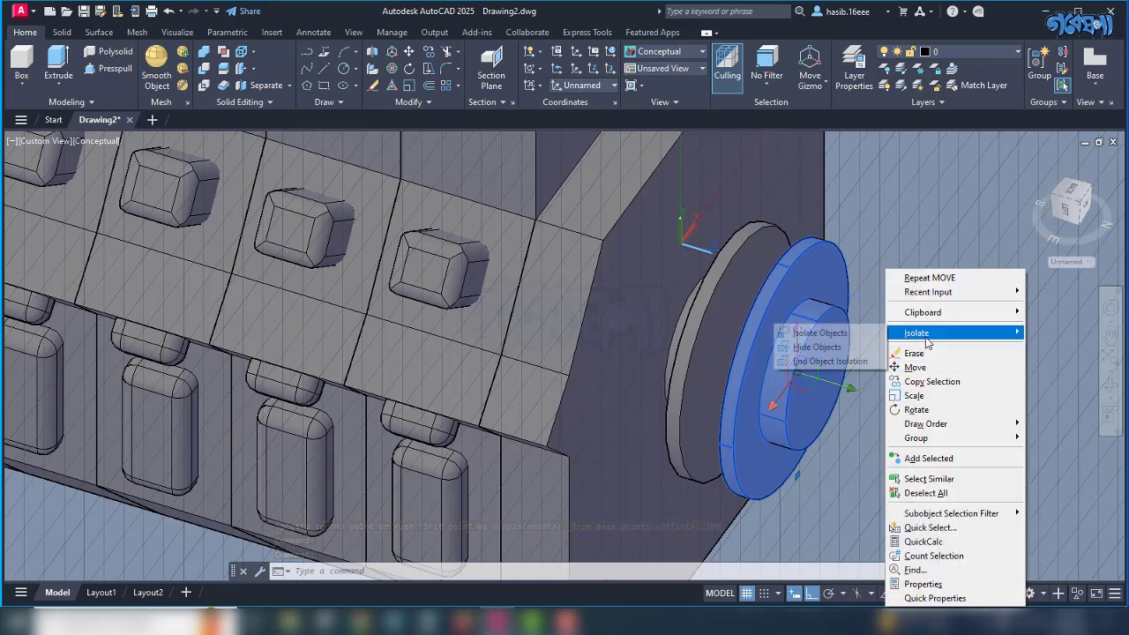
{"action": "left_click", "coordinate": [811, 347]}
{"action": "mouse_move", "coordinate": [768, 383]}
{"action": "middle_mouse_down", "text": "shift"}
{"action": "mouse_move", "coordinate": [745, 362]}
{"action": "mouse_move", "coordinate": [726, 305]}
{"action": "mouse_move", "coordinate": [722, 403]}
{"action": "middle_mouse_up", "text": "shift"}
{"action": "scroll", "coordinate": [721, 403], "scroll_direction": "down", "scroll_amount": 2}
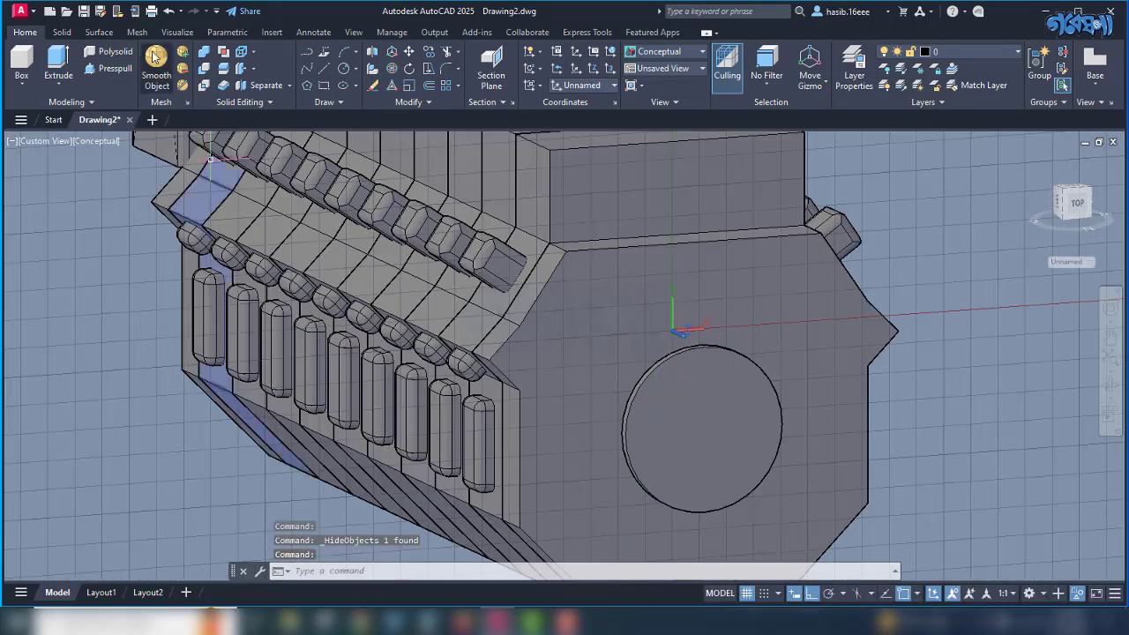
Draw a radius-700 circle concentric with the round boss on the end face.
{"action": "left_click", "coordinate": [343, 69]}
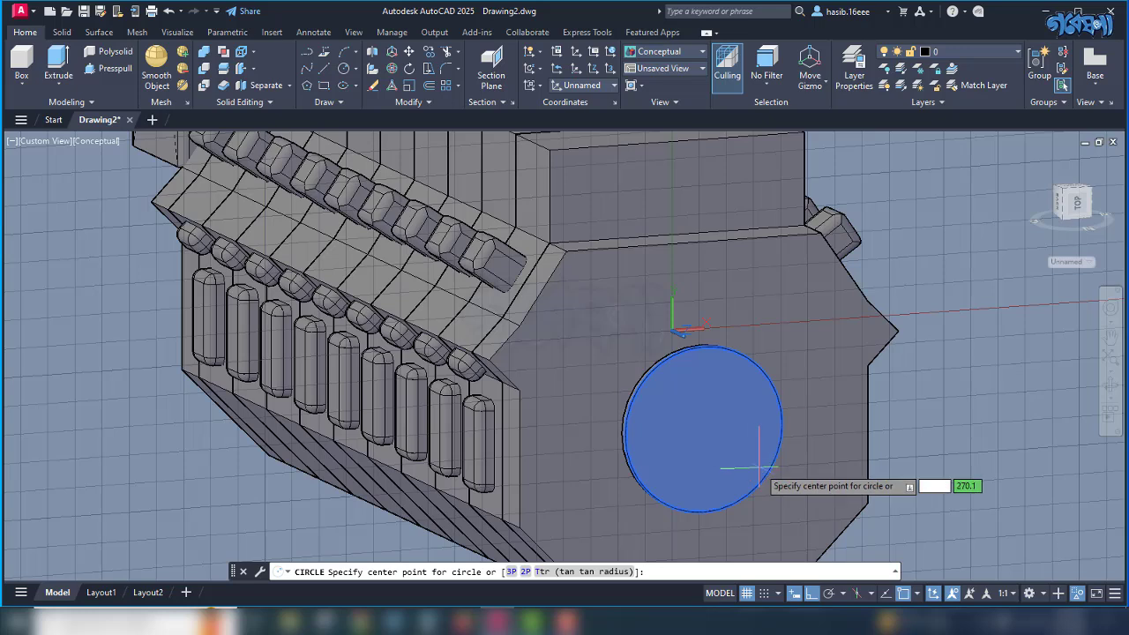
{"action": "left_click", "coordinate": [703, 430]}
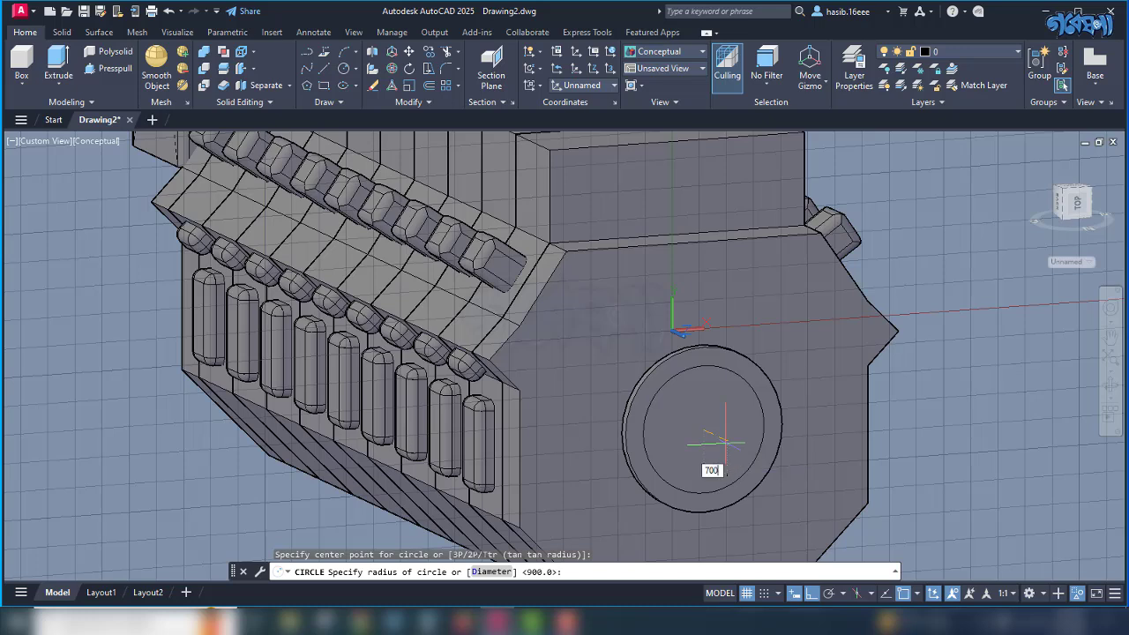
{"action": "type", "text": "700"}
{"action": "key", "text": "Return"}
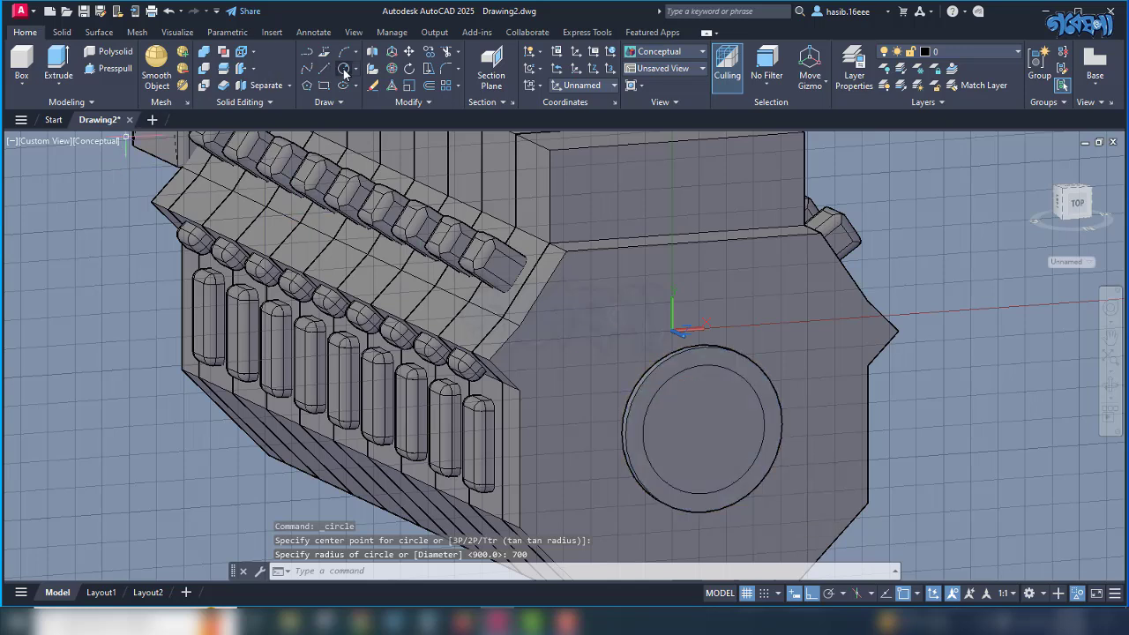
{"action": "left_click", "coordinate": [58, 64]}
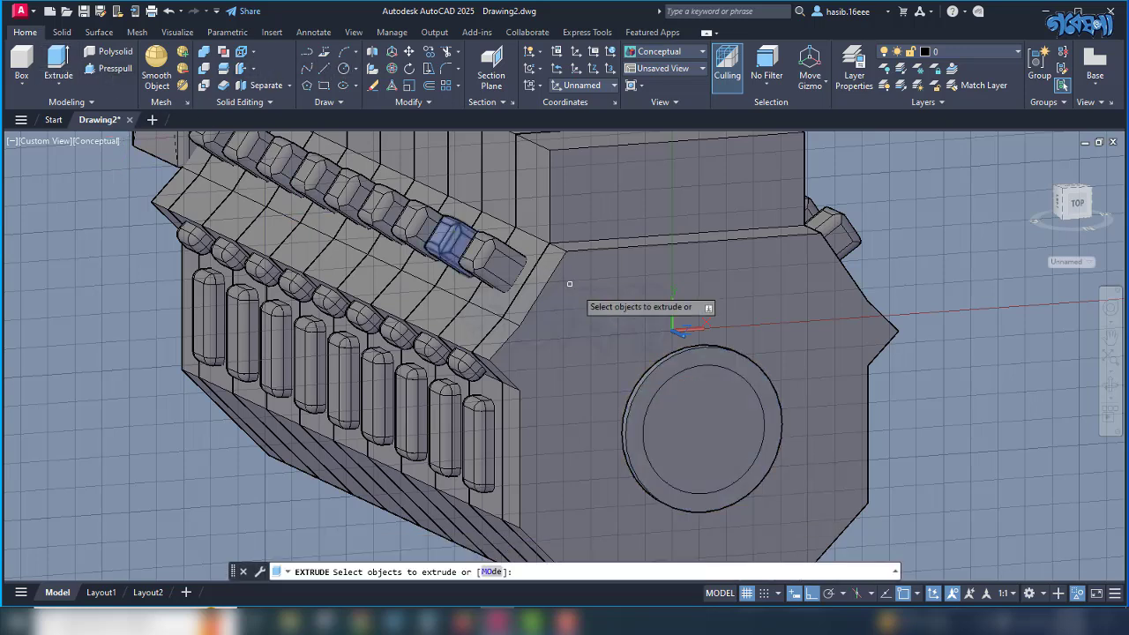
Extrude the 700-radius circle 300 units into a cylinder.
{"action": "left_click", "coordinate": [671, 378]}
{"action": "key", "text": "Return"}
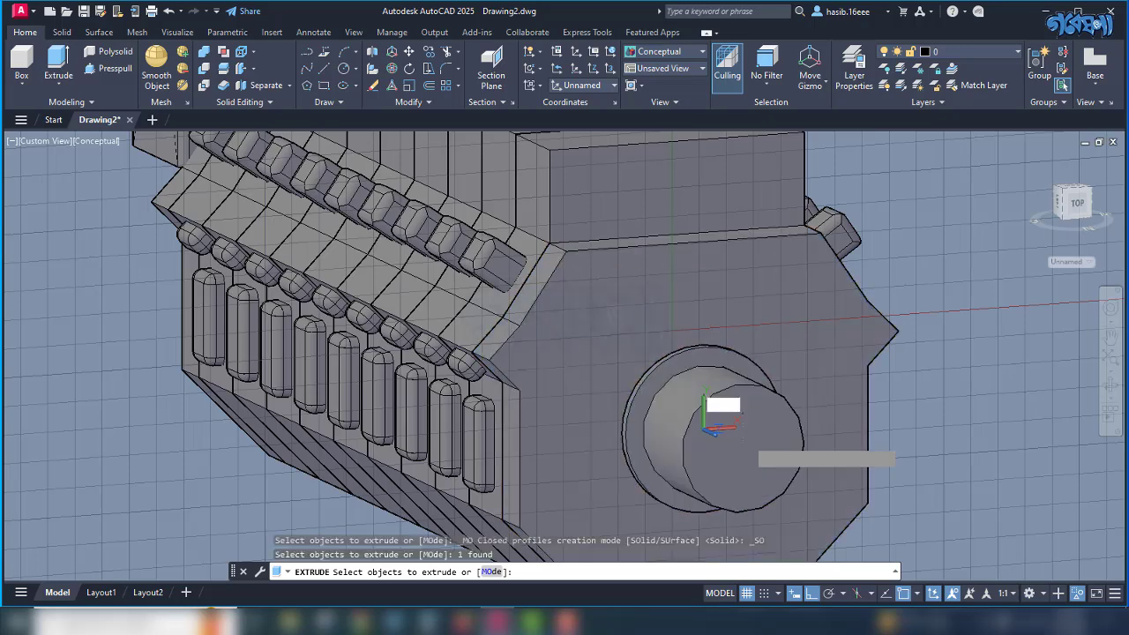
{"action": "key", "text": "Return"}
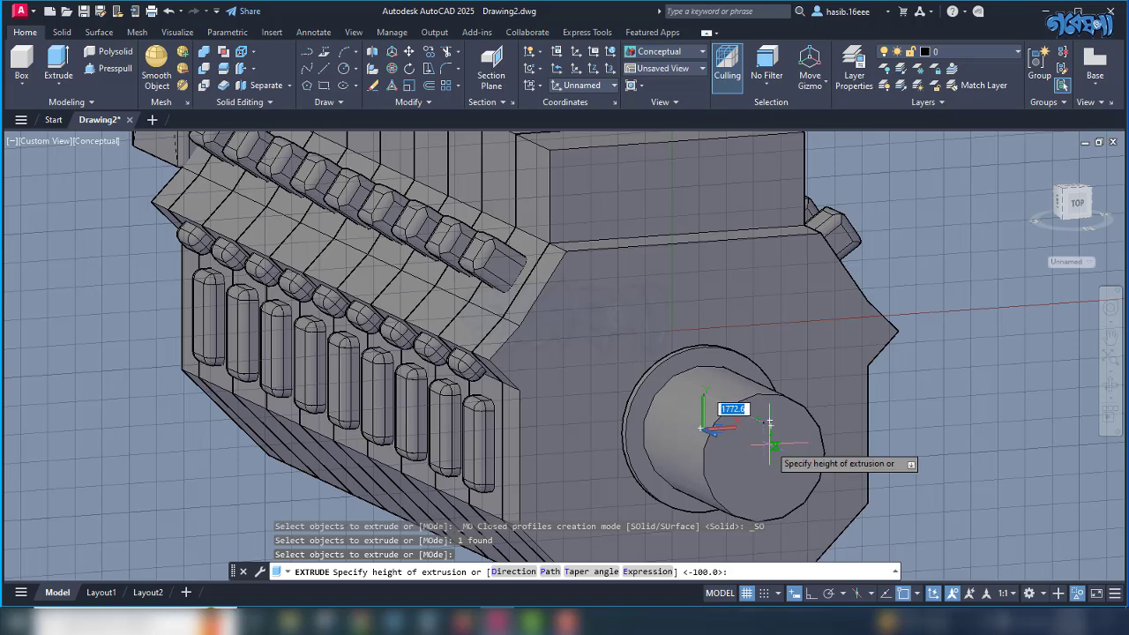
{"action": "type", "text": "300"}
{"action": "key", "text": "Return"}
{"action": "middle_click_drag", "start_coordinate": [727, 449], "coordinate": [755, 449], "text": "shift"}
{"action": "scroll", "coordinate": [797, 409], "scroll_direction": "down", "scroll_amount": 3}
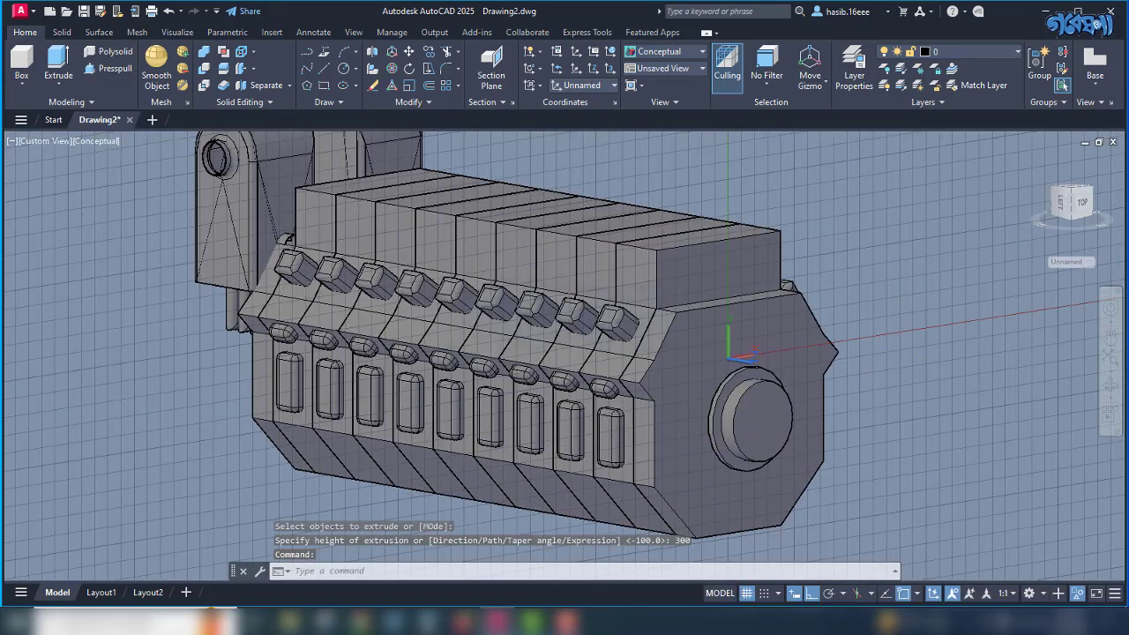
End object isolation to show the flanged disc again and inspect the hub end.
{"action": "right_click", "coordinate": [897, 89]}
{"action": "mouse_move", "coordinate": [943, 156]}
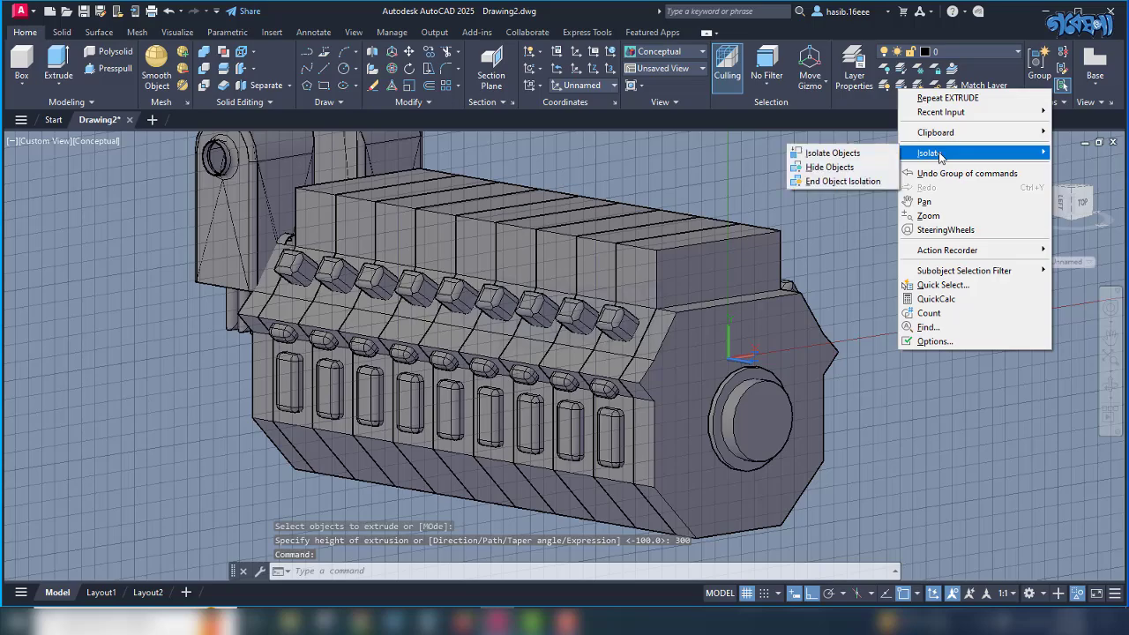
{"action": "left_click", "coordinate": [840, 182]}
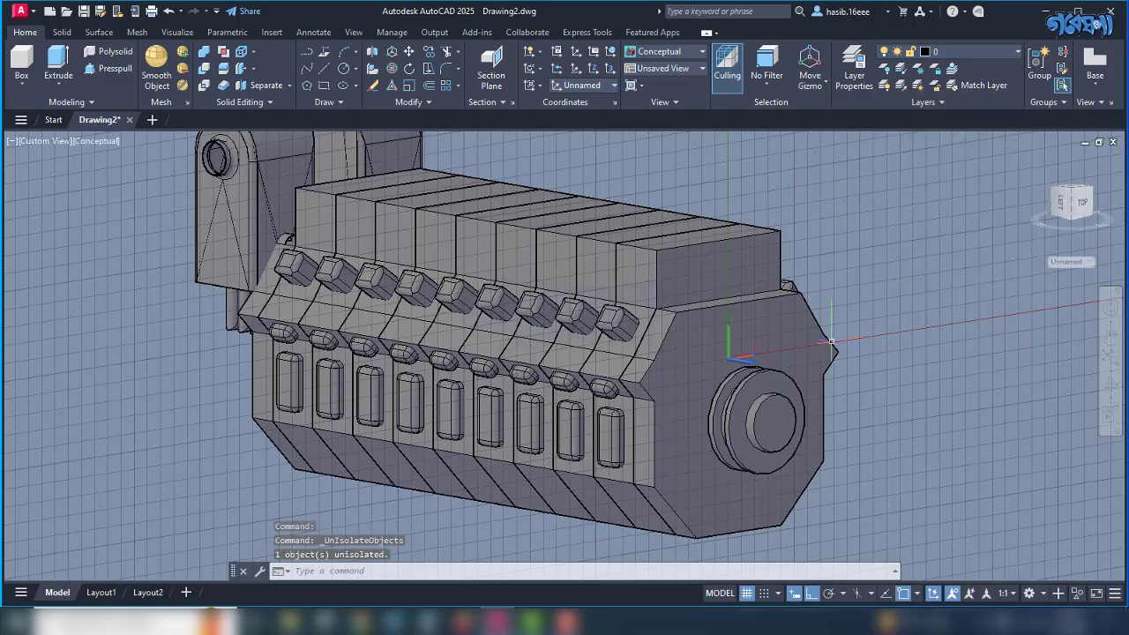
{"action": "mouse_move", "coordinate": [833, 406]}
{"action": "middle_mouse_down", "text": "shift"}
{"action": "mouse_move", "coordinate": [927, 423]}
{"action": "mouse_move", "coordinate": [851, 419]}
{"action": "middle_mouse_up", "text": "shift"}
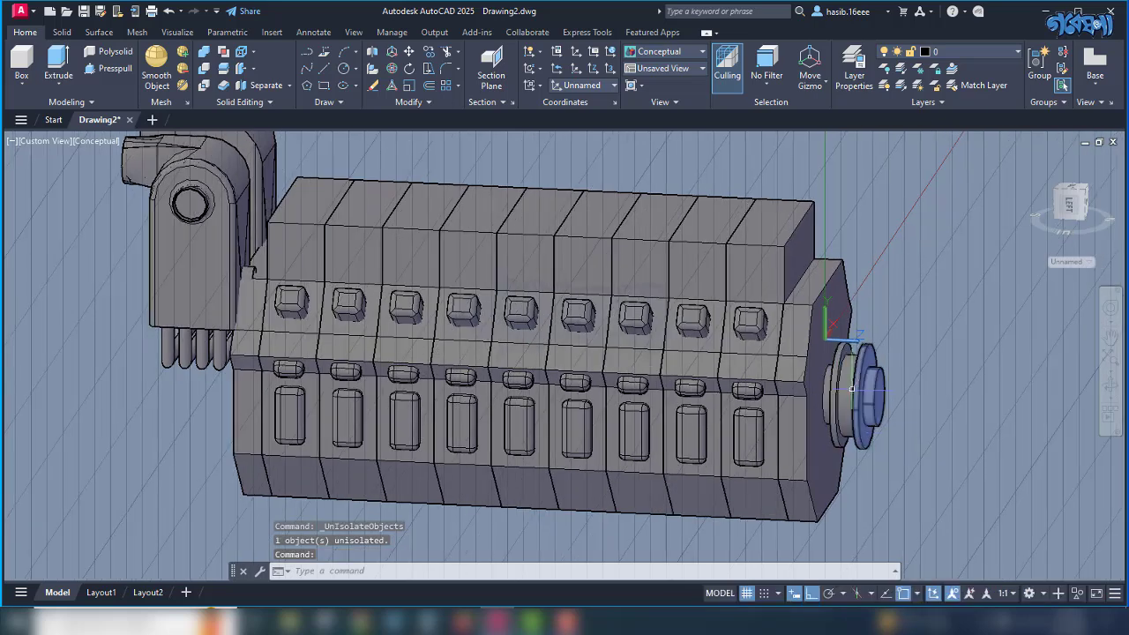
{"action": "scroll", "coordinate": [850, 389], "scroll_direction": "up", "scroll_amount": 3}
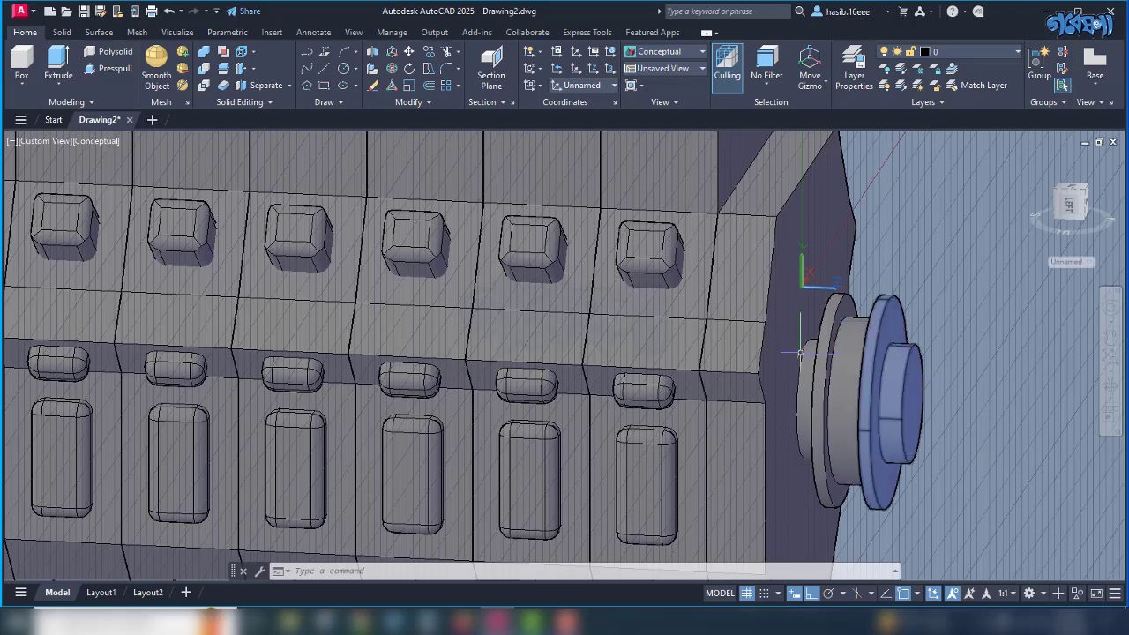
{"action": "scroll", "coordinate": [739, 333], "scroll_direction": "down", "scroll_amount": 4}
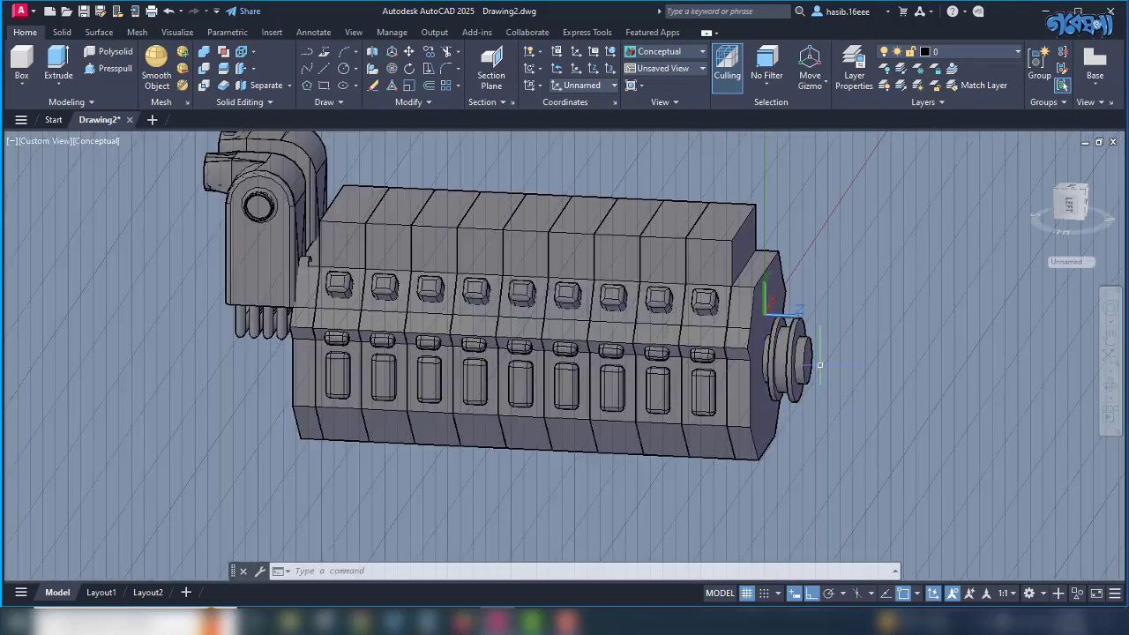
{"action": "scroll", "coordinate": [825, 351], "scroll_direction": "up", "scroll_amount": 3}
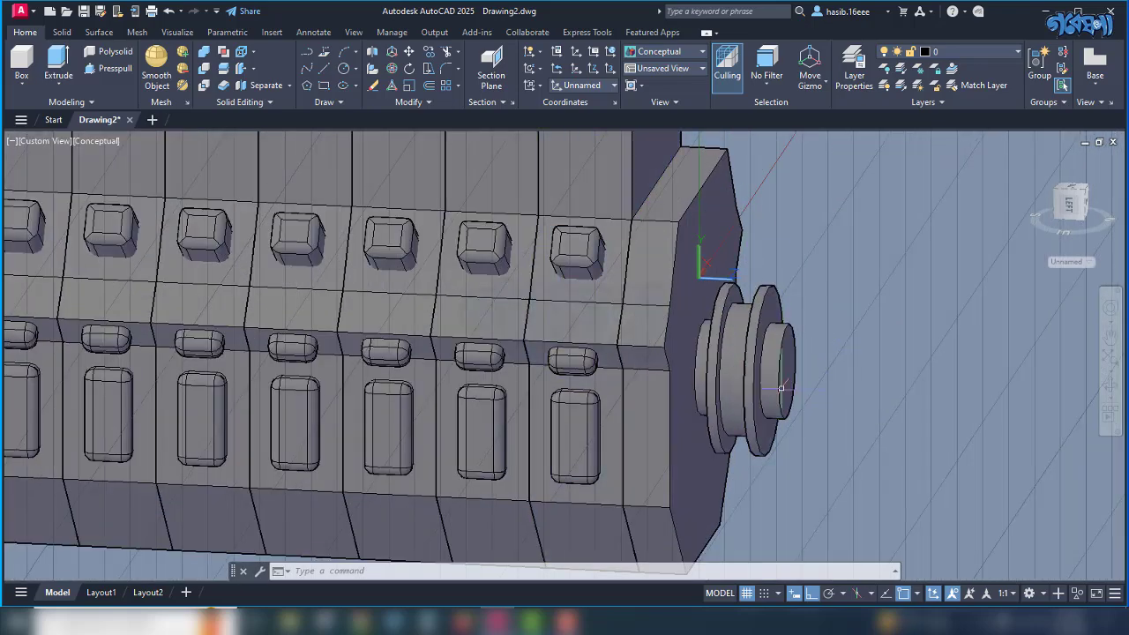
{"action": "scroll", "coordinate": [785, 427], "scroll_direction": "down", "scroll_amount": 4}
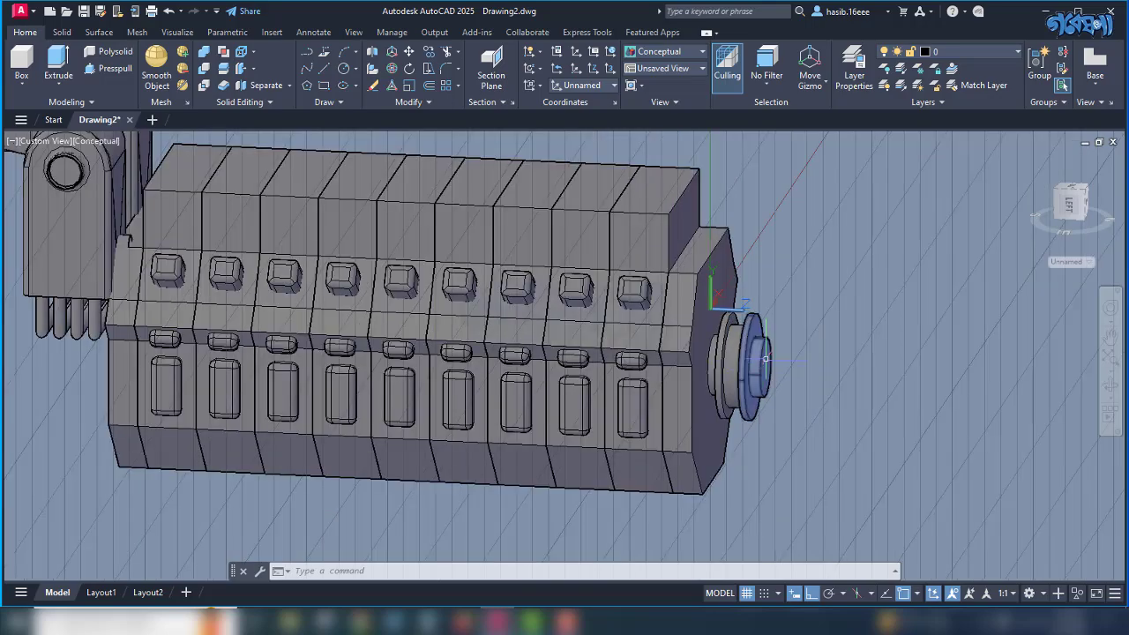
{"action": "middle_click_drag", "start_coordinate": [749, 362], "coordinate": [674, 375], "text": "shift"}
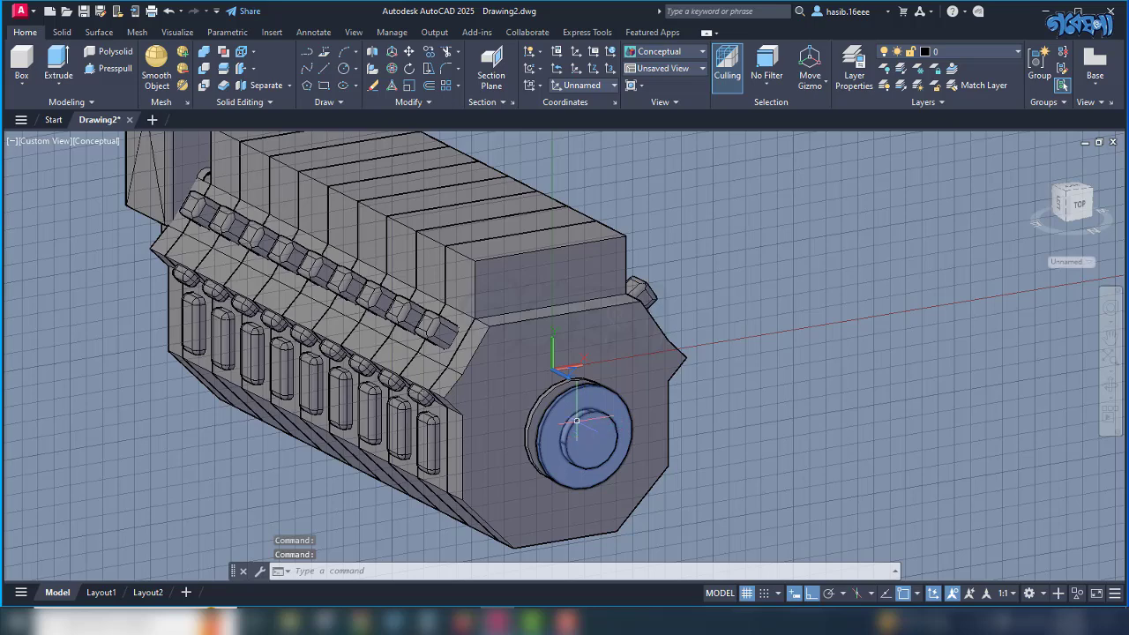
{"action": "scroll", "coordinate": [585, 424], "scroll_direction": "up", "scroll_amount": 3}
{"action": "scroll", "coordinate": [626, 438], "scroll_direction": "down", "scroll_amount": 3}
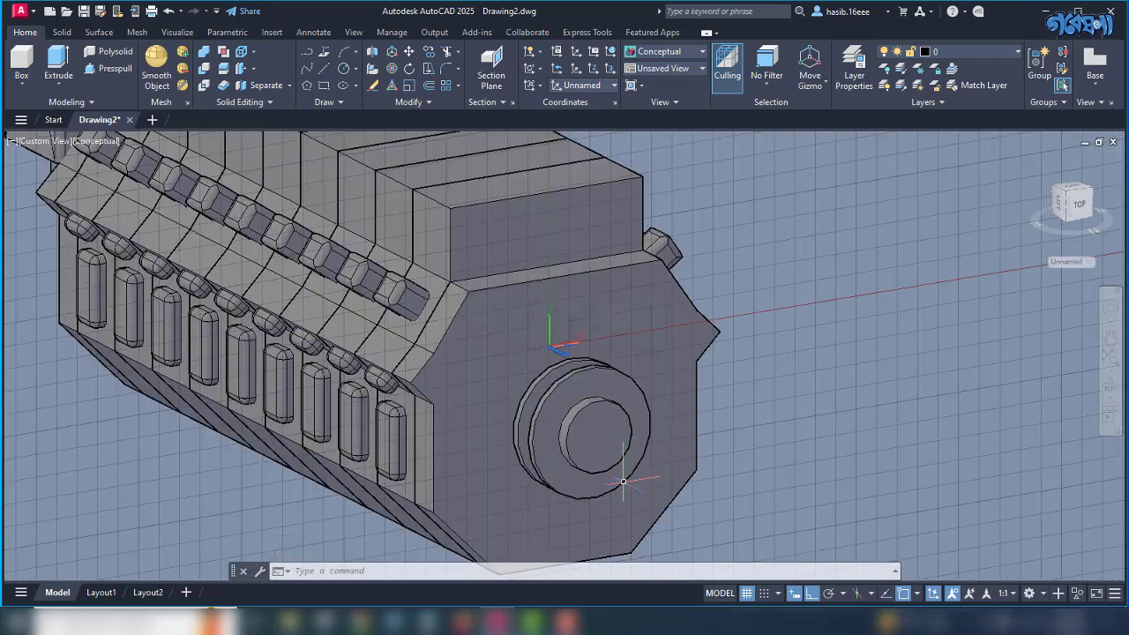
Draw a vertical line from the hub's lower edge down to below the engine block.
{"action": "left_click", "coordinate": [325, 69]}
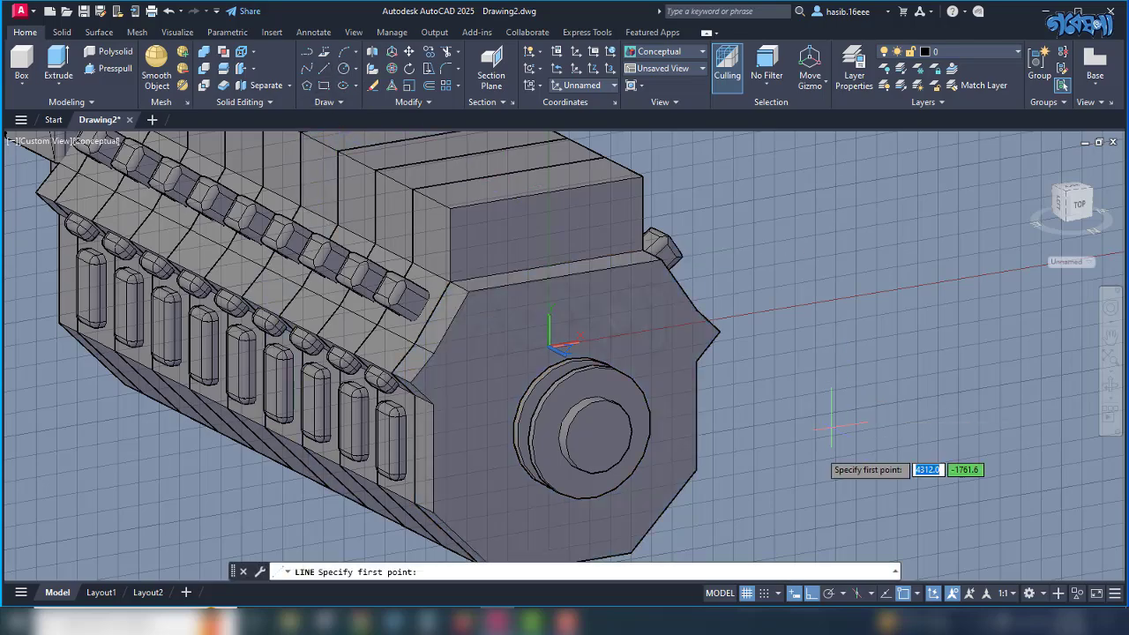
{"action": "middle_click_drag", "start_coordinate": [829, 460], "coordinate": [935, 471], "text": "shift"}
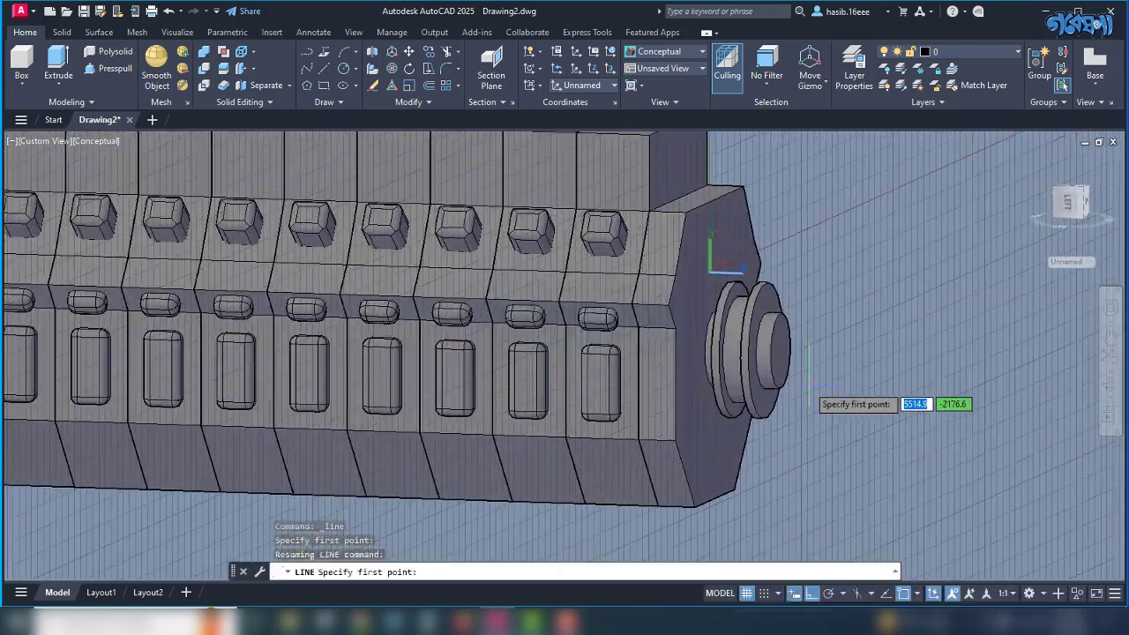
{"action": "scroll", "coordinate": [785, 387], "scroll_direction": "up", "scroll_amount": 3}
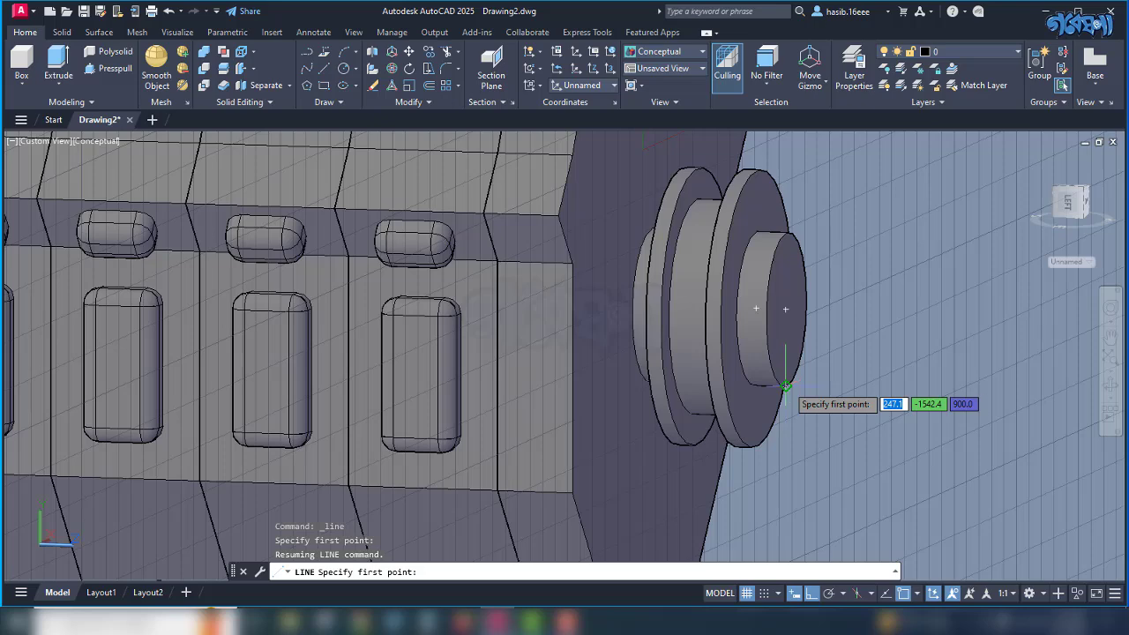
{"action": "left_click", "coordinate": [785, 386]}
{"action": "scroll", "coordinate": [789, 393], "scroll_direction": "down", "scroll_amount": 4}
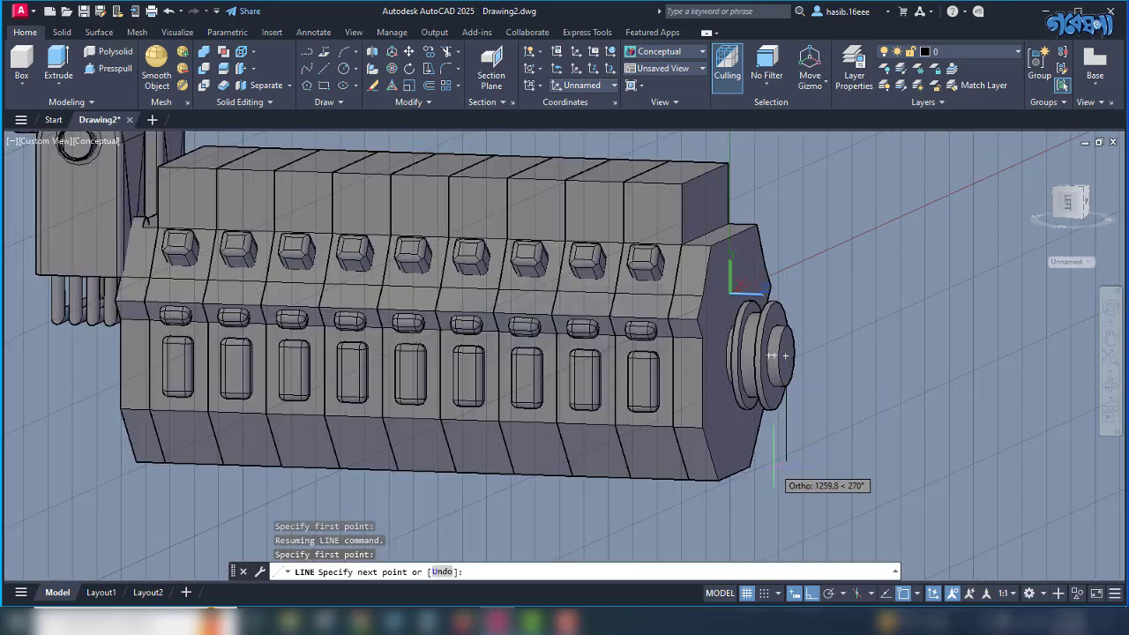
{"action": "scroll", "coordinate": [794, 481], "scroll_direction": "up", "scroll_amount": 3}
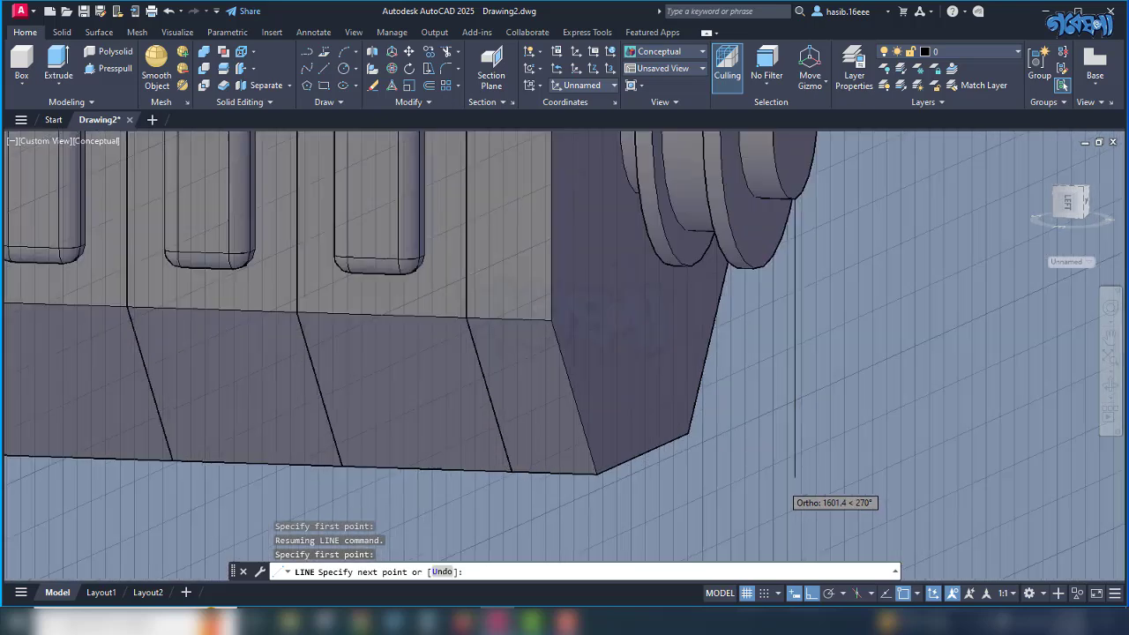
{"action": "scroll", "coordinate": [794, 477], "scroll_direction": "up", "scroll_amount": 3}
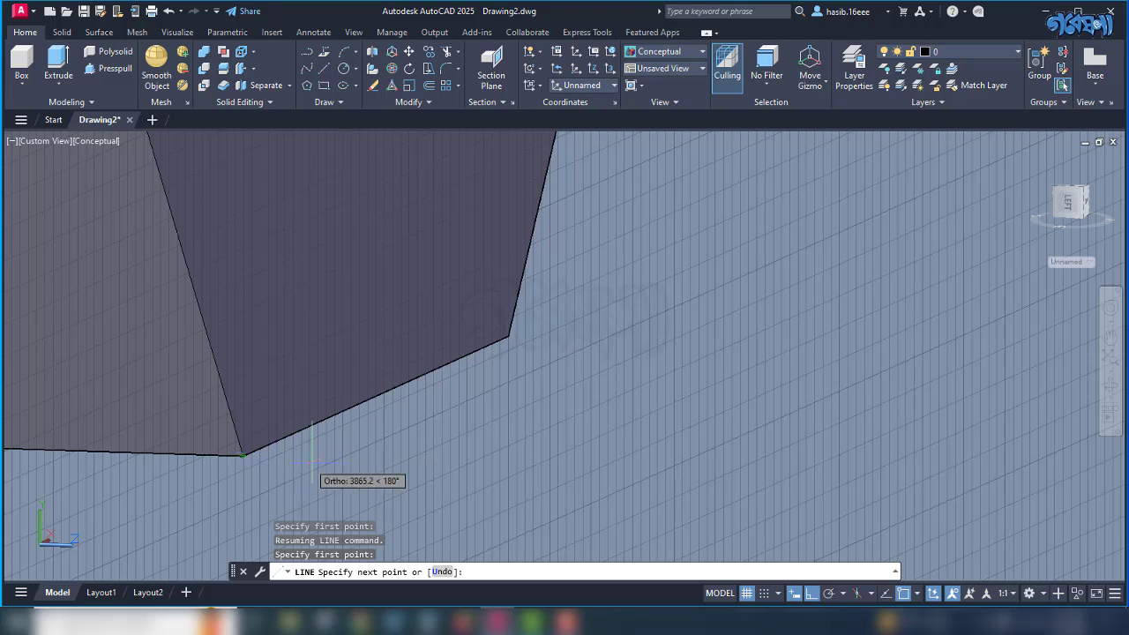
{"action": "left_click", "coordinate": [818, 433]}
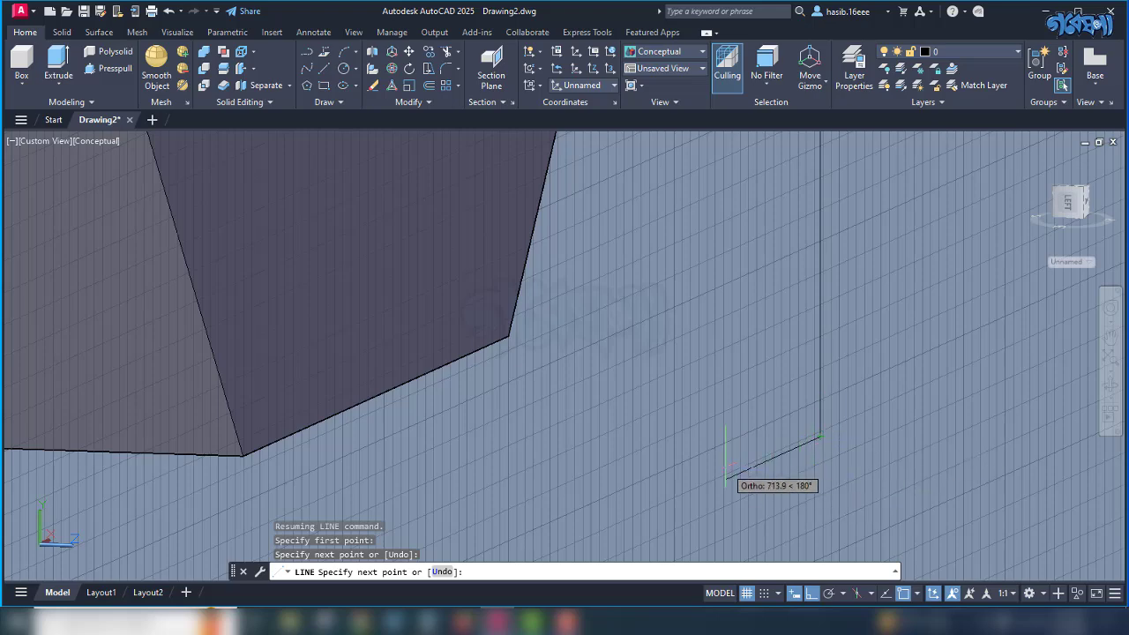
{"action": "key", "text": "Return"}
{"action": "scroll", "coordinate": [810, 413], "scroll_direction": "down", "scroll_amount": 3}
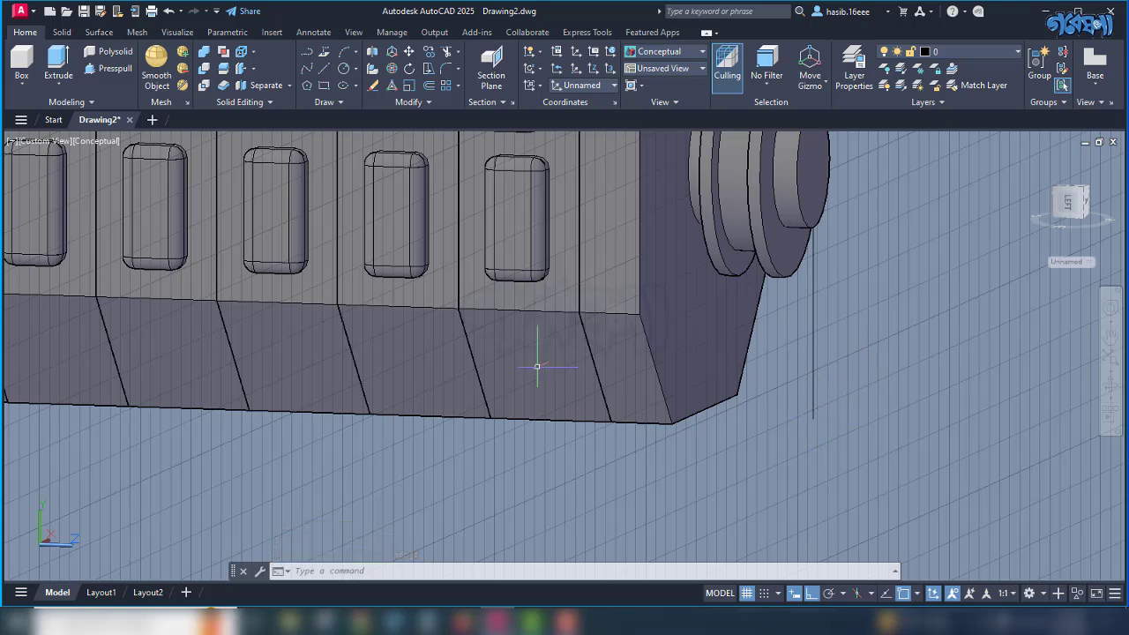
With the UCS reset to World, draw a 4000 by 4000 rectangle on the ground plane.
{"action": "left_click", "coordinate": [323, 86]}
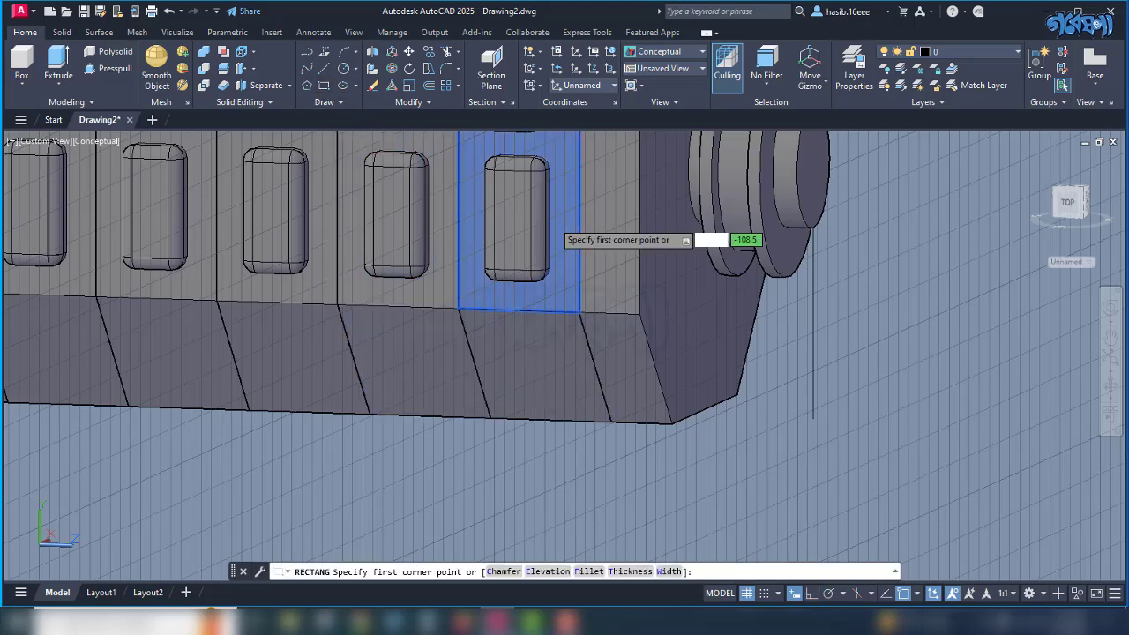
{"action": "scroll", "coordinate": [564, 414], "scroll_direction": "down", "scroll_amount": 6}
{"action": "scroll", "coordinate": [675, 401], "scroll_direction": "up", "scroll_amount": 5}
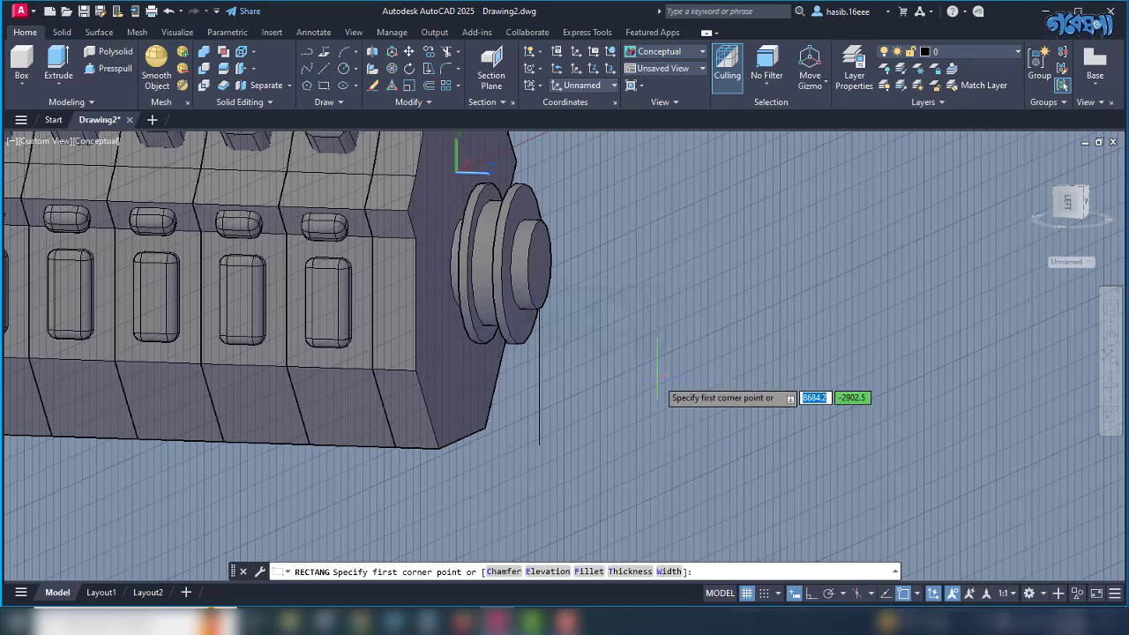
{"action": "left_click", "coordinate": [615, 84]}
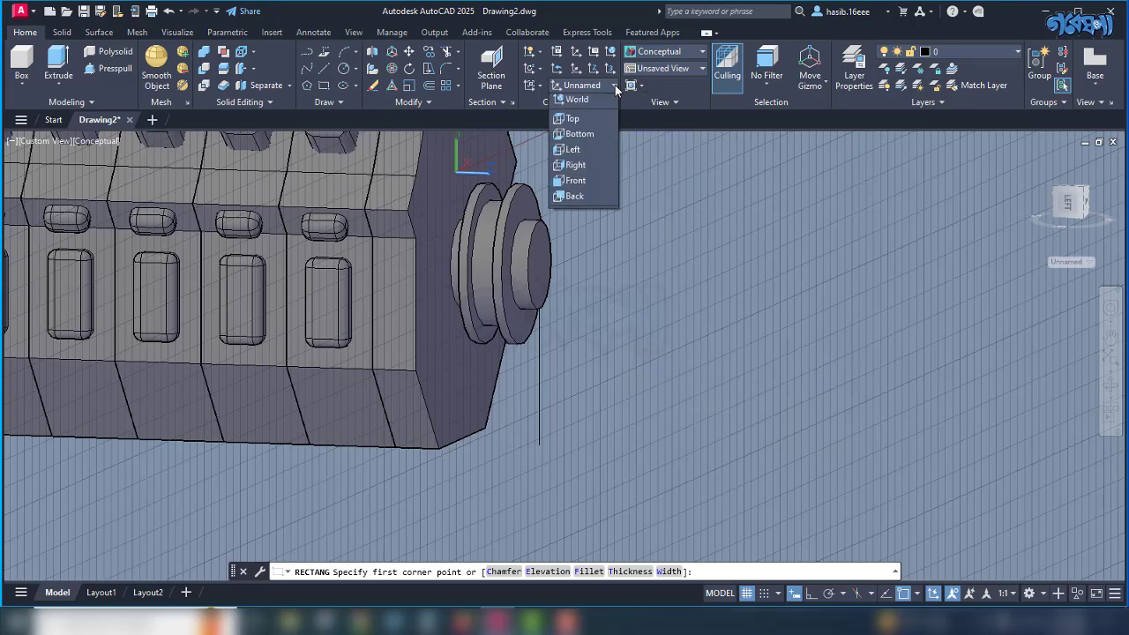
{"action": "left_click", "coordinate": [577, 102]}
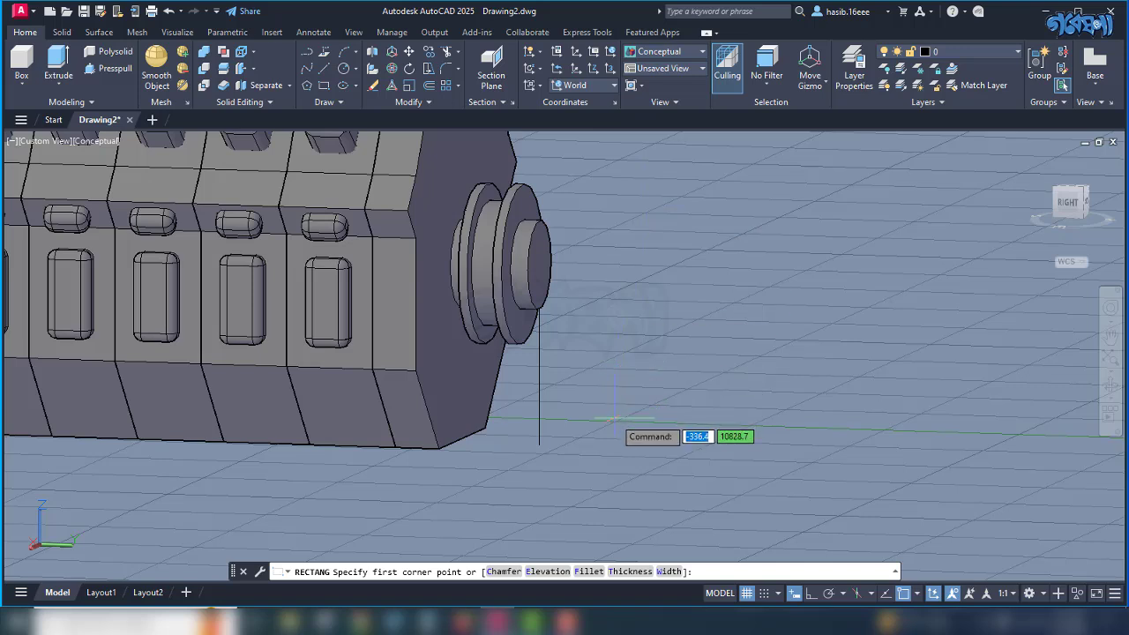
{"action": "left_click", "coordinate": [644, 407]}
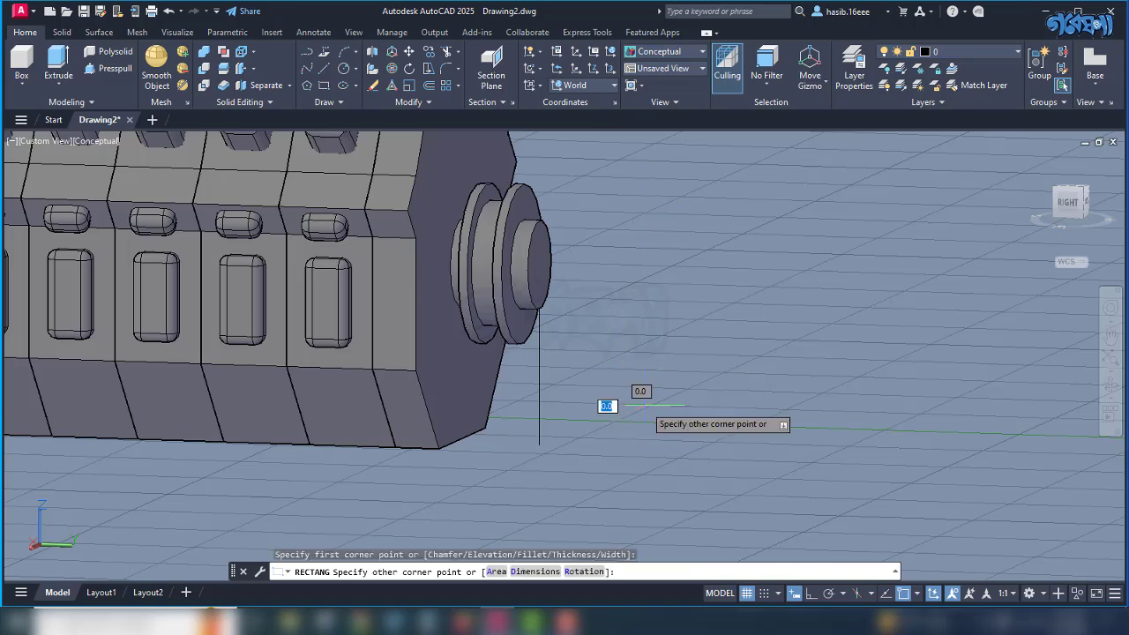
{"action": "left_click", "coordinate": [534, 571]}
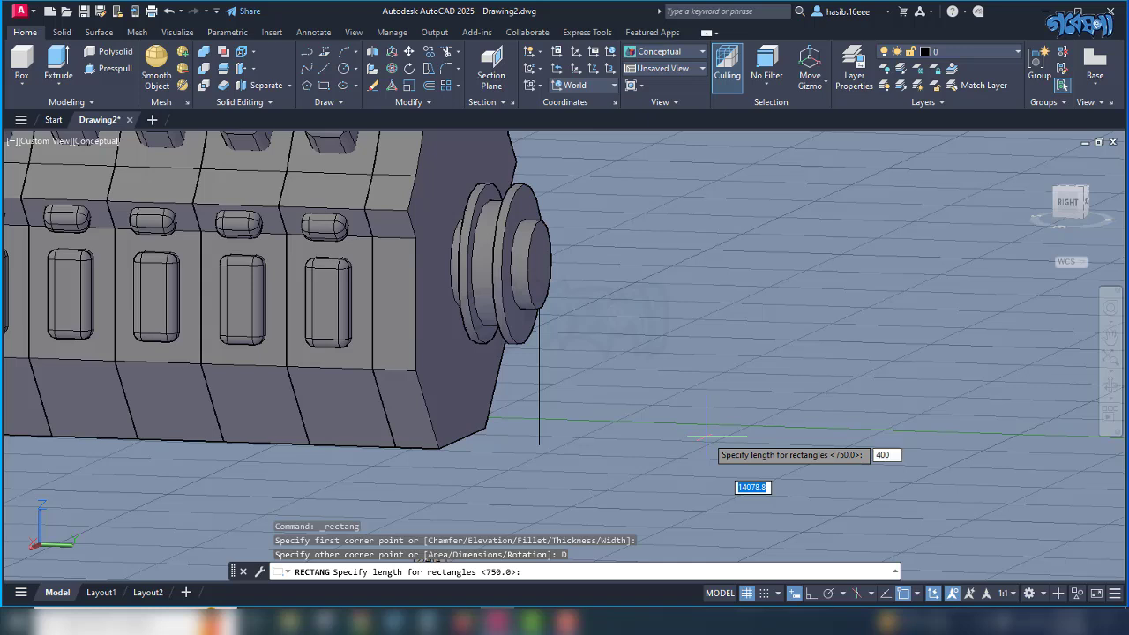
{"action": "key", "text": "Return"}
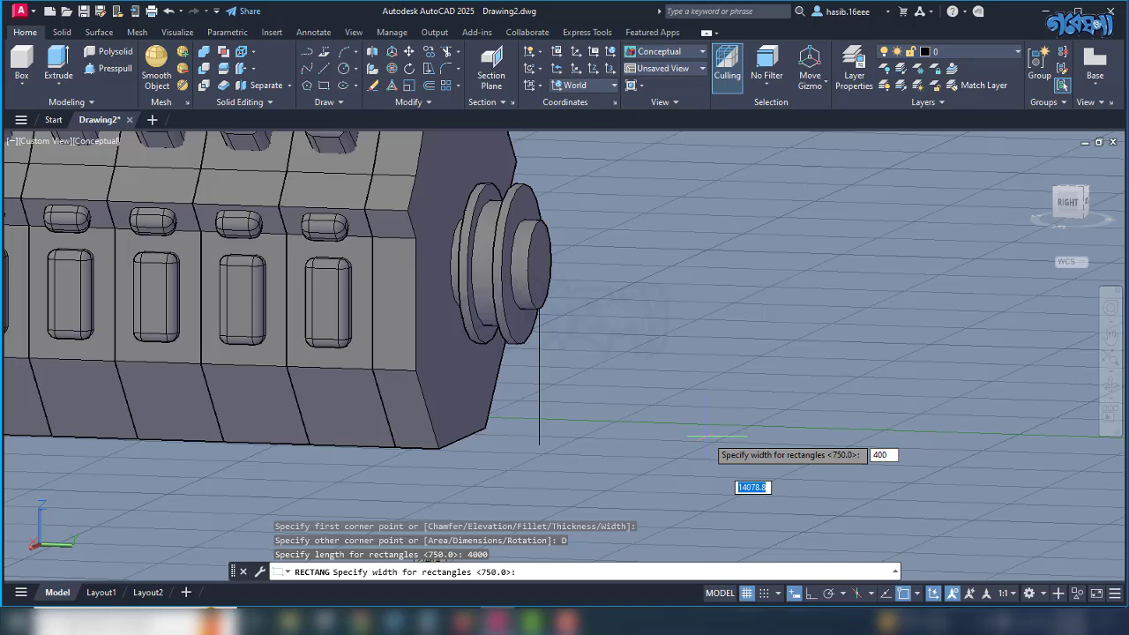
{"action": "type", "text": "4000"}
{"action": "key", "text": "Return"}
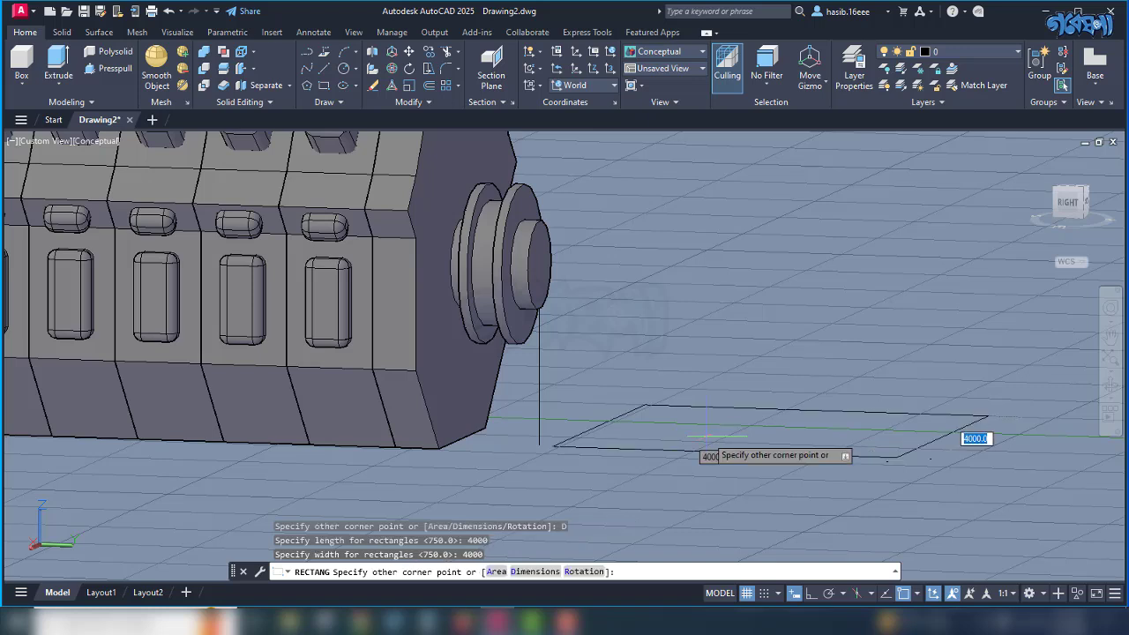
{"action": "left_click", "coordinate": [650, 466]}
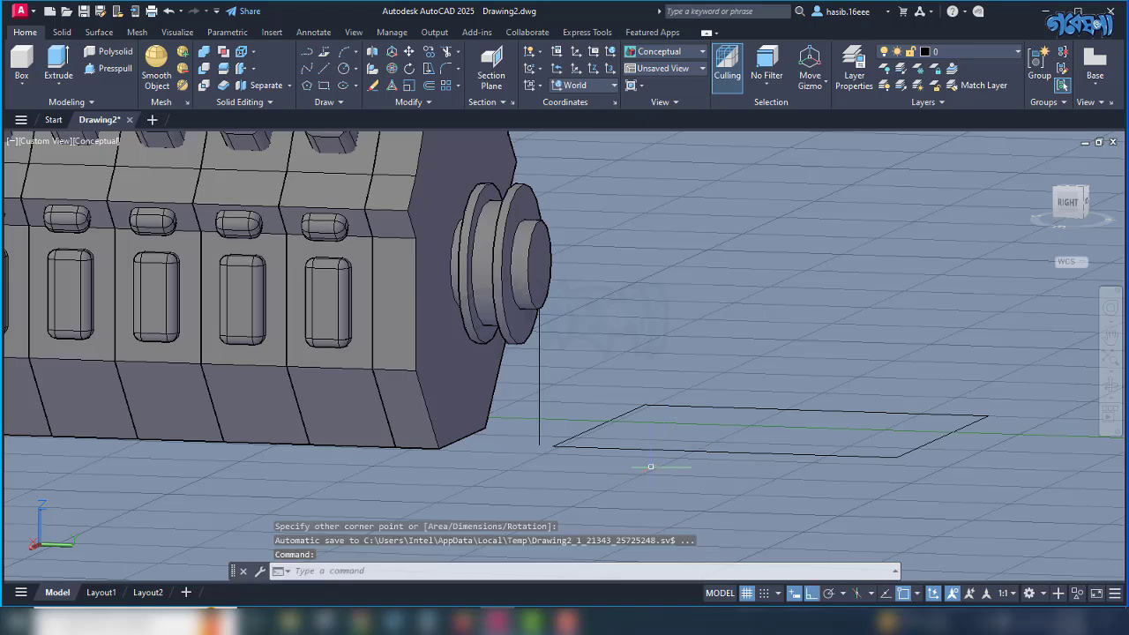
{"action": "left_click", "coordinate": [668, 448]}
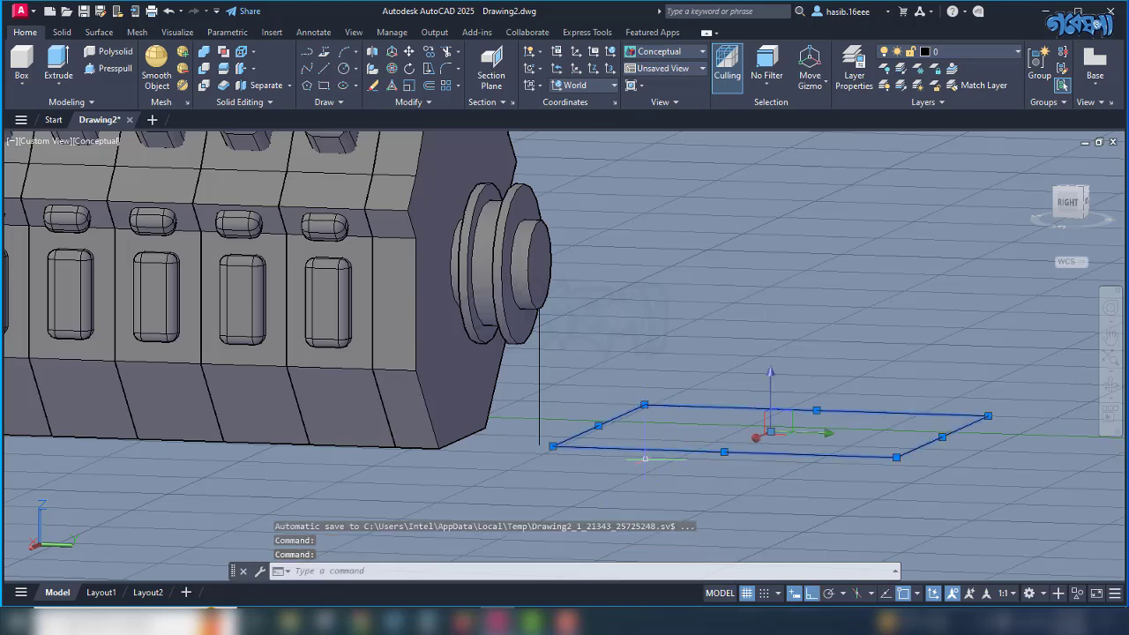
Move the rectangle from its left-edge midpoint to the line's endpoint, then delete the line.
{"action": "type", "text": "M"}
{"action": "key", "text": "Return"}
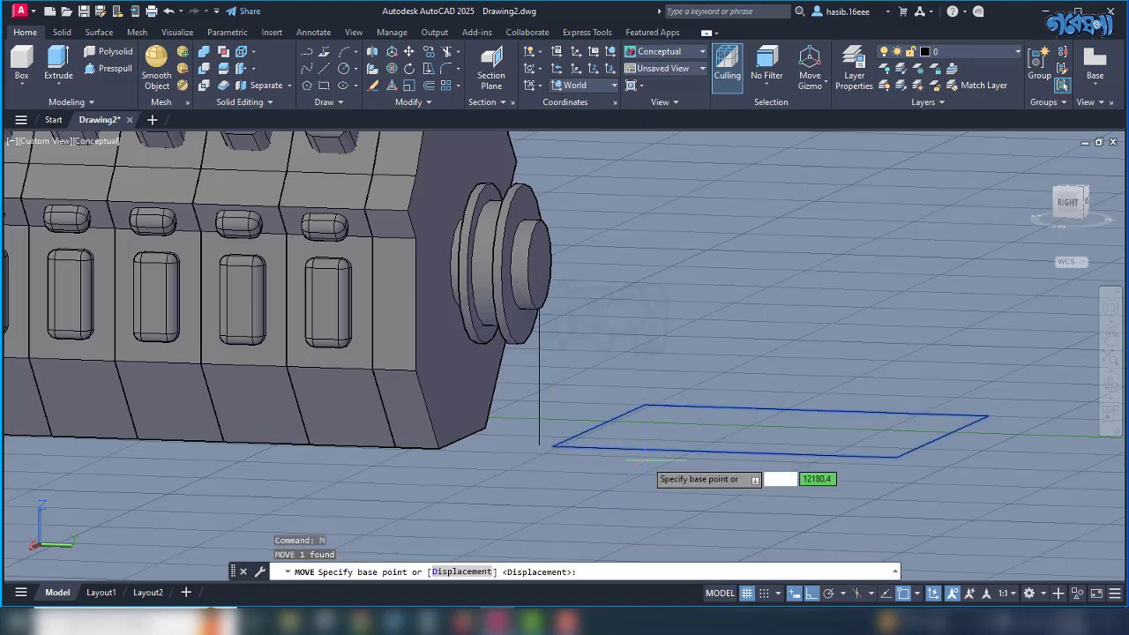
{"action": "left_click", "coordinate": [600, 425]}
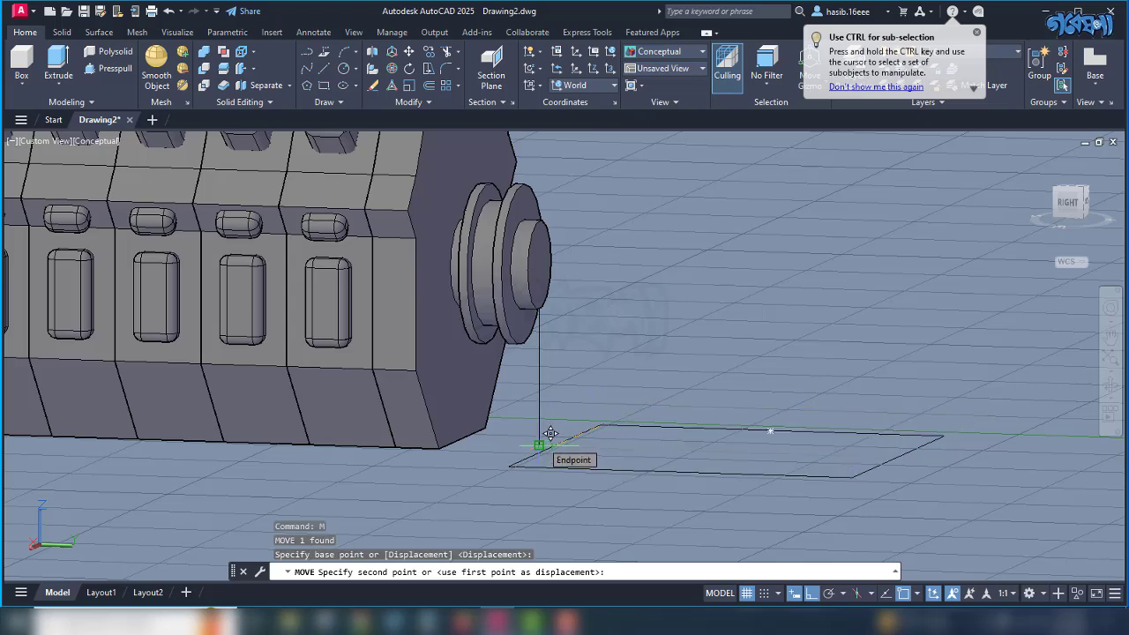
{"action": "left_click", "coordinate": [550, 433]}
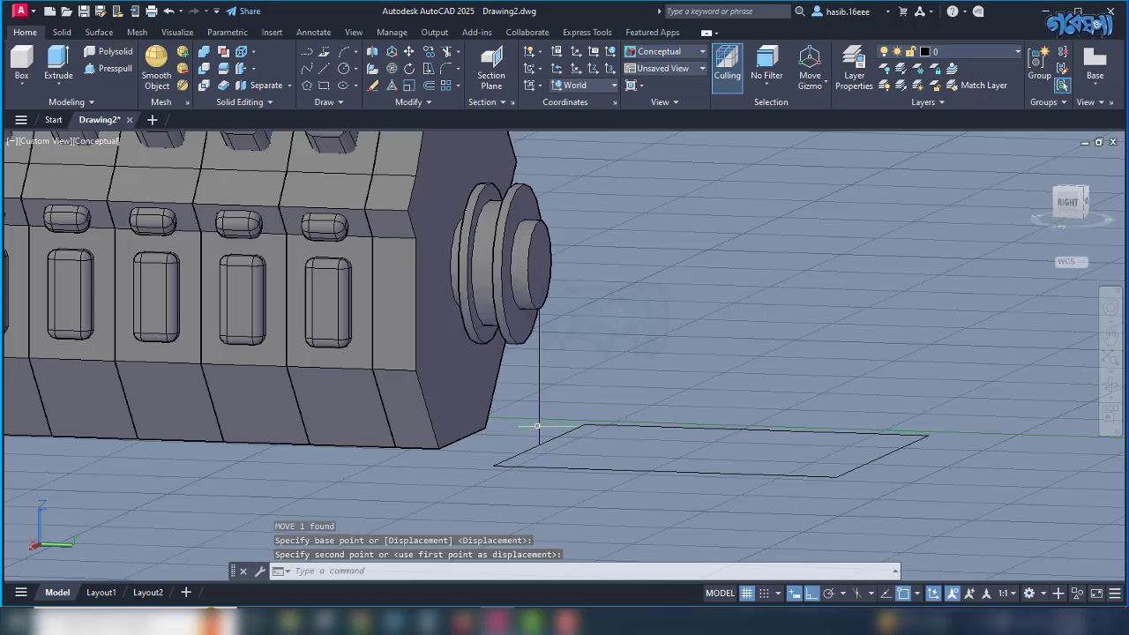
{"action": "left_click", "coordinate": [538, 425]}
{"action": "key", "text": "Delete"}
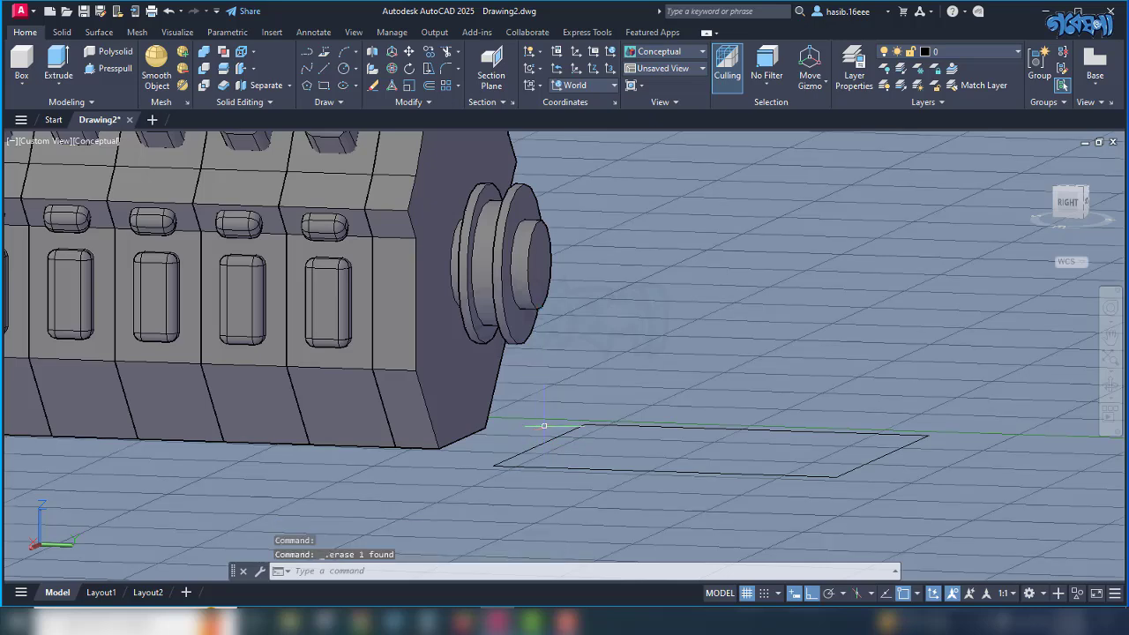
Adjust the rectangle's height along the gizmo's Z axis to the engine's base level.
{"action": "mouse_move", "coordinate": [552, 458]}
{"action": "middle_mouse_down", "text": "shift"}
{"action": "mouse_move", "coordinate": [600, 444]}
{"action": "mouse_move", "coordinate": [565, 442]}
{"action": "middle_mouse_up", "text": "shift"}
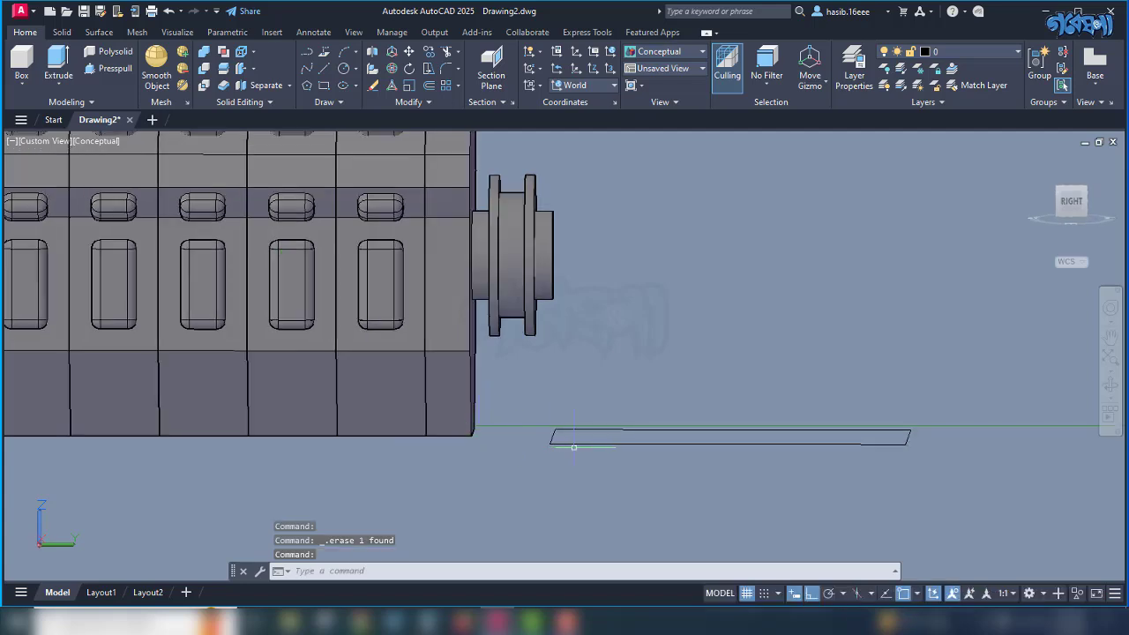
{"action": "left_click", "coordinate": [590, 442]}
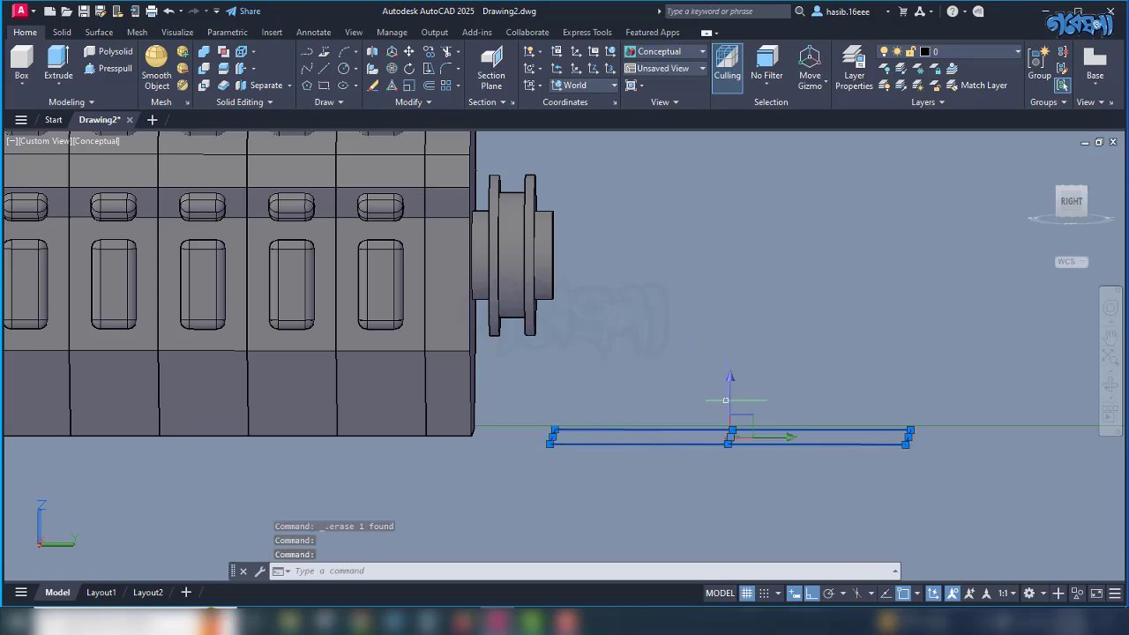
{"action": "left_click", "coordinate": [731, 381]}
{"action": "left_click", "coordinate": [731, 355]}
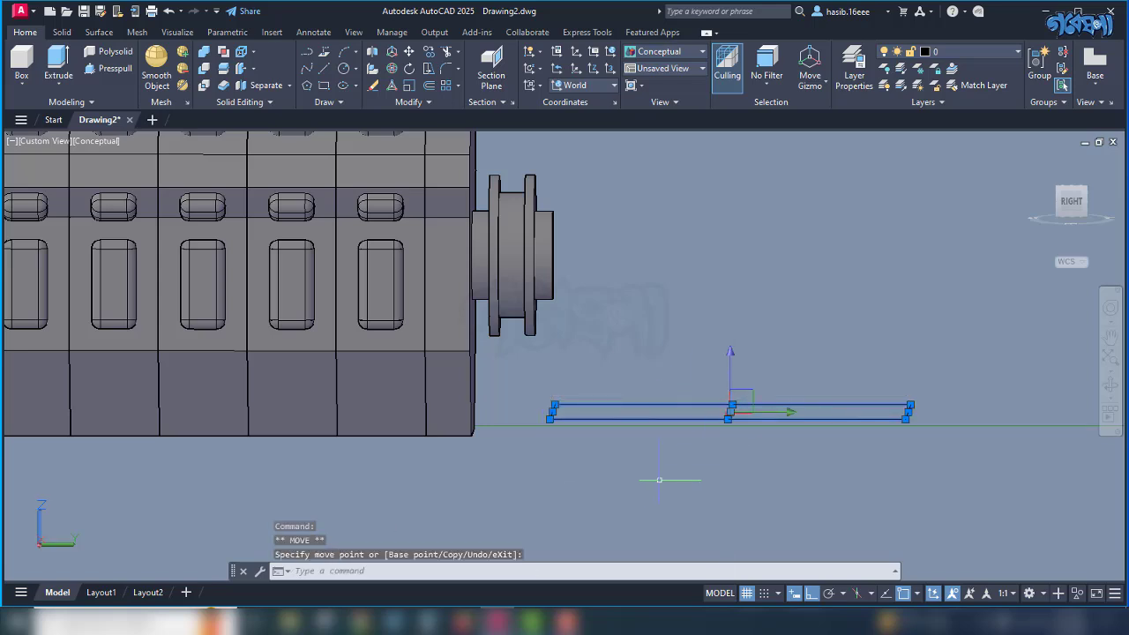
{"action": "left_click", "coordinate": [731, 375]}
{"action": "left_click", "coordinate": [731, 411]}
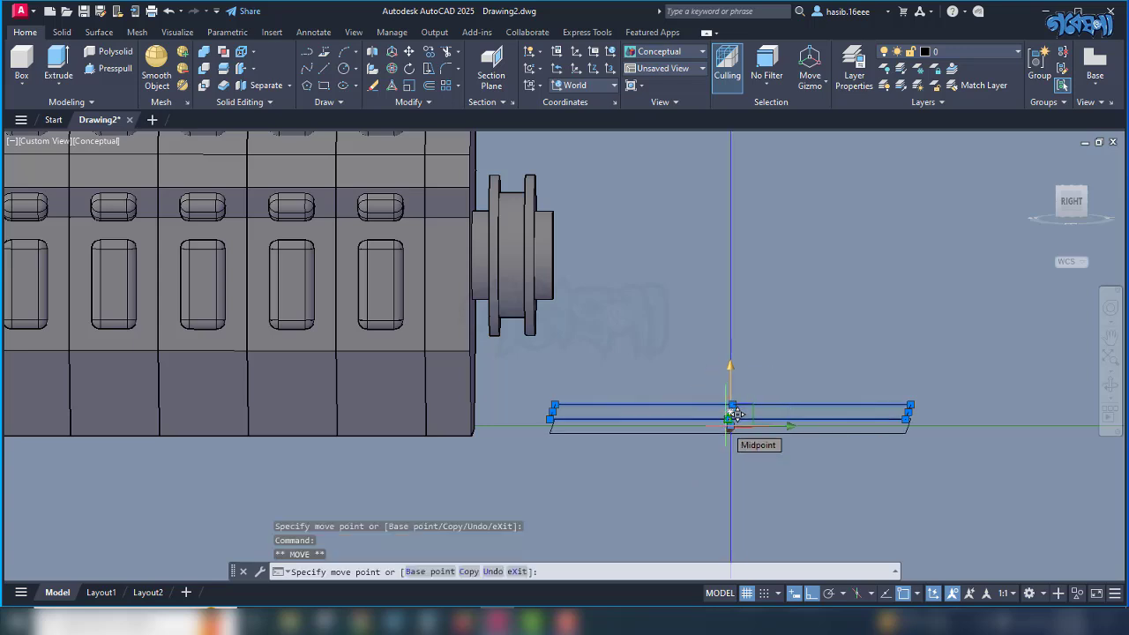
{"action": "scroll", "coordinate": [734, 409], "scroll_direction": "up", "scroll_amount": 2}
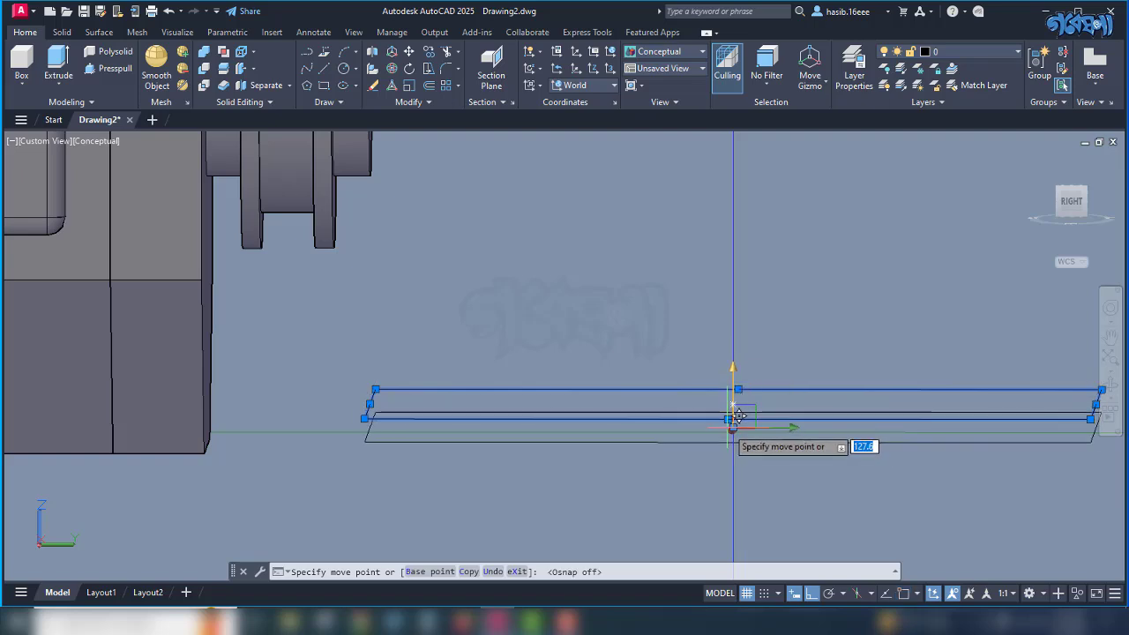
{"action": "scroll", "coordinate": [736, 411], "scroll_direction": "up", "scroll_amount": 3}
{"action": "scroll", "coordinate": [739, 416], "scroll_direction": "down", "scroll_amount": 2}
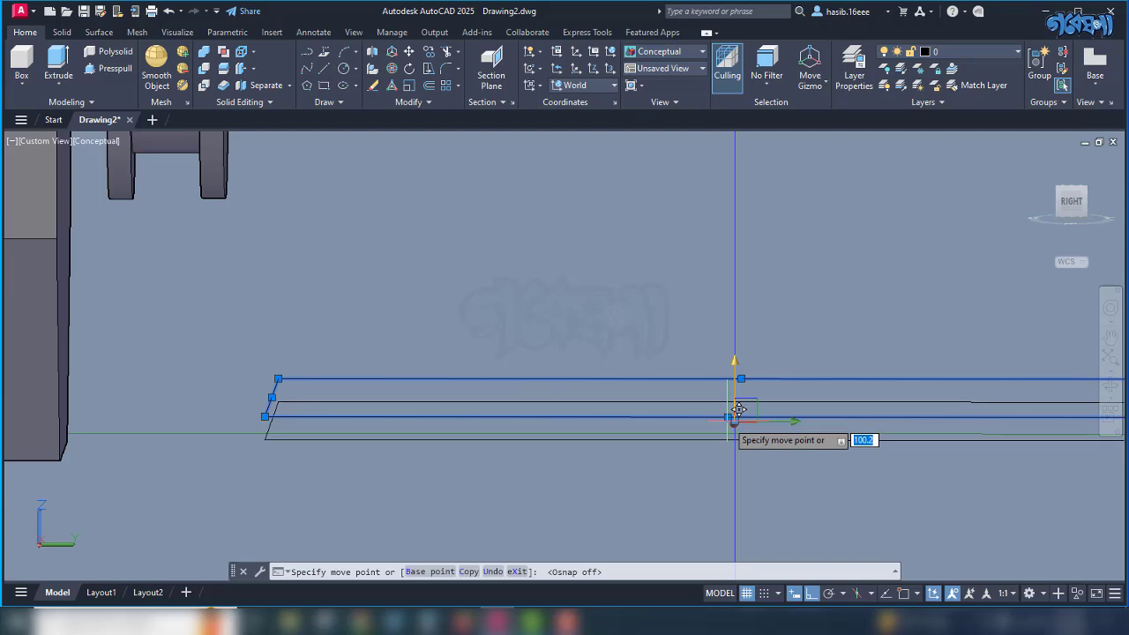
{"action": "left_click", "coordinate": [736, 419]}
{"action": "scroll", "coordinate": [733, 421], "scroll_direction": "up", "scroll_amount": 2}
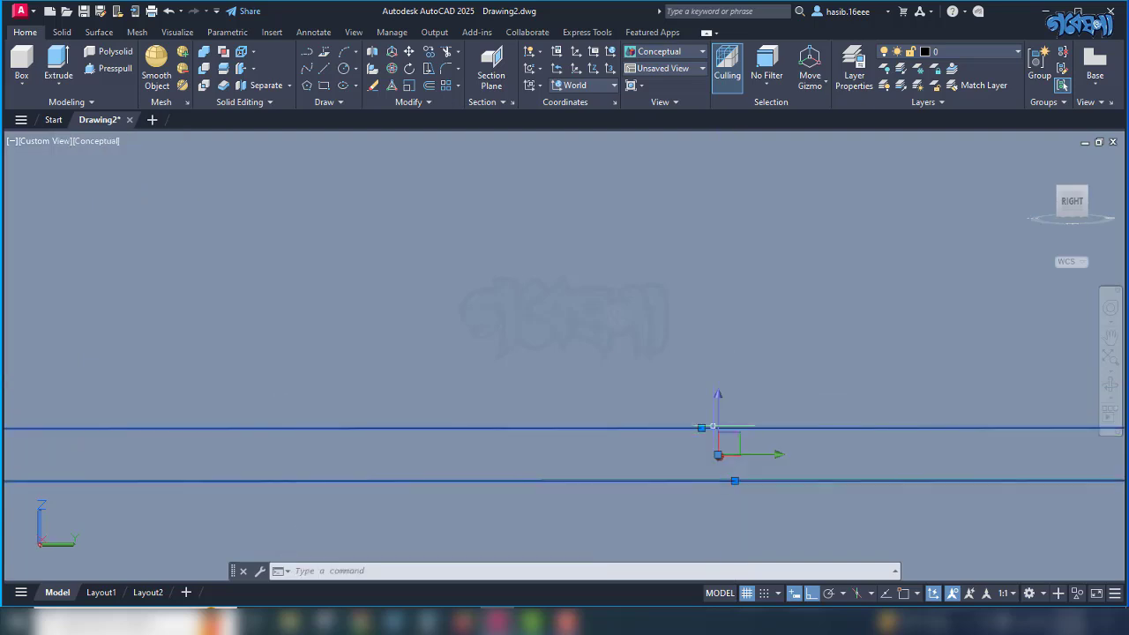
{"action": "left_click", "coordinate": [719, 416]}
{"action": "scroll", "coordinate": [722, 422], "scroll_direction": "down", "scroll_amount": 3}
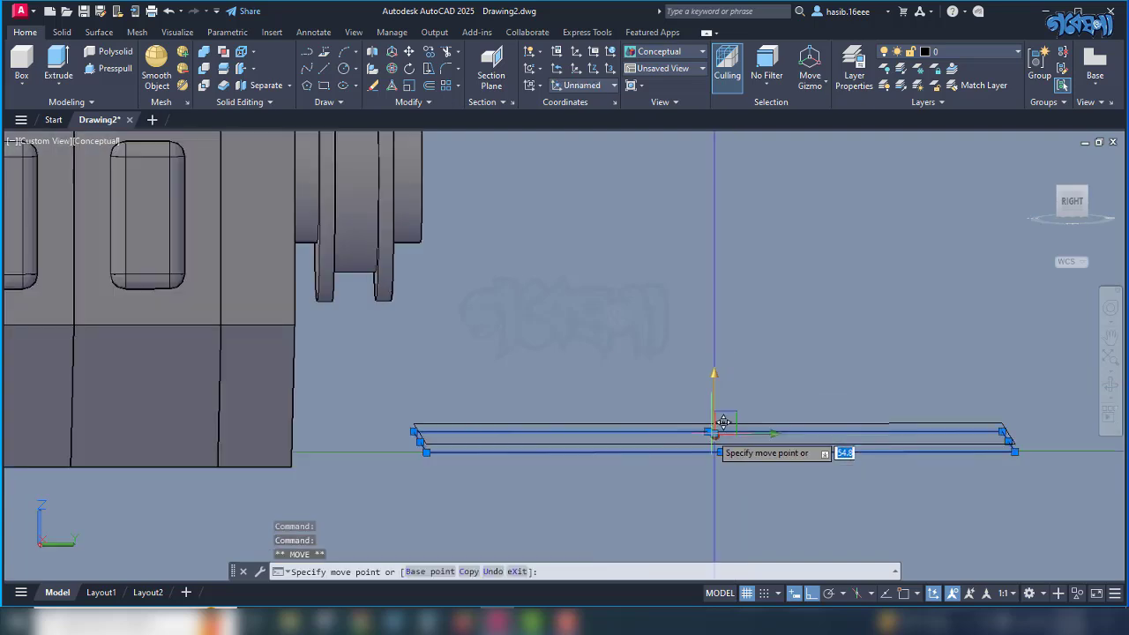
{"action": "left_click", "coordinate": [714, 454]}
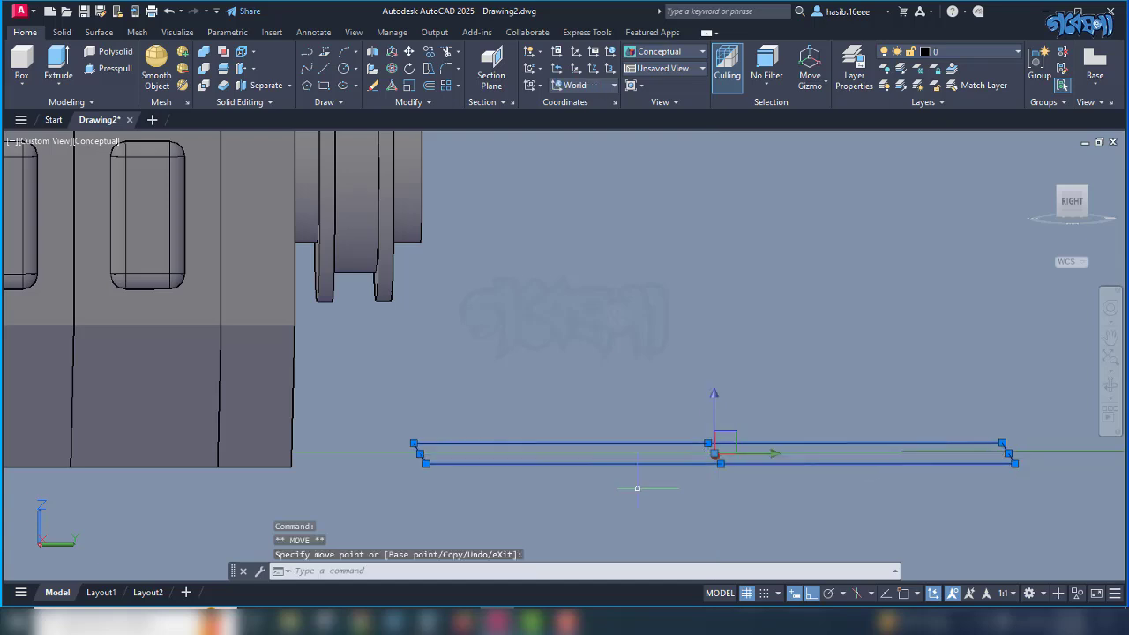
{"action": "mouse_move", "coordinate": [637, 488]}
{"action": "middle_mouse_down", "text": "shift"}
{"action": "mouse_move", "coordinate": [626, 491]}
{"action": "mouse_move", "coordinate": [630, 479]}
{"action": "middle_mouse_up", "text": "shift"}
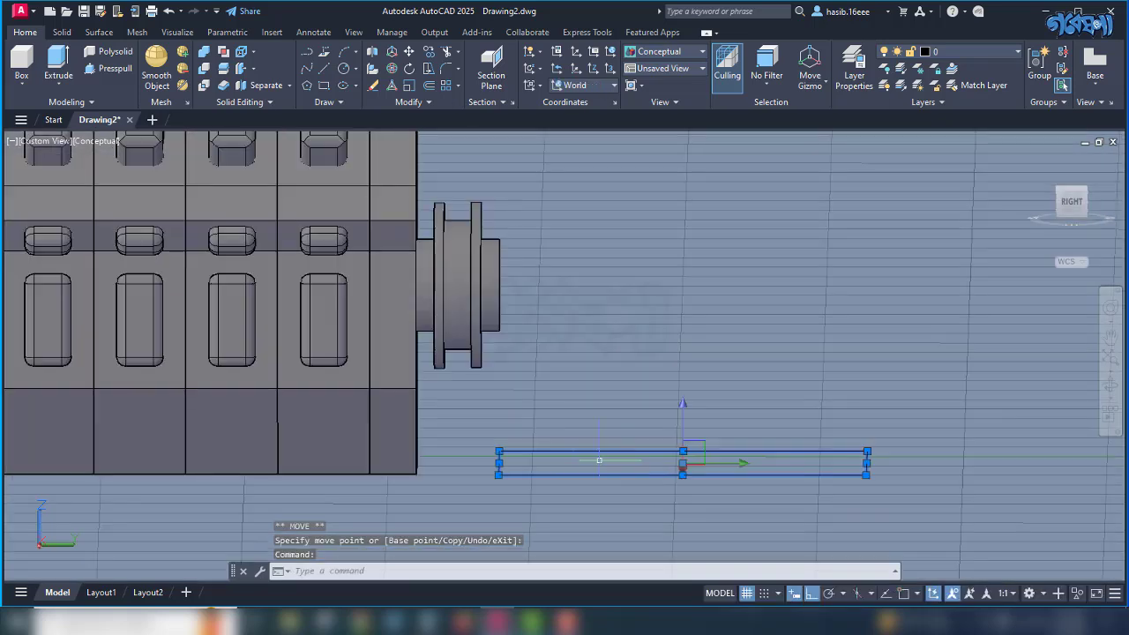
{"action": "key", "text": "Escape"}
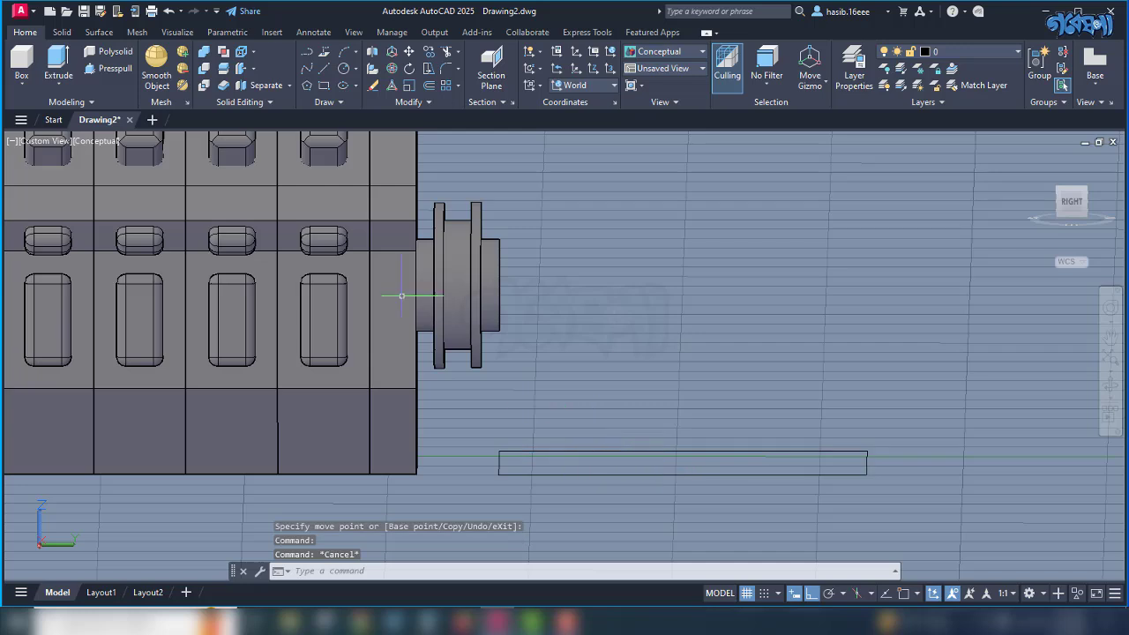
Extrude the 4000 by 4000 rectangle 5000 units into a tall box beside the engine block.
{"action": "left_click", "coordinate": [58, 66]}
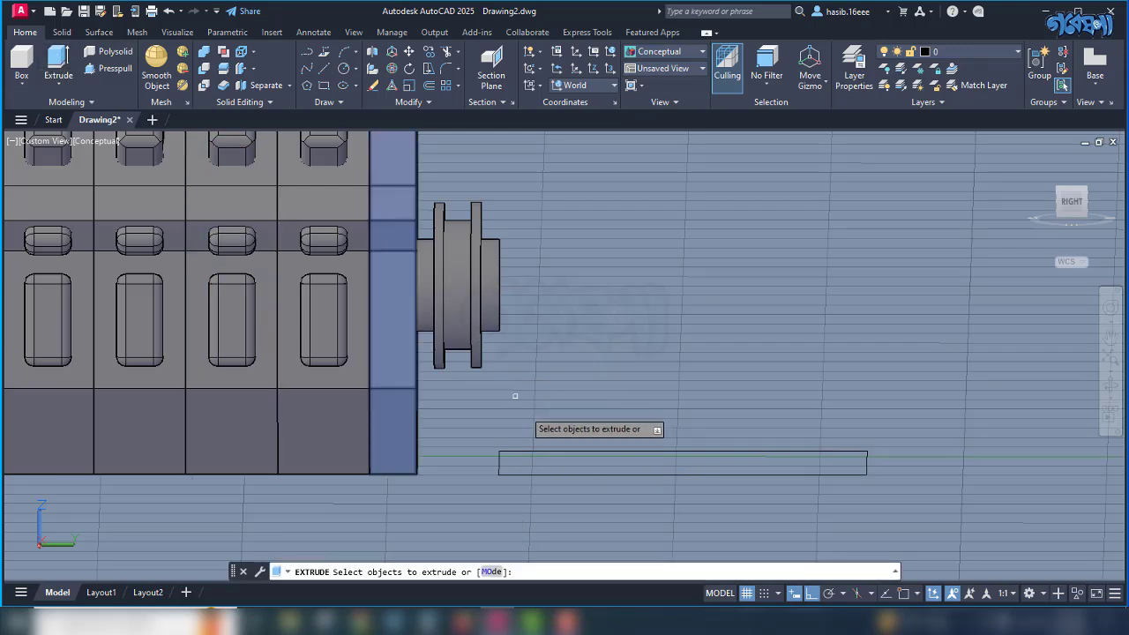
{"action": "left_click", "coordinate": [569, 454]}
{"action": "key", "text": "Return"}
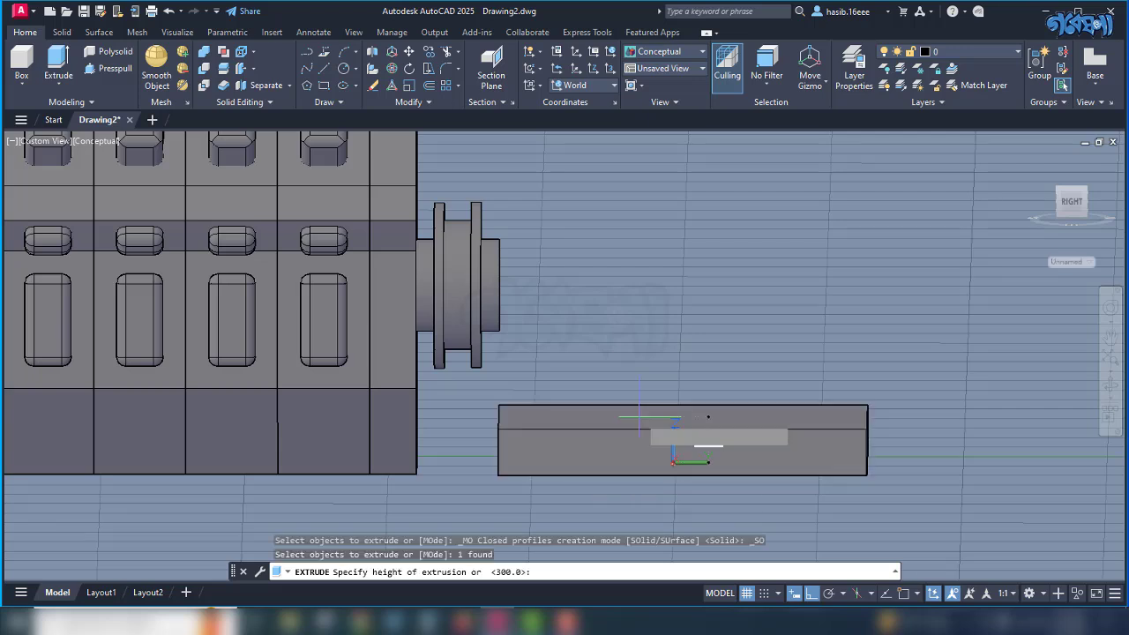
{"action": "scroll", "coordinate": [615, 229], "scroll_direction": "down", "scroll_amount": 6}
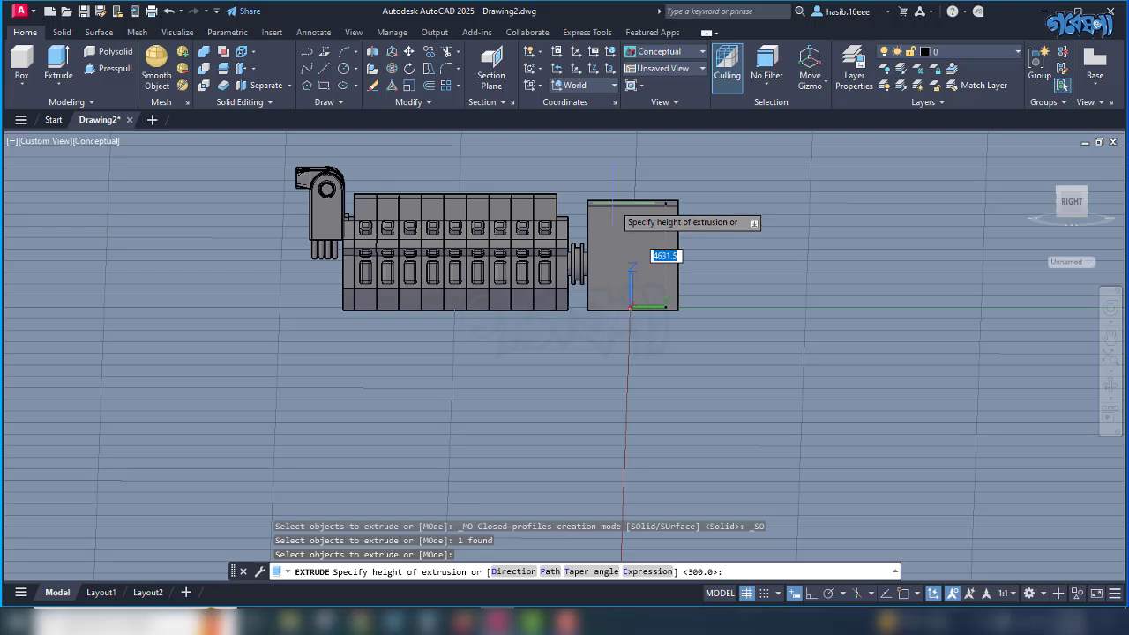
{"action": "scroll", "coordinate": [614, 206], "scroll_direction": "up", "scroll_amount": 2}
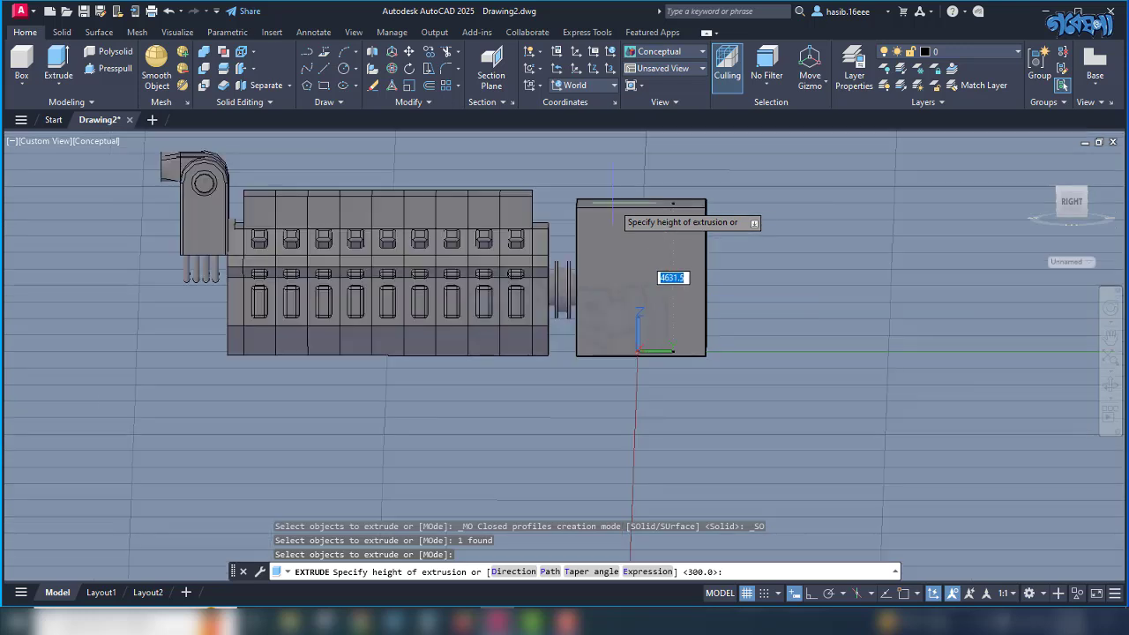
{"action": "scroll", "coordinate": [612, 202], "scroll_direction": "up", "scroll_amount": 2}
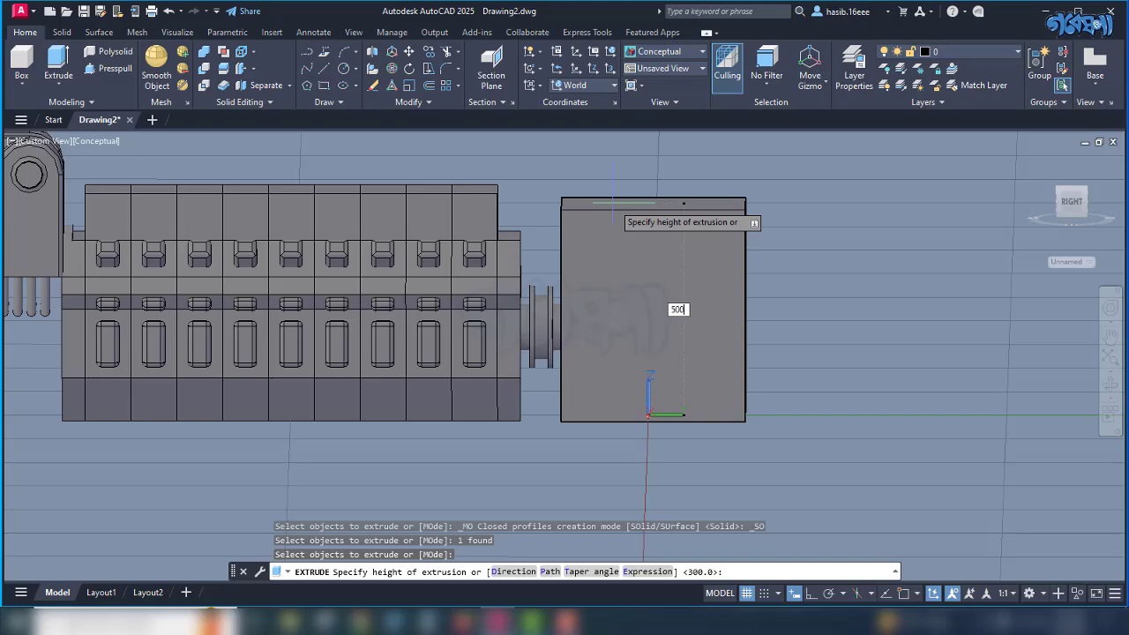
{"action": "key", "text": "Return"}
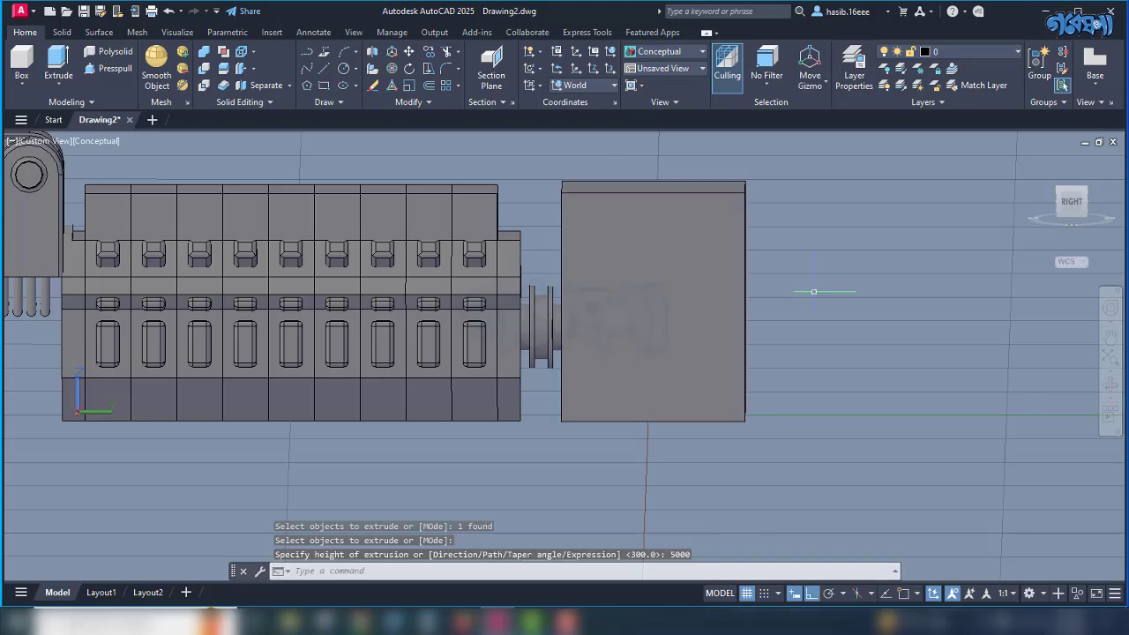
{"action": "middle_click_drag", "start_coordinate": [824, 294], "coordinate": [782, 315], "text": "shift"}
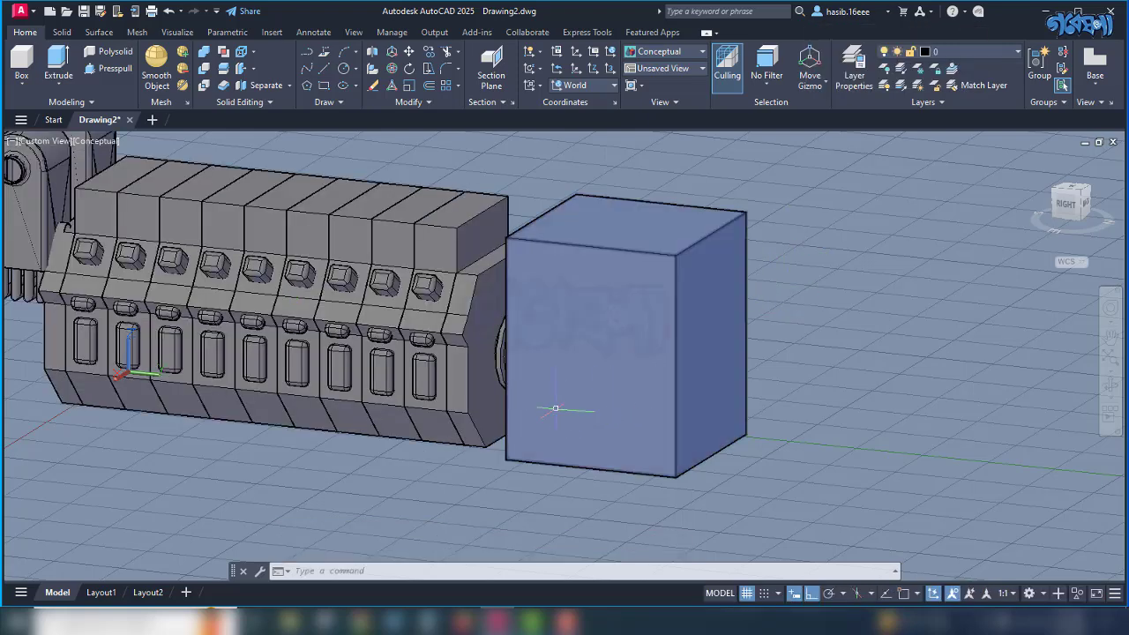
{"action": "scroll", "coordinate": [480, 428], "scroll_direction": "up", "scroll_amount": 3}
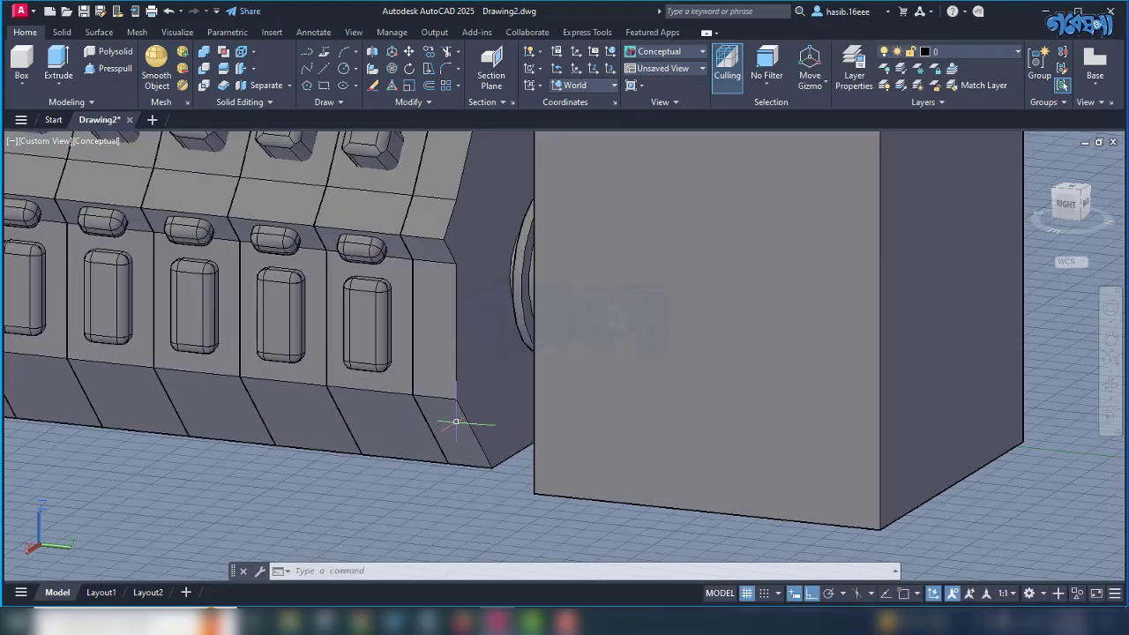
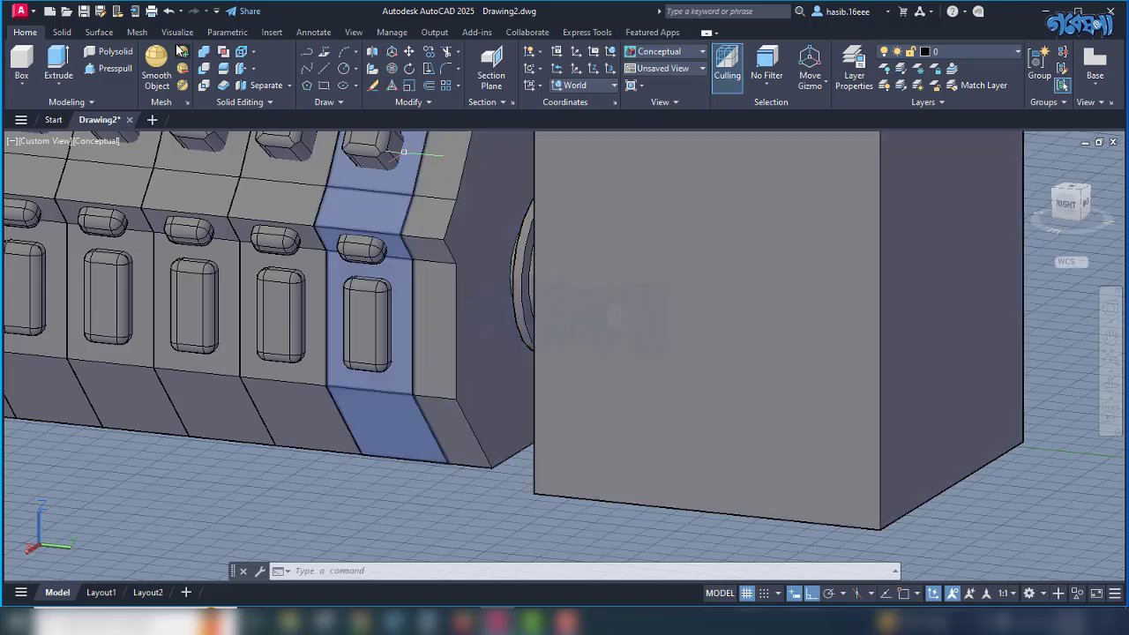
With Osnap on, draw a line from the engine block's corner along the end box base.
{"action": "left_click", "coordinate": [324, 71]}
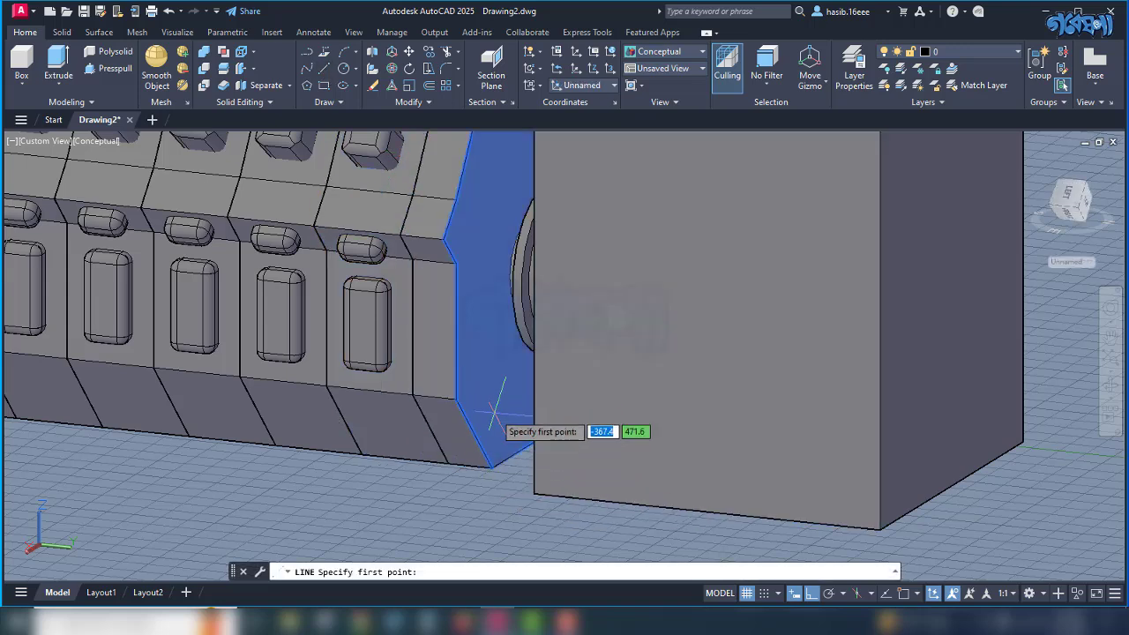
{"action": "key", "text": "F3"}
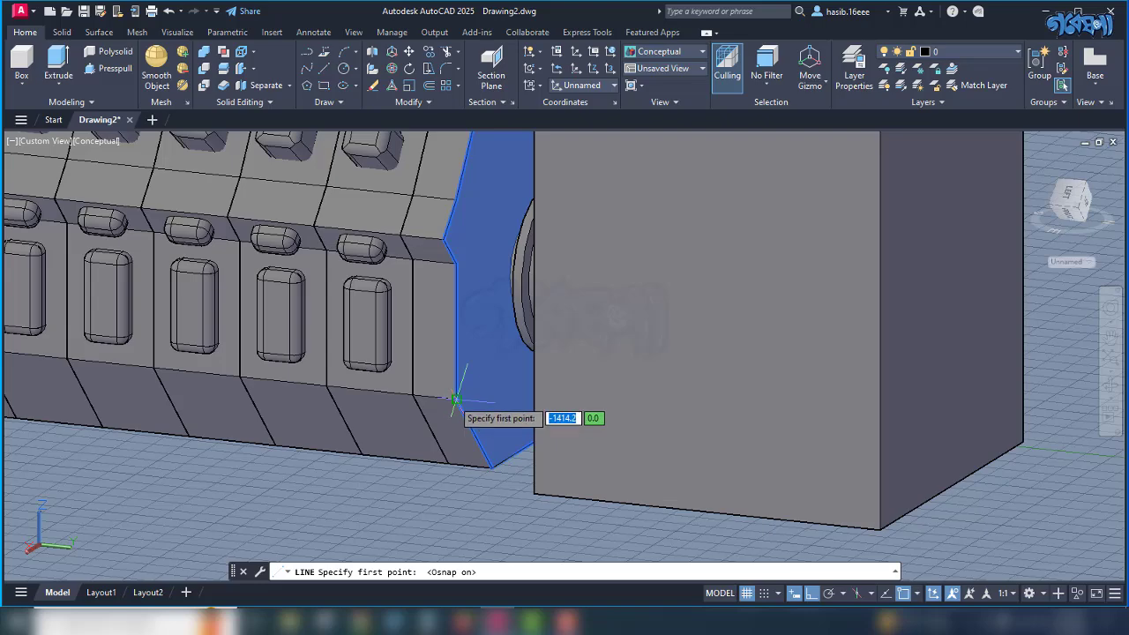
{"action": "left_click", "coordinate": [454, 398]}
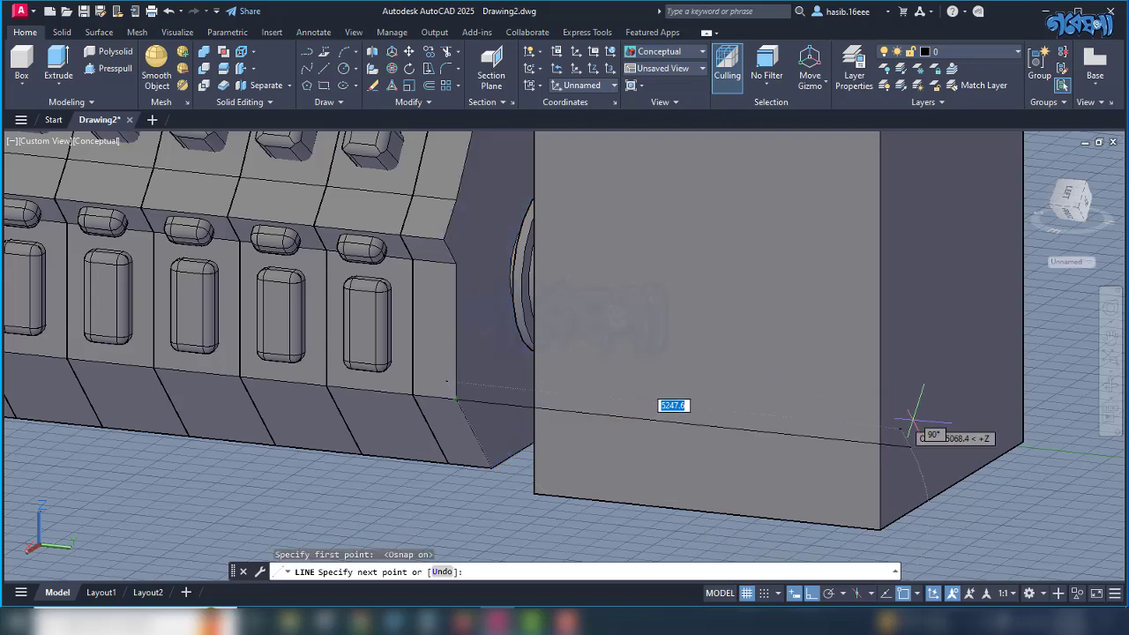
{"action": "middle_click_drag", "start_coordinate": [995, 423], "coordinate": [877, 413], "text": "shift"}
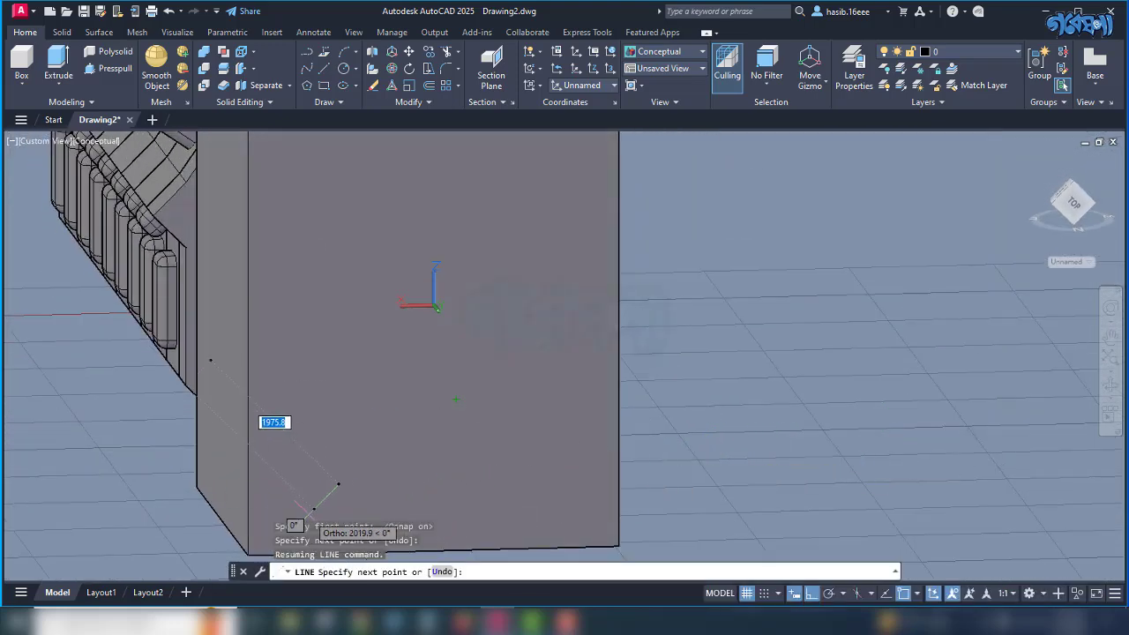
{"action": "left_click", "coordinate": [276, 506]}
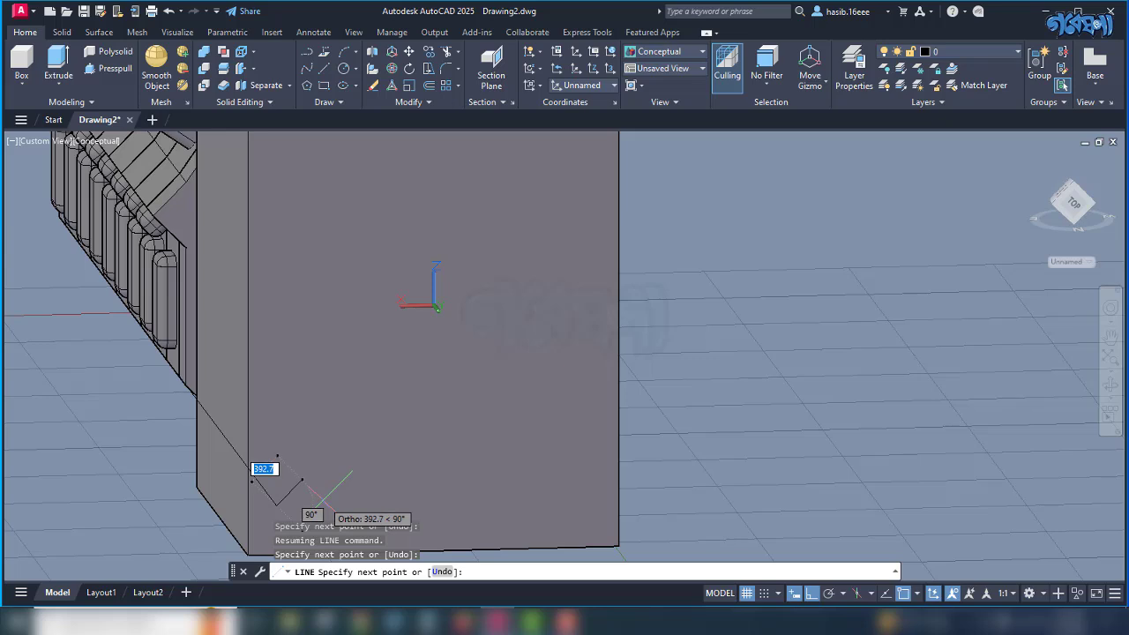
{"action": "key", "text": "Return"}
{"action": "middle_click_drag", "start_coordinate": [302, 491], "coordinate": [463, 441], "text": "shift"}
{"action": "key", "text": "Return"}
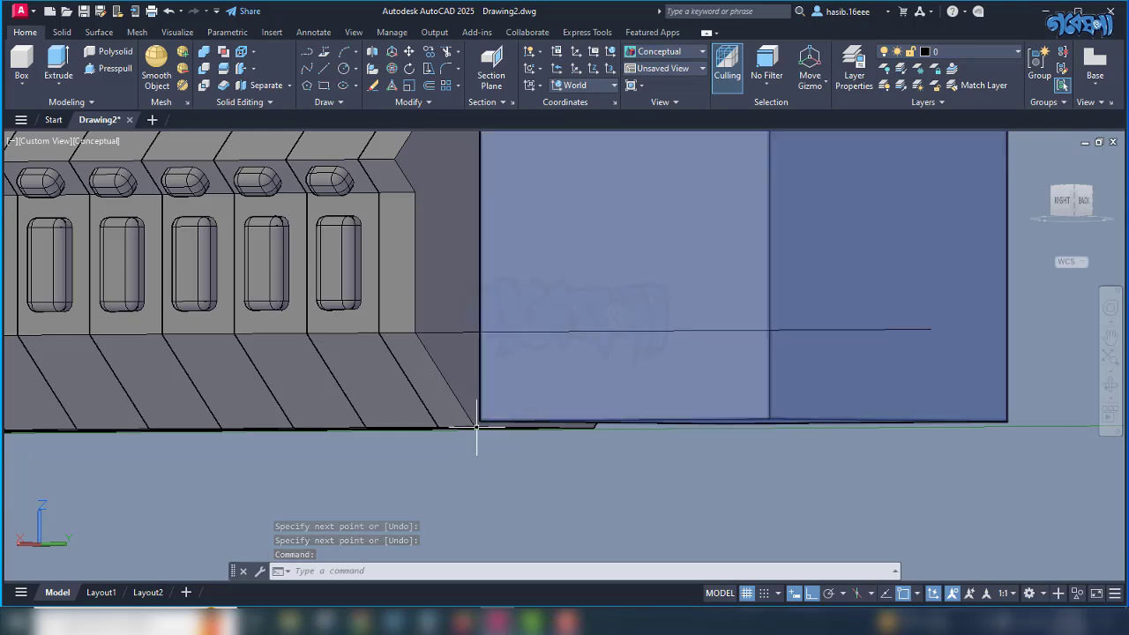
Draw a second line between the box's bottom corners along its base edge.
{"action": "type", "text": "l"}
{"action": "key", "text": "Return"}
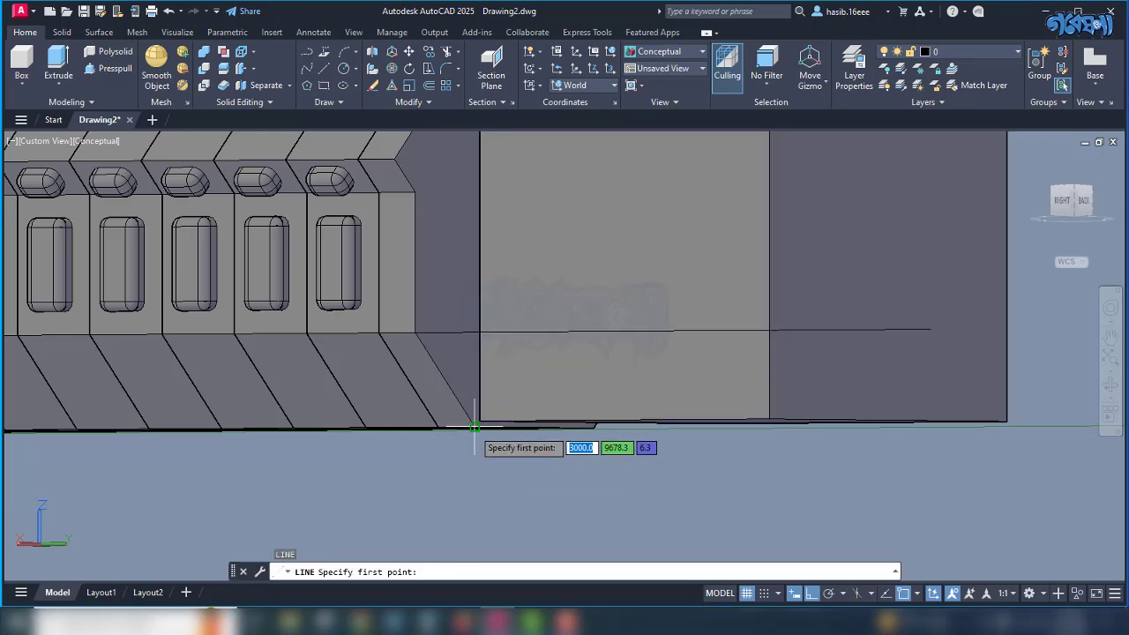
{"action": "left_click", "coordinate": [474, 430]}
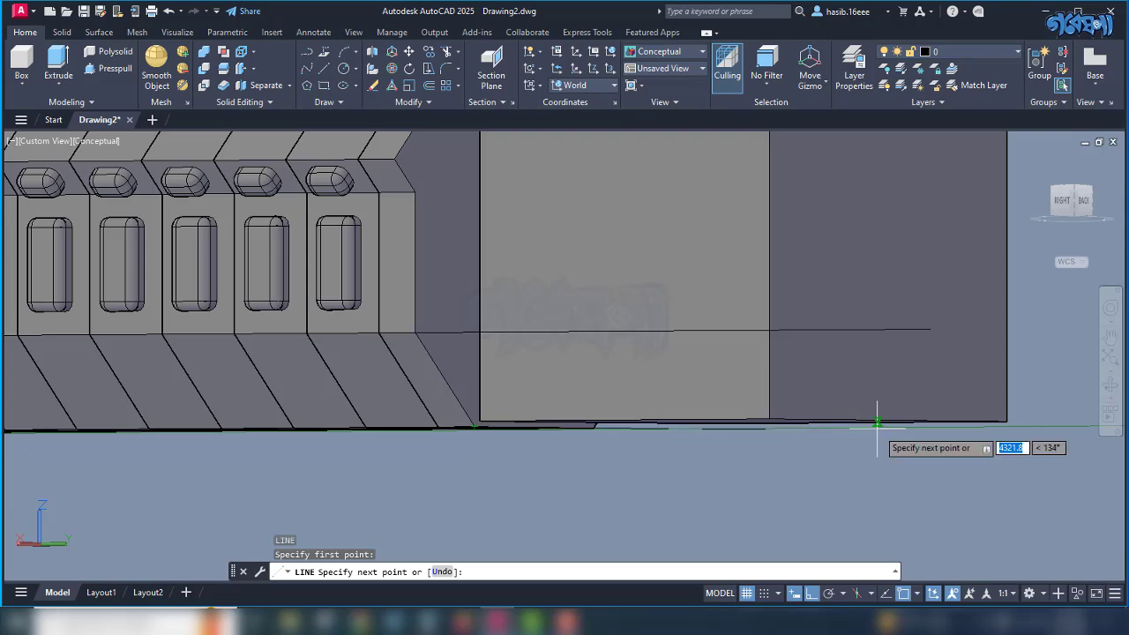
{"action": "middle_click_drag", "start_coordinate": [914, 431], "coordinate": [950, 441], "text": "shift"}
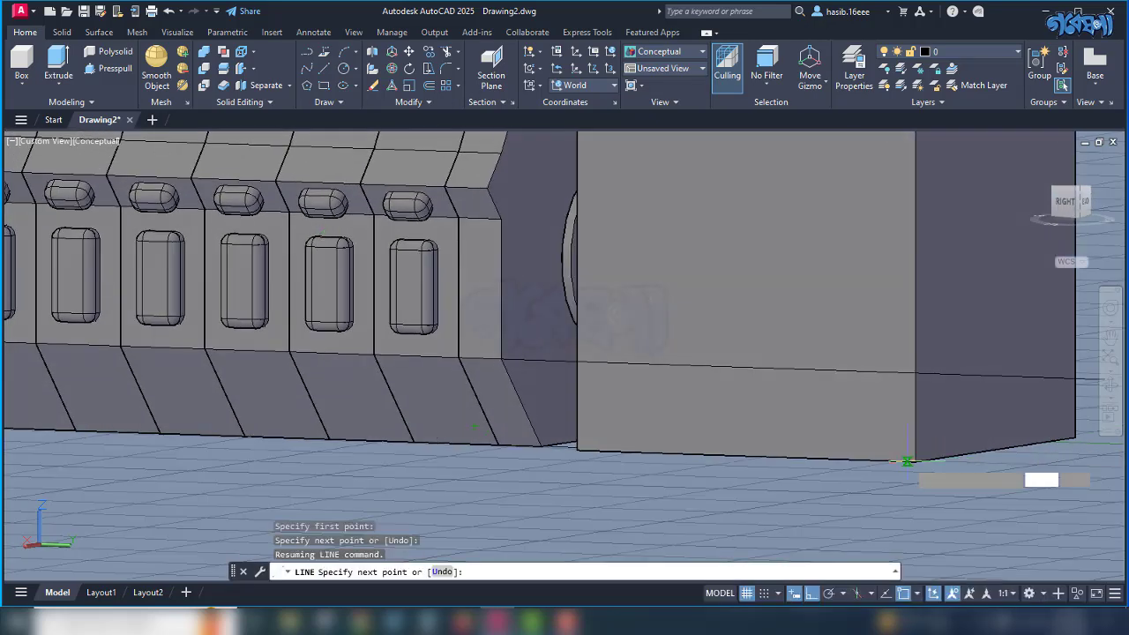
{"action": "scroll", "coordinate": [894, 456], "scroll_direction": "down", "scroll_amount": 4}
{"action": "left_click", "coordinate": [953, 452]}
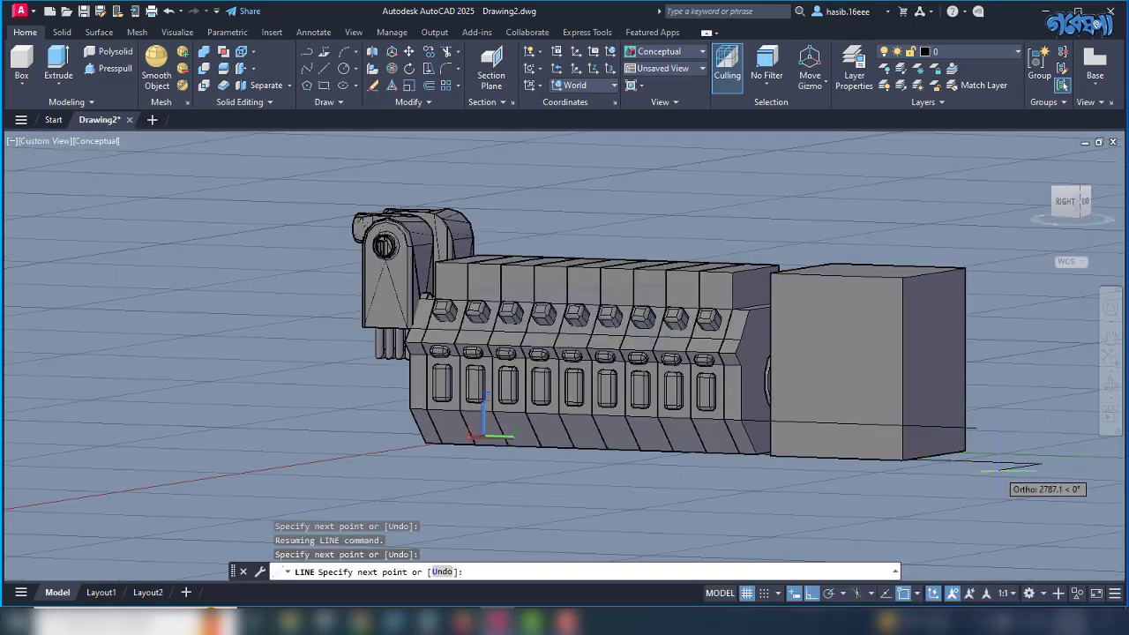
{"action": "key", "text": "Return"}
{"action": "scroll", "coordinate": [952, 451], "scroll_direction": "up", "scroll_amount": 8}
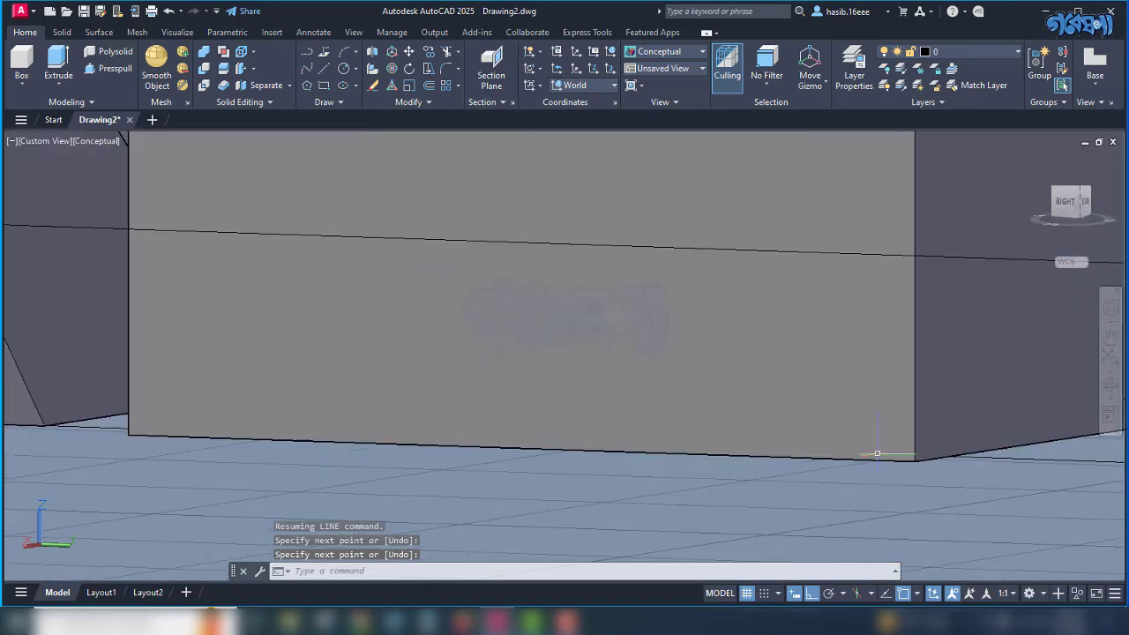
{"action": "middle_click_drag", "start_coordinate": [714, 421], "coordinate": [775, 470], "text": "shift"}
{"action": "key", "text": "Escape"}
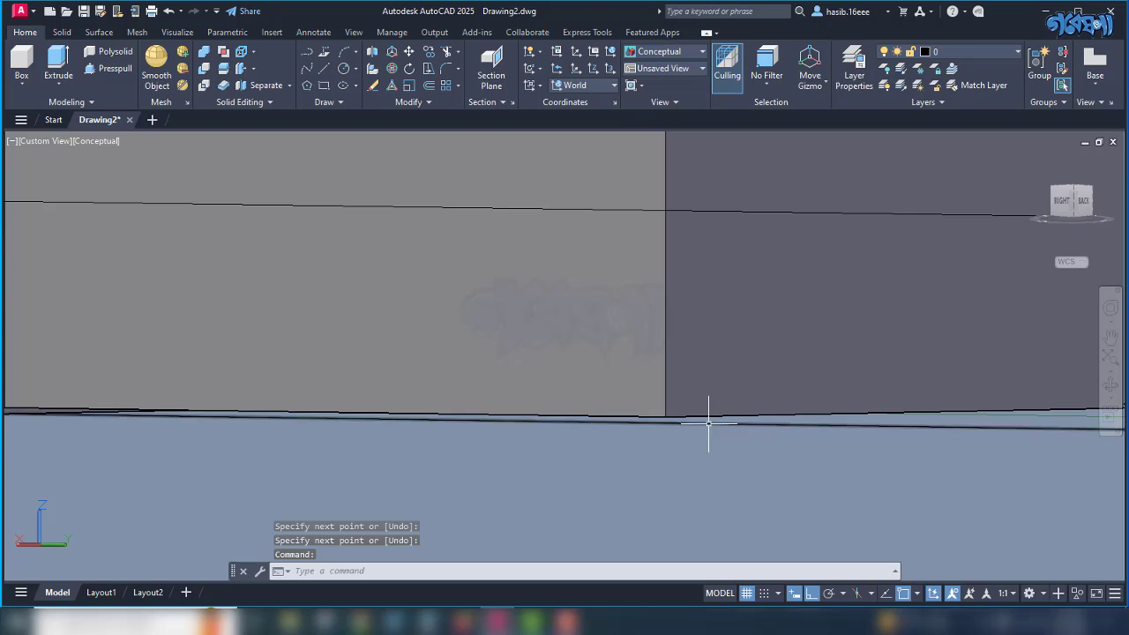
{"action": "left_click", "coordinate": [672, 390]}
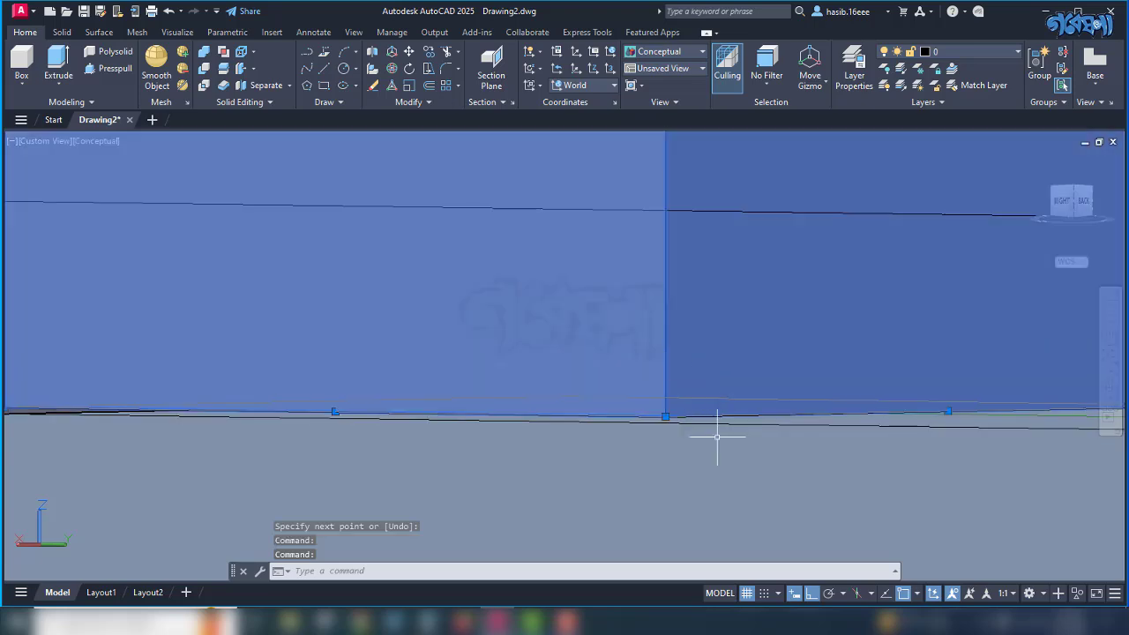
{"action": "key", "text": "Return"}
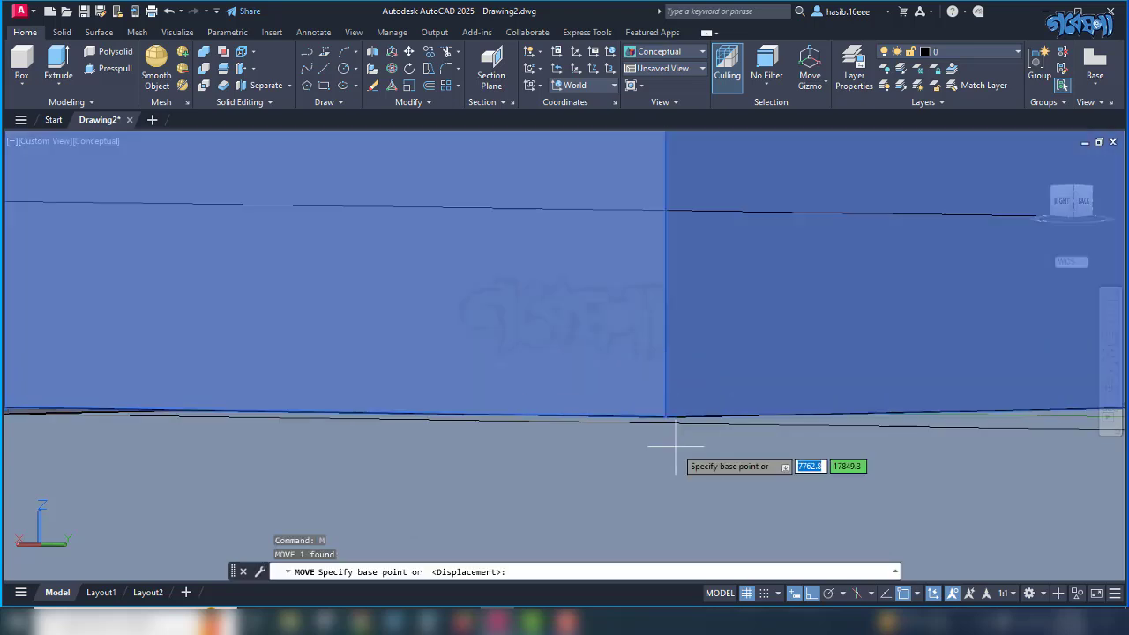
{"action": "middle_click_drag", "start_coordinate": [768, 434], "coordinate": [650, 479], "text": "shift"}
{"action": "scroll", "coordinate": [409, 481], "scroll_direction": "up", "scroll_amount": 3}
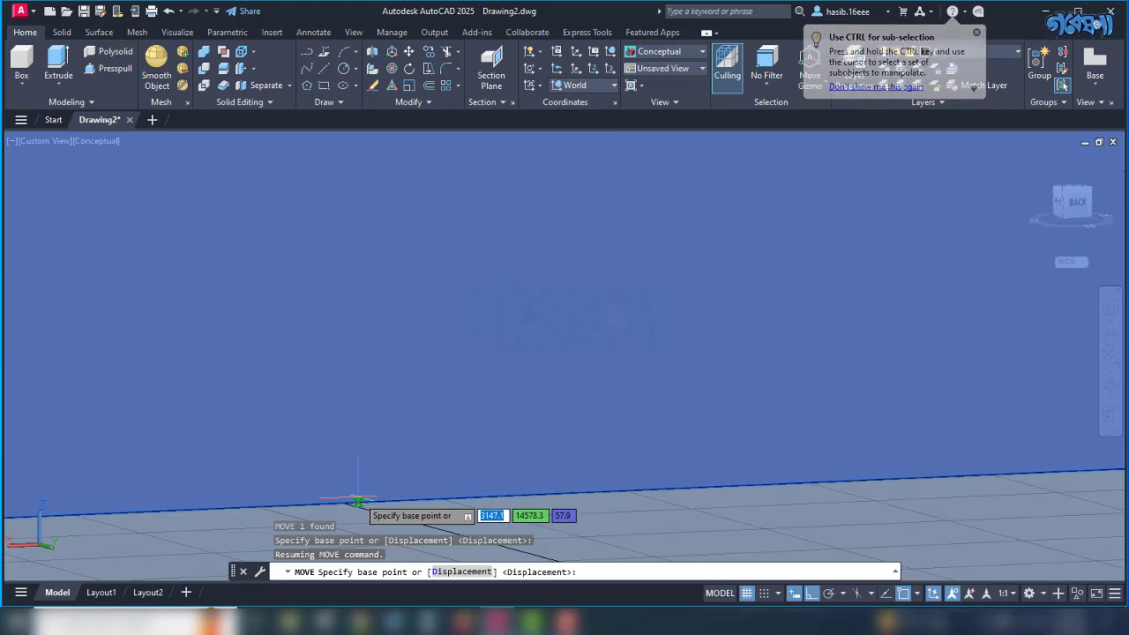
{"action": "middle_click_drag", "start_coordinate": [358, 508], "coordinate": [324, 518]}
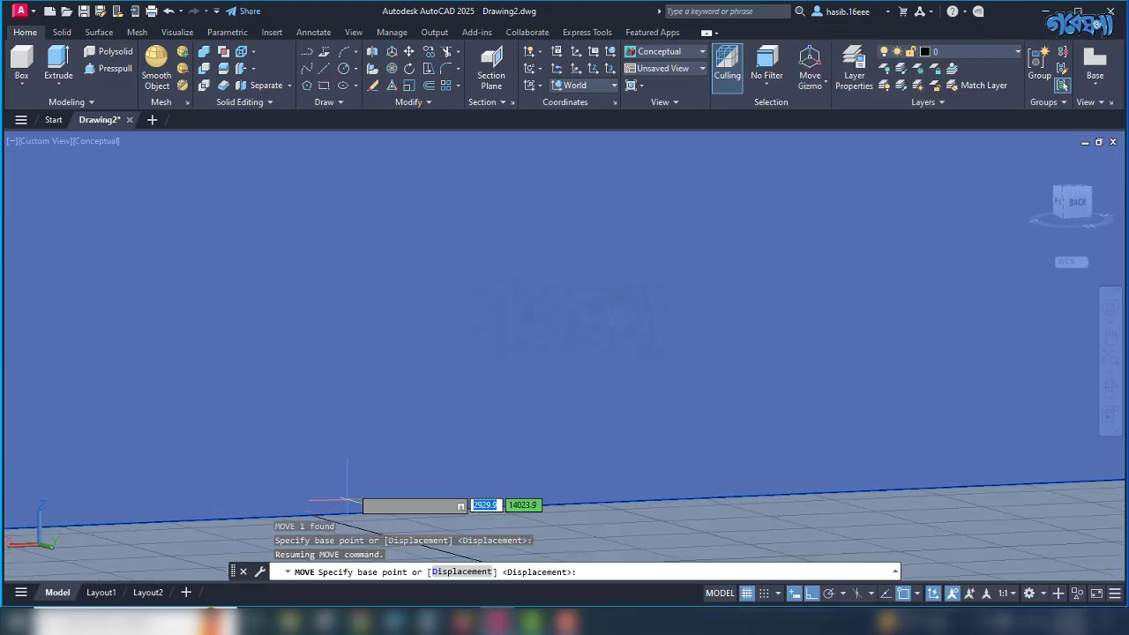
{"action": "scroll", "coordinate": [357, 456], "scroll_direction": "up", "scroll_amount": 2}
{"action": "scroll", "coordinate": [402, 379], "scroll_direction": "down", "scroll_amount": 4}
{"action": "scroll", "coordinate": [383, 448], "scroll_direction": "down", "scroll_amount": 1}
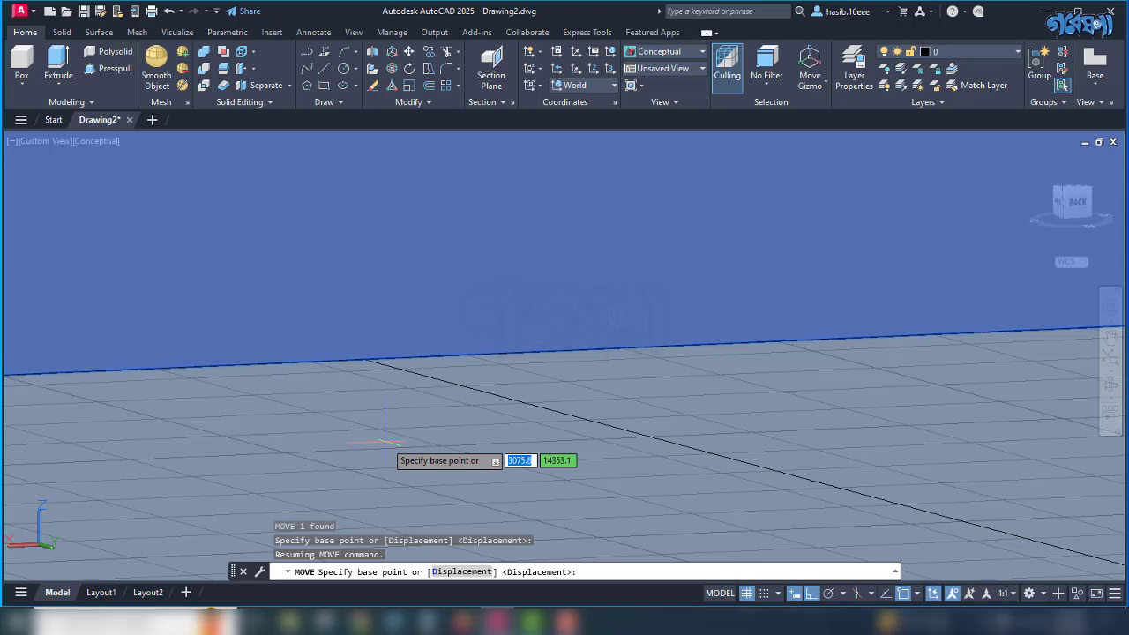
{"action": "key", "text": "Escape"}
{"action": "scroll", "coordinate": [379, 360], "scroll_direction": "down", "scroll_amount": 1}
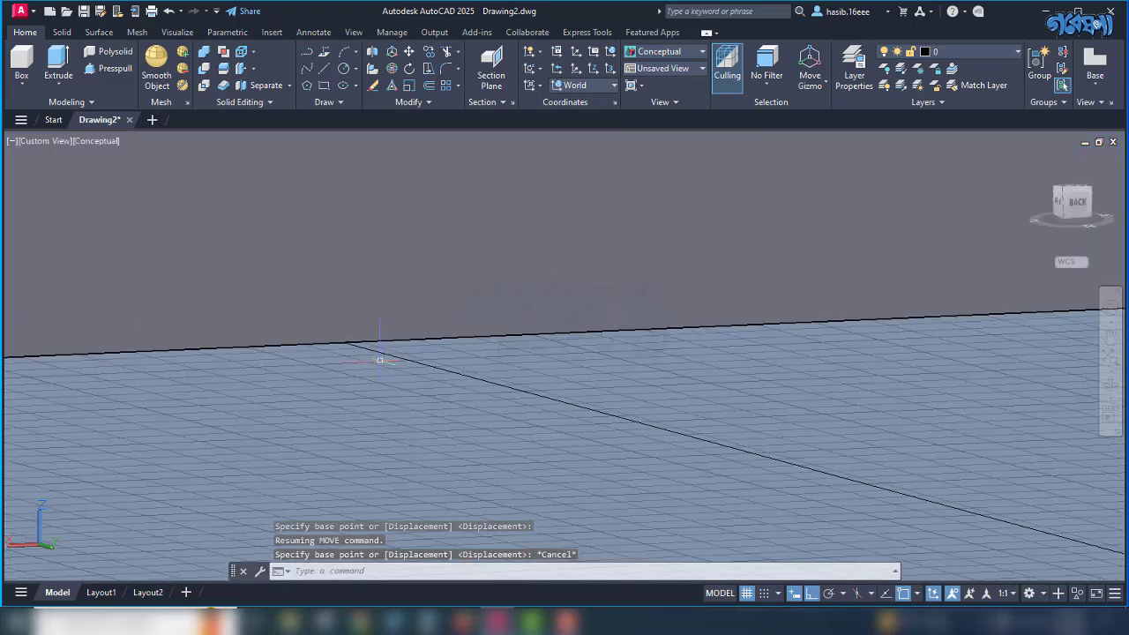
{"action": "scroll", "coordinate": [430, 379], "scroll_direction": "up", "scroll_amount": 3}
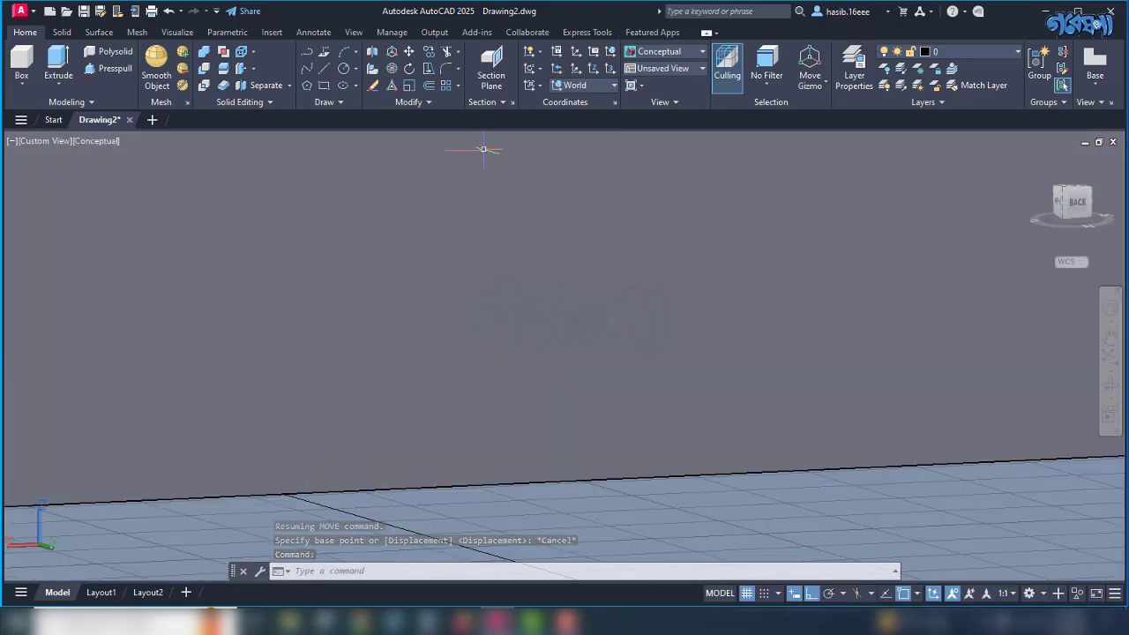
{"action": "middle_click_drag", "start_coordinate": [483, 149], "coordinate": [534, 441], "text": "shift"}
{"action": "scroll", "coordinate": [515, 427], "scroll_direction": "down", "scroll_amount": 3}
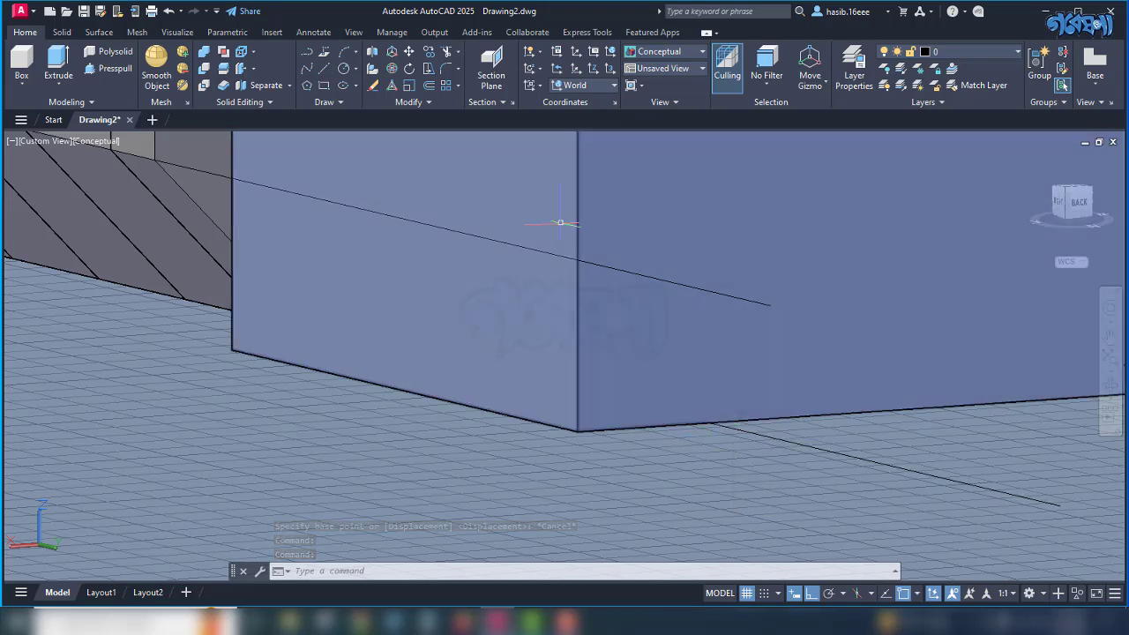
Start a line on the box base edge, then cancel it.
{"action": "left_click", "coordinate": [325, 68]}
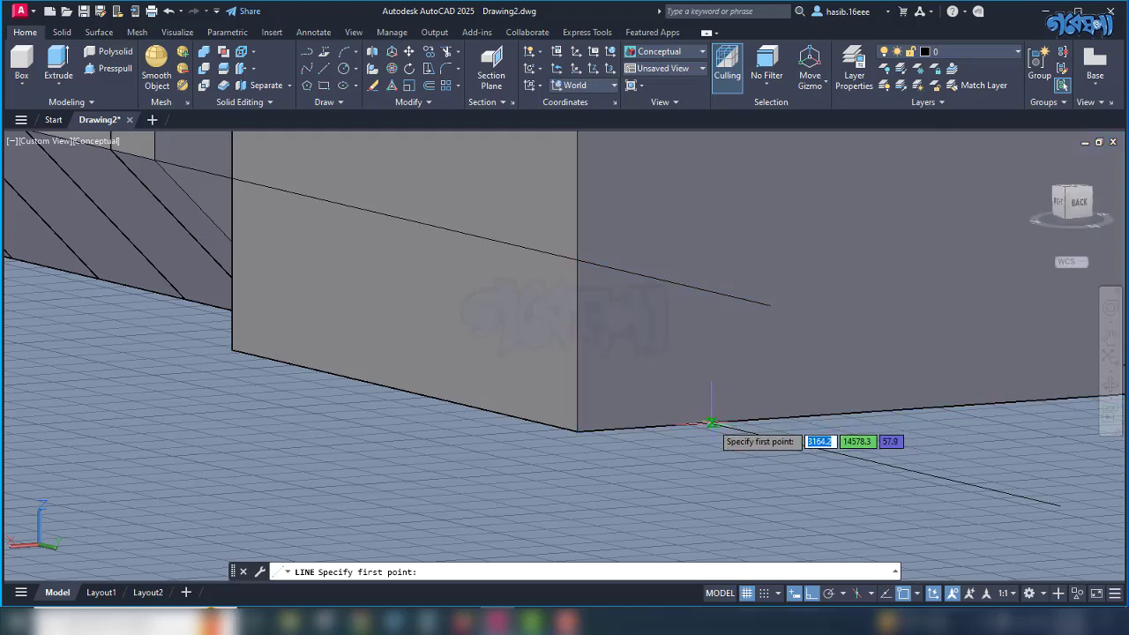
{"action": "scroll", "coordinate": [713, 423], "scroll_direction": "up", "scroll_amount": 3}
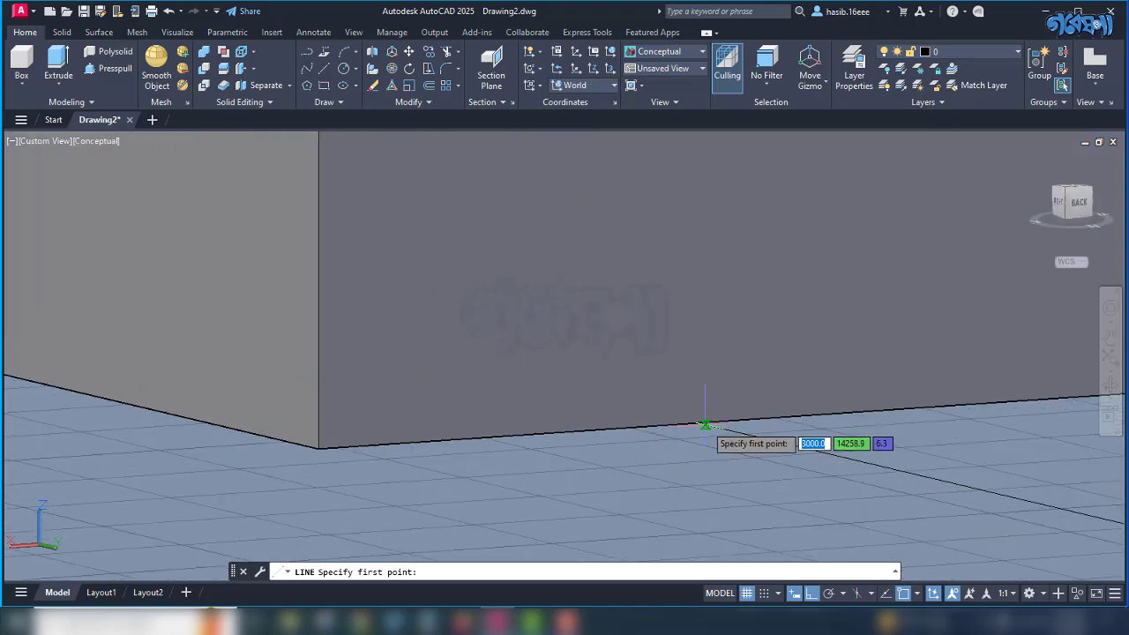
{"action": "left_click", "coordinate": [703, 423]}
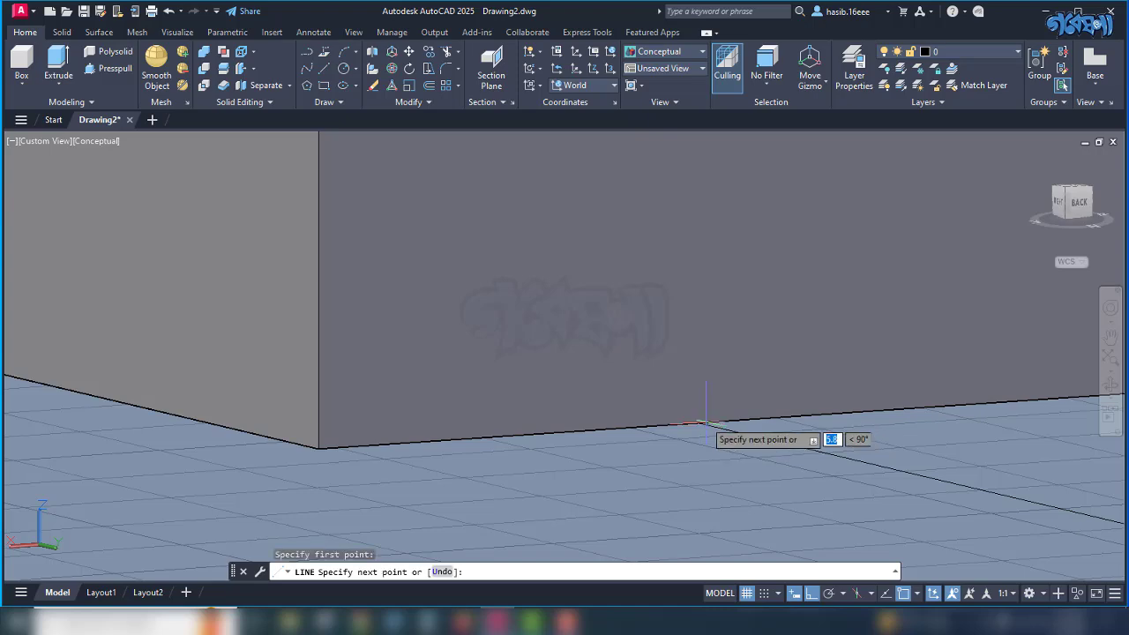
{"action": "scroll", "coordinate": [637, 360], "scroll_direction": "down", "scroll_amount": 4}
{"action": "scroll", "coordinate": [637, 360], "scroll_direction": "down", "scroll_amount": 2}
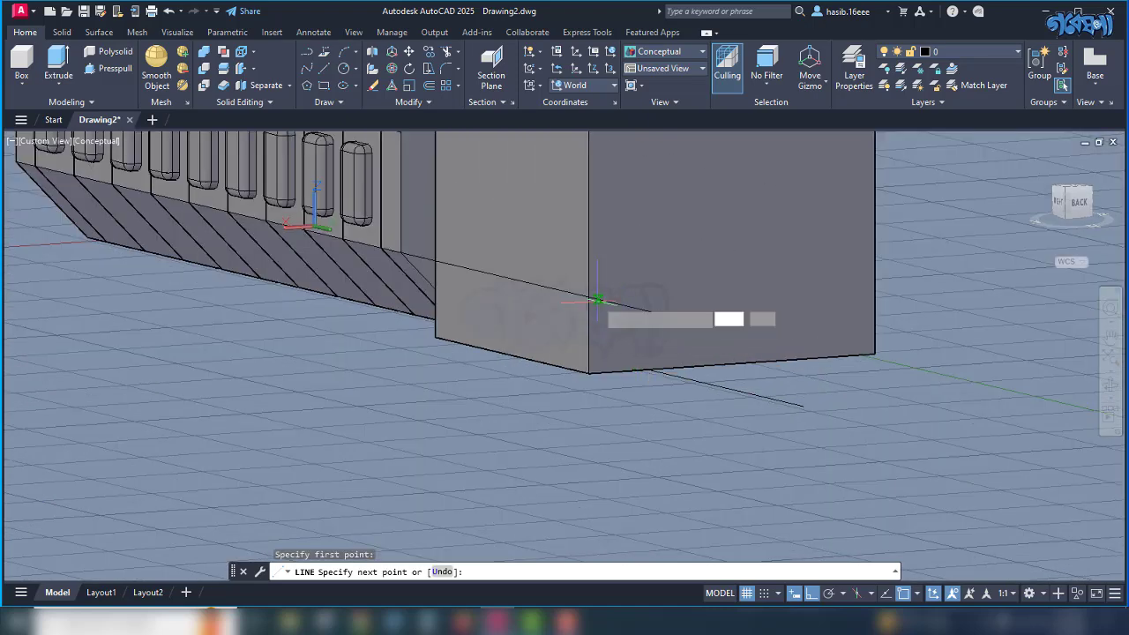
{"action": "scroll", "coordinate": [593, 300], "scroll_direction": "up", "scroll_amount": 3}
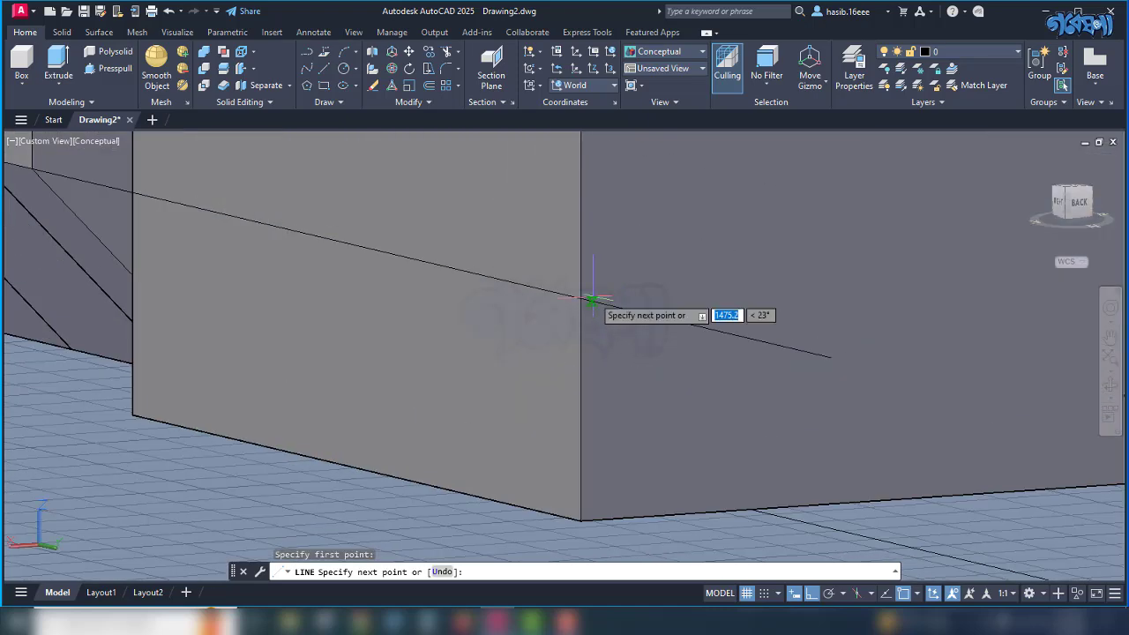
{"action": "key", "text": "Escape"}
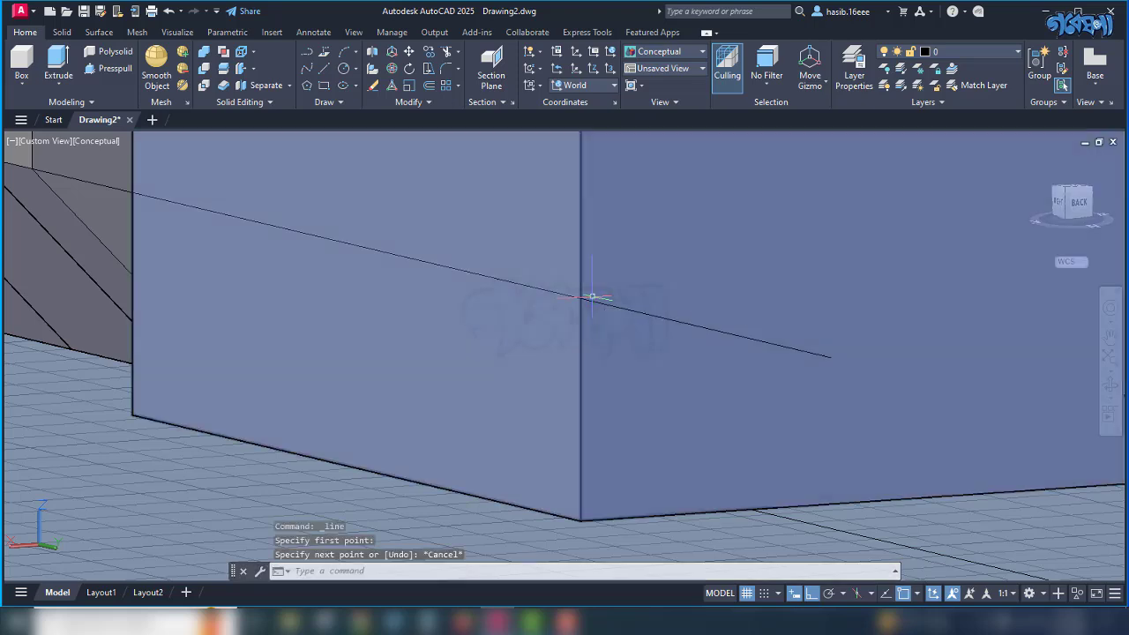
Move the UCS origin to the end block's corner on its face edge.
{"action": "left_click", "coordinate": [593, 68]}
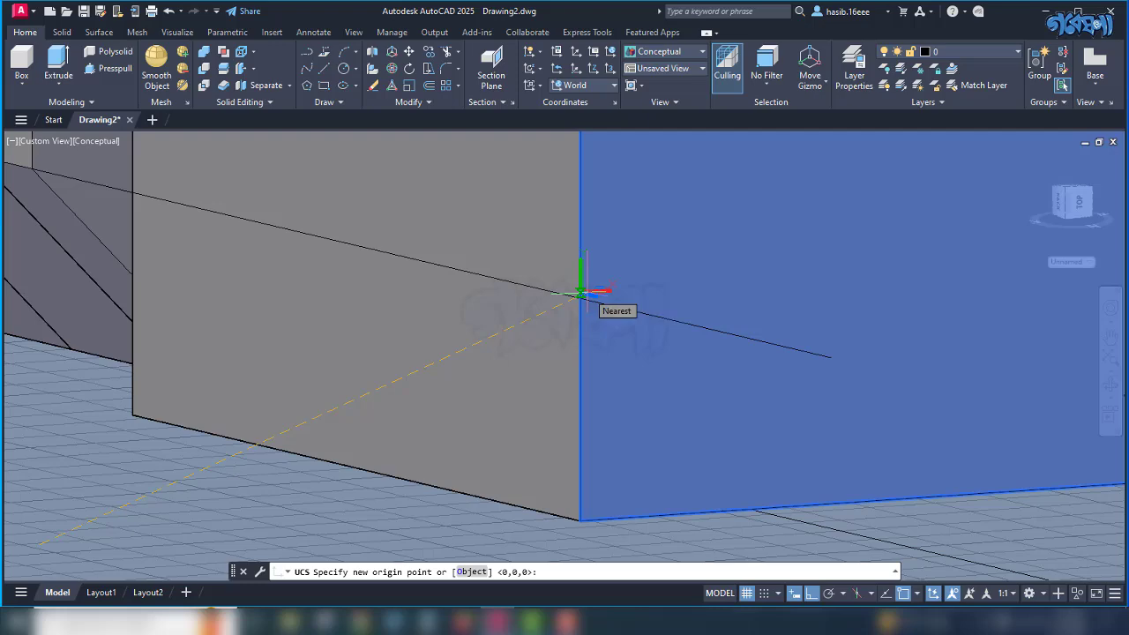
{"action": "left_click", "coordinate": [581, 294]}
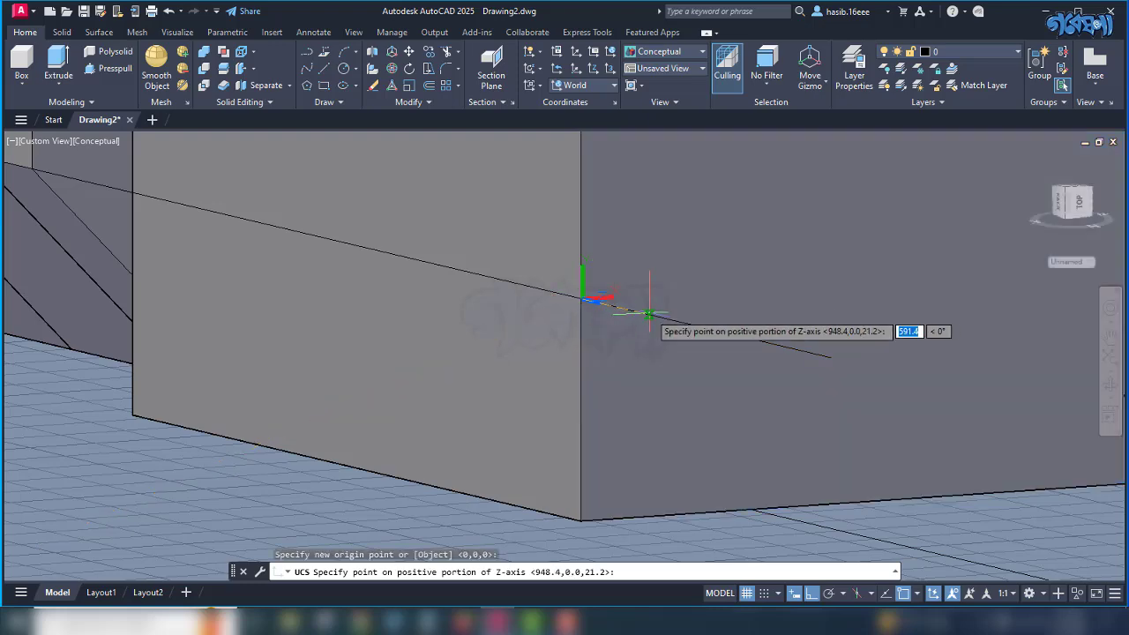
{"action": "left_click", "coordinate": [649, 314]}
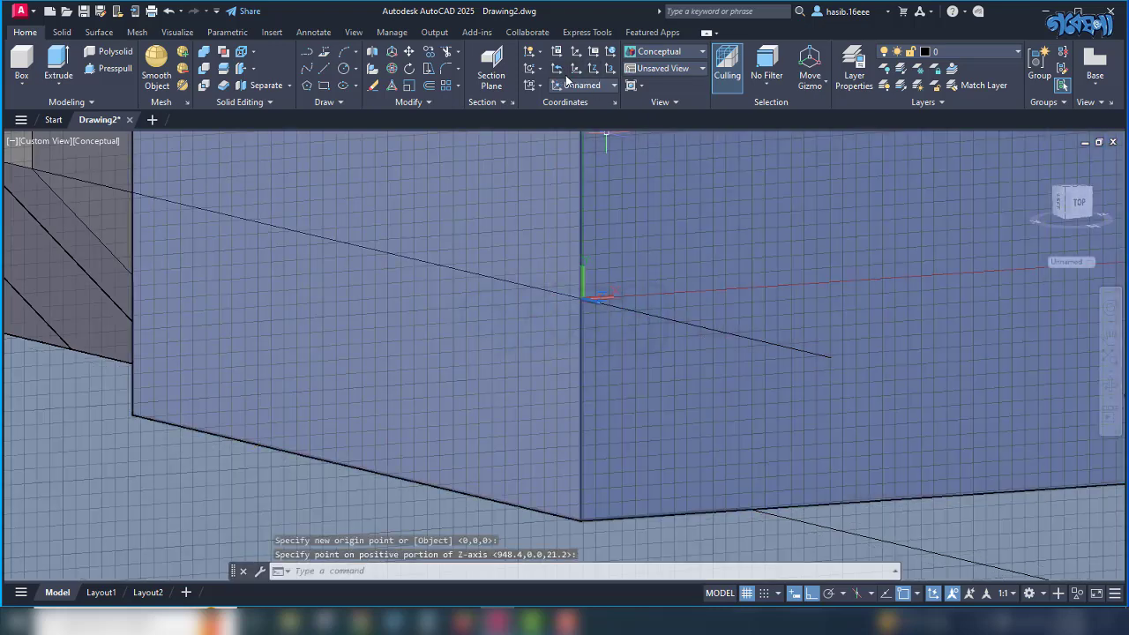
Draw a guide line from the face edge to the block's corner at the new origin.
{"action": "left_click", "coordinate": [325, 68]}
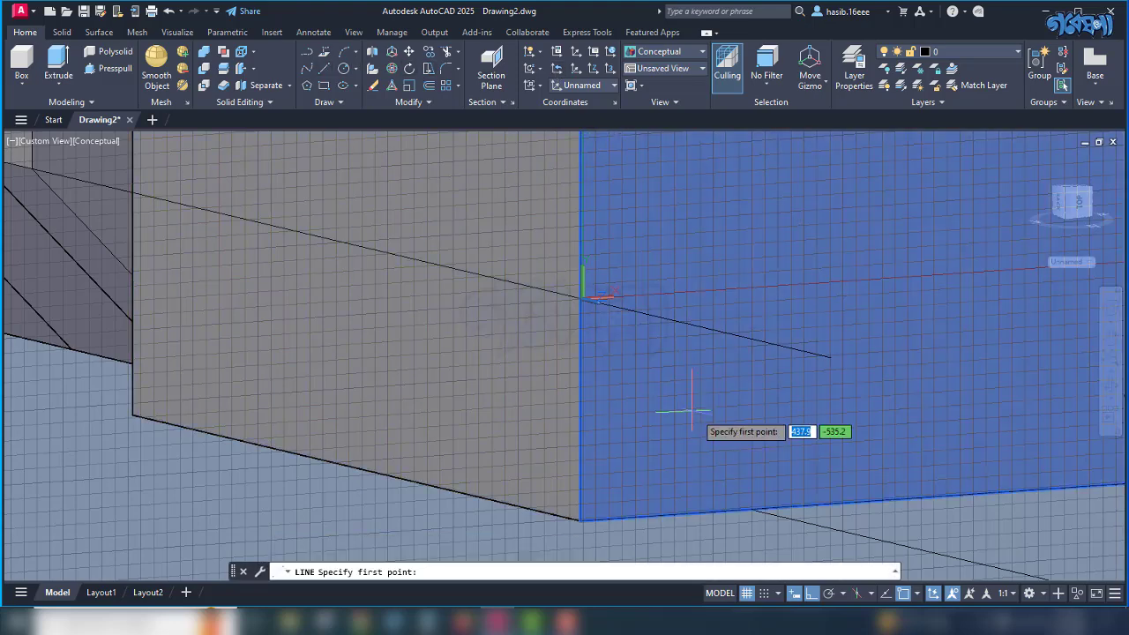
{"action": "left_click", "coordinate": [755, 508]}
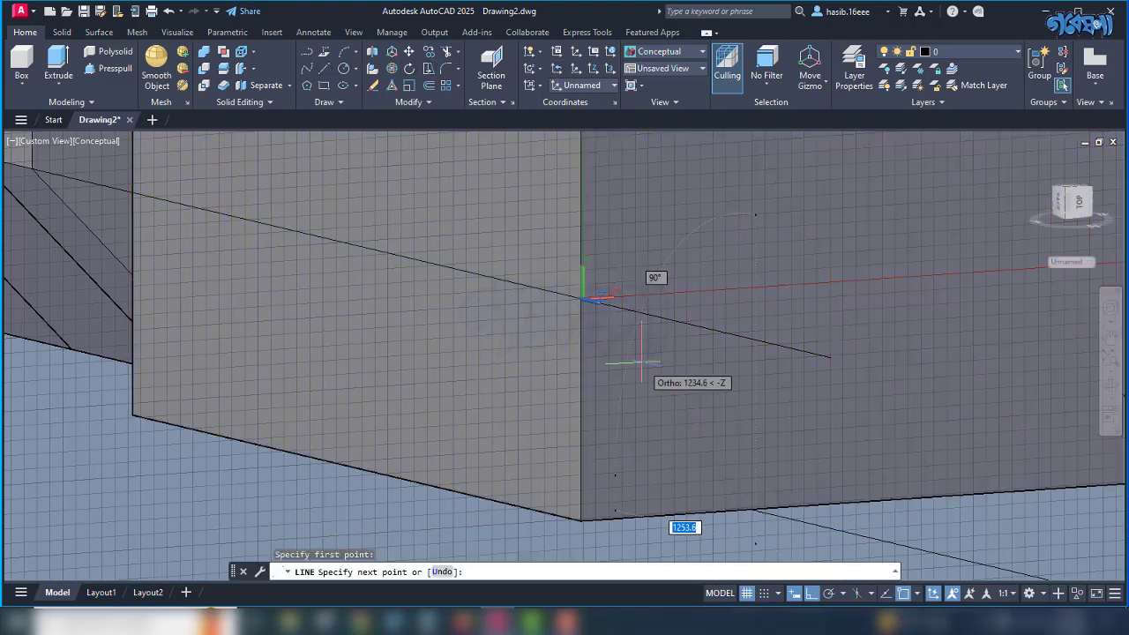
{"action": "left_click", "coordinate": [584, 298]}
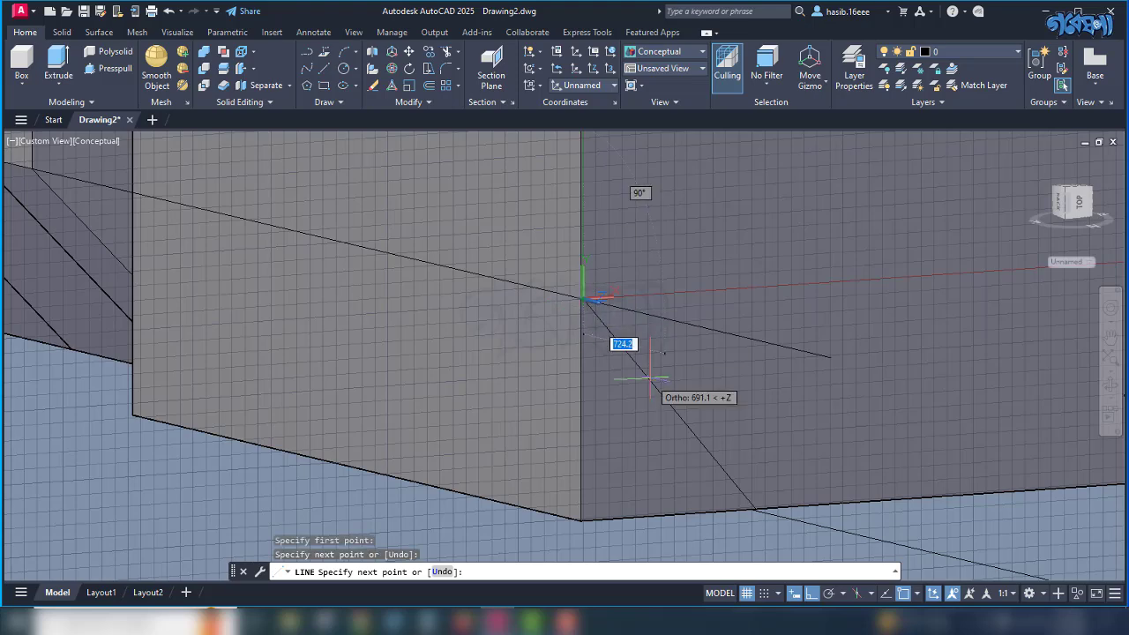
{"action": "key", "text": "Return"}
{"action": "scroll", "coordinate": [605, 383], "scroll_direction": "down", "scroll_amount": 2}
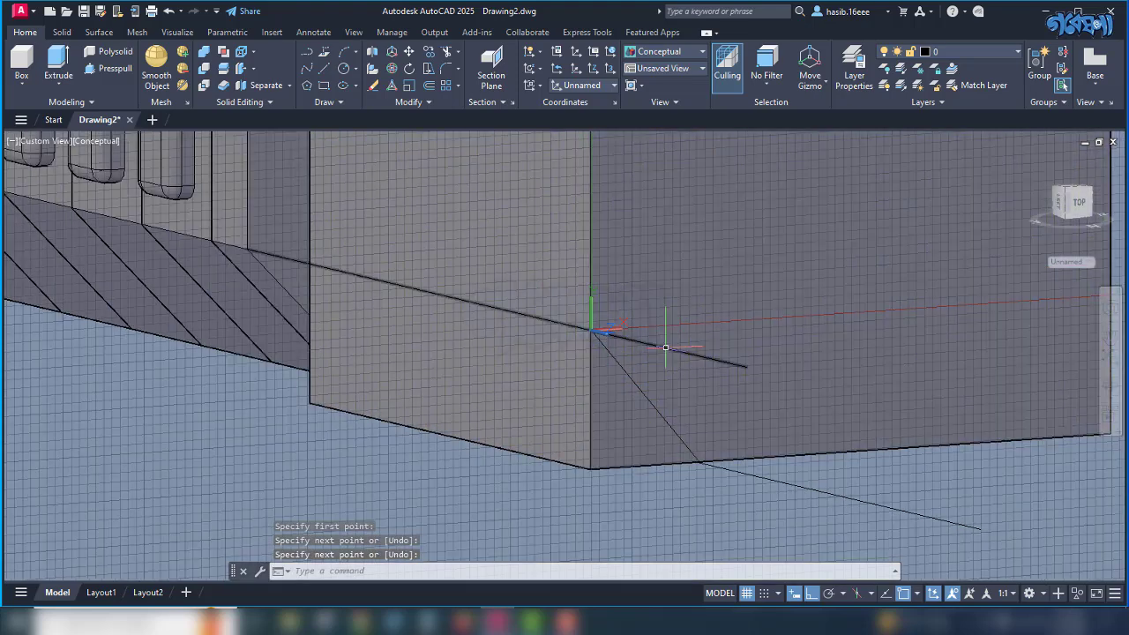
{"action": "left_click", "coordinate": [635, 400]}
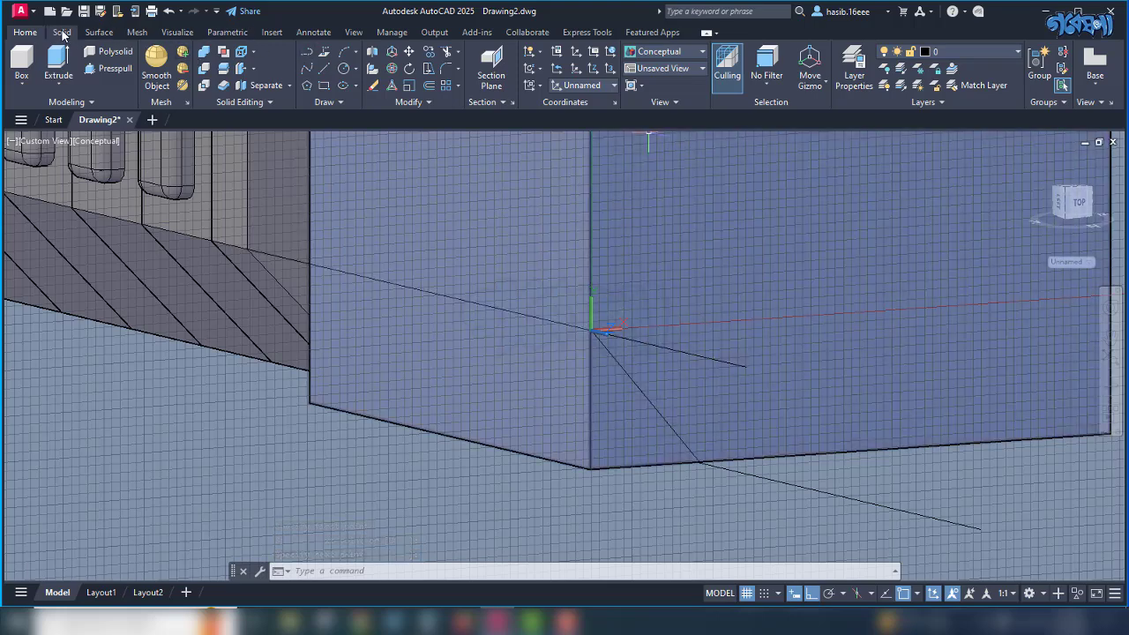
Chamfer the end block's front bottom edge, using the guide line points as distances.
{"action": "left_click", "coordinate": [61, 32]}
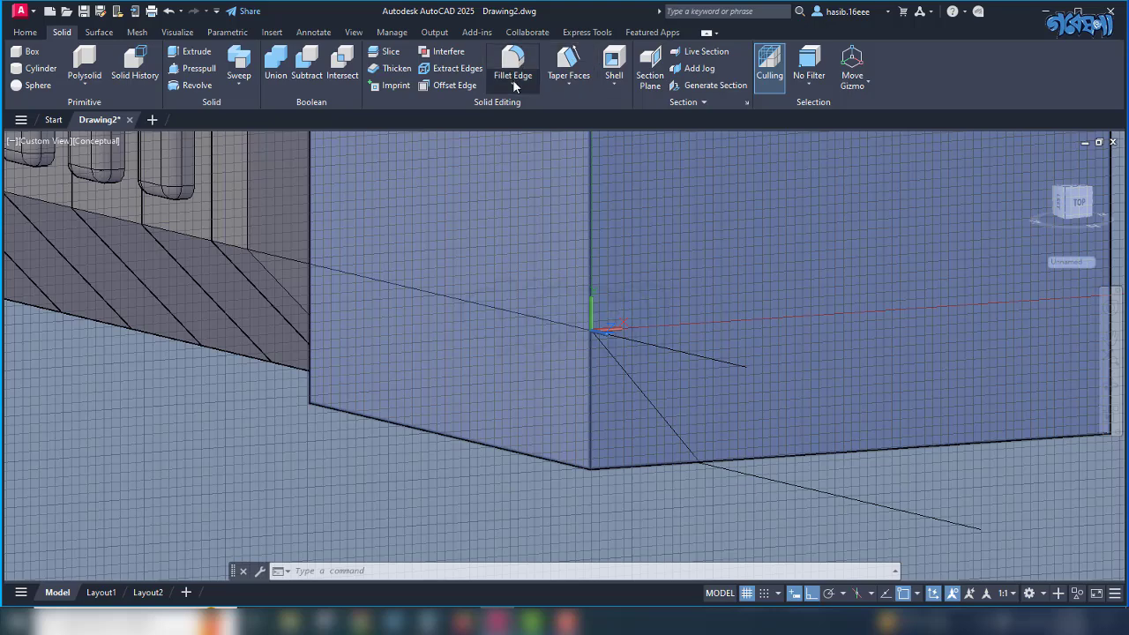
{"action": "left_click", "coordinate": [538, 136]}
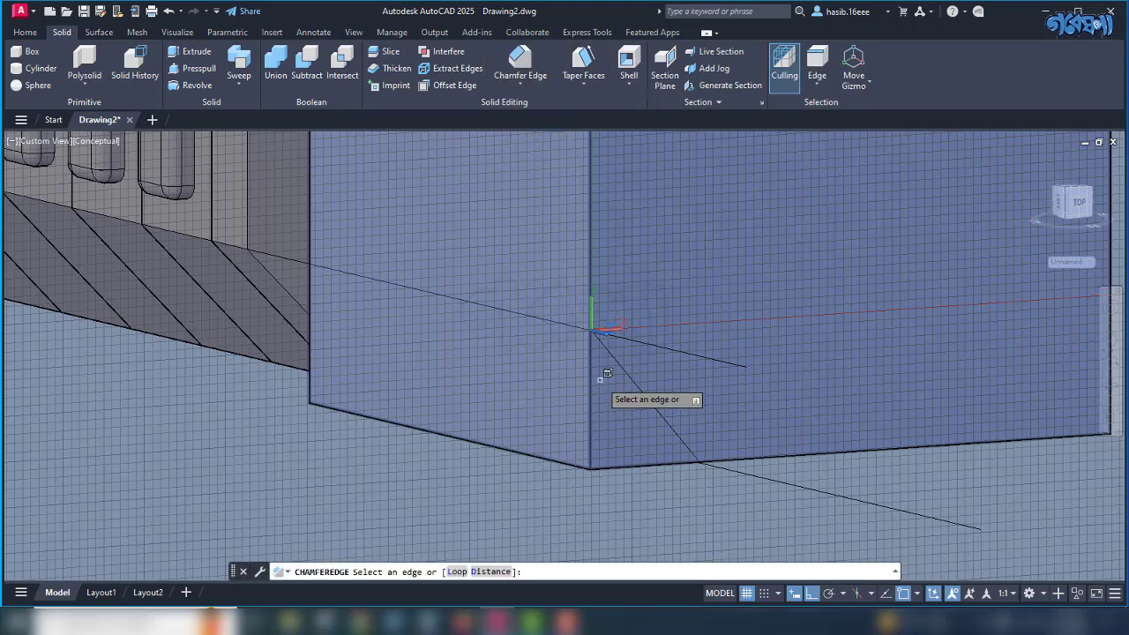
{"action": "left_click", "coordinate": [566, 462]}
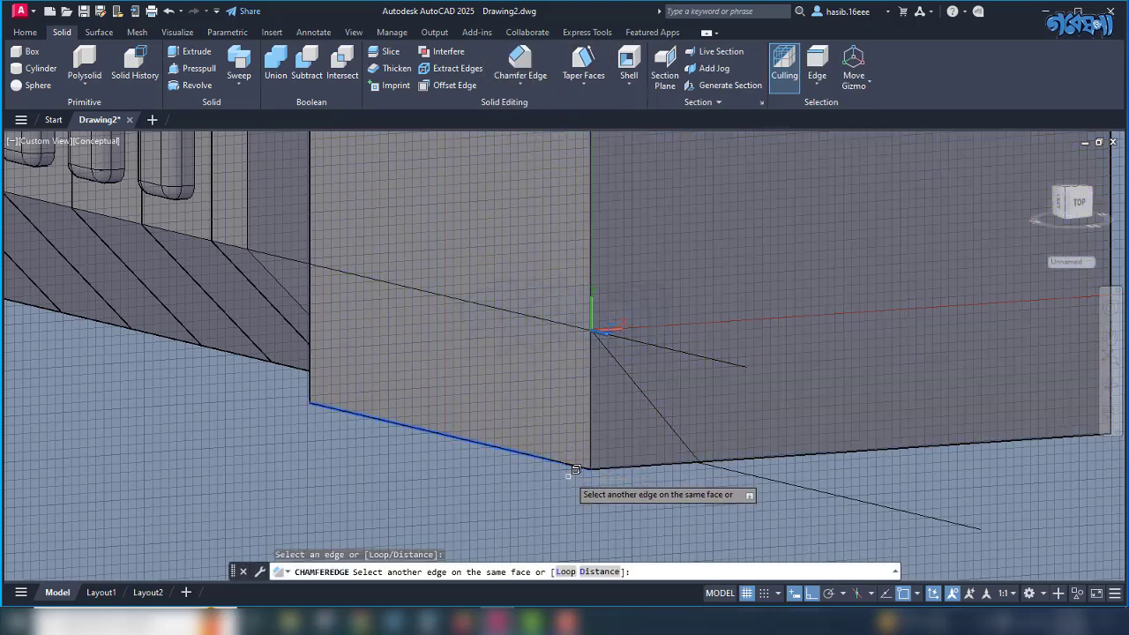
{"action": "left_click", "coordinate": [584, 574]}
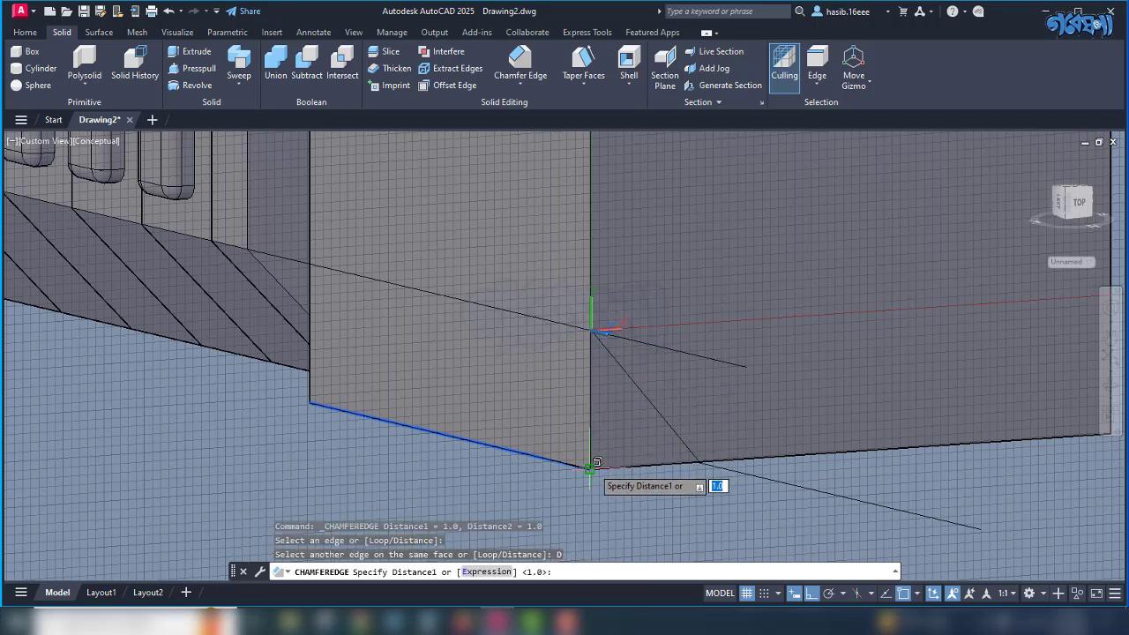
{"action": "left_click", "coordinate": [590, 467]}
{"action": "left_click", "coordinate": [592, 332]}
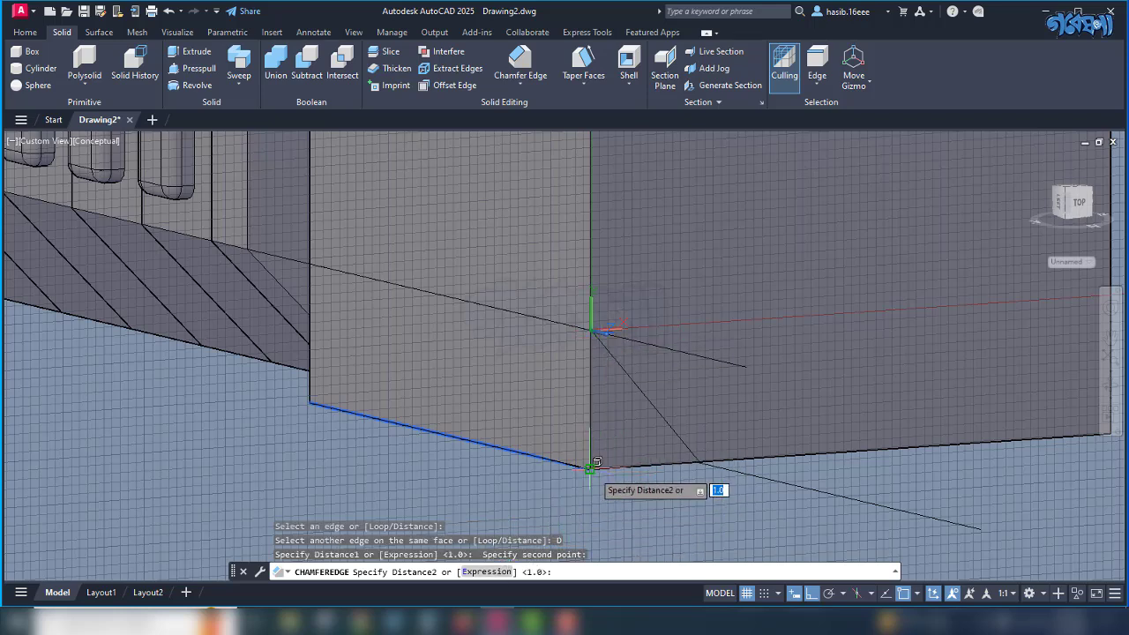
{"action": "left_click", "coordinate": [590, 468]}
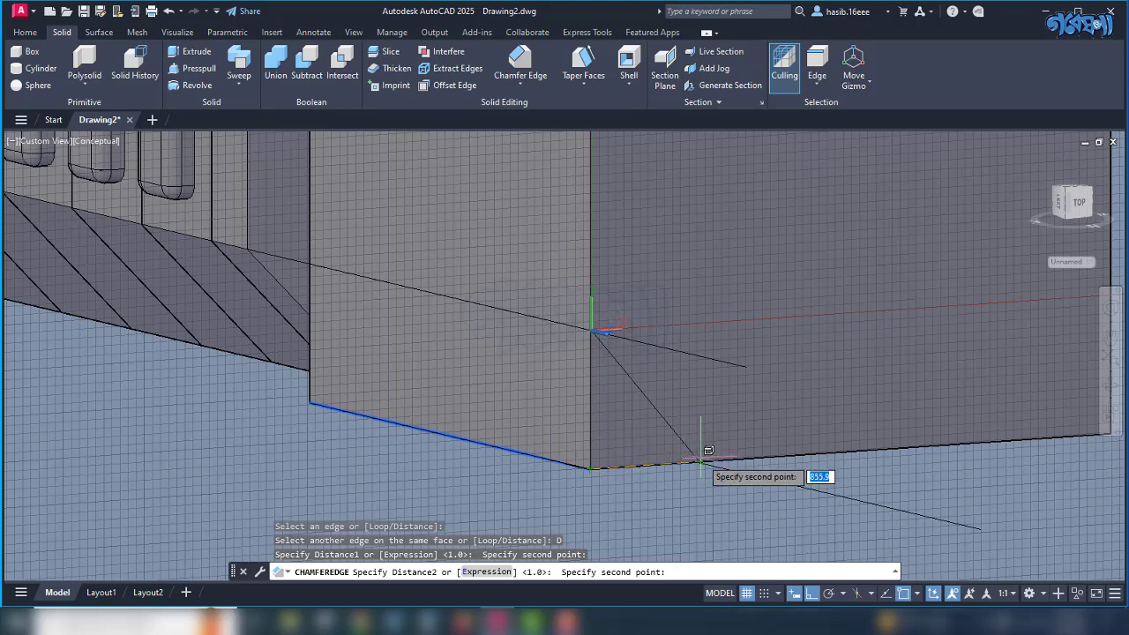
{"action": "left_click", "coordinate": [701, 459]}
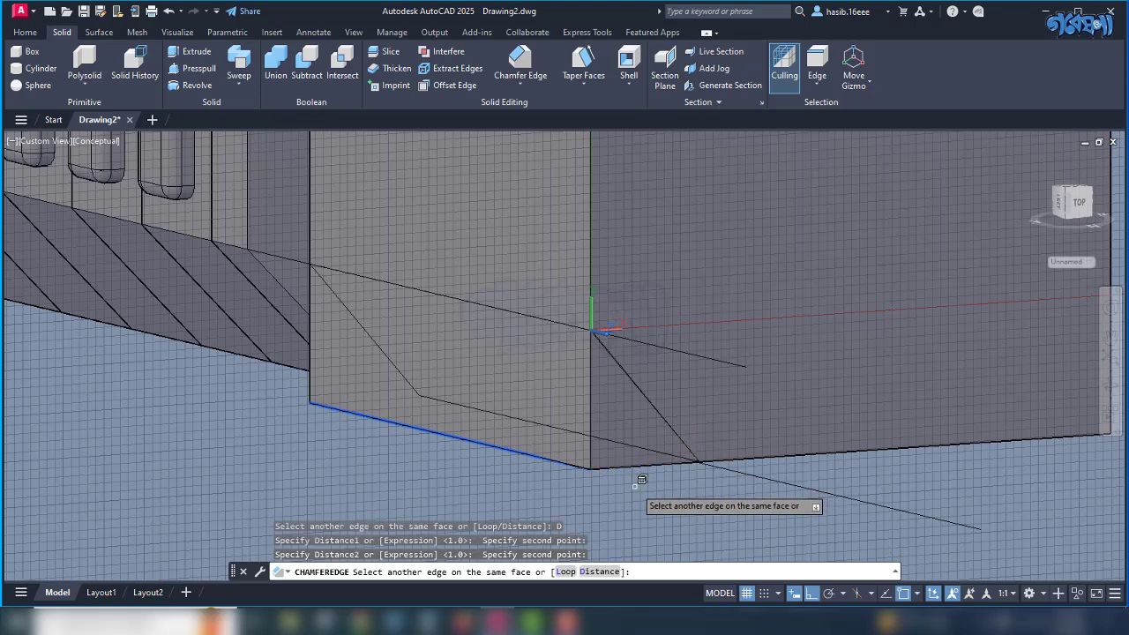
{"action": "key", "text": "Return"}
{"action": "key", "text": "Return"}
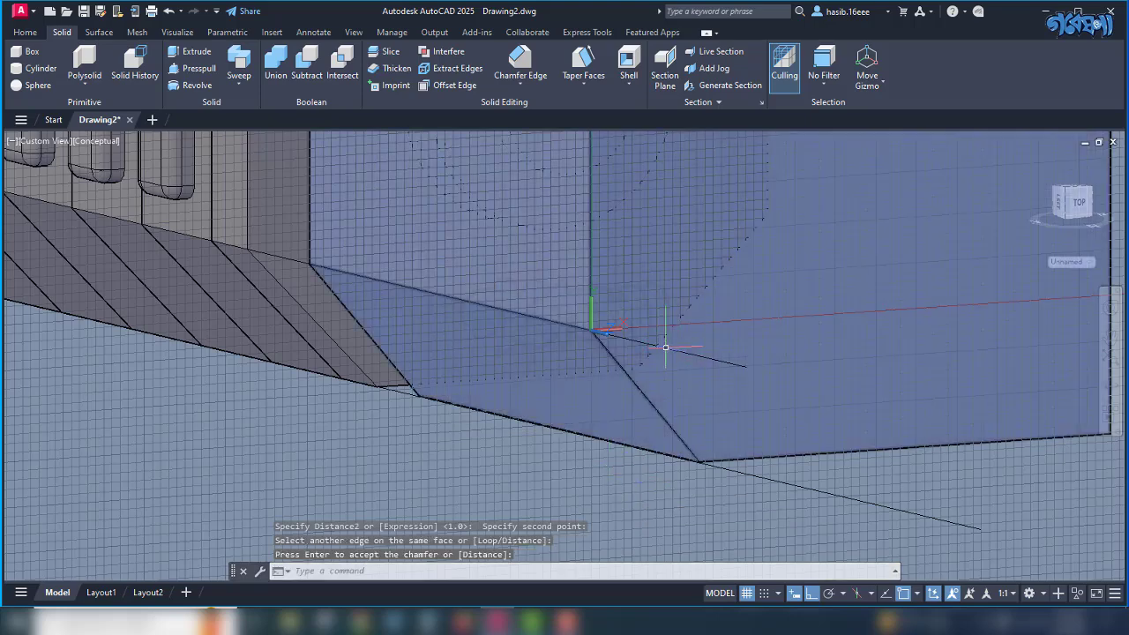
Erase the three guide lines.
{"action": "left_click", "coordinate": [665, 347]}
{"action": "left_click", "coordinate": [739, 470]}
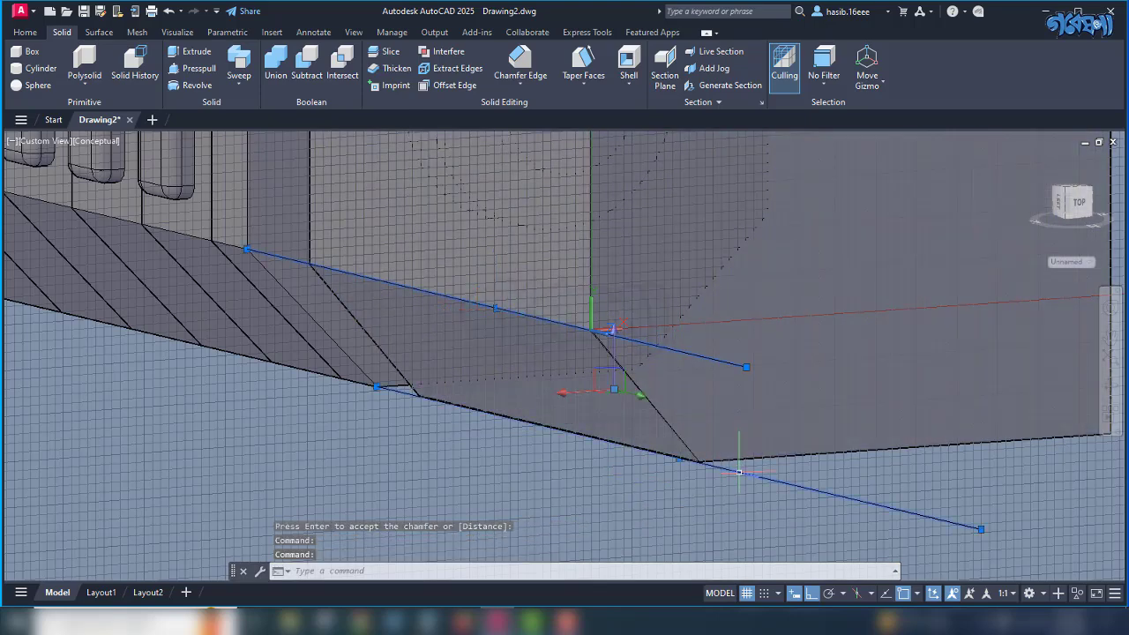
{"action": "left_click", "coordinate": [667, 428]}
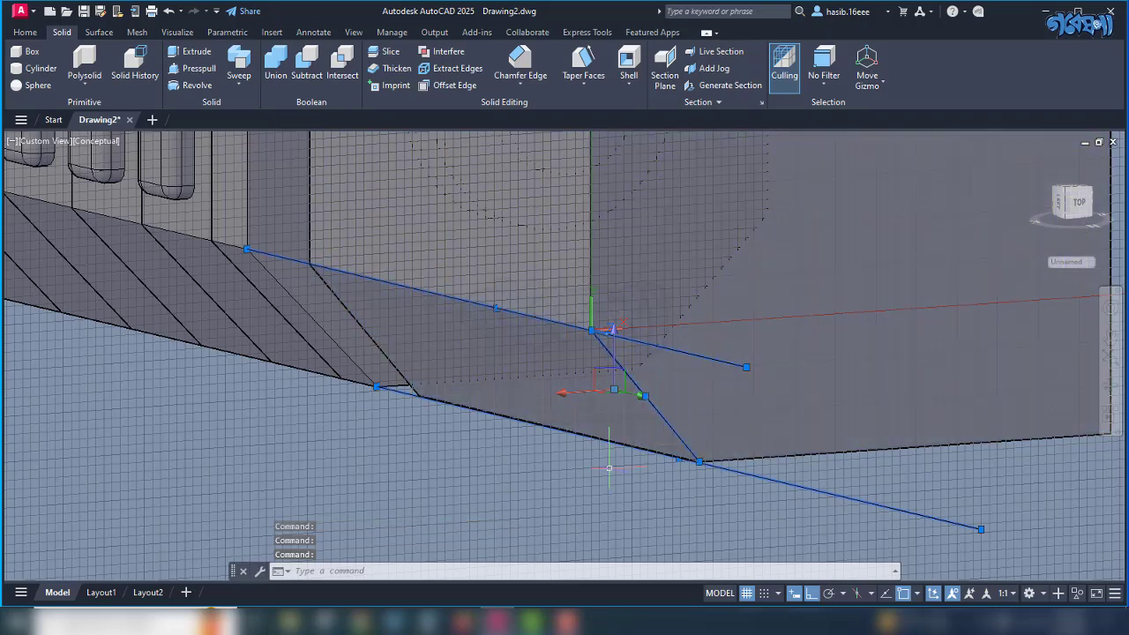
{"action": "key", "text": "Delete"}
{"action": "middle_click_drag", "start_coordinate": [609, 469], "coordinate": [593, 415], "text": "shift"}
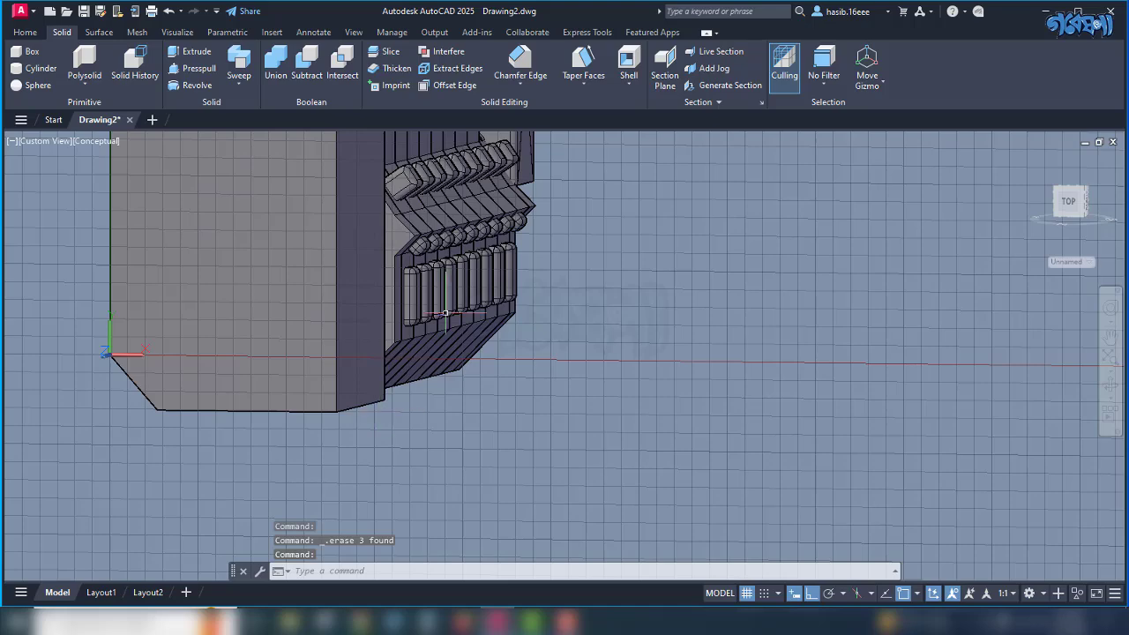
Chamfer the block's other bottom edge with the same distances.
{"action": "left_click", "coordinate": [520, 62]}
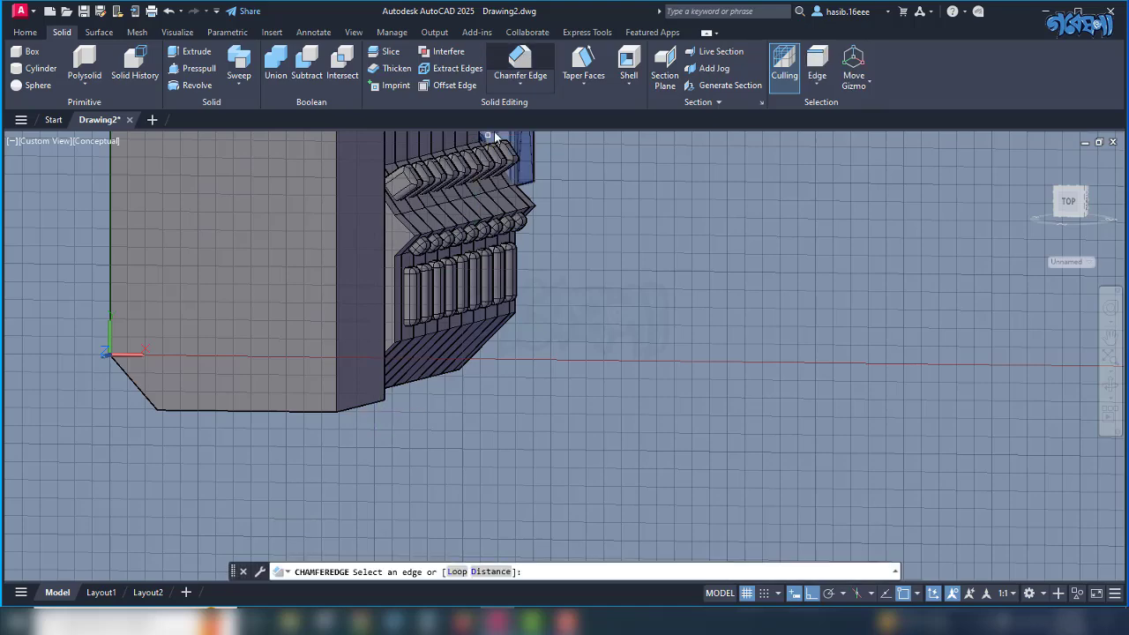
{"action": "left_click", "coordinate": [370, 403]}
{"action": "key", "text": "Return"}
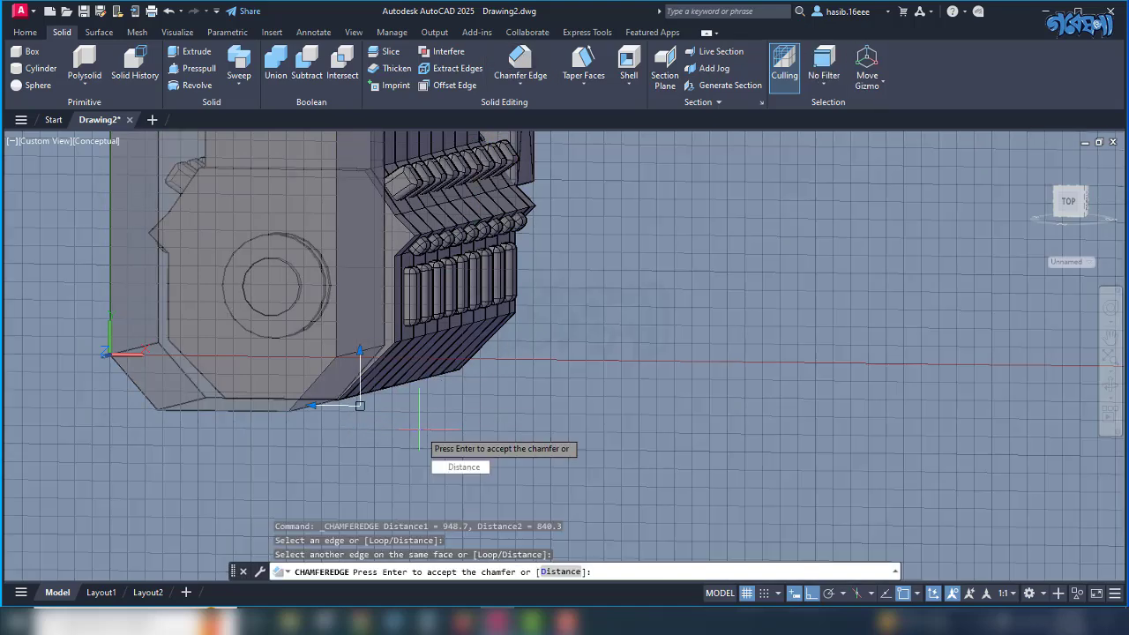
{"action": "key", "text": "Return"}
{"action": "middle_click_drag", "start_coordinate": [387, 423], "coordinate": [448, 433], "text": "shift"}
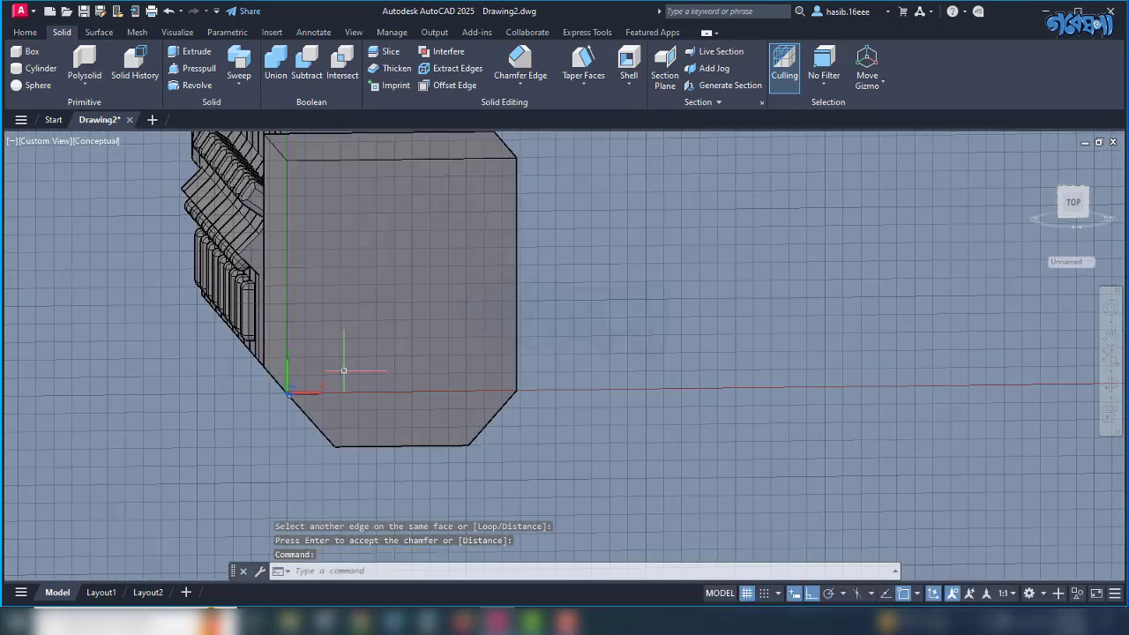
{"action": "scroll", "coordinate": [343, 370], "scroll_direction": "down", "scroll_amount": 2}
{"action": "middle_click_drag", "start_coordinate": [343, 371], "coordinate": [535, 356], "text": "shift"}
{"action": "scroll", "coordinate": [343, 257], "scroll_direction": "up", "scroll_amount": 3}
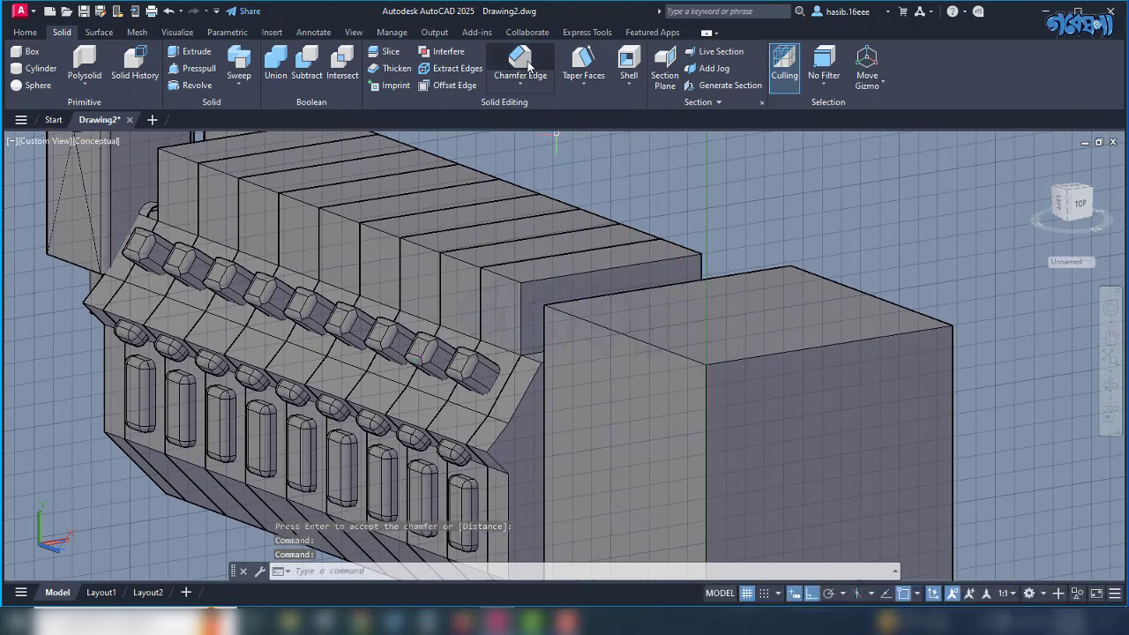
Start a chamfer on the block's top front edge with distances 500 and 1000.
{"action": "left_click", "coordinate": [522, 60]}
{"action": "left_click", "coordinate": [758, 353]}
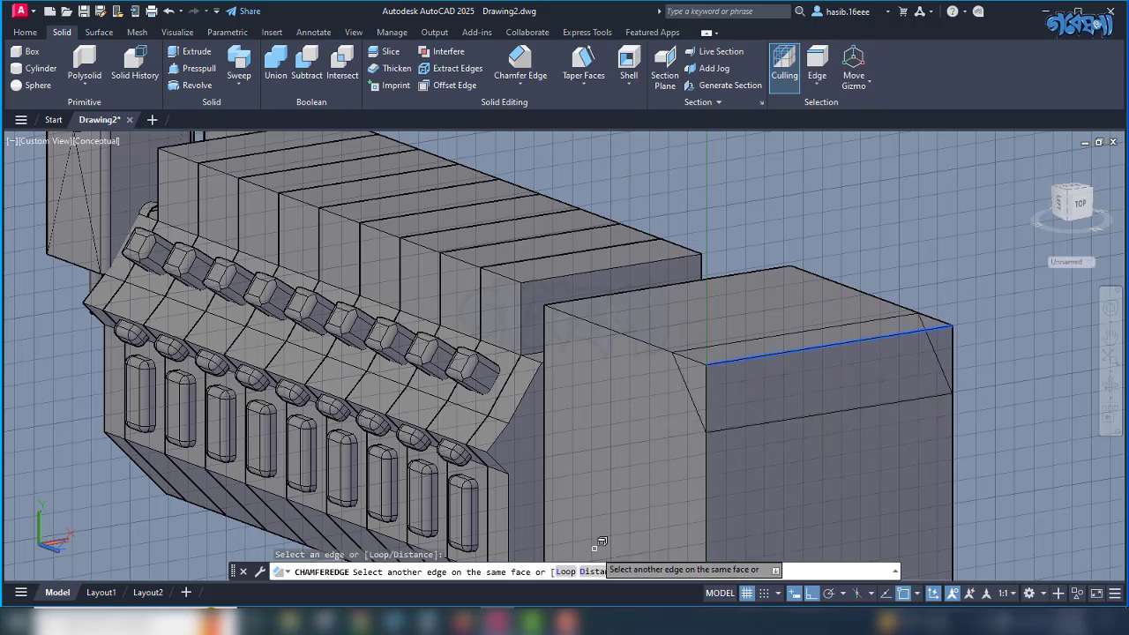
{"action": "left_click", "coordinate": [596, 571]}
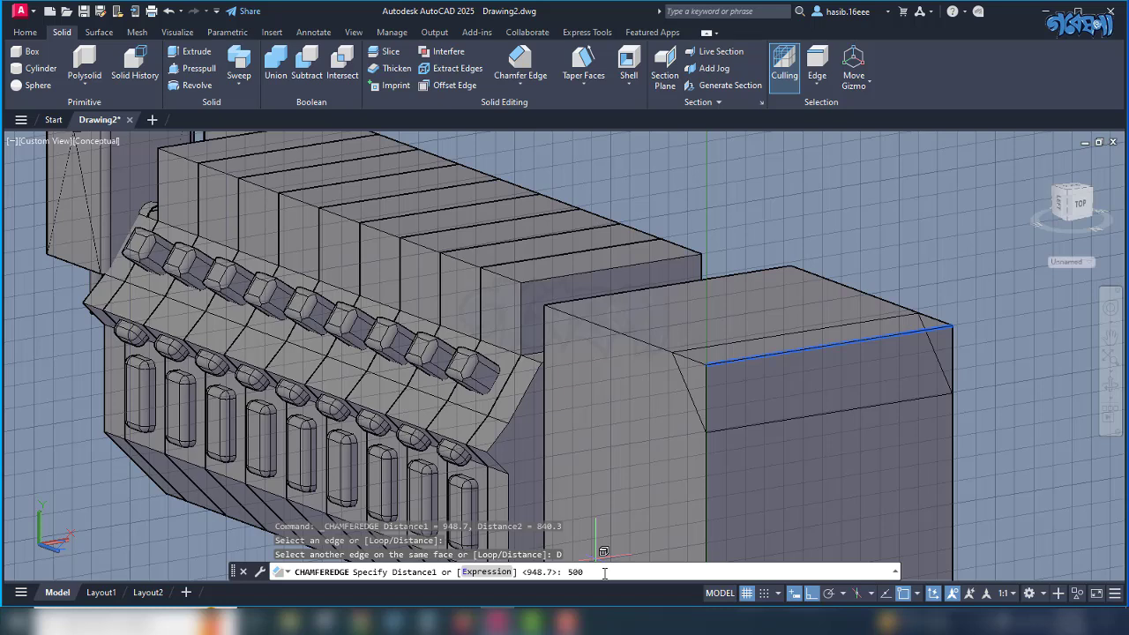
{"action": "key", "text": "Return"}
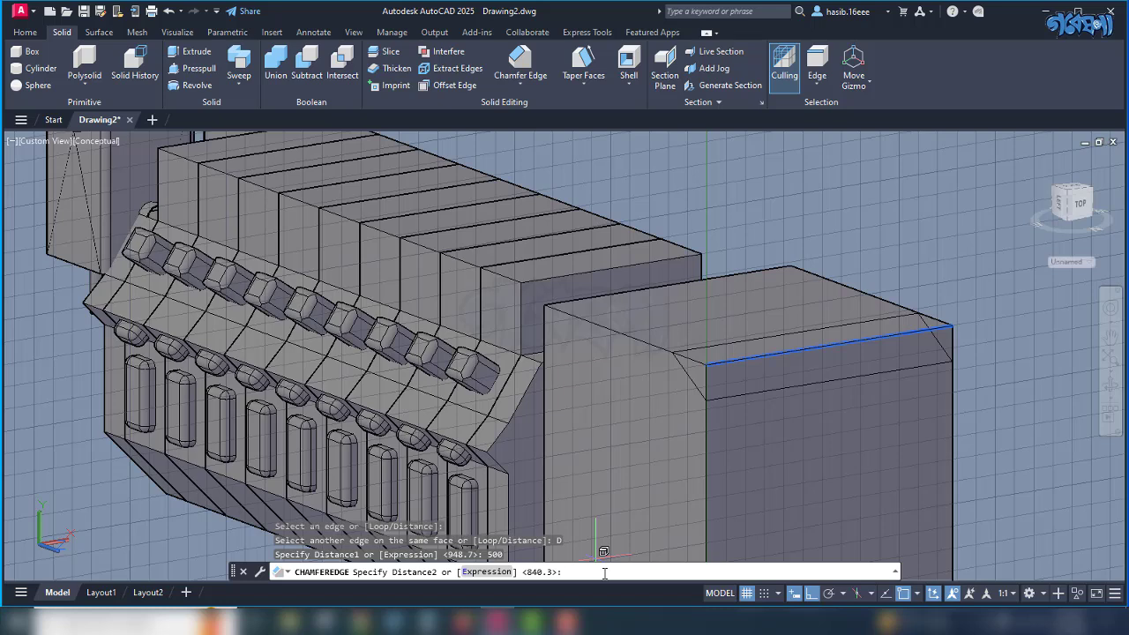
{"action": "type", "text": "1000"}
{"action": "key", "text": "Return"}
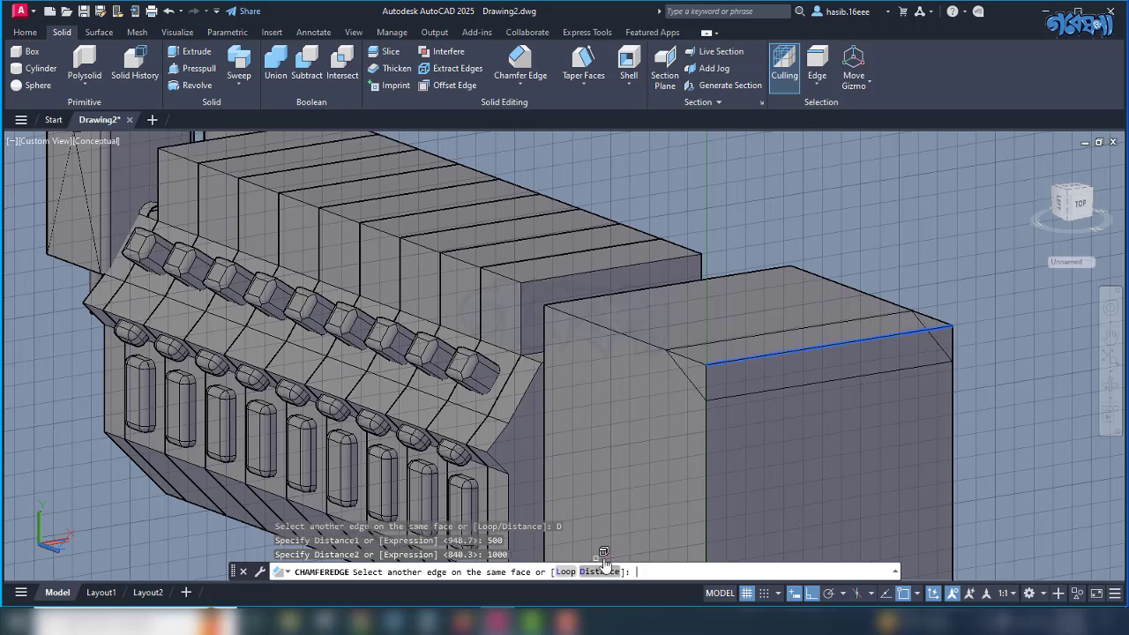
{"action": "scroll", "coordinate": [813, 401], "scroll_direction": "up", "scroll_amount": 2}
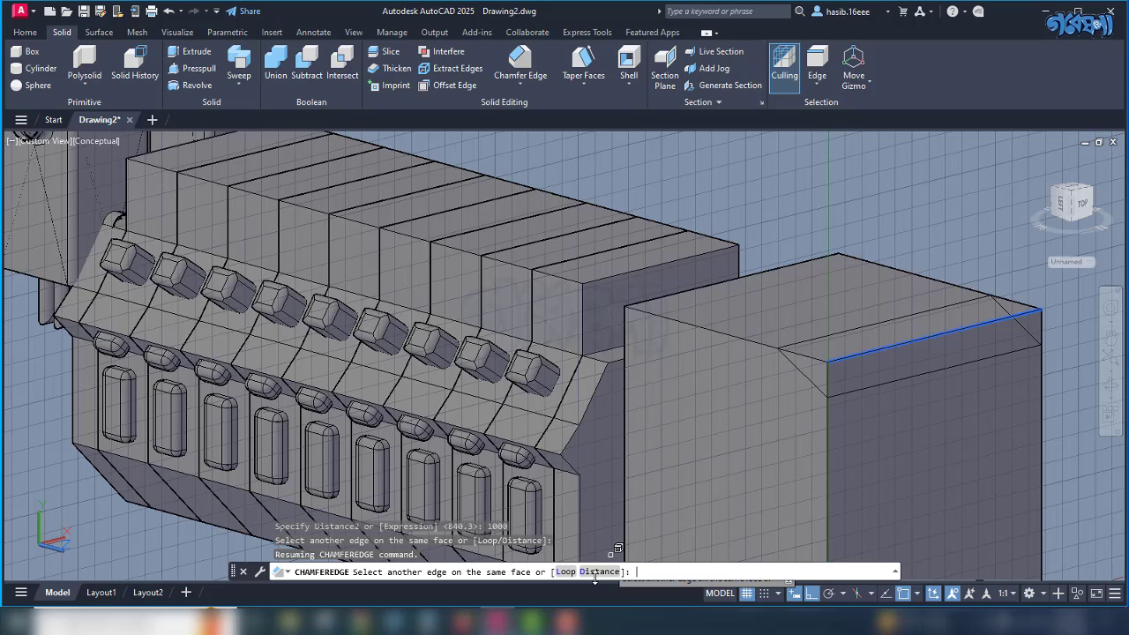
Re-enter the chamfer distances as 1000 and 500 and apply it to the top edge.
{"action": "left_click", "coordinate": [597, 572]}
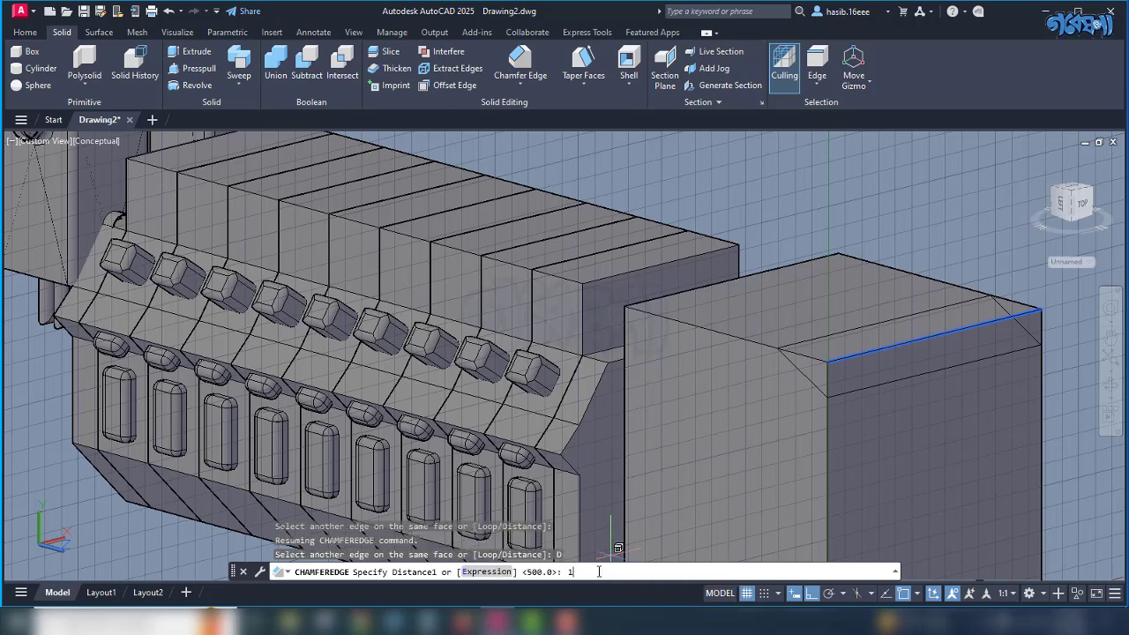
{"action": "key", "text": "Return"}
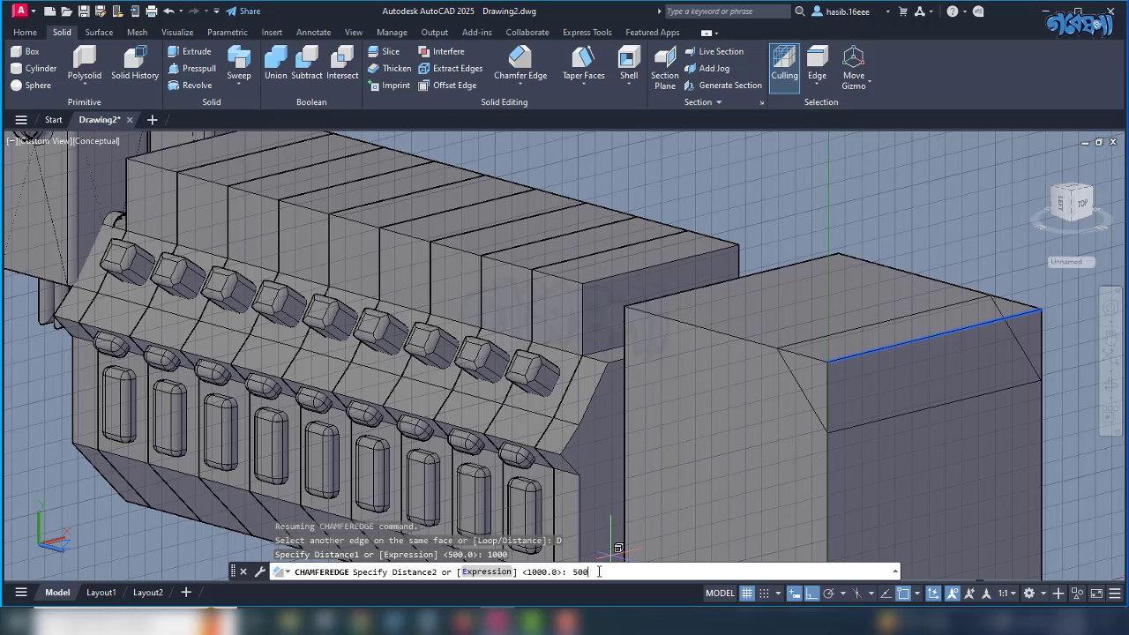
{"action": "type", "text": "500"}
{"action": "key", "text": "Return"}
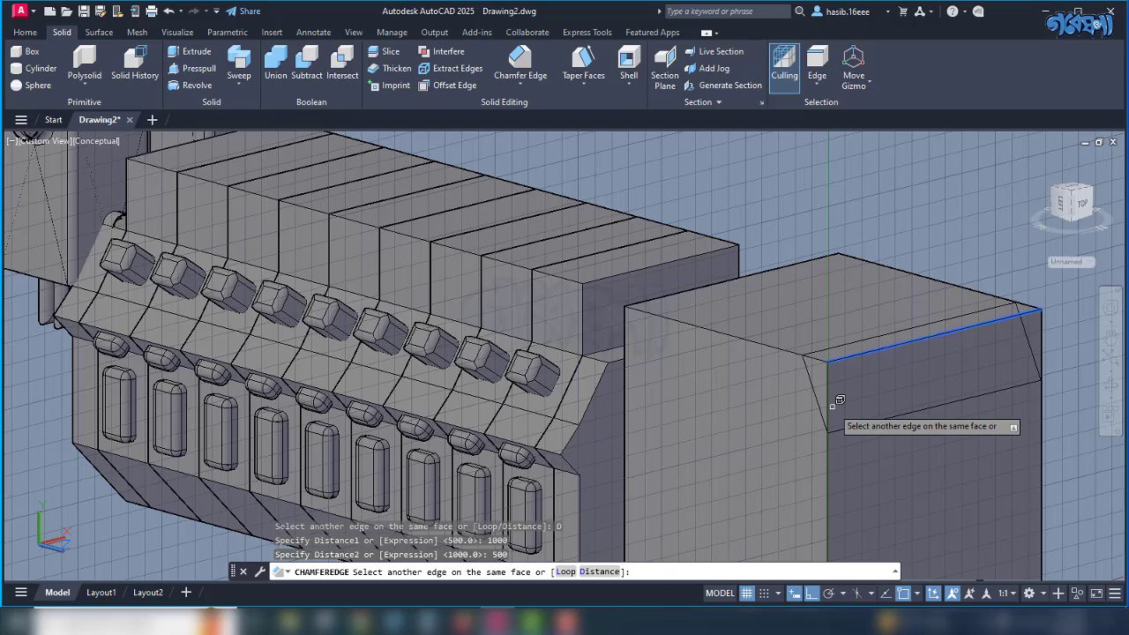
{"action": "key", "text": "Return"}
{"action": "key", "text": "Return"}
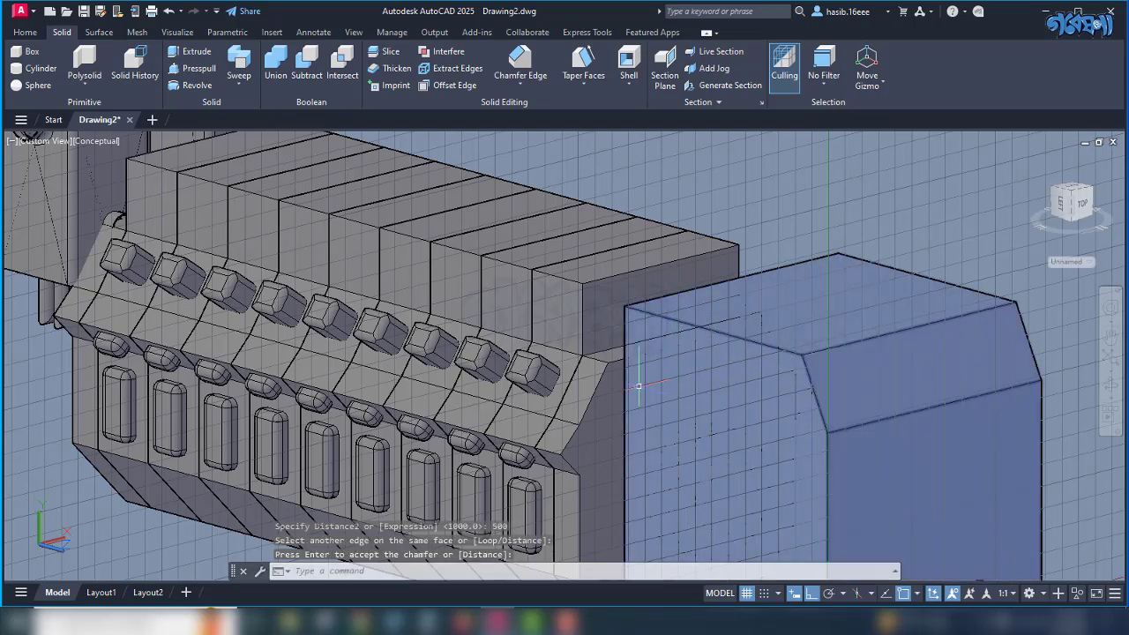
{"action": "middle_click_drag", "start_coordinate": [768, 363], "coordinate": [748, 271], "text": "shift"}
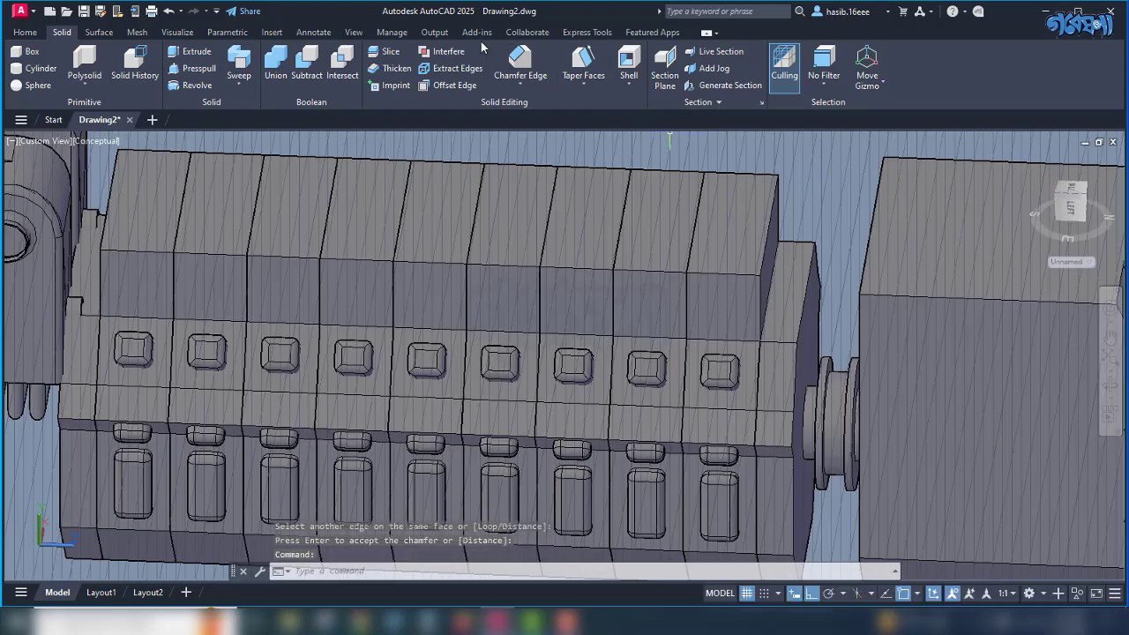
{"action": "left_click", "coordinate": [515, 57]}
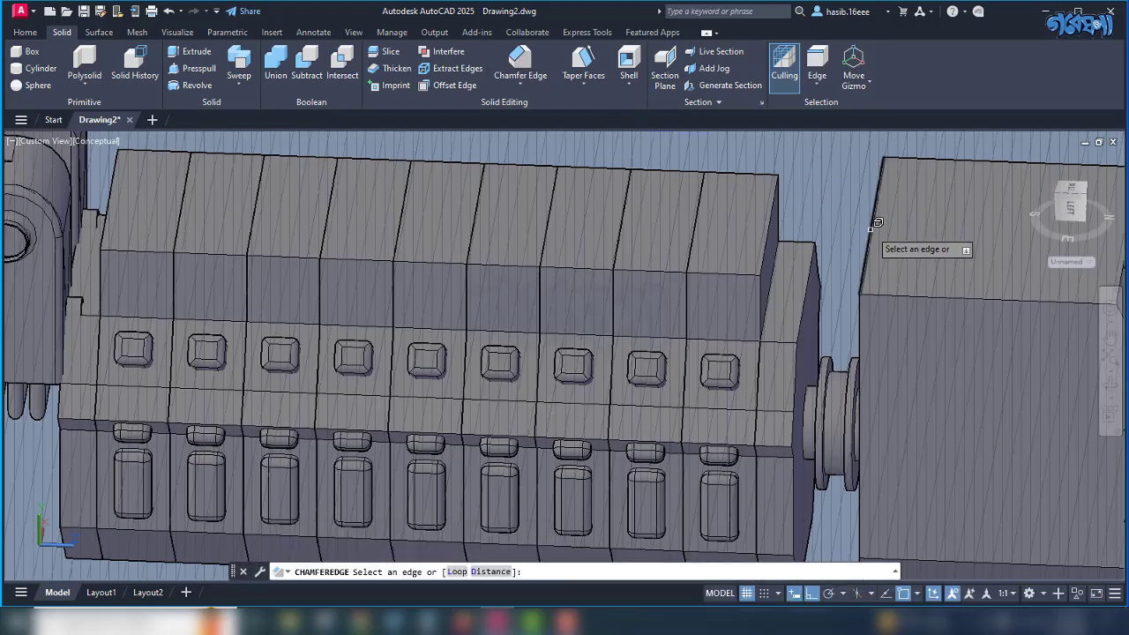
{"action": "left_click", "coordinate": [877, 226]}
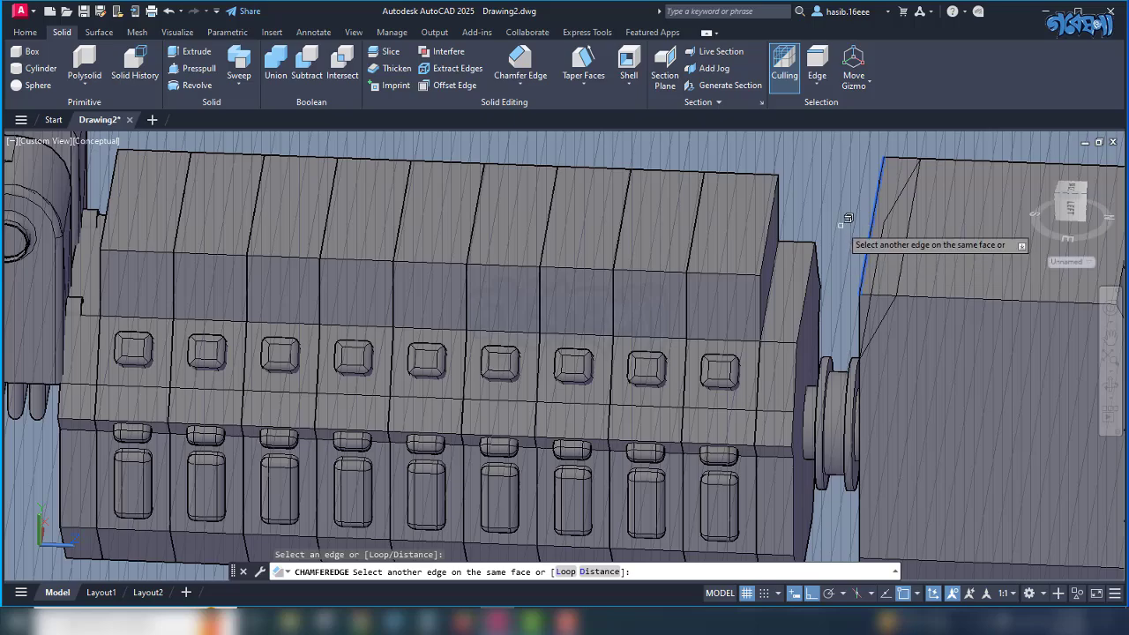
{"action": "middle_click_drag", "start_coordinate": [858, 220], "coordinate": [871, 201], "text": "shift"}
{"action": "key", "text": "Return"}
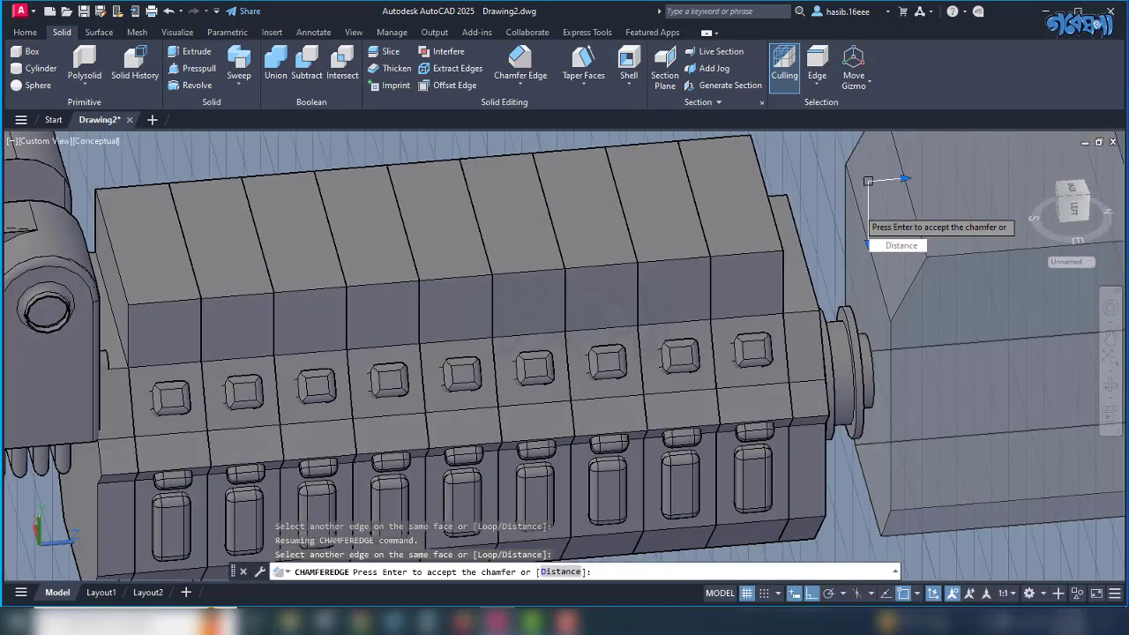
{"action": "key", "text": "Return"}
{"action": "scroll", "coordinate": [723, 221], "scroll_direction": "down", "scroll_amount": 5}
{"action": "middle_click_drag", "start_coordinate": [856, 239], "coordinate": [746, 293], "text": "shift"}
{"action": "scroll", "coordinate": [745, 293], "scroll_direction": "up", "scroll_amount": 3}
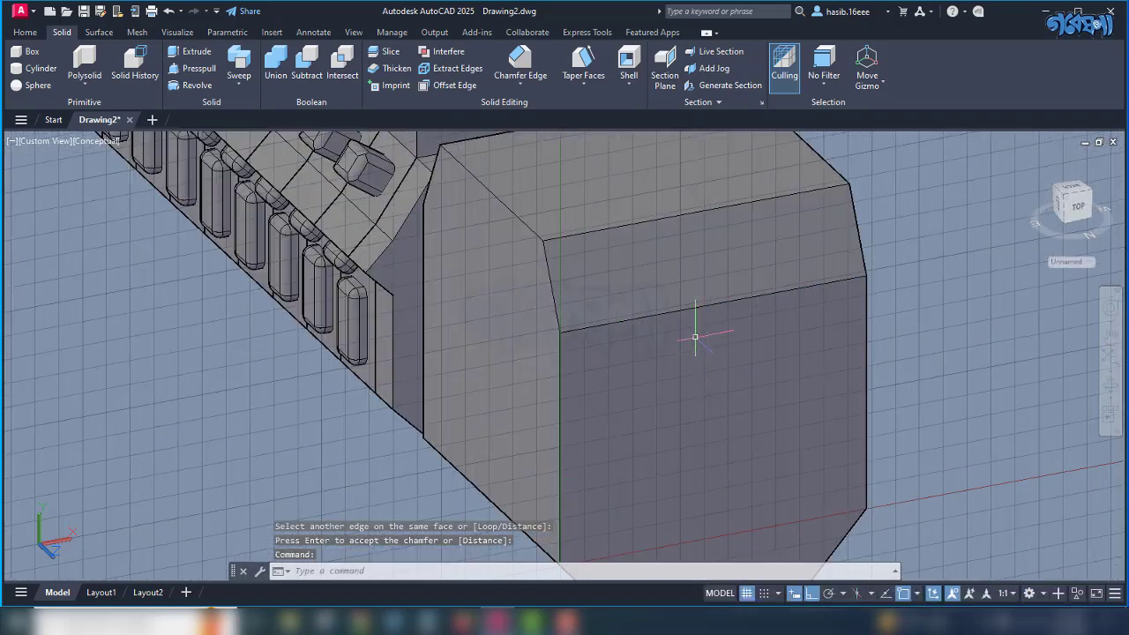
{"action": "scroll", "coordinate": [695, 337], "scroll_direction": "down", "scroll_amount": 3}
{"action": "scroll", "coordinate": [670, 392], "scroll_direction": "up", "scroll_amount": 3}
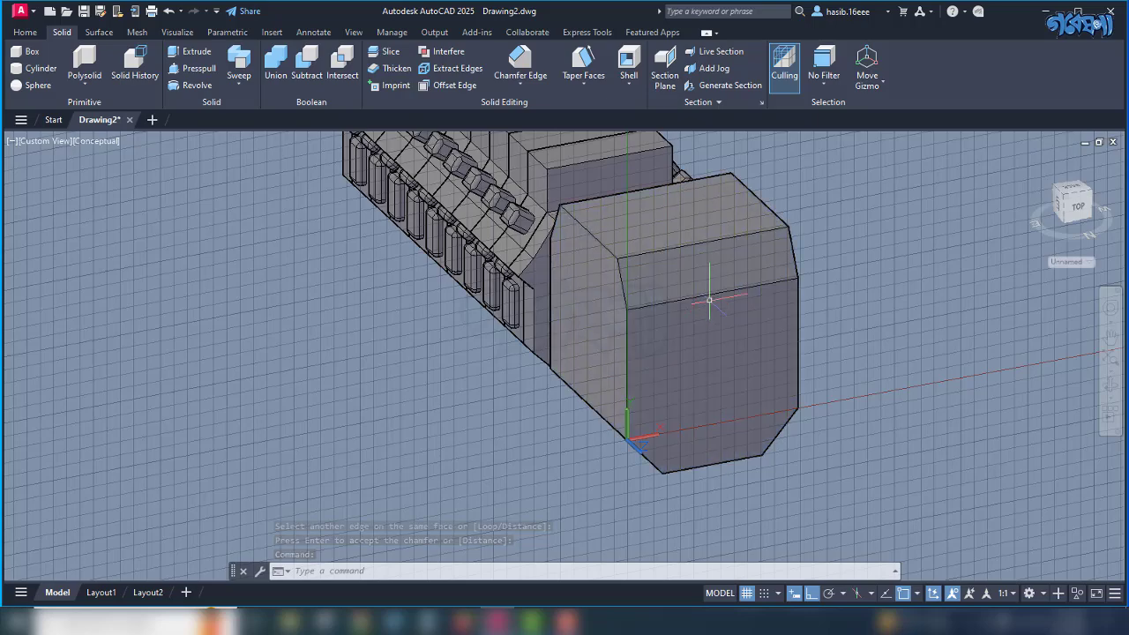
{"action": "scroll", "coordinate": [723, 304], "scroll_direction": "up", "scroll_amount": 2}
{"action": "scroll", "coordinate": [670, 316], "scroll_direction": "up", "scroll_amount": 2}
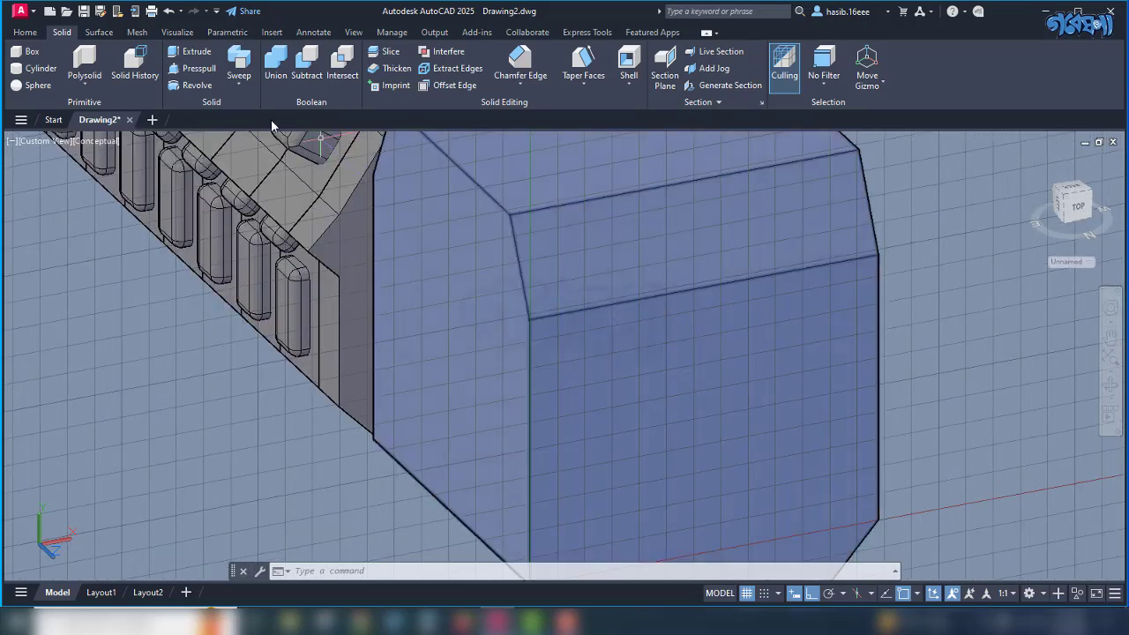
{"action": "scroll", "coordinate": [574, 265], "scroll_direction": "down", "scroll_amount": 3}
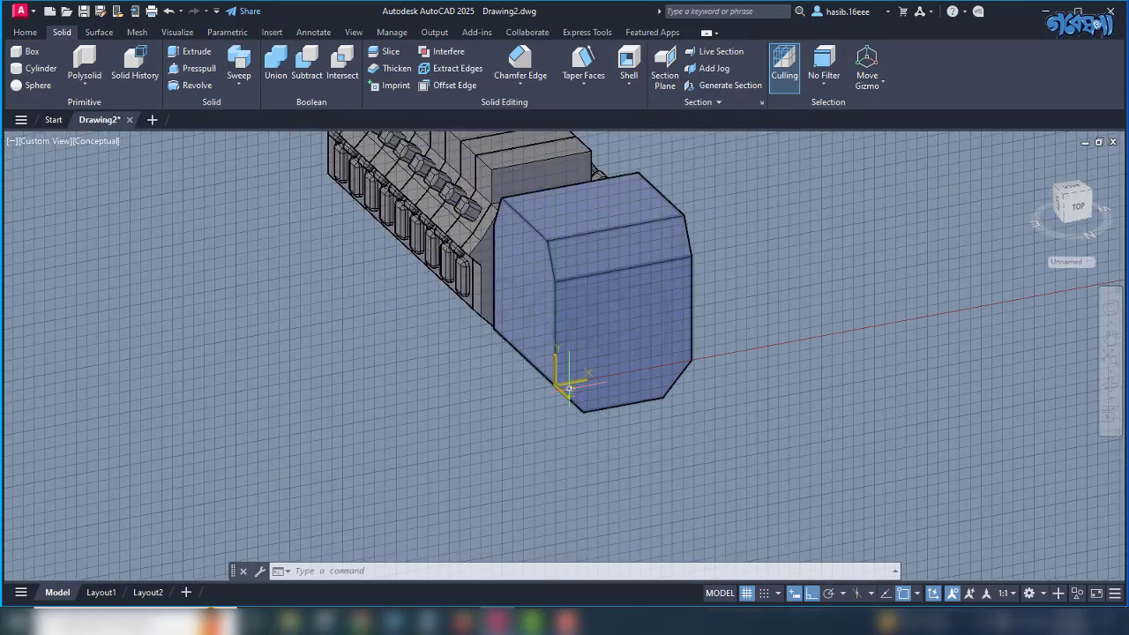
{"action": "scroll", "coordinate": [569, 388], "scroll_direction": "up", "scroll_amount": 3}
{"action": "scroll", "coordinate": [574, 383], "scroll_direction": "down", "scroll_amount": 3}
{"action": "scroll", "coordinate": [564, 216], "scroll_direction": "up", "scroll_amount": 3}
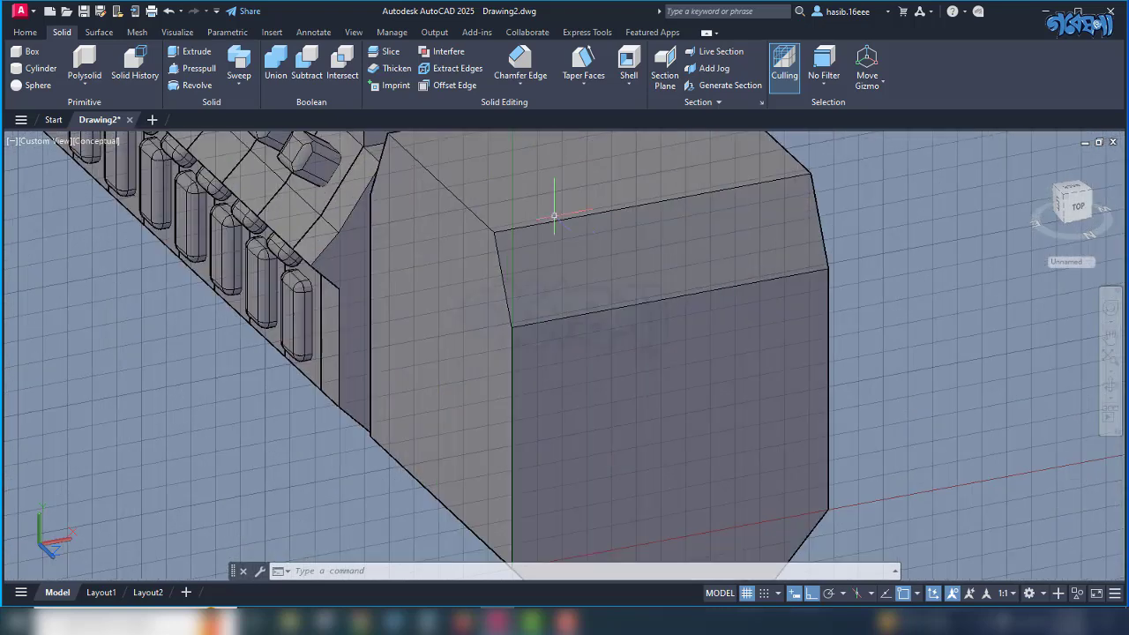
From the Home tab, start a rectangle at the block edge, then cancel it.
{"action": "left_click", "coordinate": [19, 33]}
{"action": "left_click", "coordinate": [325, 86]}
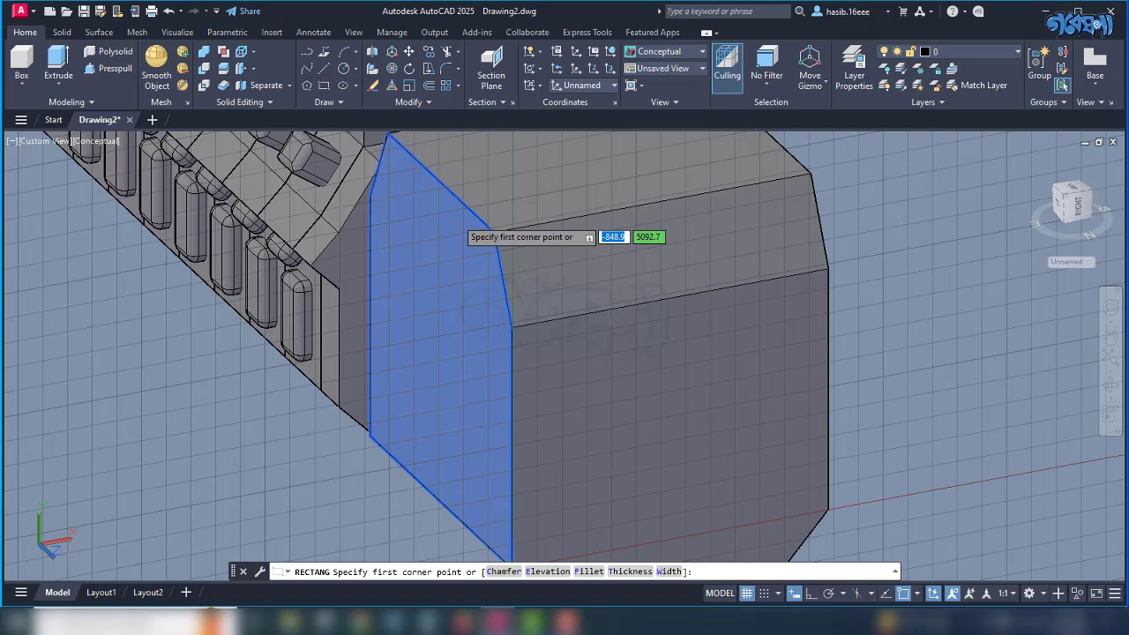
{"action": "left_click", "coordinate": [512, 328]}
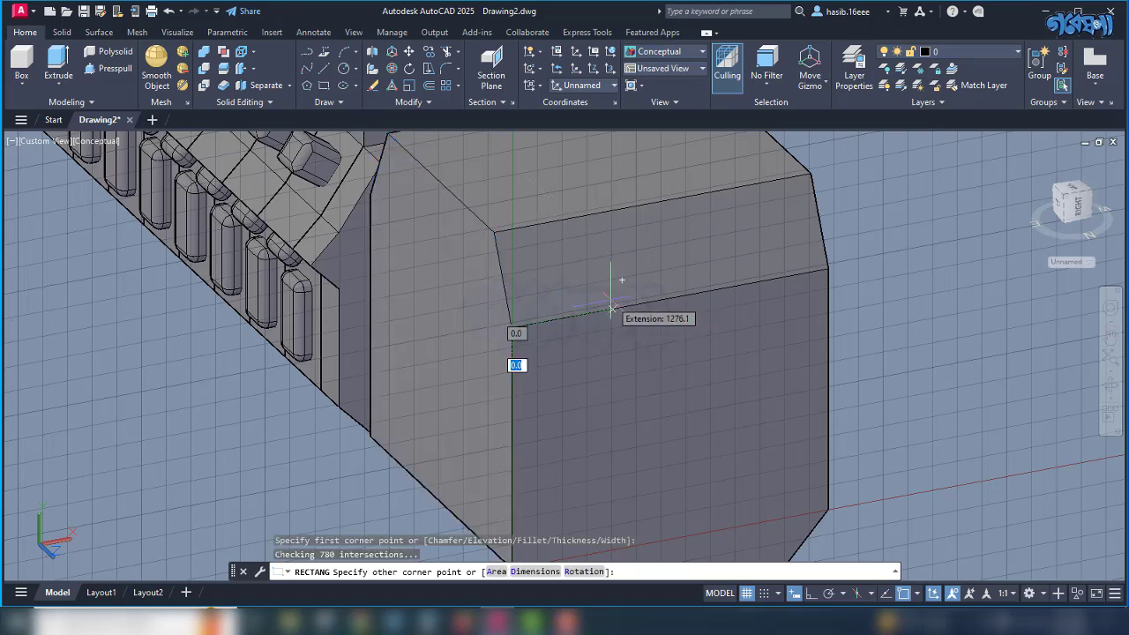
{"action": "scroll", "coordinate": [620, 306], "scroll_direction": "up", "scroll_amount": 3}
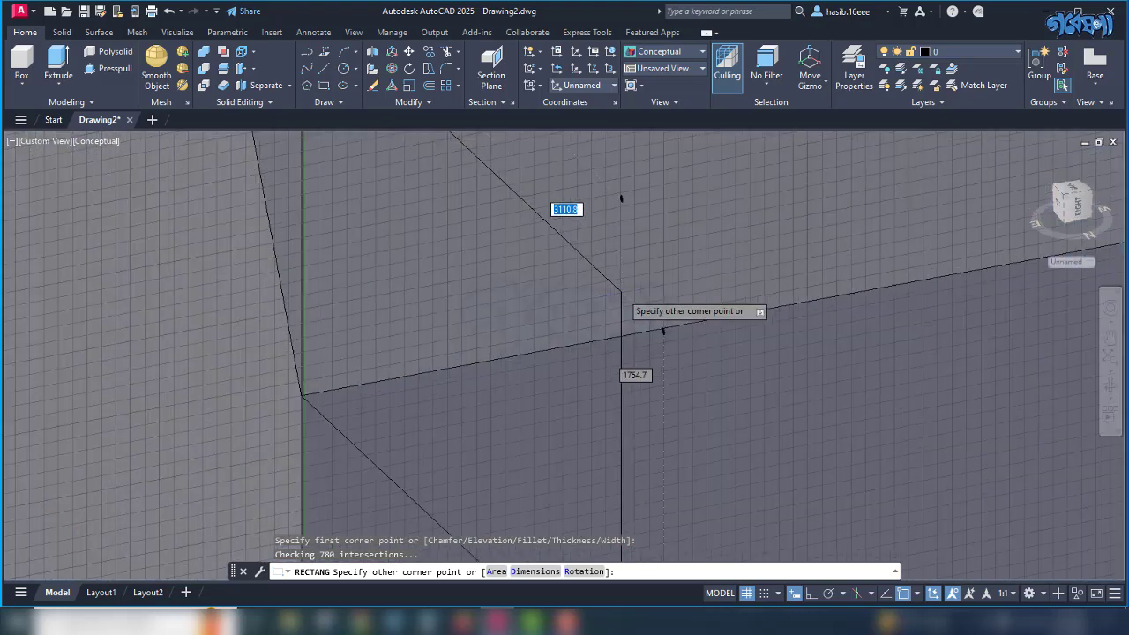
{"action": "scroll", "coordinate": [521, 309], "scroll_direction": "down", "scroll_amount": 5}
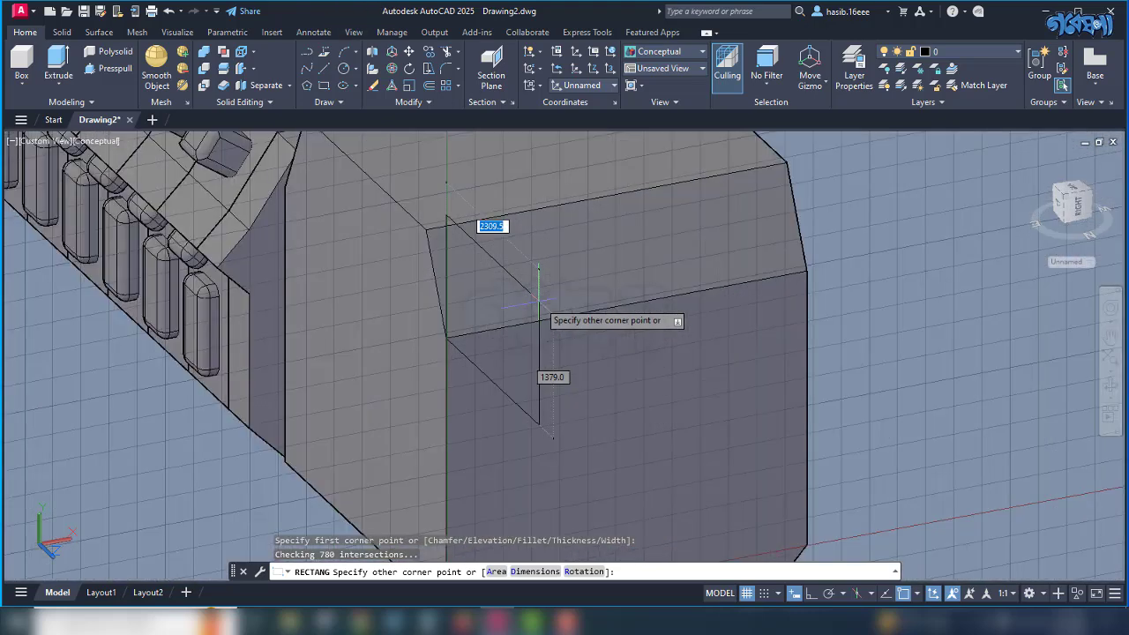
{"action": "scroll", "coordinate": [573, 304], "scroll_direction": "up", "scroll_amount": 8}
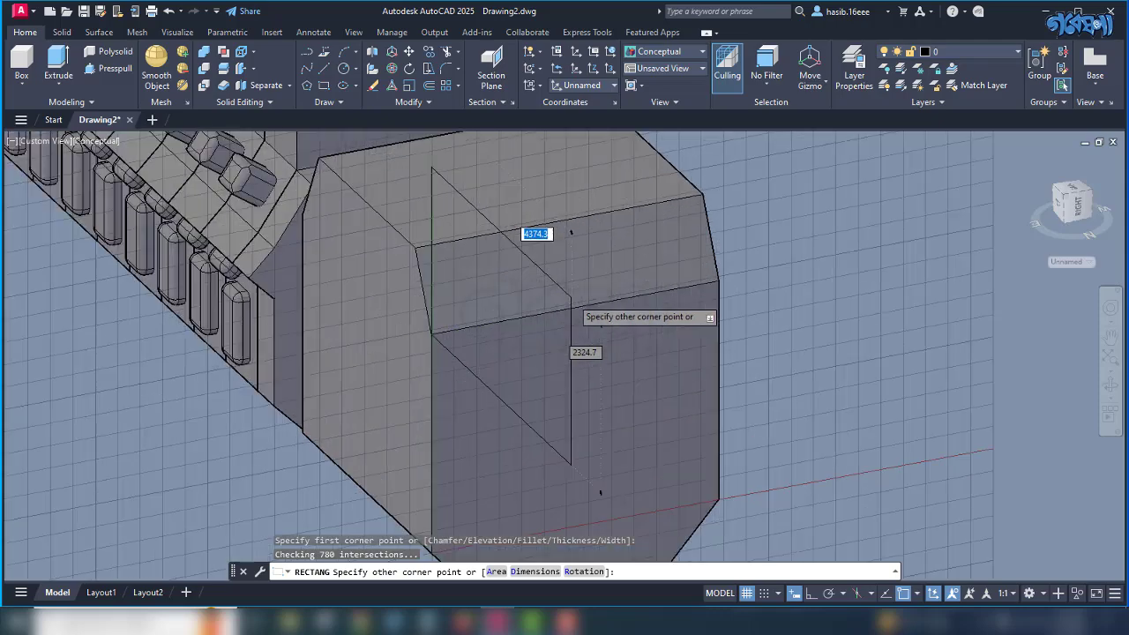
{"action": "scroll", "coordinate": [498, 297], "scroll_direction": "down", "scroll_amount": 6}
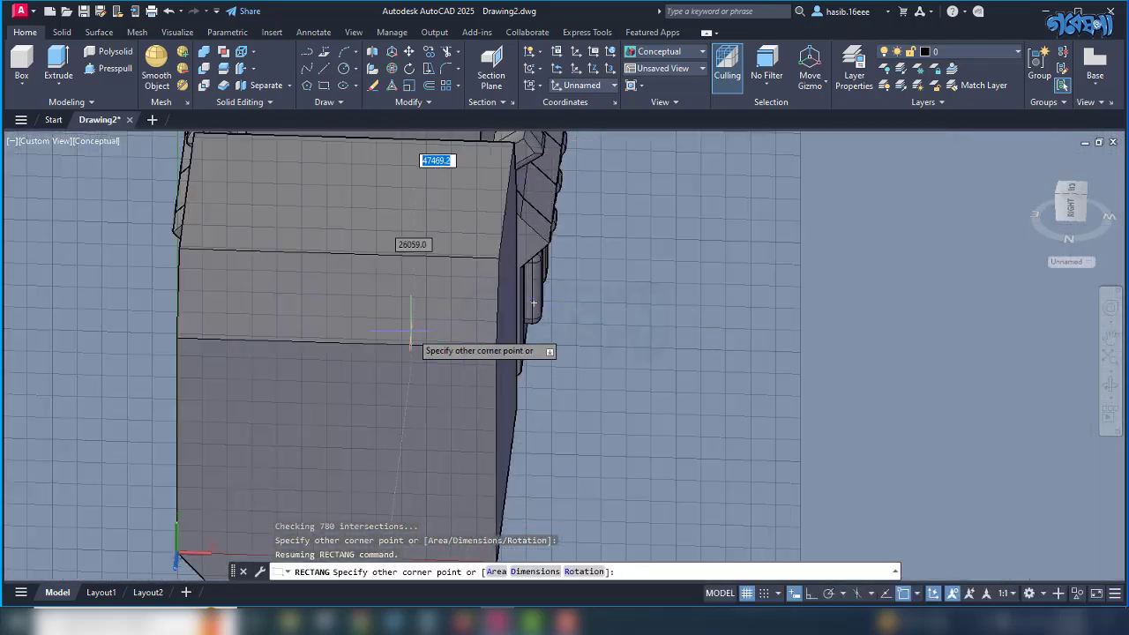
{"action": "key", "text": "Escape"}
{"action": "scroll", "coordinate": [192, 556], "scroll_direction": "up", "scroll_amount": 4}
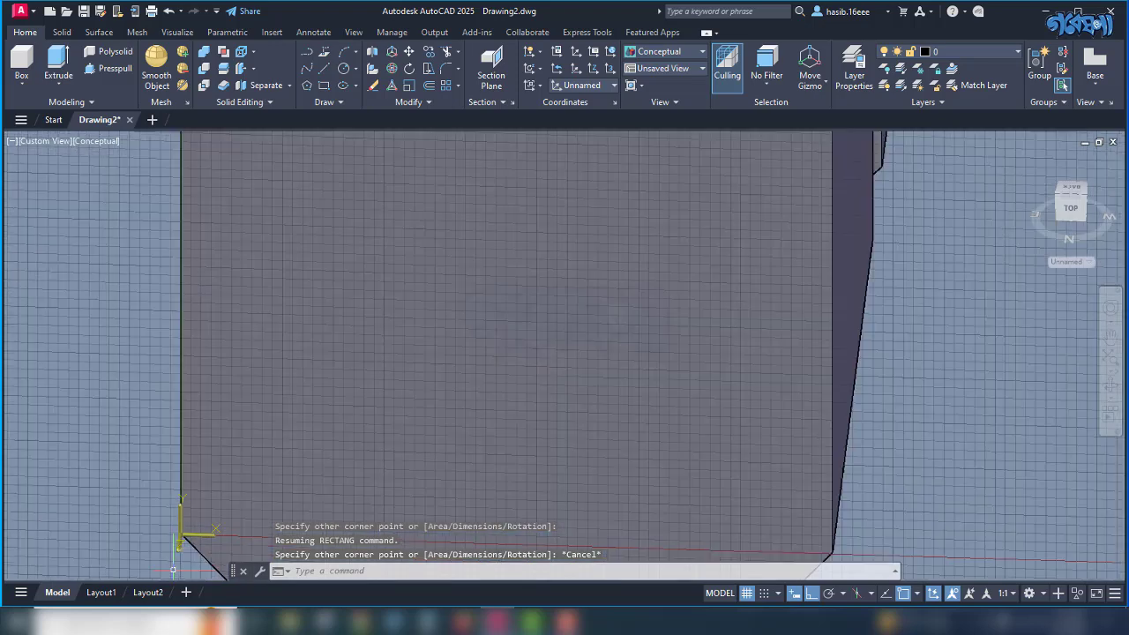
Draw a 1500 by 150 rectangle on the end block's front face.
{"action": "scroll", "coordinate": [192, 556], "scroll_direction": "down", "scroll_amount": 2}
{"action": "scroll", "coordinate": [192, 556], "scroll_direction": "down", "scroll_amount": 2}
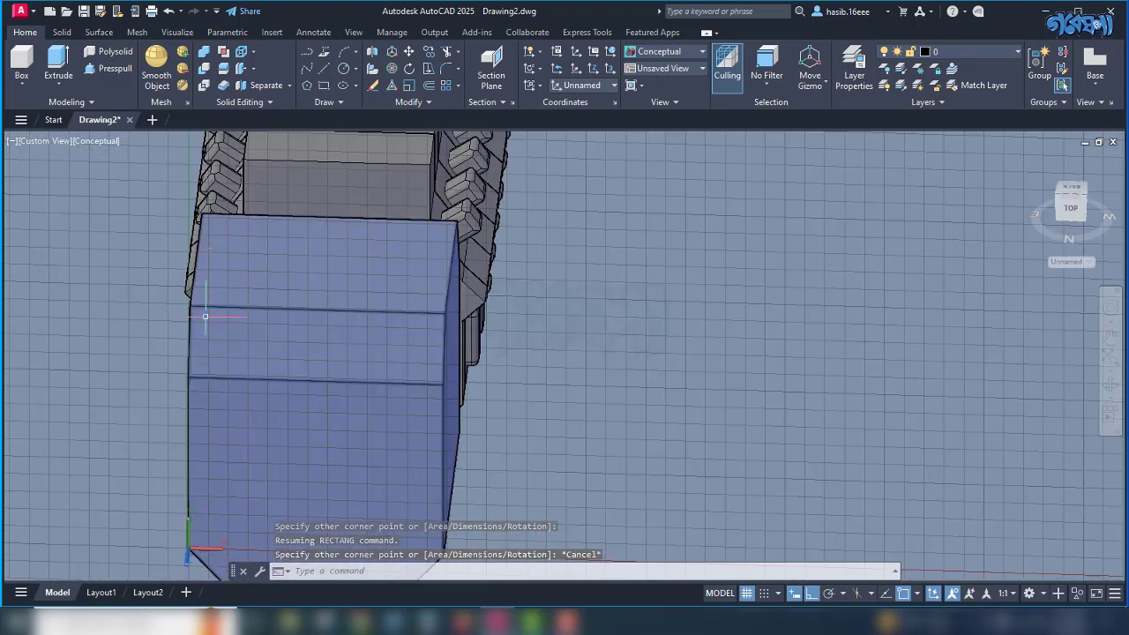
{"action": "left_click", "coordinate": [323, 85]}
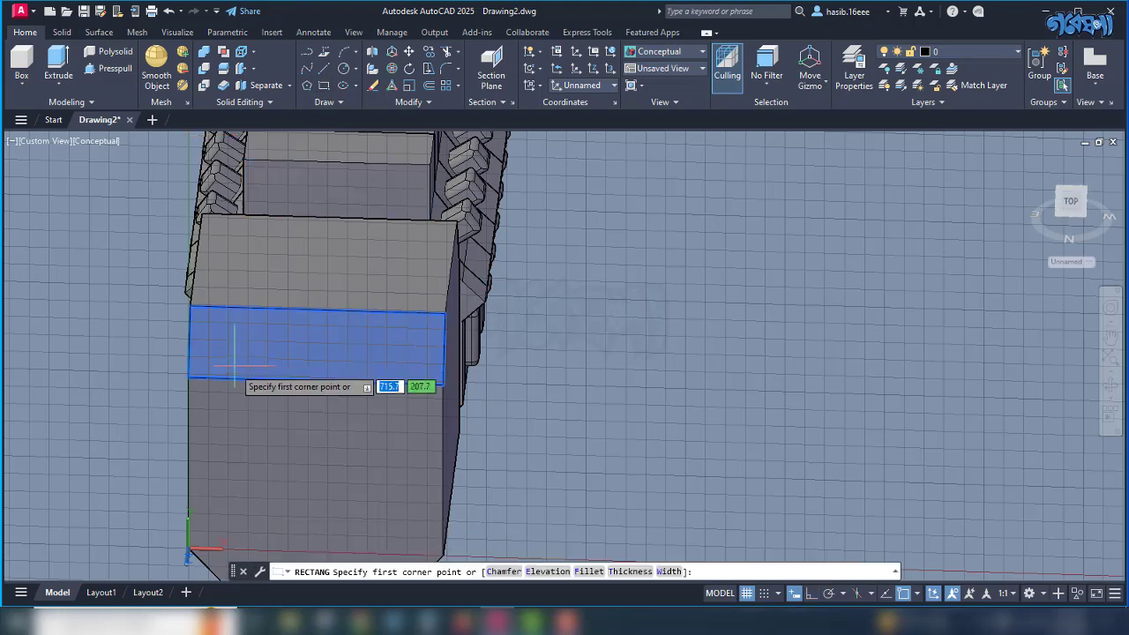
{"action": "left_click", "coordinate": [196, 383]}
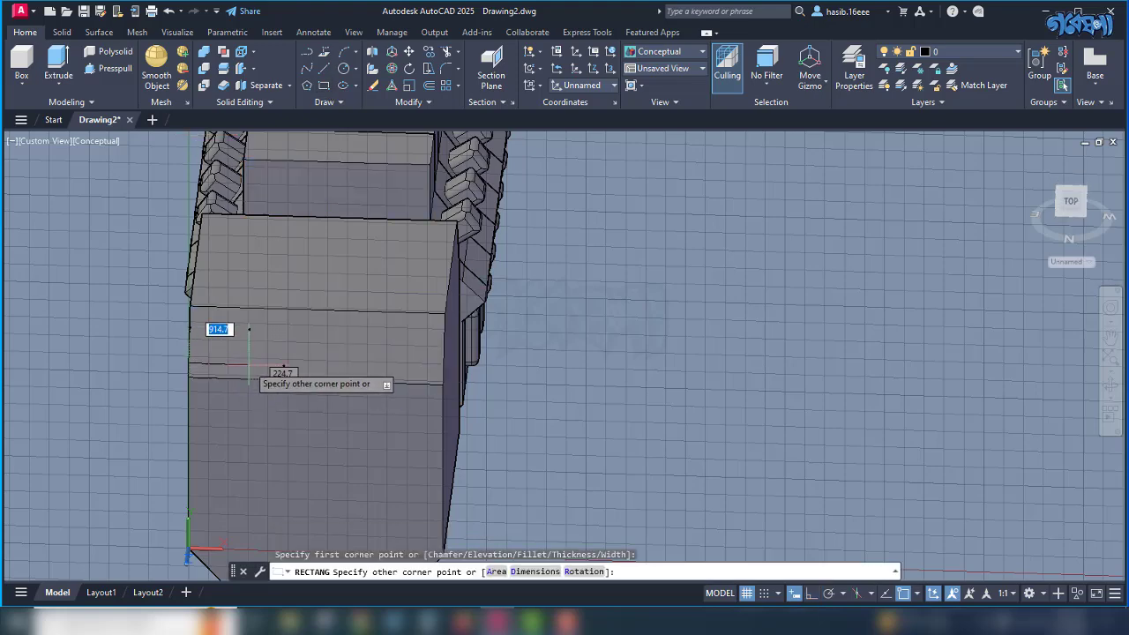
{"action": "scroll", "coordinate": [278, 355], "scroll_direction": "up", "scroll_amount": 5}
{"action": "scroll", "coordinate": [279, 355], "scroll_direction": "down", "scroll_amount": 2}
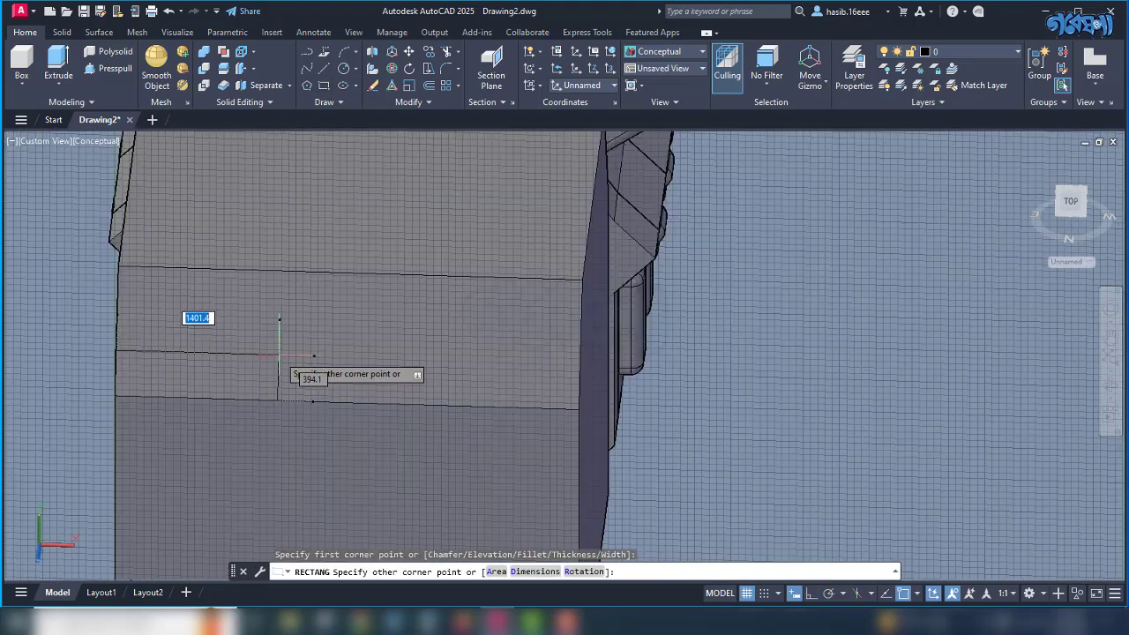
{"action": "left_click", "coordinate": [535, 572]}
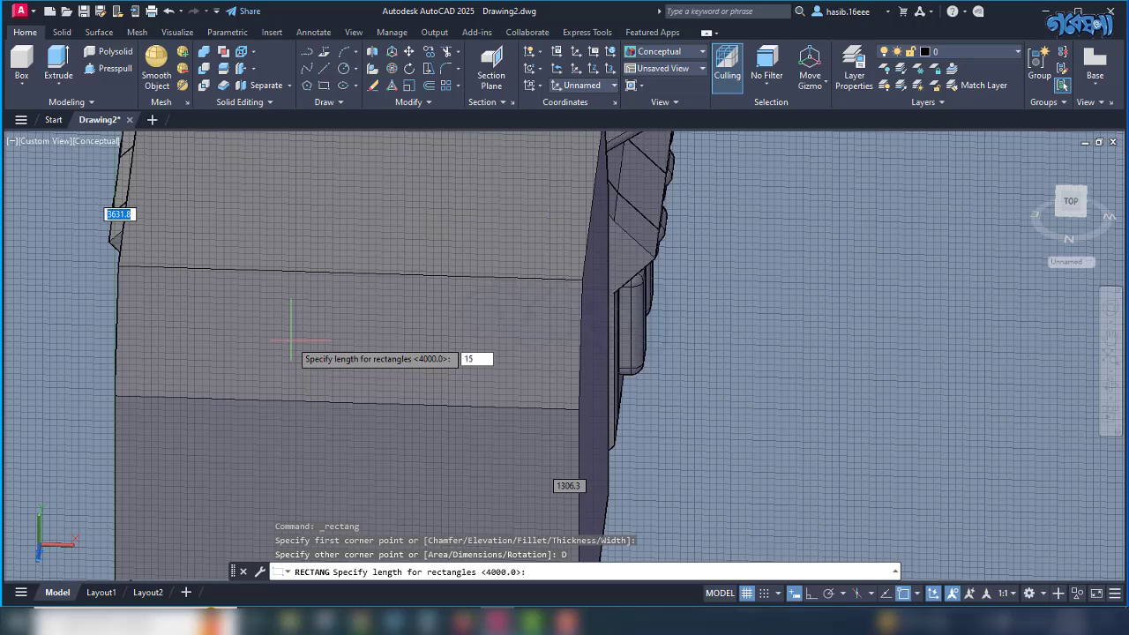
{"action": "key", "text": "Return"}
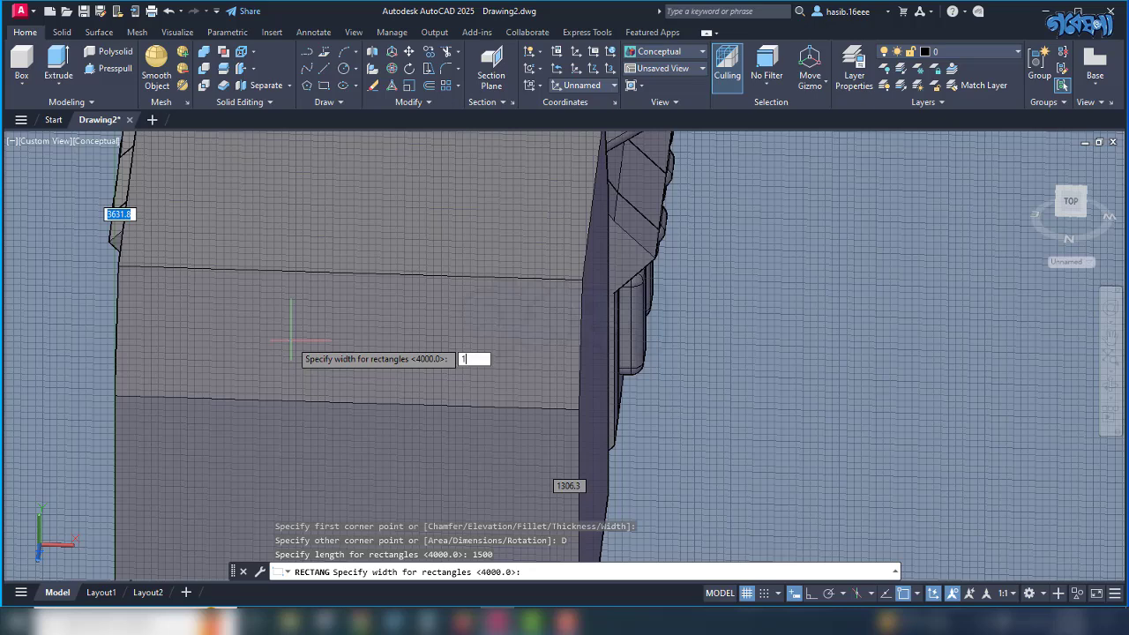
{"action": "key", "text": "Return"}
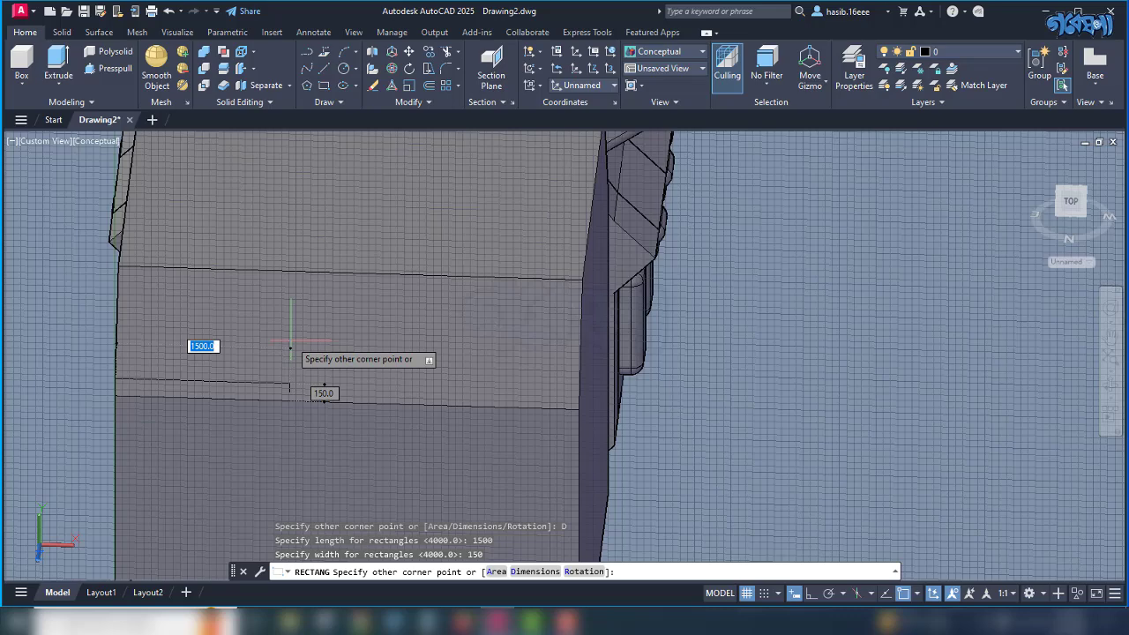
{"action": "left_click", "coordinate": [290, 341]}
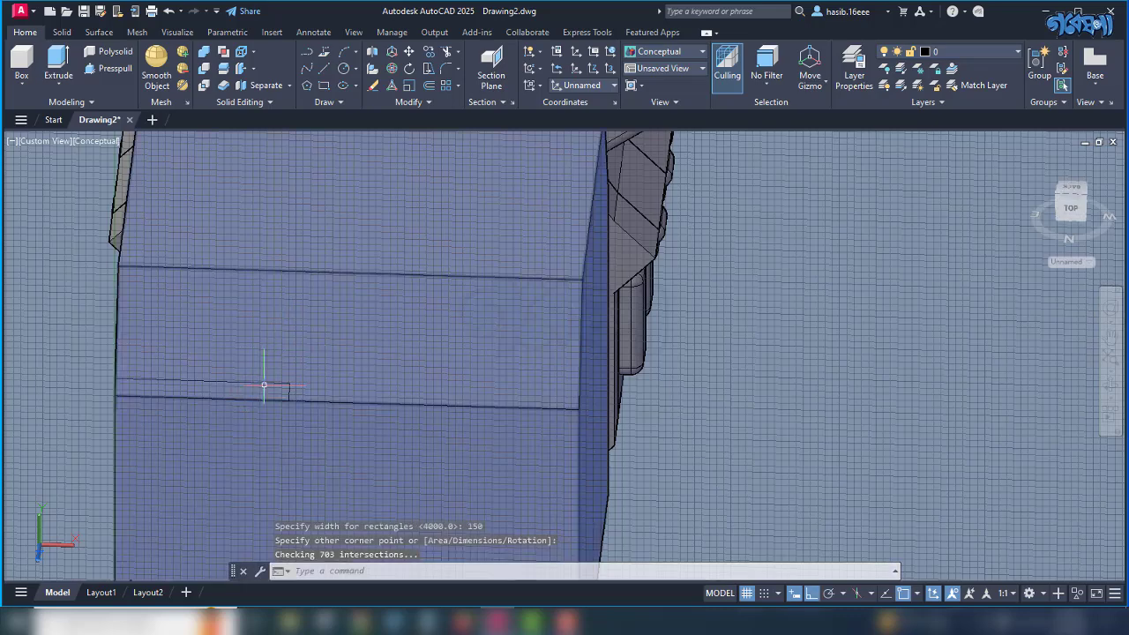
Orbit around the end block and select the new thin rectangle.
{"action": "left_click", "coordinate": [273, 387]}
{"action": "middle_click_drag", "start_coordinate": [340, 401], "coordinate": [368, 383], "text": "shift"}
{"action": "key", "text": "Escape"}
{"action": "middle_click_drag", "start_coordinate": [256, 384], "coordinate": [312, 378], "text": "shift"}
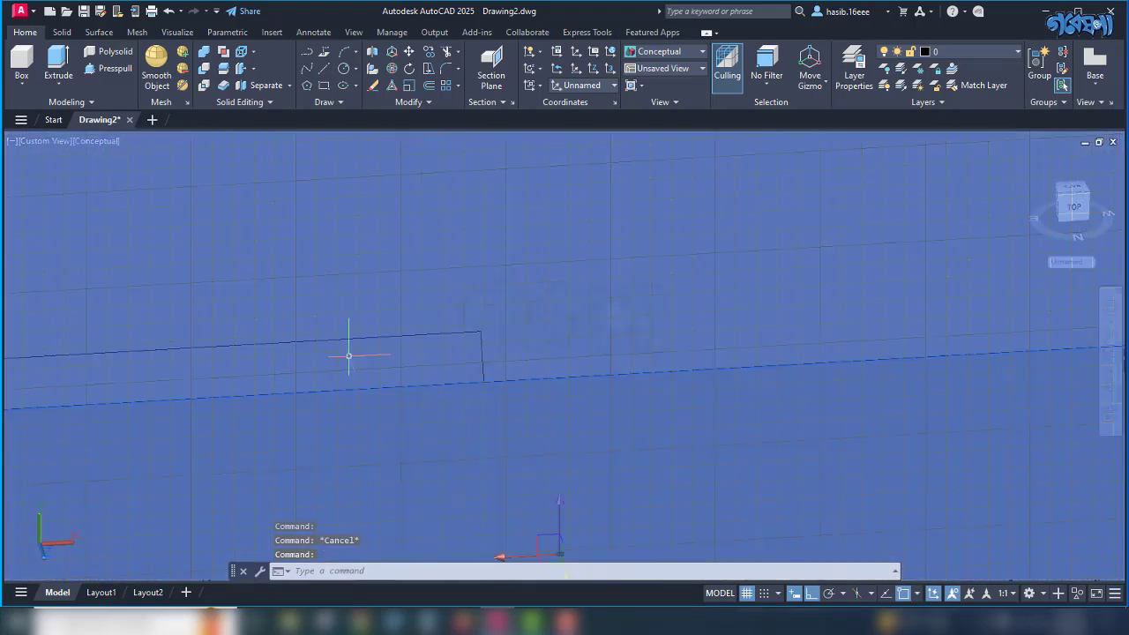
{"action": "scroll", "coordinate": [345, 353], "scroll_direction": "down", "scroll_amount": 3}
{"action": "left_click", "coordinate": [346, 360]}
{"action": "key", "text": "Escape"}
{"action": "middle_click_drag", "start_coordinate": [265, 415], "coordinate": [336, 411], "text": "shift"}
{"action": "scroll", "coordinate": [675, 256], "scroll_direction": "up", "scroll_amount": 4}
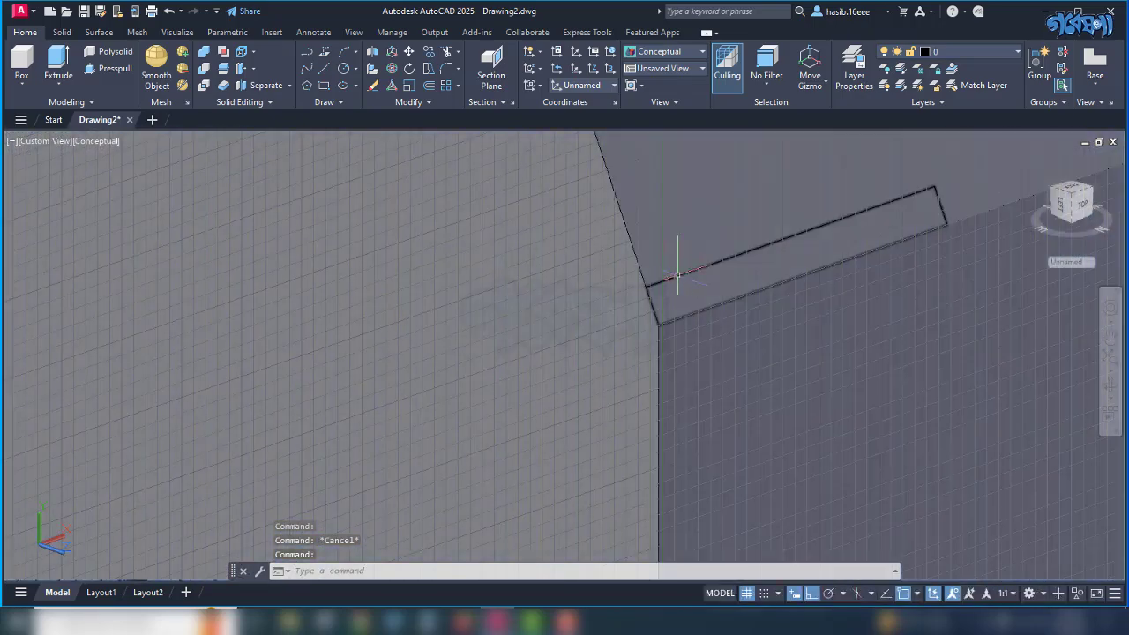
{"action": "left_click", "coordinate": [656, 283]}
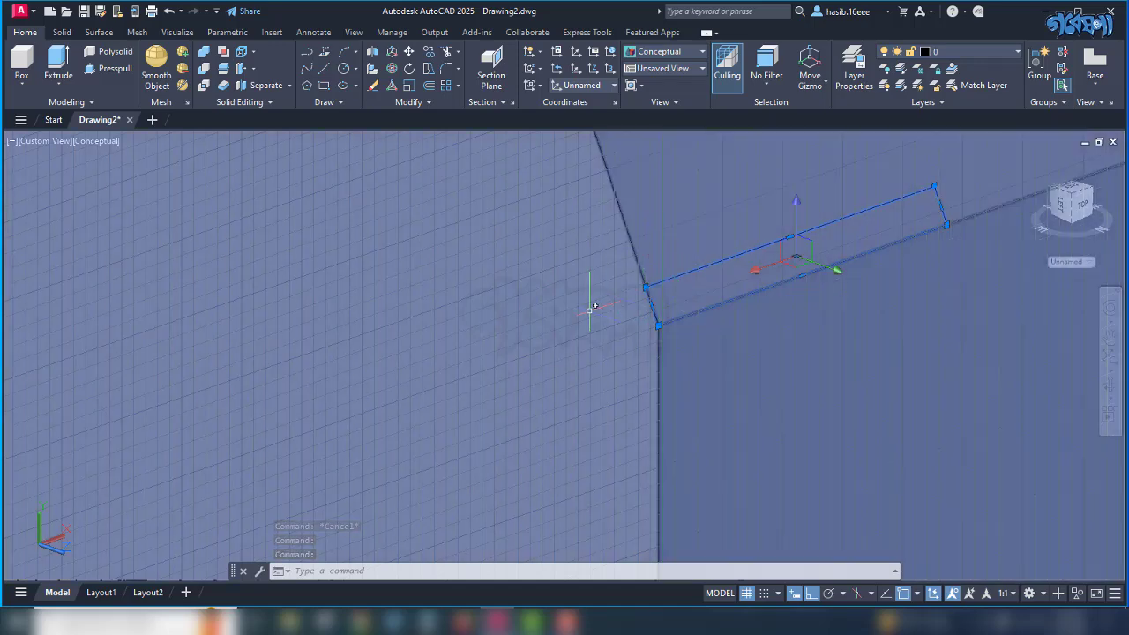
{"action": "scroll", "coordinate": [590, 309], "scroll_direction": "down", "scroll_amount": 4}
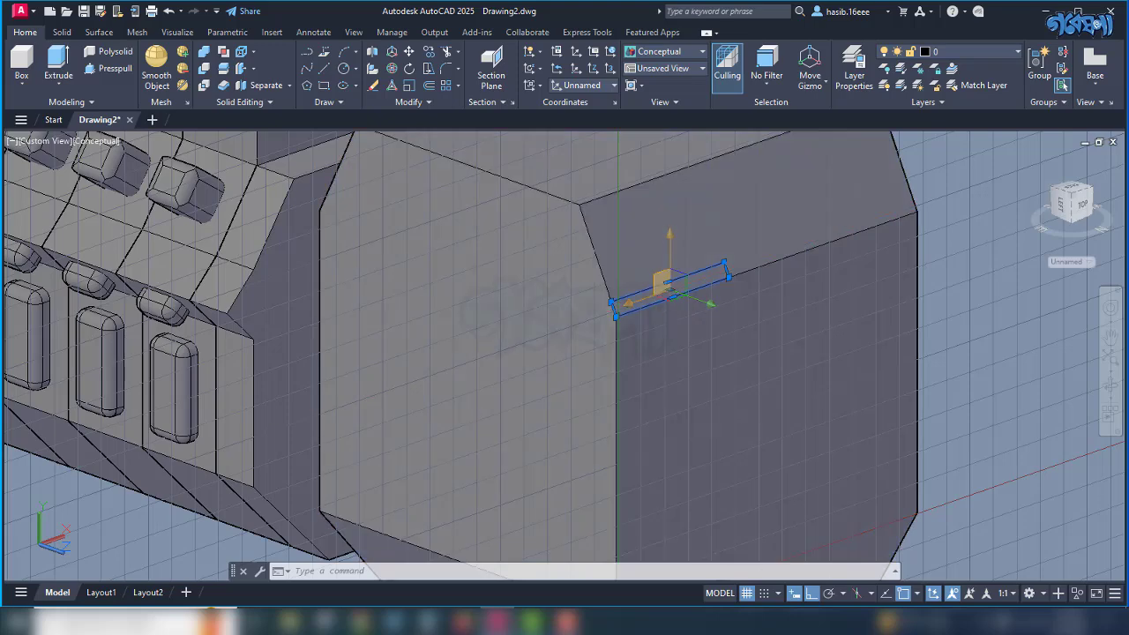
Copy the rectangle 150 above the original as a second slat.
{"action": "type", "text": "P"}
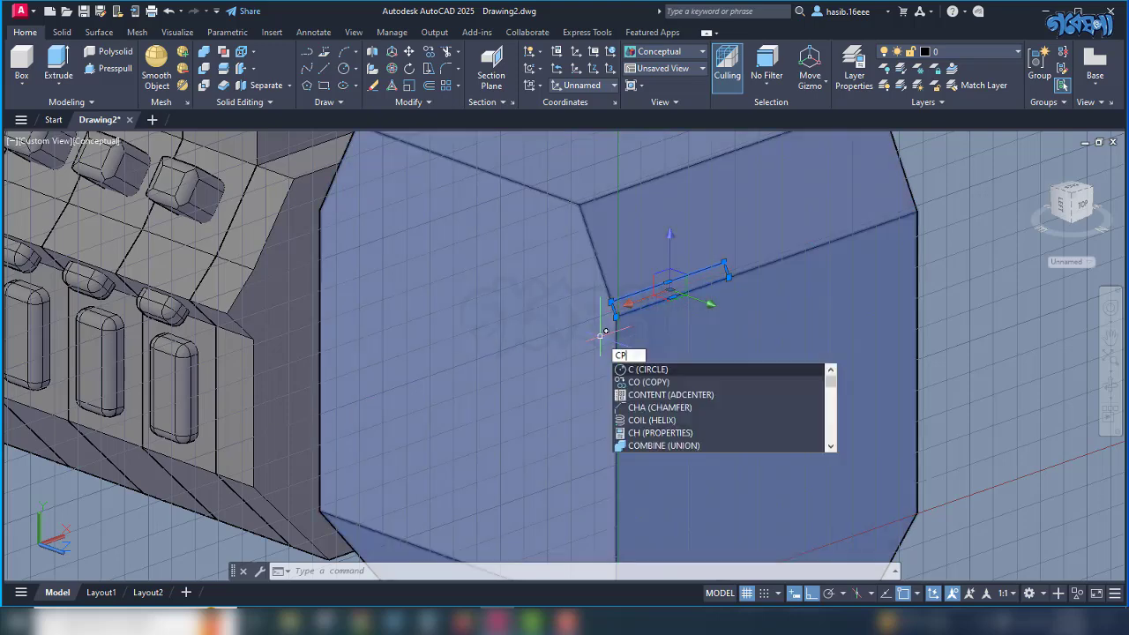
{"action": "key", "text": "Return"}
{"action": "scroll", "coordinate": [610, 302], "scroll_direction": "up", "scroll_amount": 3}
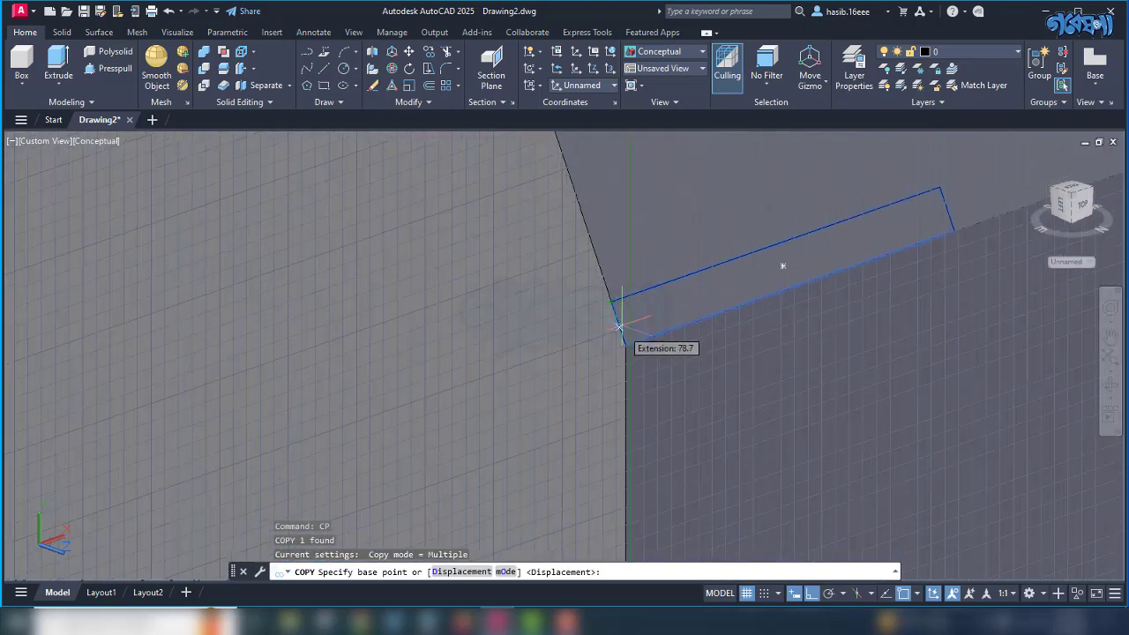
{"action": "left_click", "coordinate": [610, 302]}
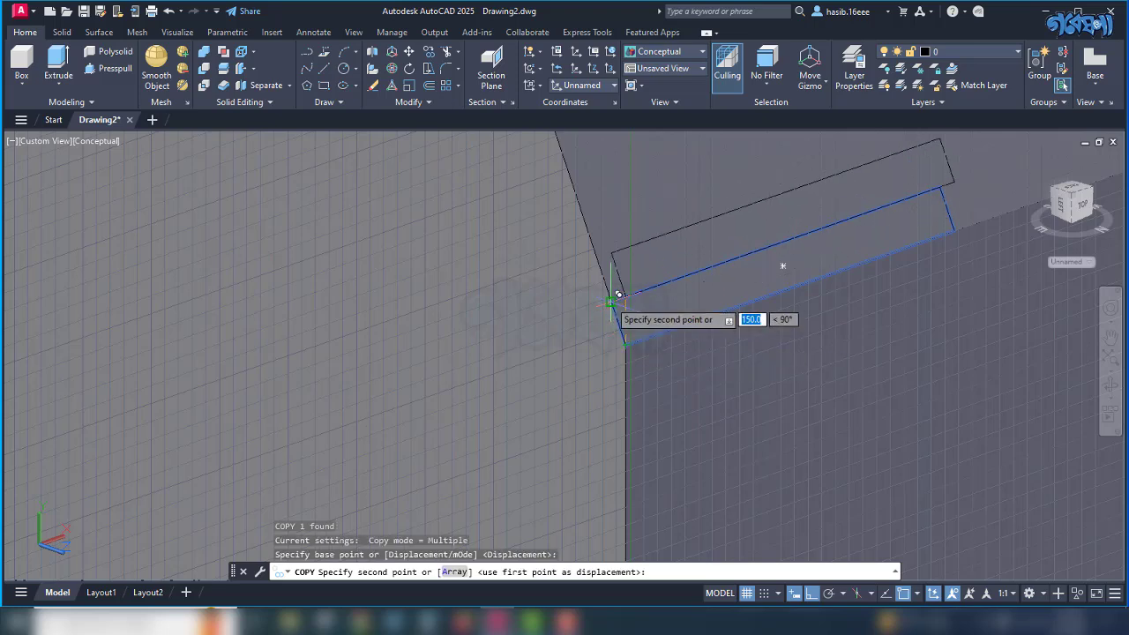
{"action": "left_click", "coordinate": [615, 296]}
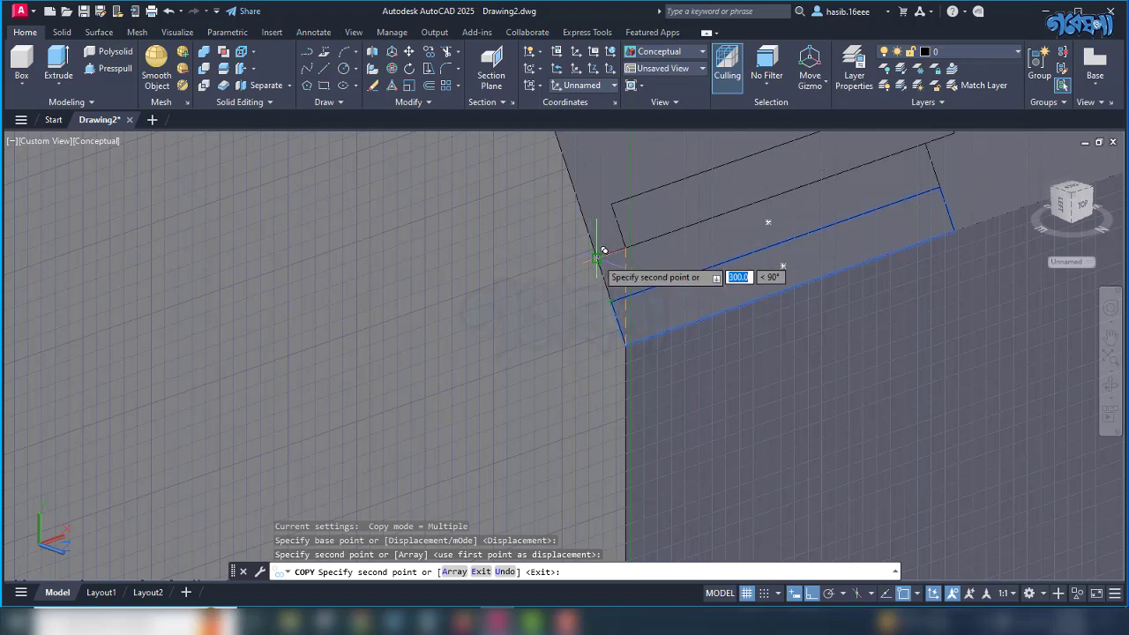
{"action": "key", "text": "Escape"}
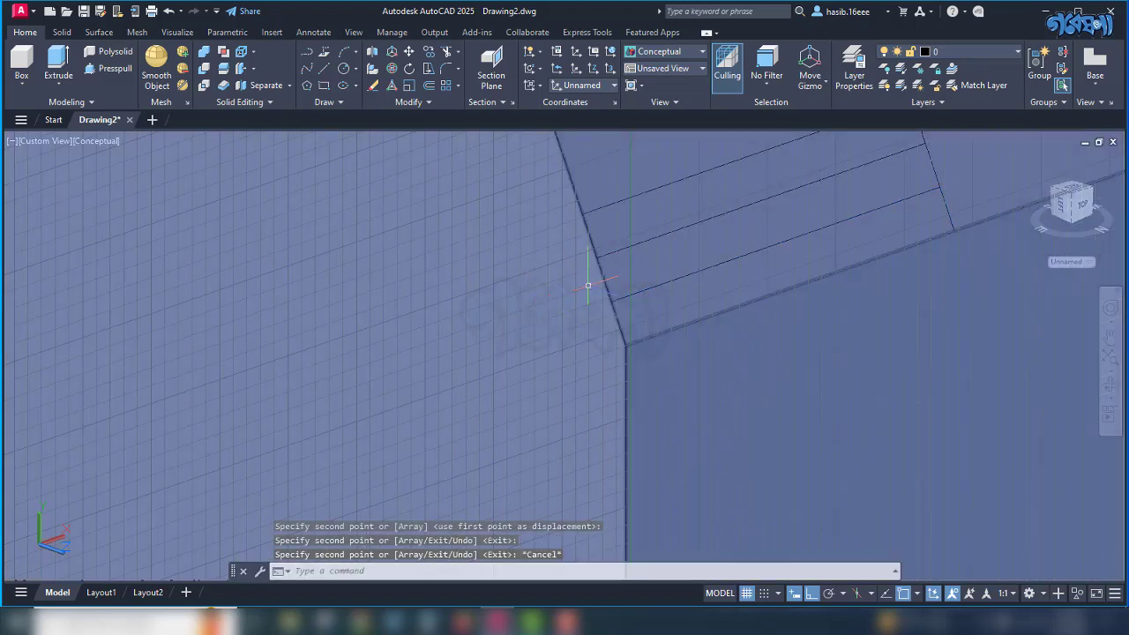
Erase the extra slat rectangle, then select the lower slat outline.
{"action": "left_click", "coordinate": [607, 282]}
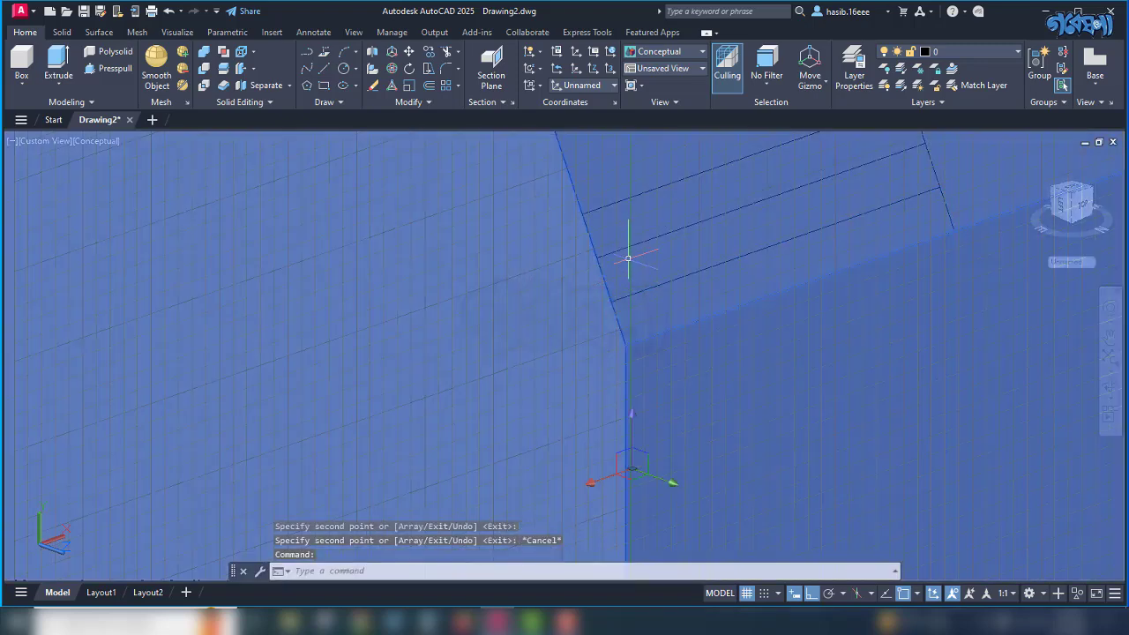
{"action": "left_click", "coordinate": [641, 288]}
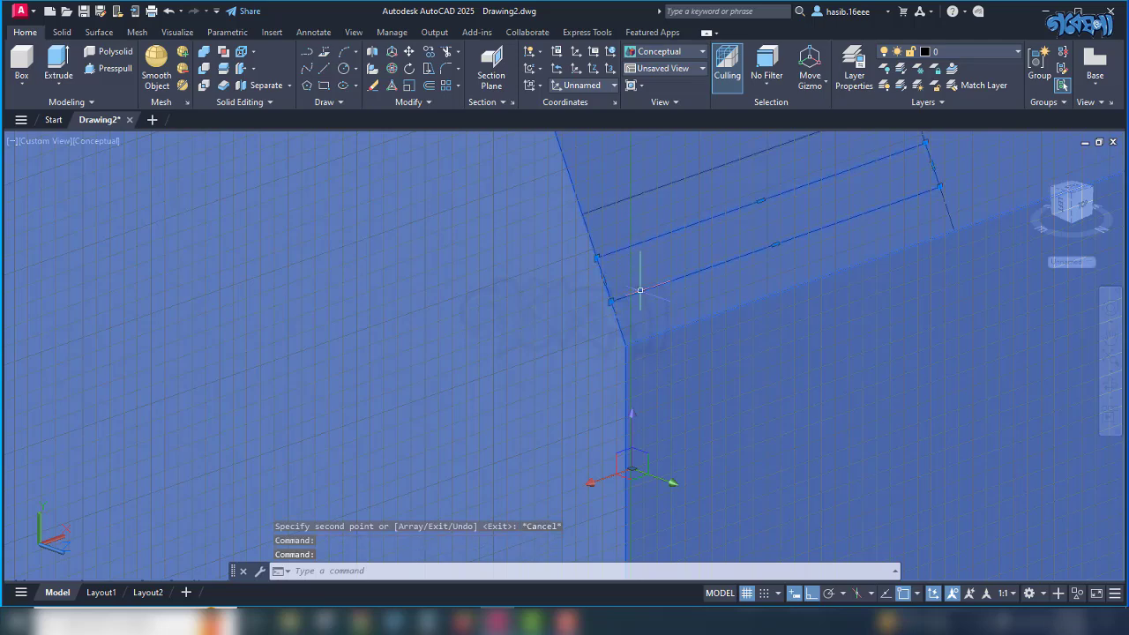
{"action": "left_click", "coordinate": [554, 328], "text": "shift"}
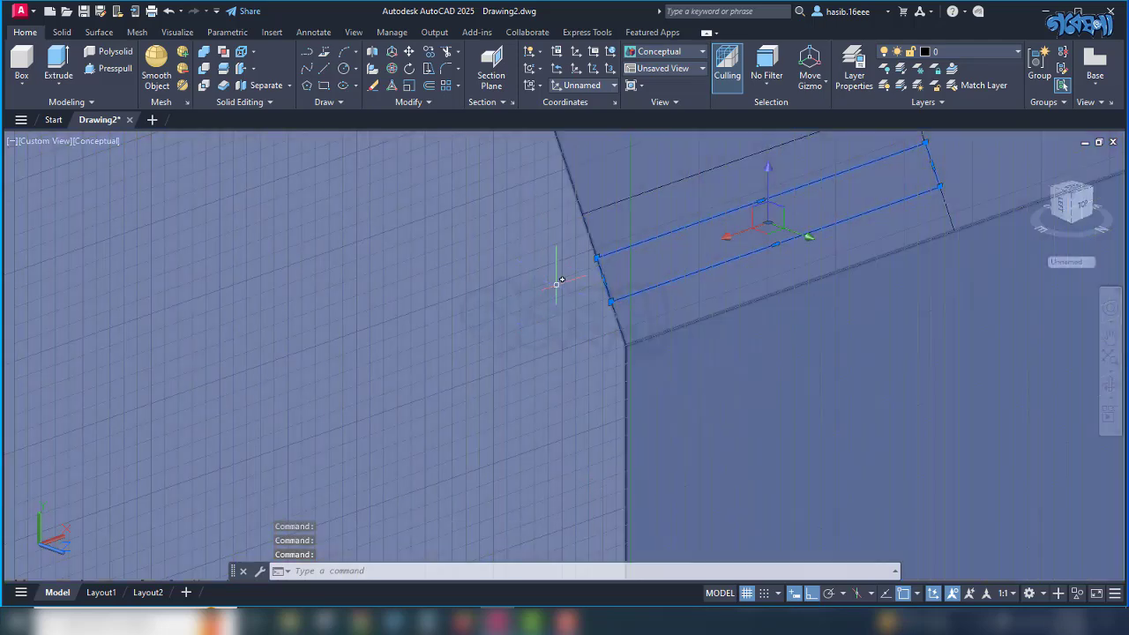
{"action": "key", "text": "Delete"}
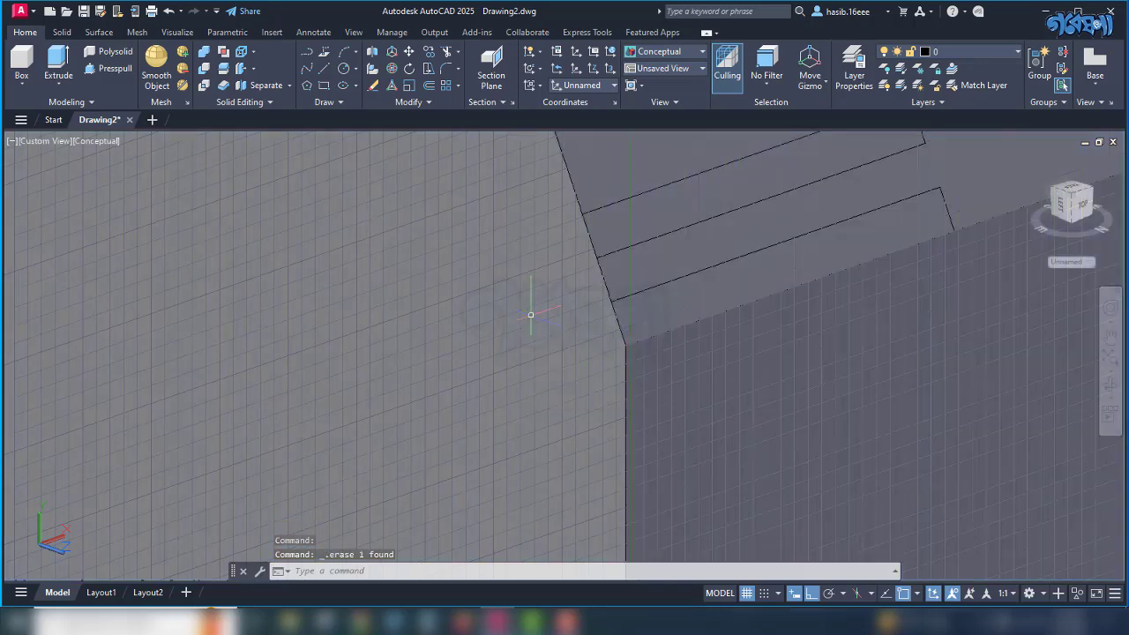
{"action": "scroll", "coordinate": [494, 338], "scroll_direction": "down", "scroll_amount": 2}
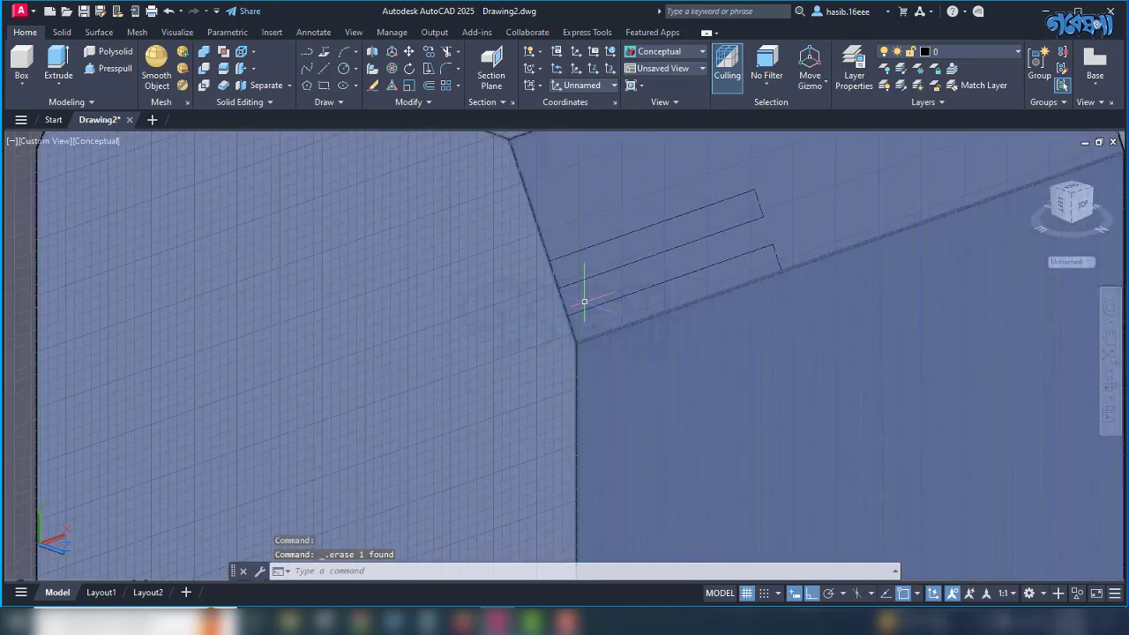
{"action": "left_click", "coordinate": [590, 308]}
Select both slats and start a copy with CP, then cancel it.
{"action": "left_click", "coordinate": [578, 281]}
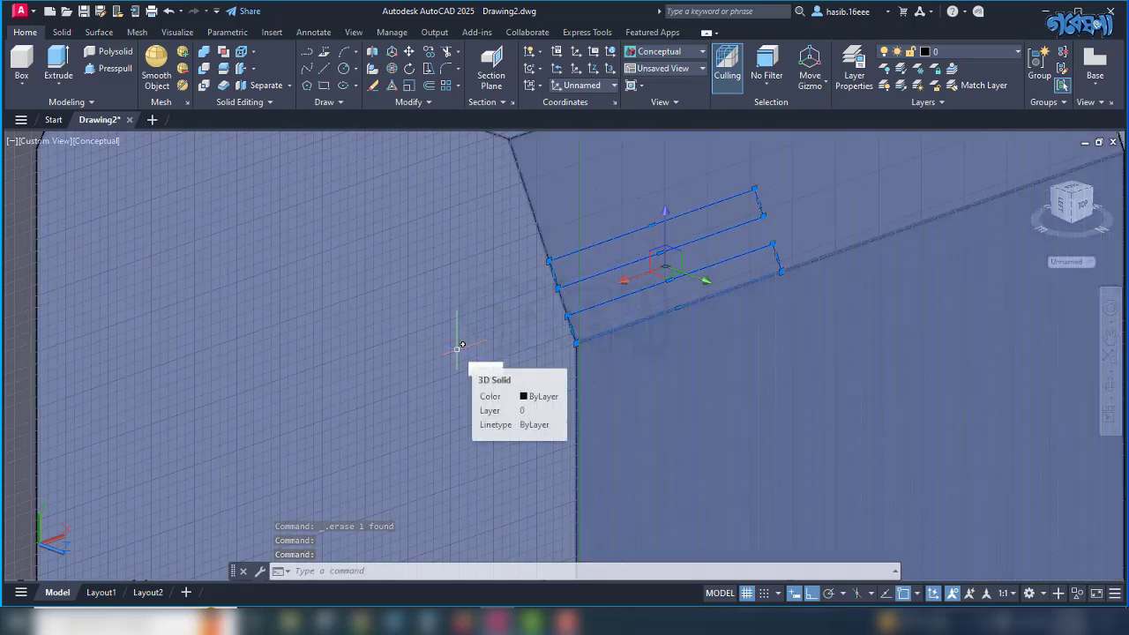
{"action": "type", "text": "cp"}
{"action": "key", "text": "Return"}
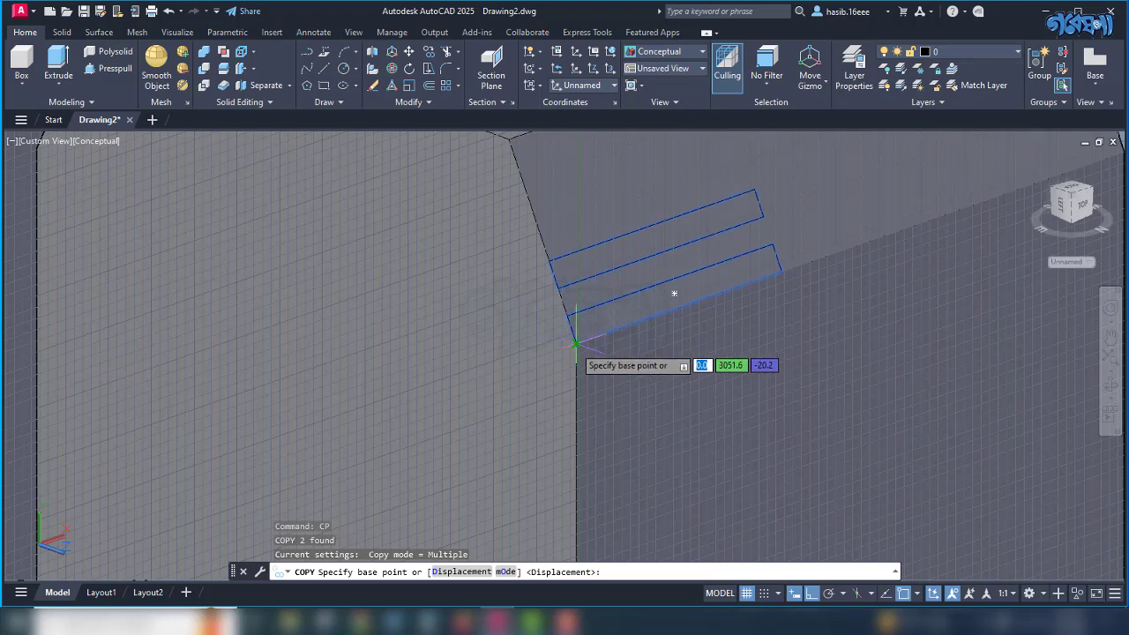
{"action": "scroll", "coordinate": [572, 335], "scroll_direction": "up", "scroll_amount": 3}
{"action": "left_click", "coordinate": [574, 343]}
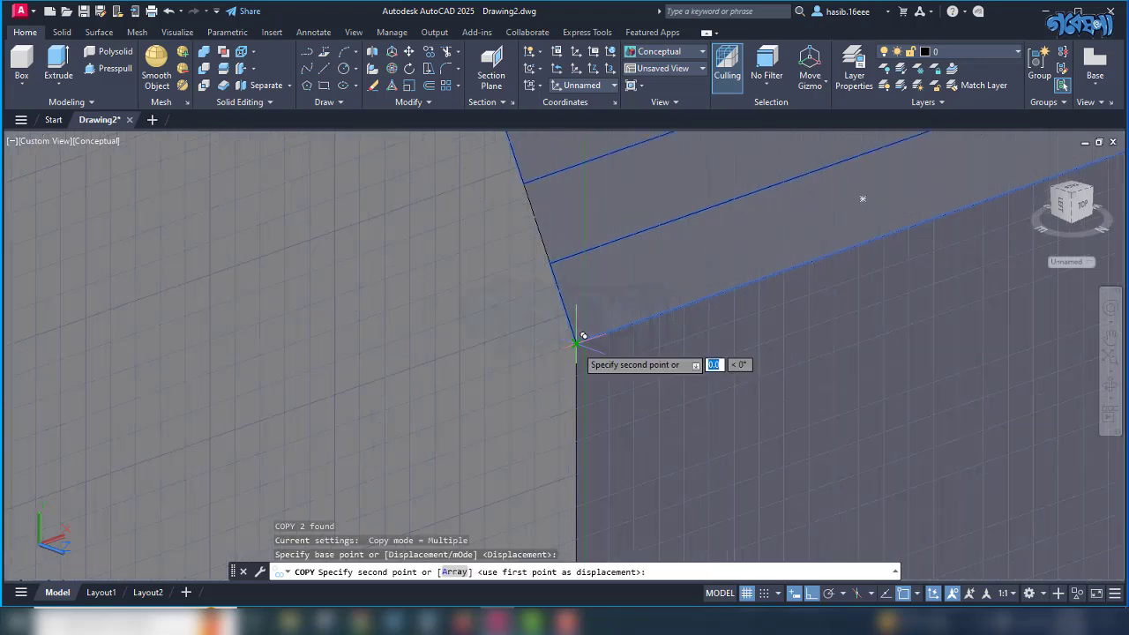
{"action": "scroll", "coordinate": [567, 339], "scroll_direction": "down", "scroll_amount": 3}
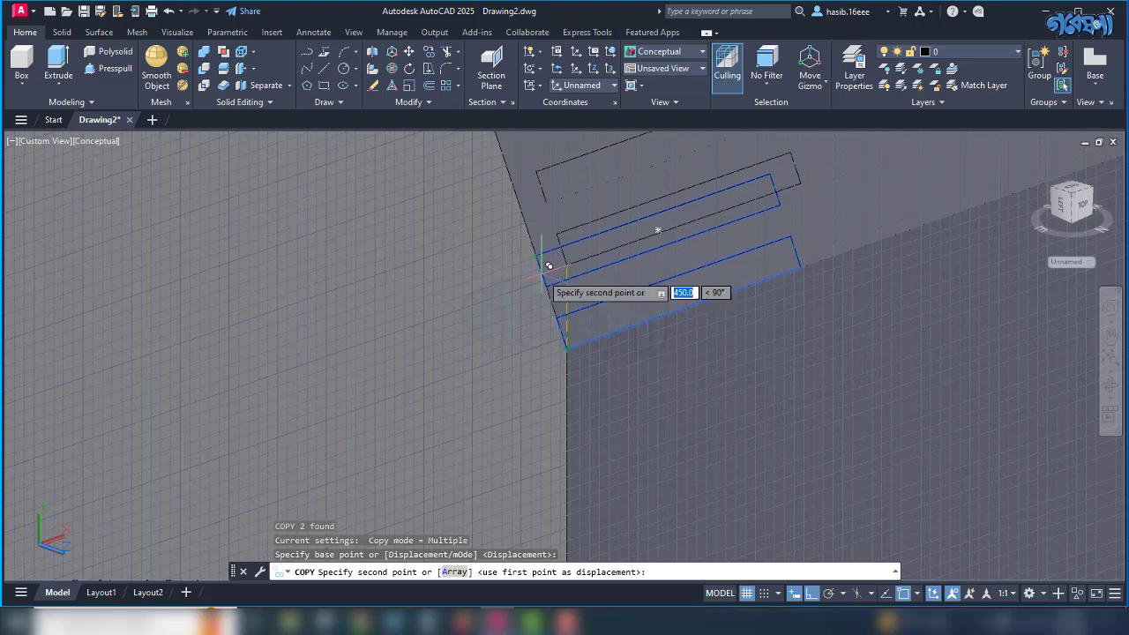
{"action": "key", "text": "Escape"}
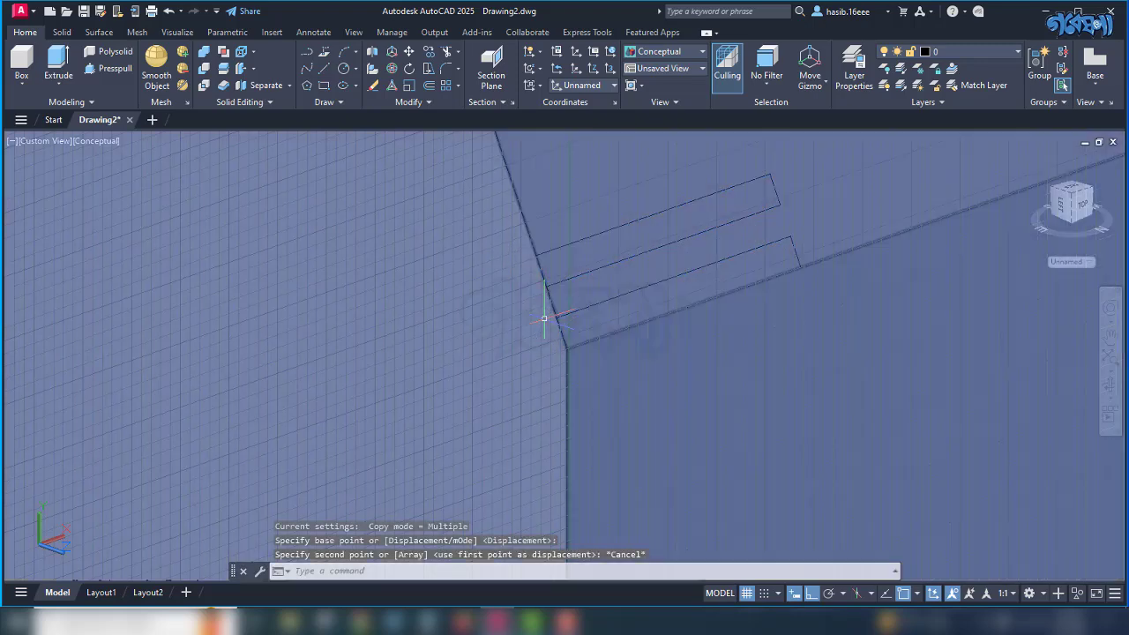
Copy the two slats twice up the block's face from their corner.
{"action": "left_click", "coordinate": [583, 305]}
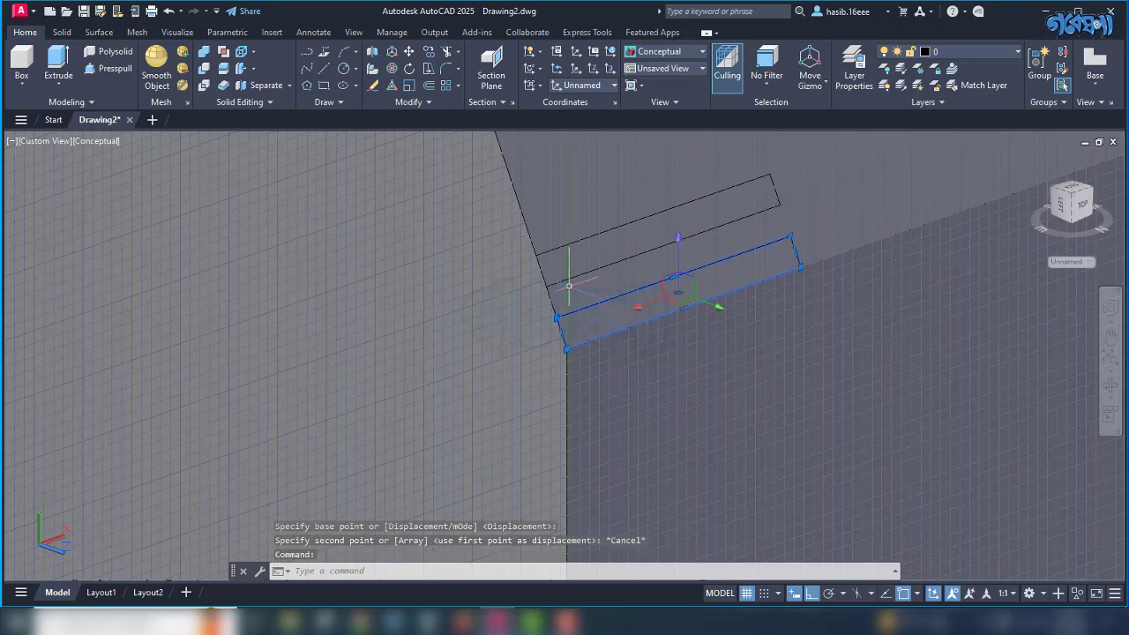
{"action": "left_click", "coordinate": [569, 275]}
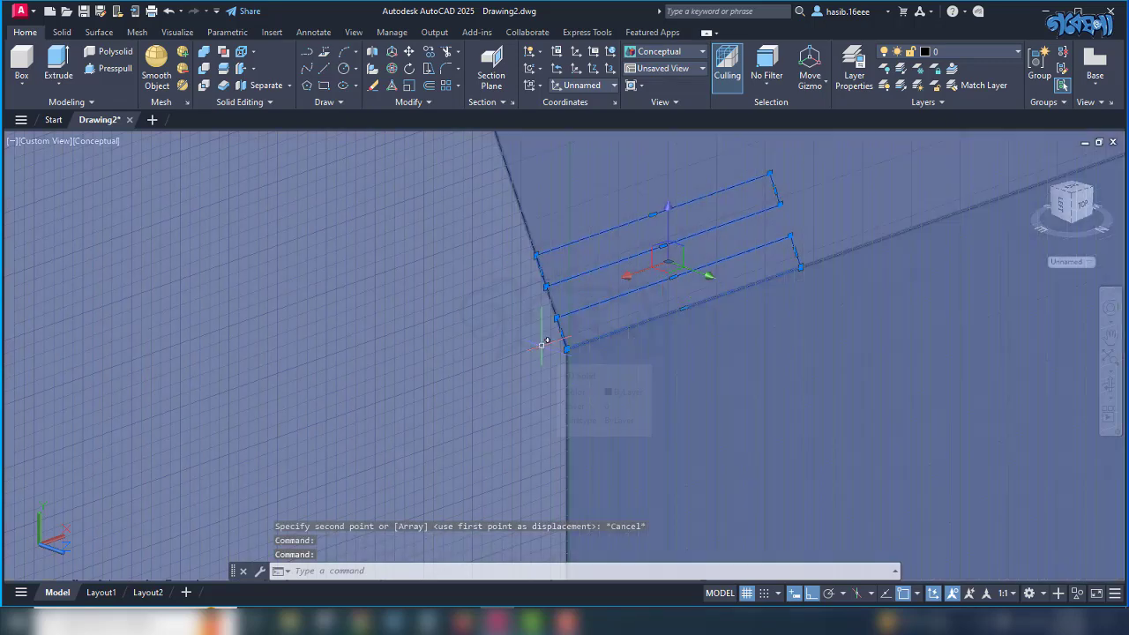
{"action": "type", "text": "cp"}
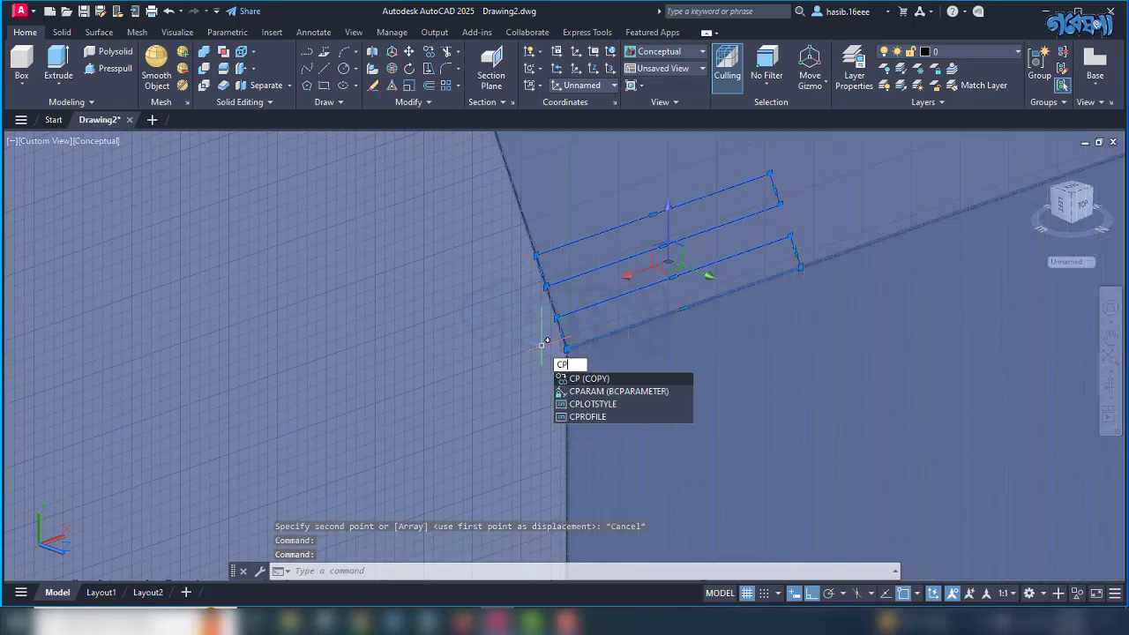
{"action": "key", "text": "Return"}
{"action": "left_click", "coordinate": [556, 318]}
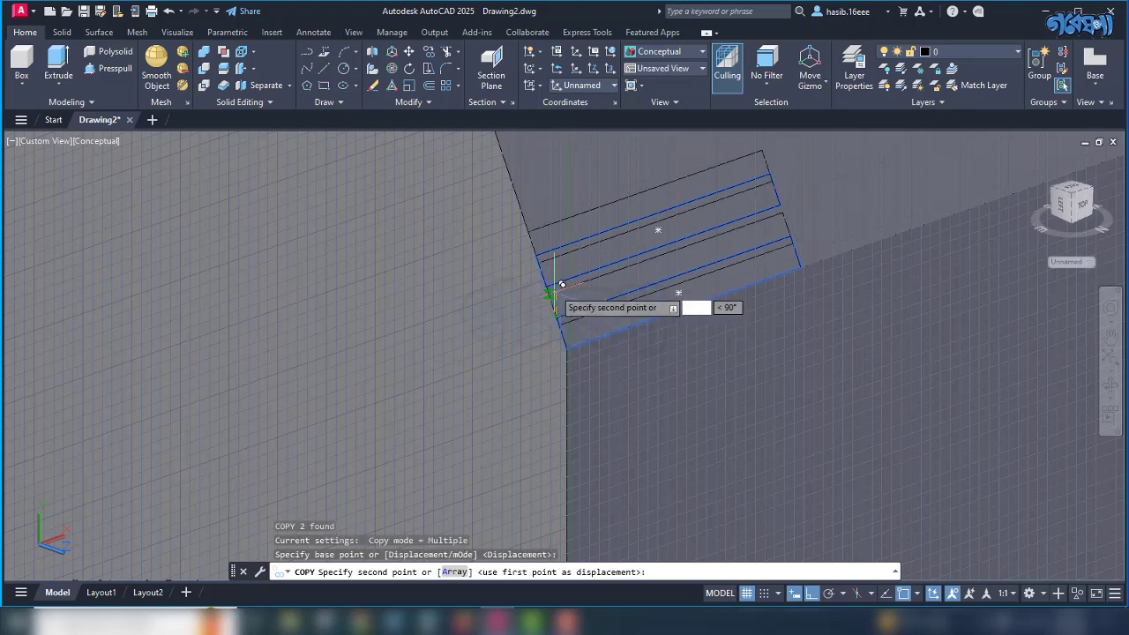
{"action": "left_click", "coordinate": [536, 256]}
{"action": "scroll", "coordinate": [540, 260], "scroll_direction": "down", "scroll_amount": 4}
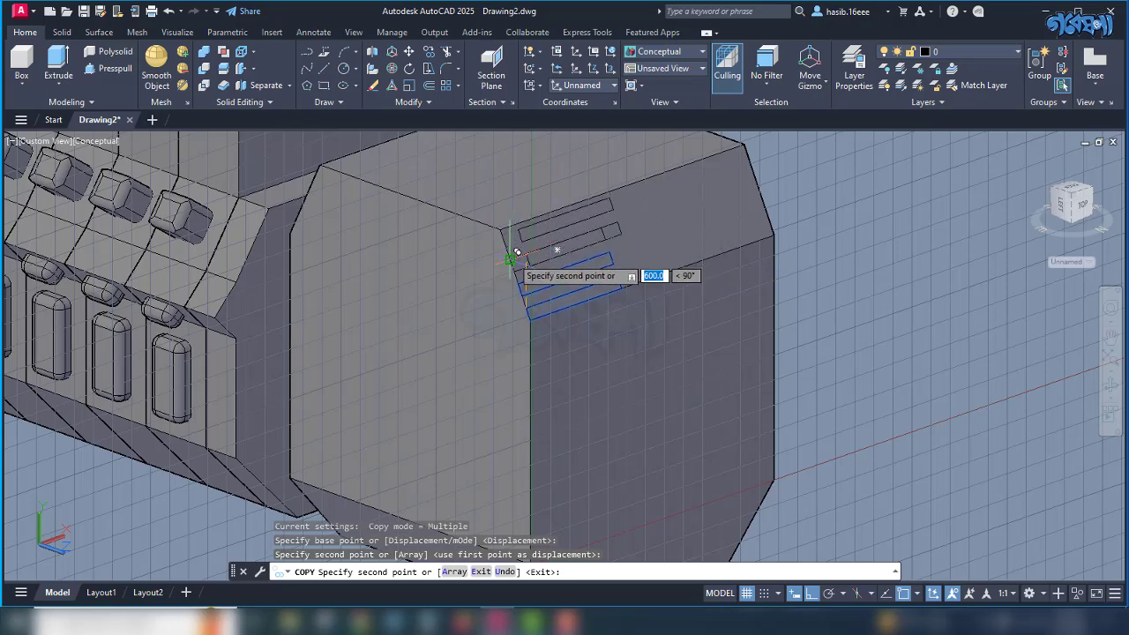
{"action": "scroll", "coordinate": [519, 251], "scroll_direction": "up", "scroll_amount": 3}
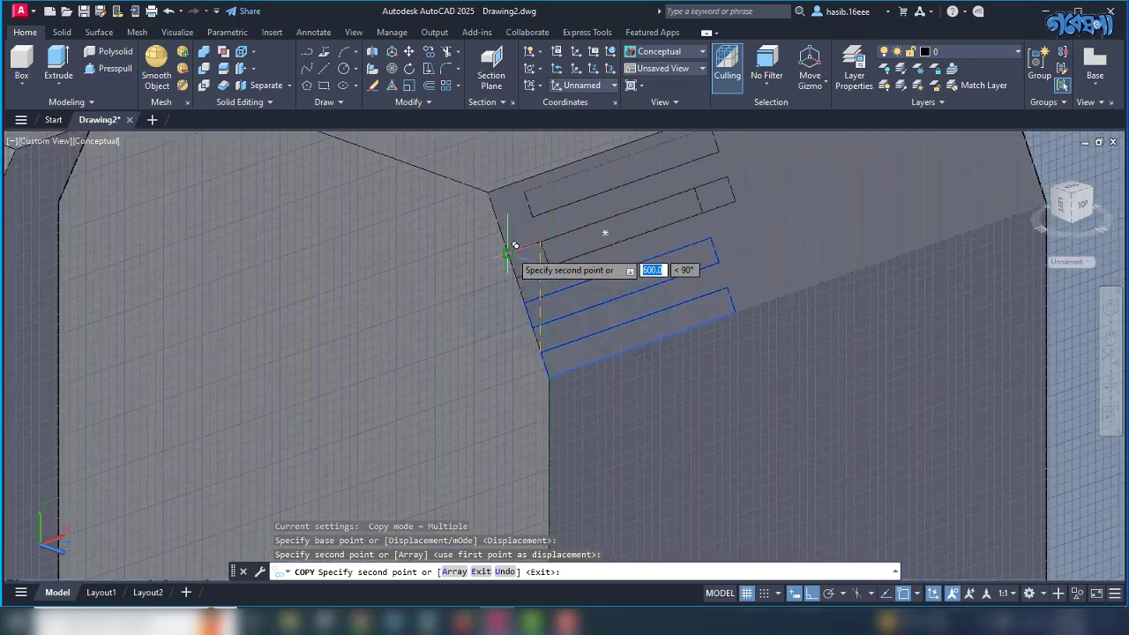
{"action": "left_click", "coordinate": [516, 256]}
{"action": "key", "text": "Escape"}
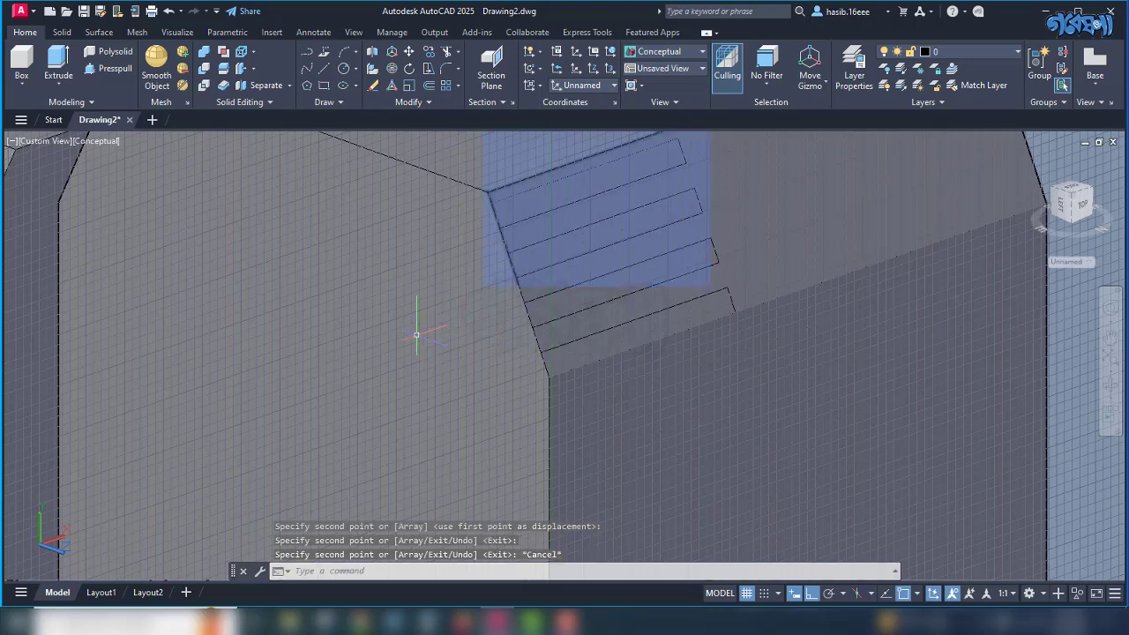
{"action": "scroll", "coordinate": [436, 322], "scroll_direction": "down", "scroll_amount": 5}
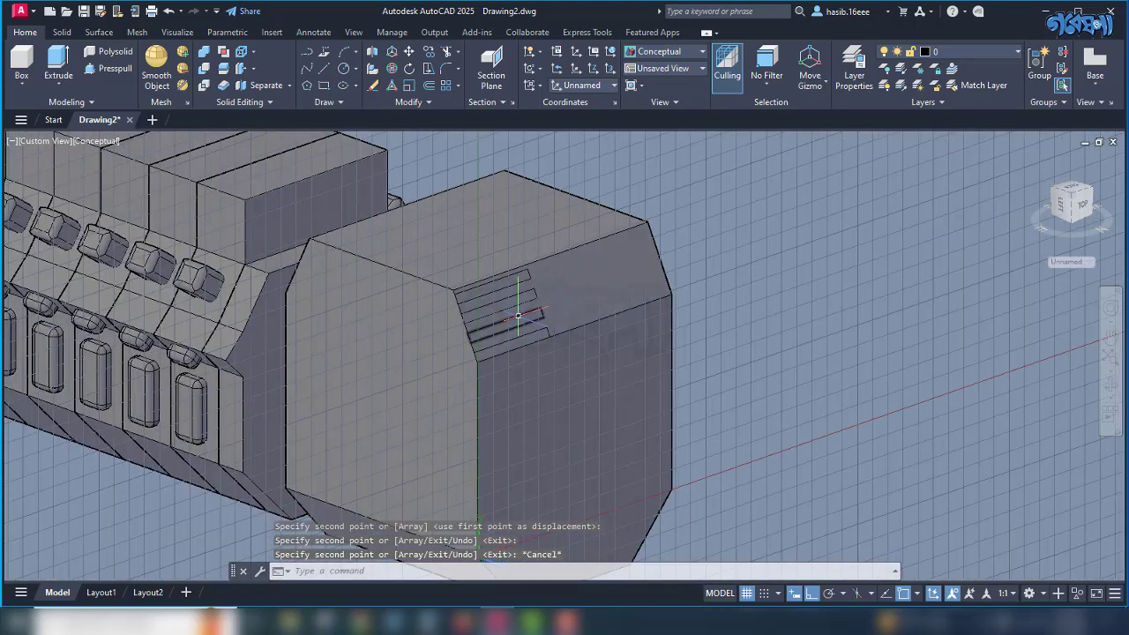
Erase the two surplus slats, undoing an accidental erase of the end block.
{"action": "left_click", "coordinate": [517, 317]}
{"action": "key", "text": "Delete"}
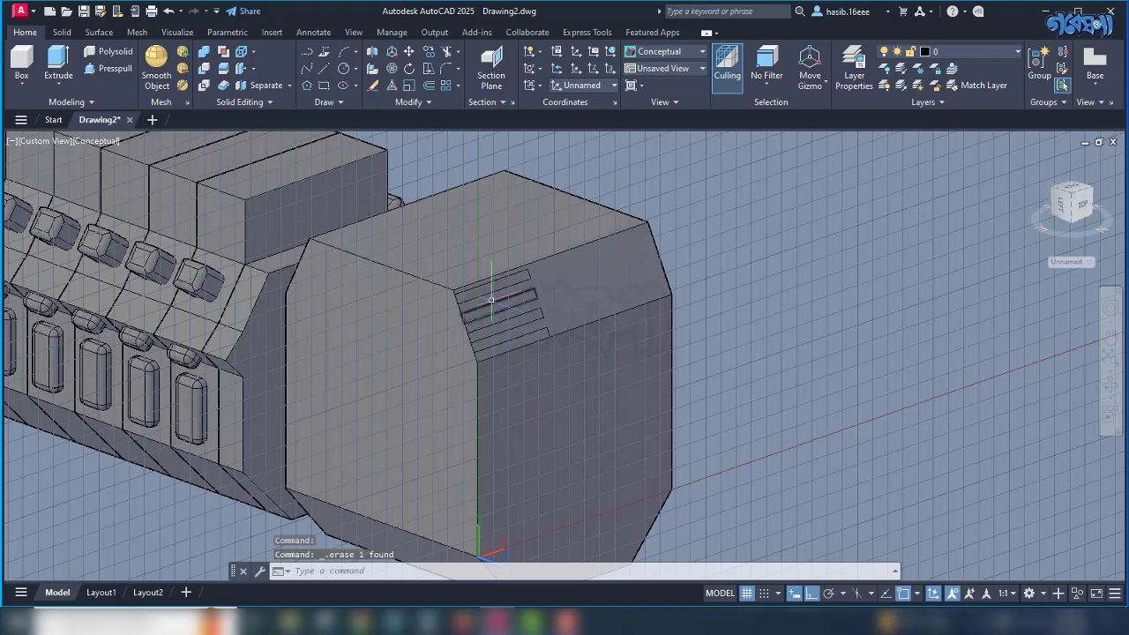
{"action": "left_click", "coordinate": [499, 379]}
{"action": "key", "text": "Delete"}
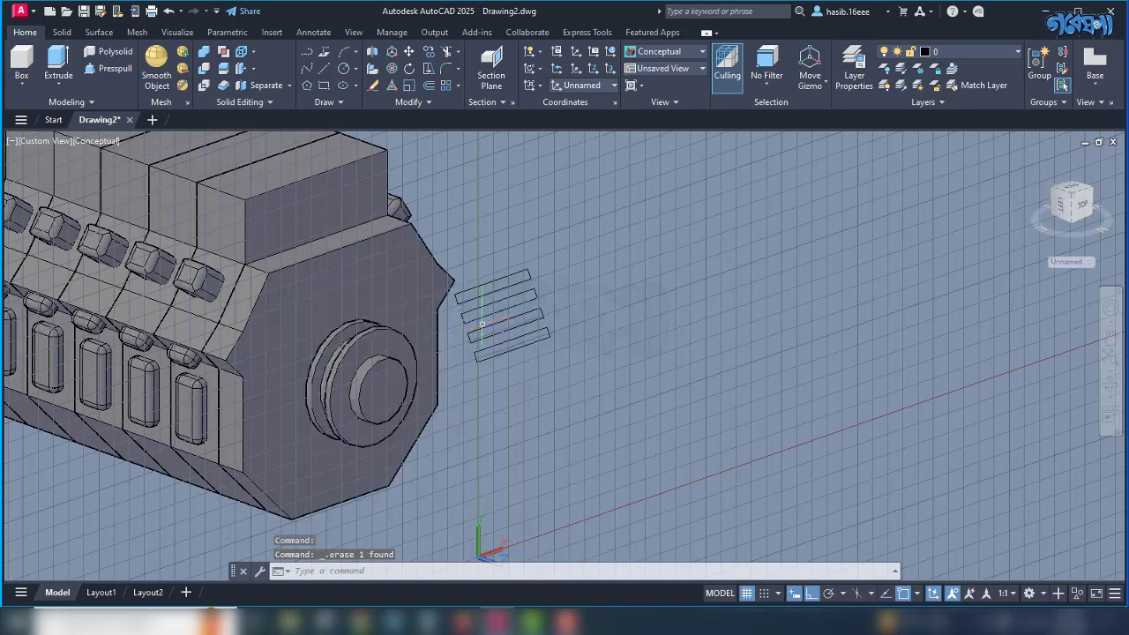
{"action": "key", "text": "ctrl+z"}
{"action": "left_click", "coordinate": [484, 316]}
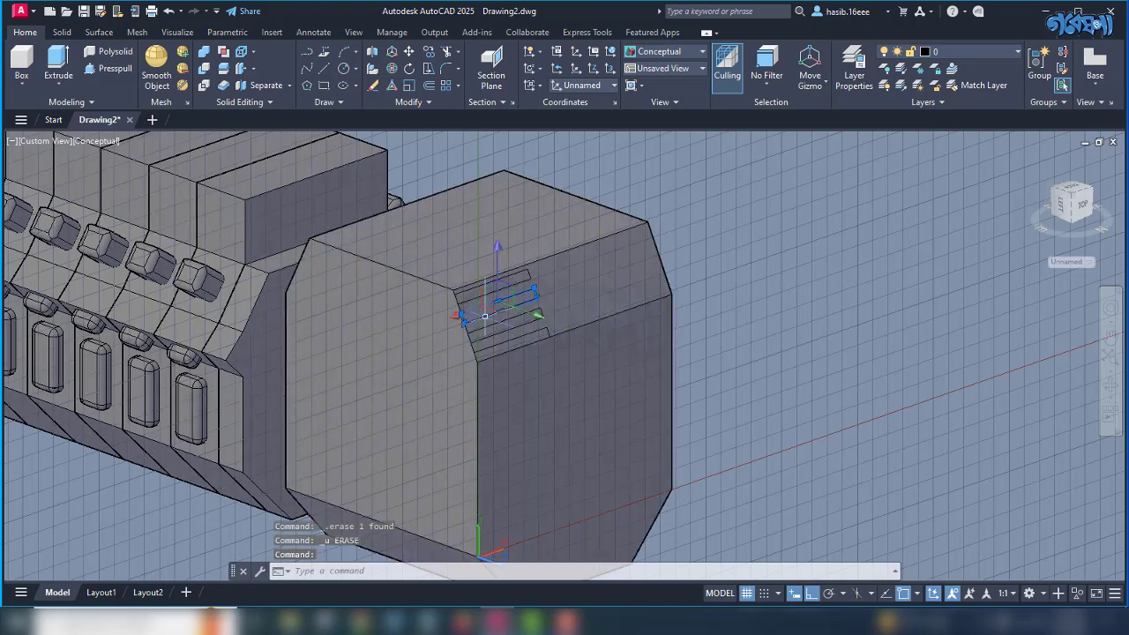
{"action": "key", "text": "Delete"}
{"action": "scroll", "coordinate": [494, 315], "scroll_direction": "up", "scroll_amount": 3}
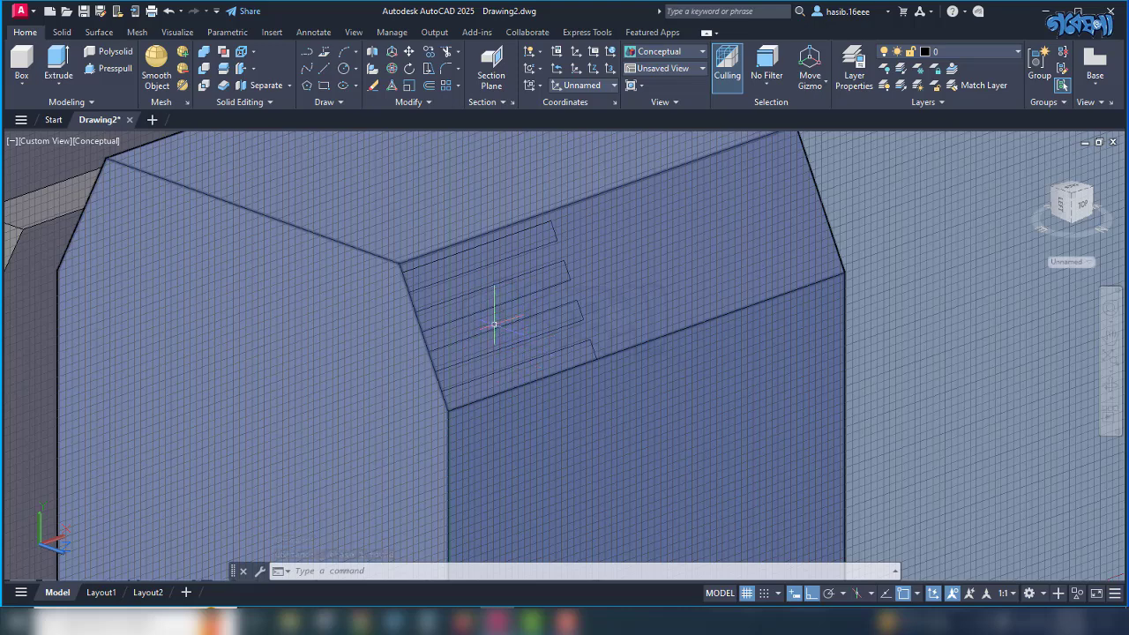
Select the four remaining slats on the end block and orbit to look down on them.
{"action": "left_click", "coordinate": [573, 337]}
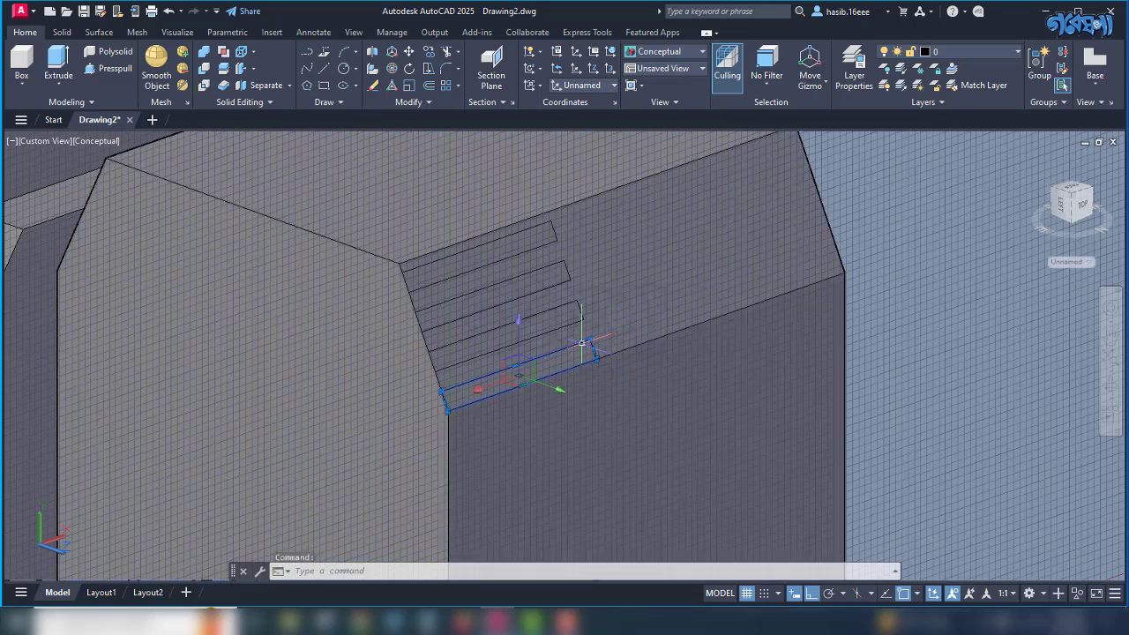
{"action": "left_click", "coordinate": [572, 319]}
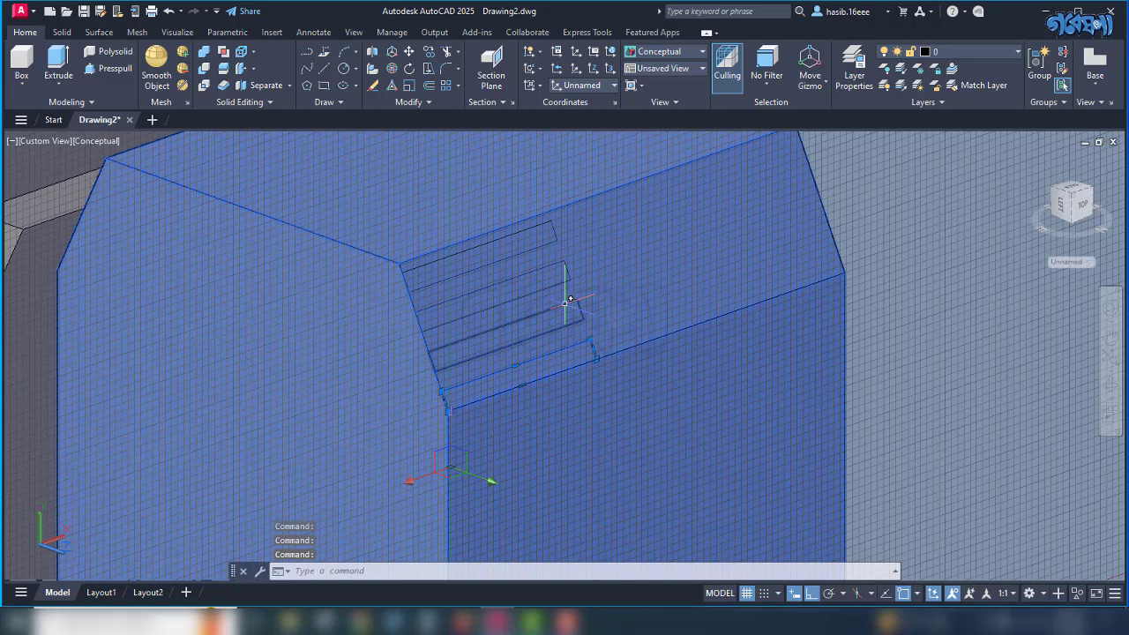
{"action": "left_click", "coordinate": [568, 302]}
{"action": "left_click", "coordinate": [558, 282]}
{"action": "left_click", "coordinate": [547, 275]}
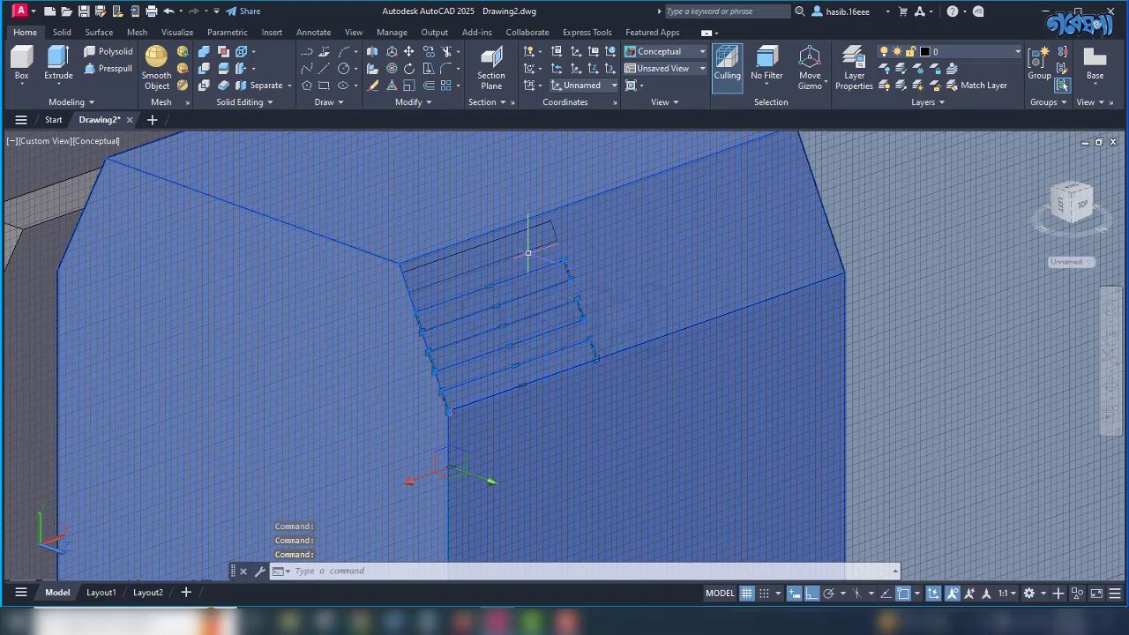
{"action": "left_click", "coordinate": [637, 275], "text": "shift"}
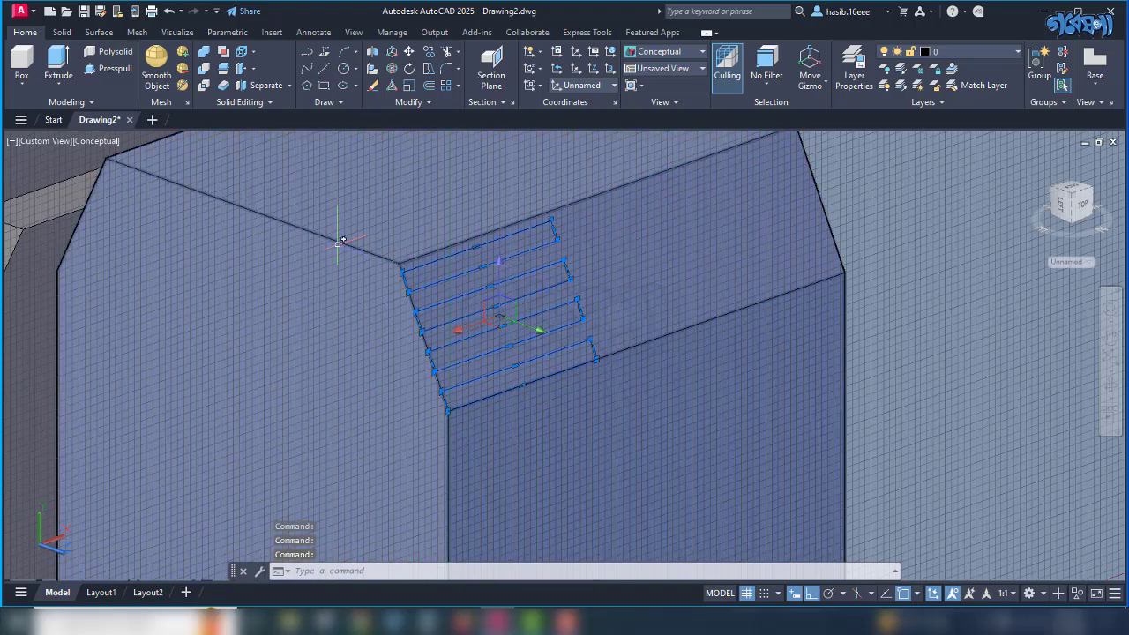
{"action": "scroll", "coordinate": [339, 234], "scroll_direction": "down", "scroll_amount": 5}
{"action": "middle_click_drag", "start_coordinate": [509, 269], "coordinate": [532, 298], "text": "shift"}
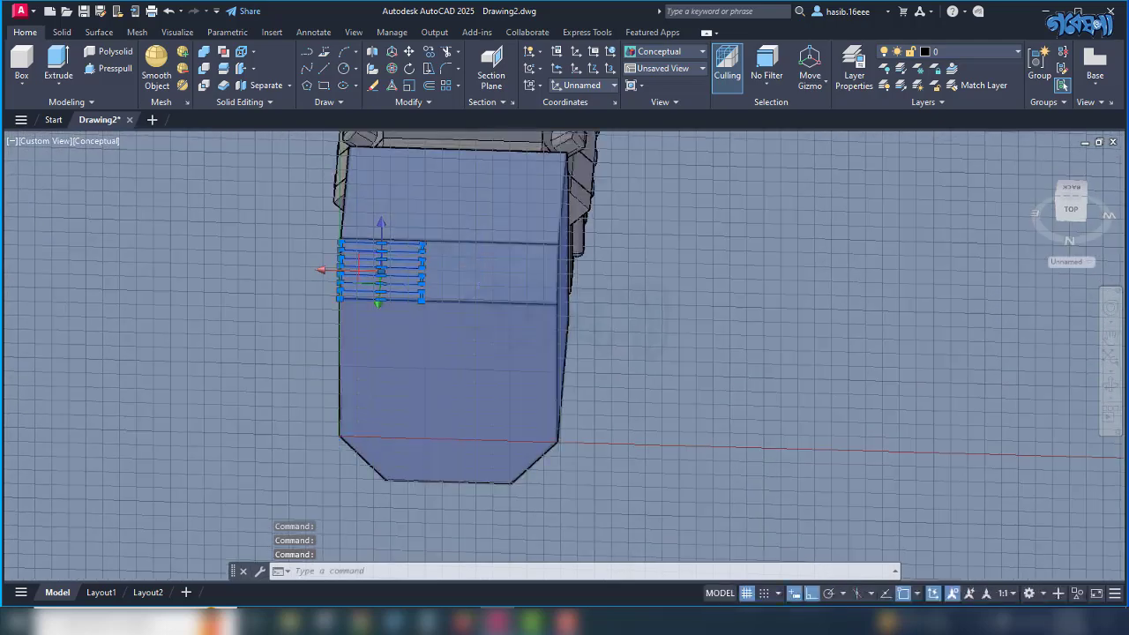
{"action": "scroll", "coordinate": [478, 263], "scroll_direction": "up", "scroll_amount": 4}
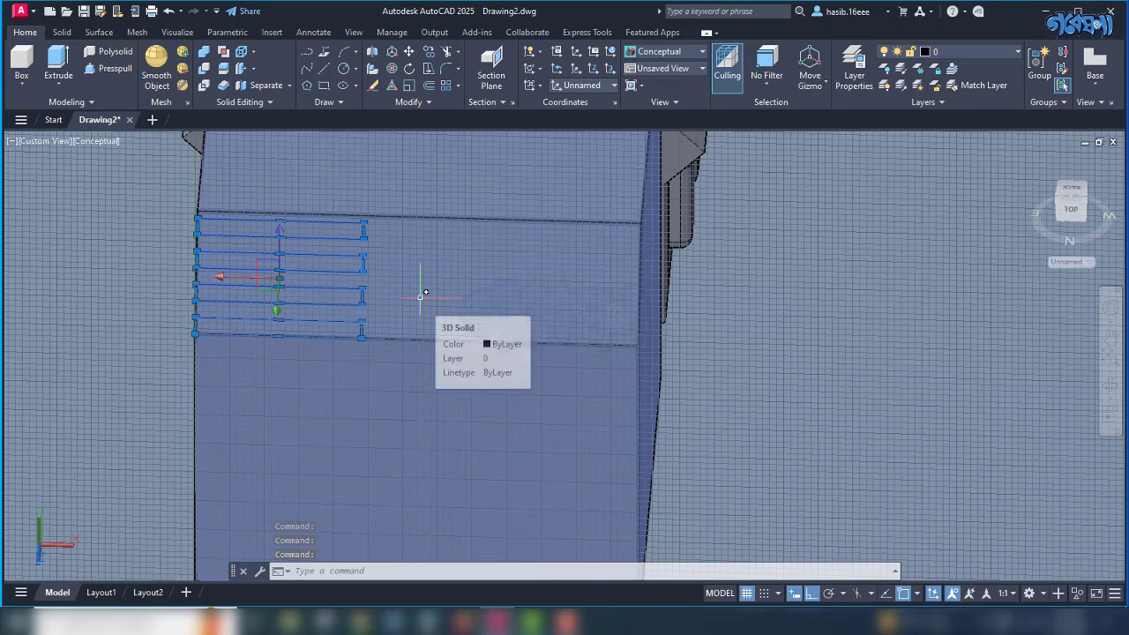
{"action": "type", "text": "M"}
{"action": "key", "text": "Return"}
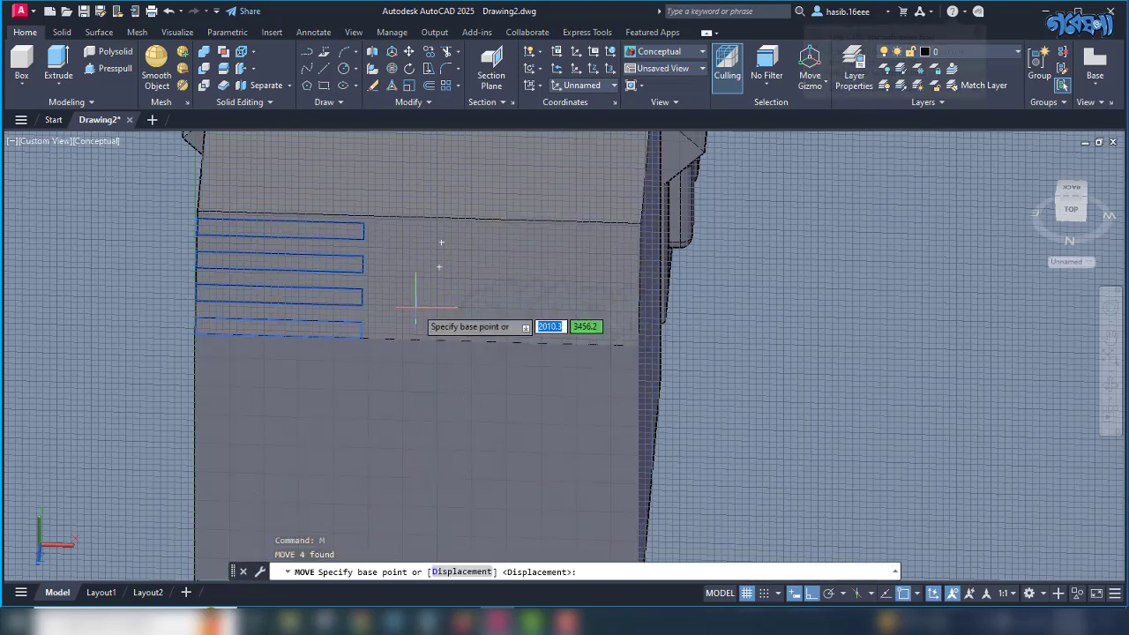
{"action": "left_click", "coordinate": [420, 277]}
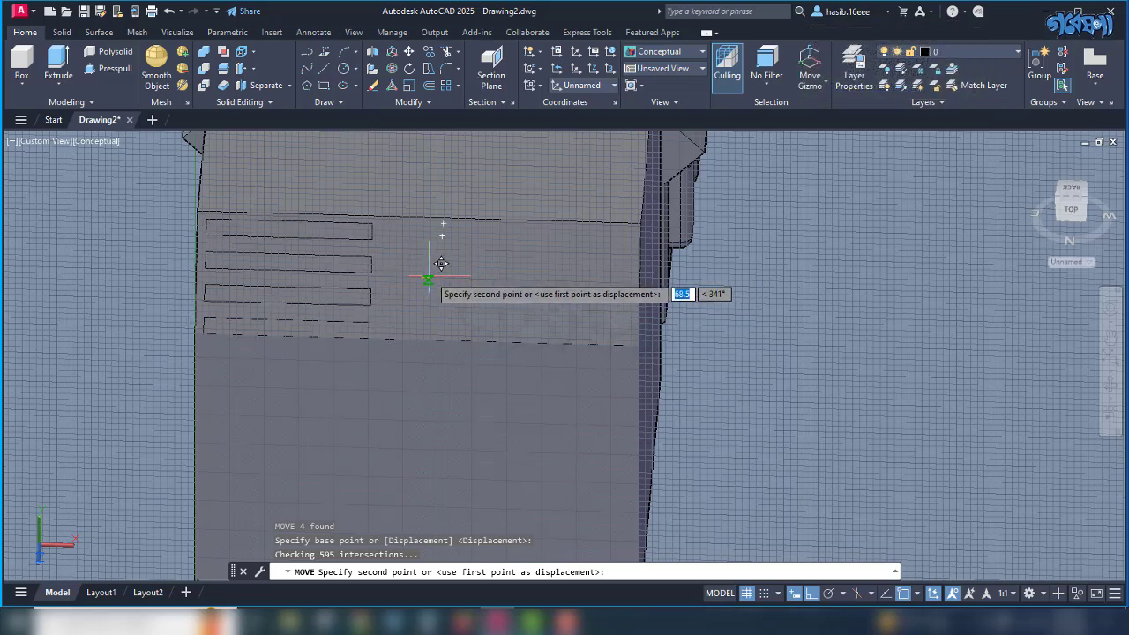
{"action": "key", "text": "Escape"}
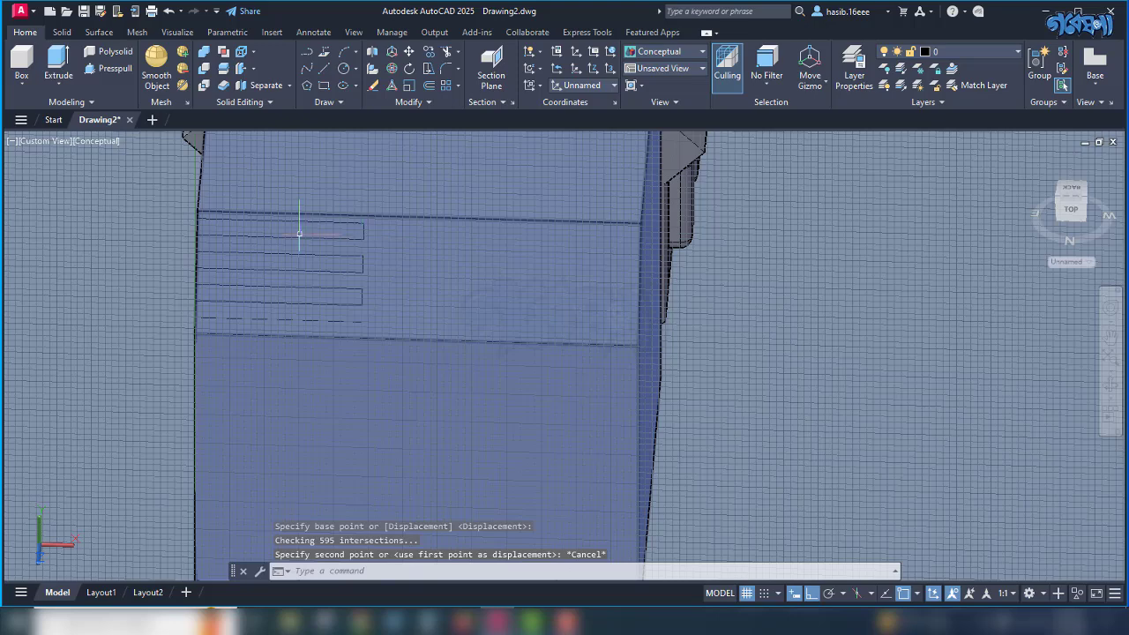
{"action": "left_click", "coordinate": [151, 188]}
{"action": "left_click", "coordinate": [417, 371]}
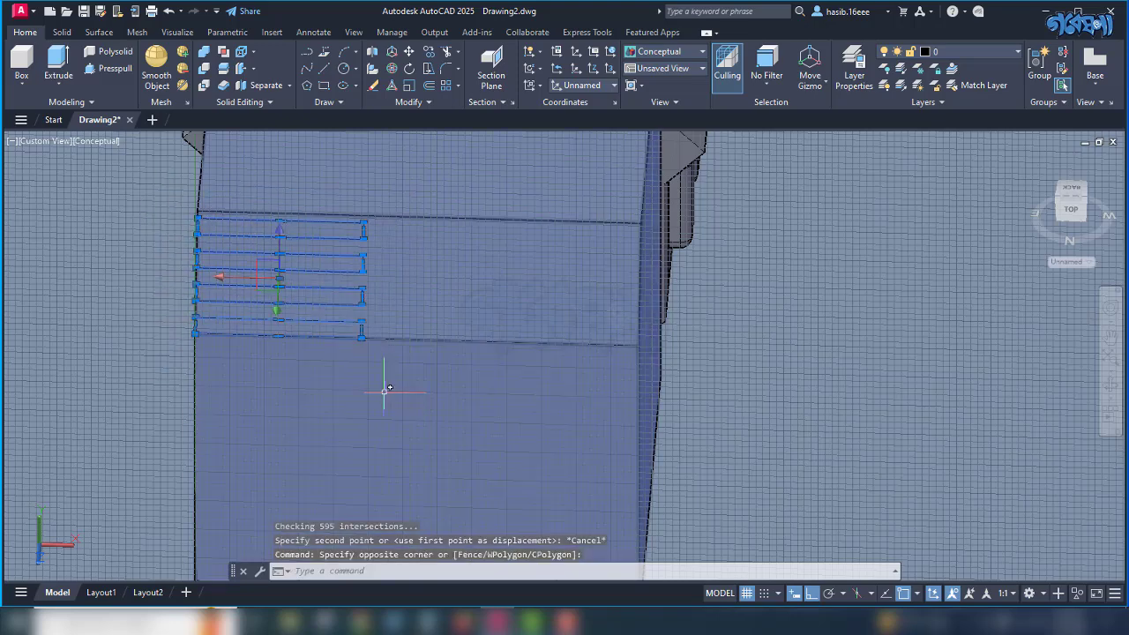
Mirror the four slats across a vertical line with MI, keeping the originals.
{"action": "type", "text": "mi"}
{"action": "key", "text": "Return"}
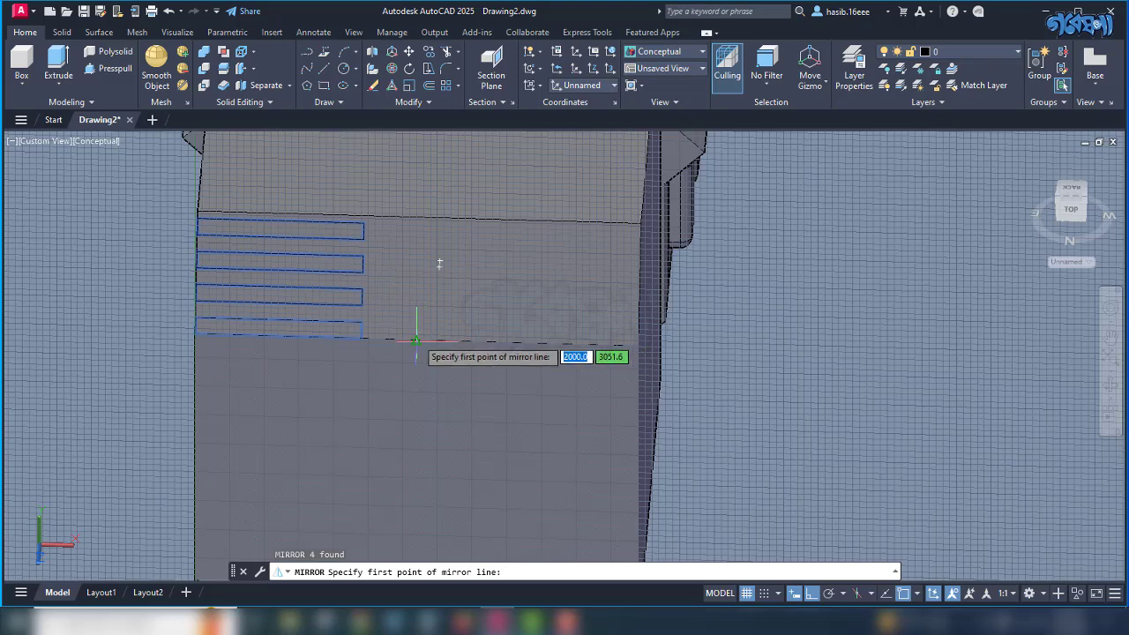
{"action": "left_click", "coordinate": [415, 338]}
{"action": "left_click", "coordinate": [416, 195]}
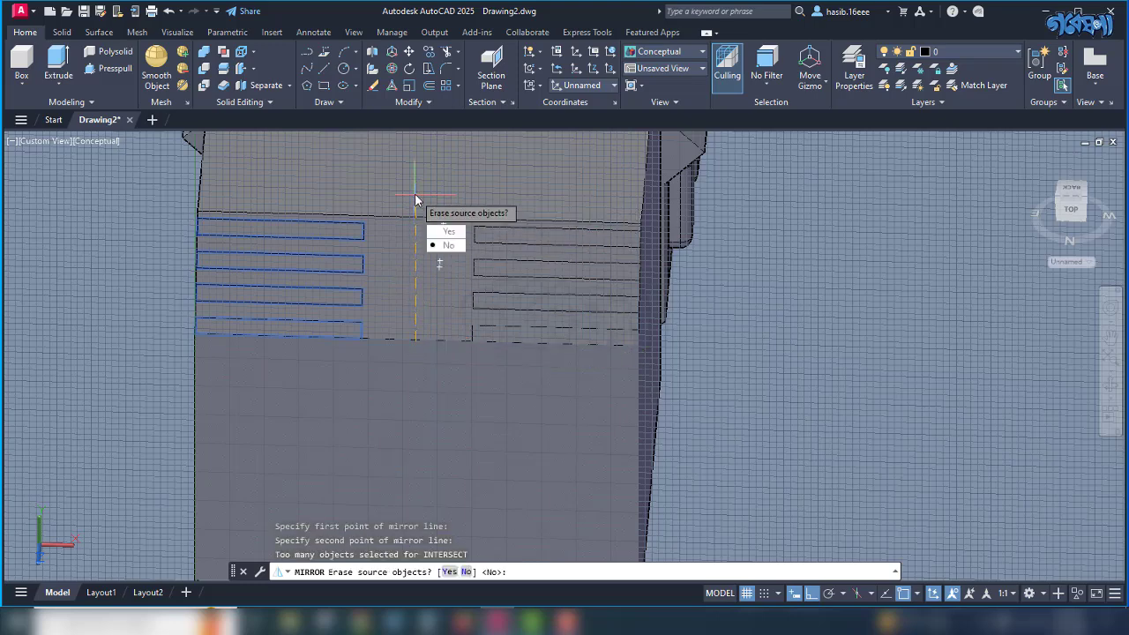
{"action": "left_click", "coordinate": [444, 247]}
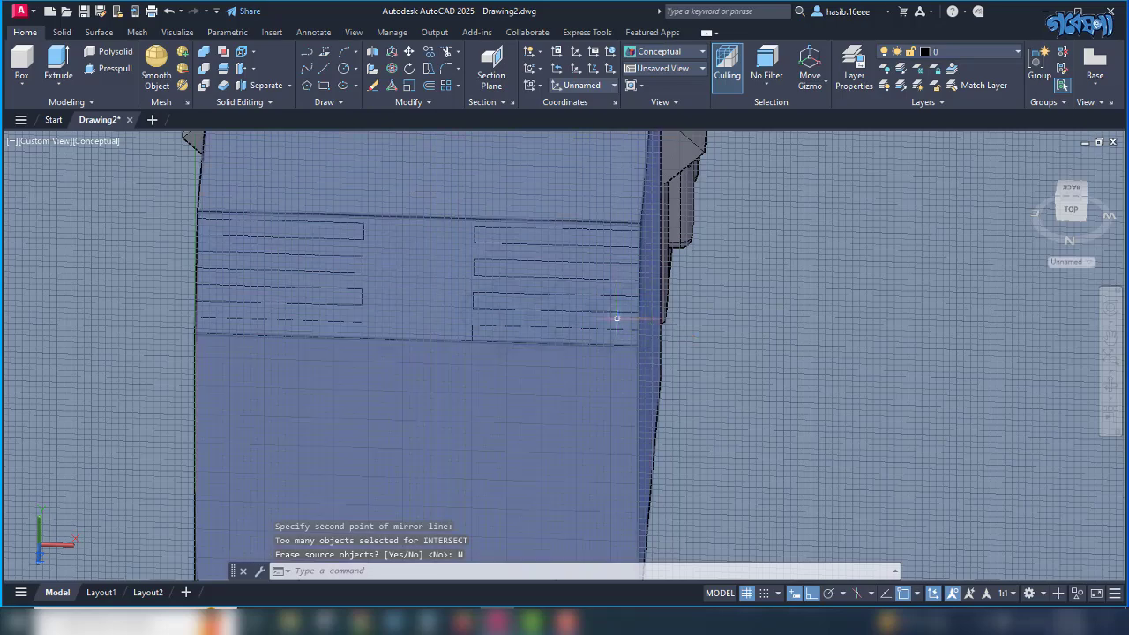
{"action": "middle_click_drag", "start_coordinate": [618, 326], "coordinate": [807, 328], "text": "shift"}
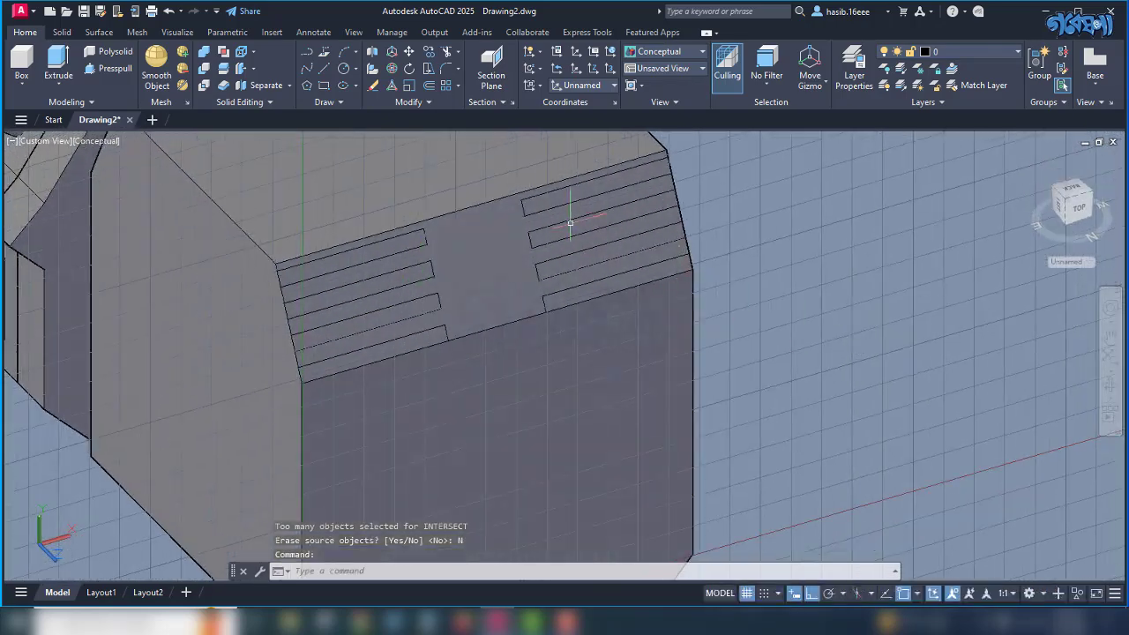
Extrude all eight slat rectangles, four per side, into thin solid slabs.
{"action": "left_click", "coordinate": [58, 62]}
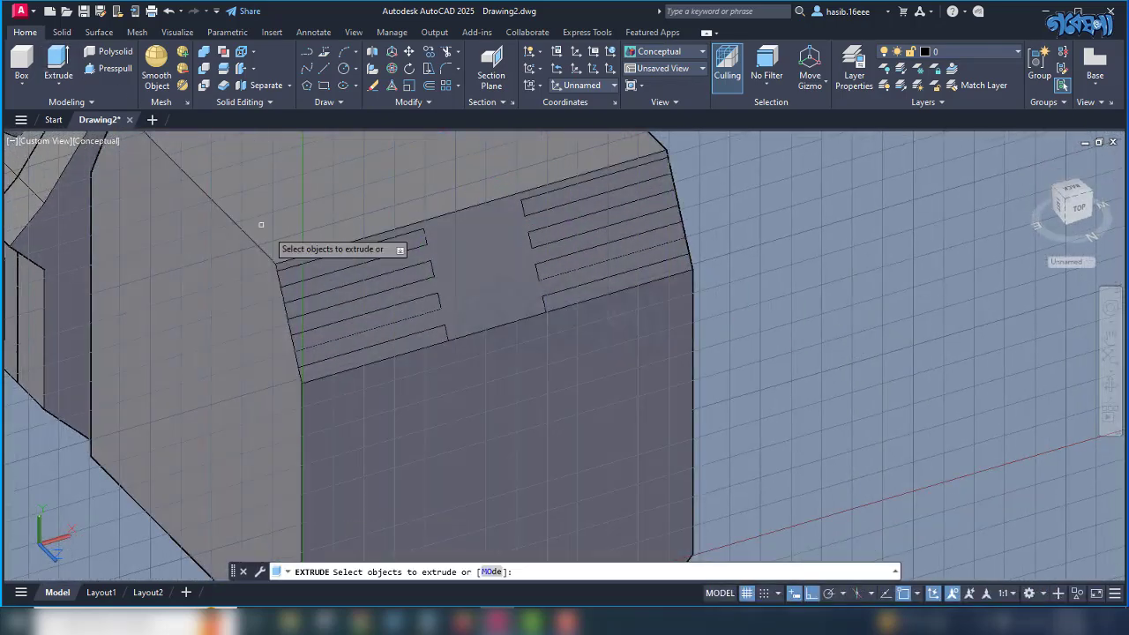
{"action": "left_click", "coordinate": [309, 262]}
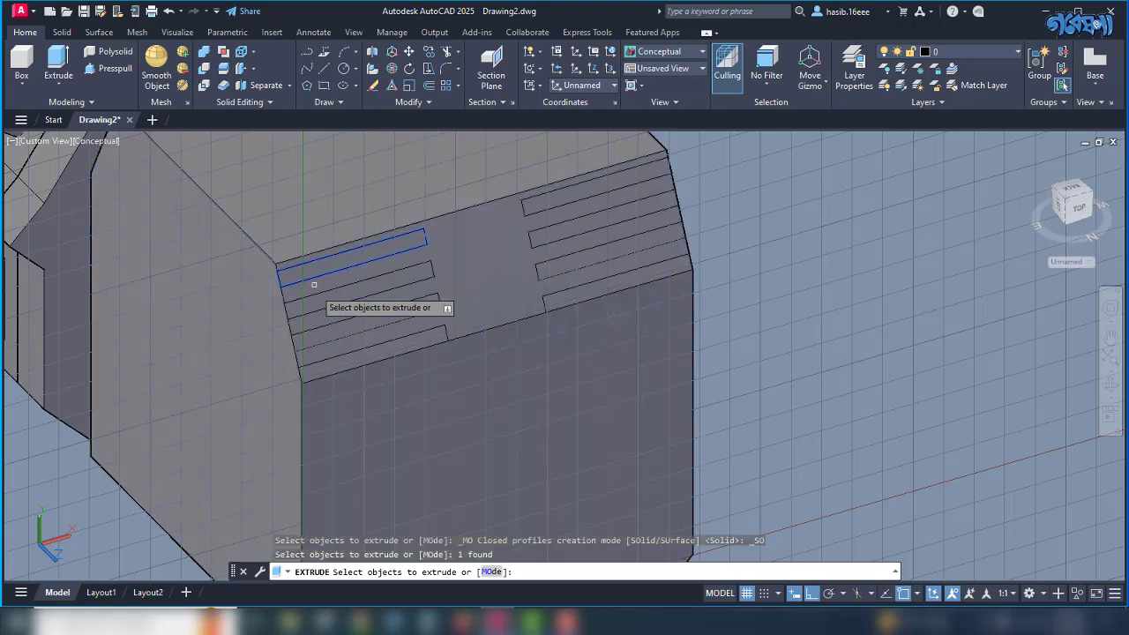
{"action": "left_click", "coordinate": [317, 296]}
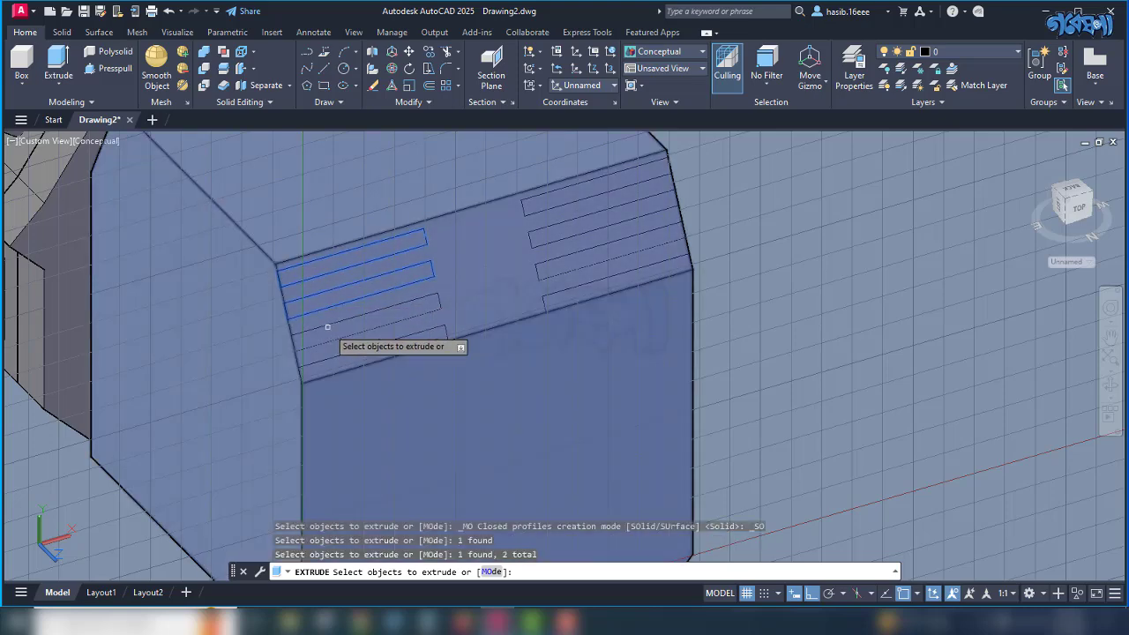
{"action": "left_click", "coordinate": [327, 325]}
{"action": "left_click", "coordinate": [339, 353]}
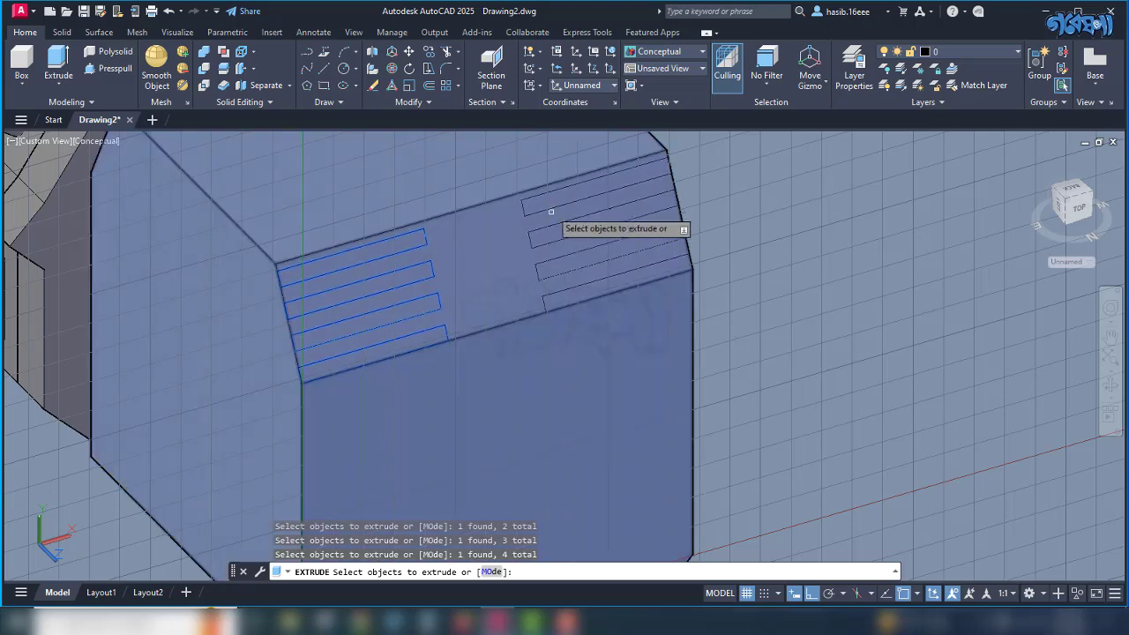
{"action": "left_click", "coordinate": [544, 191]}
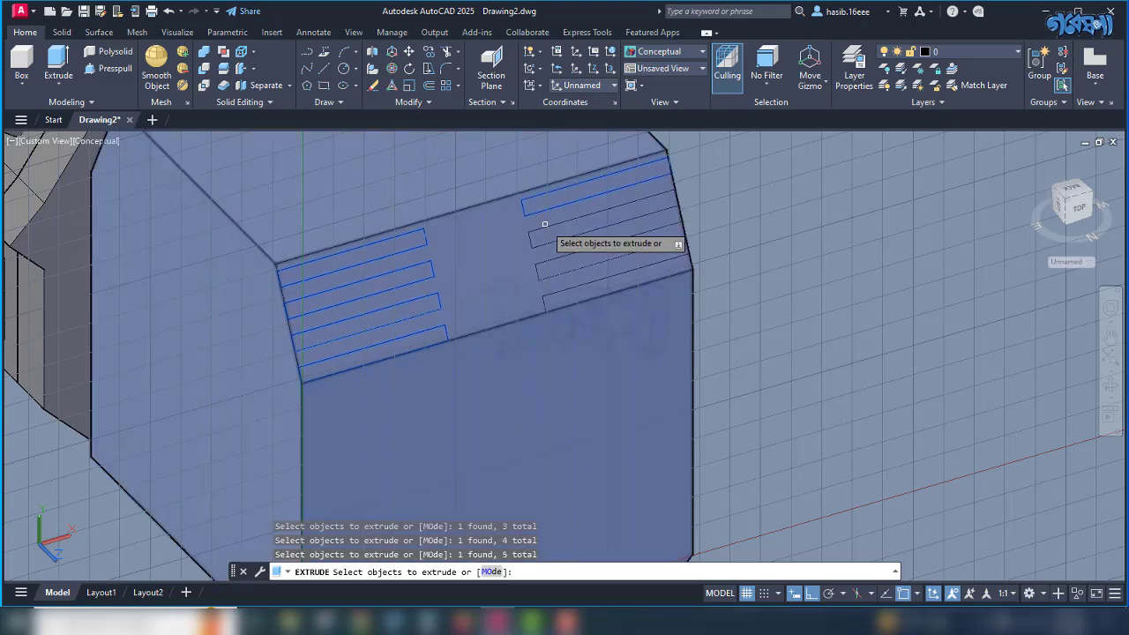
{"action": "left_click", "coordinate": [540, 232]}
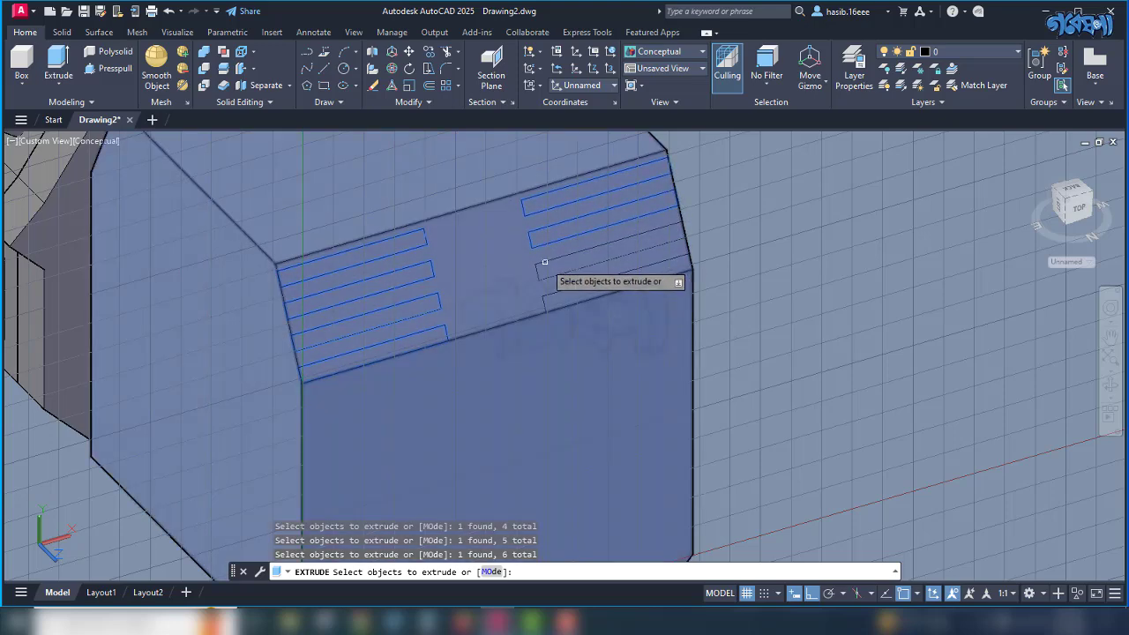
{"action": "left_click", "coordinate": [536, 261]}
{"action": "left_click", "coordinate": [550, 285]}
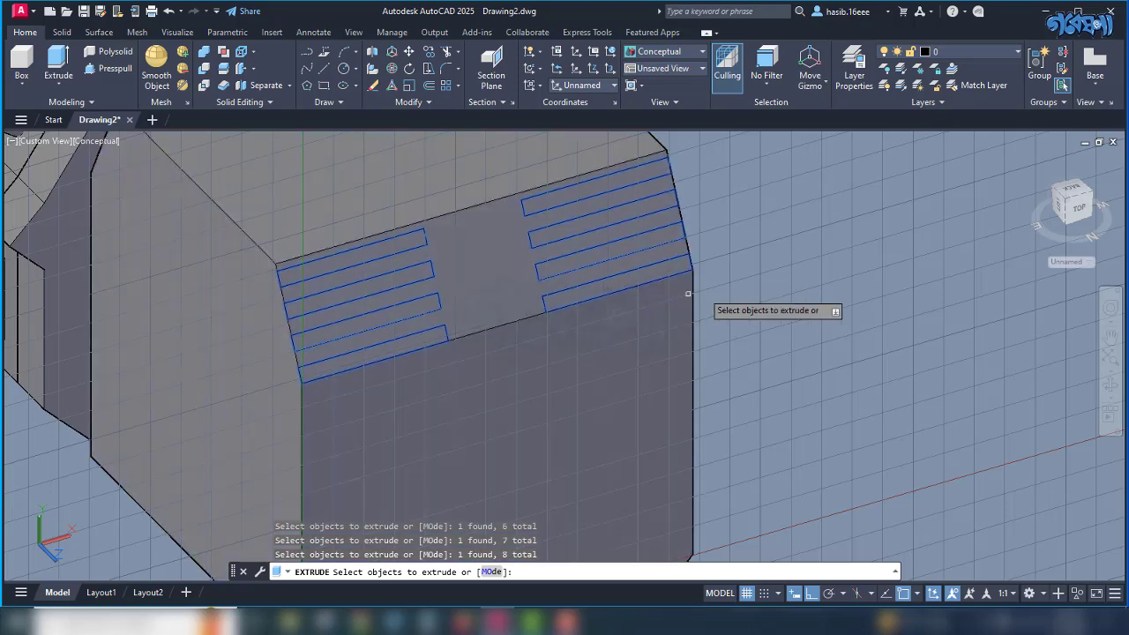
{"action": "key", "text": "Return"}
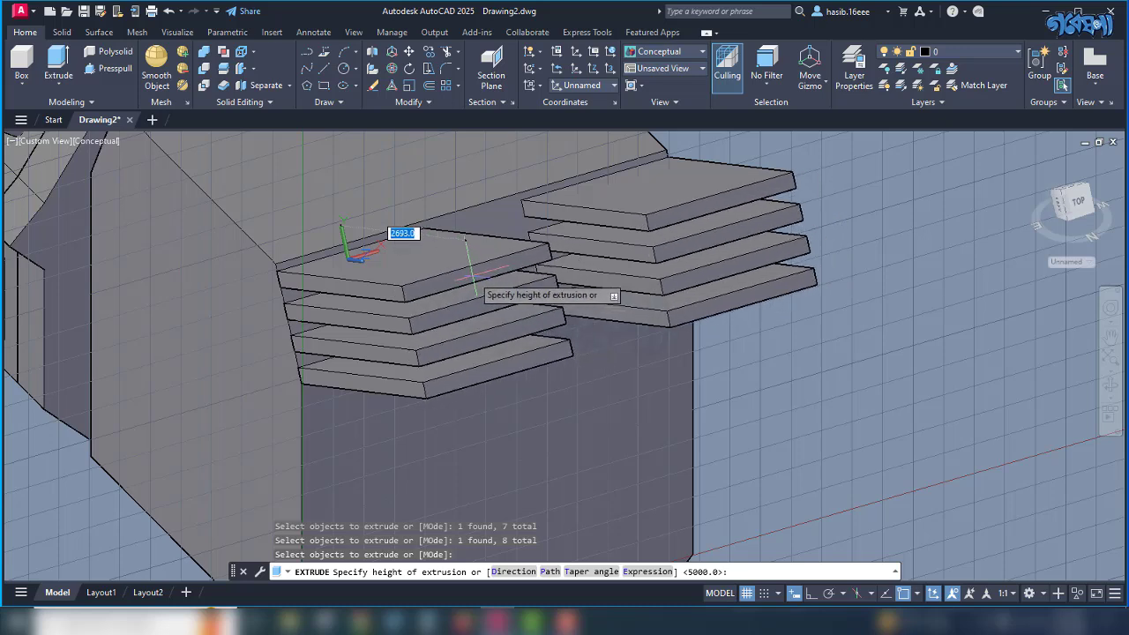
{"action": "left_click", "coordinate": [471, 277]}
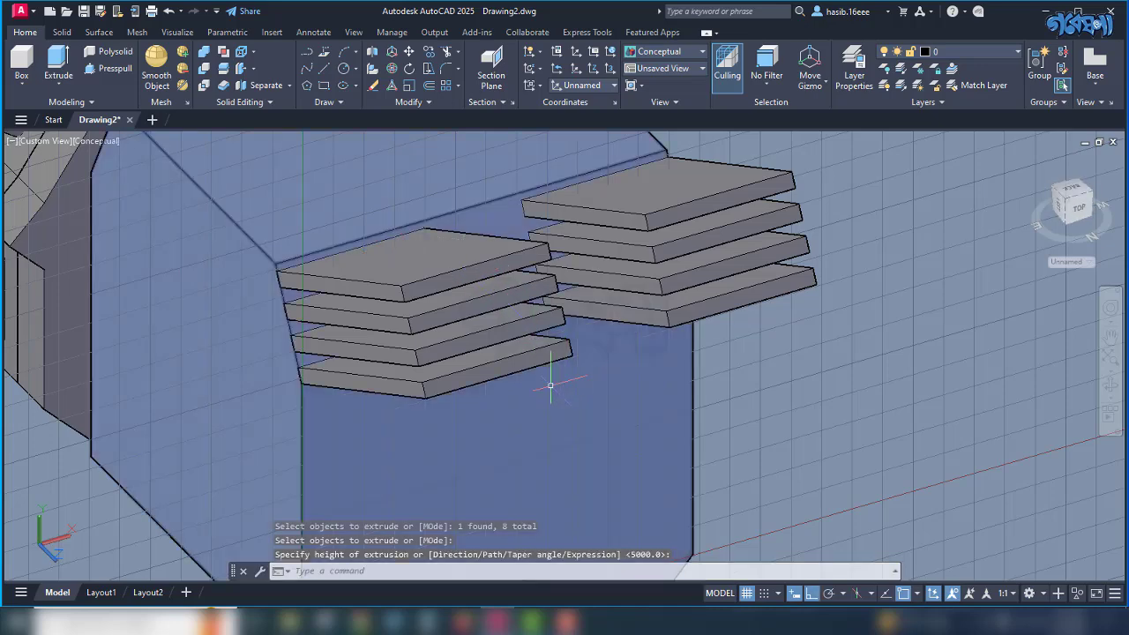
Select all eight slabs, four on each side, and orbit to view them sideways.
{"action": "left_click", "coordinate": [422, 273]}
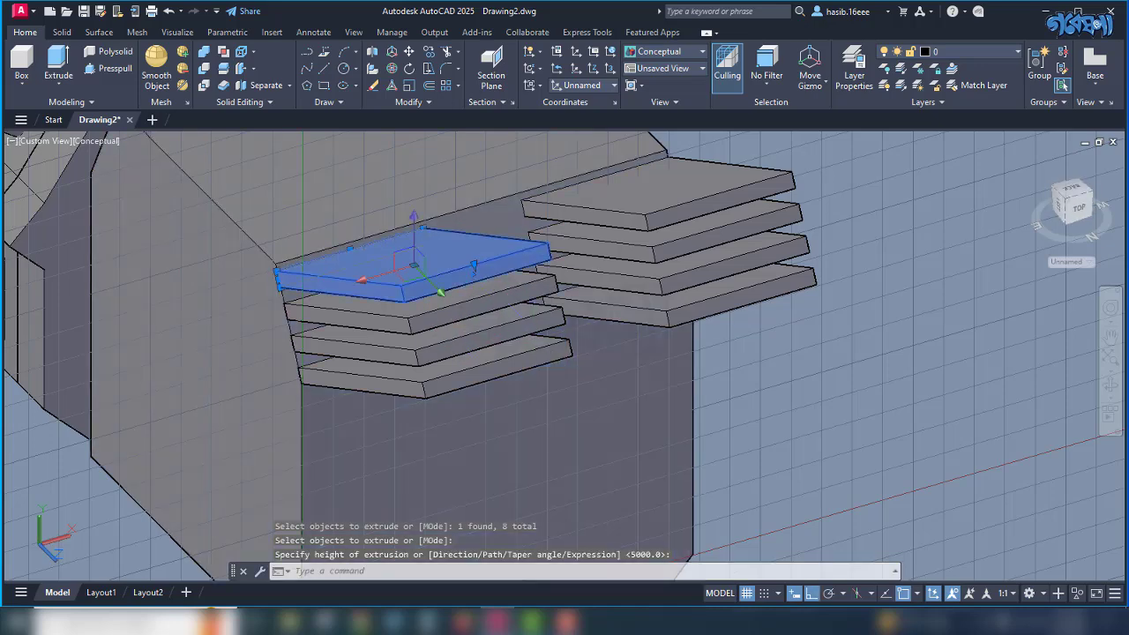
{"action": "left_click", "coordinate": [444, 311]}
{"action": "left_click", "coordinate": [471, 342]}
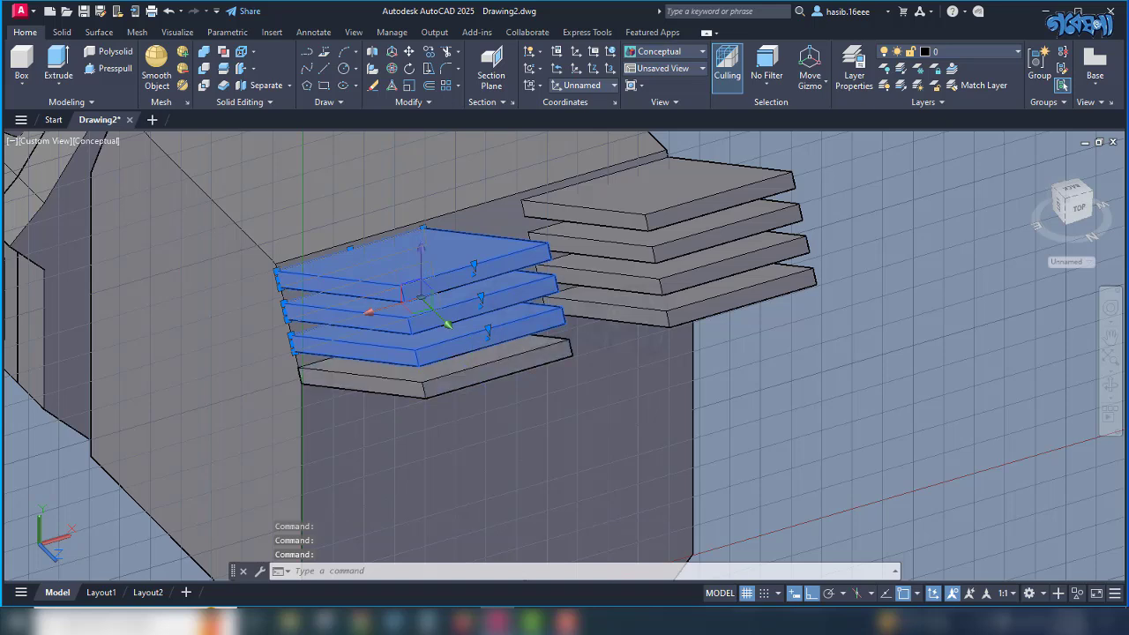
{"action": "left_click", "coordinate": [487, 374]}
{"action": "left_click", "coordinate": [618, 206]}
{"action": "left_click", "coordinate": [619, 240]}
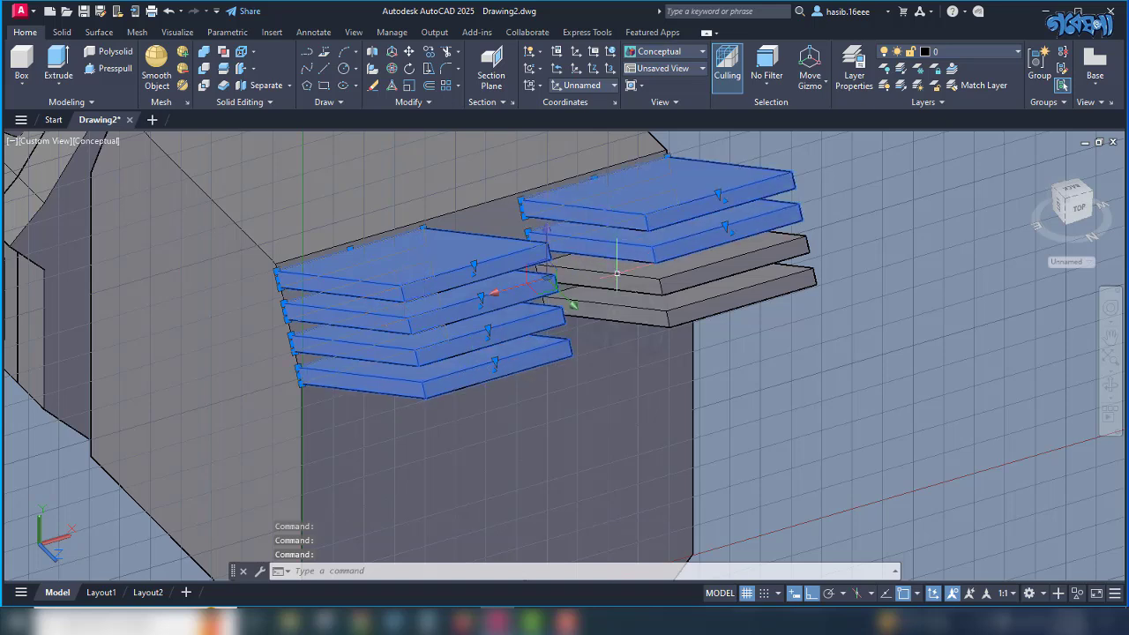
{"action": "left_click", "coordinate": [622, 272]}
{"action": "left_click", "coordinate": [624, 308]}
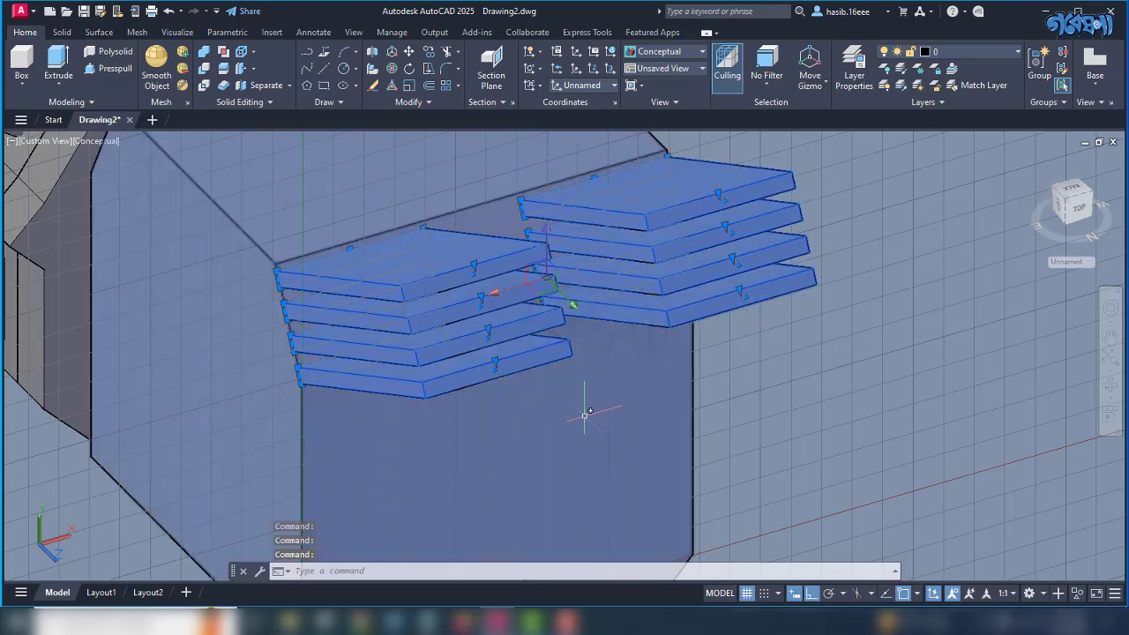
{"action": "middle_click_drag", "start_coordinate": [679, 366], "coordinate": [738, 350], "text": "shift"}
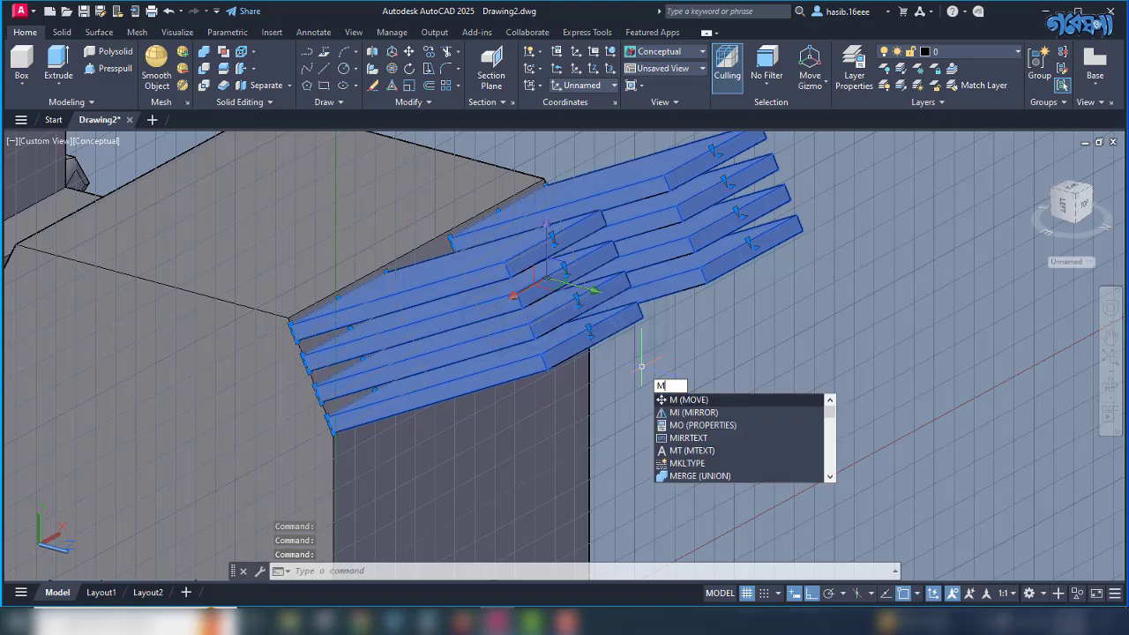
Move the eight slabs down the end box, then undo the last two actions.
{"action": "key", "text": "Return"}
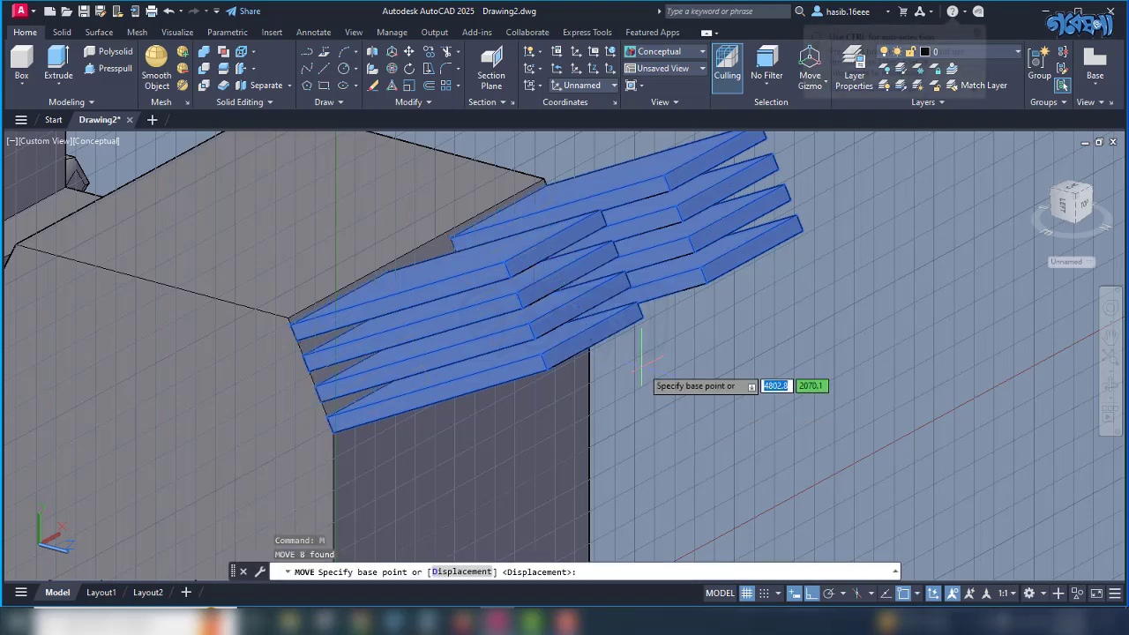
{"action": "left_click", "coordinate": [404, 395]}
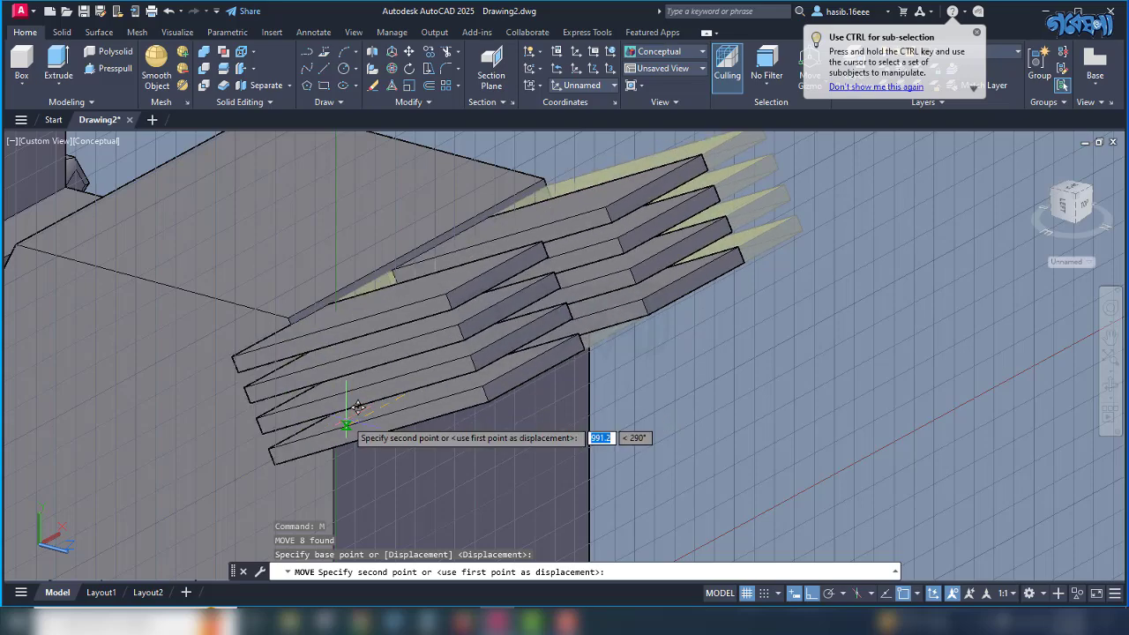
{"action": "scroll", "coordinate": [356, 406], "scroll_direction": "up", "scroll_amount": 5}
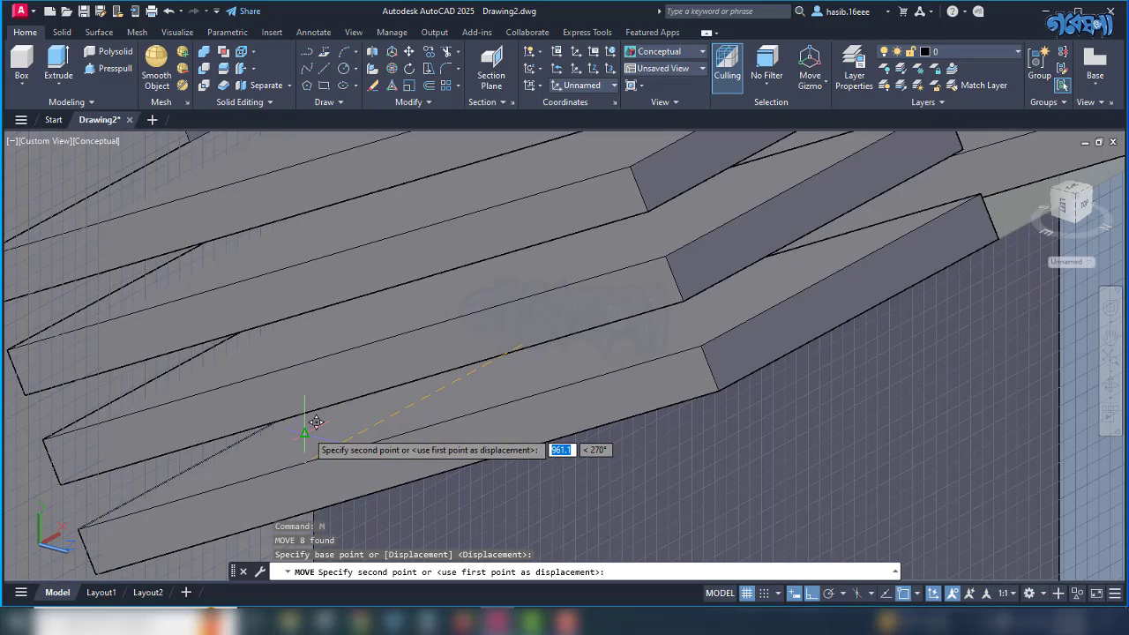
{"action": "left_click", "coordinate": [305, 432]}
{"action": "scroll", "coordinate": [403, 433], "scroll_direction": "down", "scroll_amount": 5}
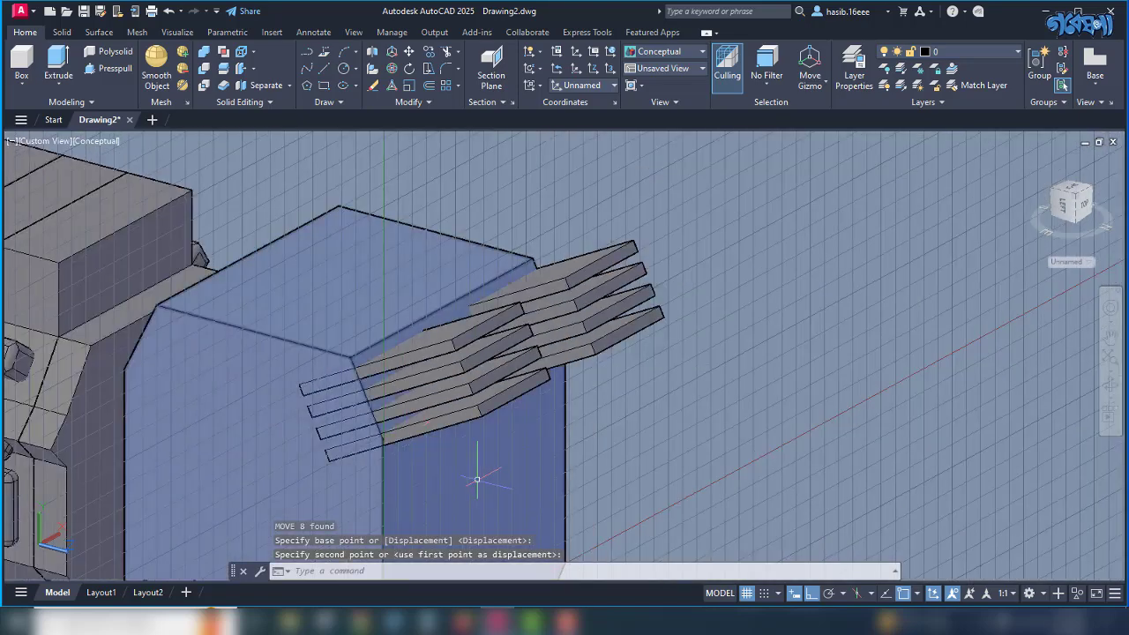
{"action": "scroll", "coordinate": [451, 476], "scroll_direction": "up", "scroll_amount": 5}
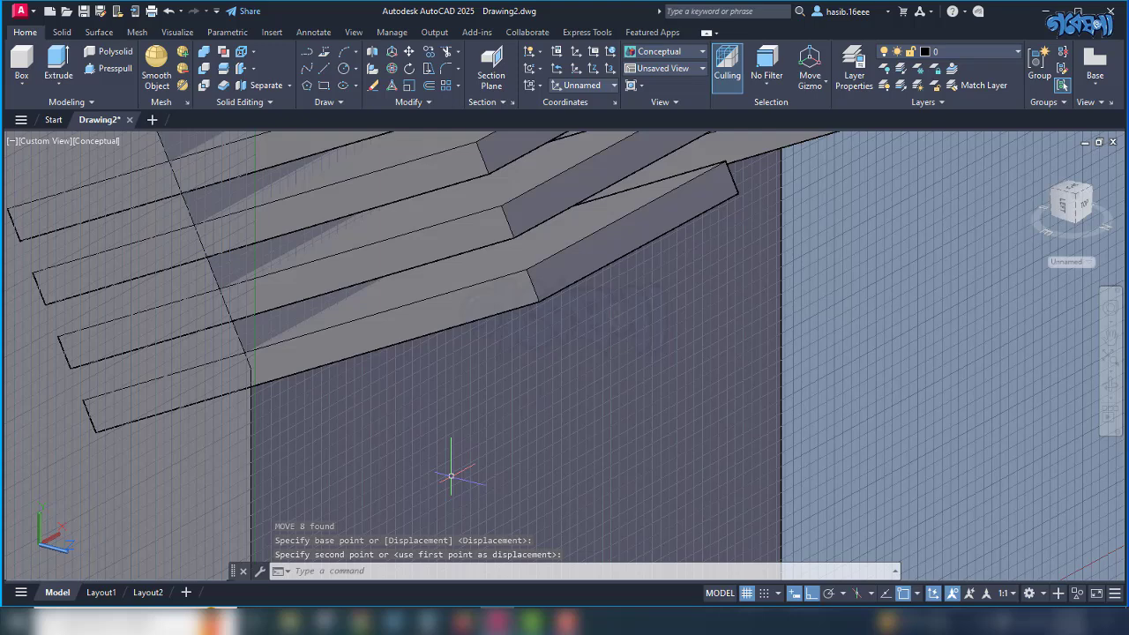
{"action": "left_click", "coordinate": [447, 475]}
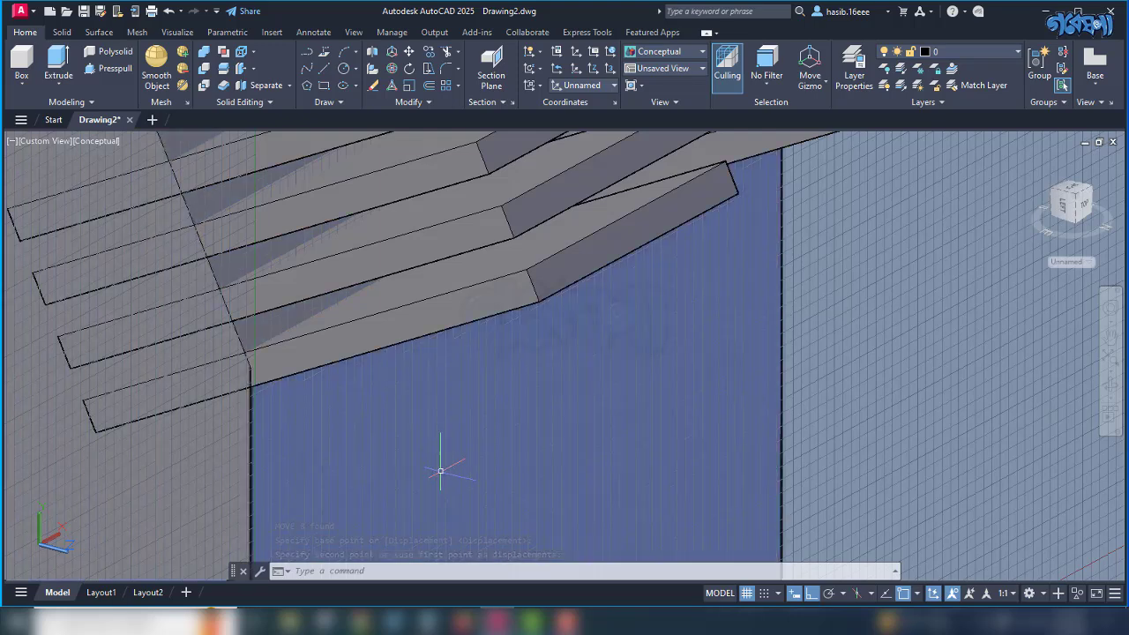
{"action": "key", "text": "ctrl+z"}
{"action": "key", "text": "ctrl+z"}
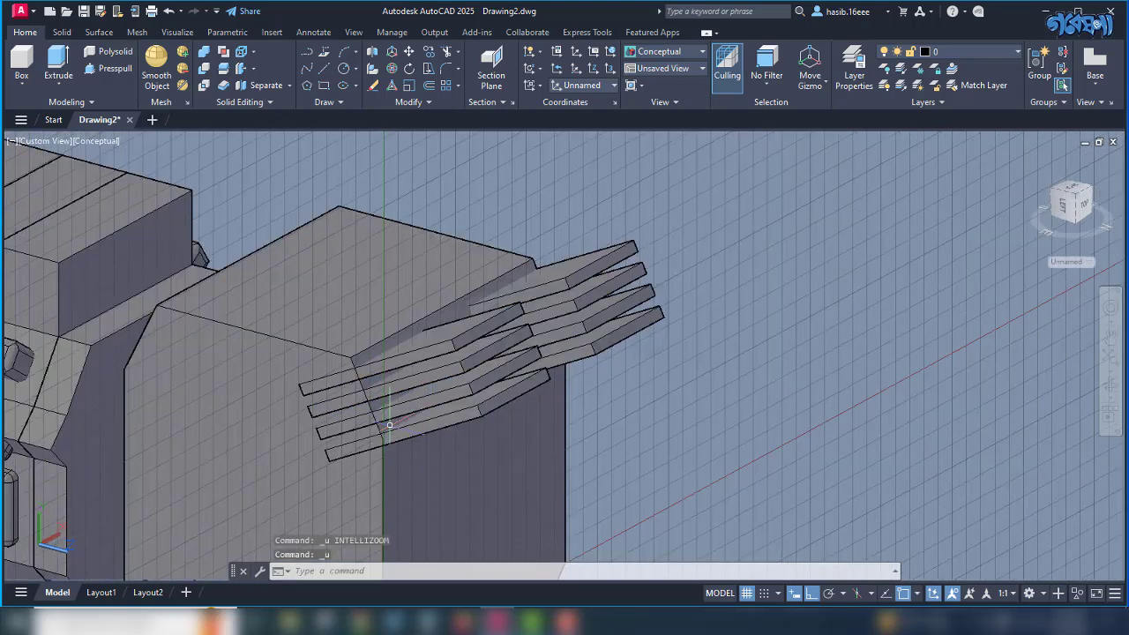
Undo once more and reselect all eight slabs.
{"action": "key", "text": "ctrl+z"}
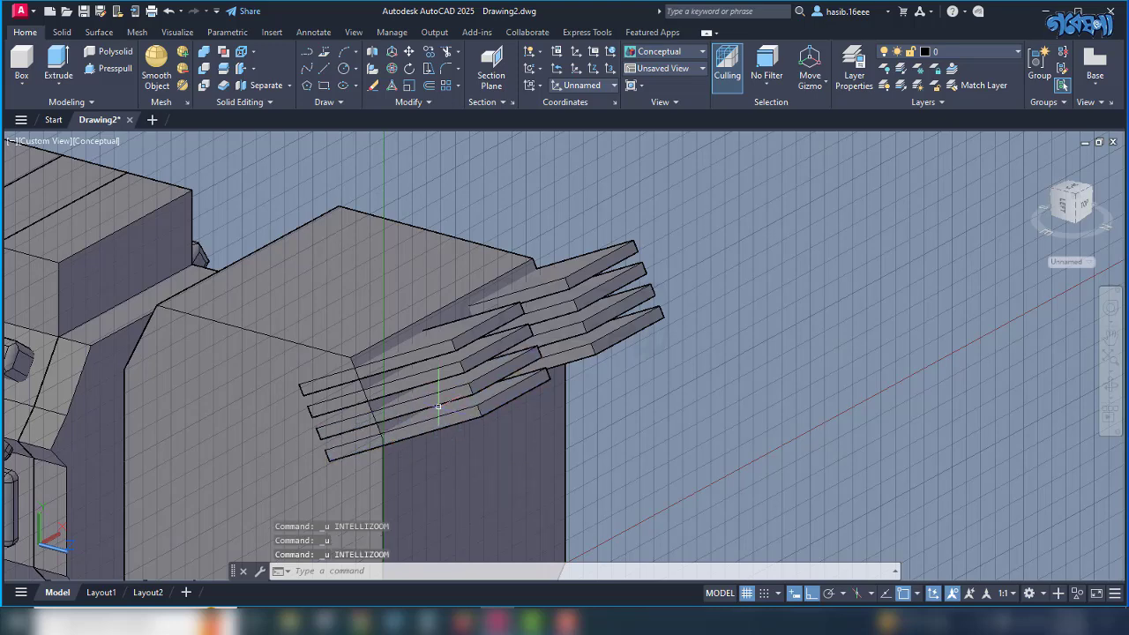
{"action": "key", "text": "ctrl+z"}
{"action": "key", "text": "ctrl+z"}
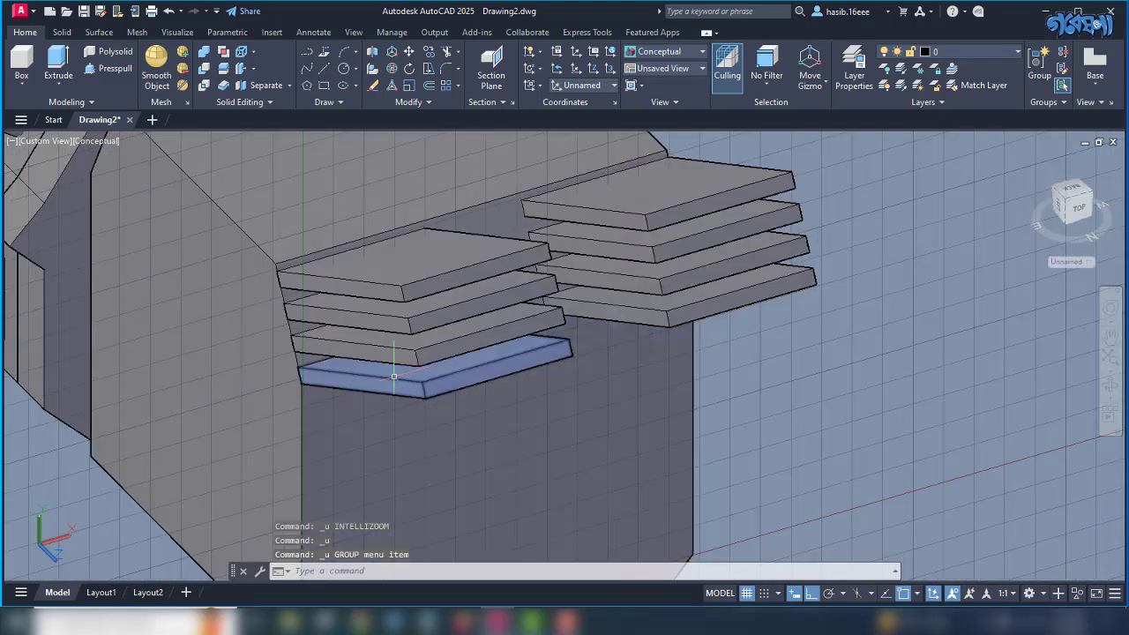
{"action": "left_click", "coordinate": [388, 377]}
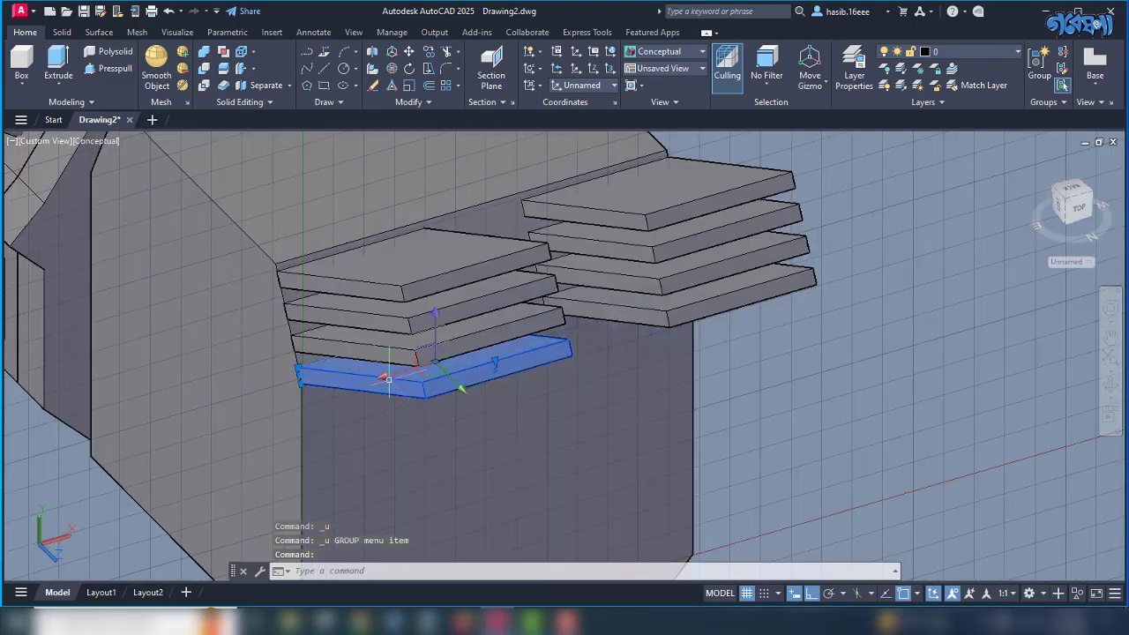
{"action": "left_click", "coordinate": [425, 260]}
{"action": "left_click", "coordinate": [441, 291]}
{"action": "left_click", "coordinate": [441, 318]}
{"action": "left_click", "coordinate": [675, 192]}
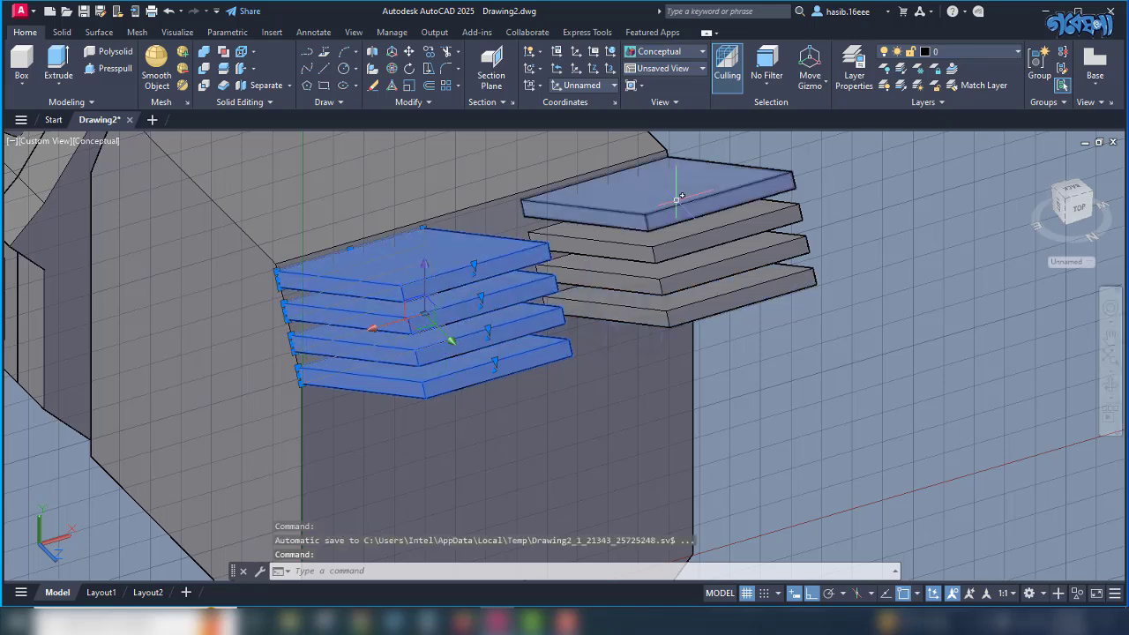
{"action": "left_click", "coordinate": [679, 234]}
{"action": "left_click", "coordinate": [679, 265]}
{"action": "left_click", "coordinate": [679, 316]}
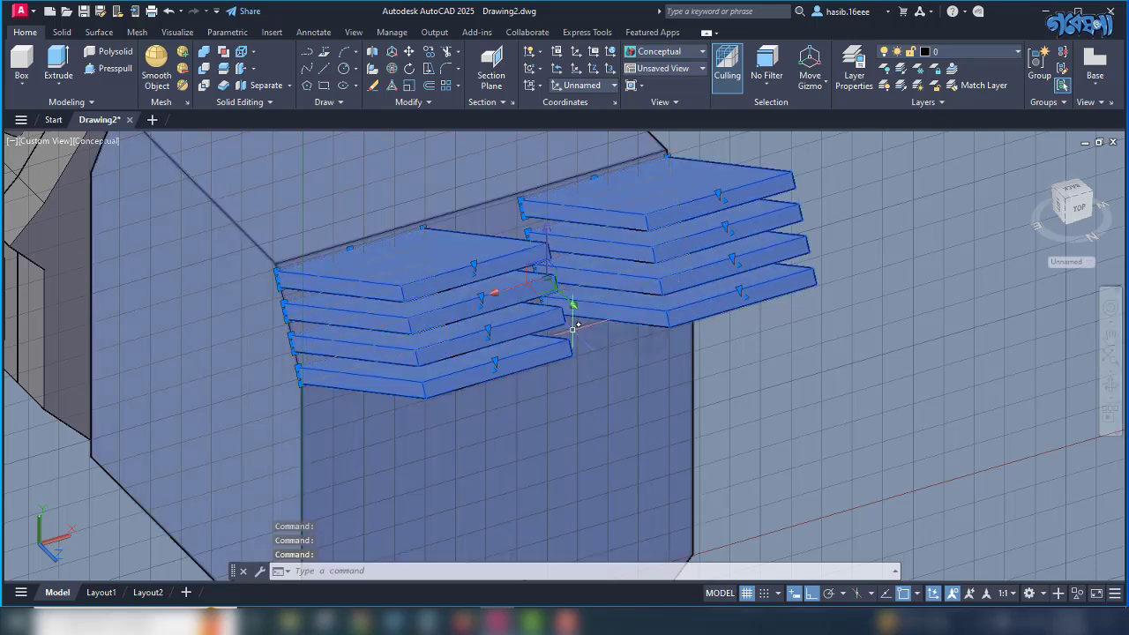
Move the eight slabs lower so their ends project past the end box edge.
{"action": "type", "text": "m"}
{"action": "key", "text": "Return"}
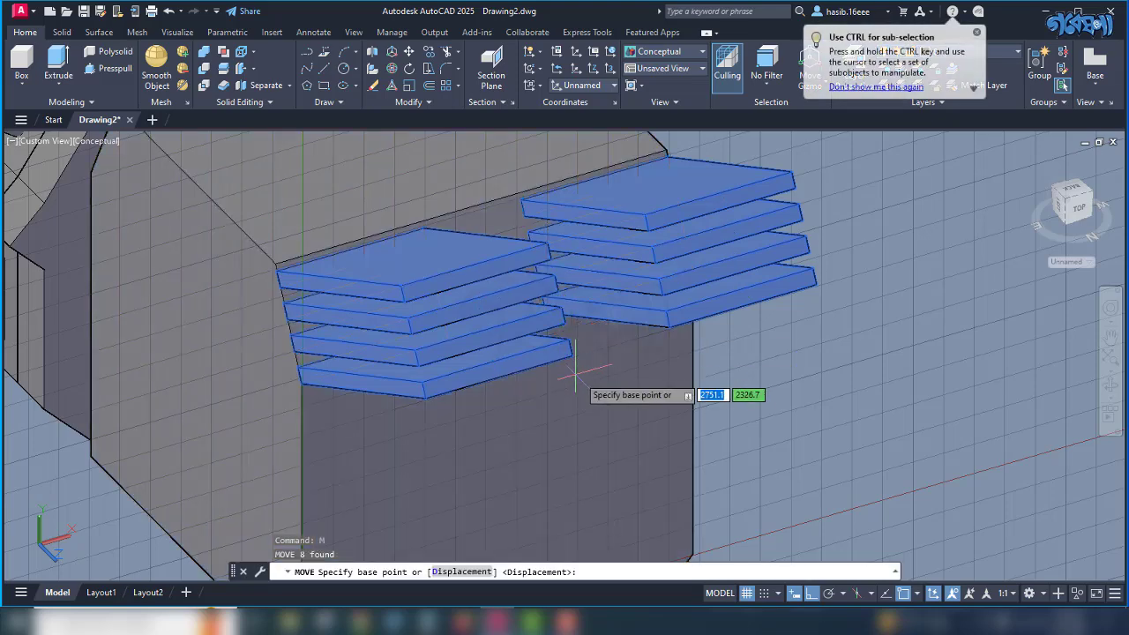
{"action": "middle_click_drag", "start_coordinate": [600, 378], "coordinate": [650, 360], "text": "shift"}
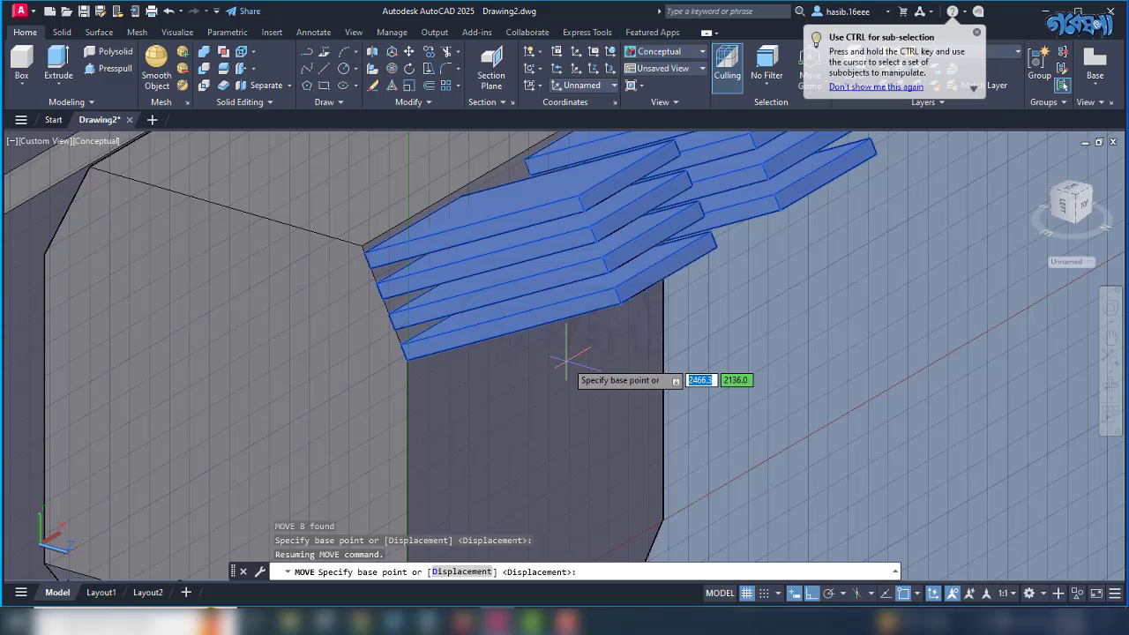
{"action": "left_click", "coordinate": [484, 340]}
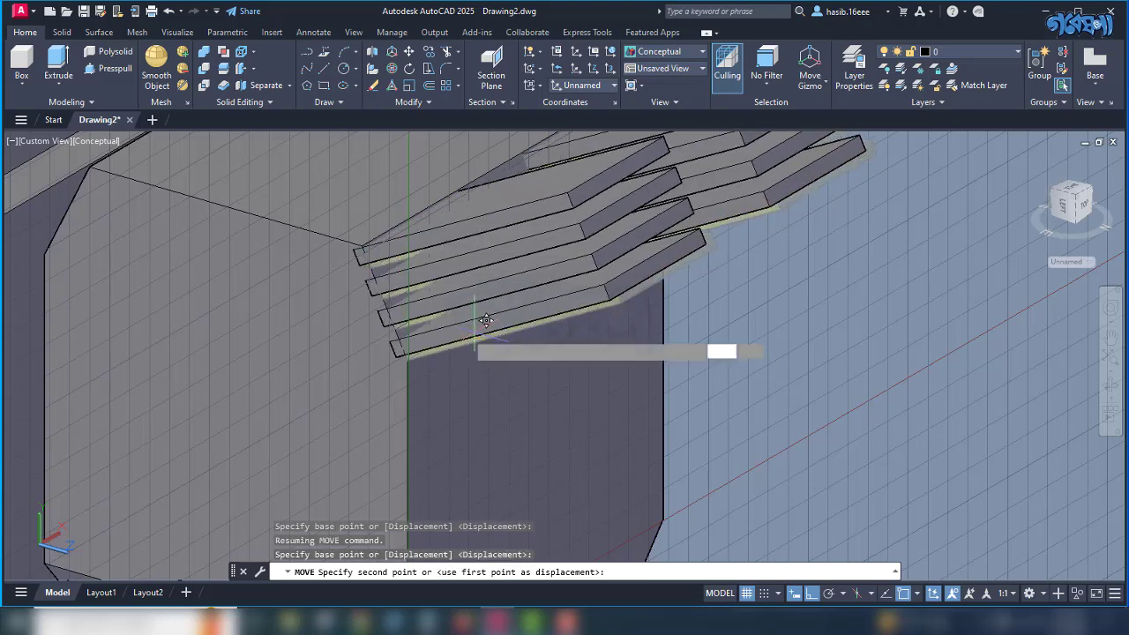
{"action": "left_click", "coordinate": [407, 358]}
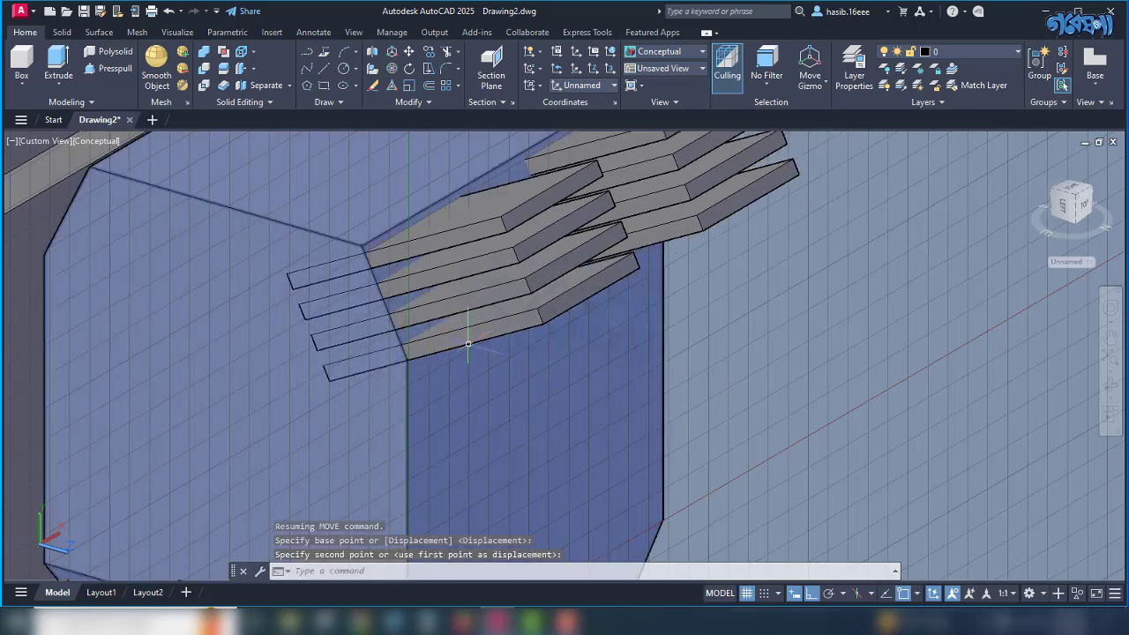
{"action": "scroll", "coordinate": [468, 344], "scroll_direction": "down", "scroll_amount": 2}
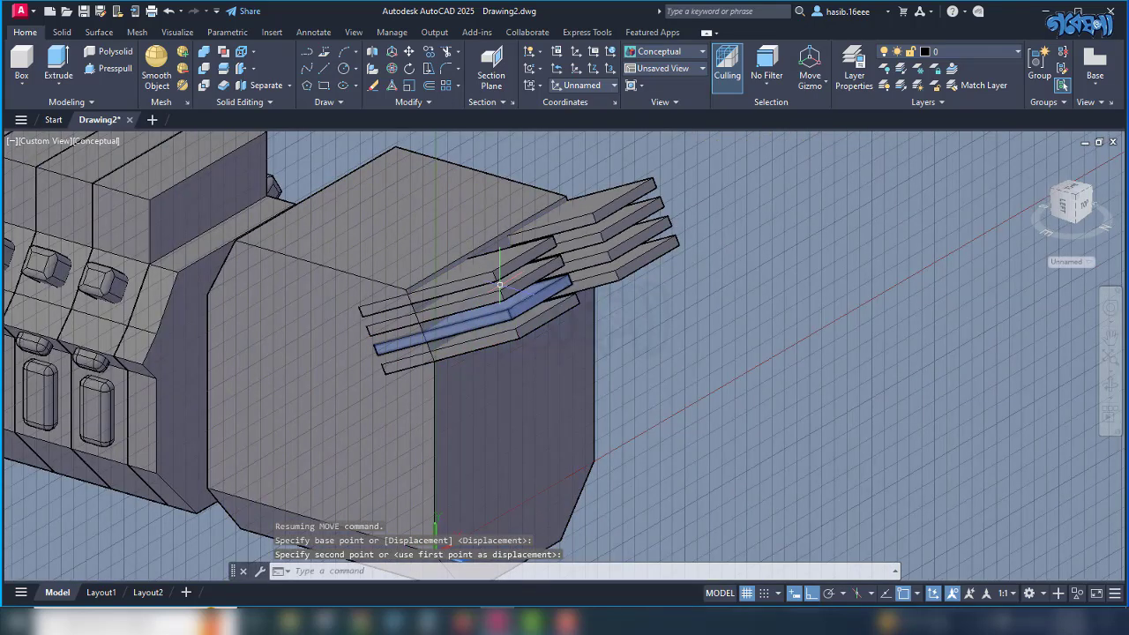
{"action": "left_click", "coordinate": [688, 165]}
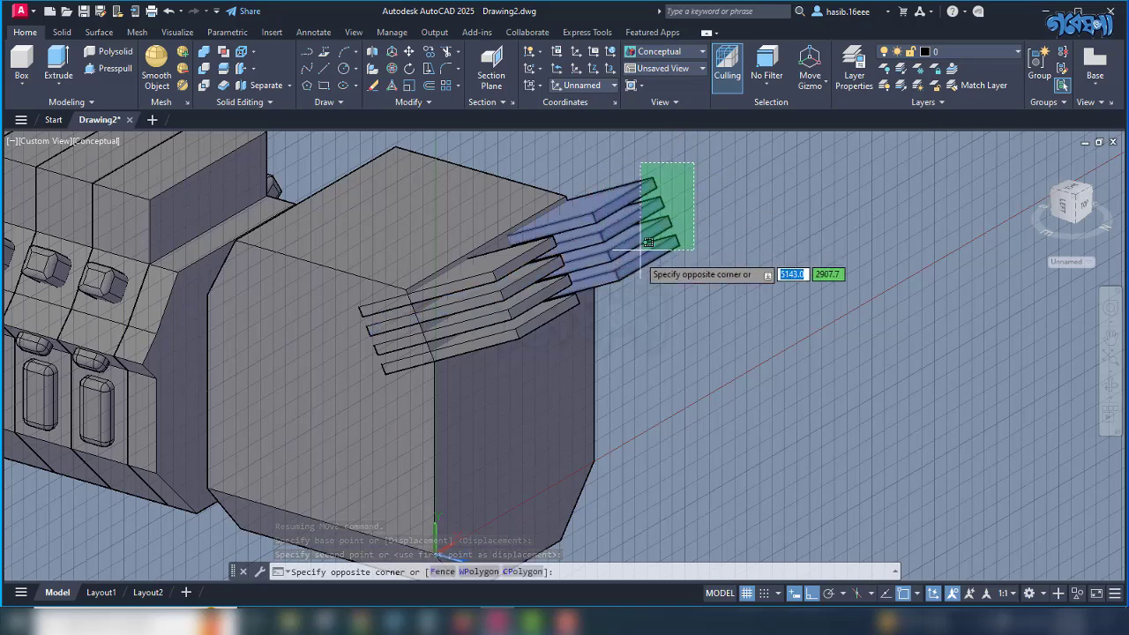
Select the angled fin slabs and orbit to see the end box side-on.
{"action": "left_click", "coordinate": [570, 275]}
{"action": "left_click", "coordinate": [521, 283]}
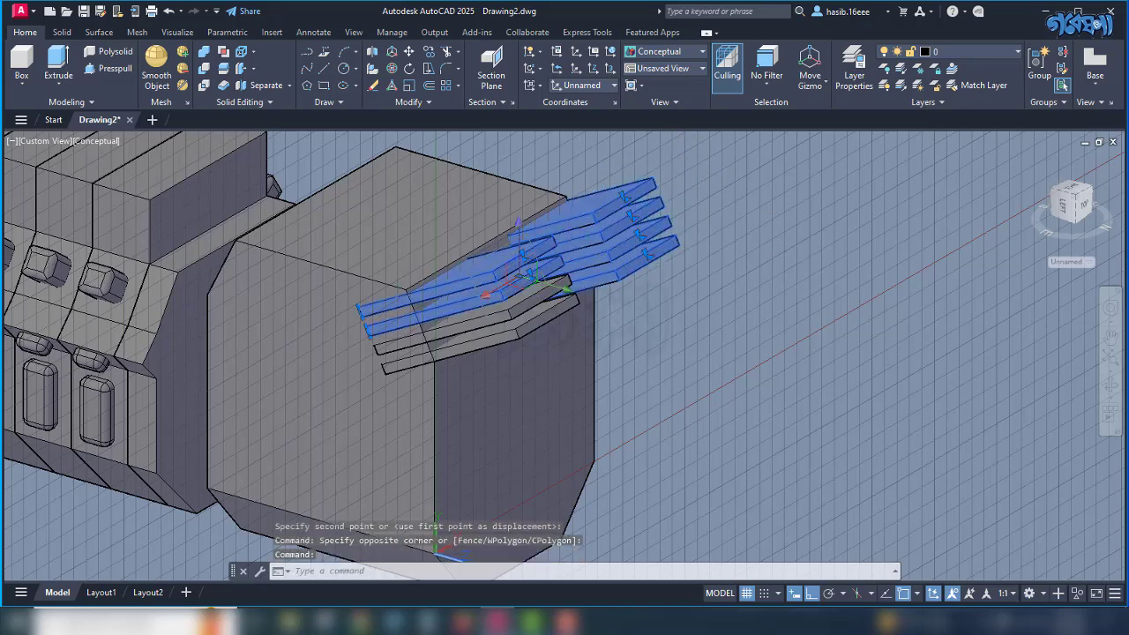
{"action": "left_click", "coordinate": [414, 340]}
{"action": "left_click", "coordinate": [423, 361]}
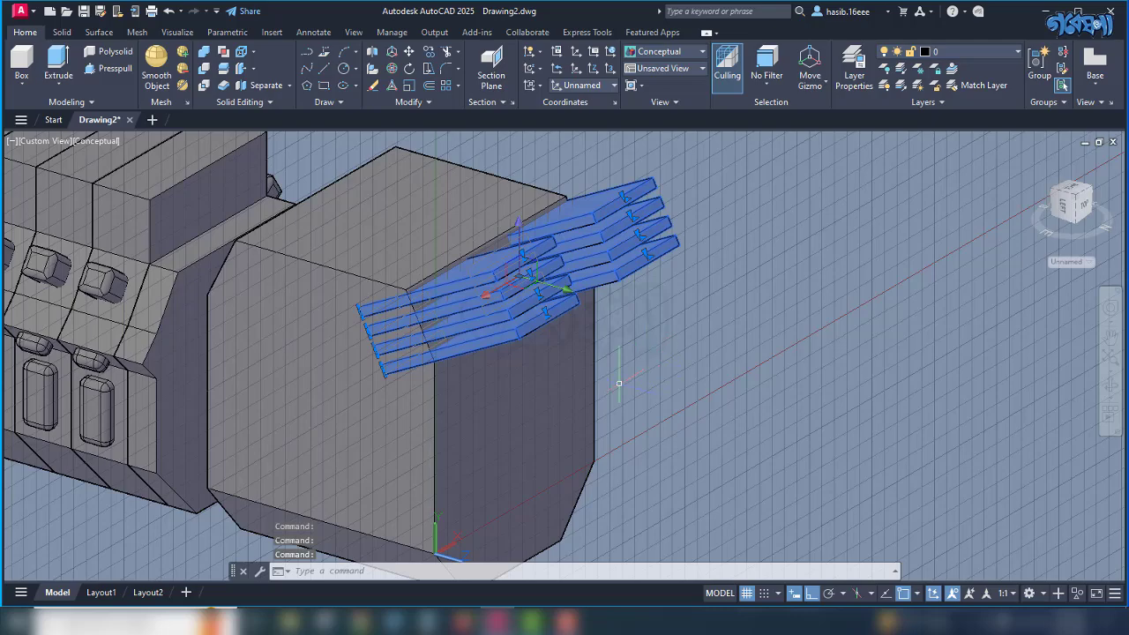
{"action": "middle_click_drag", "start_coordinate": [781, 402], "coordinate": [851, 399], "text": "shift"}
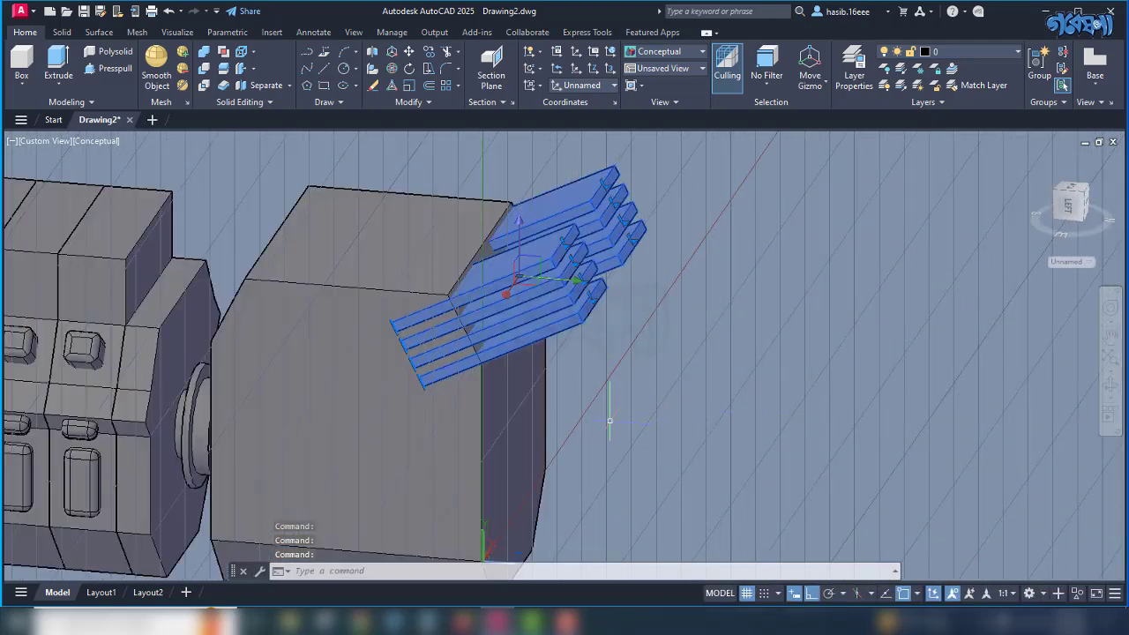
Mirror the fins across a vertical line on the box, keeping the originals.
{"action": "type", "text": "I"}
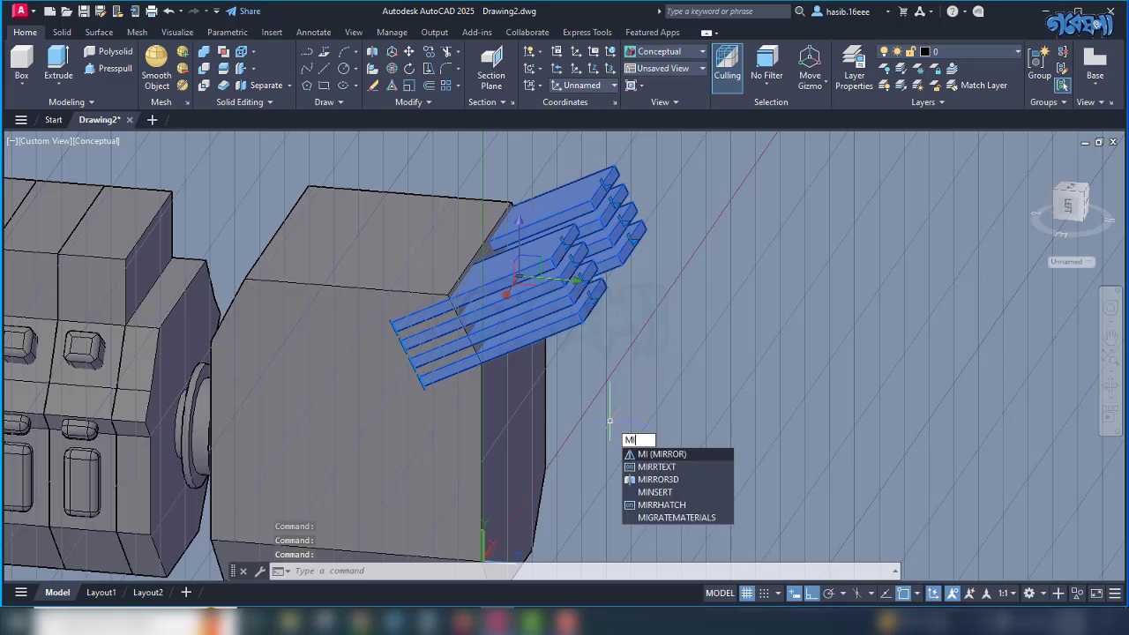
{"action": "key", "text": "Return"}
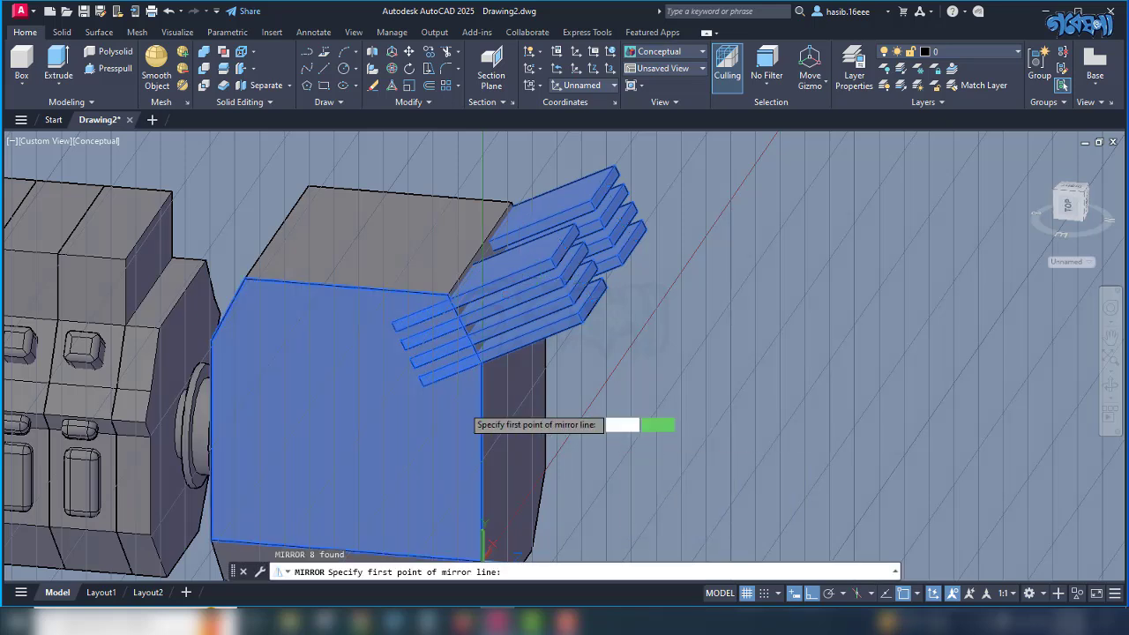
{"action": "left_click", "coordinate": [345, 286]}
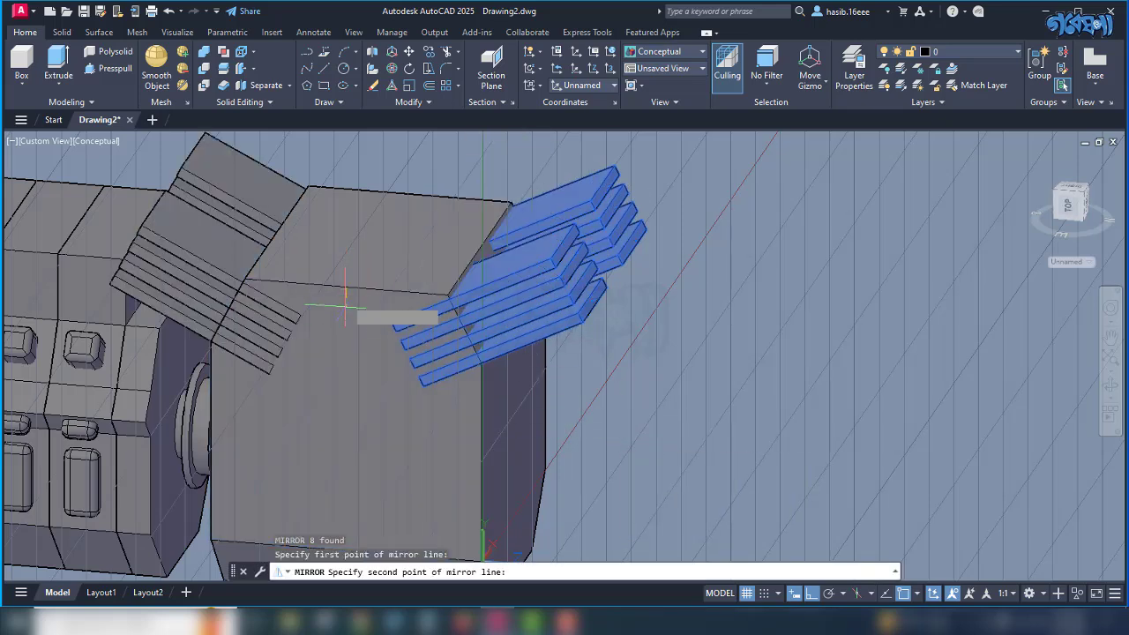
{"action": "left_click", "coordinate": [332, 408]}
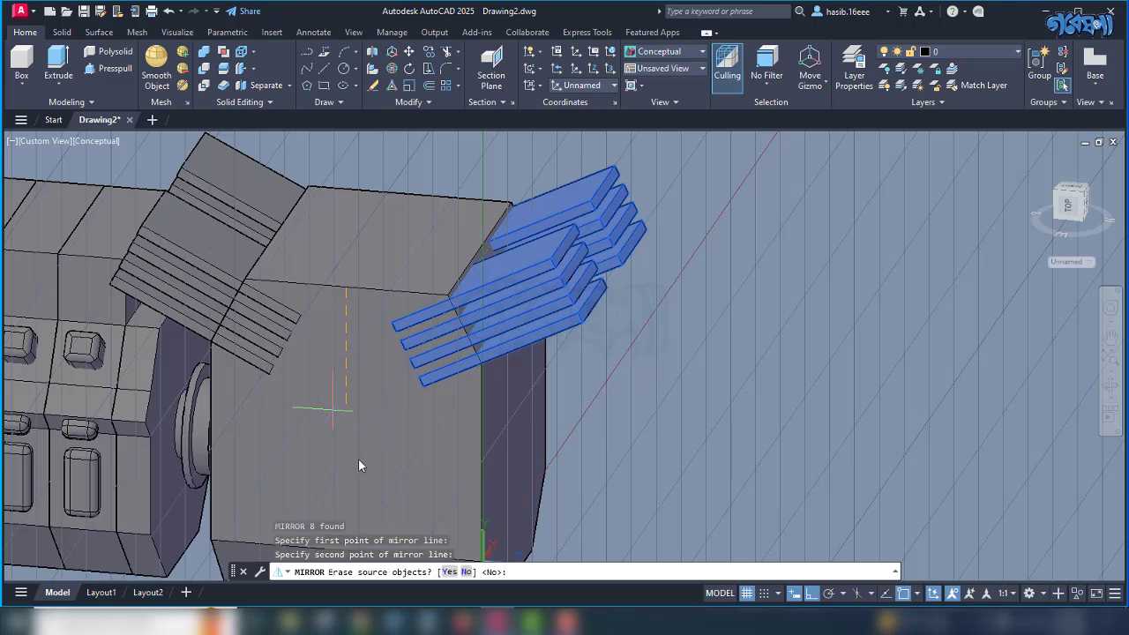
{"action": "left_click", "coordinate": [362, 461]}
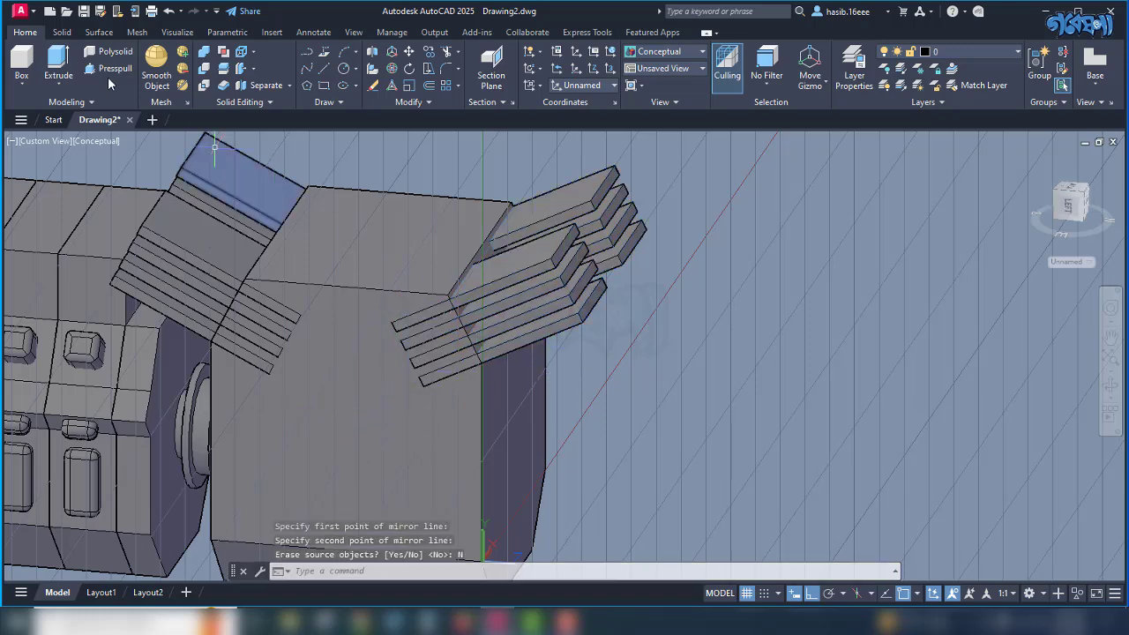
Start Subtract with the end box as the solid to cut and pick the original fin slabs.
{"action": "left_click", "coordinate": [205, 71]}
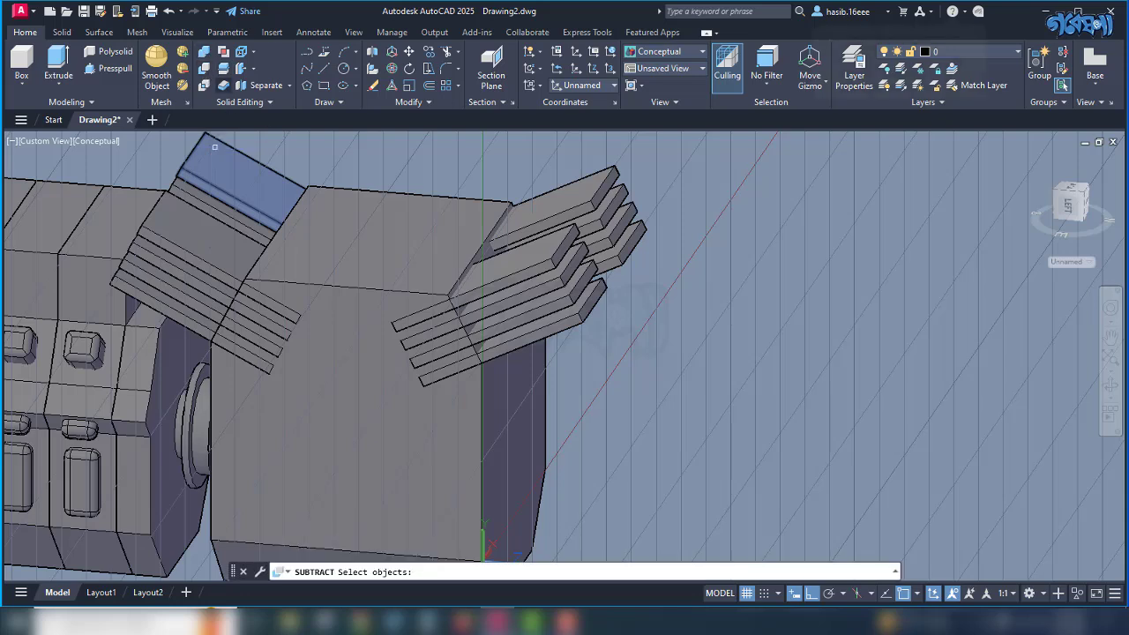
{"action": "left_click", "coordinate": [363, 324]}
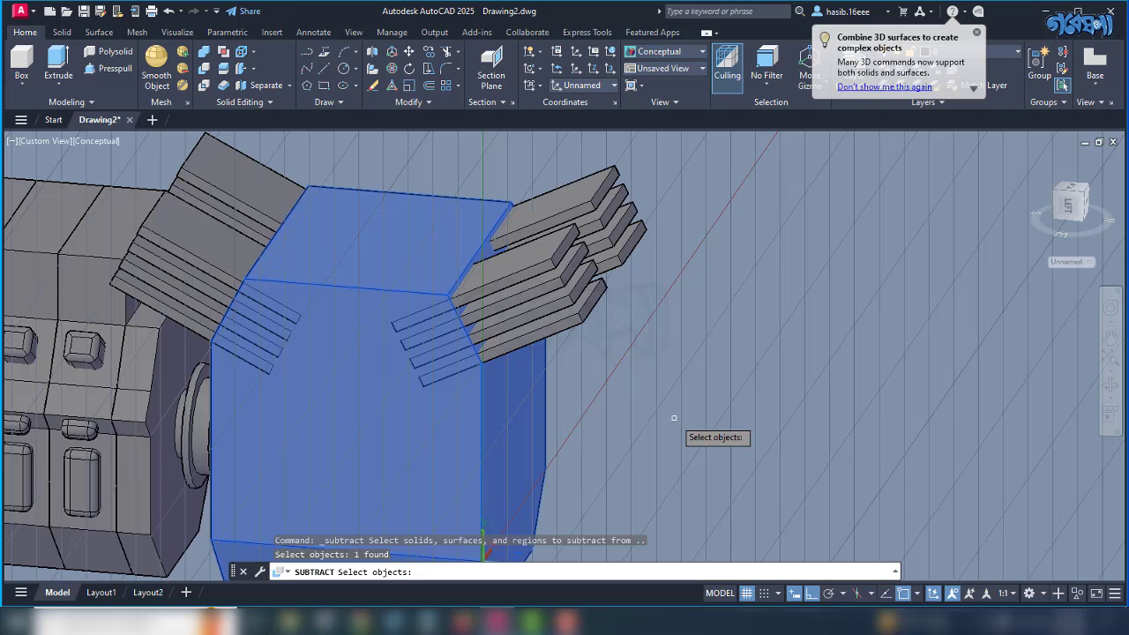
{"action": "key", "text": "Return"}
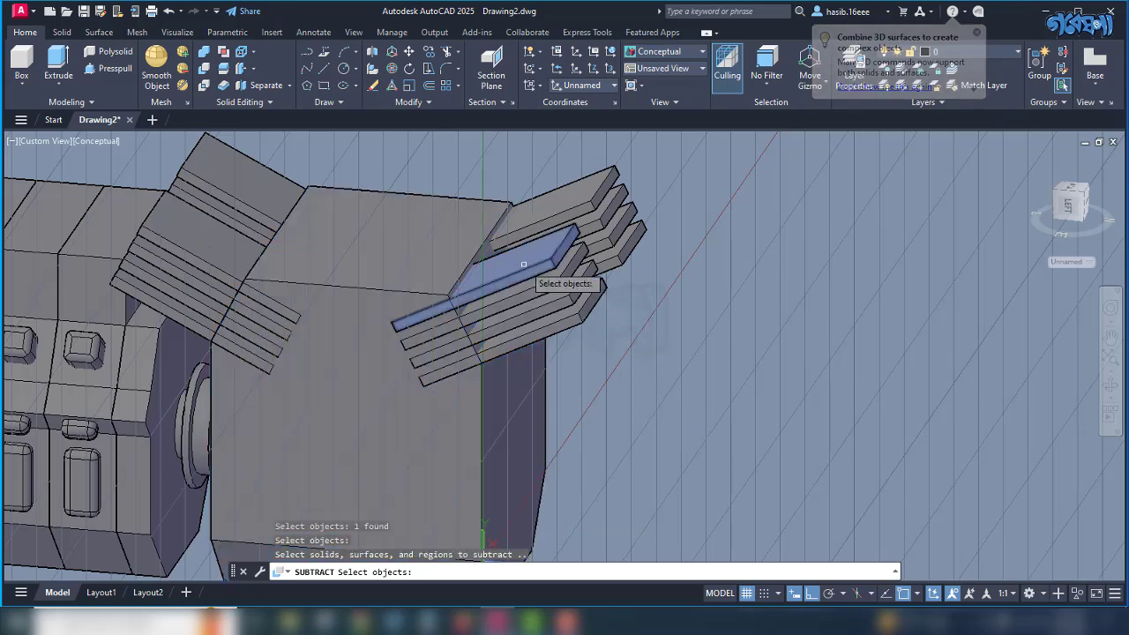
{"action": "left_click", "coordinate": [531, 231]}
{"action": "left_click", "coordinate": [535, 284]}
{"action": "left_click", "coordinate": [542, 304]}
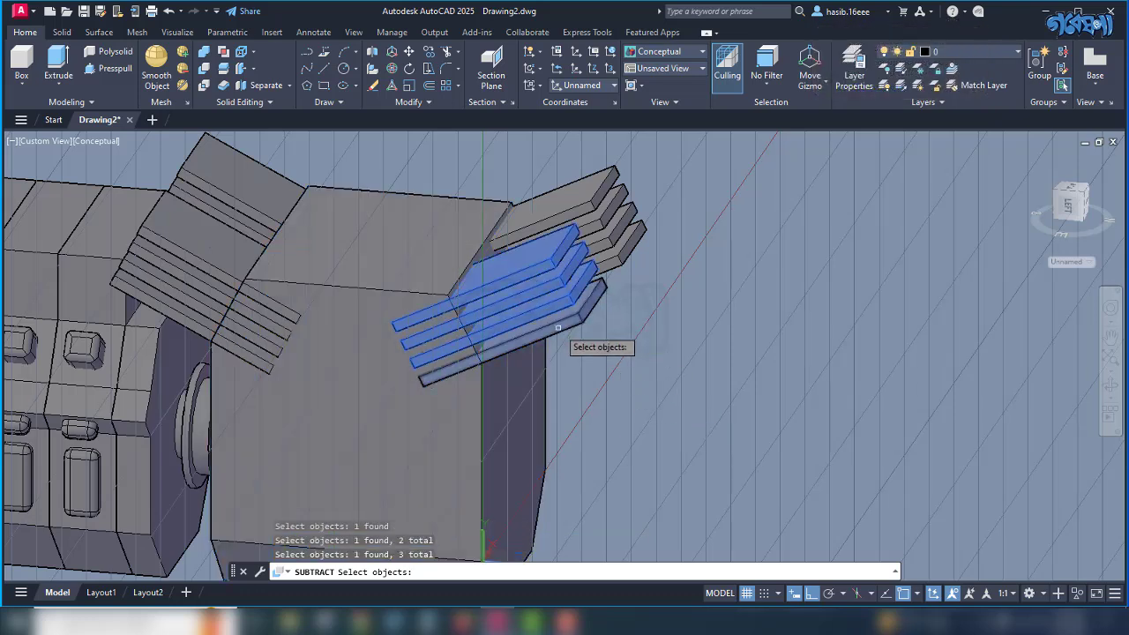
{"action": "left_click", "coordinate": [554, 325]}
{"action": "left_click", "coordinate": [625, 254]}
{"action": "left_click", "coordinate": [599, 224]}
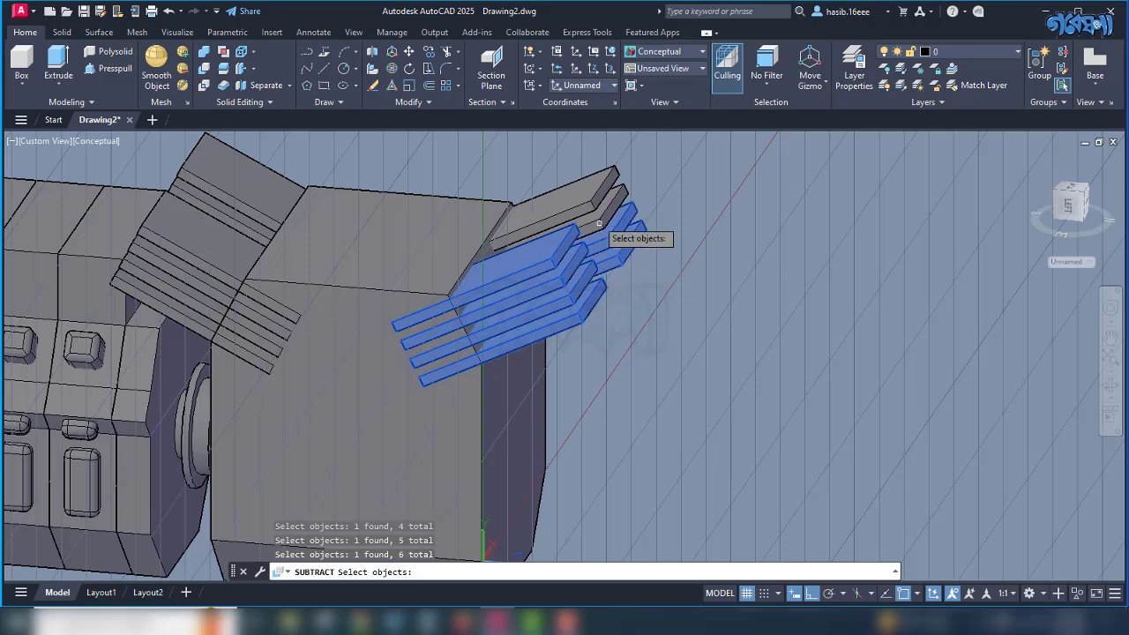
{"action": "left_click", "coordinate": [571, 199]}
Add the mirrored fin slabs and complete the subtraction, cutting slots into both sides.
{"action": "left_click", "coordinate": [228, 201]}
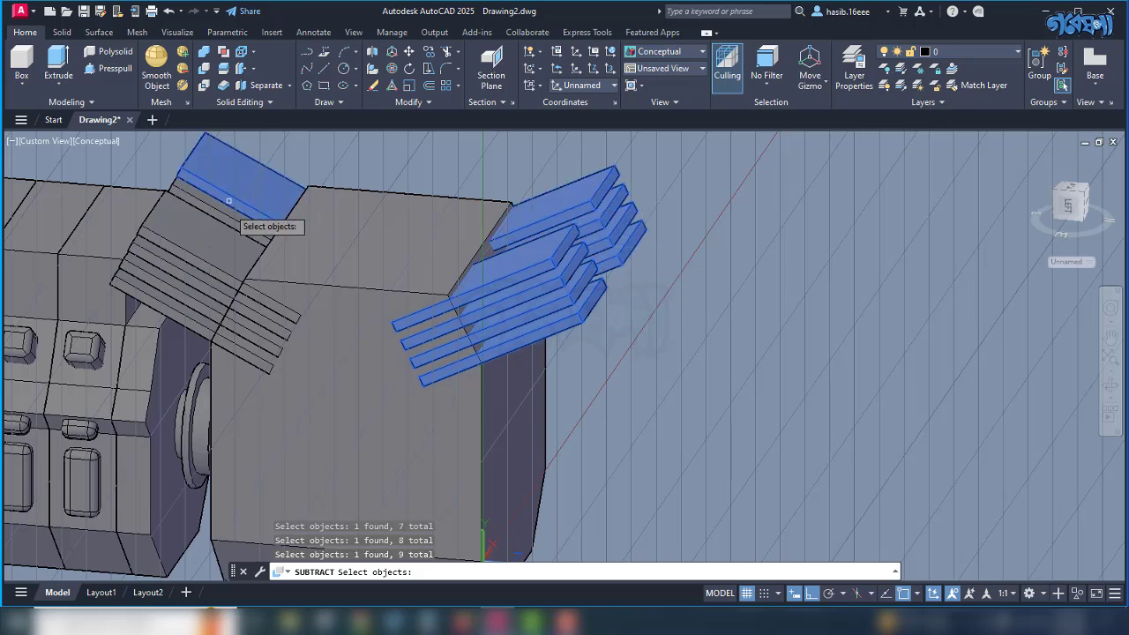
{"action": "left_click", "coordinate": [203, 245]}
{"action": "left_click", "coordinate": [186, 276]}
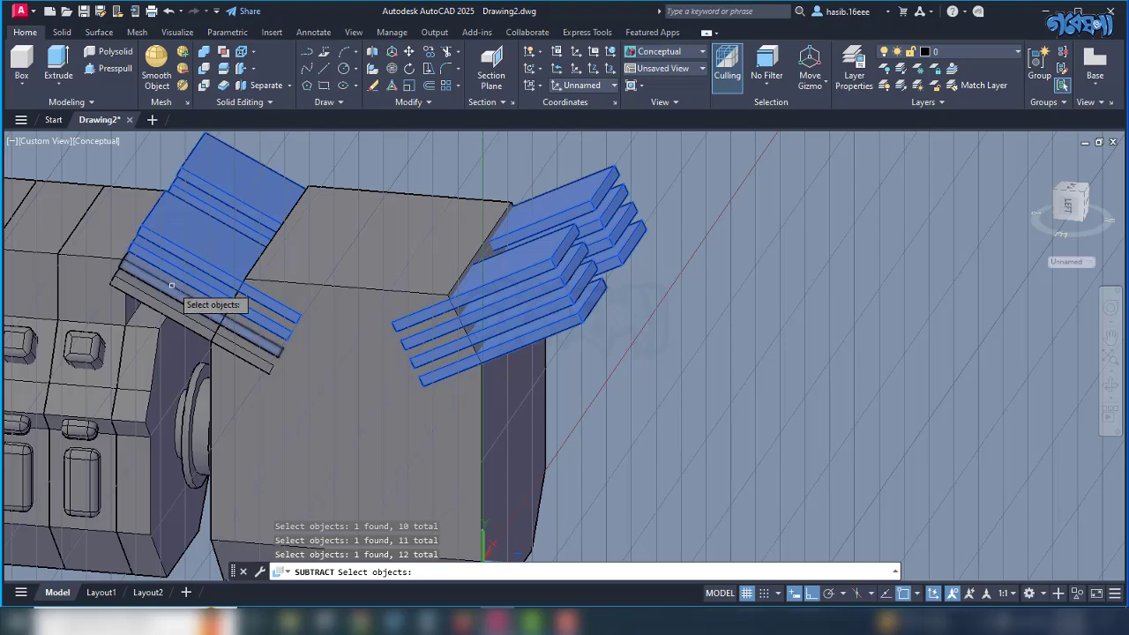
{"action": "left_click", "coordinate": [172, 285]}
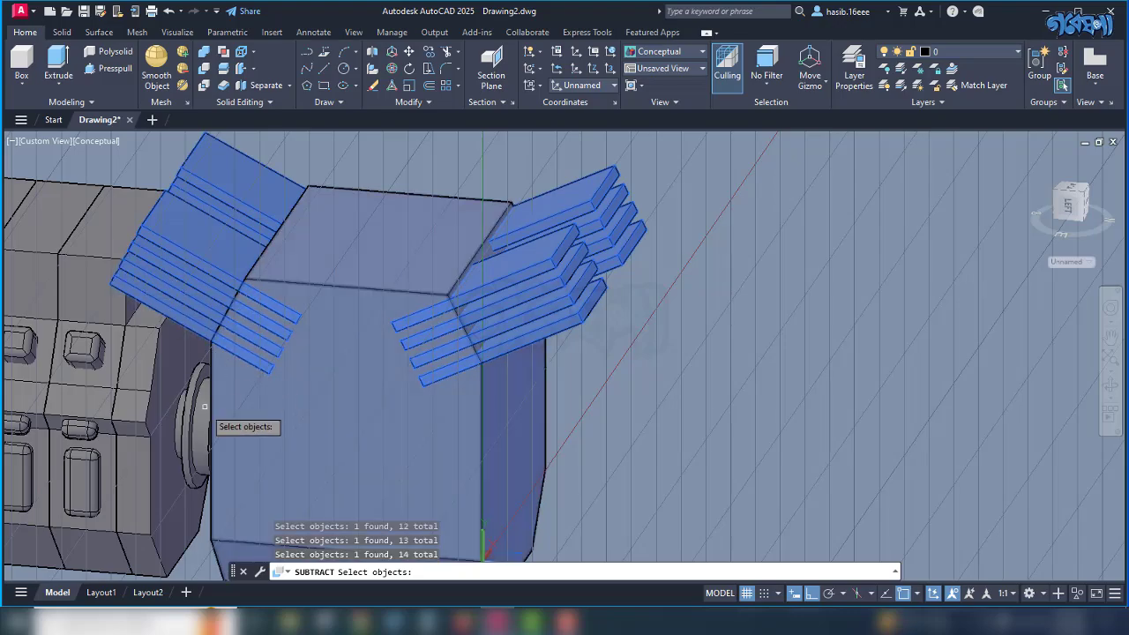
{"action": "middle_click_drag", "start_coordinate": [252, 393], "coordinate": [287, 300], "text": "shift"}
{"action": "left_click", "coordinate": [265, 300]}
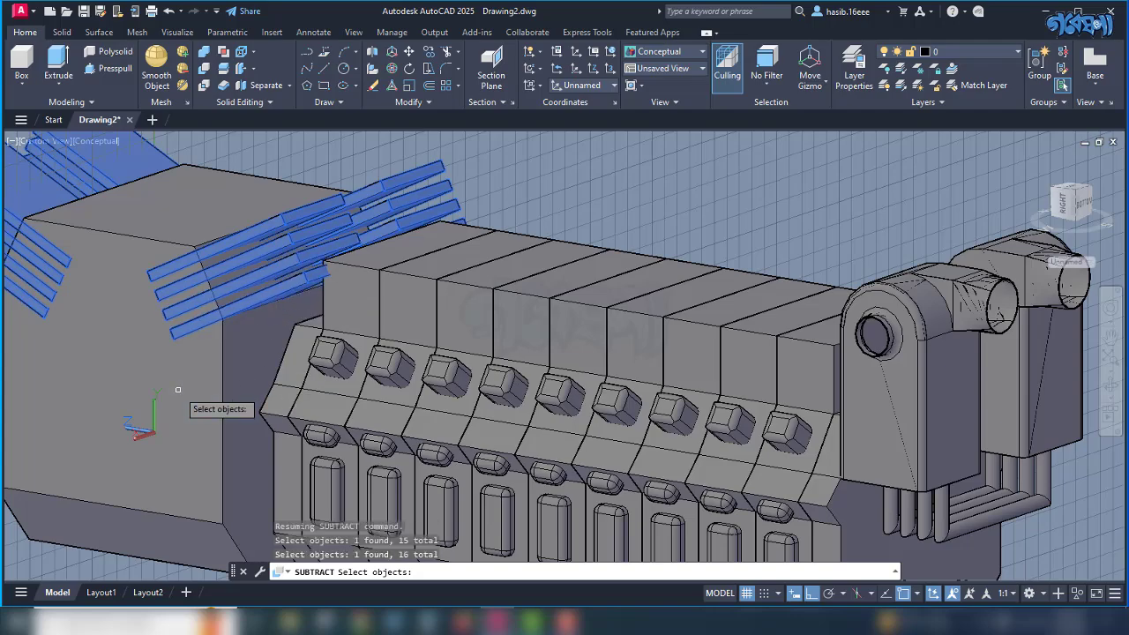
{"action": "left_click", "coordinate": [185, 399]}
{"action": "key", "text": "Return"}
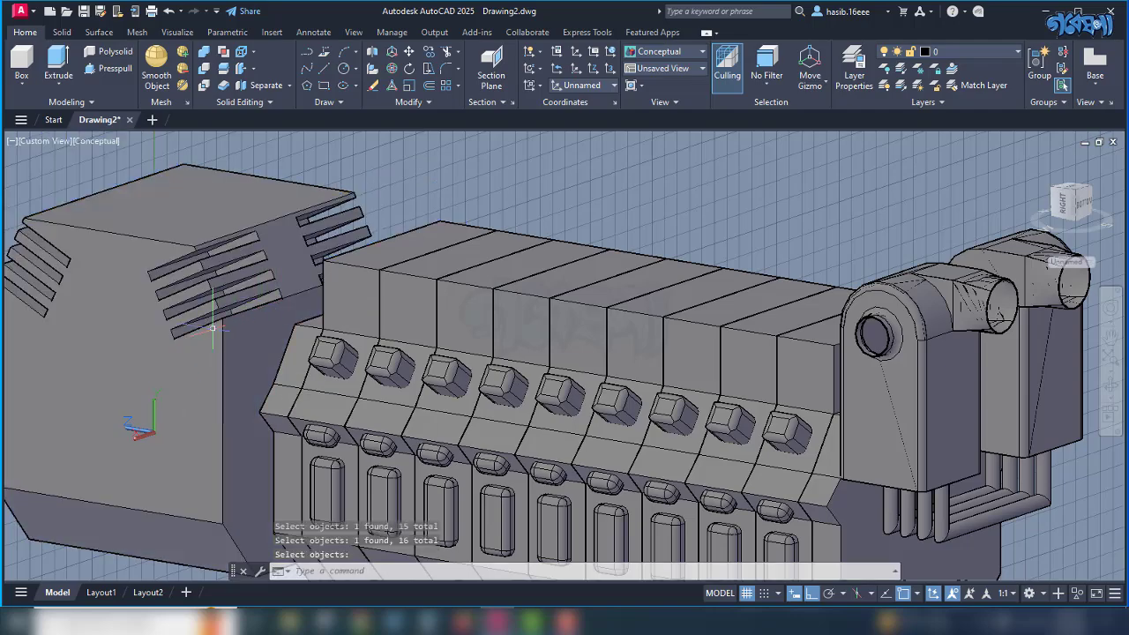
Reset the coordinate system to World.
{"action": "middle_click_drag", "start_coordinate": [212, 327], "coordinate": [388, 332], "text": "shift"}
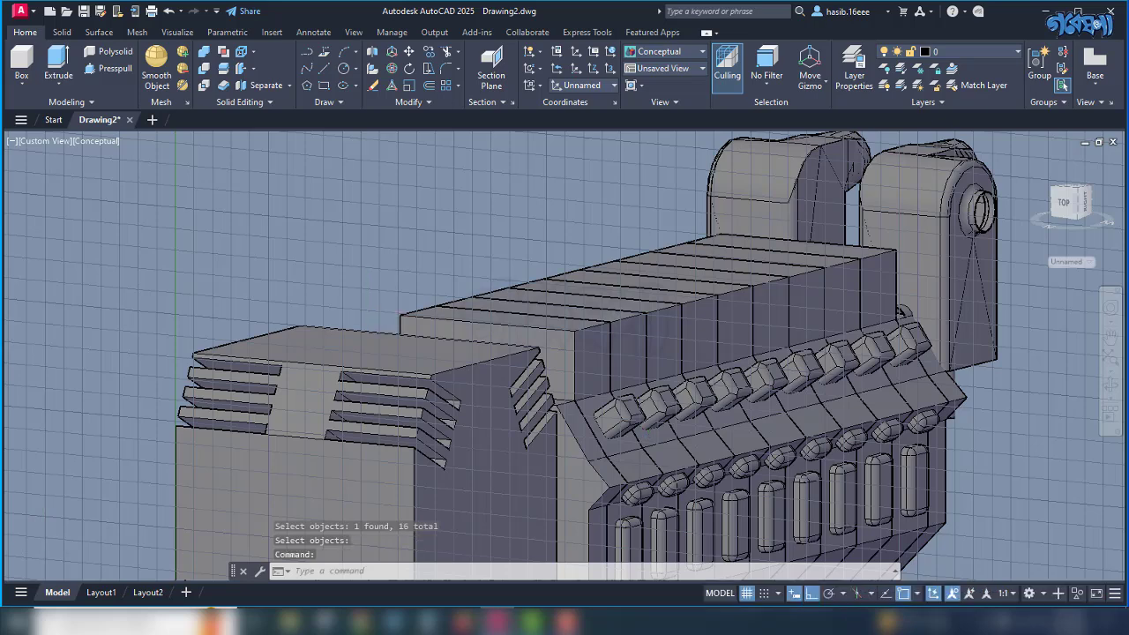
{"action": "scroll", "coordinate": [369, 380], "scroll_direction": "down", "scroll_amount": 2}
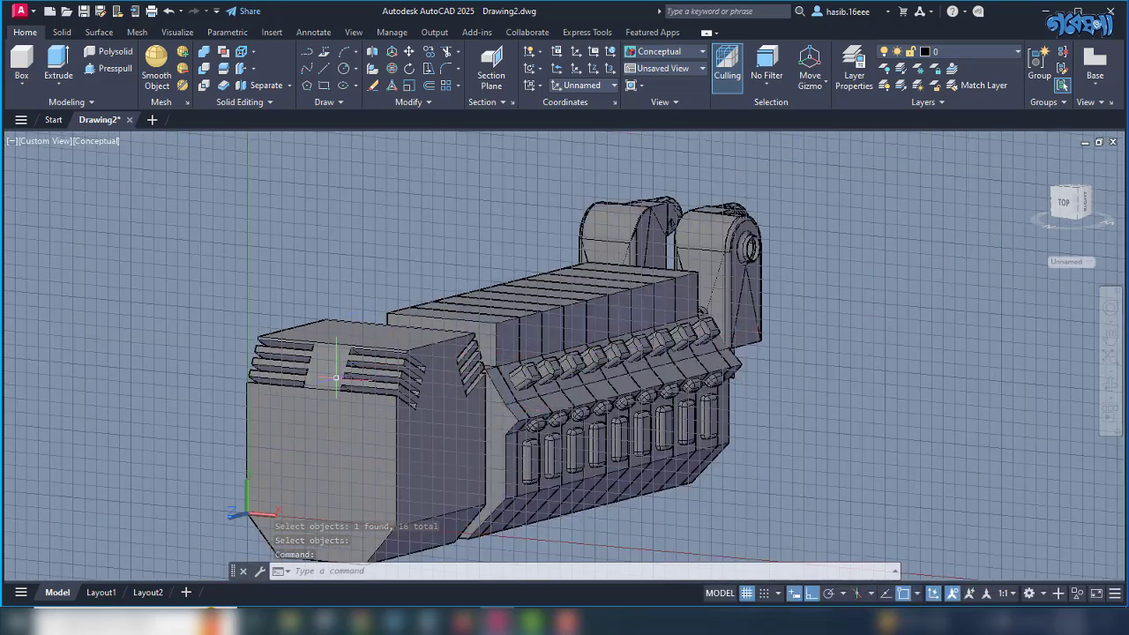
{"action": "left_click", "coordinate": [614, 85]}
{"action": "left_click", "coordinate": [582, 103]}
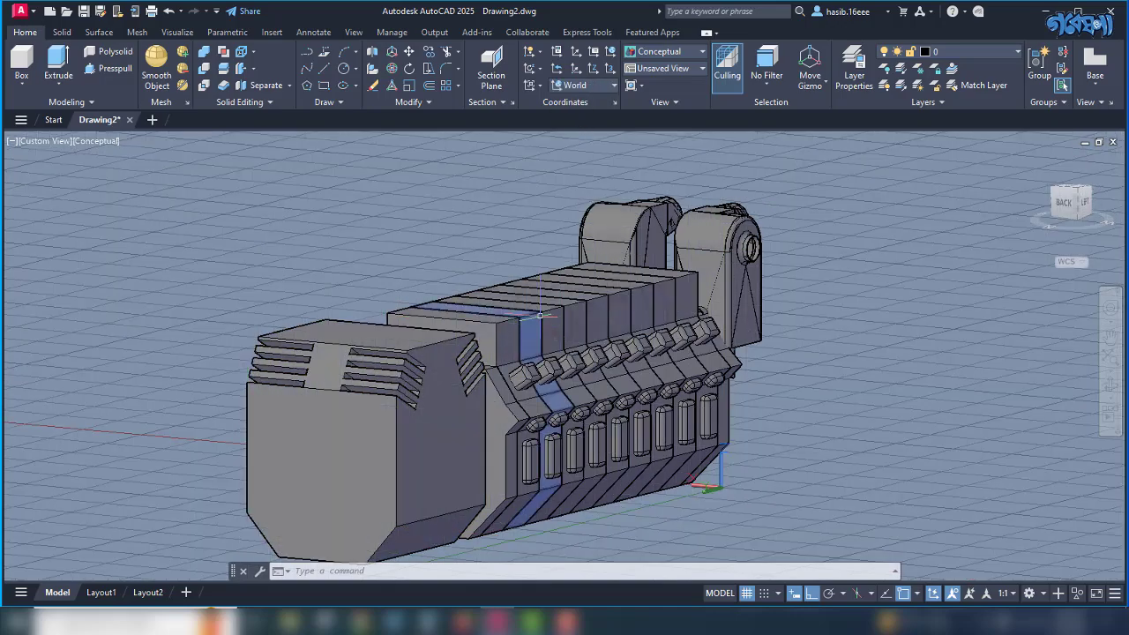
Switch to the Top view and zoom in on the slotted end box.
{"action": "middle_click_drag", "start_coordinate": [533, 344], "coordinate": [423, 406], "text": "shift"}
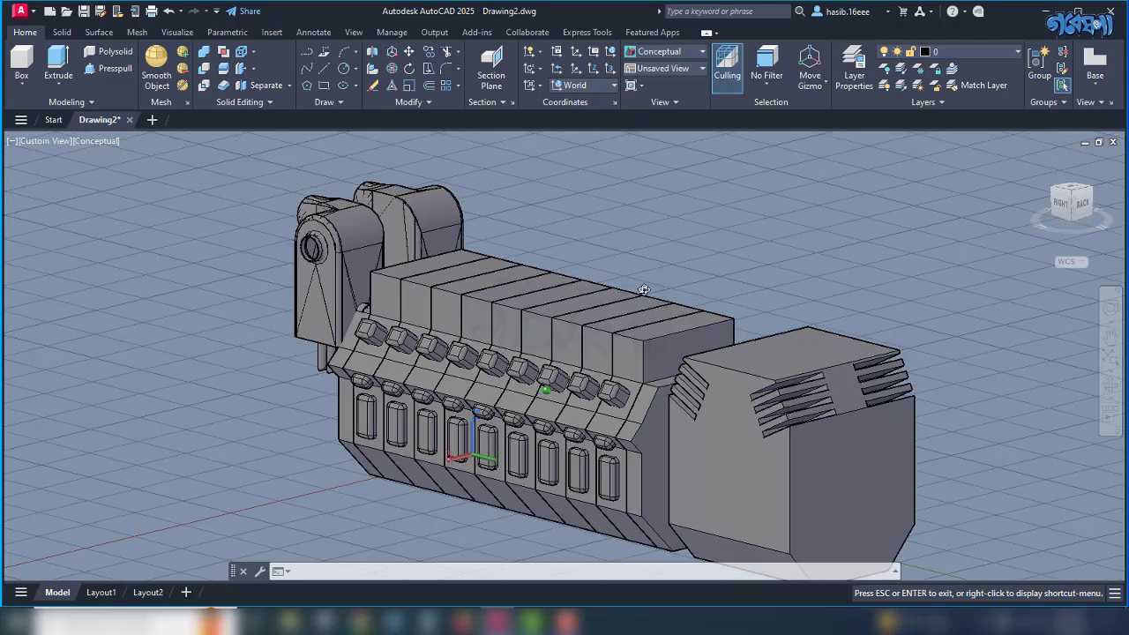
{"action": "scroll", "coordinate": [626, 340], "scroll_direction": "down", "scroll_amount": 4}
{"action": "scroll", "coordinate": [626, 339], "scroll_direction": "up", "scroll_amount": 3}
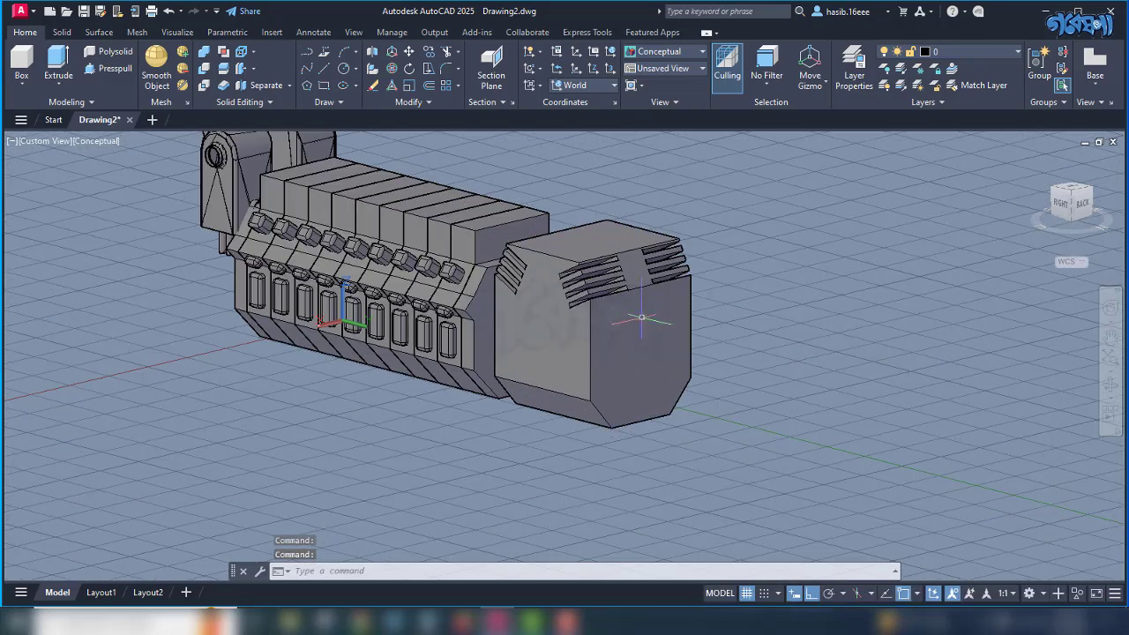
{"action": "scroll", "coordinate": [598, 231], "scroll_direction": "up", "scroll_amount": 3}
{"action": "middle_click_drag", "start_coordinate": [604, 272], "coordinate": [559, 328], "text": "shift"}
{"action": "left_click", "coordinate": [1069, 204]}
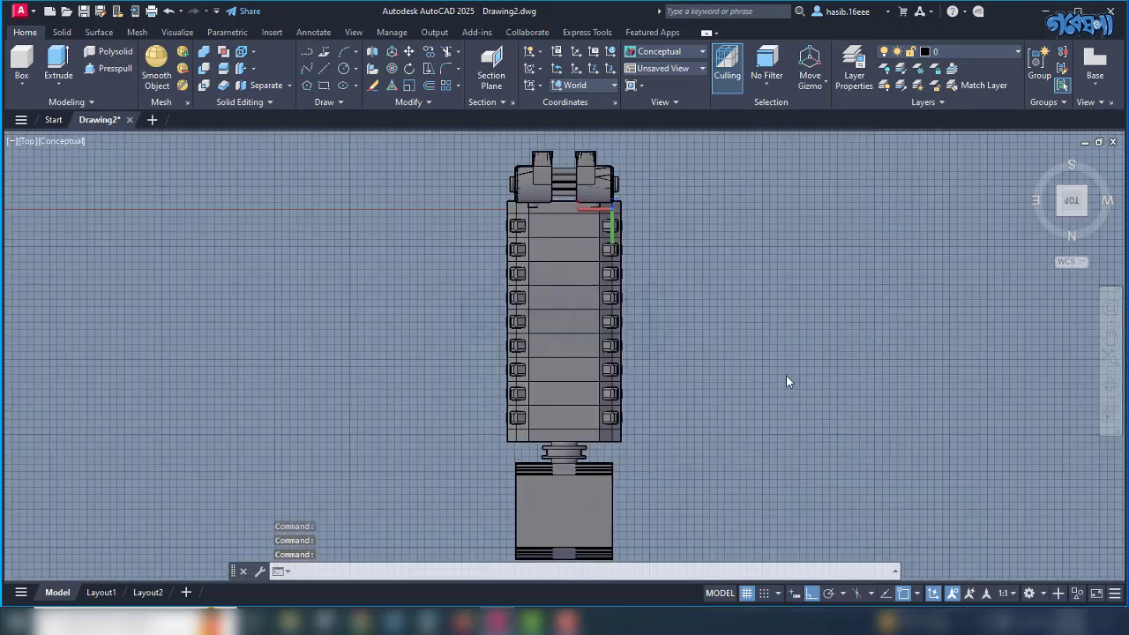
{"action": "scroll", "coordinate": [550, 521], "scroll_direction": "up", "scroll_amount": 5}
{"action": "middle_click_drag", "start_coordinate": [549, 521], "coordinate": [564, 436]}
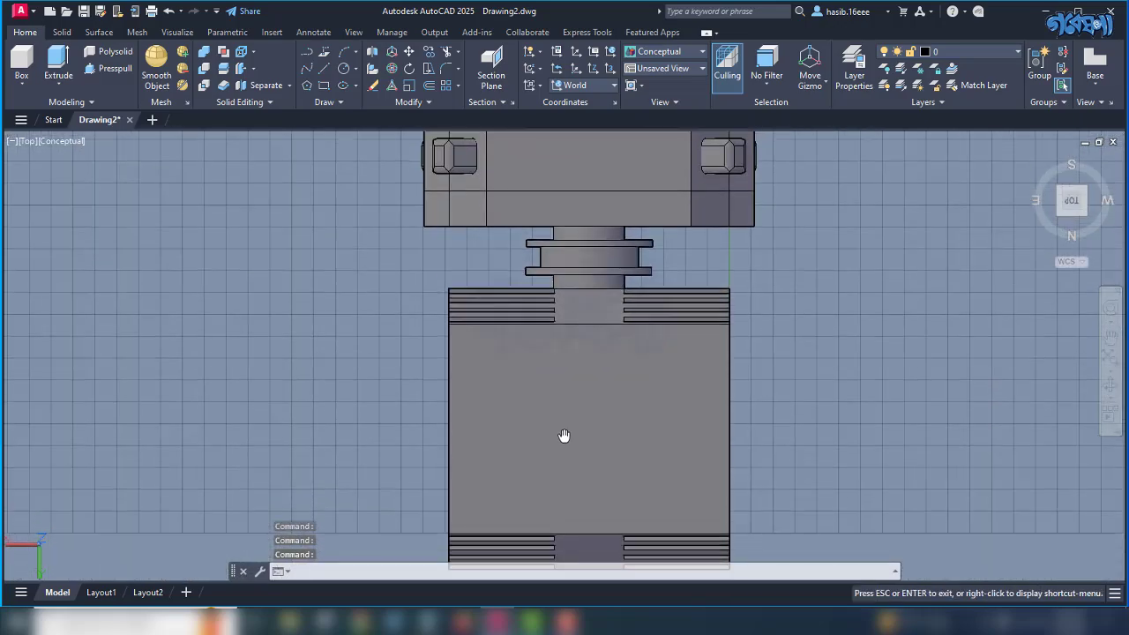
{"action": "scroll", "coordinate": [565, 436], "scroll_direction": "up", "scroll_amount": 2}
{"action": "scroll", "coordinate": [600, 178], "scroll_direction": "down", "scroll_amount": 4}
{"action": "scroll", "coordinate": [565, 238], "scroll_direction": "up", "scroll_amount": 3}
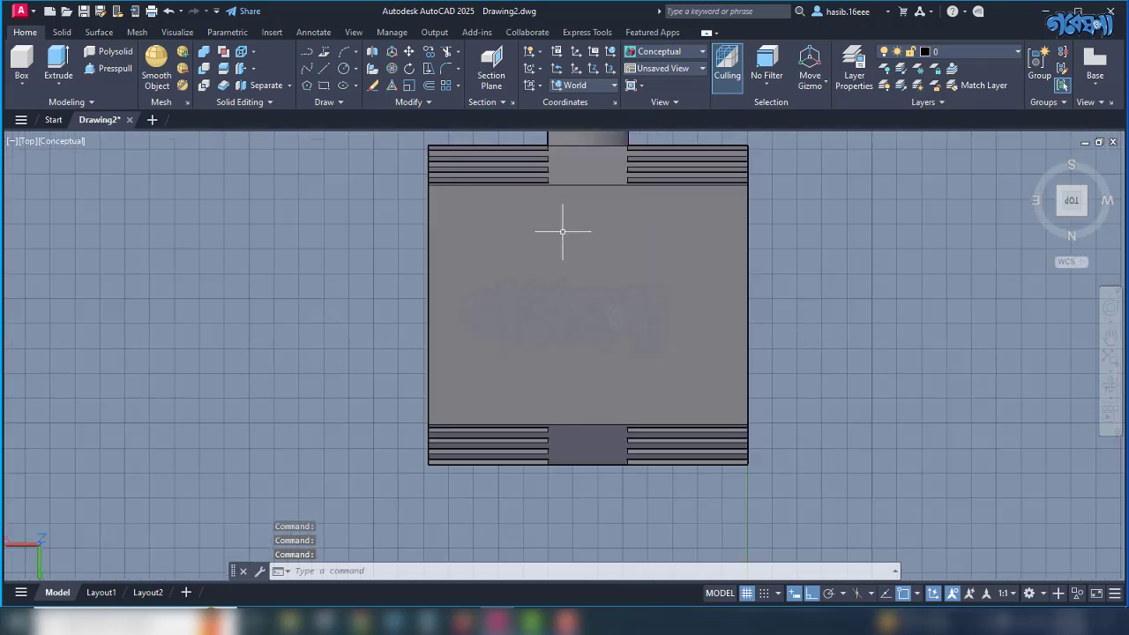
{"action": "left_click", "coordinate": [344, 70]}
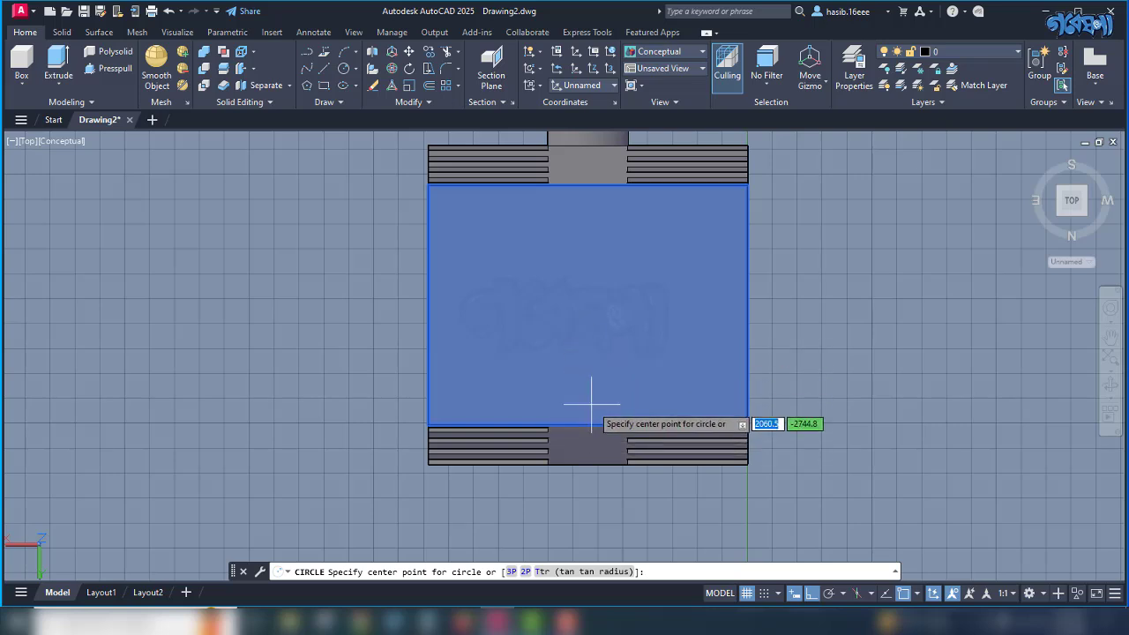
{"action": "right_click", "coordinate": [377, 265], "text": "shift"}
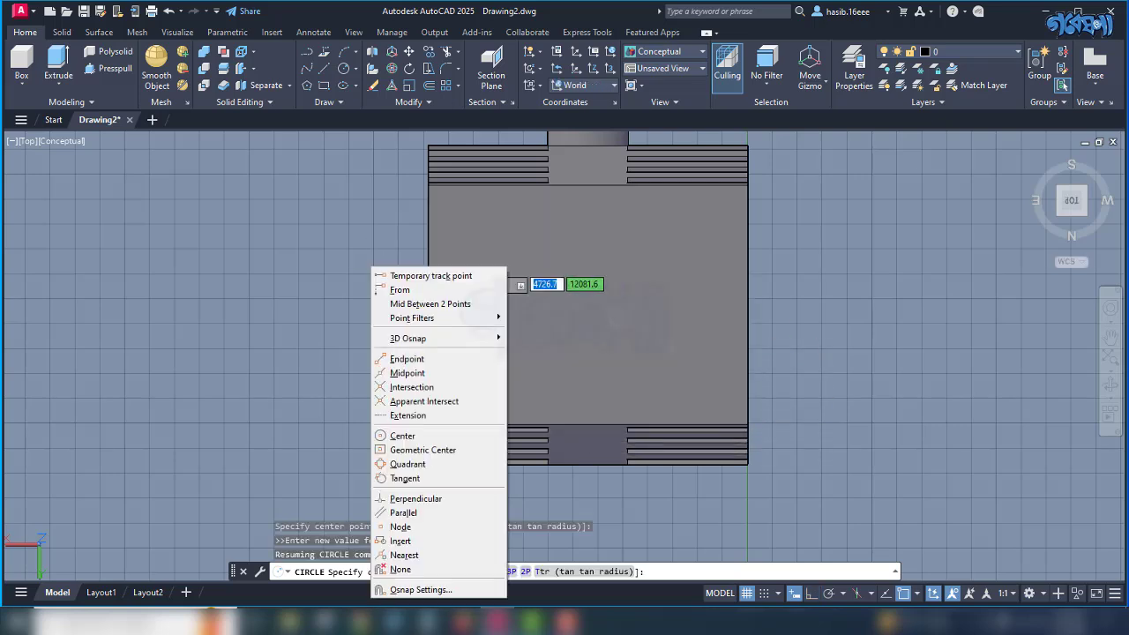
{"action": "left_click", "coordinate": [414, 304]}
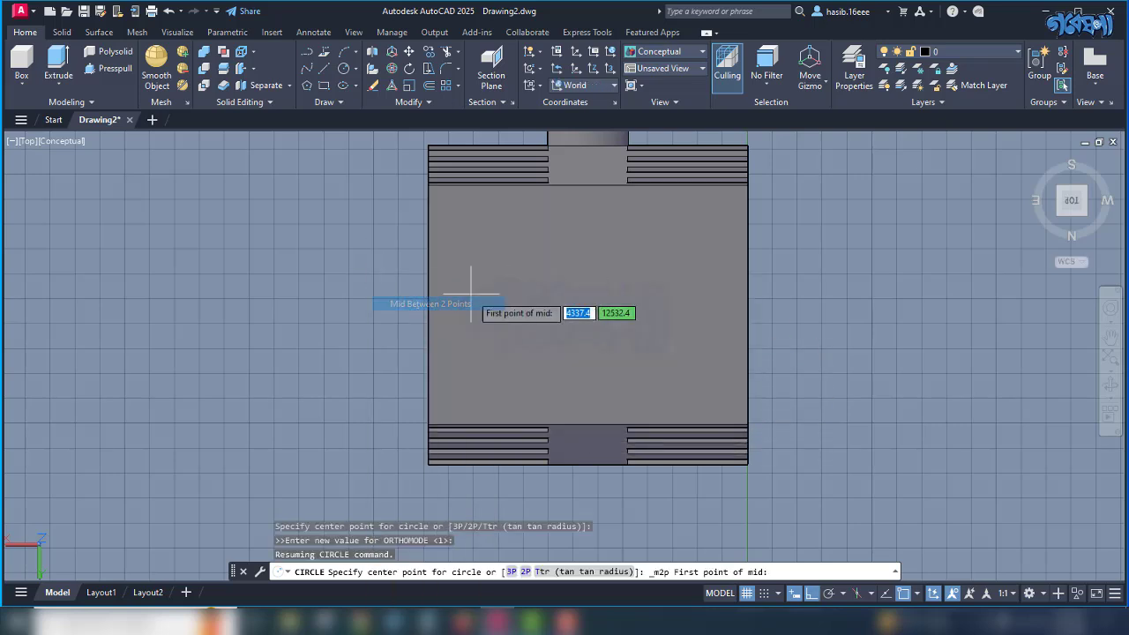
{"action": "left_click", "coordinate": [591, 185]}
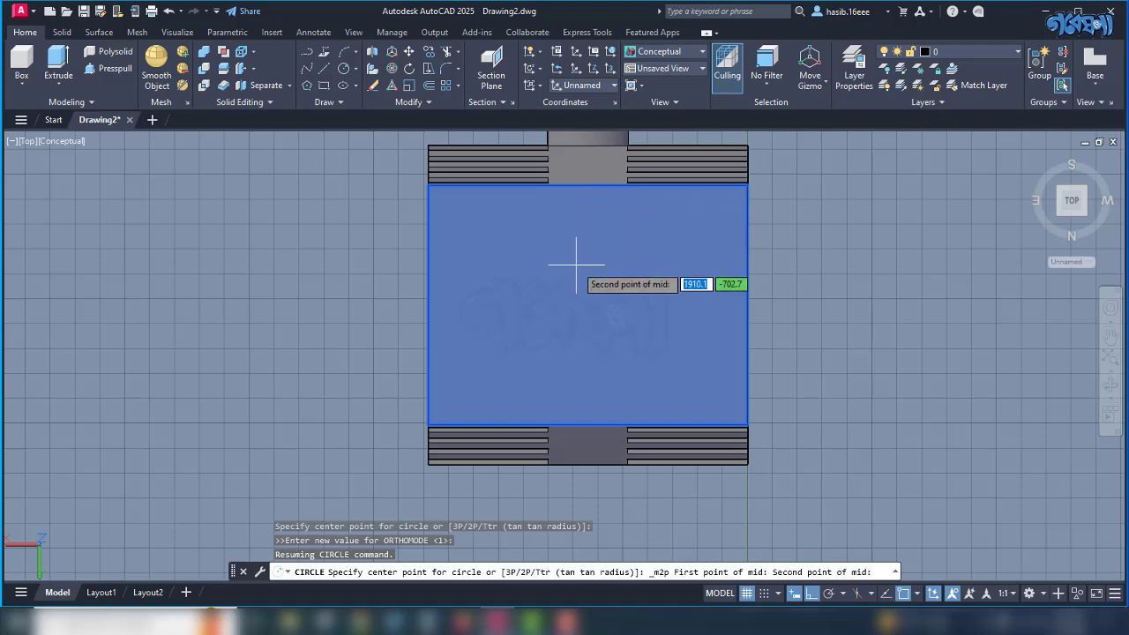
{"action": "left_click", "coordinate": [574, 427]}
{"action": "scroll", "coordinate": [590, 371], "scroll_direction": "down", "scroll_amount": 5}
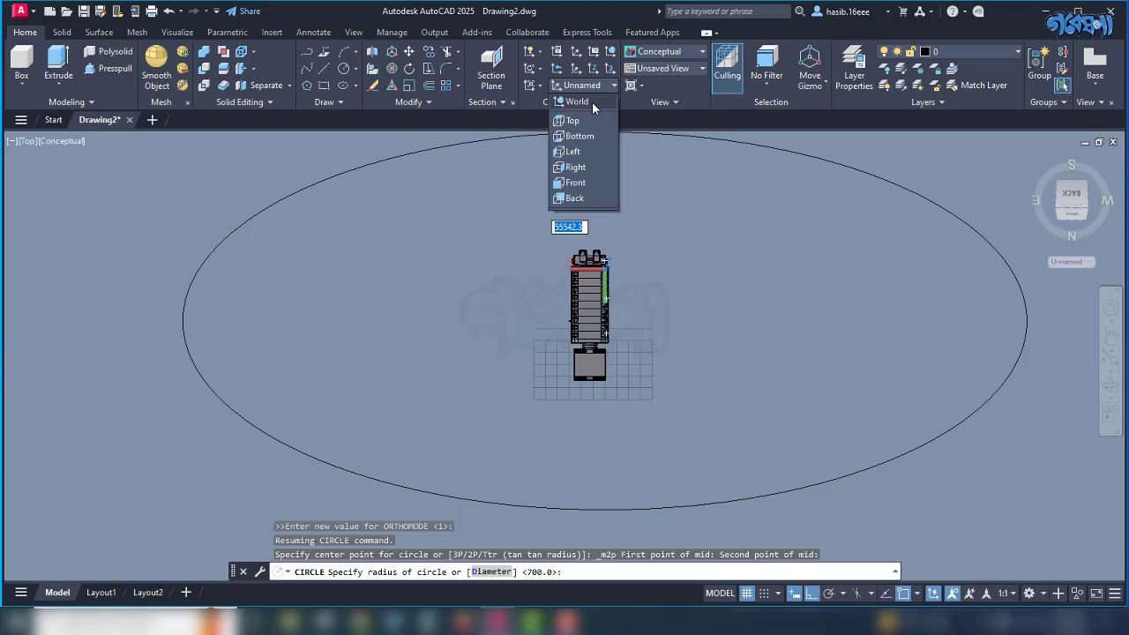
{"action": "left_click", "coordinate": [592, 102]}
{"action": "key", "text": "Escape"}
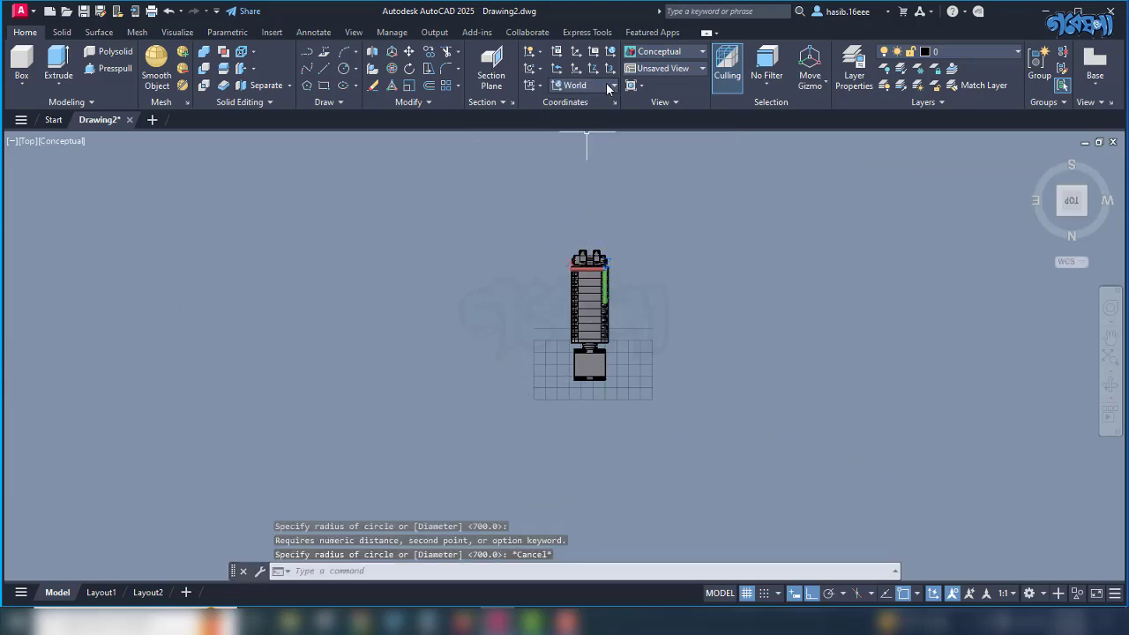
Draw a radius-500 circle centred midway between the top face's edge midpoints, then view it in 3D.
{"action": "scroll", "coordinate": [600, 212], "scroll_direction": "up", "scroll_amount": 8}
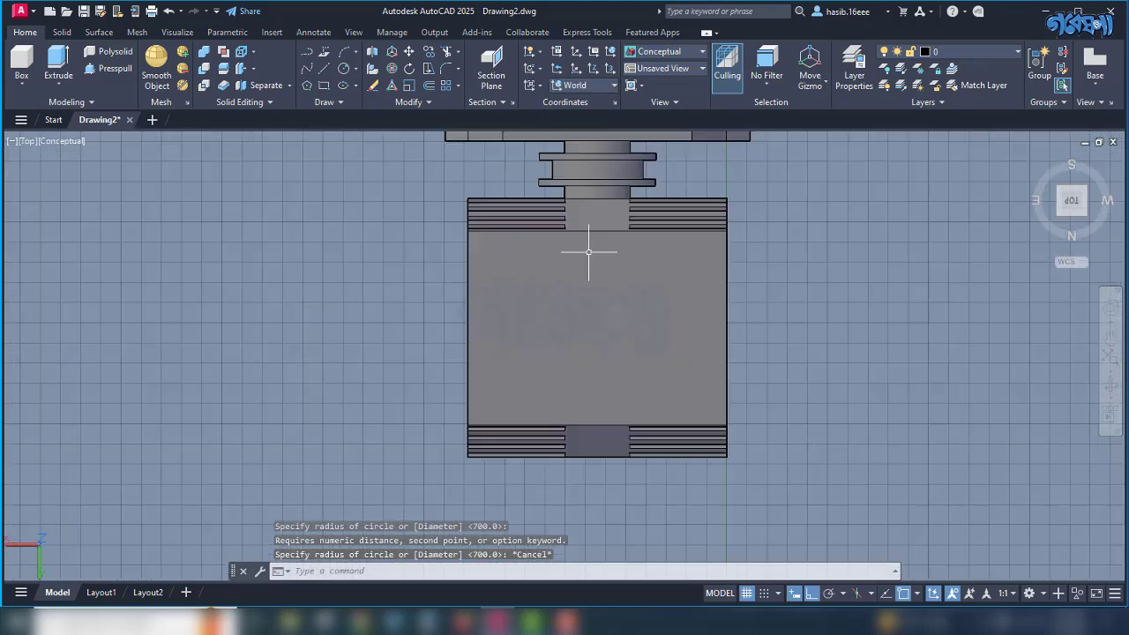
{"action": "scroll", "coordinate": [580, 333], "scroll_direction": "up", "scroll_amount": 2}
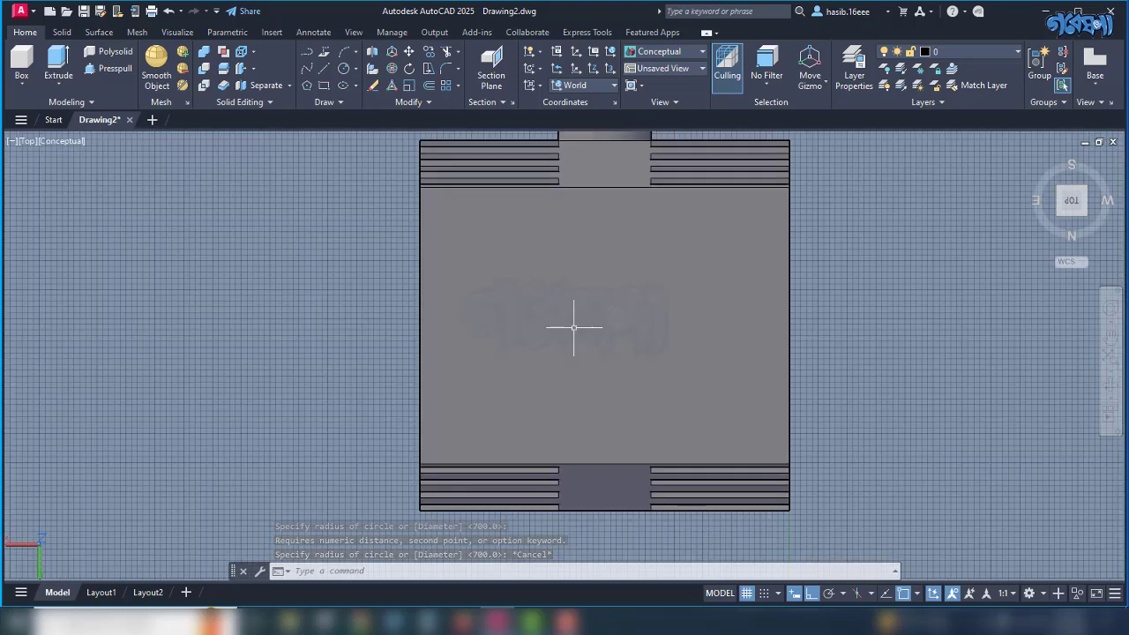
{"action": "left_click", "coordinate": [343, 69]}
{"action": "right_click", "coordinate": [258, 250], "text": "shift"}
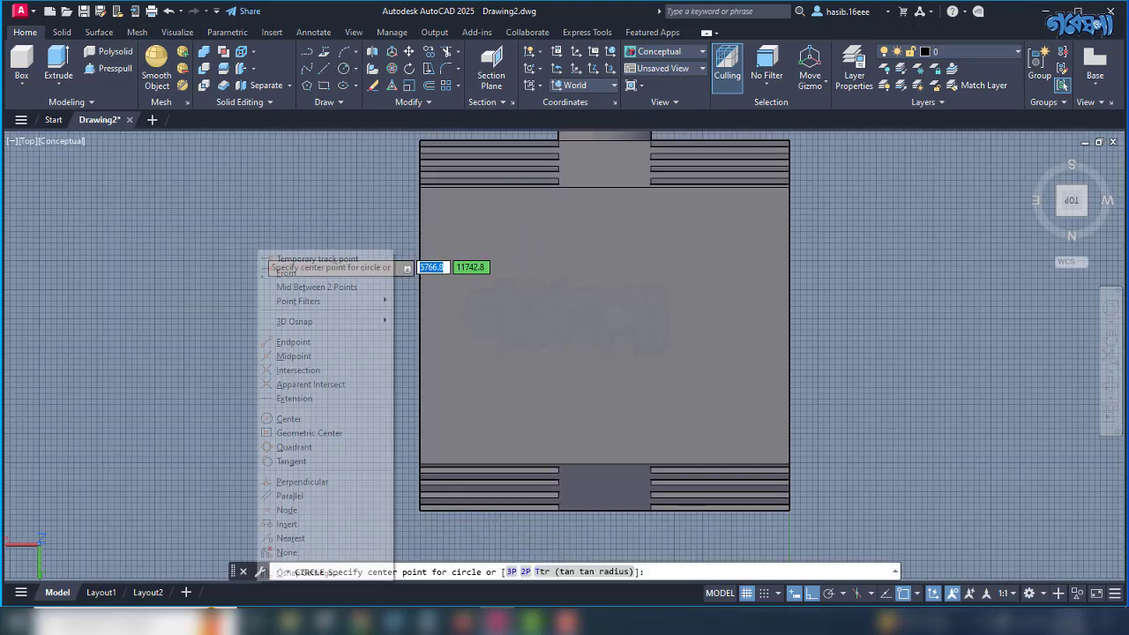
{"action": "left_click", "coordinate": [300, 287]}
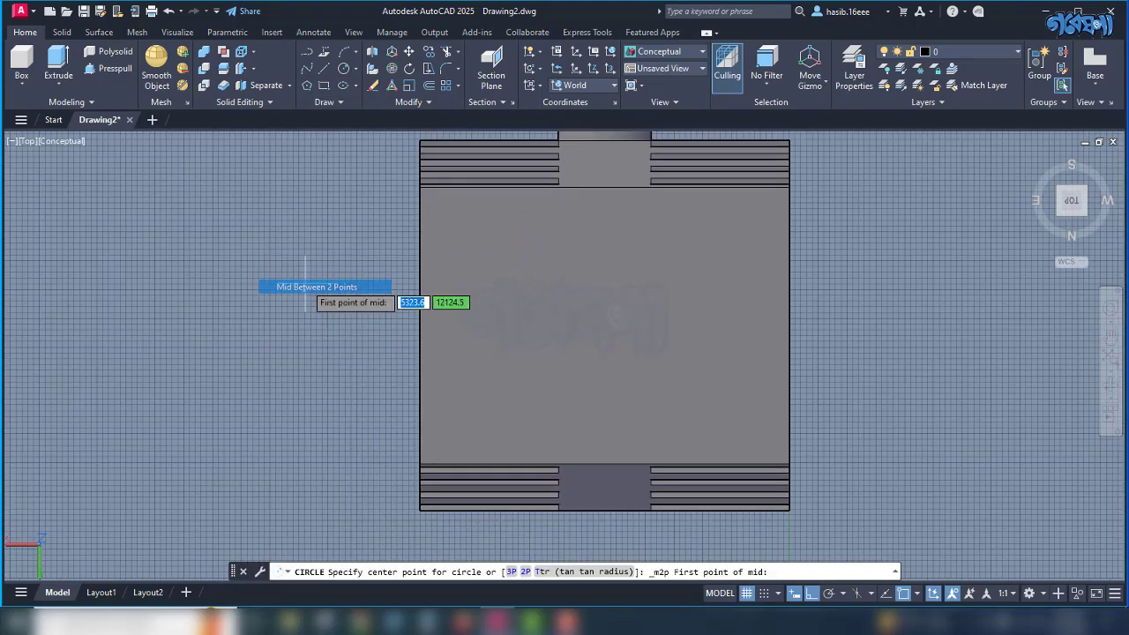
{"action": "left_click", "coordinate": [604, 186]}
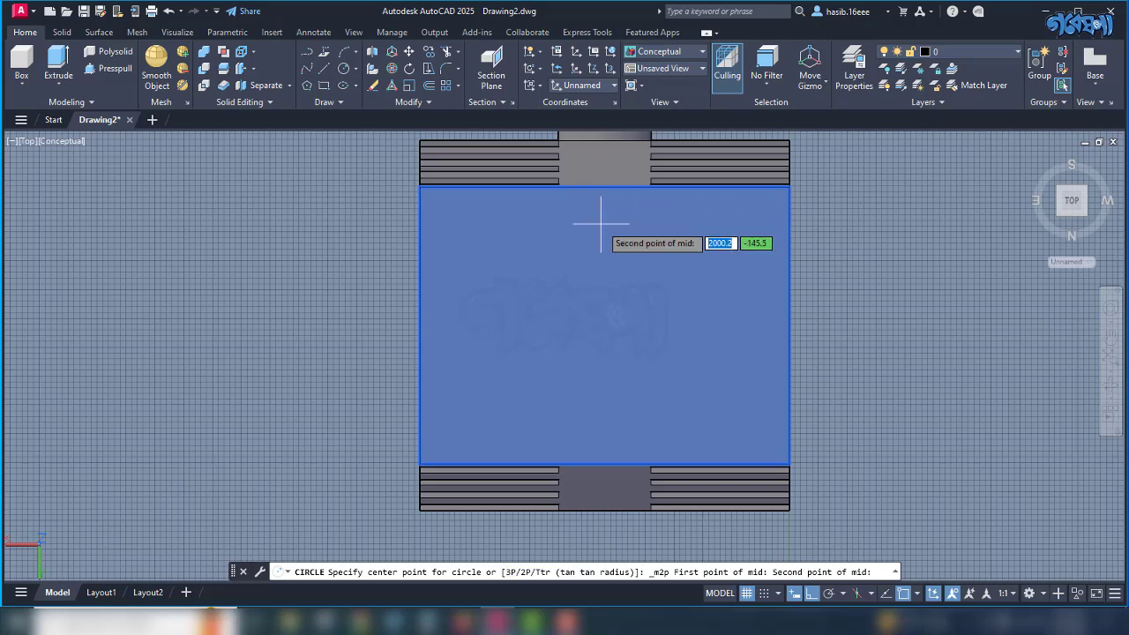
{"action": "left_click", "coordinate": [605, 463]}
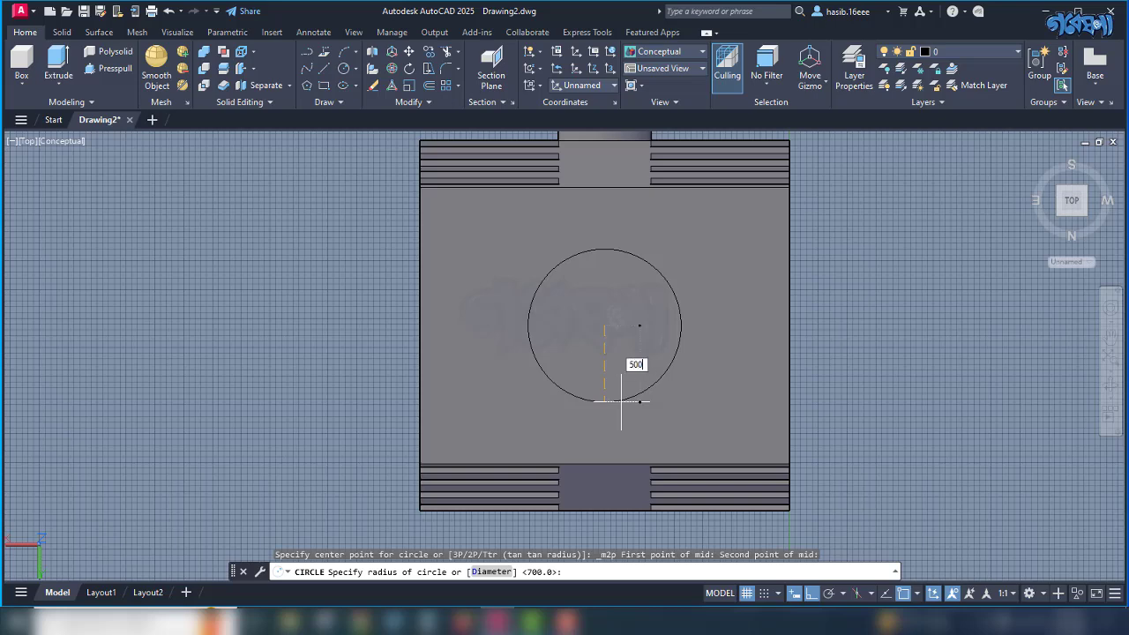
{"action": "key", "text": "Return"}
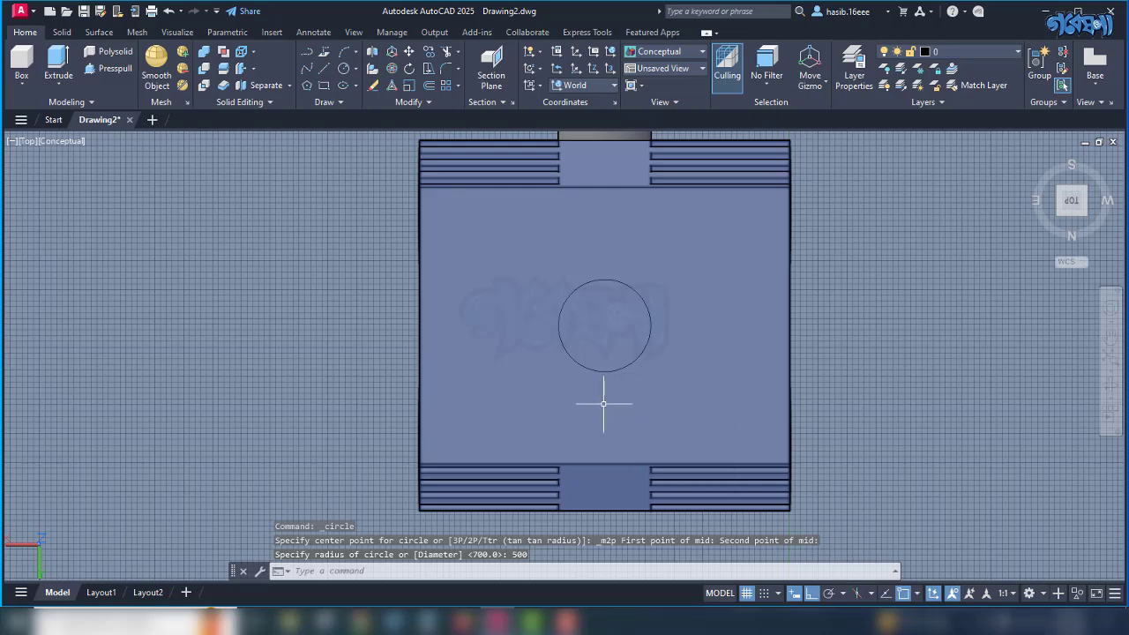
{"action": "mouse_move", "coordinate": [726, 351]}
{"action": "middle_mouse_down", "text": "shift"}
{"action": "mouse_move", "coordinate": [899, 315]}
{"action": "mouse_move", "coordinate": [949, 246]}
{"action": "middle_mouse_up", "text": "shift"}
{"action": "scroll", "coordinate": [798, 344], "scroll_direction": "down", "scroll_amount": 2}
Start a line at the circle's centre and run it 1800 units straight up.
{"action": "scroll", "coordinate": [802, 194], "scroll_direction": "up", "scroll_amount": 2}
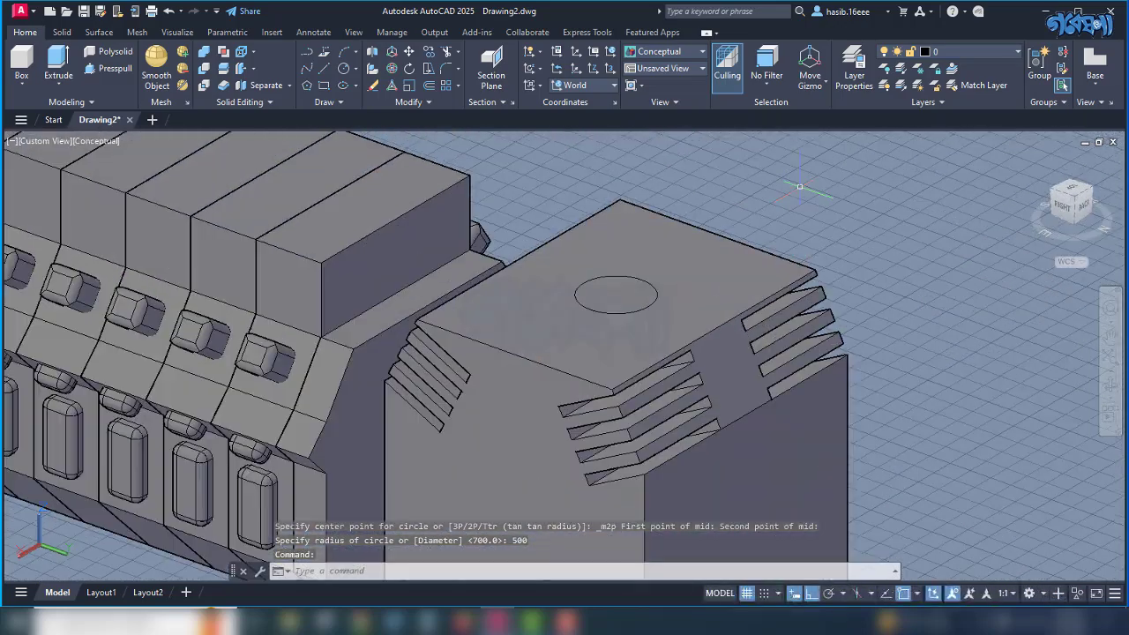
{"action": "left_click", "coordinate": [323, 72]}
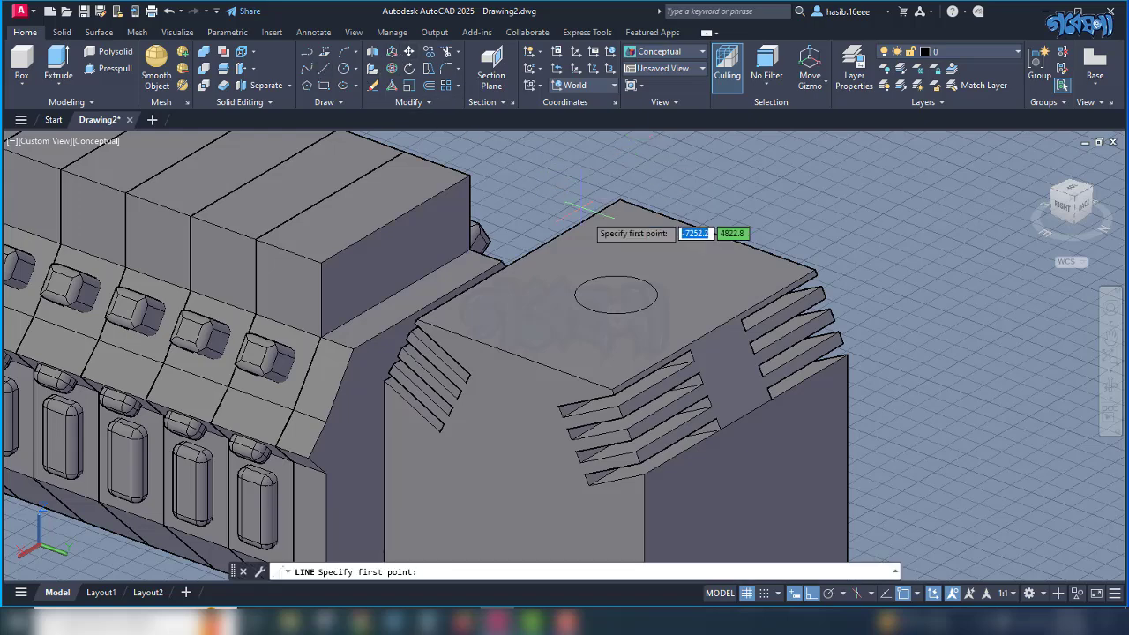
{"action": "left_click", "coordinate": [615, 293]}
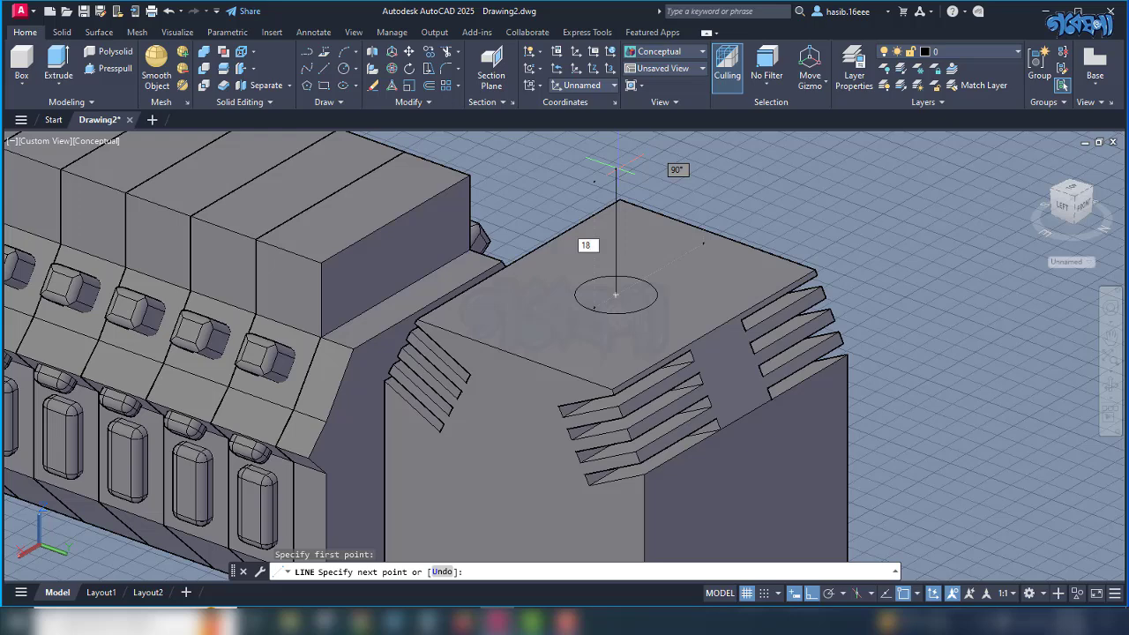
{"action": "key", "text": "Return"}
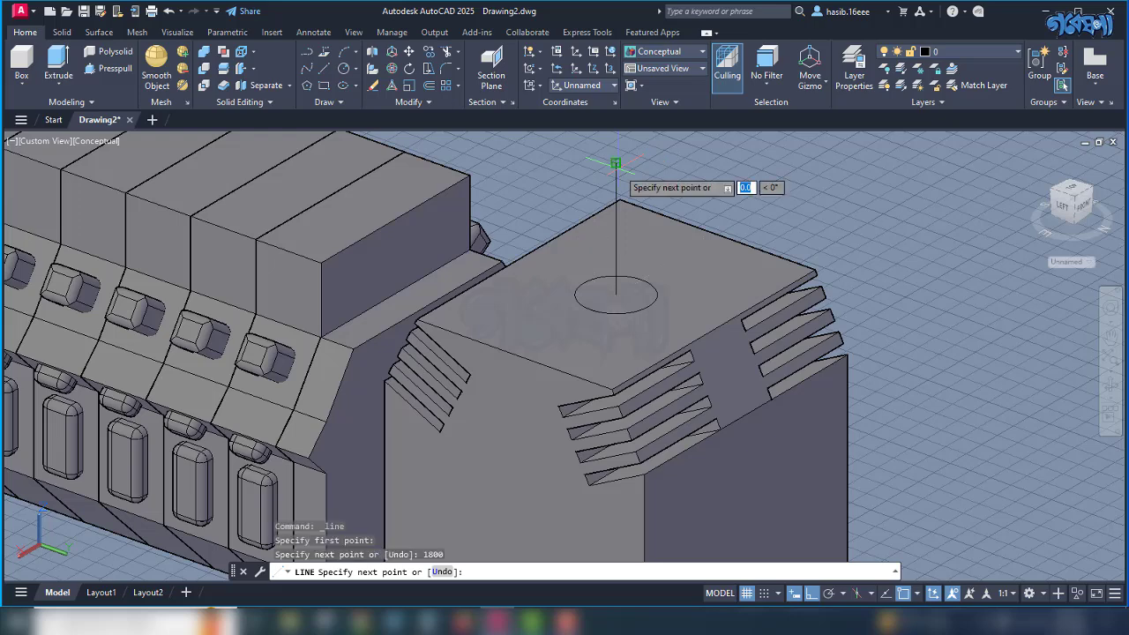
{"action": "scroll", "coordinate": [670, 181], "scroll_direction": "down", "scroll_amount": 3}
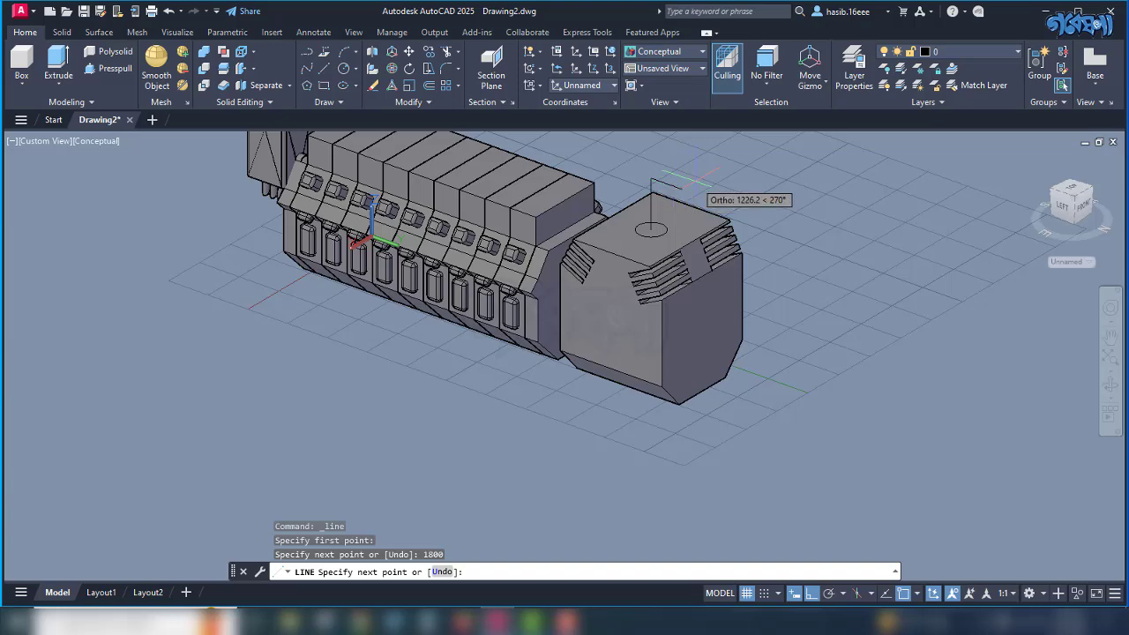
{"action": "key", "text": "F8"}
{"action": "scroll", "coordinate": [674, 168], "scroll_direction": "up", "scroll_amount": 3}
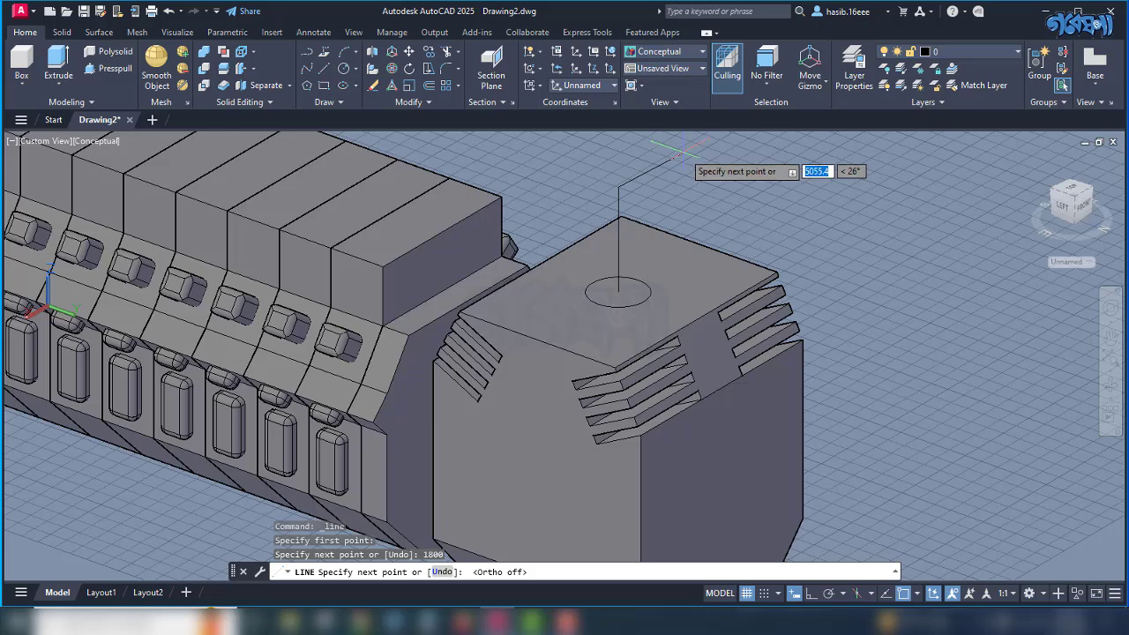
{"action": "scroll", "coordinate": [679, 153], "scroll_direction": "down", "scroll_amount": 2}
{"action": "scroll", "coordinate": [681, 153], "scroll_direction": "up", "scroll_amount": 2}
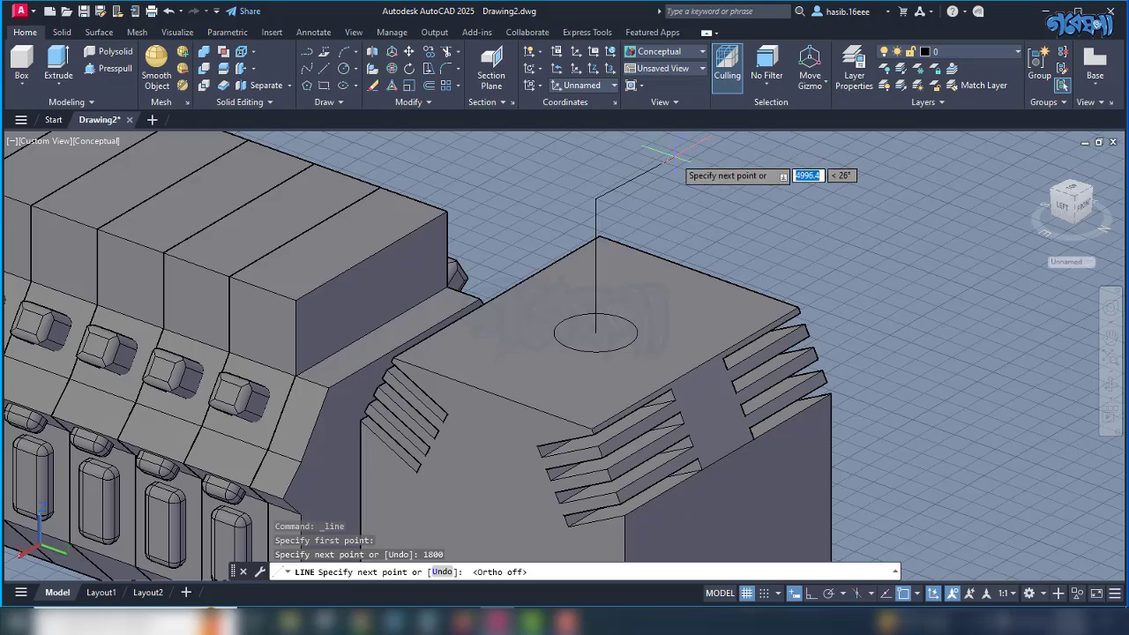
Continue the path with a horizontal run and an upward segment above the end box.
{"action": "middle_click_drag", "start_coordinate": [661, 164], "coordinate": [751, 157], "text": "shift"}
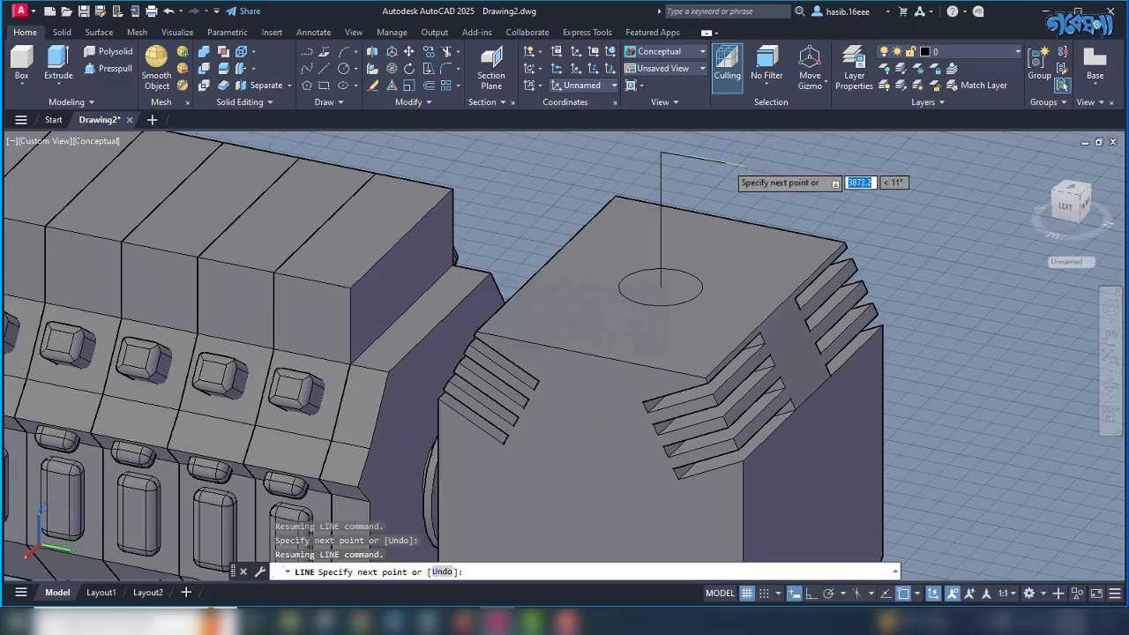
{"action": "scroll", "coordinate": [738, 162], "scroll_direction": "down", "scroll_amount": 3}
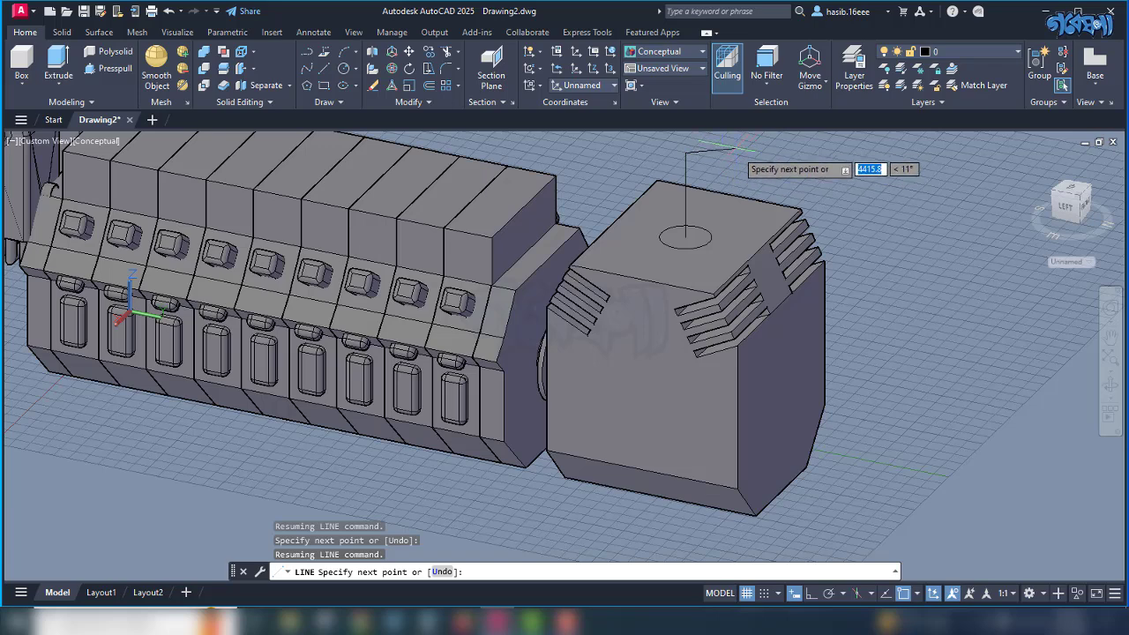
{"action": "scroll", "coordinate": [725, 148], "scroll_direction": "up", "scroll_amount": 5}
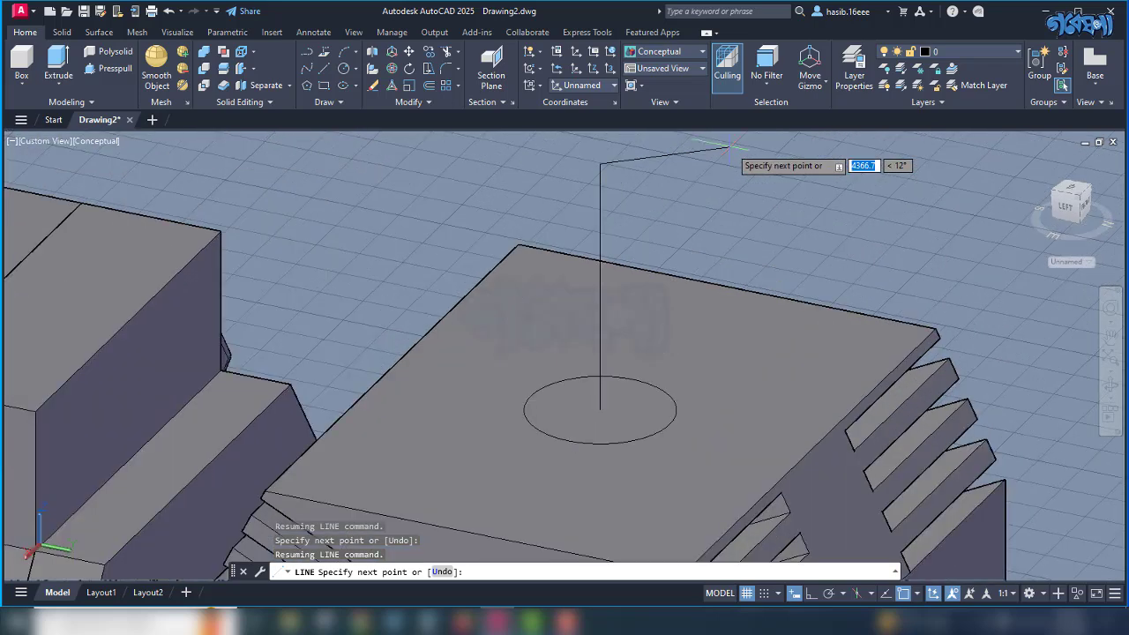
{"action": "middle_click_drag", "start_coordinate": [725, 147], "coordinate": [763, 203], "text": "shift"}
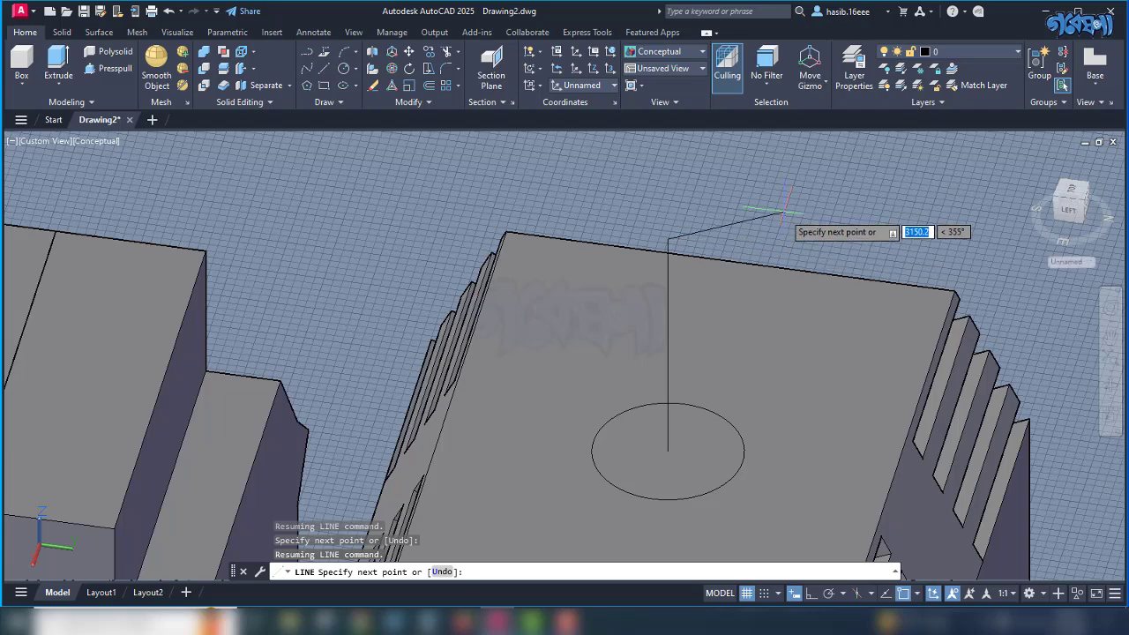
{"action": "middle_click_drag", "start_coordinate": [794, 216], "coordinate": [819, 210], "text": "shift"}
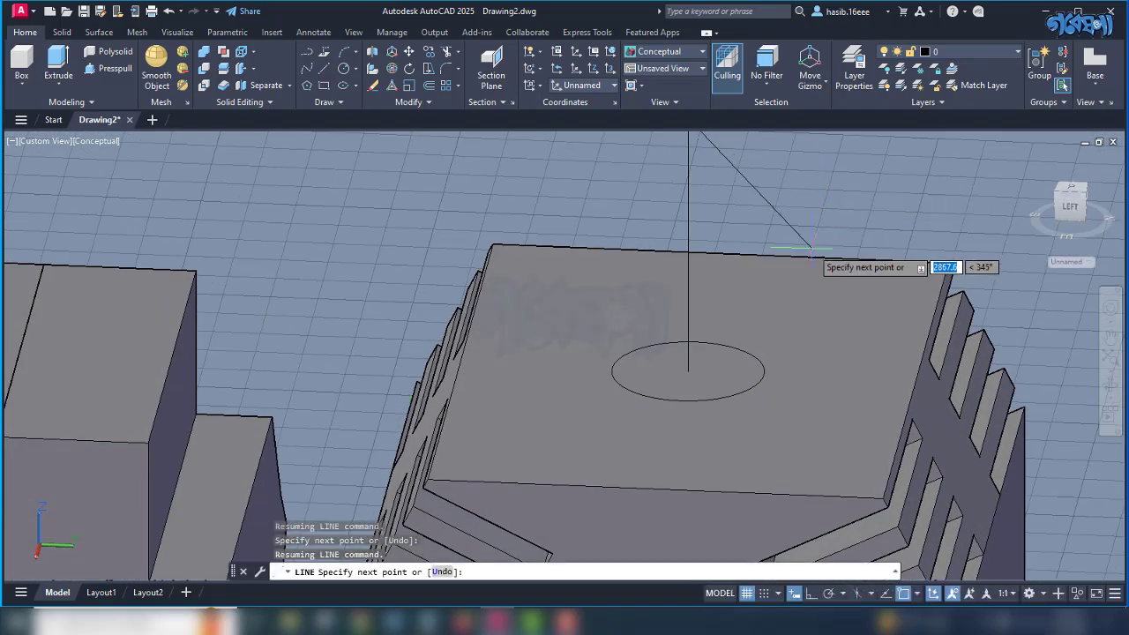
{"action": "scroll", "coordinate": [816, 190], "scroll_direction": "down", "scroll_amount": 5}
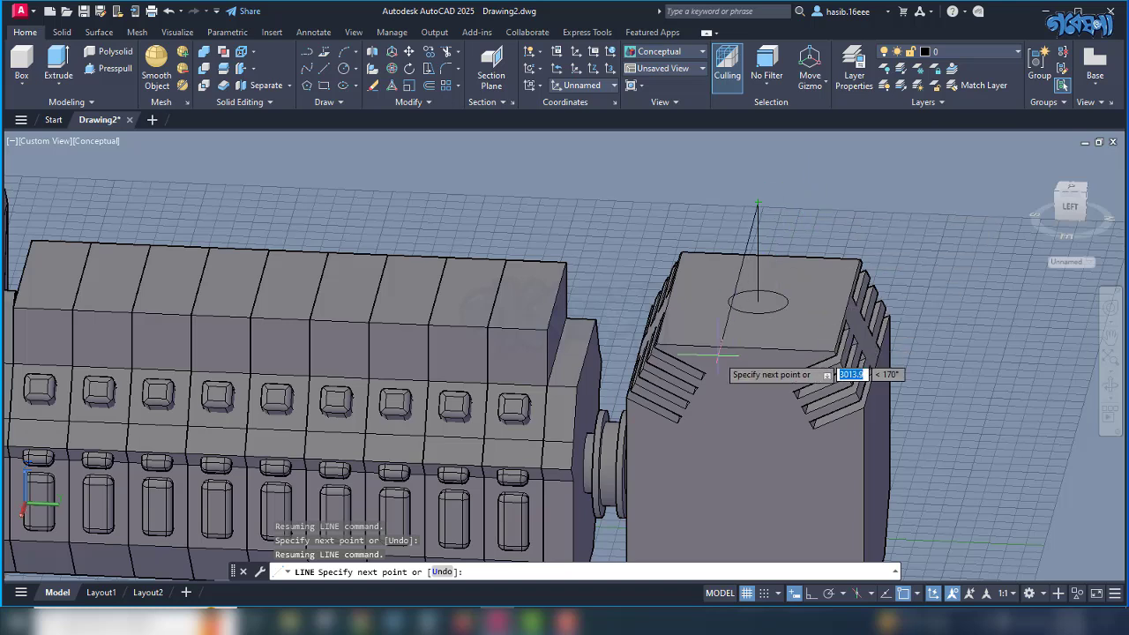
{"action": "key", "text": "F8"}
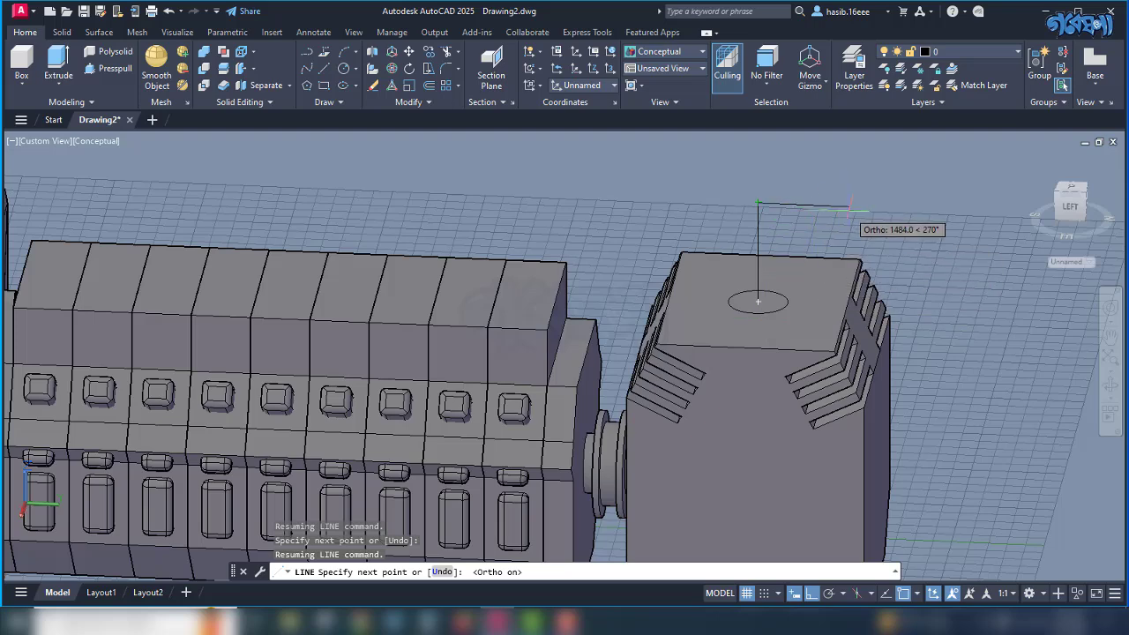
{"action": "left_click", "coordinate": [852, 208]}
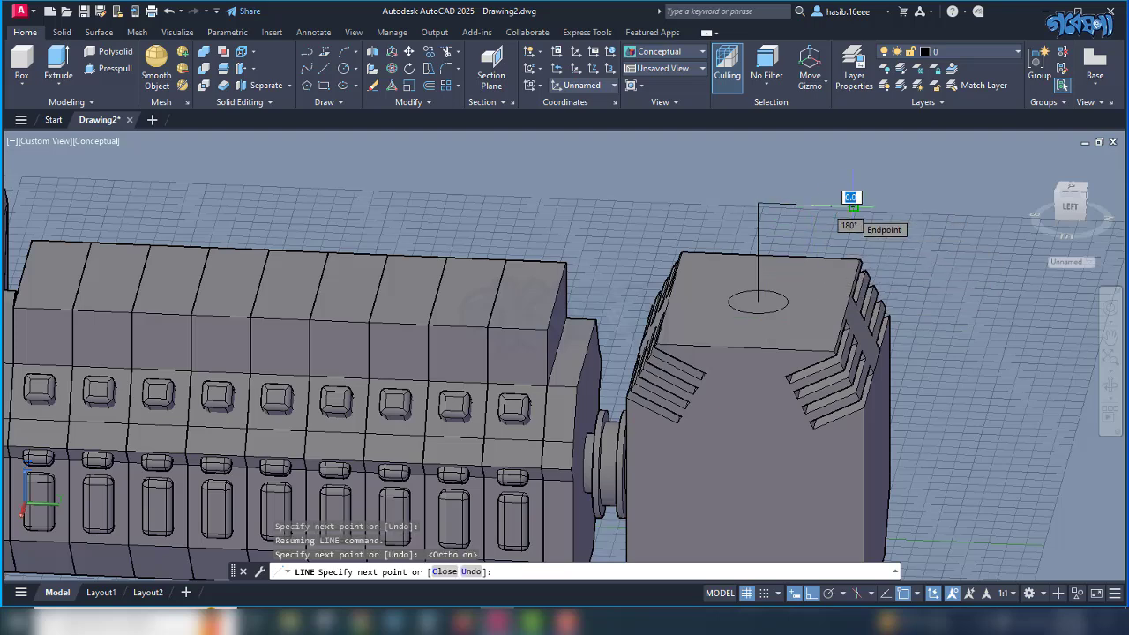
{"action": "scroll", "coordinate": [852, 208], "scroll_direction": "down", "scroll_amount": 2}
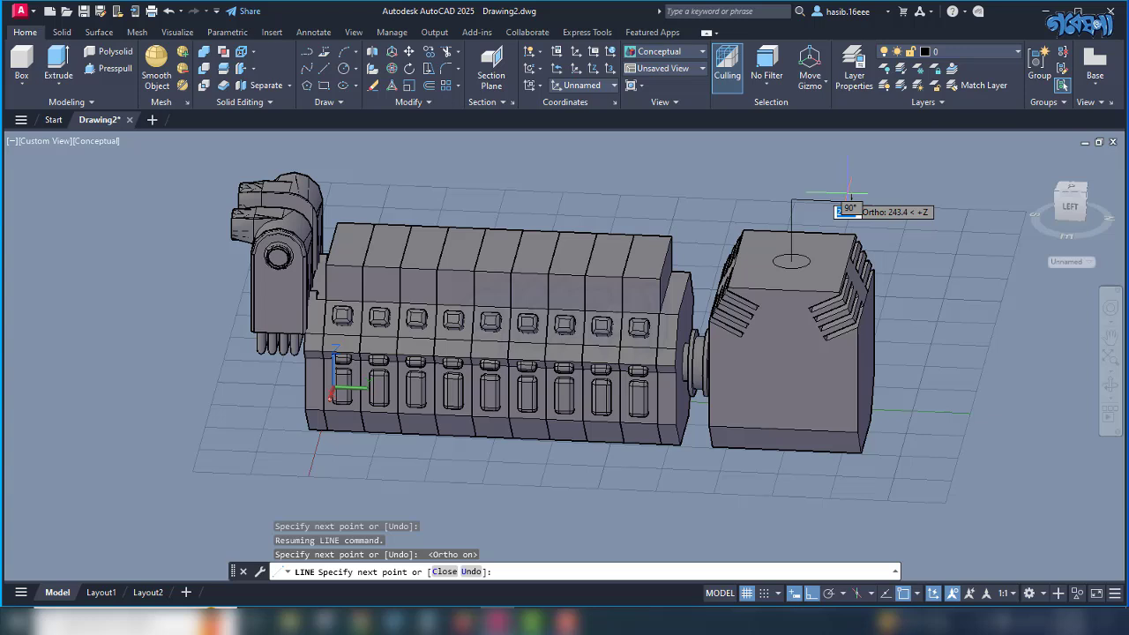
{"action": "left_click", "coordinate": [851, 146]}
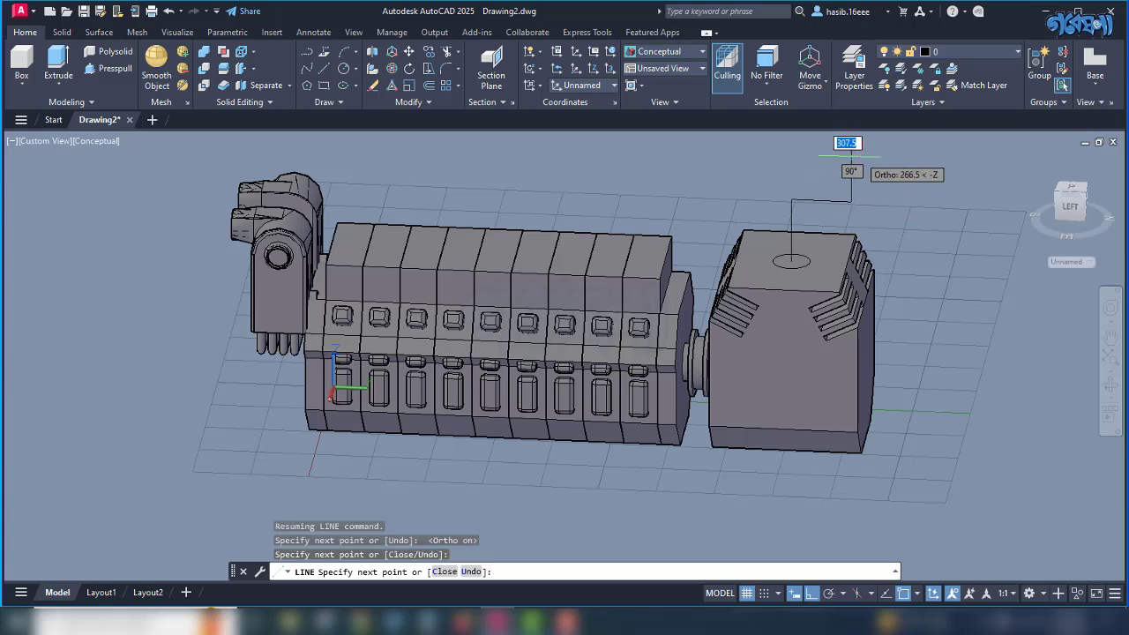
{"action": "key", "text": "Return"}
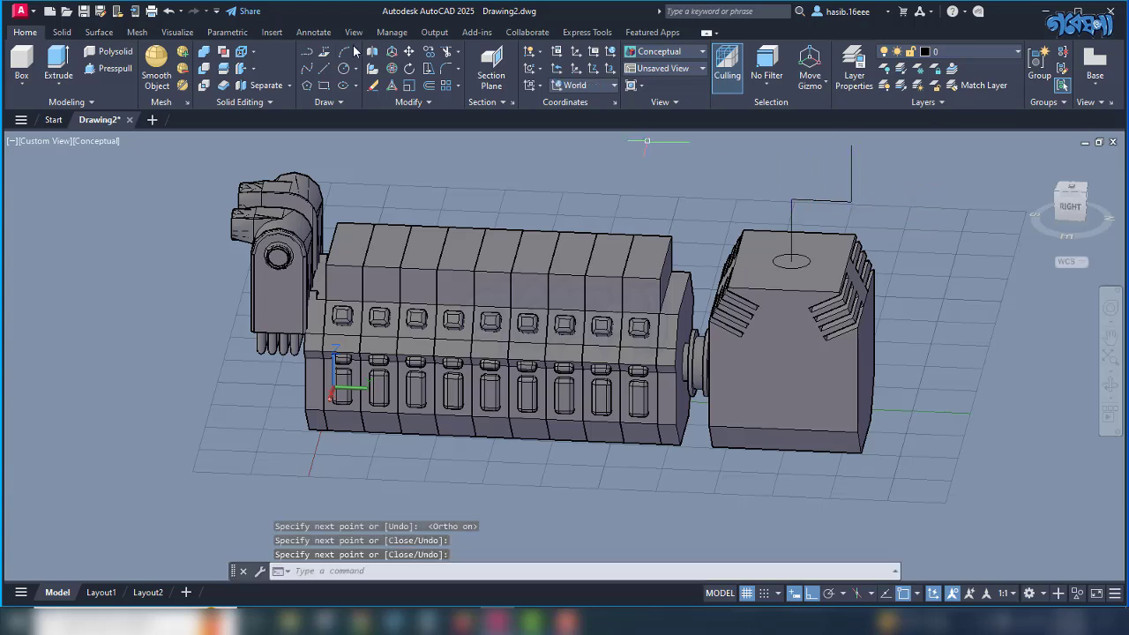
Draw a second line from the earlier line's end to the snapped endpoint.
{"action": "left_click", "coordinate": [325, 68]}
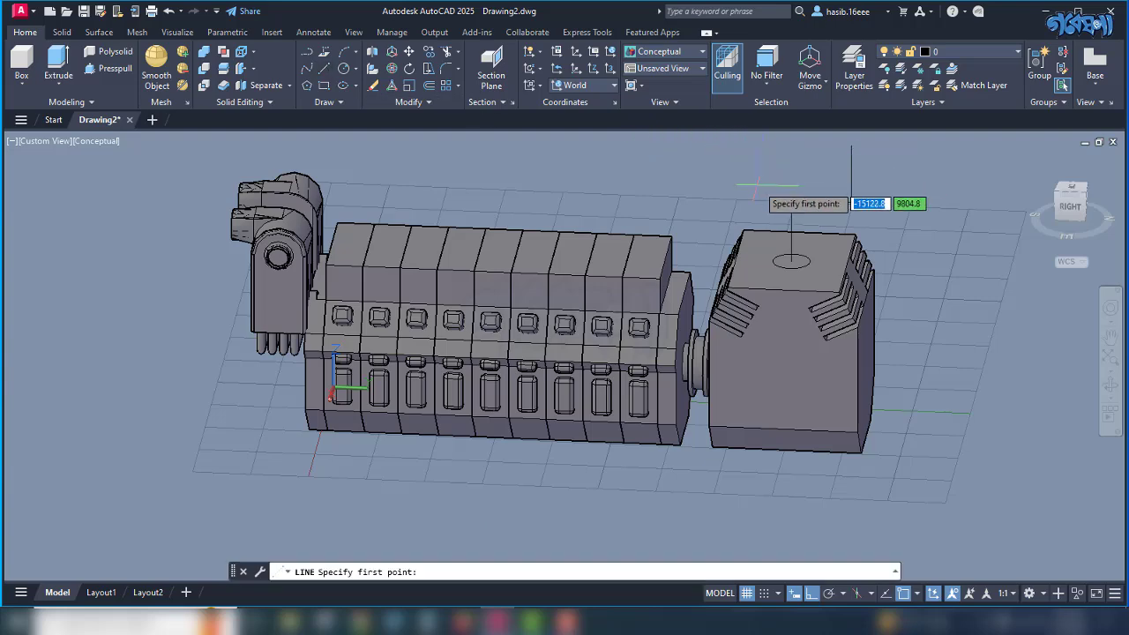
{"action": "scroll", "coordinate": [791, 201], "scroll_direction": "up", "scroll_amount": 5}
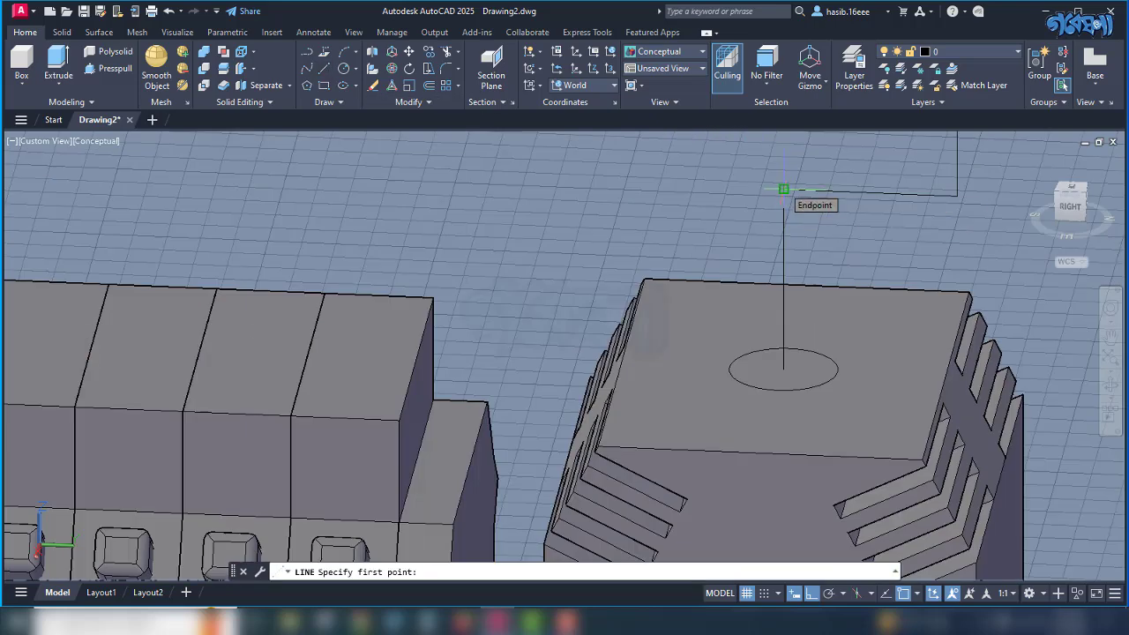
{"action": "left_click", "coordinate": [783, 191]}
{"action": "scroll", "coordinate": [783, 208], "scroll_direction": "down", "scroll_amount": 4}
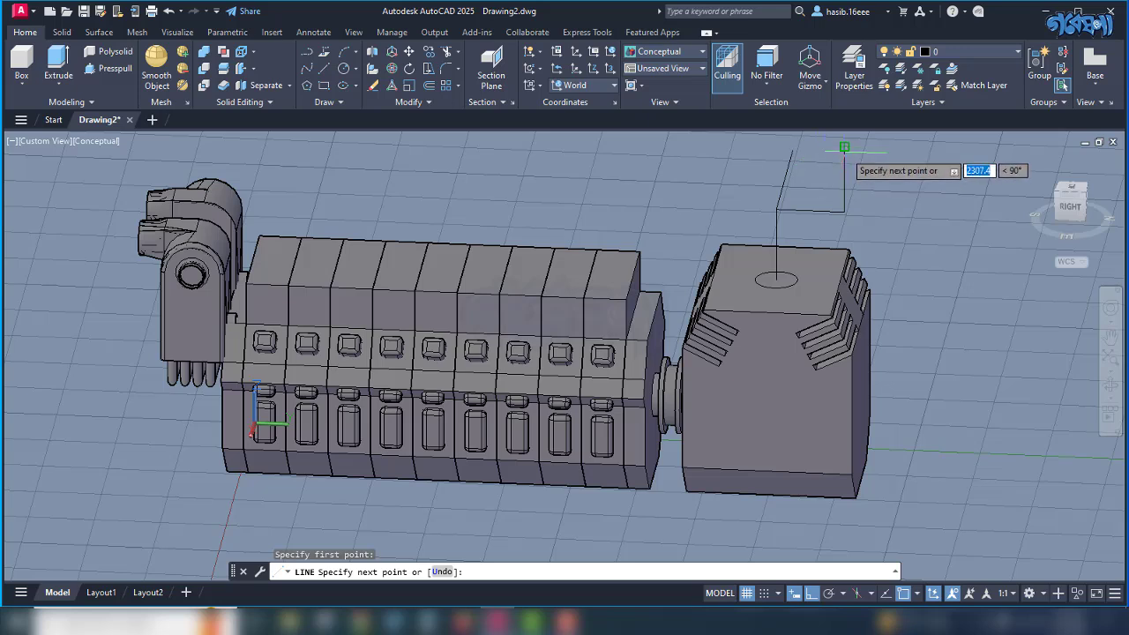
{"action": "left_click", "coordinate": [844, 147]}
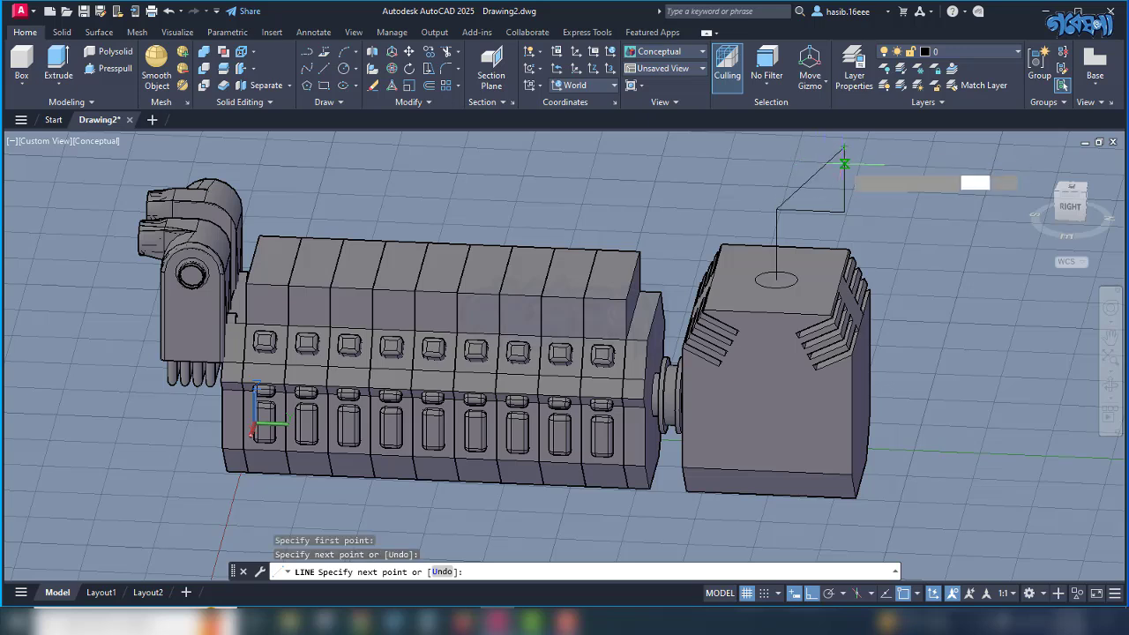
{"action": "key", "text": "Return"}
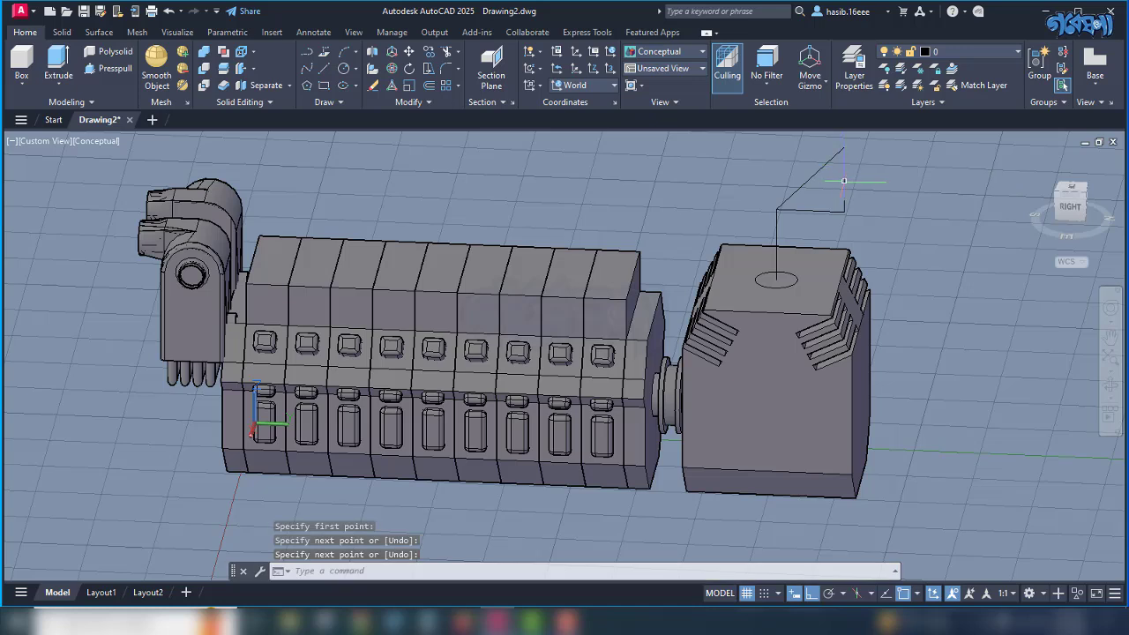
Delete the stray vertical and horizontal line segments.
{"action": "left_click", "coordinate": [844, 181]}
{"action": "left_click", "coordinate": [829, 209]}
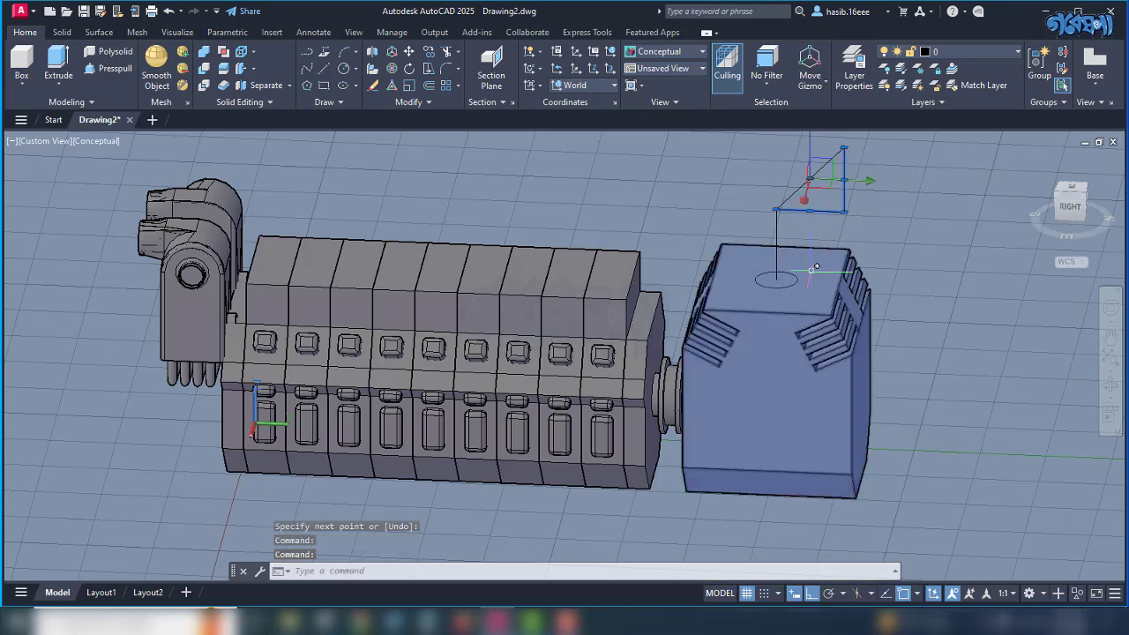
{"action": "key", "text": "Delete"}
Join the vertical and bent path lines into one 3D polyline.
{"action": "middle_click_drag", "start_coordinate": [851, 195], "coordinate": [732, 317], "text": "shift"}
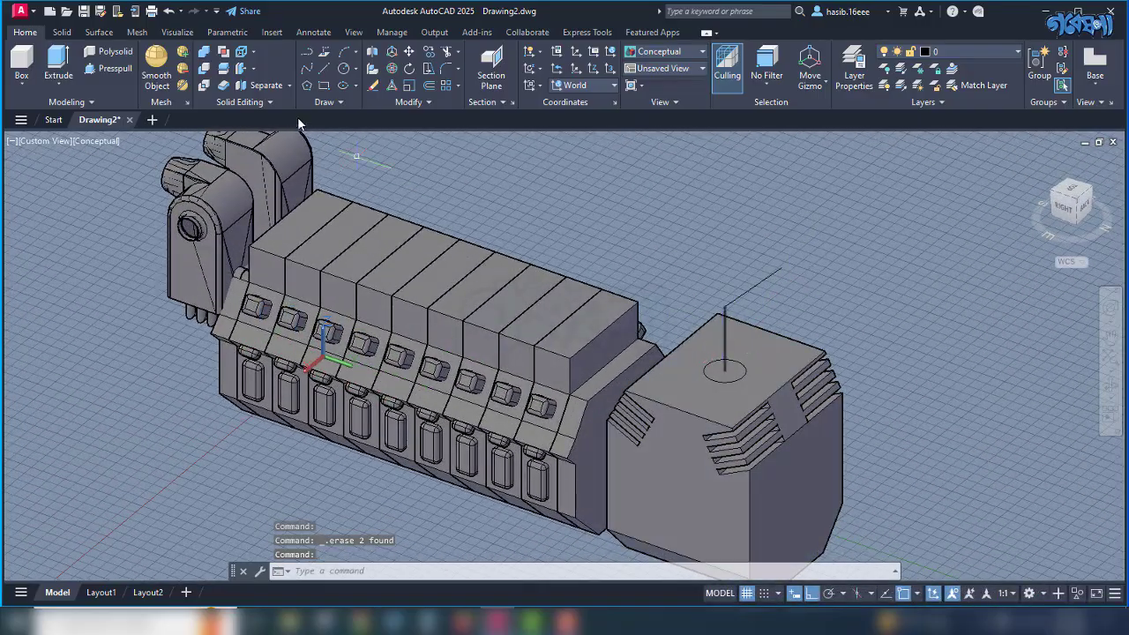
{"action": "left_click", "coordinate": [754, 287]}
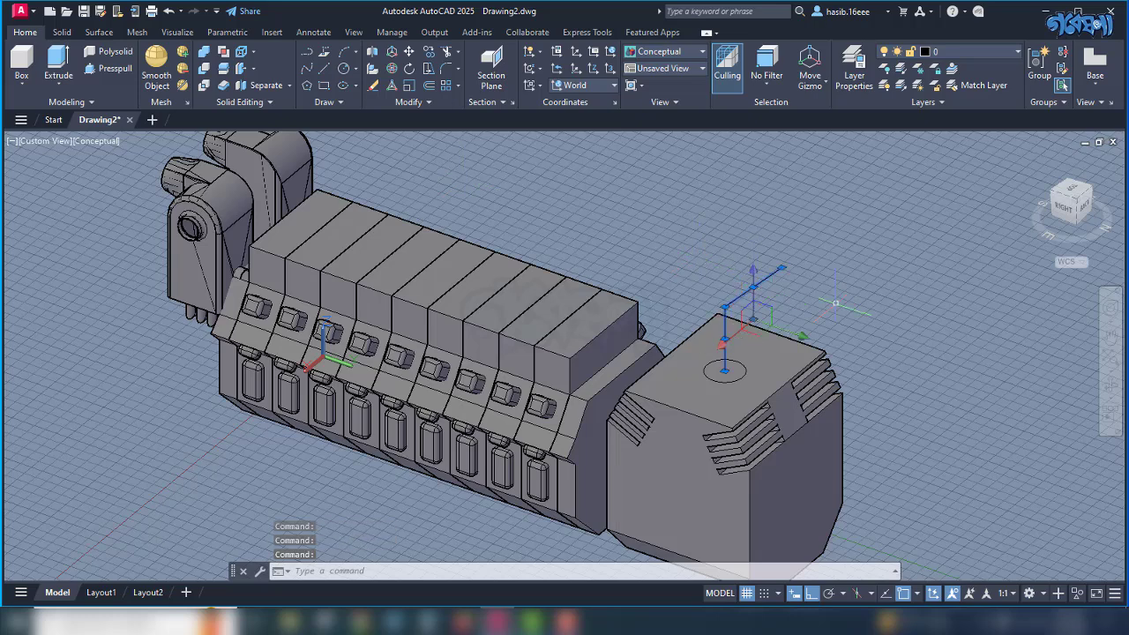
{"action": "key", "text": "Return"}
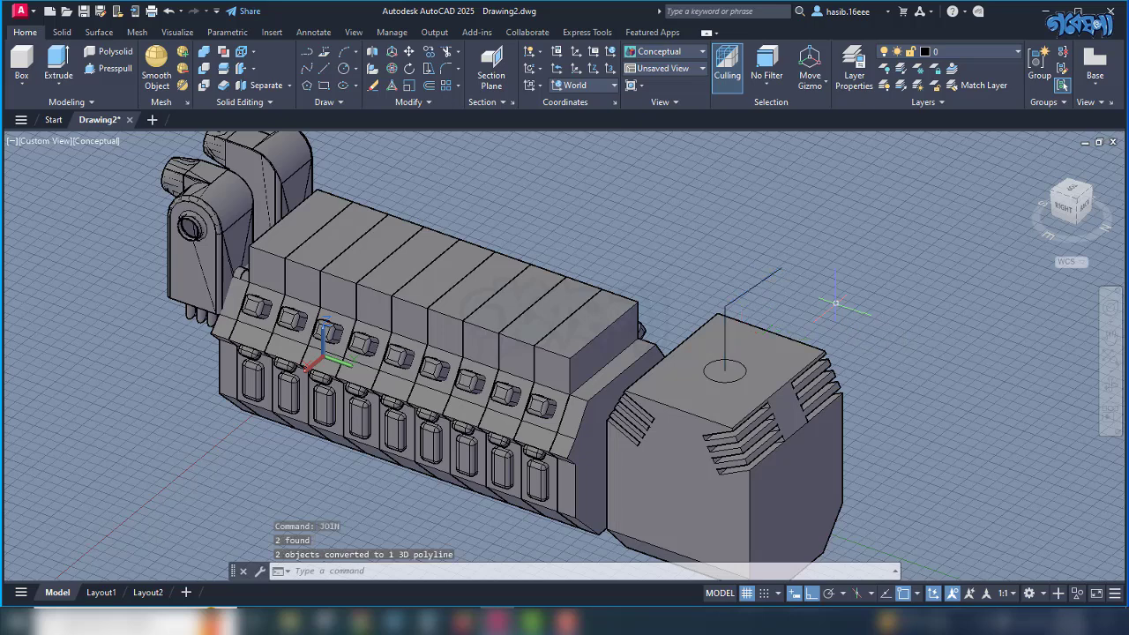
{"action": "left_click", "coordinate": [280, 176]}
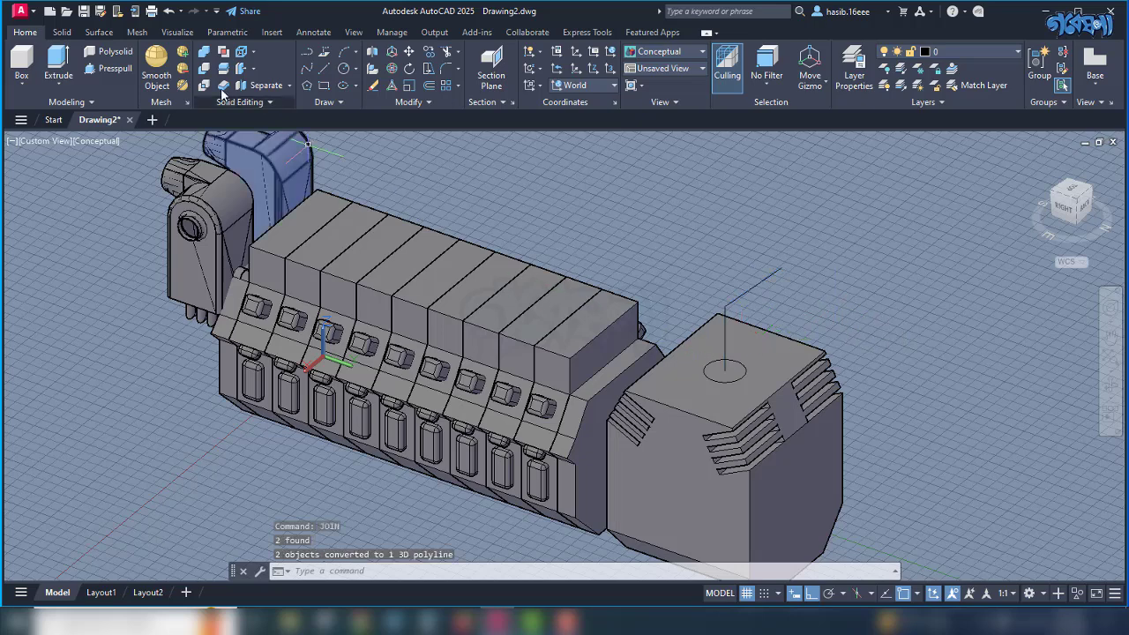
Sweep the circle along the joined bent polyline to form the exhaust pipe.
{"action": "left_click", "coordinate": [60, 87]}
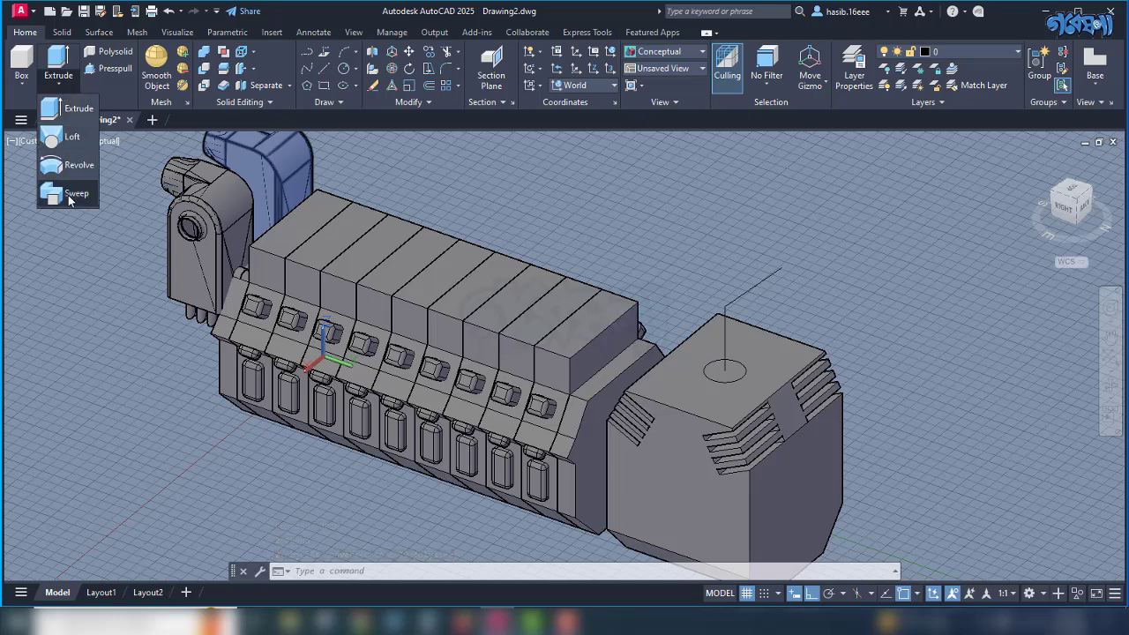
{"action": "left_click", "coordinate": [70, 196]}
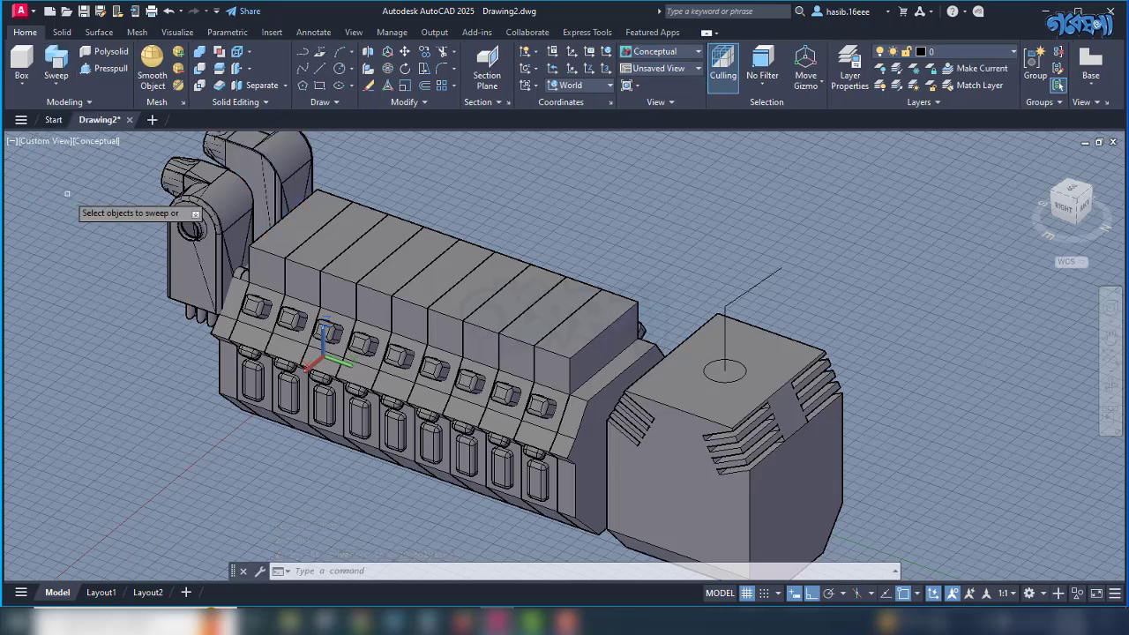
{"action": "left_click", "coordinate": [719, 379]}
{"action": "key", "text": "Return"}
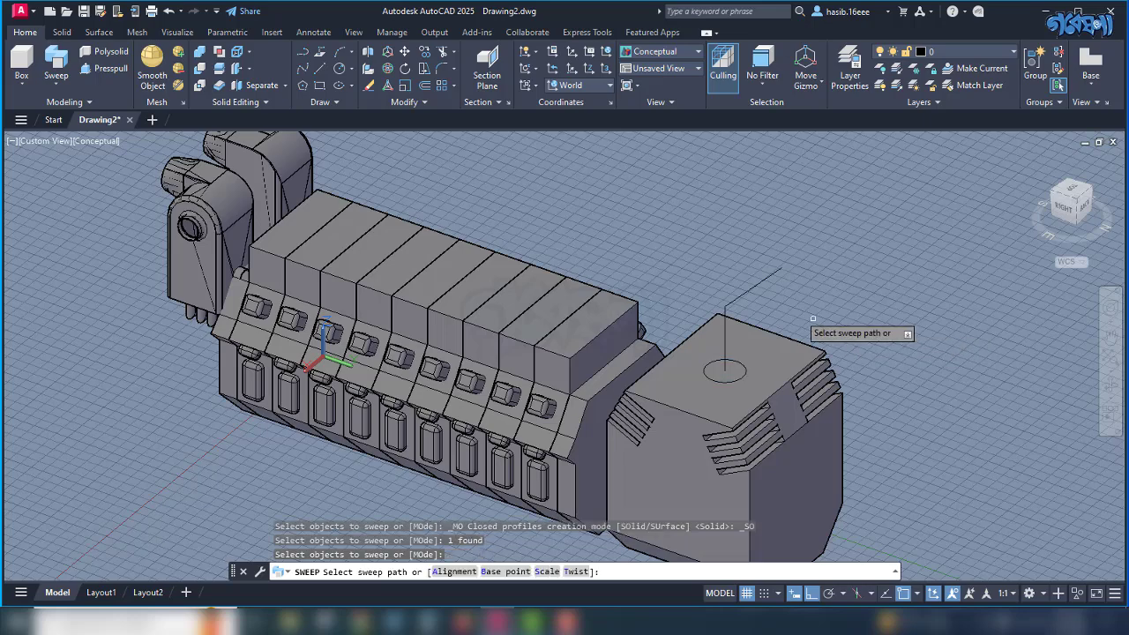
{"action": "left_click", "coordinate": [755, 287]}
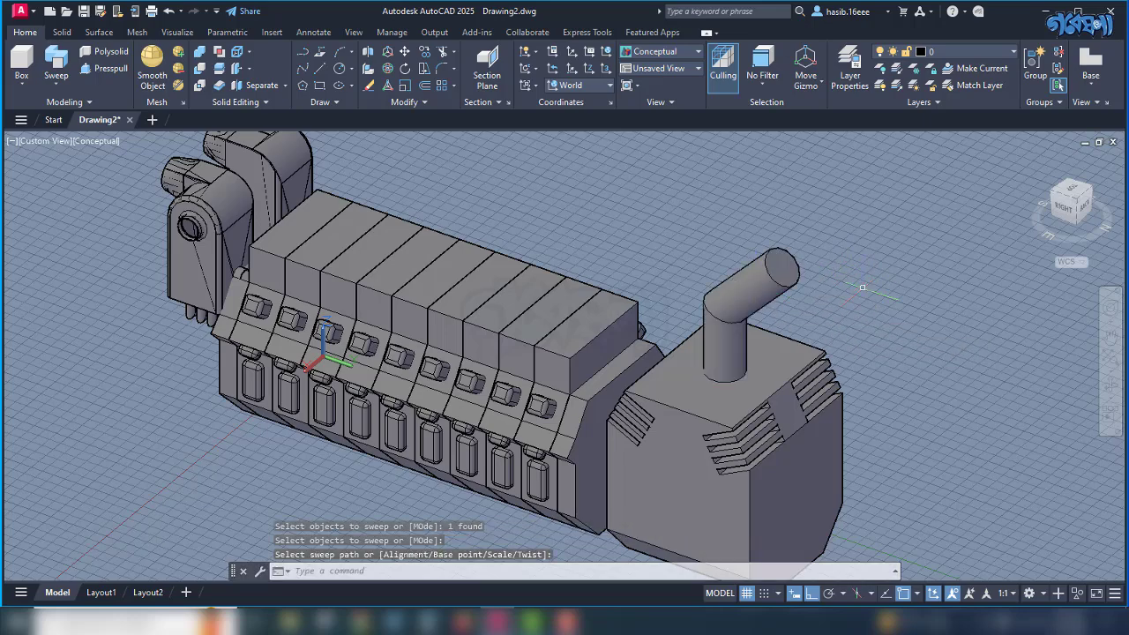
{"action": "middle_click_drag", "start_coordinate": [749, 288], "coordinate": [776, 319], "text": "shift"}
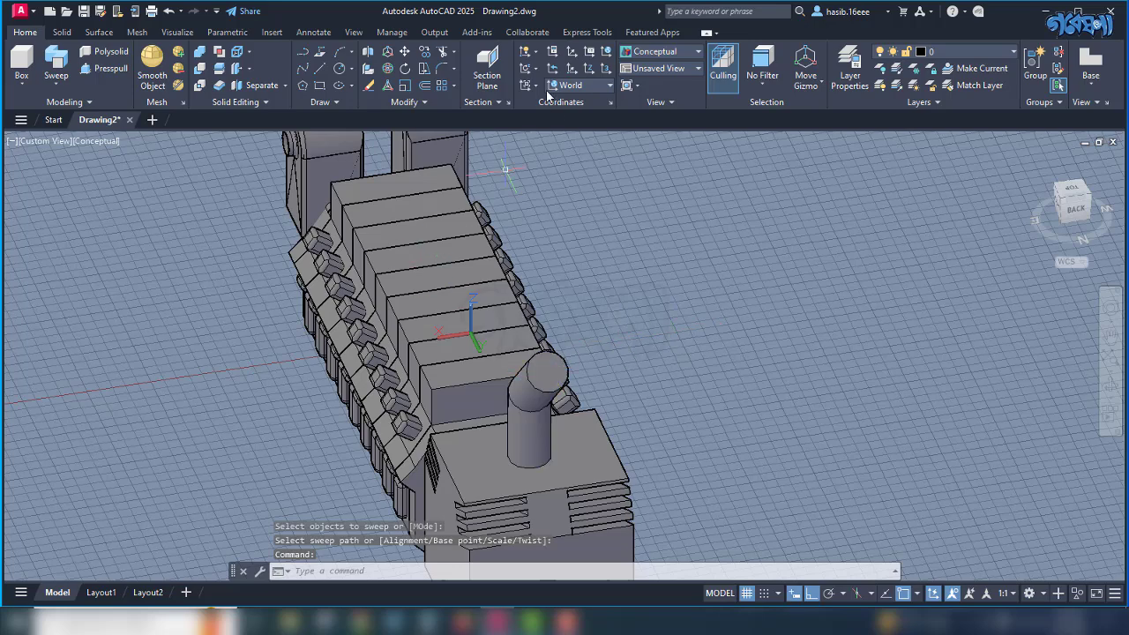
{"action": "left_click", "coordinate": [61, 32]}
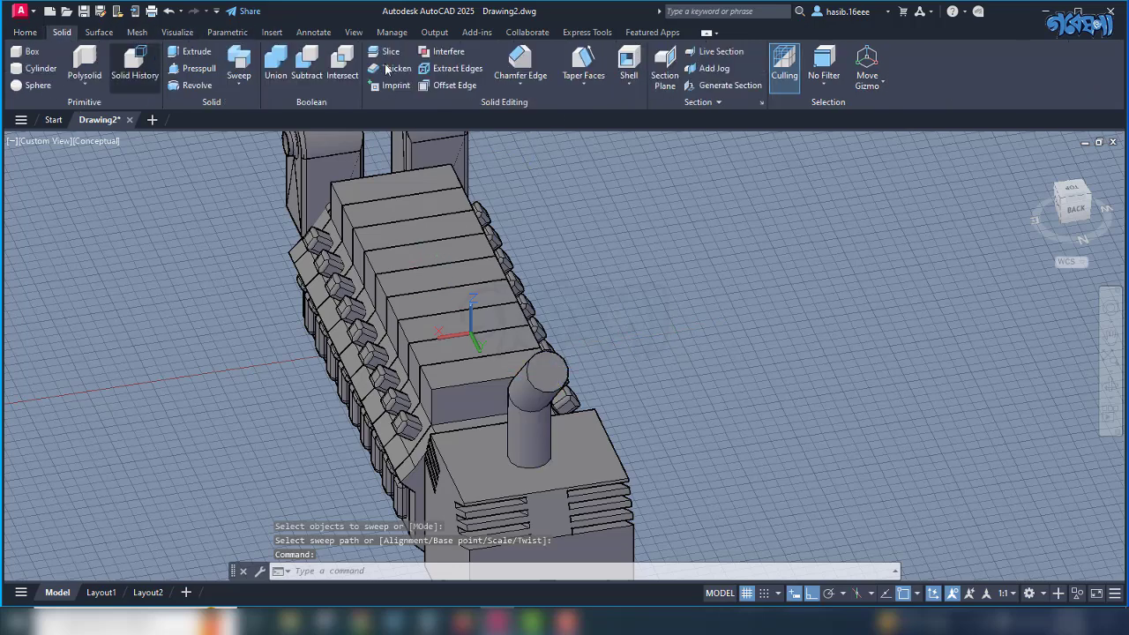
Shell the exhaust pipe with a 10-unit wall, removing its top face.
{"action": "left_click", "coordinate": [629, 66]}
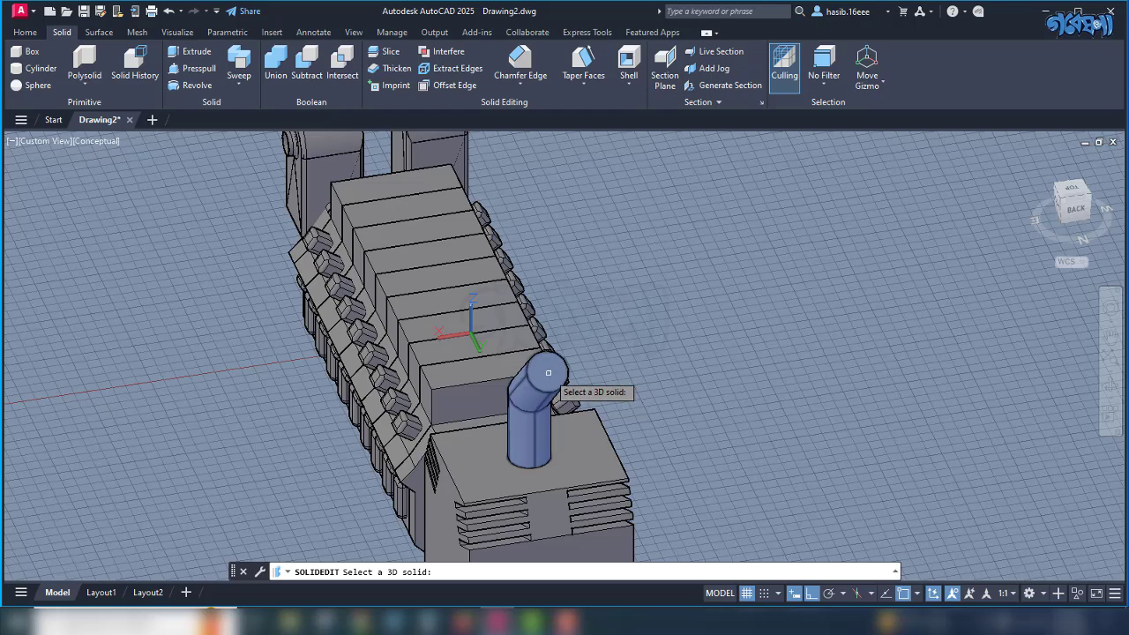
{"action": "left_click", "coordinate": [547, 372]}
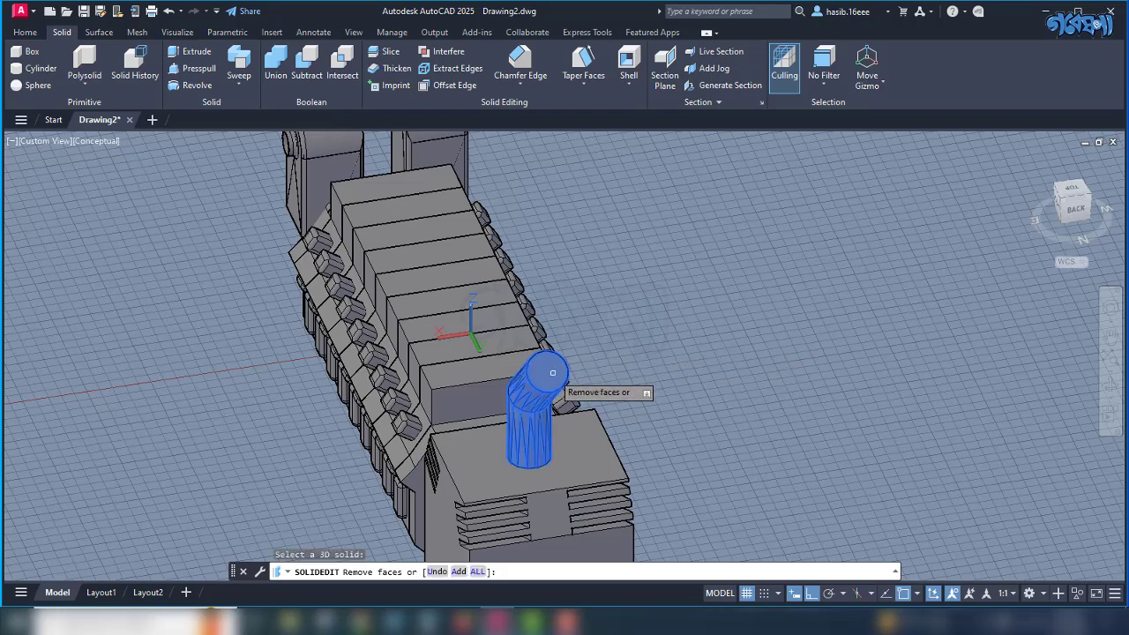
{"action": "left_click", "coordinate": [552, 372]}
{"action": "key", "text": "Return"}
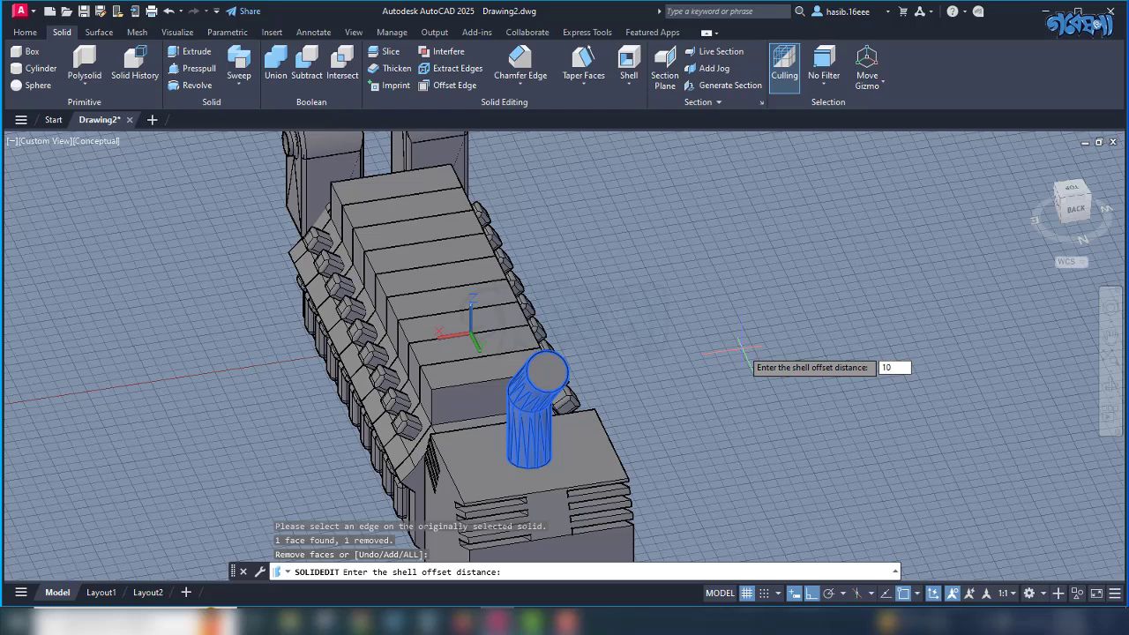
{"action": "type", "text": "10"}
{"action": "key", "text": "Return"}
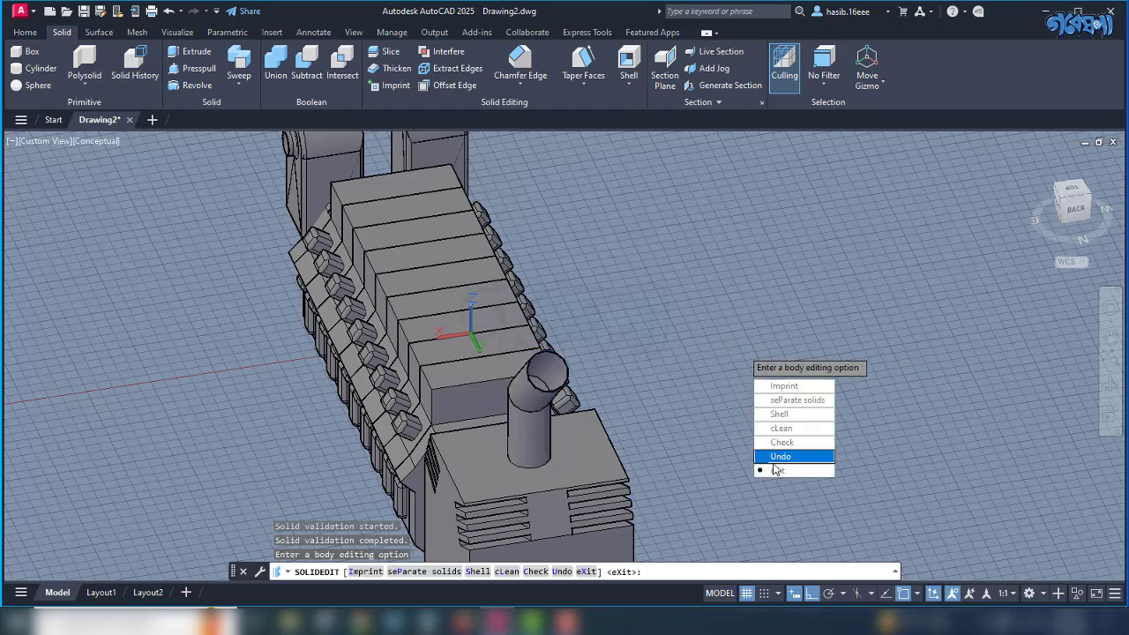
{"action": "left_click", "coordinate": [762, 470]}
{"action": "left_click", "coordinate": [764, 444]}
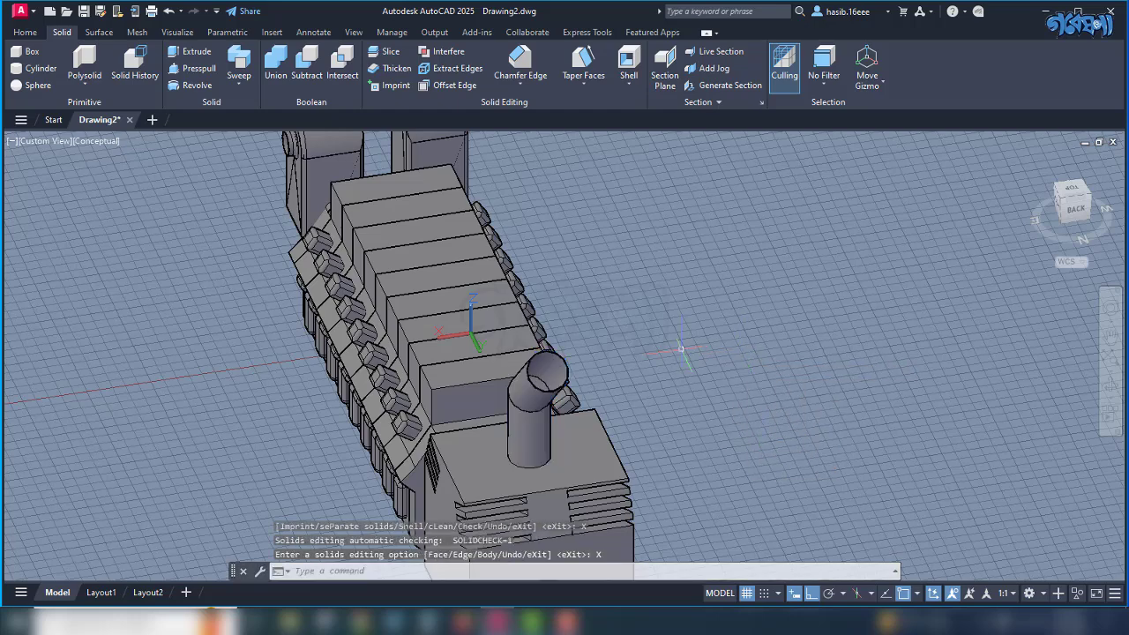
{"action": "middle_click_drag", "start_coordinate": [680, 349], "coordinate": [641, 370], "text": "shift"}
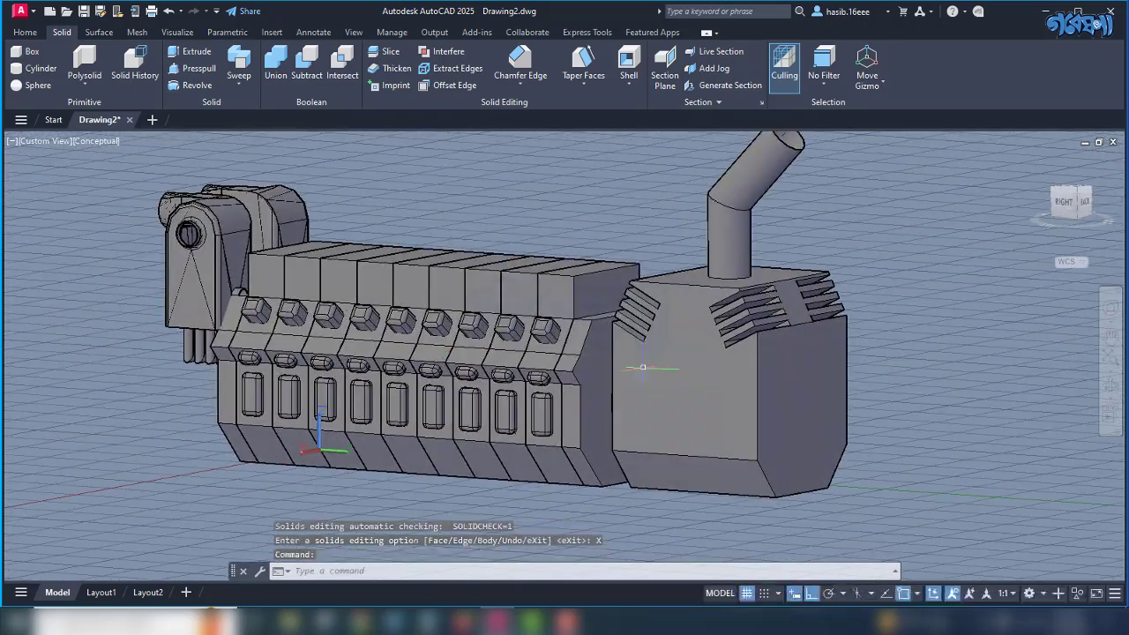
{"action": "middle_click_drag", "start_coordinate": [691, 396], "coordinate": [665, 398], "text": "shift"}
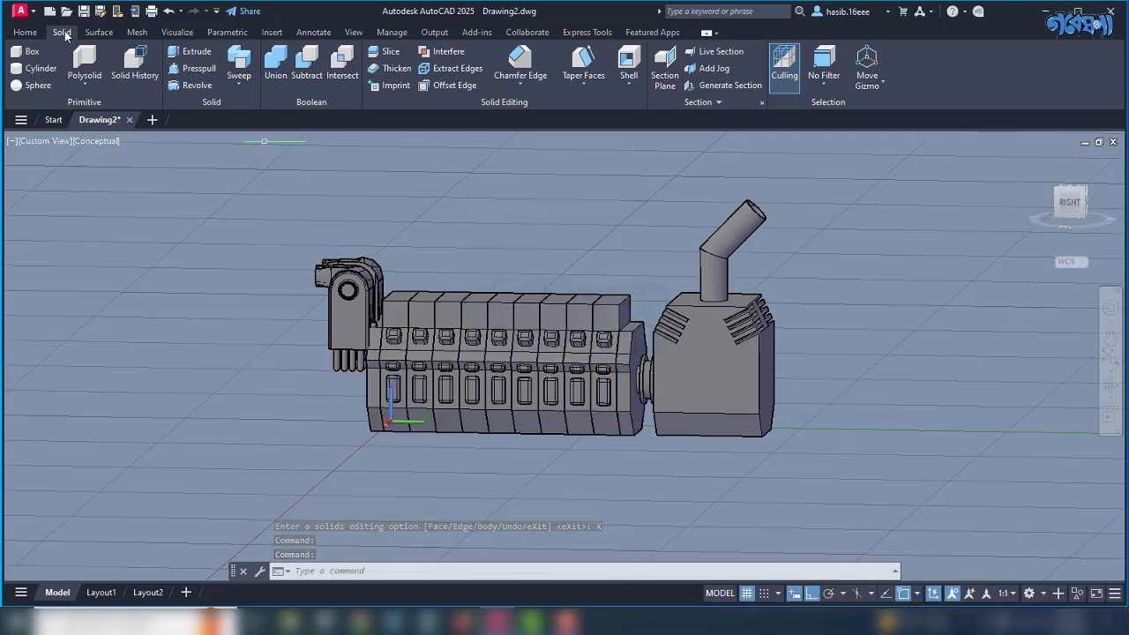
{"action": "middle_click_drag", "start_coordinate": [701, 348], "coordinate": [654, 418], "text": "shift"}
{"action": "scroll", "coordinate": [677, 409], "scroll_direction": "up", "scroll_amount": 3}
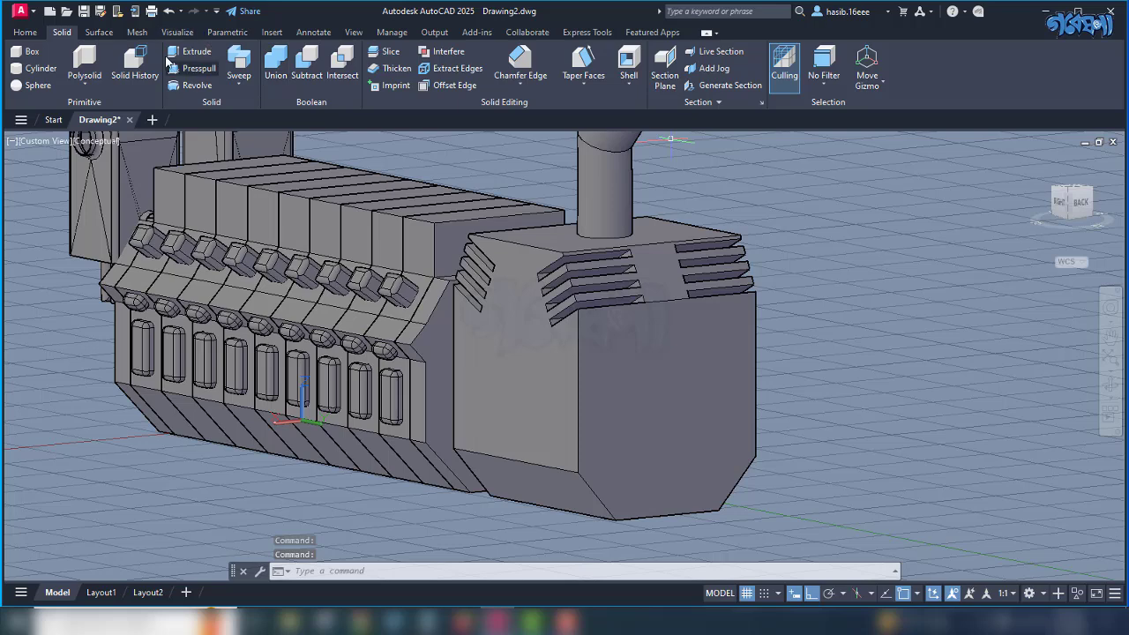
Align the UCS Z-axis to the end box's front face.
{"action": "left_click", "coordinate": [24, 32]}
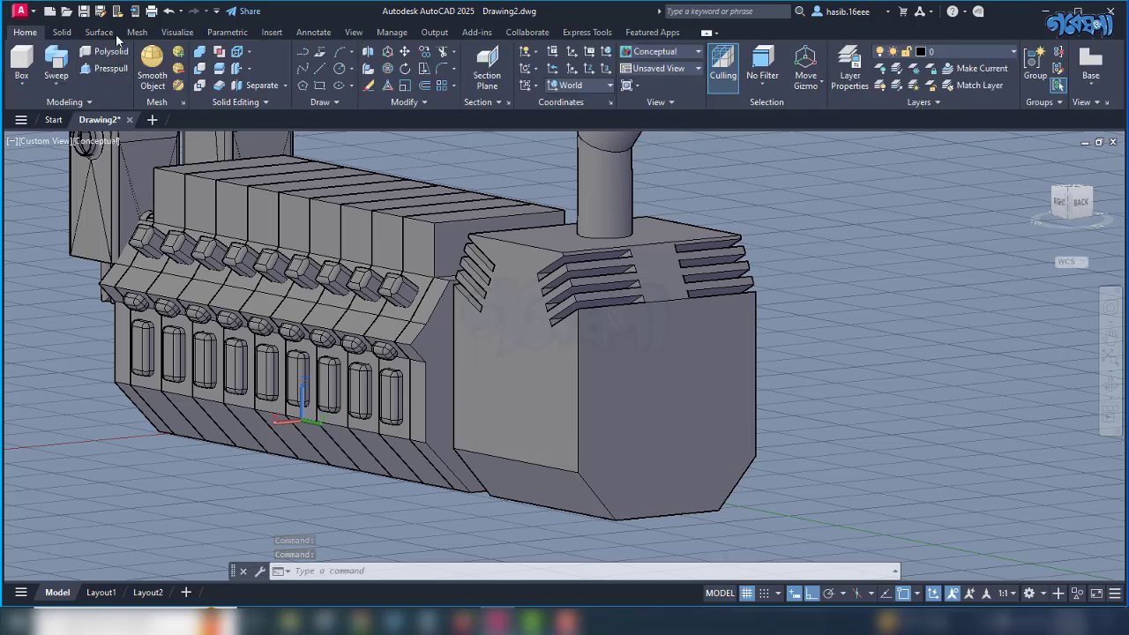
{"action": "left_click", "coordinate": [586, 69]}
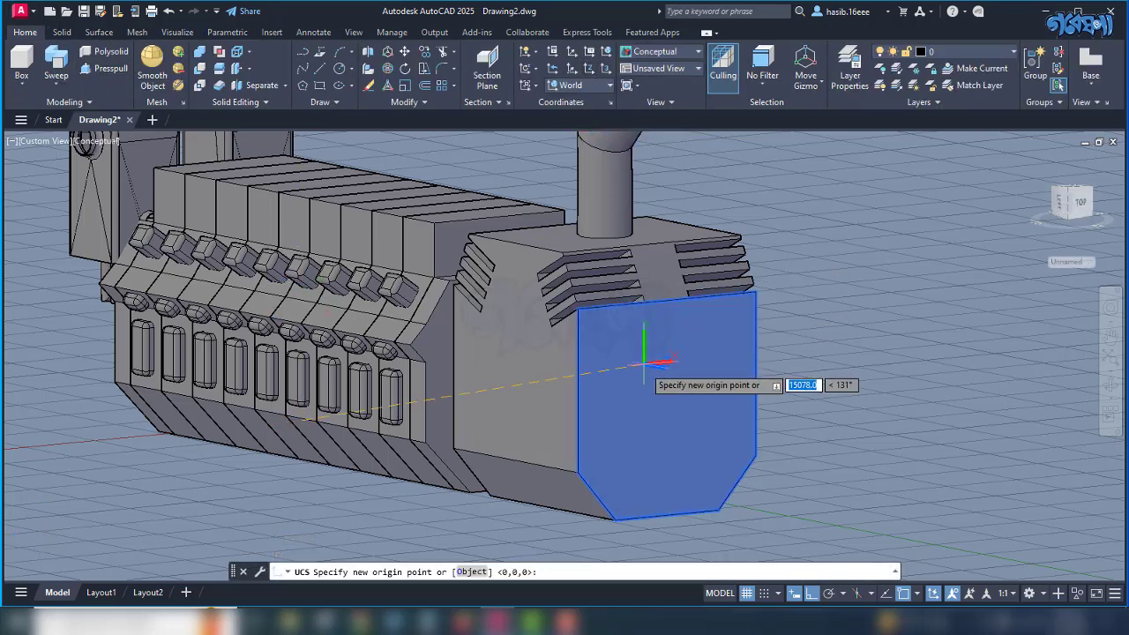
{"action": "left_click", "coordinate": [662, 394]}
{"action": "left_click", "coordinate": [710, 423]}
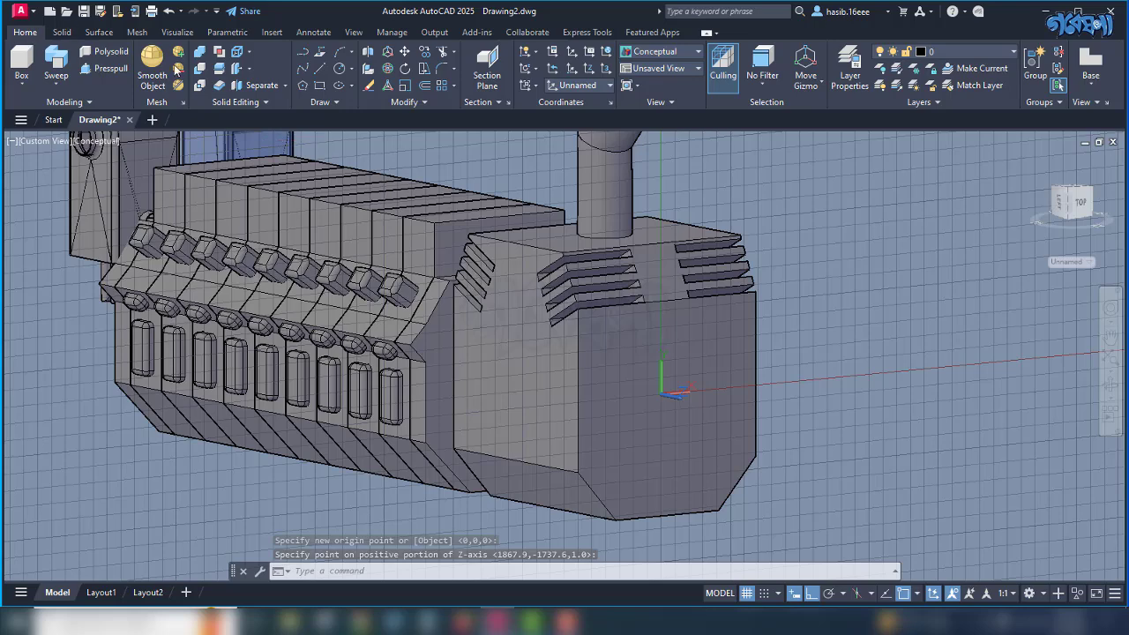
{"action": "left_click", "coordinate": [60, 32]}
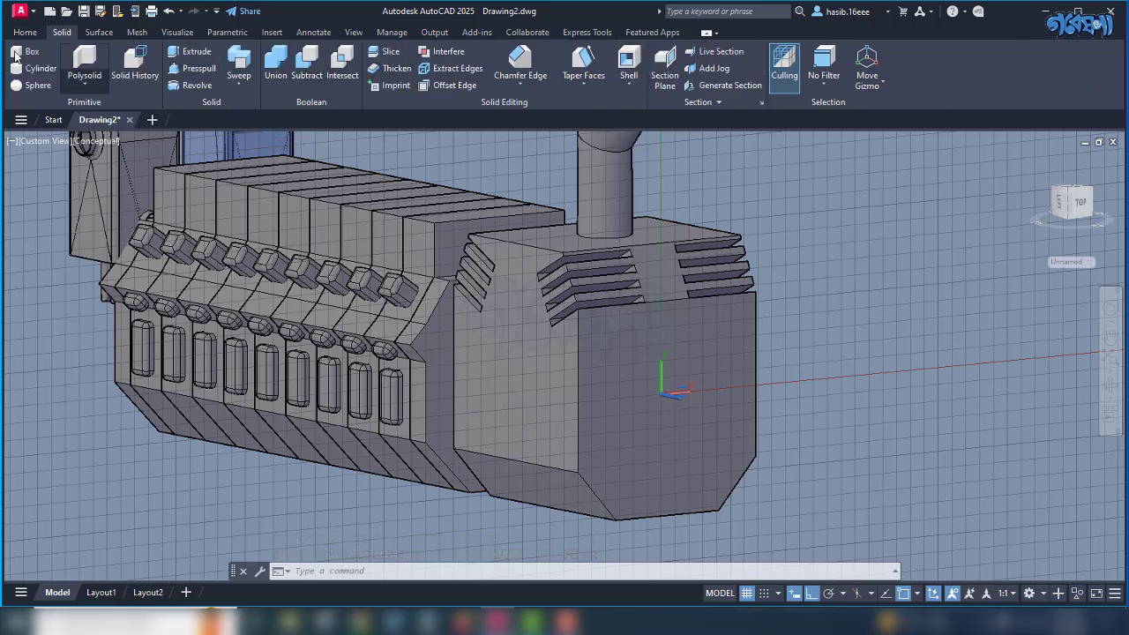
{"action": "left_click", "coordinate": [23, 32]}
Draw a radius-1000 circle centred midway between the front face's top and bottom edges.
{"action": "left_click", "coordinate": [341, 68]}
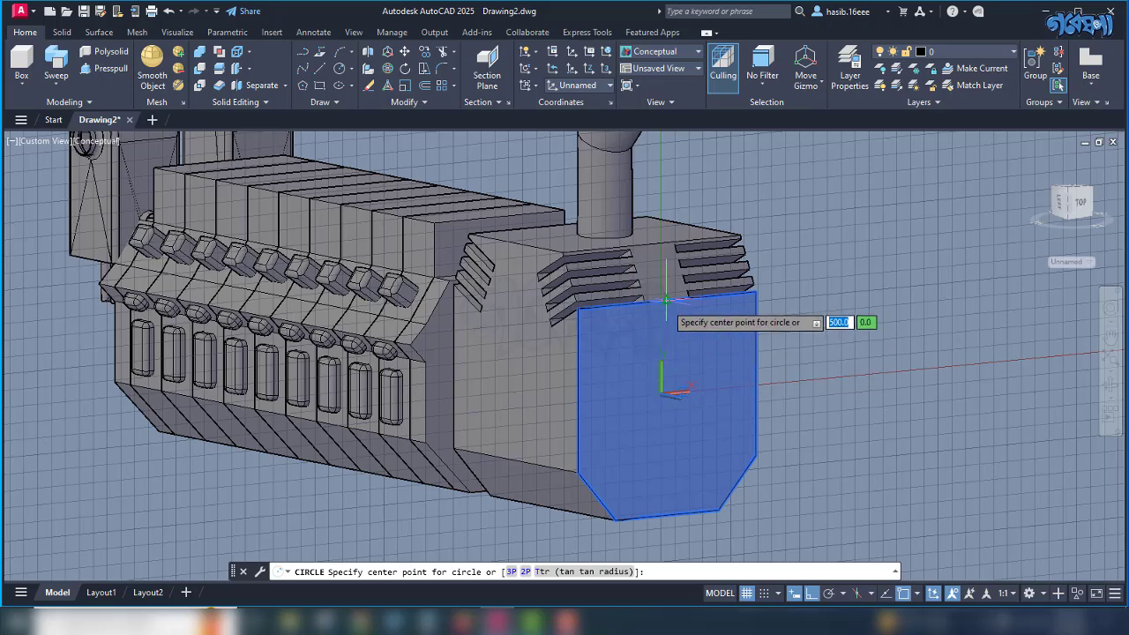
{"action": "right_click", "coordinate": [820, 301], "text": "shift"}
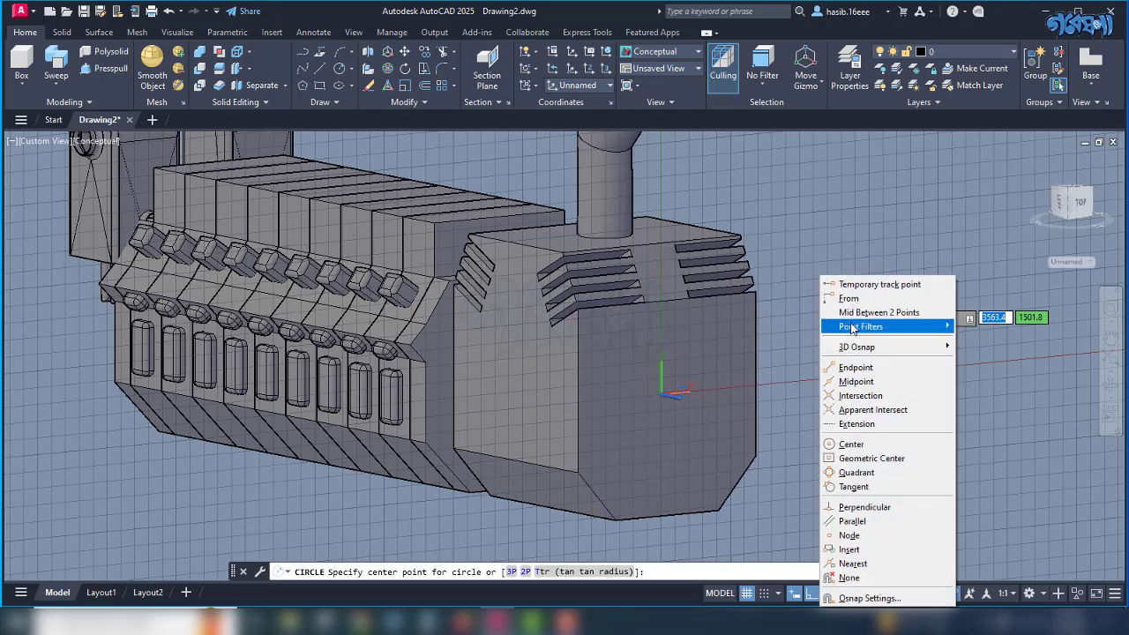
{"action": "left_click", "coordinate": [856, 313]}
{"action": "left_click", "coordinate": [665, 302]}
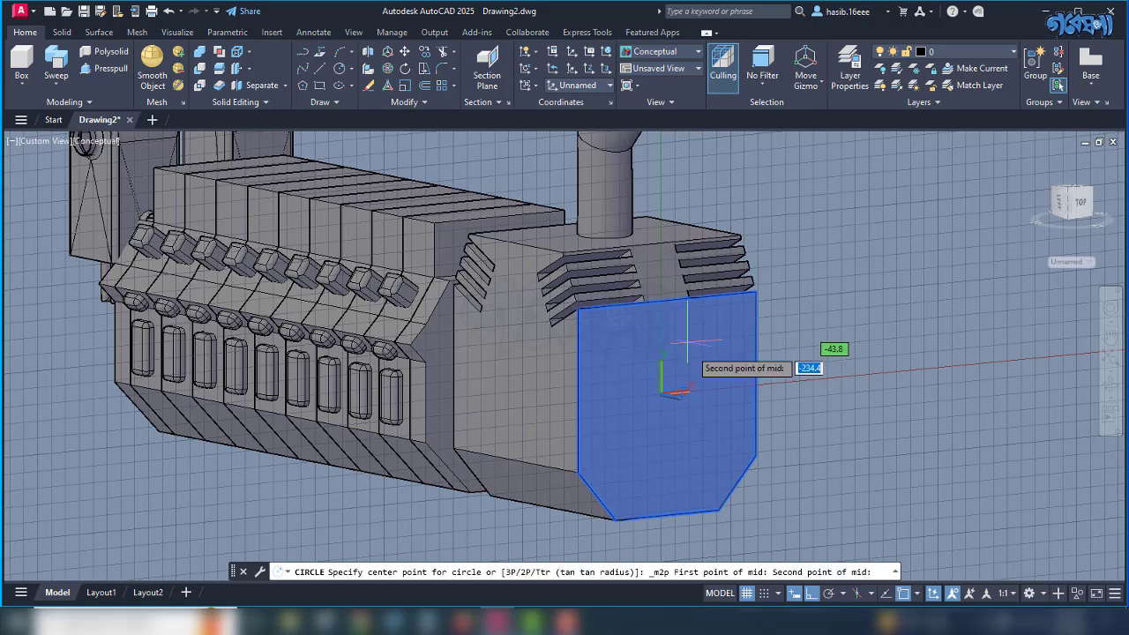
{"action": "left_click", "coordinate": [680, 514]}
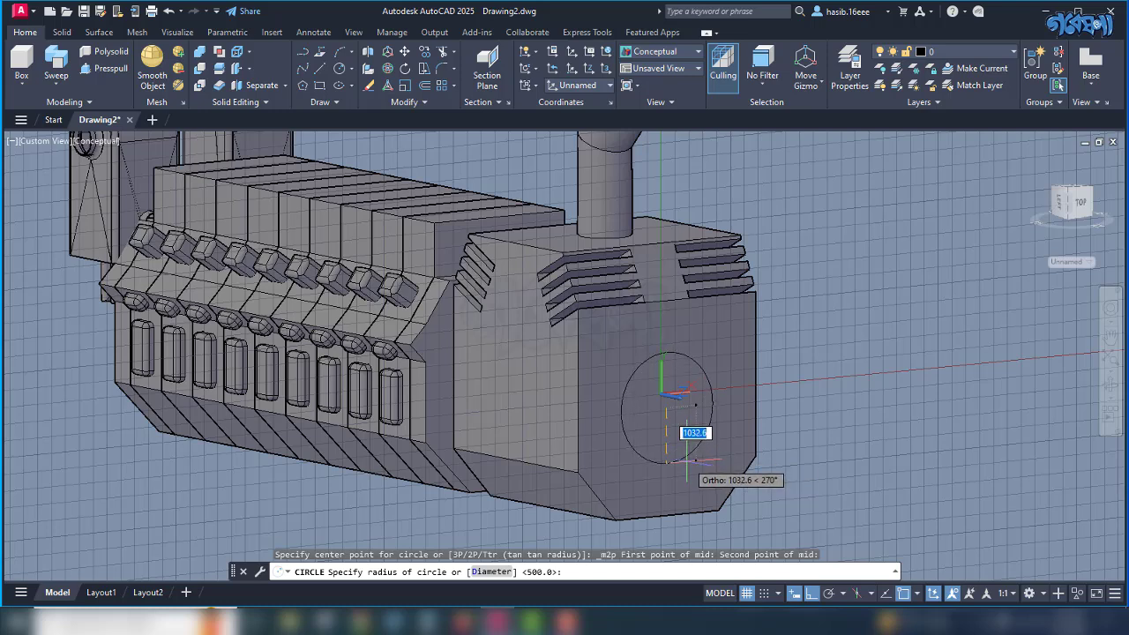
{"action": "type", "text": "1000"}
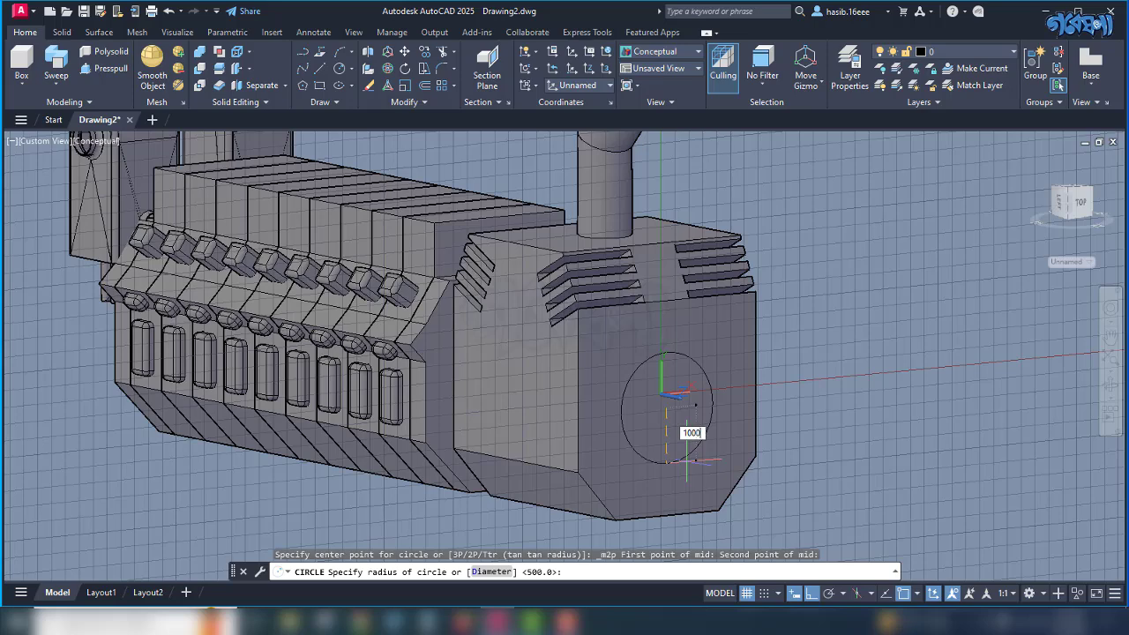
{"action": "key", "text": "Return"}
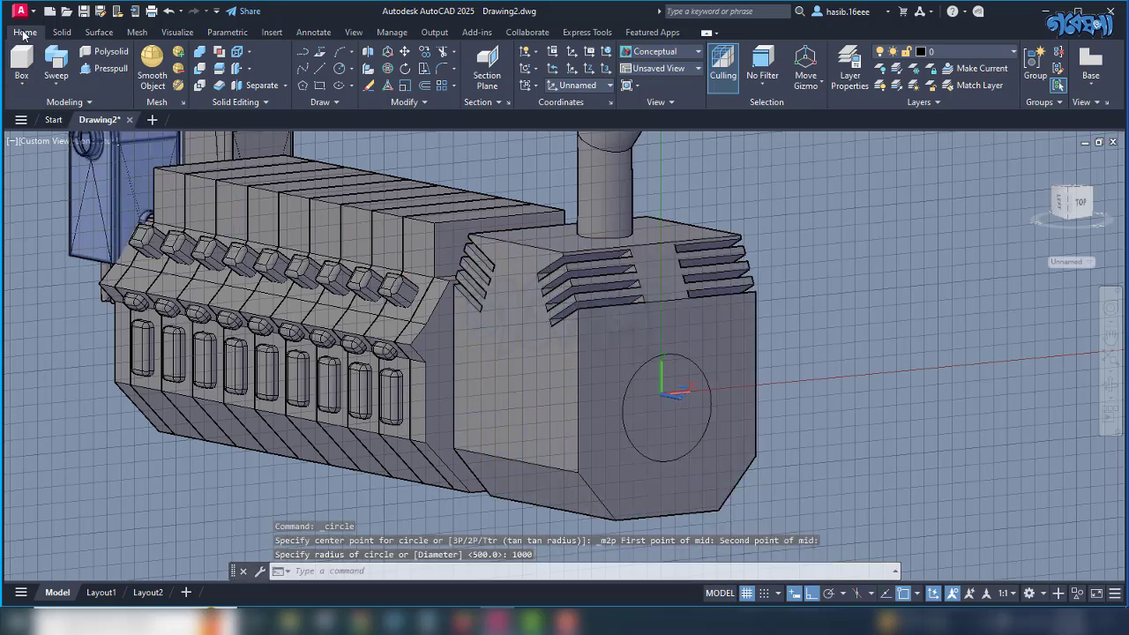
{"action": "left_click", "coordinate": [112, 67]}
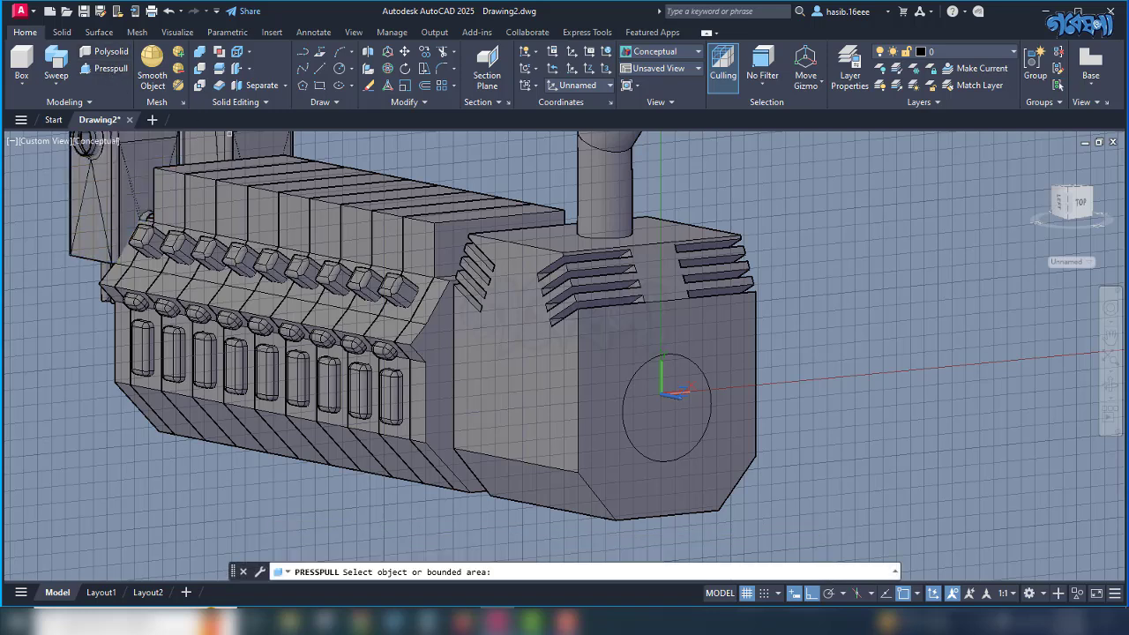
Pick the circle's area on the front face to pull it out into a cylinder.
{"action": "left_click", "coordinate": [654, 397]}
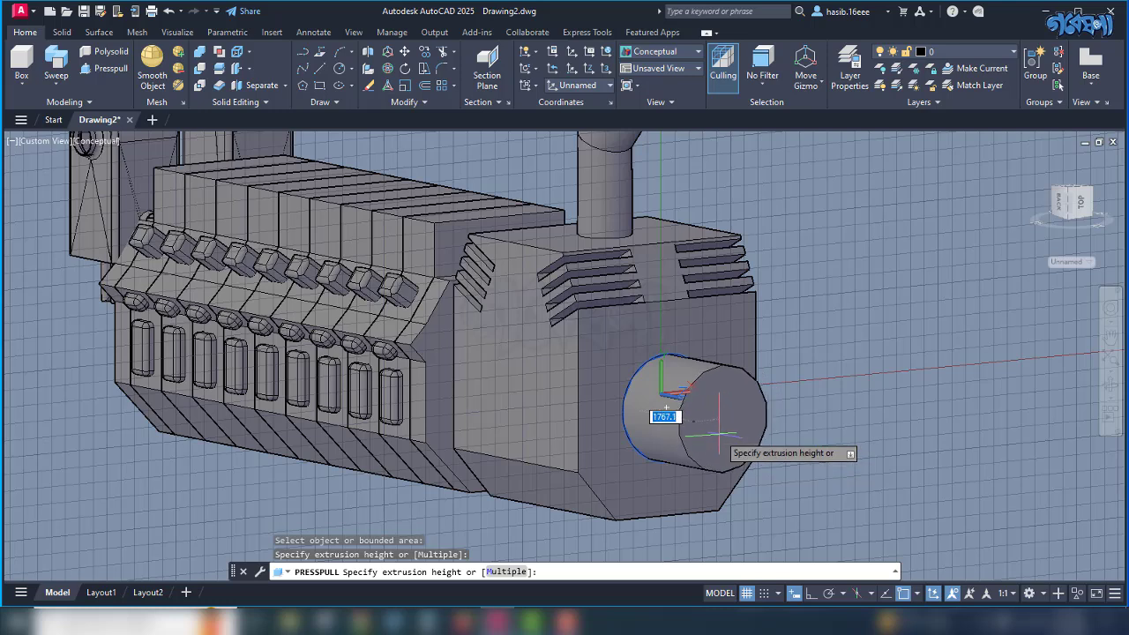
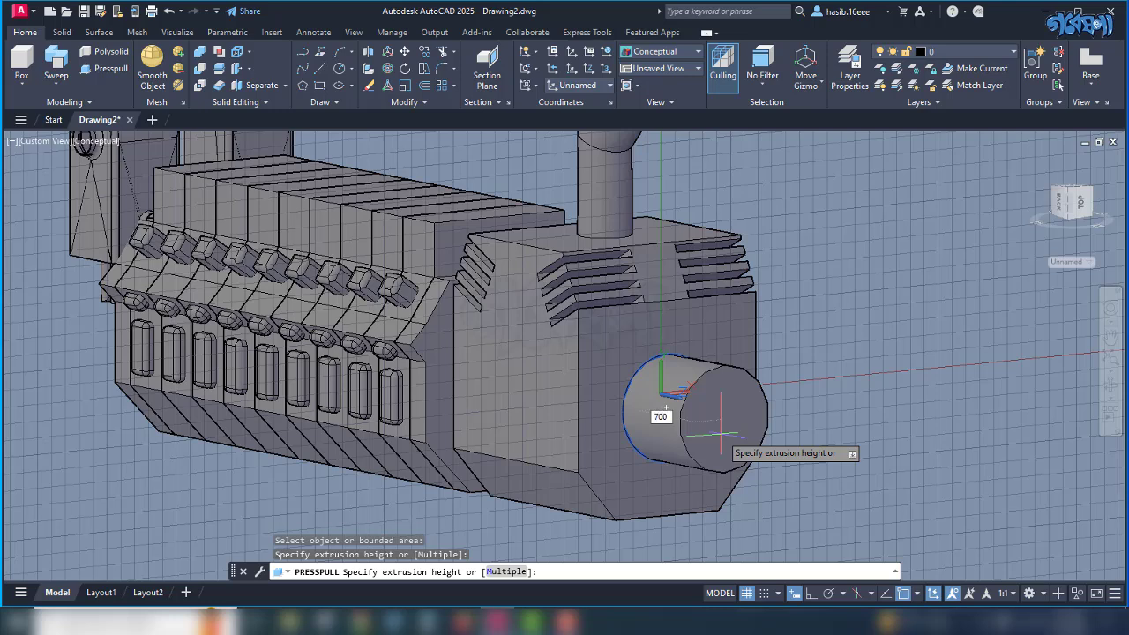
Commit the 700 presspull on the housing's round boss, then clear the selection.
{"action": "key", "text": "Return"}
{"action": "key", "text": "Return"}
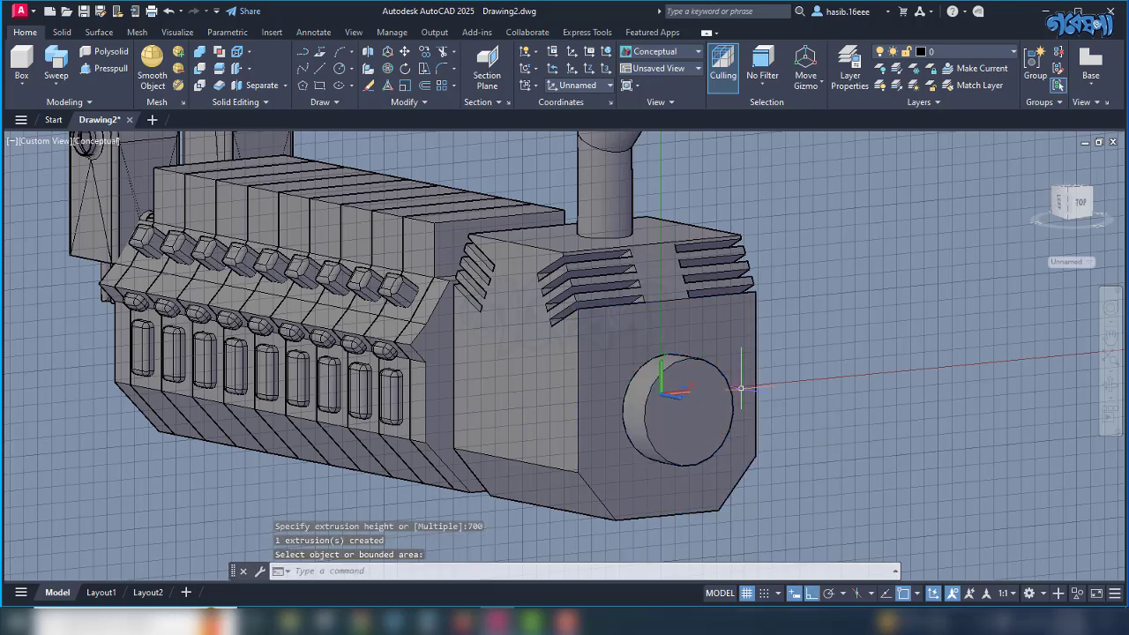
{"action": "left_click", "coordinate": [597, 396]}
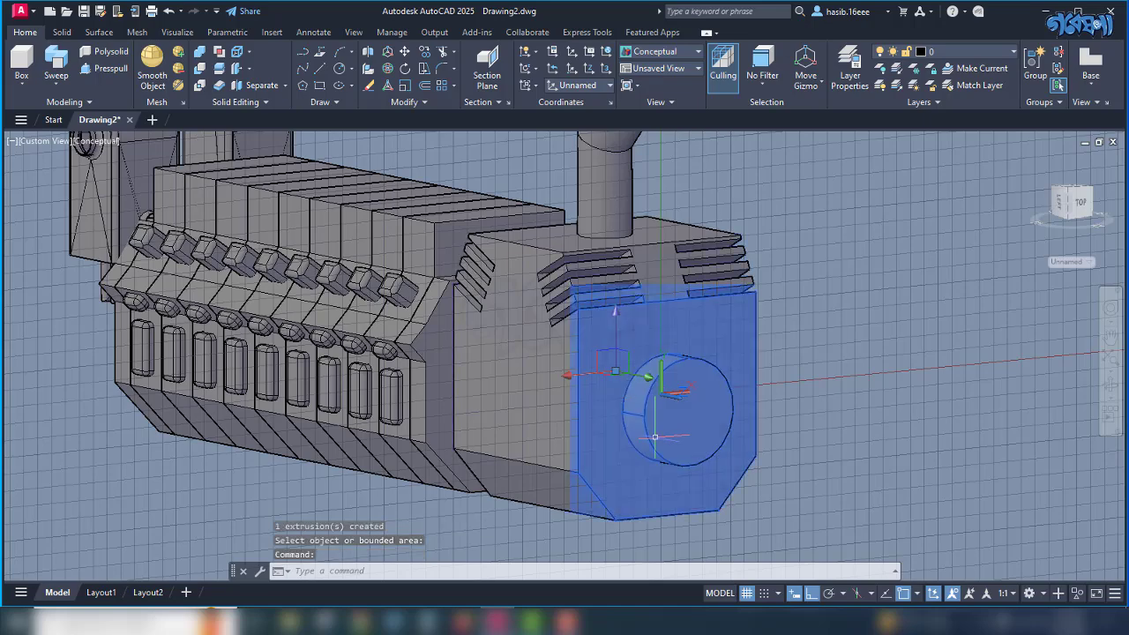
{"action": "scroll", "coordinate": [626, 416], "scroll_direction": "up", "scroll_amount": 3}
{"action": "scroll", "coordinate": [608, 421], "scroll_direction": "down", "scroll_amount": 6}
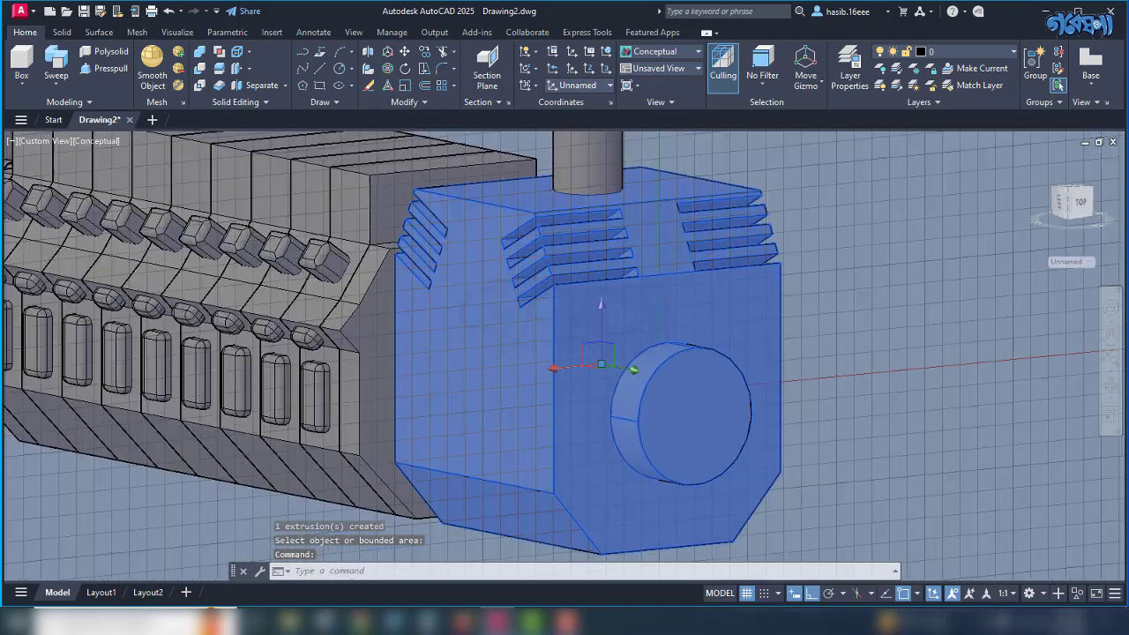
{"action": "key", "text": "Escape"}
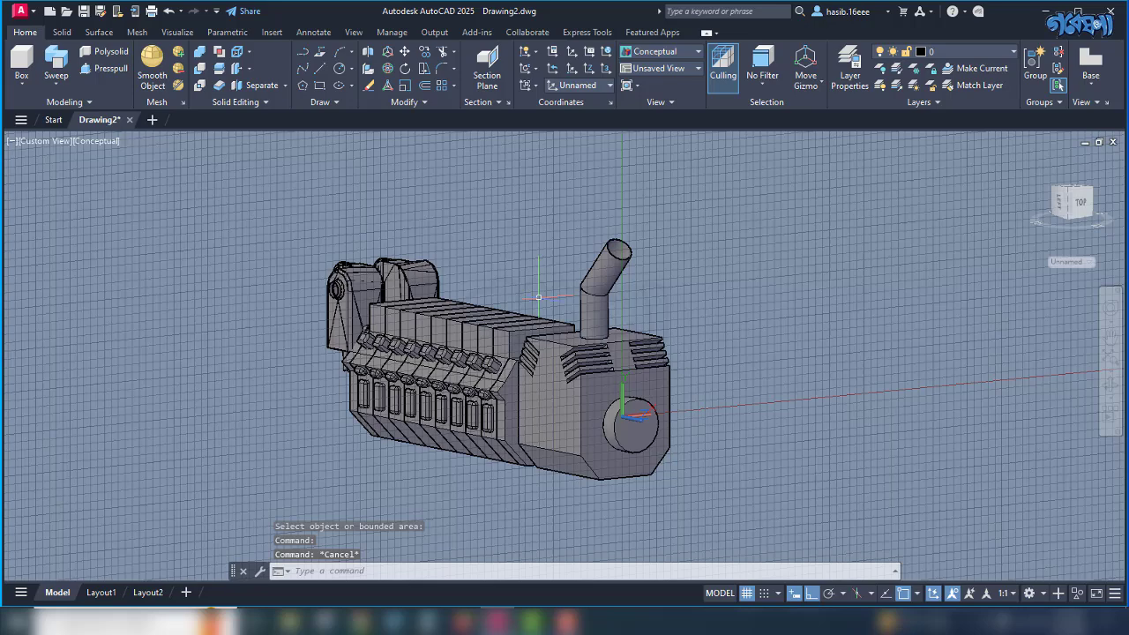
Open the Materials Browser from the Visualize tab.
{"action": "left_click", "coordinate": [178, 32]}
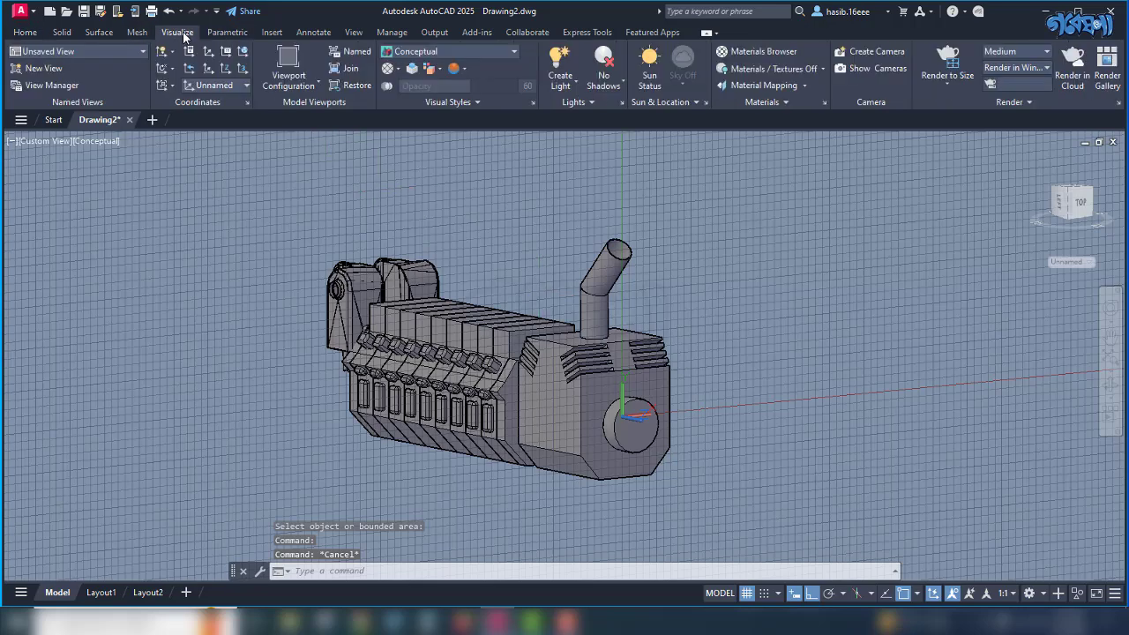
{"action": "left_click", "coordinate": [764, 51]}
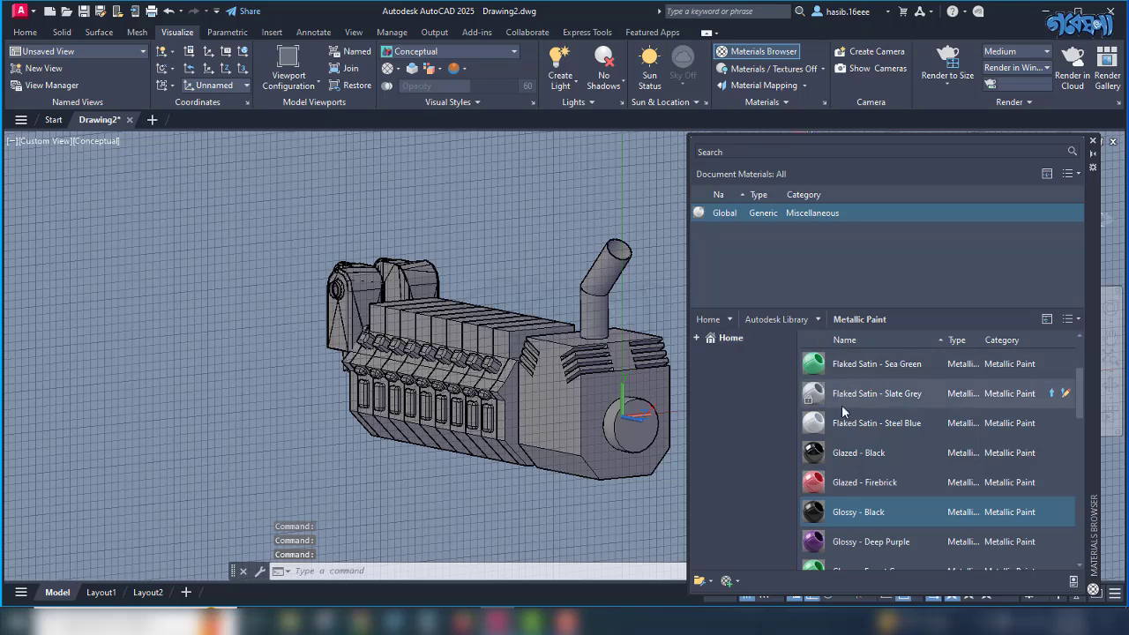
{"action": "scroll", "coordinate": [804, 481], "scroll_direction": "up", "scroll_amount": 2}
{"action": "scroll", "coordinate": [807, 477], "scroll_direction": "down", "scroll_amount": 5}
{"action": "scroll", "coordinate": [807, 472], "scroll_direction": "up", "scroll_amount": 5}
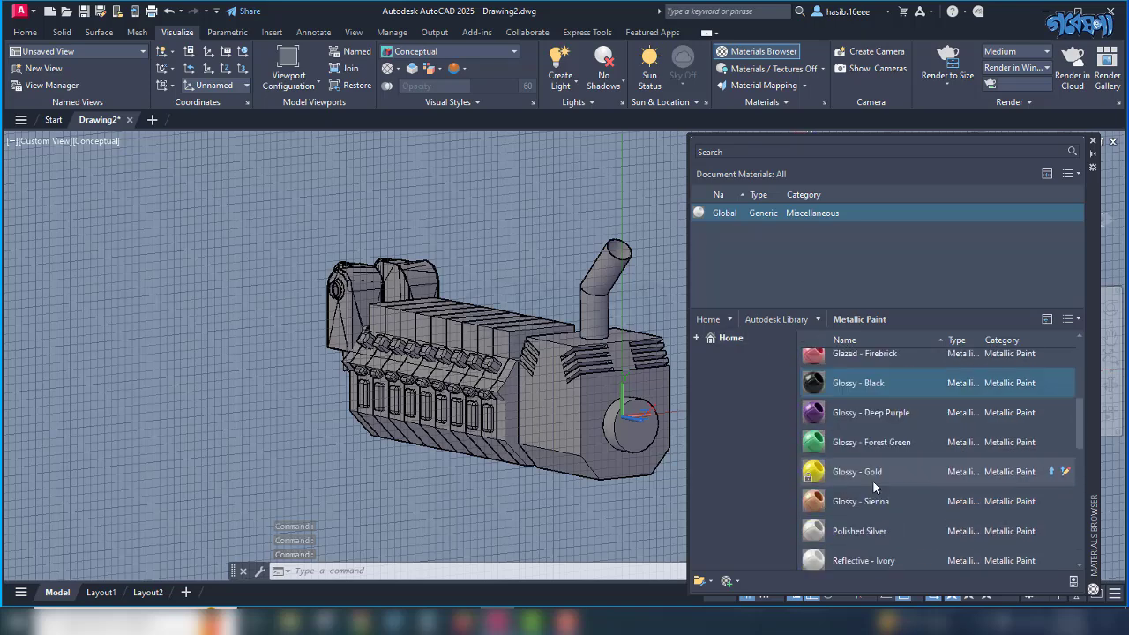
Switch the viewport to the Realistic visual style and select a side part and the cylinder below.
{"action": "left_click", "coordinate": [97, 141]}
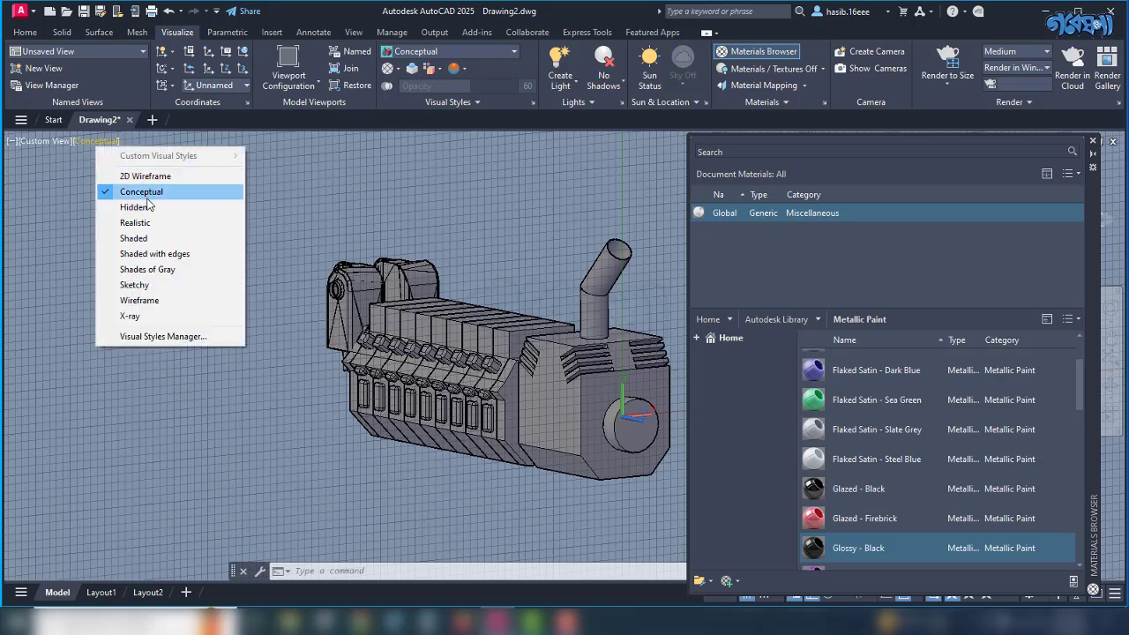
{"action": "left_click", "coordinate": [153, 226]}
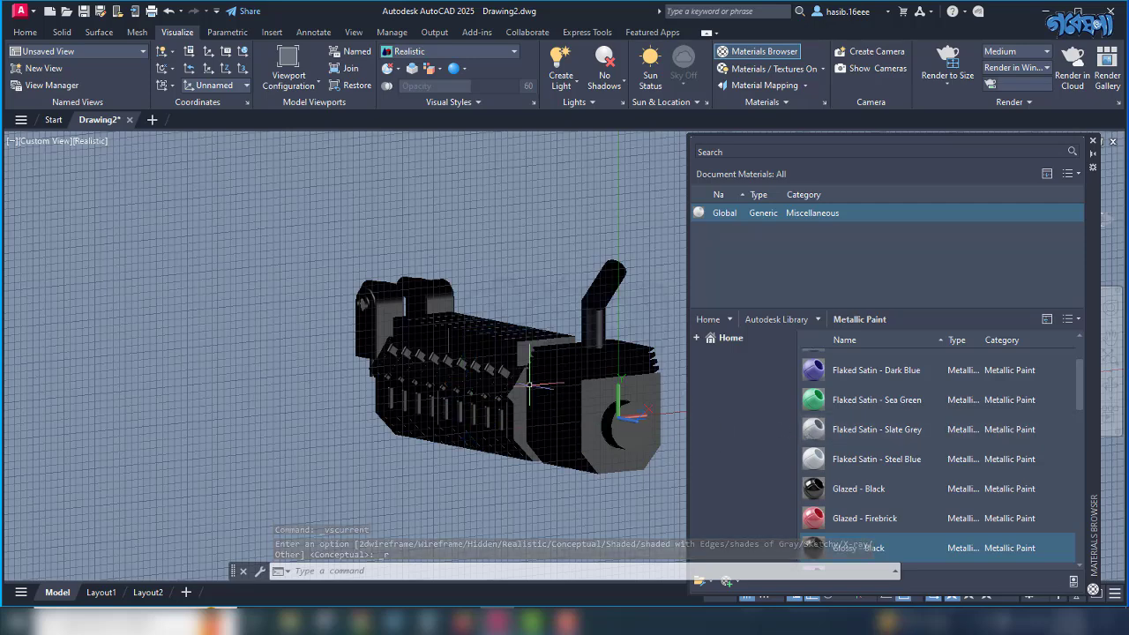
{"action": "left_click", "coordinate": [499, 374]}
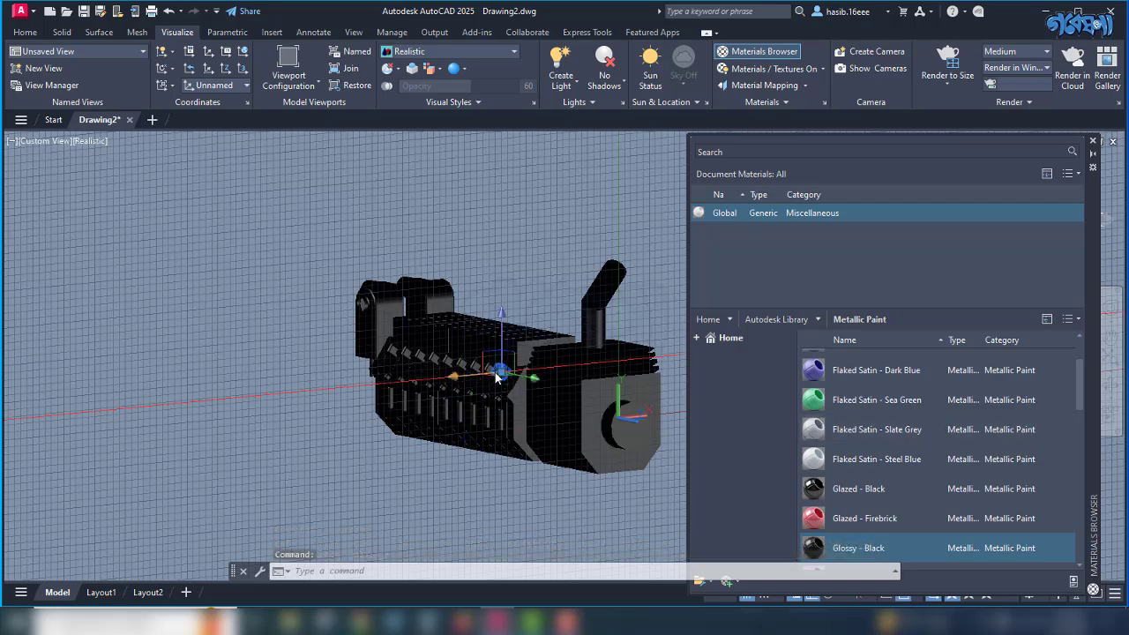
{"action": "scroll", "coordinate": [489, 370], "scroll_direction": "up", "scroll_amount": 4}
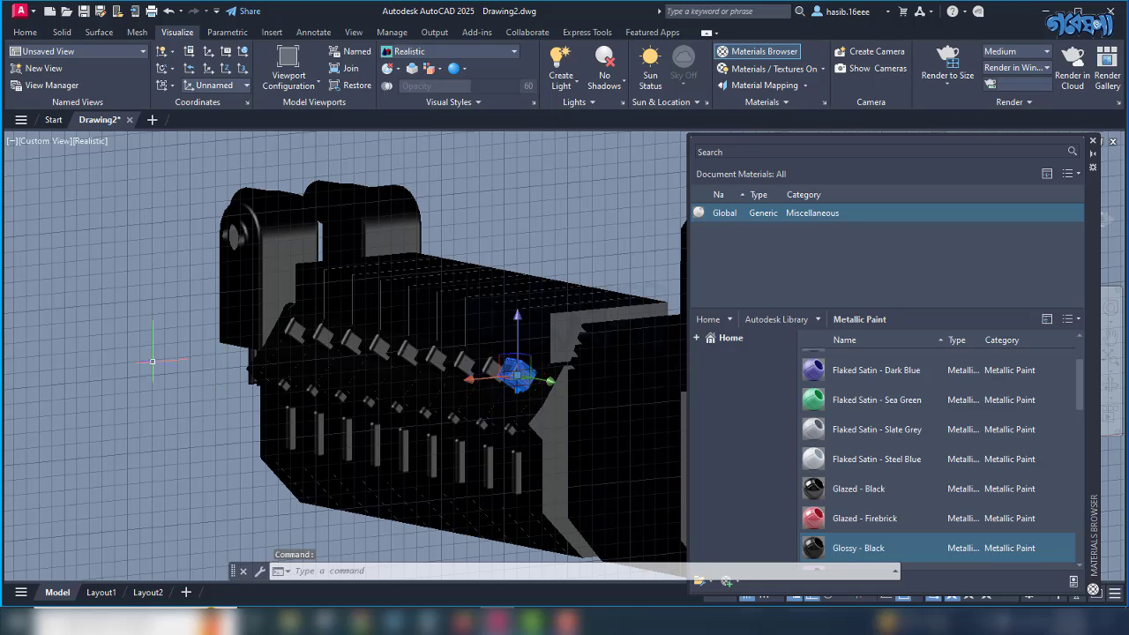
{"action": "left_click", "coordinate": [514, 466]}
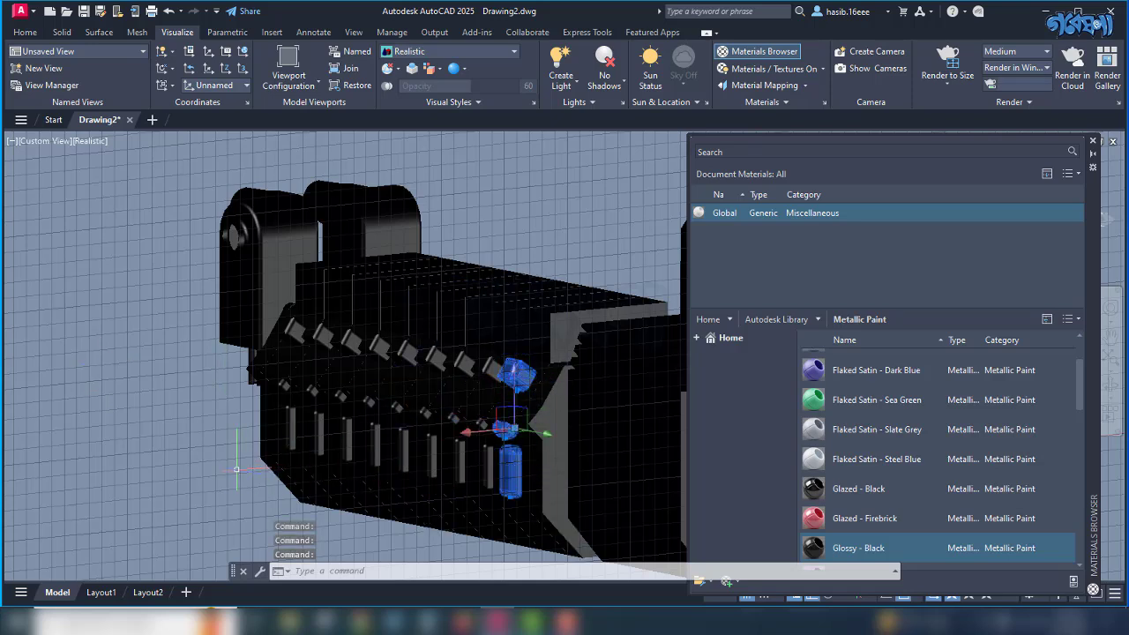
Drop an overly broad Select Similar result and pick the upper row of side blocks instead.
{"action": "right_click", "coordinate": [116, 414]}
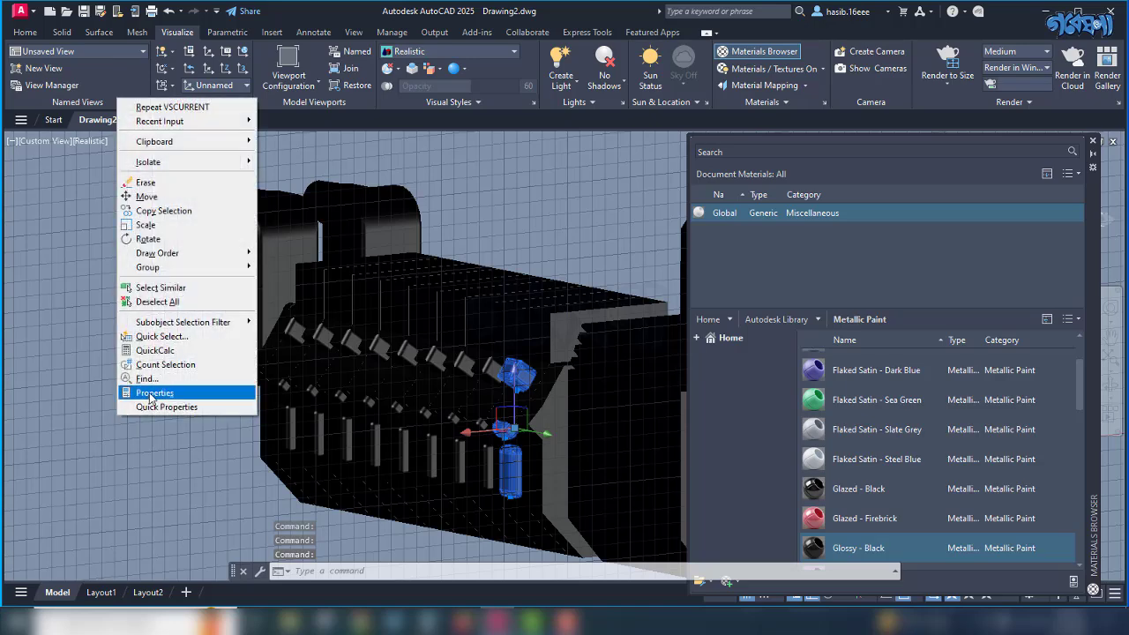
{"action": "left_click", "coordinate": [177, 287]}
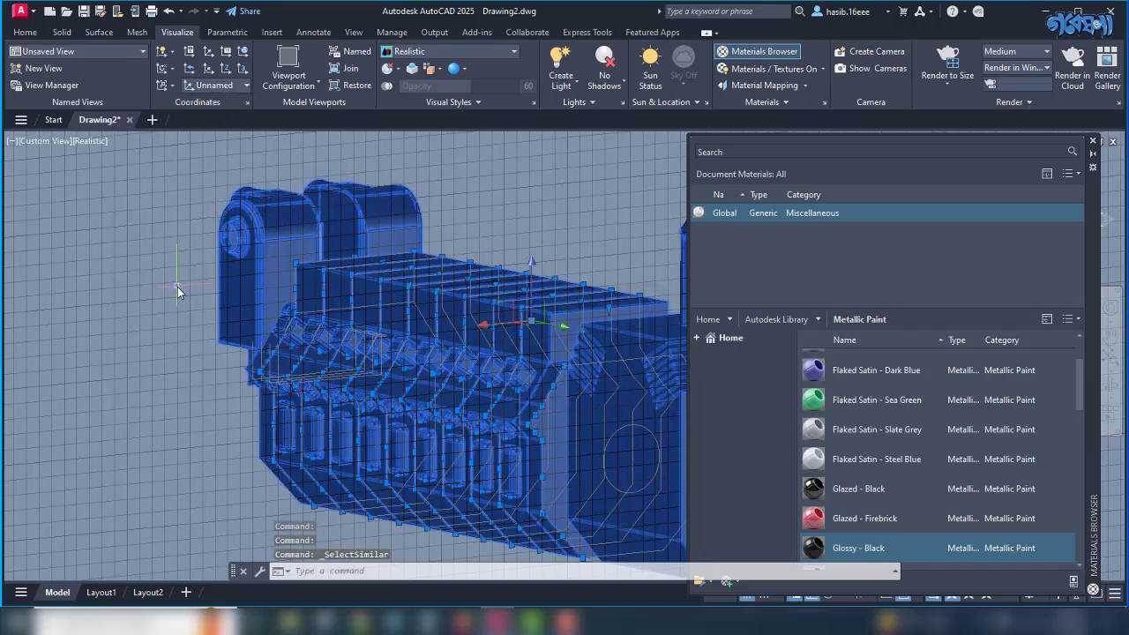
{"action": "key", "text": "Escape"}
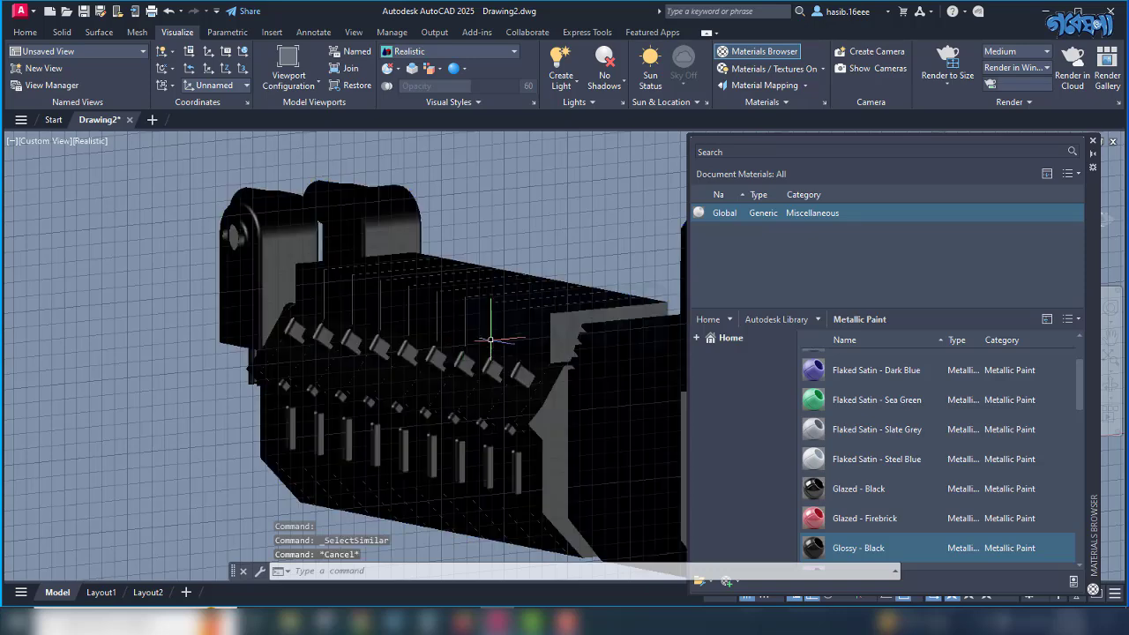
{"action": "left_click", "coordinate": [494, 365]}
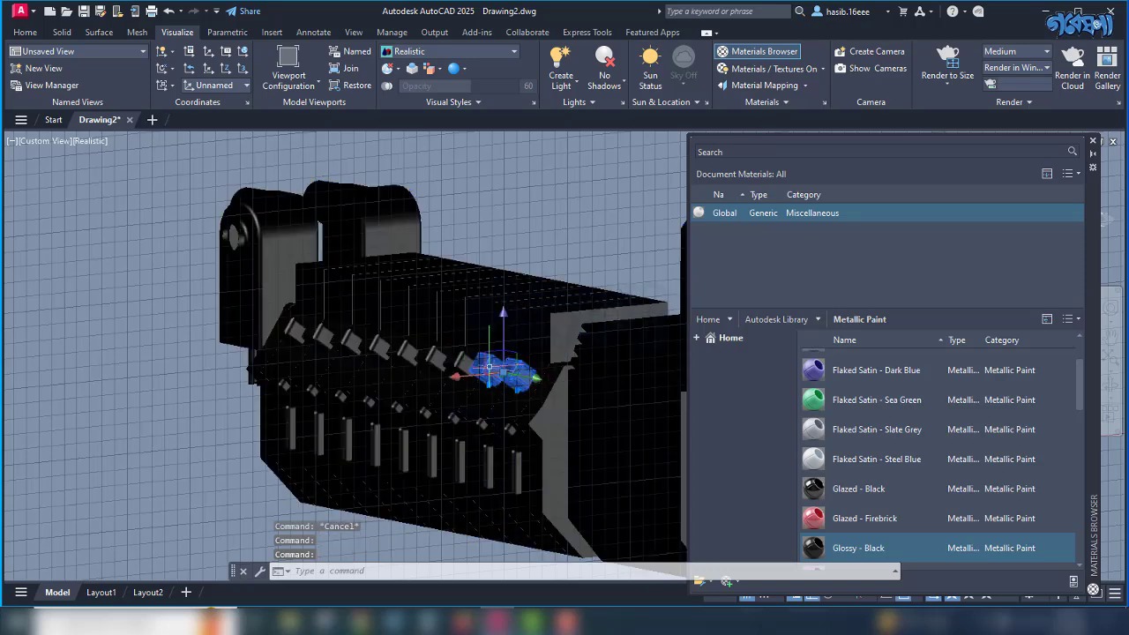
{"action": "left_click", "coordinate": [471, 361]}
{"action": "left_click", "coordinate": [450, 357]}
{"action": "left_click", "coordinate": [428, 352]}
{"action": "left_click", "coordinate": [399, 349]}
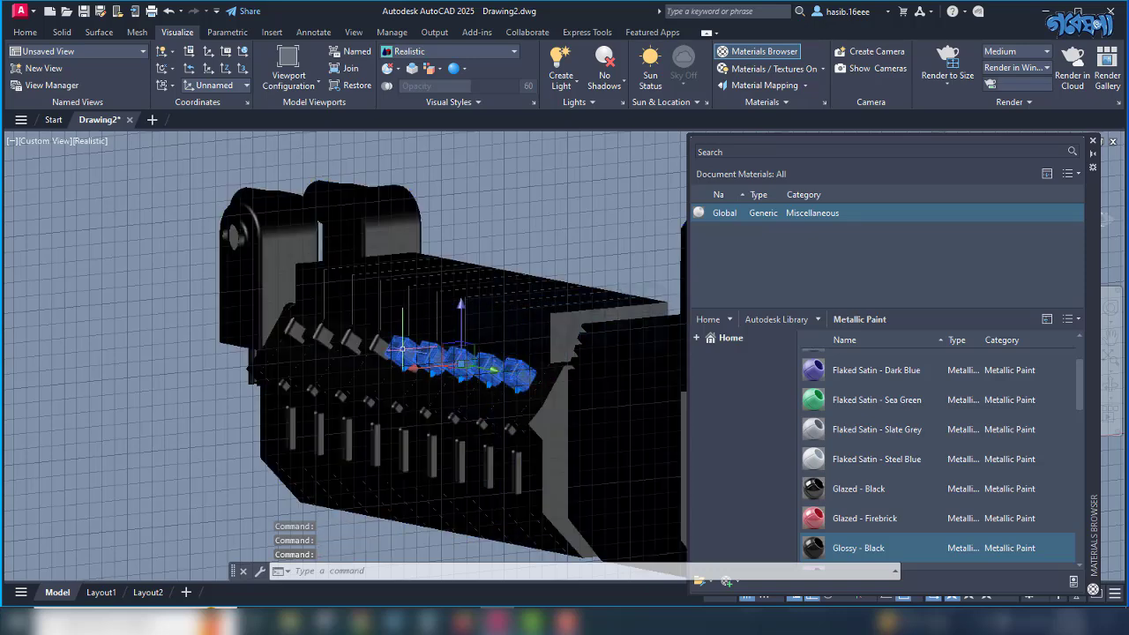
{"action": "left_click", "coordinate": [375, 345]}
{"action": "left_click", "coordinate": [348, 341]}
{"action": "left_click", "coordinate": [320, 337]}
{"action": "left_click", "coordinate": [291, 331]}
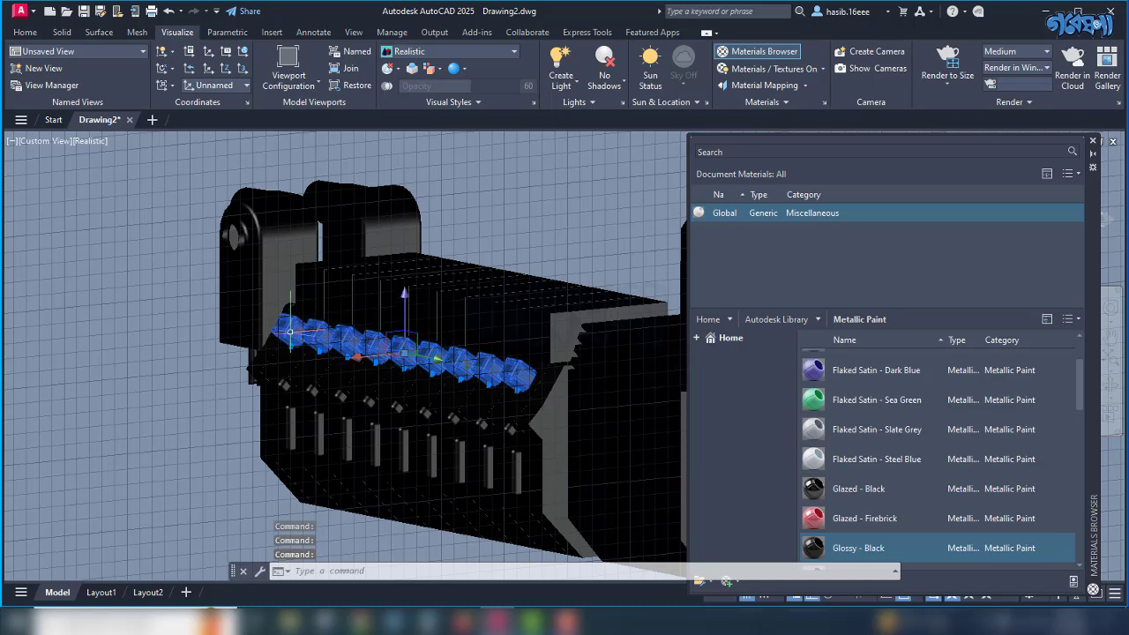
Add the lower-row blobs and the row of side cylinders to the selection.
{"action": "left_click", "coordinate": [305, 388]}
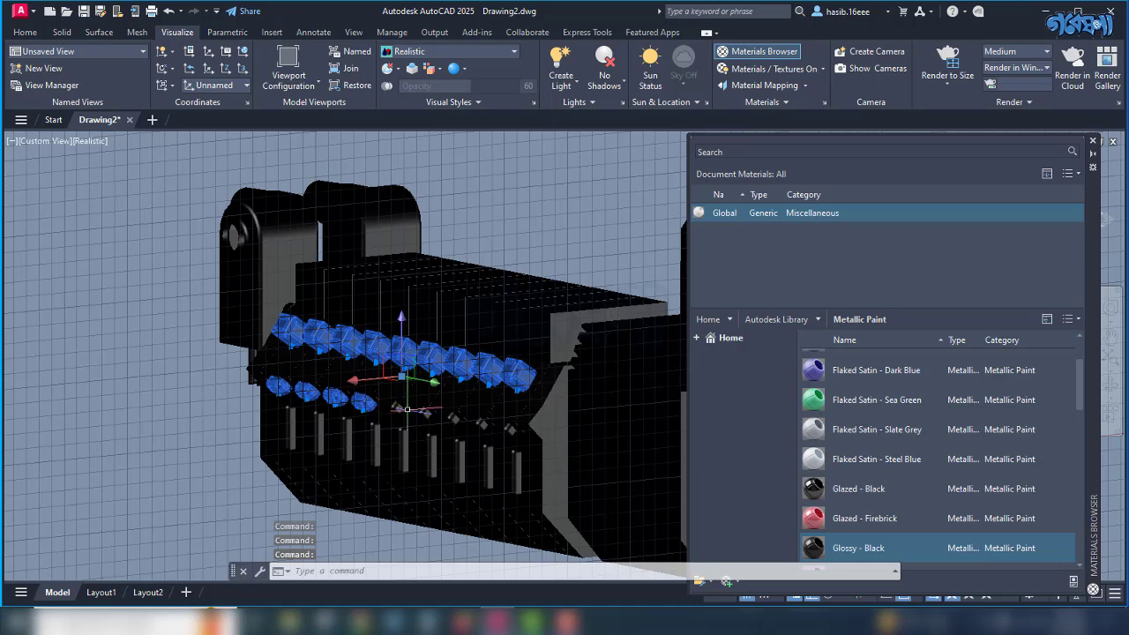
{"action": "left_click", "coordinate": [449, 418]}
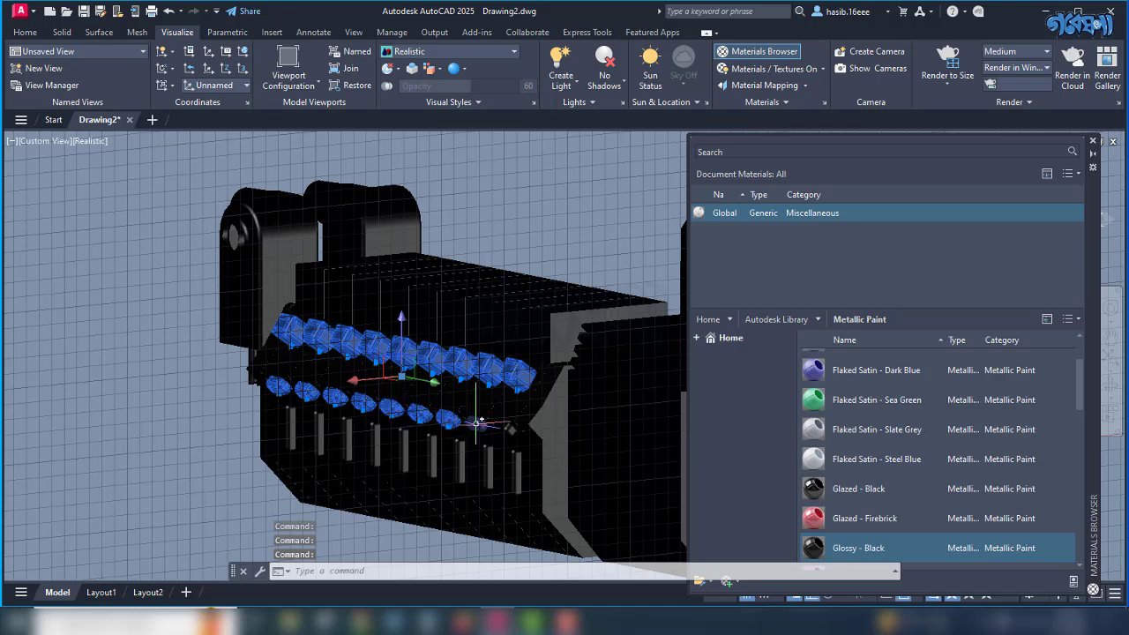
{"action": "left_click", "coordinate": [505, 430]}
{"action": "left_click", "coordinate": [510, 472]}
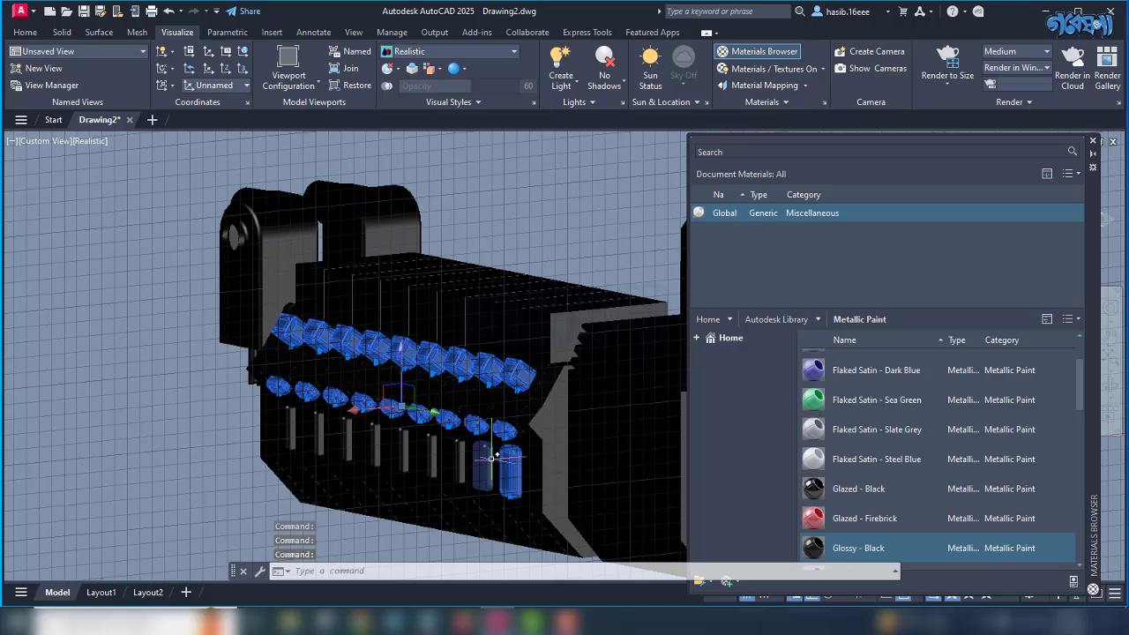
{"action": "left_click", "coordinate": [483, 472]}
{"action": "left_click", "coordinate": [455, 457]}
{"action": "left_click", "coordinate": [427, 448]}
{"action": "left_click", "coordinate": [399, 445]}
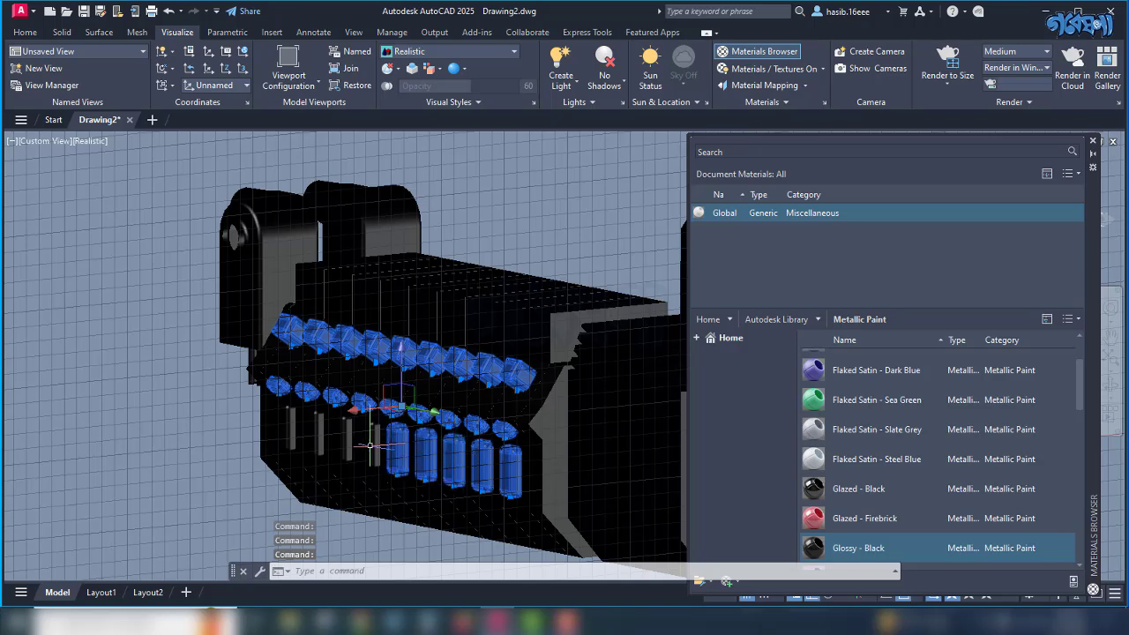
{"action": "left_click", "coordinate": [370, 441]}
{"action": "left_click", "coordinate": [344, 438]}
{"action": "left_click", "coordinate": [314, 432]}
{"action": "left_click", "coordinate": [286, 428]}
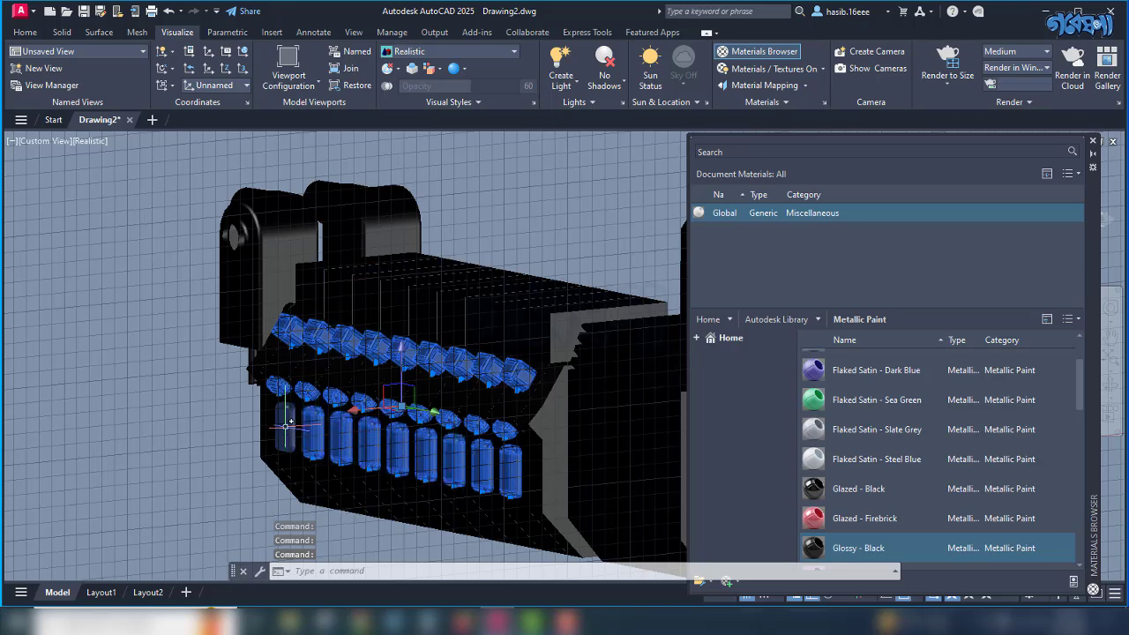
Apply Flaked Satin - Blue to the selected side blocks and cylinders.
{"action": "scroll", "coordinate": [882, 430], "scroll_direction": "down", "scroll_amount": 4}
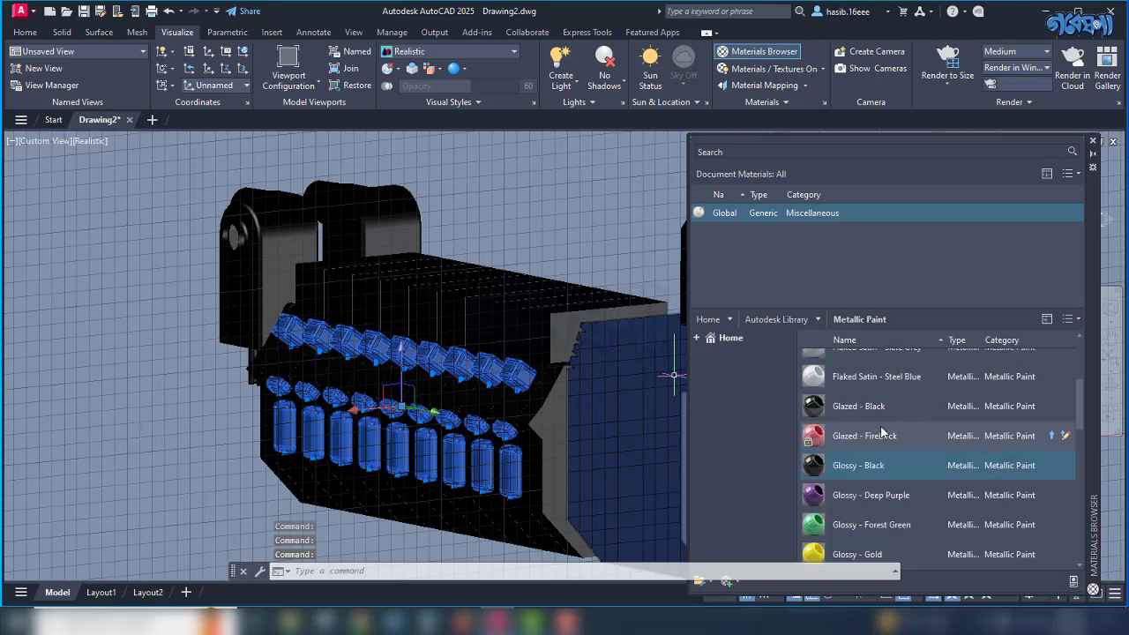
{"action": "scroll", "coordinate": [882, 430], "scroll_direction": "up", "scroll_amount": 1}
{"action": "scroll", "coordinate": [881, 431], "scroll_direction": "down", "scroll_amount": 8}
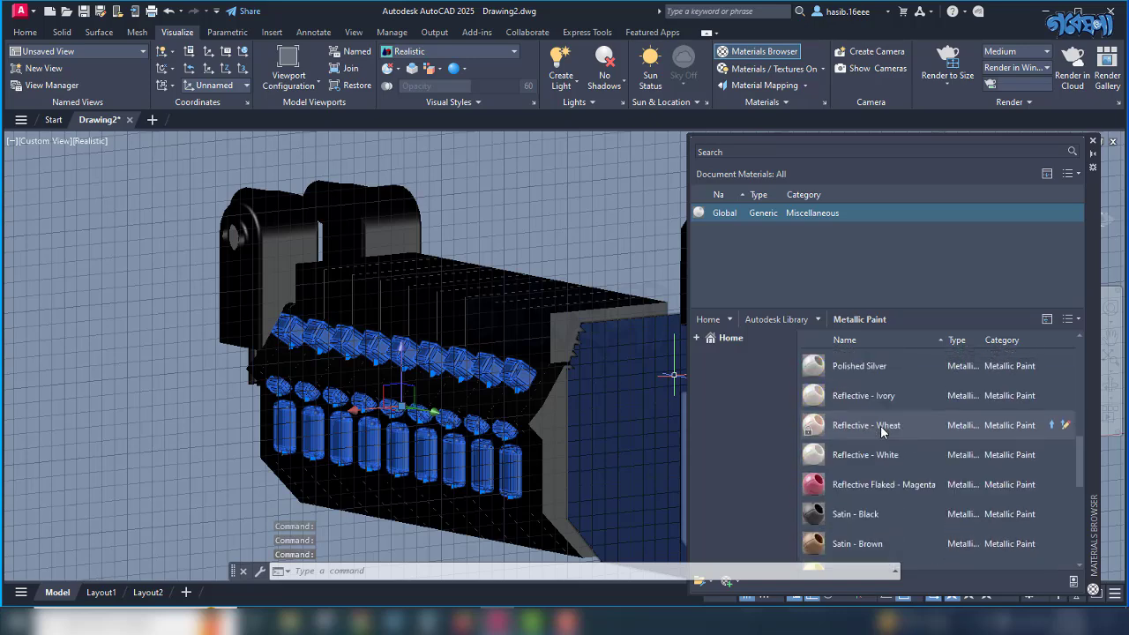
{"action": "scroll", "coordinate": [881, 431], "scroll_direction": "up", "scroll_amount": 10}
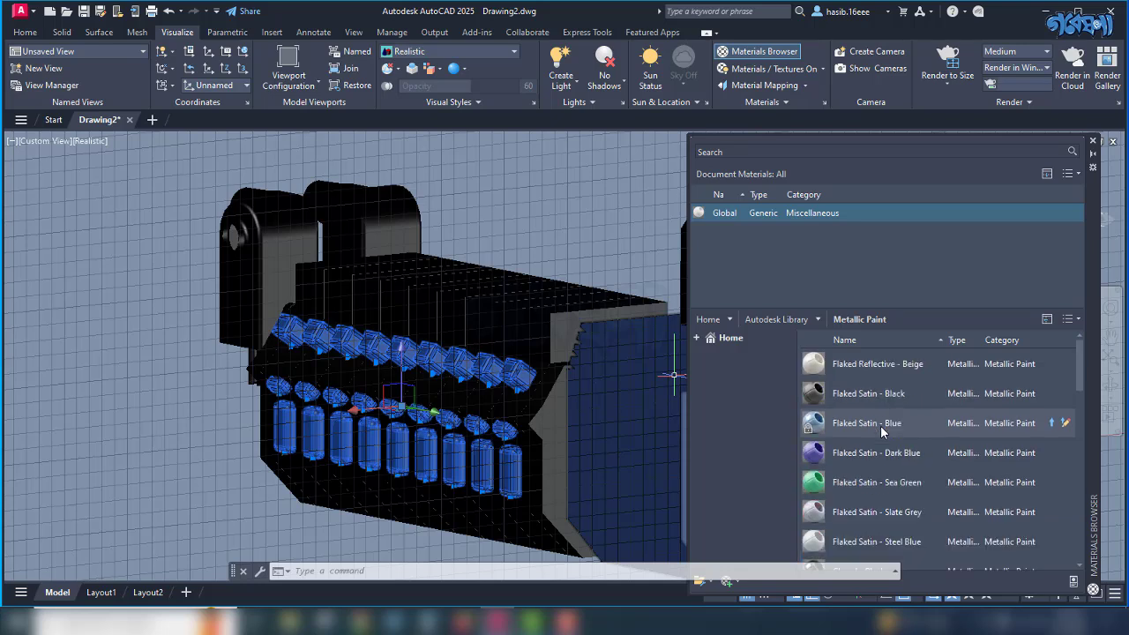
{"action": "left_click", "coordinate": [1052, 424]}
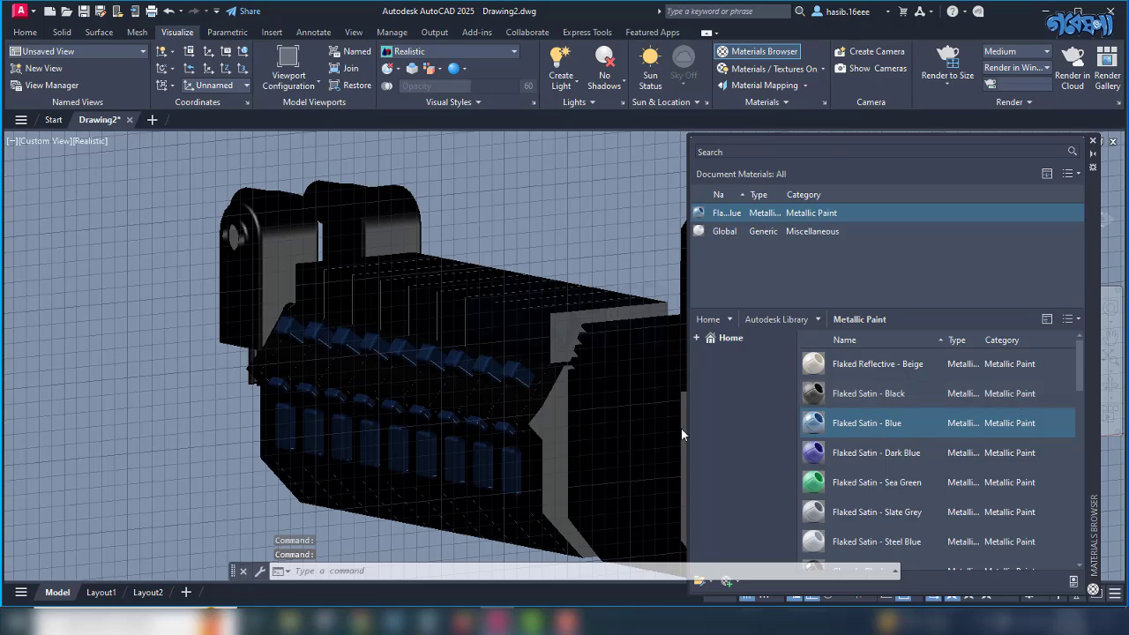
Select the two front cylinders, cancelling an accidental Move.
{"action": "left_click_drag", "start_coordinate": [681, 428], "coordinate": [668, 382]}
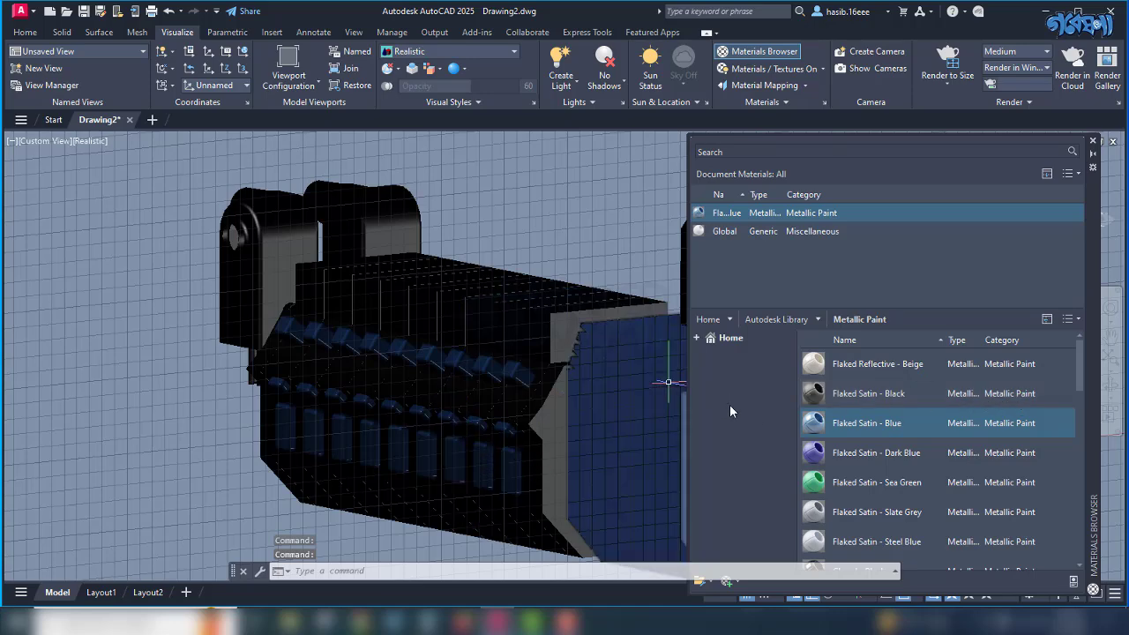
{"action": "middle_click_drag", "start_coordinate": [411, 486], "coordinate": [212, 497], "text": "shift"}
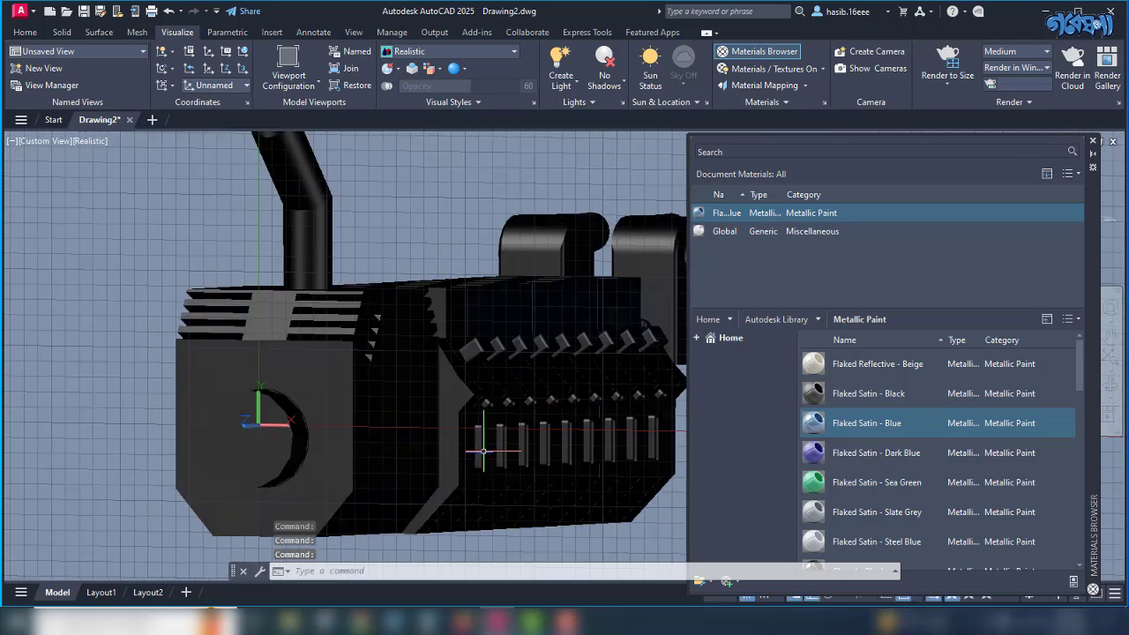
{"action": "left_click", "coordinate": [487, 445]}
{"action": "left_click_drag", "start_coordinate": [486, 399], "coordinate": [665, 335]}
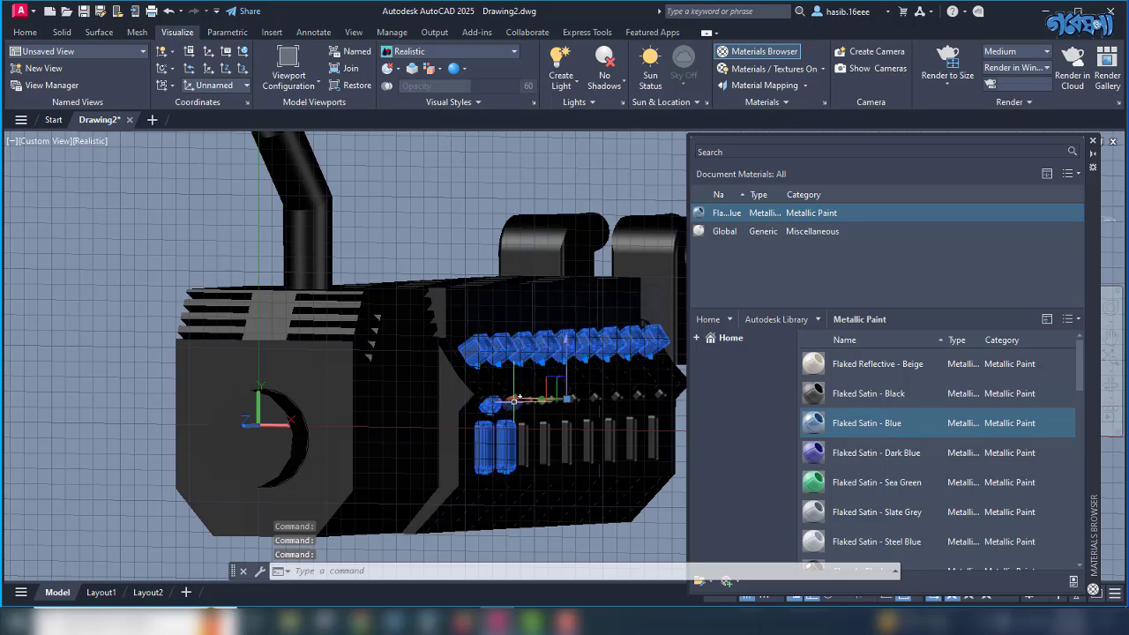
{"action": "left_click", "coordinate": [569, 398]}
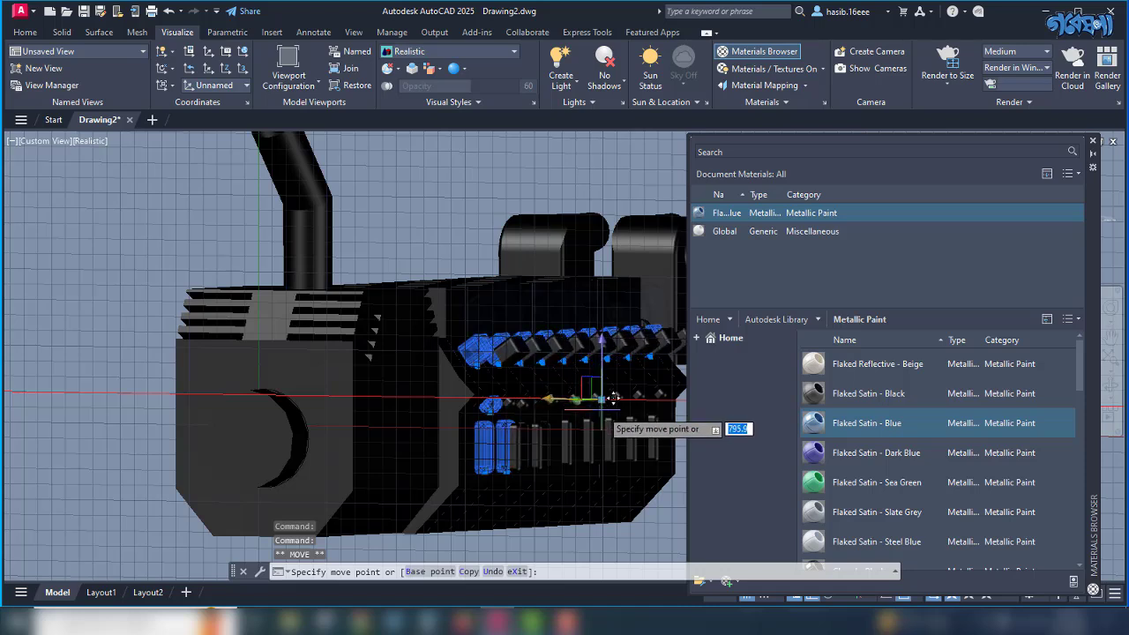
{"action": "key", "text": "Escape"}
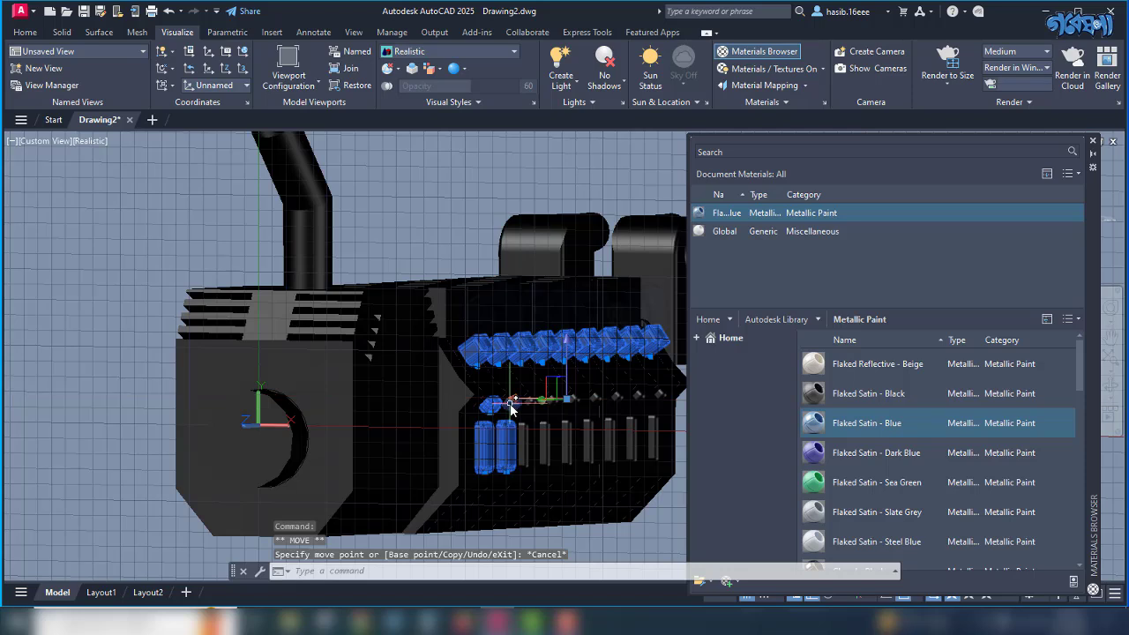
Select the remaining cylinders and two middle-row parts, then assign Flaked Satin - Blue to them.
{"action": "left_click", "coordinate": [530, 445]}
{"action": "left_click", "coordinate": [551, 448]}
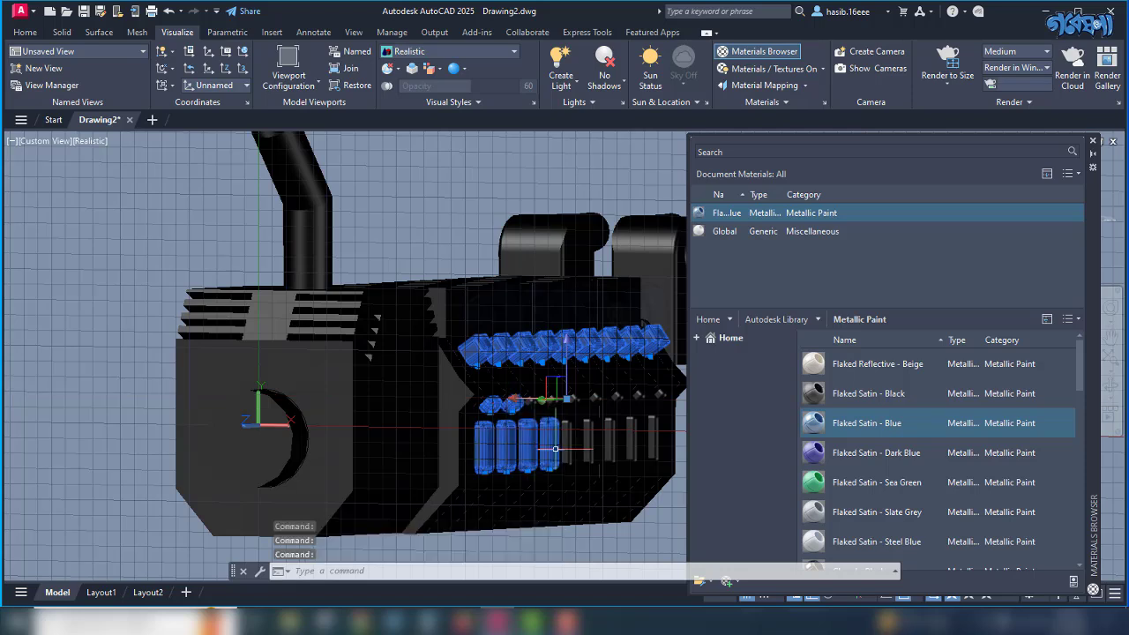
{"action": "left_click", "coordinate": [571, 446]}
{"action": "left_click", "coordinate": [594, 446]}
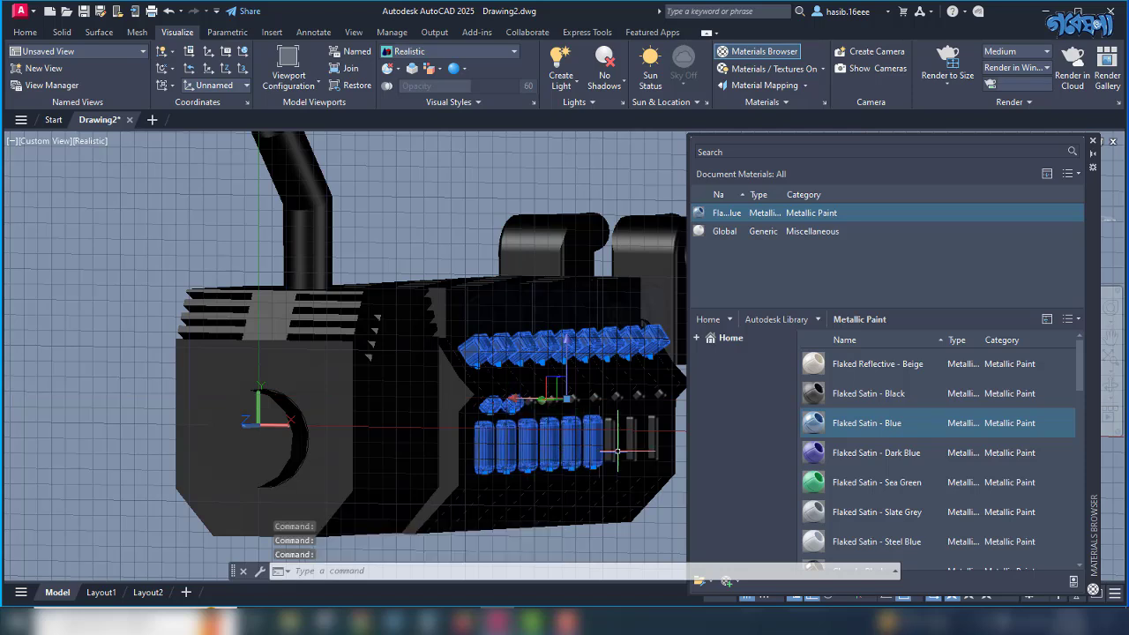
{"action": "left_click", "coordinate": [615, 446]}
{"action": "left_click", "coordinate": [636, 445]}
{"action": "left_click", "coordinate": [658, 446]}
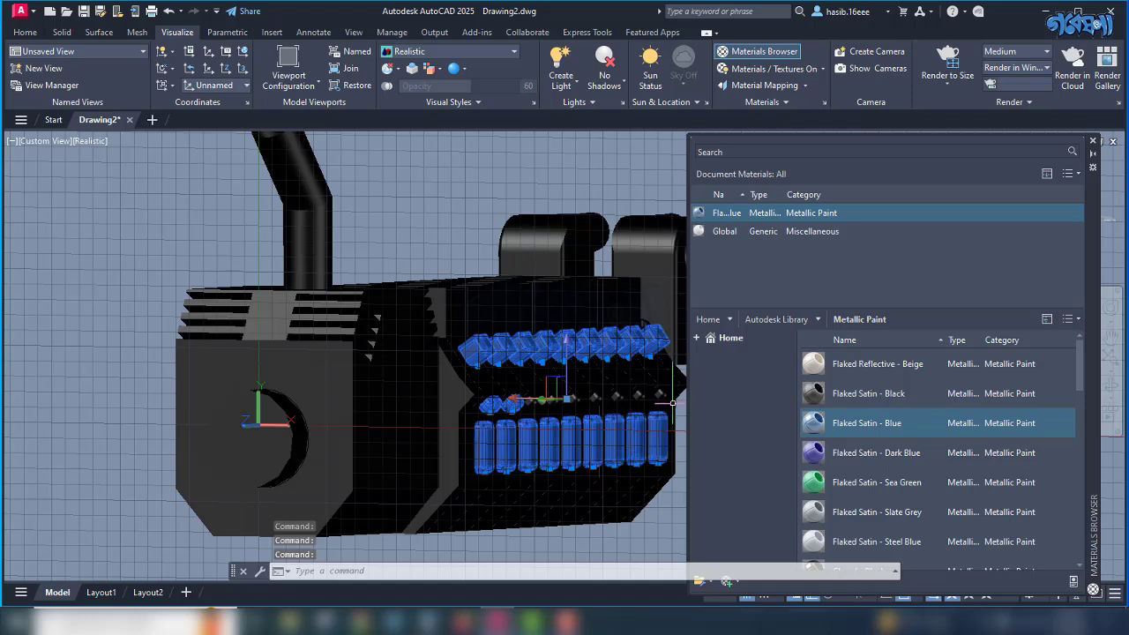
{"action": "left_click", "coordinate": [642, 395]}
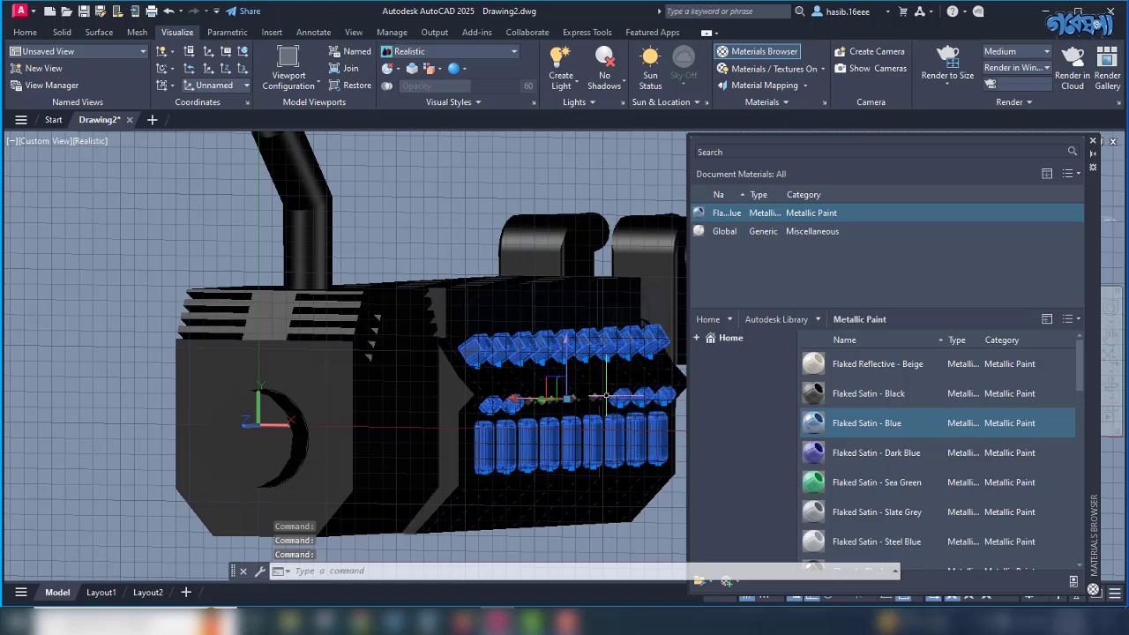
{"action": "left_click", "coordinate": [580, 397]}
{"action": "scroll", "coordinate": [540, 401], "scroll_direction": "up", "scroll_amount": 6}
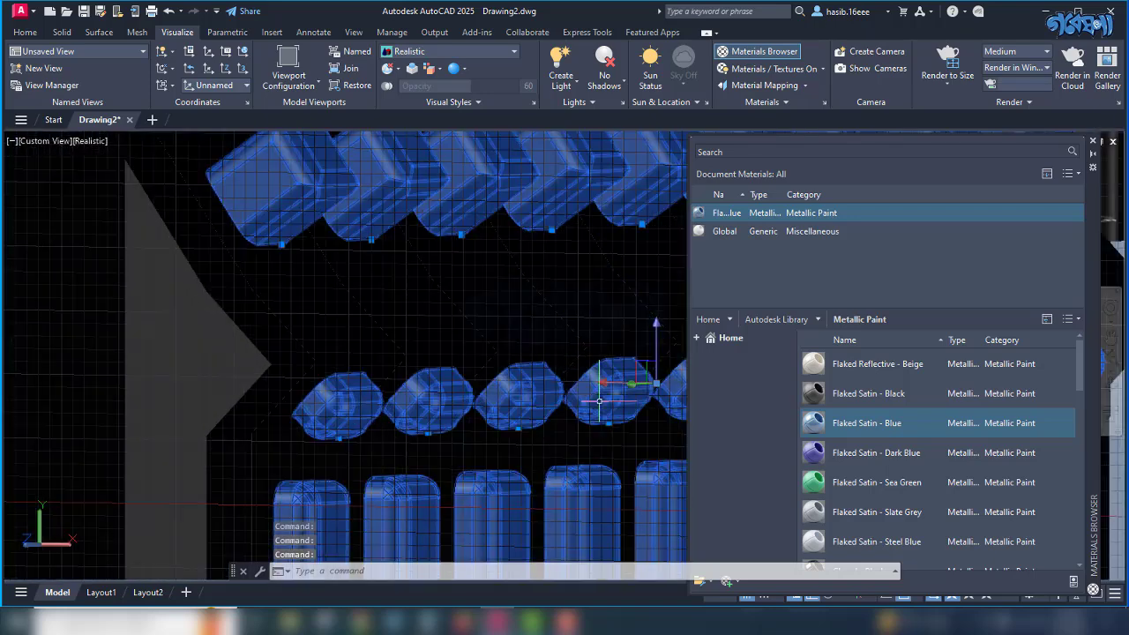
{"action": "scroll", "coordinate": [582, 399], "scroll_direction": "down", "scroll_amount": 8}
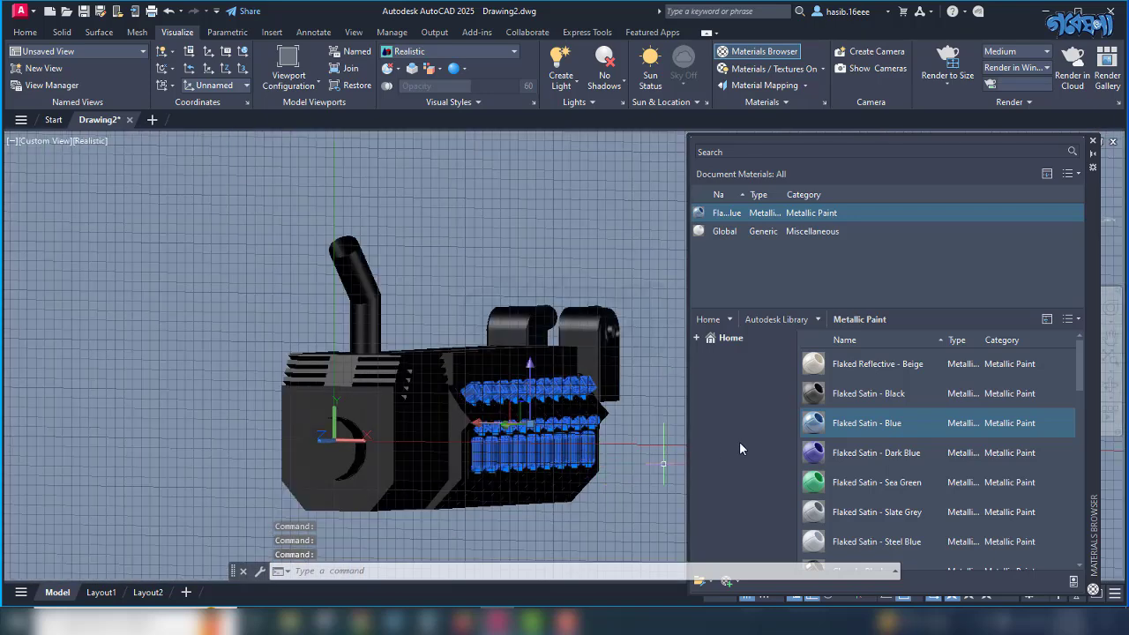
{"action": "right_click", "coordinate": [801, 217]}
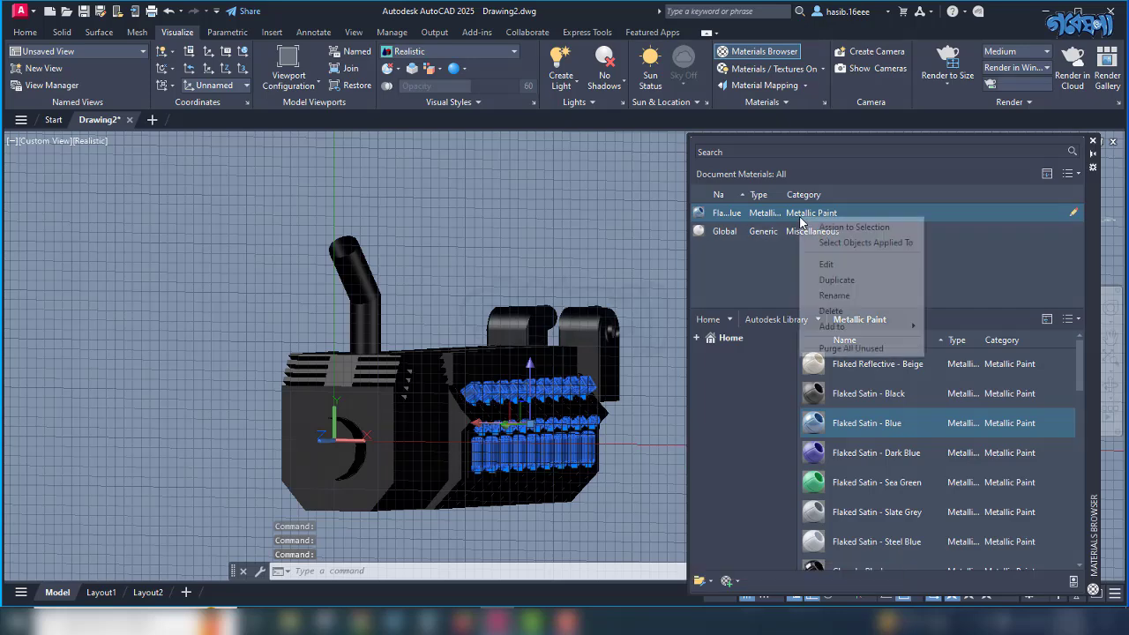
{"action": "left_click", "coordinate": [851, 227]}
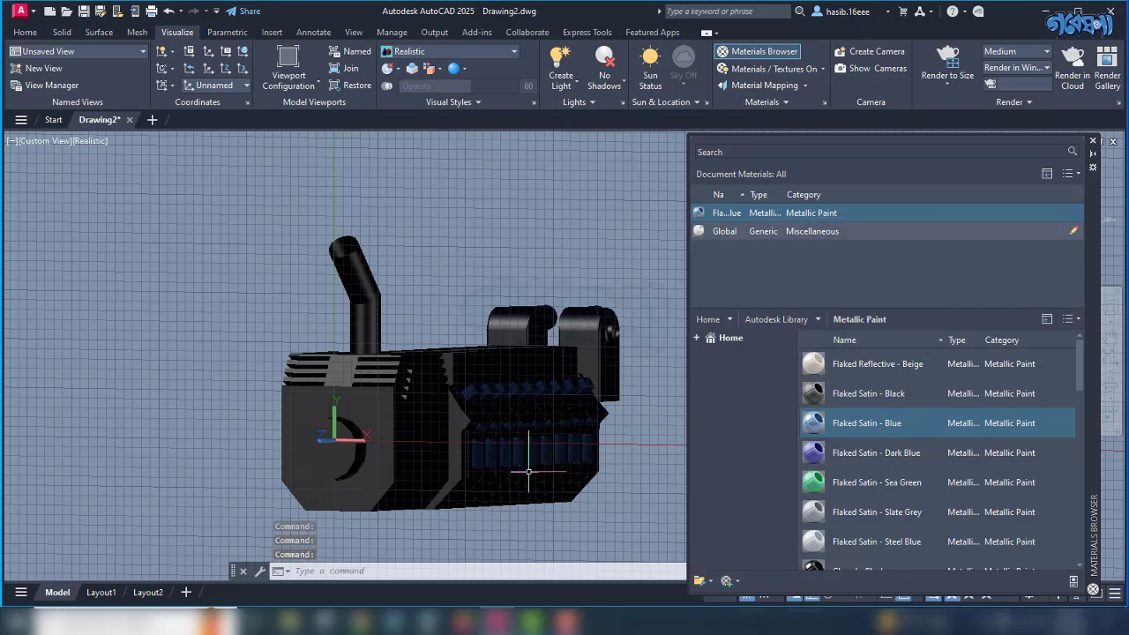
Deselect the housing block and set the selection filter to Face on the Home tab.
{"action": "scroll", "coordinate": [528, 472], "scroll_direction": "up", "scroll_amount": 6}
{"action": "scroll", "coordinate": [517, 471], "scroll_direction": "down", "scroll_amount": 5}
{"action": "left_click", "coordinate": [322, 433]}
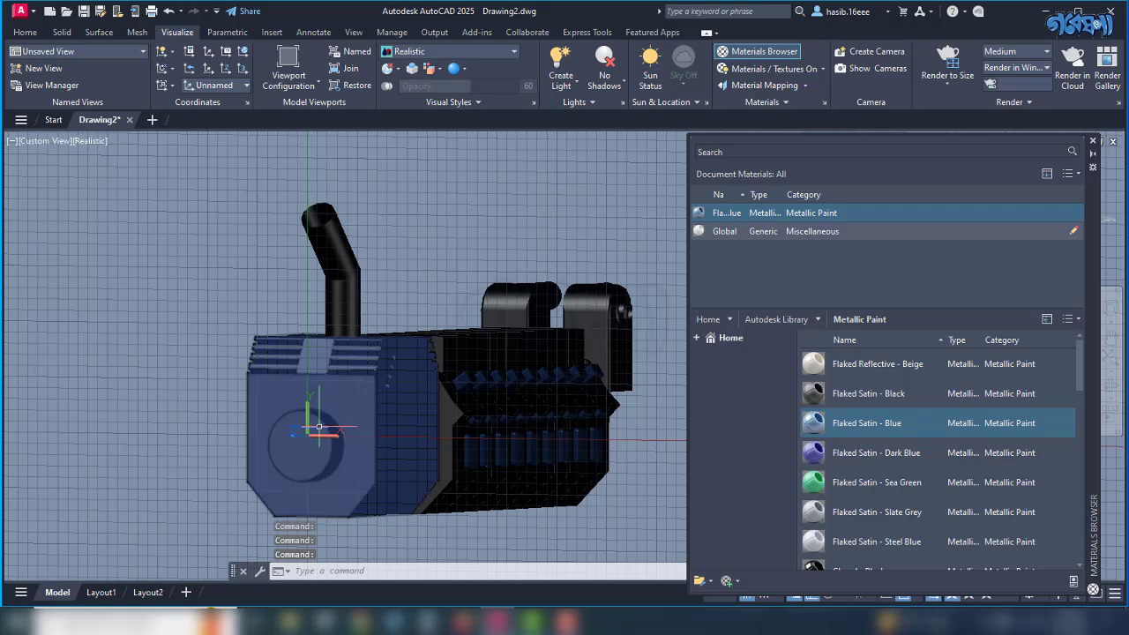
{"action": "scroll", "coordinate": [313, 479], "scroll_direction": "up", "scroll_amount": 4}
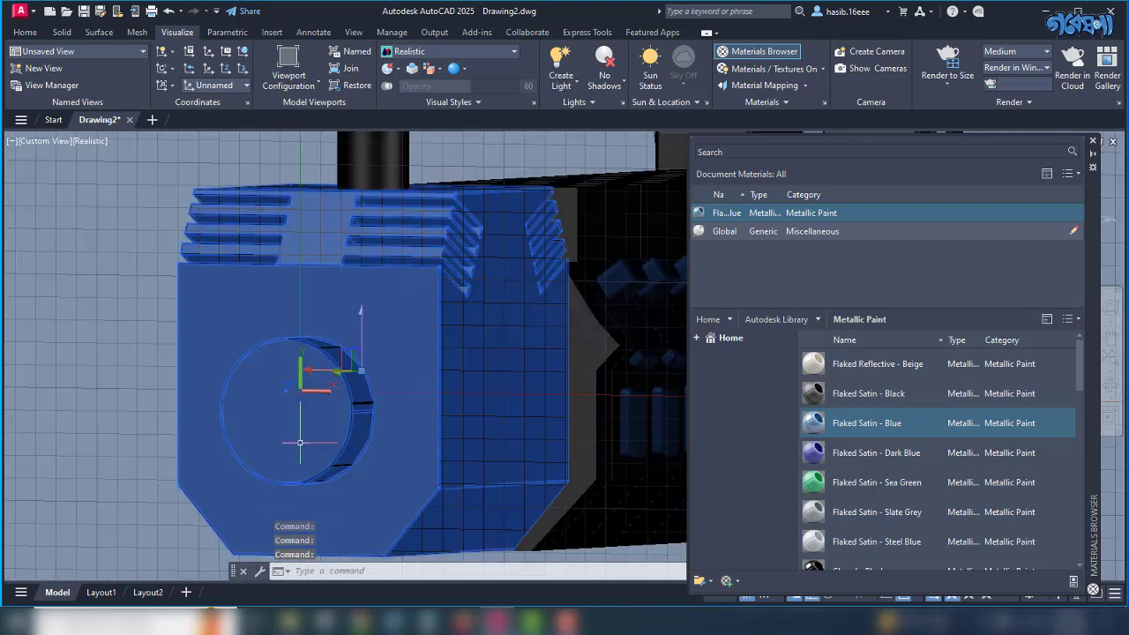
{"action": "scroll", "coordinate": [331, 458], "scroll_direction": "down", "scroll_amount": 2}
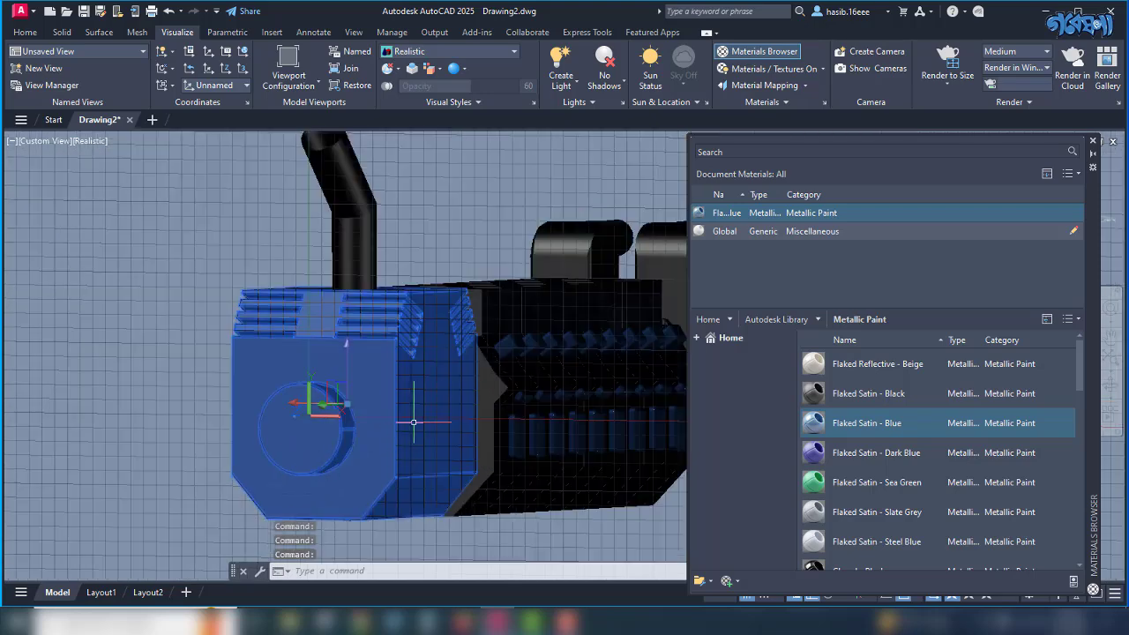
{"action": "key", "text": "Escape"}
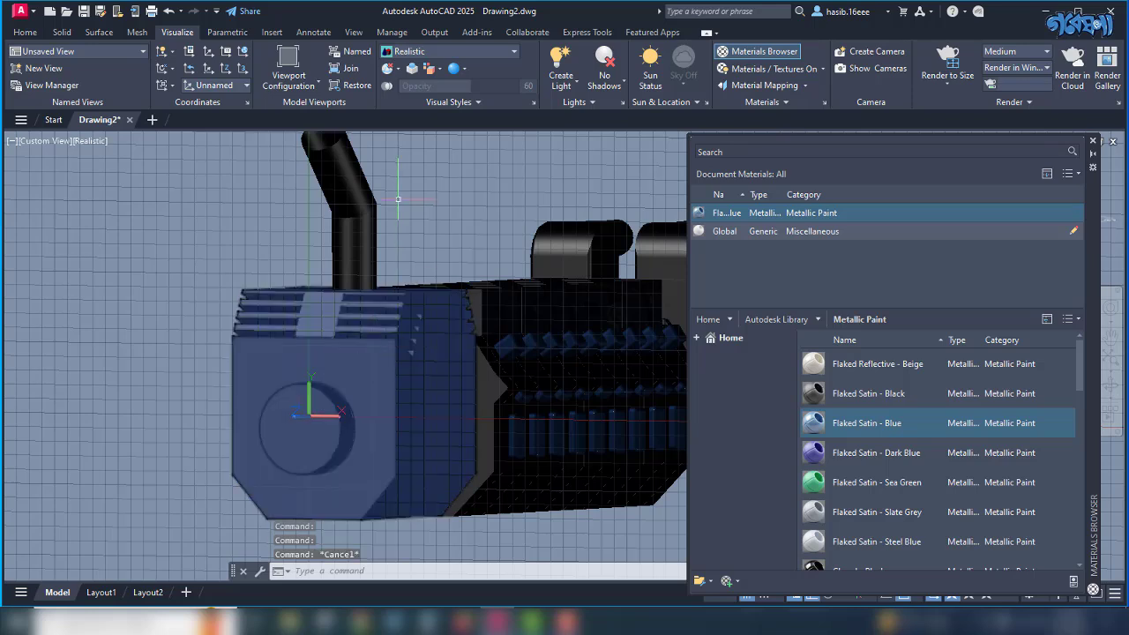
{"action": "left_click", "coordinate": [25, 31]}
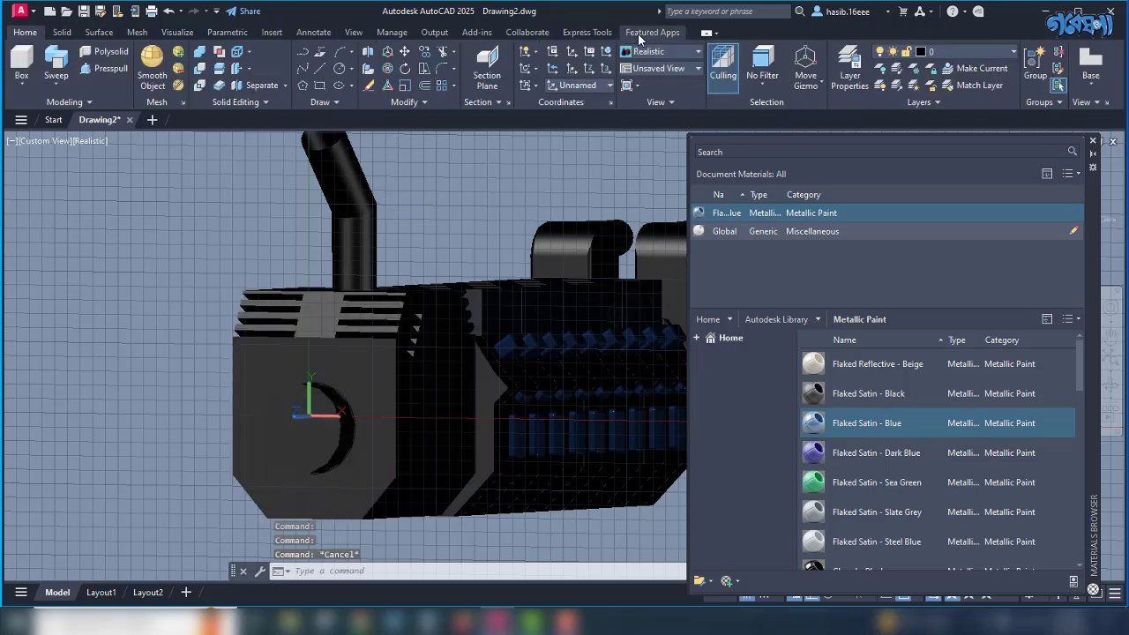
{"action": "left_click", "coordinate": [763, 83]}
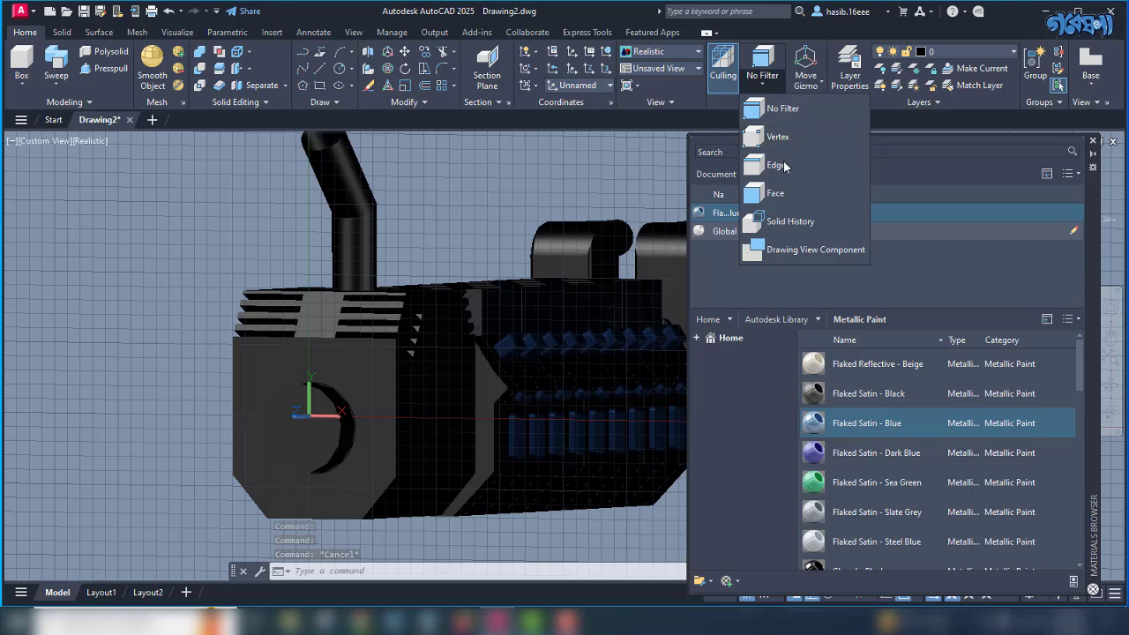
{"action": "left_click", "coordinate": [776, 194]}
Assign Flaked Satin - Blue to the housing's round end face and cylindrical rim face.
{"action": "left_click", "coordinate": [346, 418]}
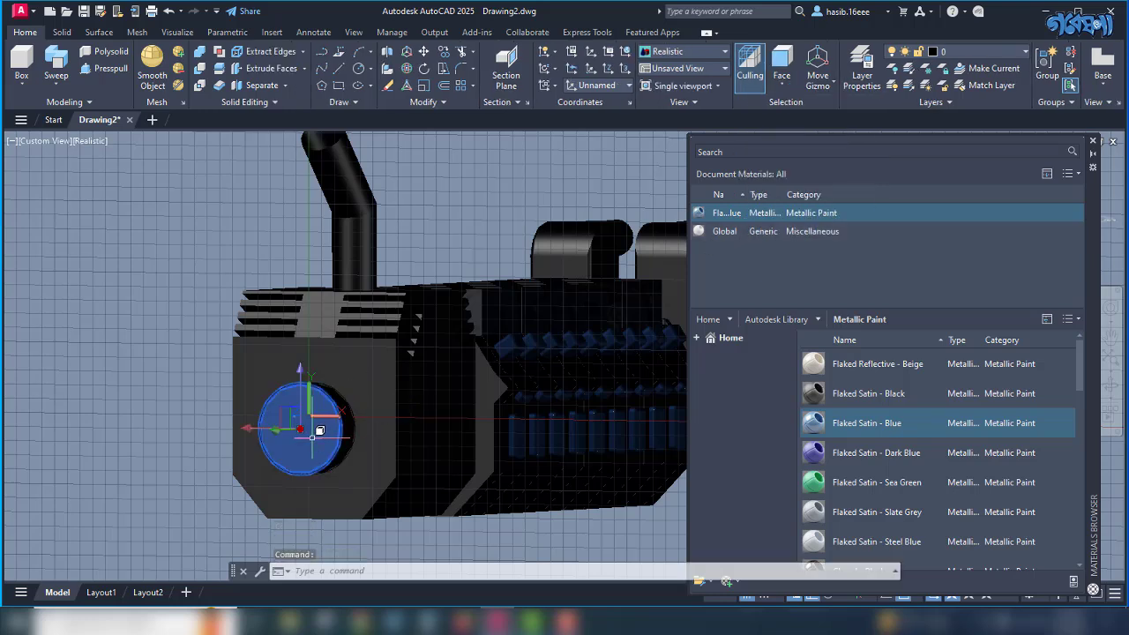
{"action": "left_click", "coordinate": [351, 431]}
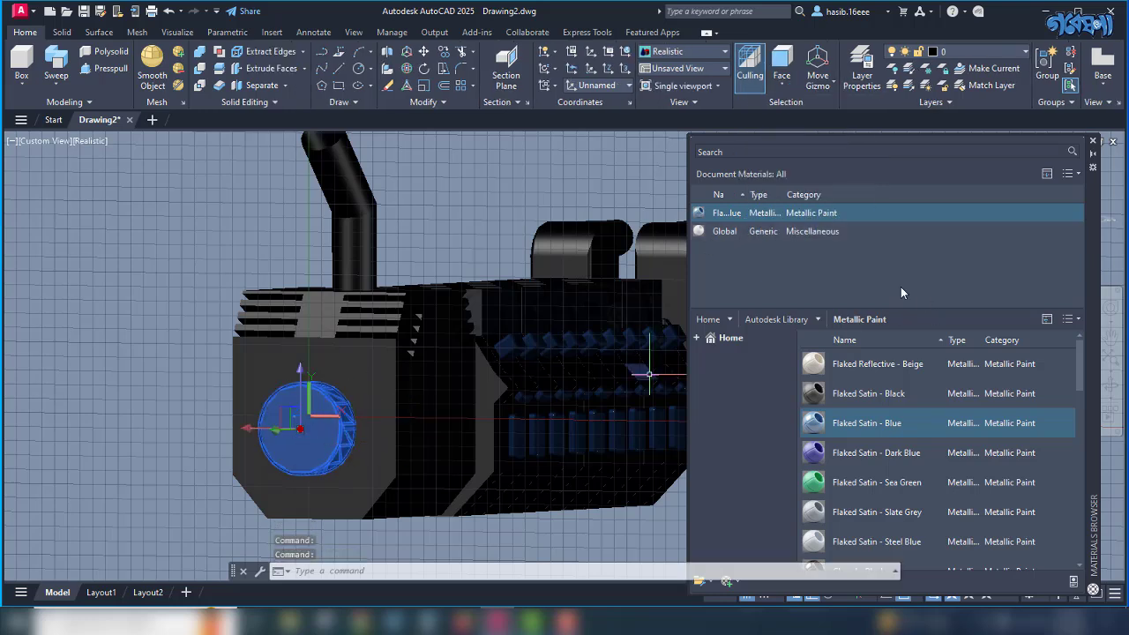
{"action": "right_click", "coordinate": [729, 222]}
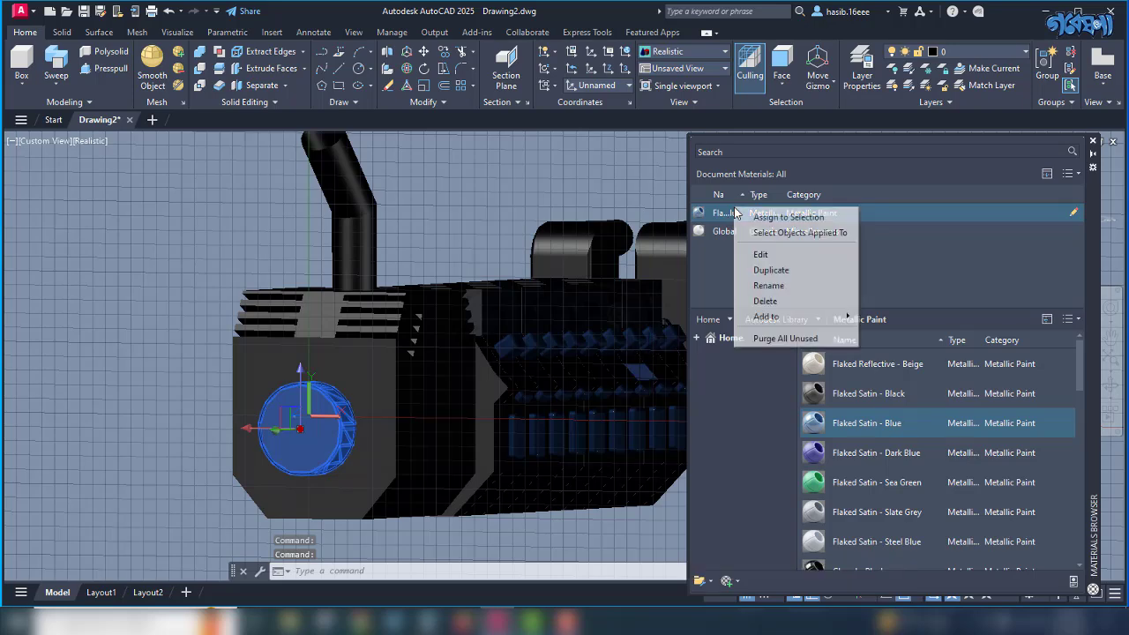
{"action": "left_click", "coordinate": [782, 218]}
{"action": "key", "text": "Escape"}
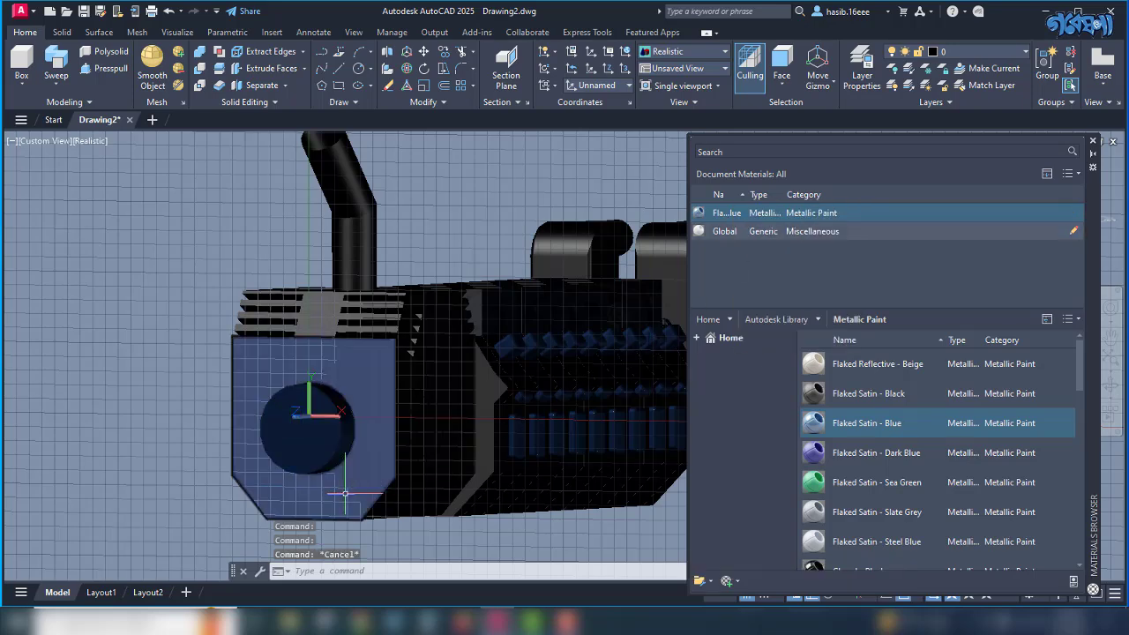
{"action": "mouse_move", "coordinate": [266, 501]}
{"action": "middle_mouse_down", "text": "shift"}
{"action": "mouse_move", "coordinate": [225, 451]}
{"action": "mouse_move", "coordinate": [300, 450]}
{"action": "middle_mouse_up", "text": "shift"}
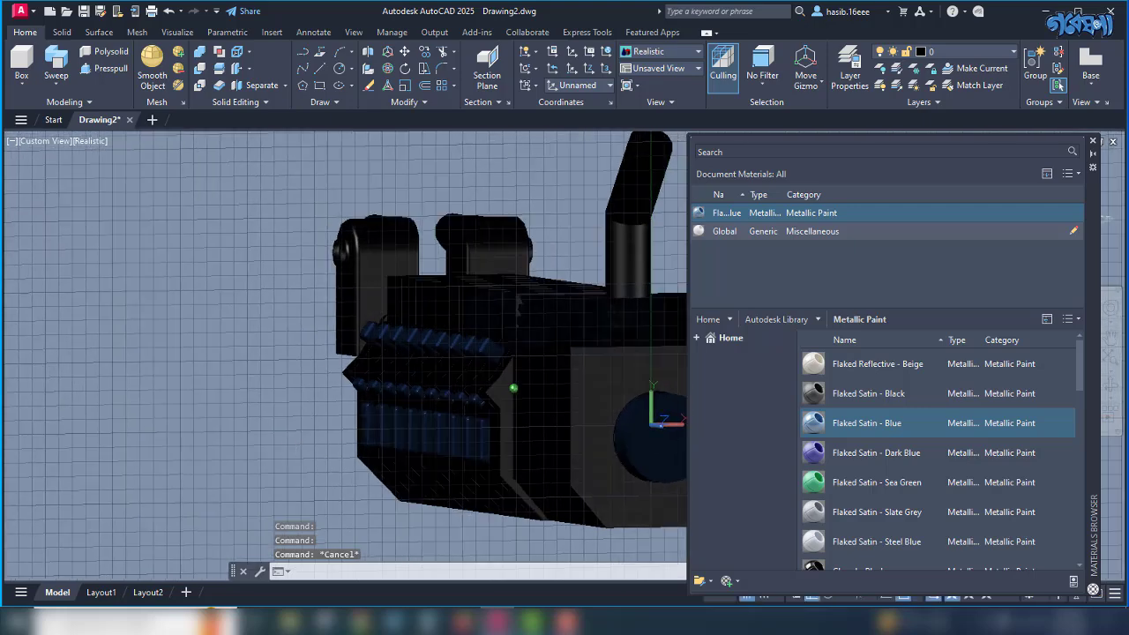
Adjust Flaked Satin - Blue's colour luminance to RGB 31 71 132 and close the Materials Editor.
{"action": "left_click", "coordinate": [1075, 214]}
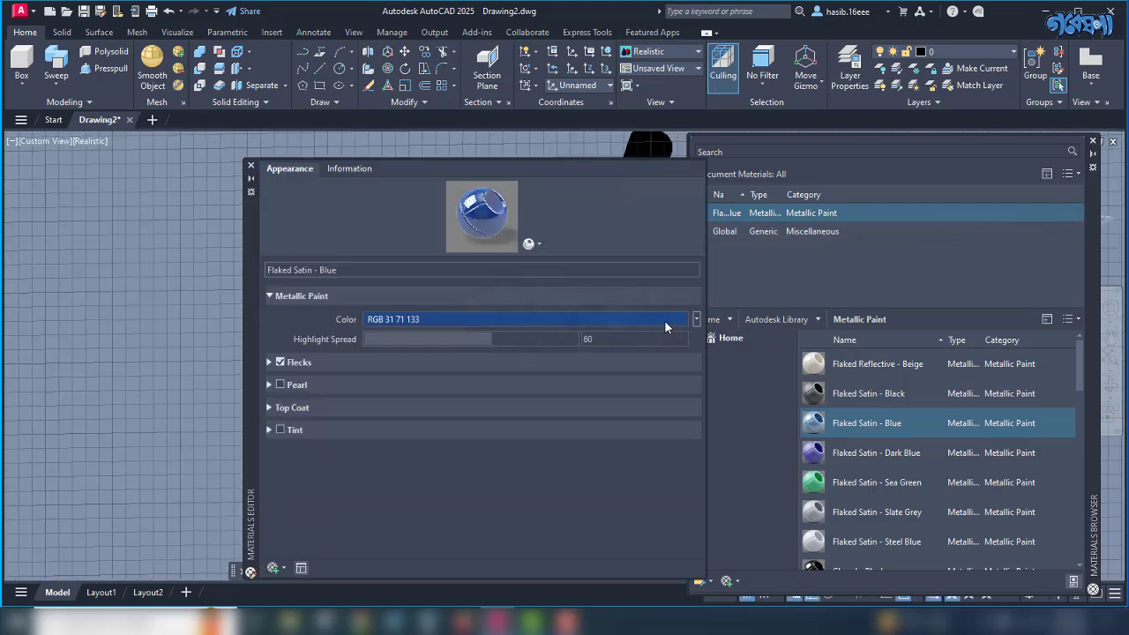
{"action": "left_click", "coordinate": [665, 327]}
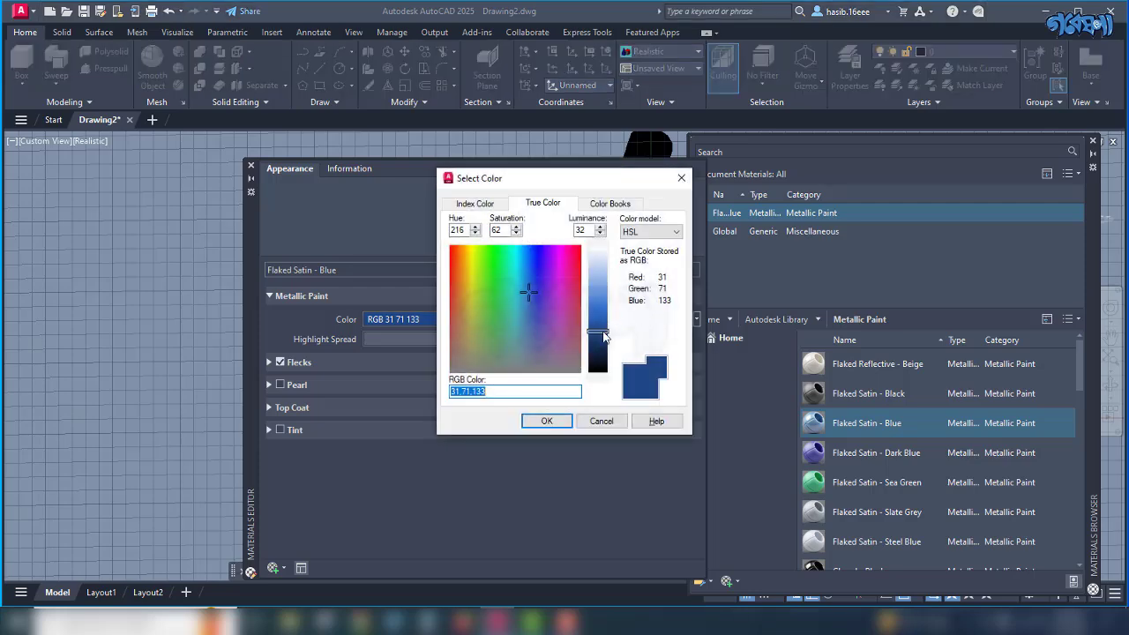
{"action": "left_click_drag", "start_coordinate": [604, 337], "coordinate": [604, 326]}
{"action": "left_click", "coordinate": [545, 422]}
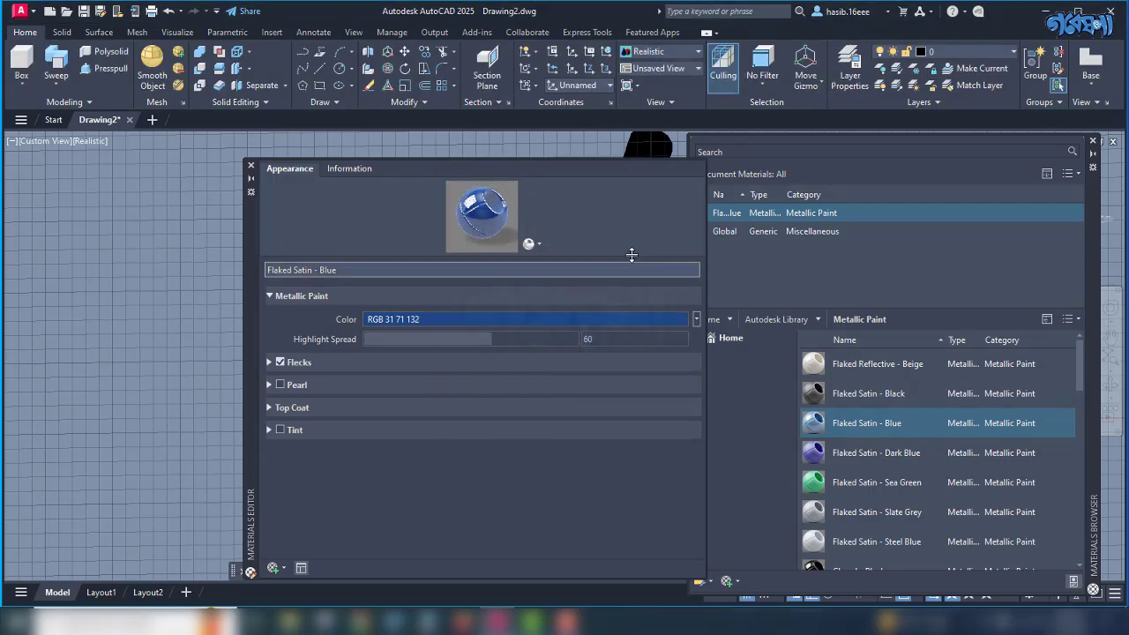
{"action": "left_click", "coordinate": [252, 168]}
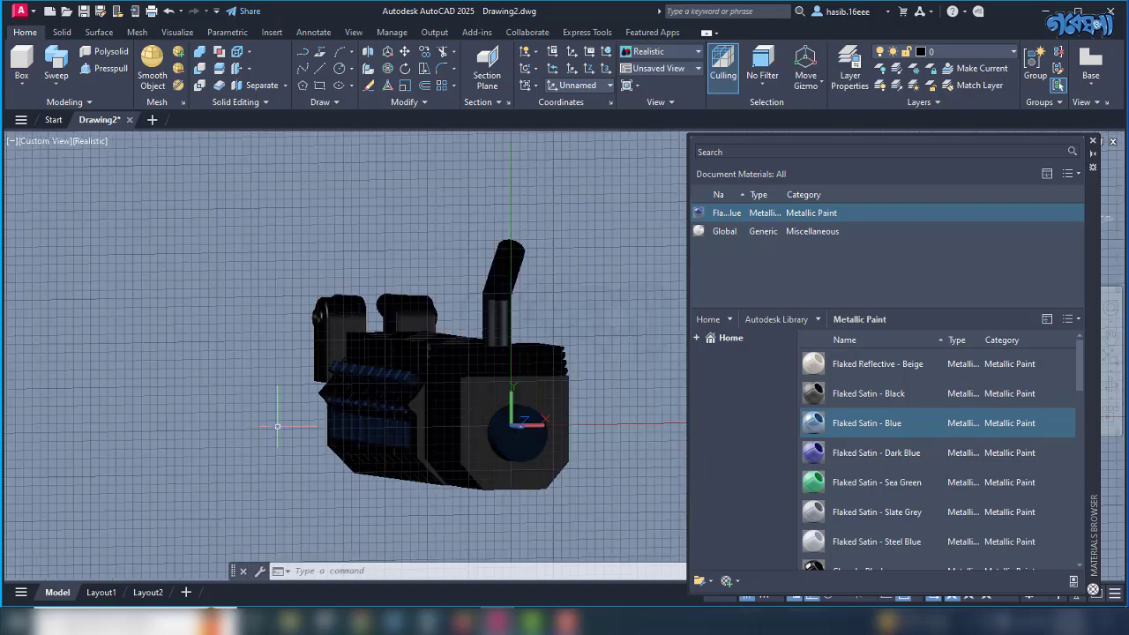
Find Polished Silver in the materials library and add it to the document materials.
{"action": "scroll", "coordinate": [413, 500], "scroll_direction": "up", "scroll_amount": 3}
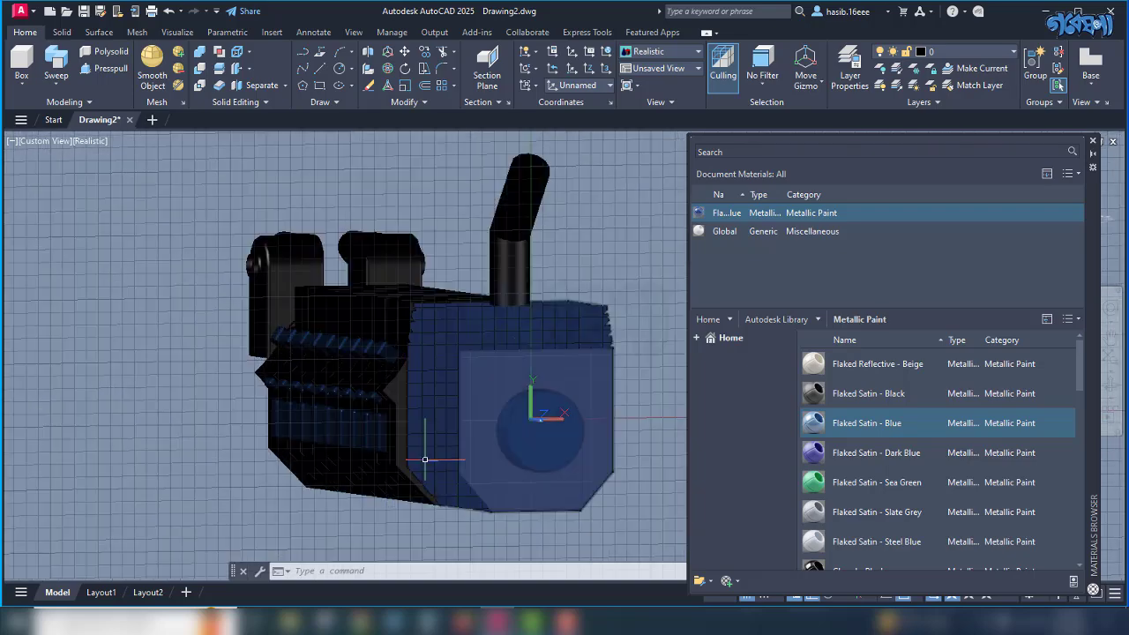
{"action": "middle_click_drag", "start_coordinate": [385, 524], "coordinate": [458, 494], "text": "shift"}
{"action": "scroll", "coordinate": [627, 465], "scroll_direction": "down", "scroll_amount": 4}
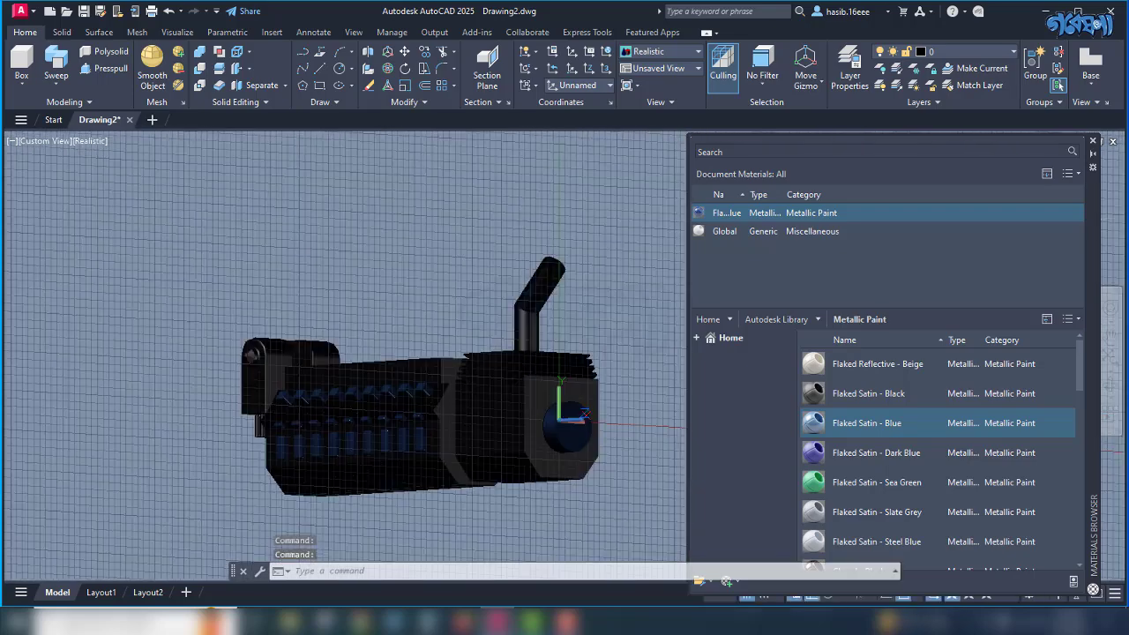
{"action": "scroll", "coordinate": [625, 444], "scroll_direction": "up", "scroll_amount": 3}
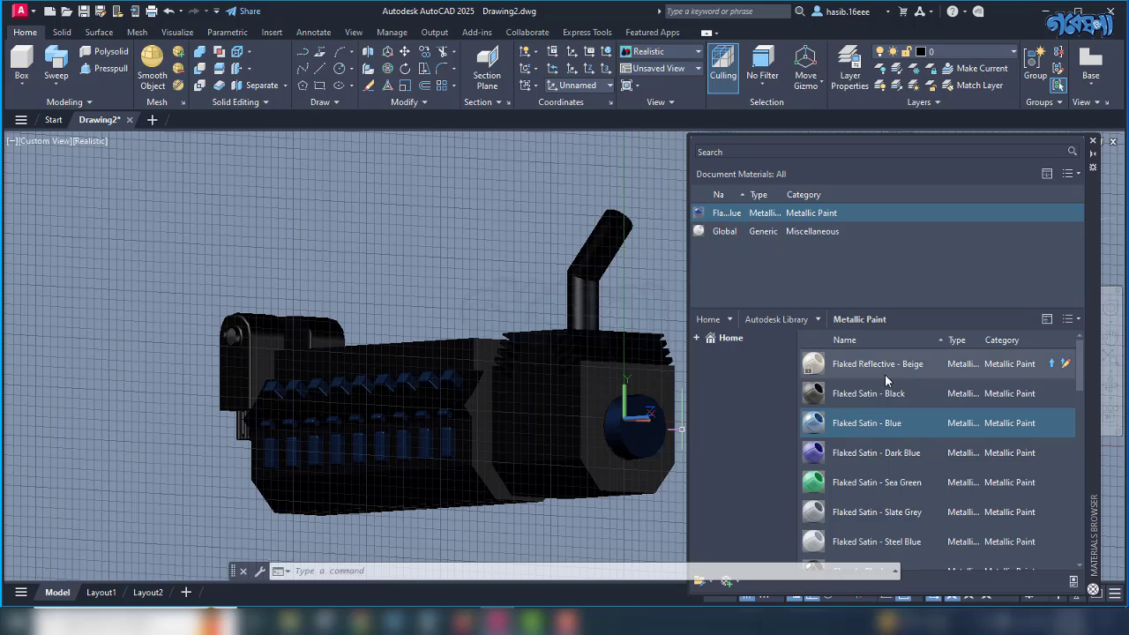
{"action": "scroll", "coordinate": [886, 380], "scroll_direction": "down", "scroll_amount": 2}
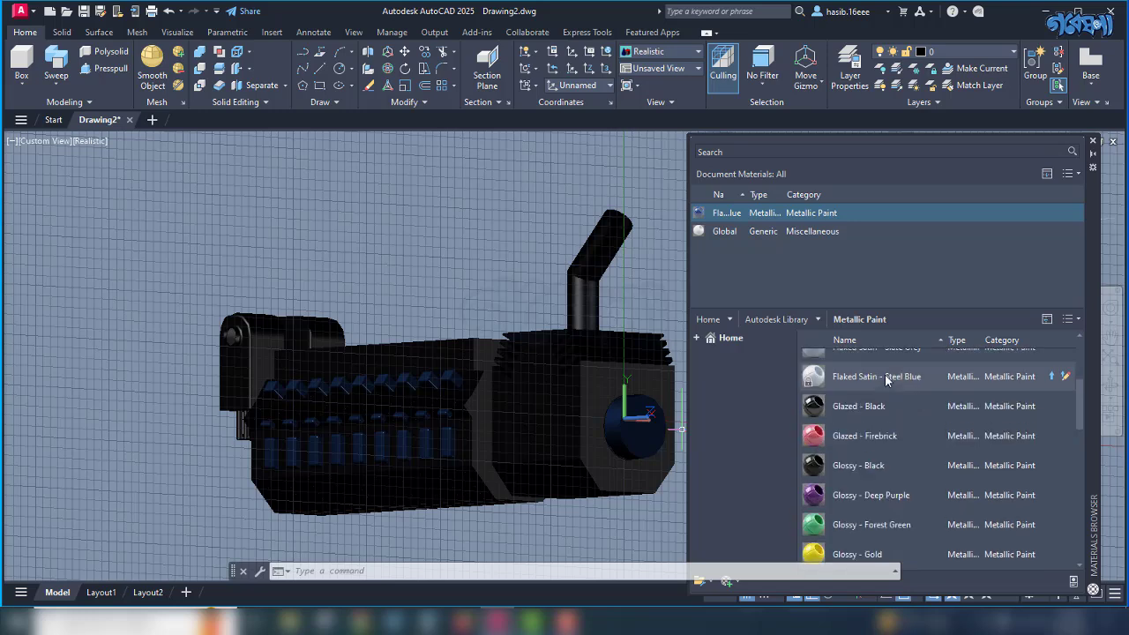
{"action": "scroll", "coordinate": [886, 380], "scroll_direction": "up", "scroll_amount": 1}
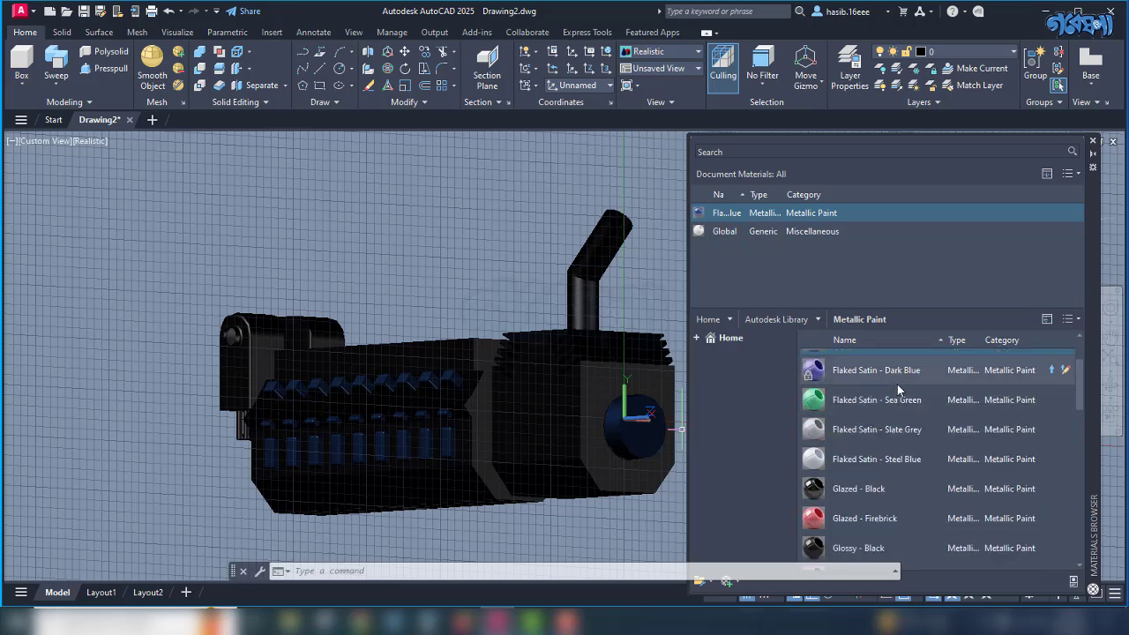
{"action": "scroll", "coordinate": [894, 418], "scroll_direction": "down", "scroll_amount": 1}
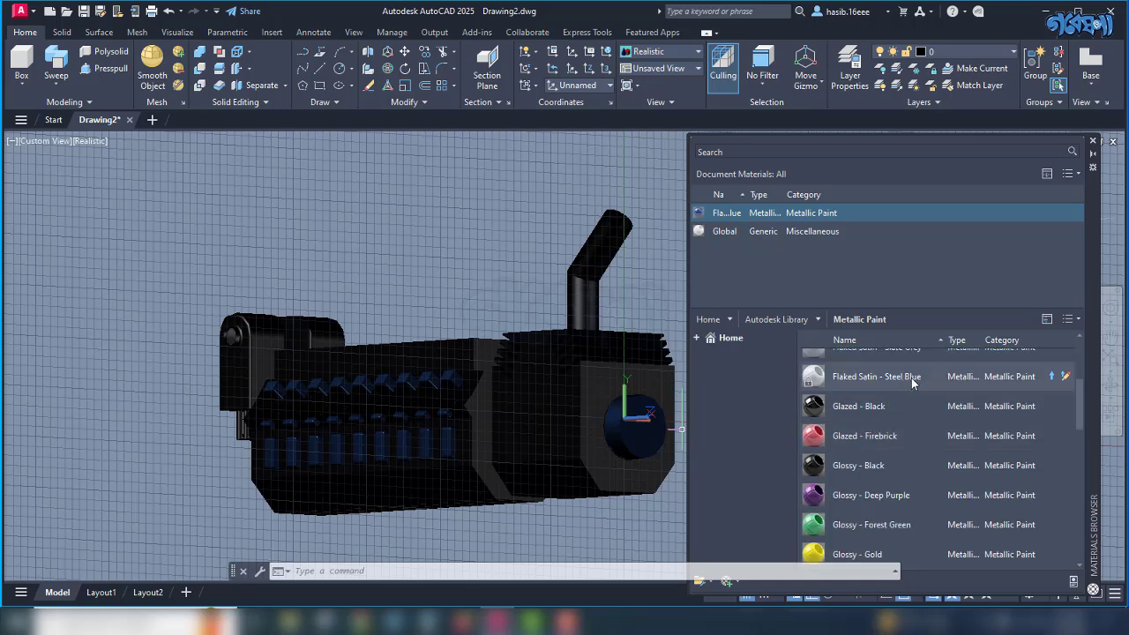
{"action": "scroll", "coordinate": [911, 377], "scroll_direction": "down", "scroll_amount": 1}
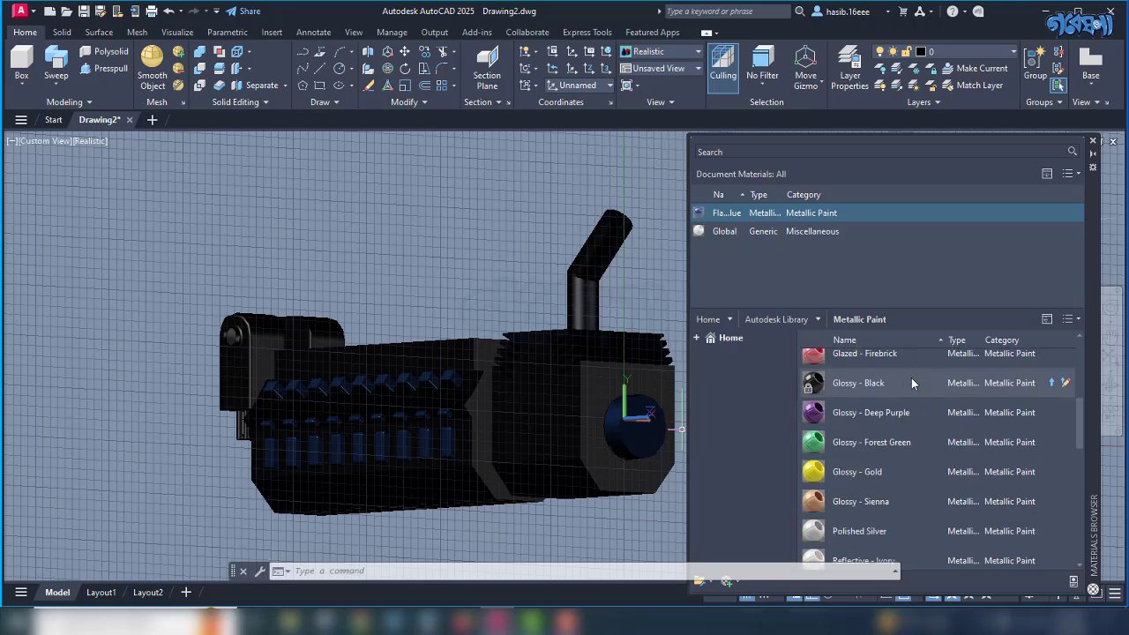
{"action": "scroll", "coordinate": [911, 377], "scroll_direction": "down", "scroll_amount": 1}
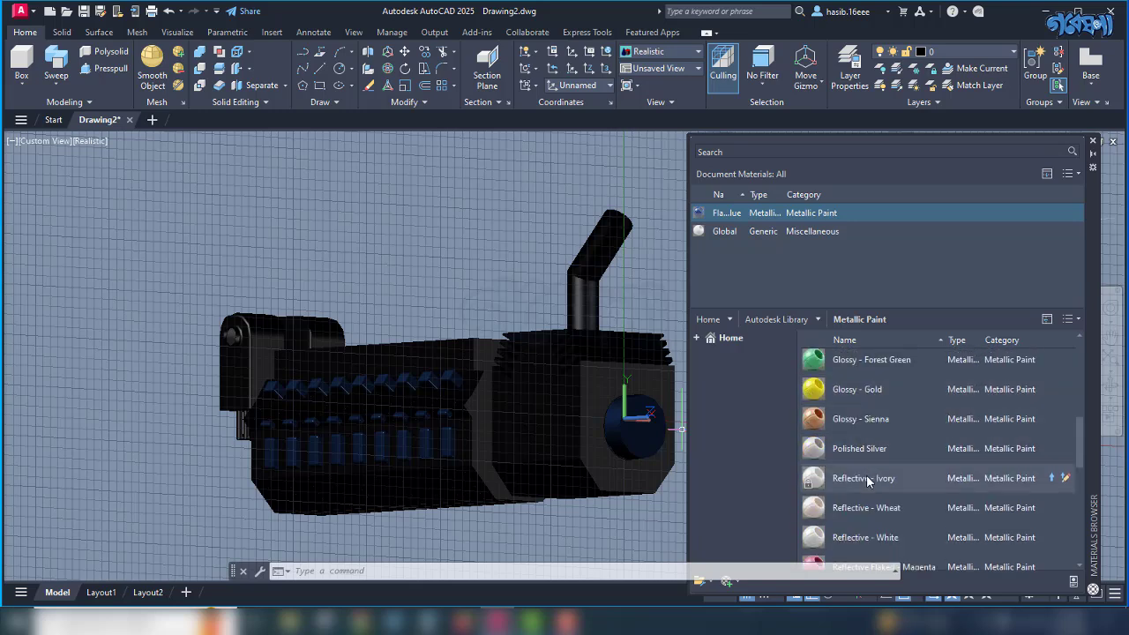
{"action": "left_click", "coordinate": [1050, 449]}
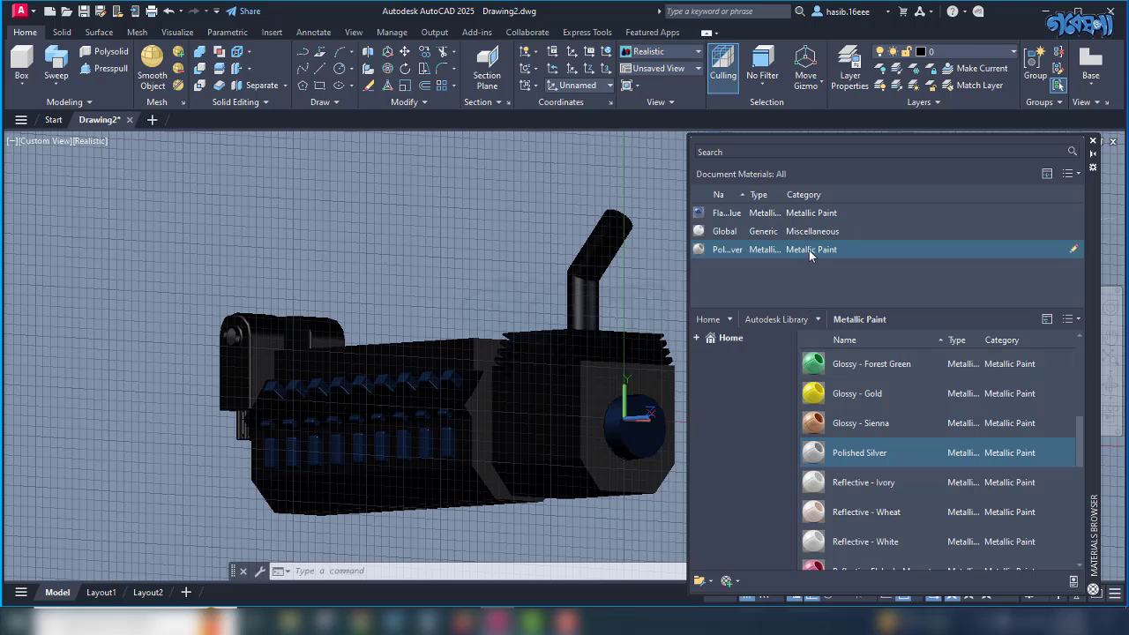
Drag Polished Silver from Document Materials onto the right housing part.
{"action": "left_click_drag", "start_coordinate": [808, 250], "coordinate": [747, 320]}
{"action": "left_click_drag", "start_coordinate": [579, 394], "coordinate": [583, 399]}
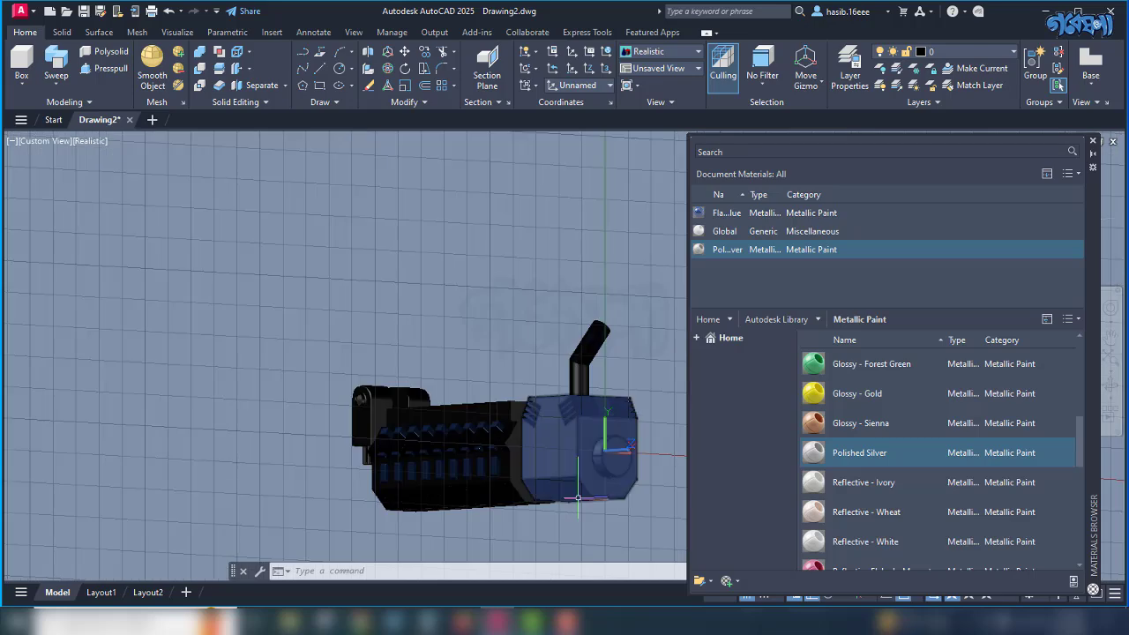
{"action": "scroll", "coordinate": [559, 464], "scroll_direction": "up", "scroll_amount": 3}
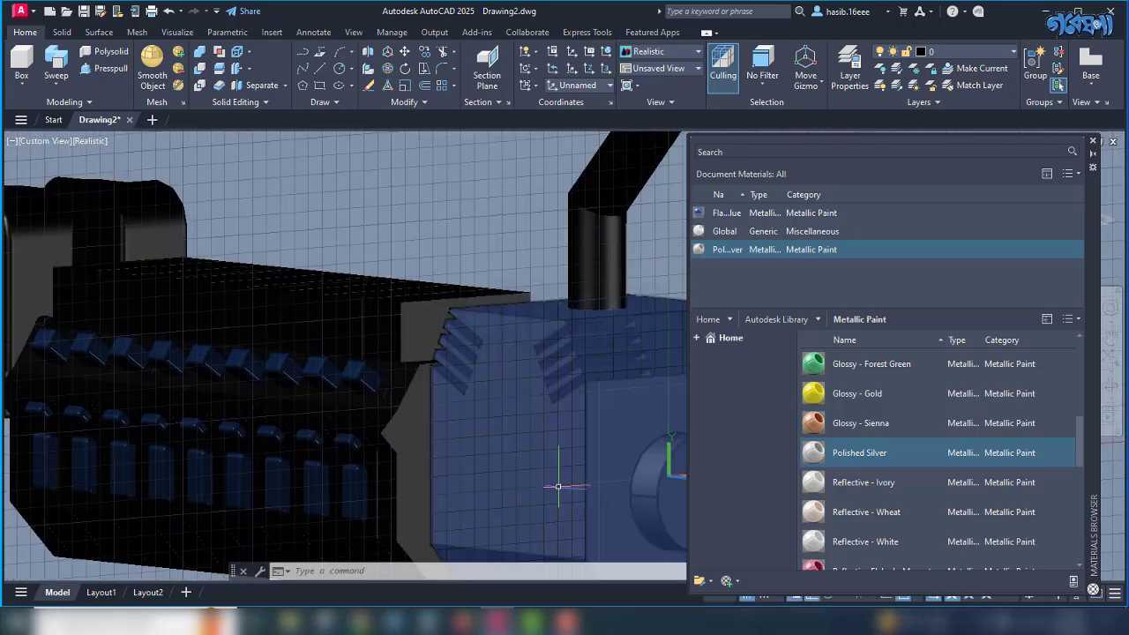
{"action": "scroll", "coordinate": [555, 436], "scroll_direction": "down", "scroll_amount": 5}
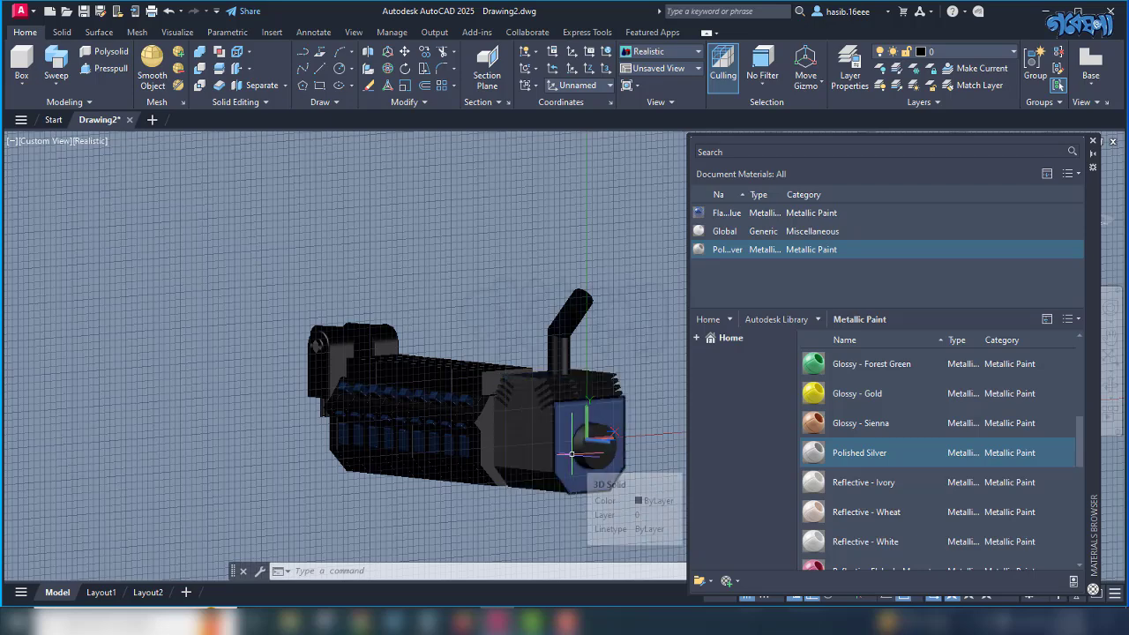
{"action": "scroll", "coordinate": [572, 454], "scroll_direction": "up", "scroll_amount": 6}
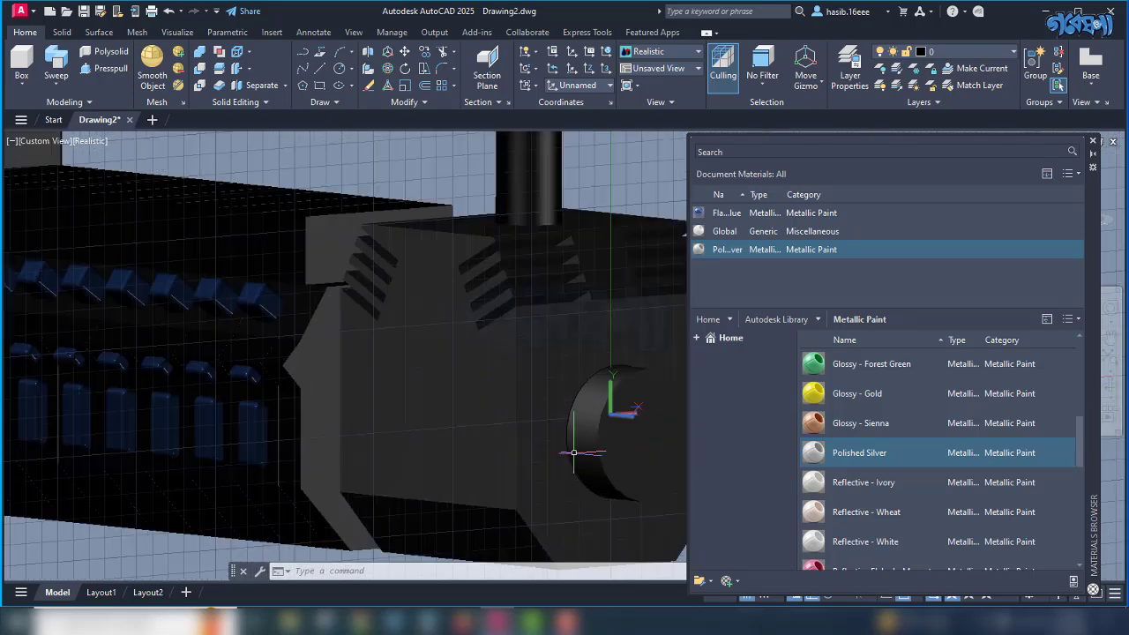
{"action": "scroll", "coordinate": [573, 453], "scroll_direction": "down", "scroll_amount": 4}
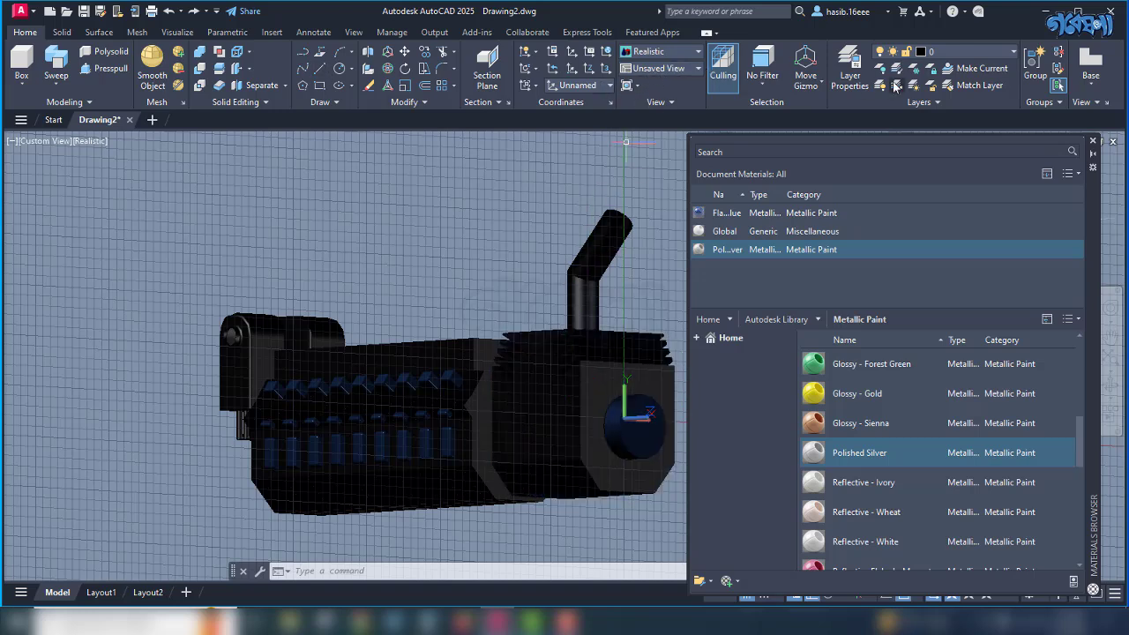
With the Face selection filter, pick the housing's left, front and top faces.
{"action": "left_click", "coordinate": [769, 80]}
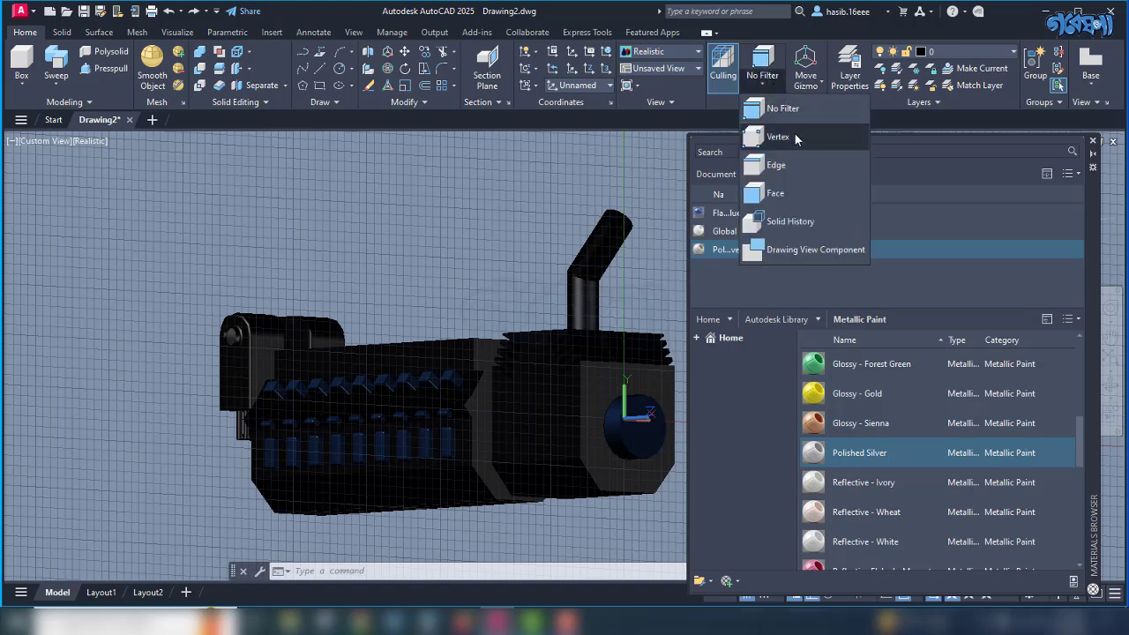
{"action": "left_click", "coordinate": [787, 193]}
{"action": "left_click", "coordinate": [600, 408]}
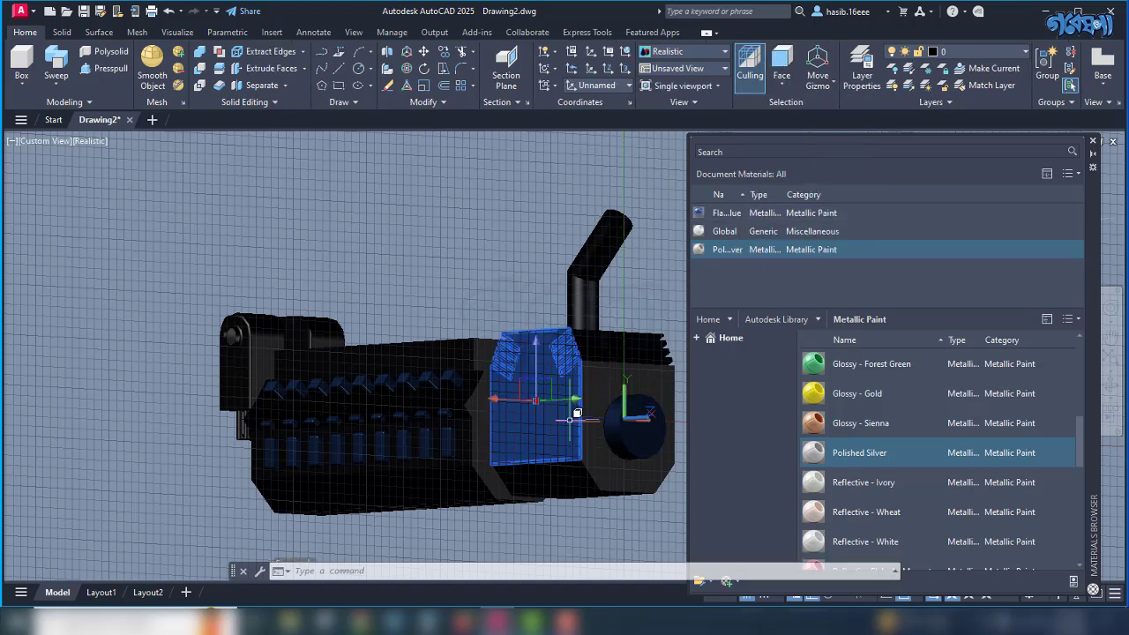
{"action": "left_click", "coordinate": [604, 407]}
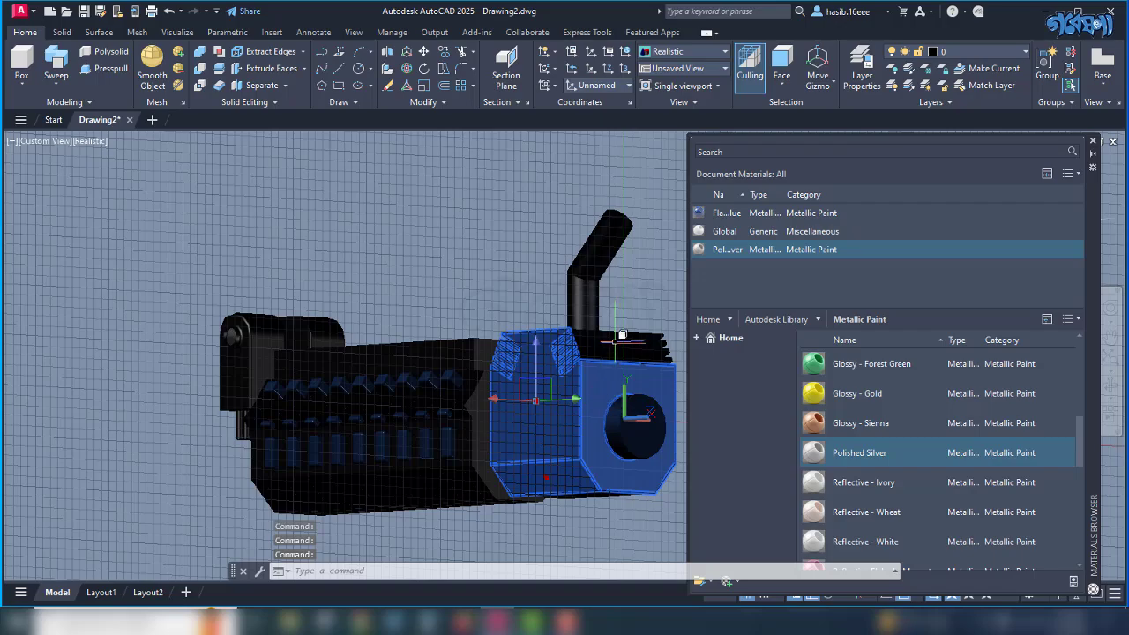
{"action": "left_click", "coordinate": [623, 339]}
{"action": "middle_click_drag", "start_coordinate": [619, 500], "coordinate": [618, 432], "text": "shift"}
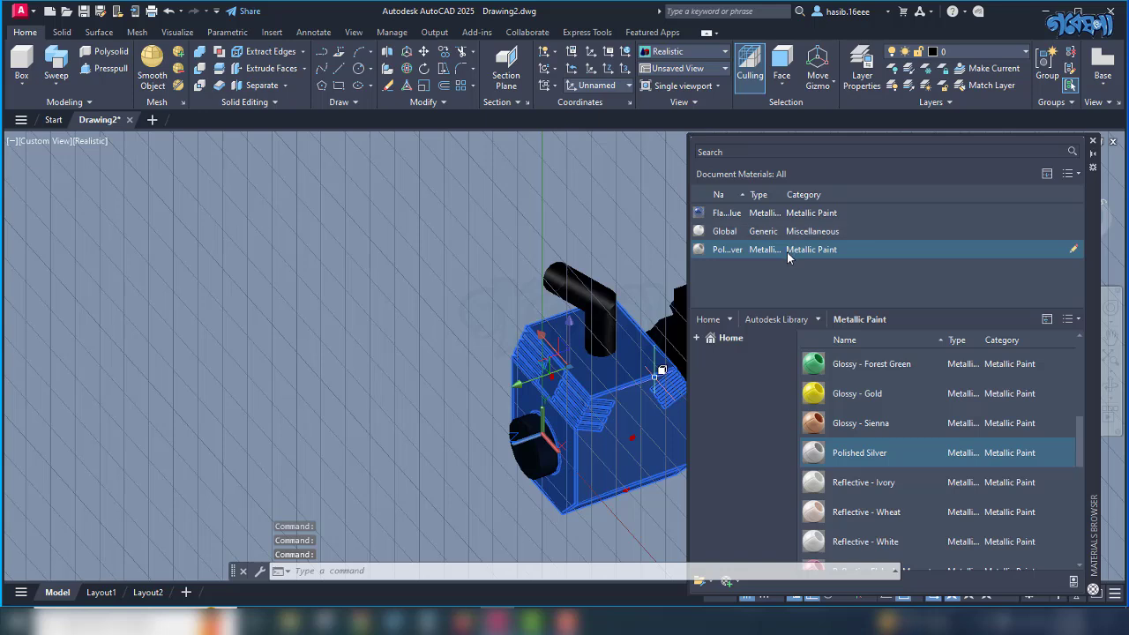
Assign Polished Silver to those faces and open its material editor.
{"action": "right_click", "coordinate": [809, 248]}
{"action": "left_click", "coordinate": [847, 259]}
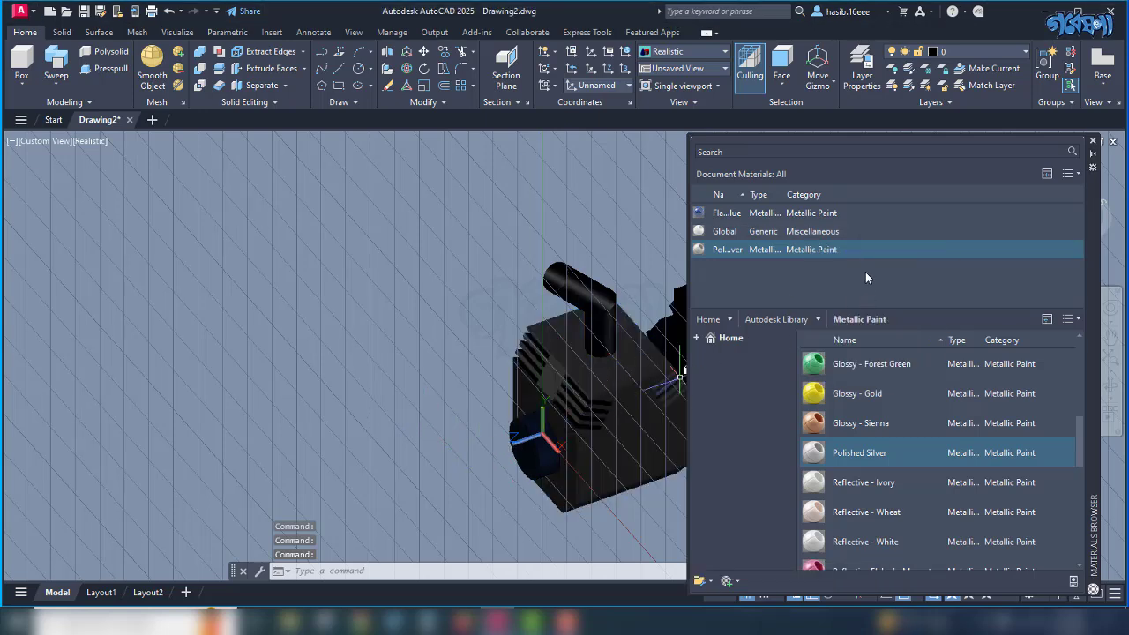
{"action": "left_click", "coordinate": [1073, 250]}
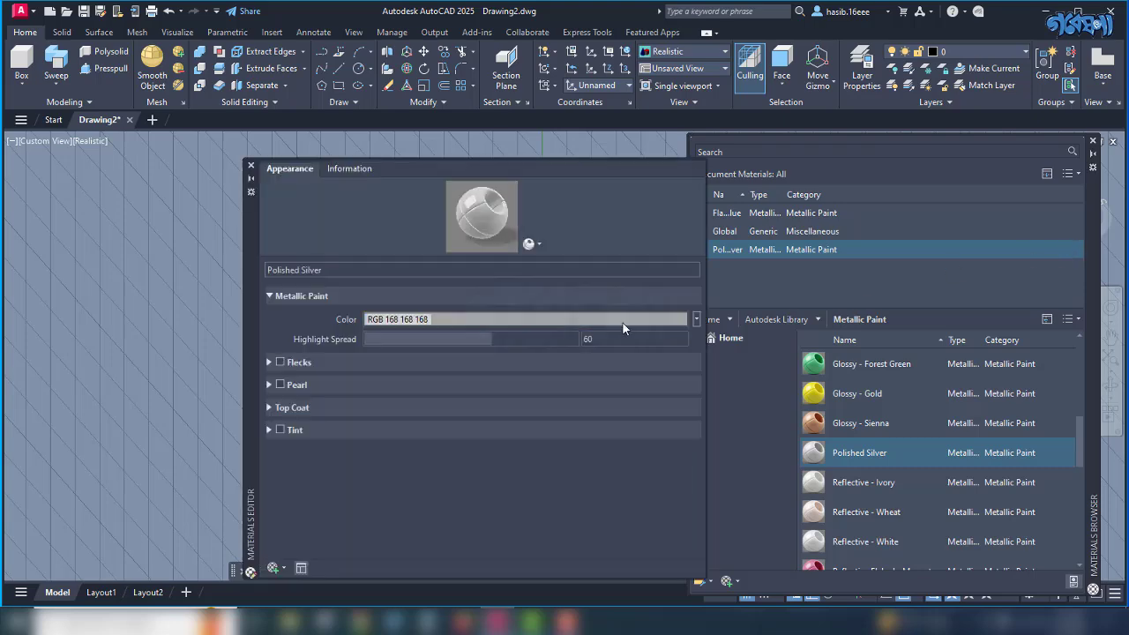
Lighten Polished Silver's colour to RGB 222 222 222 and close the editor.
{"action": "left_click", "coordinate": [636, 323]}
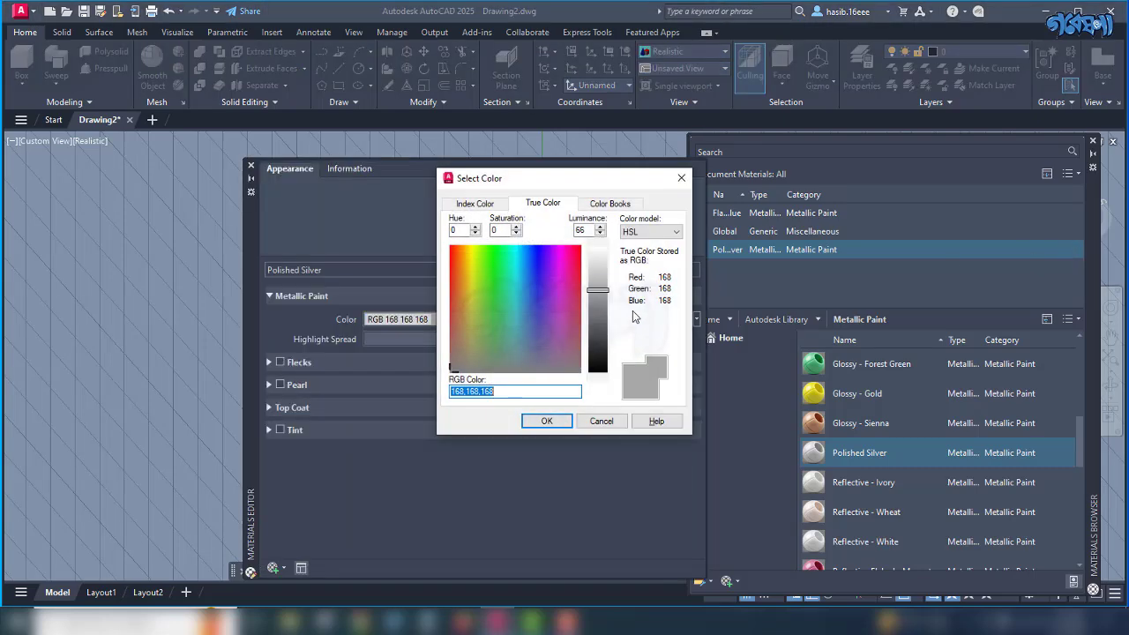
{"action": "left_click_drag", "start_coordinate": [601, 293], "coordinate": [602, 269]}
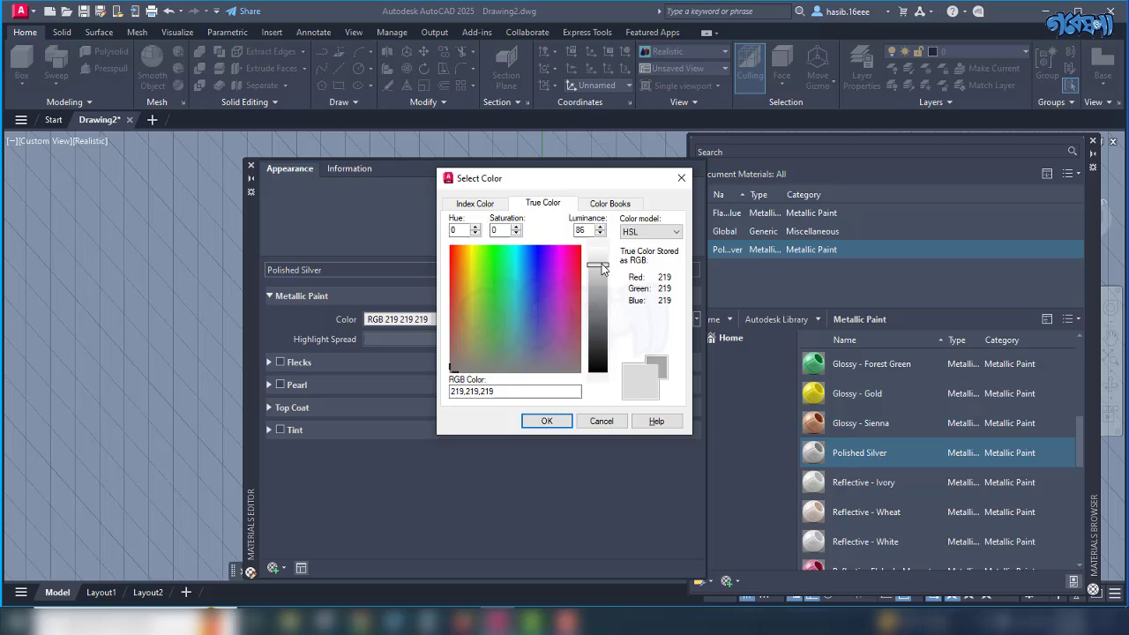
{"action": "left_click", "coordinate": [548, 421]}
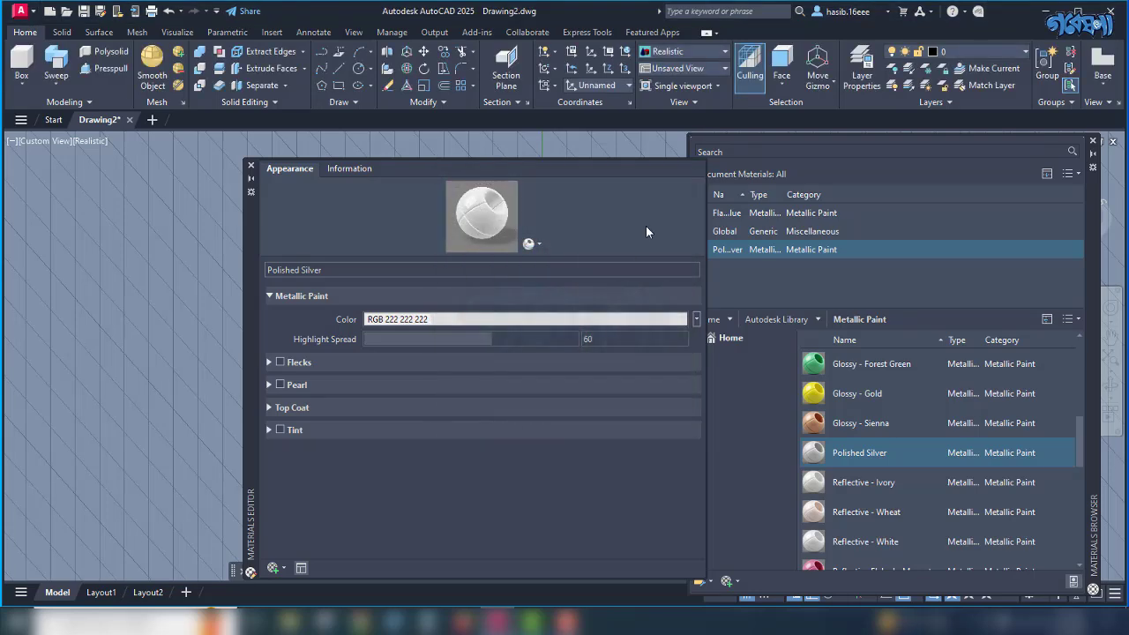
{"action": "left_click", "coordinate": [251, 169]}
{"action": "scroll", "coordinate": [416, 370], "scroll_direction": "up", "scroll_amount": 5}
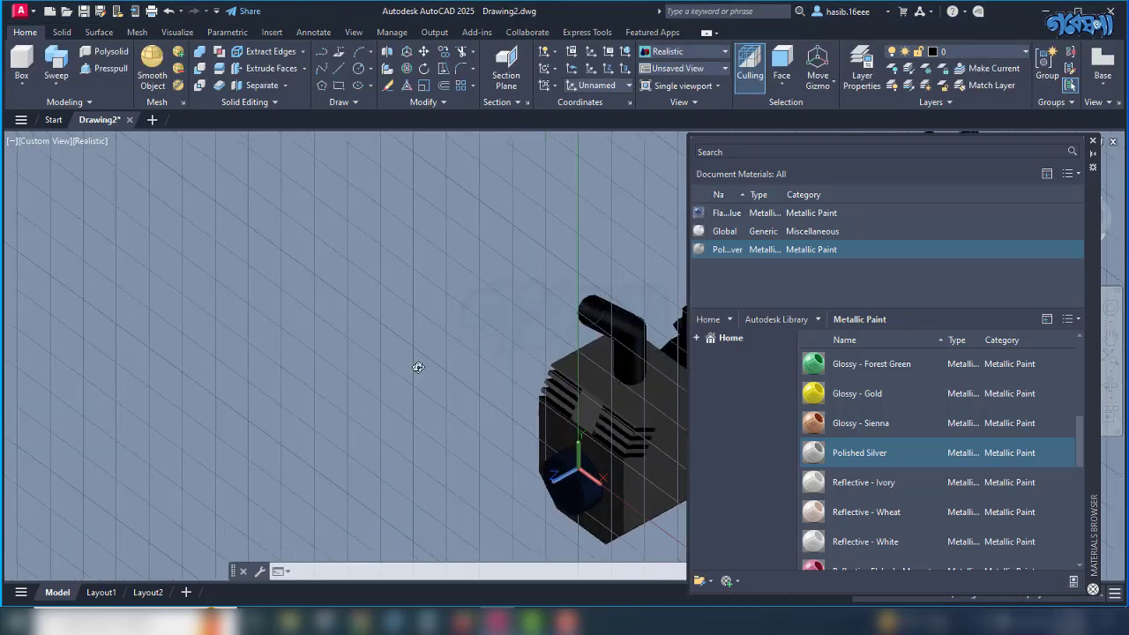
{"action": "middle_click_drag", "start_coordinate": [399, 354], "coordinate": [185, 357]}
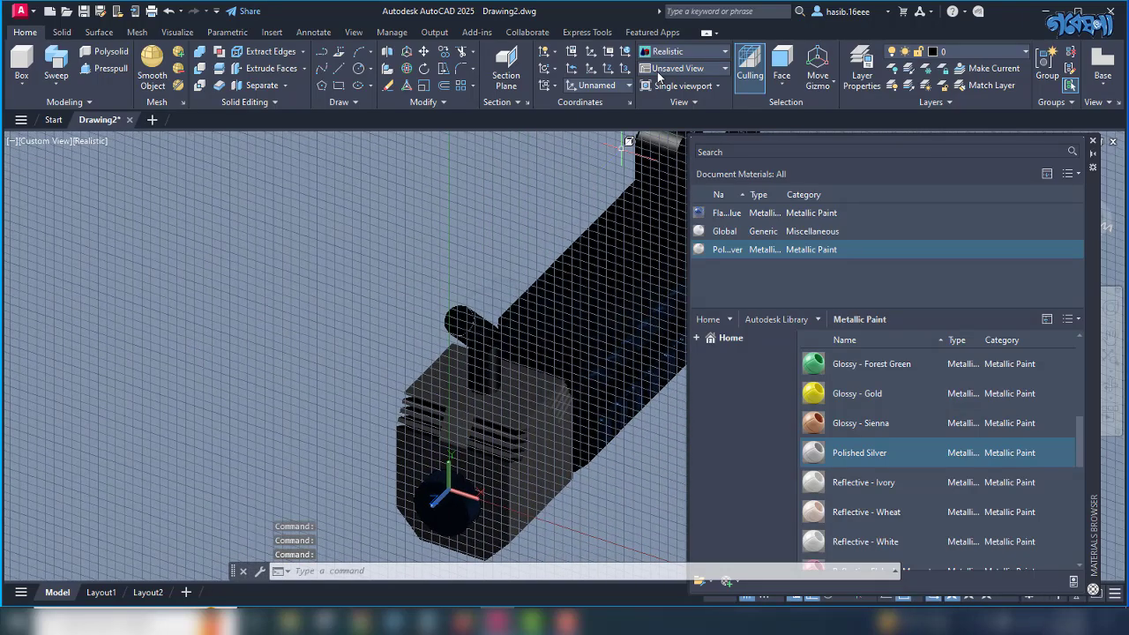
Set the UCS to World, view the model from above, and switch the selection filter to No Filter.
{"action": "left_click", "coordinate": [625, 85]}
{"action": "left_click", "coordinate": [590, 103]}
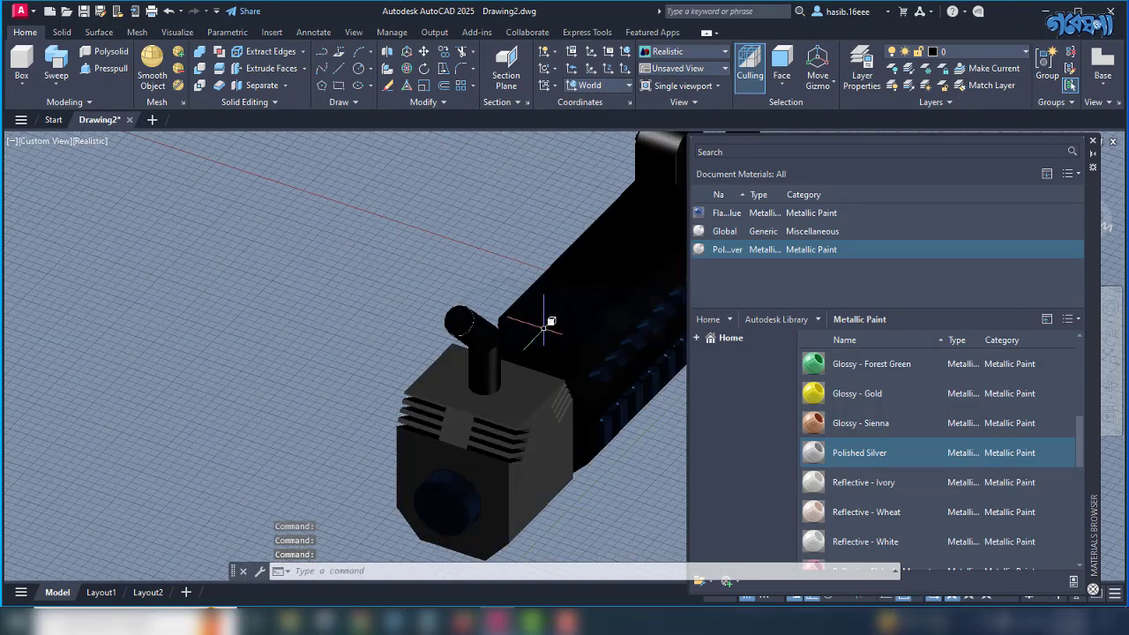
{"action": "middle_click_drag", "start_coordinate": [537, 320], "coordinate": [541, 373], "text": "shift"}
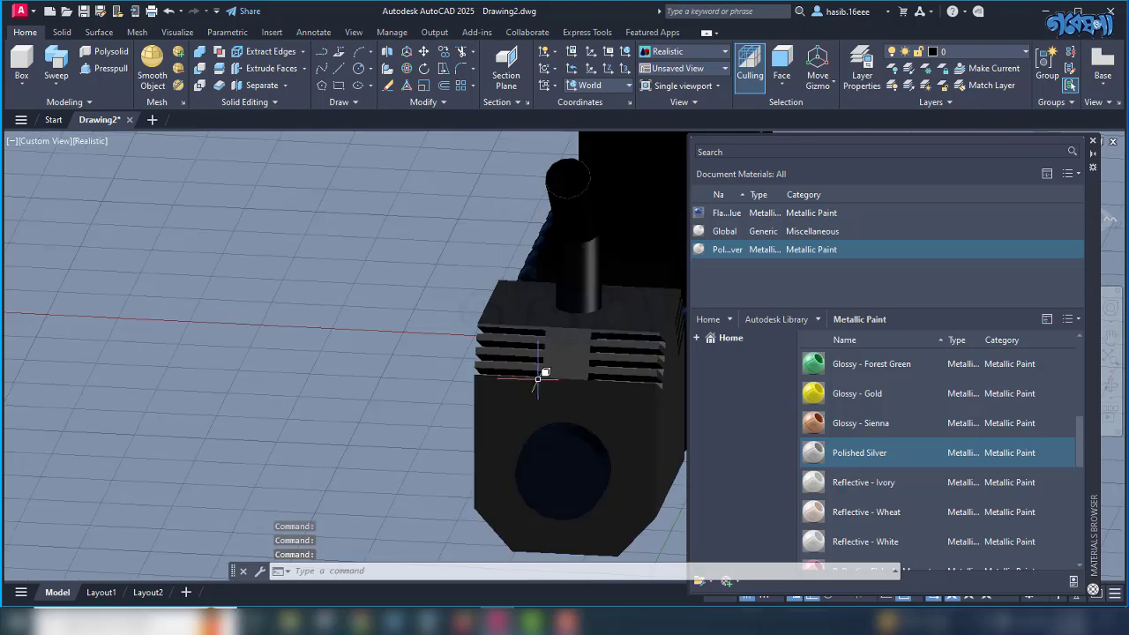
{"action": "middle_click_drag", "start_coordinate": [336, 364], "coordinate": [514, 454], "text": "shift"}
{"action": "scroll", "coordinate": [455, 464], "scroll_direction": "down", "scroll_amount": 2}
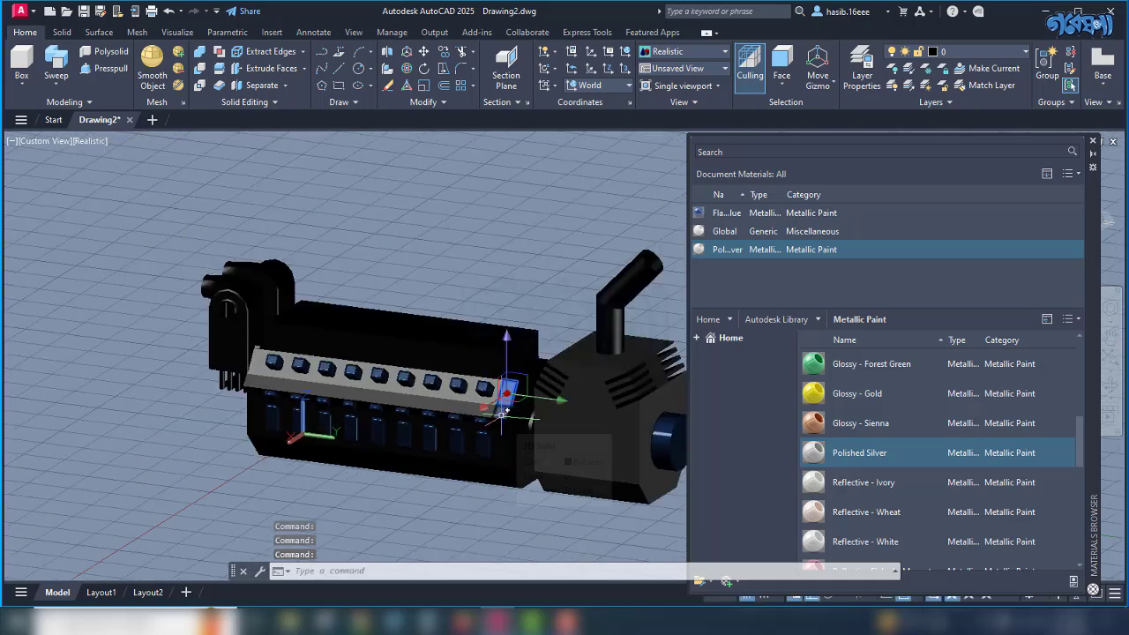
{"action": "key", "text": "Escape"}
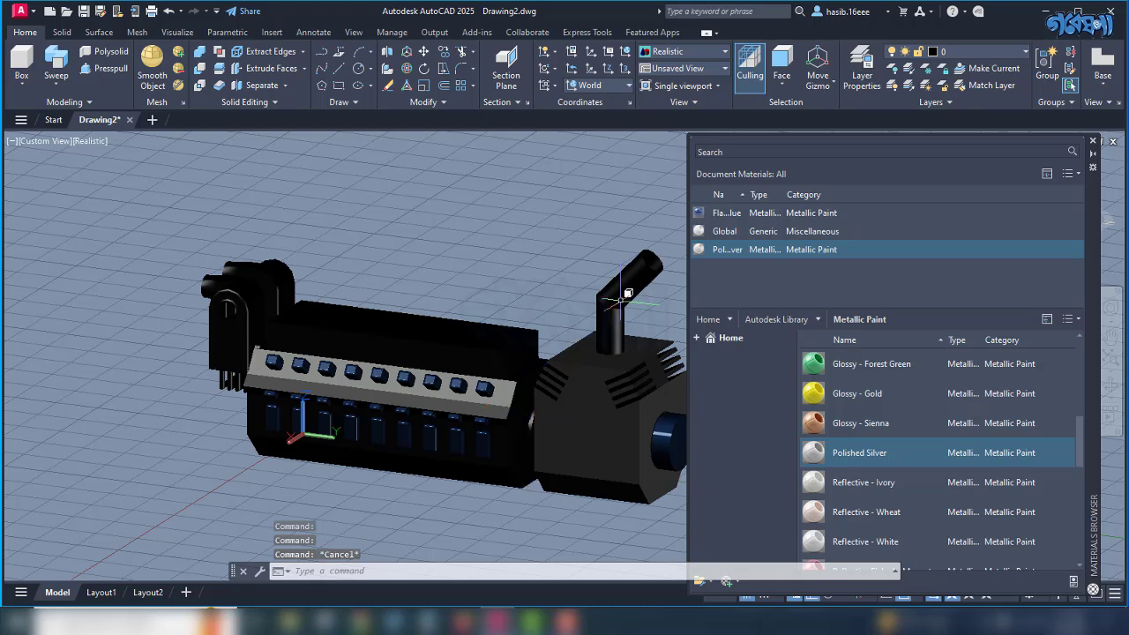
{"action": "left_click", "coordinate": [782, 84]}
{"action": "left_click", "coordinate": [805, 107]}
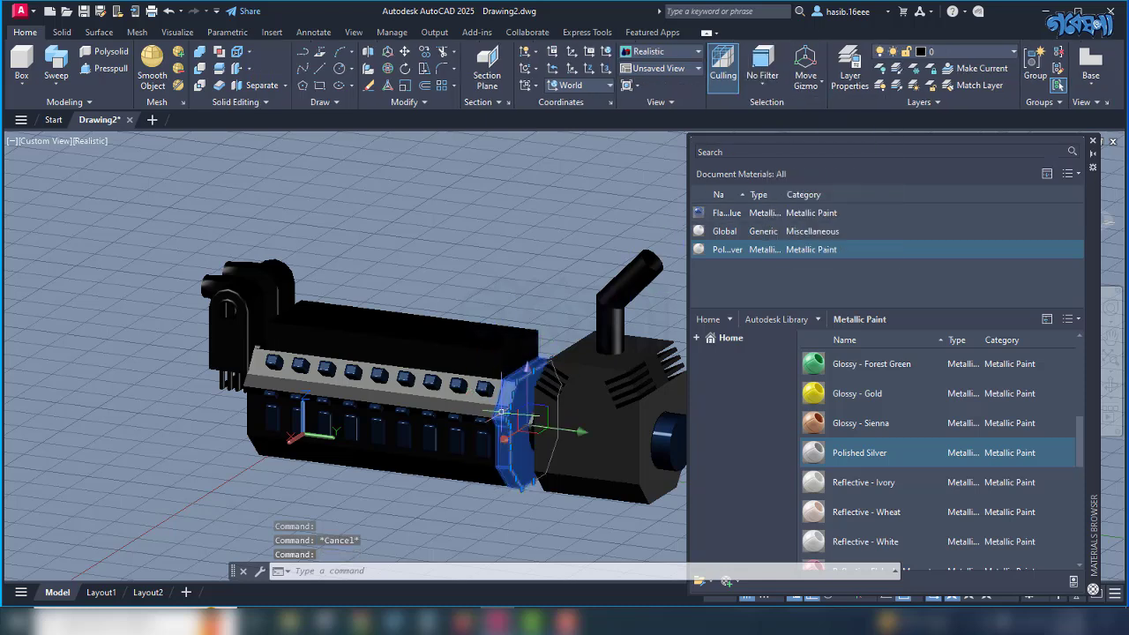
Select the row of cylinder blocks along the engine and assign Polished Silver to them.
{"action": "left_click", "coordinate": [448, 403]}
{"action": "left_click", "coordinate": [450, 403]}
{"action": "left_click", "coordinate": [427, 401]}
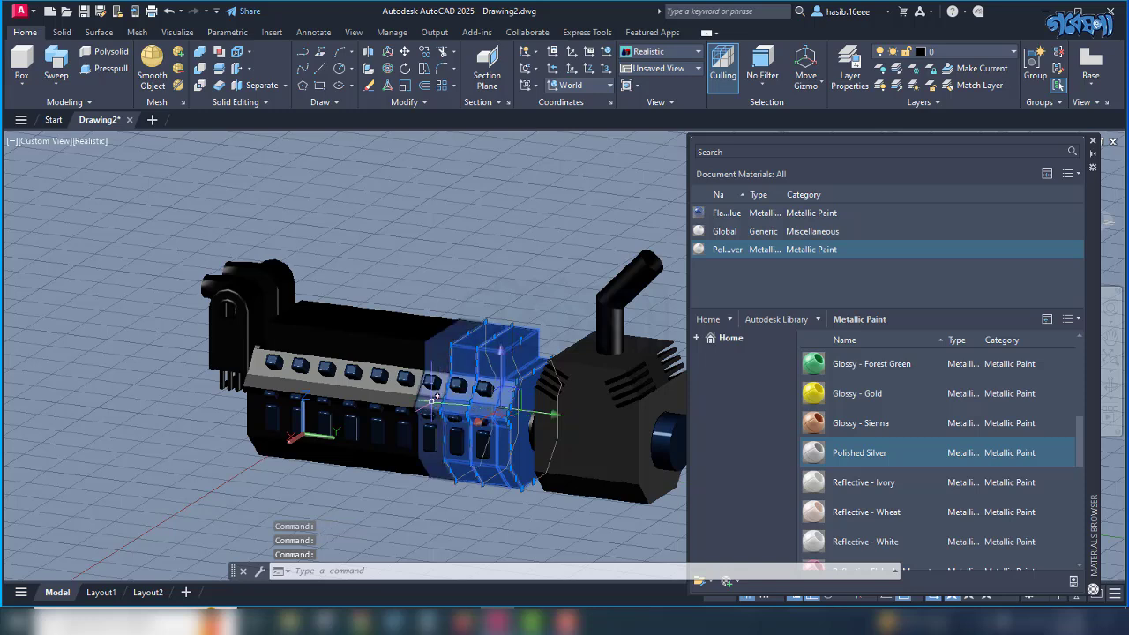
{"action": "left_click", "coordinate": [404, 401]}
{"action": "left_click", "coordinate": [379, 397]}
{"action": "left_click", "coordinate": [353, 394]}
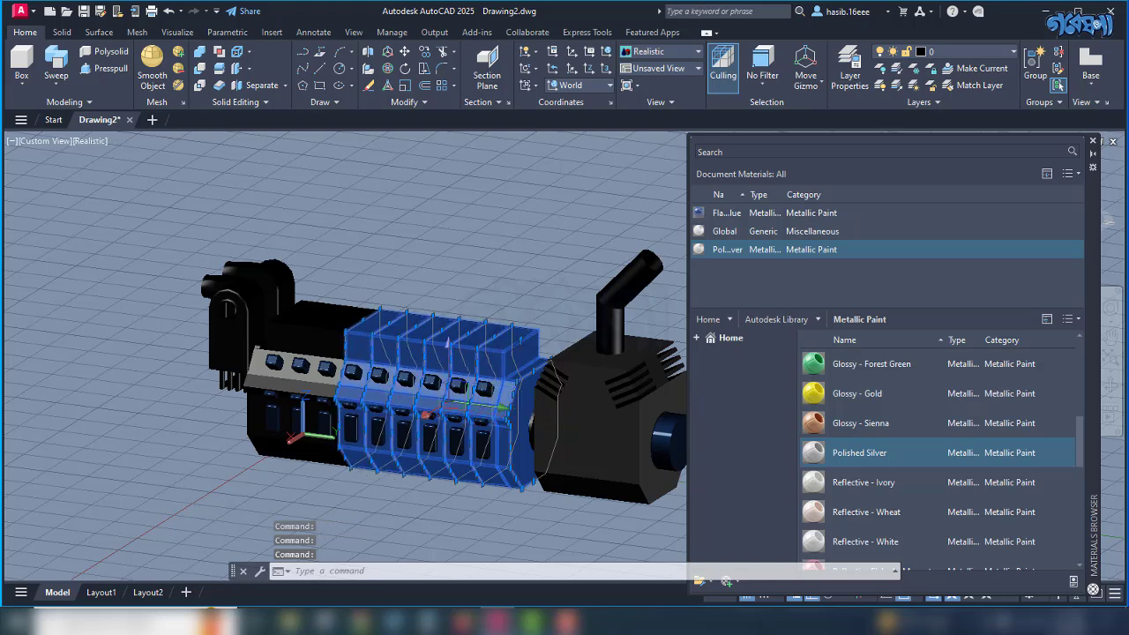
{"action": "left_click", "coordinate": [329, 391]}
{"action": "left_click", "coordinate": [283, 386]}
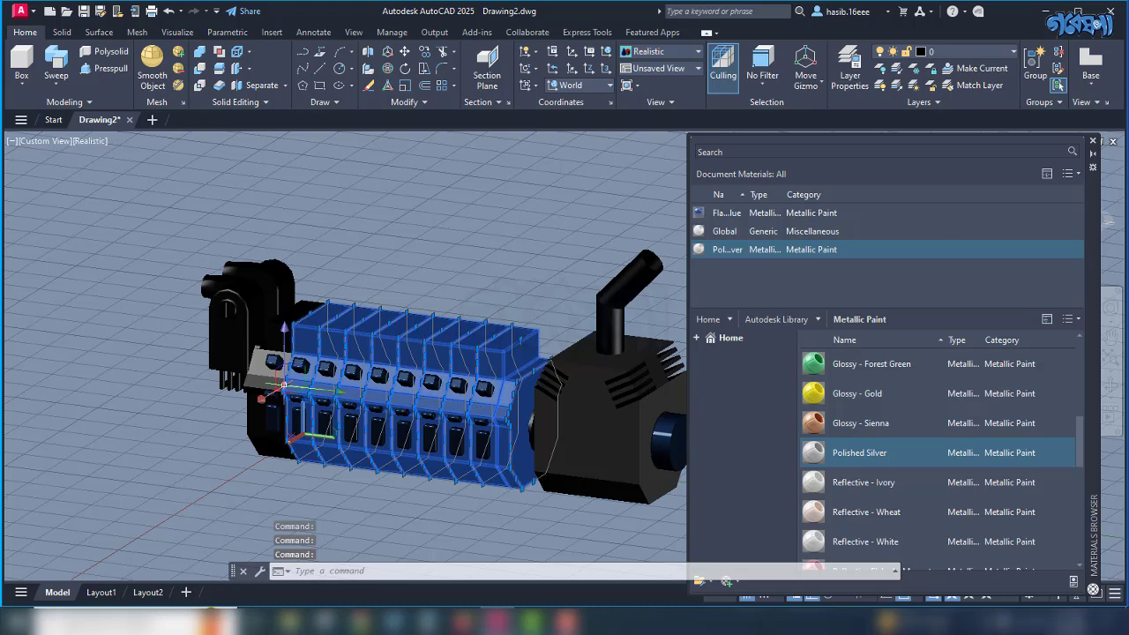
{"action": "left_click", "coordinate": [266, 369]}
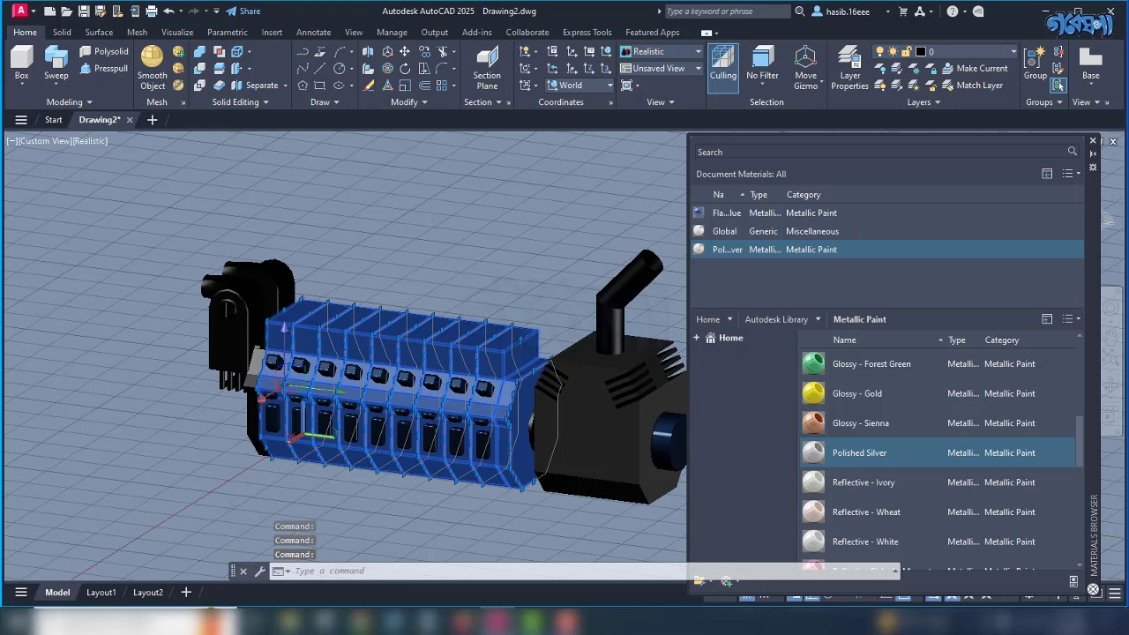
{"action": "right_click", "coordinate": [788, 250]}
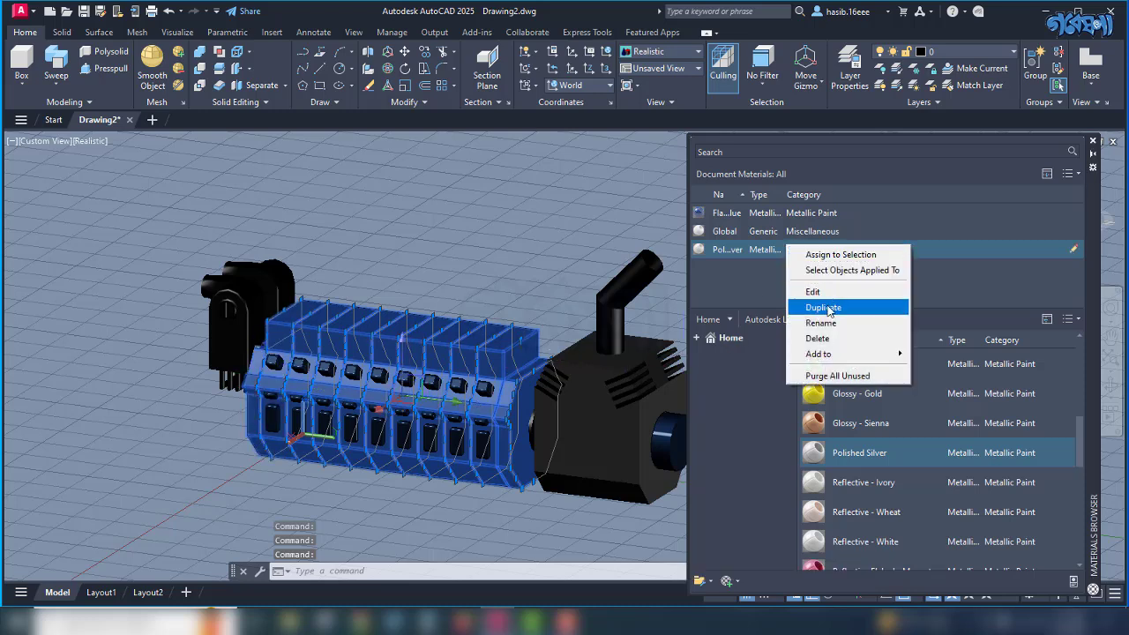
{"action": "left_click", "coordinate": [838, 254]}
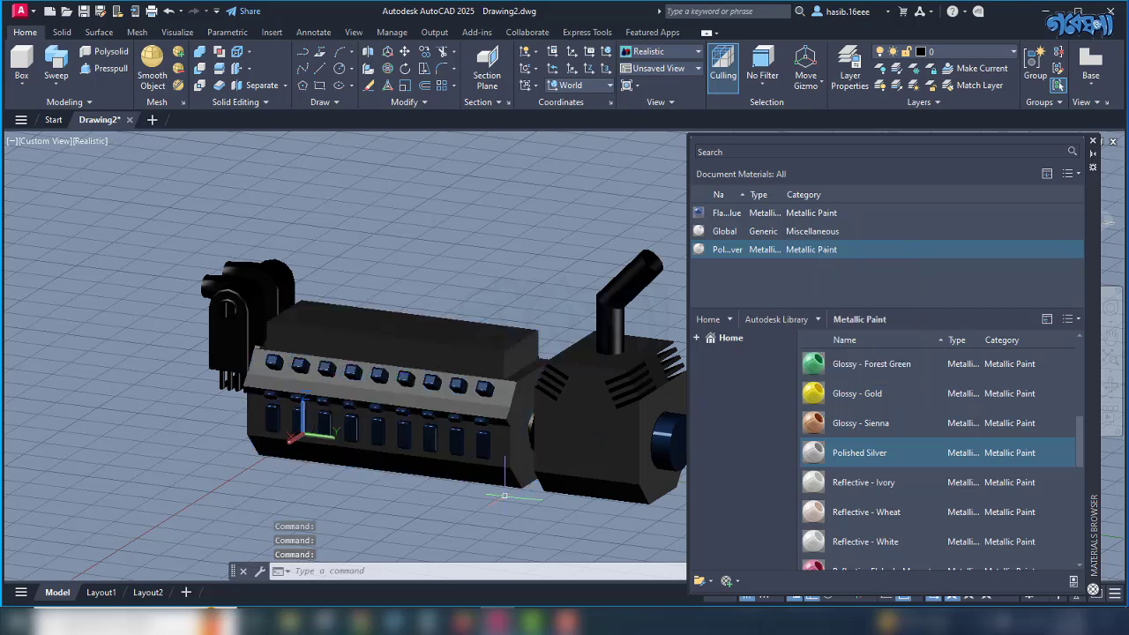
Apply Satin - Black to the right-hand gearbox block.
{"action": "middle_click_drag", "start_coordinate": [538, 529], "coordinate": [567, 523], "text": "shift"}
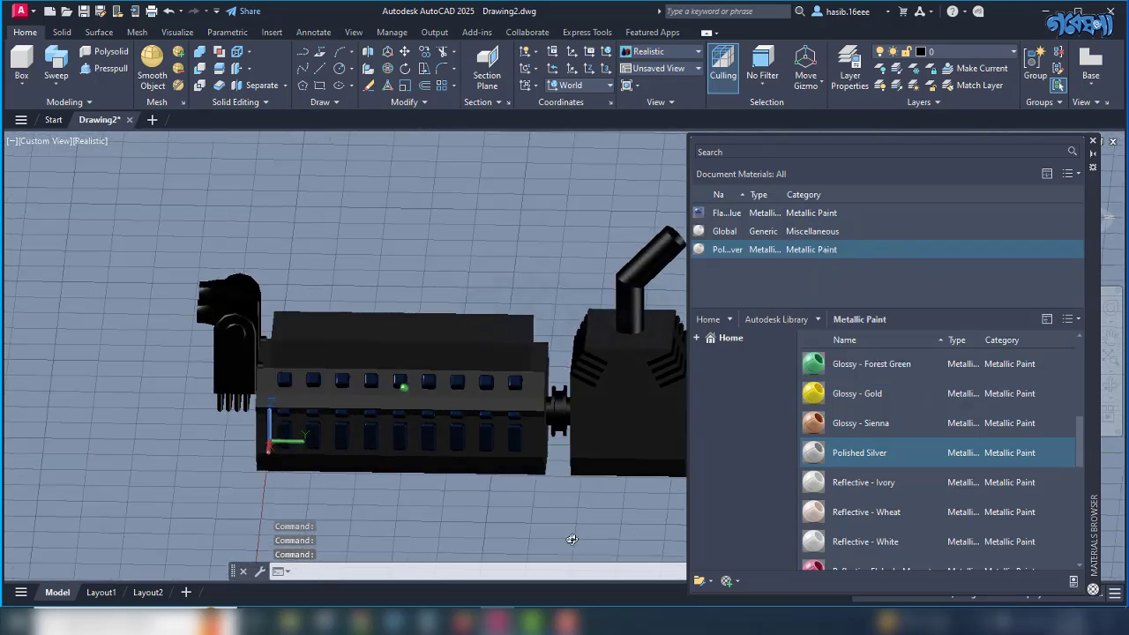
{"action": "left_click", "coordinate": [557, 411]}
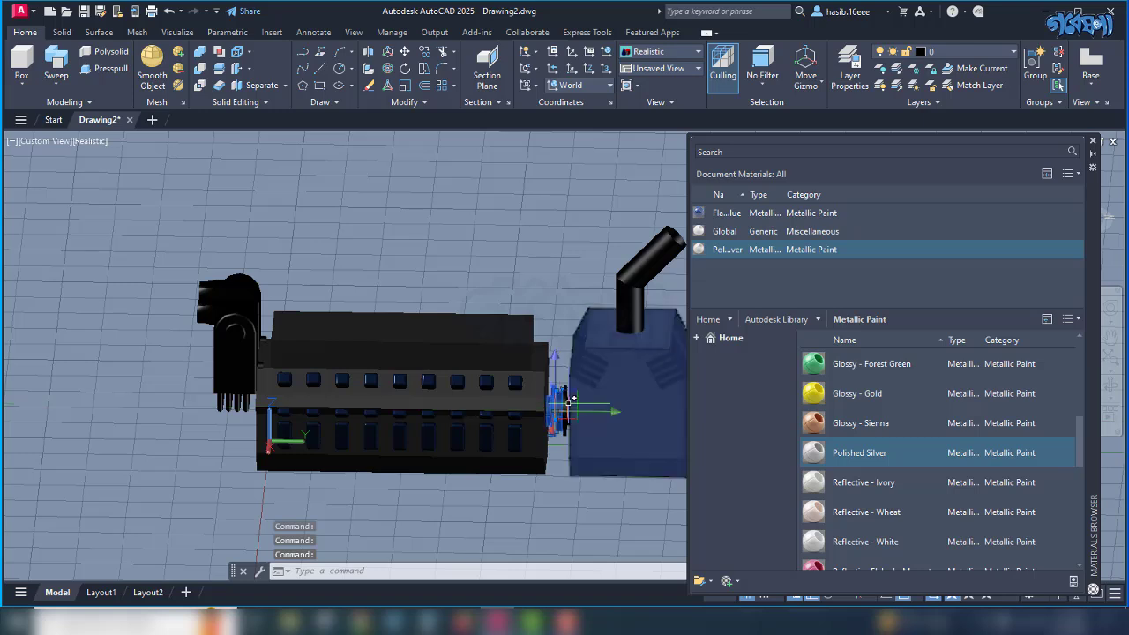
{"action": "left_click_drag", "start_coordinate": [555, 404], "coordinate": [551, 404]}
{"action": "key", "text": "Escape"}
{"action": "left_click", "coordinate": [656, 458]}
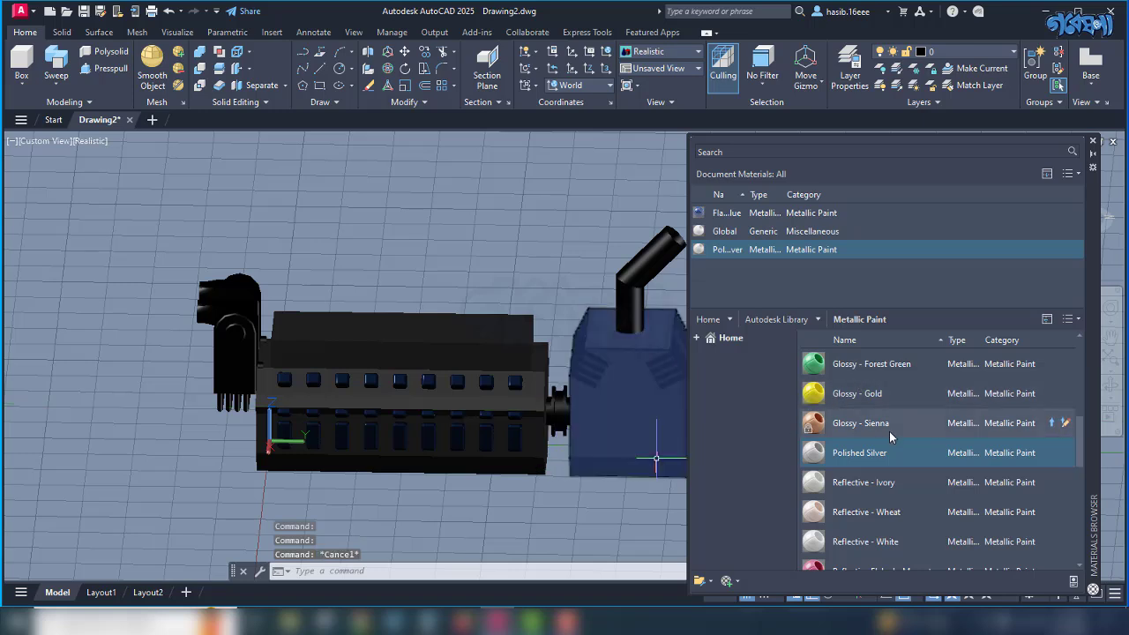
{"action": "scroll", "coordinate": [883, 442], "scroll_direction": "down", "scroll_amount": 5}
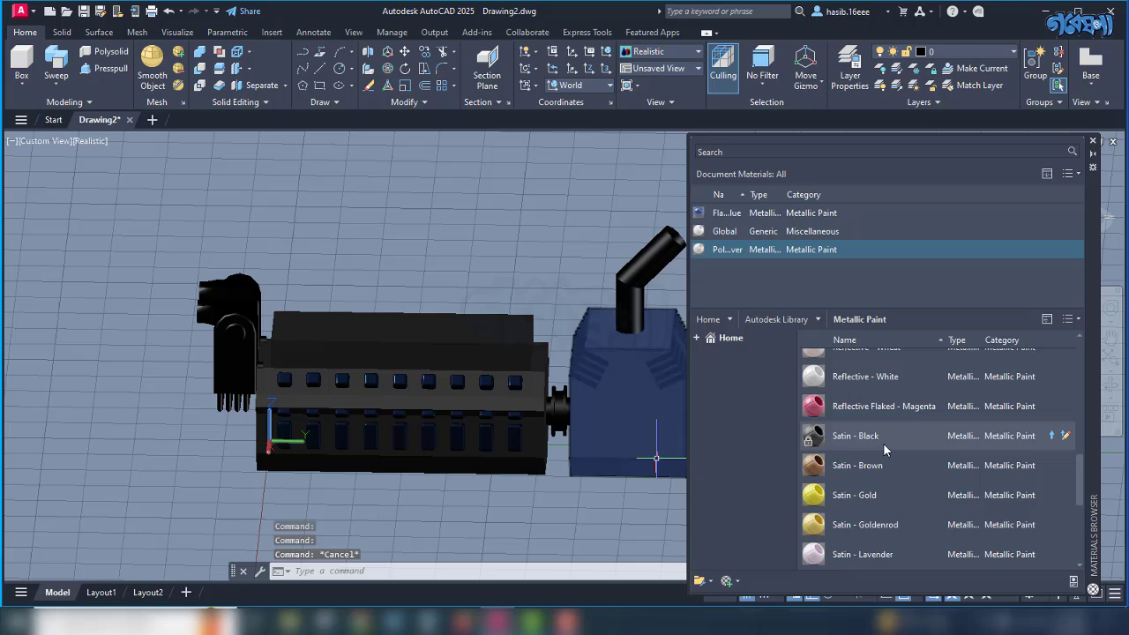
{"action": "left_click", "coordinate": [1051, 436]}
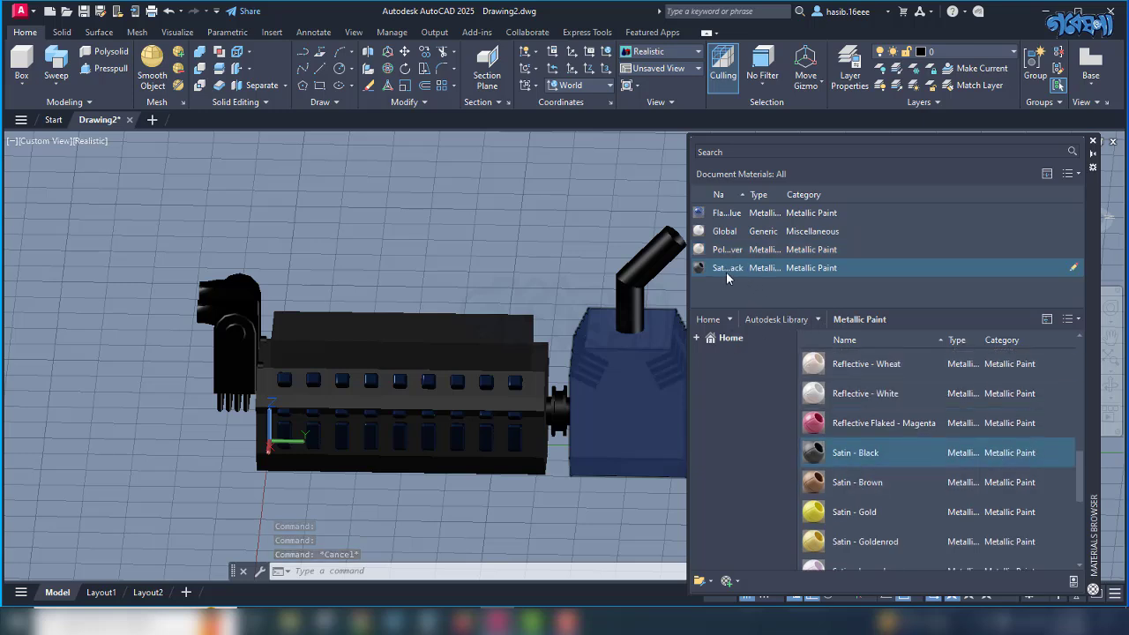
Assign Satin - Black to the small rings, angled pipe and lower-left bracket.
{"action": "key", "text": "Escape"}
{"action": "left_click", "coordinate": [550, 409]}
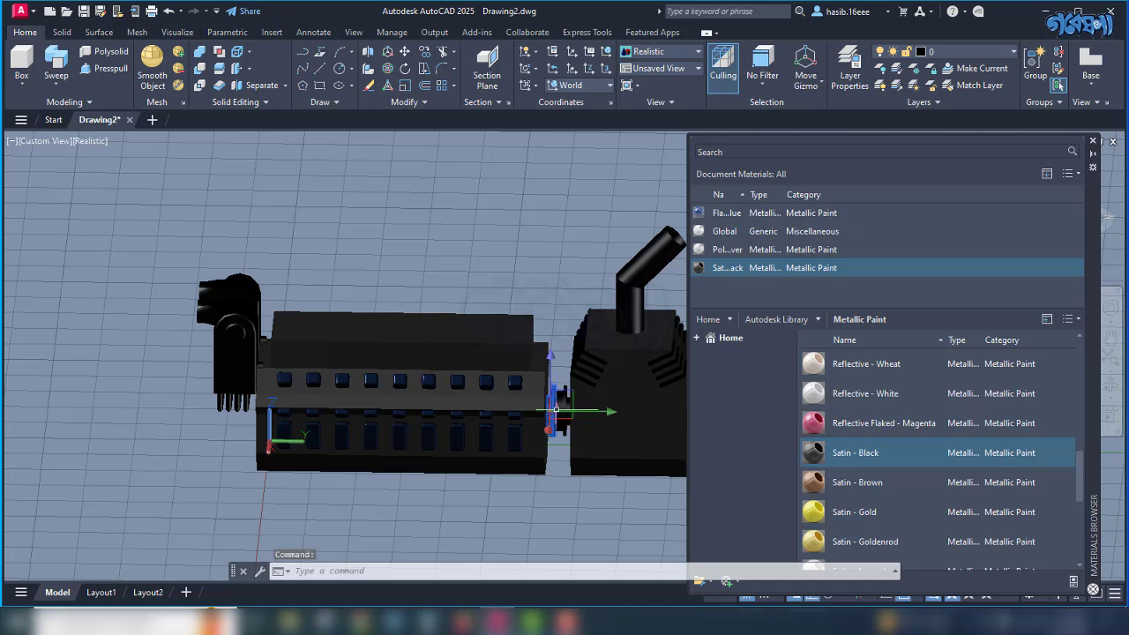
{"action": "left_click", "coordinate": [556, 404]}
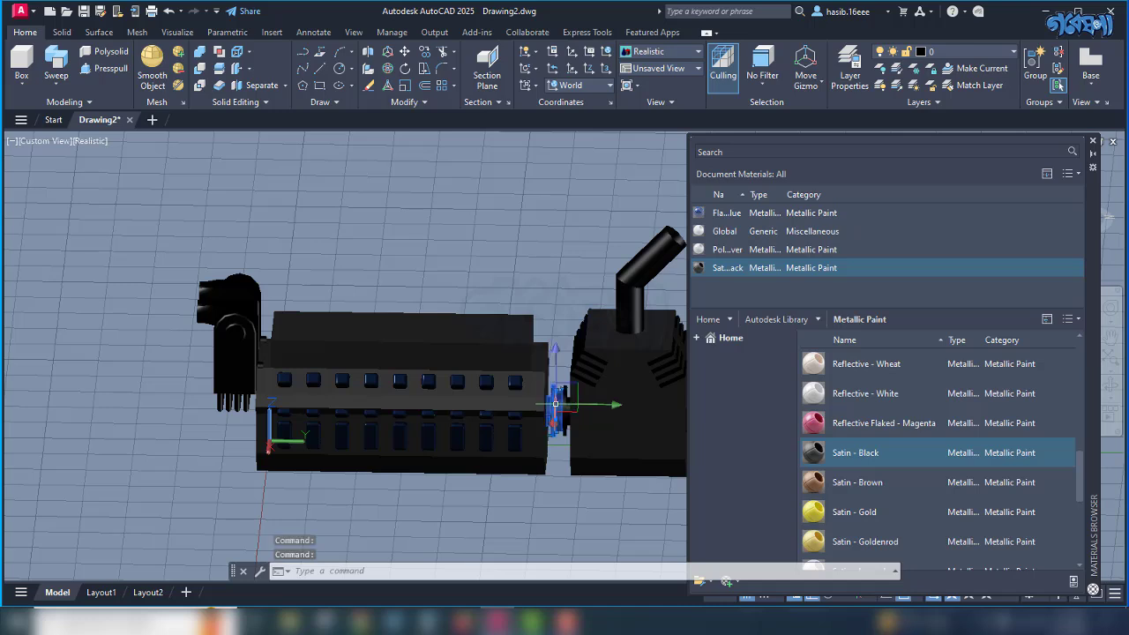
{"action": "left_click", "coordinate": [561, 404]}
{"action": "left_click", "coordinate": [644, 270]}
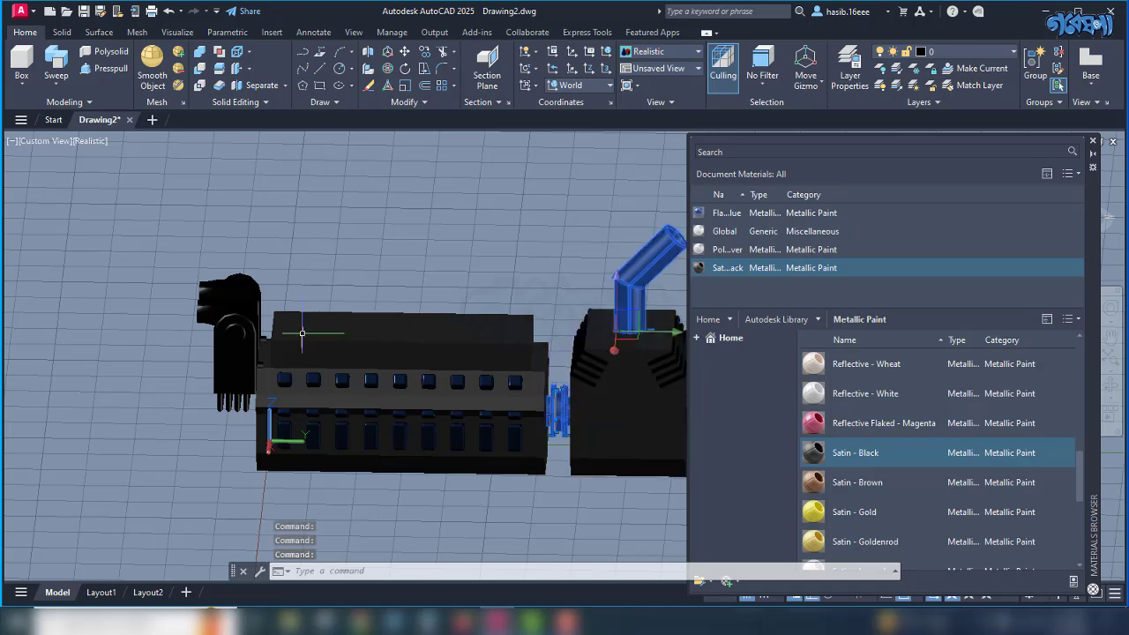
{"action": "middle_click_drag", "start_coordinate": [237, 422], "coordinate": [568, 423], "text": "shift"}
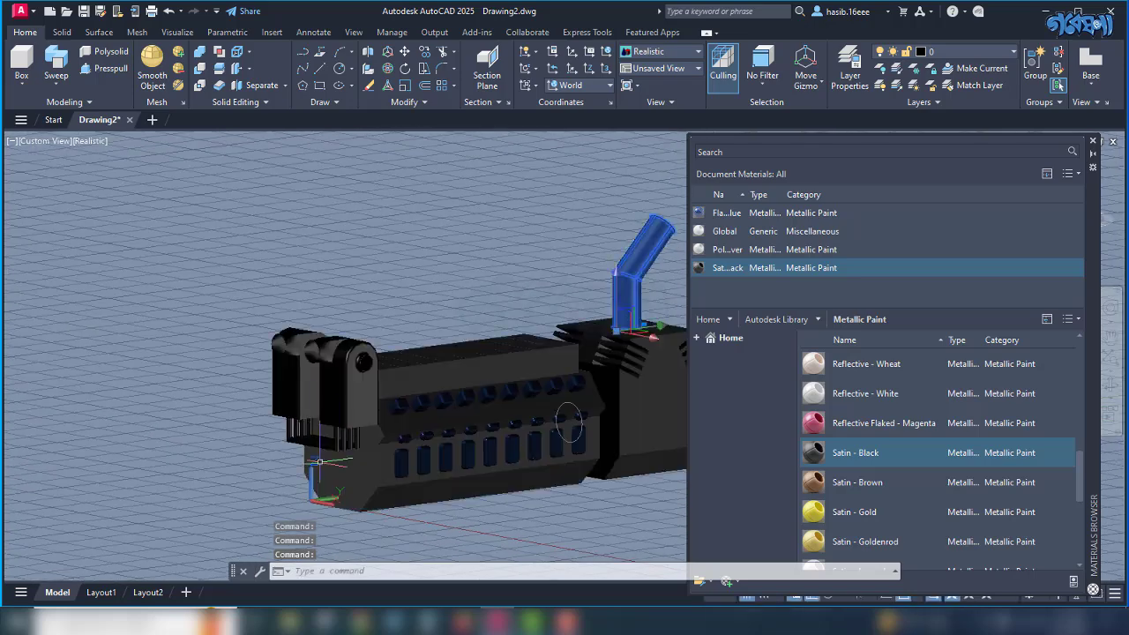
{"action": "left_click", "coordinate": [292, 432]}
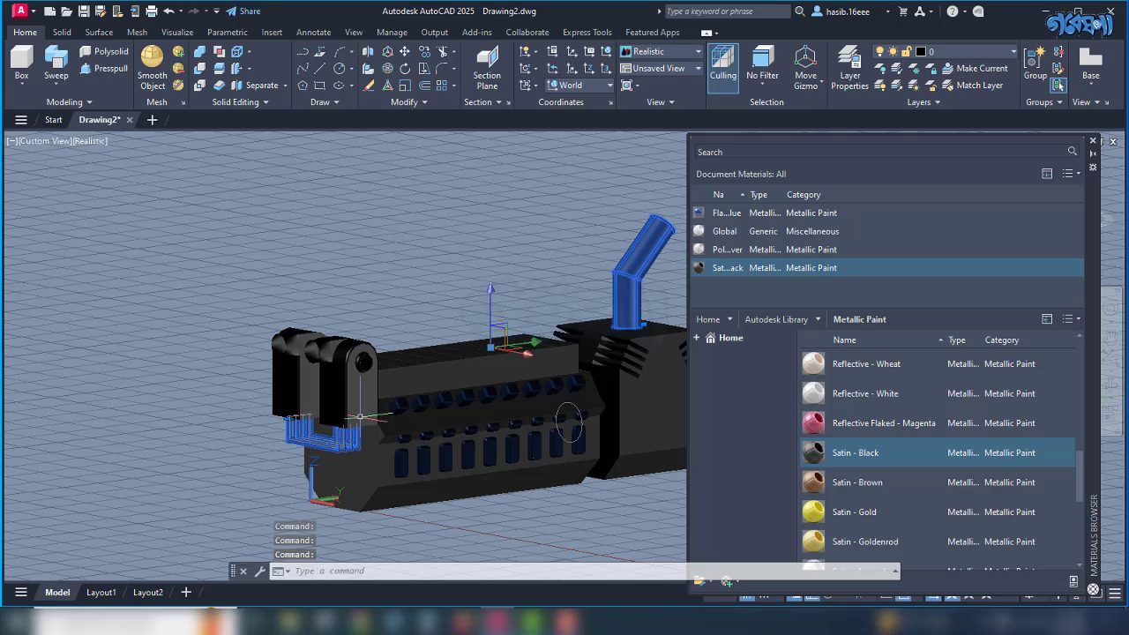
{"action": "right_click", "coordinate": [761, 267]}
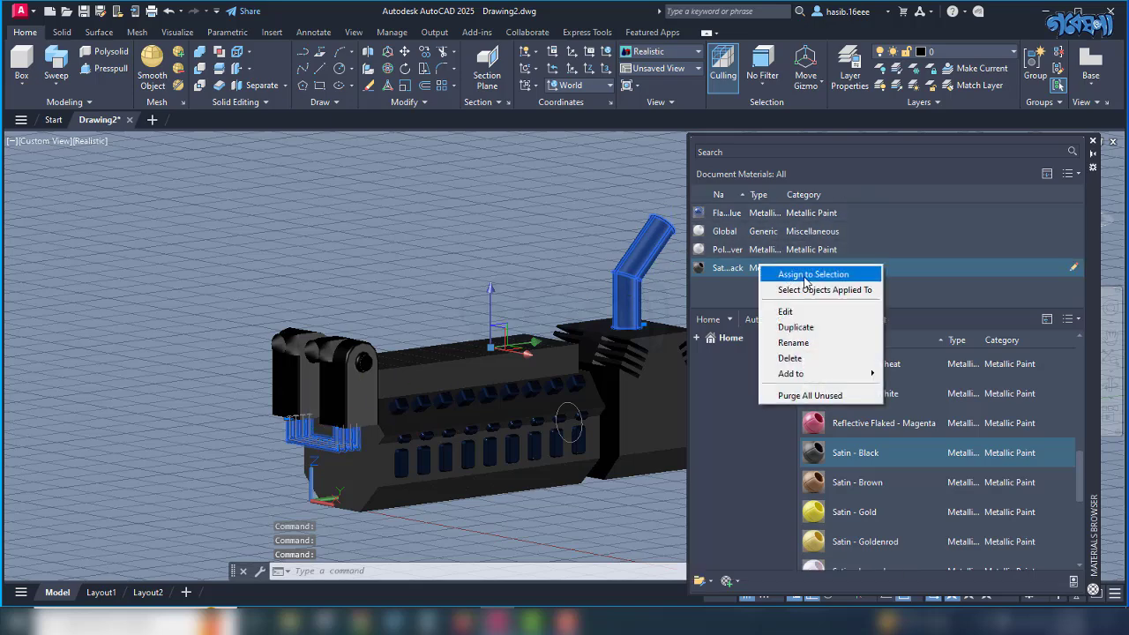
{"action": "left_click", "coordinate": [805, 275]}
Assign Satin - Black to the two front brackets on the left.
{"action": "left_click", "coordinate": [337, 385]}
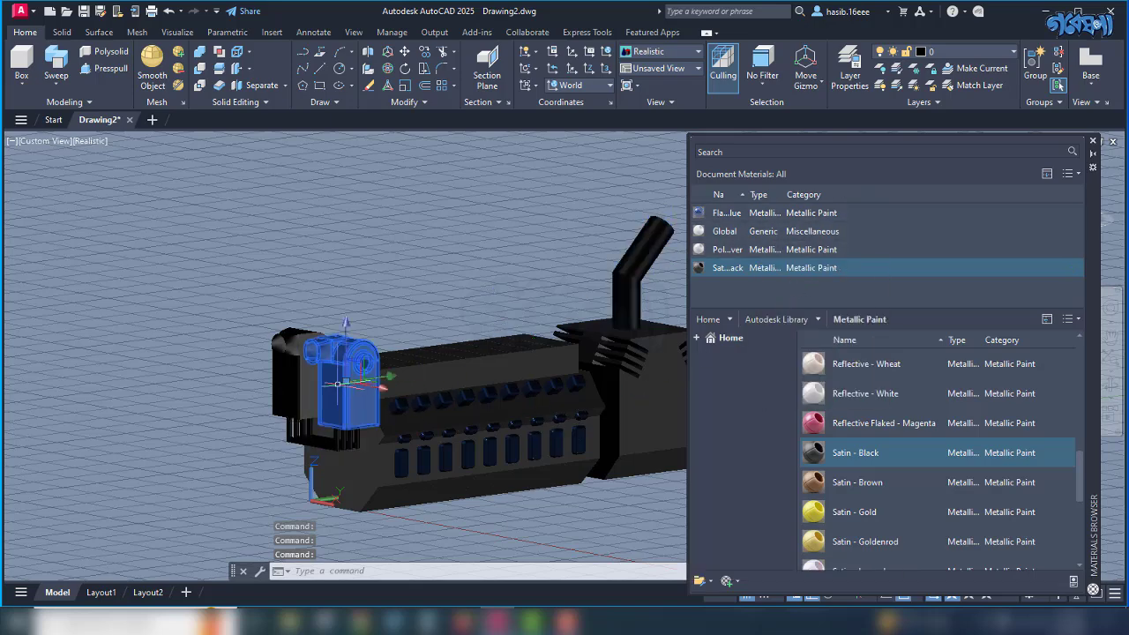
{"action": "left_click", "coordinate": [291, 362]}
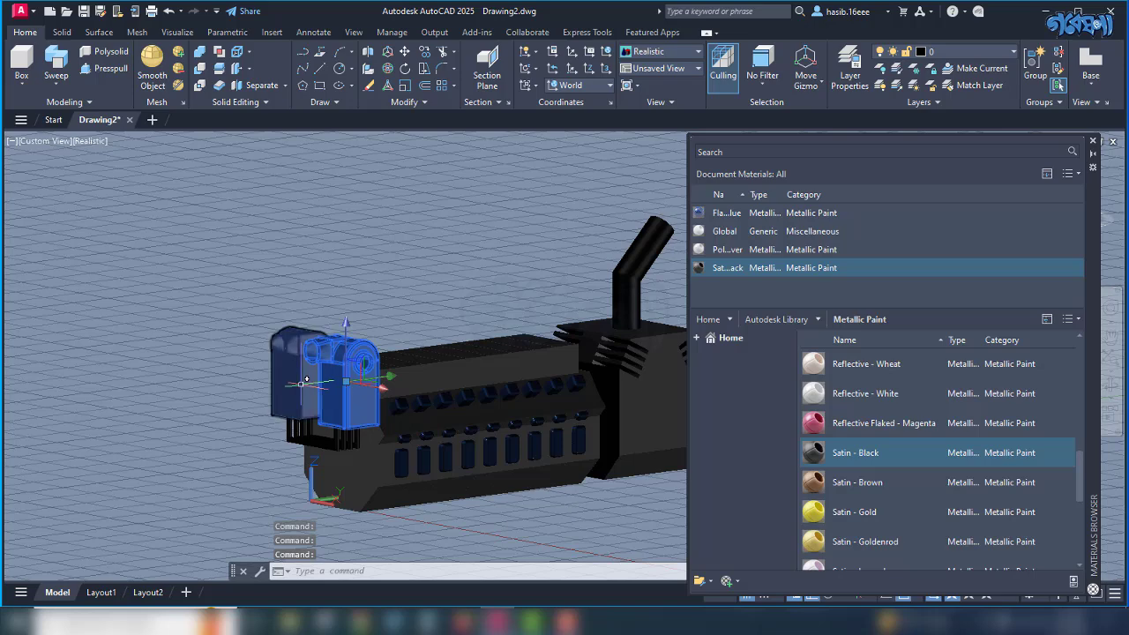
{"action": "right_click", "coordinate": [741, 255]}
{"action": "left_click", "coordinate": [799, 258]}
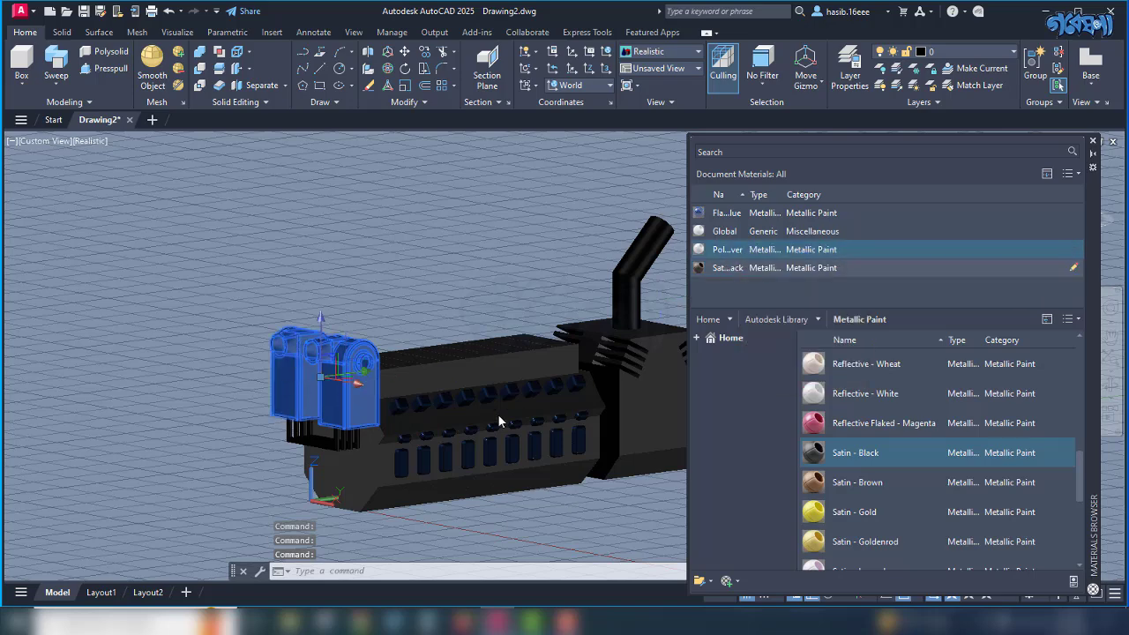
{"action": "scroll", "coordinate": [346, 427], "scroll_direction": "down", "scroll_amount": 2}
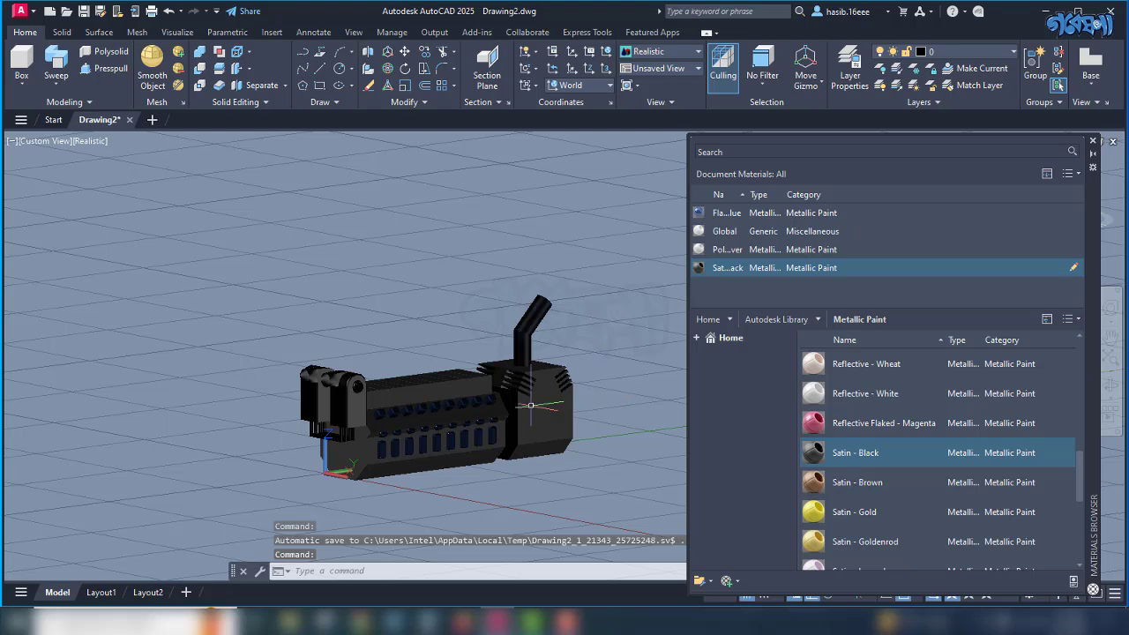
{"action": "scroll", "coordinate": [530, 406], "scroll_direction": "up", "scroll_amount": 4}
{"action": "left_click", "coordinate": [617, 423]}
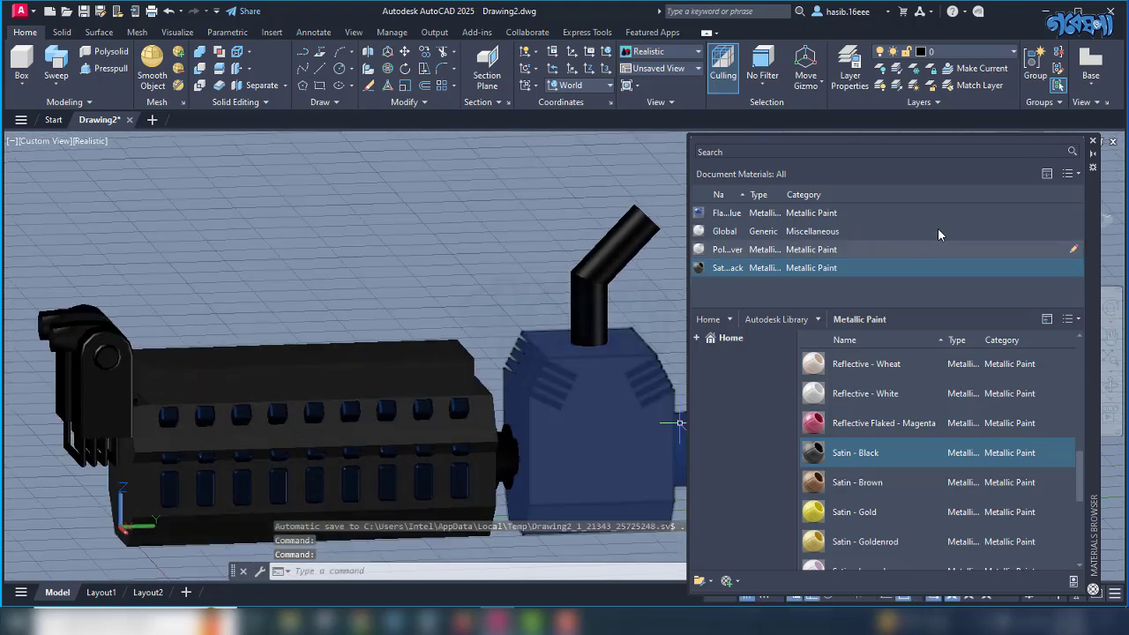
Close the Materials Browser and turn on sunlight with default lighting off.
{"action": "left_click", "coordinate": [1093, 141]}
{"action": "key", "text": "Escape"}
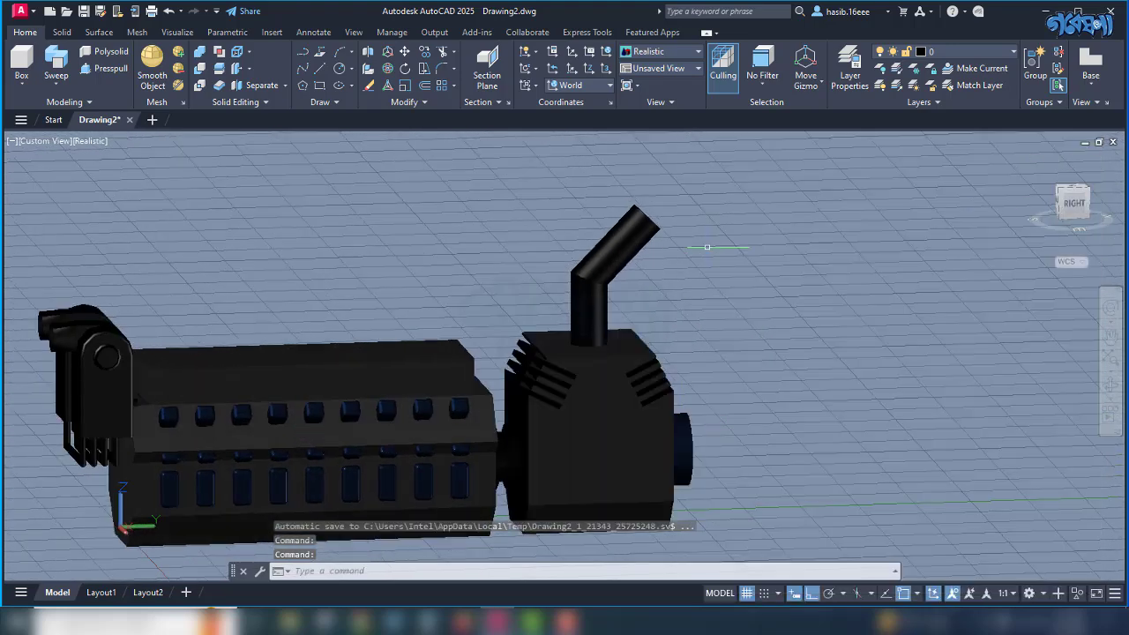
{"action": "left_click", "coordinate": [178, 32]}
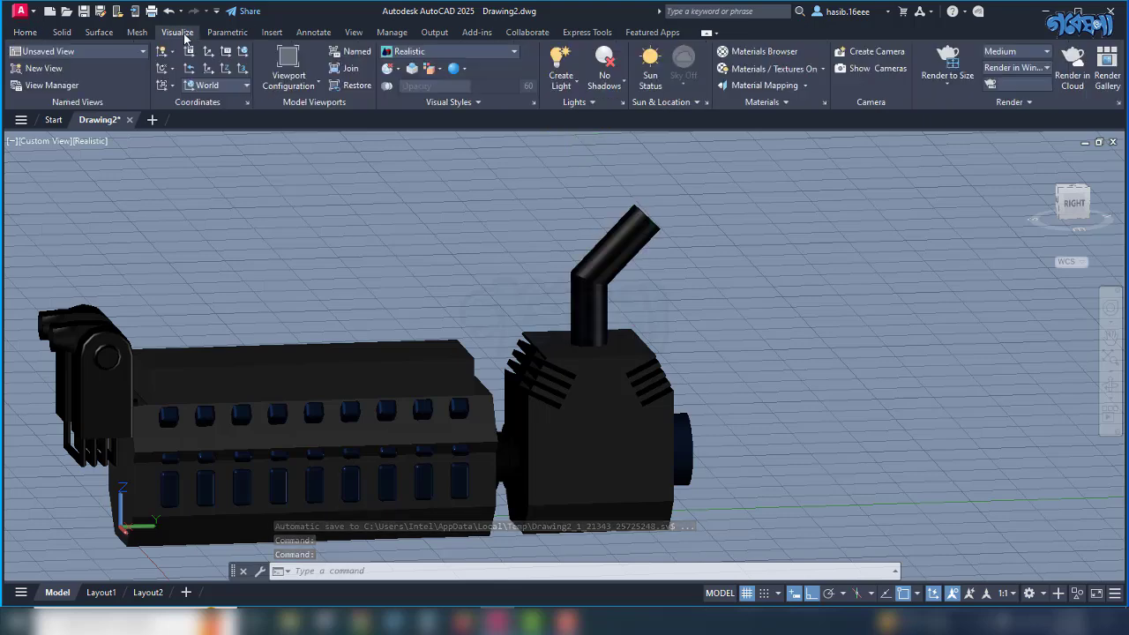
{"action": "left_click", "coordinate": [650, 78]}
{"action": "left_click", "coordinate": [488, 283]}
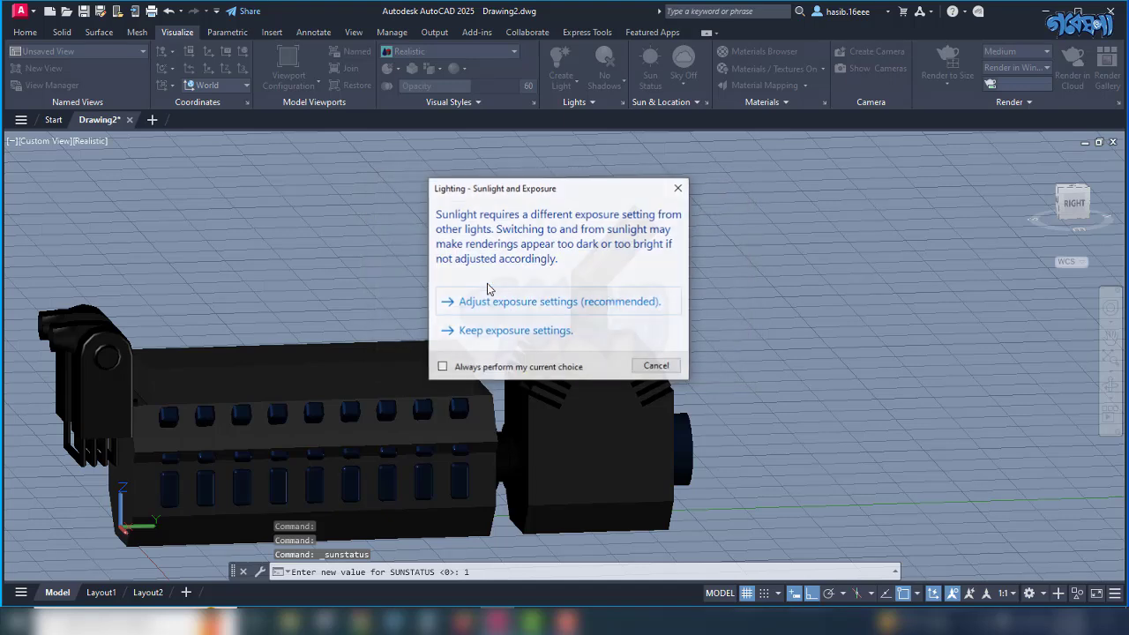
{"action": "left_click", "coordinate": [515, 315]}
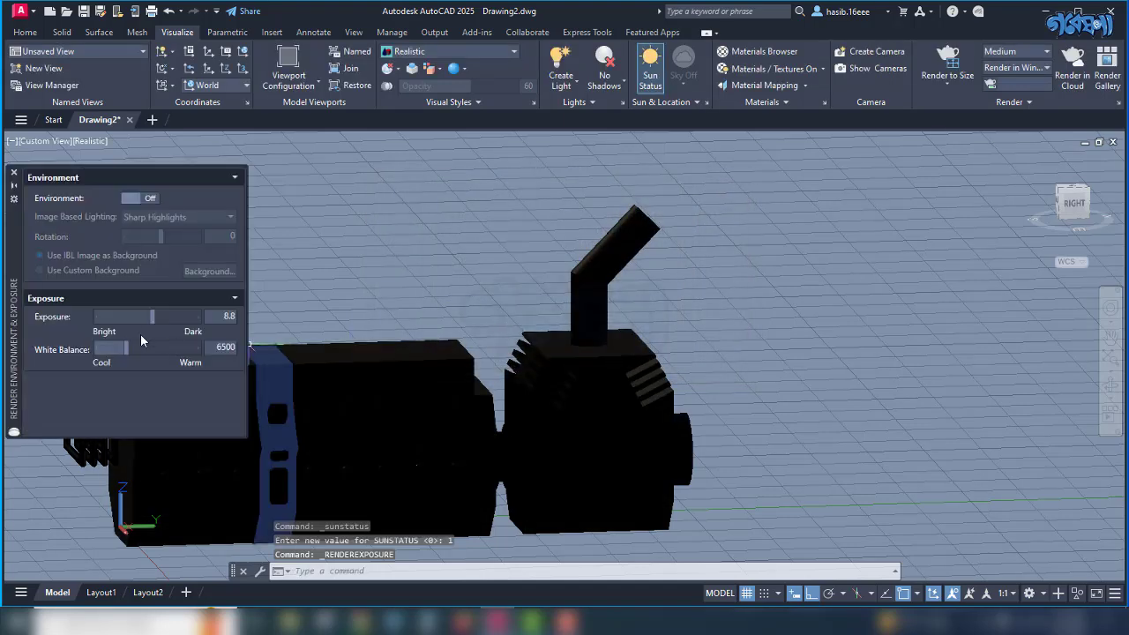
Set the sunlight exposure to 5.4 and close the exposure palette.
{"action": "left_click_drag", "start_coordinate": [151, 320], "coordinate": [139, 323]}
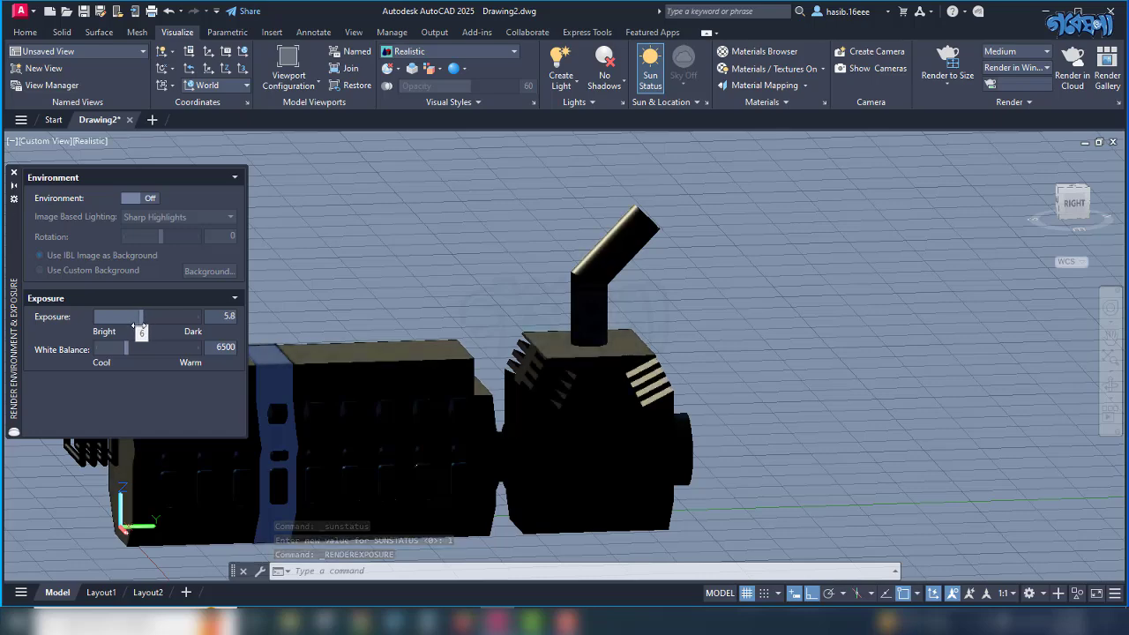
{"action": "scroll", "coordinate": [789, 318], "scroll_direction": "down", "scroll_amount": 6}
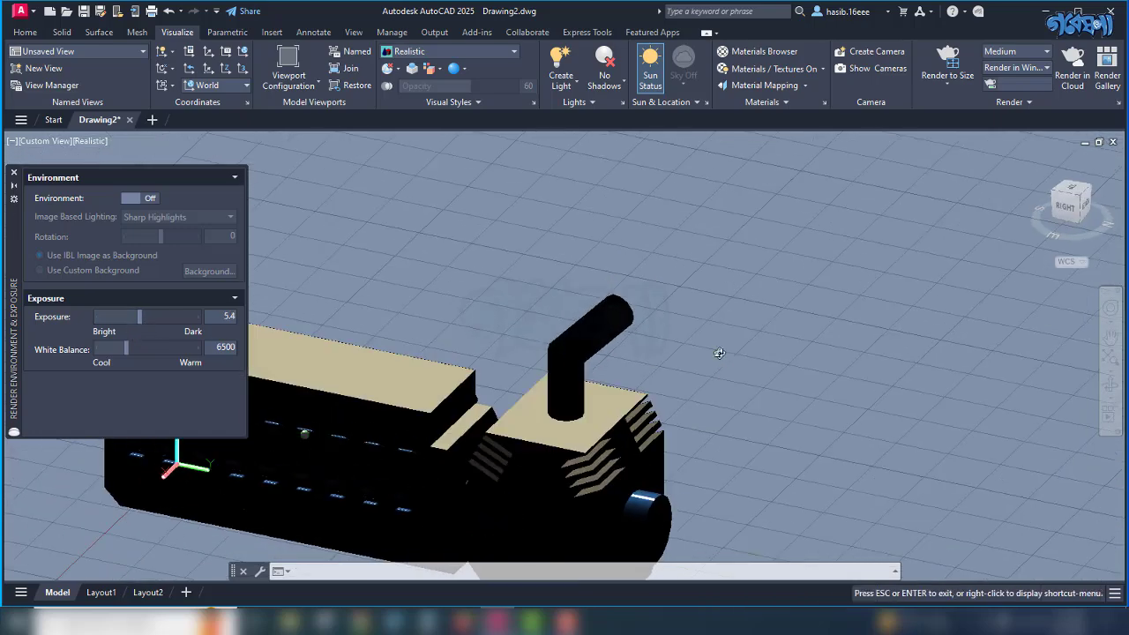
{"action": "scroll", "coordinate": [675, 378], "scroll_direction": "up", "scroll_amount": 3}
{"action": "middle_click_drag", "start_coordinate": [675, 378], "coordinate": [530, 324], "text": "shift"}
{"action": "scroll", "coordinate": [445, 335], "scroll_direction": "up", "scroll_amount": 2}
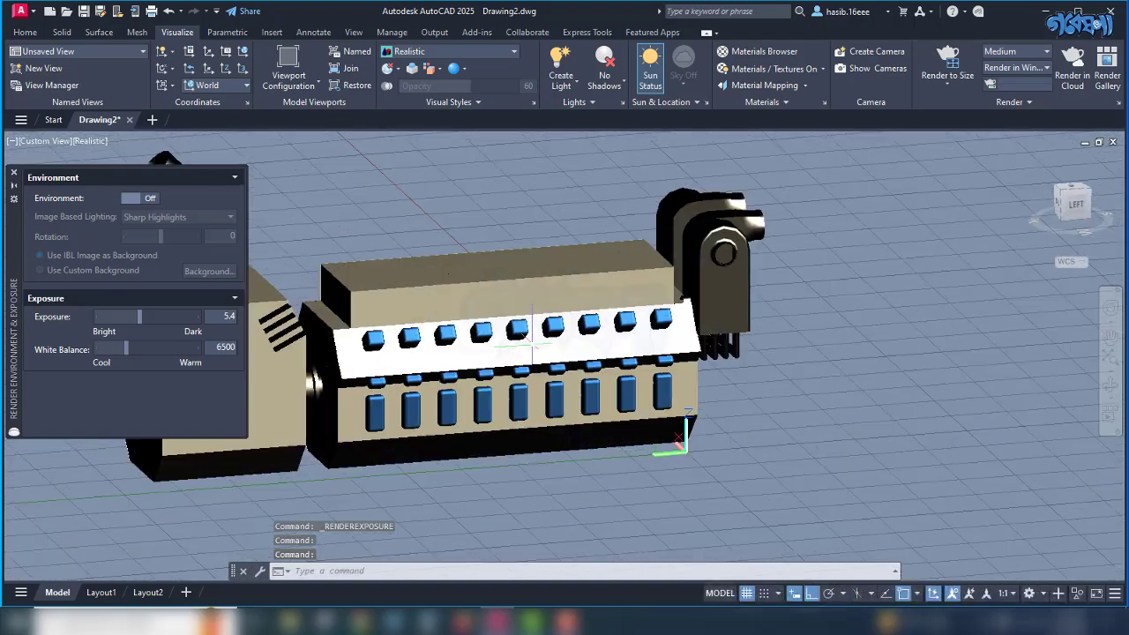
{"action": "scroll", "coordinate": [445, 335], "scroll_direction": "down", "scroll_amount": 1}
{"action": "scroll", "coordinate": [632, 321], "scroll_direction": "up", "scroll_amount": 3}
{"action": "scroll", "coordinate": [561, 338], "scroll_direction": "down", "scroll_amount": 4}
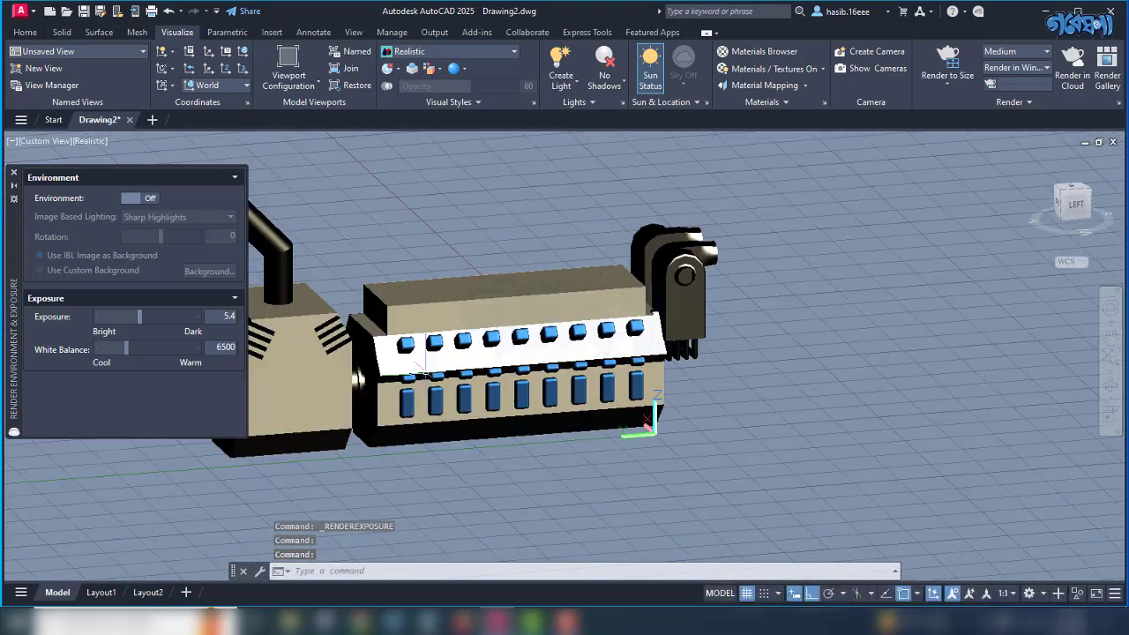
{"action": "scroll", "coordinate": [330, 389], "scroll_direction": "up", "scroll_amount": 2}
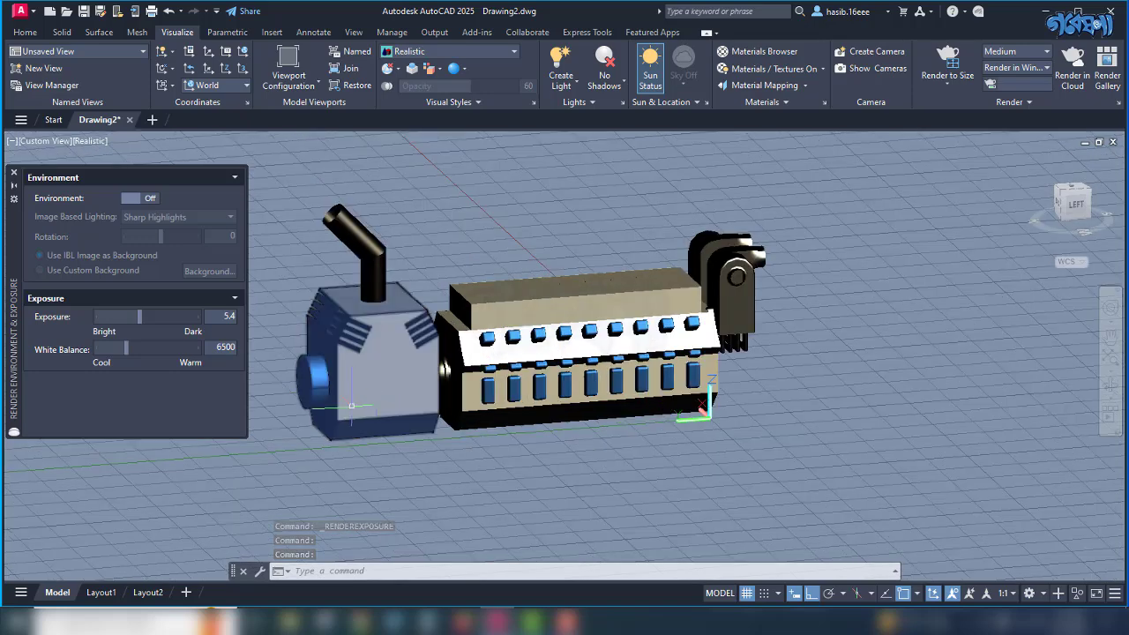
{"action": "scroll", "coordinate": [388, 401], "scroll_direction": "up", "scroll_amount": 2}
{"action": "scroll", "coordinate": [384, 371], "scroll_direction": "down", "scroll_amount": 3}
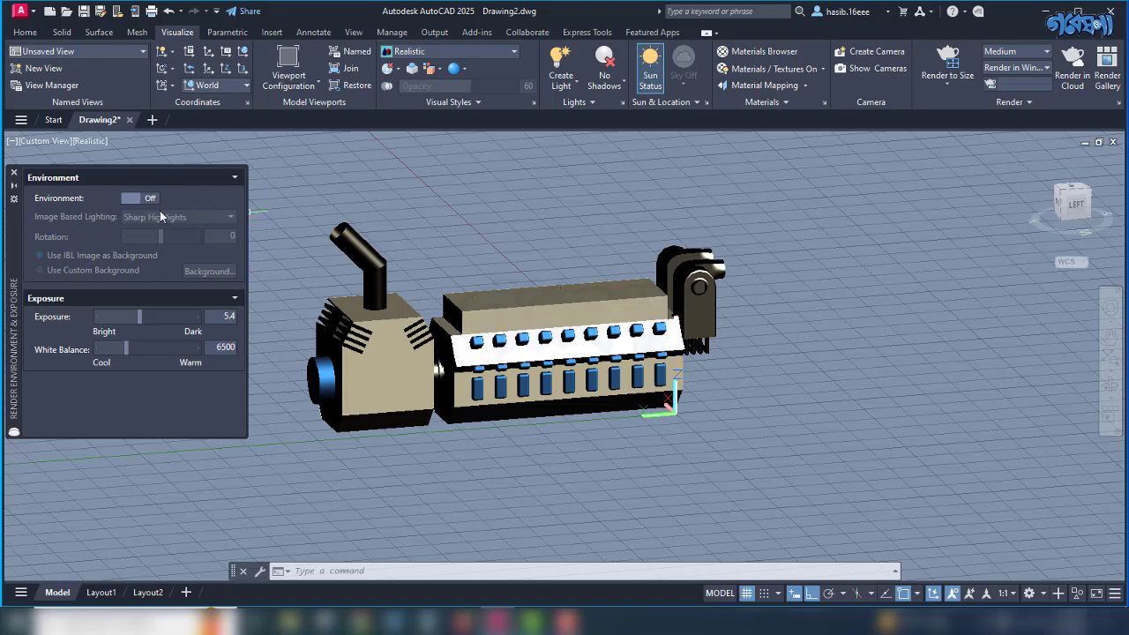
{"action": "left_click", "coordinate": [14, 172]}
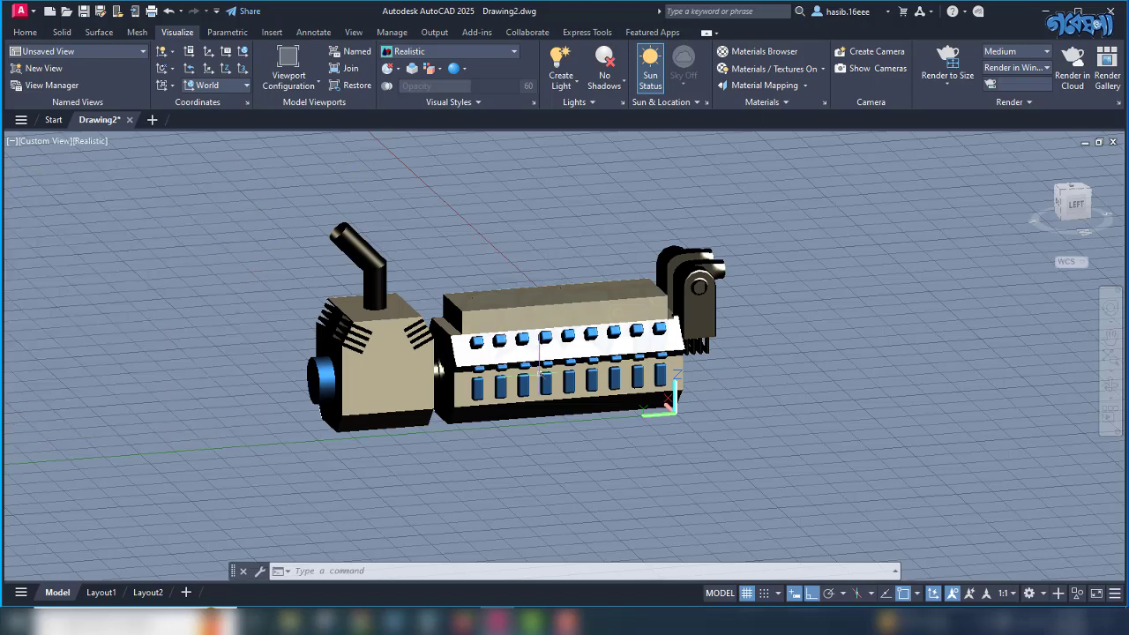
Orbit the lit engine to a side-on angle and return to the Home tab.
{"action": "scroll", "coordinate": [540, 371], "scroll_direction": "up", "scroll_amount": 2}
{"action": "middle_click_drag", "start_coordinate": [570, 389], "coordinate": [545, 353], "text": "shift"}
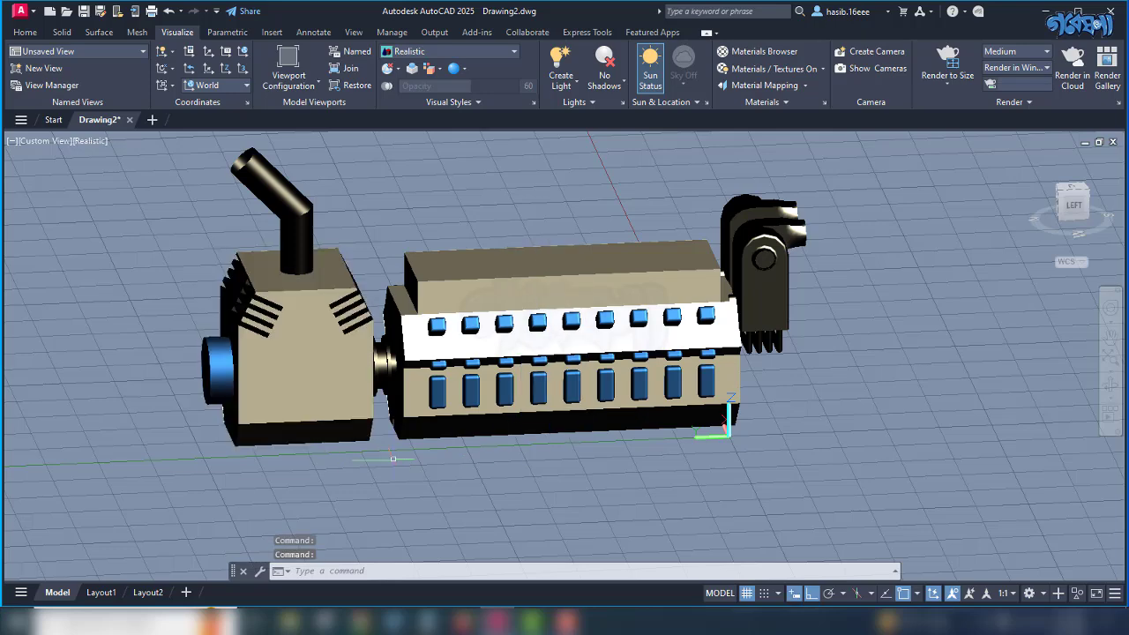
{"action": "scroll", "coordinate": [402, 466], "scroll_direction": "down", "scroll_amount": 2}
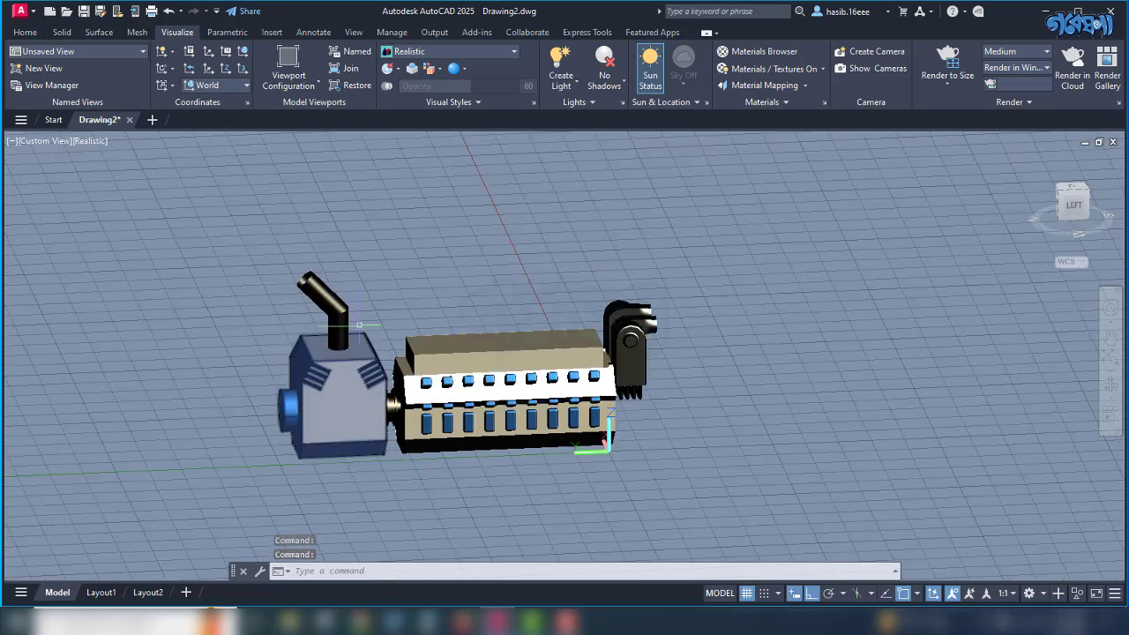
{"action": "left_click", "coordinate": [26, 33]}
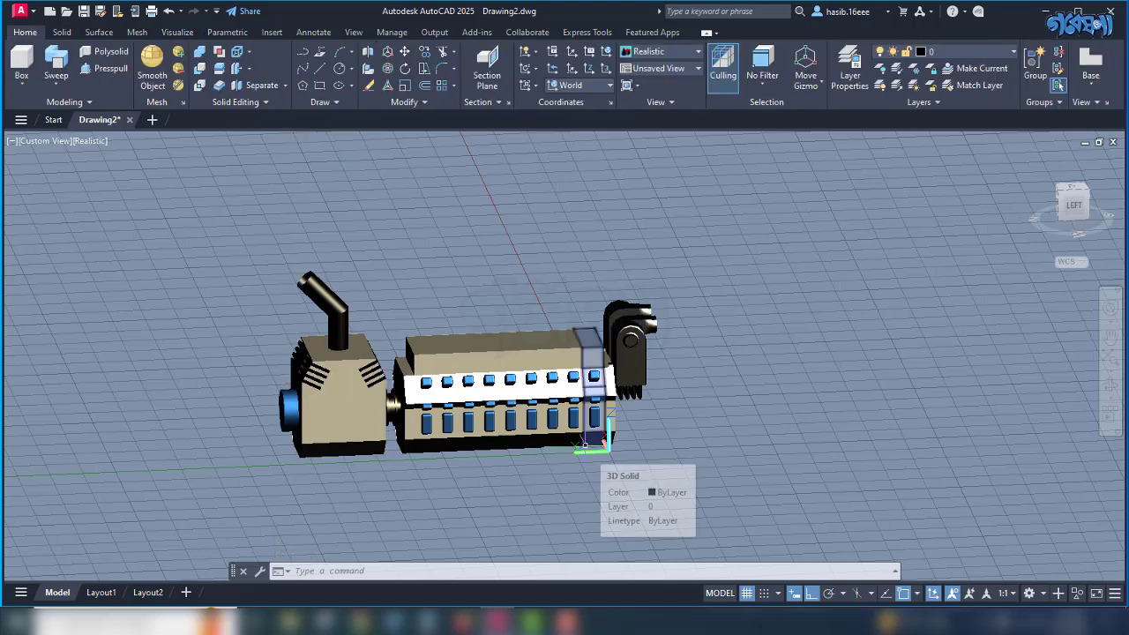